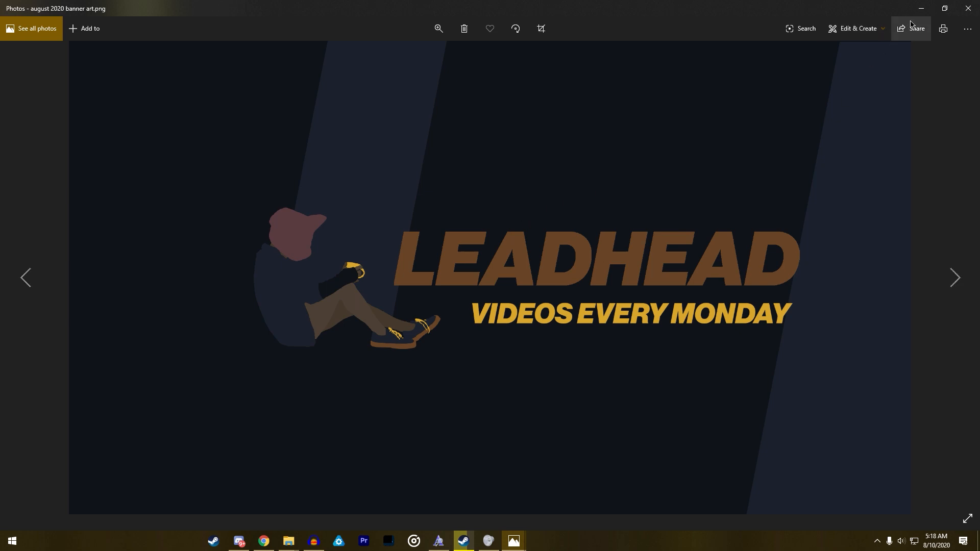
# - Minimize the banner art image and browse to Local Disk (C:) in the file browser
pyautogui.click(921, 8)
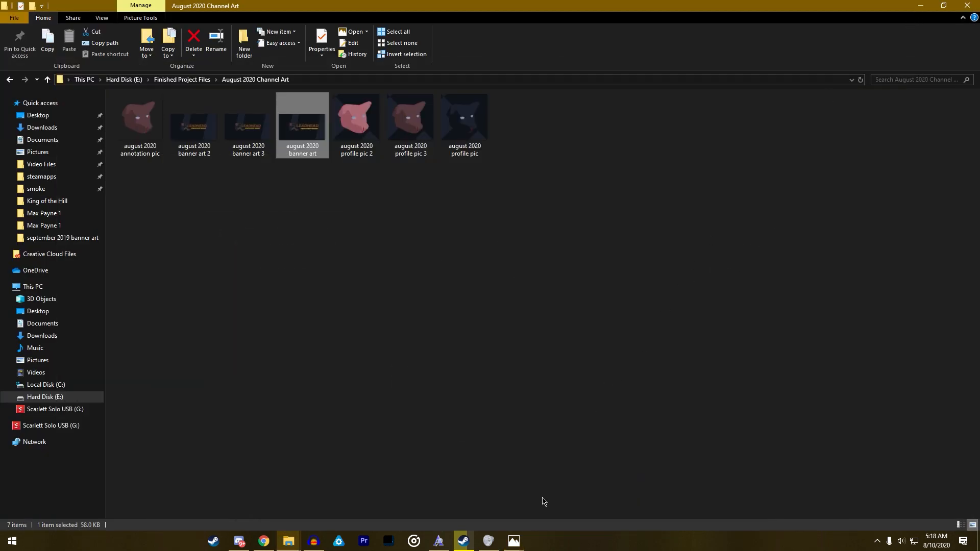
pyautogui.moveTo(292, 539)
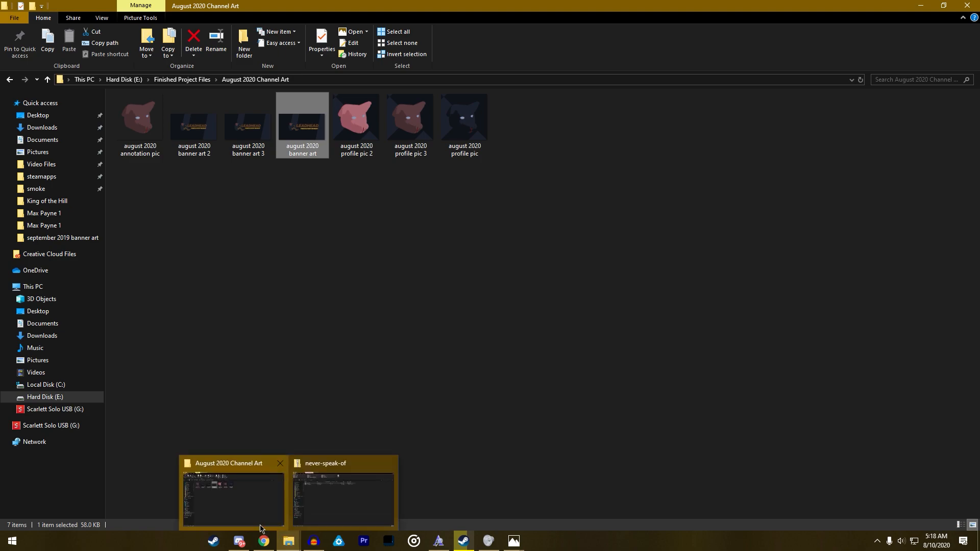
pyautogui.click(60, 385)
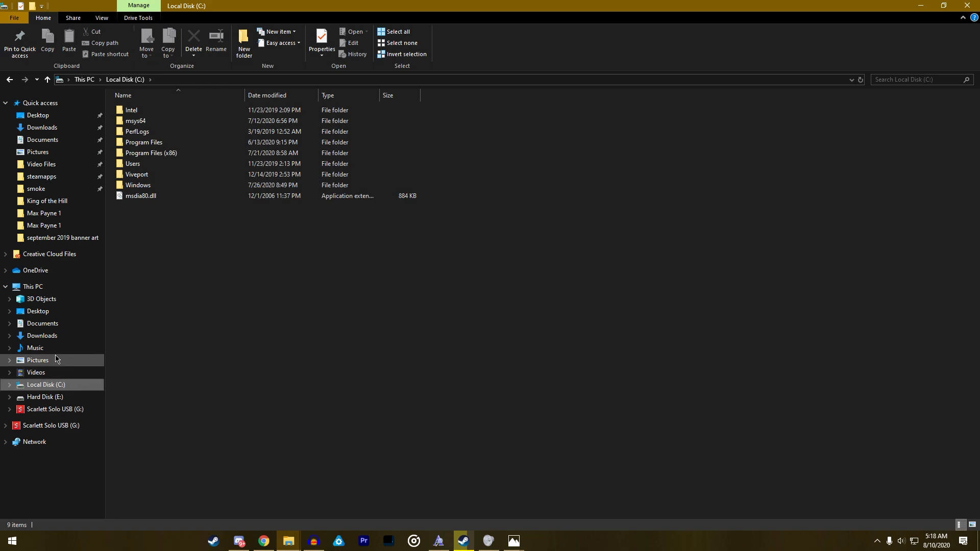
# - Switch to Chrome and open the channel's list of uploaded videos in YouTube Studio
pyautogui.click(263, 541)
pyautogui.moveTo(979, 117); pyautogui.dragTo(364, 1)
pyautogui.click(29, 43)
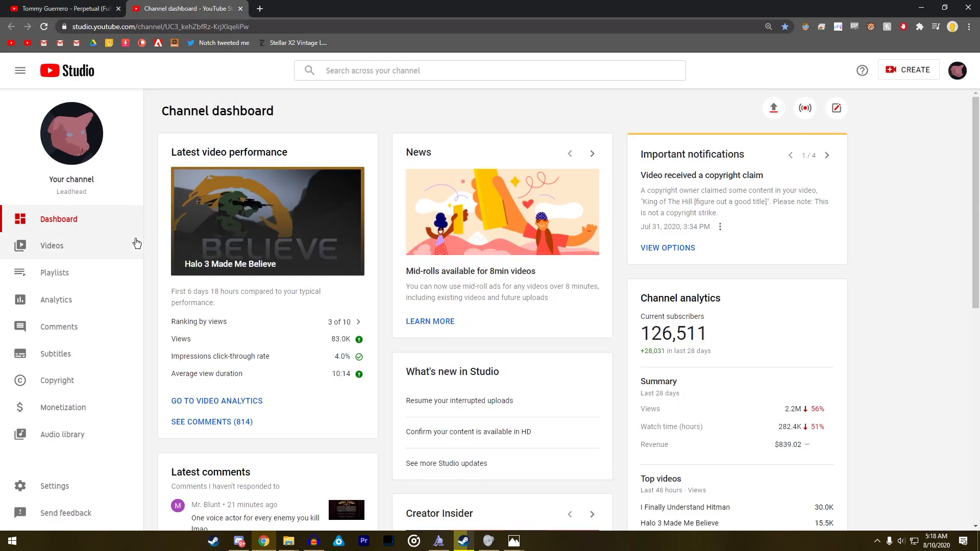
pyautogui.click(79, 243)
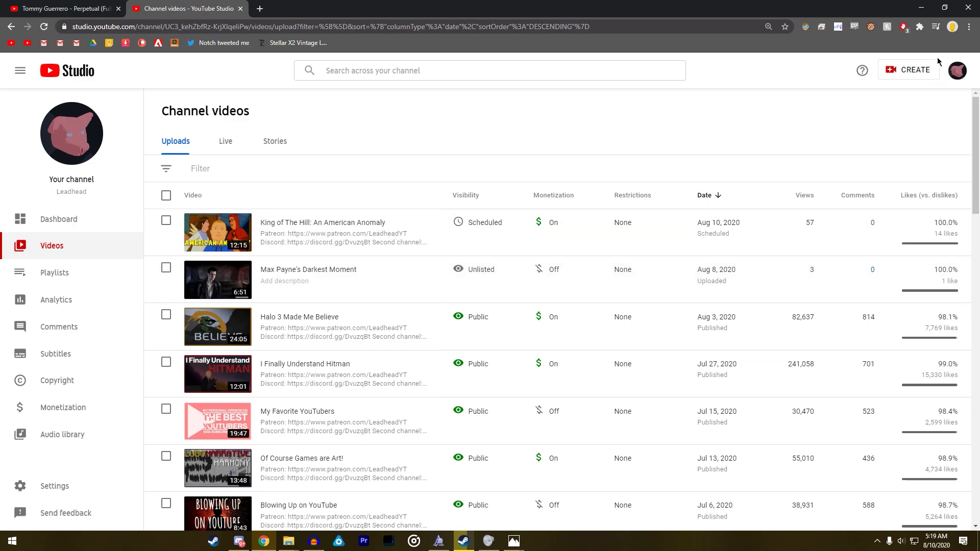
# - Minimize the Chrome and Steam windows and close the never-speak-of archive window
pyautogui.click(917, 11)
pyautogui.click(919, 8)
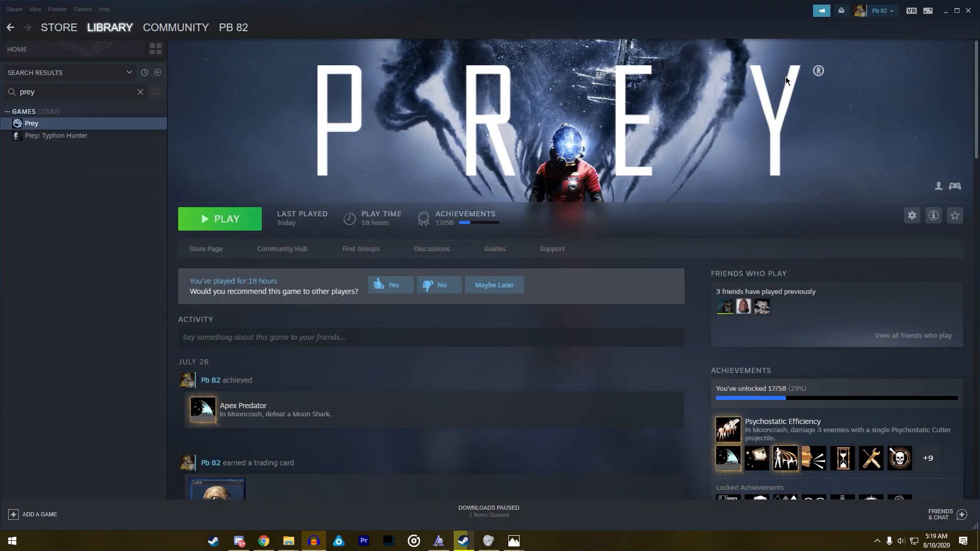
pyautogui.click(945, 12)
pyautogui.click(695, 24)
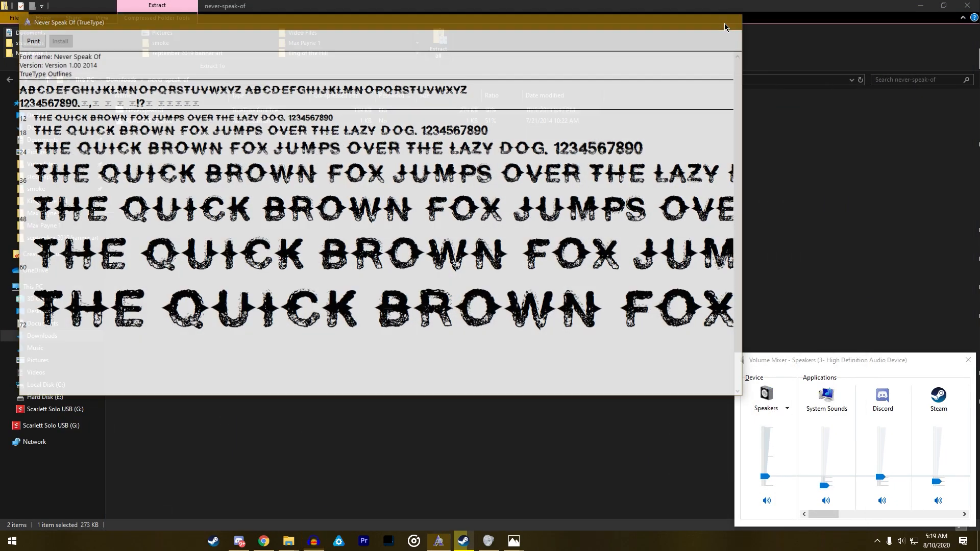
pyautogui.click(967, 6)
# - Switch to File Explorer, open the Inside folder under Video Files, Gameplay Footage, and select its recording
pyautogui.hotkey('alt', 'Tab')
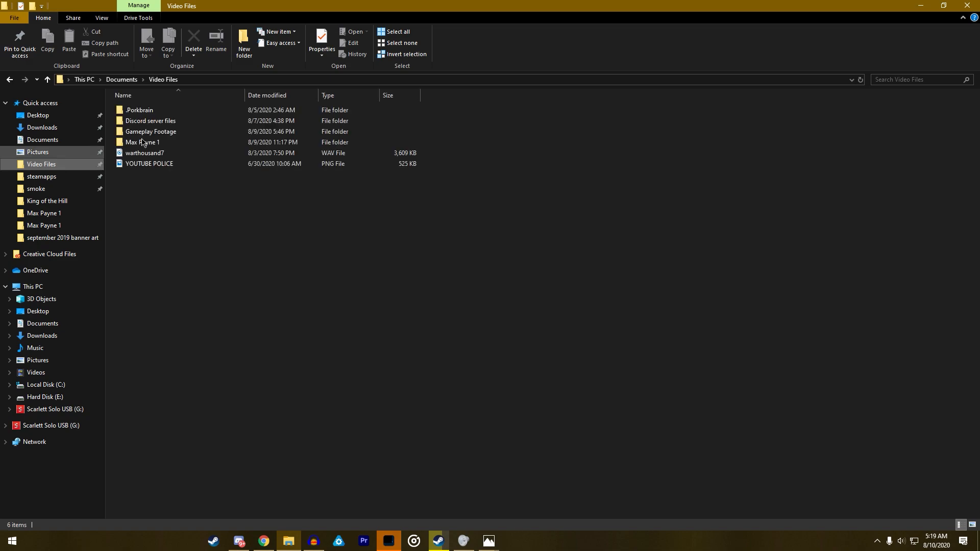
pyautogui.doubleClick(153, 132)
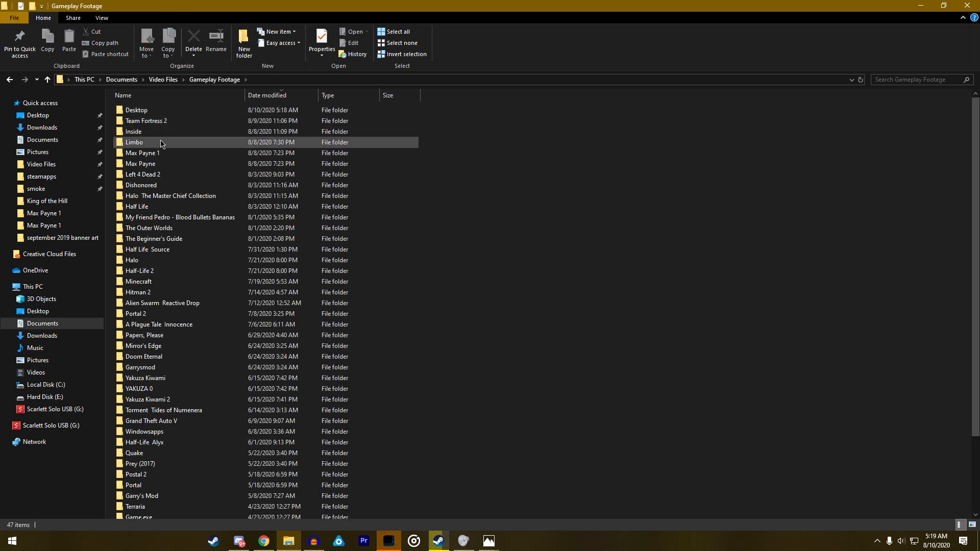
pyautogui.doubleClick(161, 132)
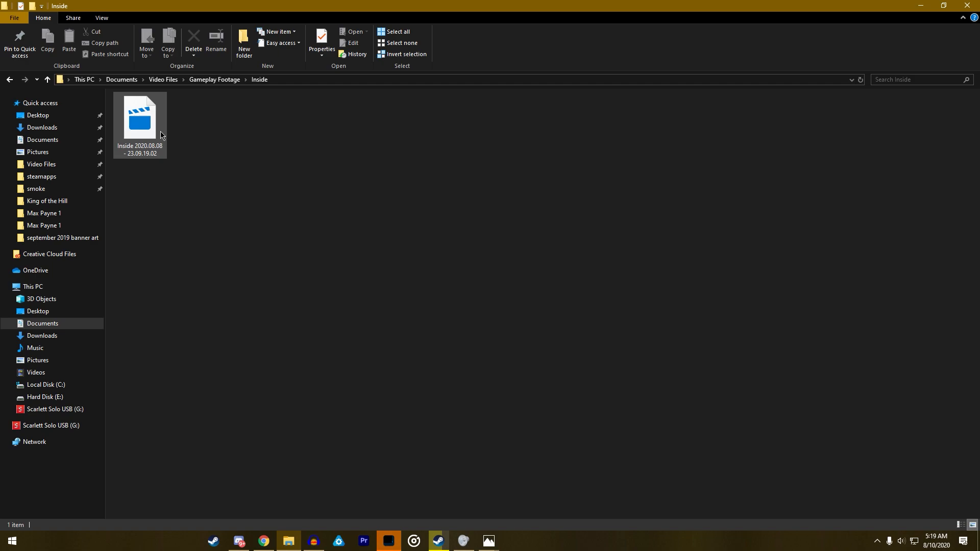
pyautogui.click(161, 134)
# - Go back to Gameplay Footage, open the Limbo folder and select its recording
pyautogui.hotkey('alt', 'Left')
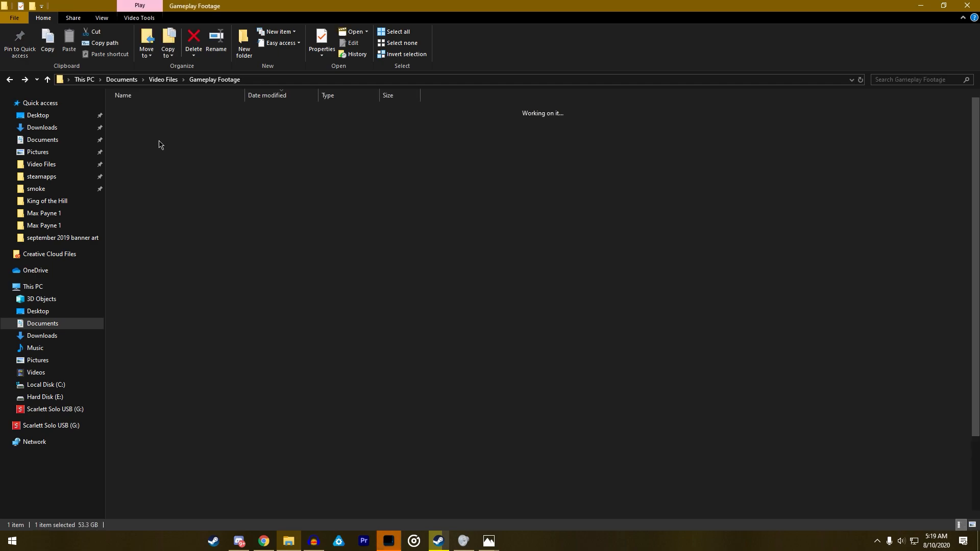
pyautogui.doubleClick(145, 139)
pyautogui.click(137, 138)
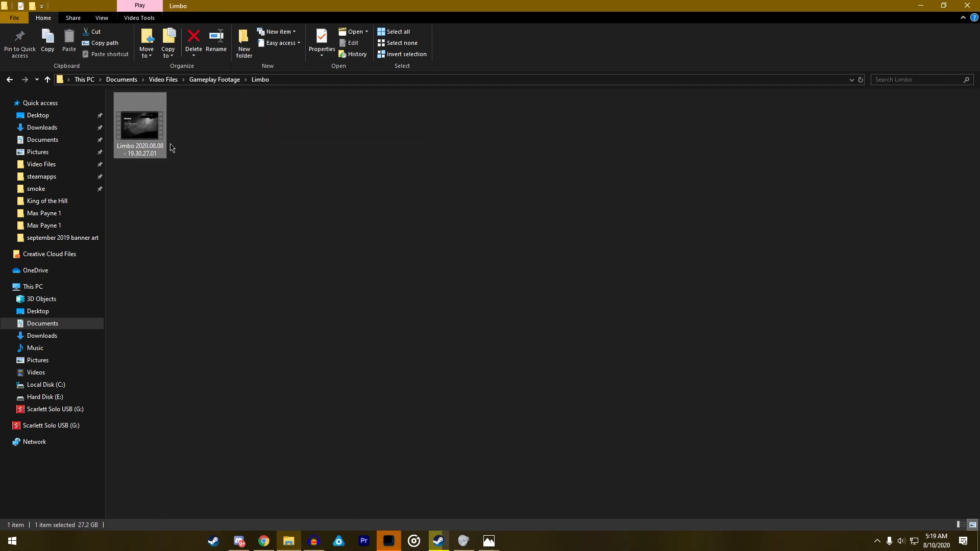
# - Return to the Inside folder and play the recording Inside 2020.08.08 - 23.09.19.02
pyautogui.hotkey('alt', 'Left')
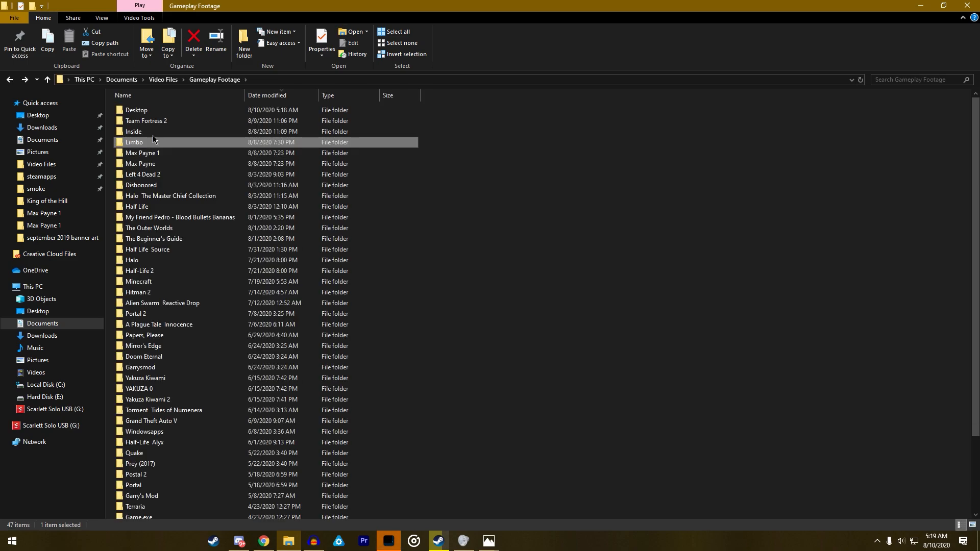
pyautogui.doubleClick(152, 137)
pyautogui.click(127, 134)
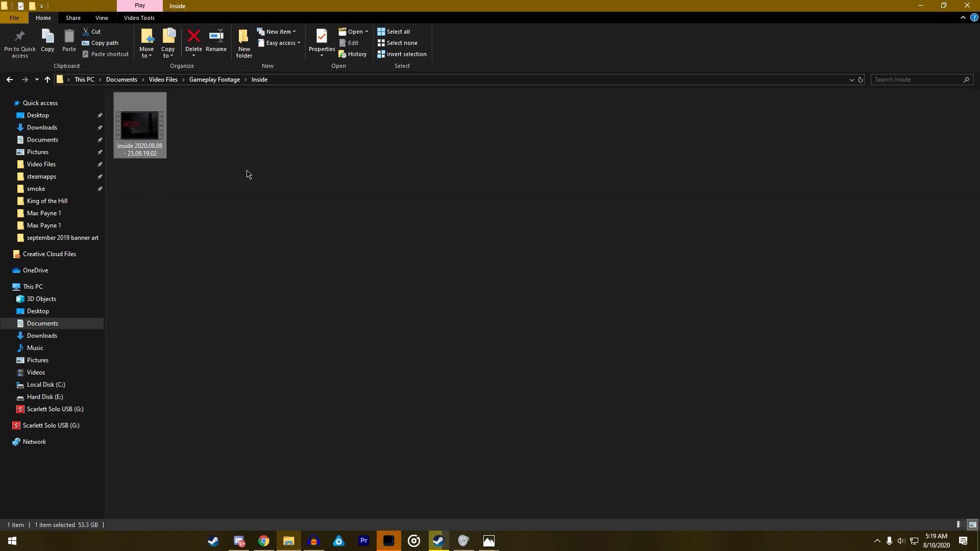
pyautogui.doubleClick(156, 147)
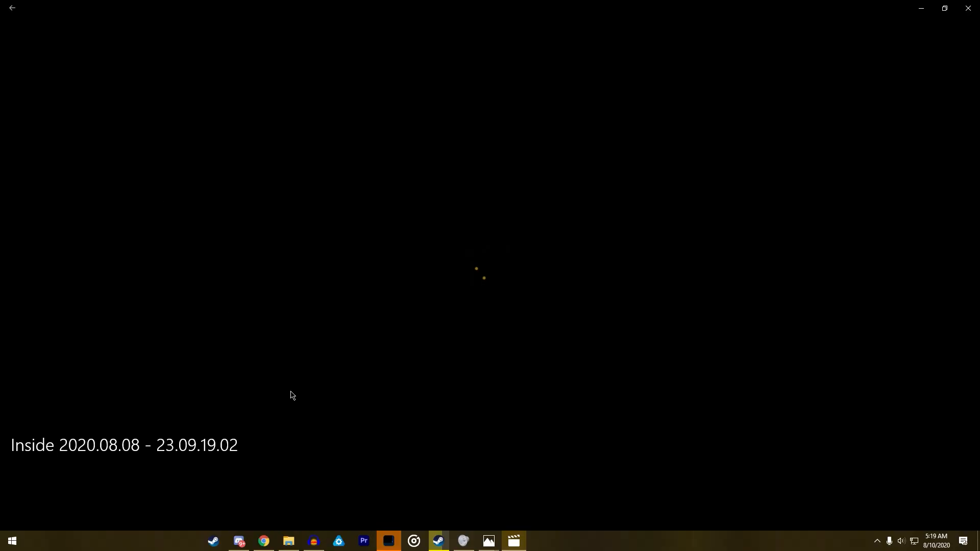
# - Seek forward through the Inside recording and pause at about 2:10:11, at the people lined up by the window
pyautogui.moveTo(22, 496); pyautogui.dragTo(641, 494)
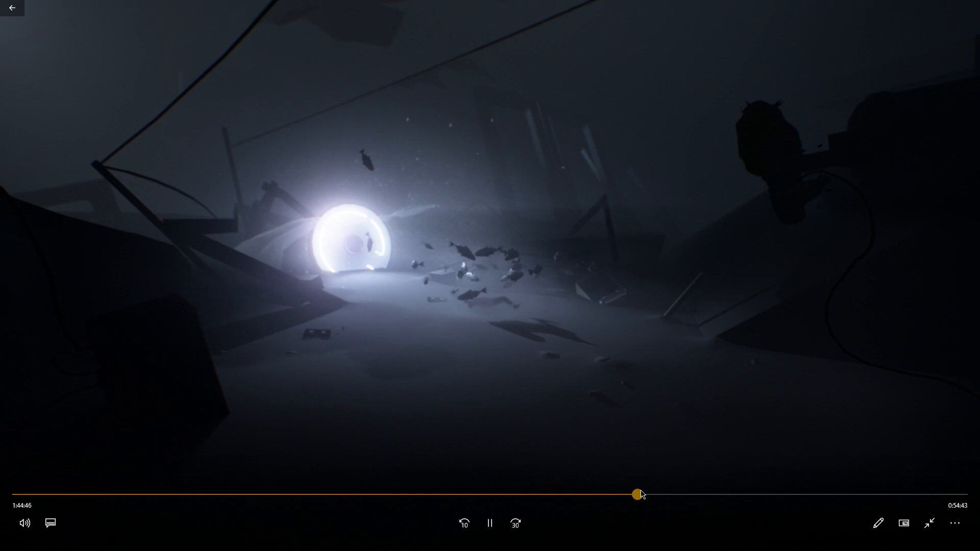
pyautogui.moveTo(641, 494); pyautogui.dragTo(772, 487)
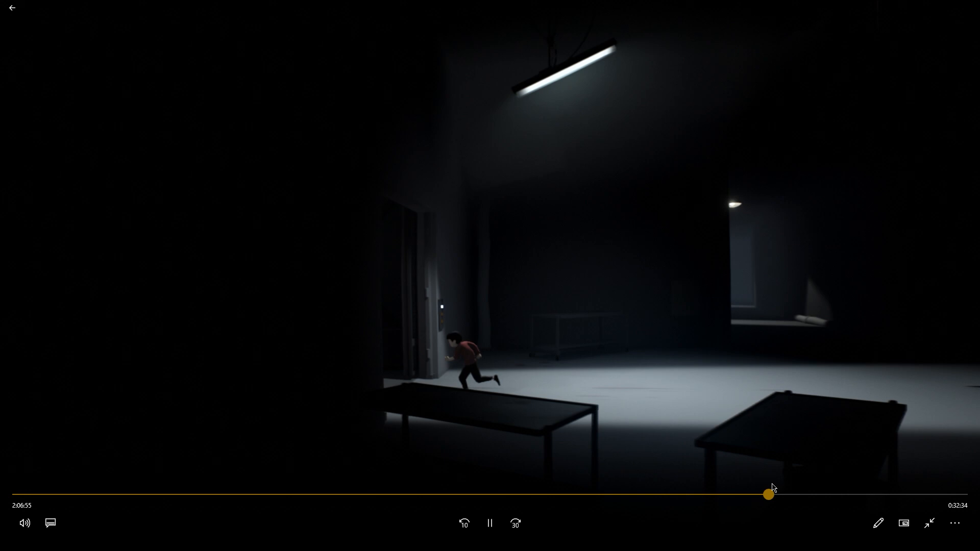
pyautogui.moveTo(772, 487); pyautogui.dragTo(790, 483)
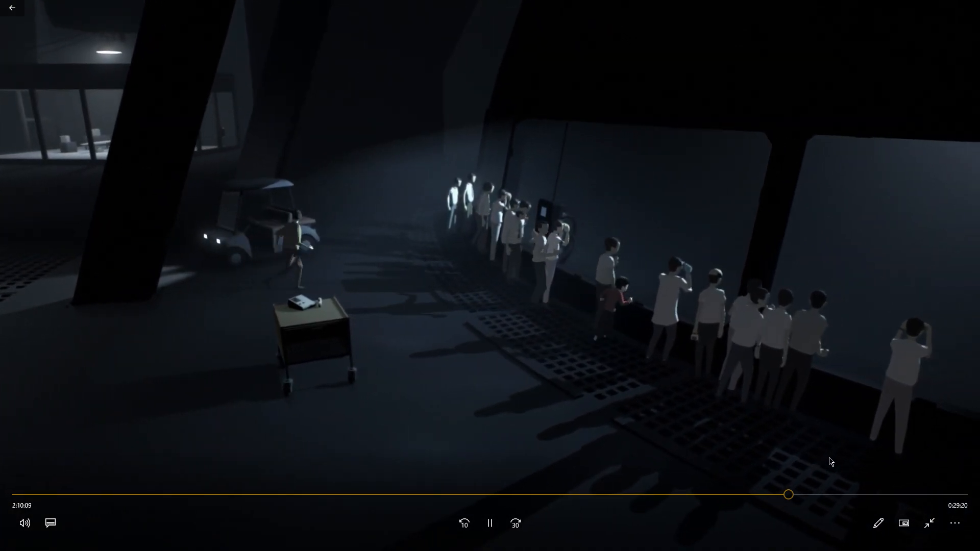
pyautogui.press('space')
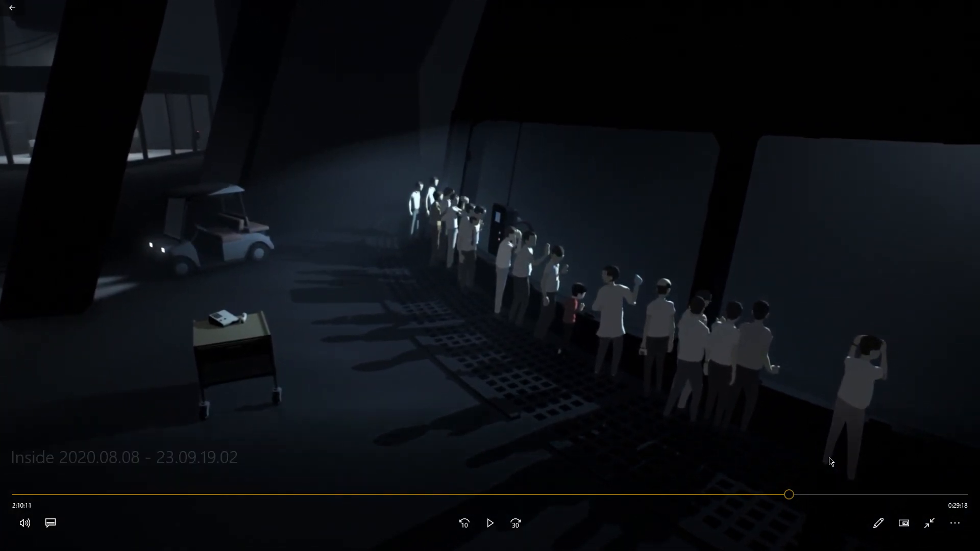
# - Replay the scene of the crowd by the window and pause it at 2:10:10
pyautogui.click(788, 495)
pyautogui.press('space')
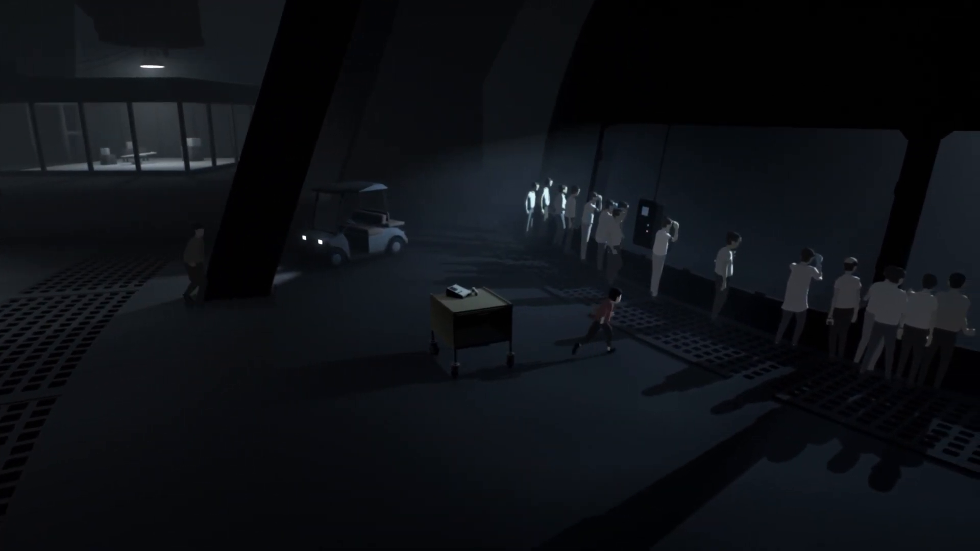
pyautogui.press('space')
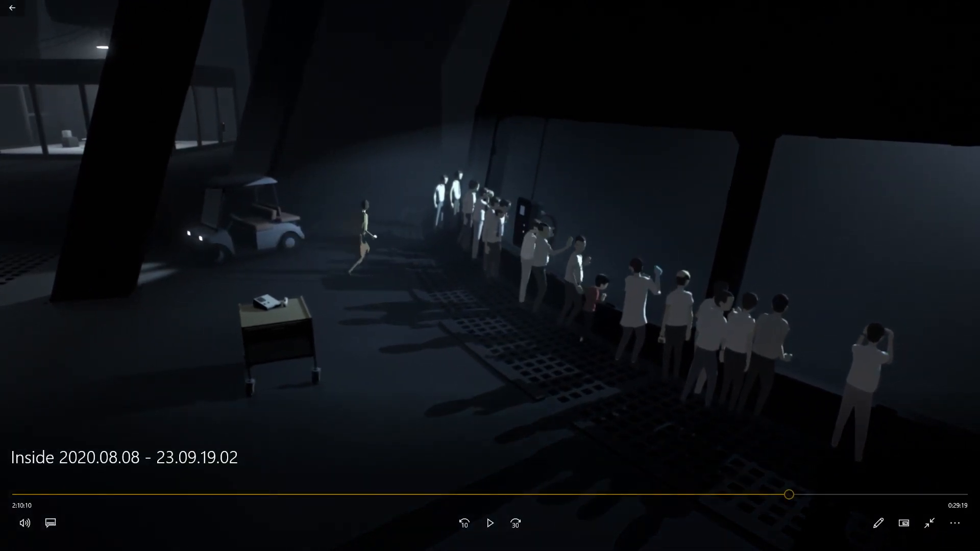
pyautogui.press('space')
pyautogui.press('space')
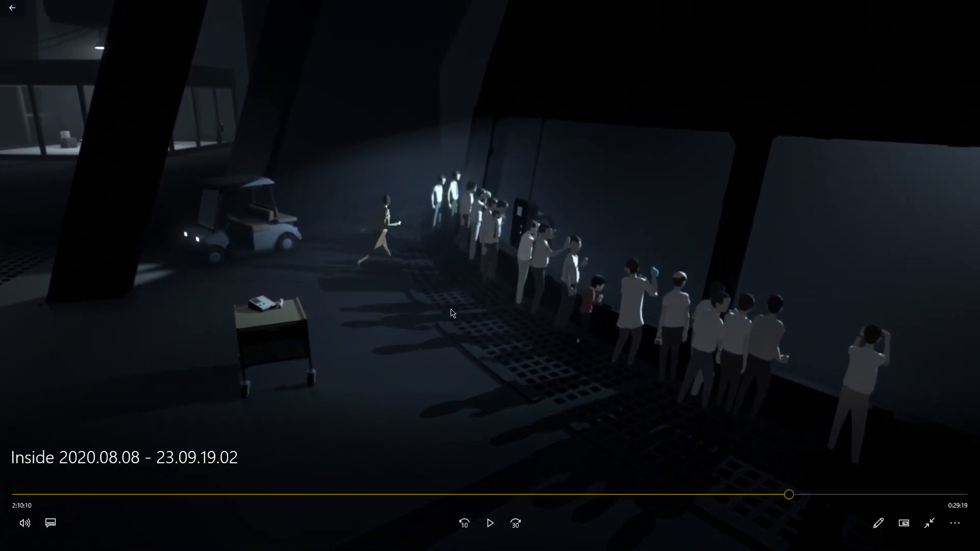
# - Leave full screen, minimize the player and open the Inside recording with VLC media player
pyautogui.press('Escape')
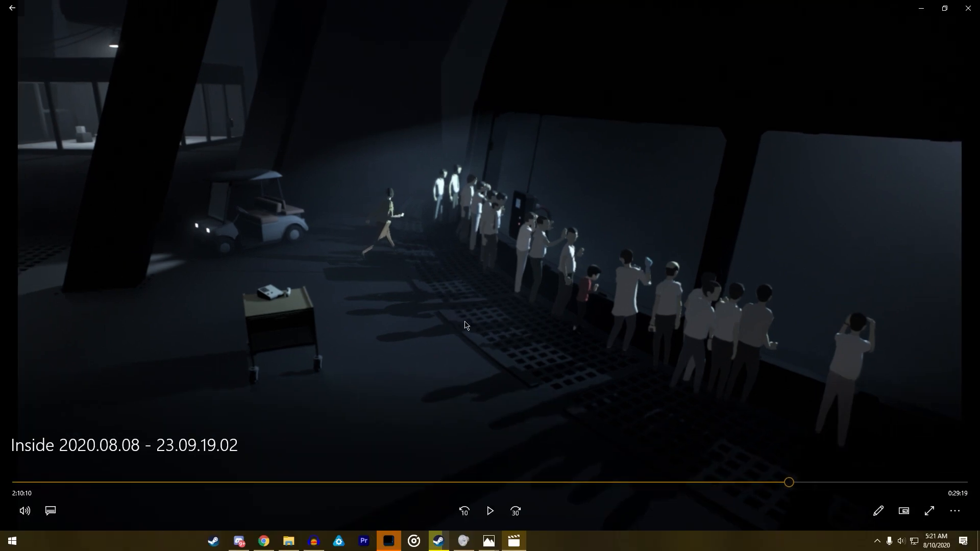
pyautogui.click(924, 7)
pyautogui.rightClick(143, 132)
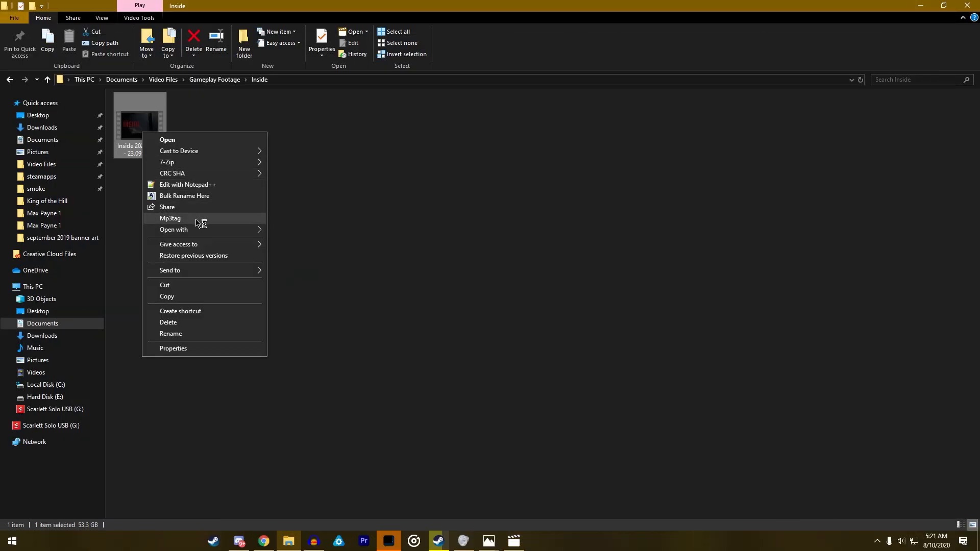
pyautogui.moveTo(199, 230)
pyautogui.click(312, 264)
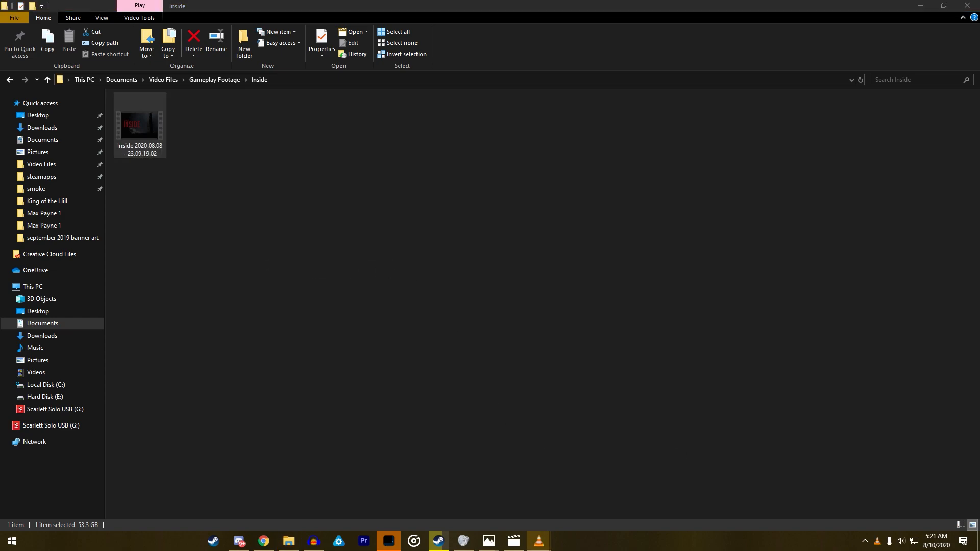
# - Bring the VLC media player window back in front of the other player and maximize it
pyautogui.moveTo(979, 128); pyautogui.dragTo(390, 44)
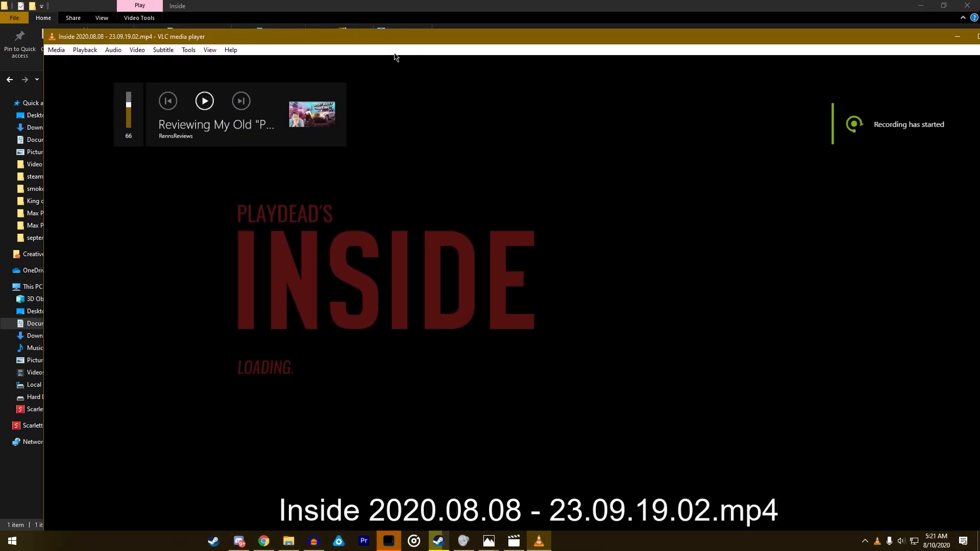
pyautogui.hotkey('alt', 'Tab')
pyautogui.hotkey('alt', 'Tab')
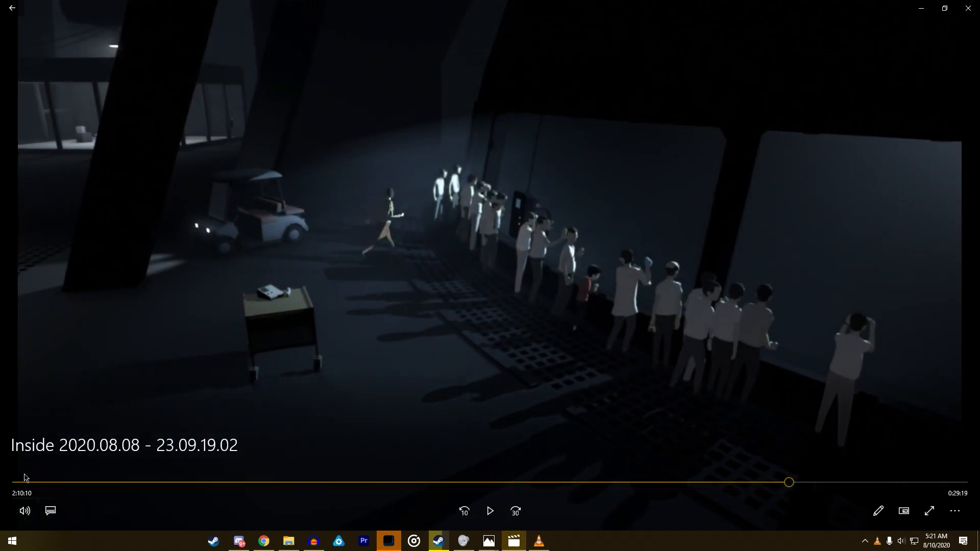
pyautogui.hotkey('alt', 'Tab')
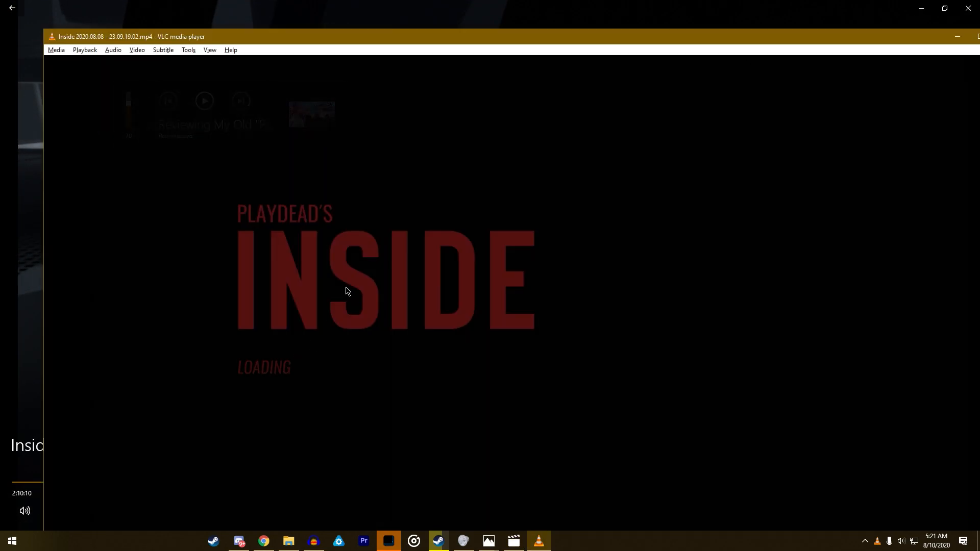
pyautogui.doubleClick(376, 42)
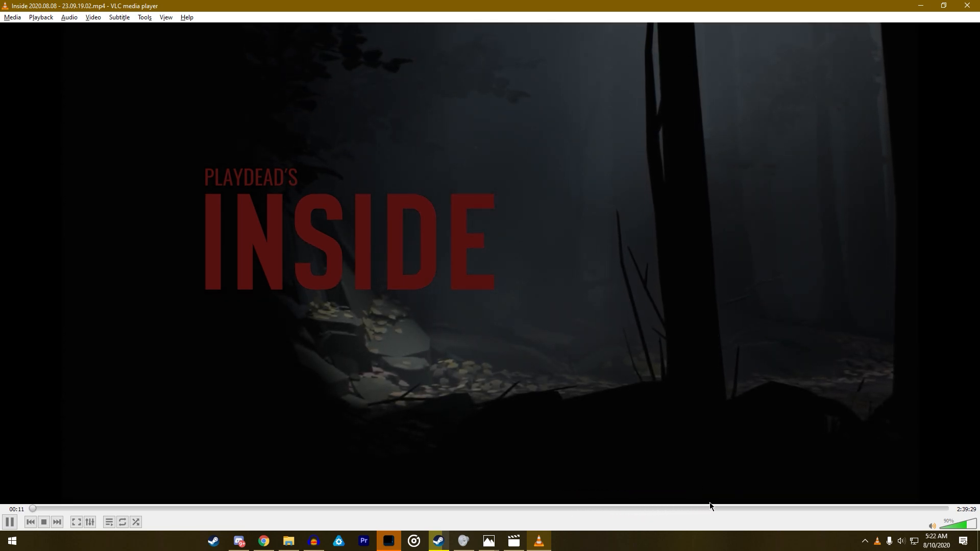
# - Seek to the crowd scene and pause VLC at 2:10:10, with the volume raised to 100%
pyautogui.click(781, 508)
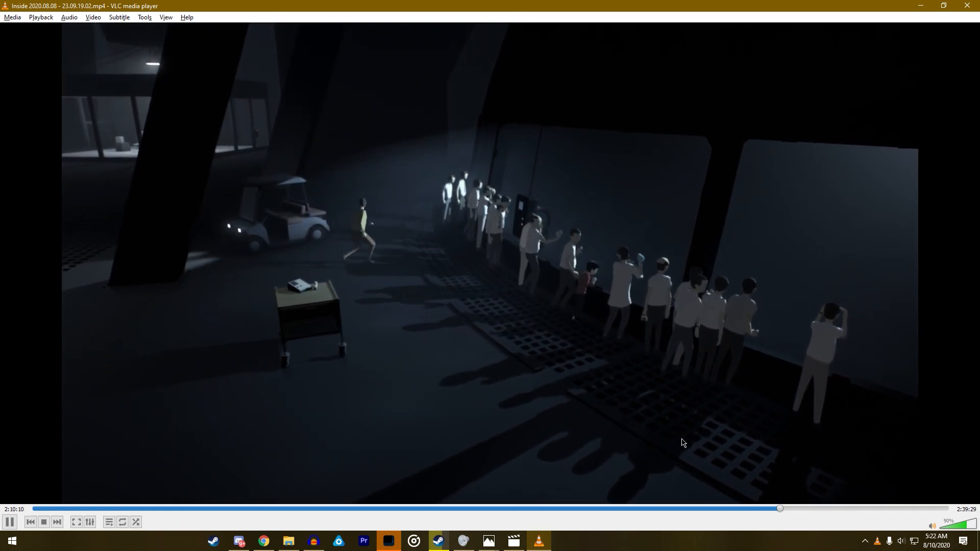
pyautogui.press('space')
pyautogui.scroll(1, 670, 426)
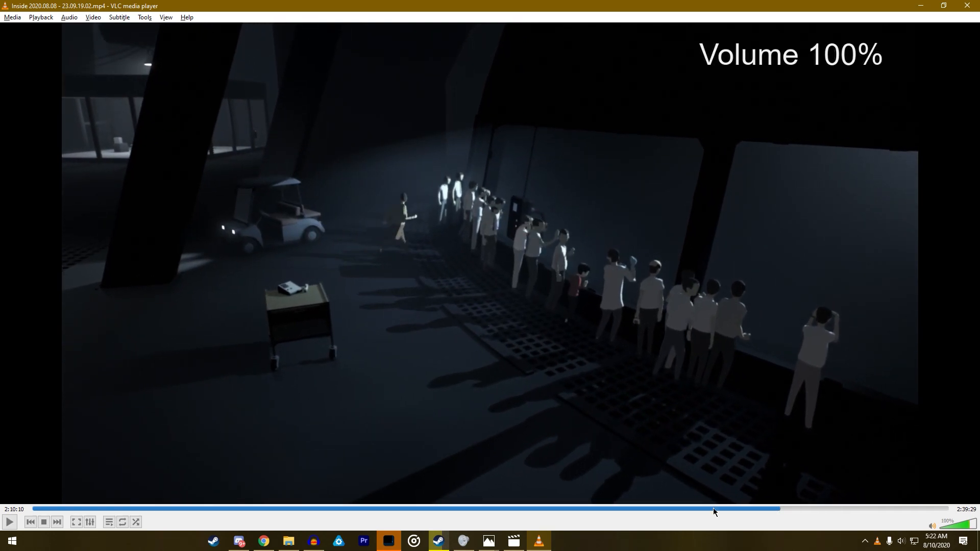
pyautogui.doubleClick(760, 478)
pyautogui.doubleClick(689, 470)
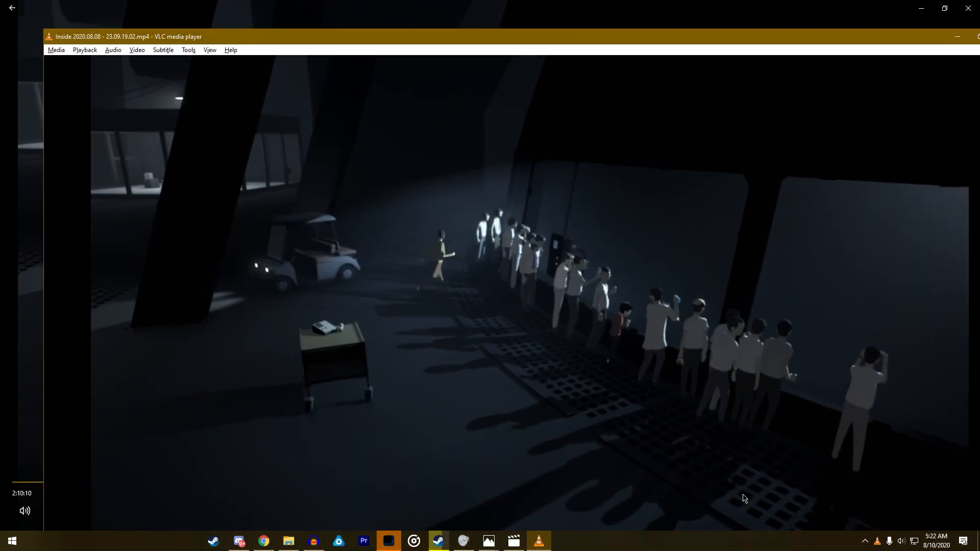
pyautogui.moveTo(369, 39); pyautogui.dragTo(353, 0)
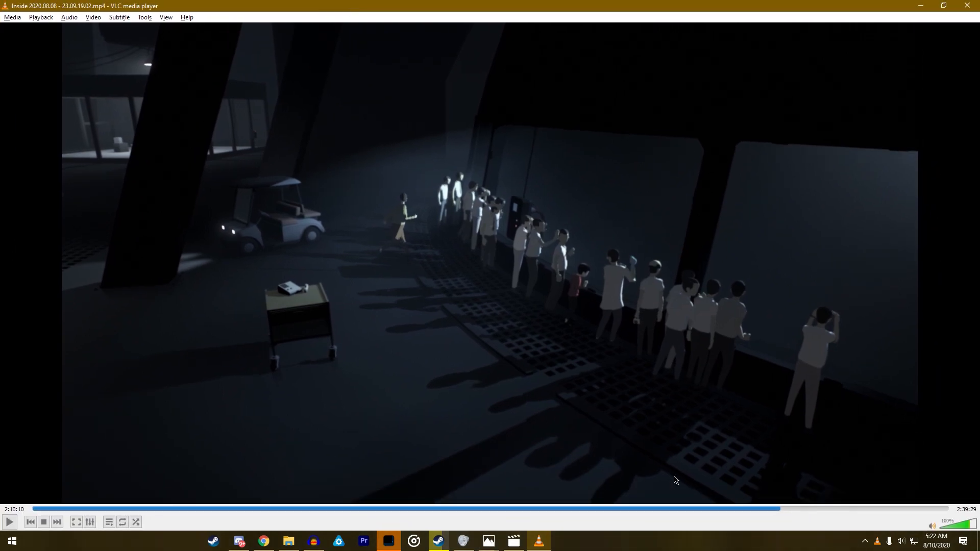
# - Rewind slightly and resume VLC playback from about 2:09:56, shortly before the crowd scene
pyautogui.click(778, 509)
pyautogui.press('space')
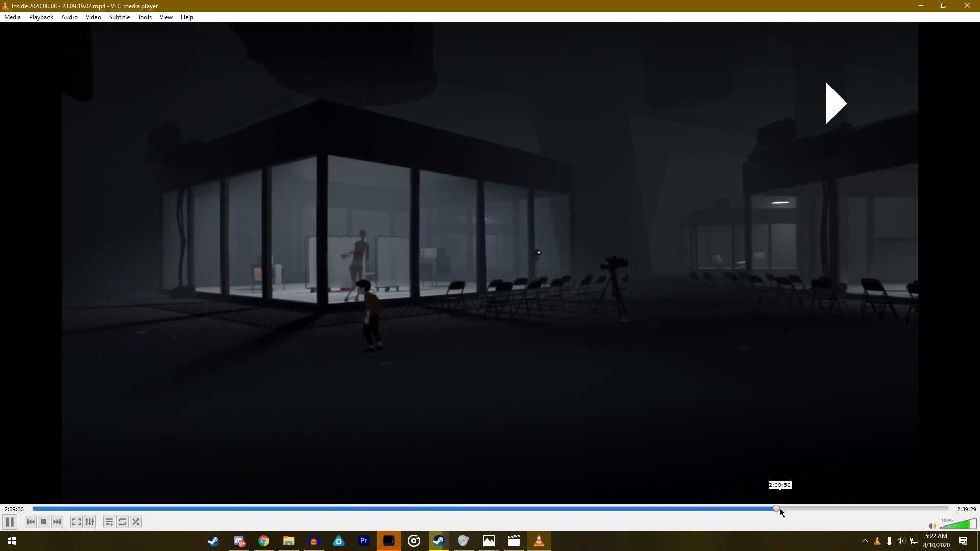
pyautogui.click(780, 509)
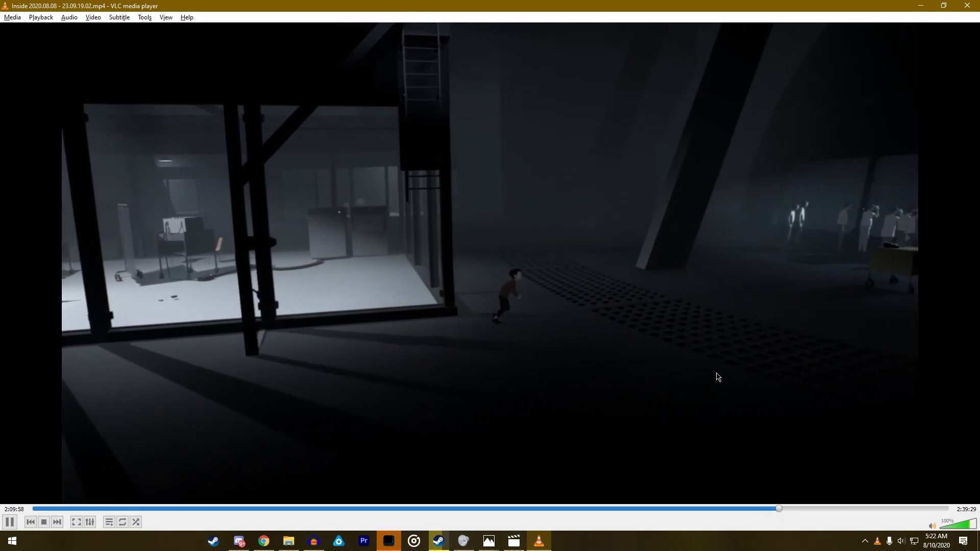
# - Pause VLC at 2:09:59, reduce the playback speed with Slower and resume playing
pyautogui.rightClick(716, 372)
pyautogui.click(626, 355)
pyautogui.press('space')
pyautogui.rightClick(654, 367)
pyautogui.moveTo(693, 469)
pyautogui.moveTo(779, 447)
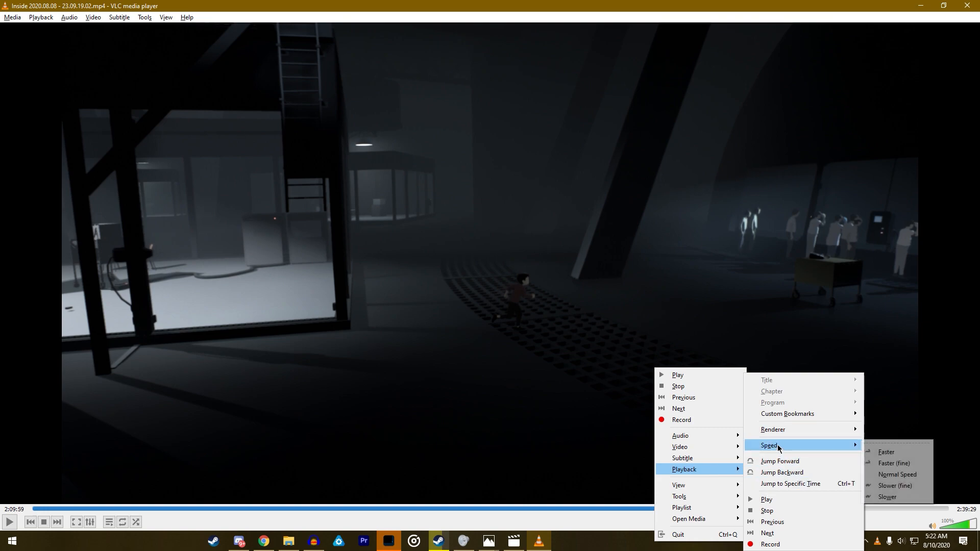
pyautogui.click(888, 496)
pyautogui.press('space')
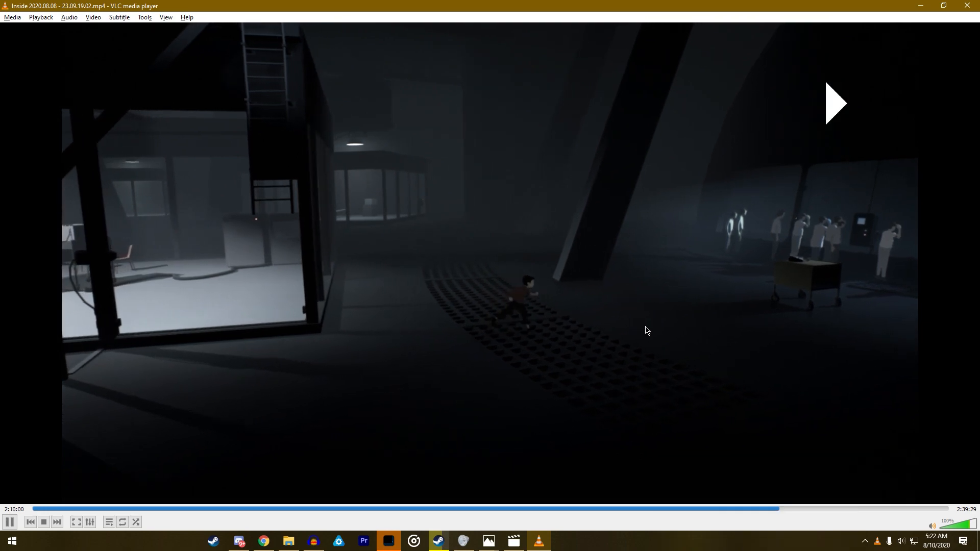
# - Reduce the playback speed further with Slower and pause on the crowd scene at 2:10:08
pyautogui.rightClick(621, 333)
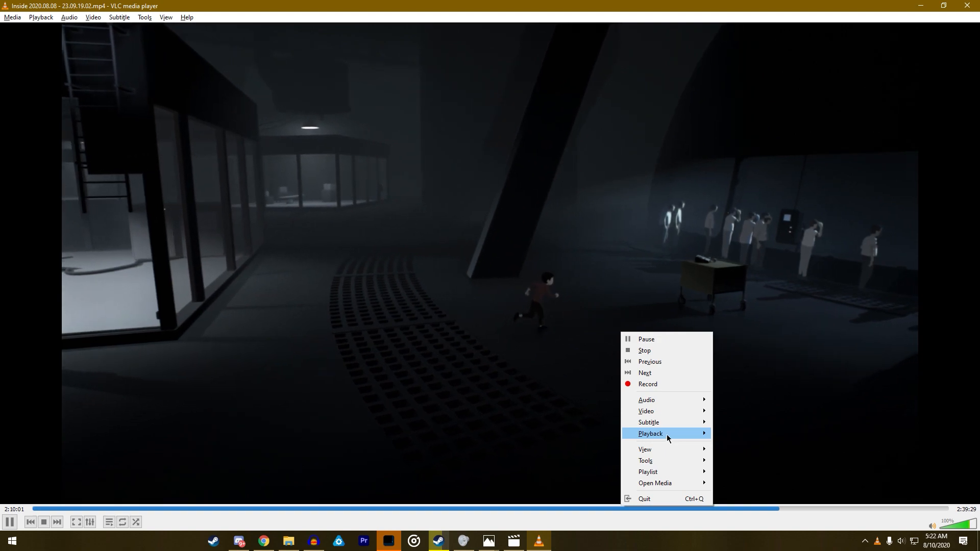
pyautogui.moveTo(666, 434)
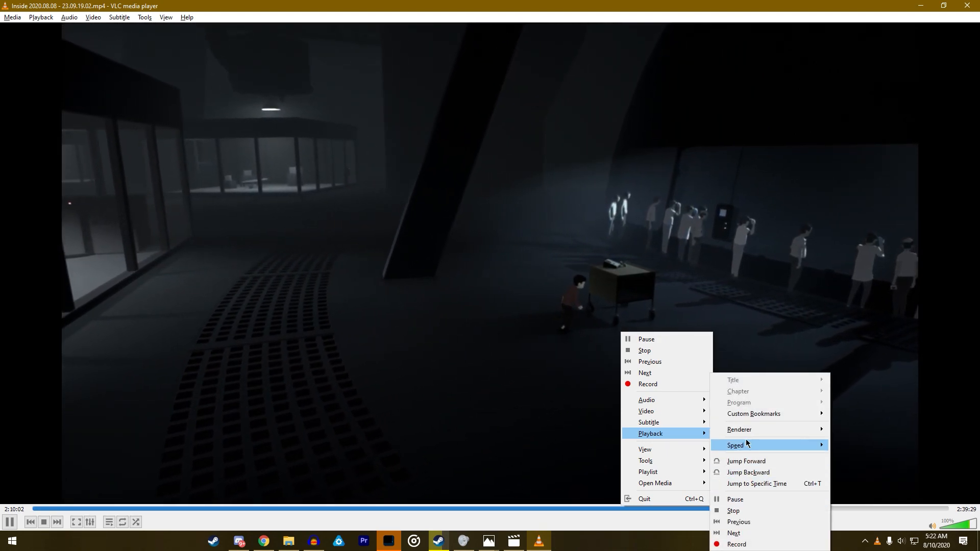
pyautogui.moveTo(746, 445)
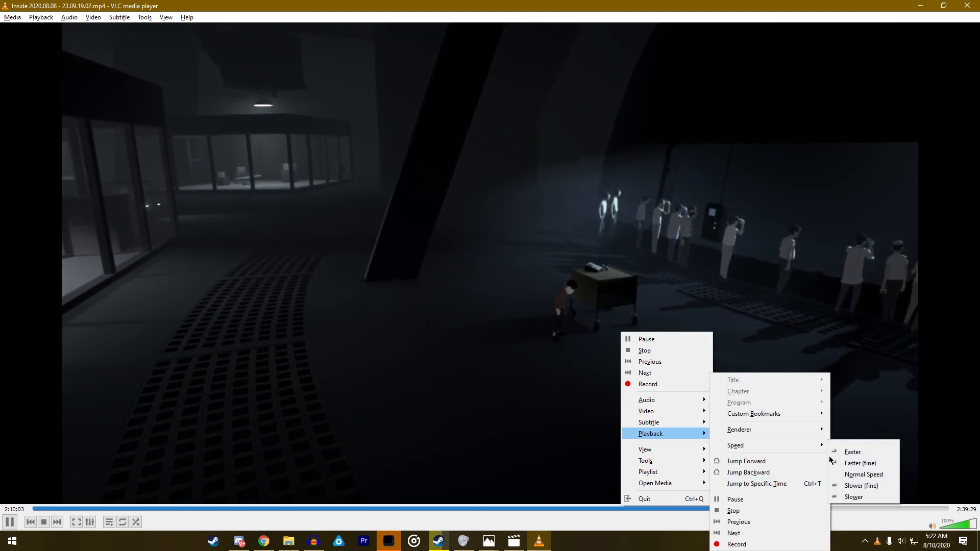
pyautogui.click(847, 498)
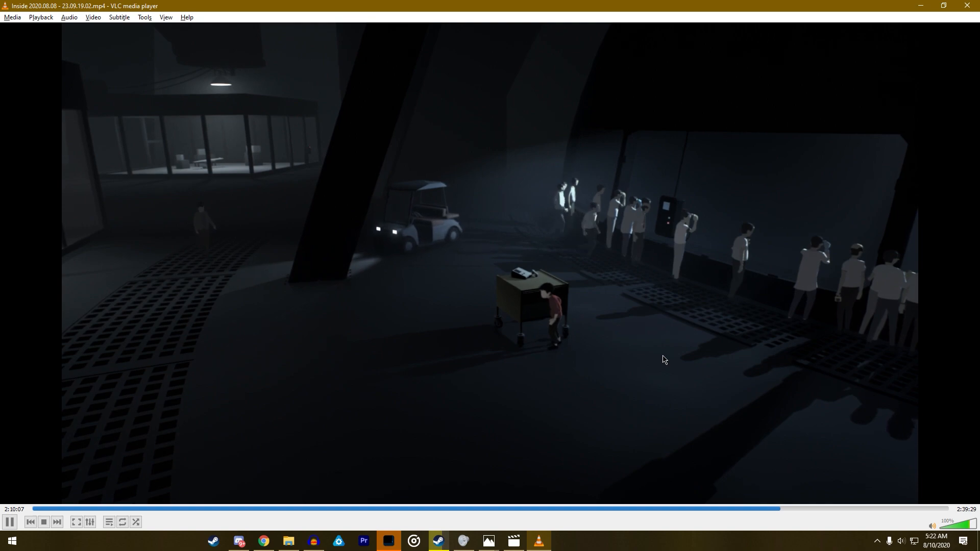
pyautogui.press('space')
# - Lower the playback speed by one more level while the video is paused
pyautogui.rightClick(583, 336)
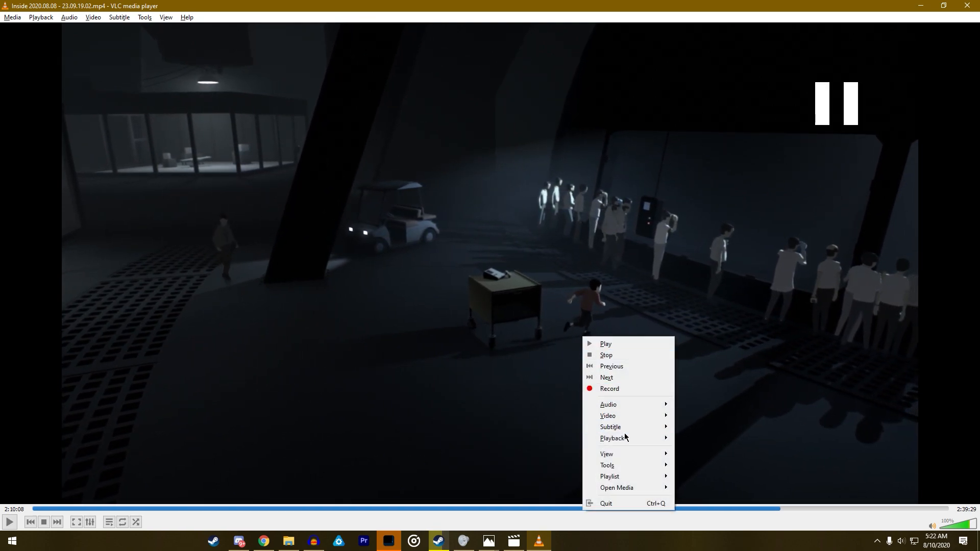
pyautogui.moveTo(617, 437)
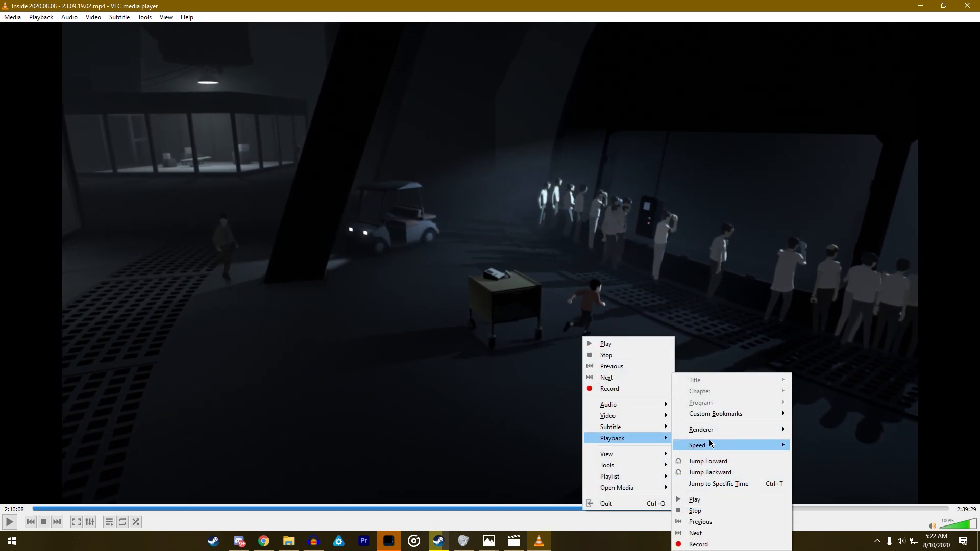
pyautogui.moveTo(709, 430)
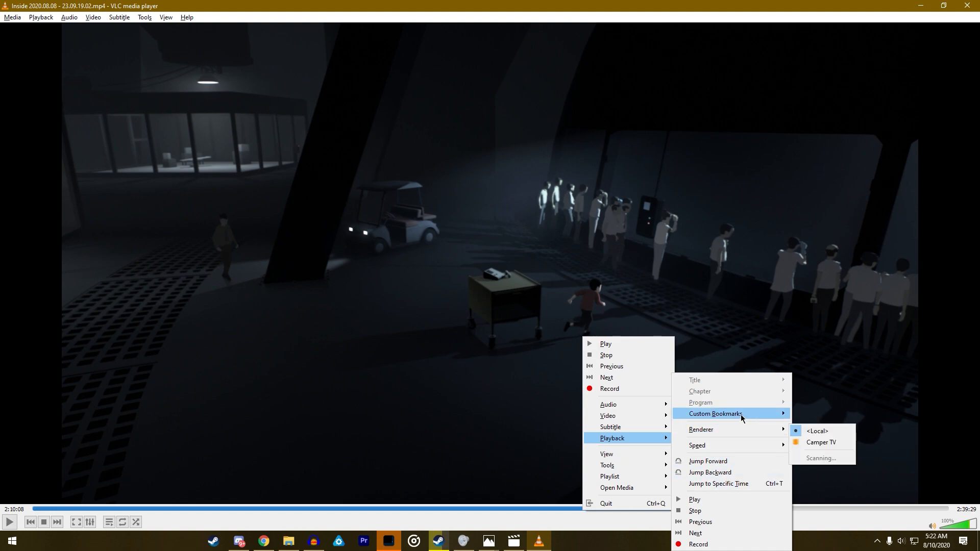
pyautogui.click(797, 497)
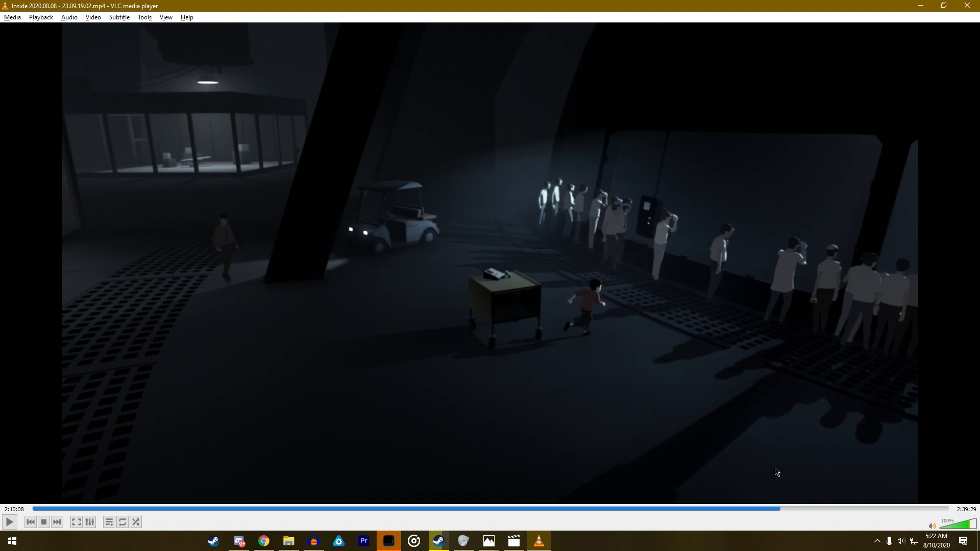
# - Show the paused crowd scene in full screen and try to clear the taskbar by switching windows and toggling full screen
pyautogui.doubleClick(488, 343)
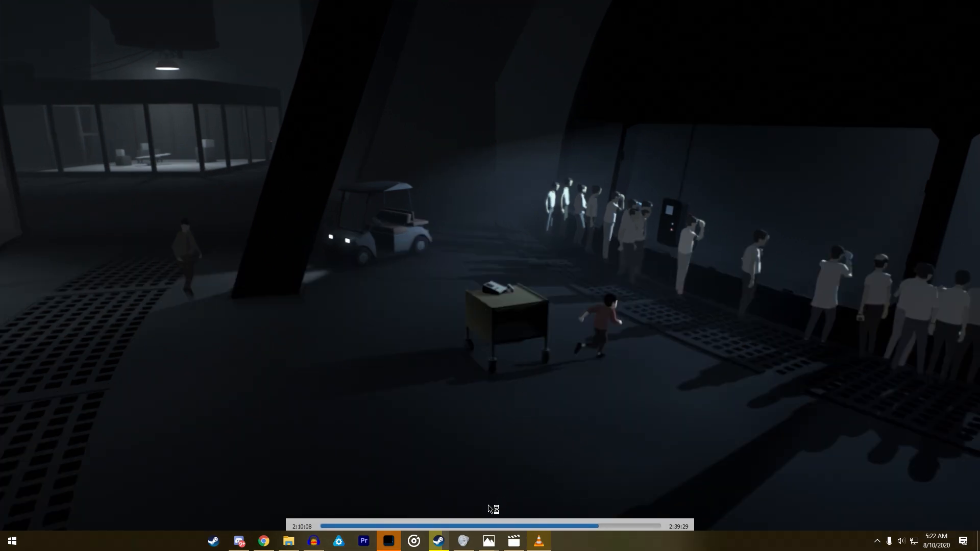
pyautogui.click(388, 542)
pyautogui.hotkey('alt', 'Tab')
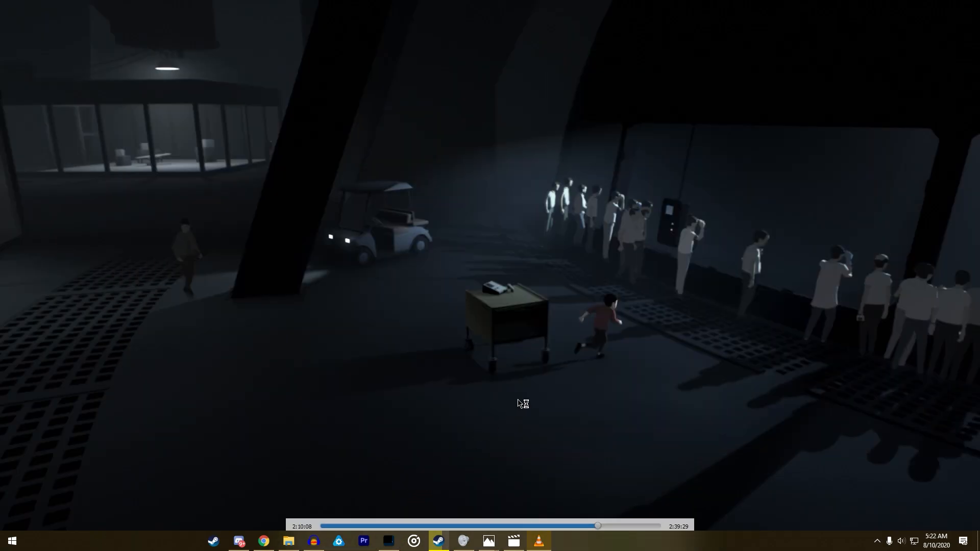
pyautogui.doubleClick(528, 399)
pyautogui.doubleClick(529, 399)
# - Close the Steam window and the other video player, and toggle VLC's full screen off and on again
pyautogui.click(441, 541)
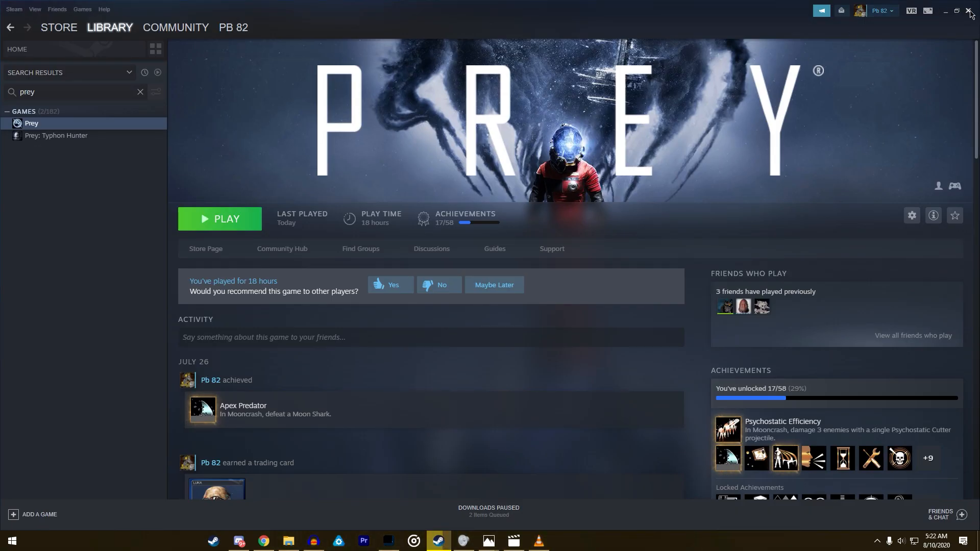
pyautogui.click(968, 11)
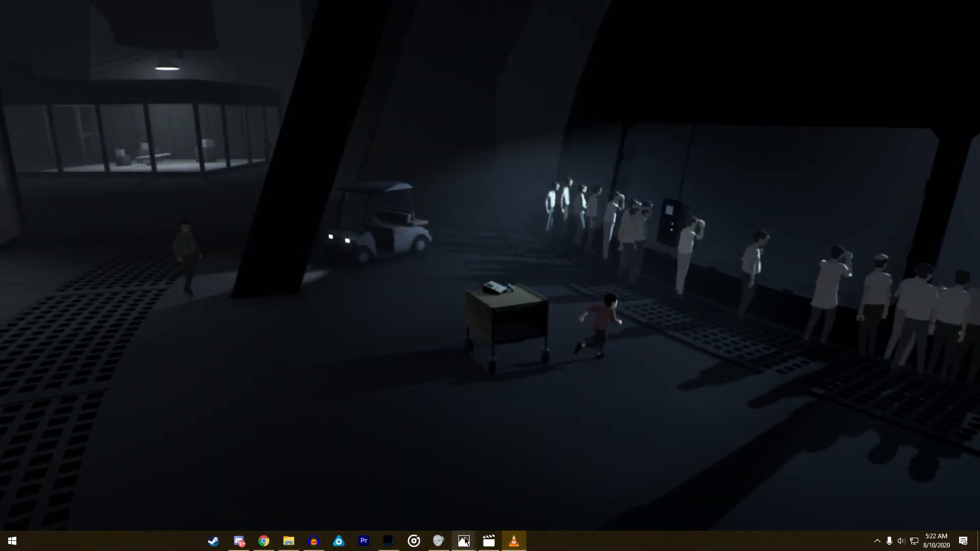
pyautogui.moveTo(486, 542)
pyautogui.click(534, 444)
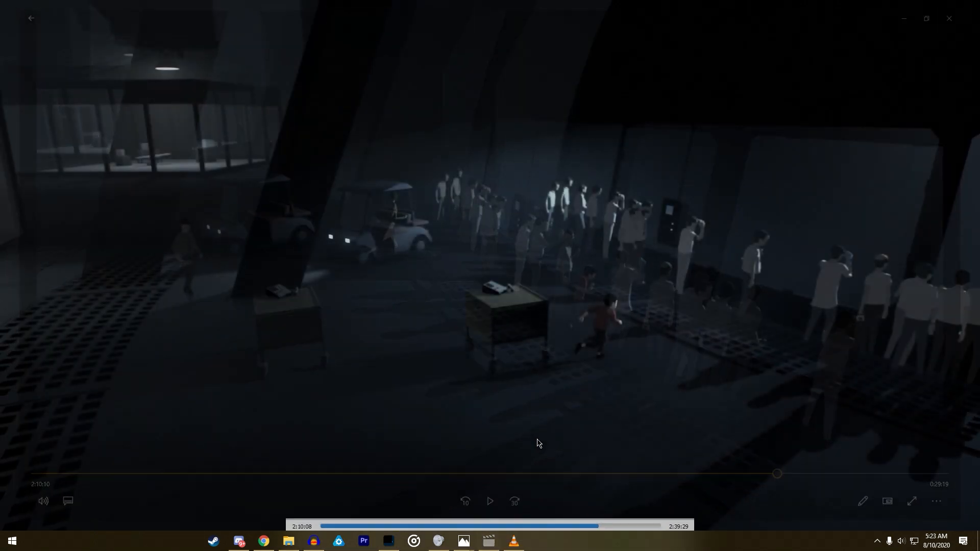
pyautogui.doubleClick(592, 372)
pyautogui.doubleClick(592, 372)
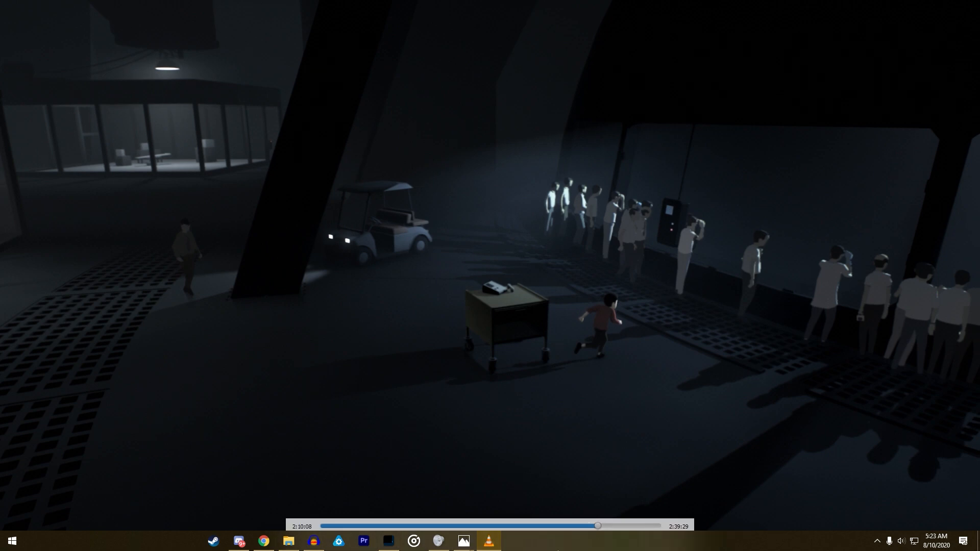
# - Close both open Photos windows
pyautogui.click(462, 544)
pyautogui.rightClick(465, 540)
pyautogui.click(458, 516)
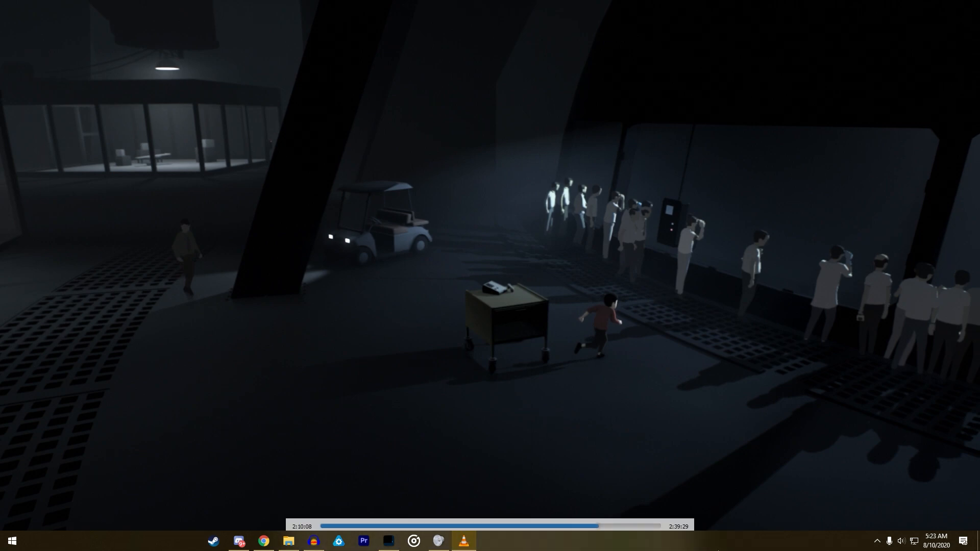
# - Turn on automatic hiding of the taskbar in desktop mode and minimize the Settings window
pyautogui.rightClick(668, 541)
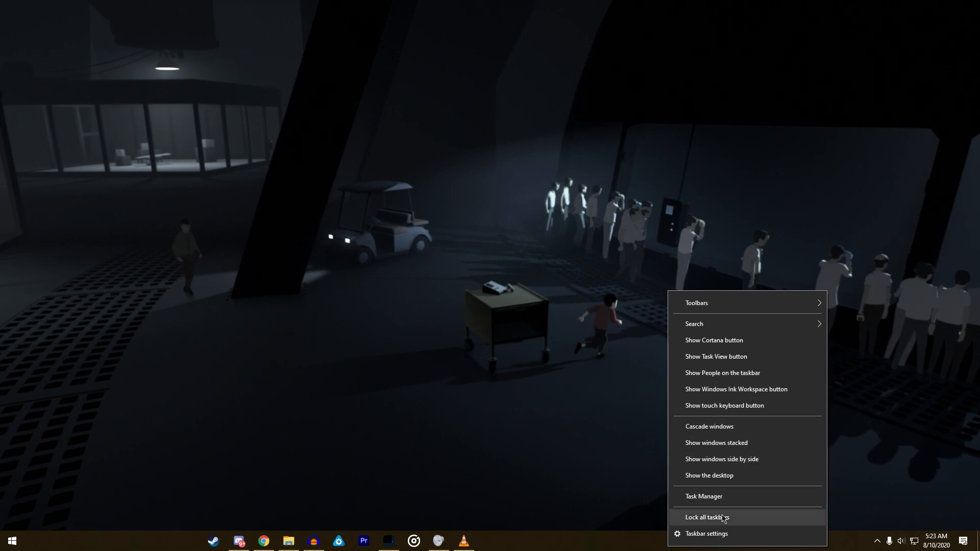
pyautogui.click(723, 533)
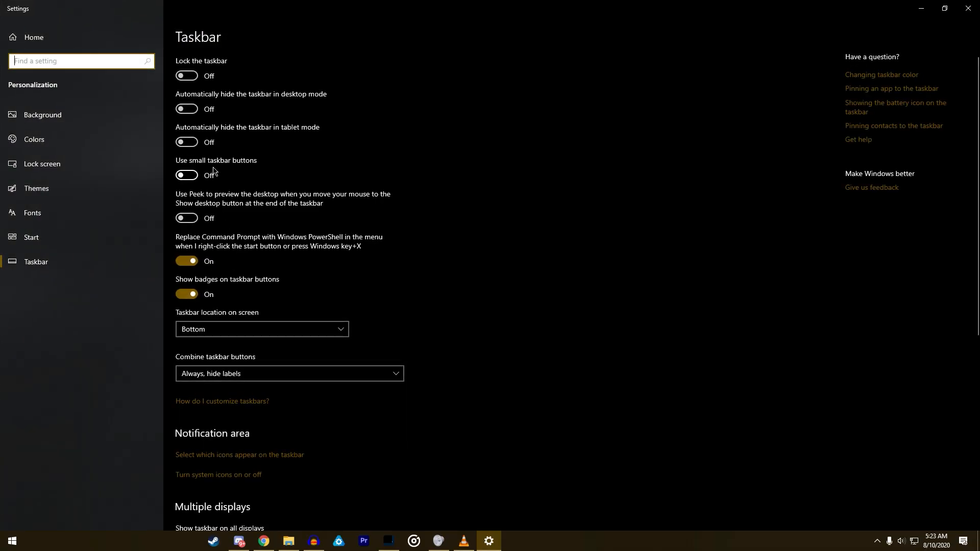
pyautogui.click(193, 110)
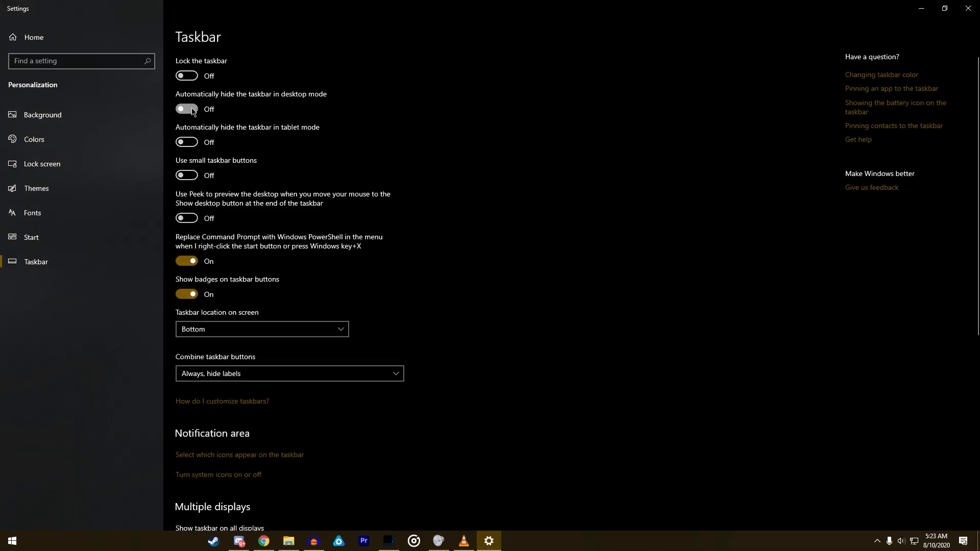
pyautogui.click(919, 15)
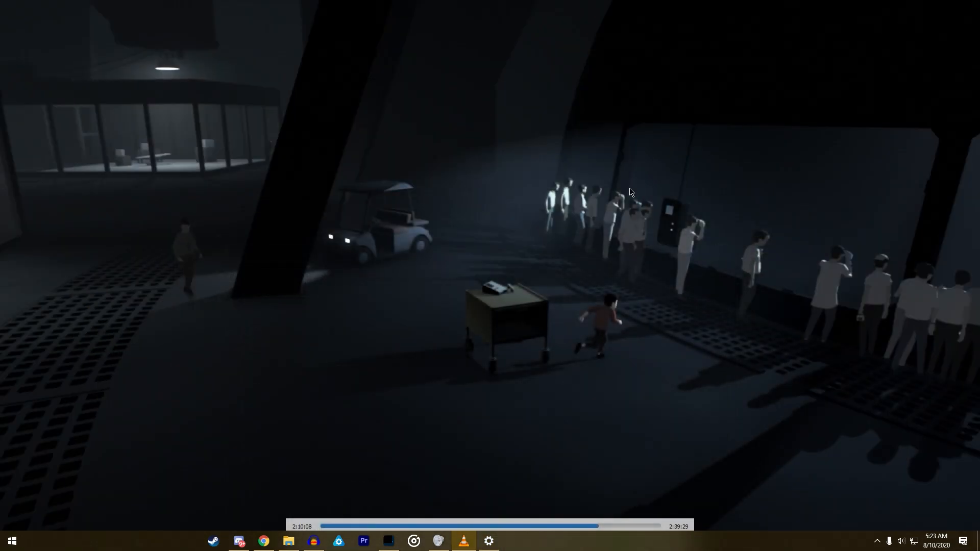
# - Toggle VLC's full screen off and on, and play the crowd scene briefly before pausing it again
pyautogui.doubleClick(602, 248)
pyautogui.doubleClick(602, 247)
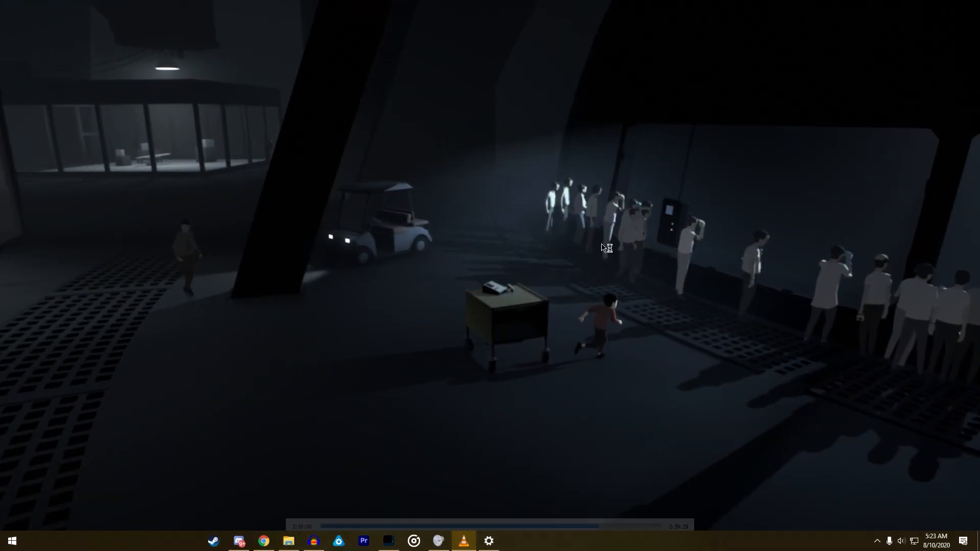
pyautogui.press('space')
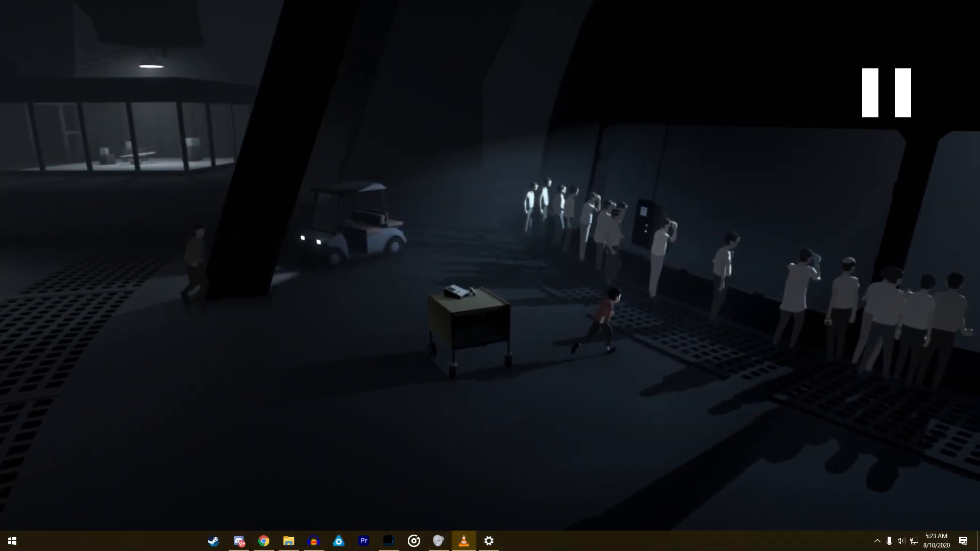
# - Return VLC to its maximized window and capture a screen snip of the entire crowd scene frame
pyautogui.hotkey('alt', 'Tab')
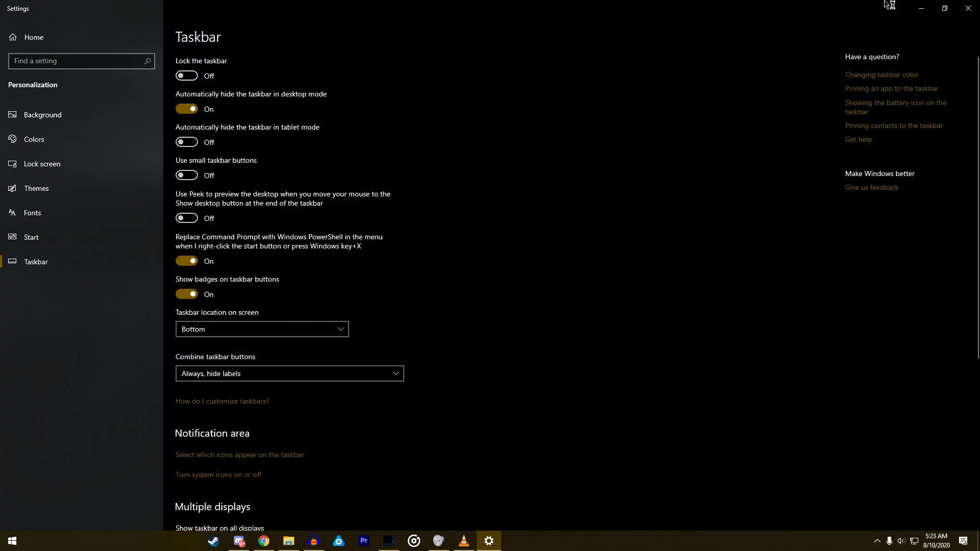
pyautogui.click(921, 8)
pyautogui.moveTo(352, 3)
pyautogui.mouseDown()
pyautogui.moveTo(340, 26)
pyautogui.moveTo(345, 1)
pyautogui.mouseUp()
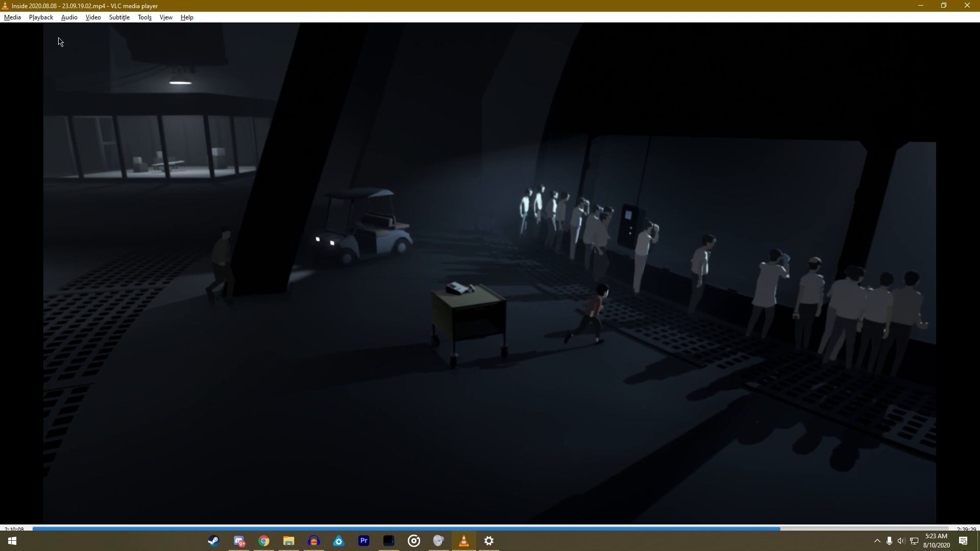
pyautogui.press('super+shift+s')
pyautogui.moveTo(42, 25)
pyautogui.mouseDown()
pyautogui.moveTo(768, 442)
pyautogui.moveTo(890, 479)
pyautogui.moveTo(937, 524)
pyautogui.mouseUp()
# - Switch to Chrome, enlarge the YouTube Studio page and examine the thumbnails in the channel's uploads list
pyautogui.click(264, 540)
pyautogui.hotkey('ctrl', '+')
pyautogui.hotkey('ctrl', '+')
pyautogui.hotkey('ctrl', '+')
pyautogui.hotkey('ctrl', '+')
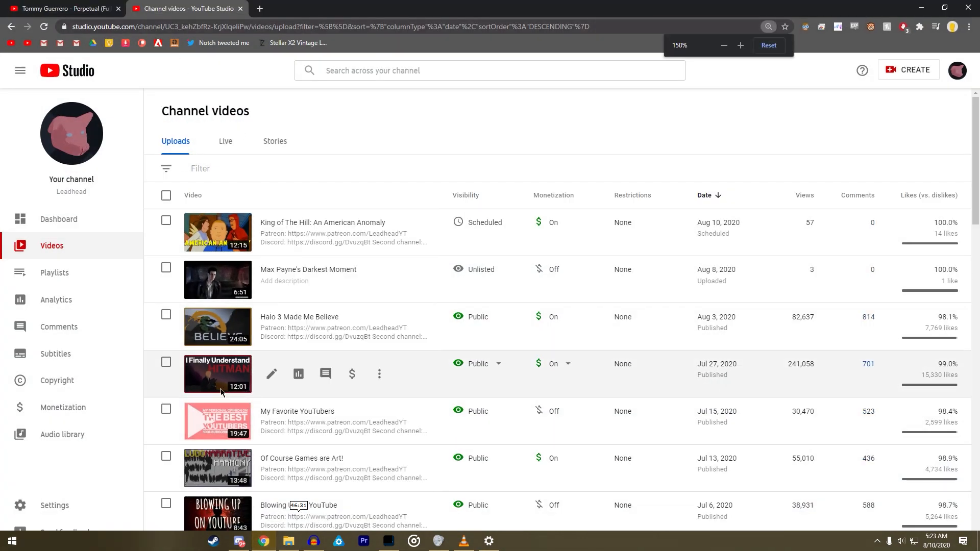
pyautogui.scroll(-2, 268, 377)
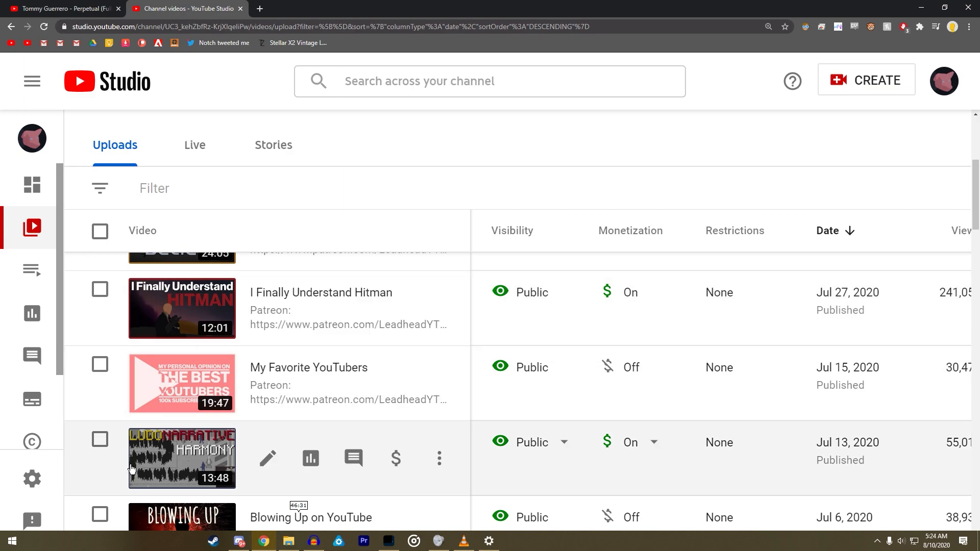
pyautogui.scroll(-4, 234, 476)
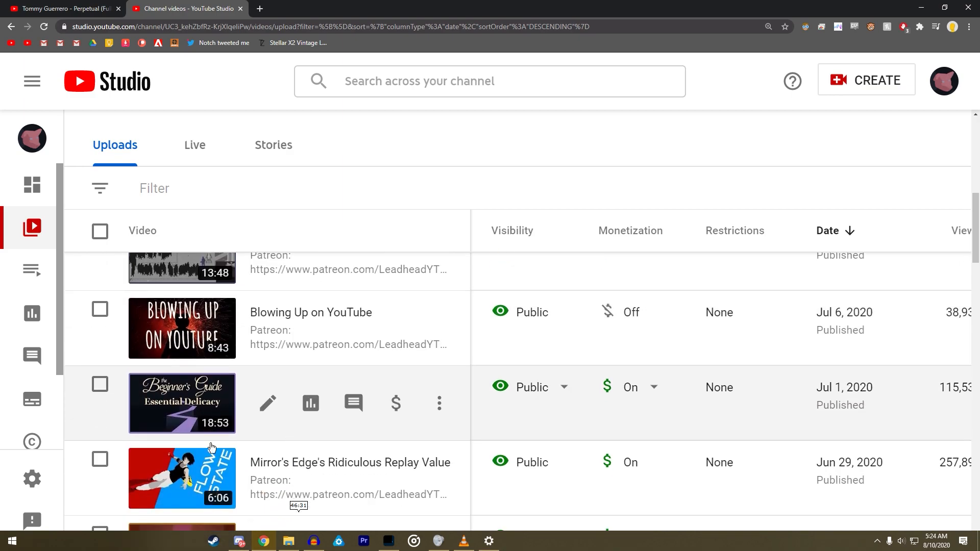
pyautogui.scroll(-5, 208, 408)
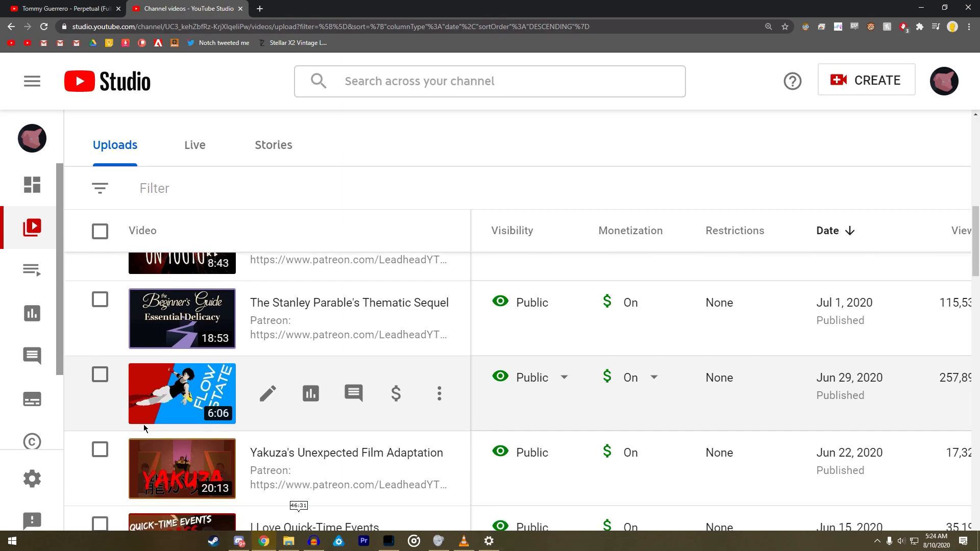
pyautogui.scroll(15, 210, 410)
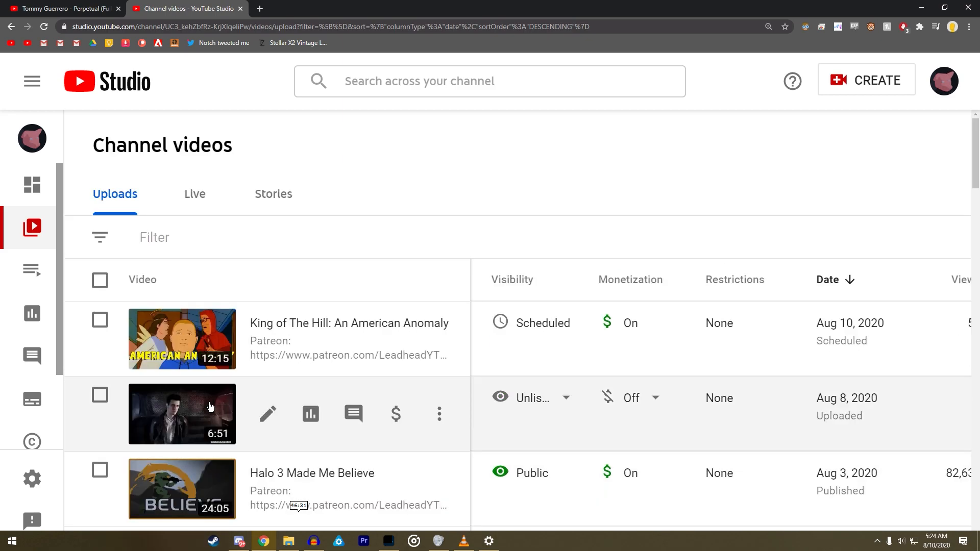
# - Compare how the upload thumbnails look at smaller and larger page zoom levels, and minimize Chrome
pyautogui.hotkey('ctrl', '-')
pyautogui.hotkey('ctrl', '-')
pyautogui.hotkey('ctrl', '-')
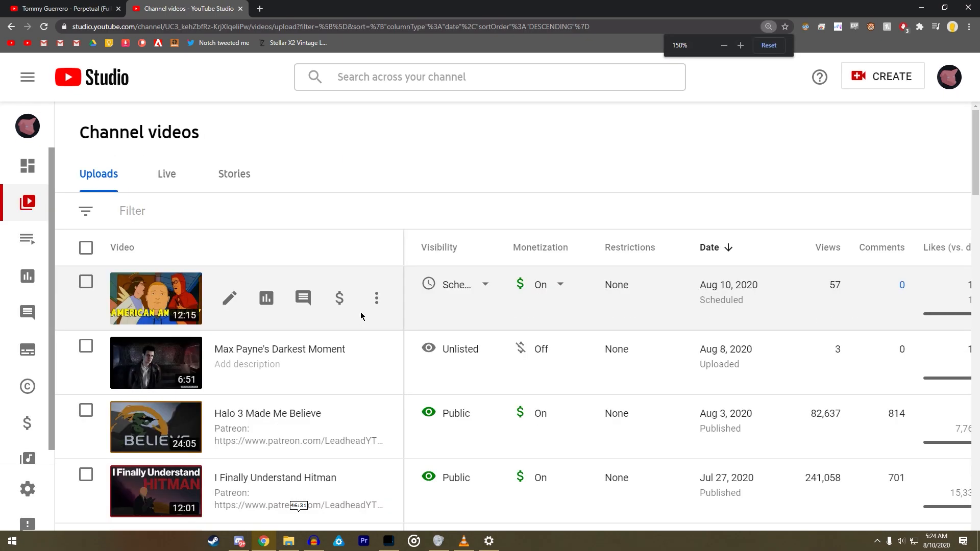
pyautogui.hotkey('ctrl', '-')
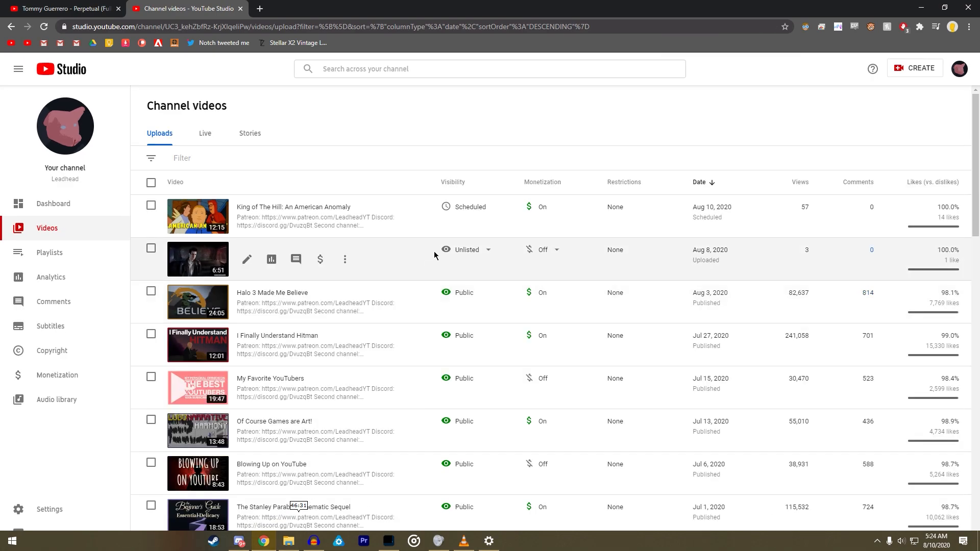
pyautogui.hotkey('ctrl', '+')
pyautogui.hotkey('ctrl', '+')
pyautogui.hotkey('ctrl', '+')
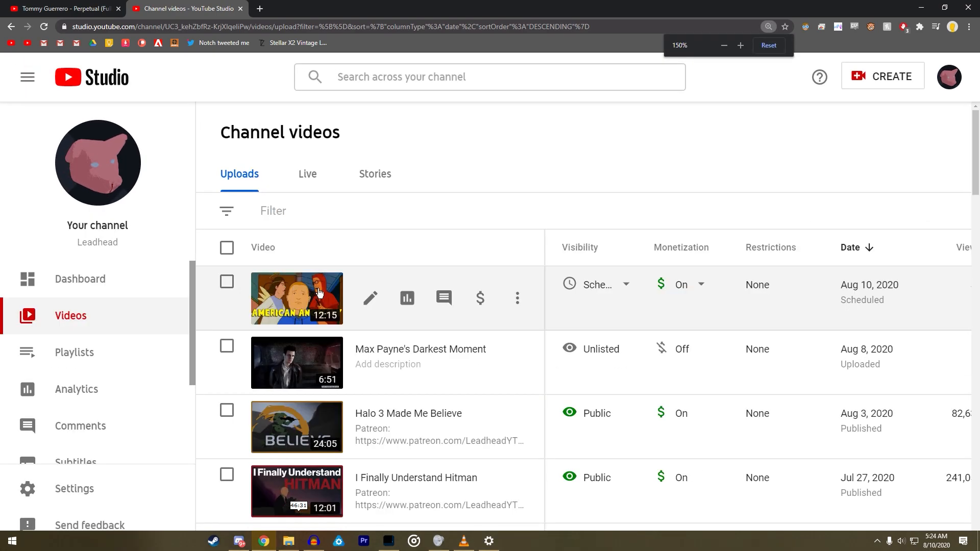
pyautogui.hotkey('ctrl', '-')
pyautogui.hotkey('ctrl', '-')
pyautogui.hotkey('ctrl', '-')
pyautogui.hotkey('ctrl', '-')
pyautogui.hotkey('ctrl', '-')
pyautogui.hotkey('ctrl', '-')
pyautogui.click(921, 7)
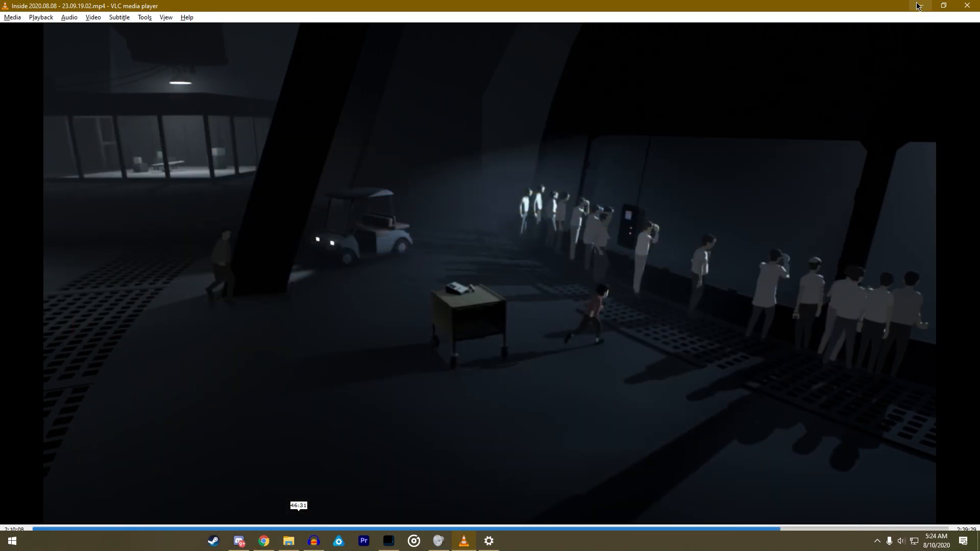
# - Switch to Photoshop and create a new 1920 x 1080 px document at 72 ppi
pyautogui.click(397, 547)
pyautogui.click(22, 6)
pyautogui.click(32, 17)
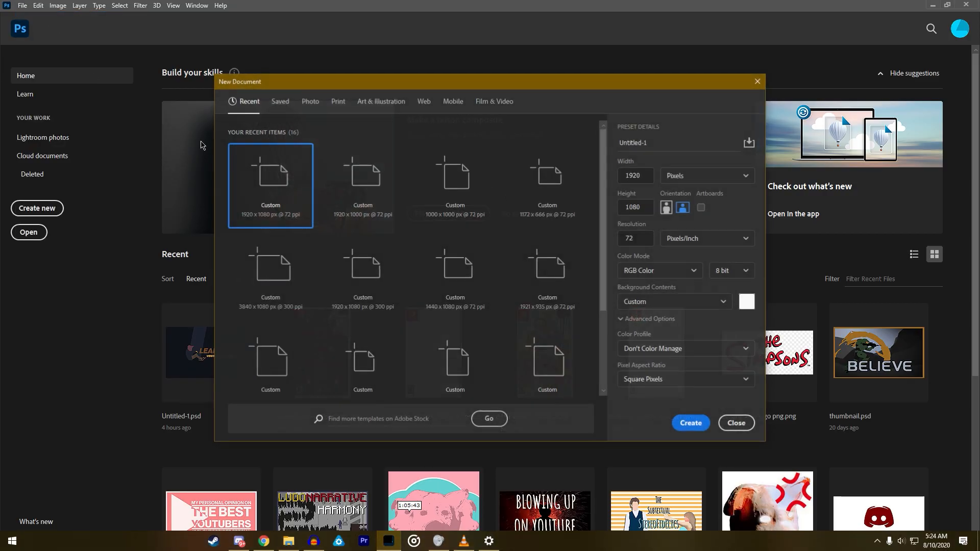
pyautogui.press('Escape')
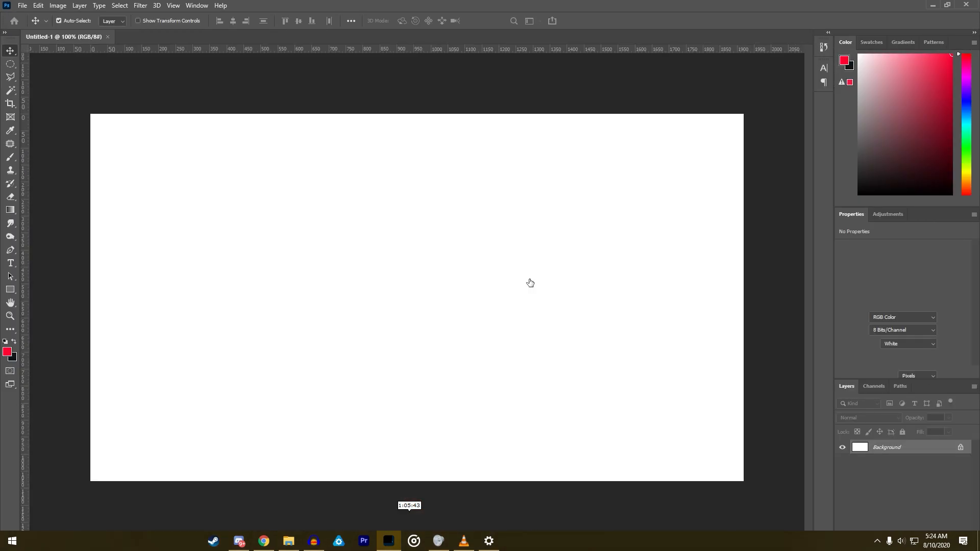
# - Paste the captured crowd scene into the document and scale it to fill the canvas at 1920 x 1080 px
pyautogui.hotkey('ctrl', 'v')
pyautogui.hotkey('ctrl', 't')
pyautogui.moveTo(485, 262); pyautogui.dragTo(457, 244)
pyautogui.moveTo(686, 446); pyautogui.dragTo(740, 480)
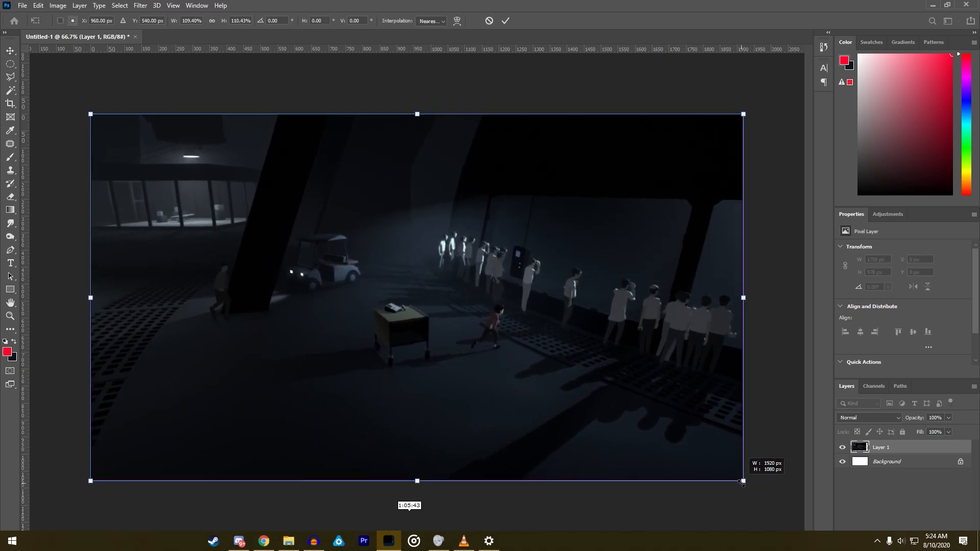
pyautogui.press('Return')
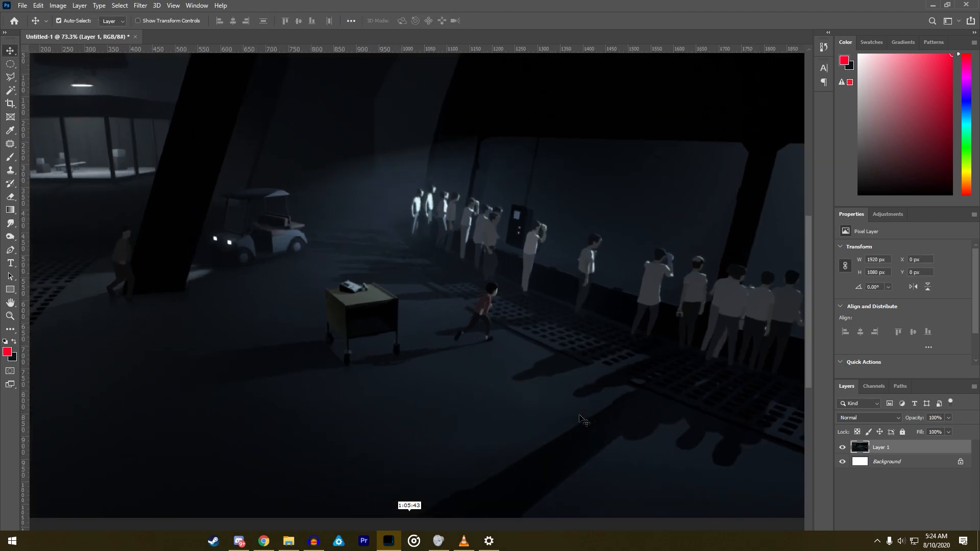
# - Scale the scene layer to about 100.25% so its right edge extends slightly past the canvas
pyautogui.hotkey('ctrl', 't')
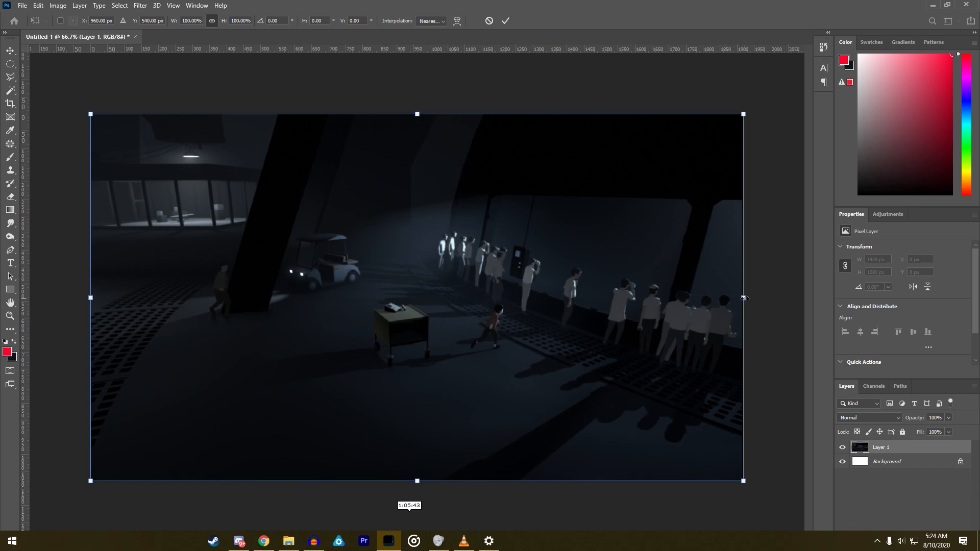
pyautogui.moveTo(746, 298); pyautogui.dragTo(747, 298)
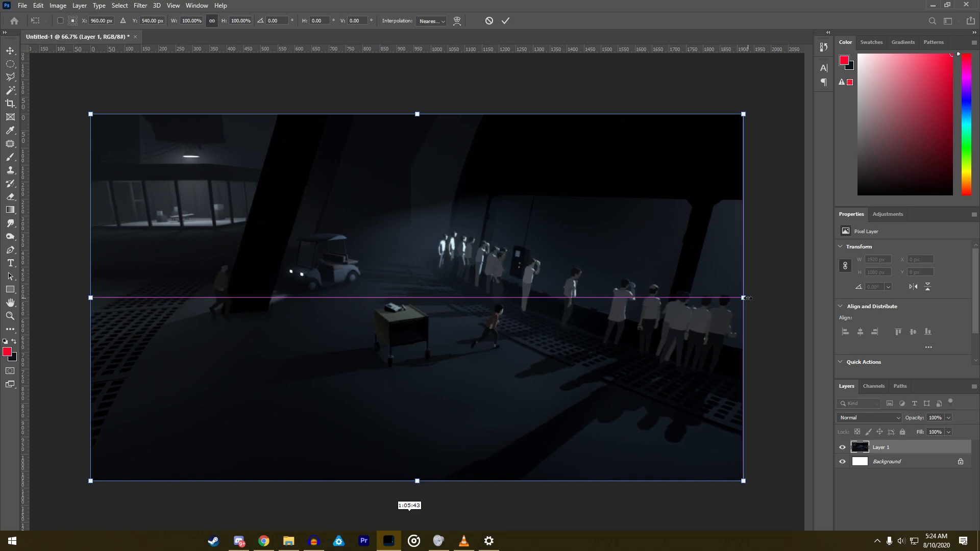
pyautogui.scroll(3, 765, 301)
pyautogui.scroll(3, 777, 304)
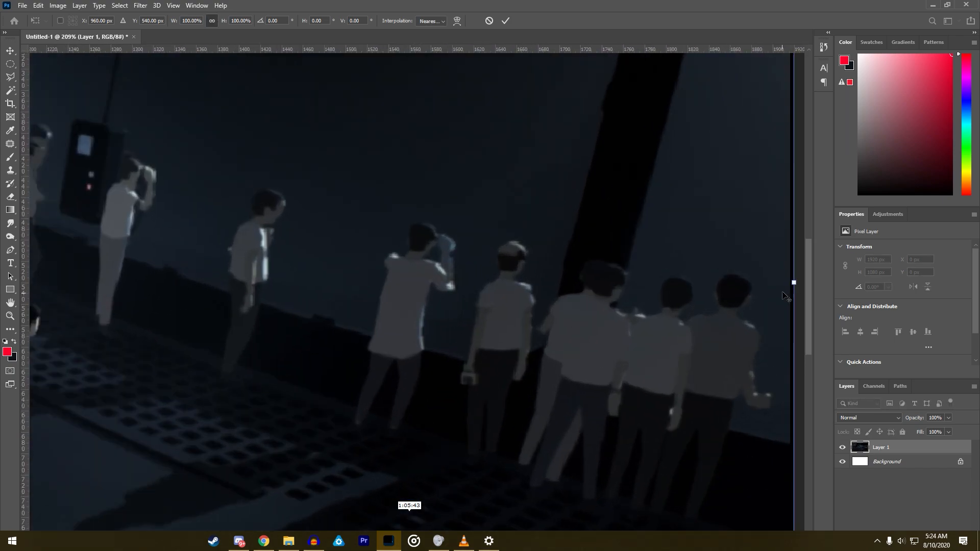
pyautogui.moveTo(793, 282); pyautogui.dragTo(800, 283)
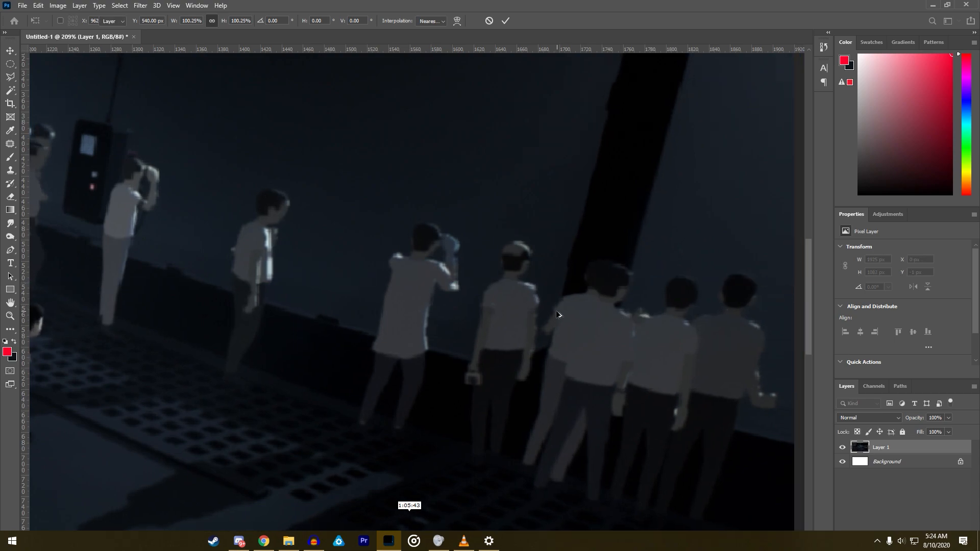
pyautogui.press('Return')
# - Stretch the scene layer's left edge past the canvas, making the layer about 1936 px wide
pyautogui.scroll(-5, 546, 313)
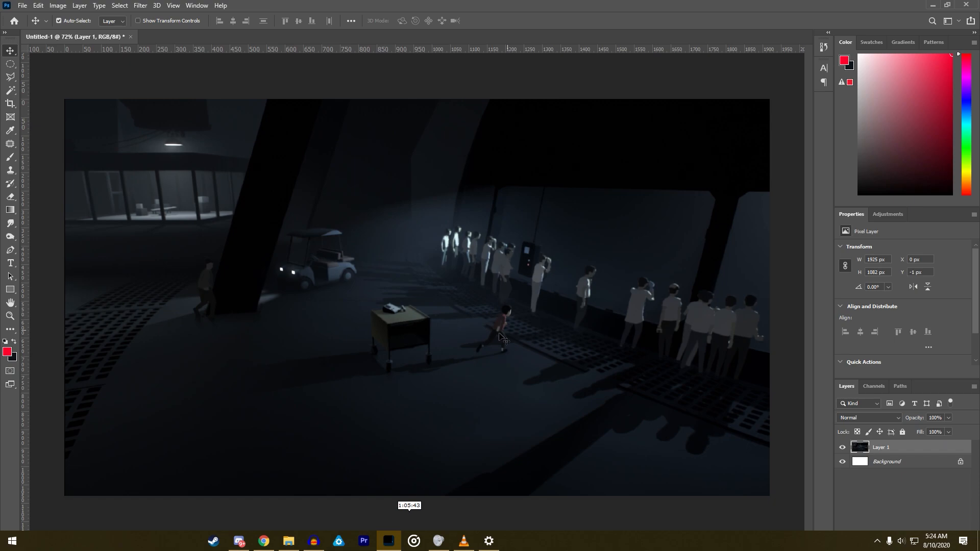
pyautogui.hotkey('ctrl', 't')
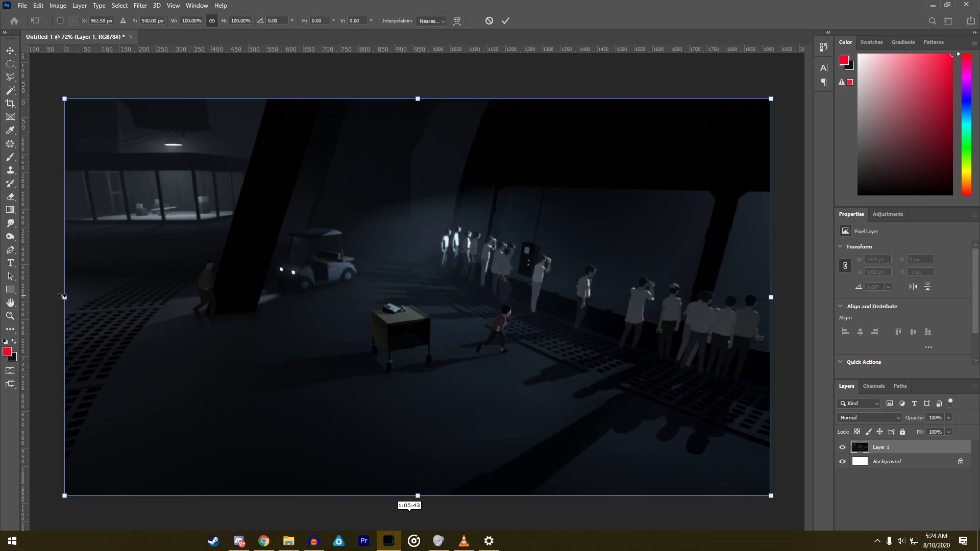
pyautogui.moveTo(62, 297); pyautogui.dragTo(57, 296)
pyautogui.press('Return')
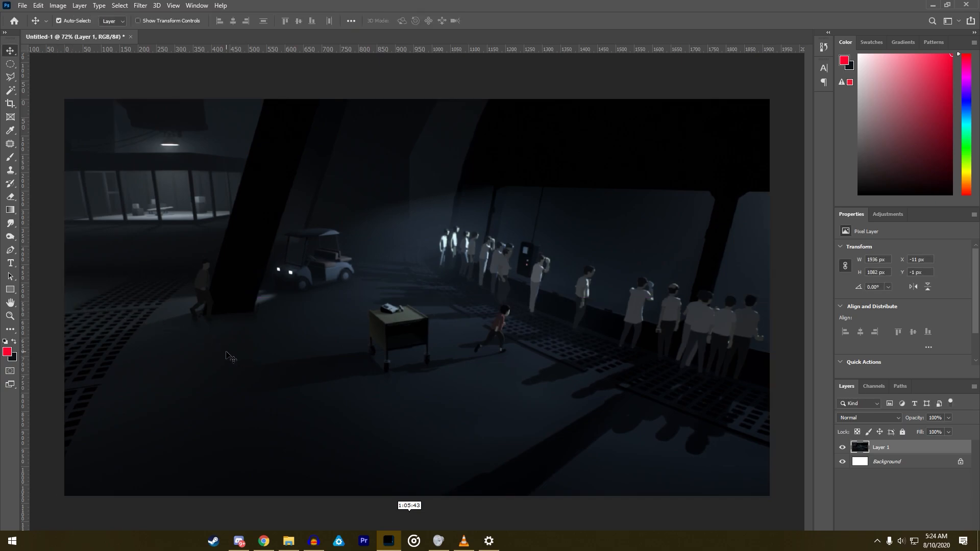
# - Switch to Chrome, show the YouTube page playing Tommy Guerrero's Perpetual album, and return to Photoshop
pyautogui.click(272, 540)
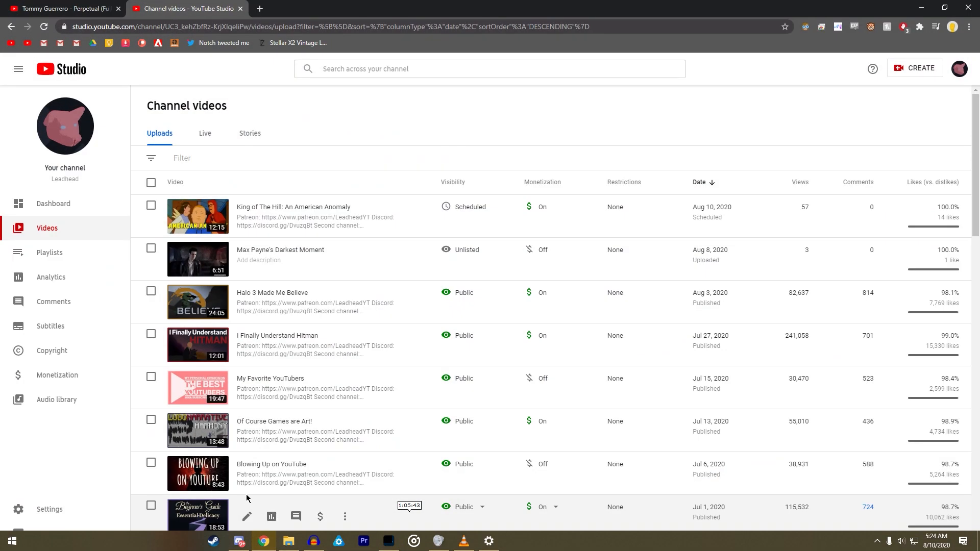
pyautogui.click(66, 8)
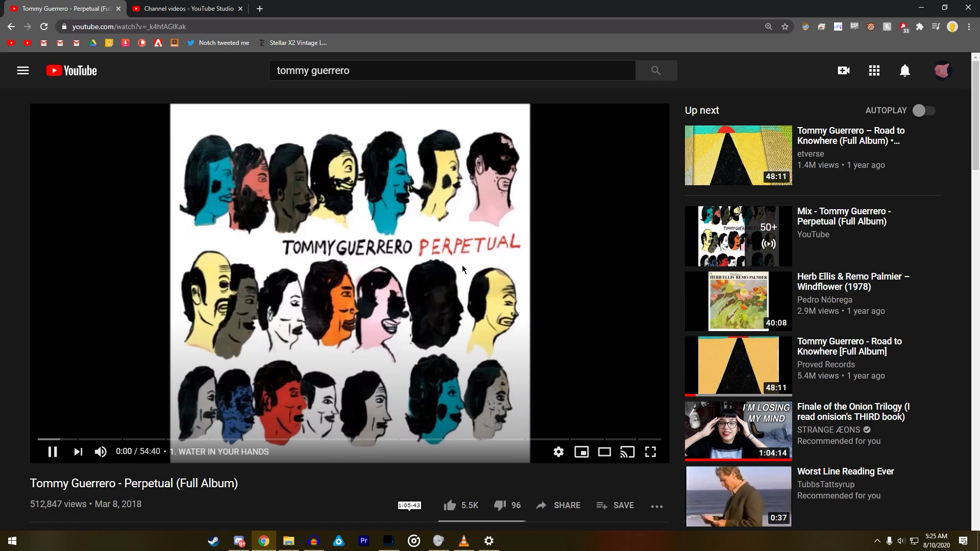
pyautogui.hotkey('alt', 'Tab')
# - Create a new empty layer above the scene layer, using Normal mode and 100% opacity
pyautogui.scroll(2, 275, 375)
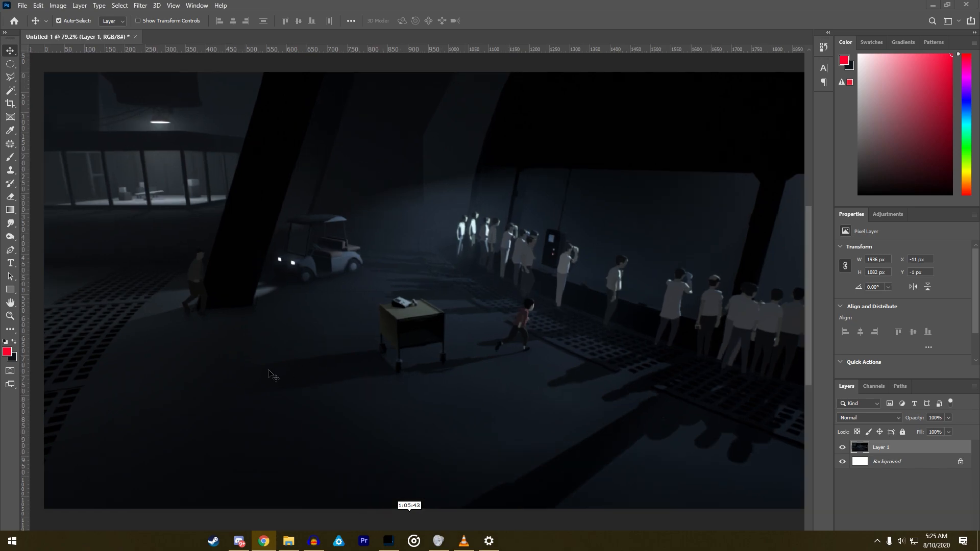
pyautogui.scroll(-2, 361, 357)
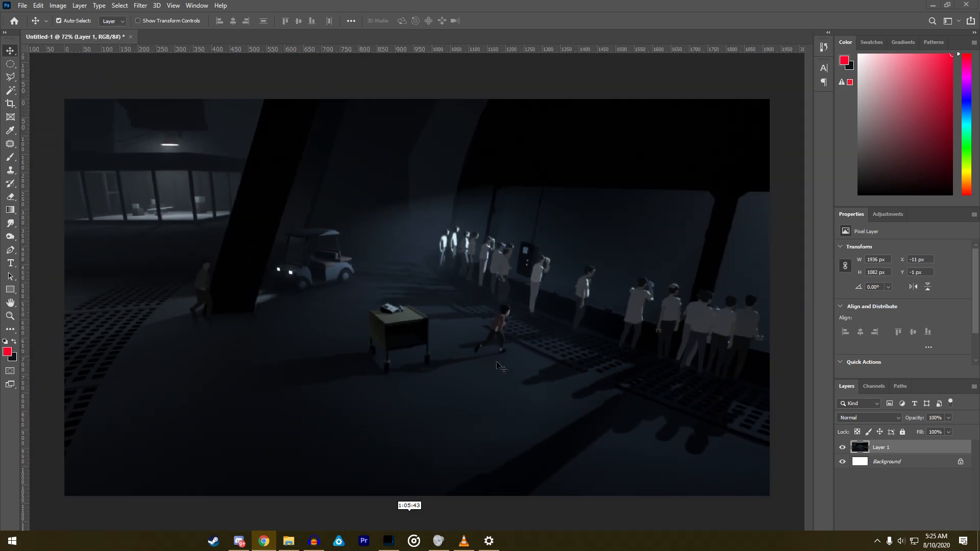
pyautogui.click(80, 6)
pyautogui.moveTo(102, 14)
pyautogui.click(206, 14)
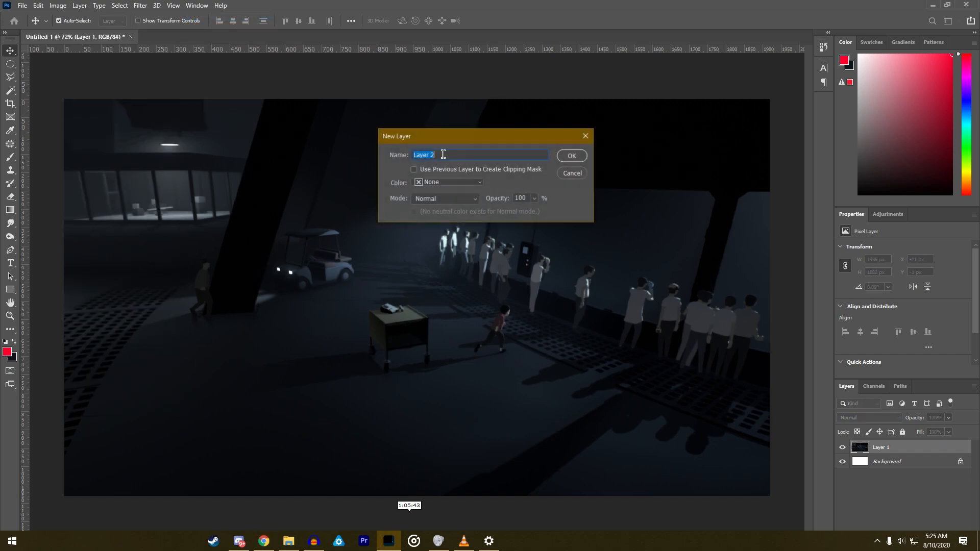
pyautogui.click(564, 158)
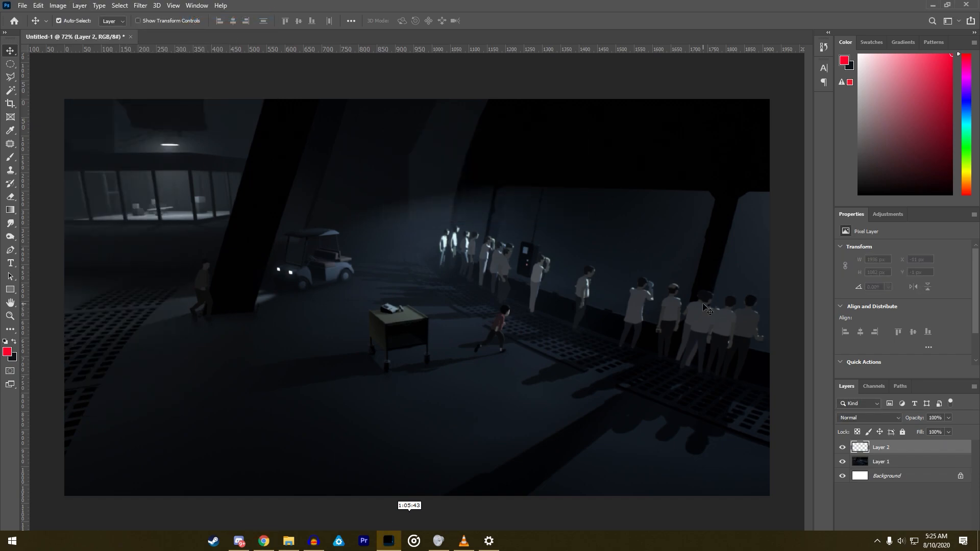
# - Outline the large dark slanted pillar beside the golf cart with a closed Polygonal Lasso selection
pyautogui.click(10, 77)
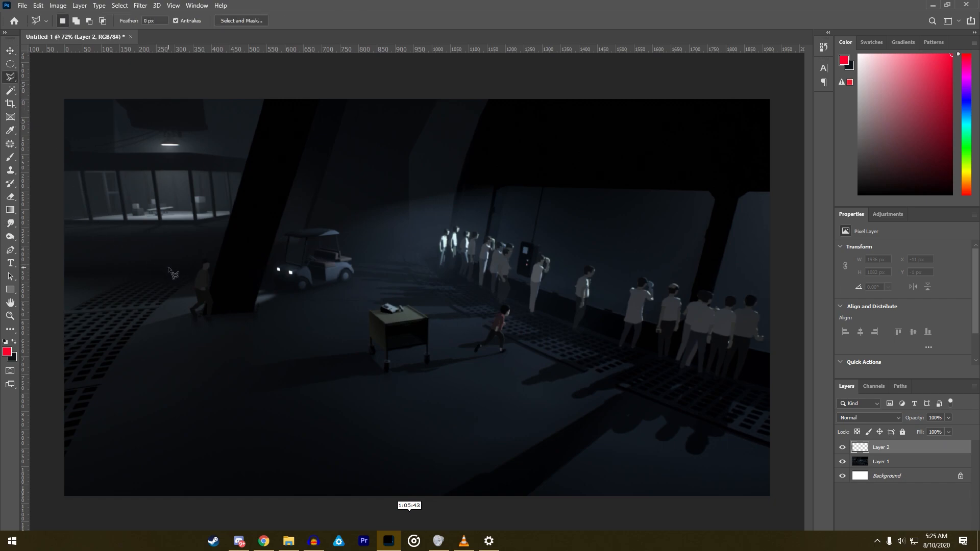
pyautogui.scroll(5, 509, 313)
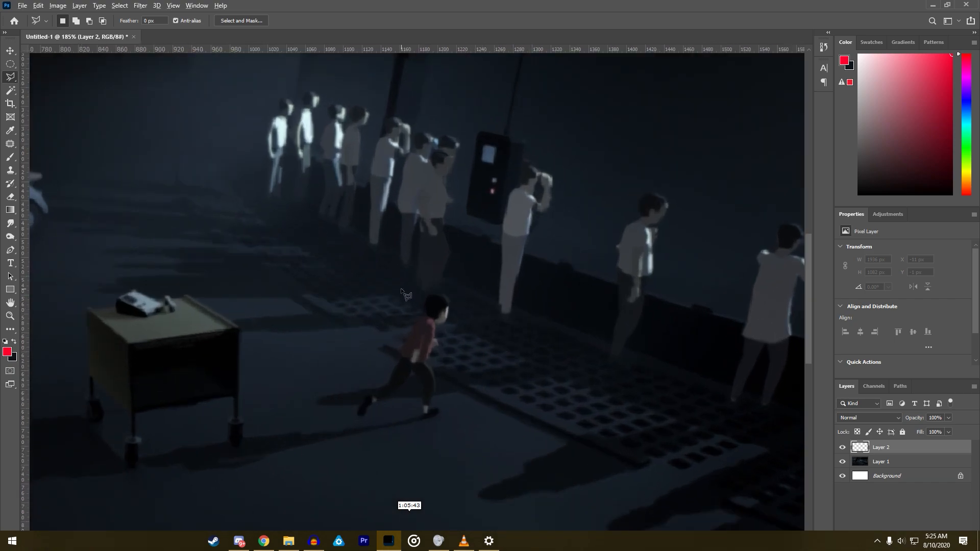
pyautogui.scroll(-5, 404, 290)
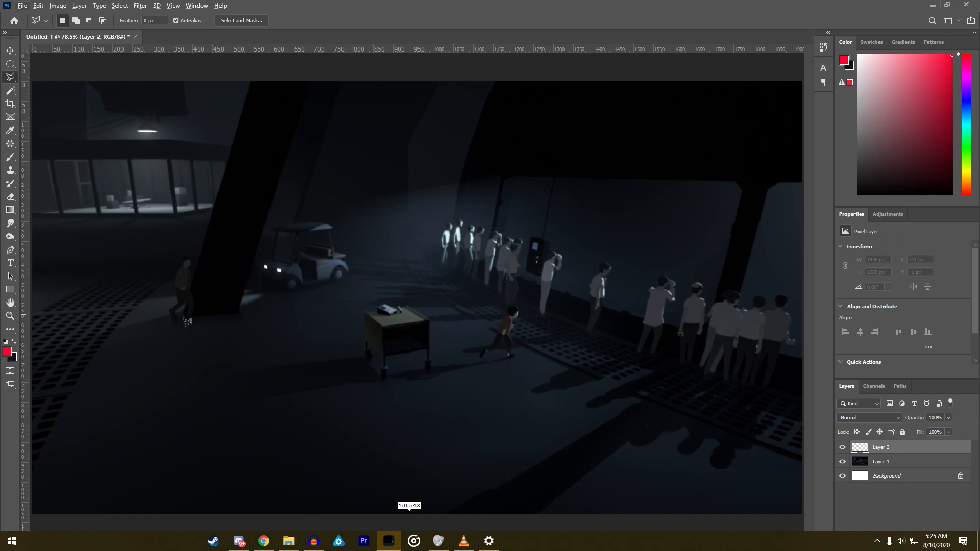
pyautogui.scroll(5, 182, 316)
pyautogui.click(207, 316)
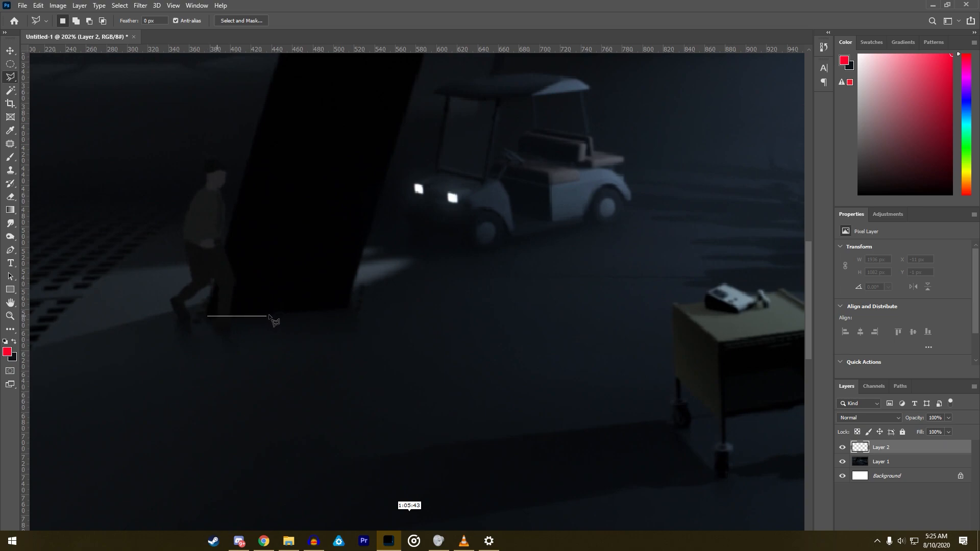
pyautogui.click(352, 308)
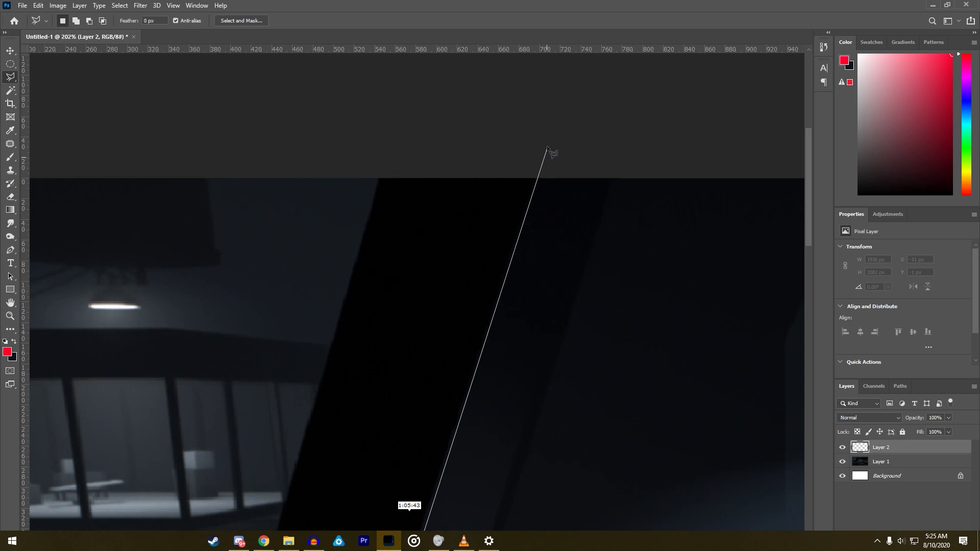
pyautogui.click(547, 143)
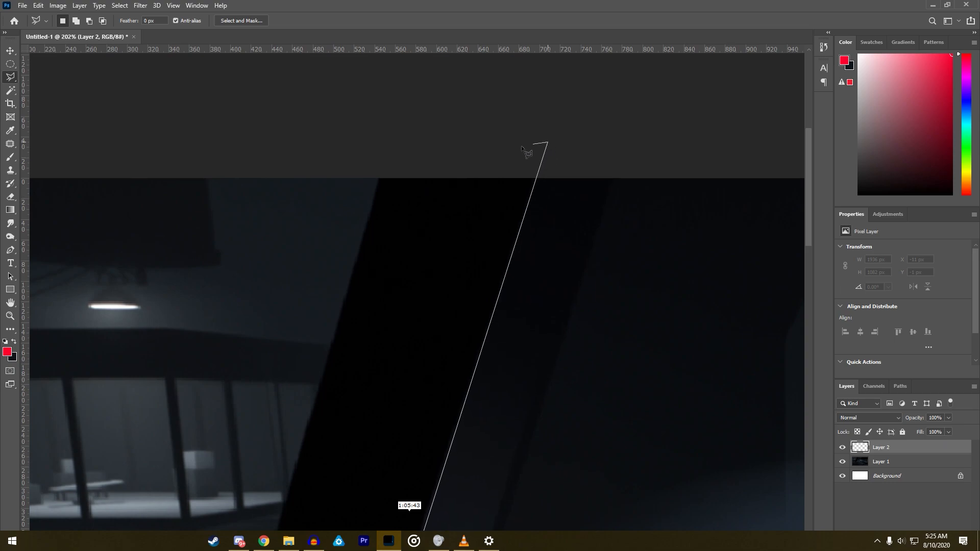
pyautogui.click(380, 176)
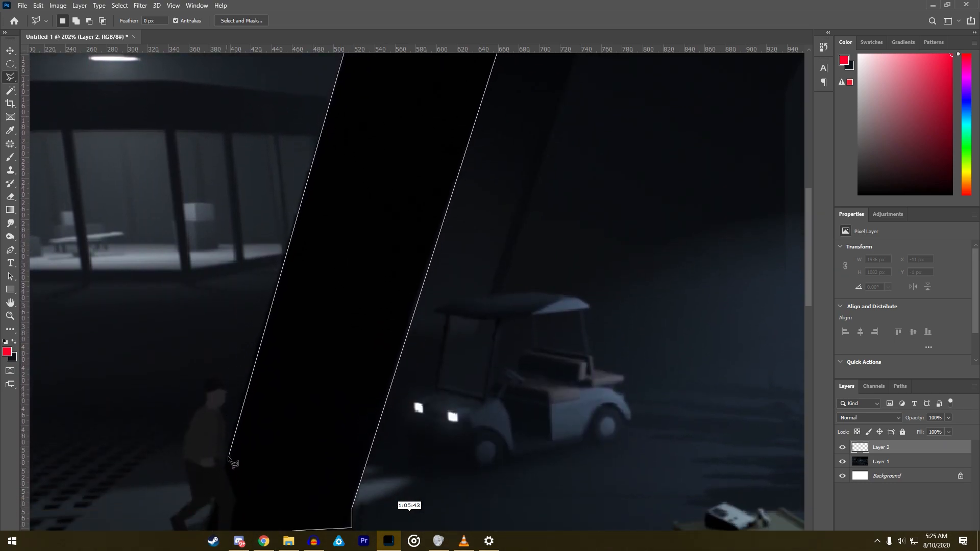
pyautogui.click(208, 508)
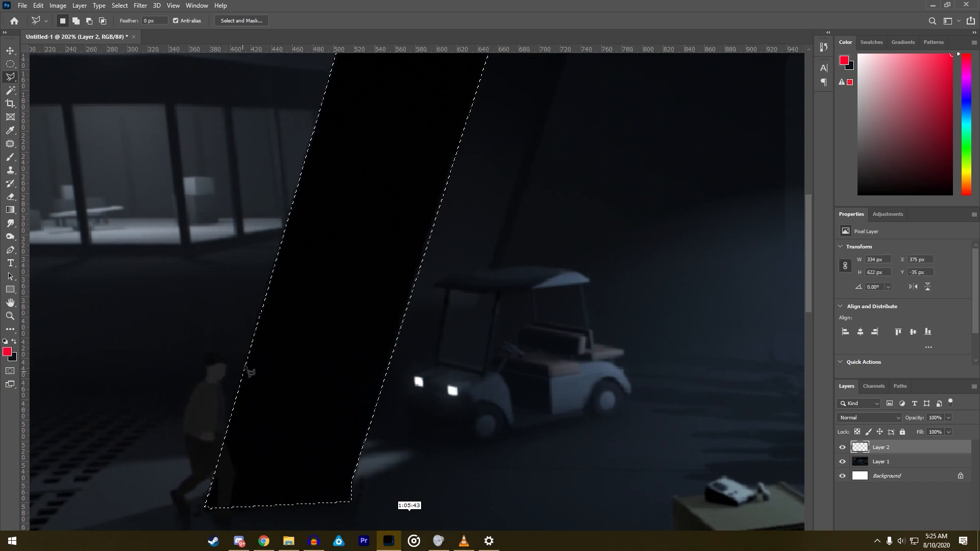
# - Sample the pillar's black as the brush color and create another new layer with default settings
pyautogui.hotkey('ctrl', '0')
pyautogui.click(10, 158)
pyautogui.keyDown('alt'); pyautogui.click(259, 194); pyautogui.keyUp('alt')
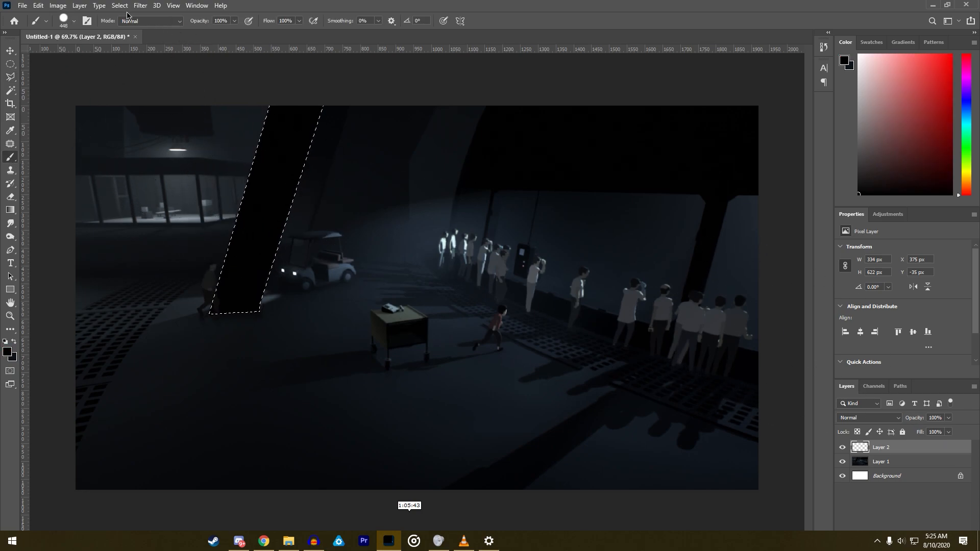
pyautogui.click(80, 6)
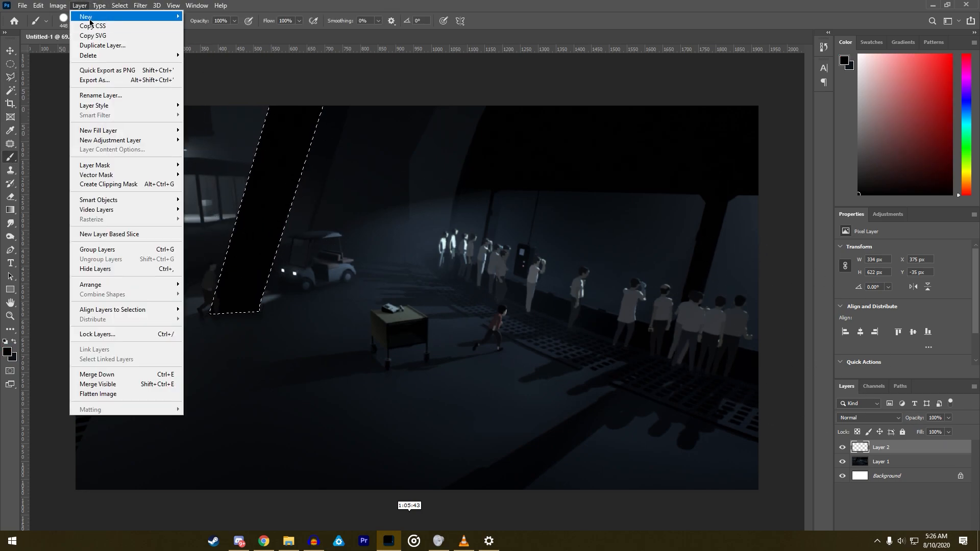
pyautogui.moveTo(86, 16)
pyautogui.click(202, 15)
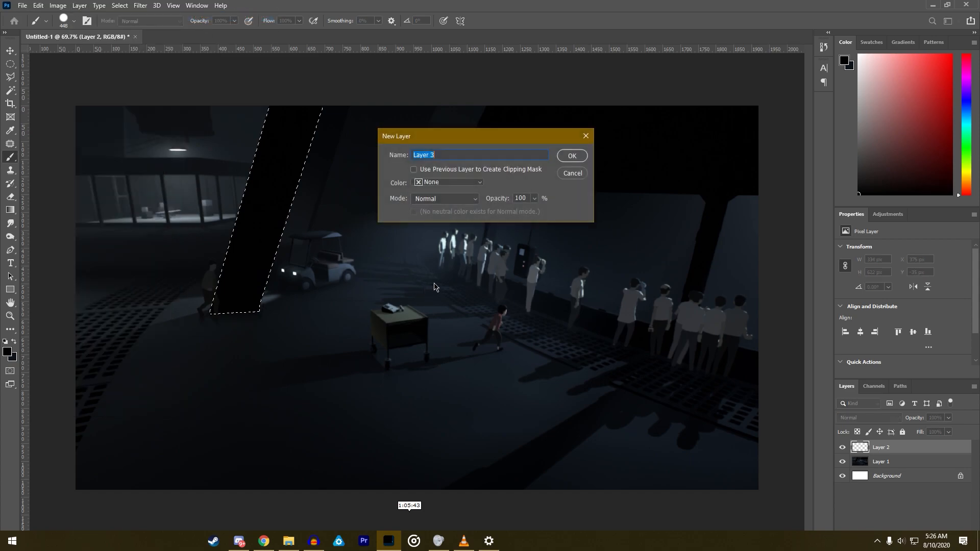
pyautogui.click(572, 156)
# - Rename the newest layer as pillar and paint the selected pillar area black on it
pyautogui.scroll(-10, 470, 275)
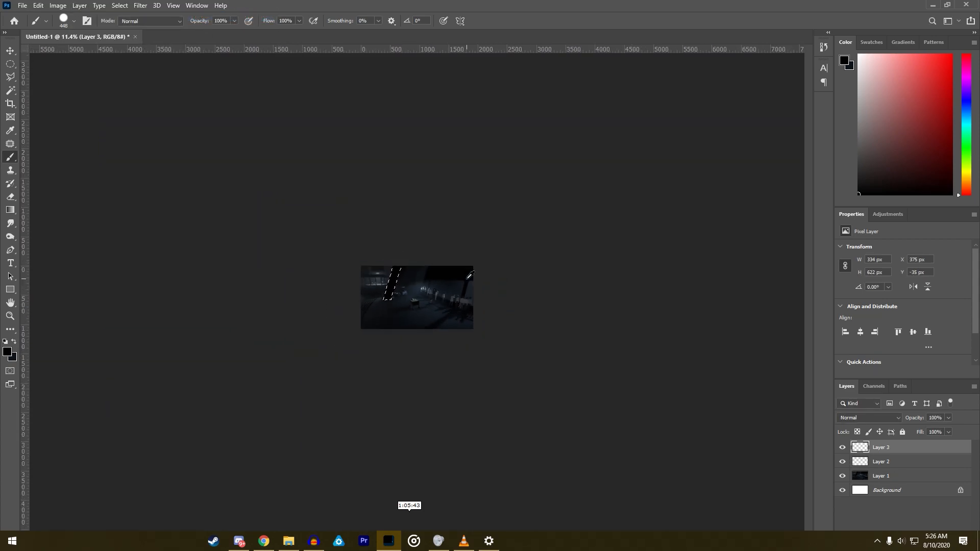
pyautogui.scroll(-1, 470, 275)
pyautogui.scroll(11, 414, 321)
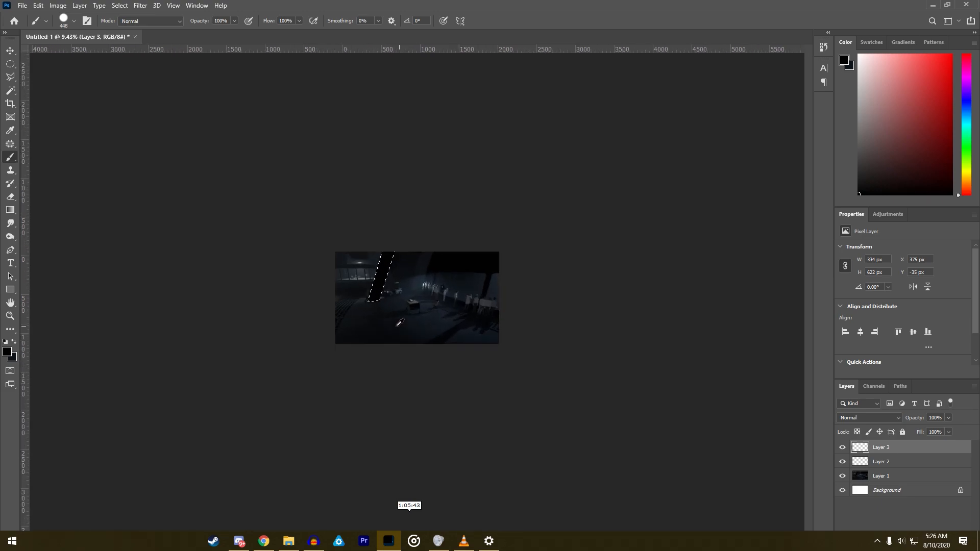
pyautogui.scroll(4, 422, 312)
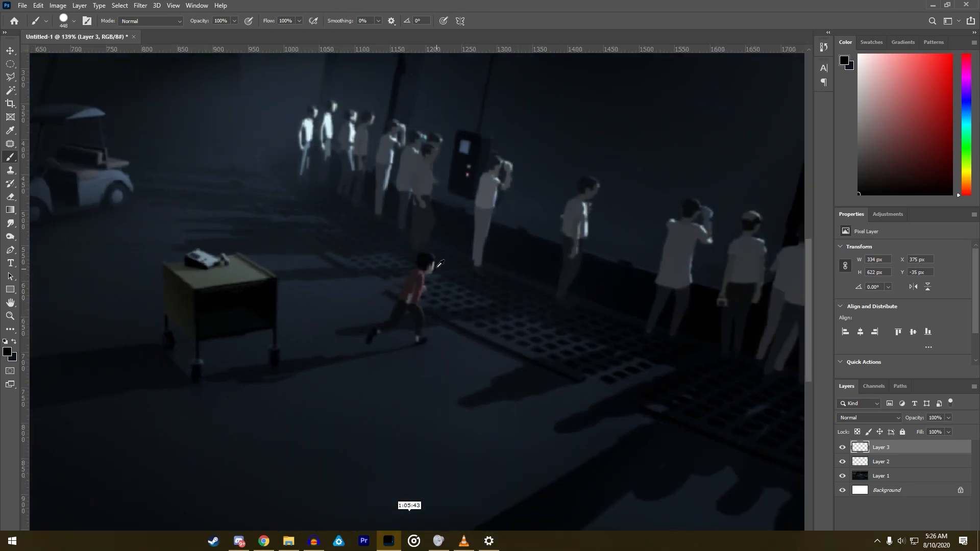
pyautogui.scroll(-5, 376, 223)
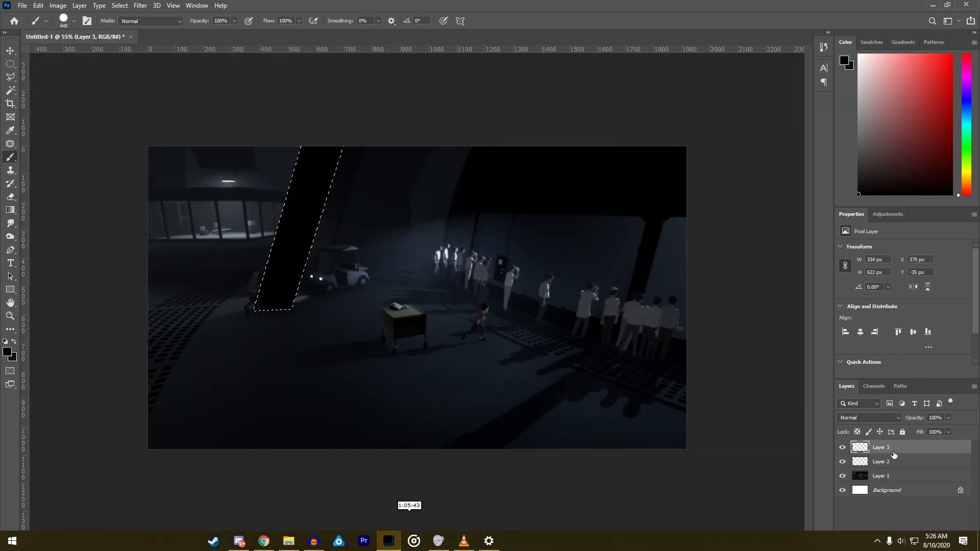
pyautogui.doubleClick(882, 447)
pyautogui.press('Return')
# - Return to the Polygonal Lasso tool and deselect the pillar outline
pyautogui.click(14, 81)
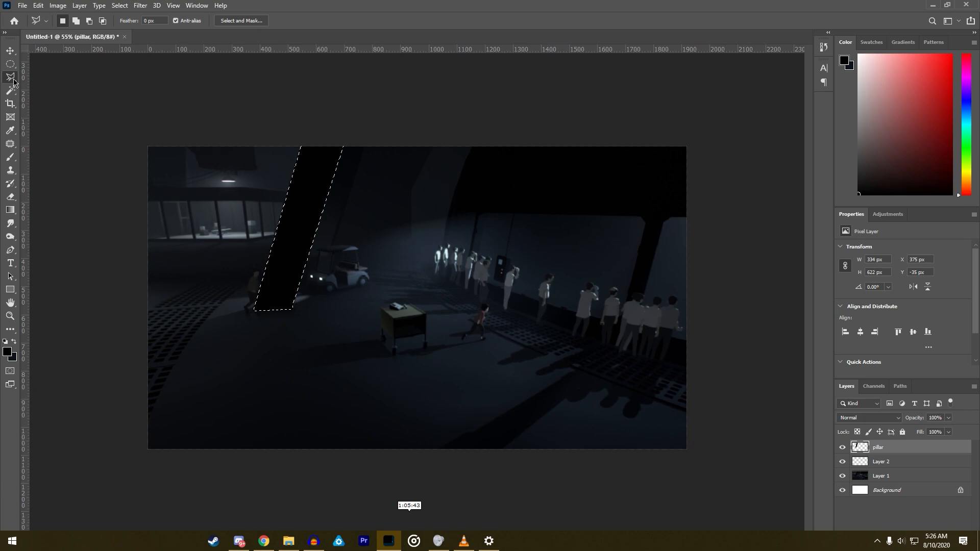
pyautogui.rightClick(292, 229)
pyautogui.click(346, 231)
pyautogui.scroll(-1, 358, 255)
pyautogui.scroll(5, 263, 206)
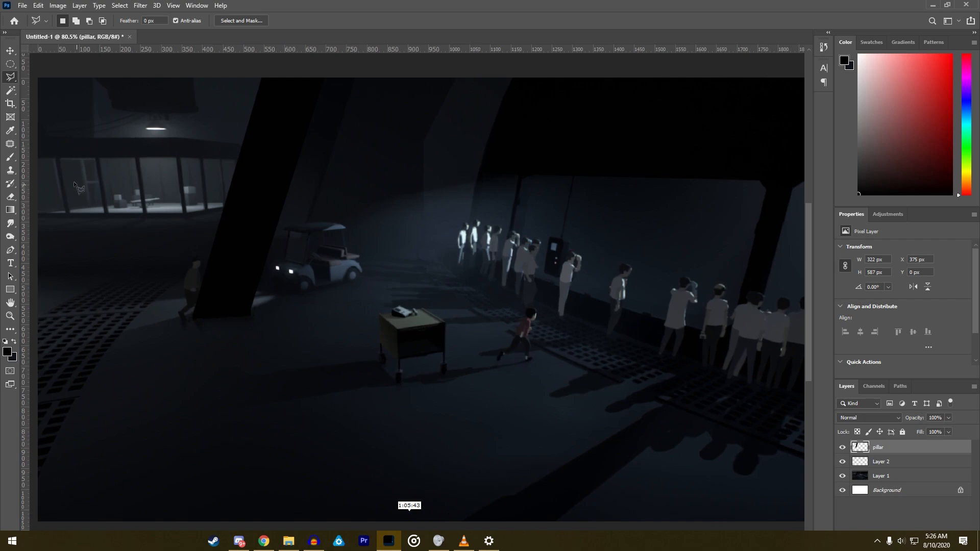
# - Restore the pillar's selection and paint it bright green with the Brush on the pillar layer
pyautogui.hotkey('ctrl', 'z')
pyautogui.click(10, 157)
pyautogui.click(963, 153)
pyautogui.moveTo(946, 64); pyautogui.dragTo(964, 44)
pyautogui.moveTo(200, 334); pyautogui.dragTo(316, 5)
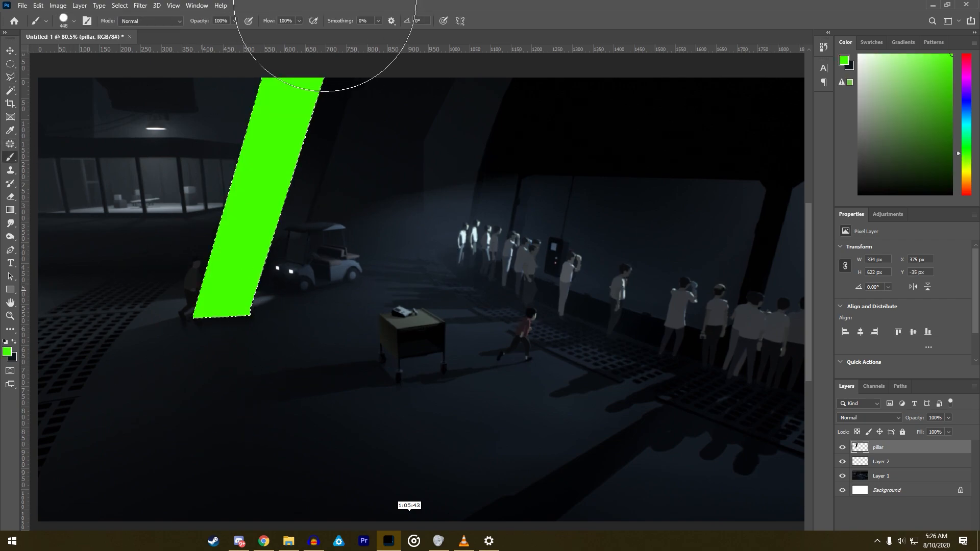
# - Reselect the green pillar with the Magic Wand and fill it with the black background color
pyautogui.click(10, 76)
pyautogui.rightClick(153, 174)
pyautogui.click(200, 187)
pyautogui.click(10, 90)
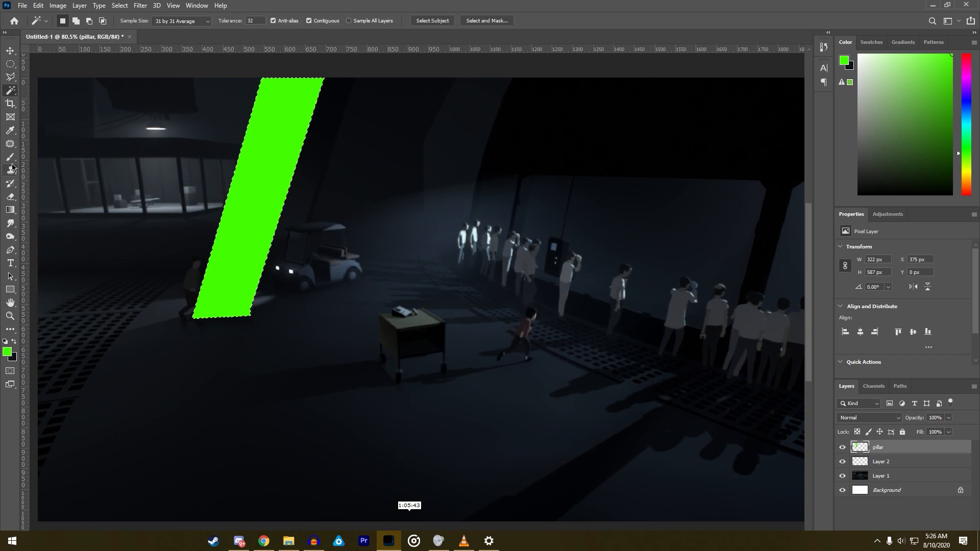
pyautogui.hotkey('ctrl', 'd')
pyautogui.click(248, 192)
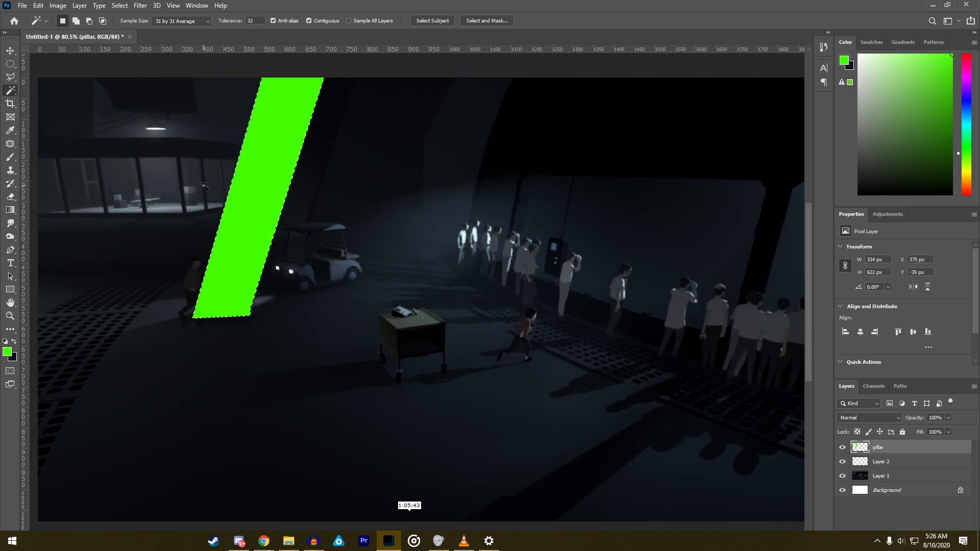
pyautogui.hotkey('ctrl', 'BackSpace')
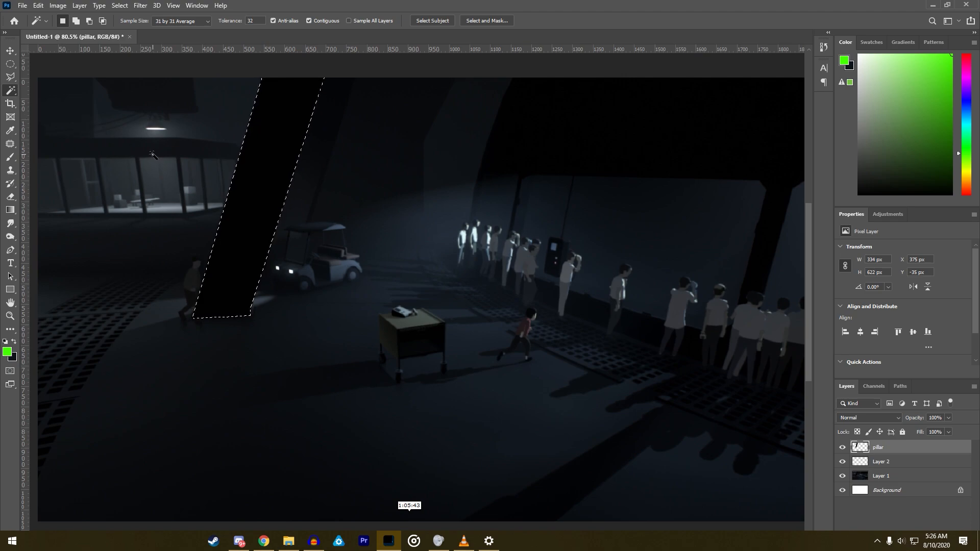
# - Deselect the pillar and outline the lighter slanted strip between it and the golf cart with a closed Polygonal Lasso selection
pyautogui.click(10, 77)
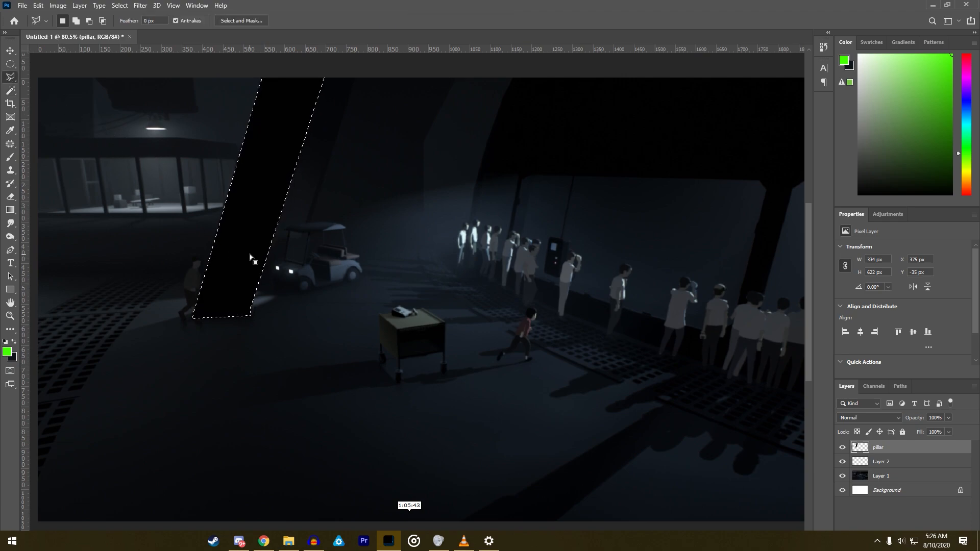
pyautogui.scroll(-3, 250, 254)
pyautogui.scroll(1, 255, 265)
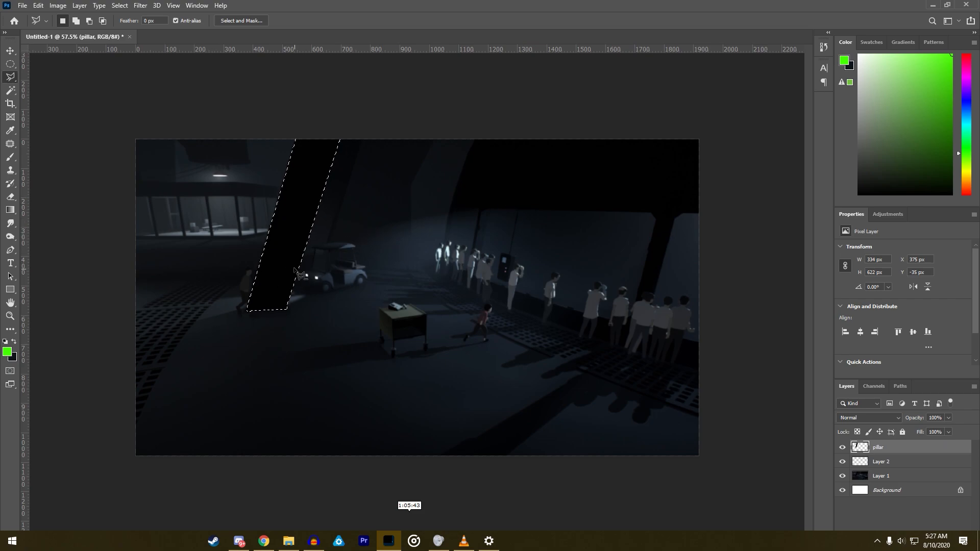
pyautogui.scroll(5, 296, 273)
pyautogui.rightClick(241, 241)
pyautogui.click(265, 247)
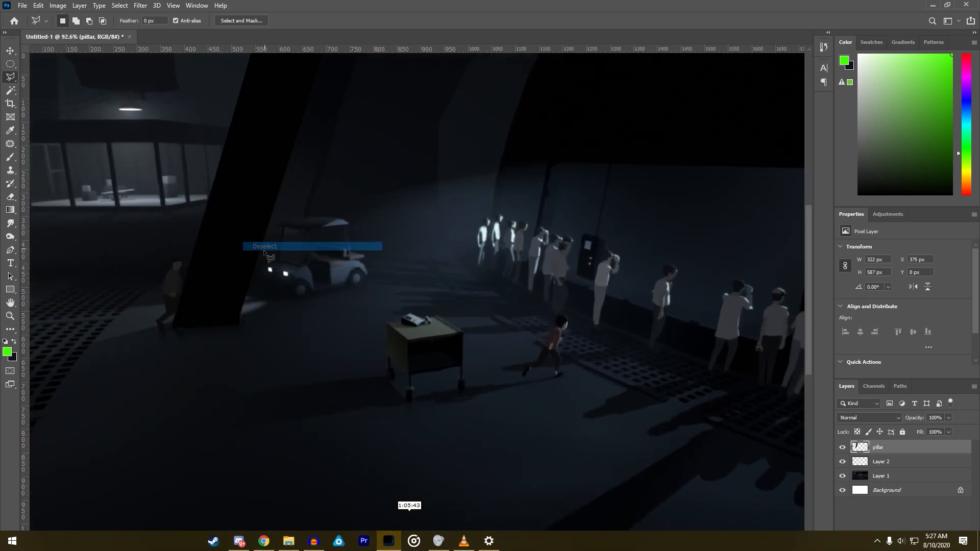
pyautogui.click(250, 264)
pyautogui.click(291, 262)
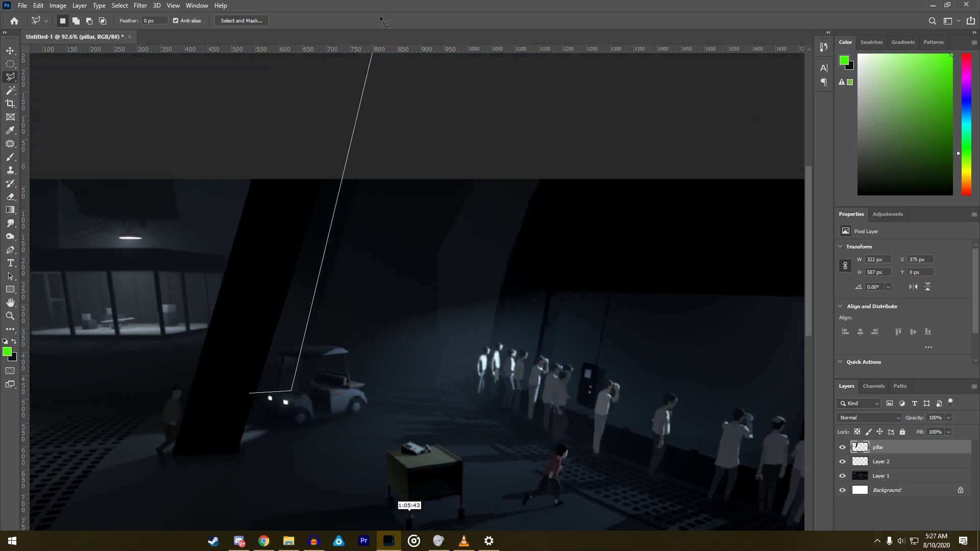
pyautogui.click(373, 152)
pyautogui.click(252, 384)
# - Sample the slanted strip's dark blue-grey as the brush color
pyautogui.click(11, 156)
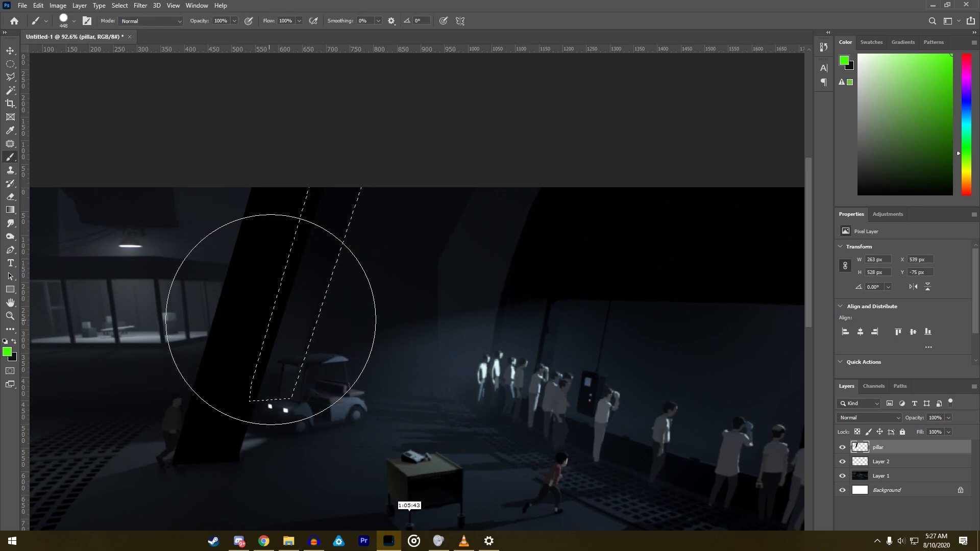
pyautogui.keyDown('alt'); pyautogui.click(297, 312); pyautogui.keyUp('alt')
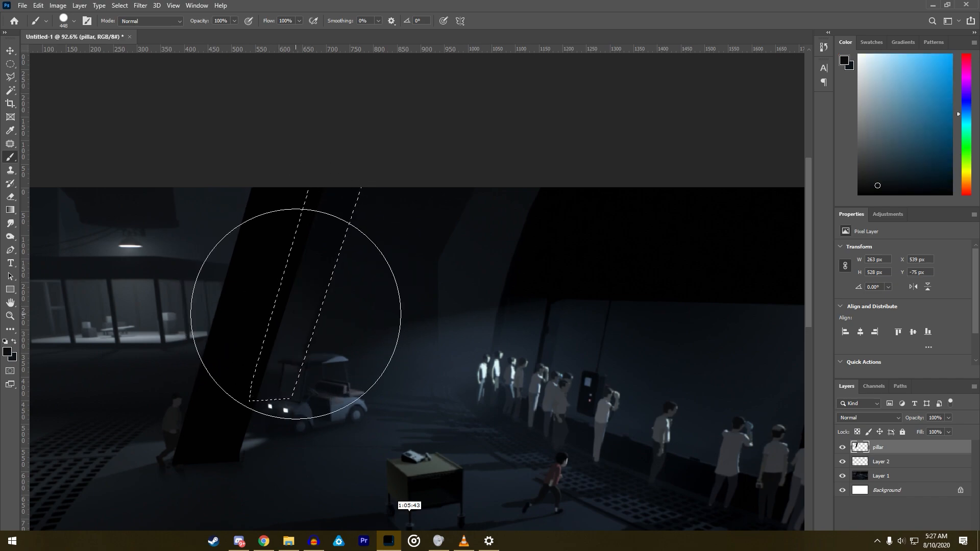
pyautogui.keyDown('alt'); pyautogui.click(289, 332); pyautogui.keyUp('alt')
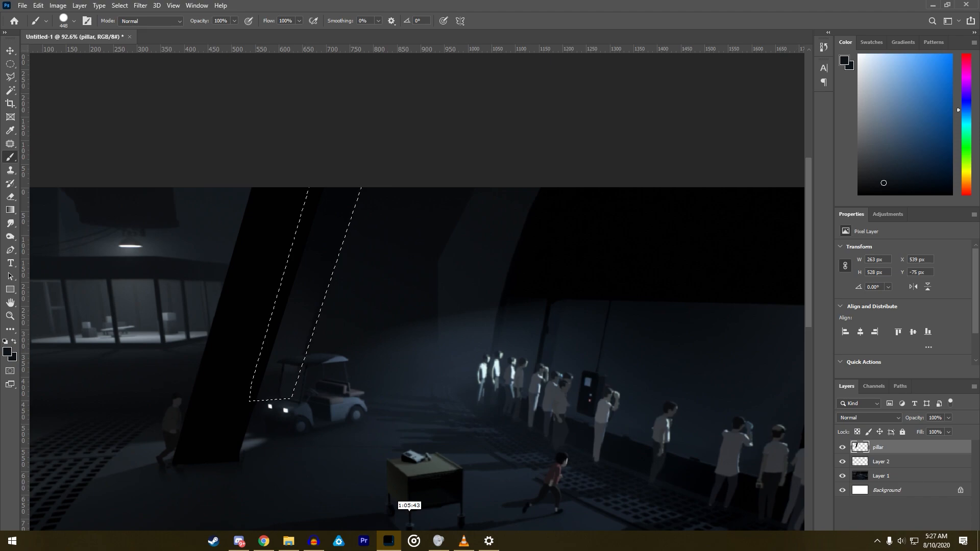
# - Rename Layer 2 as pillar 2 and paint the selected strip on it with the sampled color
pyautogui.click(881, 462)
pyautogui.doubleClick(879, 462)
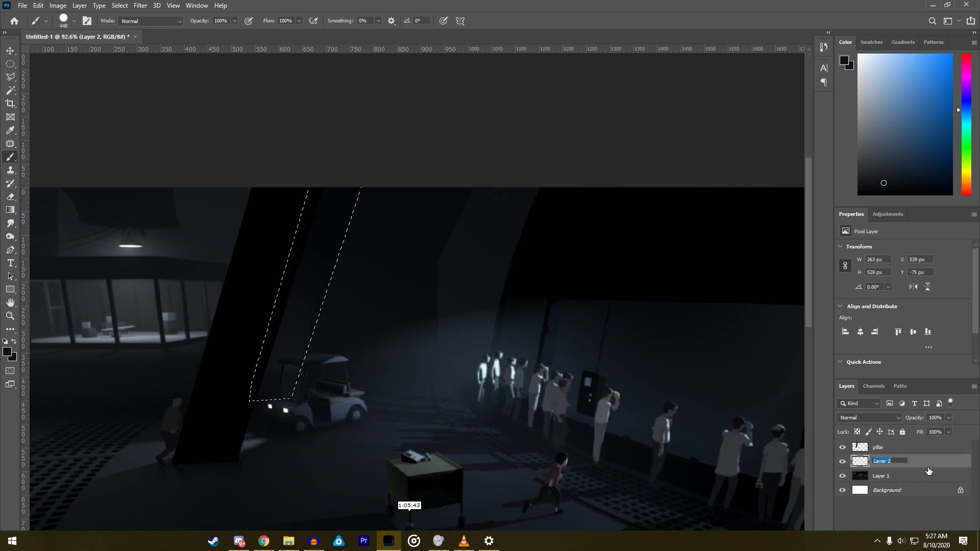
pyautogui.write('pillar 2')
pyautogui.press('Return')
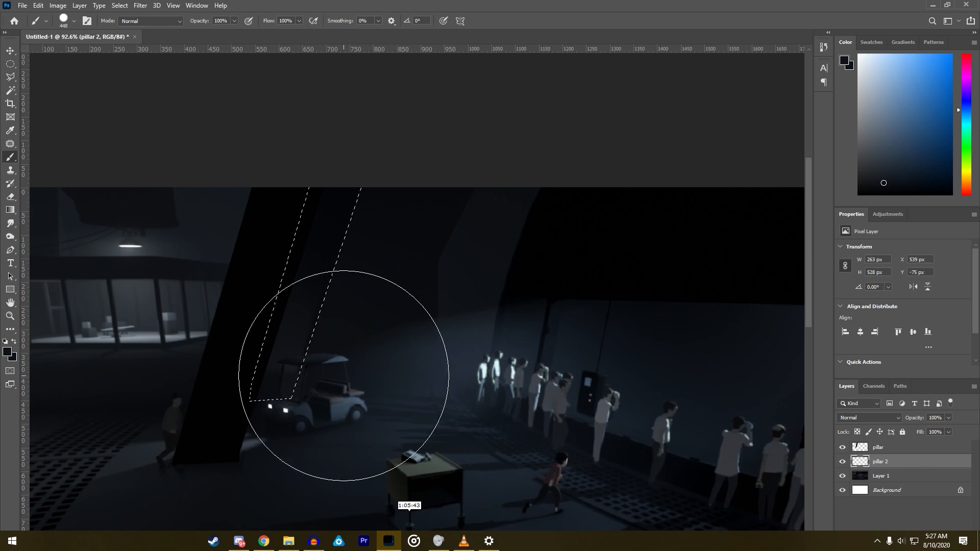
# - Deselect the strip and outline the dark back wall above the golf cart with a closed Polygonal Lasso selection
pyautogui.click(10, 76)
pyautogui.rightClick(312, 258)
pyautogui.click(336, 264)
pyautogui.scroll(-3, 405, 276)
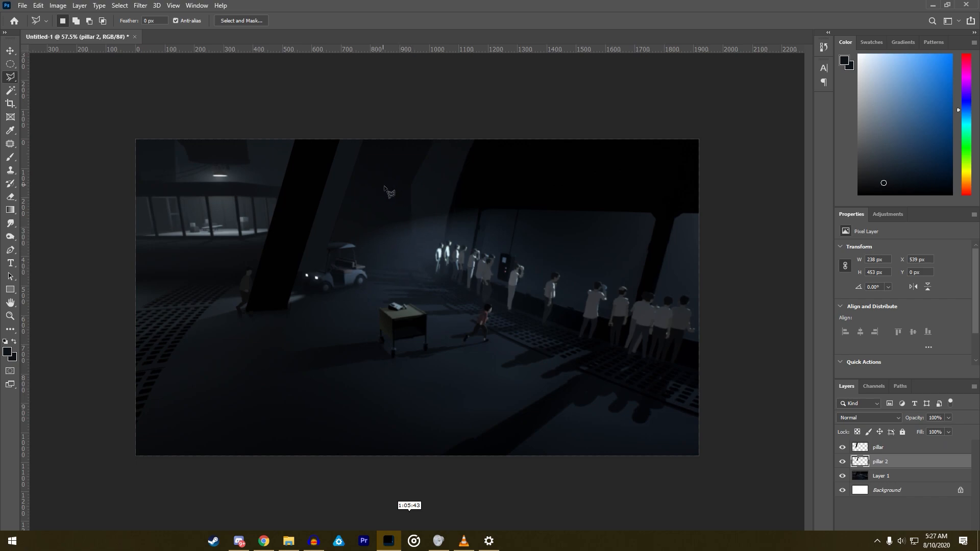
pyautogui.scroll(2, 391, 192)
pyautogui.scroll(1, 396, 205)
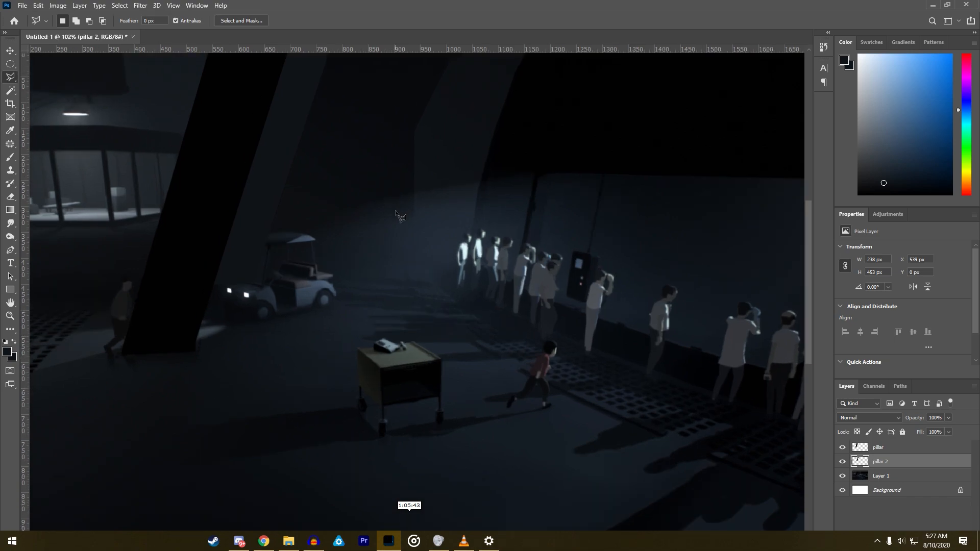
pyautogui.moveTo(809, 249); pyautogui.dragTo(806, 233)
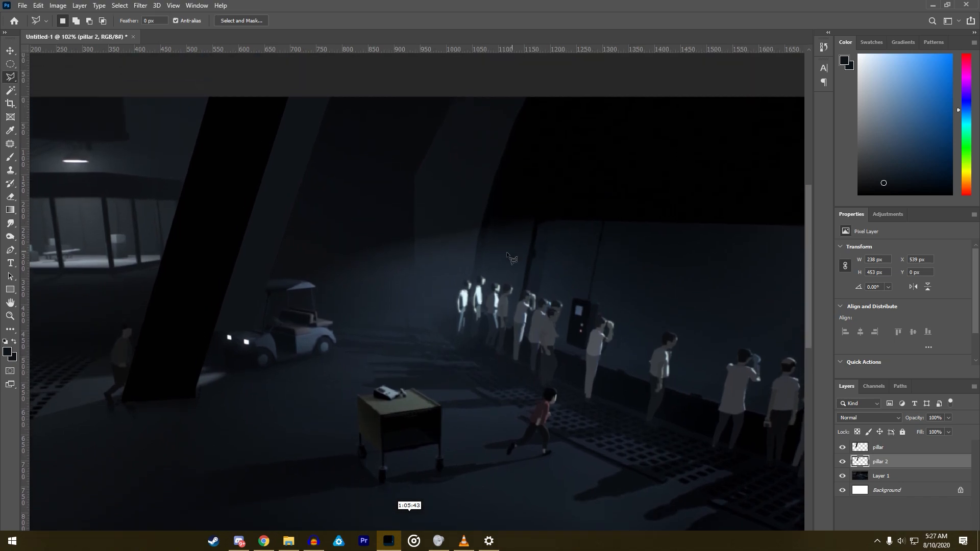
pyautogui.click(417, 301)
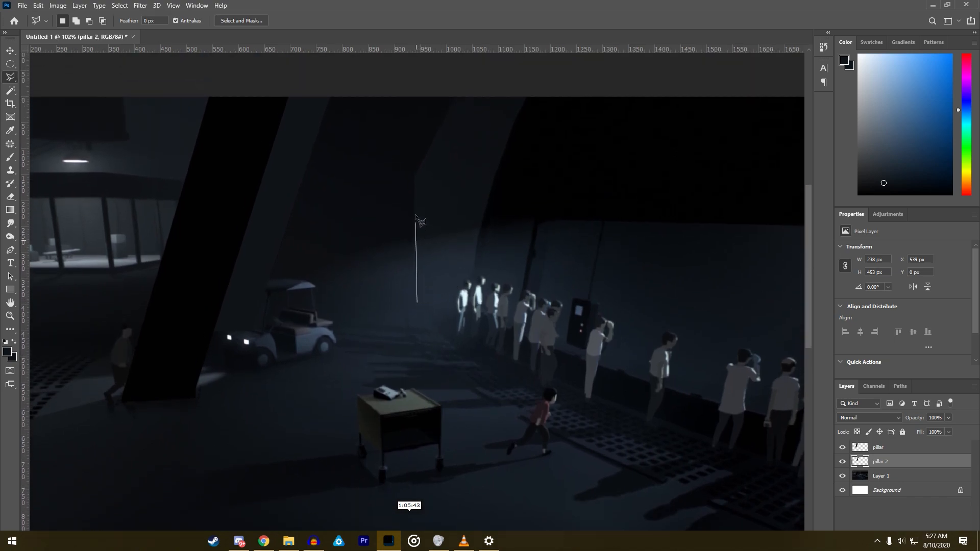
pyautogui.click(413, 178)
pyautogui.click(459, 76)
pyautogui.click(312, 94)
pyautogui.click(247, 317)
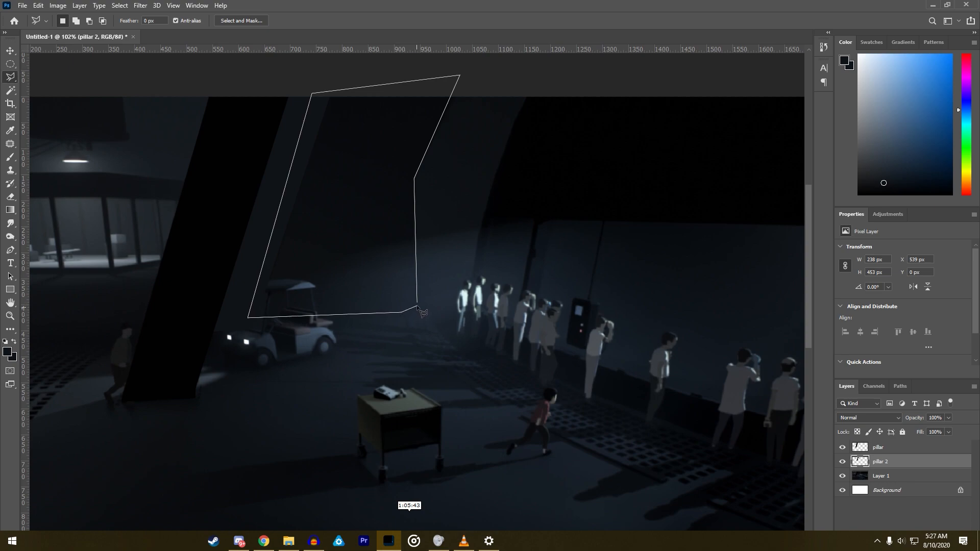
pyautogui.click(418, 305)
# - Sample the back wall's dark color and paint the selected area on a new layer named background wall
pyautogui.click(11, 157)
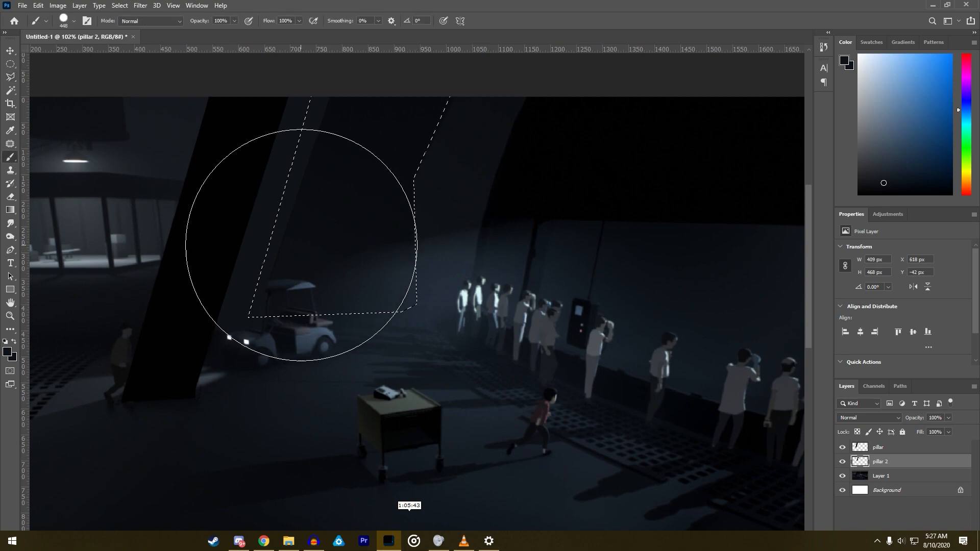
pyautogui.keyDown('alt'); pyautogui.click(334, 224); pyautogui.keyUp('alt')
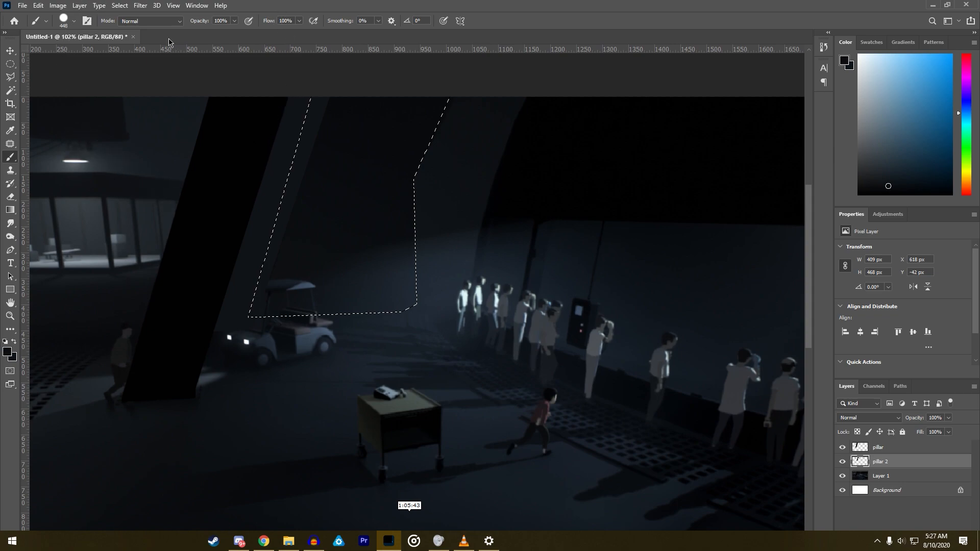
pyautogui.click(83, 6)
pyautogui.moveTo(153, 17)
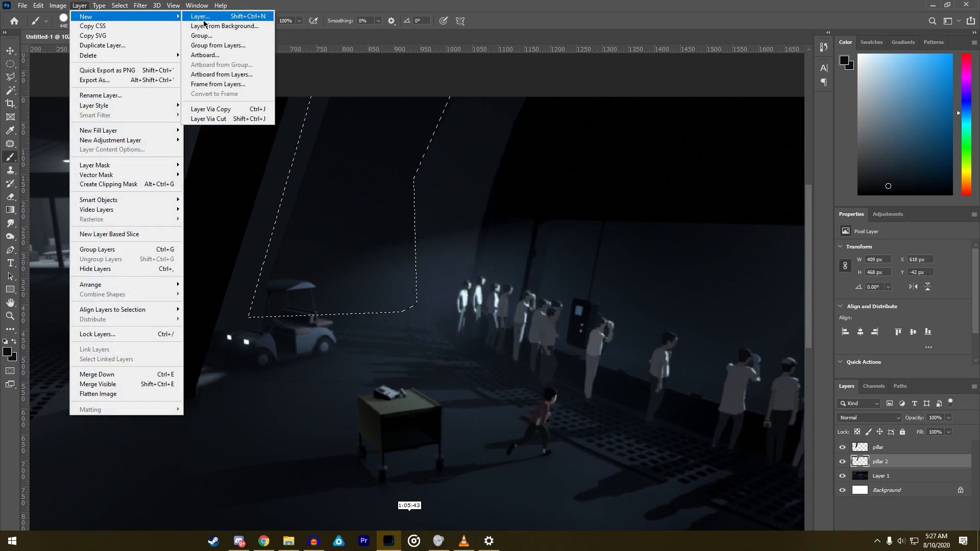
pyautogui.click(250, 21)
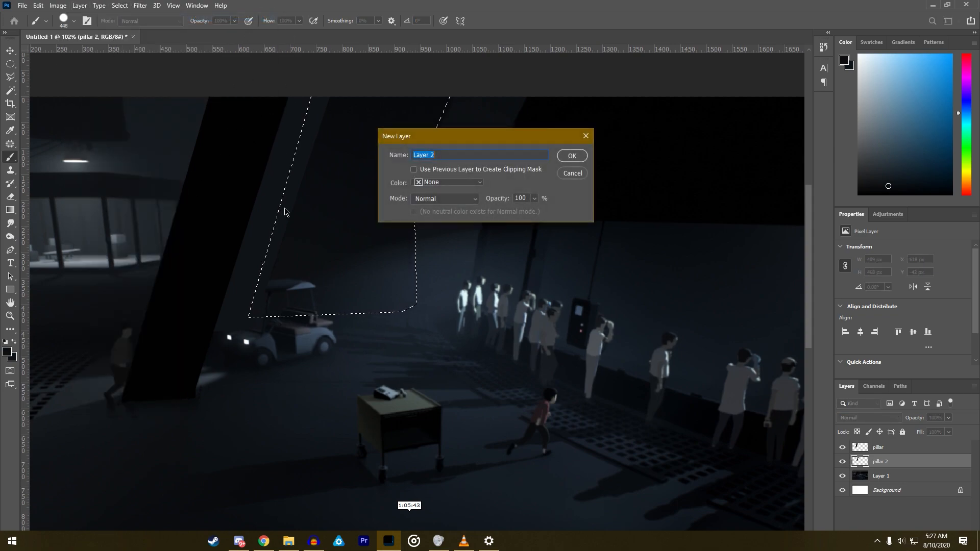
pyautogui.write('background wall')
pyautogui.press('Return')
pyautogui.moveTo(284, 350); pyautogui.dragTo(363, 243)
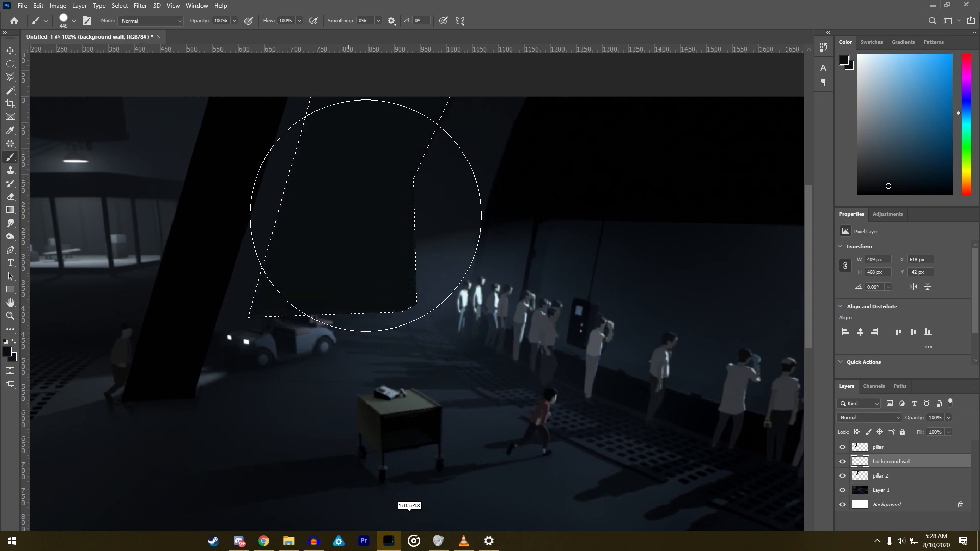
# - Move the background wall layer below pillar 2 and deselect the wall outline
pyautogui.moveTo(897, 461); pyautogui.dragTo(891, 481)
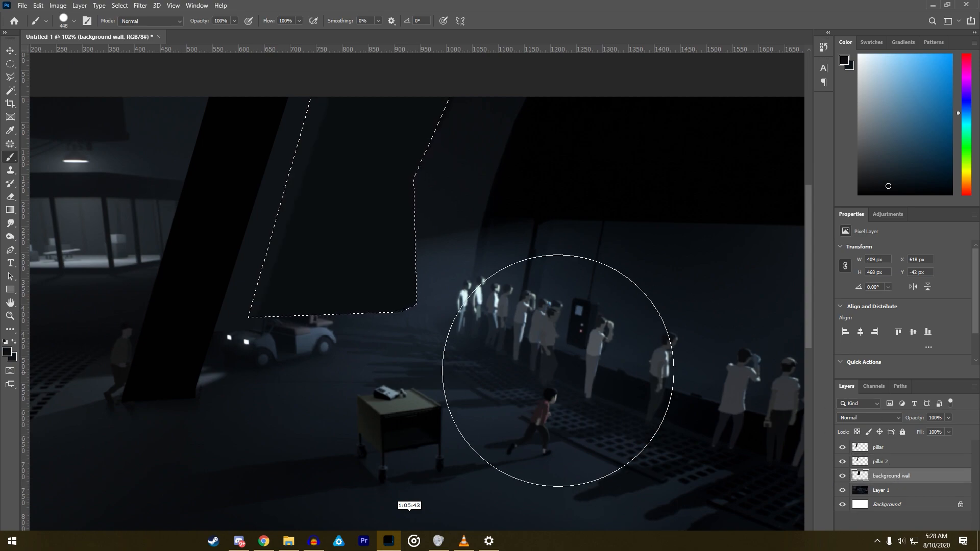
pyautogui.click(9, 77)
pyautogui.rightClick(329, 245)
pyautogui.click(339, 255)
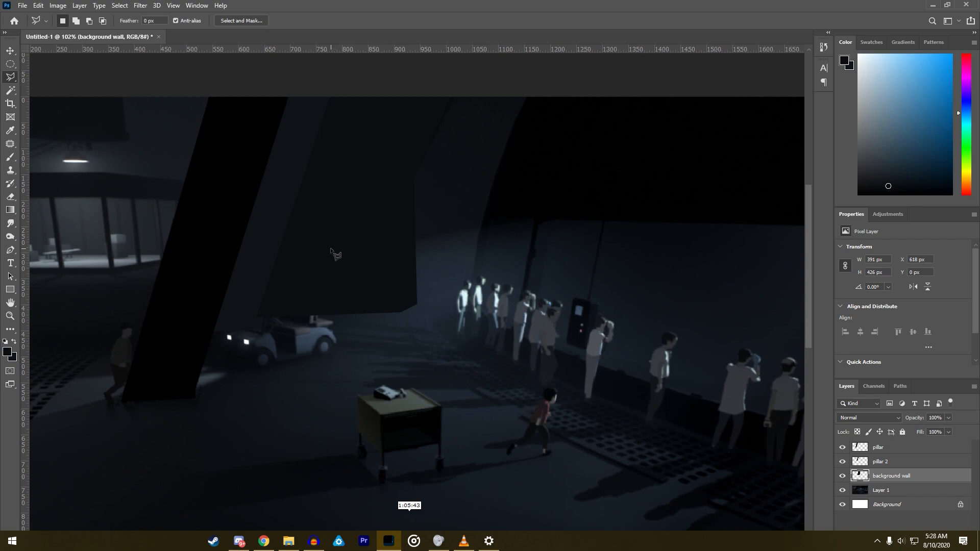
# - Outline the large curved window wall behind the crowd, down to the floor edge, with a closed Polygonal Lasso selection
pyautogui.scroll(-4, 337, 276)
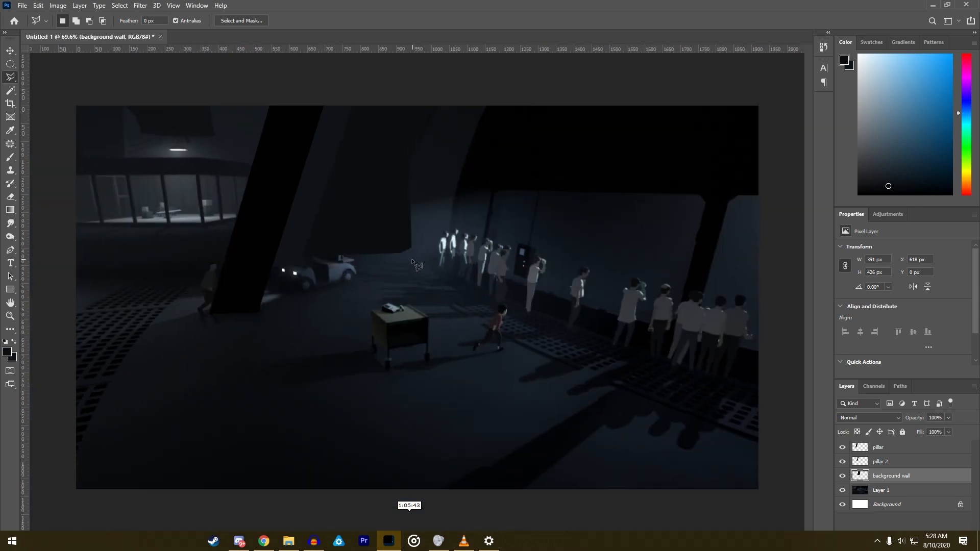
pyautogui.scroll(2, 443, 153)
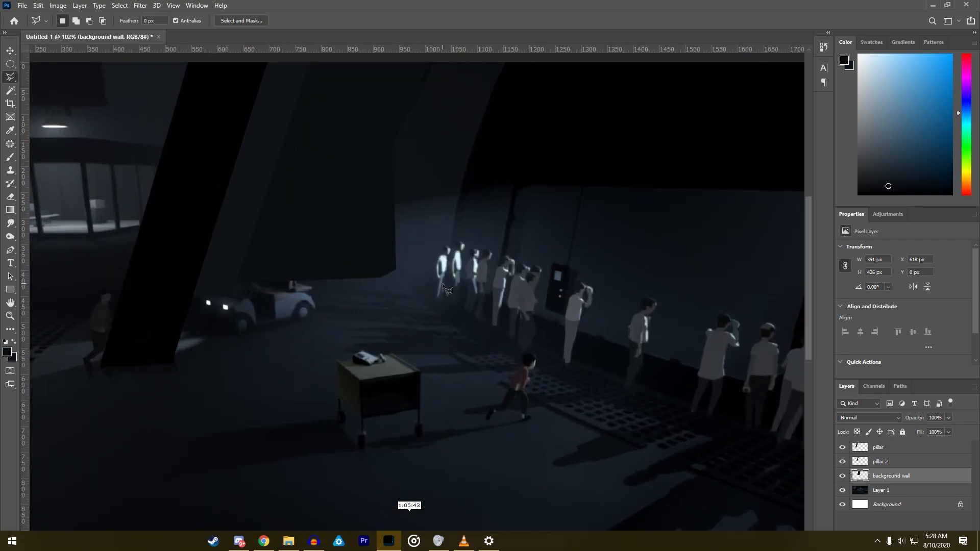
pyautogui.click(442, 295)
pyautogui.click(466, 162)
pyautogui.click(495, 84)
pyautogui.click(509, 63)
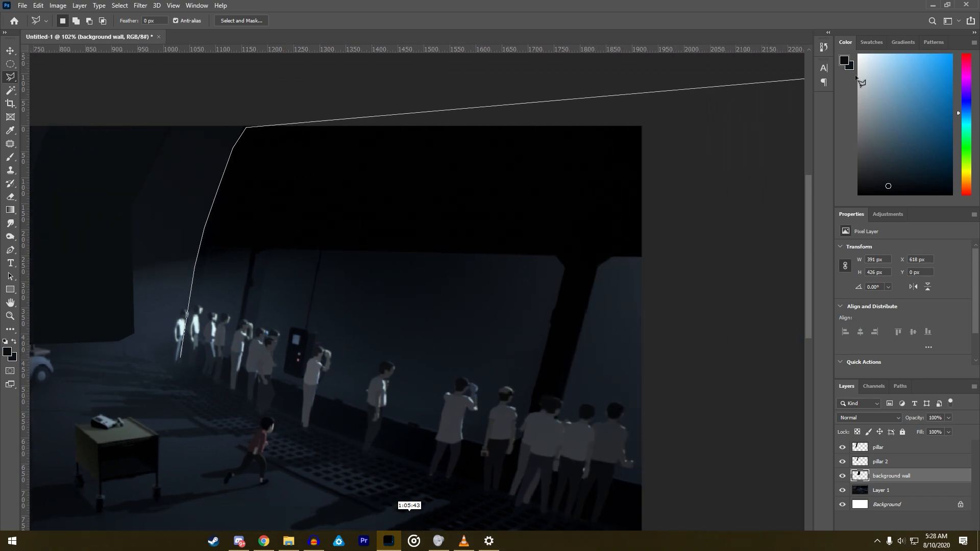
pyautogui.click(617, 84)
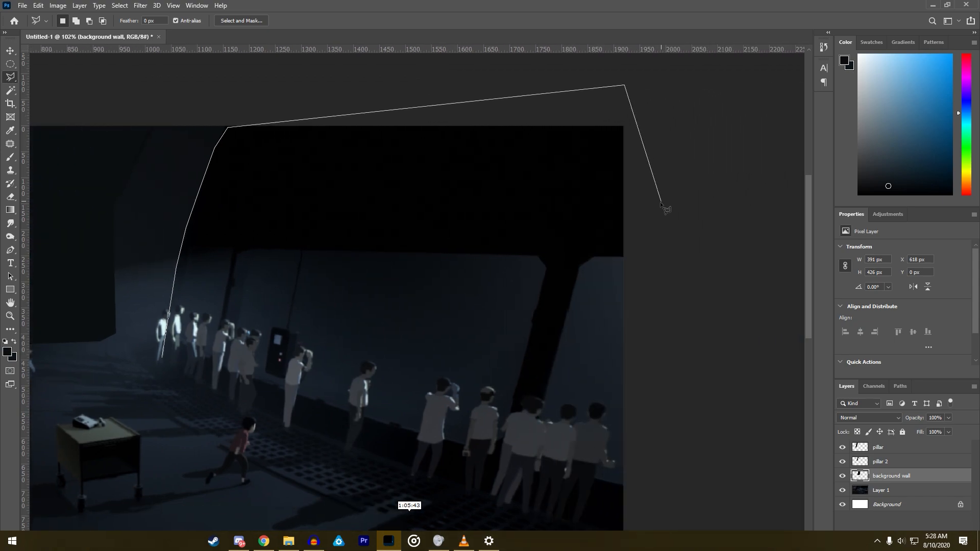
pyautogui.click(663, 204)
pyautogui.click(634, 501)
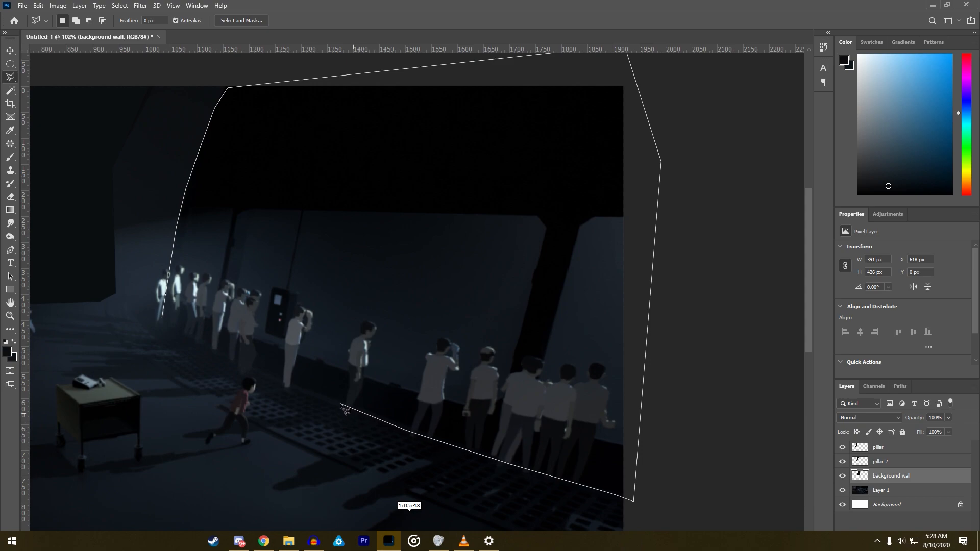
pyautogui.click(267, 376)
pyautogui.click(164, 325)
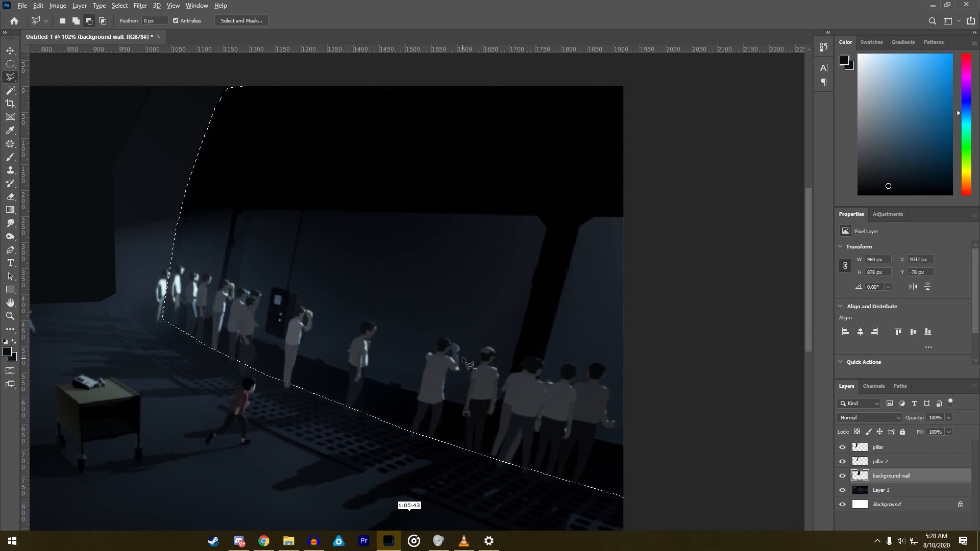
# - Trace the head of the man standing alone in the crowd with the Polygonal Lasso, within the existing window wall selection
pyautogui.scroll(3, 367, 339)
pyautogui.scroll(6, 368, 338)
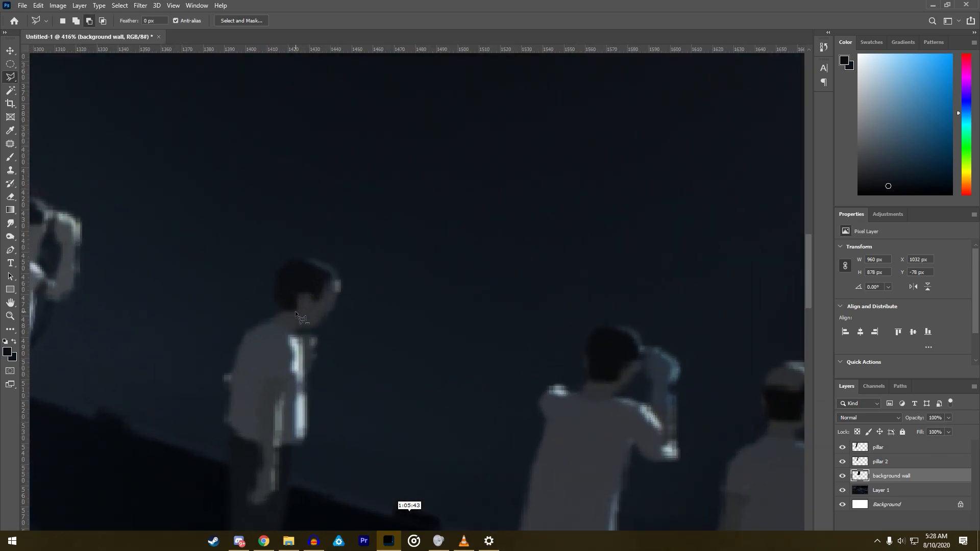
pyautogui.scroll(-2, 296, 312)
pyautogui.scroll(-5, 284, 312)
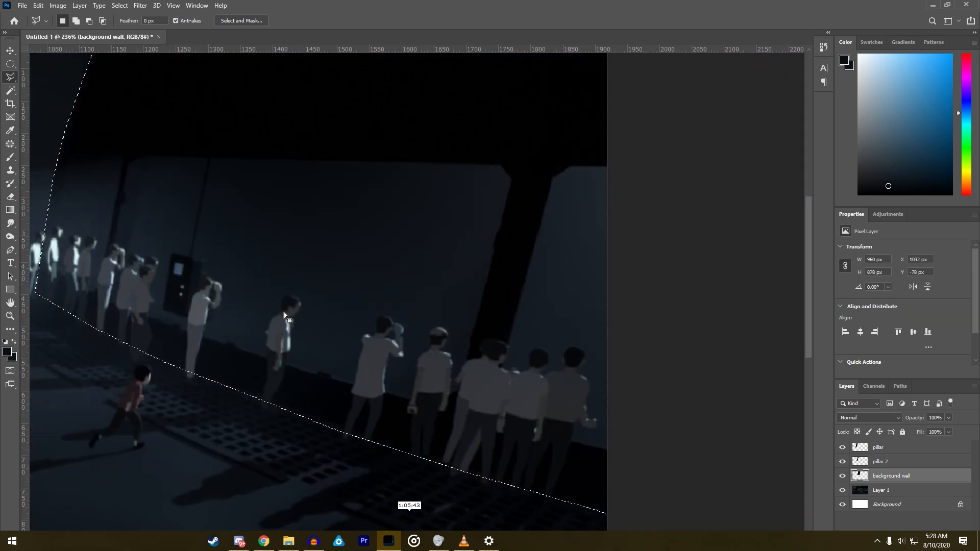
pyautogui.scroll(5, 283, 319)
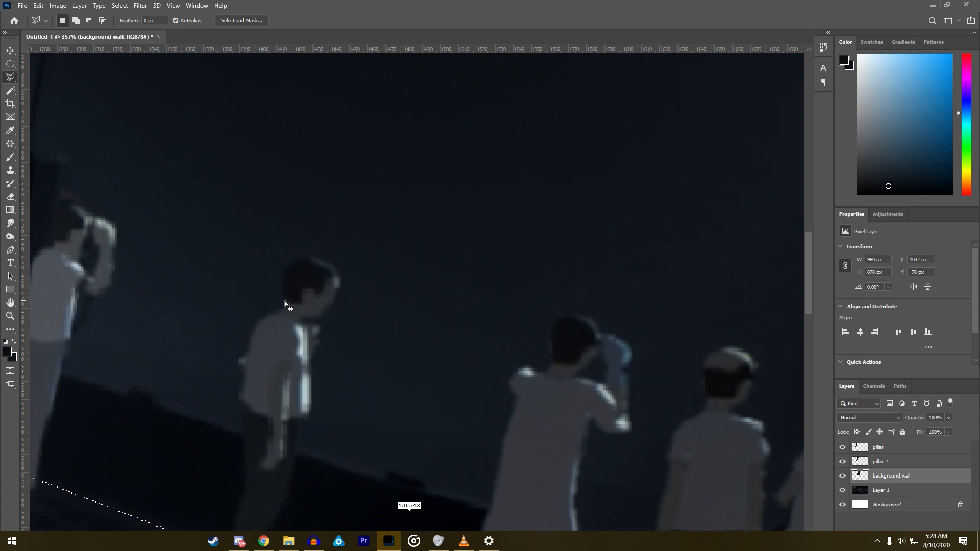
pyautogui.press('shift')
pyautogui.keyDown('shift'); pyautogui.click(284, 303); pyautogui.keyUp('shift')
pyautogui.keyDown('shift'); pyautogui.click(283, 270); pyautogui.keyUp('shift')
pyautogui.keyDown('shift'); pyautogui.click(304, 258); pyautogui.keyUp('shift')
pyautogui.keyDown('shift'); pyautogui.click(313, 257); pyautogui.keyUp('shift')
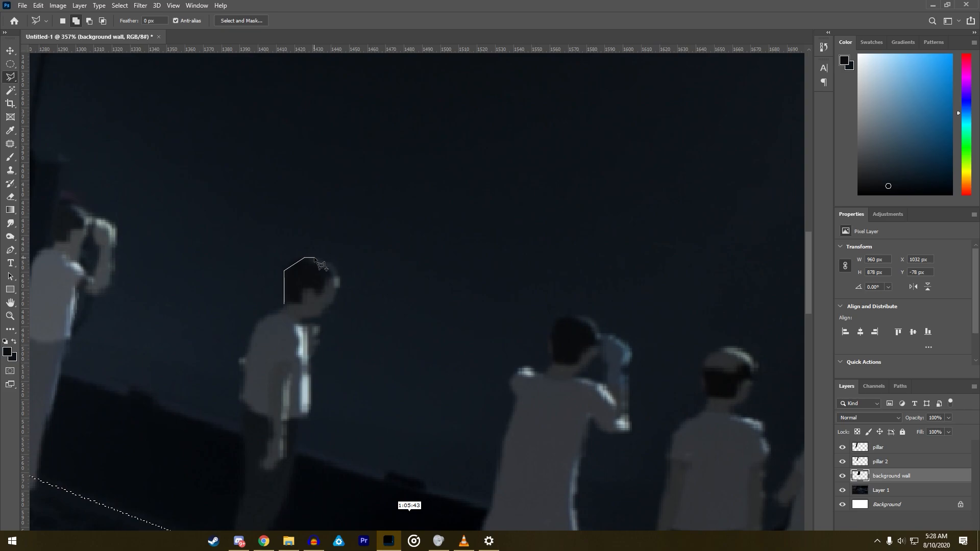
pyautogui.keyDown('shift'); pyautogui.click(335, 291); pyautogui.keyUp('shift')
pyautogui.click(318, 316)
pyautogui.click(287, 309)
pyautogui.scroll(-3, 311, 320)
pyautogui.scroll(-3, 312, 322)
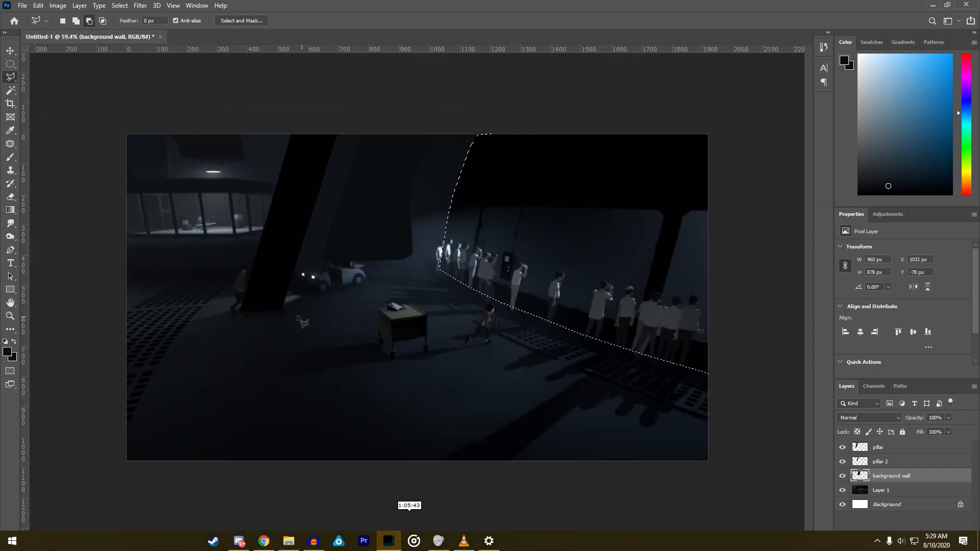
pyautogui.scroll(6, 510, 169)
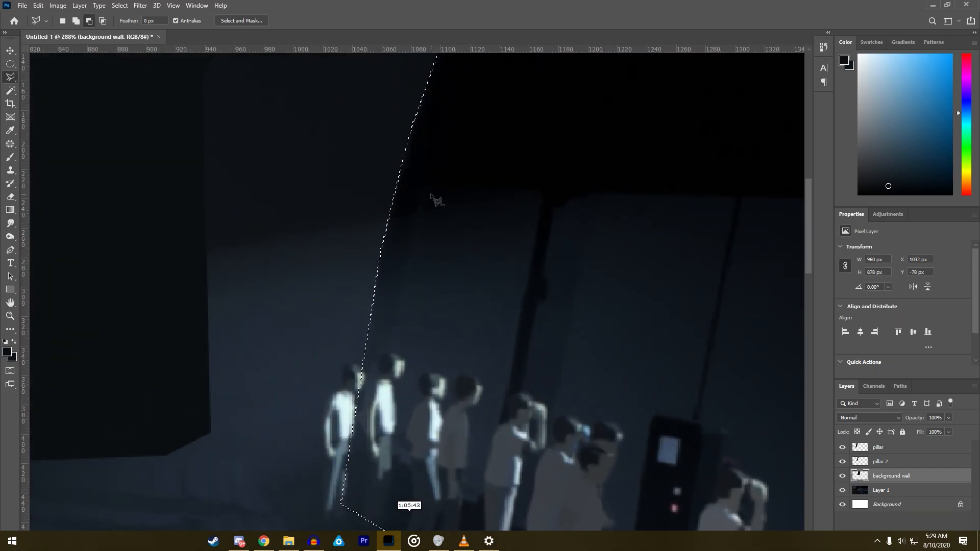
# - Trace the narrow first window pane behind the crowd with the Polygonal Lasso and subtract it from the window wall selection
pyautogui.click(400, 310)
pyautogui.click(414, 207)
pyautogui.click(420, 193)
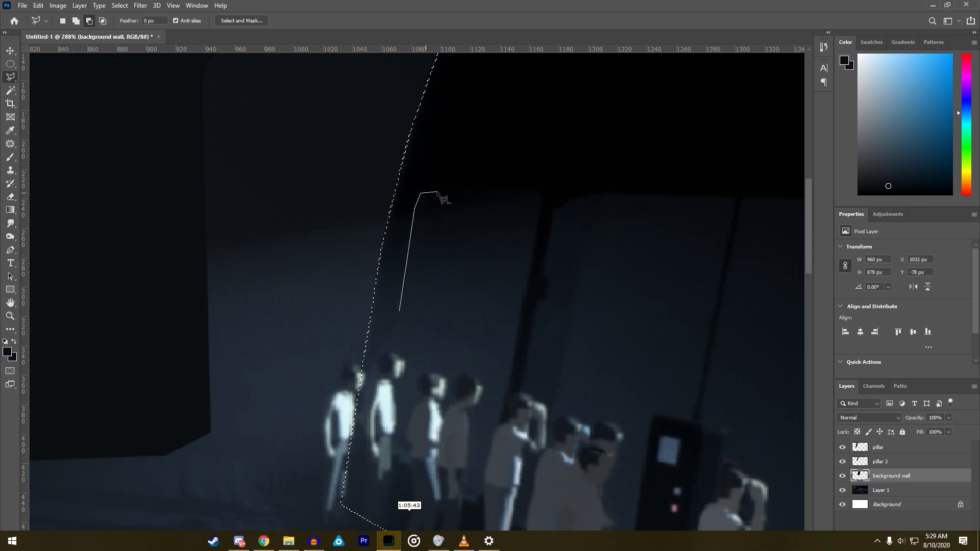
pyautogui.click(487, 190)
pyautogui.click(508, 190)
pyautogui.click(521, 191)
pyautogui.click(531, 192)
pyautogui.click(536, 232)
pyautogui.scroll(-4, 493, 443)
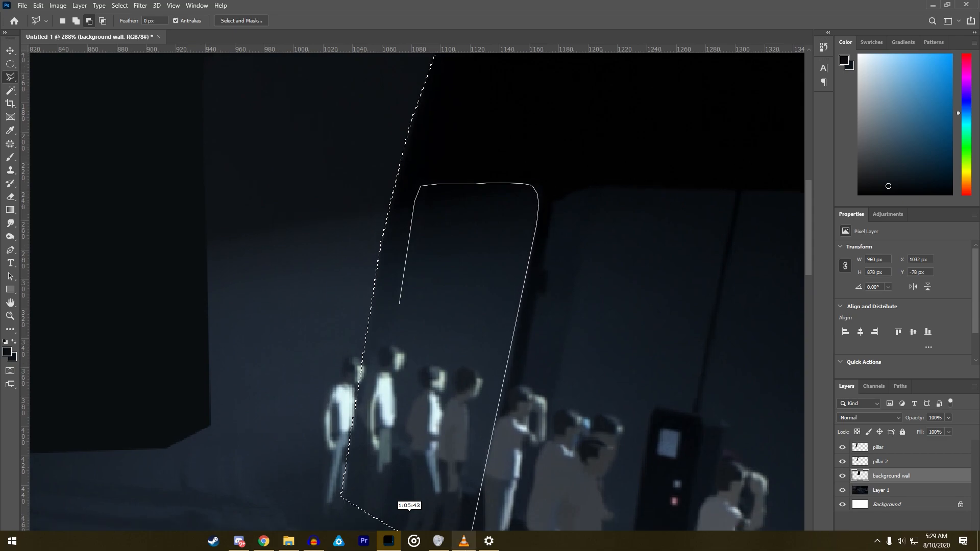
pyautogui.click(486, 447)
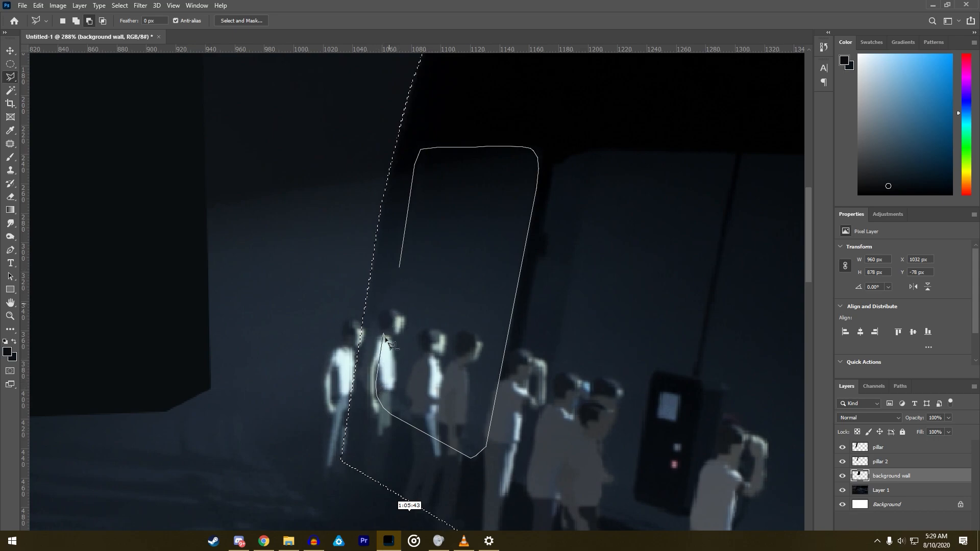
pyautogui.click(401, 269)
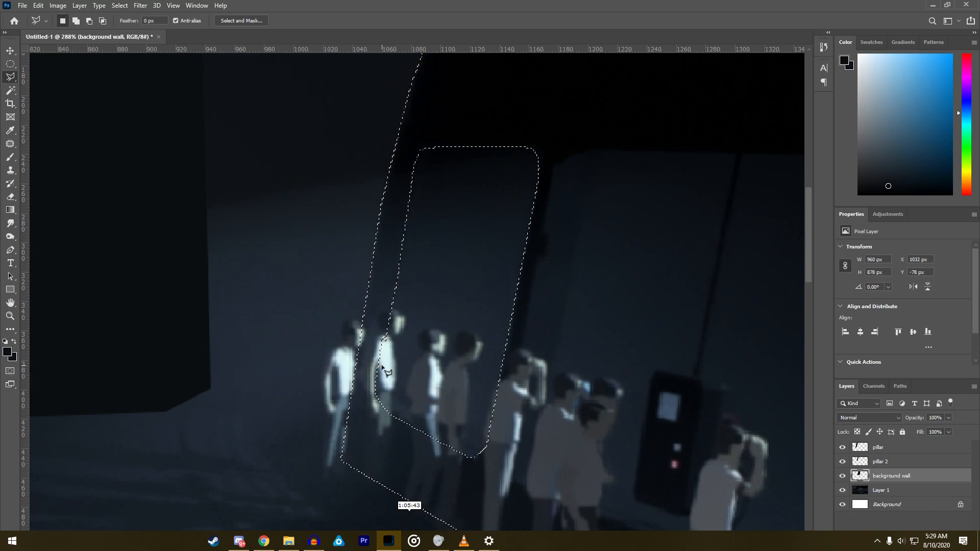
pyautogui.scroll(-3, 383, 368)
pyautogui.scroll(6, 382, 379)
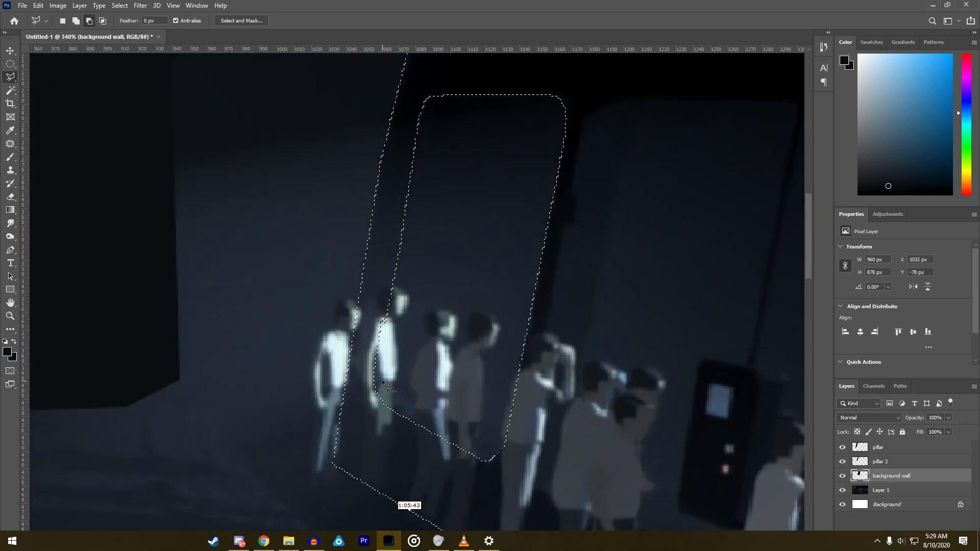
pyautogui.scroll(-5, 340, 327)
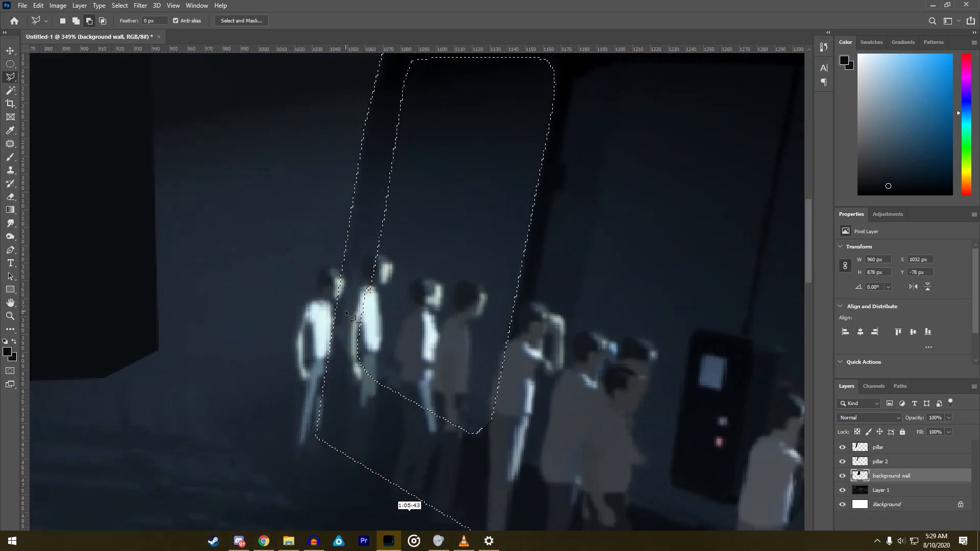
pyautogui.scroll(-2, 486, 364)
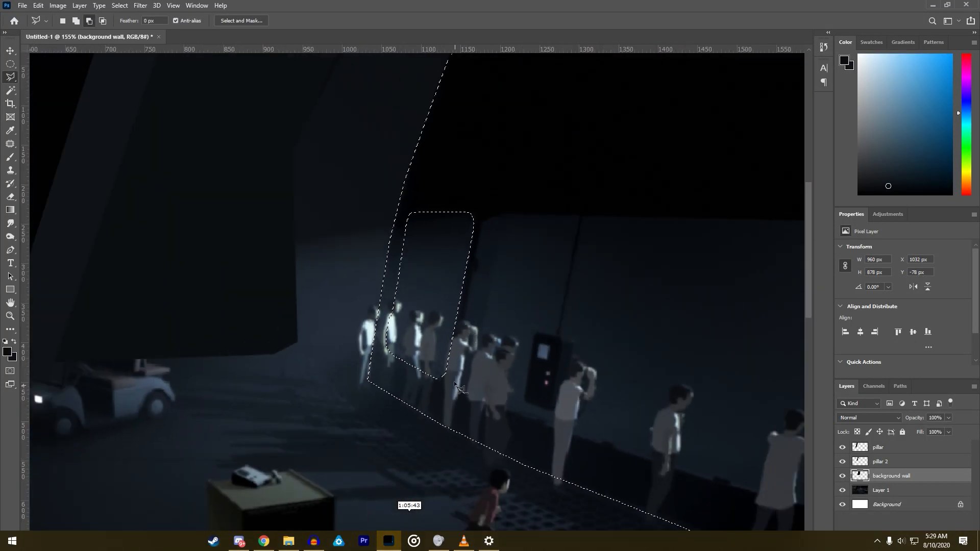
pyautogui.click(465, 294)
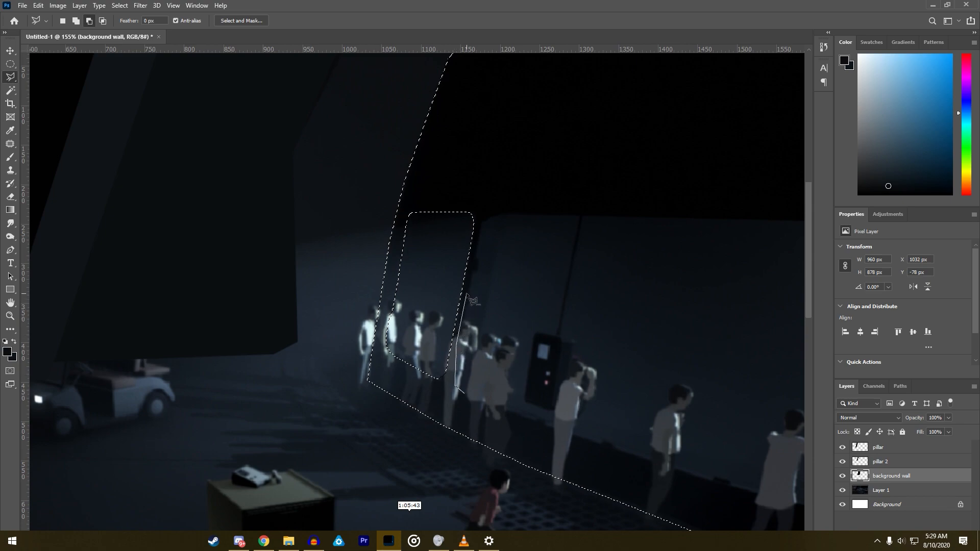
pyautogui.keyDown('ctrl'); pyautogui.click(477, 298); pyautogui.keyUp('ctrl')
pyautogui.hotkey('ctrl', 'z')
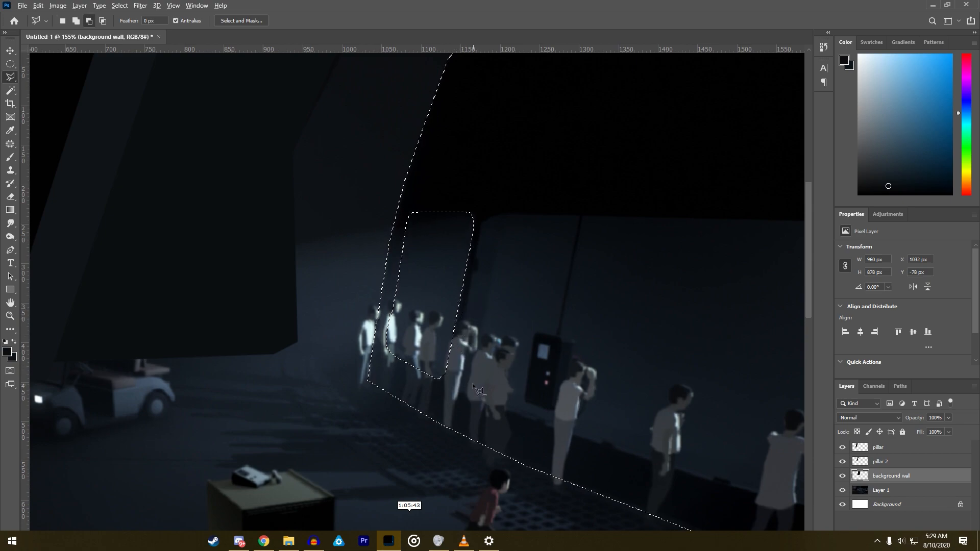
pyautogui.scroll(3, 473, 383)
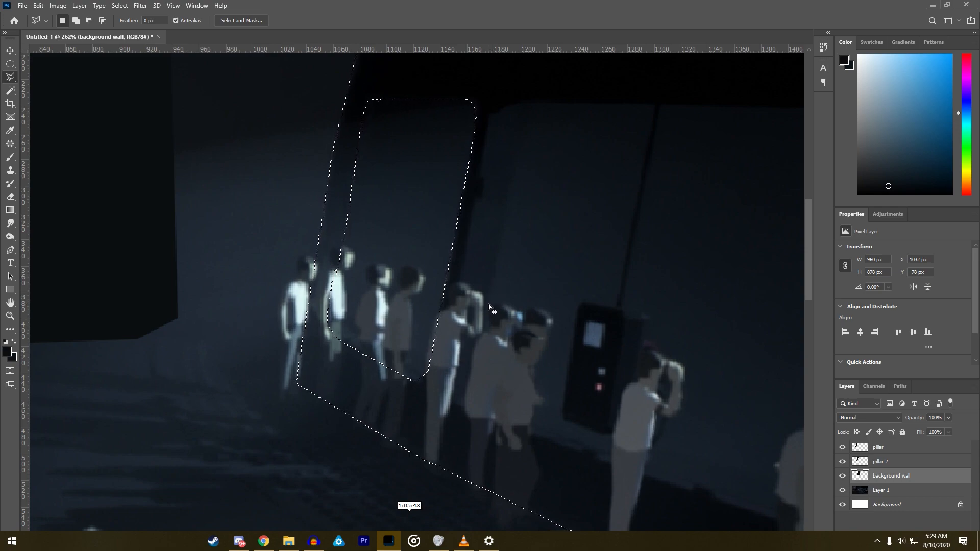
# - Switch to File Explorer and look through the Gameplay Footage folder, including its Portal 2 subfolder
pyautogui.click(288, 540)
pyautogui.click(215, 80)
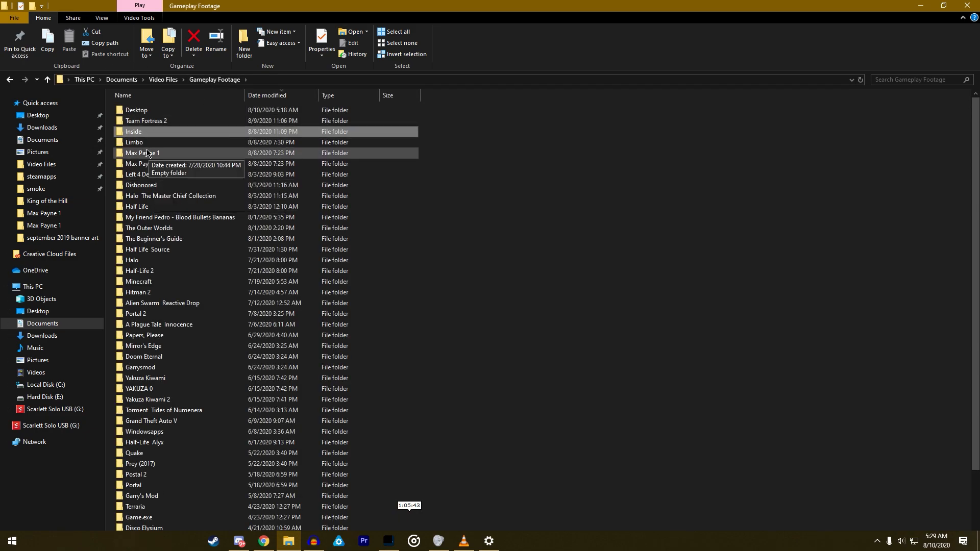
pyautogui.doubleClick(144, 315)
pyautogui.hotkey('alt', 'Left')
pyautogui.hotkey('alt', 'Tab')
pyautogui.press('Escape')
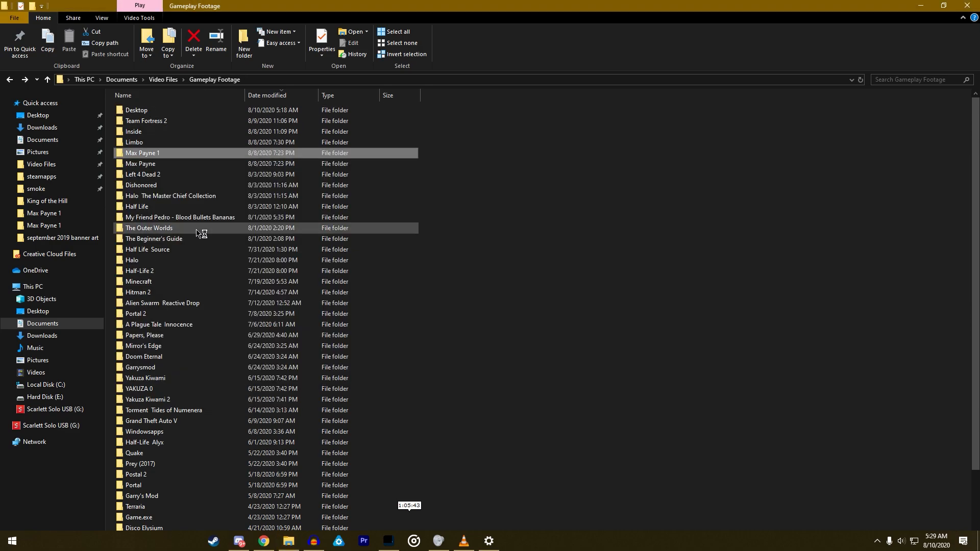
# - View cc thumbnail.jpg from Comedy in gaming in Finished Project Files on Hard Disk (E:), and return to the Photoshop document
pyautogui.click(45, 397)
pyautogui.doubleClick(162, 122)
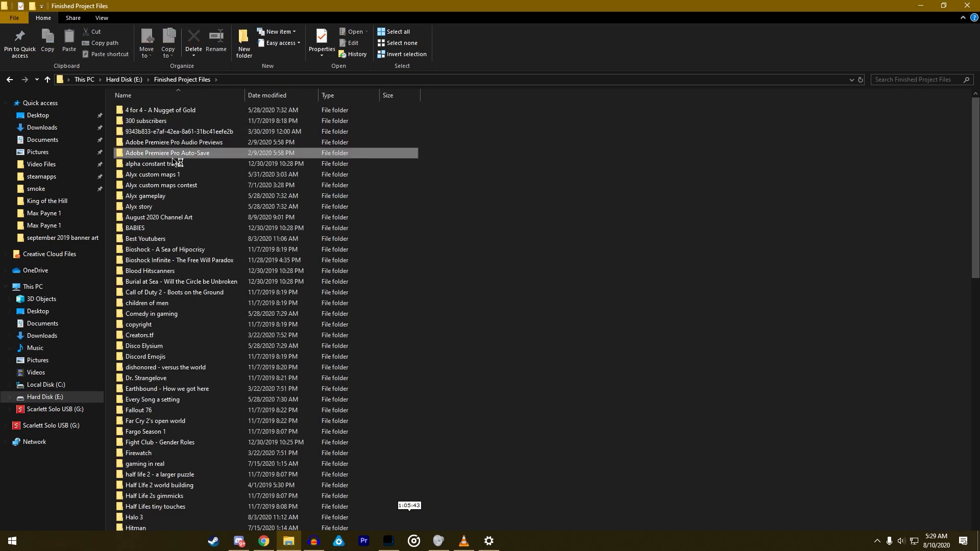
pyautogui.press('c')
pyautogui.doubleClick(154, 313)
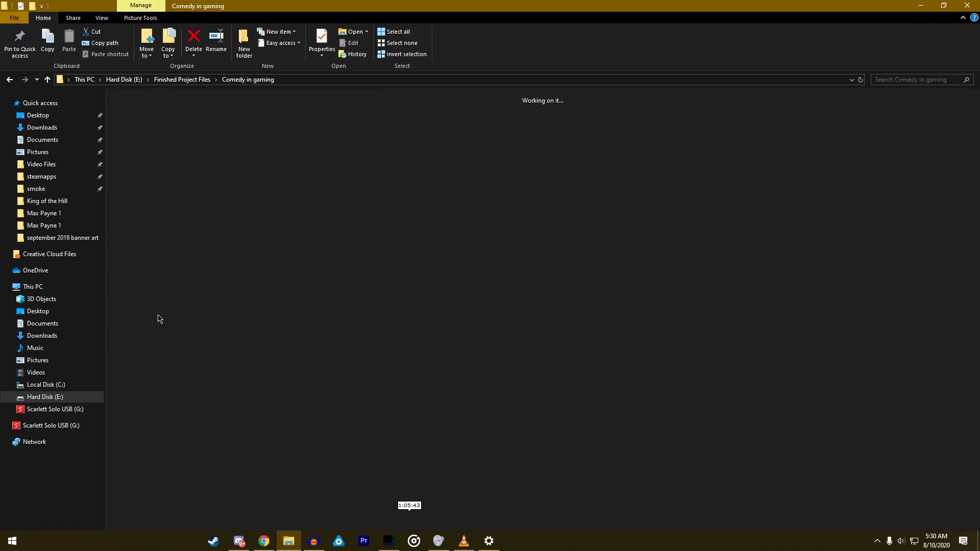
pyautogui.doubleClick(283, 152)
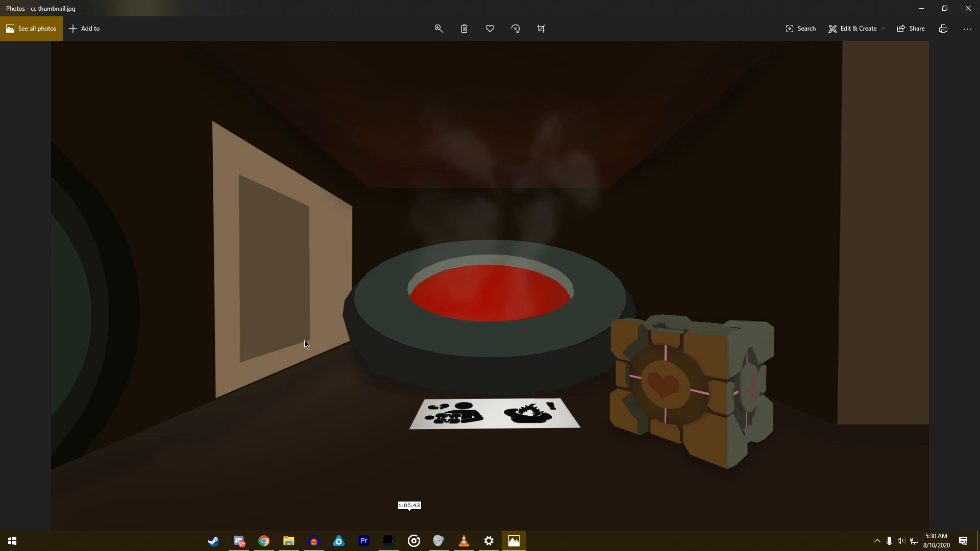
pyautogui.hotkey('alt', 'Tab')
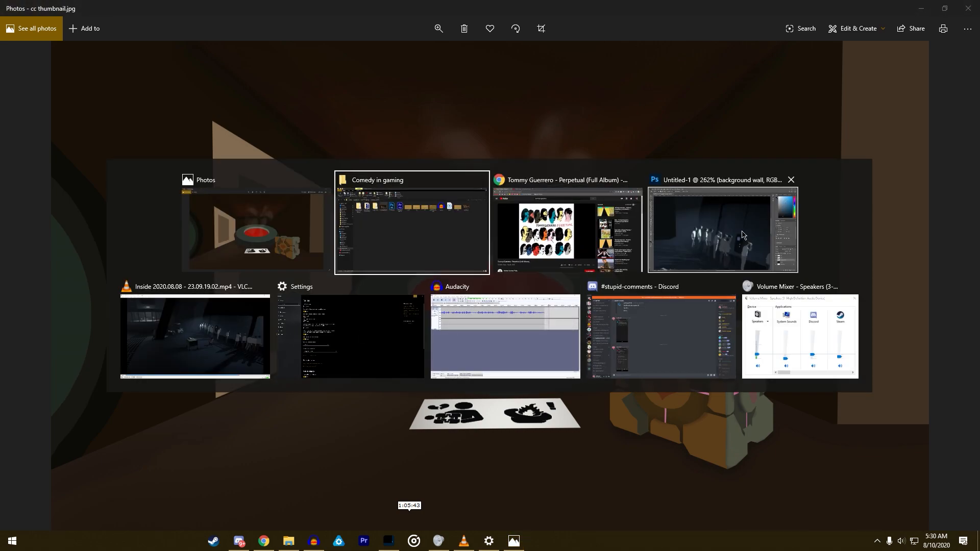
pyautogui.press('Escape')
pyautogui.hotkey('alt', 'Tab')
pyautogui.click(673, 230)
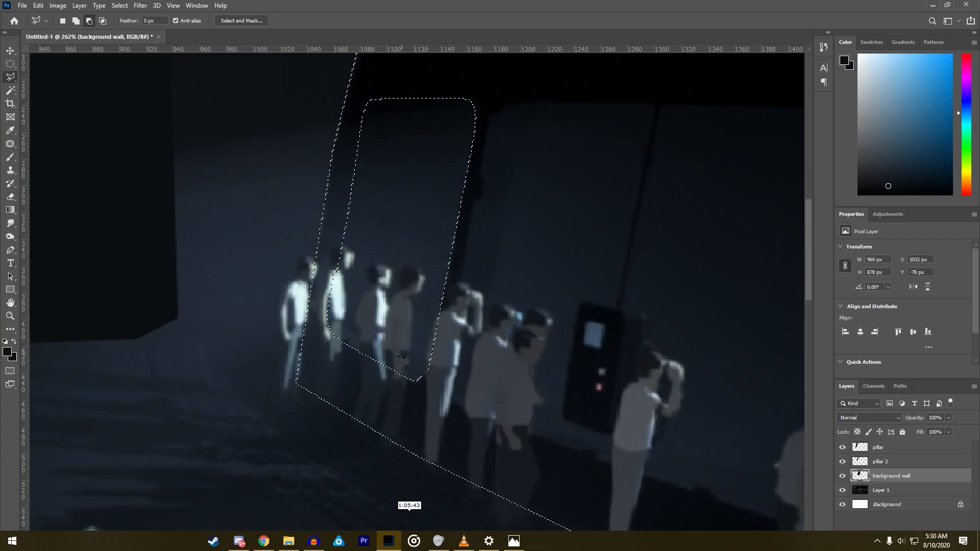
# - Trace the lower edge of the large middle window pane with the subtracting Polygonal Lasso, following the small raised notches along the sill
pyautogui.scroll(3, 350, 302)
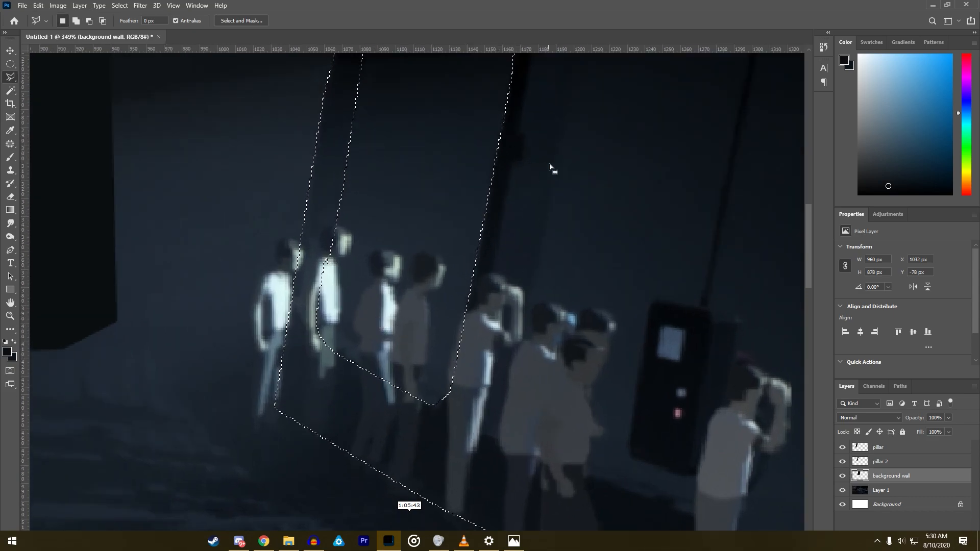
pyautogui.scroll(-4, 551, 210)
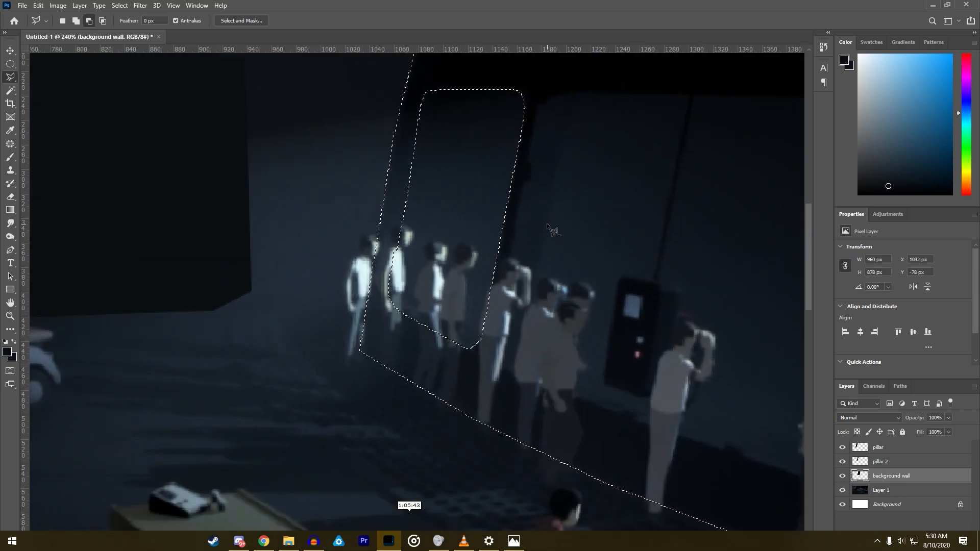
pyautogui.scroll(-1, 551, 230)
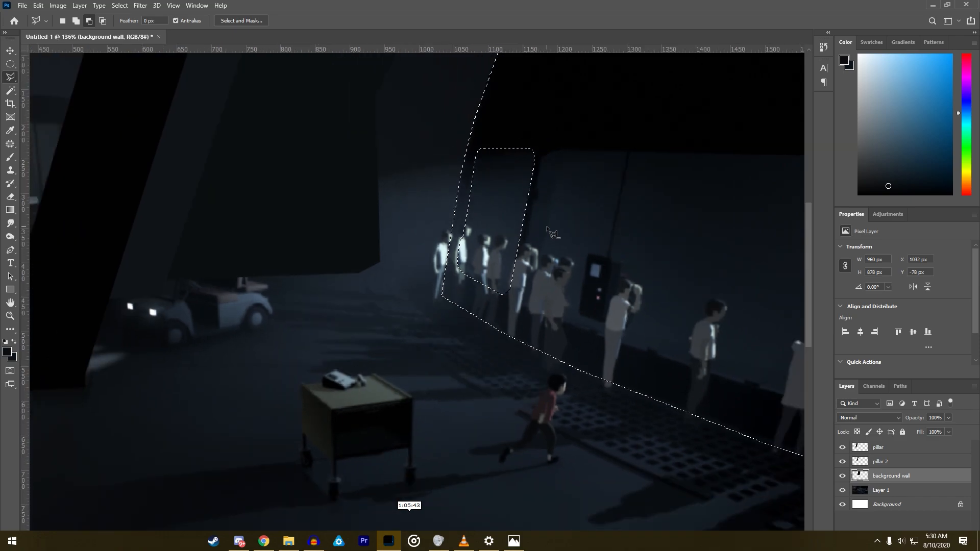
pyautogui.scroll(-3, 633, 341)
pyautogui.scroll(4, 674, 347)
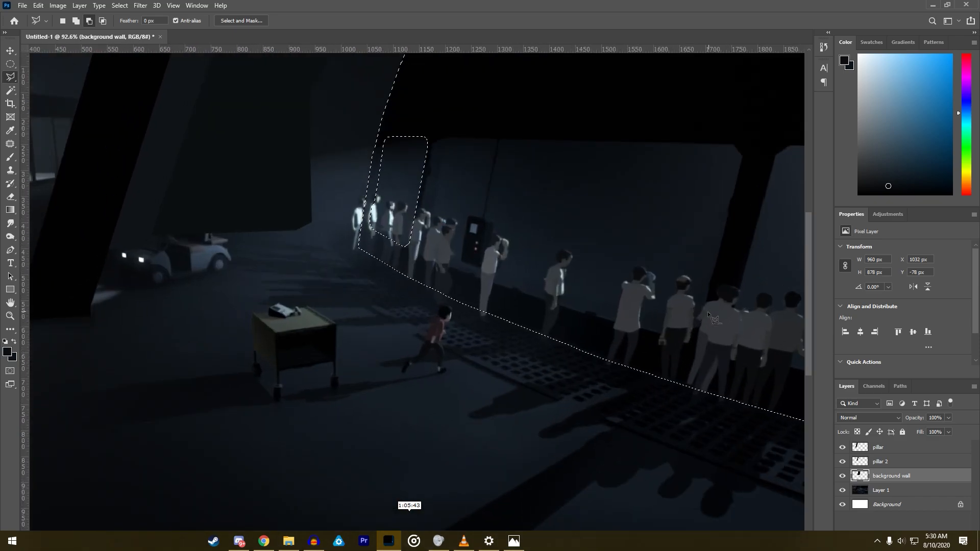
pyautogui.scroll(3, 669, 339)
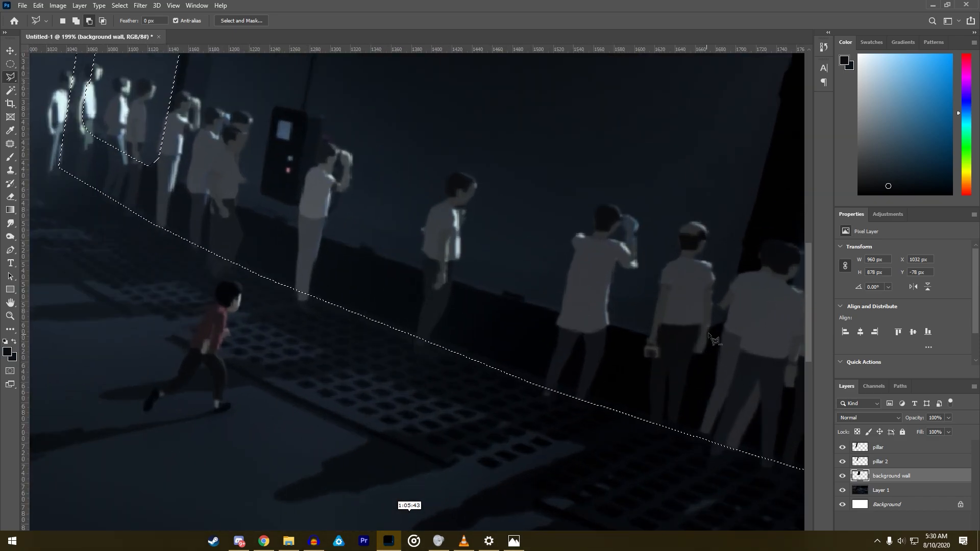
pyautogui.click(727, 319)
pyautogui.click(674, 343)
pyautogui.click(525, 306)
pyautogui.click(505, 292)
pyautogui.click(502, 295)
pyautogui.click(376, 255)
pyautogui.click(374, 249)
pyautogui.click(362, 245)
pyautogui.click(358, 249)
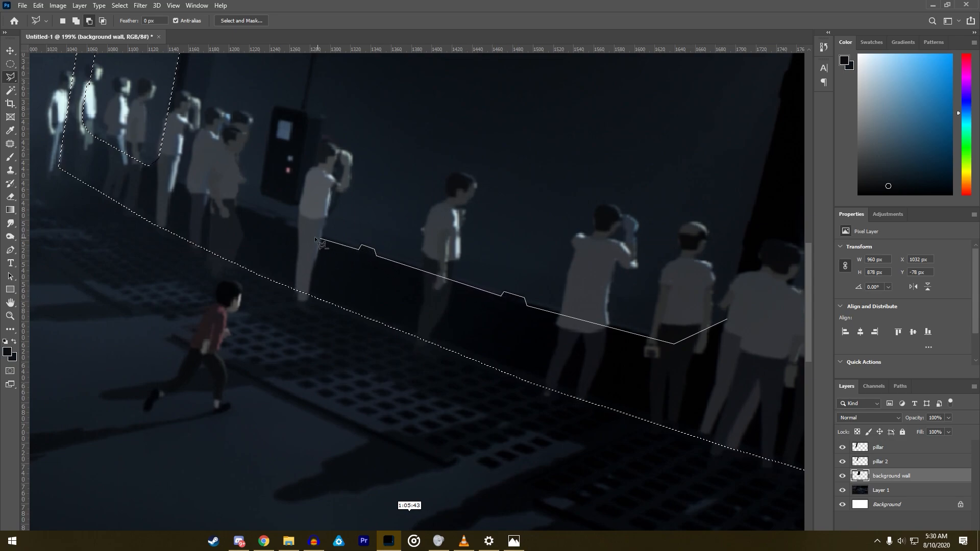
pyautogui.click(286, 226)
pyautogui.click(280, 219)
pyautogui.click(273, 220)
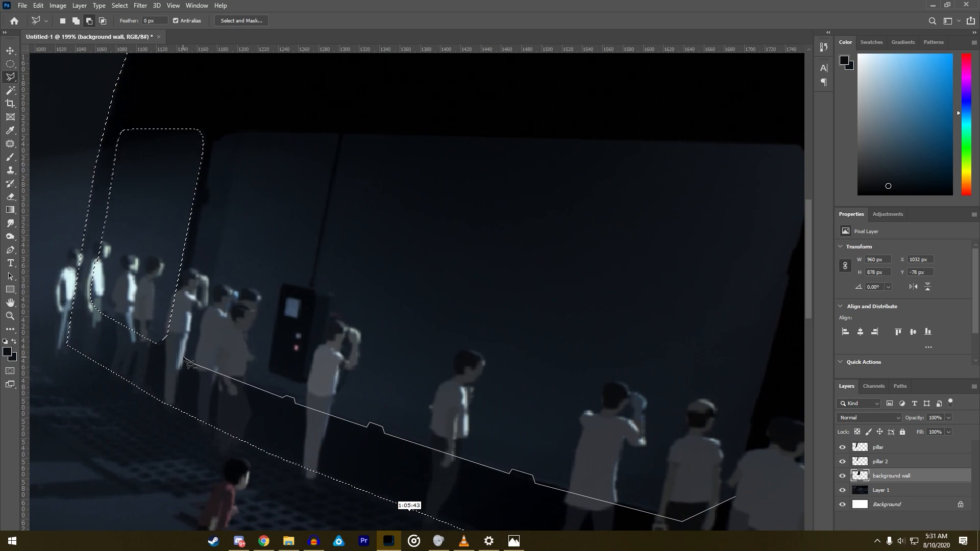
# - Continue the outline around the middle pane's left, top and pillar-side edges and close it to subtract the pane from the selection
pyautogui.click(183, 354)
pyautogui.click(202, 206)
pyautogui.click(206, 193)
pyautogui.click(225, 132)
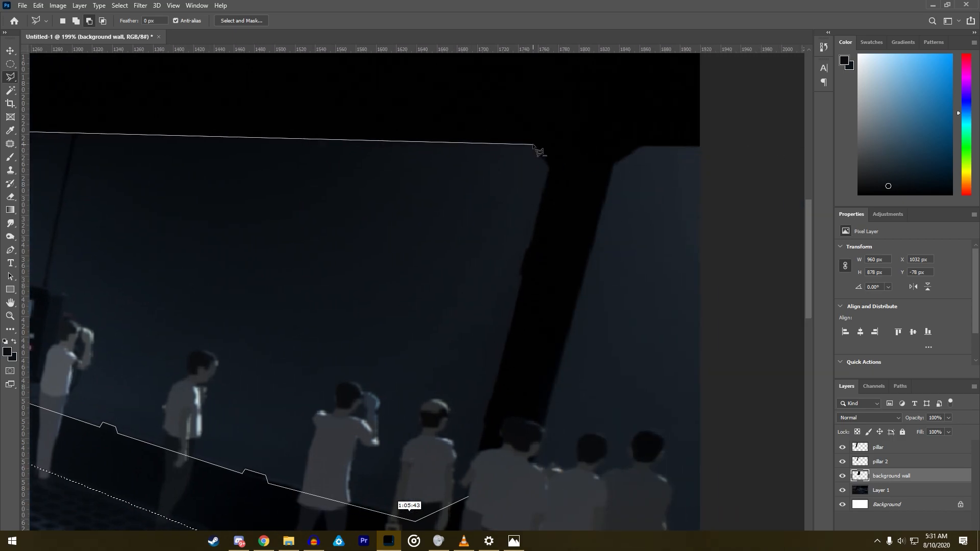
pyautogui.click(532, 145)
pyautogui.click(548, 164)
pyautogui.click(526, 250)
pyautogui.click(518, 273)
pyautogui.click(521, 279)
pyautogui.click(492, 396)
pyautogui.click(488, 399)
pyautogui.click(467, 498)
# - Outline the partial window pane beyond the black pillar, out past the canvas edge, and subtract it from the window wall selection
pyautogui.scroll(3, 504, 412)
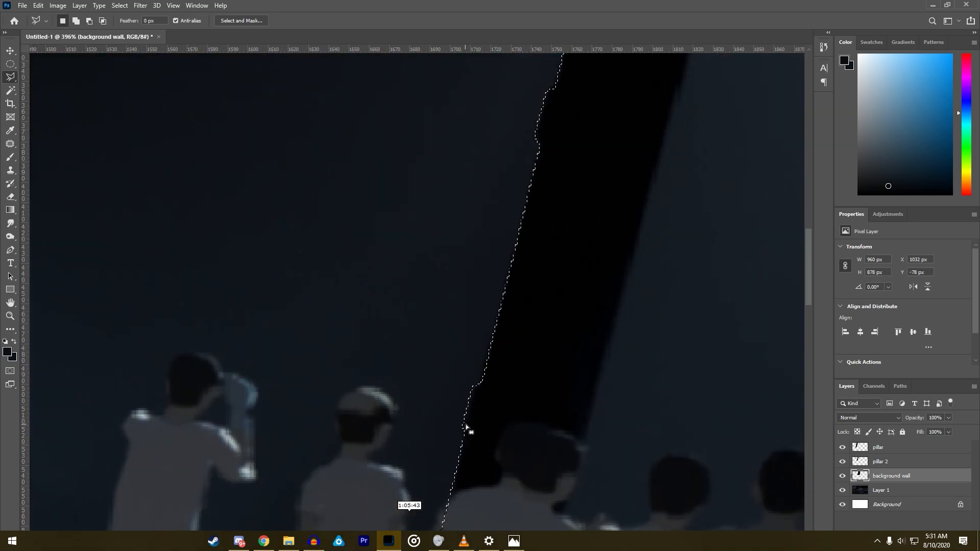
pyautogui.scroll(-10, 476, 399)
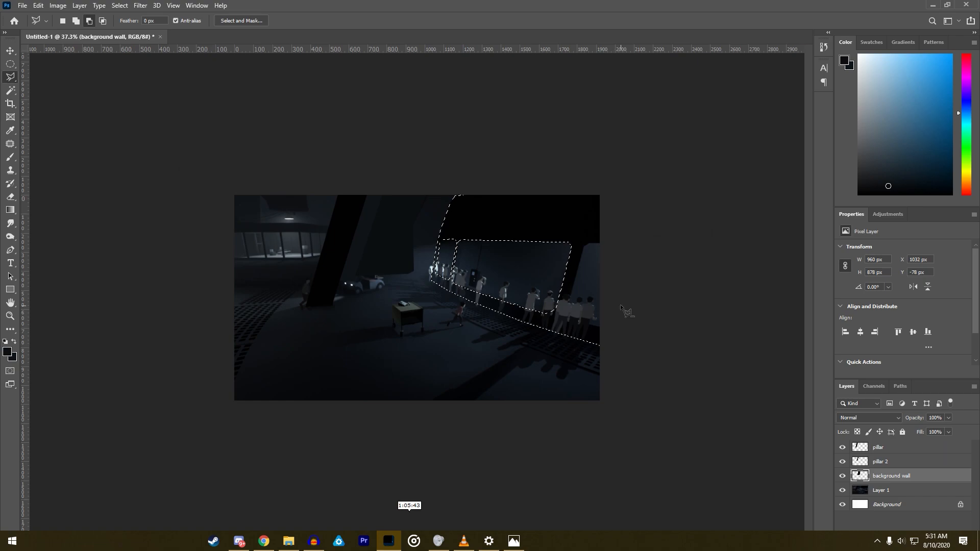
pyautogui.scroll(5, 664, 283)
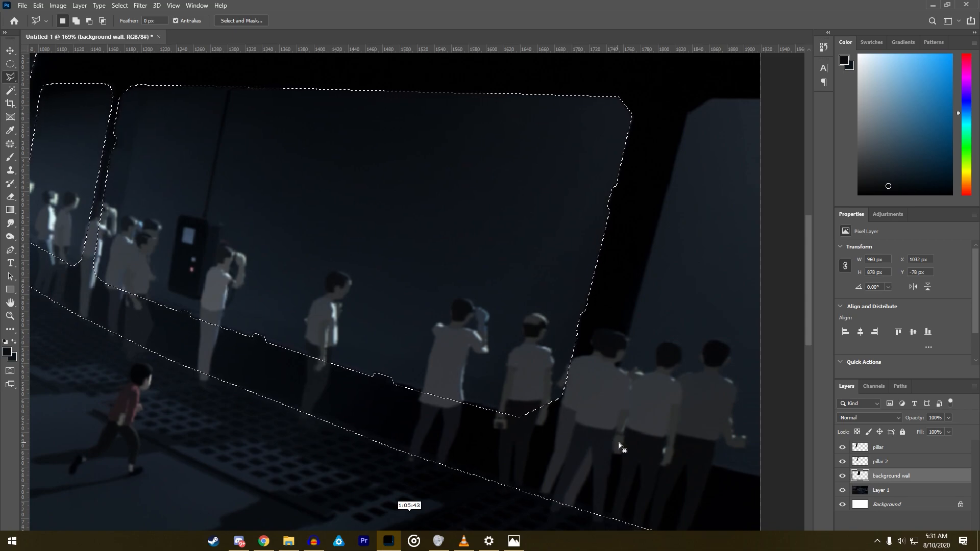
pyautogui.press('alt')
pyautogui.click(761, 477)
pyautogui.moveTo(616, 445); pyautogui.dragTo(614, 382)
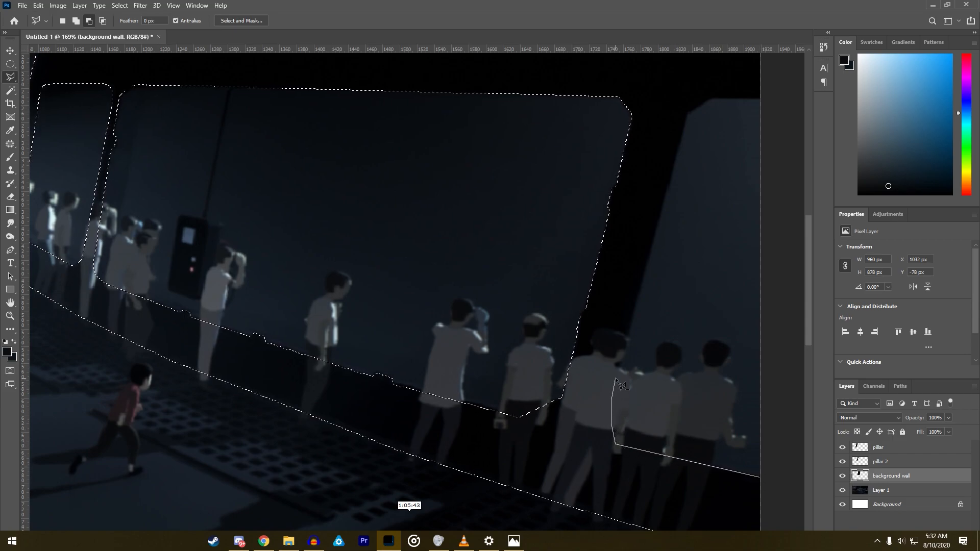
pyautogui.click(687, 114)
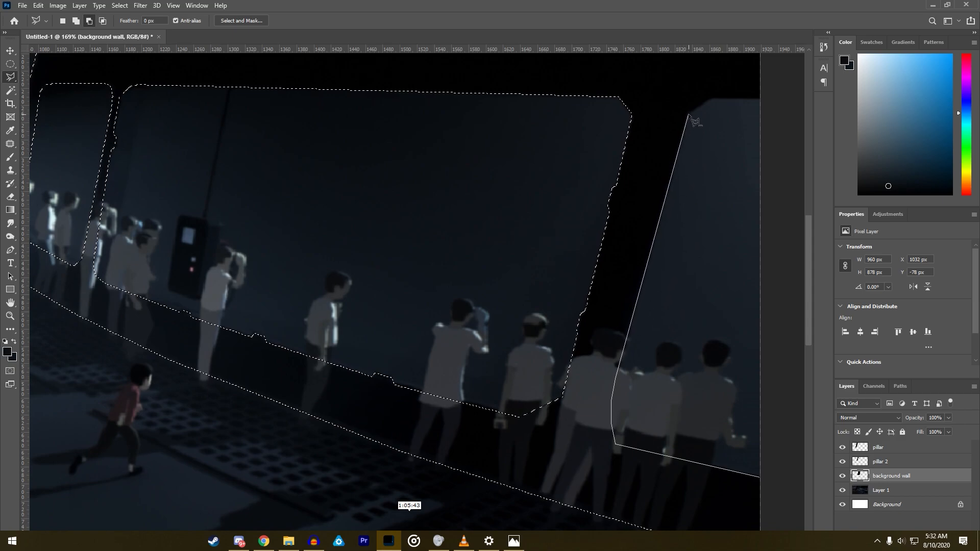
pyautogui.click(709, 99)
pyautogui.click(769, 100)
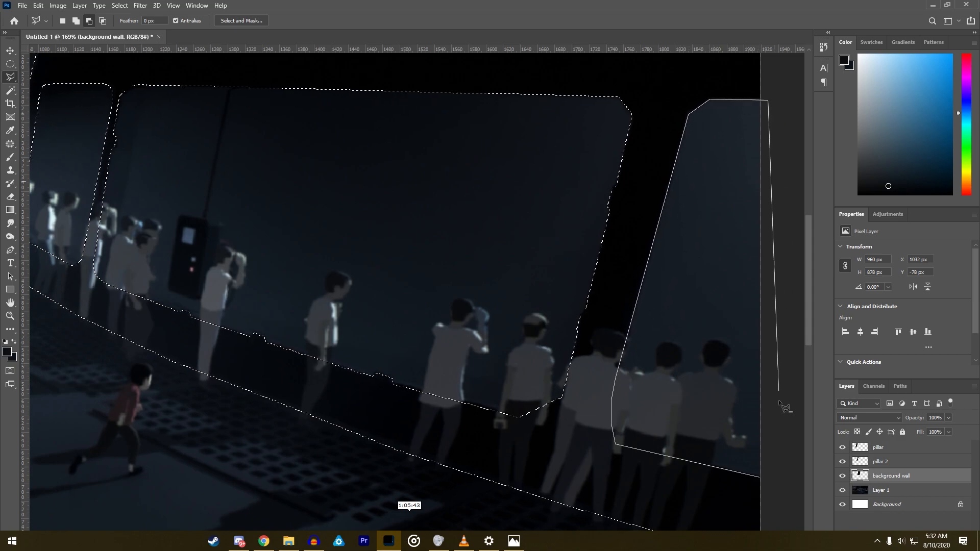
pyautogui.click(787, 484)
# - Sample the window wall's black with the Brush and create a new layer named sea wall
pyautogui.scroll(-5, 652, 413)
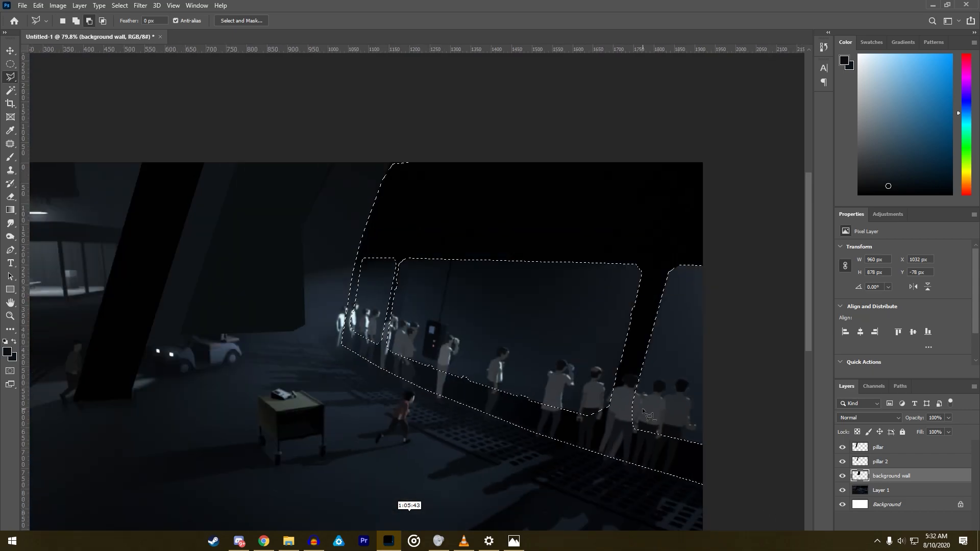
pyautogui.click(12, 158)
pyautogui.keyDown('alt'); pyautogui.click(388, 199); pyautogui.keyUp('alt')
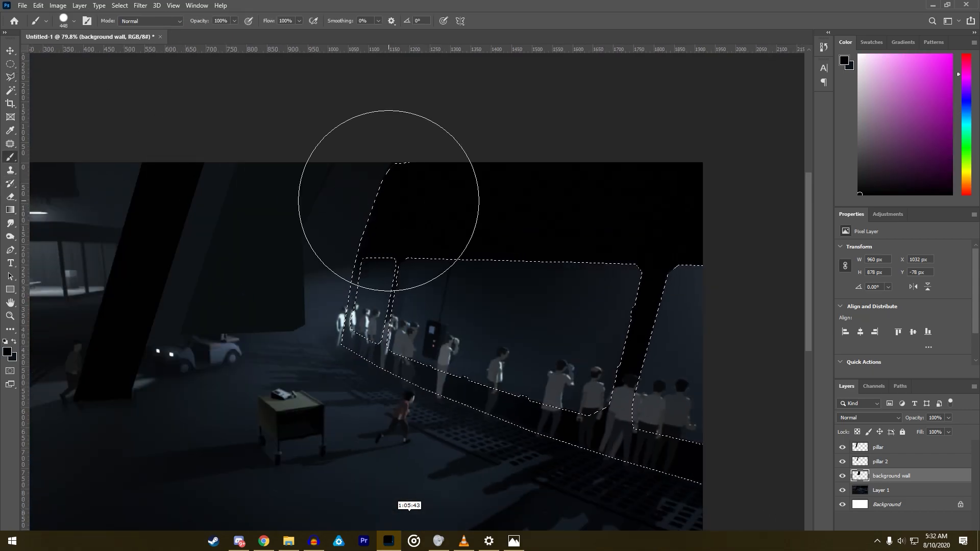
pyautogui.click(83, 5)
pyautogui.moveTo(89, 17)
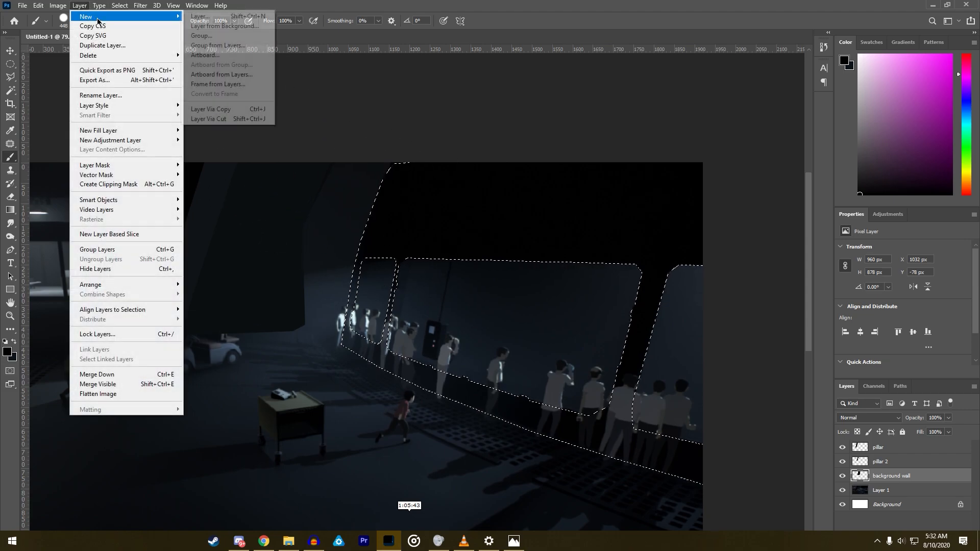
pyautogui.click(202, 19)
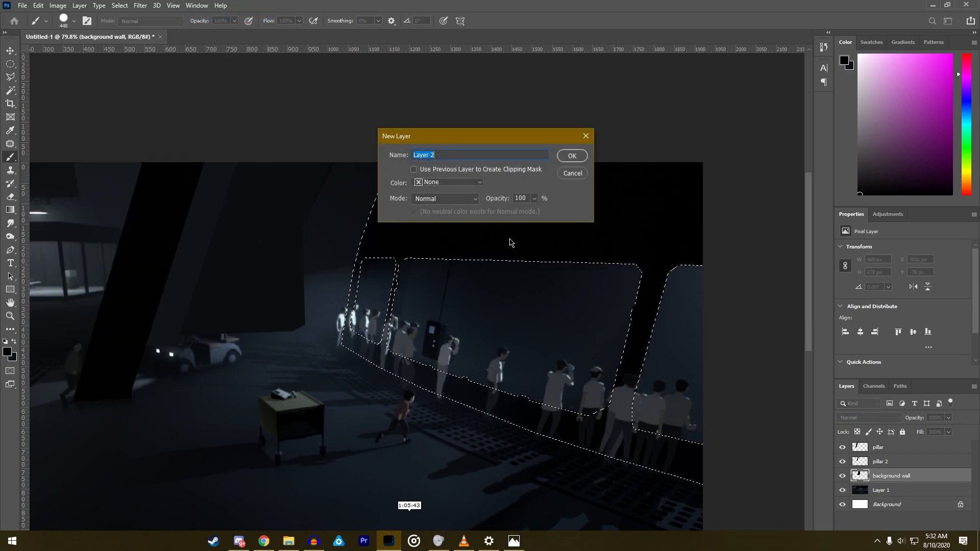
pyautogui.write('sea wall')
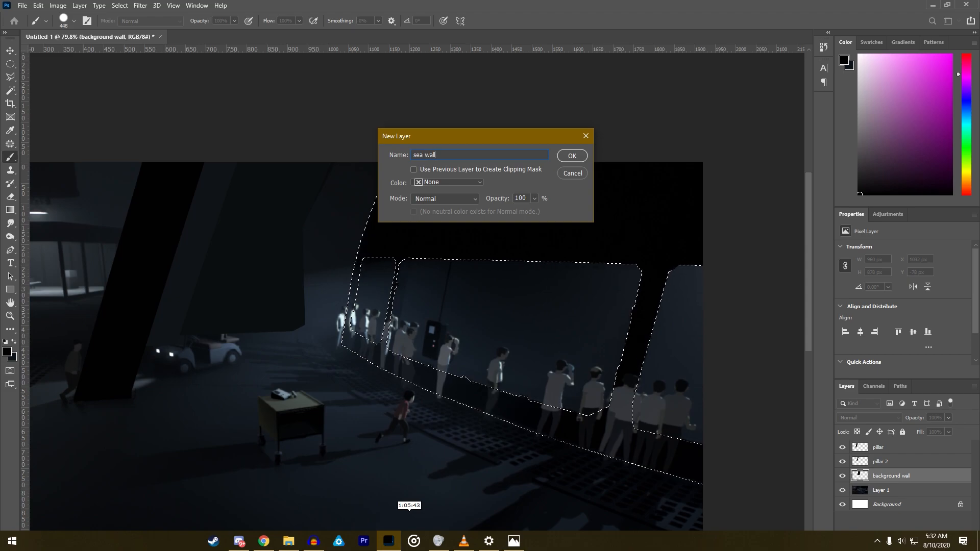
pyautogui.press('Return')
# - Paint the selected window wall black, place the sea wall layer below background wall, and deselect
pyautogui.moveTo(383, 231)
pyautogui.mouseDown()
pyautogui.moveTo(444, 364)
pyautogui.moveTo(549, 229)
pyautogui.moveTo(772, 371)
pyautogui.moveTo(727, 460)
pyautogui.moveTo(522, 255)
pyautogui.moveTo(544, 145)
pyautogui.moveTo(680, 317)
pyautogui.mouseUp()
pyautogui.moveTo(888, 474); pyautogui.dragTo(887, 498)
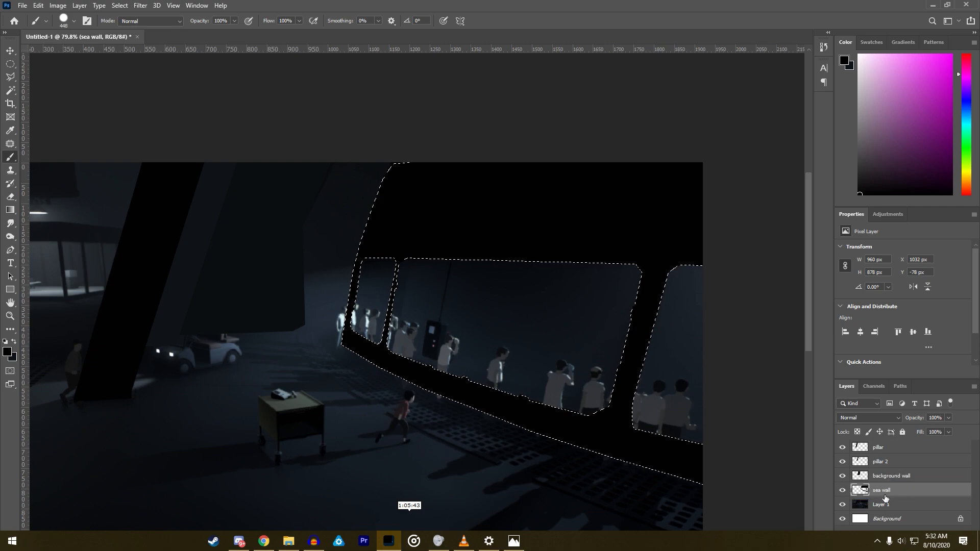
pyautogui.click(10, 77)
pyautogui.rightClick(273, 341)
pyautogui.click(306, 345)
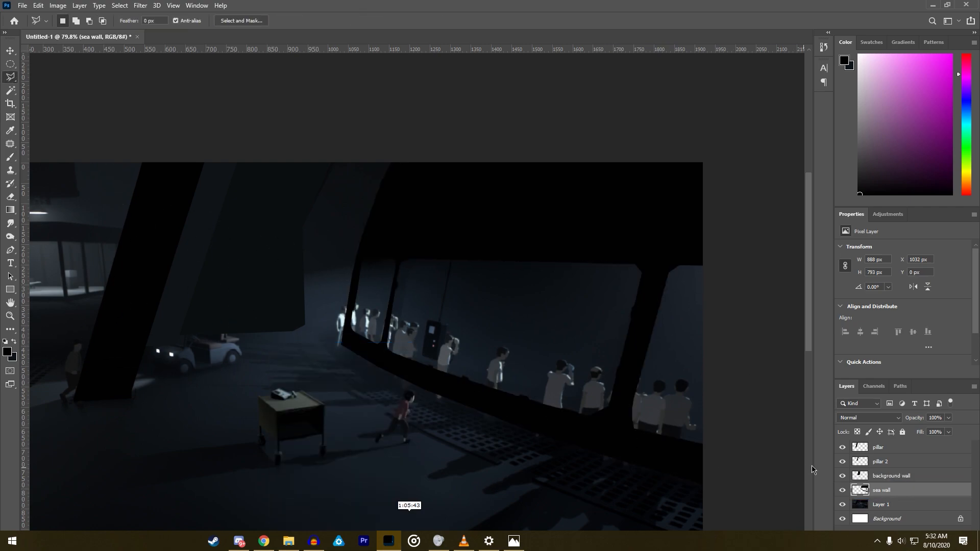
# - Hide the pillar, pillar 2, background wall and sea wall layers and sample the floor colour with the Brush
pyautogui.moveTo(842, 476); pyautogui.dragTo(843, 451)
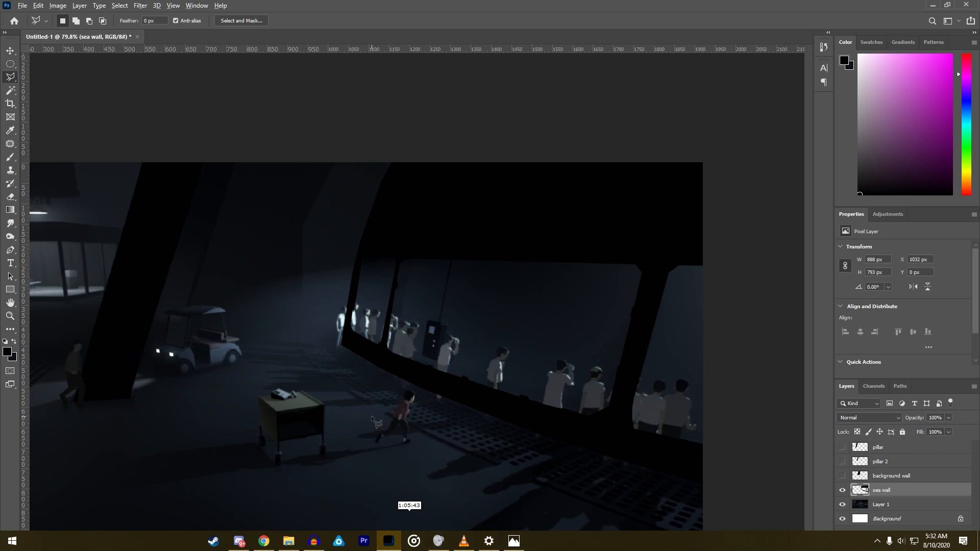
pyautogui.scroll(-3, 617, 387)
pyautogui.click(842, 491)
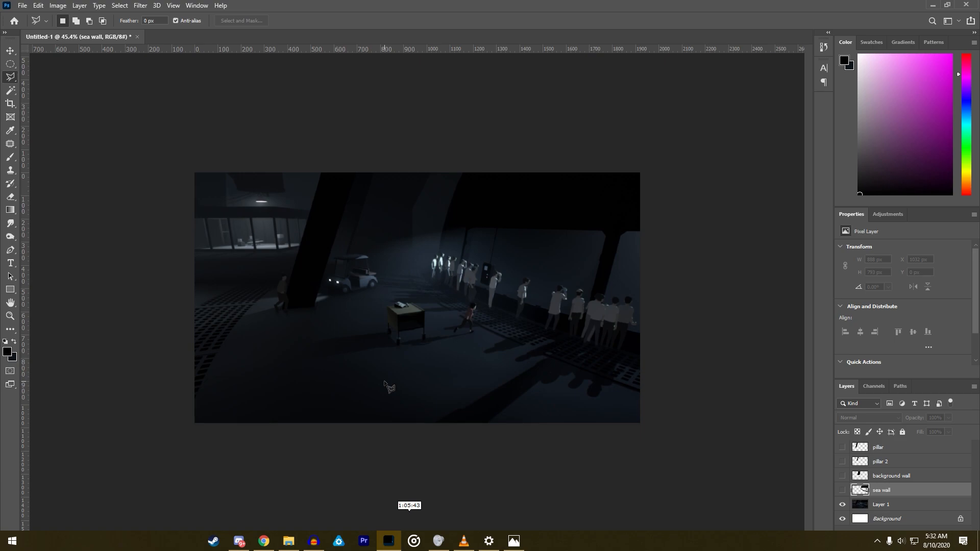
pyautogui.click(10, 157)
pyautogui.keyDown('alt'); pyautogui.click(476, 362); pyautogui.keyUp('alt')
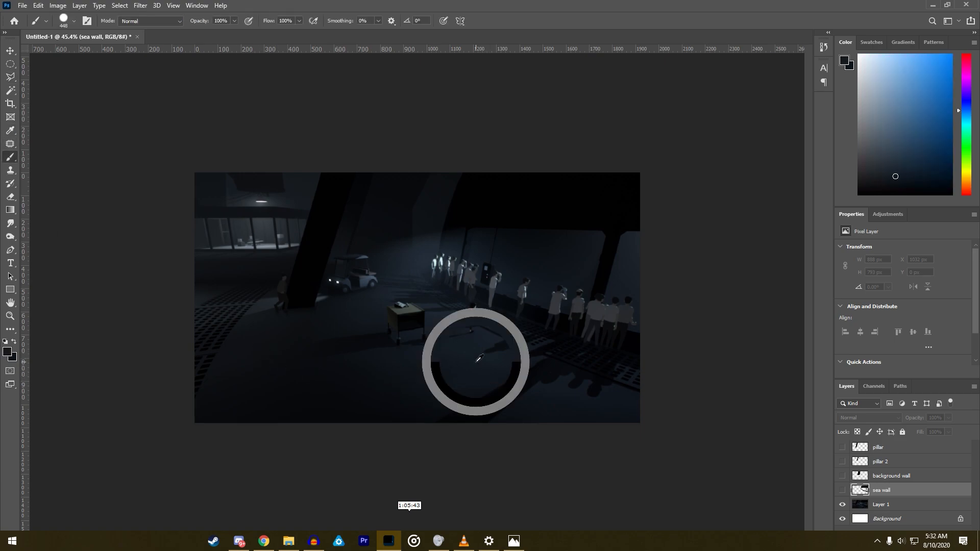
# - Check the traced layers without the source image, ending with all four and Layer 1 visible and Background hidden
pyautogui.keyDown('alt'); pyautogui.click(843, 491); pyautogui.keyUp('alt')
pyautogui.keyDown('alt'); pyautogui.click(843, 462); pyautogui.keyUp('alt')
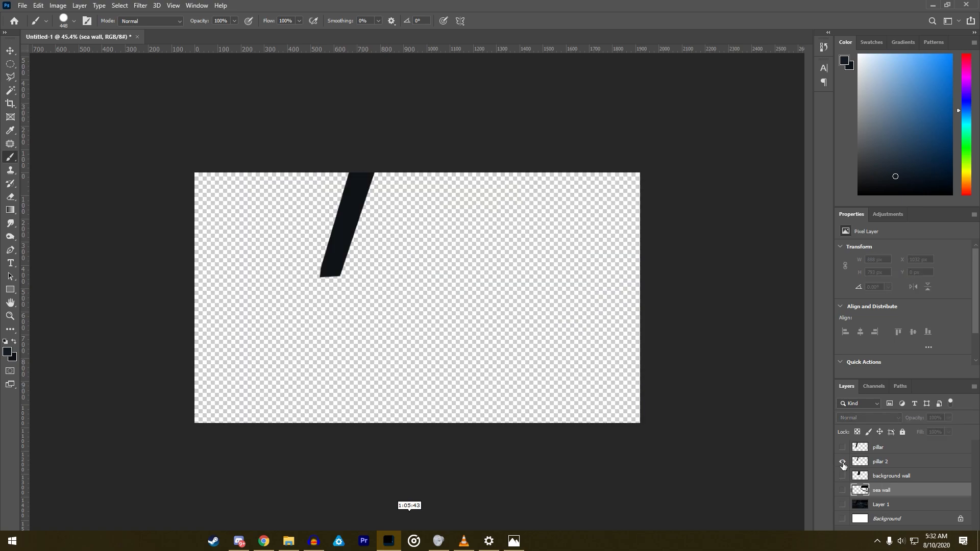
pyautogui.keyDown('alt'); pyautogui.click(842, 448); pyautogui.keyUp('alt')
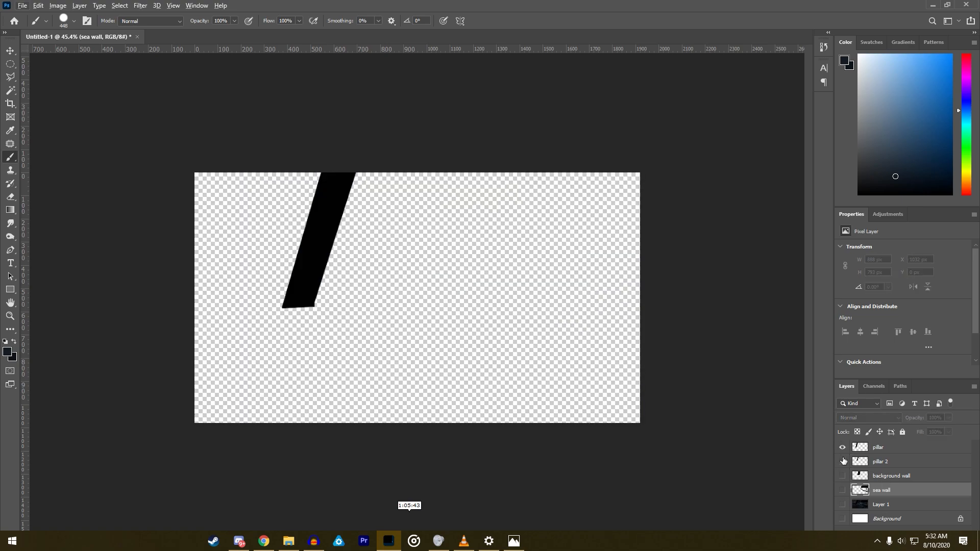
pyautogui.click(843, 461)
pyautogui.click(842, 477)
pyautogui.click(842, 490)
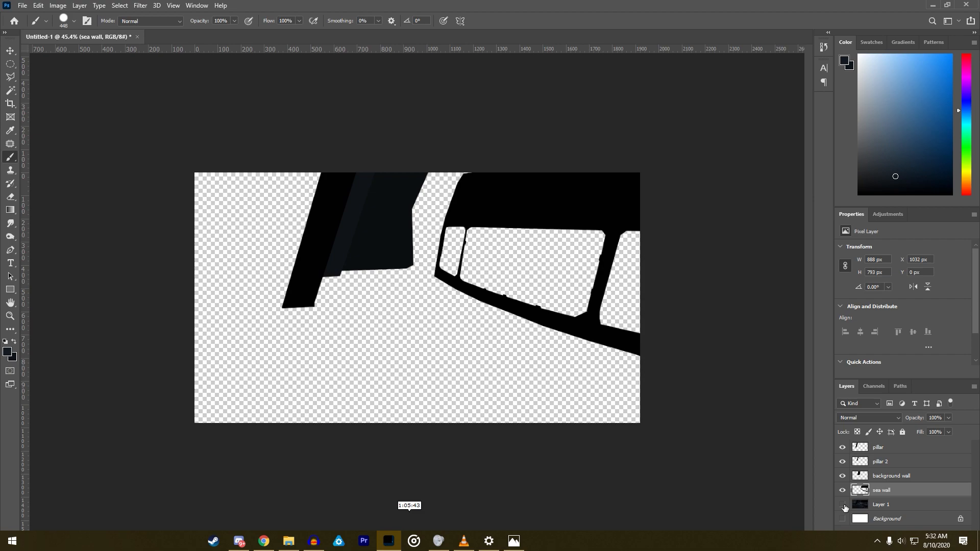
pyautogui.click(842, 505)
# - On Layer 1, sample the dark blue of the lower-right floor and the grey of the upper-left wall as gradient colours
pyautogui.click(896, 508)
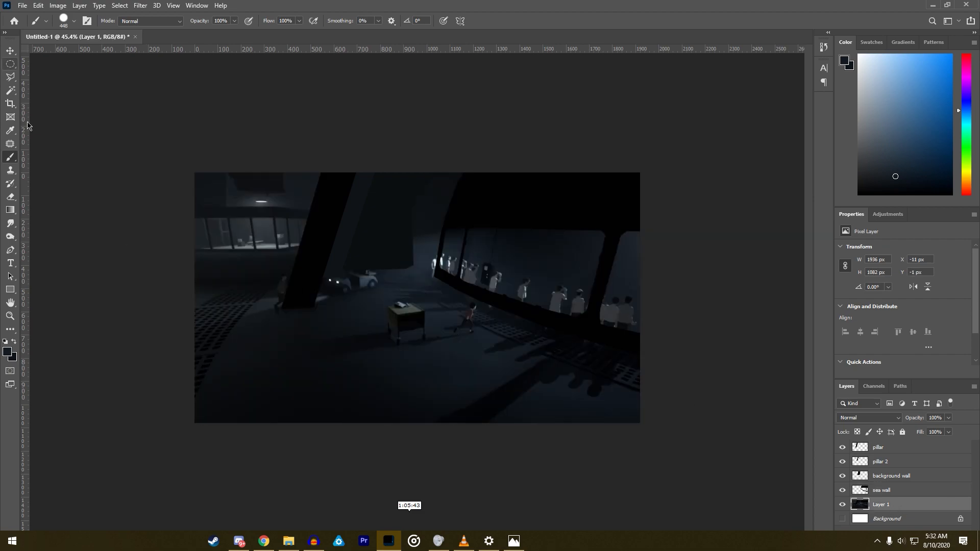
pyautogui.keyDown('alt'); pyautogui.click(627, 391); pyautogui.keyUp('alt')
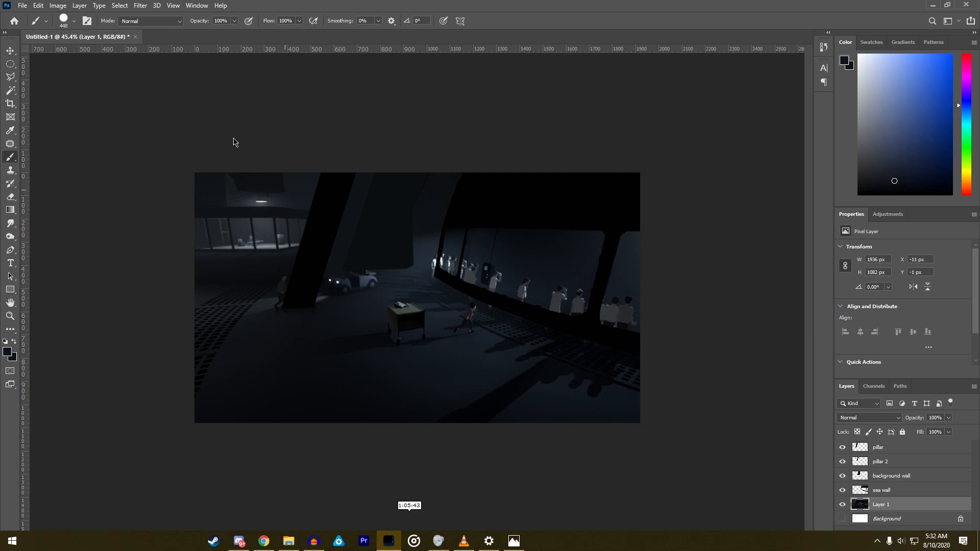
pyautogui.keyDown('alt'); pyautogui.moveTo(208, 179); pyautogui.dragTo(204, 220); pyautogui.keyUp('alt')
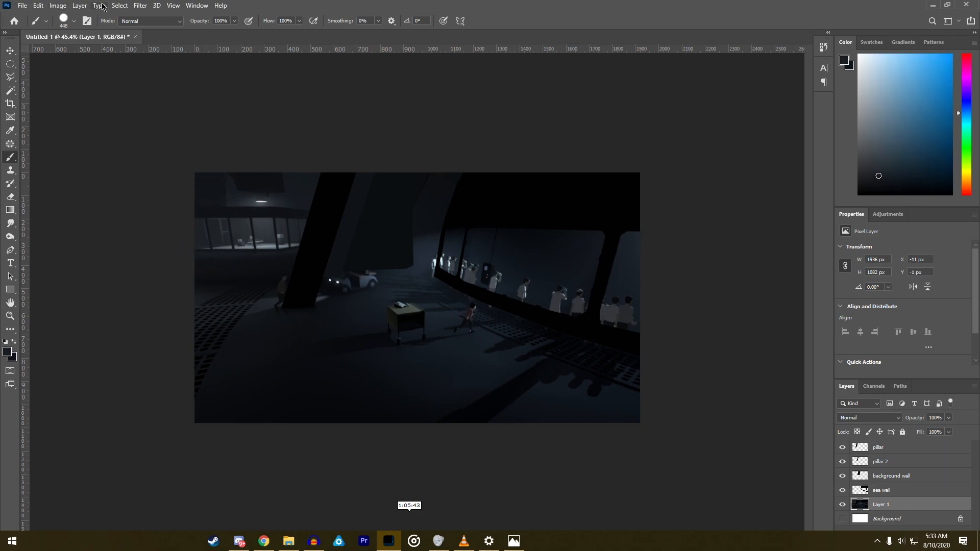
# - Create a new layer named bg gradient above Layer 1
pyautogui.click(80, 5)
pyautogui.moveTo(92, 16)
pyautogui.click(203, 15)
pyautogui.write('b')
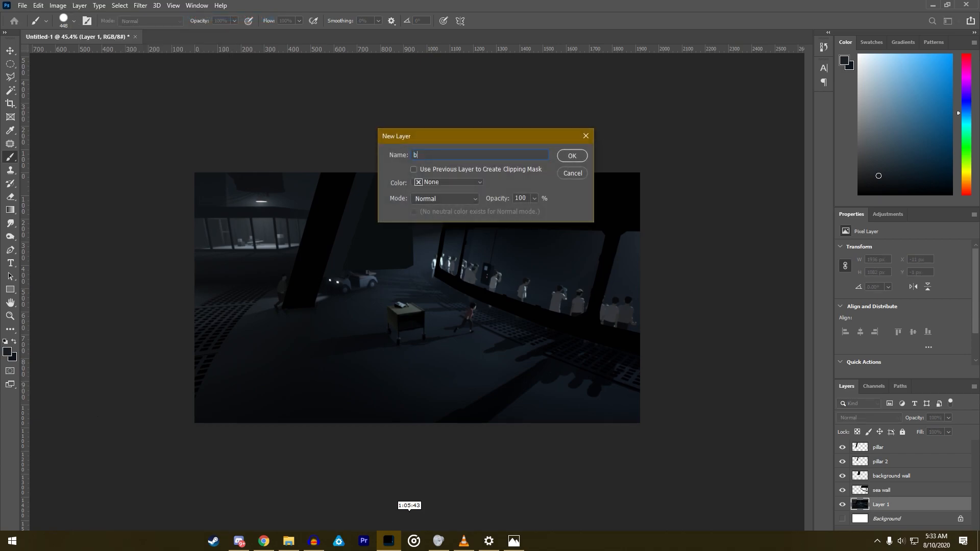
pyautogui.press('Return')
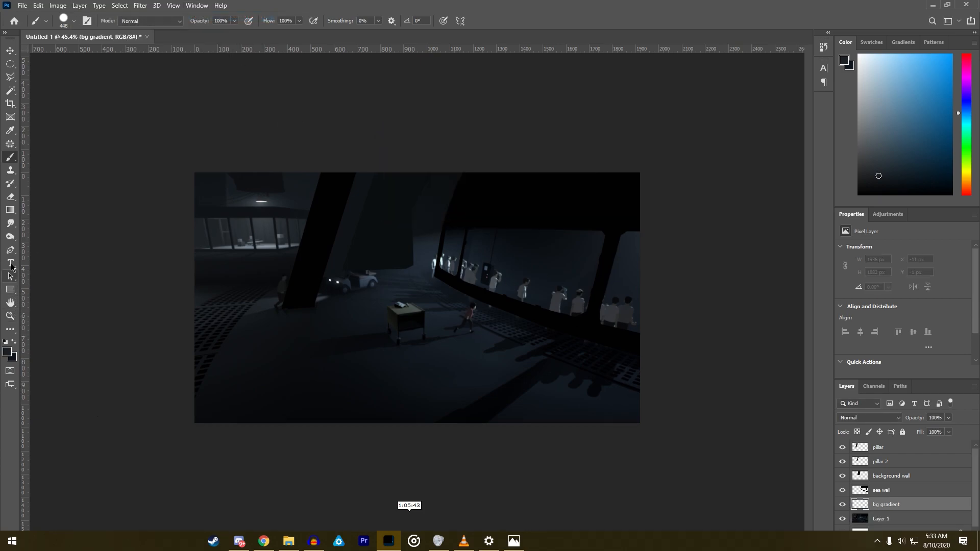
# - Fill the bg gradient layer with a diagonal gradient from the upper-left to the lower-right of the canvas, redoing the first attempt
pyautogui.click(14, 210)
pyautogui.moveTo(228, 217)
pyautogui.mouseDown()
pyautogui.moveTo(533, 360)
pyautogui.moveTo(602, 372)
pyautogui.mouseUp()
pyautogui.hotkey('ctrl', 'z')
pyautogui.moveTo(261, 228); pyautogui.dragTo(601, 384)
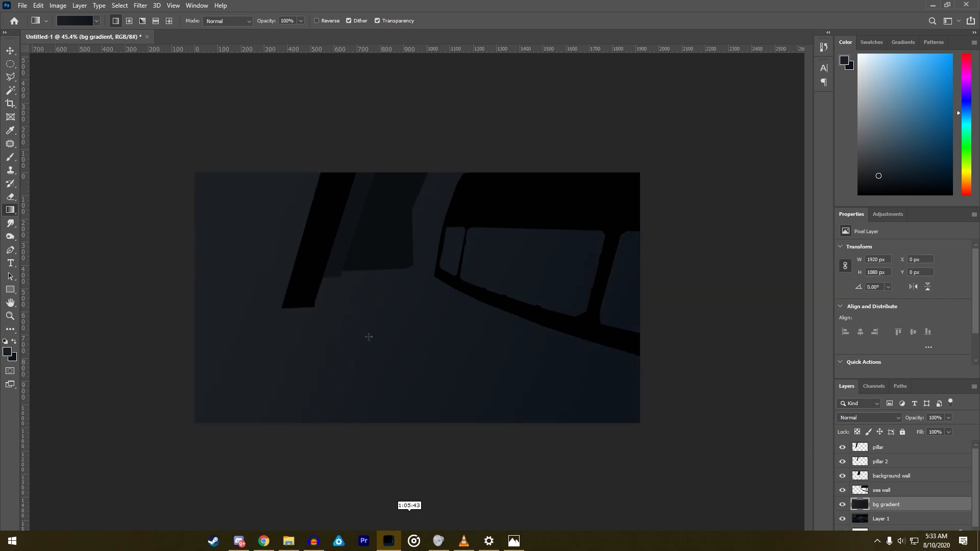
# - Compare the bg gradient with the original scene's background by repeatedly toggling the layer's visibility
pyautogui.click(843, 504)
pyautogui.click(842, 504)
pyautogui.click(843, 505)
pyautogui.click(843, 504)
pyautogui.click(843, 504)
pyautogui.click(843, 504)
pyautogui.click(843, 504)
pyautogui.click(843, 504)
pyautogui.moveTo(342, 382)
pyautogui.mouseDown()
pyautogui.moveTo(237, 194)
pyautogui.moveTo(339, 389)
pyautogui.mouseUp()
pyautogui.click(842, 504)
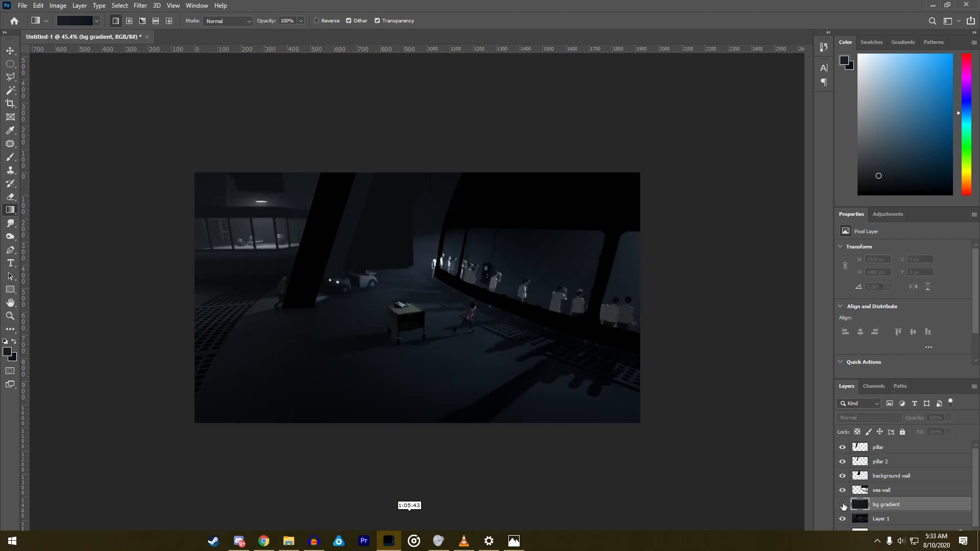
pyautogui.click(843, 504)
pyautogui.click(842, 504)
pyautogui.click(842, 504)
pyautogui.click(843, 504)
pyautogui.scroll(8, 478, 313)
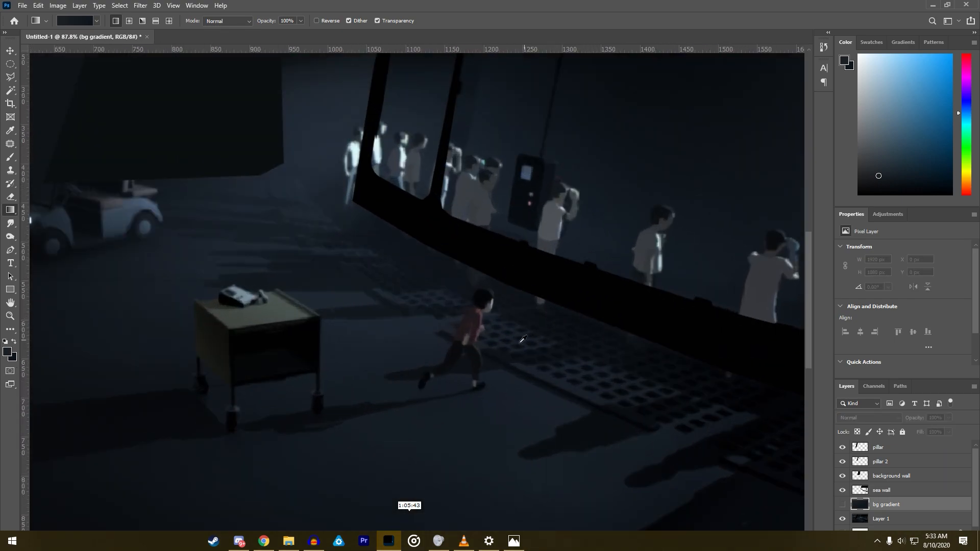
pyautogui.scroll(-3, 488, 342)
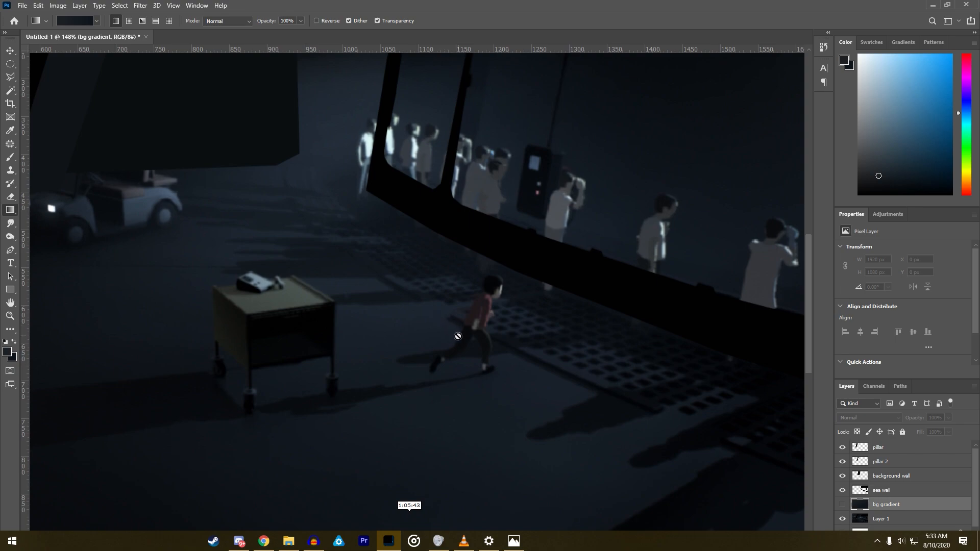
pyautogui.click(842, 504)
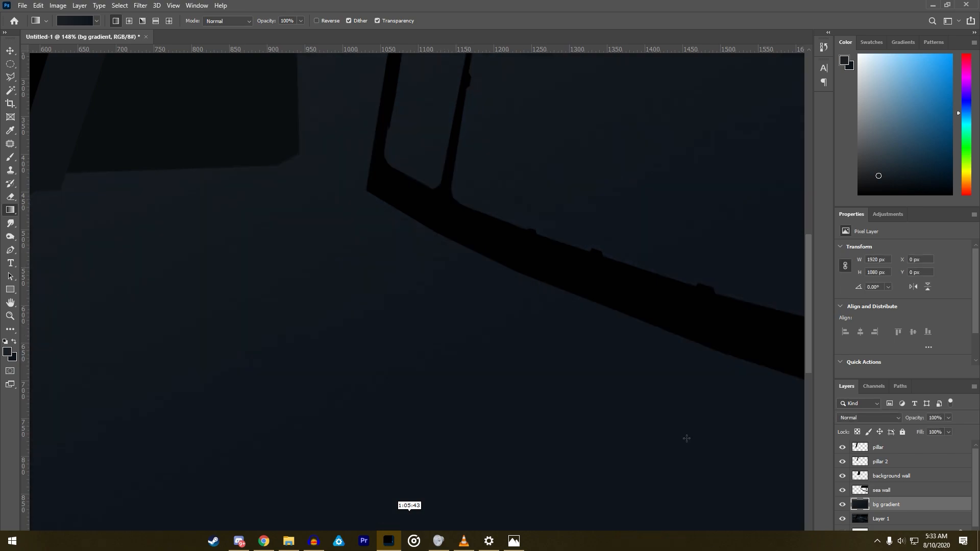
pyautogui.scroll(3, 115, 208)
pyautogui.scroll(2, 115, 208)
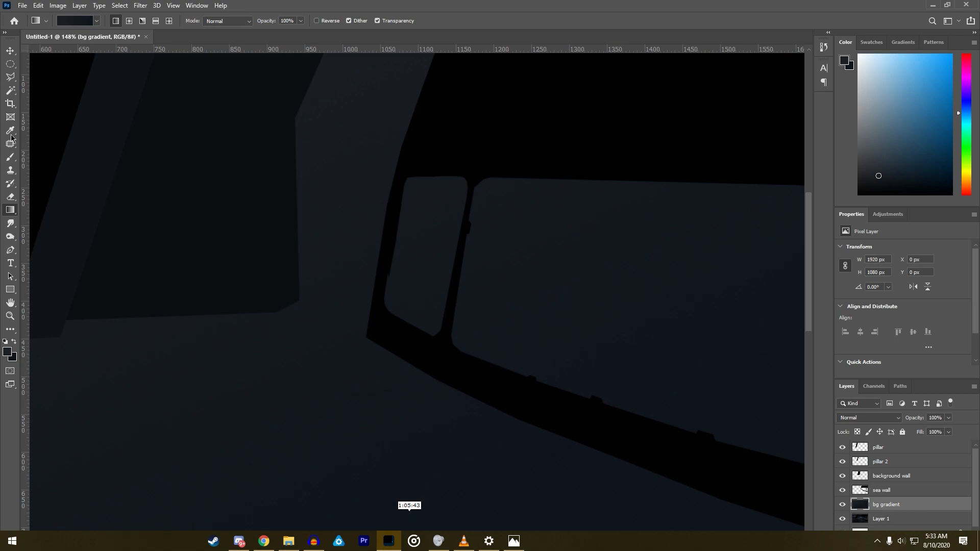
# - Hide the bg gradient layer and examine the original scene's floor and the window area behind the crowd
pyautogui.click(10, 156)
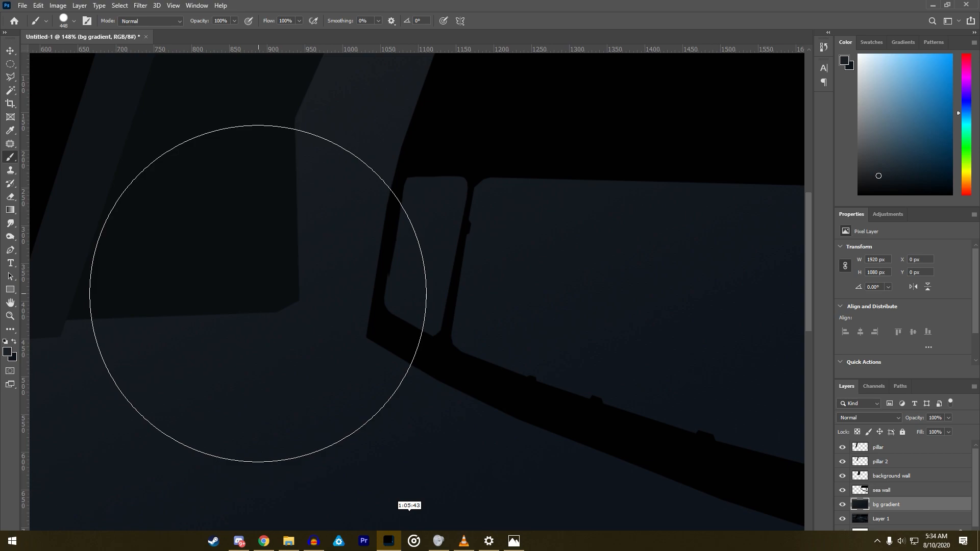
pyautogui.click(842, 504)
pyautogui.scroll(-4, 480, 423)
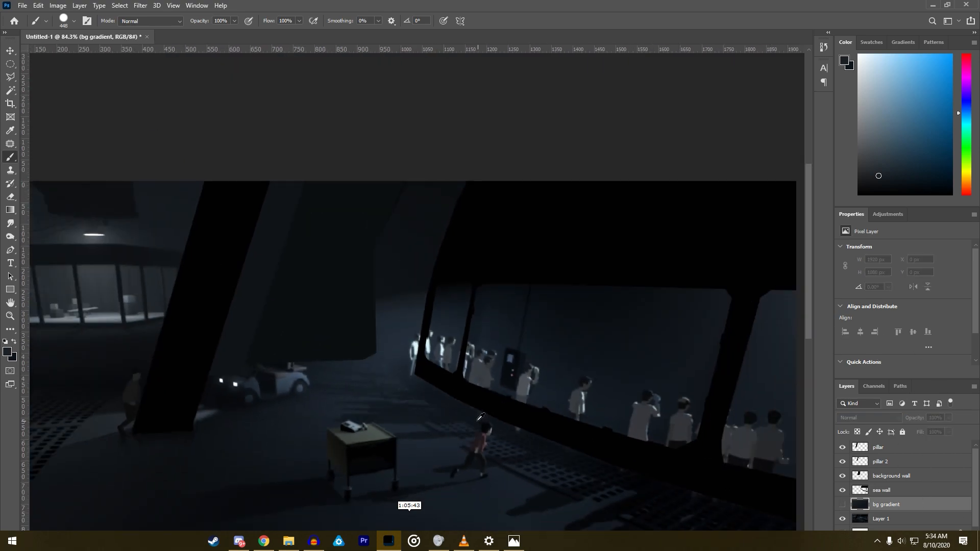
pyautogui.scroll(-1, 481, 419)
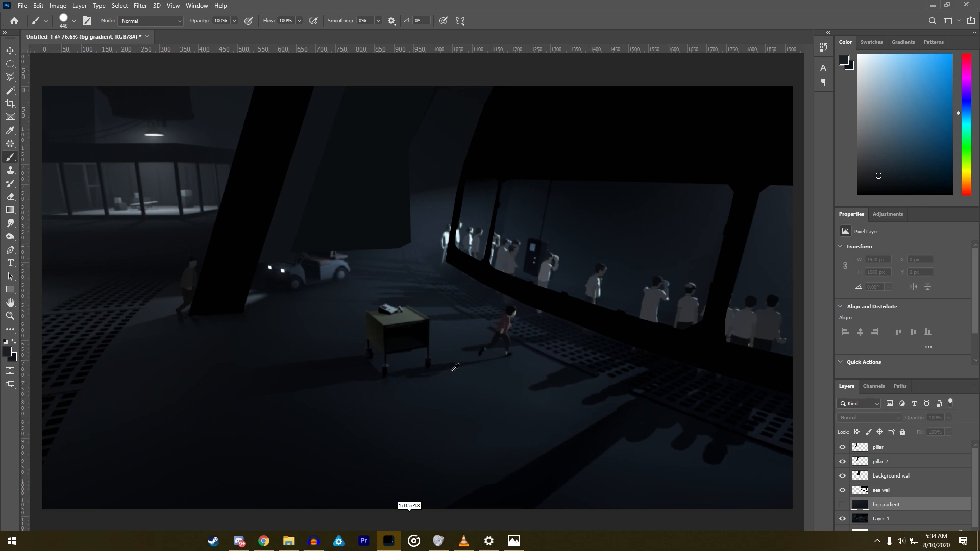
pyautogui.scroll(-2, 435, 367)
pyautogui.scroll(3, 109, 339)
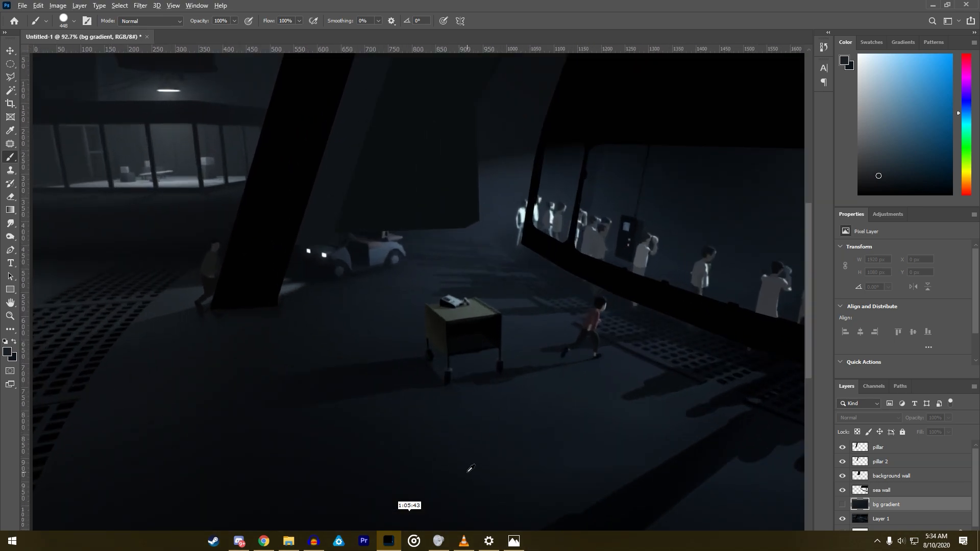
pyautogui.scroll(-1, 466, 466)
pyautogui.click(10, 92)
pyautogui.scroll(4, 71, 474)
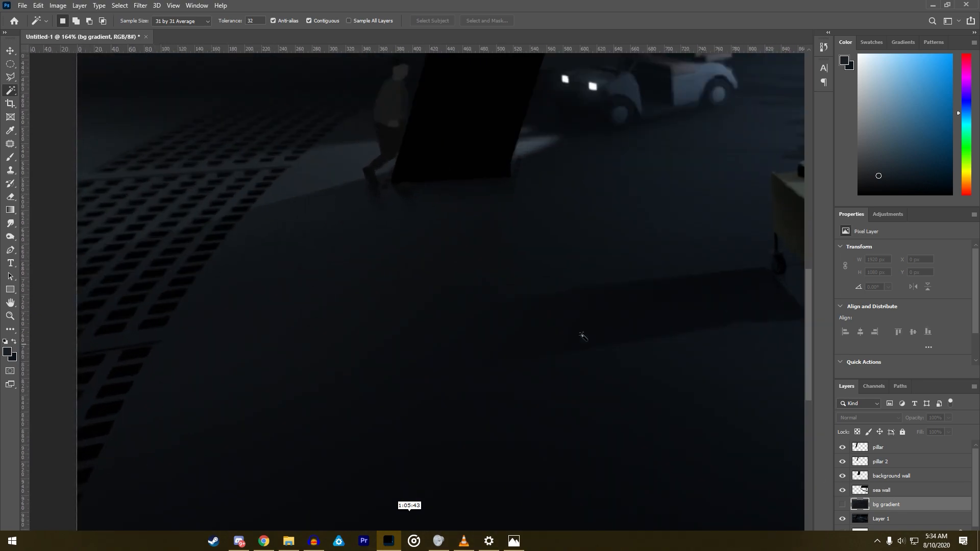
pyautogui.scroll(-7, 608, 354)
pyautogui.scroll(6, 529, 232)
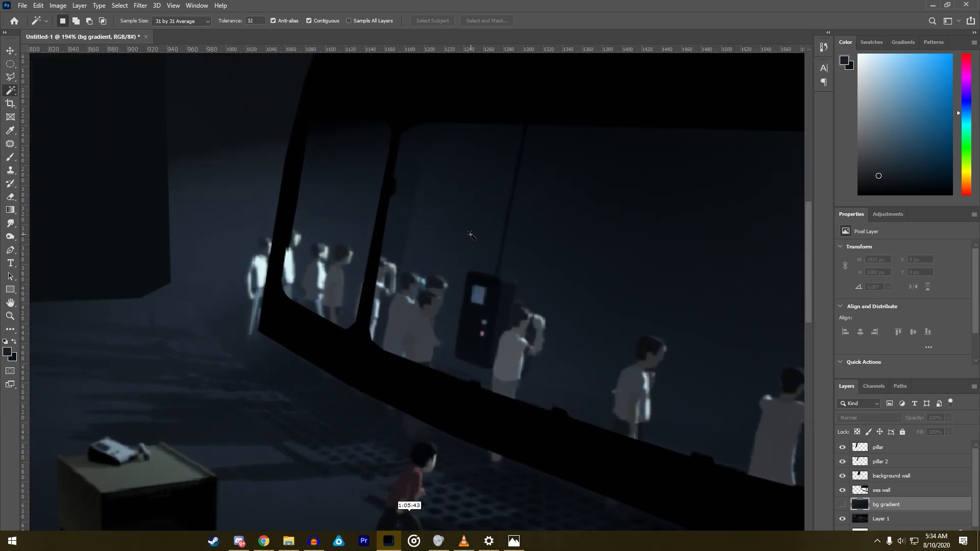
# - Outline the narrow vertical strip beside the thin window divider, inside the large middle pane, with the Polygonal Lasso
pyautogui.click(10, 78)
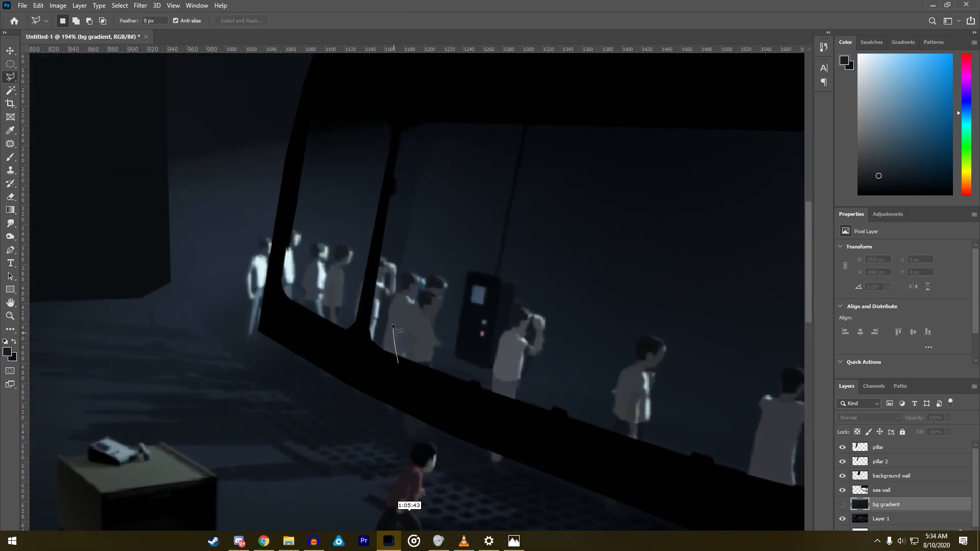
pyautogui.click(397, 281)
pyautogui.click(426, 142)
pyautogui.click(447, 108)
pyautogui.click(408, 107)
pyautogui.click(391, 164)
pyautogui.click(366, 334)
pyautogui.click(370, 355)
pyautogui.click(384, 361)
pyautogui.click(397, 363)
# - Sample the strip's dark colour with the Brush and start naming a new layer for it
pyautogui.click(11, 156)
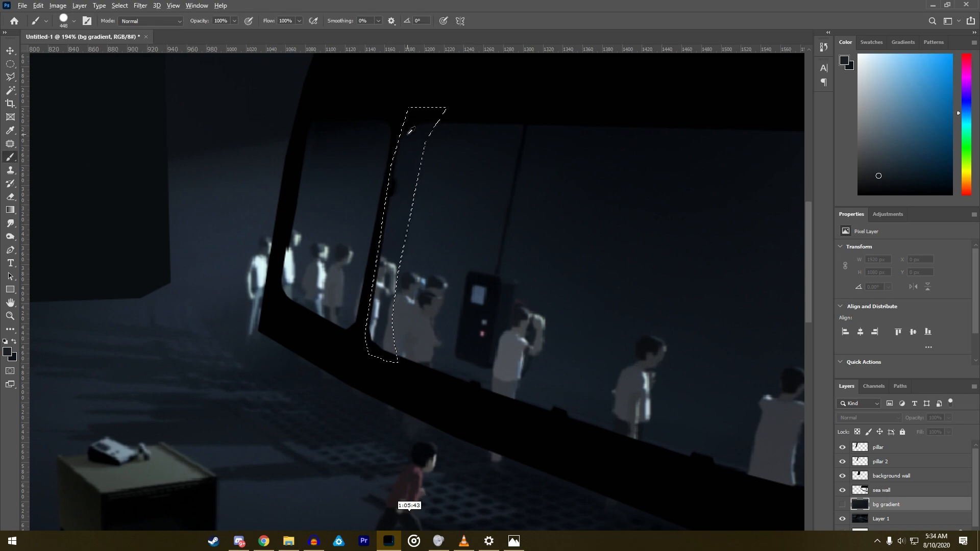
pyautogui.keyDown('alt'); pyautogui.click(410, 140); pyautogui.keyUp('alt')
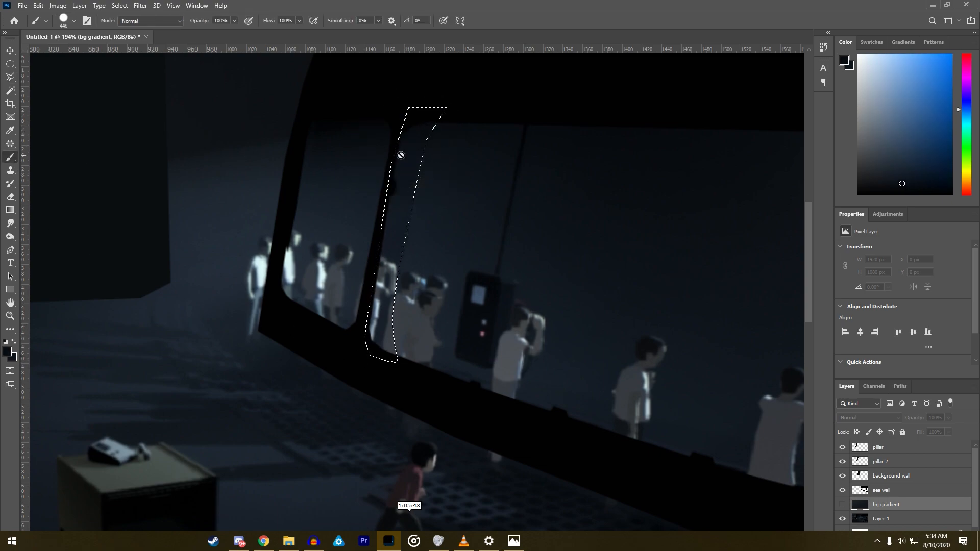
pyautogui.click(79, 6)
pyautogui.moveTo(90, 17)
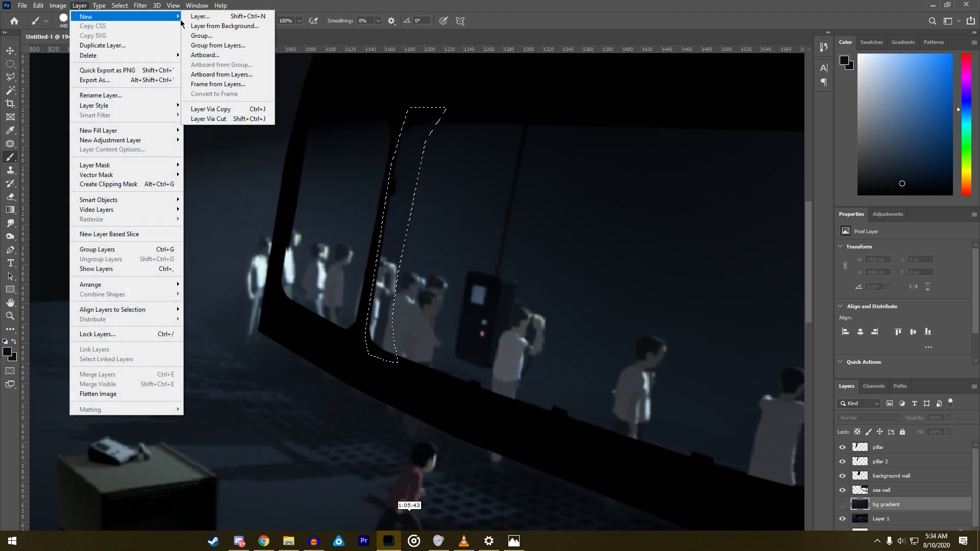
pyautogui.click(199, 20)
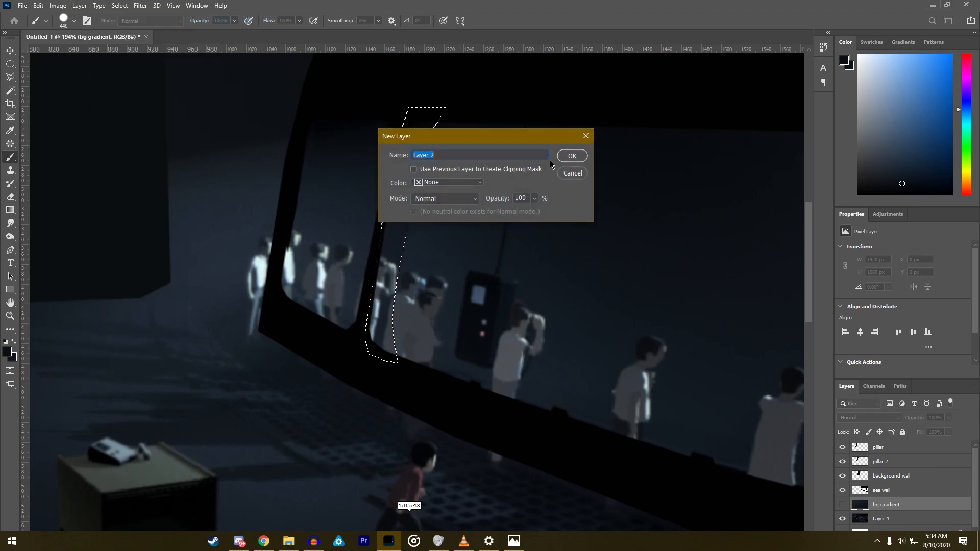
pyautogui.write('v')
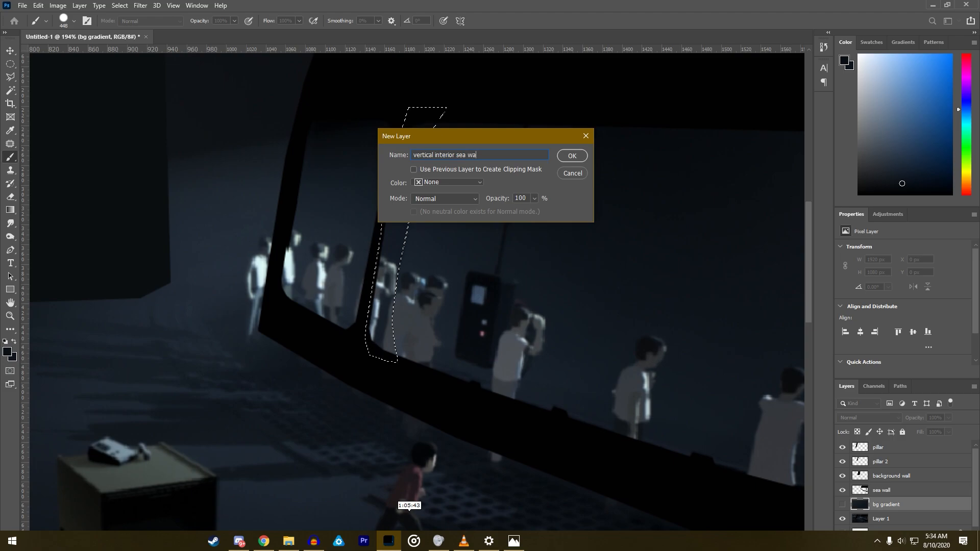
# - Create the layer "vertical interior sea wall window wall" and brush a sampled dark blue tone into the selected strip beside the thin window divider
pyautogui.press('Return')
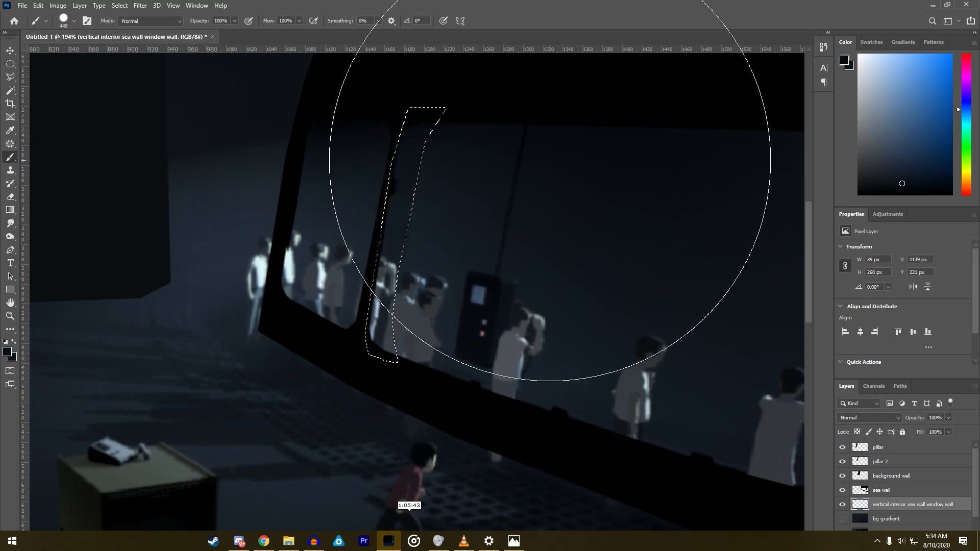
pyautogui.scroll(-2, 698, 419)
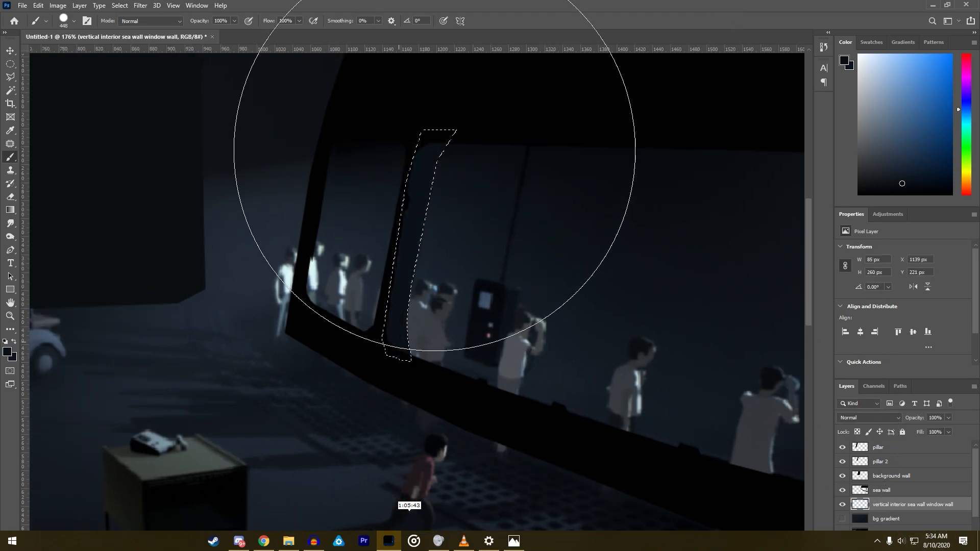
pyautogui.keyDown('alt'); pyautogui.click(415, 221); pyautogui.keyUp('alt')
pyautogui.moveTo(412, 224); pyautogui.dragTo(413, 238)
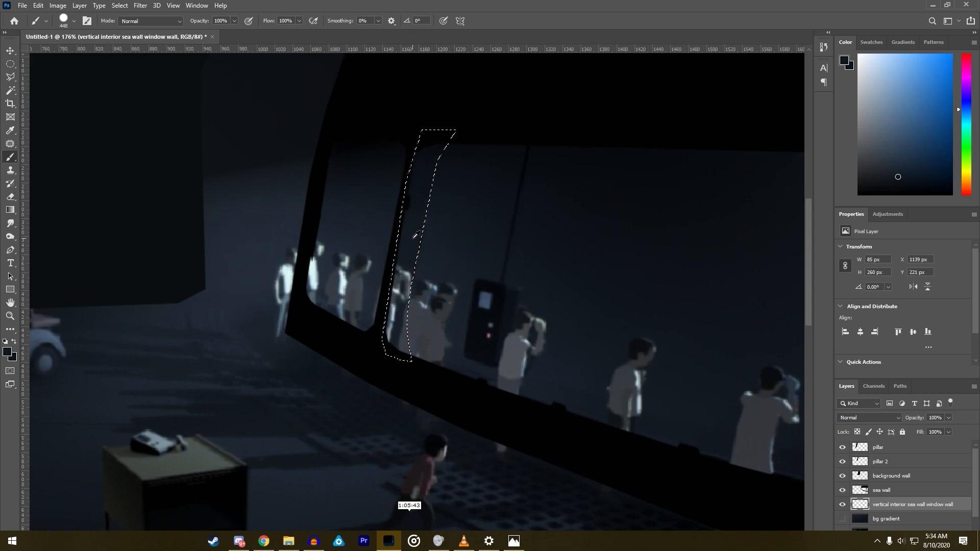
pyautogui.click(892, 174)
pyautogui.moveTo(630, 209)
pyautogui.mouseDown()
pyautogui.moveTo(356, 359)
pyautogui.moveTo(383, 177)
pyautogui.moveTo(331, 222)
pyautogui.moveTo(248, 197)
pyautogui.mouseUp()
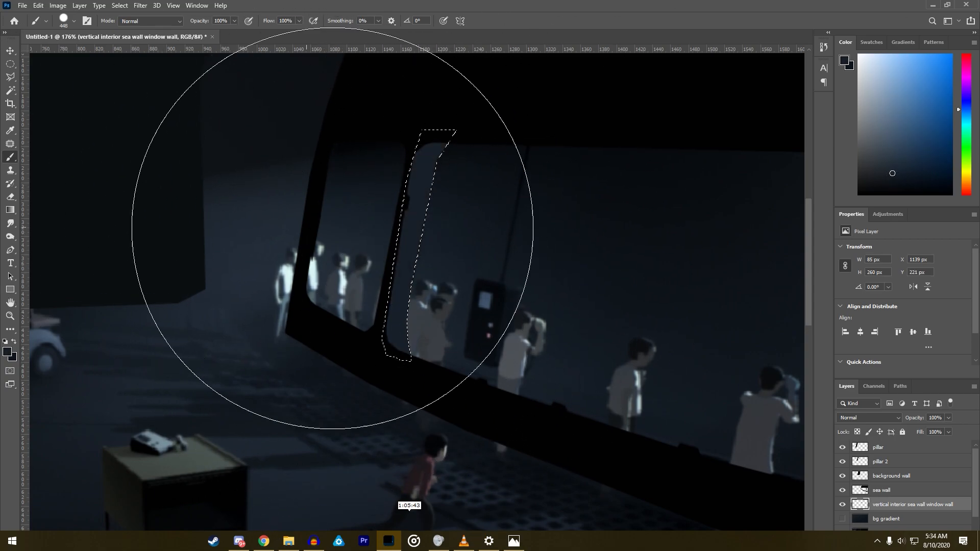
# - Show the bg gradient layer, repaint the strip beside the window divider in a near-black neutral grey and clear the selection
pyautogui.scroll(-1, 853, 509)
pyautogui.click(842, 502)
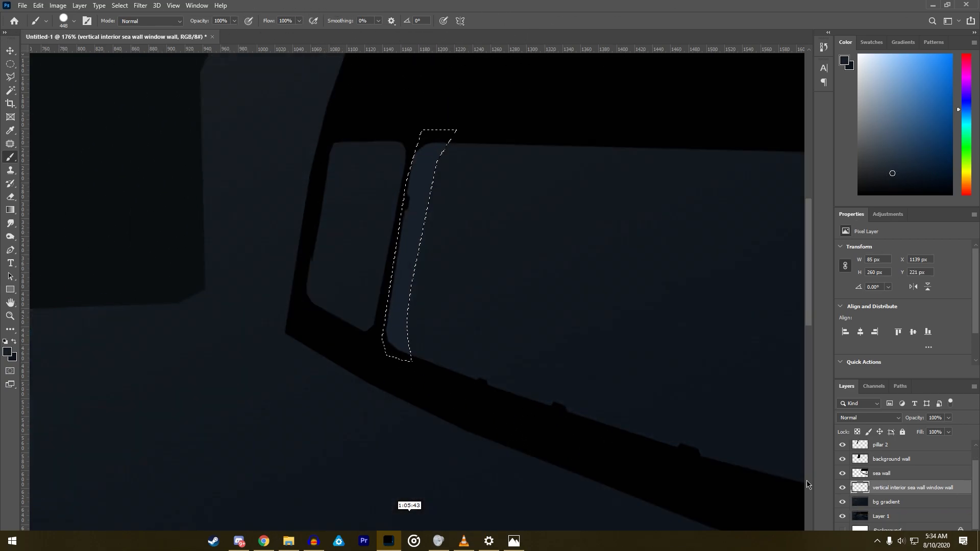
pyautogui.keyDown('alt'); pyautogui.click(378, 362); pyautogui.keyUp('alt')
pyautogui.click(860, 184)
pyautogui.moveTo(866, 178); pyautogui.dragTo(866, 176)
pyautogui.moveTo(445, 367); pyautogui.dragTo(473, 158)
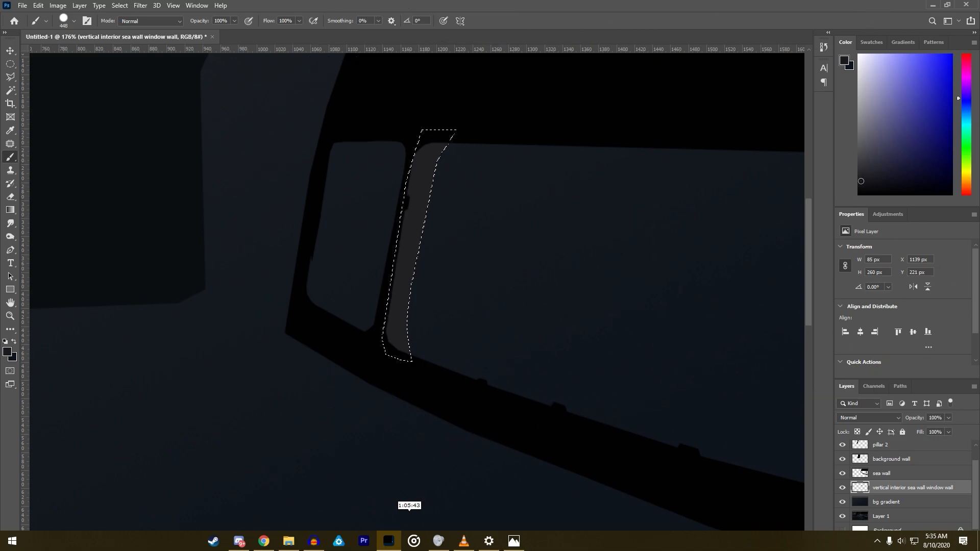
pyautogui.click(856, 185)
pyautogui.click(383, 285)
pyautogui.click(10, 77)
pyautogui.hotkey('ctrl', 'd')
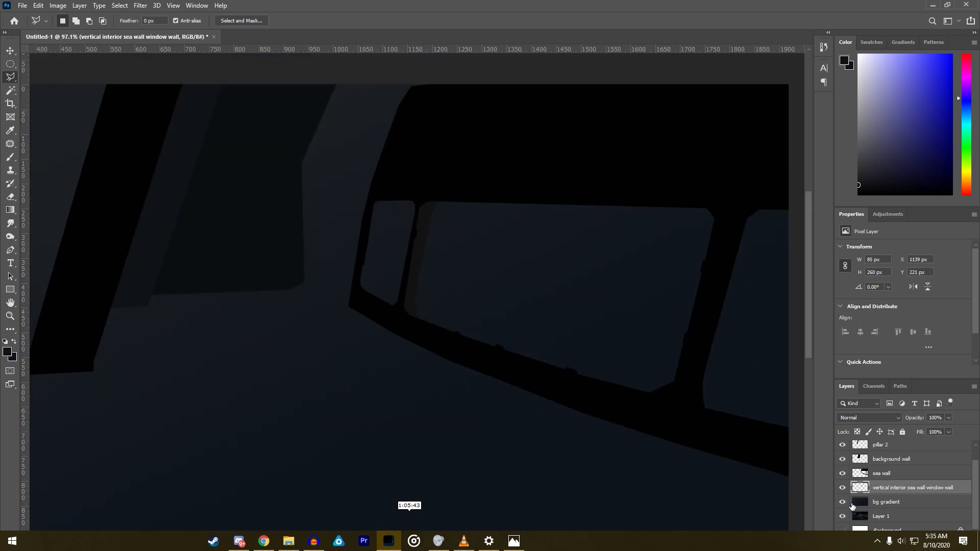
# - Hide the bg gradient layer and examine the original scene's floor and the perforated grate along the canvas's left edge
pyautogui.click(843, 502)
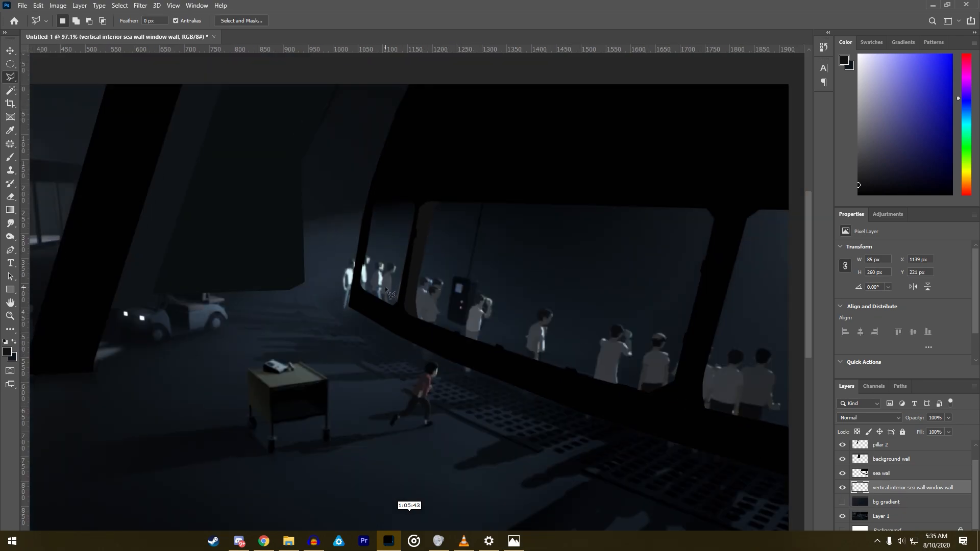
pyautogui.scroll(-3, 456, 309)
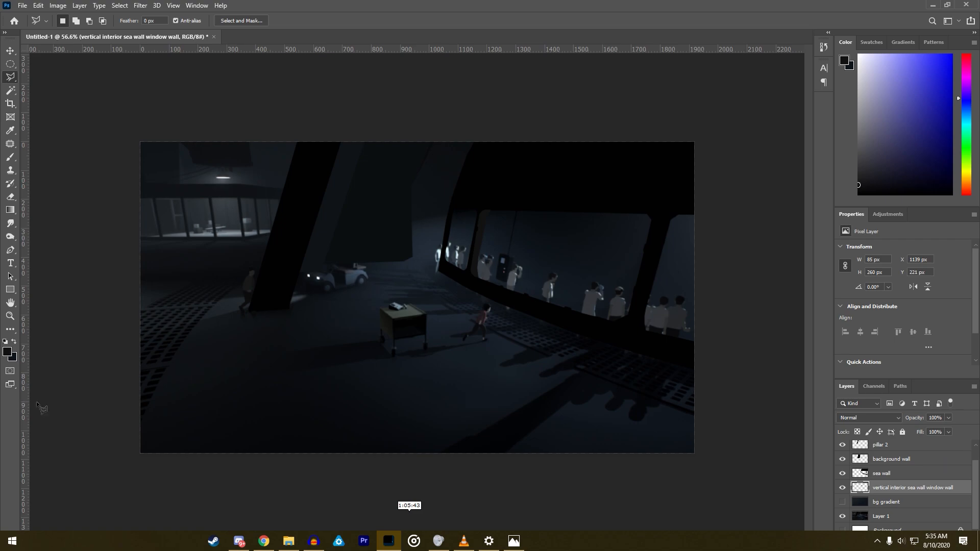
pyautogui.scroll(4, 153, 419)
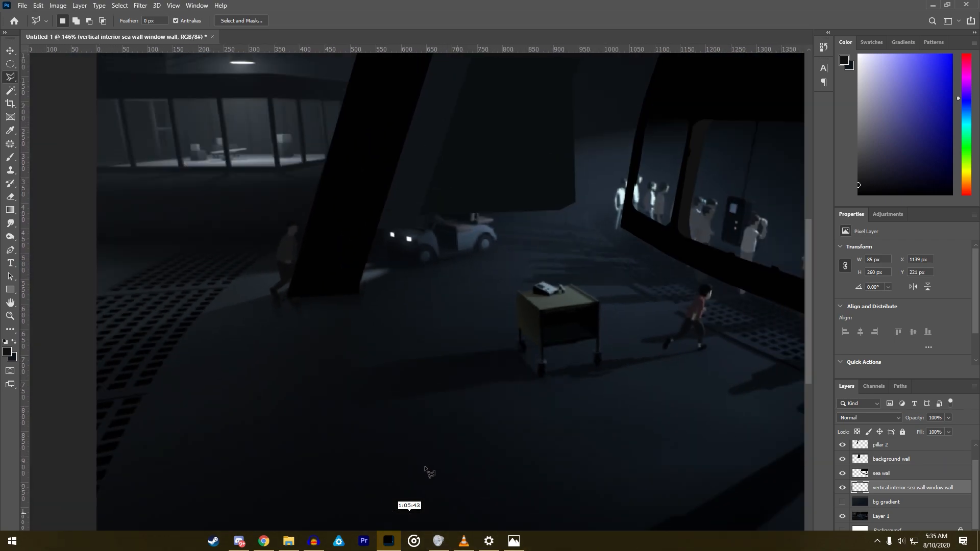
pyautogui.scroll(-4, 429, 472)
pyautogui.scroll(4, 45, 417)
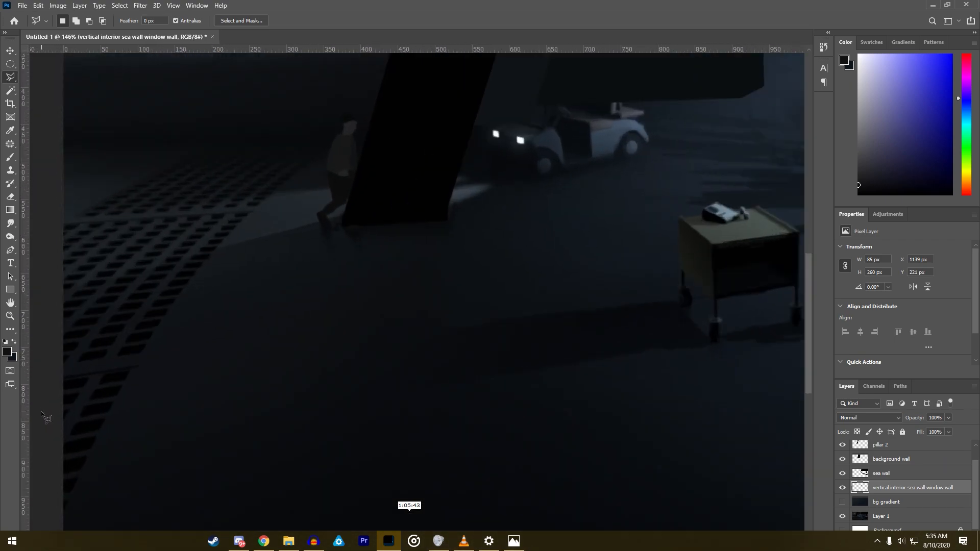
pyautogui.scroll(1, 45, 417)
# - Make Layer 1 active for the Magic Wand and change the wand's sample size to Point Sample
pyautogui.click(10, 91)
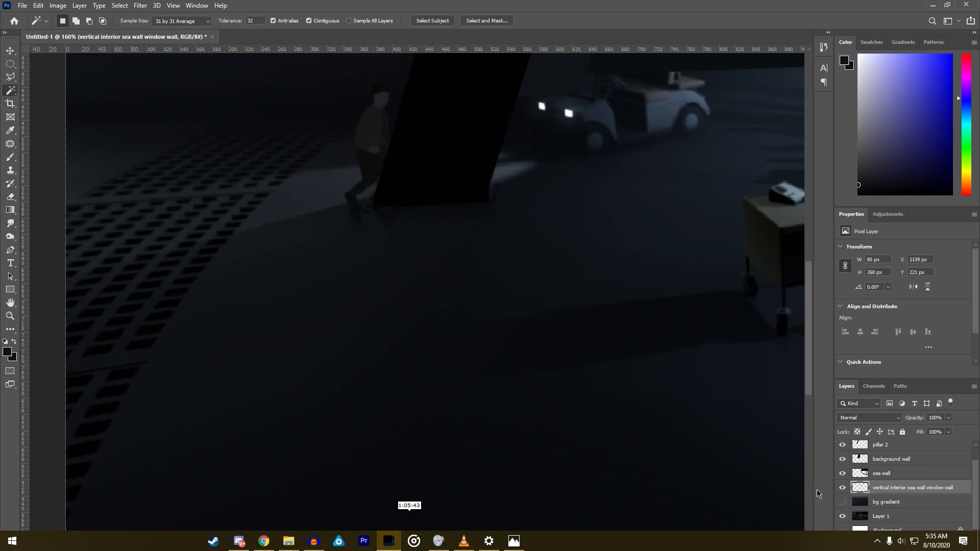
pyautogui.click(881, 504)
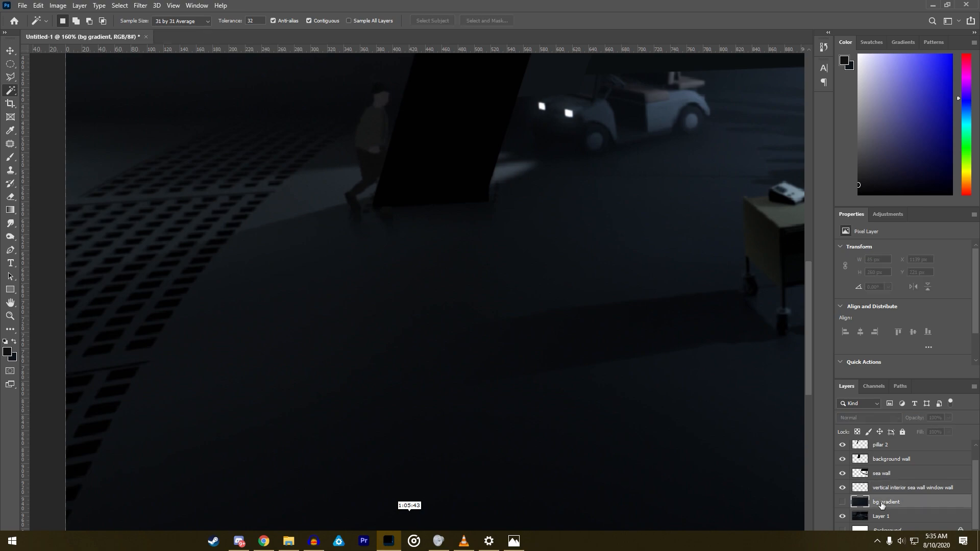
pyautogui.click(843, 503)
pyautogui.click(844, 504)
pyautogui.click(877, 517)
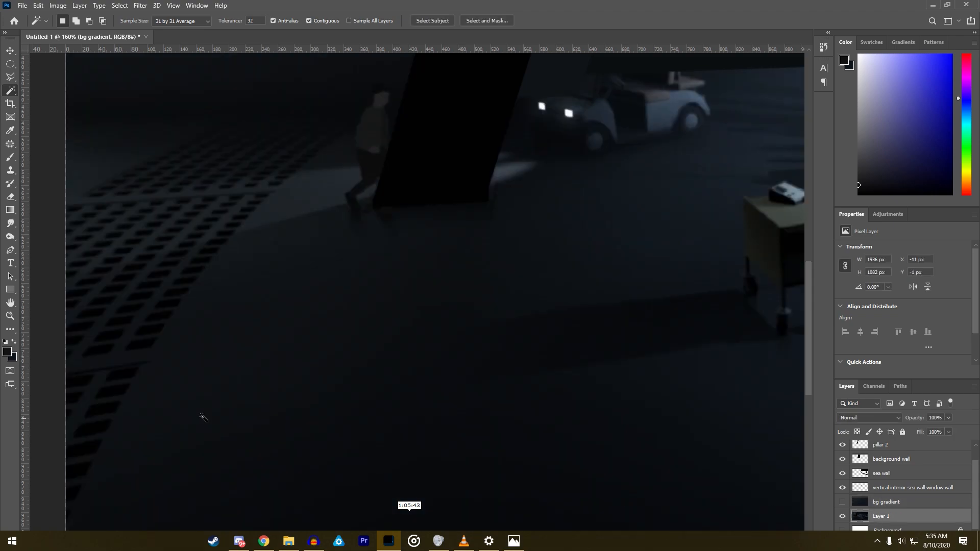
pyautogui.click(78, 494)
pyautogui.rightClick(83, 483)
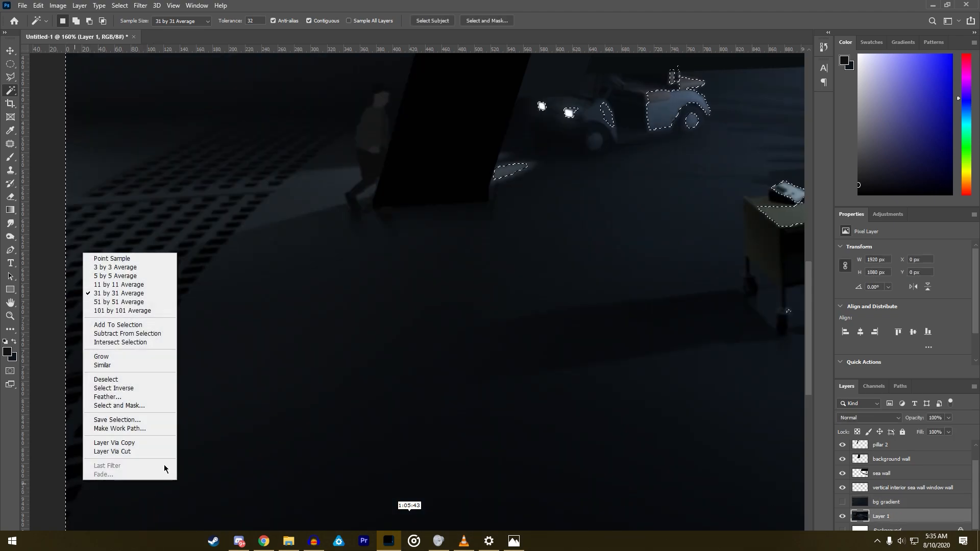
pyautogui.click(119, 266)
pyautogui.rightClick(137, 316)
pyautogui.click(154, 323)
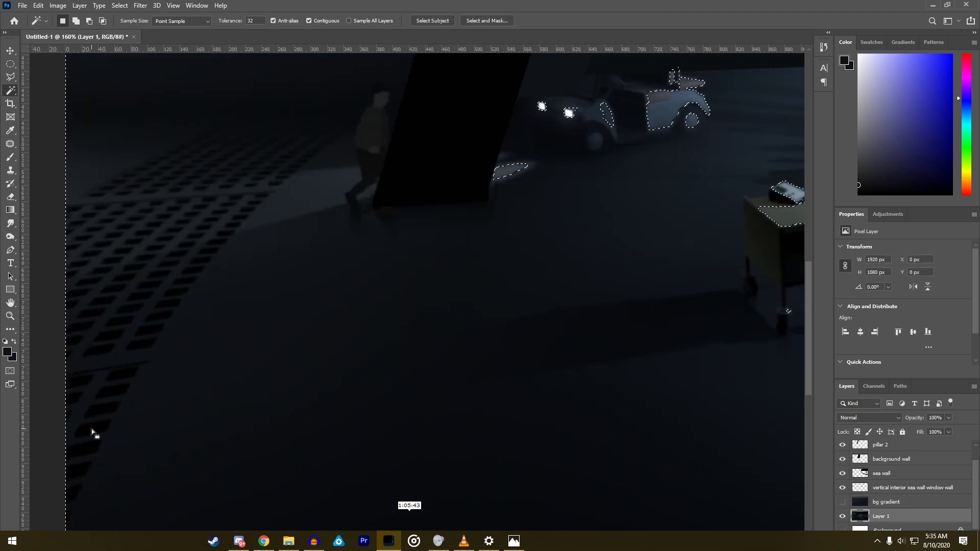
# - Try to isolate the floor grate's dark holes on Layer 1 with the point-sampling Magic Wand, clearing each selection
pyautogui.click(92, 449)
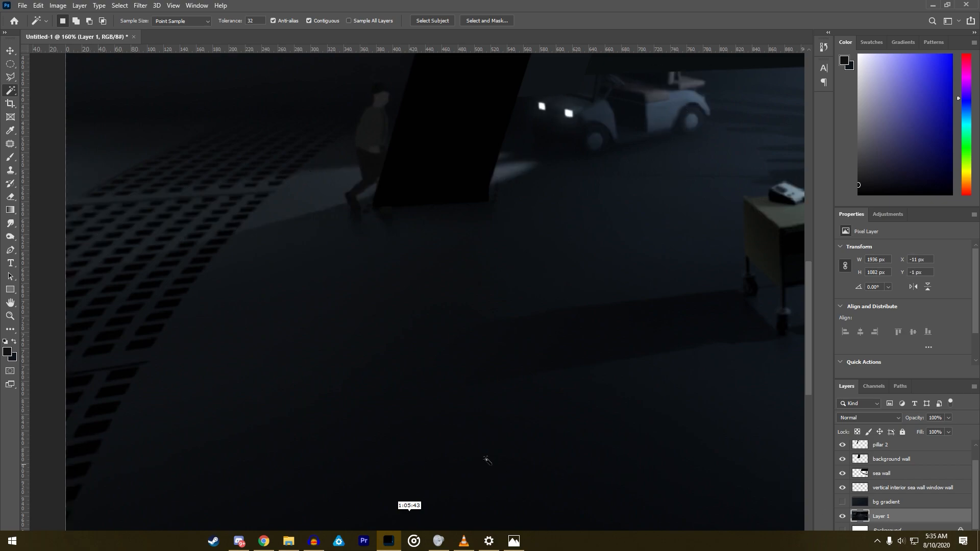
pyautogui.click(98, 433)
pyautogui.hotkey('ctrl', 'd')
pyautogui.scroll(-3, 597, 431)
pyautogui.click(314, 381)
pyautogui.hotkey('ctrl', 'd')
pyautogui.rightClick(313, 381)
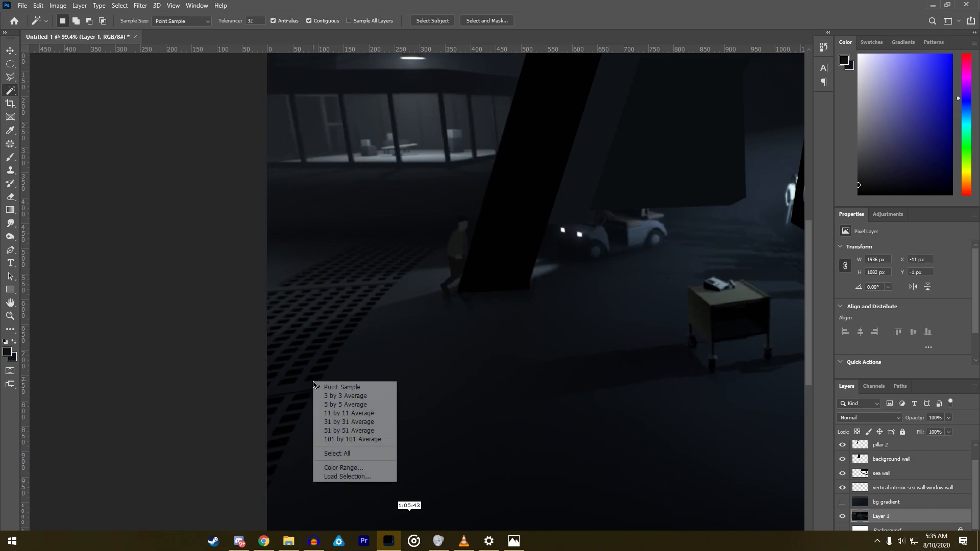
pyautogui.click(342, 387)
# - Try to select a hole just above the grate's dividing line with the Magic Wand, inspect the selection outline and deselect
pyautogui.scroll(5, 341, 383)
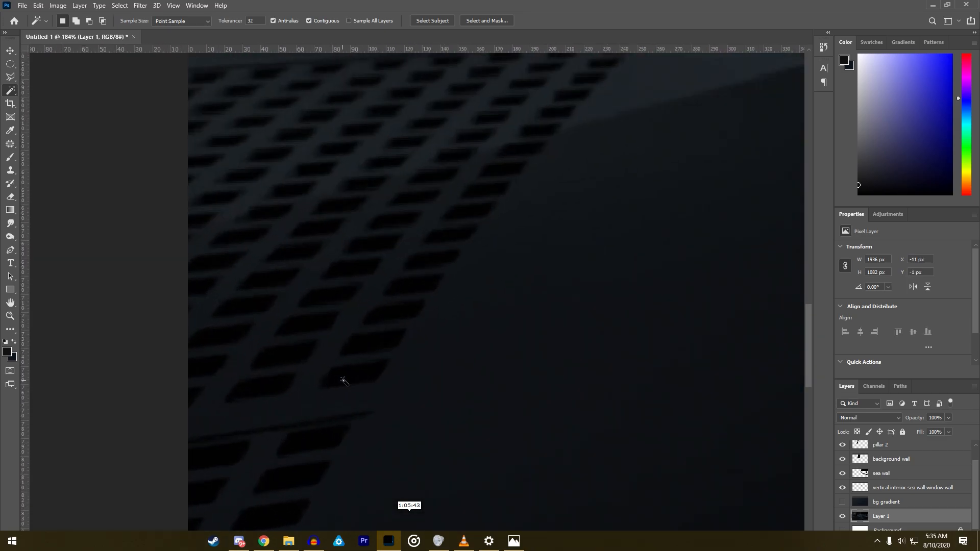
pyautogui.scroll(3, 340, 380)
pyautogui.click(358, 380)
pyautogui.scroll(-5, 358, 379)
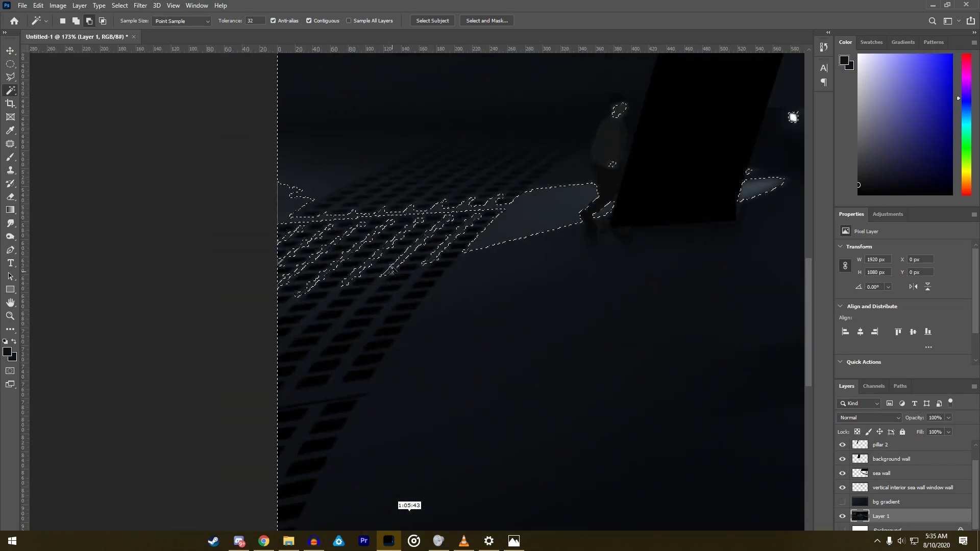
pyautogui.scroll(4, 392, 278)
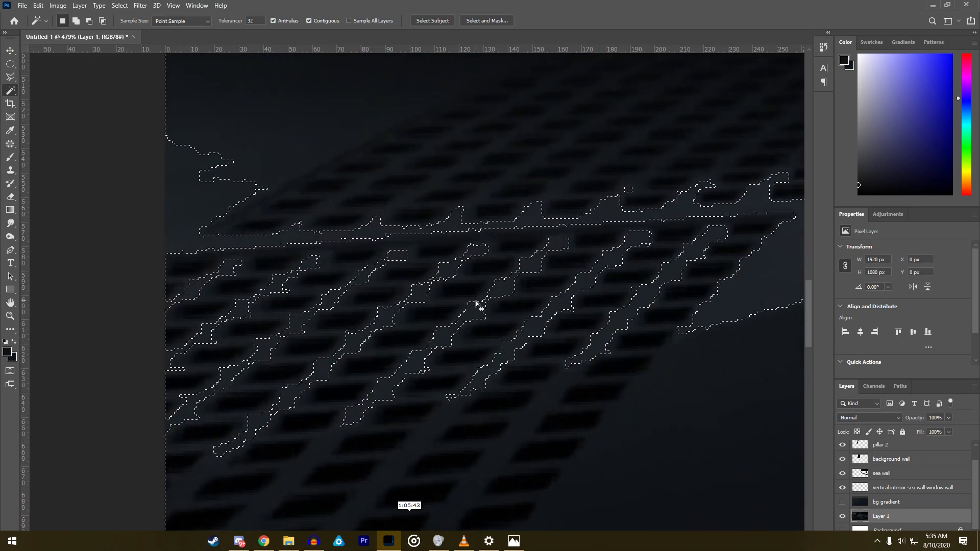
pyautogui.scroll(-4, 478, 305)
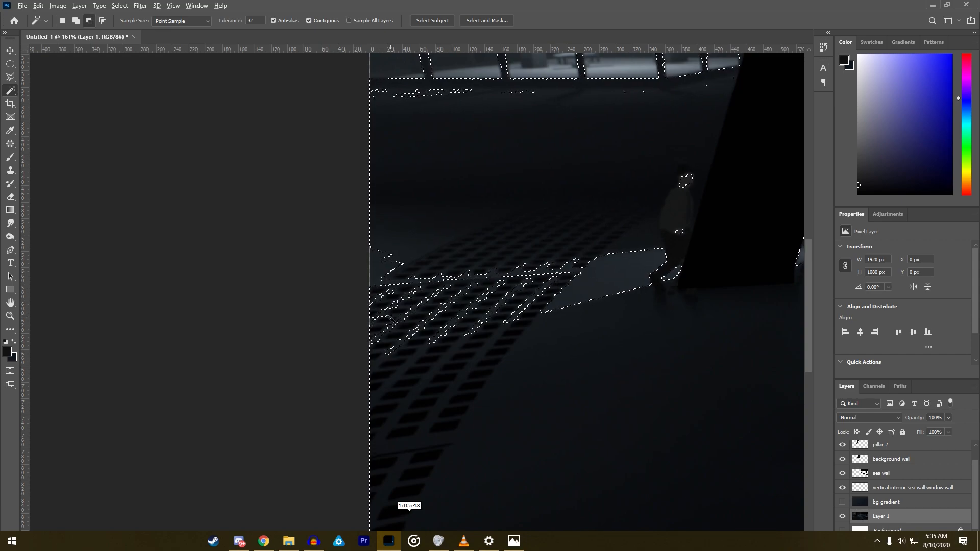
pyautogui.scroll(3, 390, 320)
pyautogui.rightClick(435, 308)
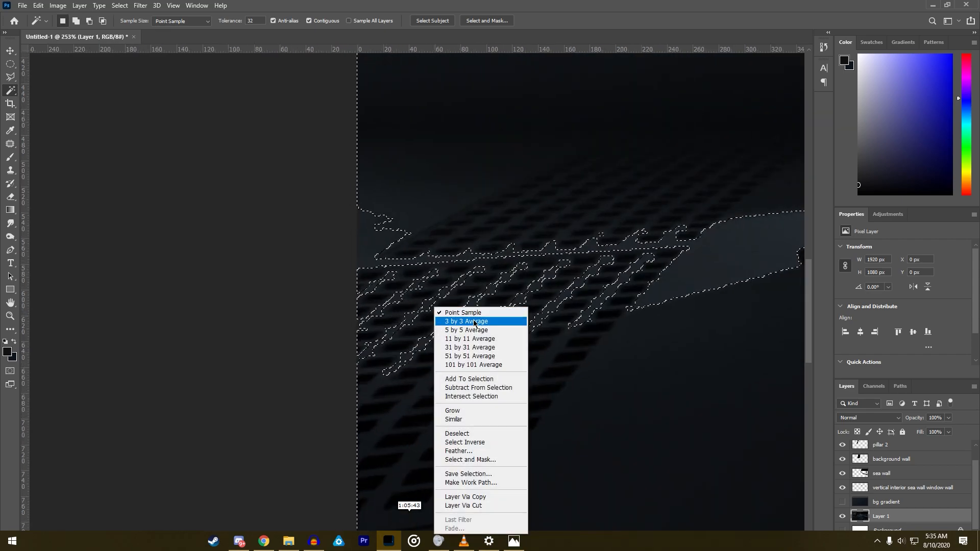
pyautogui.click(457, 434)
pyautogui.scroll(-3, 475, 411)
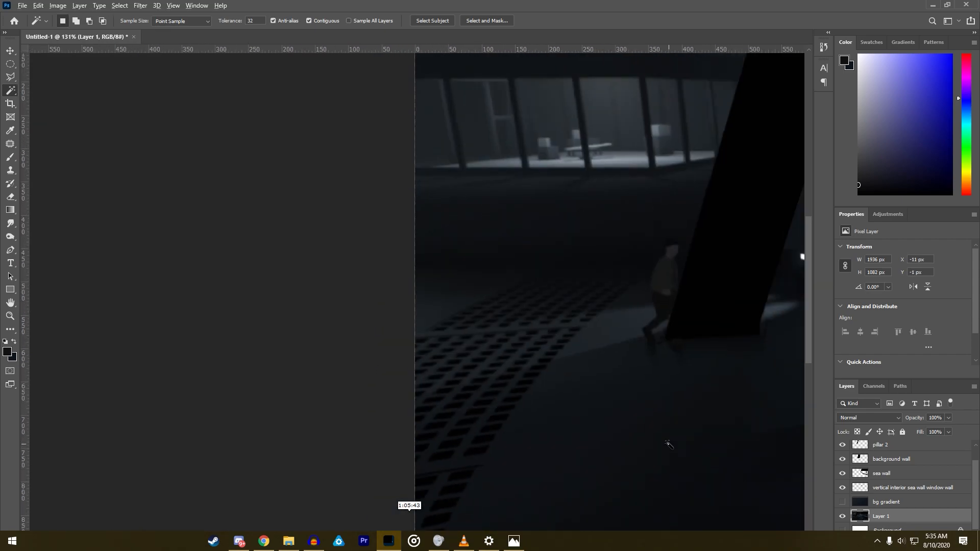
# - Duplicate Layer 1 under the name Layer 1 copy
pyautogui.scroll(-2, 671, 445)
pyautogui.rightClick(896, 521)
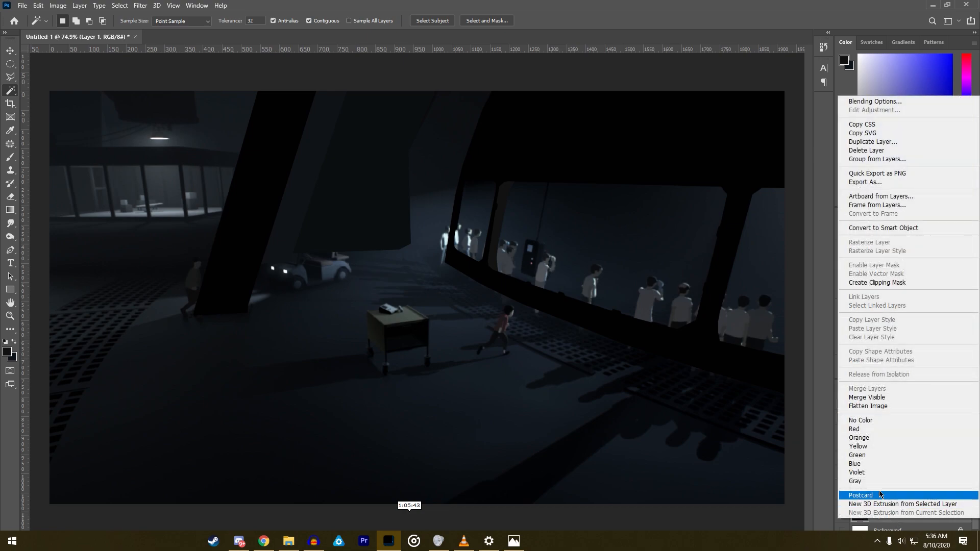
pyautogui.click(880, 147)
pyautogui.click(574, 150)
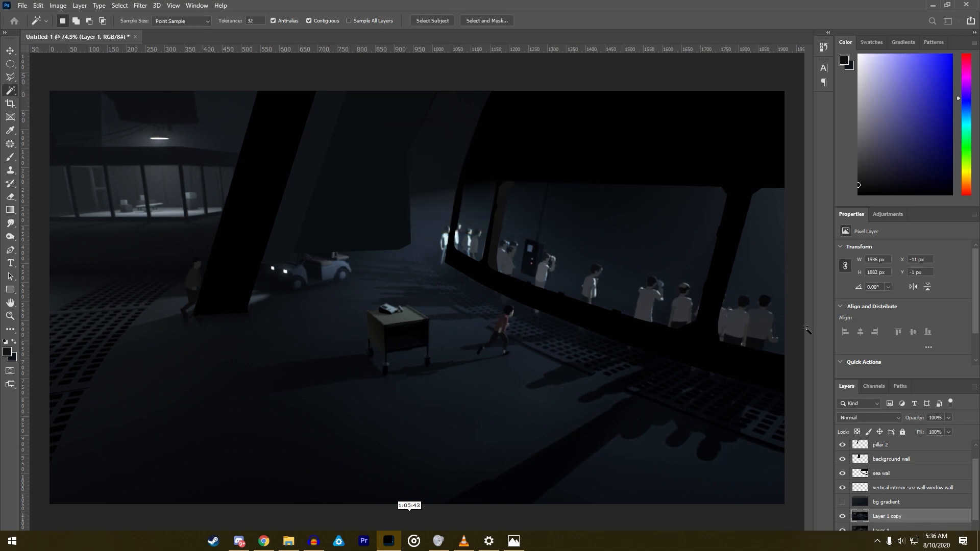
# - Add a Brightness/Contrast adjustment above the Layer 1 copy with brightness 150 and contrast -50
pyautogui.click(888, 214)
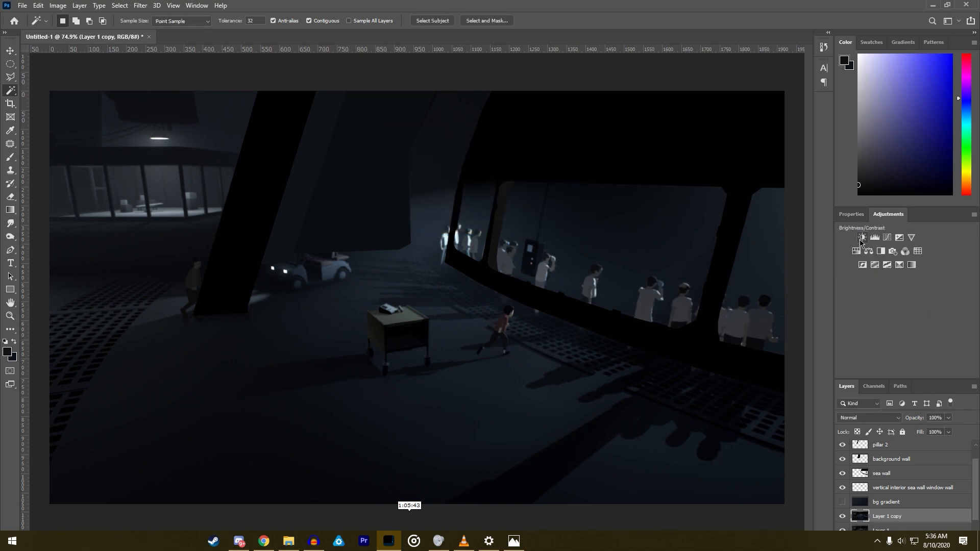
pyautogui.click(845, 229)
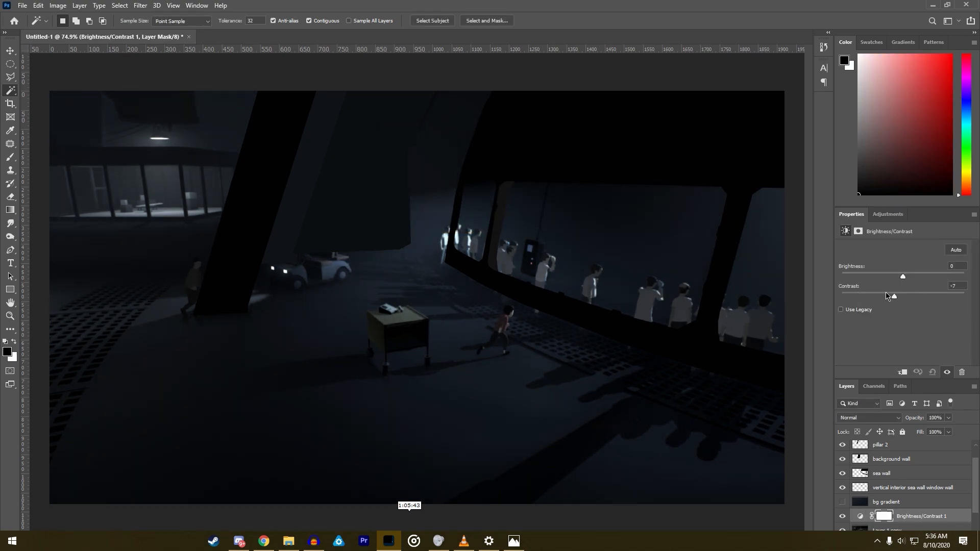
pyautogui.moveTo(902, 296); pyautogui.dragTo(847, 295)
pyautogui.moveTo(902, 276); pyautogui.dragTo(964, 276)
# - Inspect the brightened floor grate and merge the Brightness/Contrast adjustment with the Layer 1 copy
pyautogui.scroll(5, 56, 445)
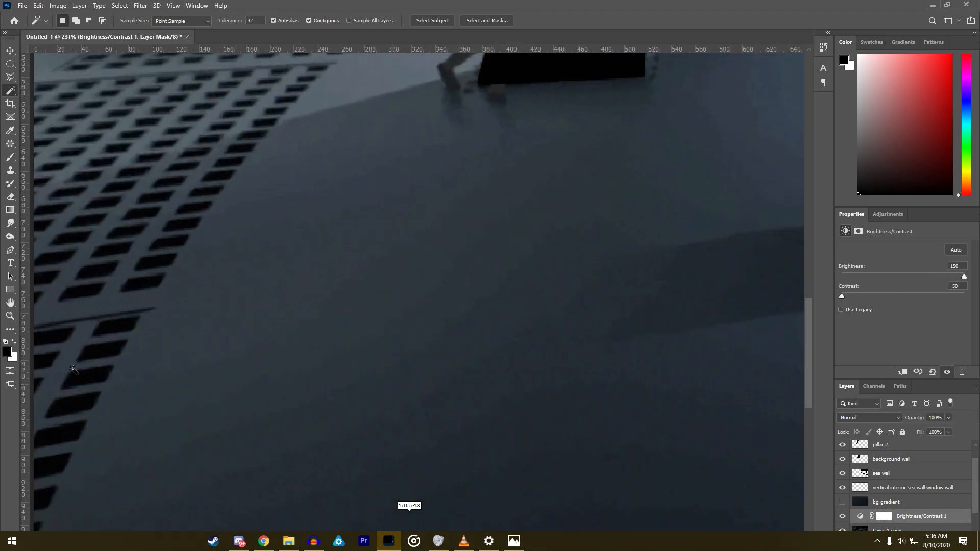
pyautogui.scroll(-4, 203, 380)
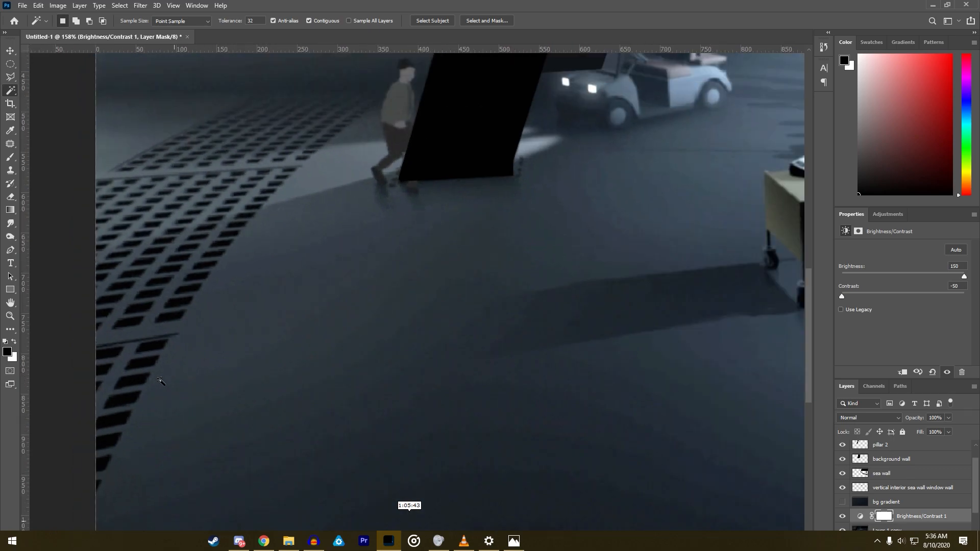
pyautogui.scroll(-2, 903, 505)
pyautogui.click(898, 501)
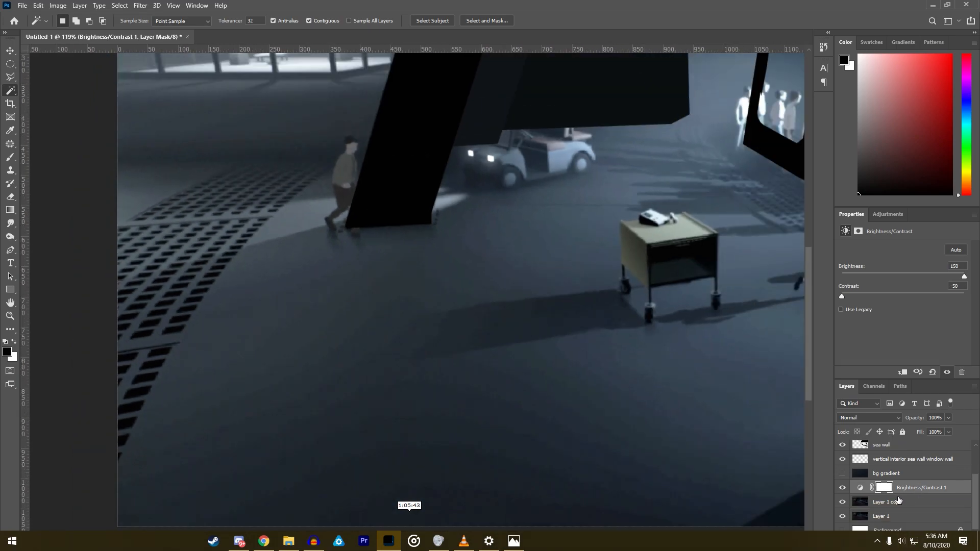
pyautogui.rightClick(899, 499)
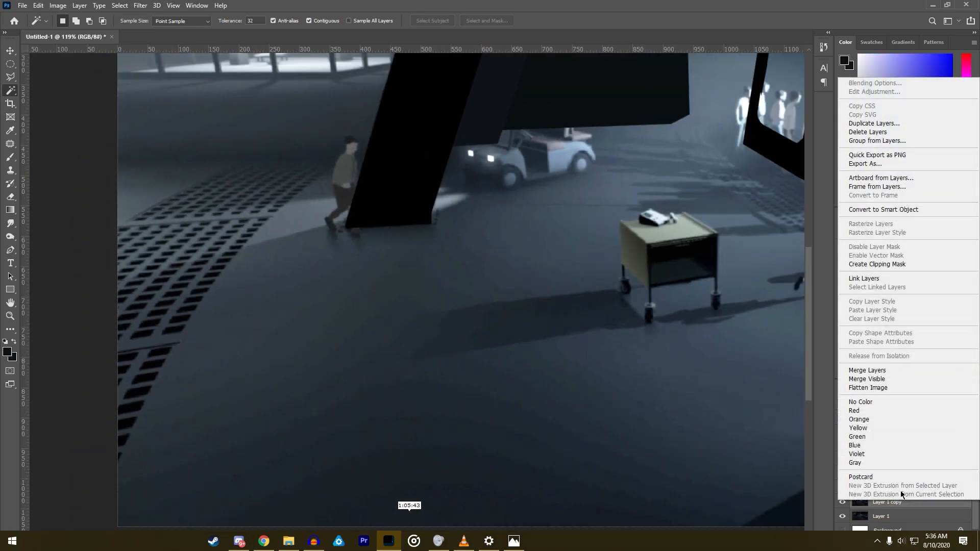
pyautogui.click(868, 370)
# - Compare the merged brightened layer with Layer 1 at the lower floor grate, leaving the brightened layer visible and active
pyautogui.scroll(5, 160, 425)
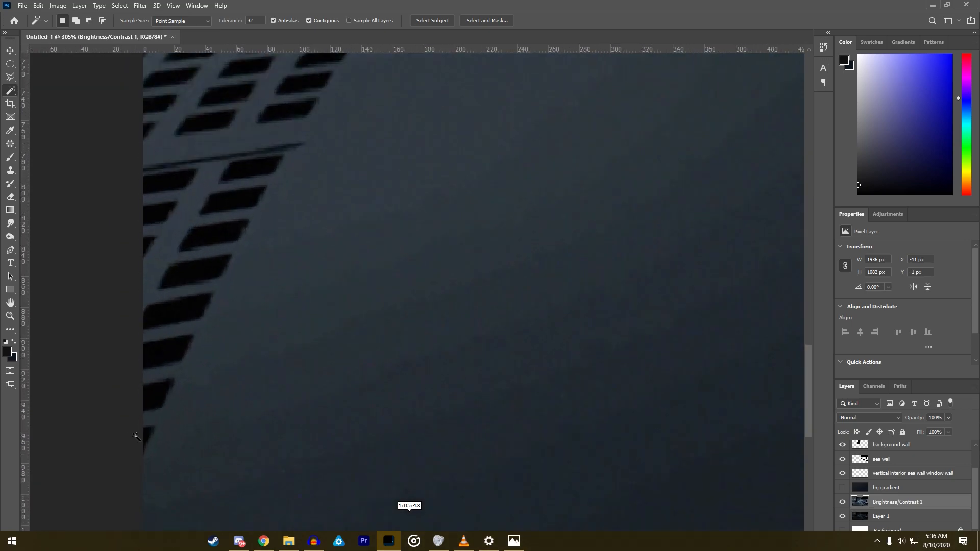
pyautogui.click(842, 501)
pyautogui.click(888, 517)
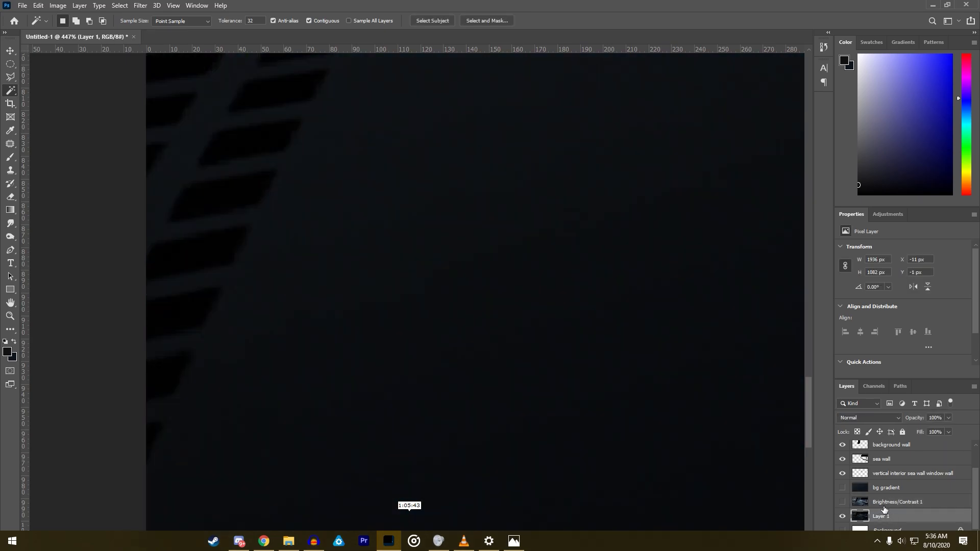
pyautogui.click(884, 503)
pyautogui.click(841, 502)
# - Select all the dark holes of the floor grate below its dividing line with the Magic Wand, adding each to the selection
pyautogui.scroll(-3, 275, 406)
pyautogui.click(191, 418)
pyautogui.keyDown('shift'); pyautogui.click(200, 384); pyautogui.keyUp('shift')
pyautogui.keyDown('shift'); pyautogui.click(205, 350); pyautogui.keyUp('shift')
pyautogui.keyDown('shift'); pyautogui.click(220, 317); pyautogui.keyUp('shift')
pyautogui.keyDown('shift'); pyautogui.click(235, 283); pyautogui.keyUp('shift')
pyautogui.keyDown('shift'); pyautogui.click(257, 252); pyautogui.keyUp('shift')
pyautogui.keyDown('shift'); pyautogui.click(267, 225); pyautogui.keyUp('shift')
pyautogui.keyDown('shift'); pyautogui.click(287, 199); pyautogui.keyUp('shift')
pyautogui.keyDown('shift'); pyautogui.click(209, 208); pyautogui.keyUp('shift')
pyautogui.keyDown('shift'); pyautogui.click(203, 233); pyautogui.keyUp('shift')
pyautogui.keyDown('shift'); pyautogui.click(195, 260); pyautogui.keyUp('shift')
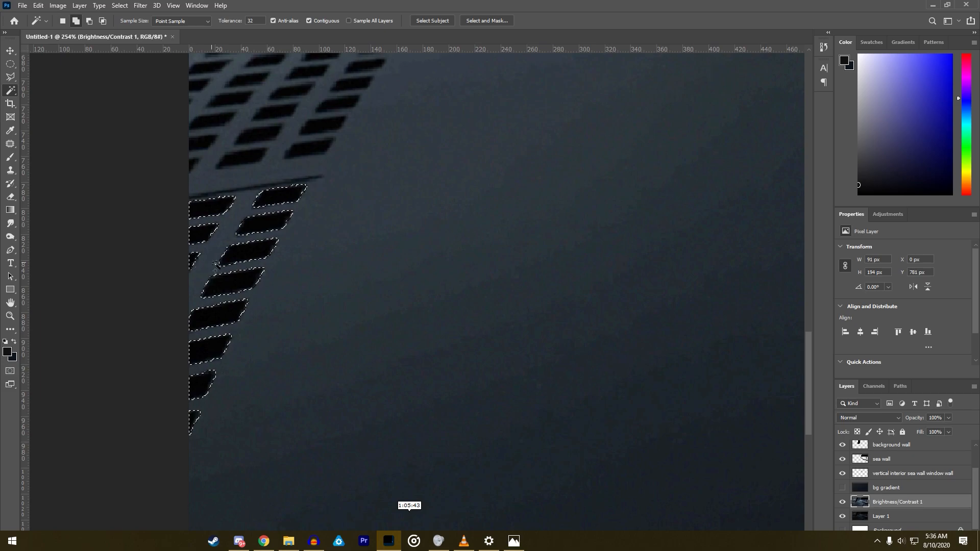
# - Add the dark holes in the lowest rows of the middle floor grate section to the Magic Wand selection
pyautogui.scroll(-5, 207, 264)
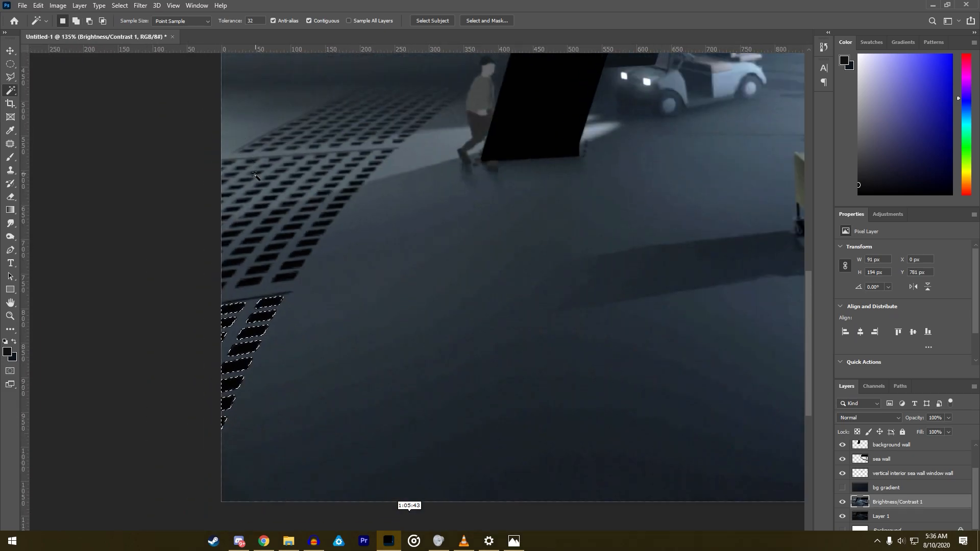
pyautogui.scroll(5, 250, 171)
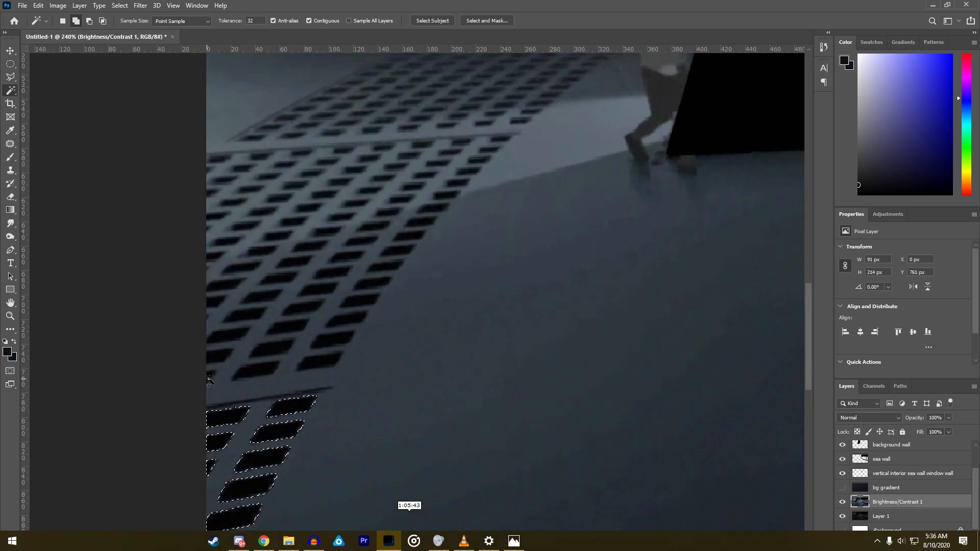
pyautogui.keyDown('shift'); pyautogui.click(336, 351); pyautogui.keyUp('shift')
pyautogui.keyDown('shift'); pyautogui.click(320, 360); pyautogui.keyUp('shift')
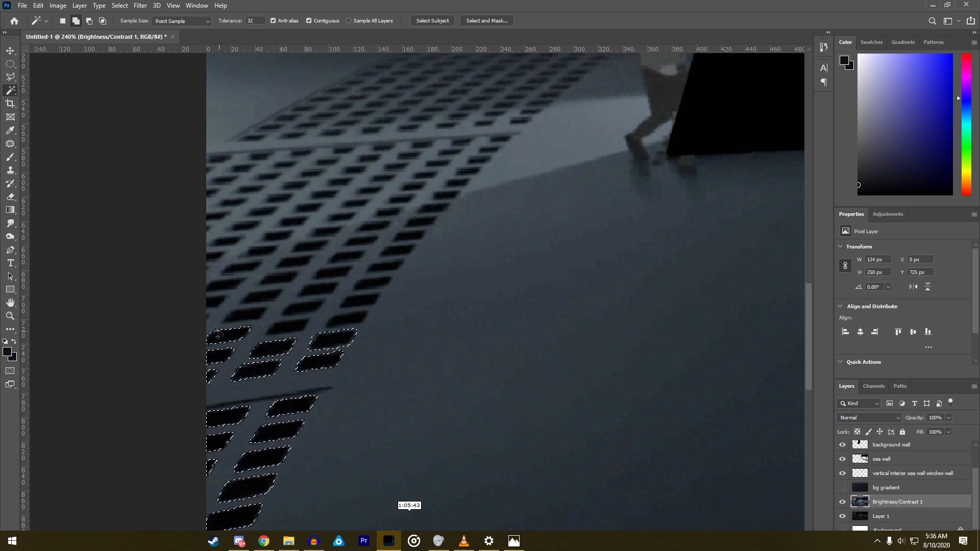
pyautogui.keyDown('shift'); pyautogui.click(207, 316); pyautogui.keyUp('shift')
pyautogui.keyDown('shift'); pyautogui.click(304, 309); pyautogui.keyUp('shift')
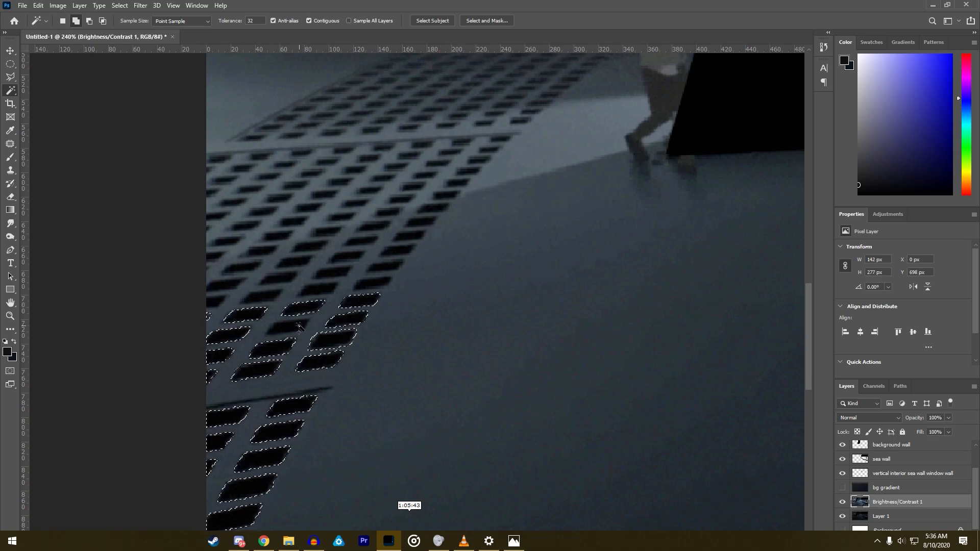
pyautogui.keyDown('shift'); pyautogui.click(218, 302); pyautogui.keyUp('shift')
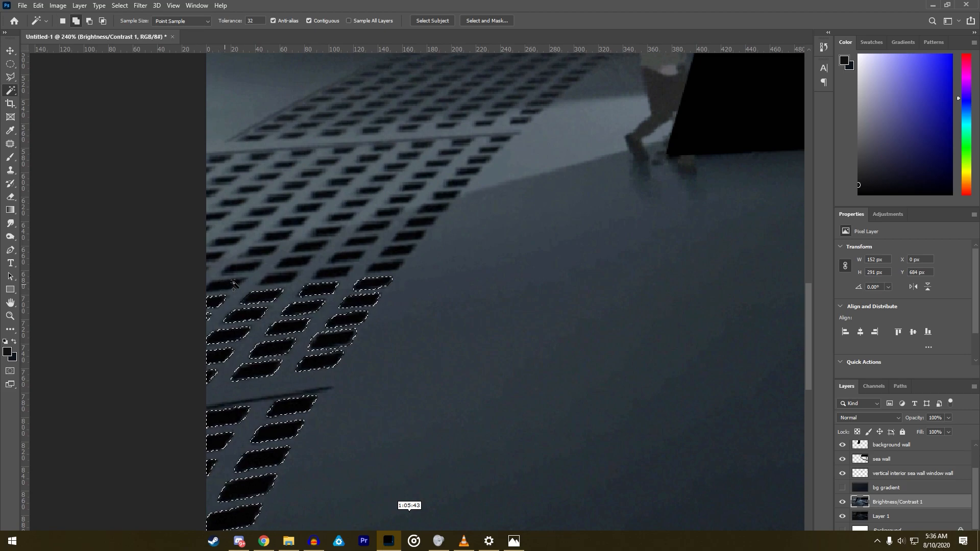
pyautogui.keyDown('shift'); pyautogui.click(330, 274); pyautogui.keyUp('shift')
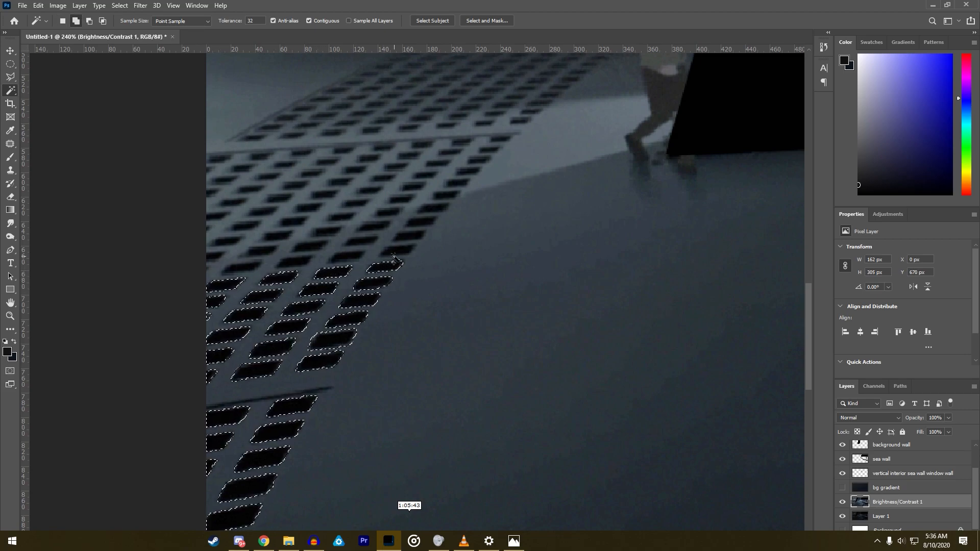
pyautogui.hotkey('ctrl', 'd')
pyautogui.click(270, 277)
pyautogui.hotkey('ctrl', 'd')
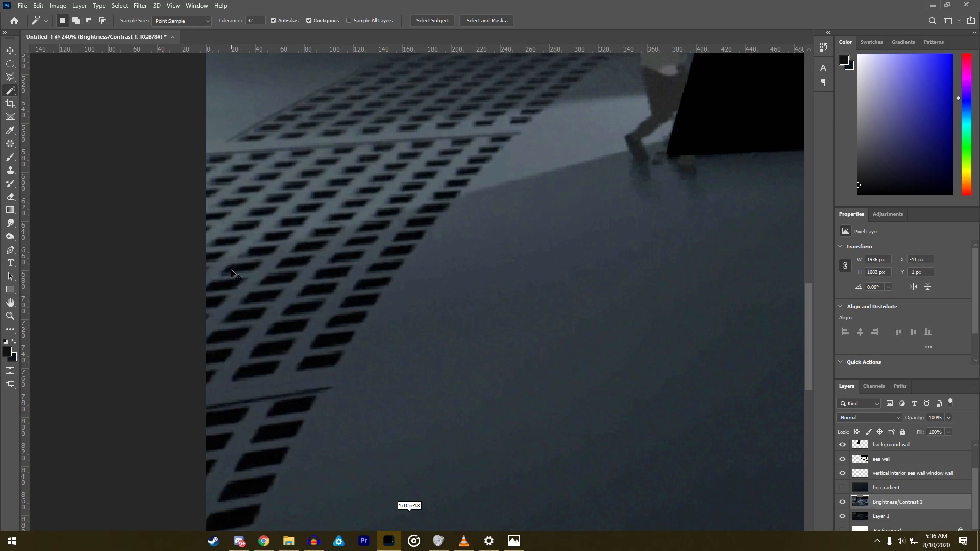
# - Extend the grate selection by the next row of holes up in the middle section, including those along its slanted outer edge
pyautogui.click(219, 278)
pyautogui.keyDown('shift'); pyautogui.click(214, 257); pyautogui.keyUp('shift')
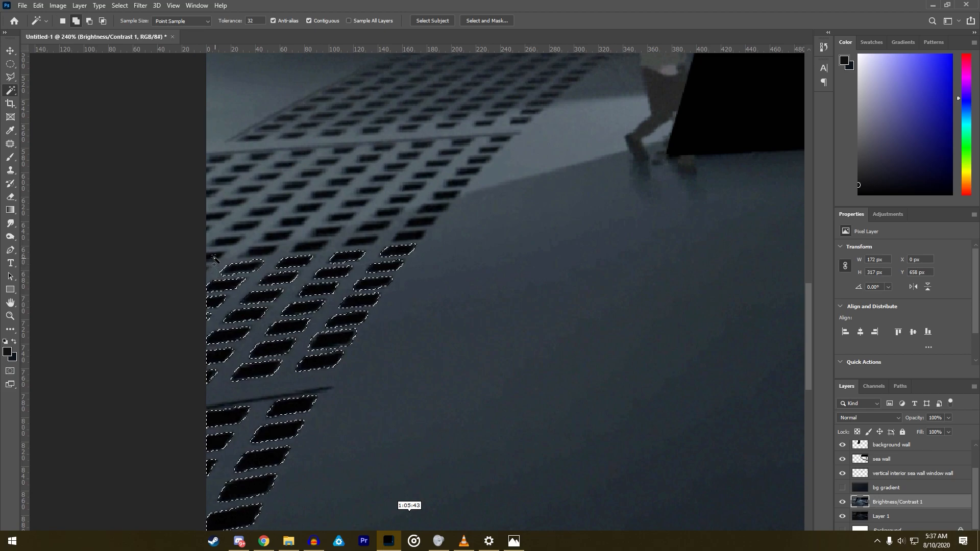
pyautogui.keyDown('shift'); pyautogui.click(262, 252); pyautogui.keyUp('shift')
pyautogui.keyDown('shift'); pyautogui.click(311, 246); pyautogui.keyUp('shift')
pyautogui.keyDown('shift'); pyautogui.click(361, 241); pyautogui.keyUp('shift')
pyautogui.keyDown('shift'); pyautogui.click(414, 238); pyautogui.keyUp('shift')
pyautogui.keyDown('shift'); pyautogui.click(421, 223); pyautogui.keyUp('shift')
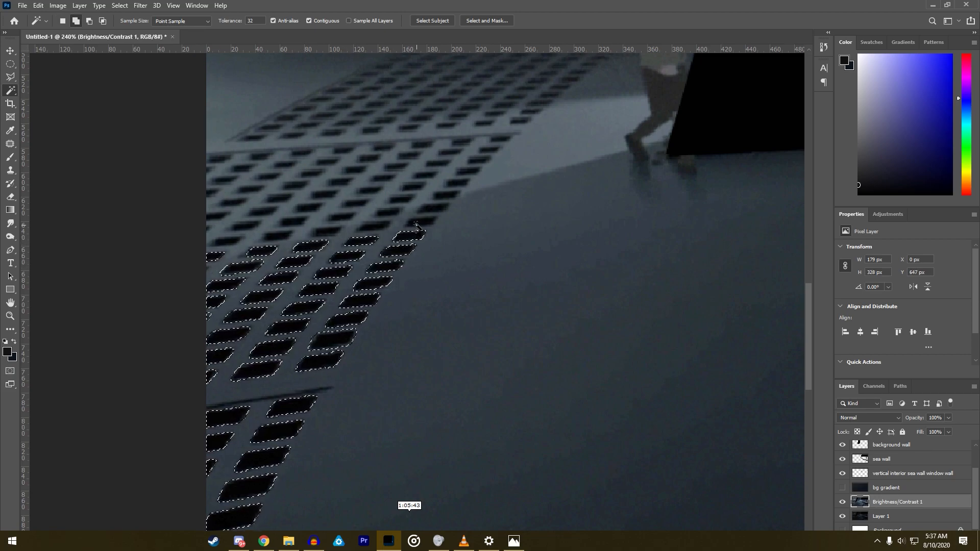
# - Add the next two partial rows of holes halfway up the middle grate section to the selection
pyautogui.scroll(4, 474, 194)
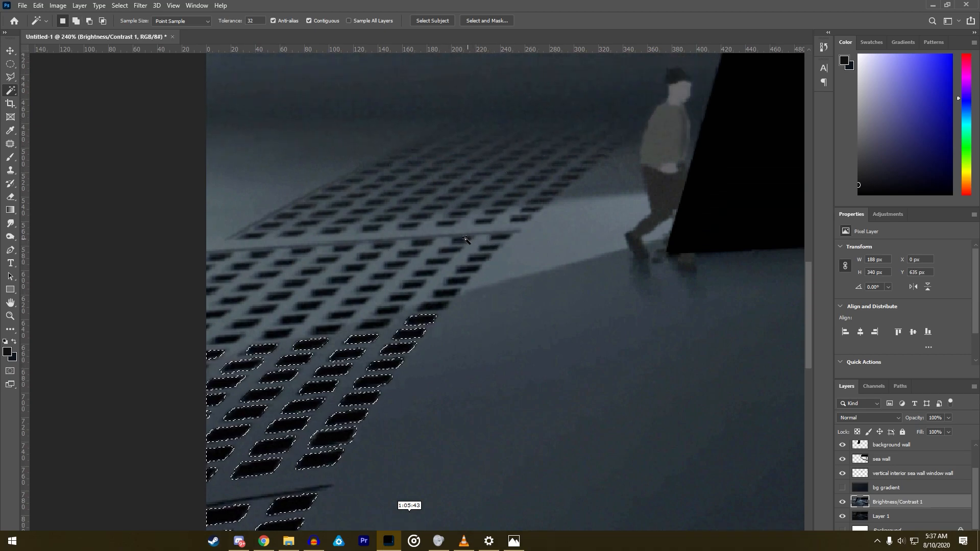
pyautogui.scroll(3, 344, 308)
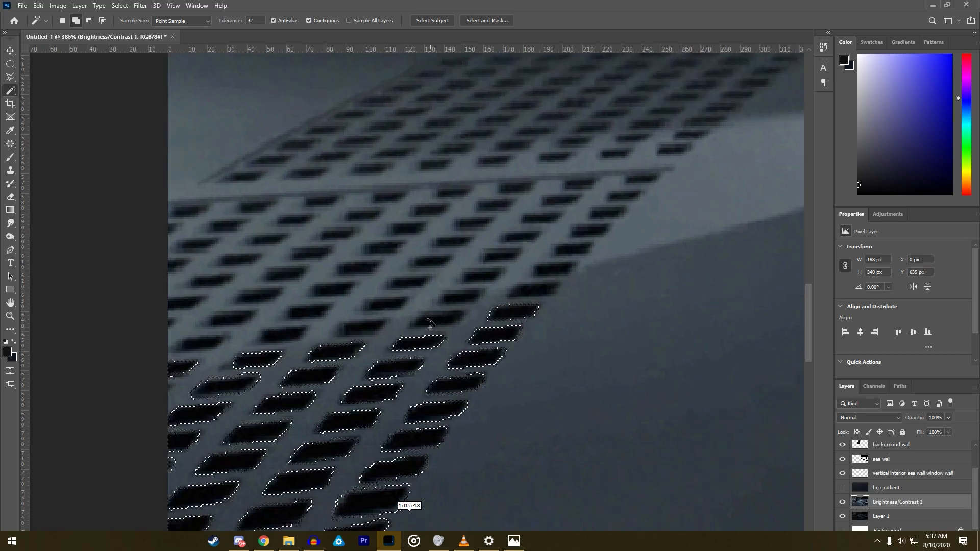
pyautogui.keyDown('shift'); pyautogui.click(360, 328); pyautogui.keyUp('shift')
pyautogui.keyDown('shift'); pyautogui.click(438, 320); pyautogui.keyUp('shift')
pyautogui.keyDown('shift'); pyautogui.click(284, 336); pyautogui.keyUp('shift')
pyautogui.keyDown('shift'); pyautogui.click(199, 345); pyautogui.keyUp('shift')
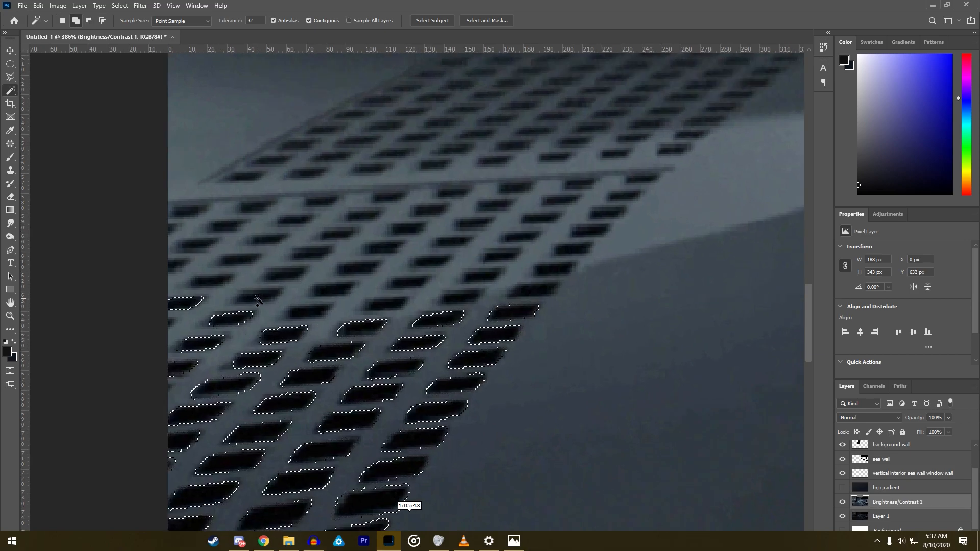
pyautogui.keyDown('shift'); pyautogui.click(332, 290); pyautogui.keyUp('shift')
pyautogui.keyDown('shift'); pyautogui.click(309, 311); pyautogui.keyUp('shift')
# - Add the holes in the upper half of the middle grate section to the Magic Wand selection, working up towards the upper dividing line
pyautogui.press('z')
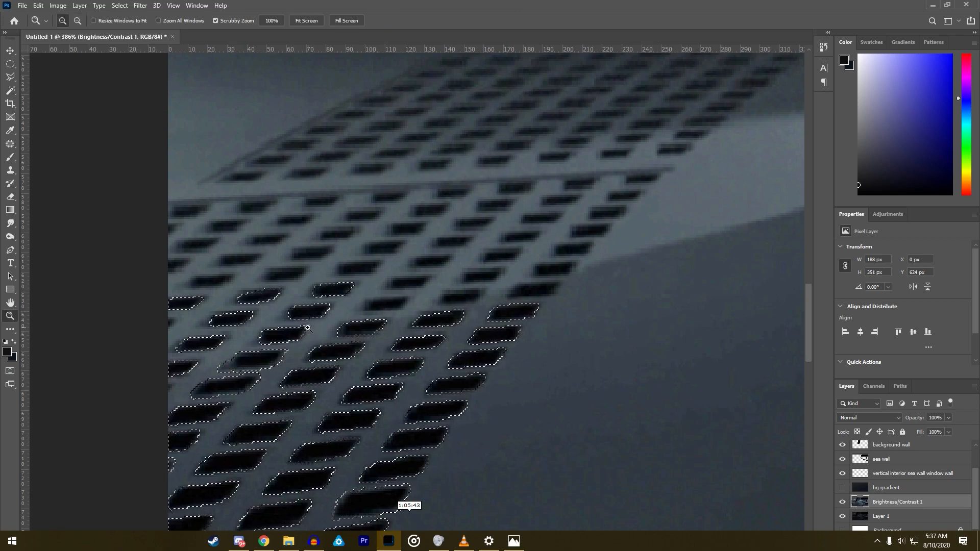
pyautogui.click(380, 302)
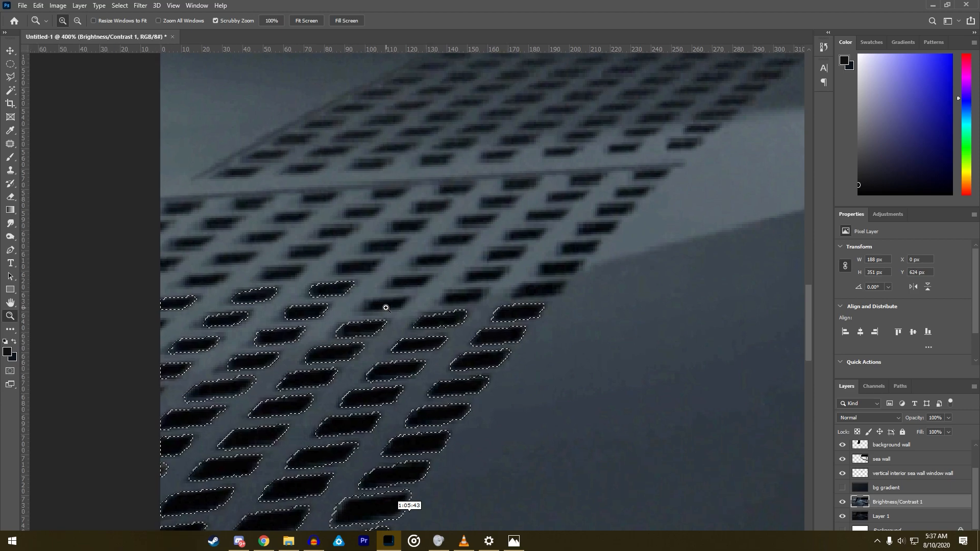
pyautogui.click(11, 91)
pyautogui.keyDown('shift'); pyautogui.click(385, 305); pyautogui.keyUp('shift')
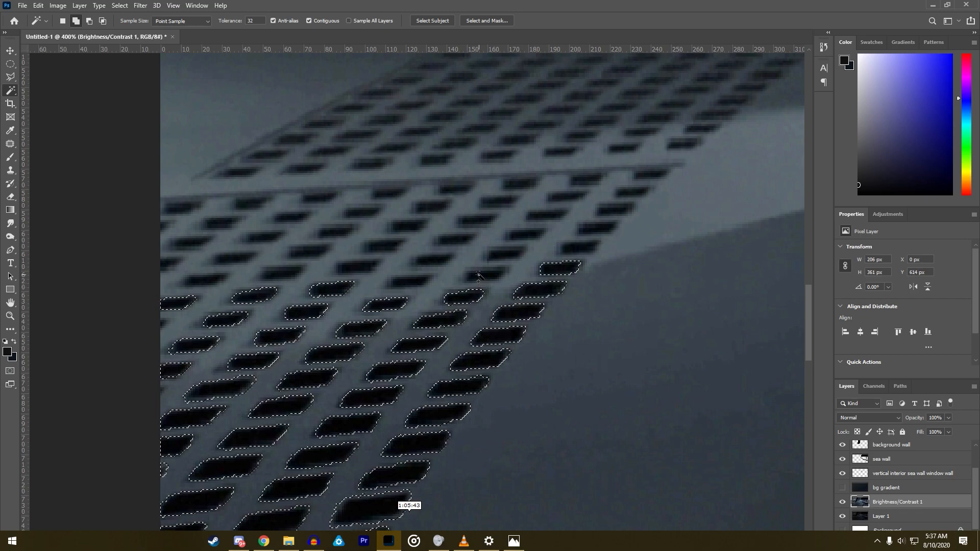
pyautogui.keyDown('shift'); pyautogui.click(410, 281); pyautogui.keyUp('shift')
pyautogui.keyDown('shift'); pyautogui.click(357, 266); pyautogui.keyUp('shift')
pyautogui.keyDown('shift'); pyautogui.click(282, 272); pyautogui.keyUp('shift')
pyautogui.keyDown('shift'); pyautogui.click(166, 264); pyautogui.keyUp('shift')
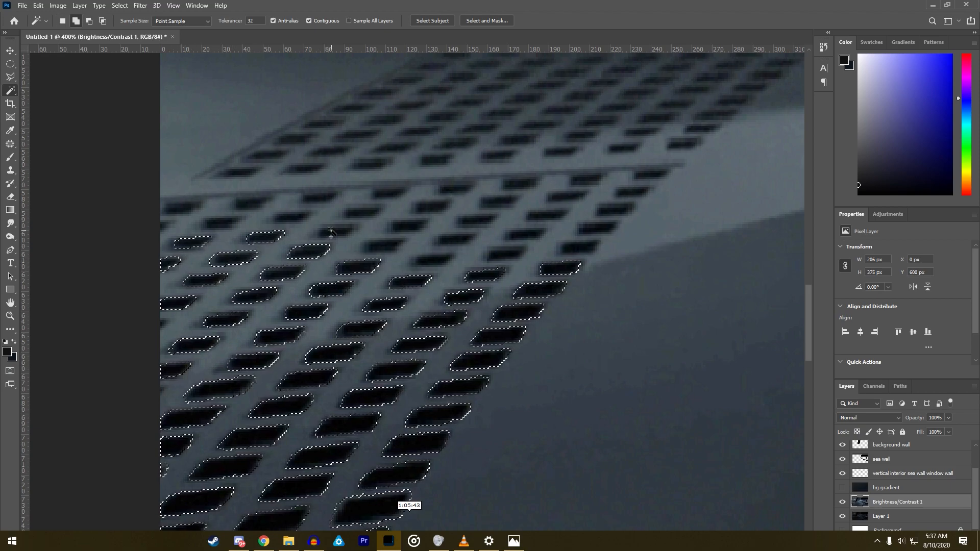
pyautogui.keyDown('shift'); pyautogui.click(378, 247); pyautogui.keyUp('shift')
pyautogui.keyDown('shift'); pyautogui.click(434, 260); pyautogui.keyUp('shift')
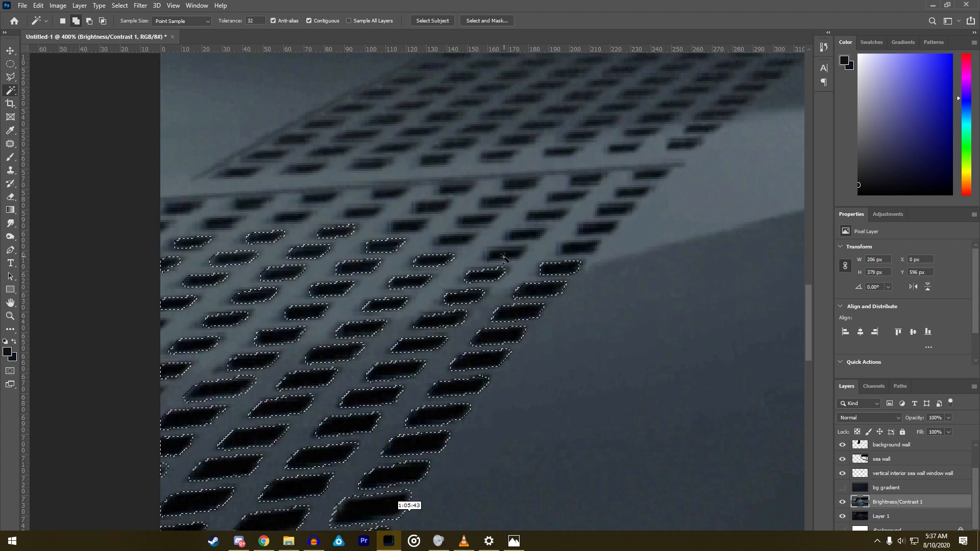
pyautogui.keyDown('shift'); pyautogui.click(592, 228); pyautogui.keyUp('shift')
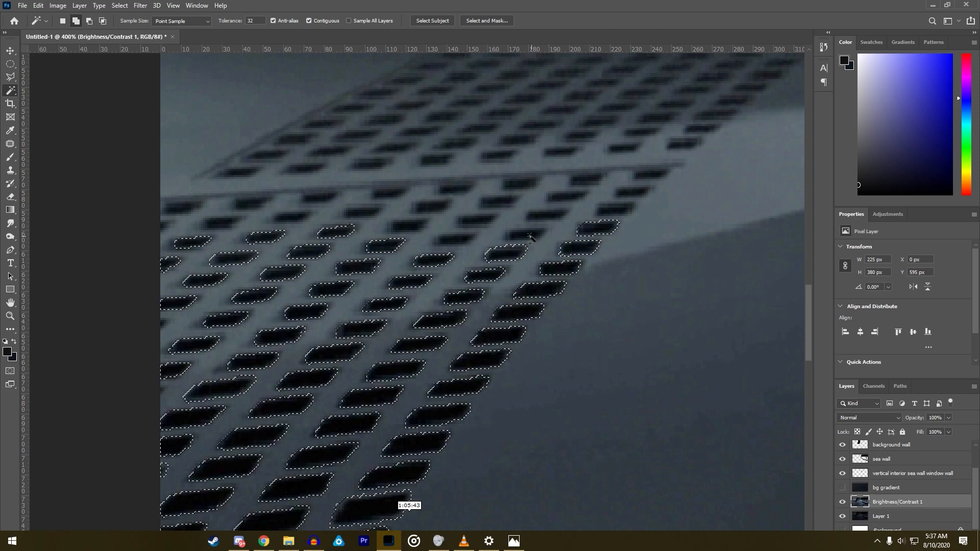
# - Add the remaining holes directly below the upper dividing line to complete the selection of the middle grate section
pyautogui.keyDown('shift'); pyautogui.click(408, 226); pyautogui.keyUp('shift')
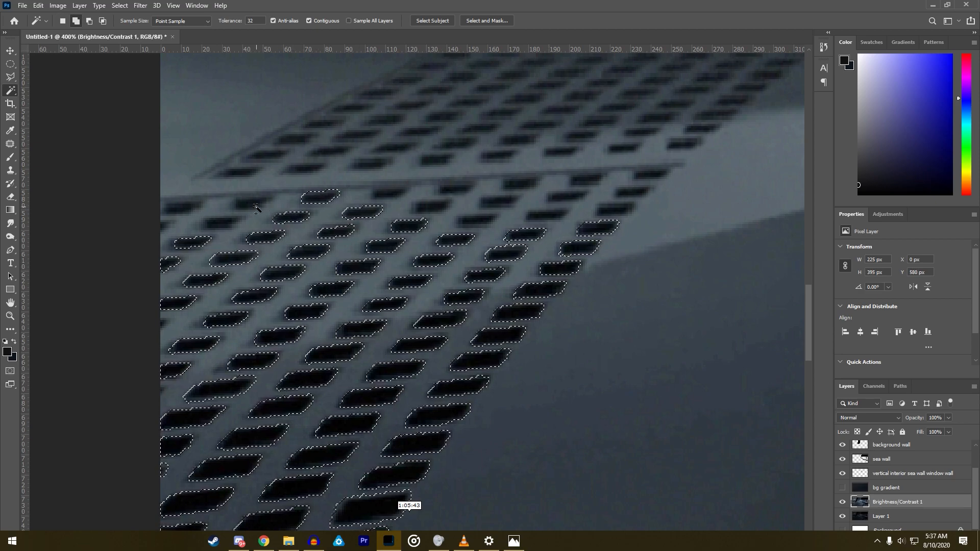
pyautogui.keyDown('shift'); pyautogui.click(223, 228); pyautogui.keyUp('shift')
pyautogui.hotkey('ctrl', 'z')
pyautogui.keyDown('shift'); pyautogui.click(220, 227); pyautogui.keyUp('shift')
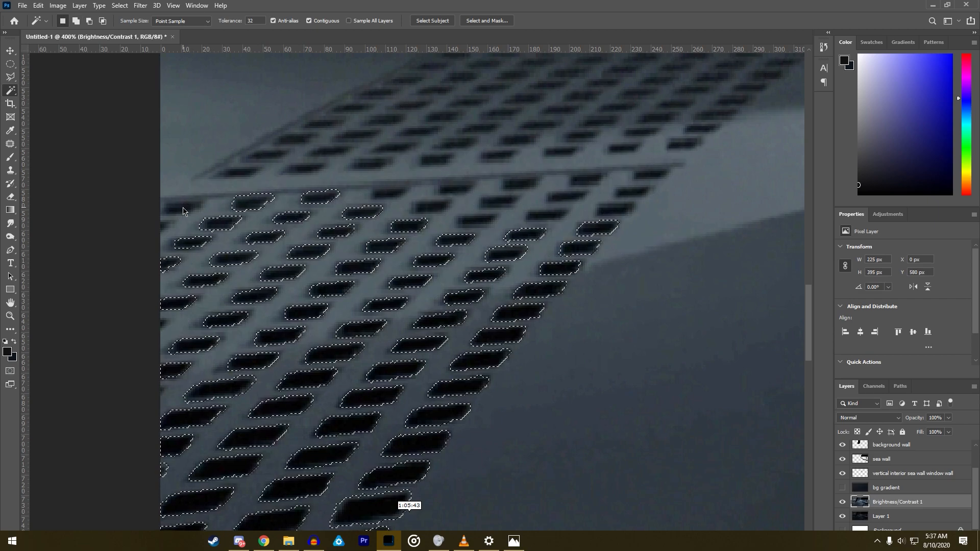
pyautogui.keyDown('shift'); pyautogui.click(428, 208); pyautogui.keyUp('shift')
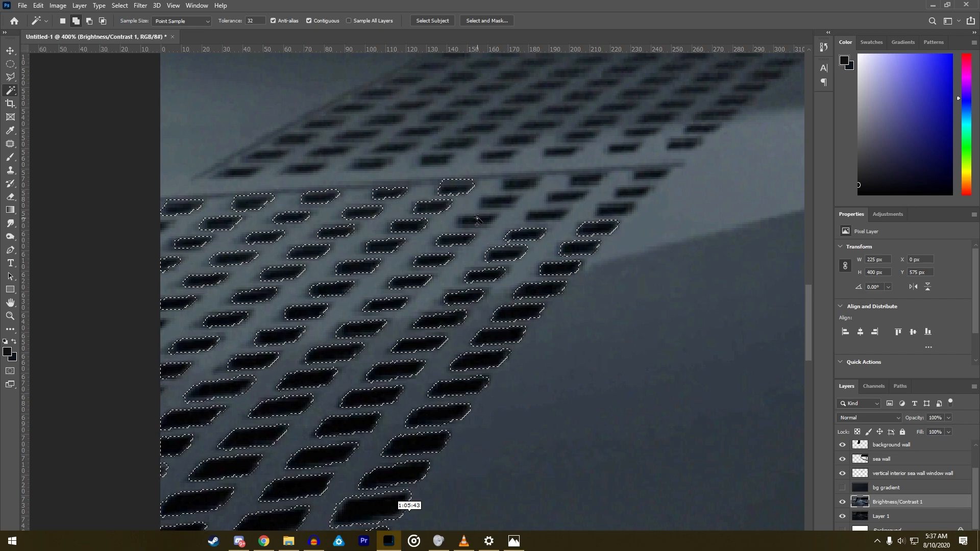
pyautogui.keyDown('shift'); pyautogui.click(516, 184); pyautogui.keyUp('shift')
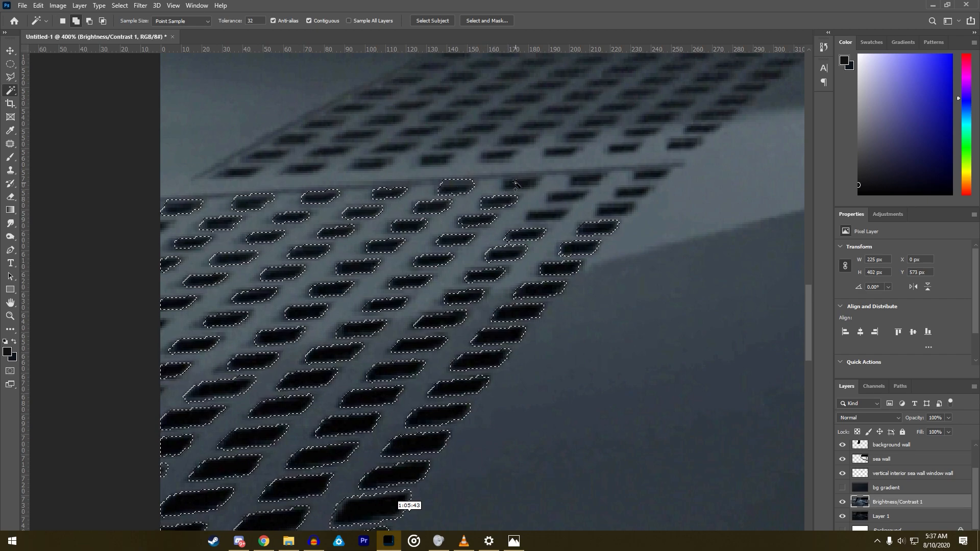
pyautogui.keyDown('shift'); pyautogui.click(563, 196); pyautogui.keyUp('shift')
pyautogui.keyDown('shift'); pyautogui.click(584, 180); pyautogui.keyUp('shift')
pyautogui.keyDown('shift'); pyautogui.click(615, 210); pyautogui.keyUp('shift')
pyautogui.keyDown('shift'); pyautogui.click(637, 189); pyautogui.keyUp('shift')
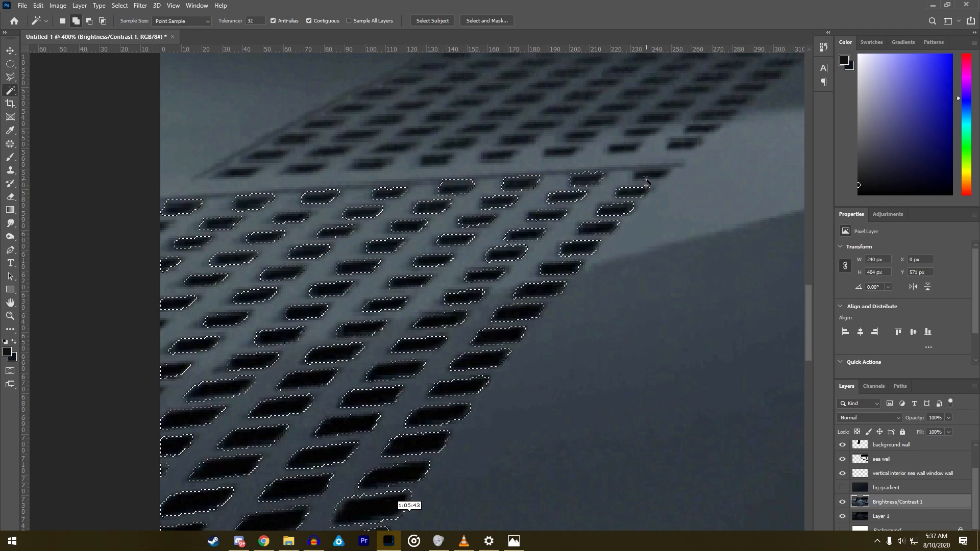
pyautogui.keyDown('shift'); pyautogui.click(648, 175); pyautogui.keyUp('shift')
# - Add the first row of holes above the upper dividing line of the floor grate to the selection
pyautogui.scroll(-4, 643, 181)
pyautogui.scroll(-6, 638, 181)
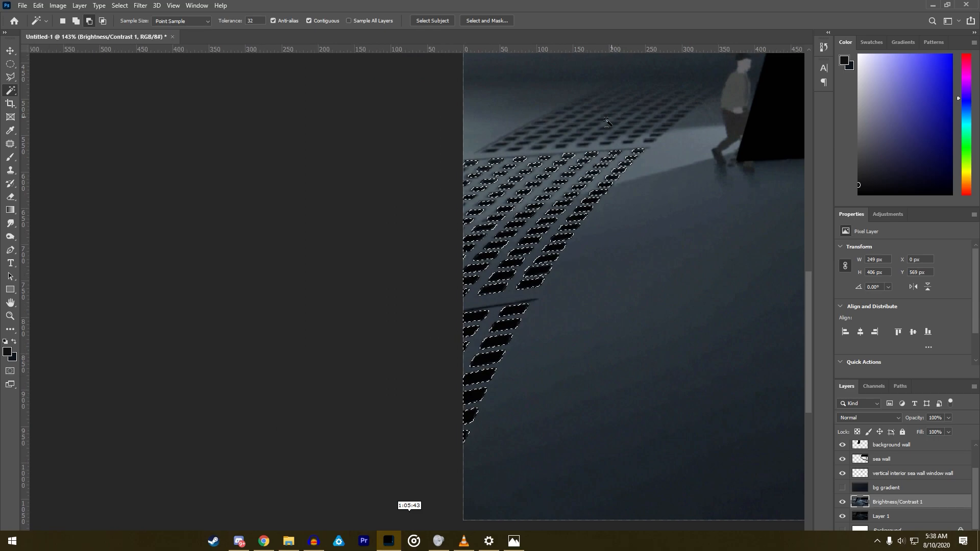
pyautogui.scroll(8, 247, 248)
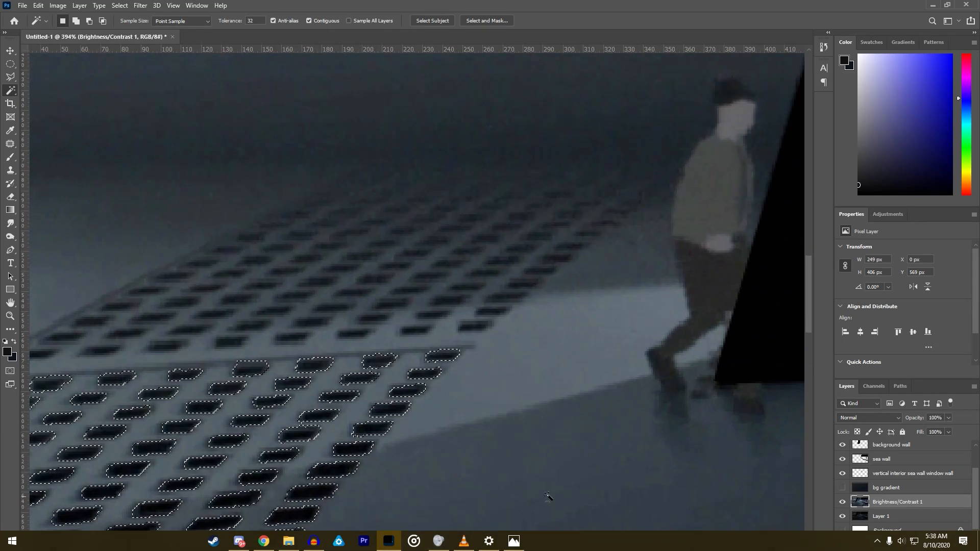
pyautogui.scroll(-1, 541, 492)
pyautogui.scroll(2, 55, 391)
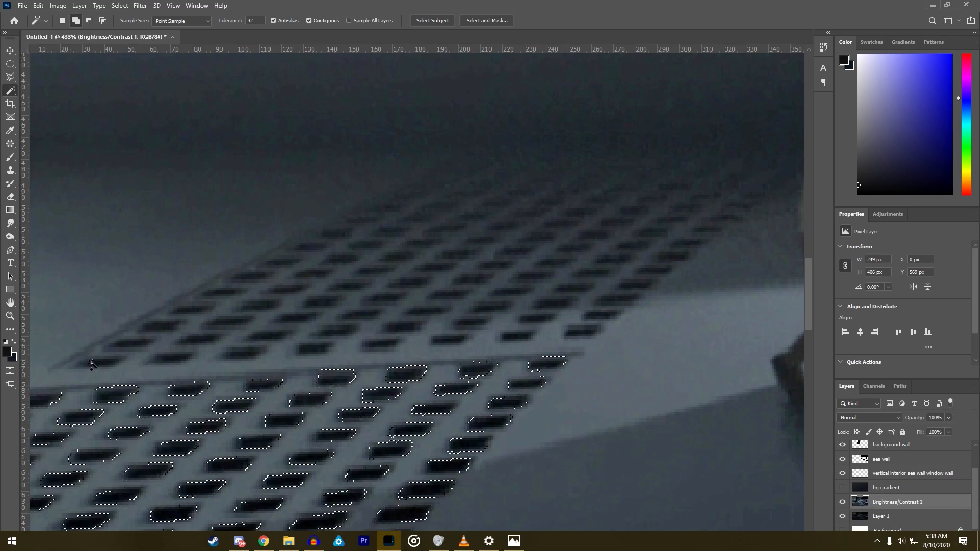
pyautogui.keyDown('shift'); pyautogui.click(169, 358); pyautogui.keyUp('shift')
pyautogui.keyDown('shift'); pyautogui.click(245, 352); pyautogui.keyUp('shift')
pyautogui.keyDown('shift'); pyautogui.click(450, 340); pyautogui.keyUp('shift')
pyautogui.keyDown('shift'); pyautogui.click(577, 333); pyautogui.keyUp('shift')
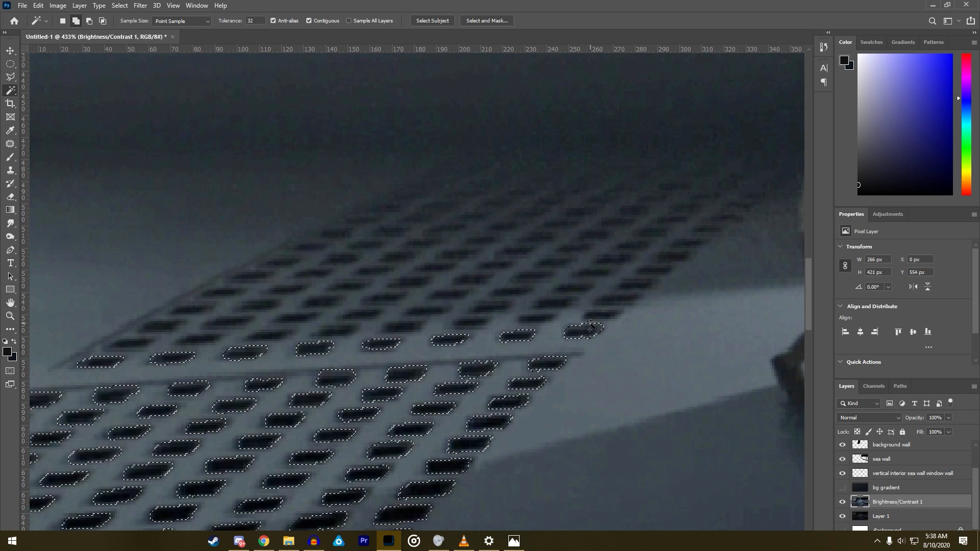
# - Add the second row of holes above the upper dividing line to the selection, undoing any Magic Wand picks that spill over
pyautogui.keyDown('shift'); pyautogui.click(586, 320); pyautogui.keyUp('shift')
pyautogui.hotkey('ctrl', 'z')
pyautogui.hotkey('ctrl', 'z')
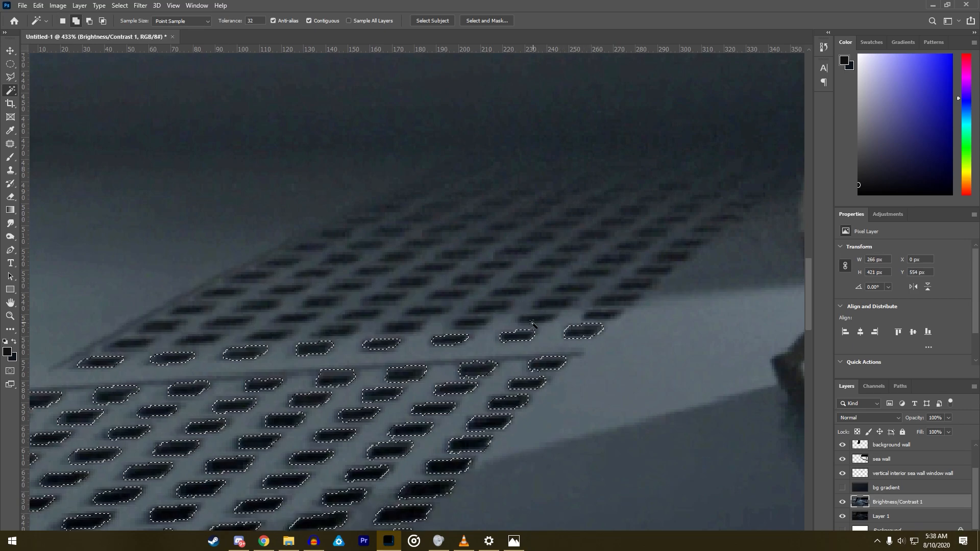
pyautogui.keyDown('shift'); pyautogui.click(536, 319); pyautogui.keyUp('shift')
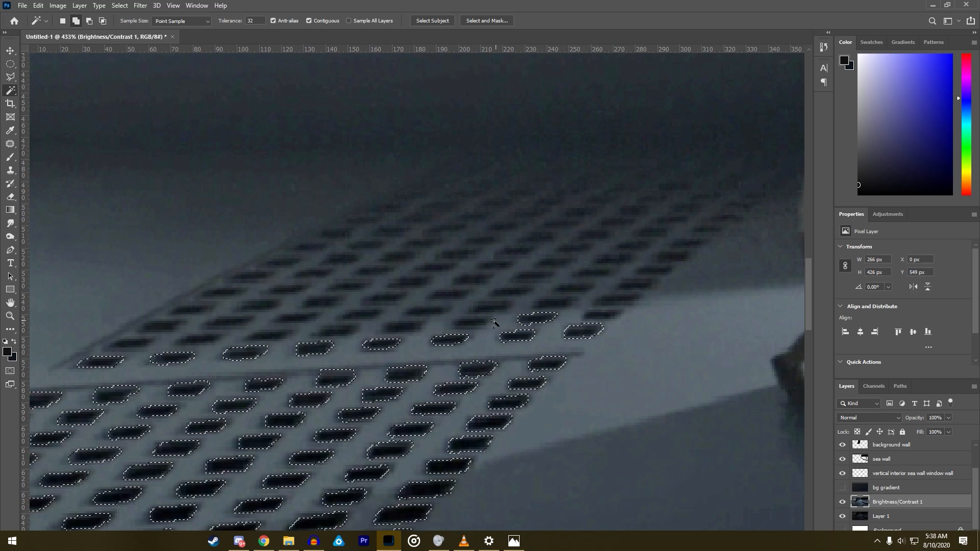
pyautogui.keyDown('shift'); pyautogui.click(401, 330); pyautogui.keyUp('shift')
pyautogui.hotkey('ctrl', 'z')
pyautogui.keyDown('shift'); pyautogui.click(403, 327); pyautogui.keyUp('shift')
pyautogui.keyDown('shift'); pyautogui.click(337, 331); pyautogui.keyUp('shift')
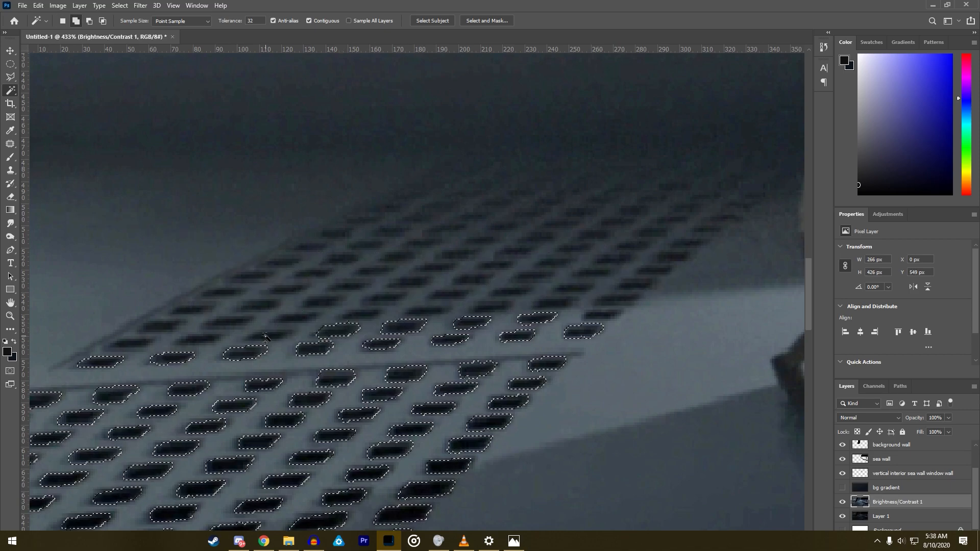
pyautogui.keyDown('shift'); pyautogui.click(198, 341); pyautogui.keyUp('shift')
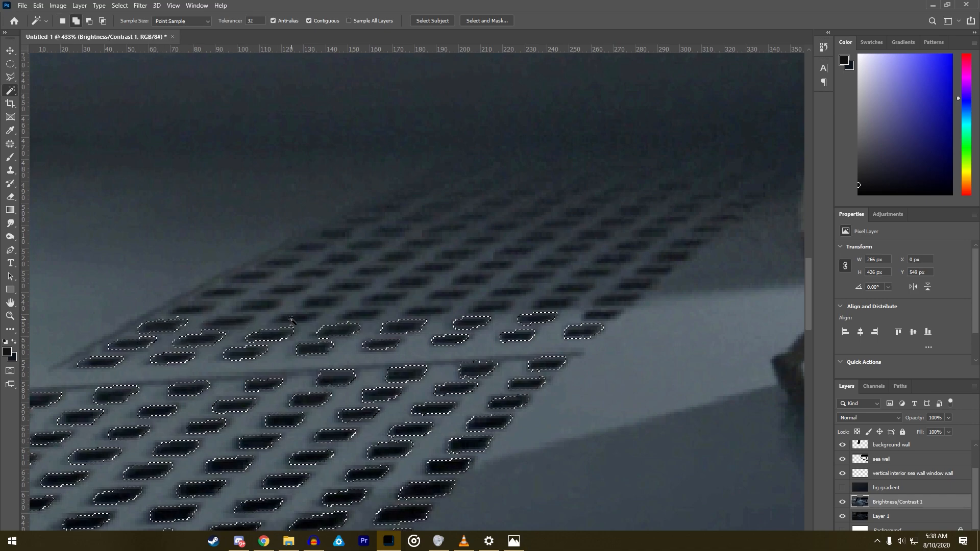
# - Add the third row of holes above the upper dividing line to the Magic Wand selection, working from its left end
pyautogui.hotkey('ctrl', 'z')
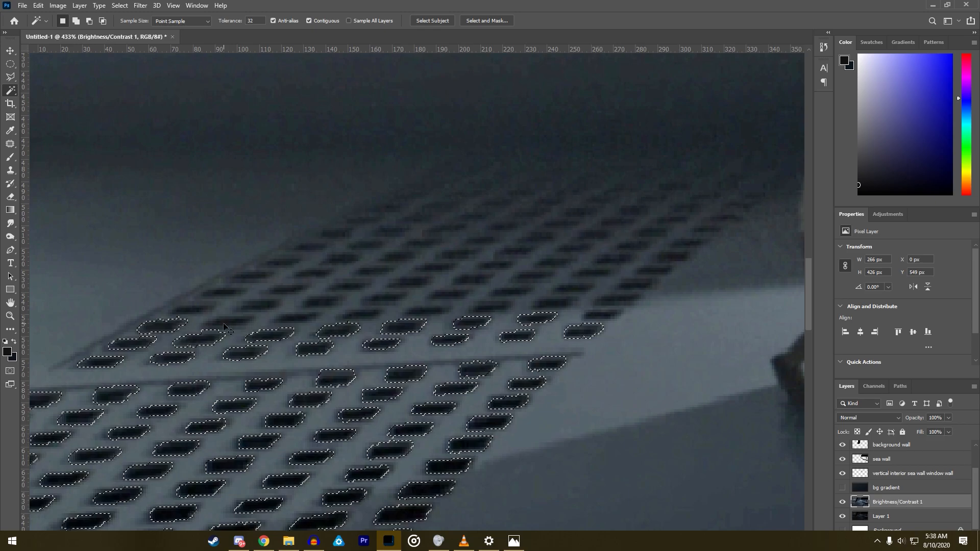
pyautogui.keyDown('shift'); pyautogui.click(202, 344); pyautogui.keyUp('shift')
pyautogui.scroll(4, 173, 345)
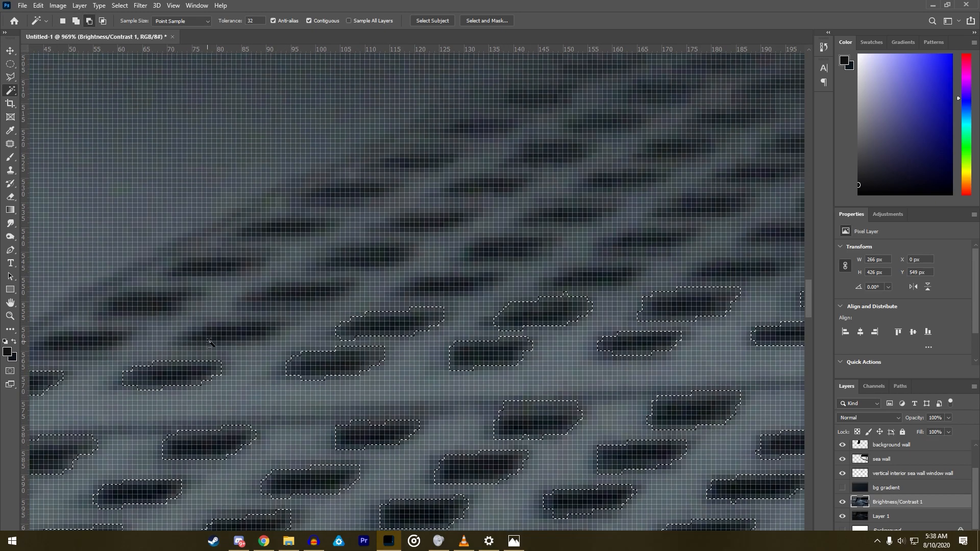
pyautogui.scroll(-5, 221, 339)
pyautogui.keyDown('shift'); pyautogui.click(220, 338); pyautogui.keyUp('shift')
pyautogui.keyDown('shift'); pyautogui.click(152, 343); pyautogui.keyUp('shift')
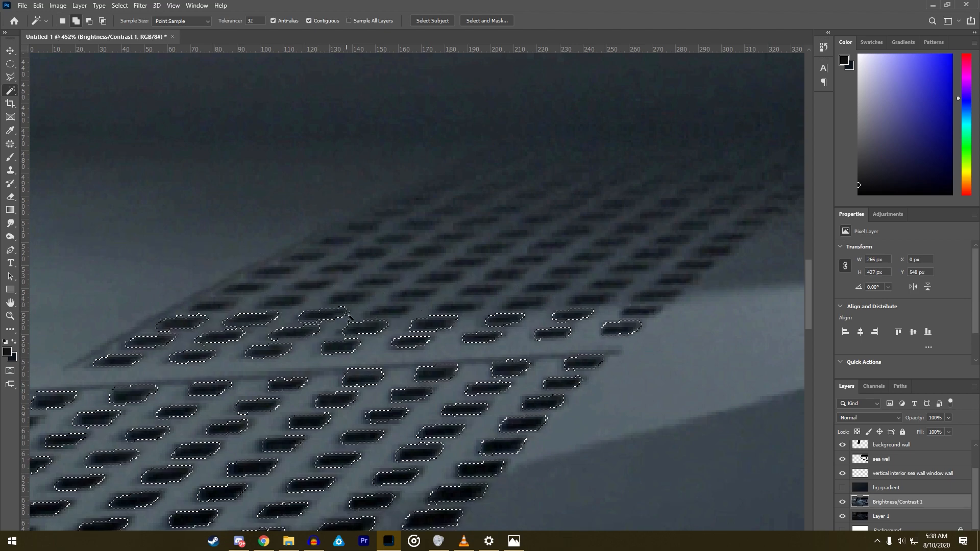
pyautogui.keyDown('shift'); pyautogui.click(460, 307); pyautogui.keyUp('shift')
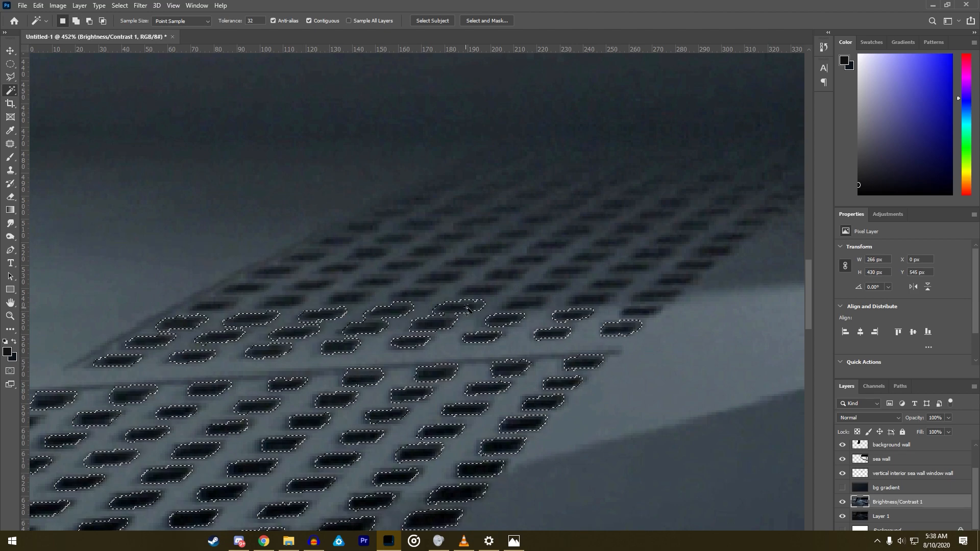
pyautogui.keyDown('shift'); pyautogui.click(524, 302); pyautogui.keyUp('shift')
# - Add the hole at the right edge of the grate's third row, undoing the picks on its left neighbour
pyautogui.keyDown('shift'); pyautogui.click(589, 302); pyautogui.keyUp('shift')
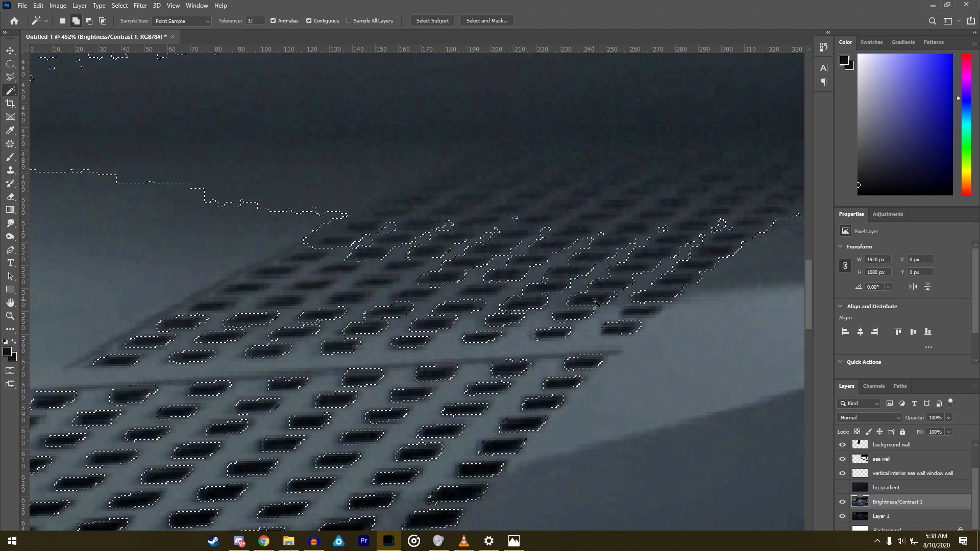
pyautogui.hotkey('ctrl', 'z')
pyautogui.keyDown('shift'); pyautogui.click(590, 303); pyautogui.keyUp('shift')
pyautogui.hotkey('ctrl', 'z')
pyautogui.keyDown('shift'); pyautogui.click(637, 313); pyautogui.keyUp('shift')
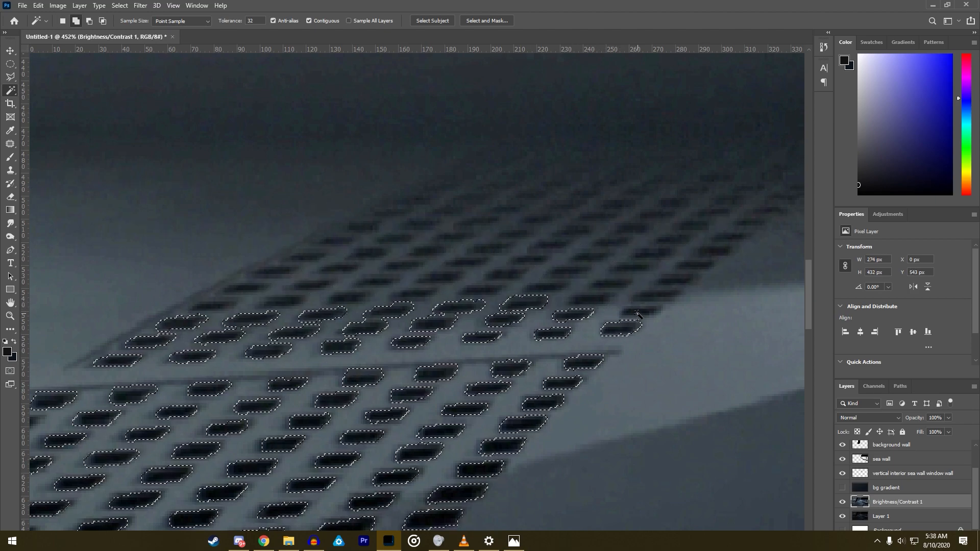
pyautogui.keyDown('shift'); pyautogui.click(590, 303); pyautogui.keyUp('shift')
pyautogui.hotkey('ctrl', 'z')
pyautogui.keyDown('shift'); pyautogui.click(387, 300); pyautogui.keyUp('shift')
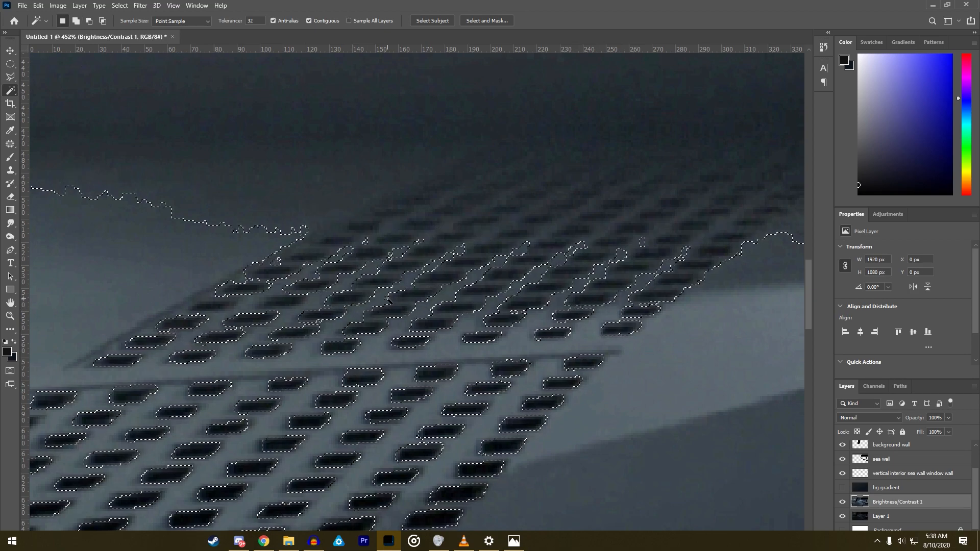
pyautogui.scroll(-5, 388, 300)
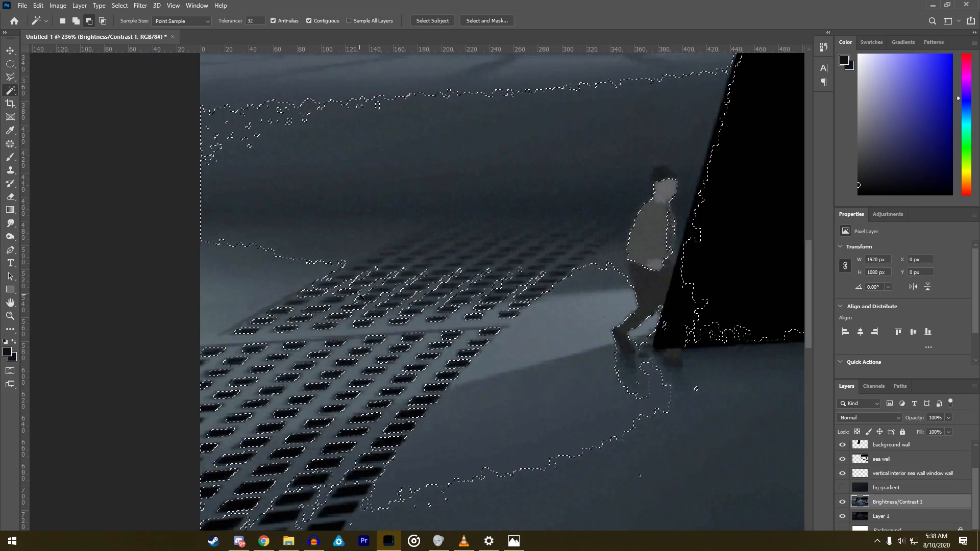
pyautogui.scroll(-1, 347, 281)
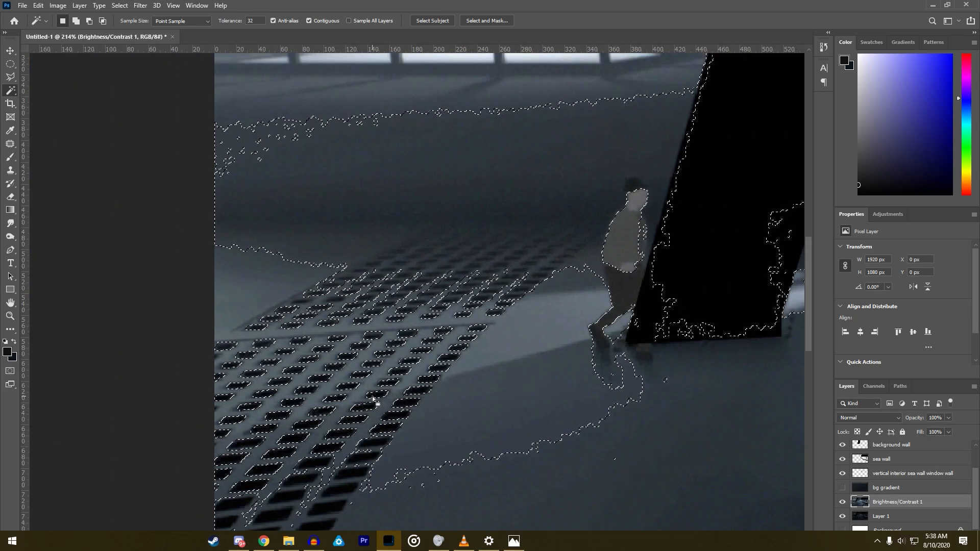
pyautogui.scroll(-3, 378, 398)
pyautogui.hotkey('ctrl', 'z')
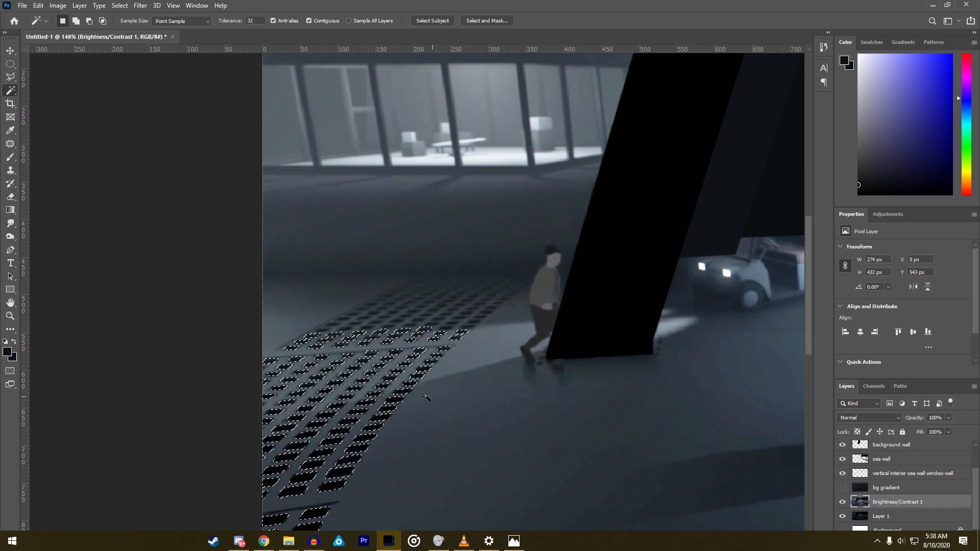
# - Switch to the Brush tool and set the foreground colour to pure black
pyautogui.scroll(-1, 369, 396)
pyautogui.click(11, 158)
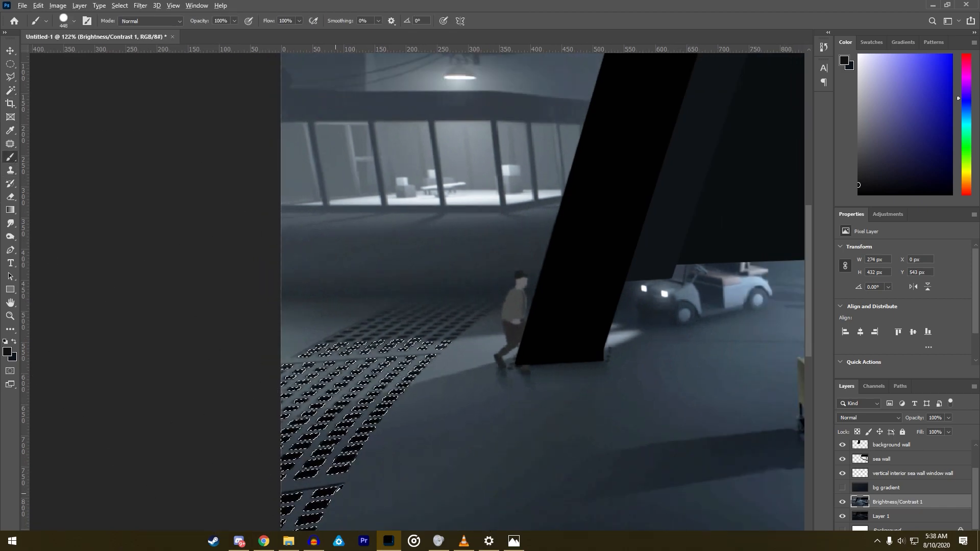
pyautogui.press('d')
# - Preview the selected holes with the bg gradient and Brightness/Contrast 1 layers toggled, then return to the original scene with bg gradient hidden
pyautogui.click(842, 487)
pyautogui.scroll(-3, 548, 380)
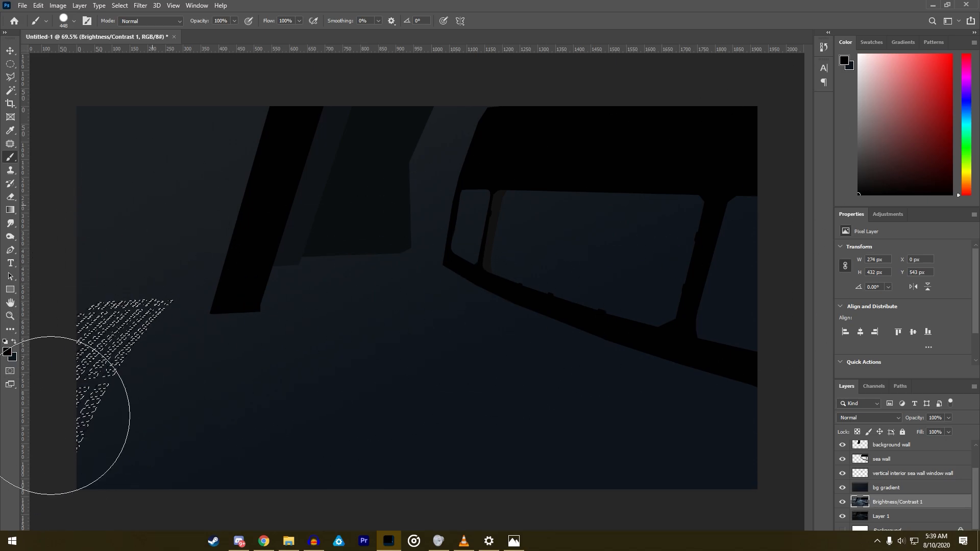
pyautogui.click(10, 77)
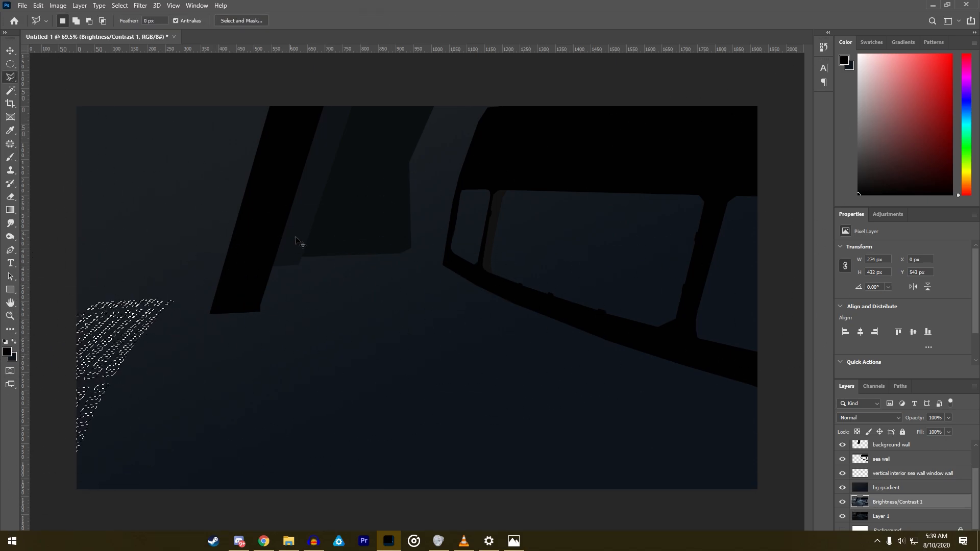
pyautogui.click(843, 502)
pyautogui.click(843, 502)
pyautogui.click(843, 488)
pyautogui.hotkey('ctrl', 'z')
pyautogui.hotkey('ctrl', 'z')
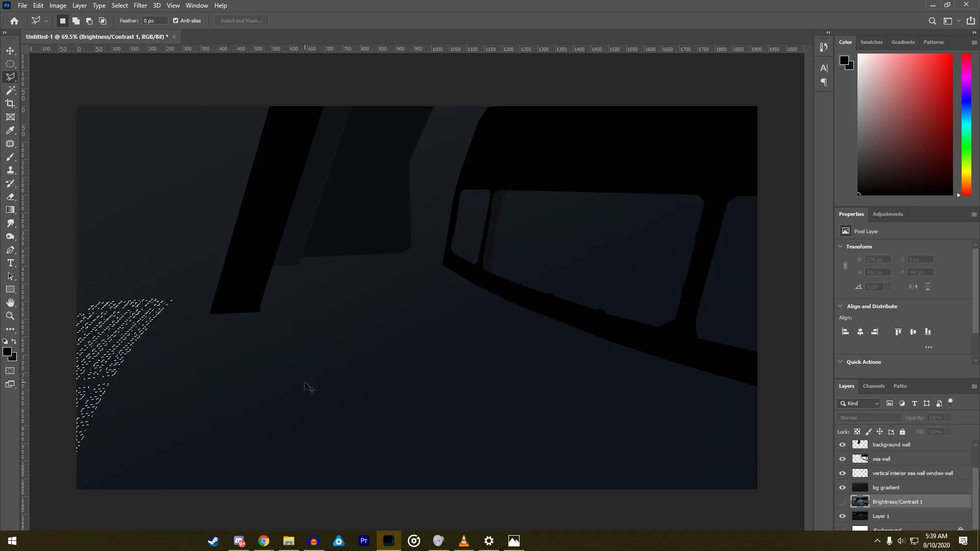
pyautogui.hotkey('ctrl', 'z')
pyautogui.hotkey('ctrl', 'shift', 'z')
pyautogui.hotkey('ctrl', 'shift', 'z')
pyautogui.hotkey('ctrl', 'shift', 'z')
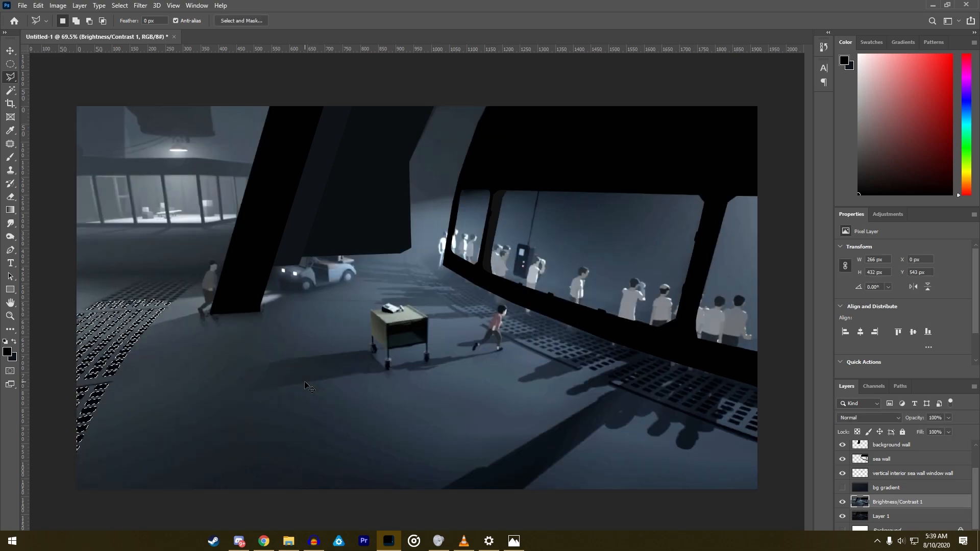
# - Create a new layer named "floor holes left" above Brightness/Contrast 1
pyautogui.click(79, 5)
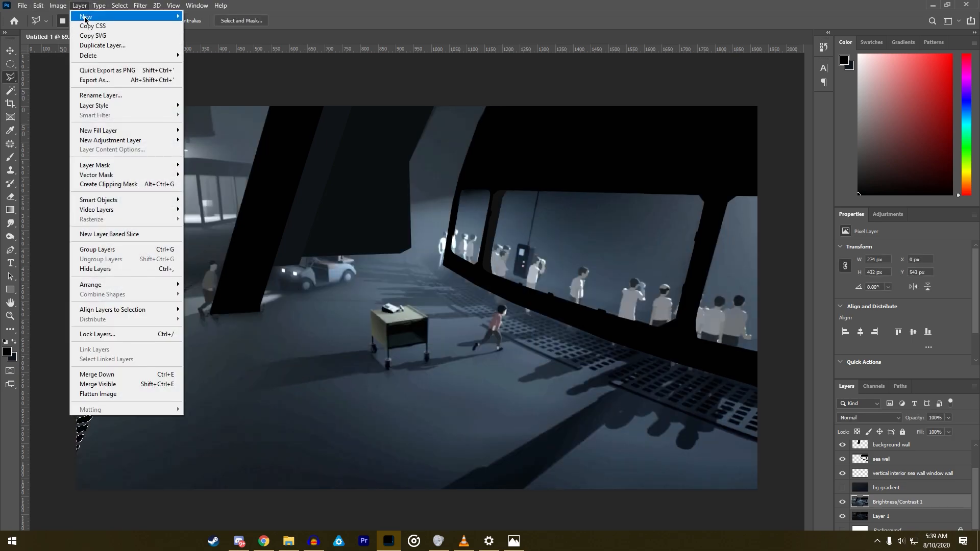
pyautogui.moveTo(169, 16)
pyautogui.click(200, 15)
pyautogui.write('f')
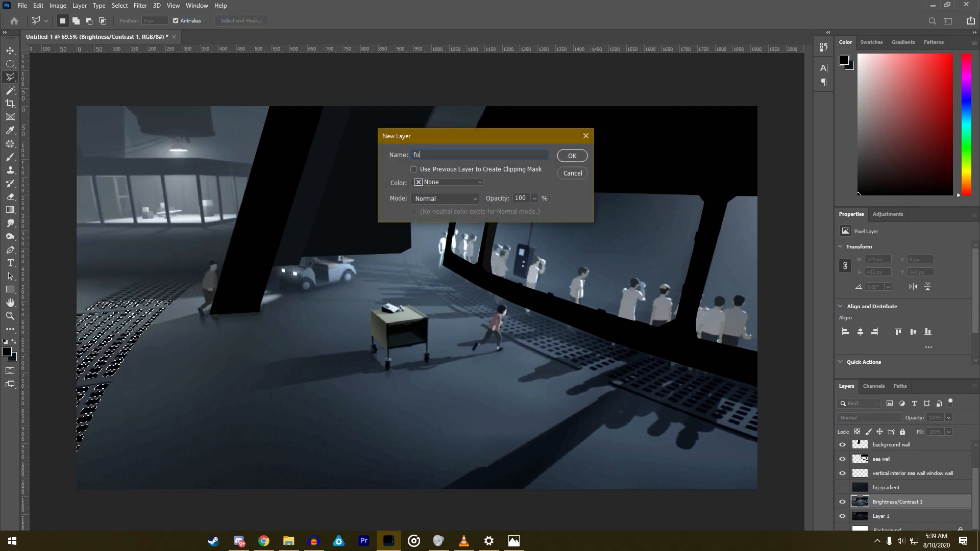
pyautogui.write('loor hol')
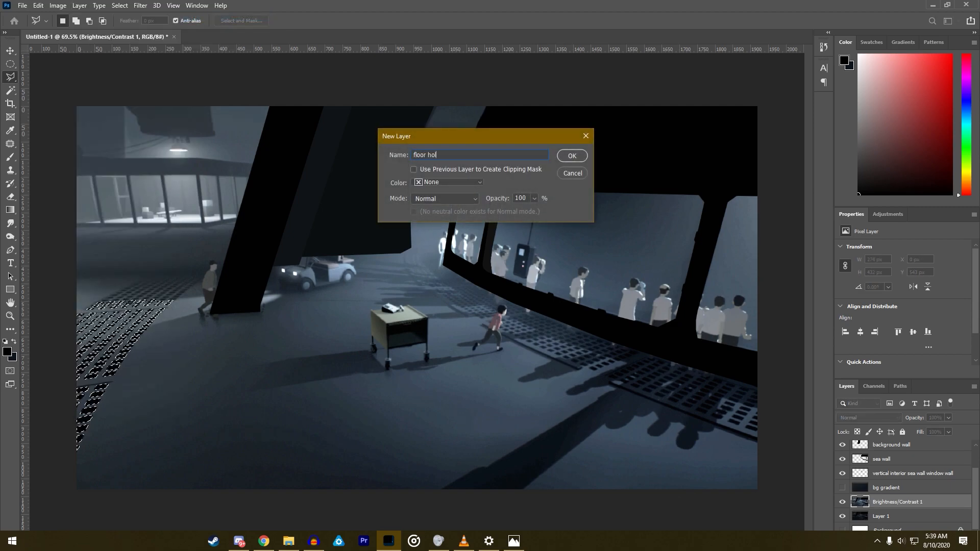
pyautogui.write('es left')
pyautogui.press('Return')
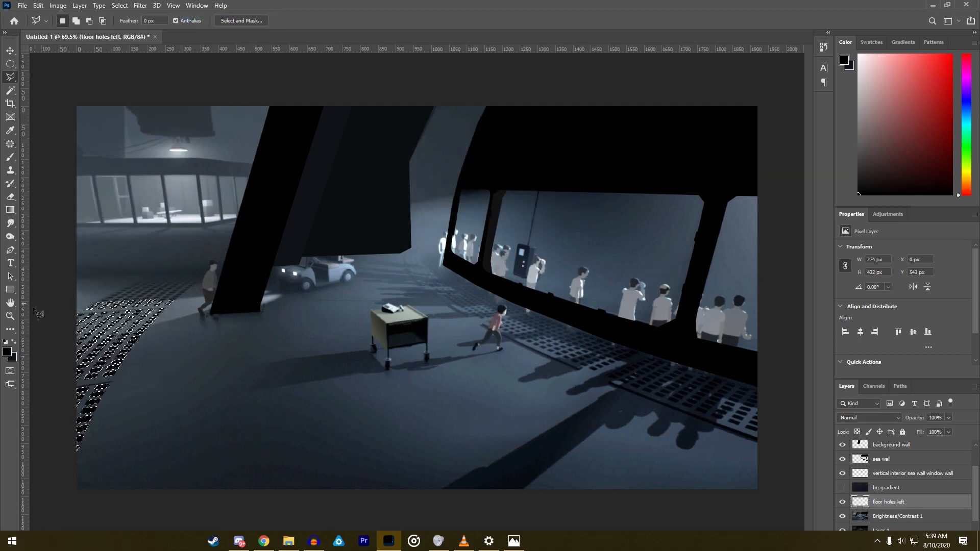
# - Paint the selected floor holes solid black on the floor holes left layer, deselect, and check the result
pyautogui.click(9, 156)
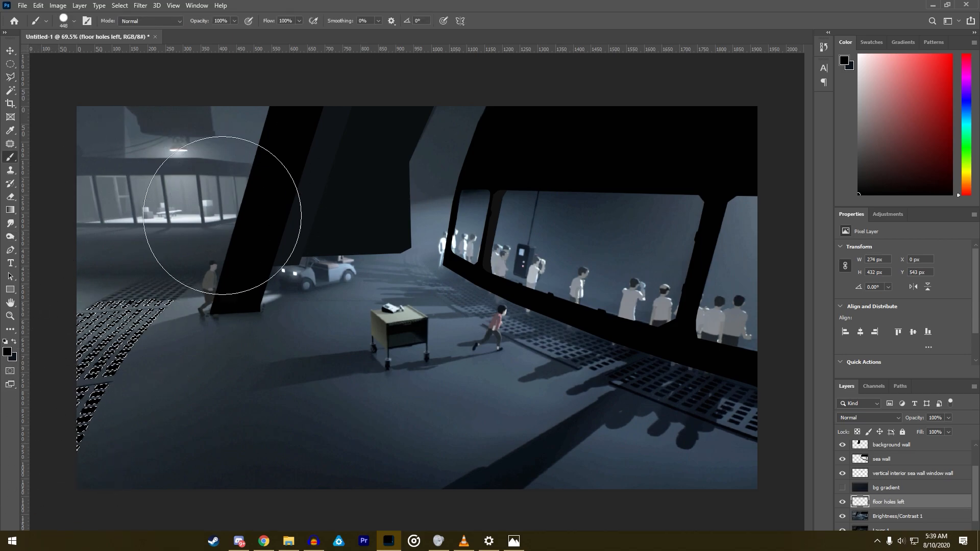
pyautogui.click(10, 76)
pyautogui.rightClick(118, 308)
pyautogui.click(129, 313)
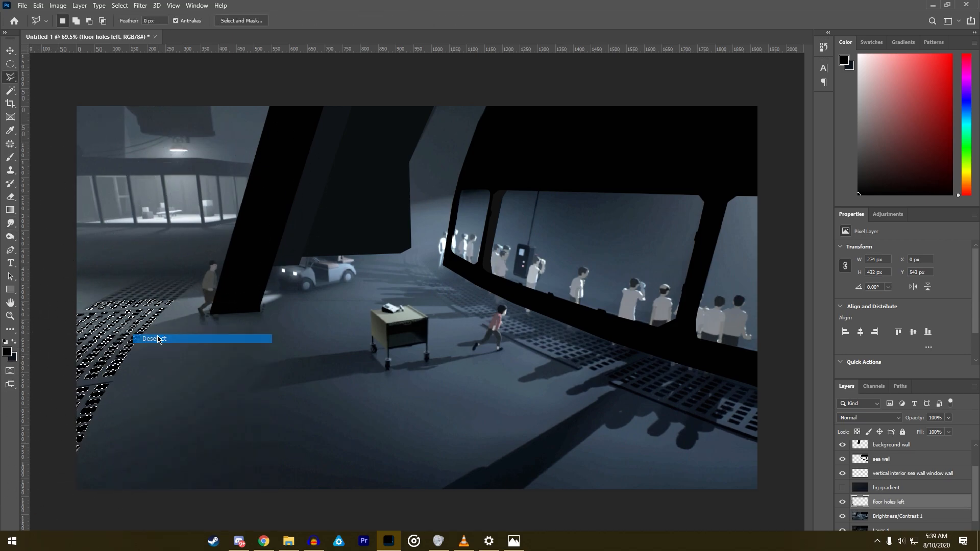
pyautogui.scroll(10, 90, 320)
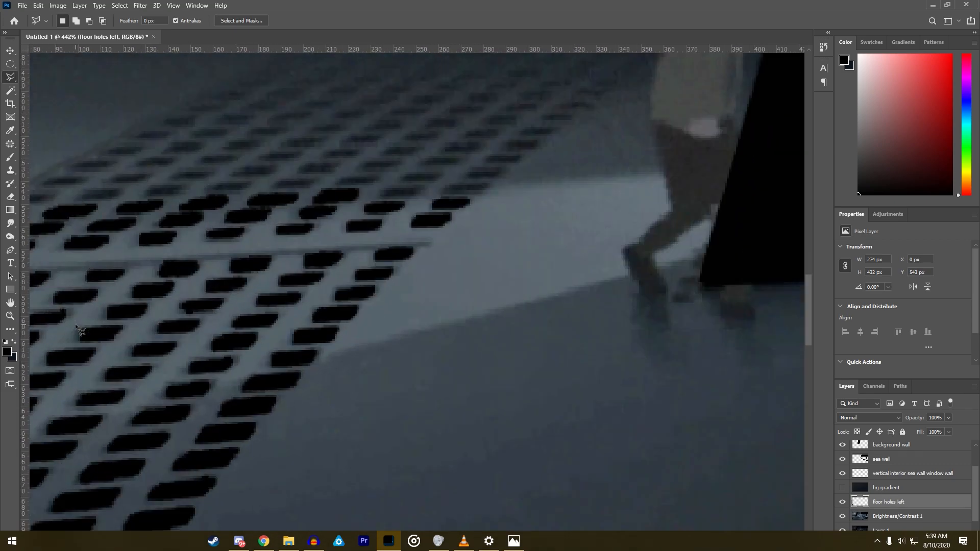
pyautogui.scroll(-8, 75, 324)
pyautogui.scroll(-4, 76, 324)
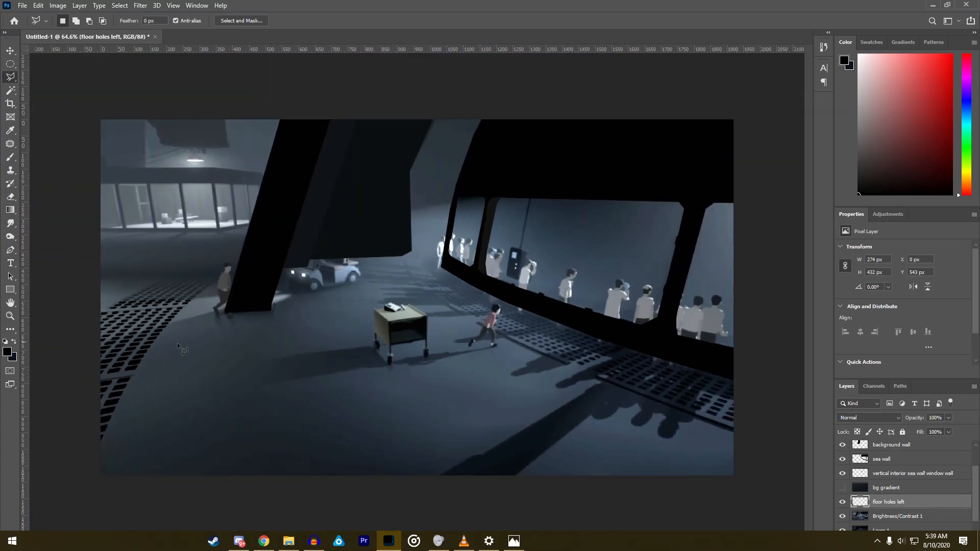
# - Move the floor holes left layer above bg gradient and briefly preview it against the gradient
pyautogui.moveTo(851, 500)
pyautogui.mouseDown()
pyautogui.moveTo(847, 511)
pyautogui.moveTo(852, 489)
pyautogui.mouseUp()
pyautogui.click(842, 502)
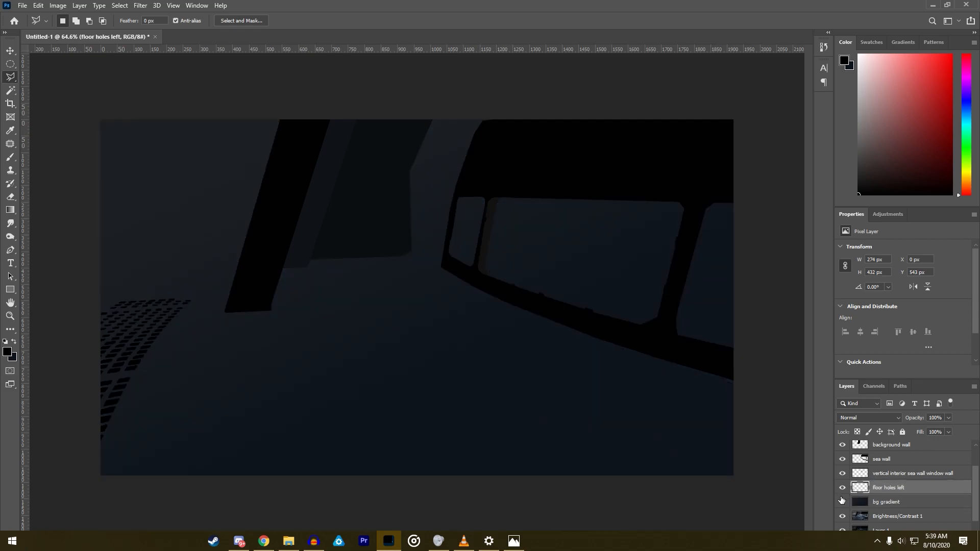
pyautogui.click(842, 501)
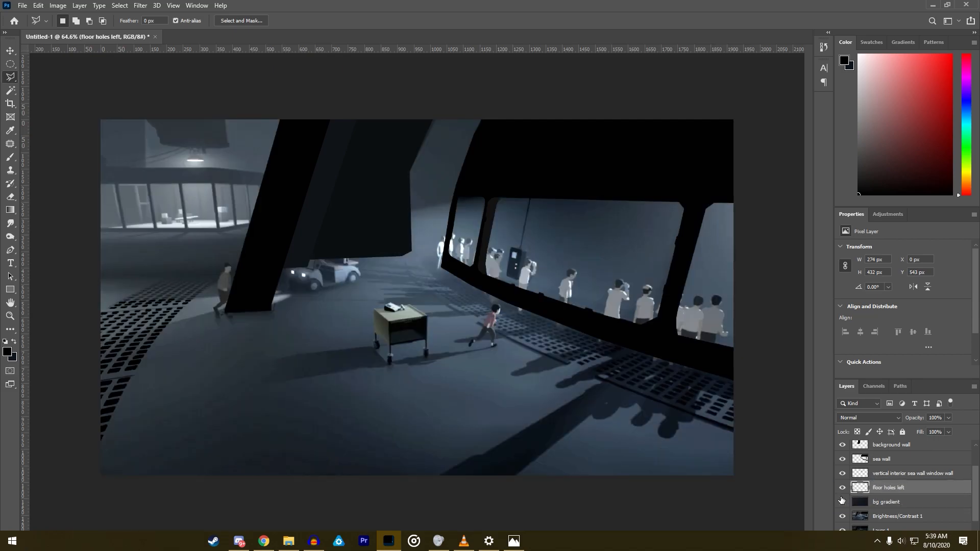
# - Compare the traced layers with Brightness/Contrast 1 hidden, with and without the gradient, and restore the brightened scene
pyautogui.scroll(-1, 845, 502)
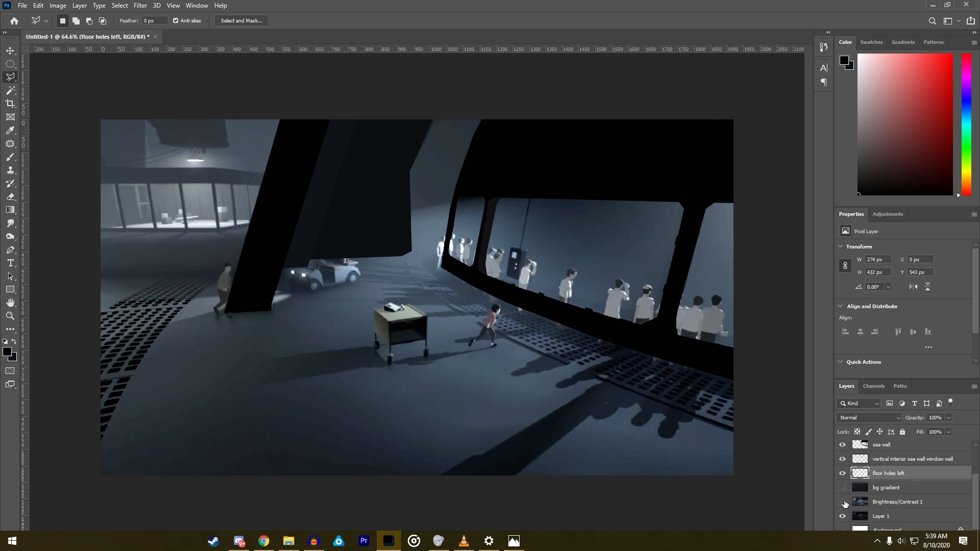
pyautogui.click(842, 502)
pyautogui.click(842, 489)
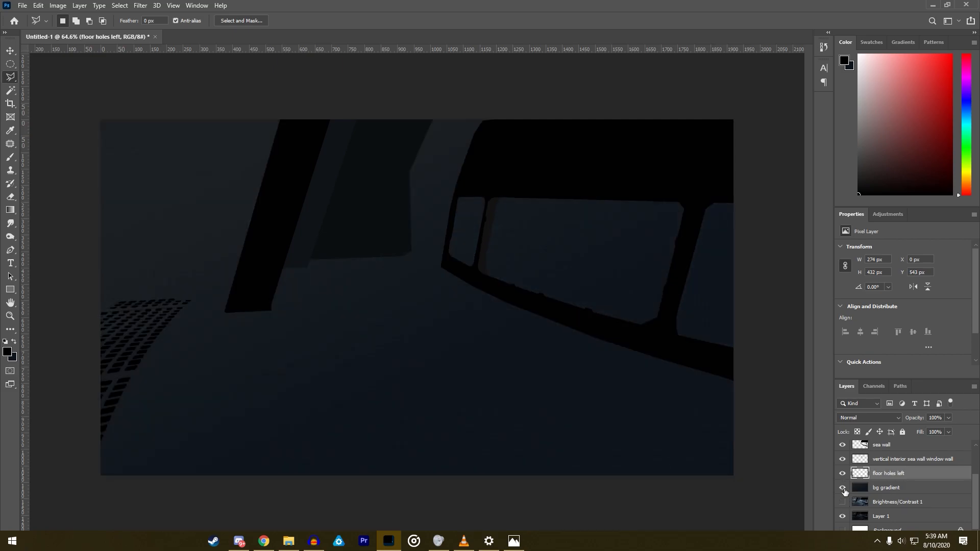
pyautogui.click(843, 489)
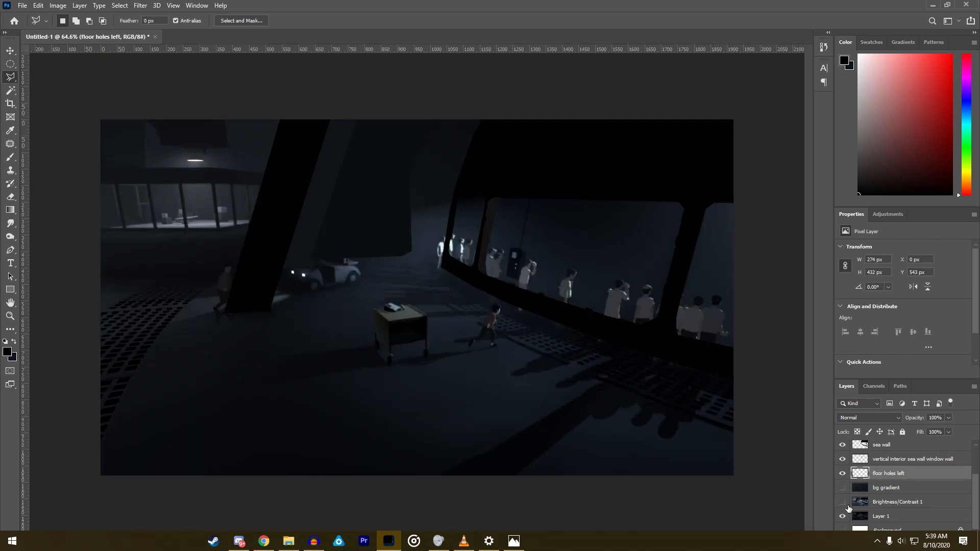
pyautogui.click(842, 503)
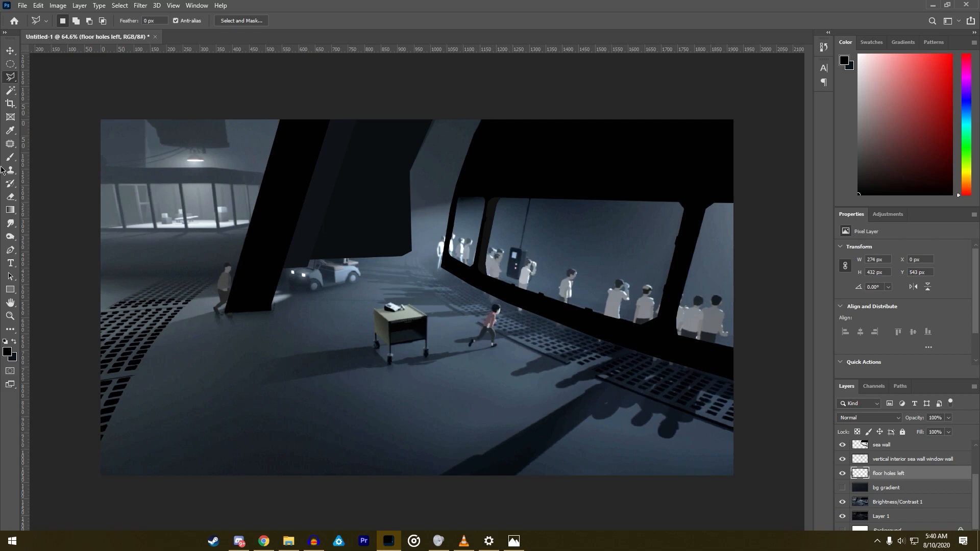
# - Switch to File Explorer and look through the Finished Project Files folder for an earlier thumbnail project
pyautogui.click(288, 540)
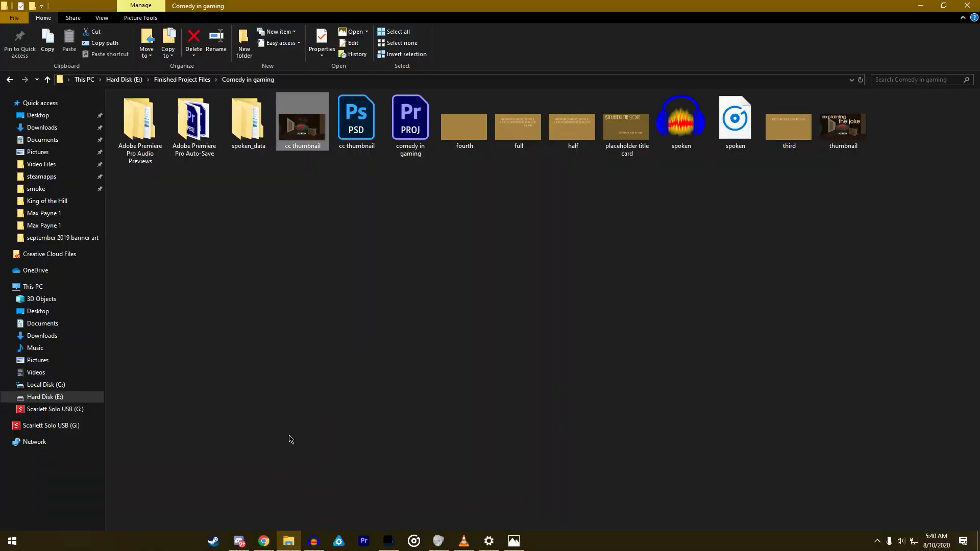
pyautogui.click(183, 80)
pyautogui.click(167, 175)
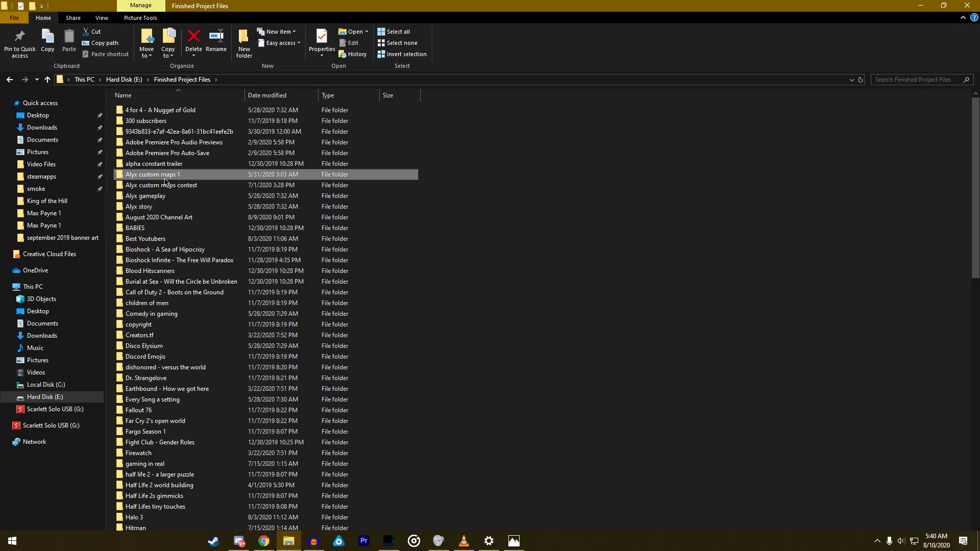
pyautogui.click(204, 367)
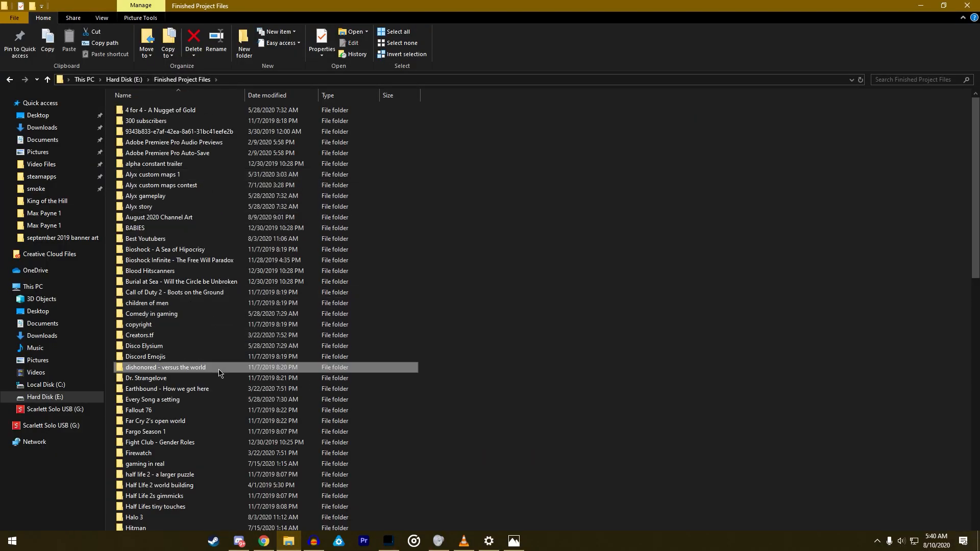
pyautogui.scroll(-6, 206, 363)
pyautogui.scroll(6, 206, 363)
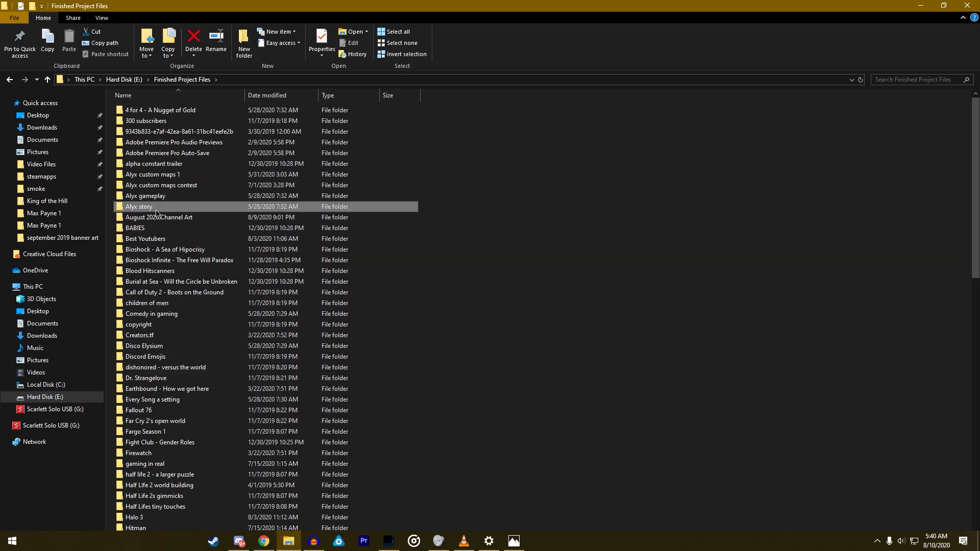
pyautogui.scroll(-18, 155, 209)
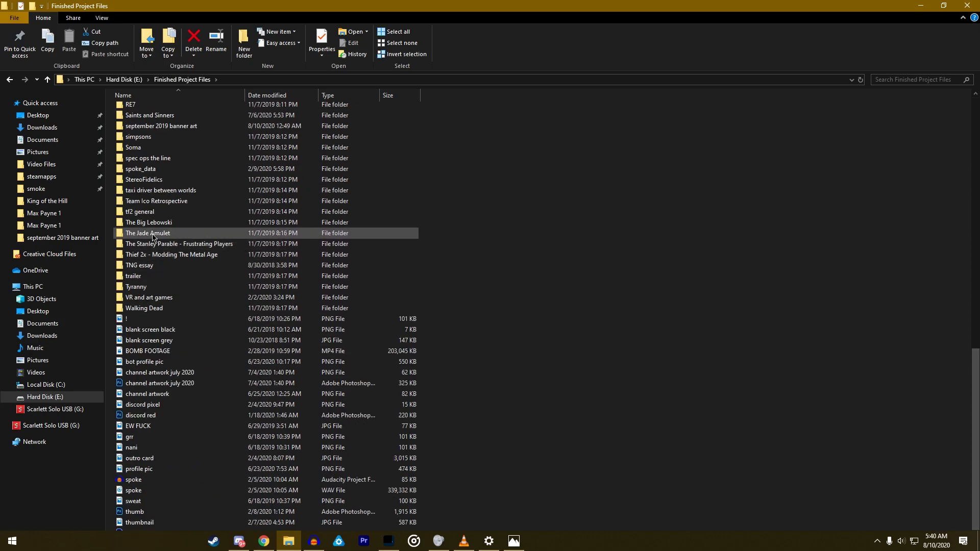
pyautogui.scroll(15, 163, 257)
pyautogui.scroll(3, 163, 258)
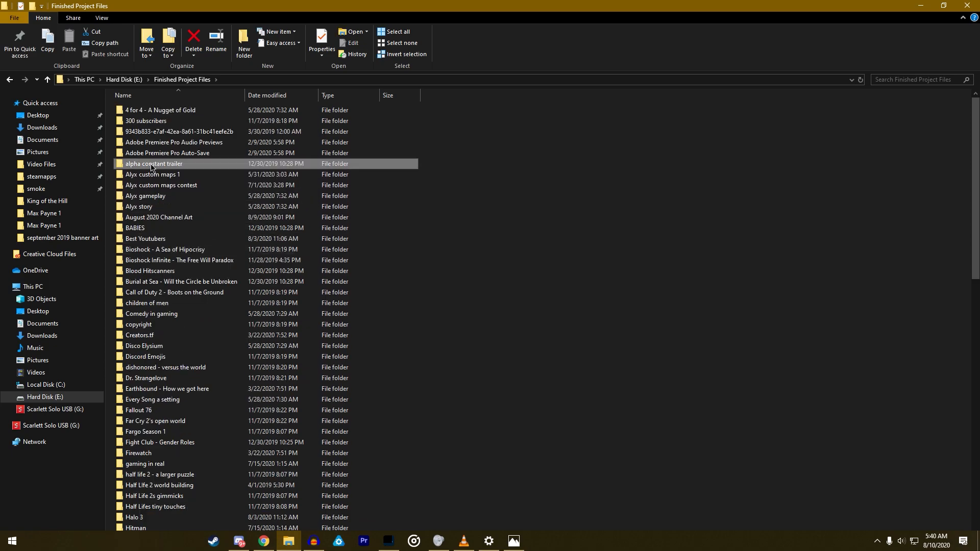
pyautogui.scroll(-18, 163, 245)
pyautogui.press('s')
pyautogui.press('s')
pyautogui.press('s')
pyautogui.press('s')
pyautogui.press('s')
pyautogui.press('s')
pyautogui.press('s')
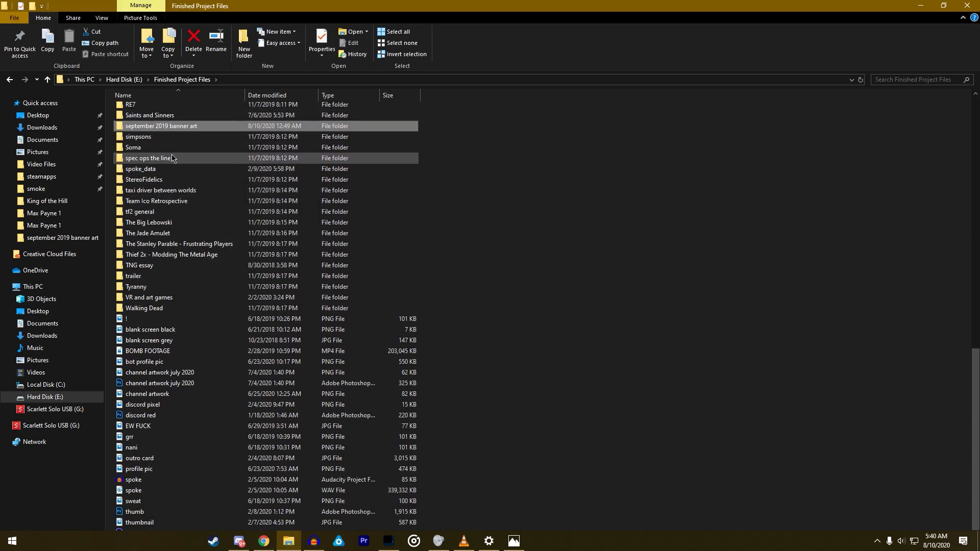
pyautogui.scroll(20, 191, 190)
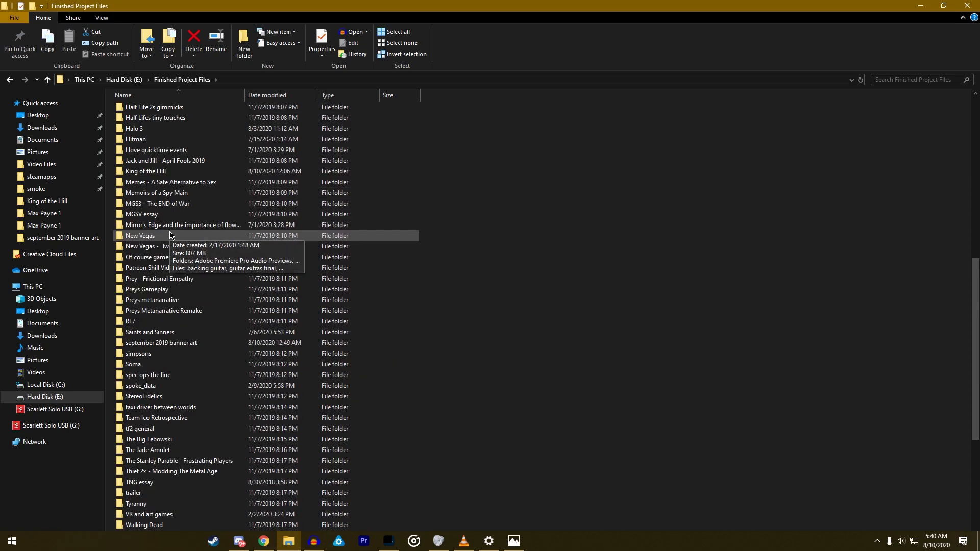
pyautogui.click(158, 115)
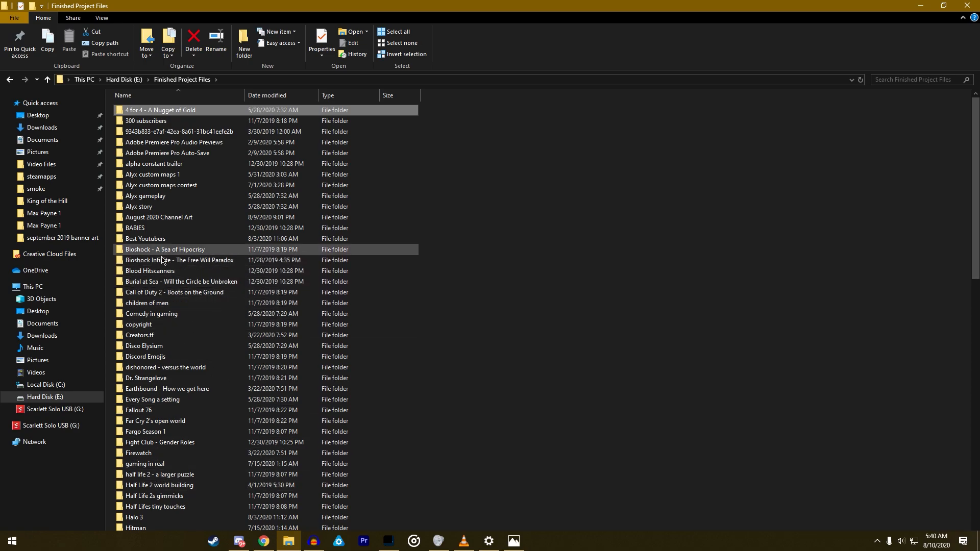
pyautogui.scroll(-4, 169, 312)
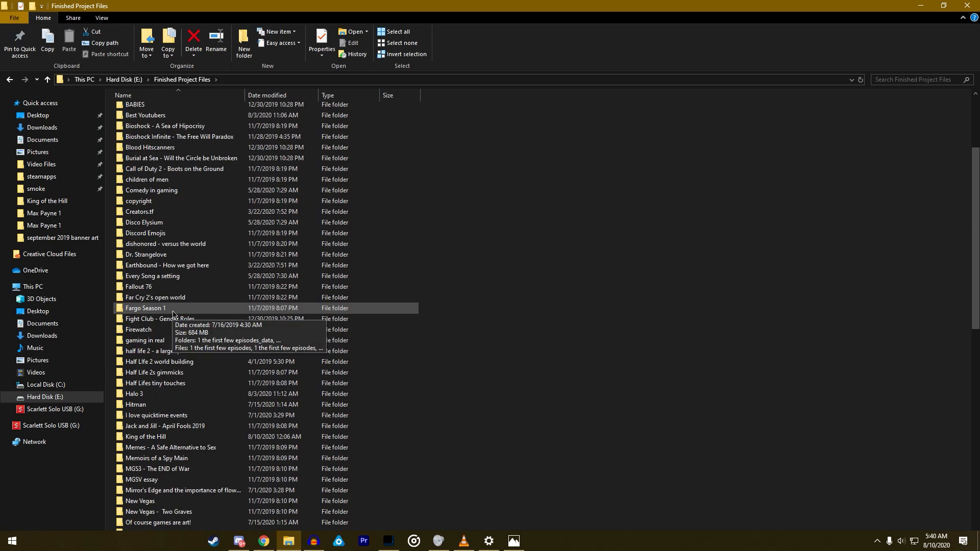
pyautogui.press('alt')
pyautogui.scroll(-2, 173, 313)
pyautogui.scroll(-3, 173, 314)
# - Switch to YouTube Studio in Chrome, search the channel for "2001", and open the 2001: A Space Odyssey | Human Error video
pyautogui.click(264, 541)
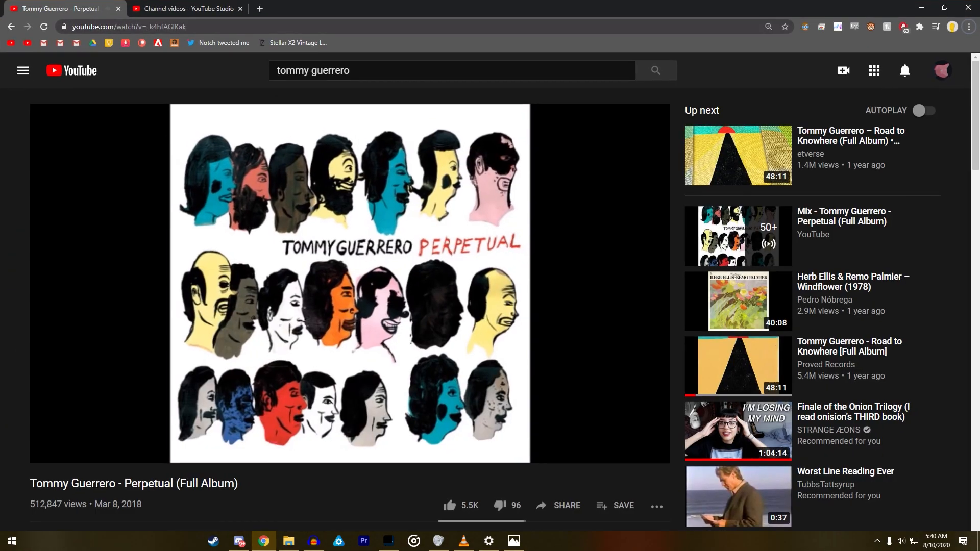
pyautogui.click(173, 8)
pyautogui.scroll(-5, 313, 306)
pyautogui.scroll(5, 314, 306)
pyautogui.click(372, 70)
pyautogui.write('2001')
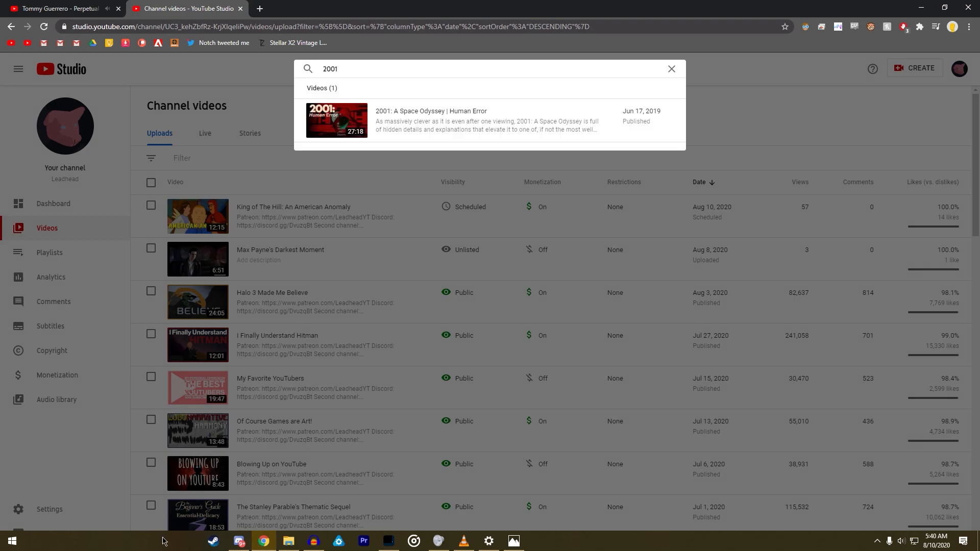
pyautogui.click(409, 122)
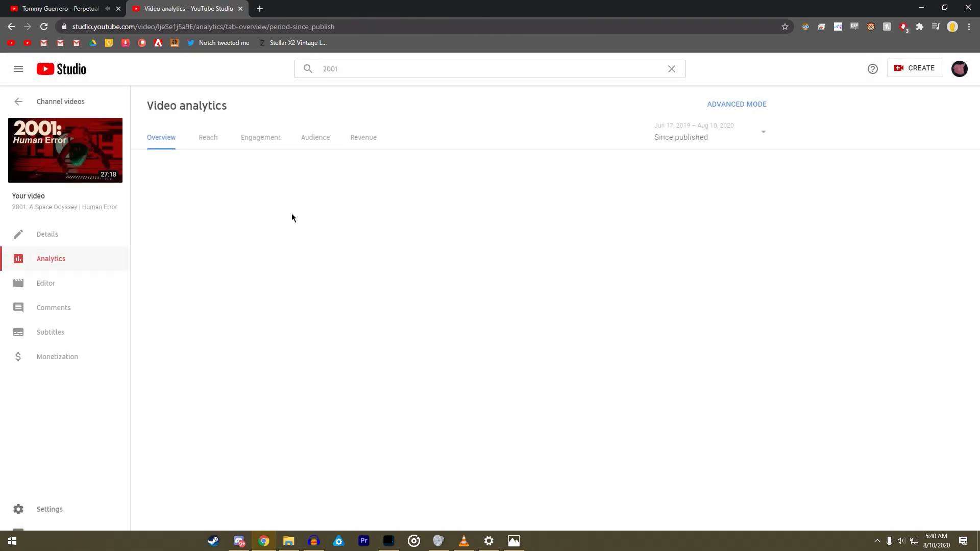
# - Check the 2001 video's watch page and its Studio details, and open its thumbnail image in a separate browser tab
pyautogui.click(82, 161)
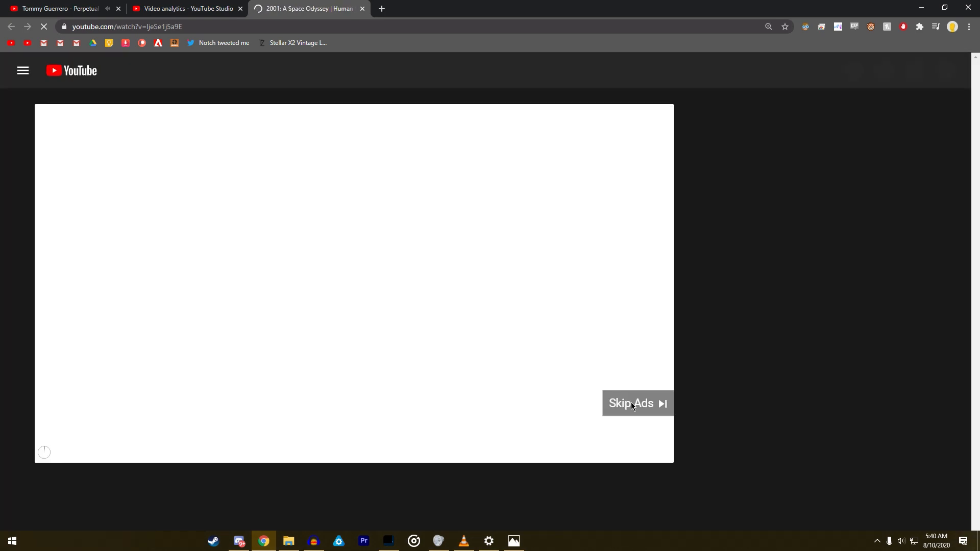
pyautogui.click(633, 402)
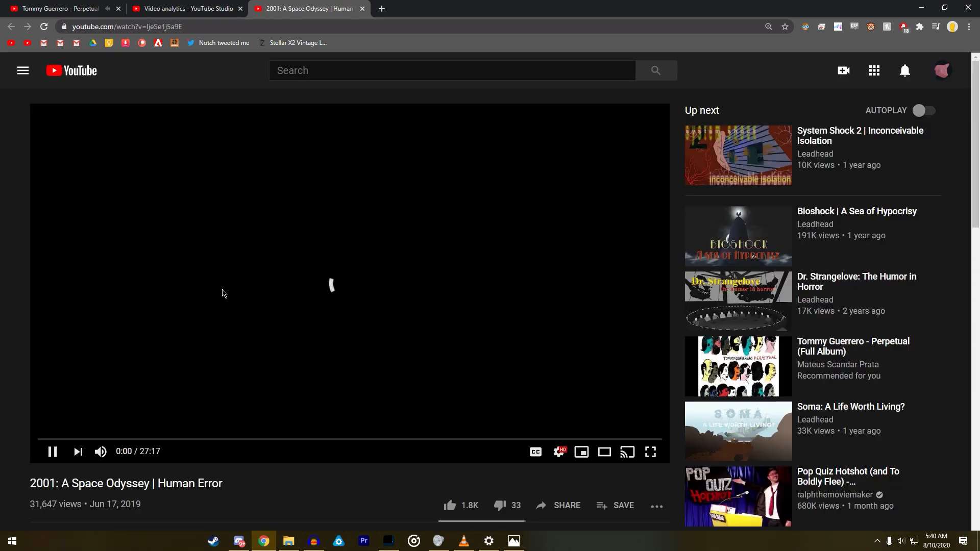
pyautogui.click(171, 6)
pyautogui.click(45, 233)
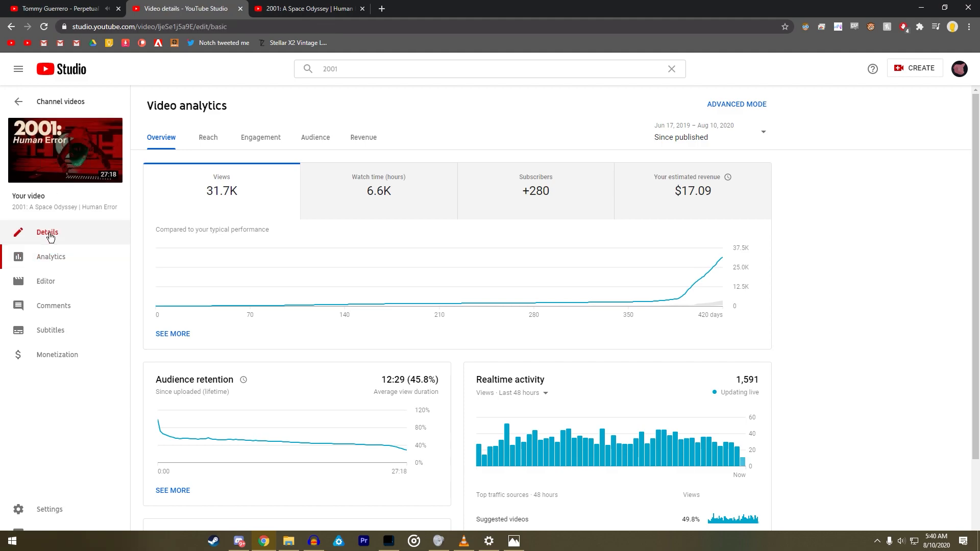
pyautogui.scroll(-7, 206, 288)
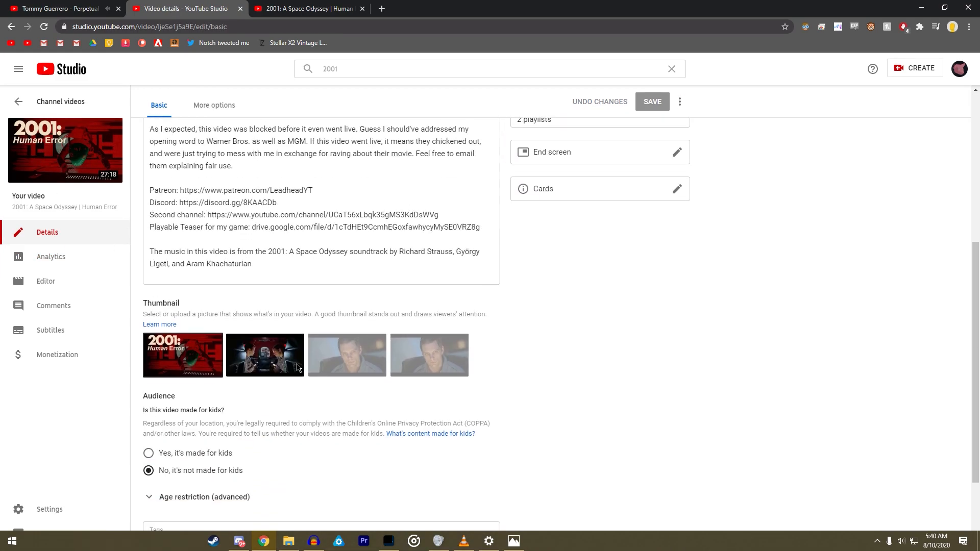
pyautogui.click(212, 286)
pyautogui.click(188, 301)
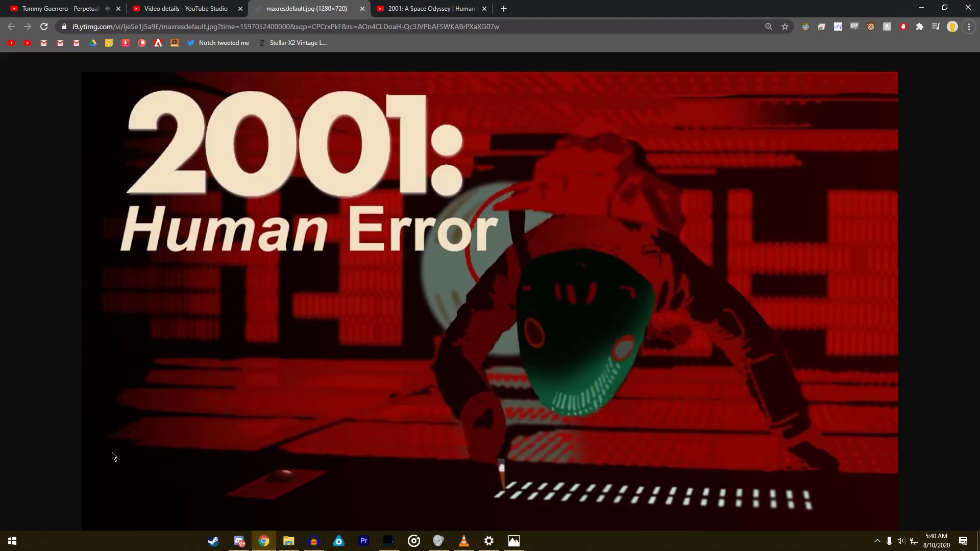
# - Examine the 2001: Human Error thumbnail up close, including the background panels, the astronaut figure and the floor details
pyautogui.scroll(3, 121, 461)
pyautogui.scroll(-1, 122, 460)
pyautogui.scroll(4, 182, 291)
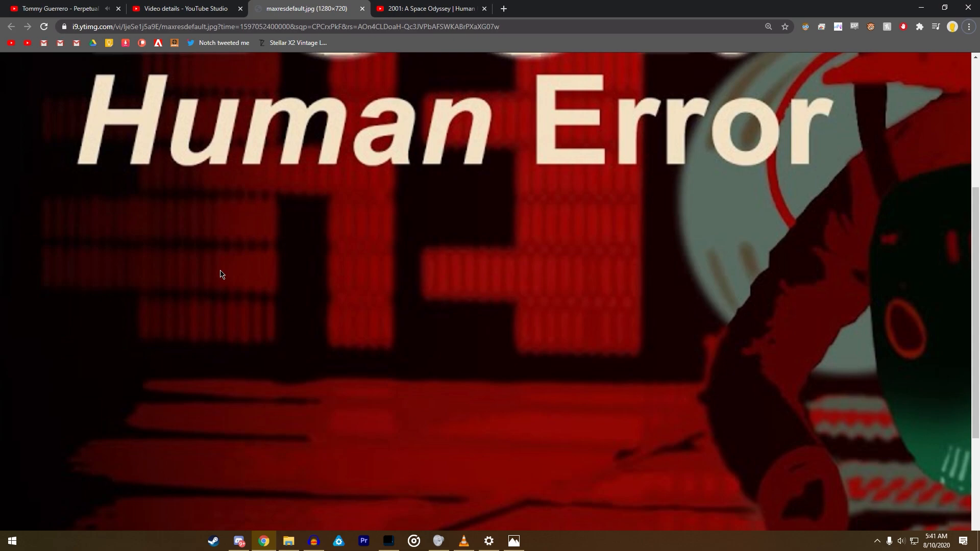
pyautogui.scroll(-4, 221, 274)
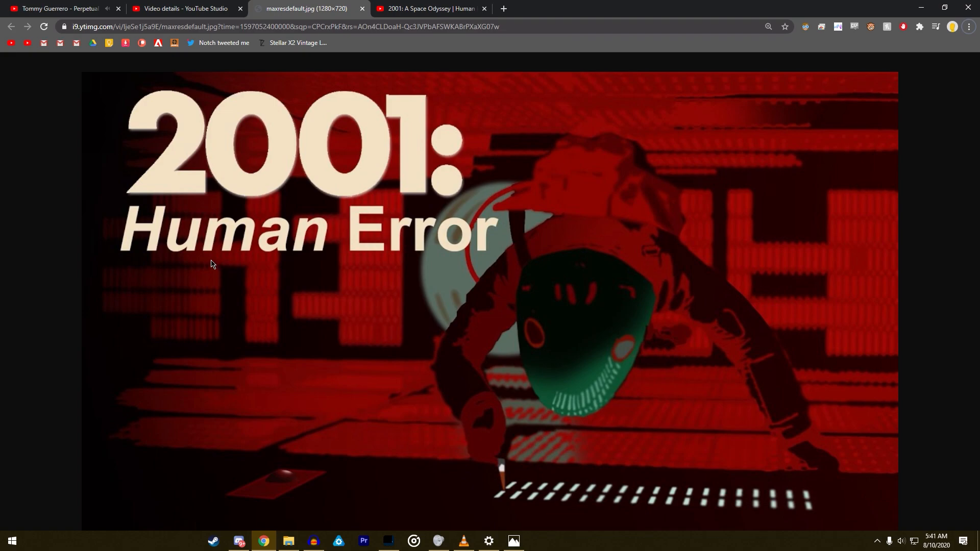
pyautogui.scroll(2, 780, 352)
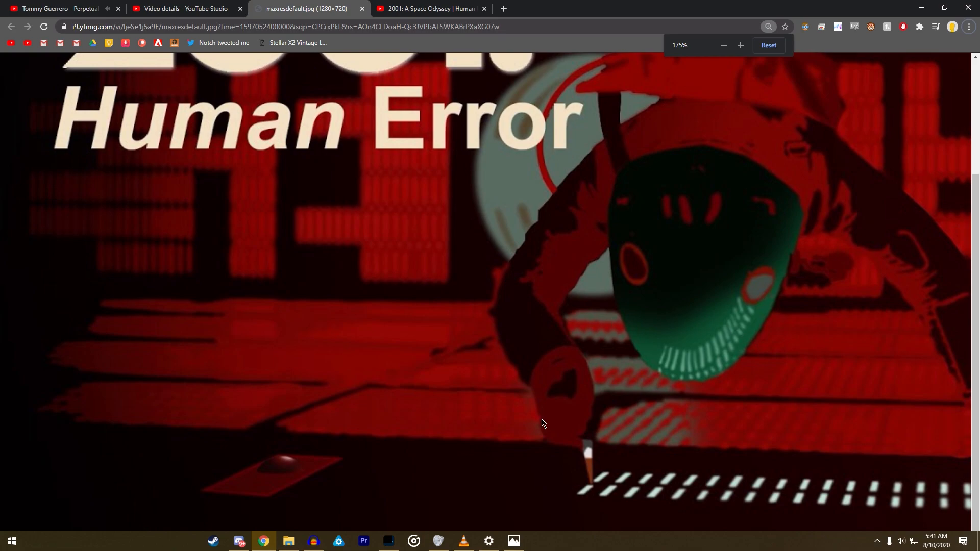
pyautogui.hscroll(3, 518, 406)
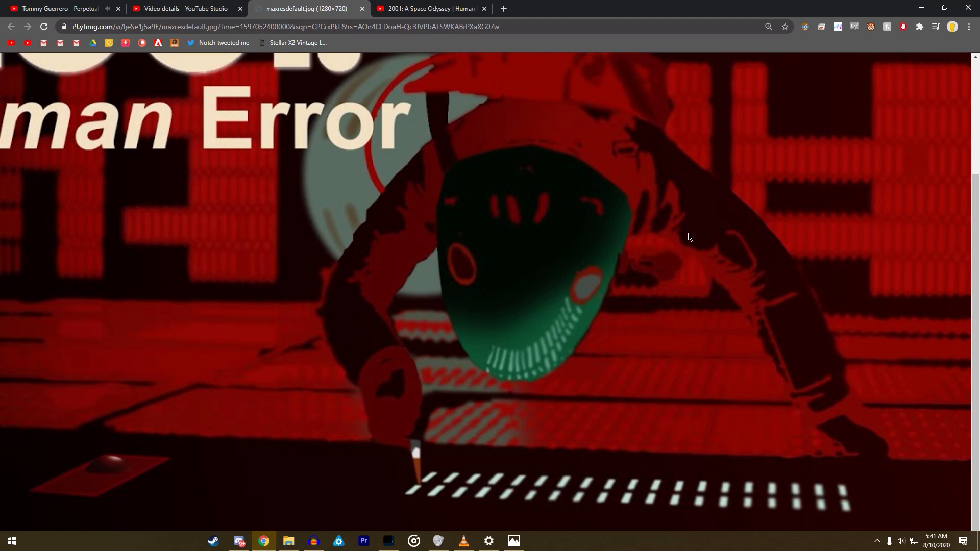
pyautogui.hscroll(-3, 690, 237)
pyautogui.scroll(2, 580, 239)
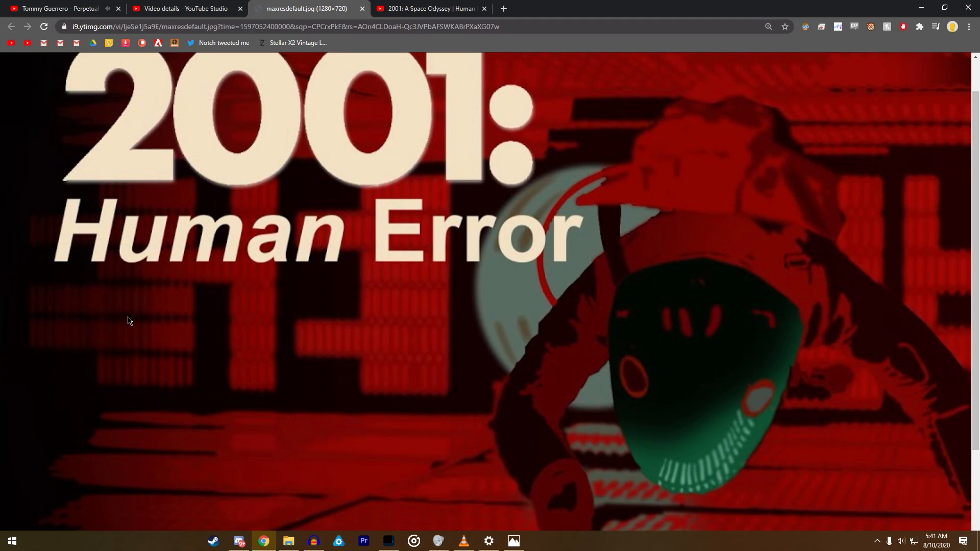
# - Switch back to Photoshop and outline the whole floor area below the back wall and behind the windows with the Polygonal Lasso
pyautogui.hotkey('alt', 'Tab')
pyautogui.hotkey('alt', 'Tab')
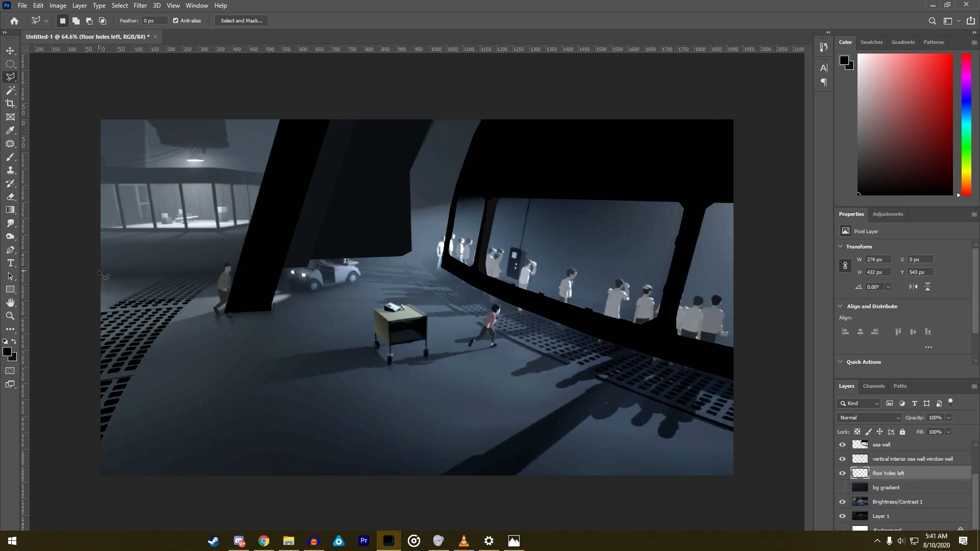
pyautogui.click(215, 231)
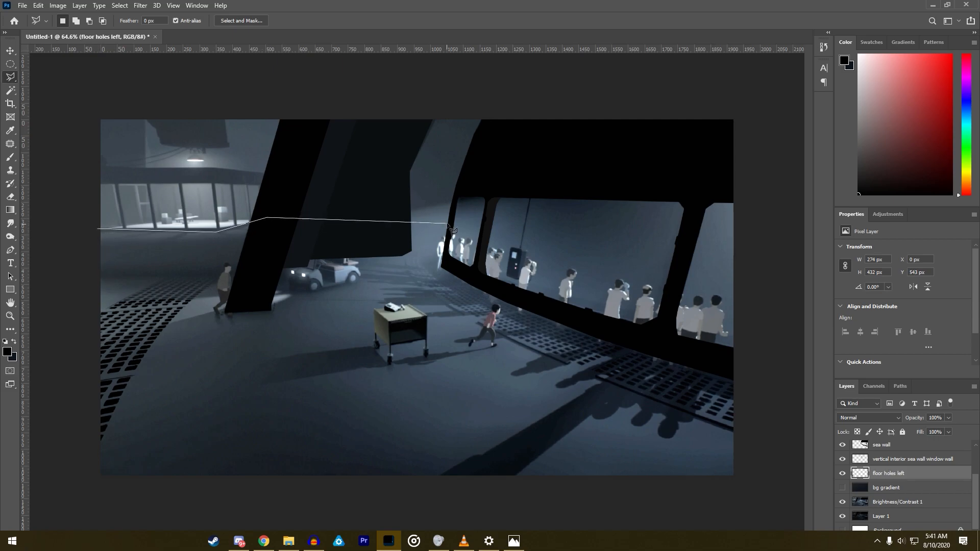
pyautogui.click(764, 512)
pyautogui.click(66, 499)
pyautogui.doubleClick(58, 261)
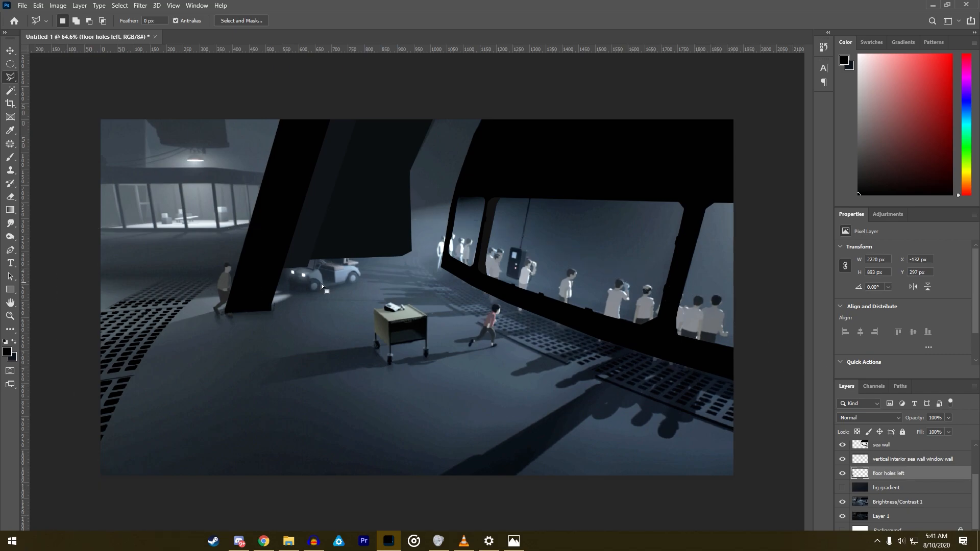
# - Sample the floor's blue-grey as the brush colour and show the bg gradient layer
pyautogui.click(10, 156)
pyautogui.keyDown('alt'); pyautogui.click(221, 348); pyautogui.keyUp('alt')
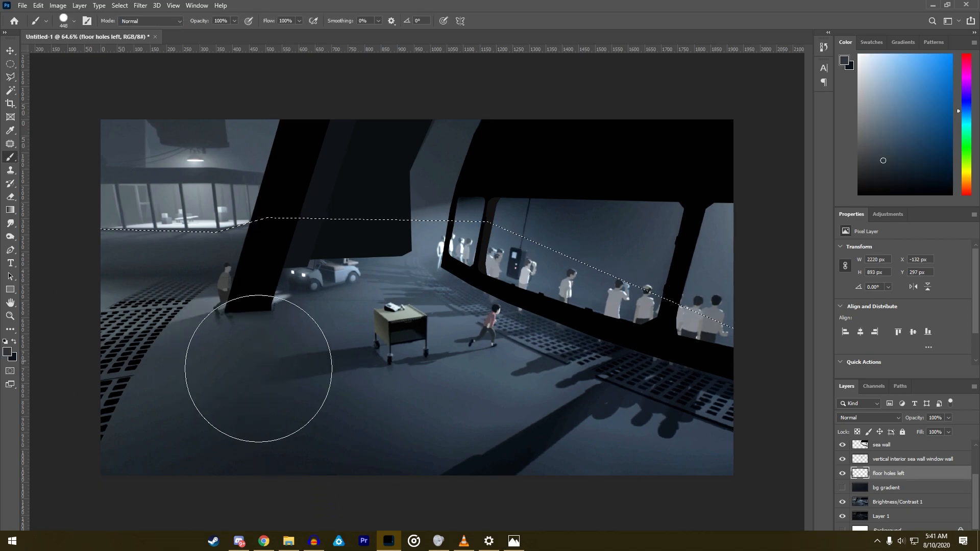
pyautogui.click(842, 487)
# - Create a new layer named "floor bulk" and place it between floor holes left and bg gradient
pyautogui.click(79, 5)
pyautogui.moveTo(156, 16)
pyautogui.click(196, 17)
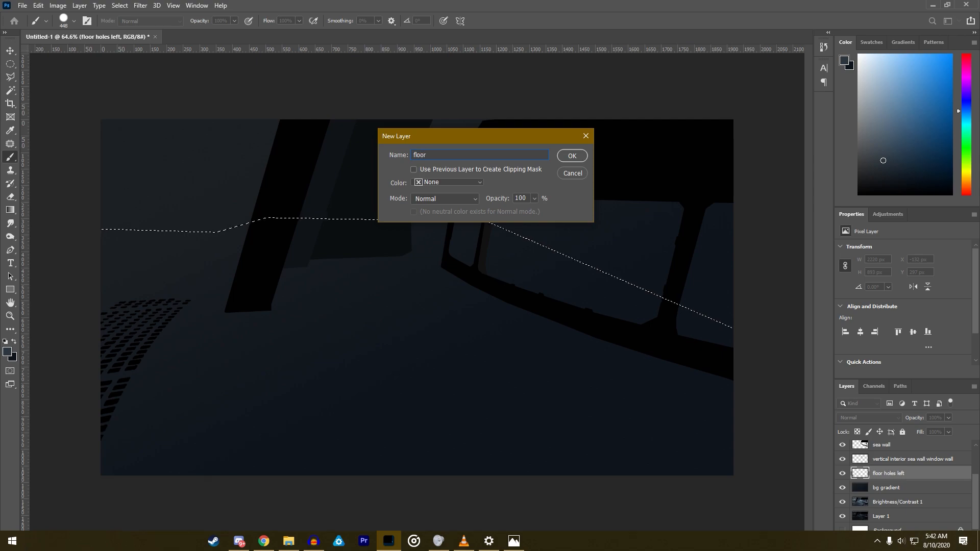
pyautogui.write('floor bulk')
pyautogui.press('Return')
pyautogui.moveTo(921, 476); pyautogui.dragTo(889, 491)
# - Paint the selected floor area with the sampled blue-grey on floor bulk, and hide the floor bulk and bg gradient layers
pyautogui.moveTo(219, 357)
pyautogui.mouseDown()
pyautogui.moveTo(197, 284)
pyautogui.moveTo(133, 398)
pyautogui.moveTo(4, 463)
pyautogui.moveTo(437, 361)
pyautogui.mouseUp()
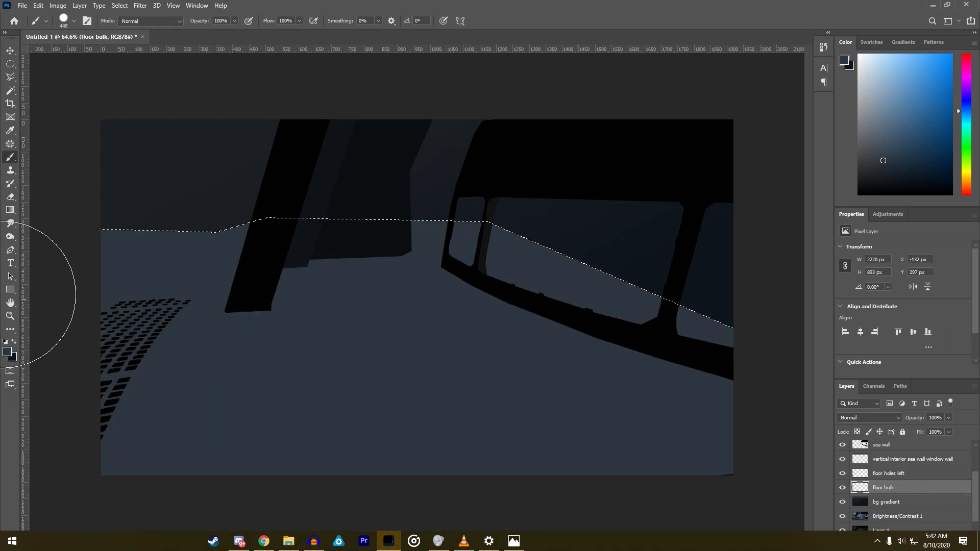
pyautogui.click(11, 77)
pyautogui.click(10, 90)
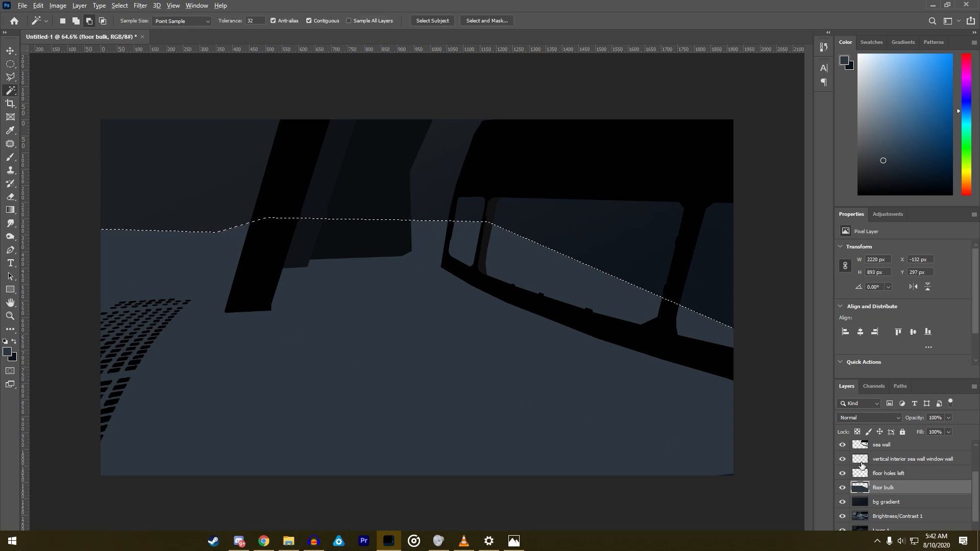
pyautogui.click(842, 487)
pyautogui.click(842, 501)
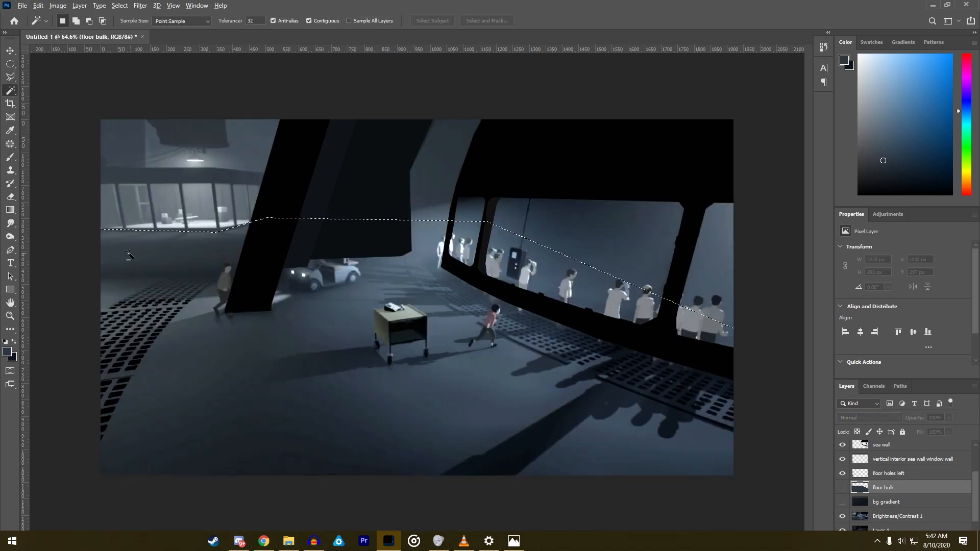
# - Select the floor around the faint rear holes of the left grate with the Magic Wand on the Brightness/Contrast 1 layer
pyautogui.scroll(3, 142, 348)
pyautogui.scroll(4, 141, 349)
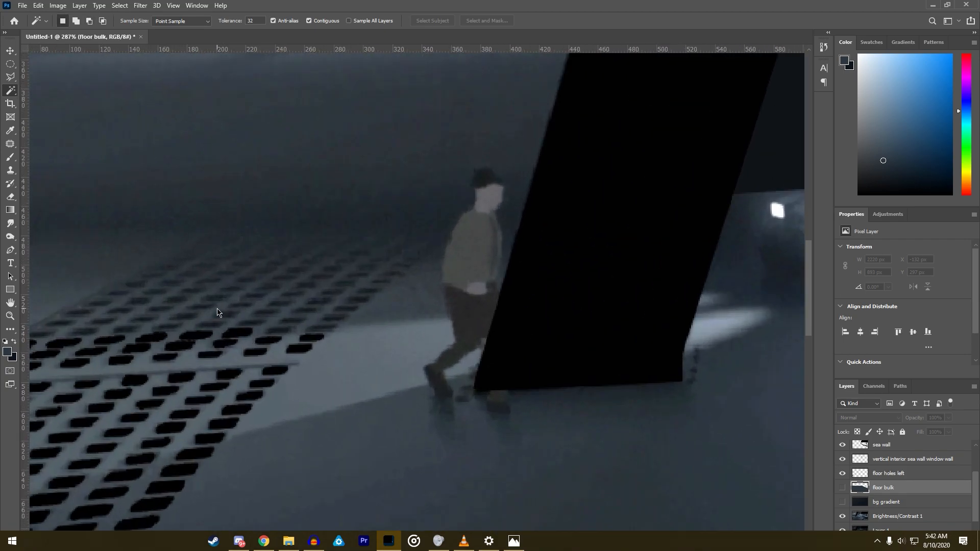
pyautogui.click(897, 516)
pyautogui.click(208, 311)
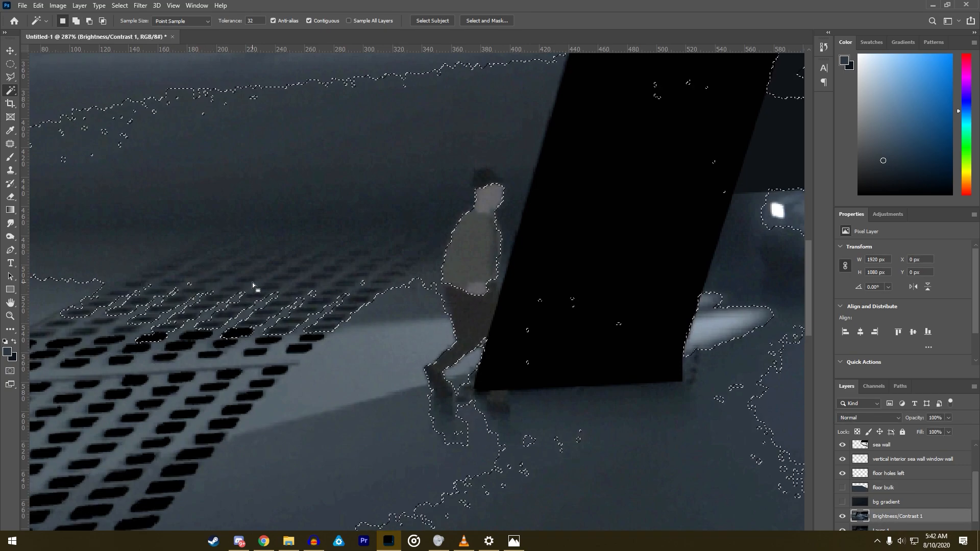
pyautogui.keyDown('shift'); pyautogui.click(100, 315); pyautogui.keyUp('shift')
pyautogui.hotkey('ctrl', 'z')
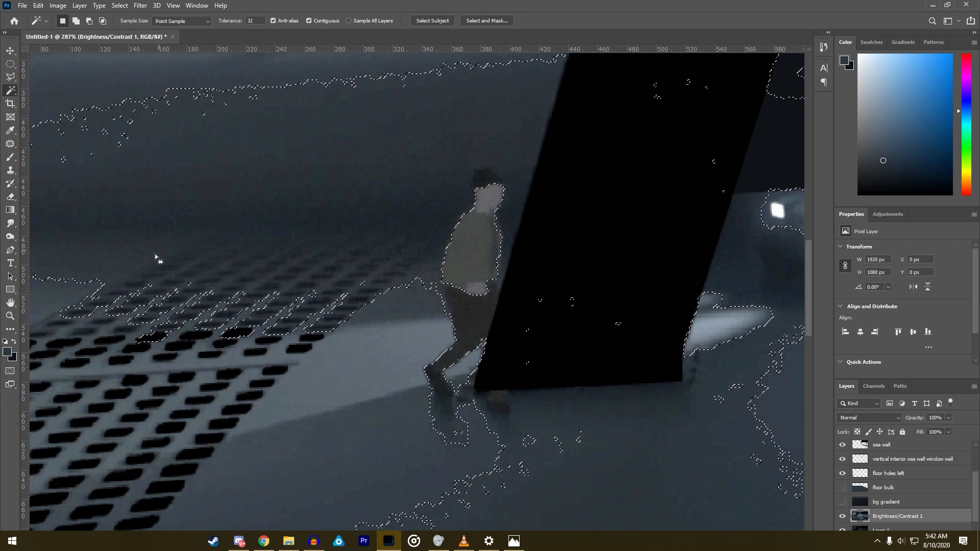
pyautogui.keyDown('shift'); pyautogui.click(105, 309); pyautogui.keyUp('shift')
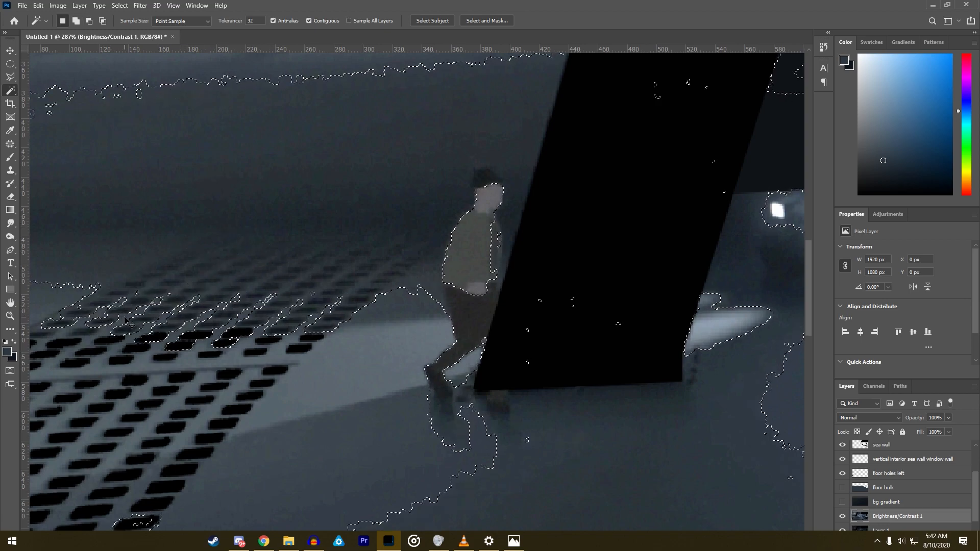
pyautogui.keyDown('alt'); pyautogui.scroll(3, 206, 276); pyautogui.keyUp('alt')
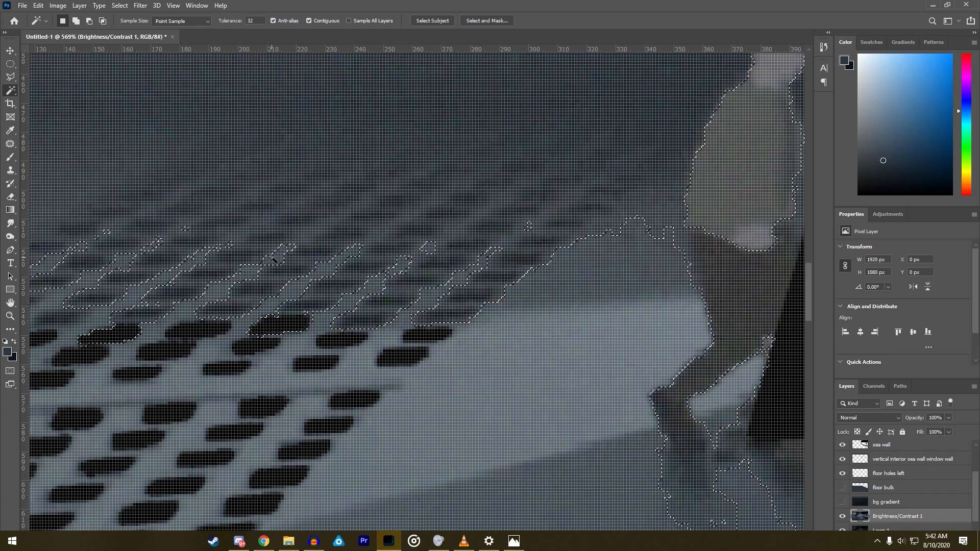
pyautogui.keyDown('alt'); pyautogui.scroll(-4, 395, 282); pyautogui.keyUp('alt')
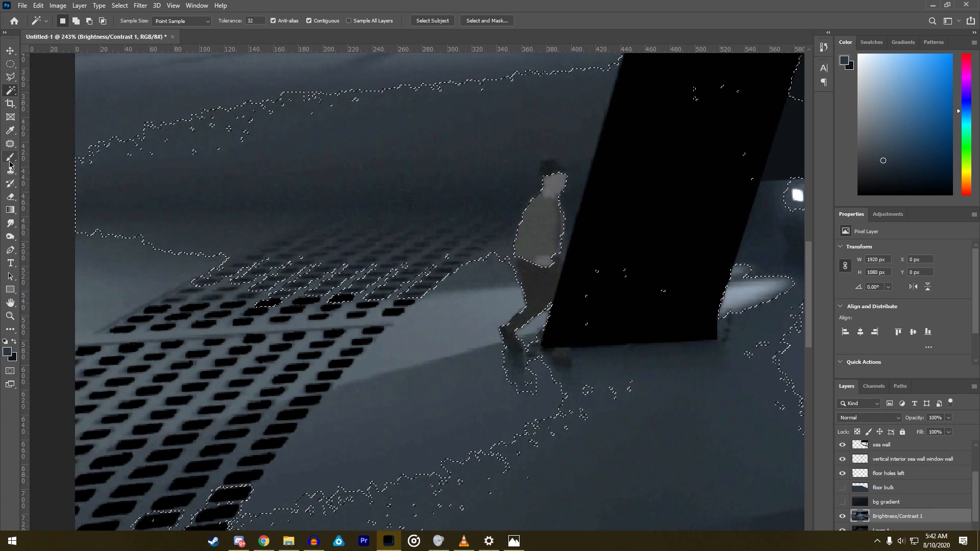
# - Show the floor bulk layer and sample black from the painted floor holes as the brush colour
pyautogui.press('b')
pyautogui.click(842, 487)
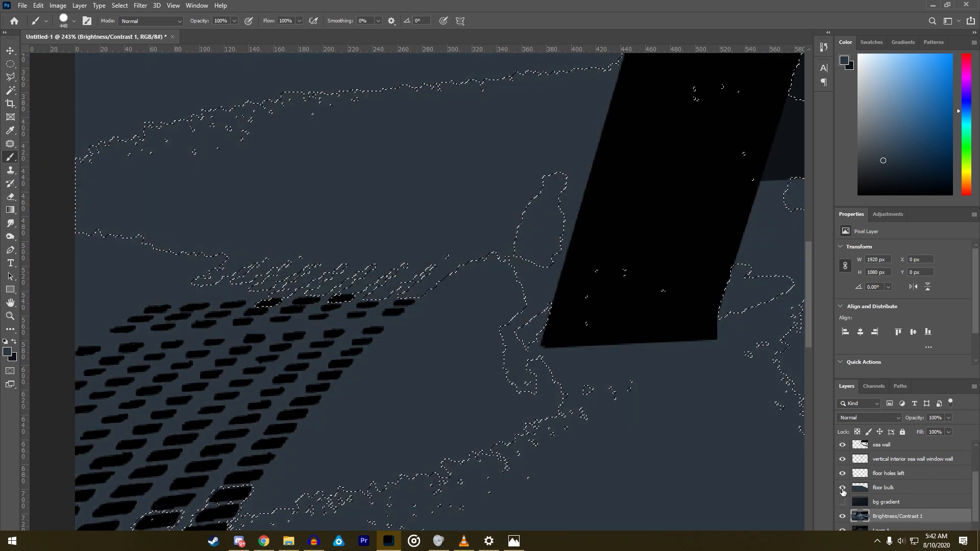
pyautogui.keyDown('alt'); pyautogui.scroll(-3, 373, 364); pyautogui.keyUp('alt')
pyautogui.keyDown('alt'); pyautogui.scroll(7, 226, 317); pyautogui.keyUp('alt')
pyautogui.keyDown('alt'); pyautogui.scroll(4, 226, 317); pyautogui.keyUp('alt')
pyautogui.keyDown('alt'); pyautogui.scroll(-7, 346, 288); pyautogui.keyUp('alt')
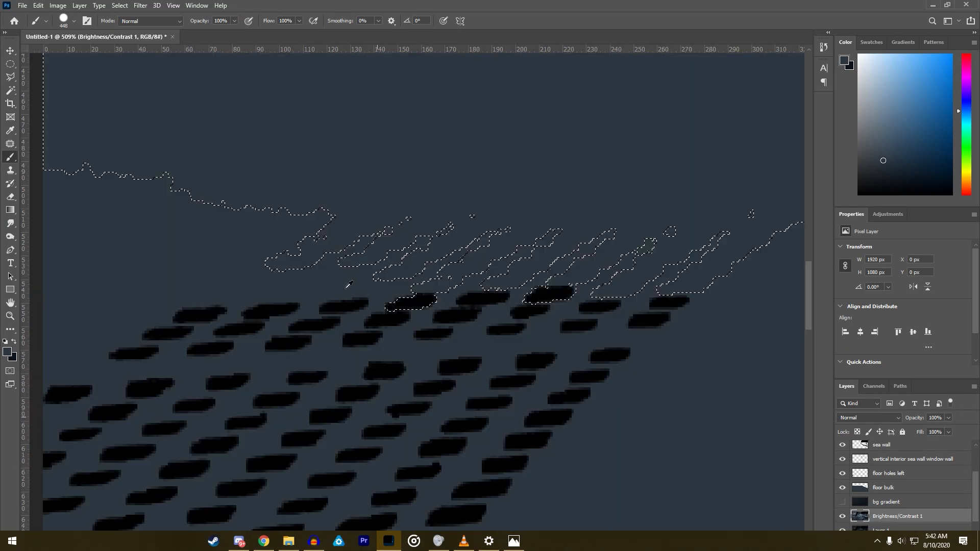
pyautogui.keyDown('alt'); pyautogui.scroll(-3, 349, 283); pyautogui.keyUp('alt')
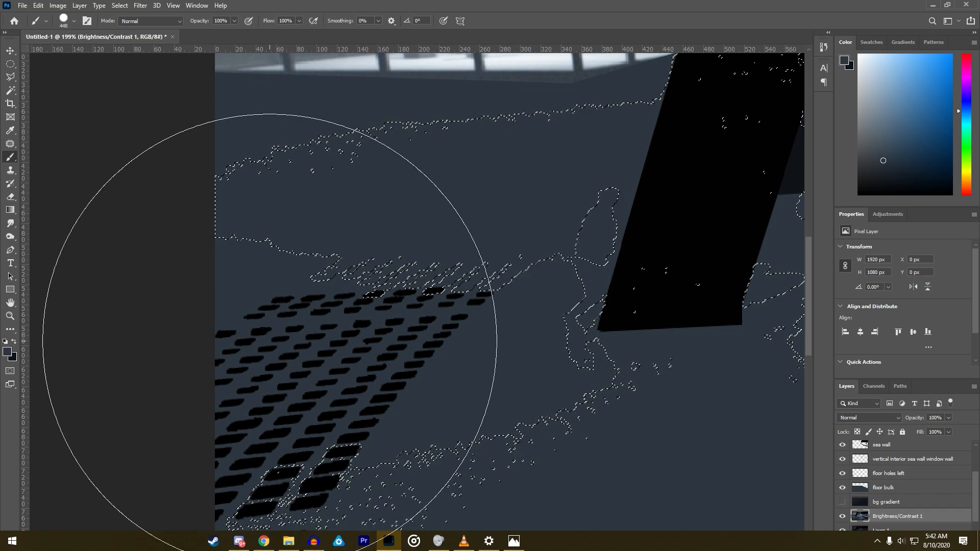
pyautogui.keyDown('alt'); pyautogui.click(314, 361); pyautogui.keyUp('alt')
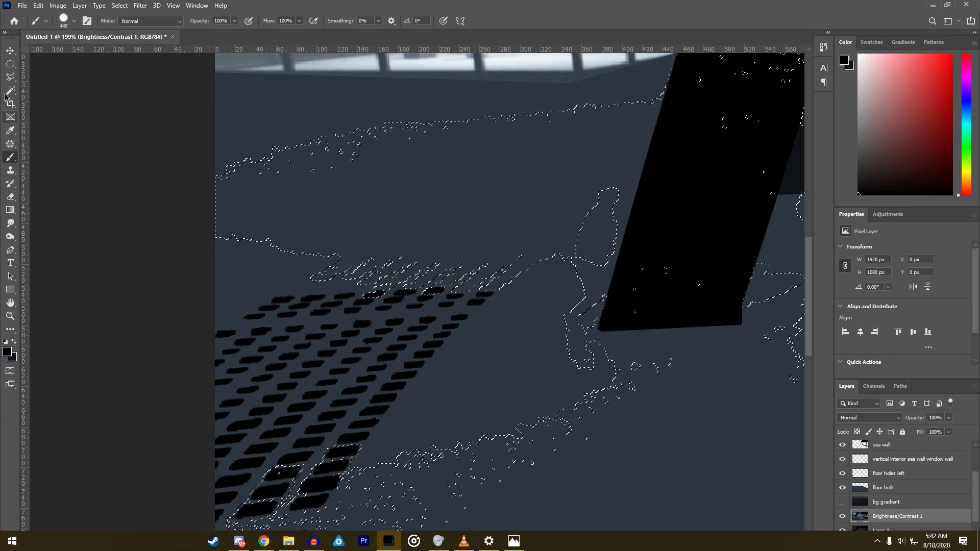
# - Invert the selection and subtract the area above and beside the rear floor holes, including the pillar base, with the Polygonal Lasso
pyautogui.press('l')
pyautogui.rightClick(305, 289)
pyautogui.click(334, 300)
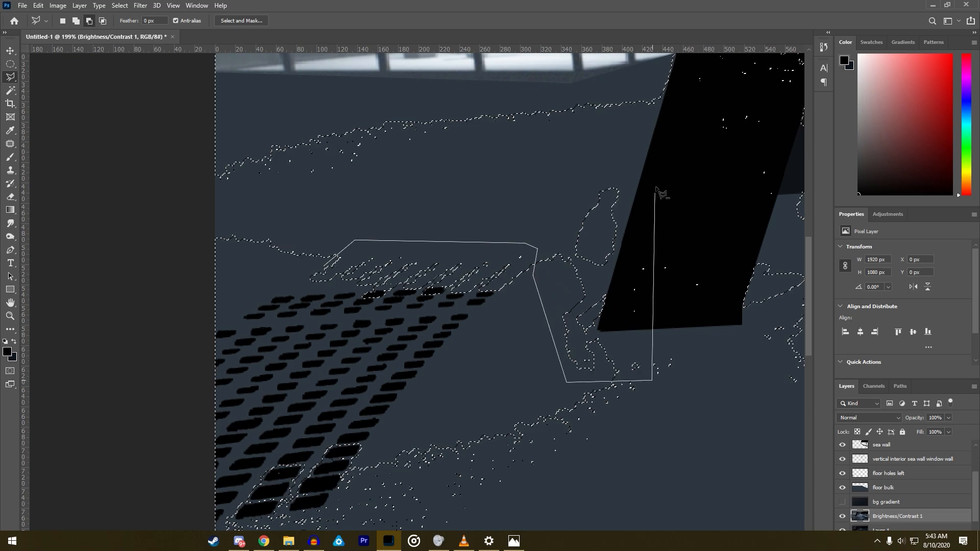
pyautogui.click(537, 81)
pyautogui.click(146, 134)
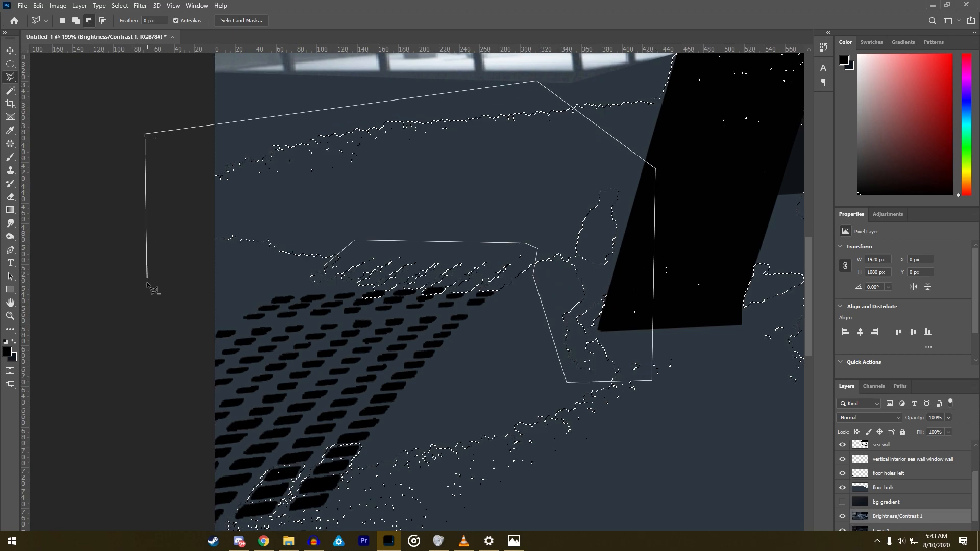
pyautogui.click(153, 354)
pyautogui.click(199, 351)
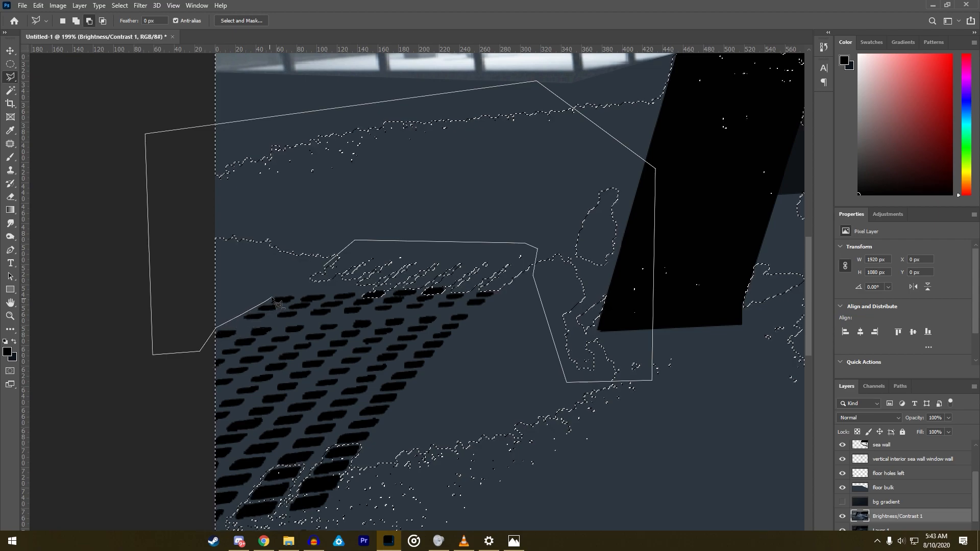
pyautogui.click(326, 270)
pyautogui.scroll(5, 326, 270)
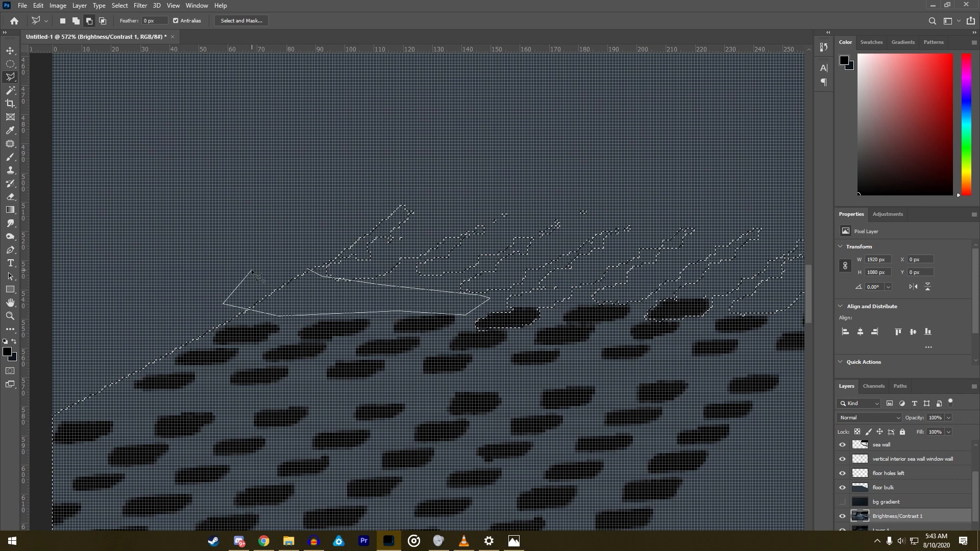
pyautogui.scroll(-5, 378, 283)
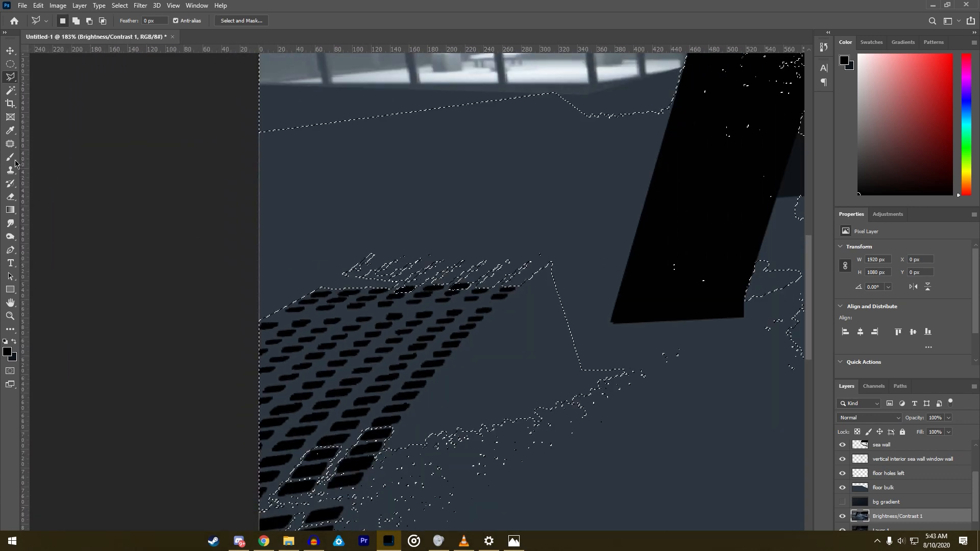
# - Subtract the already painted holes and the open floor beside the grate from the selection with the Polygonal Lasso
pyautogui.click(13, 159)
pyautogui.rightClick(416, 239)
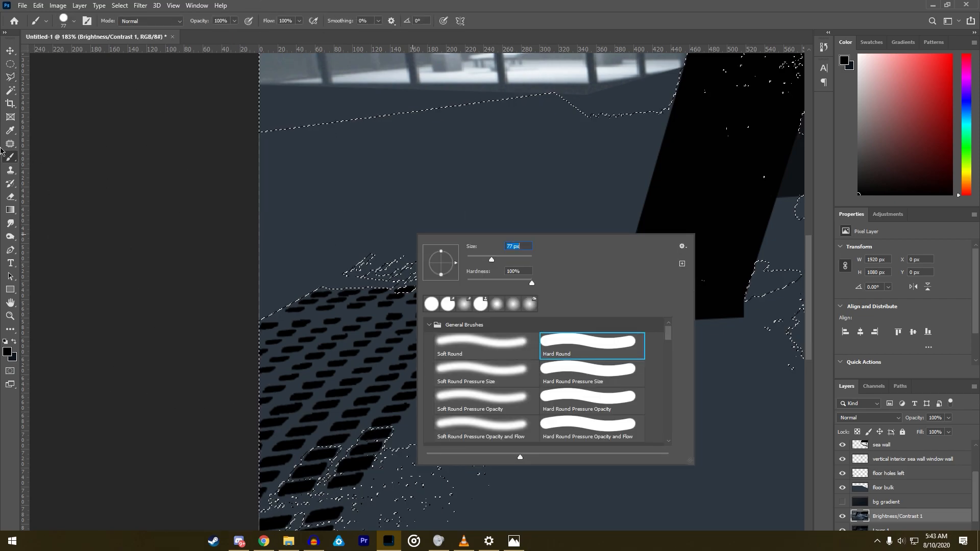
pyautogui.press('l')
pyautogui.scroll(2, 500, 240)
pyautogui.click(407, 293)
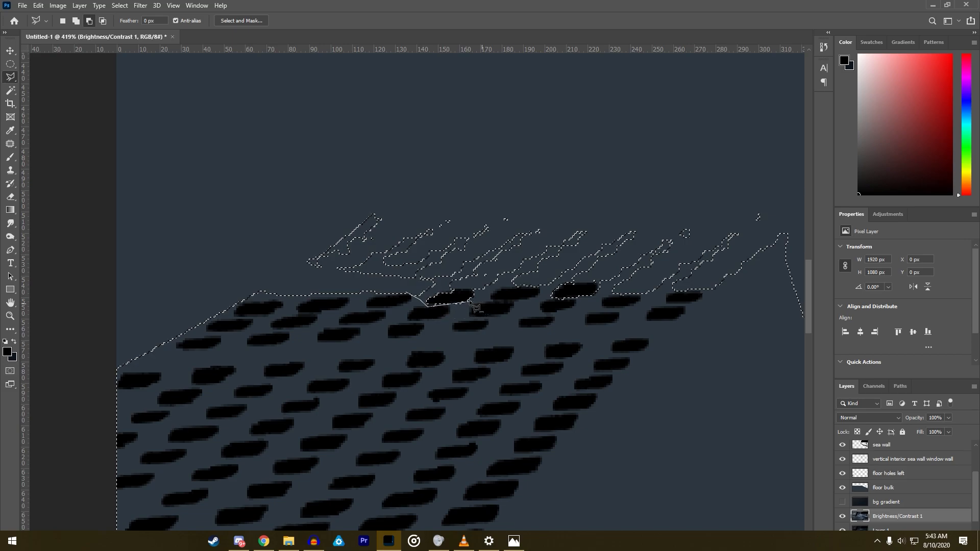
pyautogui.click(427, 306)
pyautogui.click(429, 295)
pyautogui.click(565, 285)
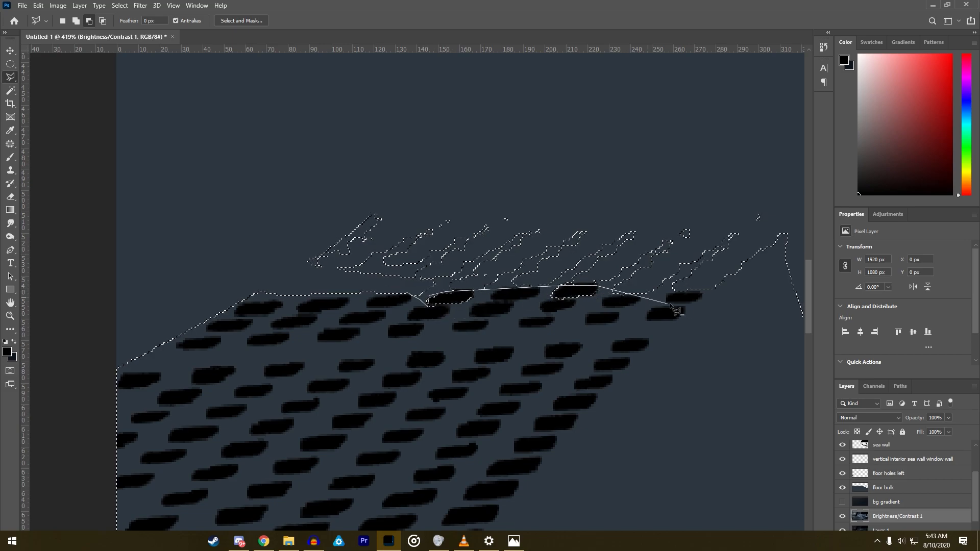
pyautogui.click(694, 305)
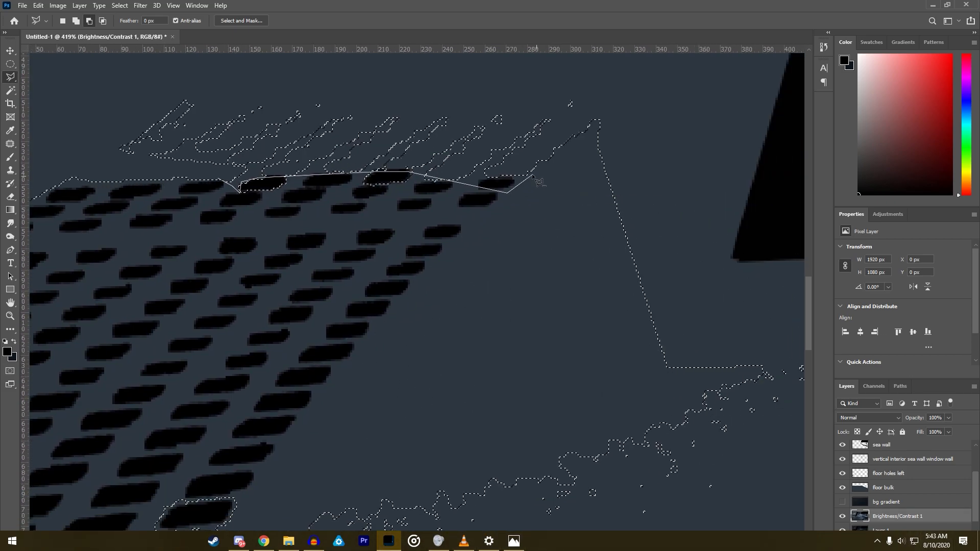
pyautogui.click(620, 102)
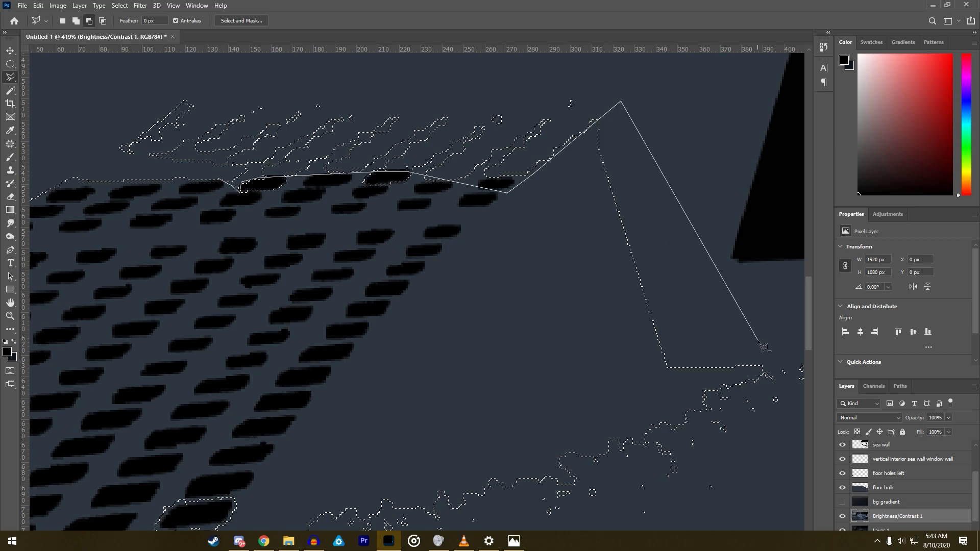
pyautogui.click(762, 342)
pyautogui.click(761, 498)
pyautogui.click(50, 438)
pyautogui.click(286, 131)
pyautogui.click(409, 149)
# - Switch to the Brush and make floor holes left the active layer
pyautogui.click(10, 157)
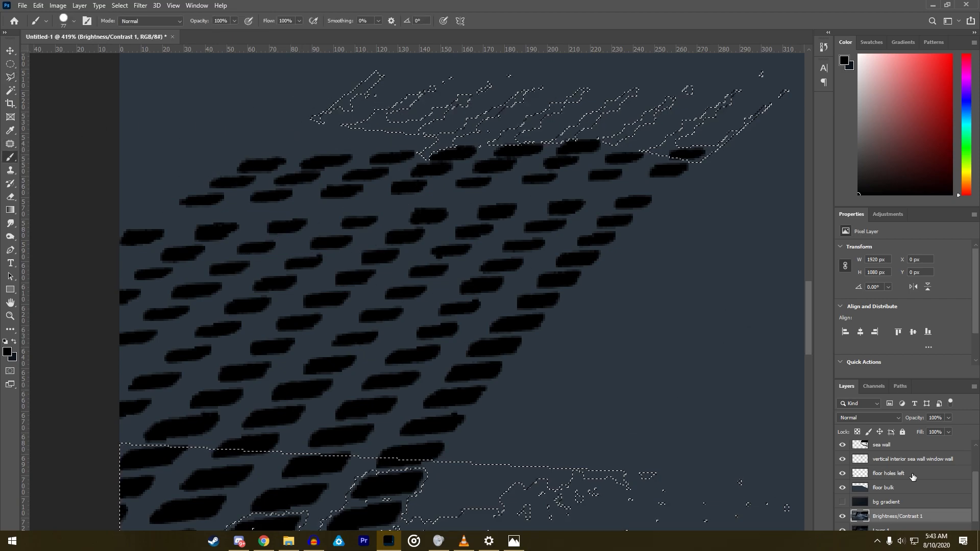
pyautogui.click(884, 491)
pyautogui.click(887, 474)
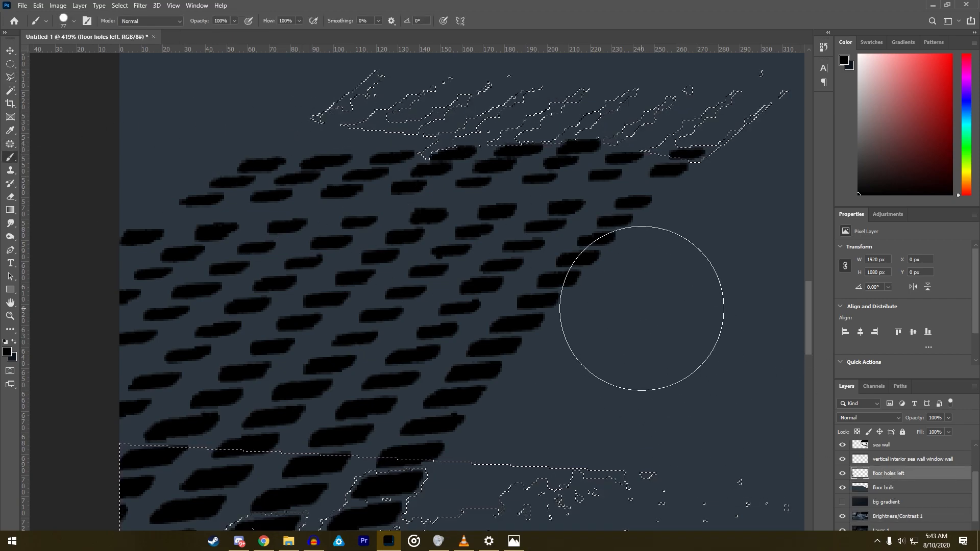
# - Try to paint the selected rear grate area black on floor holes left
pyautogui.scroll(-2, 616, 305)
pyautogui.moveTo(412, 165); pyautogui.dragTo(426, 115)
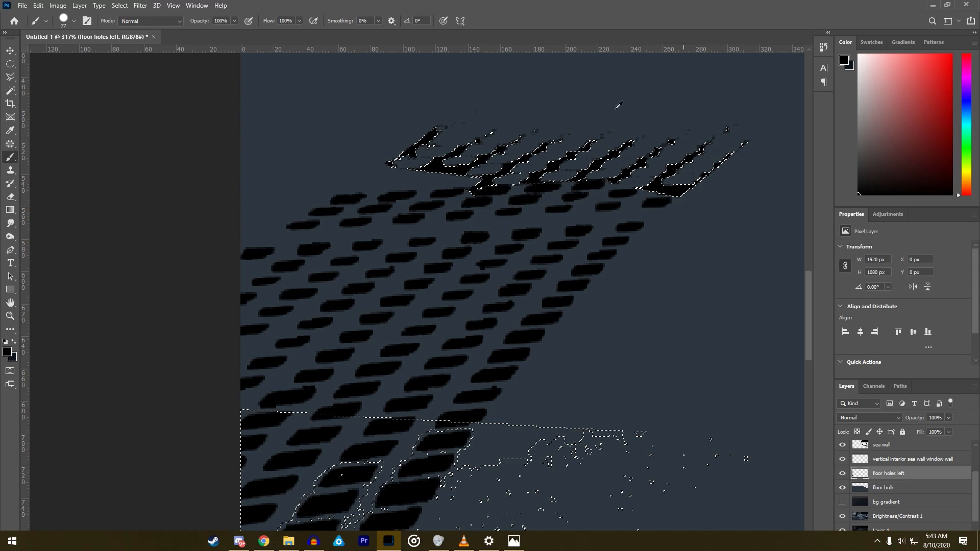
pyautogui.hotkey('ctrl', 'z')
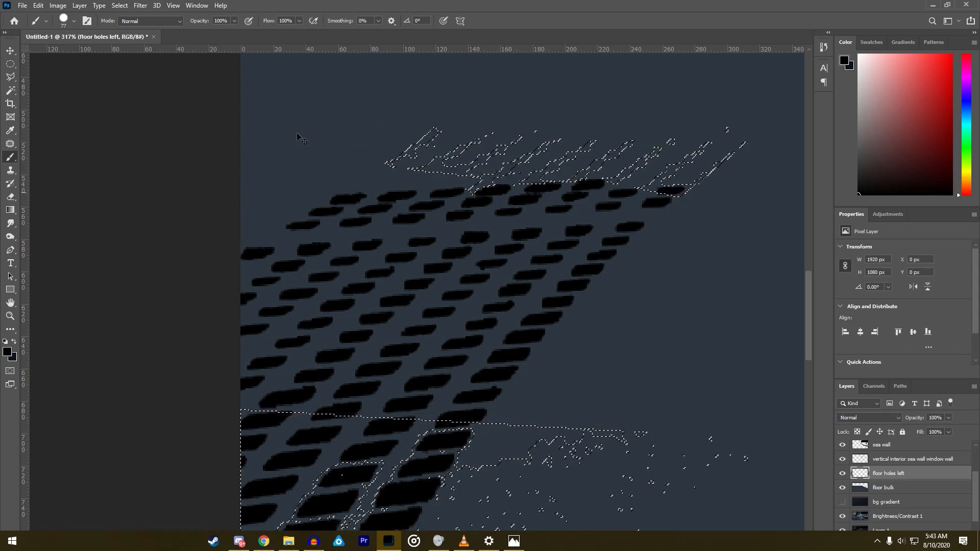
# - Invert the selection around the rear holes and test a black brush stroke on floor holes left
pyautogui.press('l')
pyautogui.rightClick(368, 209)
pyautogui.click(394, 225)
pyautogui.click(11, 157)
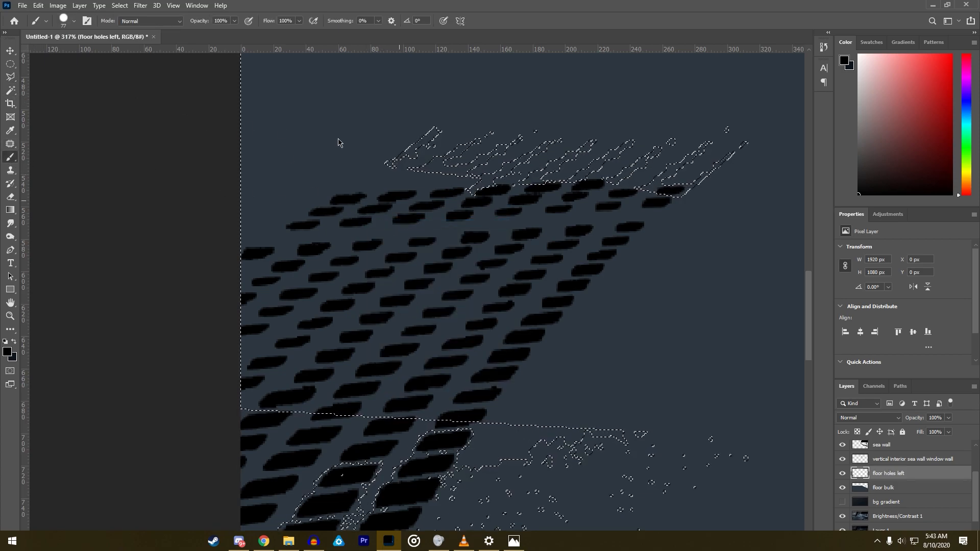
pyautogui.click(394, 215)
pyautogui.hotkey('ctrl', 'z')
# - Subtract the painted hole rows and floor just below the rear holes from the inverted selection with the Polygonal Lasso
pyautogui.scroll(3, 396, 115)
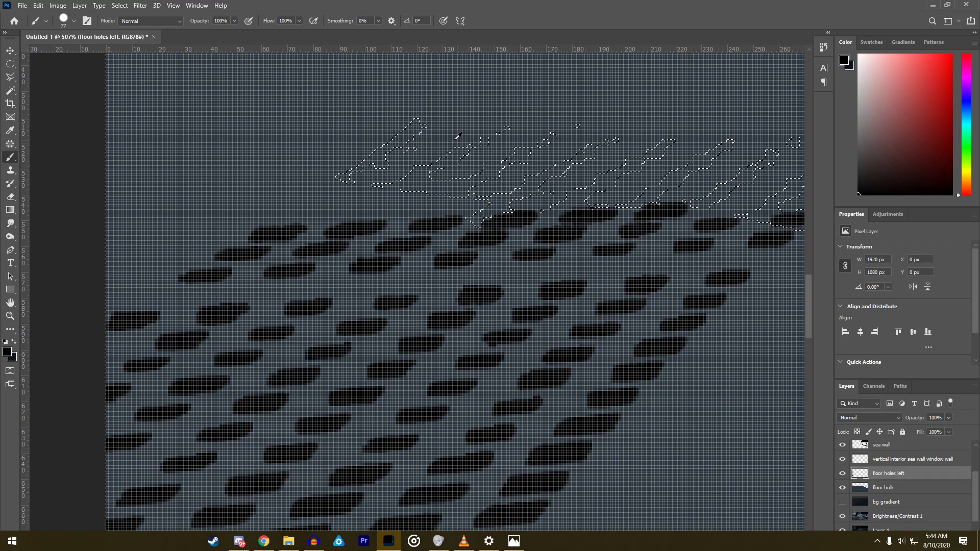
pyautogui.press('l')
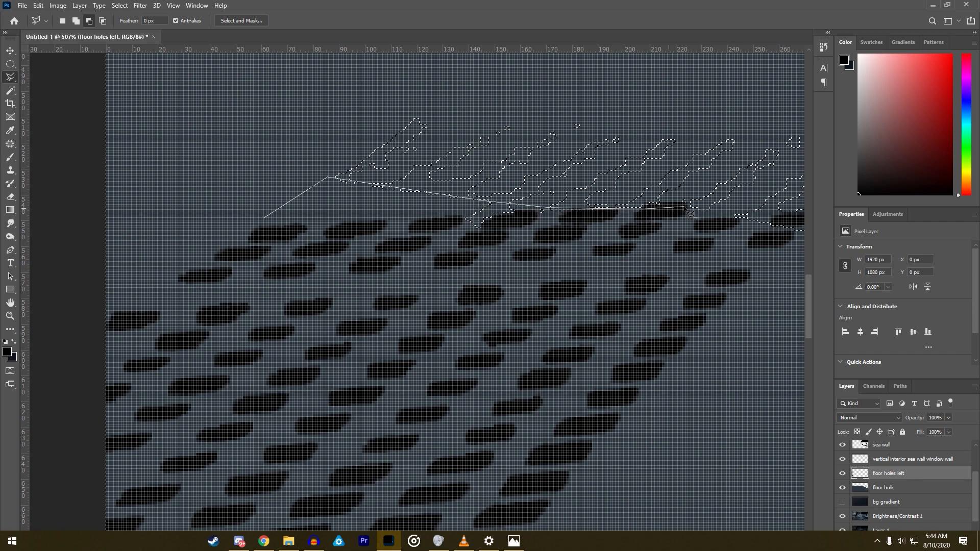
pyautogui.click(769, 224)
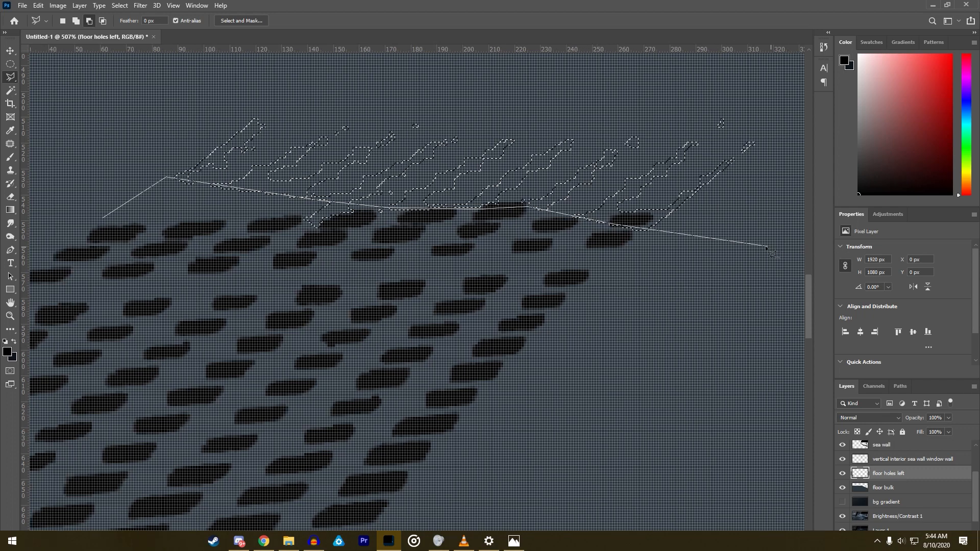
pyautogui.click(731, 233)
pyautogui.click(490, 481)
pyautogui.click(38, 259)
pyautogui.doubleClick(32, 235)
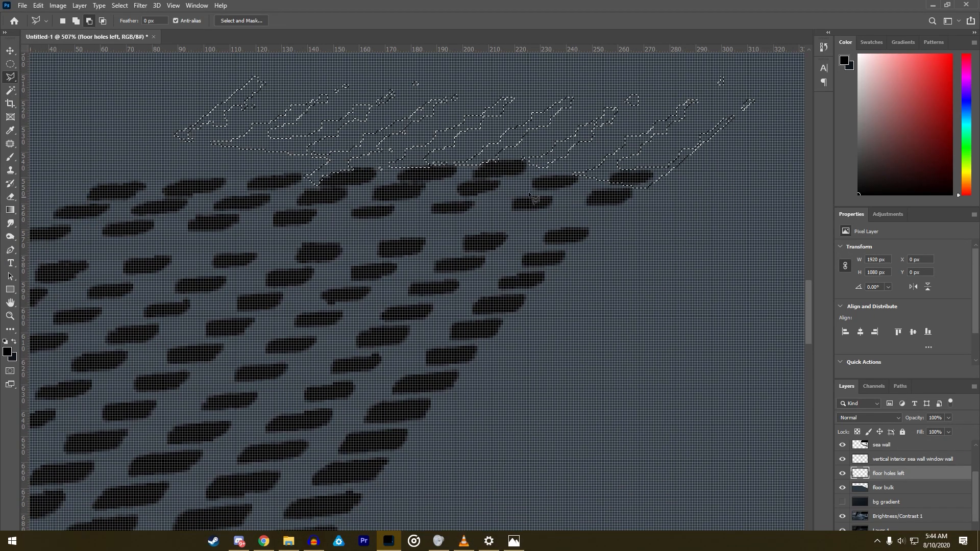
pyautogui.click(607, 169)
pyautogui.click(735, 177)
pyautogui.click(713, 213)
pyautogui.doubleClick(674, 215)
pyautogui.scroll(-3, 676, 212)
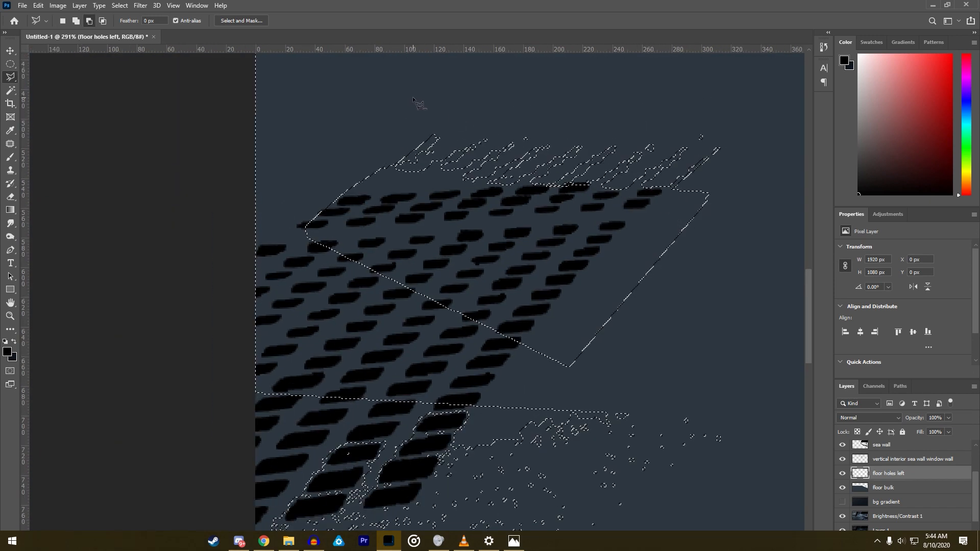
# - Subtract the floor area between the grate's left edge and the canvas border from the selection with the Polygonal Lasso
pyautogui.scroll(2, 412, 96)
pyautogui.click(256, 295)
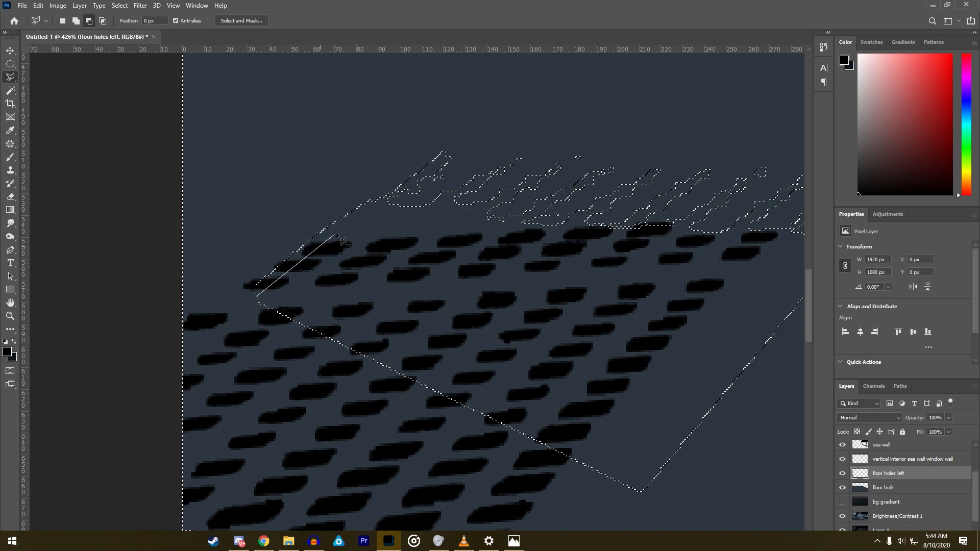
pyautogui.click(457, 138)
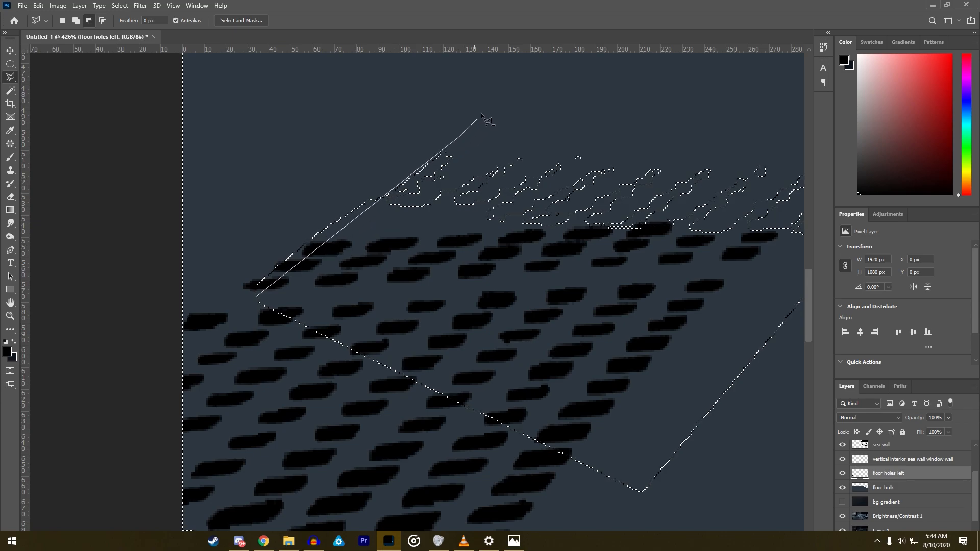
pyautogui.click(555, 69)
pyautogui.click(278, 118)
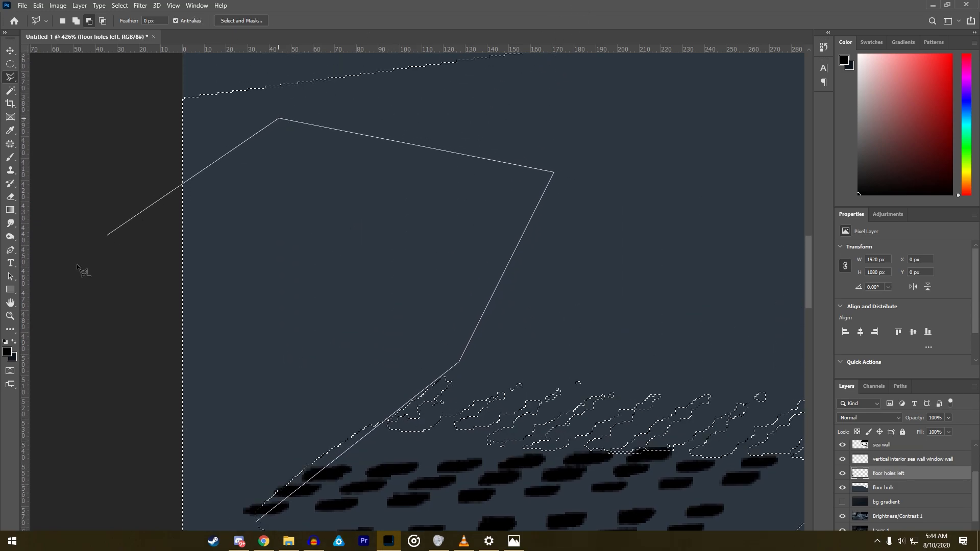
pyautogui.click(31, 484)
pyautogui.doubleClick(223, 502)
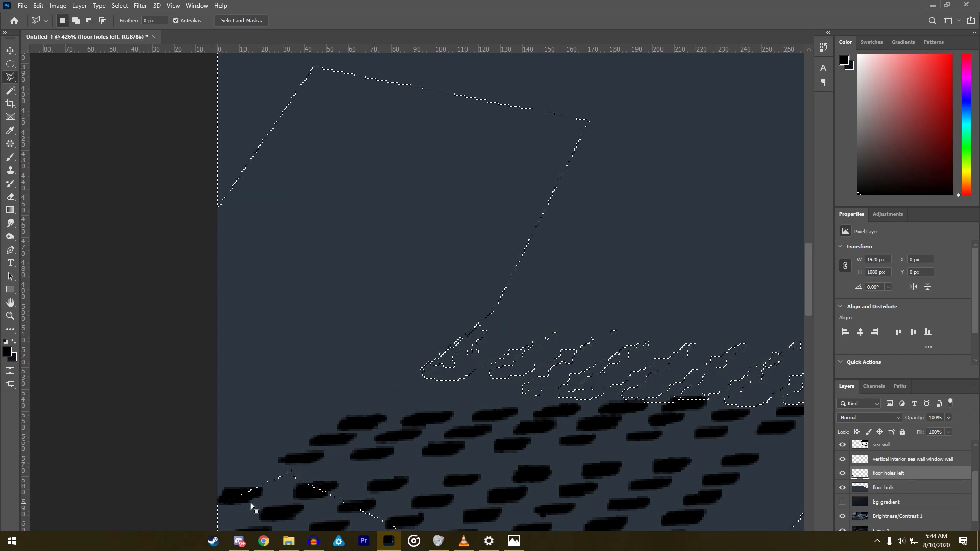
pyautogui.scroll(-3, 297, 478)
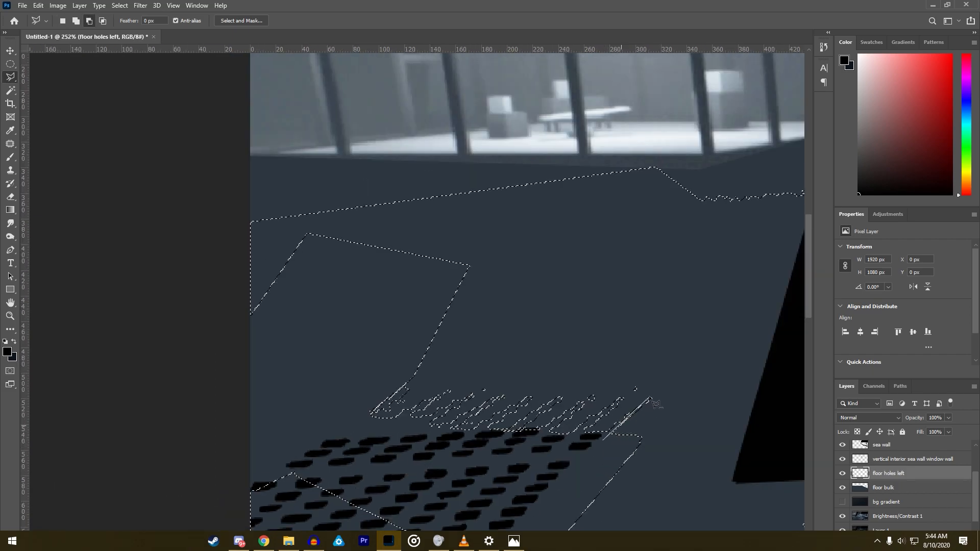
pyautogui.click(756, 304)
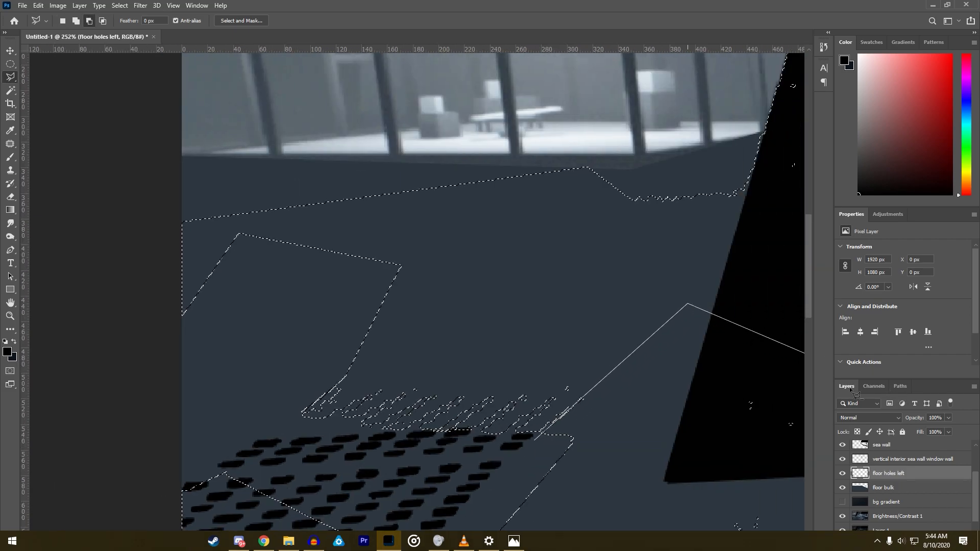
pyautogui.click(702, 420)
pyautogui.click(514, 541)
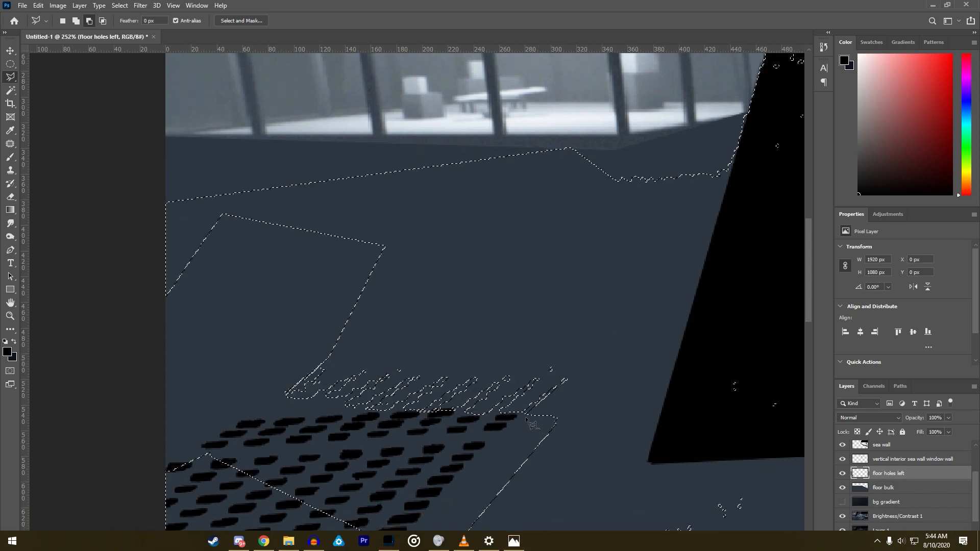
# - Subtract the floor area between the grate's right edge and the black pillar from the selection with the Polygonal Lasso
pyautogui.click(557, 386)
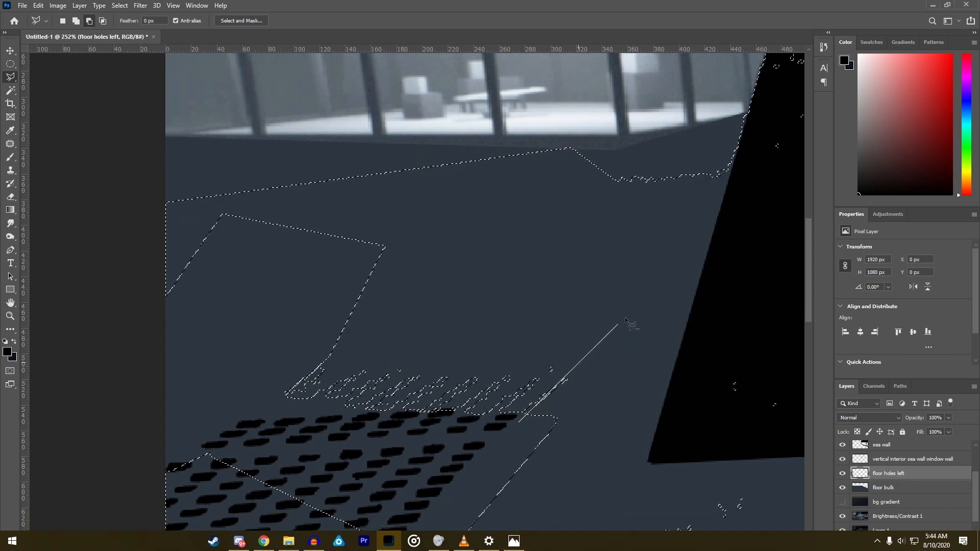
pyautogui.click(697, 260)
pyautogui.click(709, 432)
pyautogui.click(542, 527)
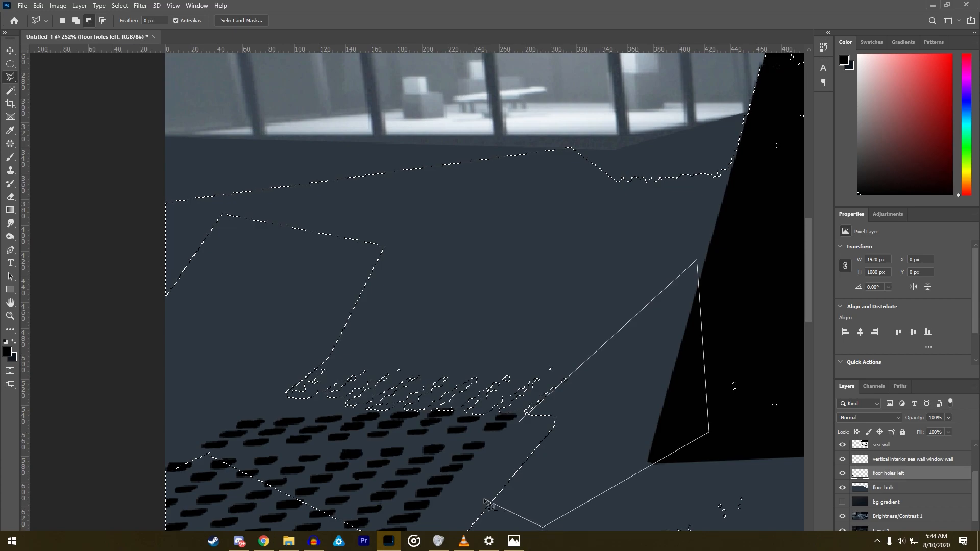
pyautogui.doubleClick(474, 492)
# - Subtract the floor strip just above the rear holes from the selection, from the grate's left corner across to the pillar
pyautogui.click(313, 353)
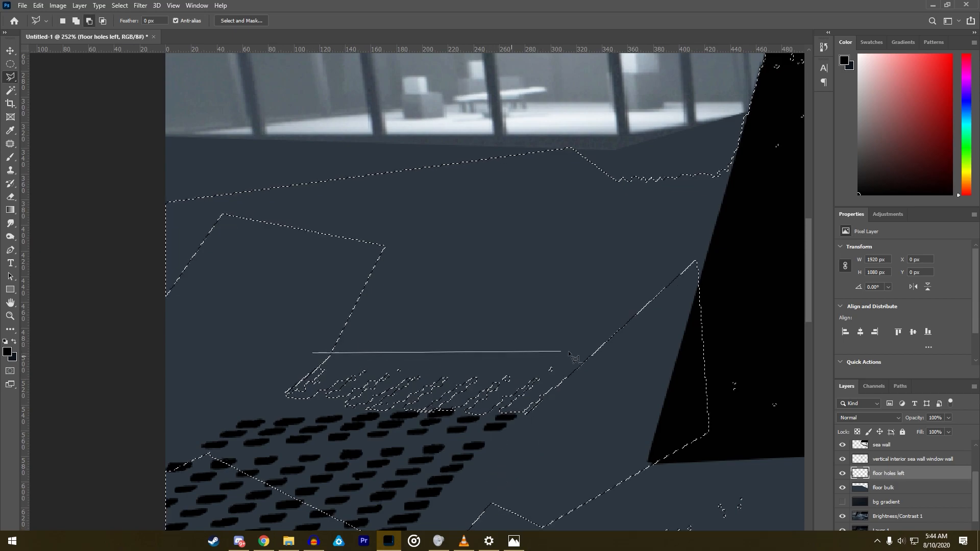
pyautogui.click(606, 366)
pyautogui.click(719, 247)
pyautogui.click(337, 224)
pyautogui.click(312, 353)
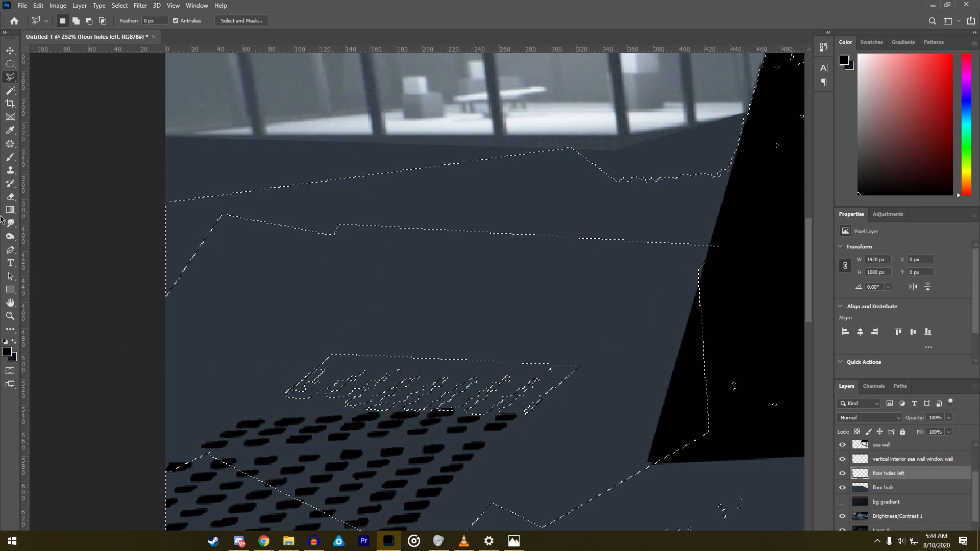
# - Try to paint the isolated rear hole area black on floor holes left with the hard 77 px brush, and deselect
pyautogui.click(11, 159)
pyautogui.moveTo(285, 352)
pyautogui.mouseDown()
pyautogui.moveTo(270, 341)
pyautogui.moveTo(427, 348)
pyautogui.mouseUp()
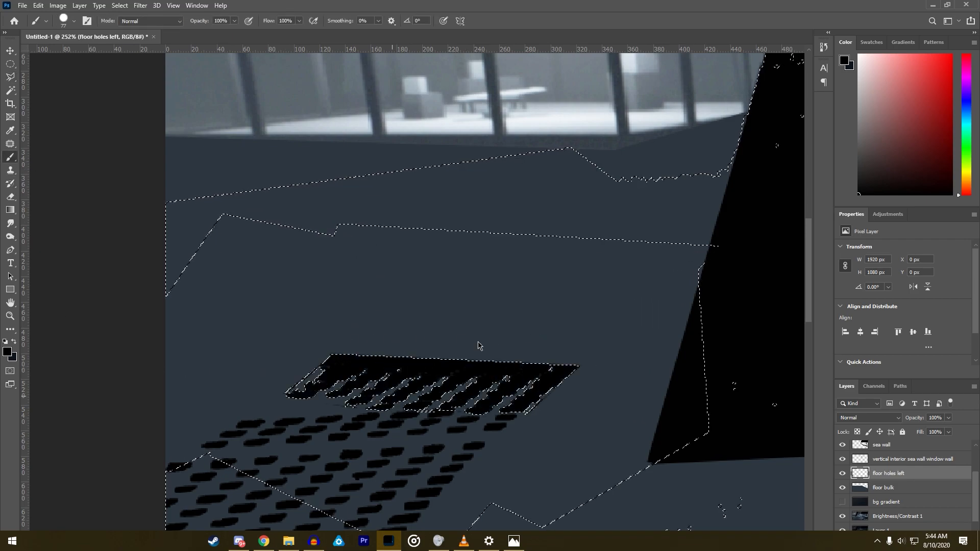
pyautogui.scroll(7, 357, 388)
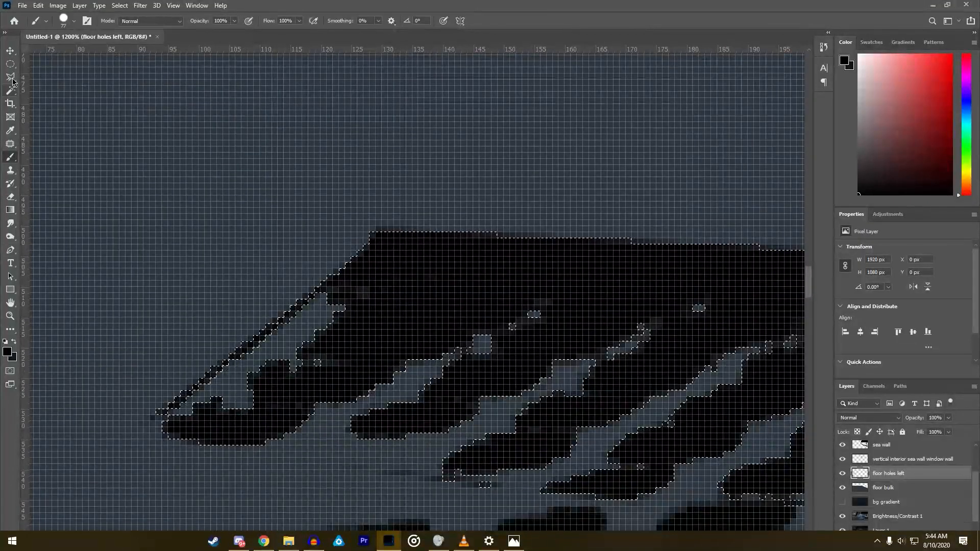
pyautogui.click(11, 78)
pyautogui.rightClick(428, 331)
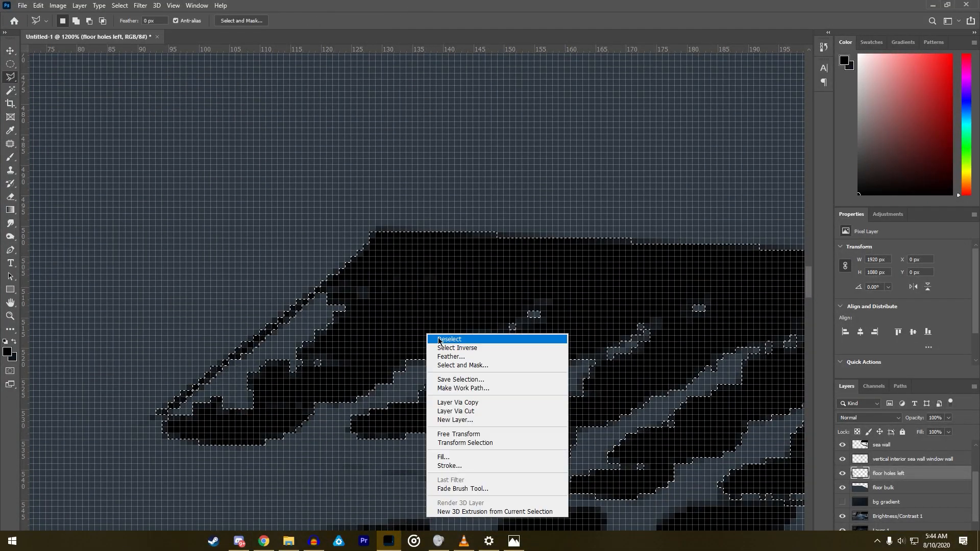
pyautogui.click(441, 339)
# - Undo the deselection and the black brush stroke over the rear holes
pyautogui.scroll(-3, 441, 343)
pyautogui.scroll(-8, 442, 342)
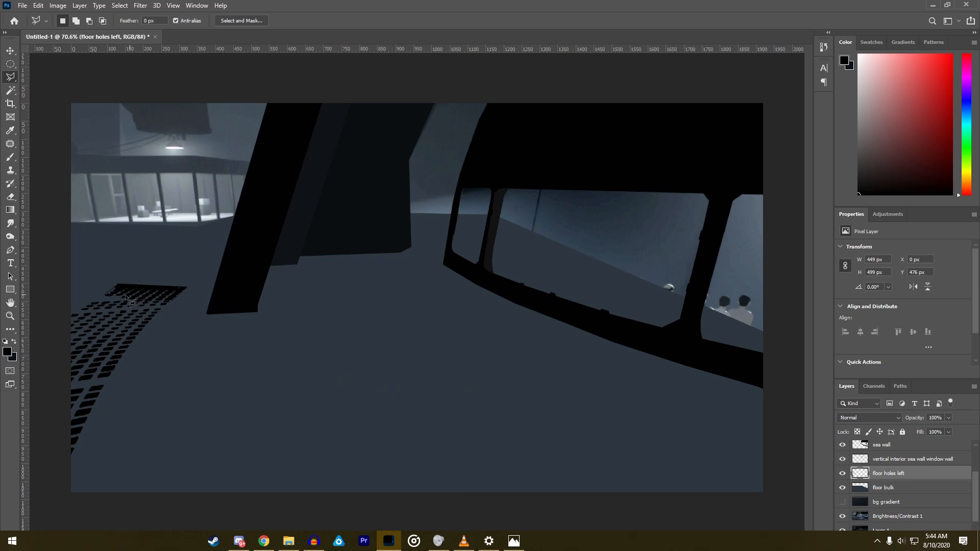
pyautogui.scroll(6, 76, 317)
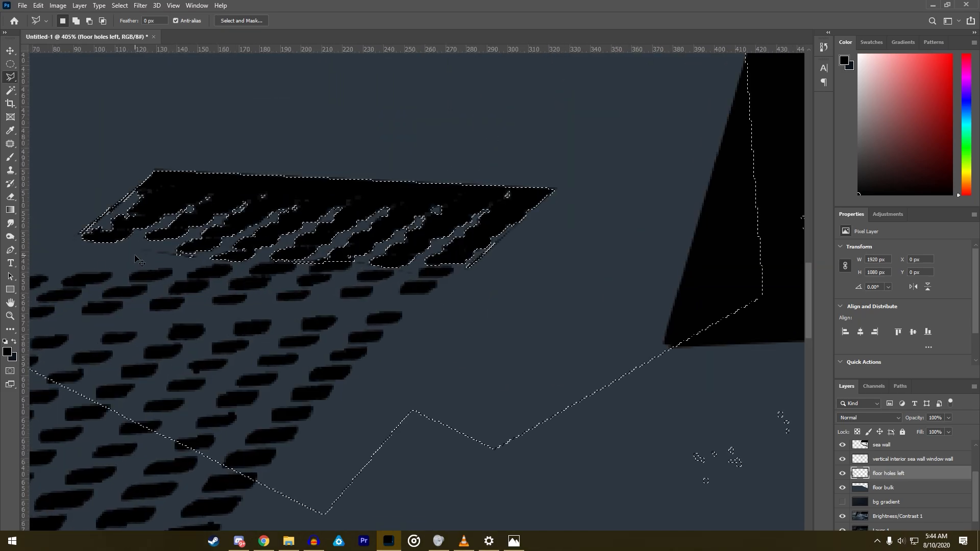
pyautogui.press('Delete')
# - Enlarge the hard round brush to 161 px for painting the rear holes
pyautogui.press('b')
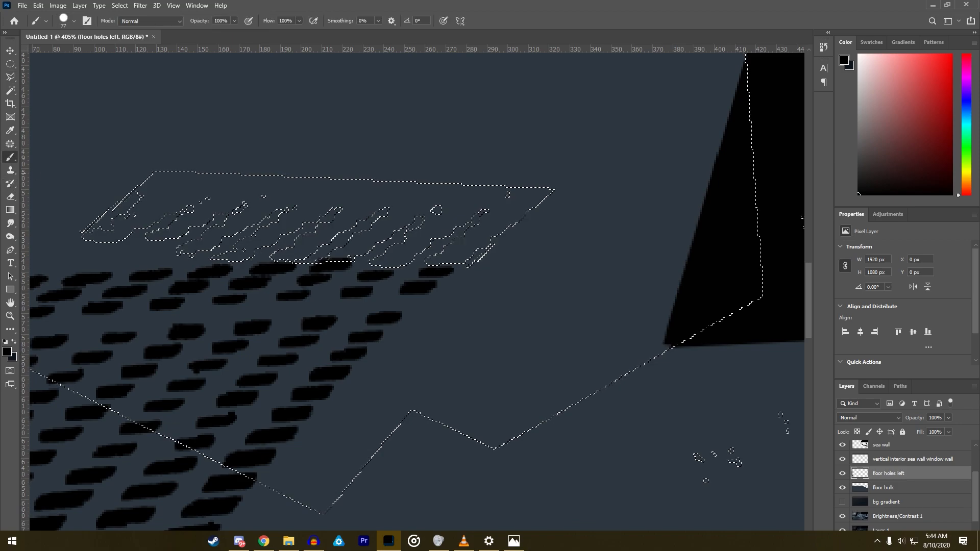
pyautogui.scroll(-3, 280, 354)
pyautogui.scroll(-2, 279, 354)
pyautogui.rightClick(262, 322)
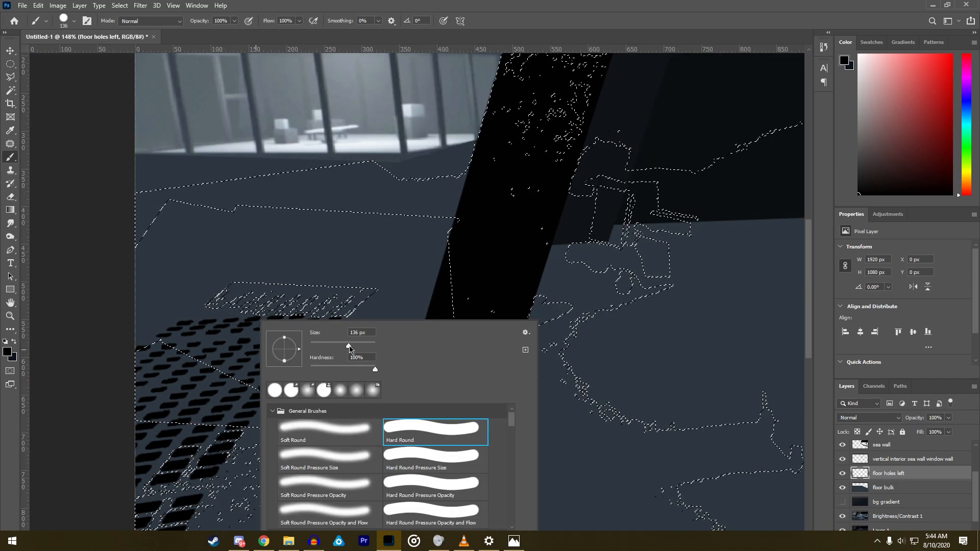
# - Subtract the large floor area below the rear holes, across the painted hole rows and the pillar's foot, from the selection
pyautogui.click(10, 77)
pyautogui.click(136, 345)
pyautogui.click(393, 355)
pyautogui.click(664, 464)
pyautogui.click(171, 508)
pyautogui.click(70, 466)
pyautogui.click(136, 345)
# - Subtract the leftover selected patches around the painted hole rows beside the canvas's left border with the Polygonal Lasso
pyautogui.click(135, 348)
pyautogui.click(222, 369)
pyautogui.click(206, 340)
pyautogui.click(148, 325)
pyautogui.click(136, 346)
pyautogui.click(374, 407)
pyautogui.click(374, 406)
# - Subtract the floor between the window wall and the rear holes from the selection, out to the pillar and the canvas border
pyautogui.click(105, 307)
pyautogui.click(429, 266)
pyautogui.click(455, 125)
pyautogui.click(249, 110)
pyautogui.click(110, 179)
pyautogui.doubleClick(119, 332)
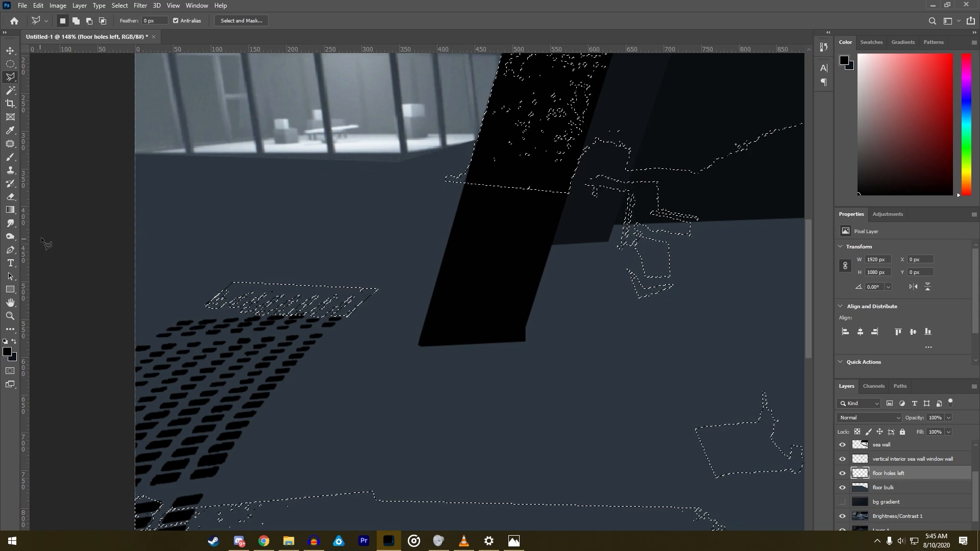
# - Set the brush to 0% hardness and a size of 199 px
pyautogui.click(11, 160)
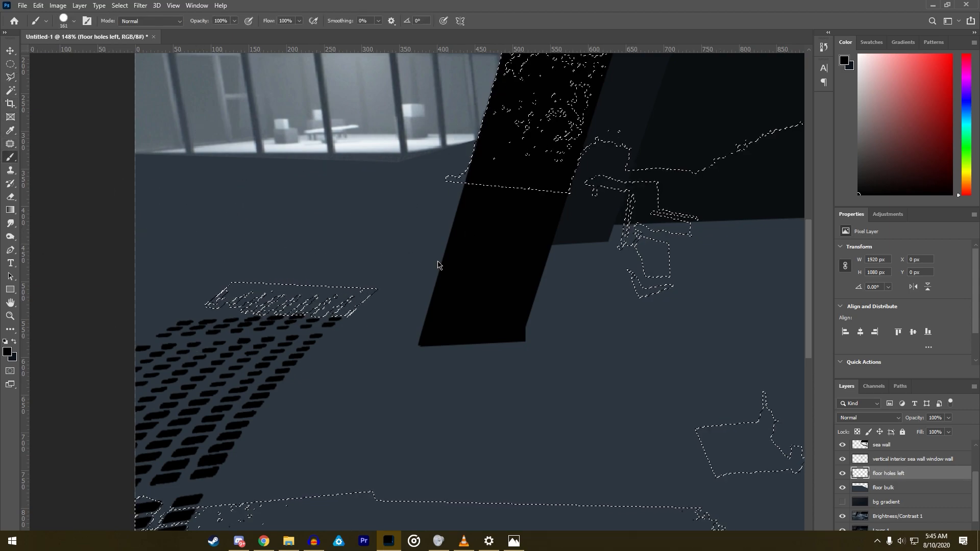
pyautogui.rightClick(254, 321)
pyautogui.moveTo(341, 367); pyautogui.dragTo(301, 367)
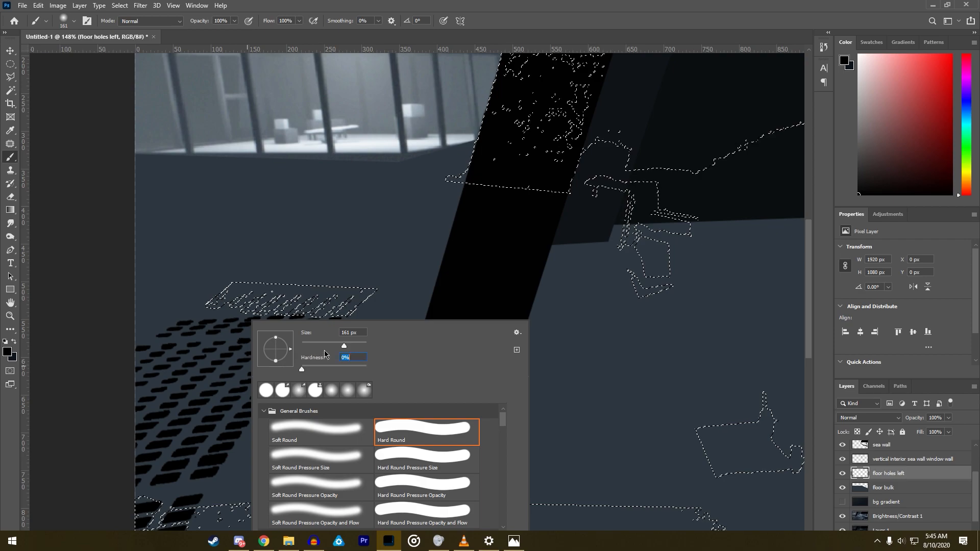
pyautogui.moveTo(350, 346); pyautogui.dragTo(351, 345)
# - Try soft black strokes over the selected rear holes from their left end, and undo them
pyautogui.click(179, 300)
pyautogui.click(187, 289)
pyautogui.moveTo(214, 298); pyautogui.dragTo(236, 304)
pyautogui.hotkey('ctrl', 'z')
pyautogui.hotkey('ctrl', 'z')
pyautogui.hotkey('ctrl', 'z')
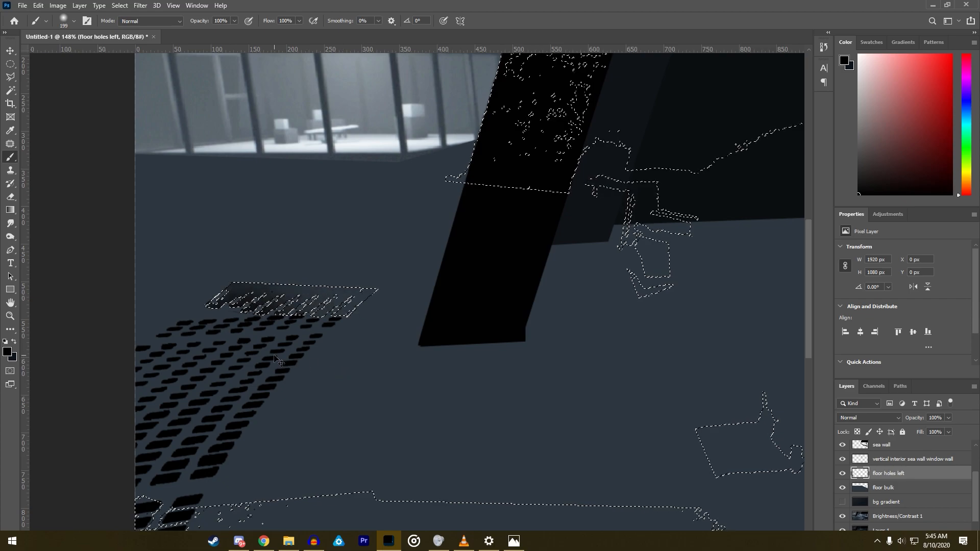
# - Paint the selected rear holes with a soft black brush that fades toward the grate's far edge, and deselect
pyautogui.rightClick(270, 362)
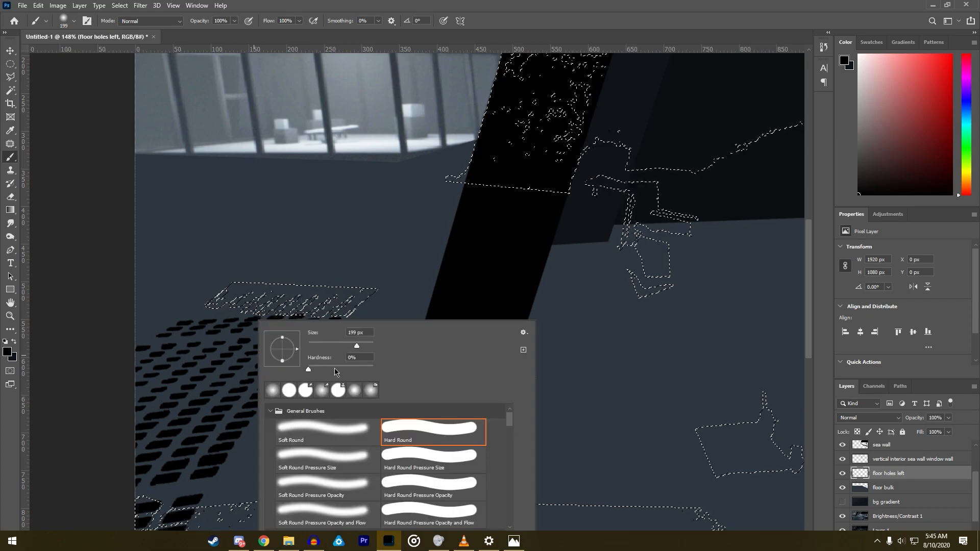
pyautogui.moveTo(219, 347)
pyautogui.mouseDown()
pyautogui.moveTo(254, 365)
pyautogui.moveTo(229, 371)
pyautogui.moveTo(225, 364)
pyautogui.moveTo(347, 373)
pyautogui.moveTo(225, 342)
pyautogui.moveTo(342, 356)
pyautogui.mouseUp()
pyautogui.hotkey('ctrl', 'z')
pyautogui.click(10, 77)
pyautogui.rightClick(300, 288)
pyautogui.click(329, 299)
pyautogui.scroll(5, 234, 206)
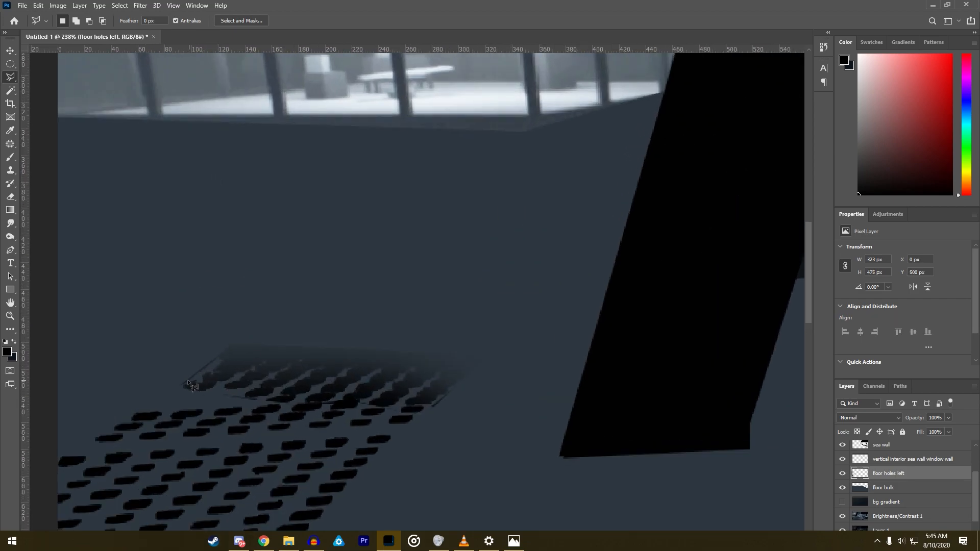
# - Set the eraser to 108 px with 53% hardness and soften the far edge and right end of the rear holes
pyautogui.click(10, 196)
pyautogui.rightClick(282, 292)
pyautogui.click(370, 315)
pyautogui.moveTo(367, 341)
pyautogui.mouseDown()
pyautogui.moveTo(336, 340)
pyautogui.moveTo(370, 341)
pyautogui.mouseUp()
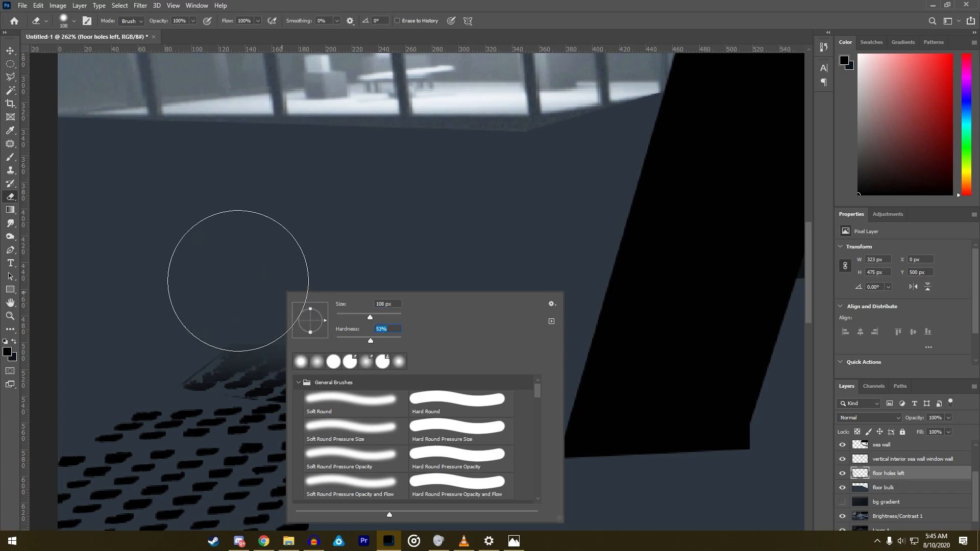
pyautogui.click(237, 280)
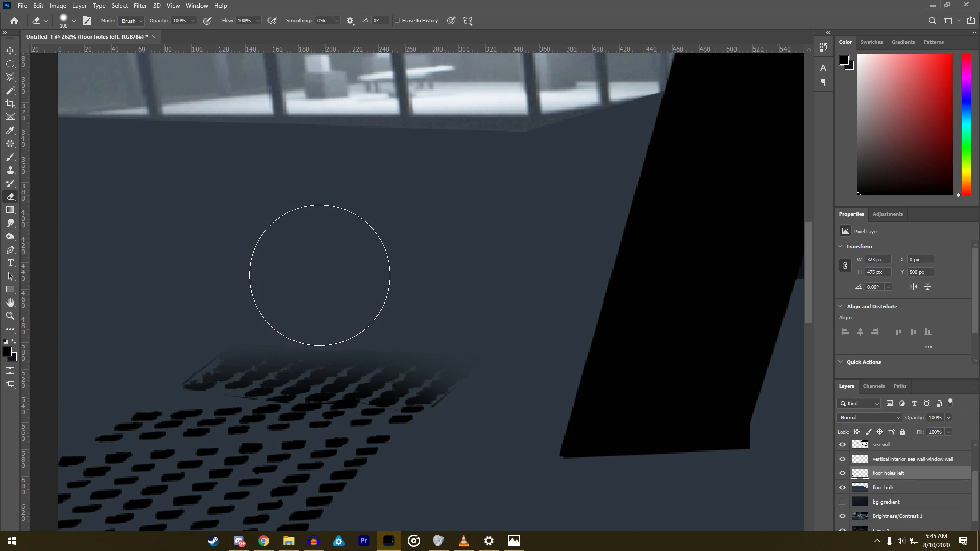
pyautogui.moveTo(423, 282)
pyautogui.mouseDown()
pyautogui.moveTo(472, 289)
pyautogui.moveTo(521, 316)
pyautogui.mouseUp()
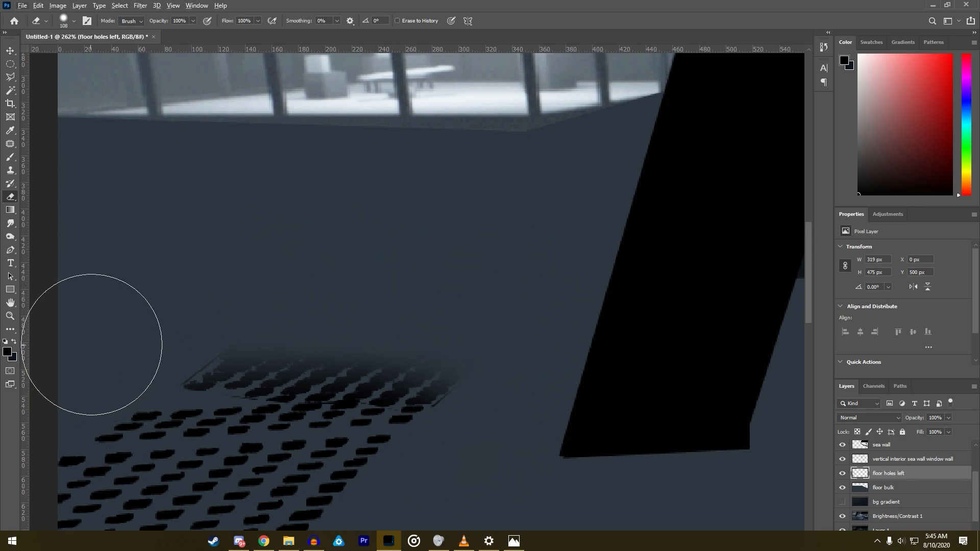
pyautogui.scroll(-5, 215, 333)
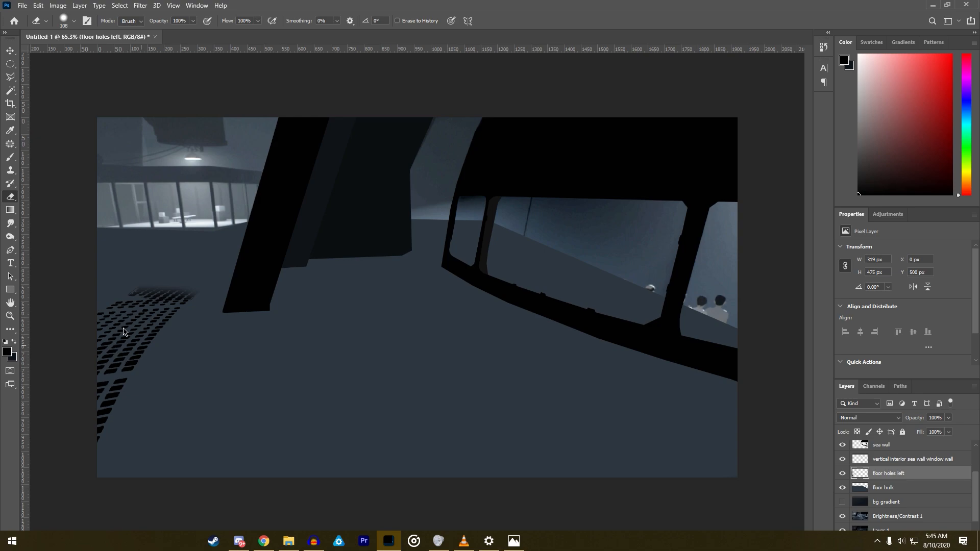
# - Outline the thin dark sliver at the right end of the rear holes with the Polygonal Lasso and erase it
pyautogui.scroll(8, 90, 304)
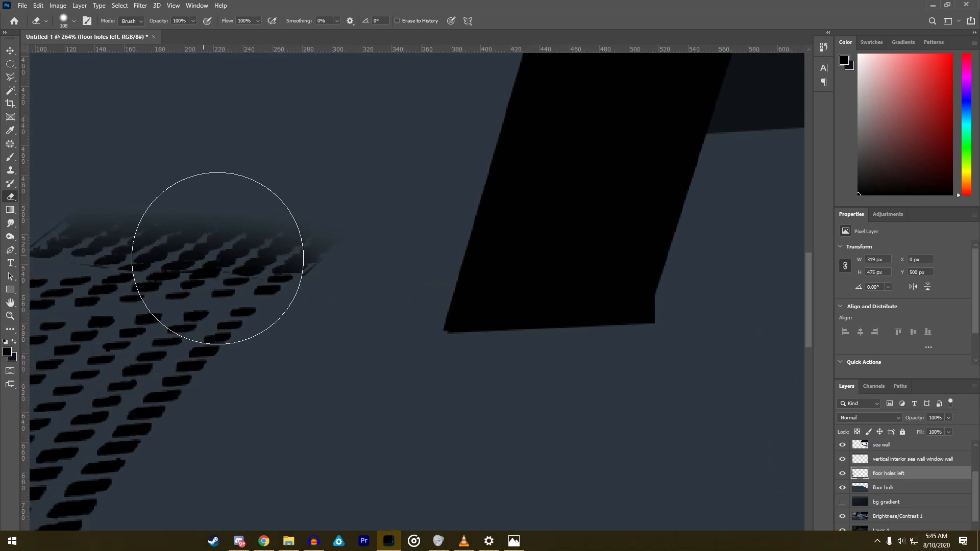
pyautogui.click(11, 77)
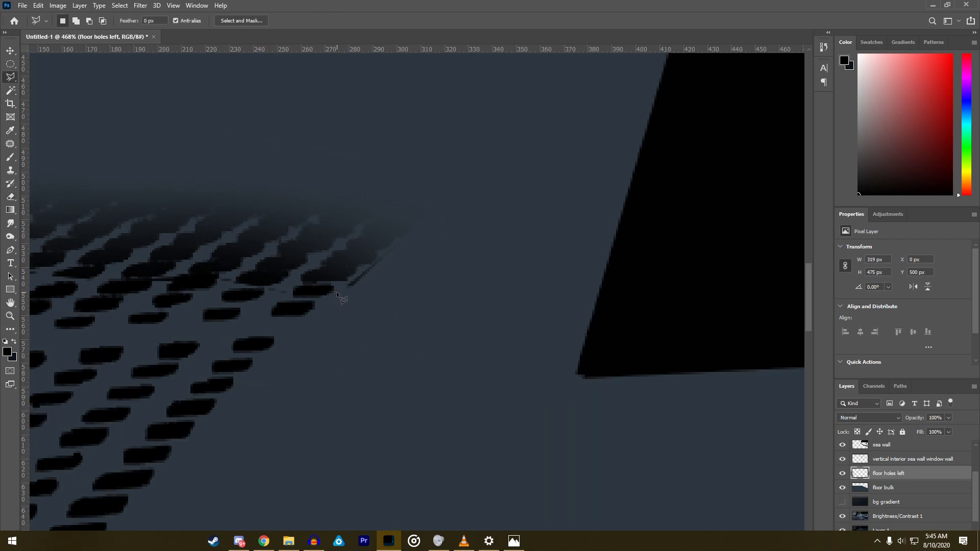
pyautogui.click(407, 234)
pyautogui.click(435, 272)
pyautogui.doubleClick(355, 333)
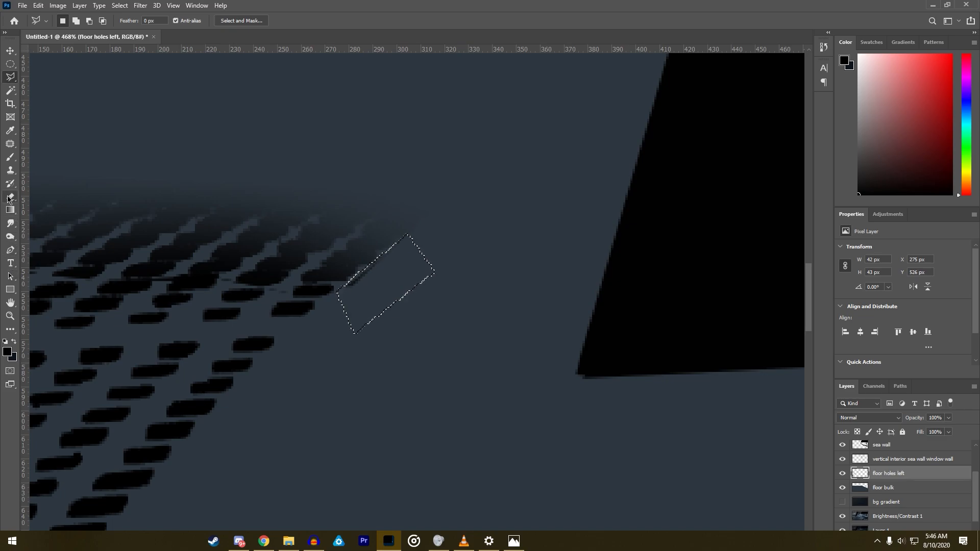
pyautogui.press('e')
pyautogui.moveTo(343, 319); pyautogui.dragTo(351, 315)
# - Outline the stray diagonal line along the left end of the rear holes, erase it and deselect
pyautogui.click(10, 77)
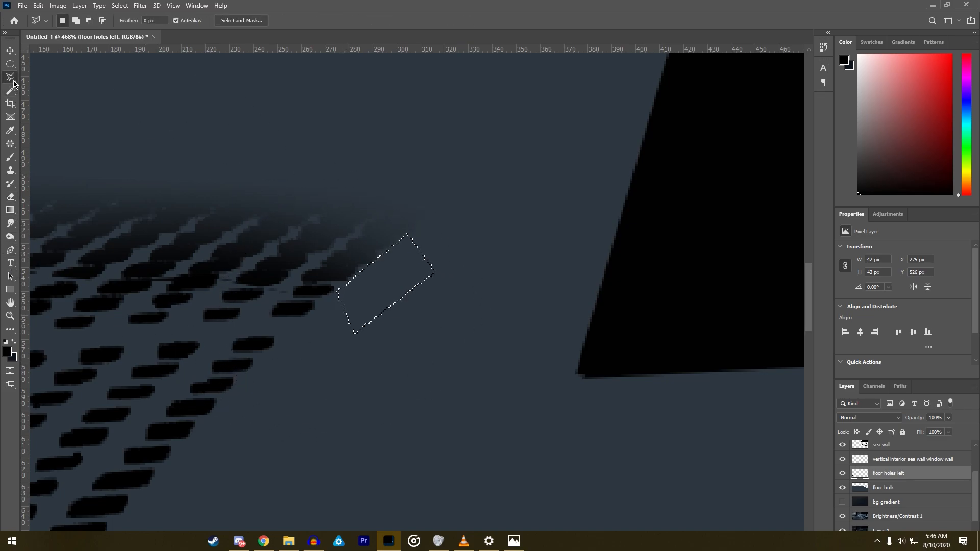
pyautogui.scroll(-4, 361, 276)
pyautogui.scroll(9, 112, 249)
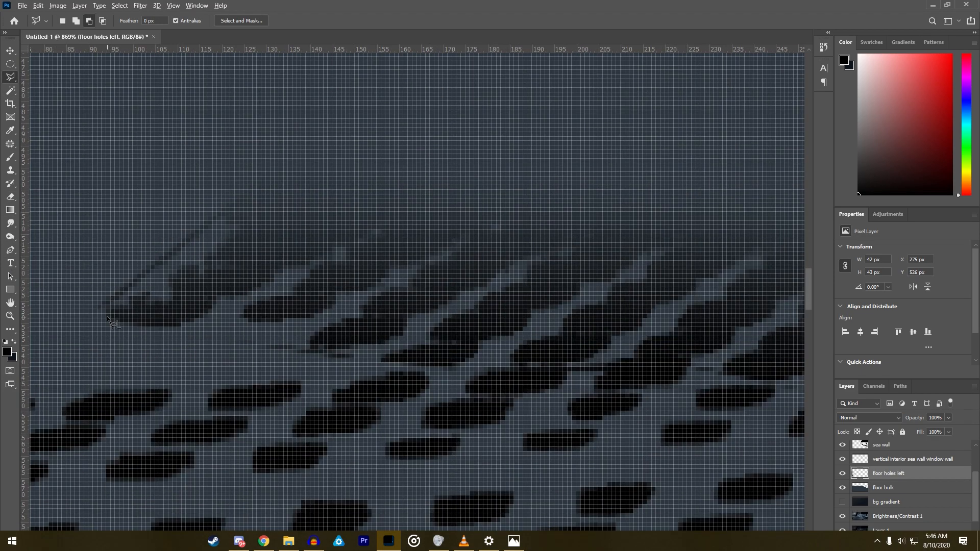
pyautogui.press('Escape')
pyautogui.keyDown('shift'); pyautogui.click(97, 318); pyautogui.keyUp('shift')
pyautogui.click(223, 221)
pyautogui.click(326, 131)
pyautogui.click(239, 129)
pyautogui.click(69, 278)
pyautogui.doubleClick(62, 359)
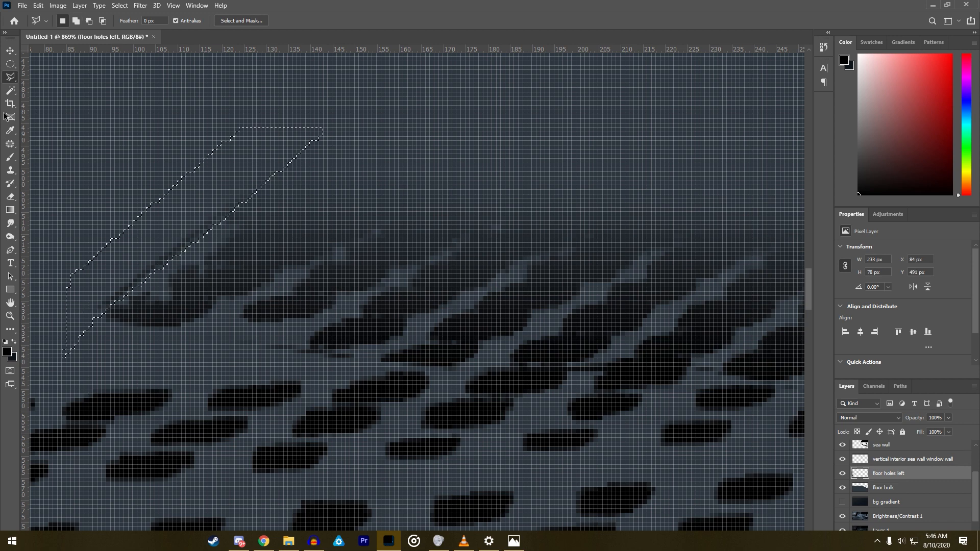
pyautogui.click(15, 197)
pyautogui.click(136, 273)
pyautogui.click(11, 78)
pyautogui.rightClick(124, 299)
pyautogui.click(141, 306)
# - Toggle the floor holes left layer off and on to check the painted grate against the bare floor
pyautogui.scroll(-5, 232, 411)
pyautogui.scroll(3, 232, 411)
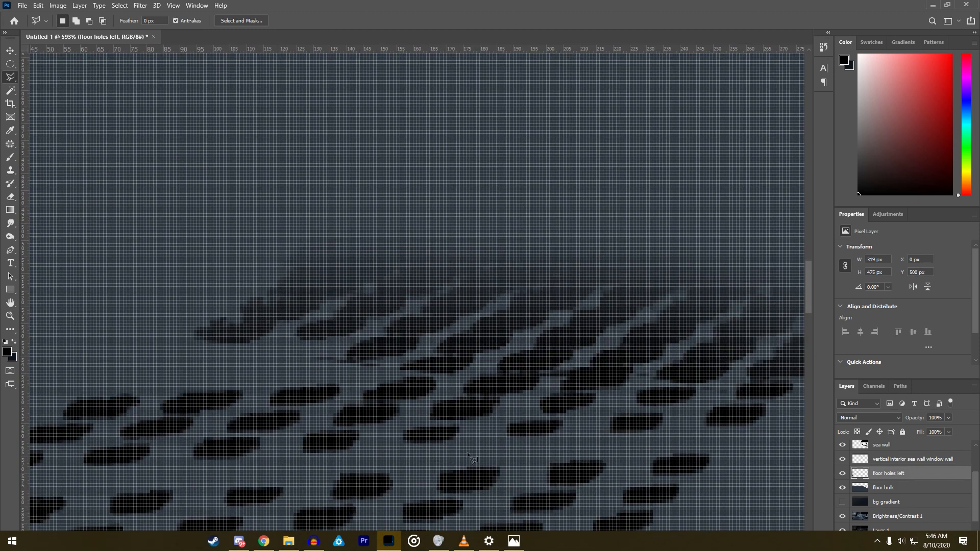
pyautogui.click(842, 473)
pyautogui.click(841, 473)
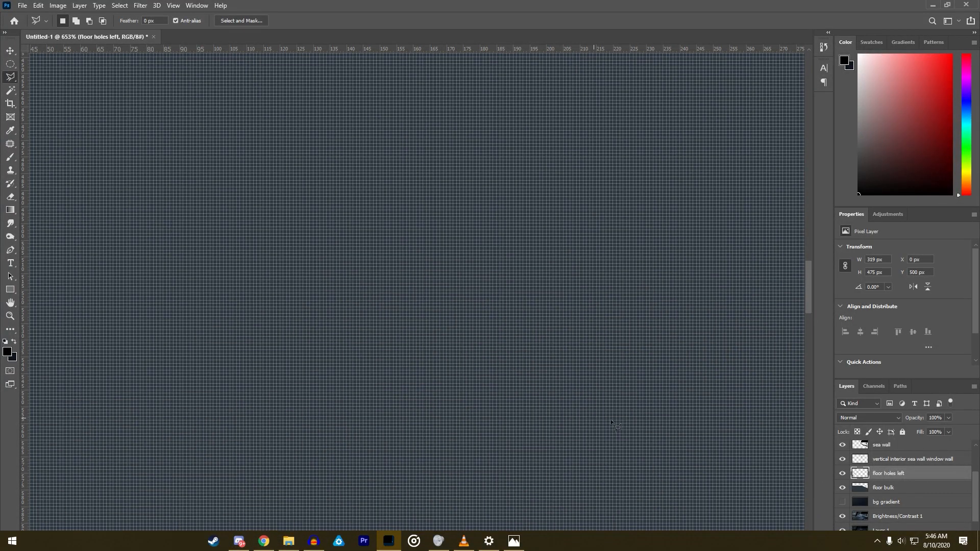
pyautogui.scroll(-13, 465, 380)
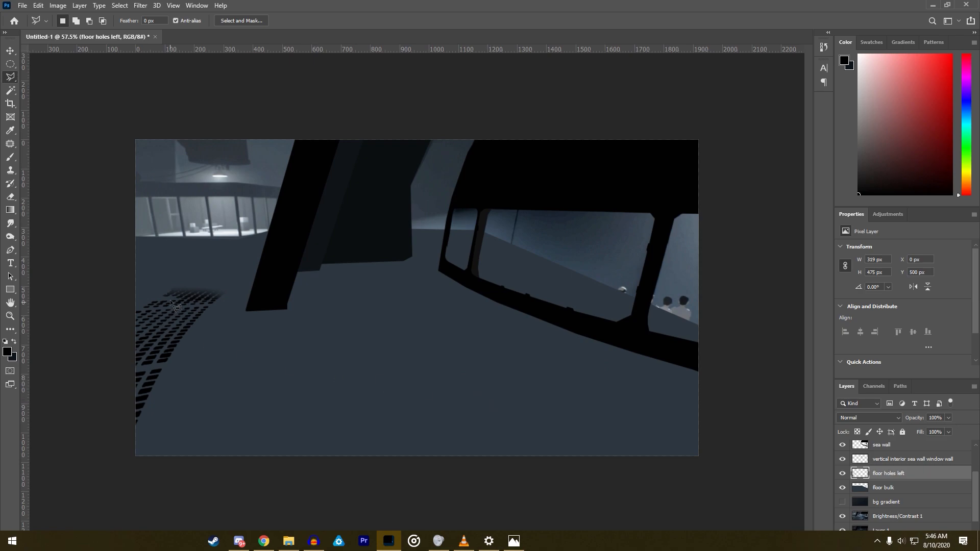
# - Hide the floor bulk layer and compare the painted rear holes with the original grate
pyautogui.click(842, 516)
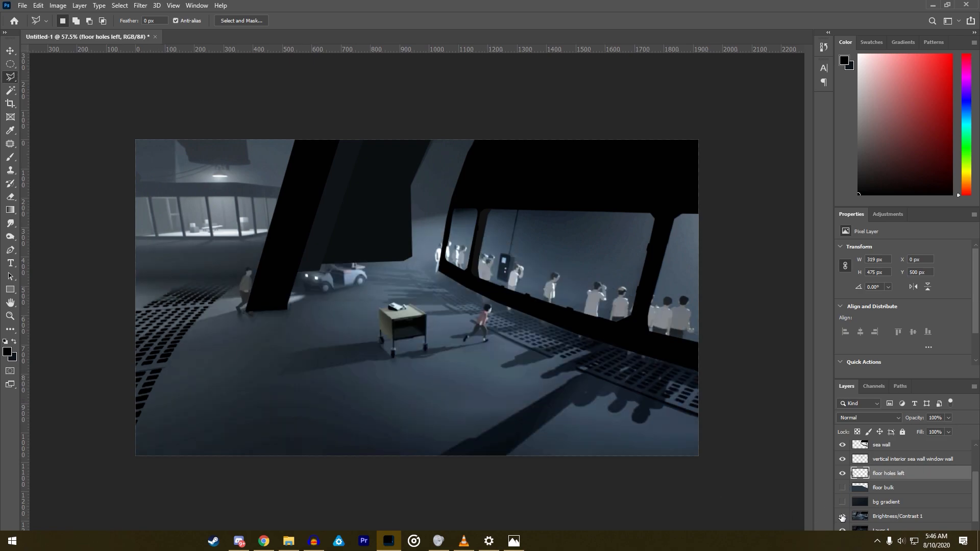
pyautogui.scroll(6, 113, 289)
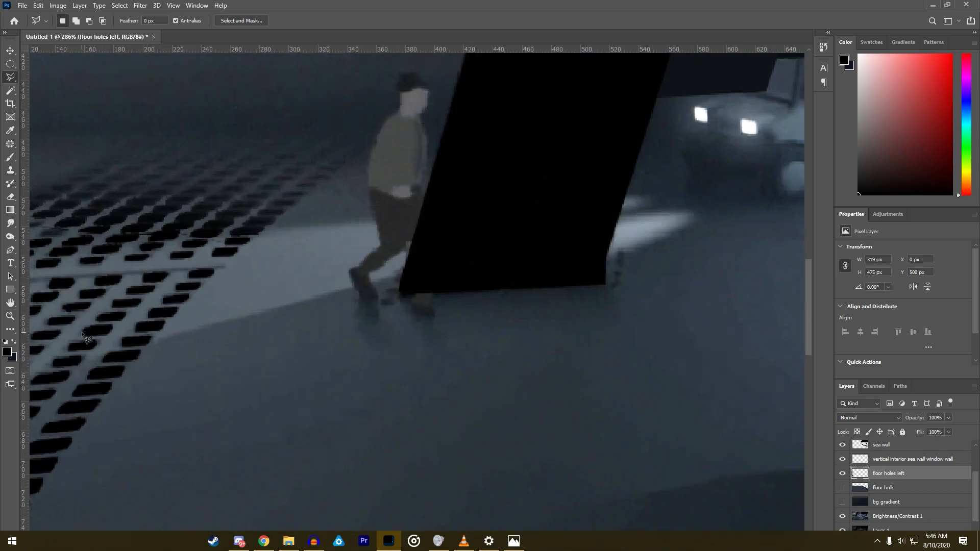
pyautogui.scroll(-2, 371, 449)
pyautogui.scroll(5, 332, 280)
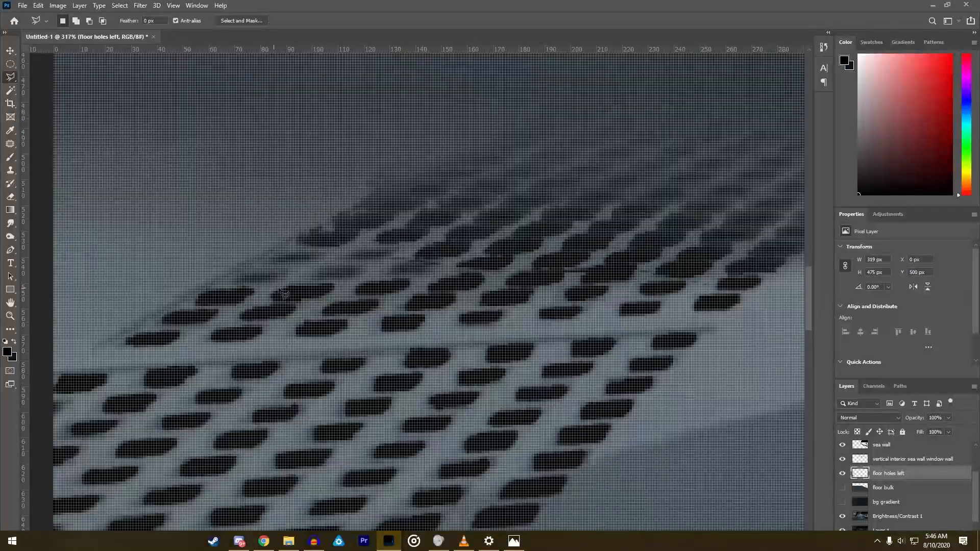
# - Outline the two unpainted holes at the left edge of the rear grate with the Polygonal Lasso
pyautogui.scroll(-2, 331, 280)
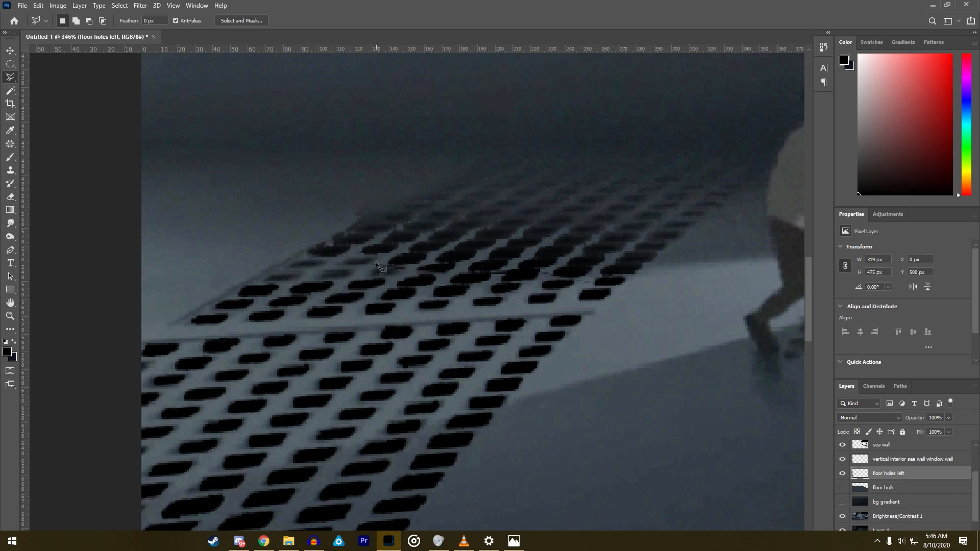
pyautogui.scroll(2, 266, 278)
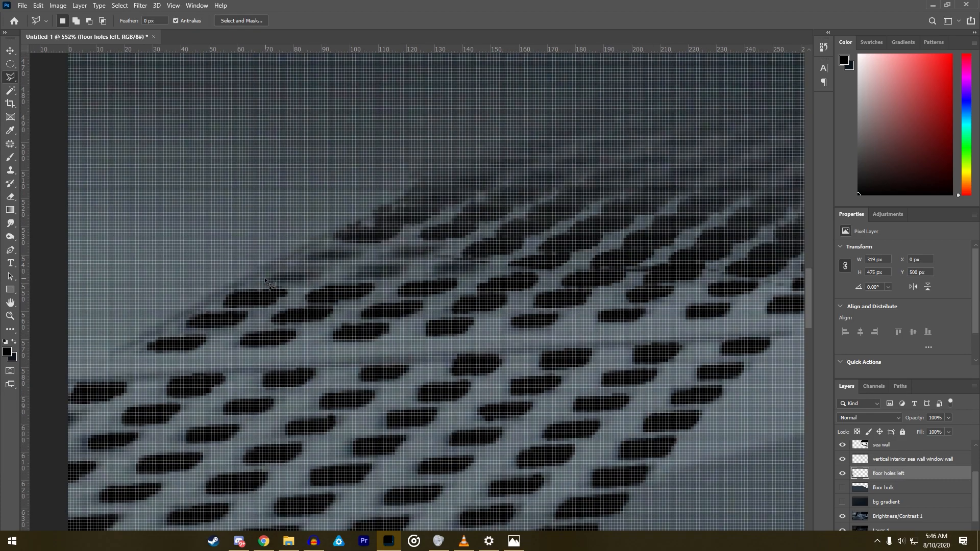
pyautogui.scroll(-1, 272, 282)
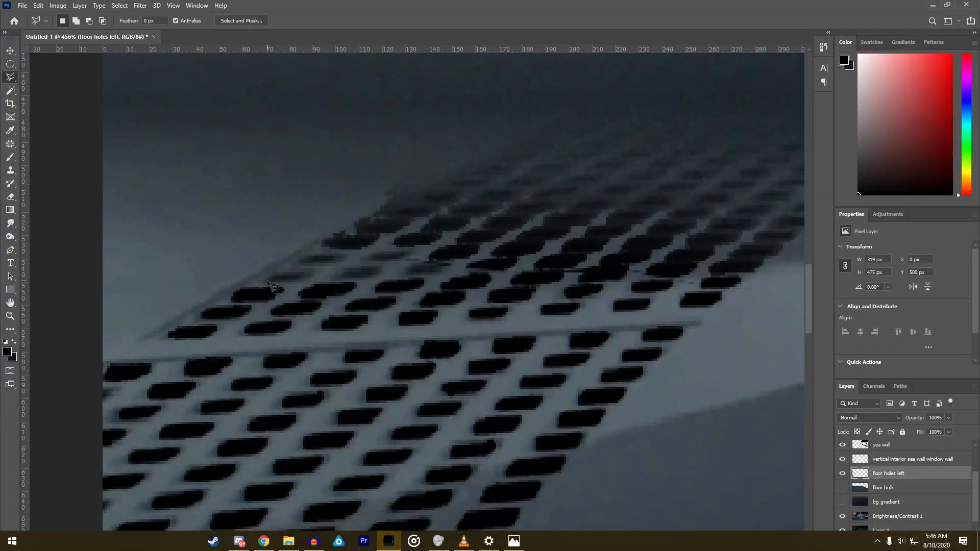
pyautogui.click(307, 273)
pyautogui.doubleClick(271, 274)
pyautogui.click(302, 262)
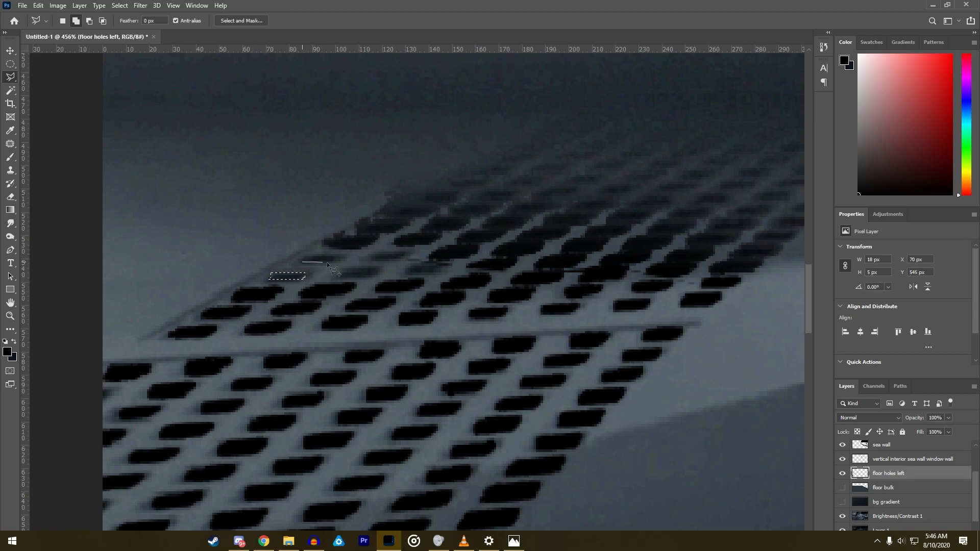
pyautogui.click(341, 255)
pyautogui.doubleClick(308, 255)
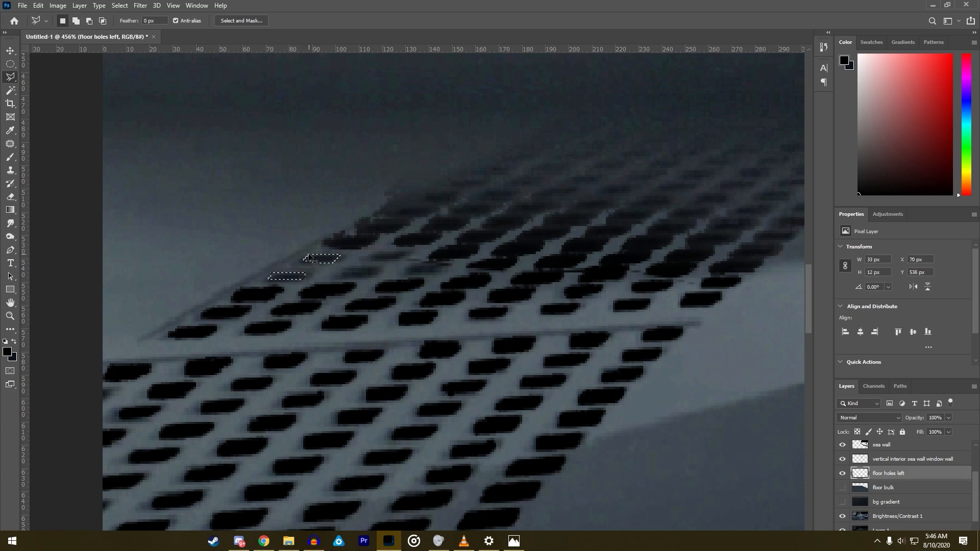
# - Add the three neighbouring unpainted holes further right in the rear grate to the Polygonal Lasso selection
pyautogui.click(373, 269)
pyautogui.doubleClick(344, 269)
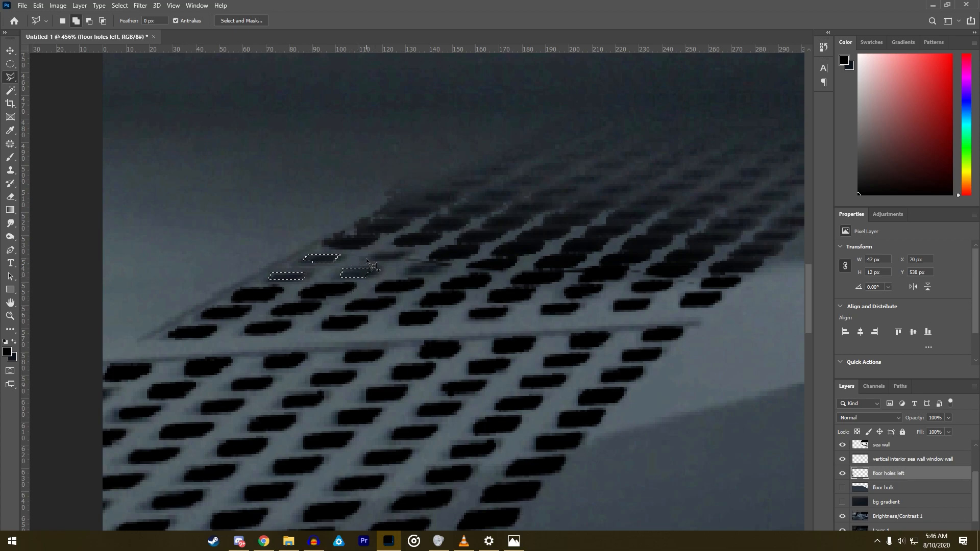
pyautogui.click(405, 254)
pyautogui.doubleClick(373, 259)
pyautogui.click(408, 273)
pyautogui.click(439, 268)
pyautogui.doubleClick(411, 265)
# - Show the floor bulk and bg gradient layers, paint the selected holes black on floor holes left and deselect
pyautogui.click(10, 157)
pyautogui.click(841, 487)
pyautogui.click(842, 502)
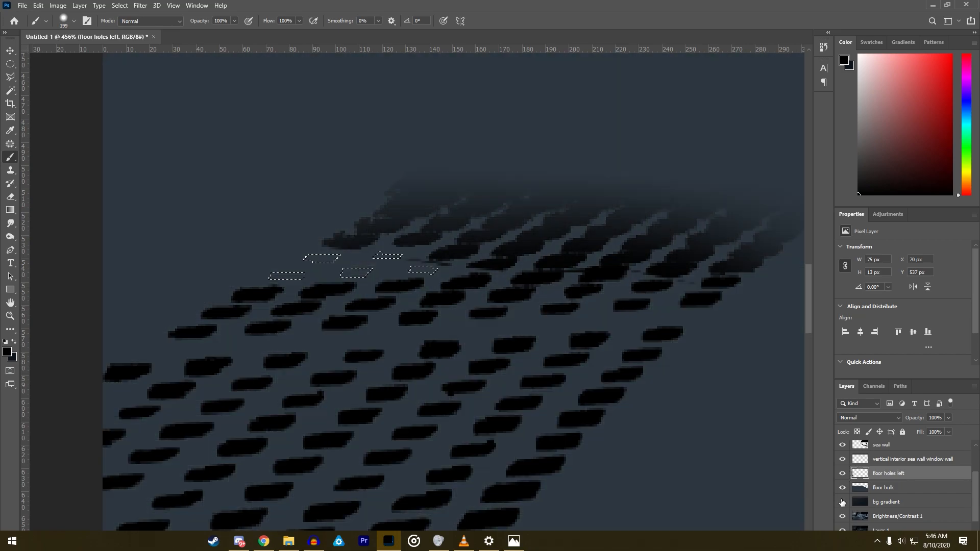
pyautogui.click(365, 322)
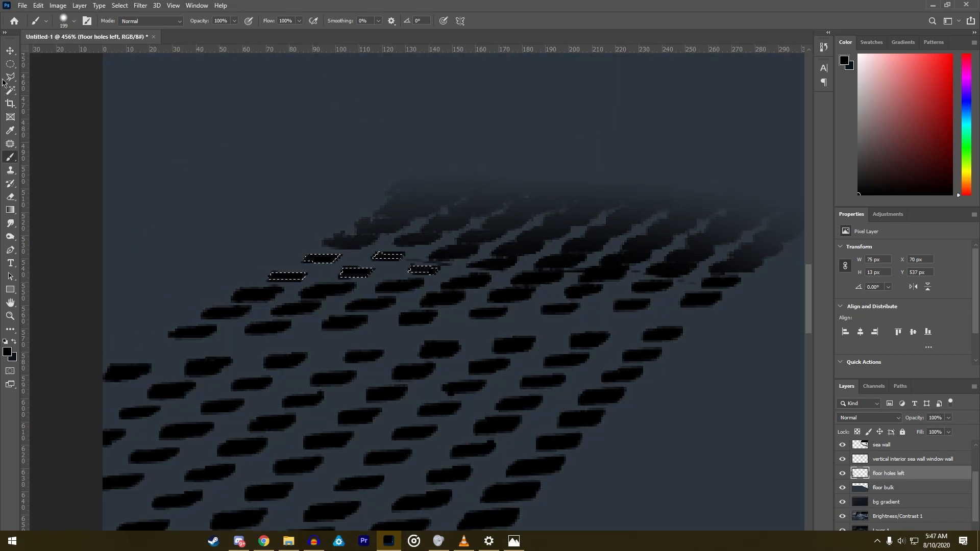
pyautogui.click(10, 63)
pyautogui.rightClick(274, 245)
pyautogui.click(323, 252)
# - Hide the floor holes left, floor bulk, bg gradient and Brightness/Contrast 1 layers to reveal the original dark scene
pyautogui.scroll(-10, 341, 263)
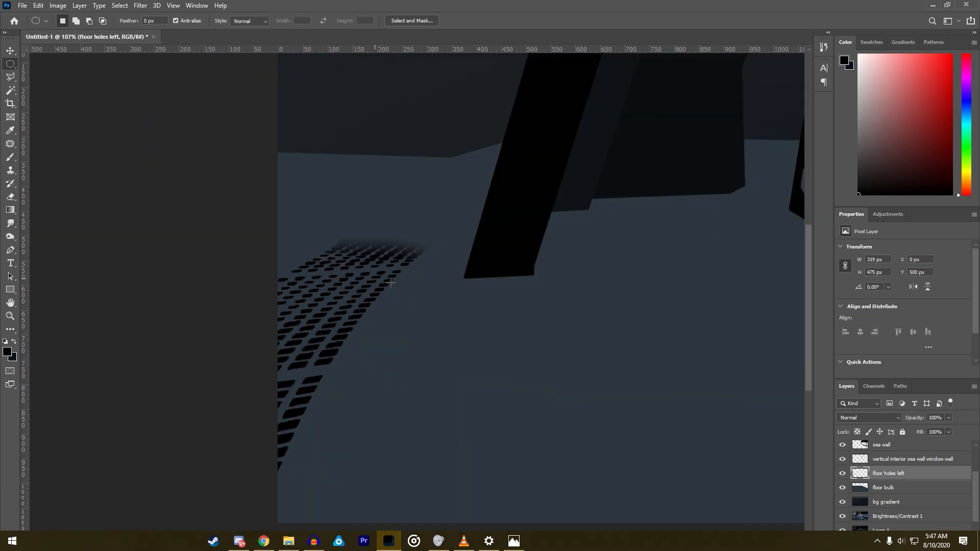
pyautogui.scroll(-3, 408, 293)
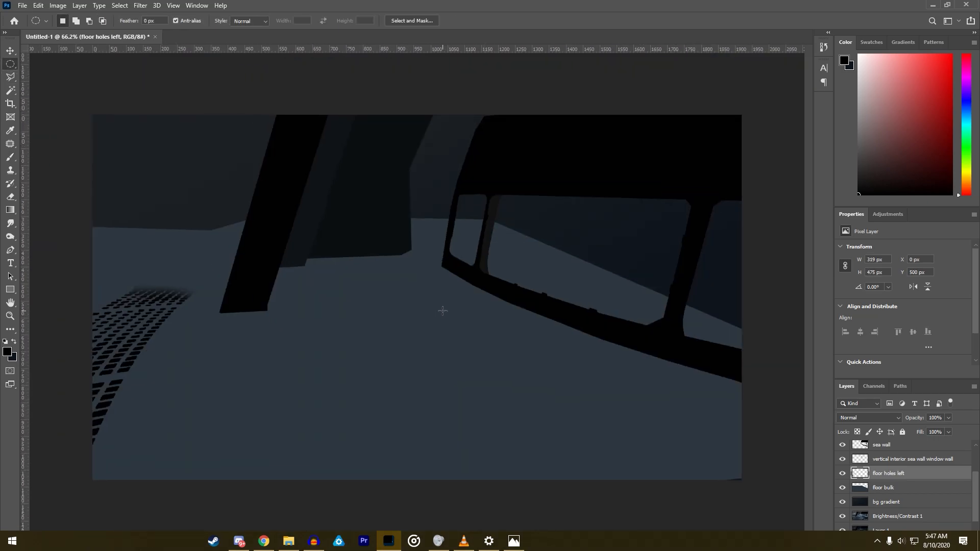
pyautogui.click(841, 487)
pyautogui.click(842, 474)
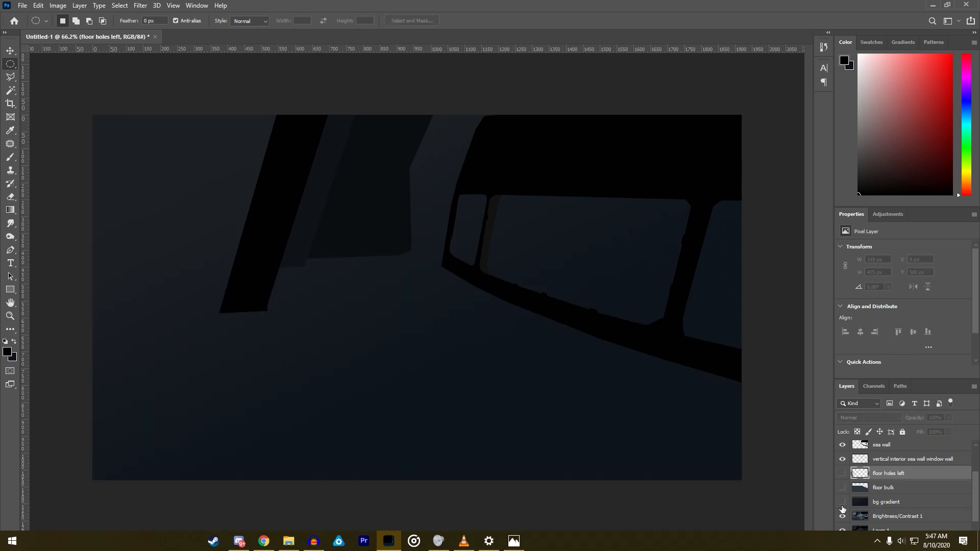
pyautogui.click(842, 502)
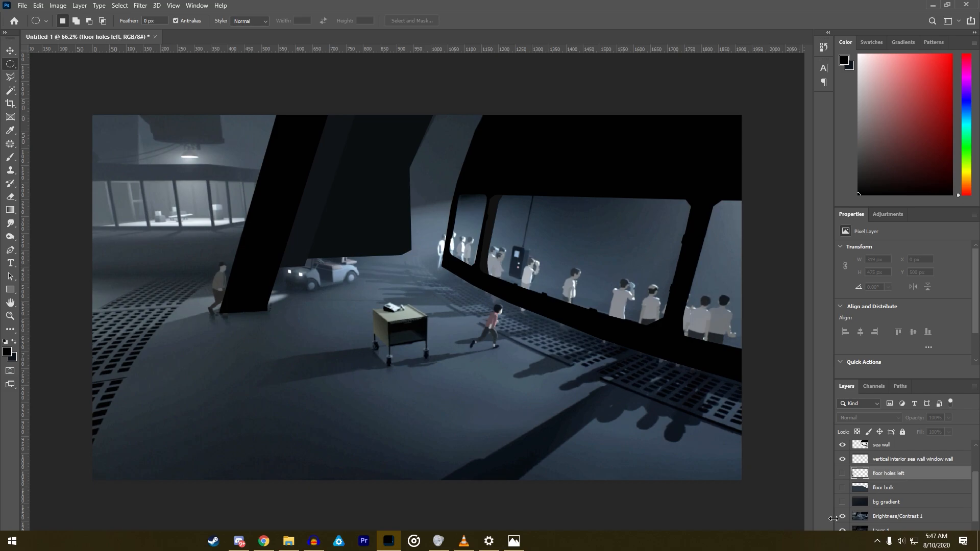
pyautogui.click(841, 516)
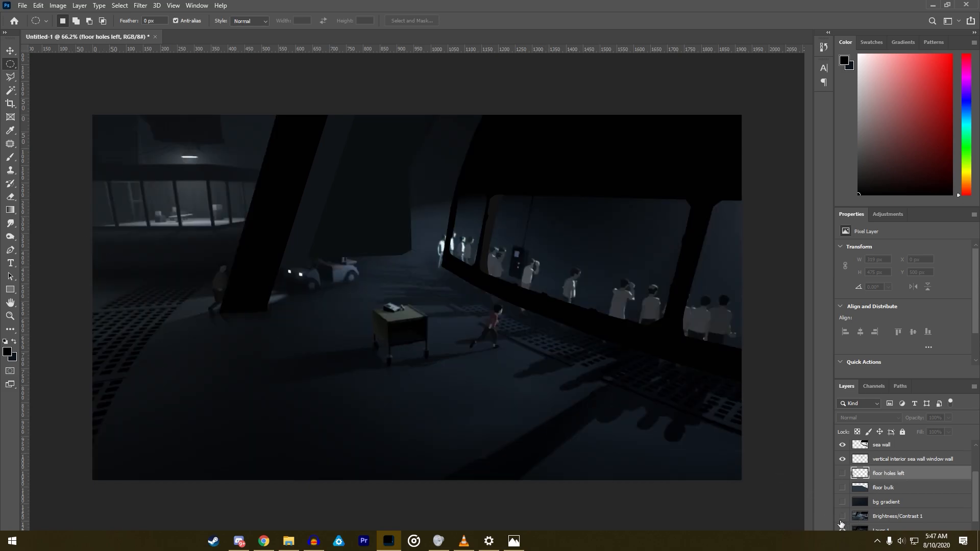
# - Show floor bulk and floor holes left again, and select the whole floor shape on floor bulk with the Magic Wand
pyautogui.click(842, 488)
pyautogui.click(841, 475)
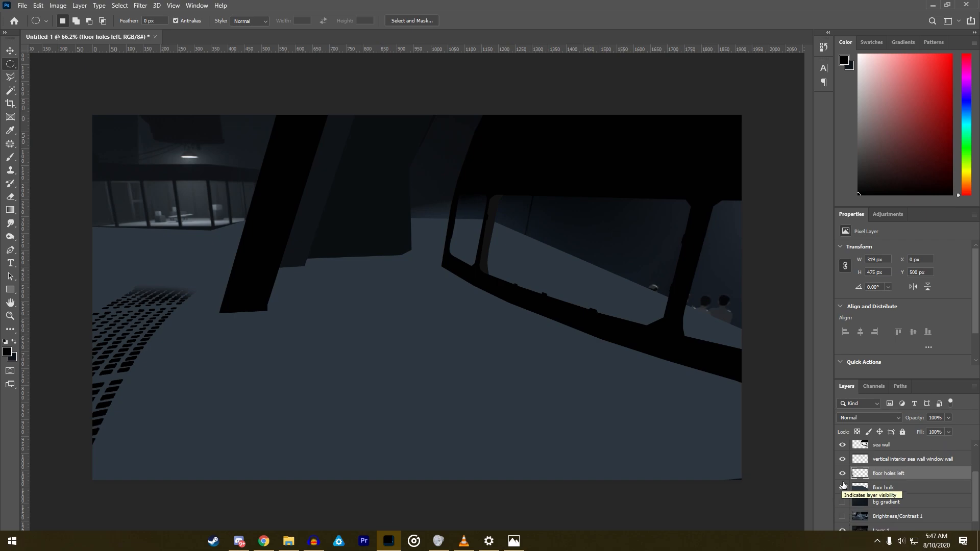
pyautogui.click(10, 90)
pyautogui.click(276, 413)
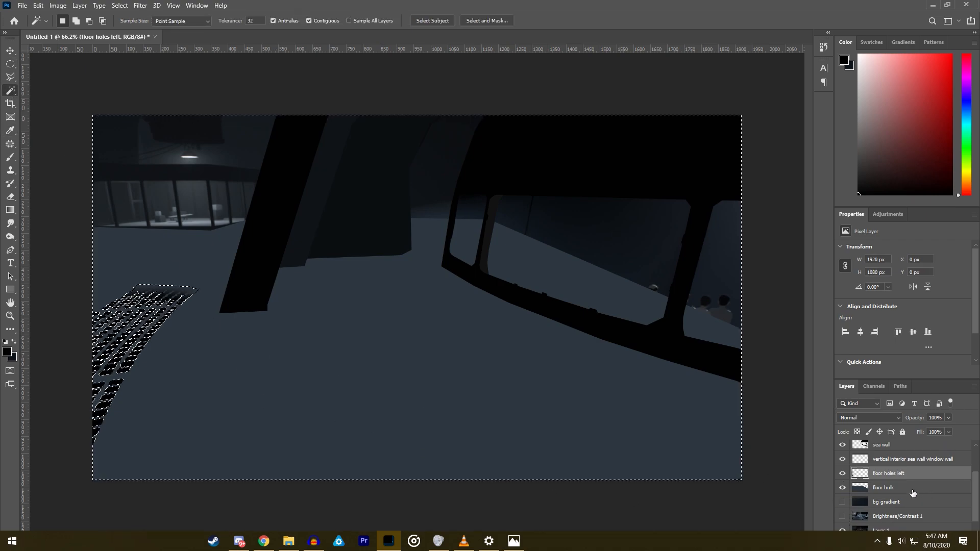
pyautogui.click(888, 487)
pyautogui.click(361, 409)
pyautogui.press('b')
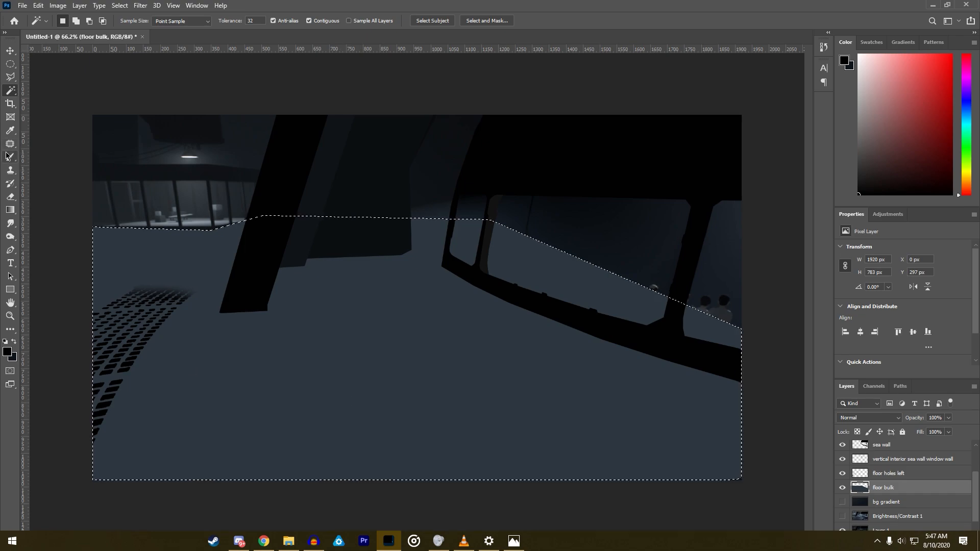
# - Hide floor bulk to sample a dark blue from the original floor as the brush colour, and show the layer again
pyautogui.click(842, 488)
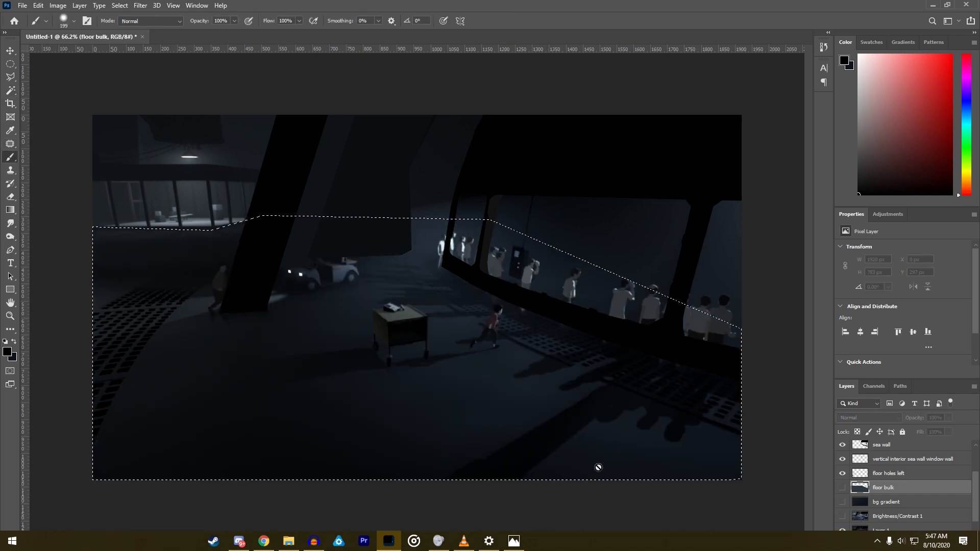
pyautogui.keyDown('alt'); pyautogui.click(341, 406); pyautogui.keyUp('alt')
pyautogui.moveTo(341, 405)
pyautogui.mouseDown()
pyautogui.moveTo(364, 393)
pyautogui.moveTo(372, 401)
pyautogui.mouseUp()
pyautogui.click(842, 488)
# - Set the brush size to 2520 px and paint the selected floor on floor bulk with the sampled dark blue
pyautogui.moveTo(153, 374); pyautogui.dragTo(281, 364)
pyautogui.rightClick(280, 364)
pyautogui.click(387, 332)
pyautogui.write('2520')
pyautogui.press('Return')
pyautogui.moveTo(164, 316); pyautogui.dragTo(449, 311)
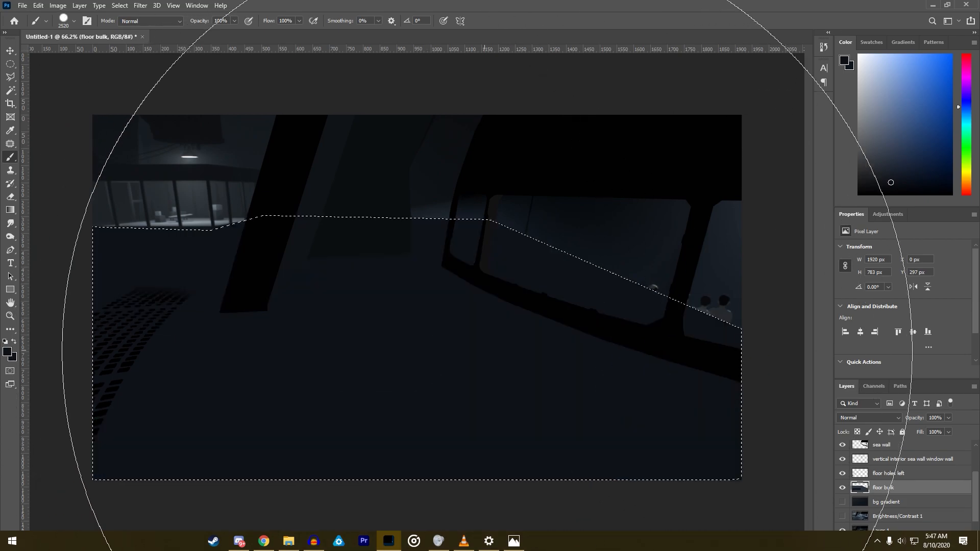
# - Deselect the floor and show the bg gradient layer
pyautogui.press('l')
pyautogui.rightClick(297, 367)
pyautogui.click(335, 369)
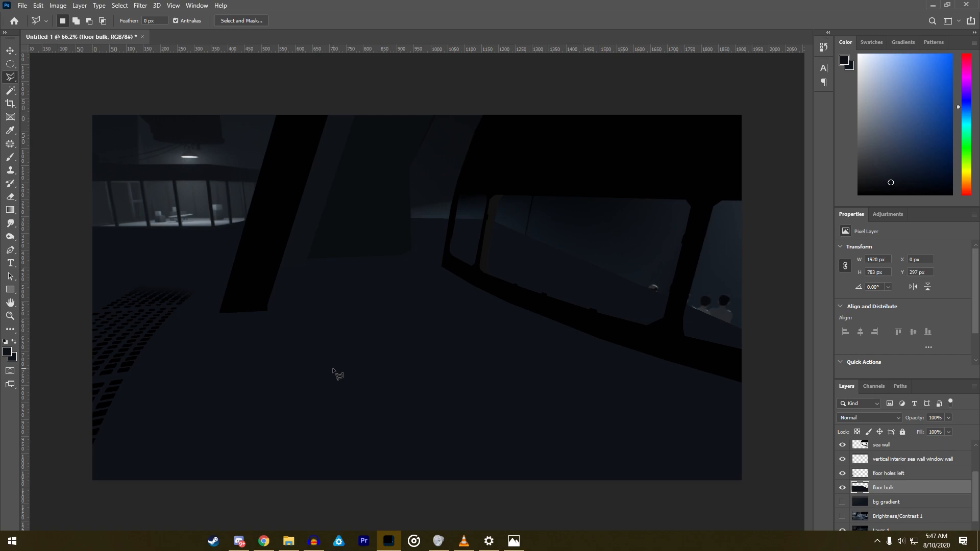
pyautogui.click(841, 507)
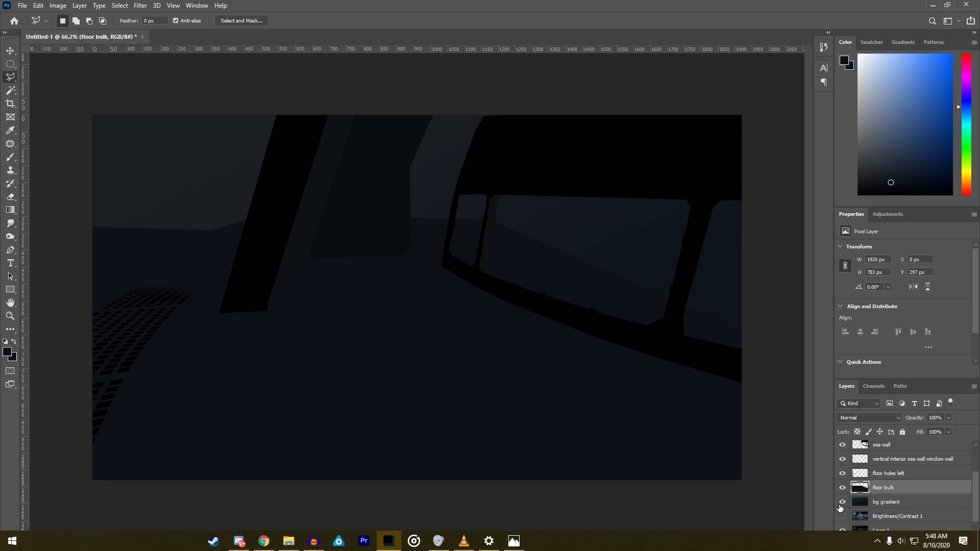
# - Hide the floor bulk and bg gradient layers to expose the original scene underneath
pyautogui.click(842, 489)
pyautogui.click(842, 502)
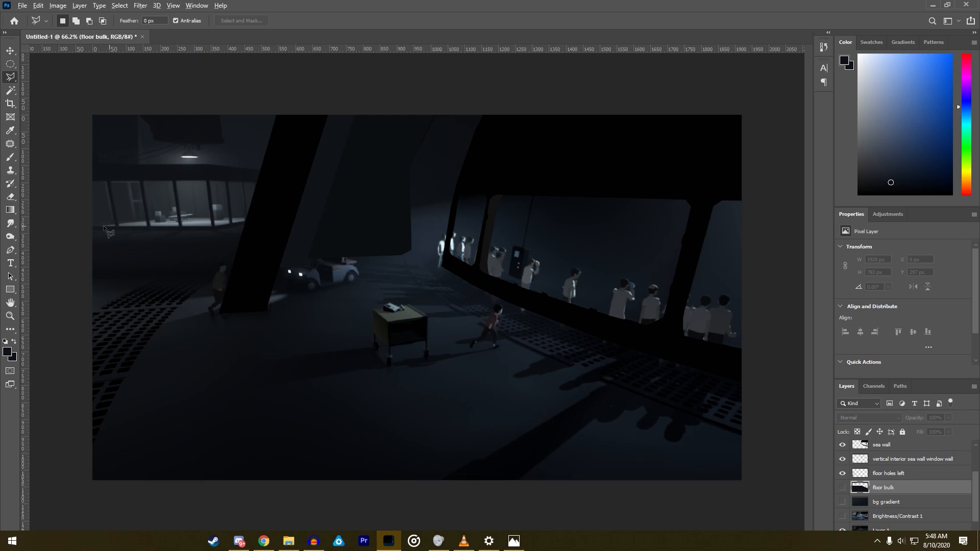
pyautogui.scroll(8, 59, 186)
pyautogui.scroll(-5, 432, 295)
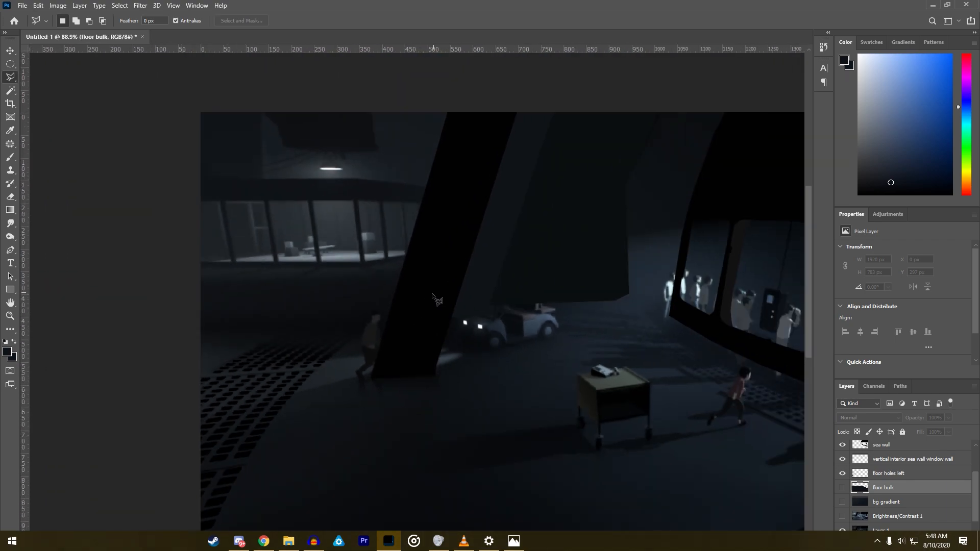
pyautogui.scroll(-3, 433, 295)
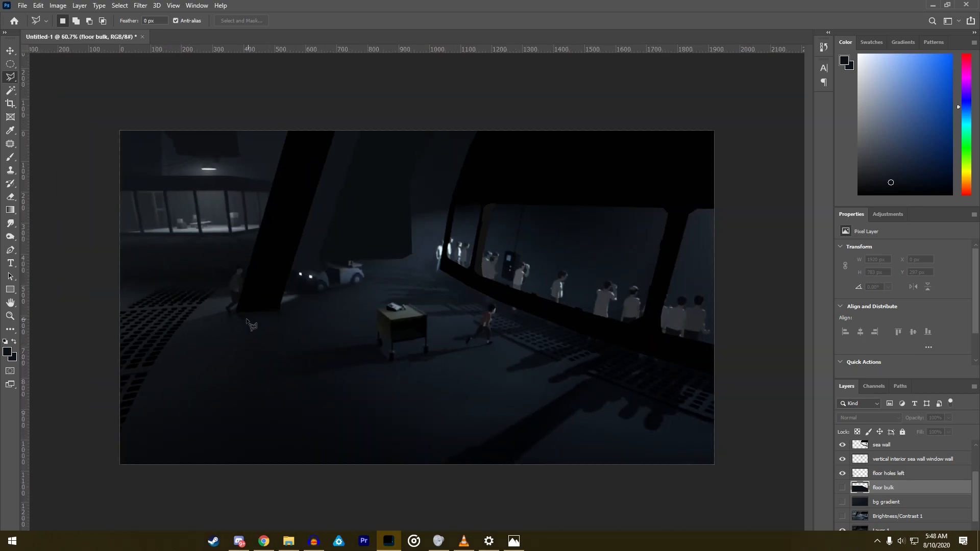
# - Select the outline of the lit, windowed room behind the left pillar with the Polygonal Lasso
pyautogui.scroll(3, 291, 294)
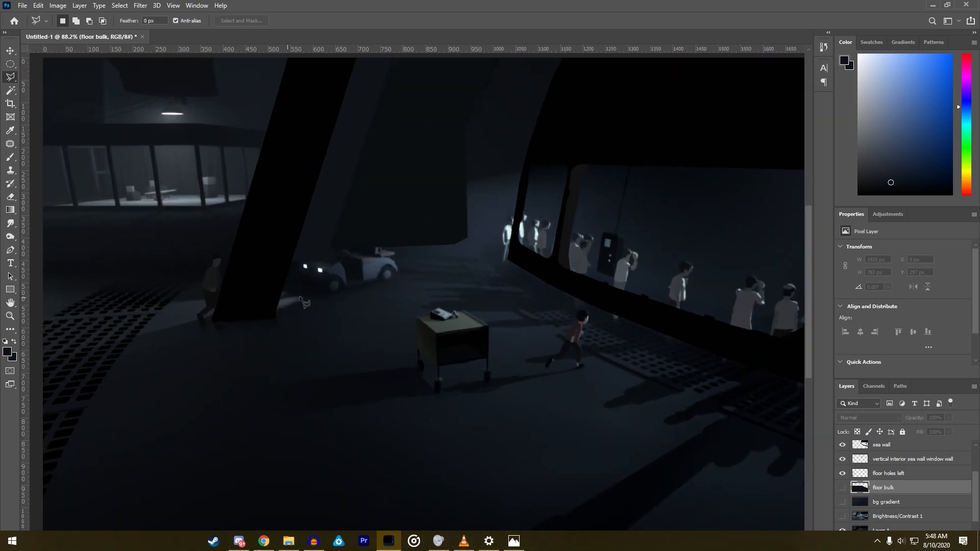
pyautogui.scroll(2, 77, 204)
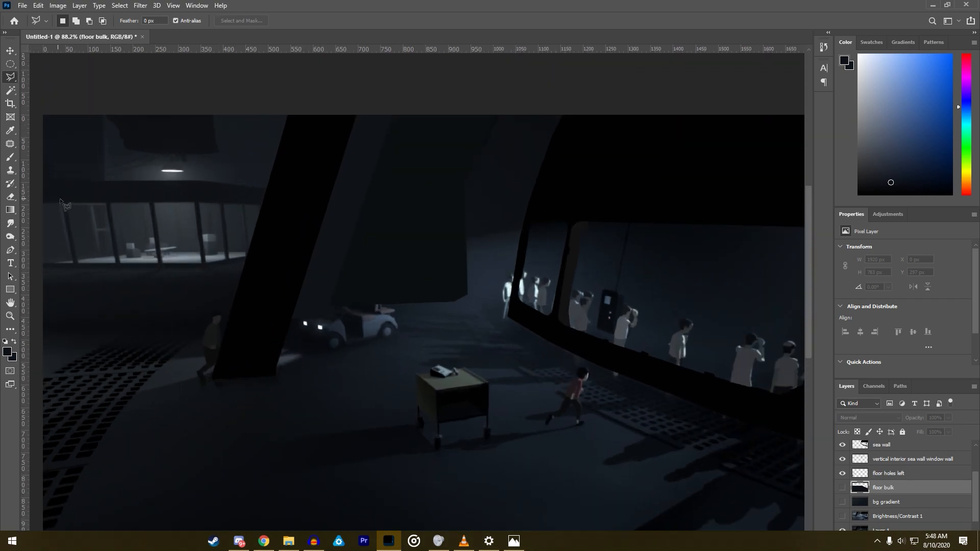
pyautogui.scroll(2, 61, 260)
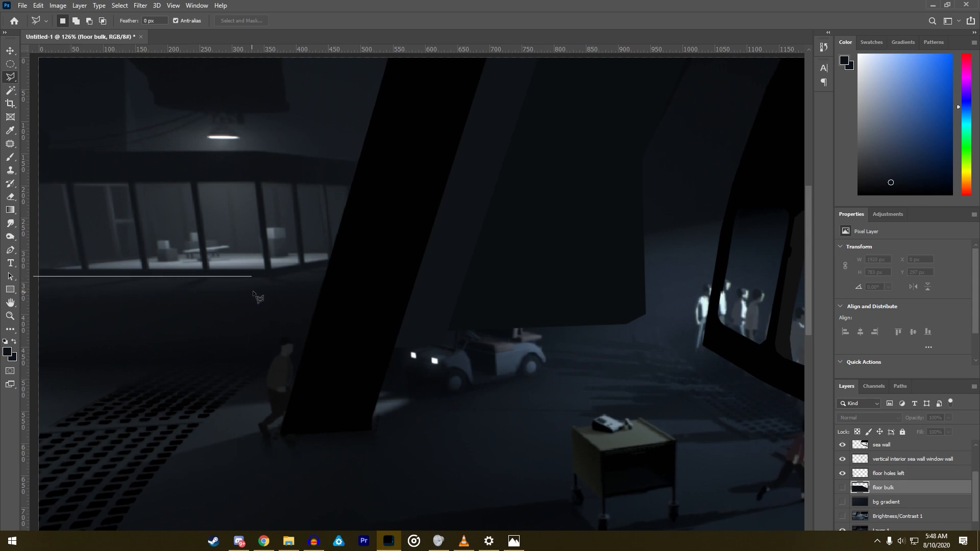
pyautogui.click(270, 278)
pyautogui.click(355, 257)
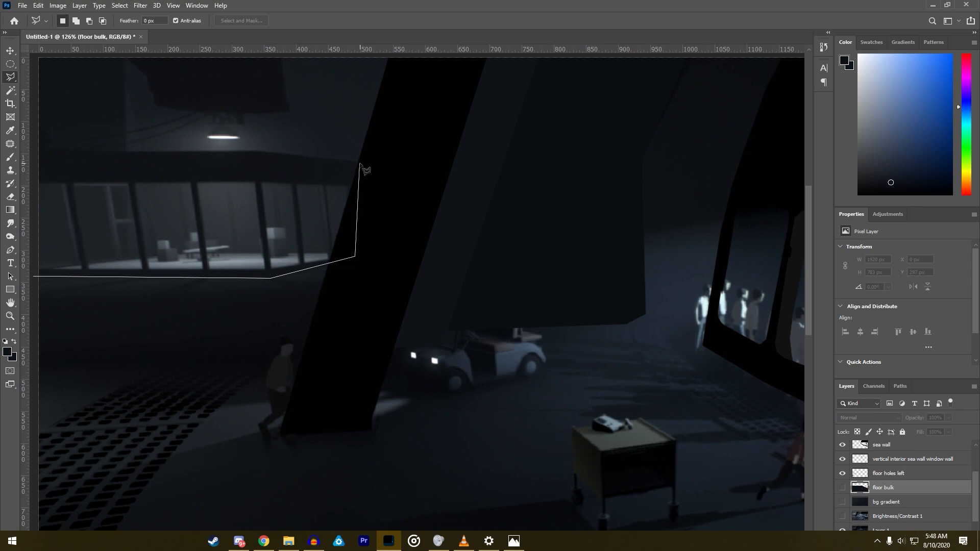
pyautogui.click(359, 163)
pyautogui.click(257, 152)
pyautogui.hscroll(-5, 204, 153)
pyautogui.click(168, 274)
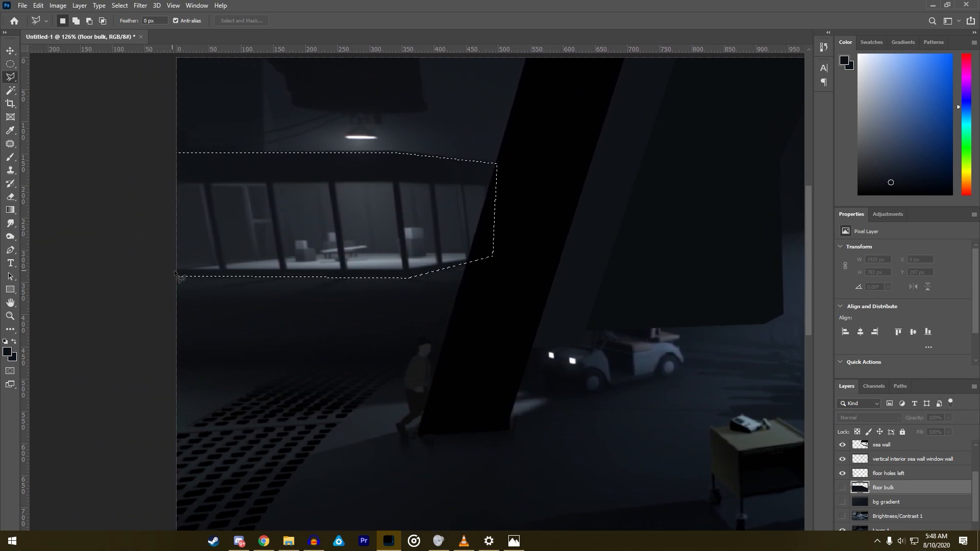
# - Subtract the leftmost window pane, cut by the canvas edge, from the room selection
pyautogui.scroll(3, 168, 272)
pyautogui.click(177, 264)
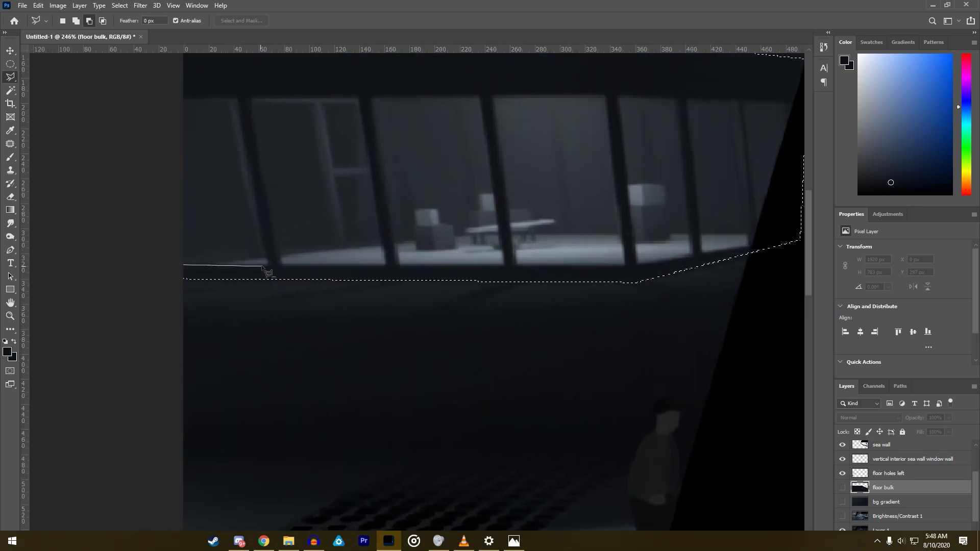
pyautogui.click(268, 264)
pyautogui.click(236, 100)
pyautogui.click(153, 99)
pyautogui.click(178, 265)
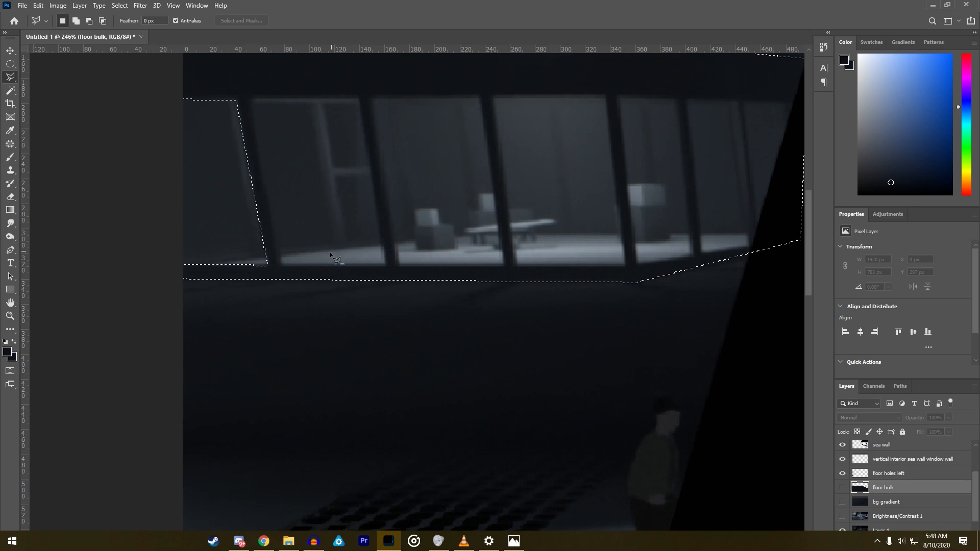
# - Subtract the second and third window panes from the left from the room selection
pyautogui.click(280, 263)
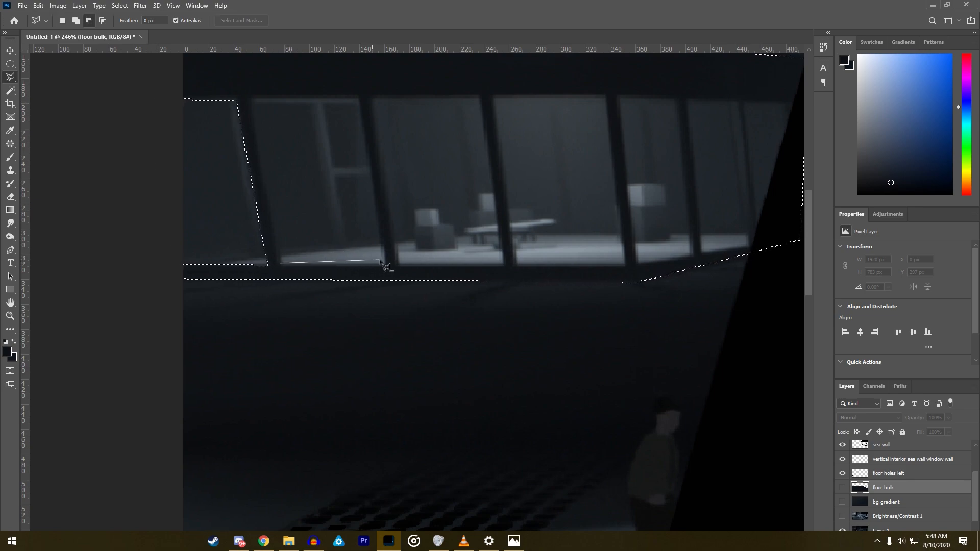
pyautogui.click(387, 265)
pyautogui.click(249, 100)
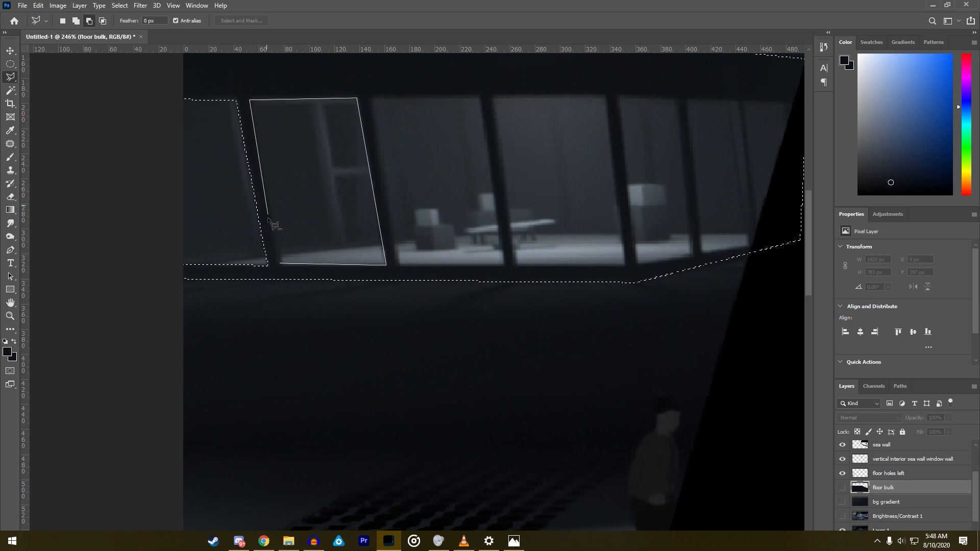
pyautogui.click(280, 266)
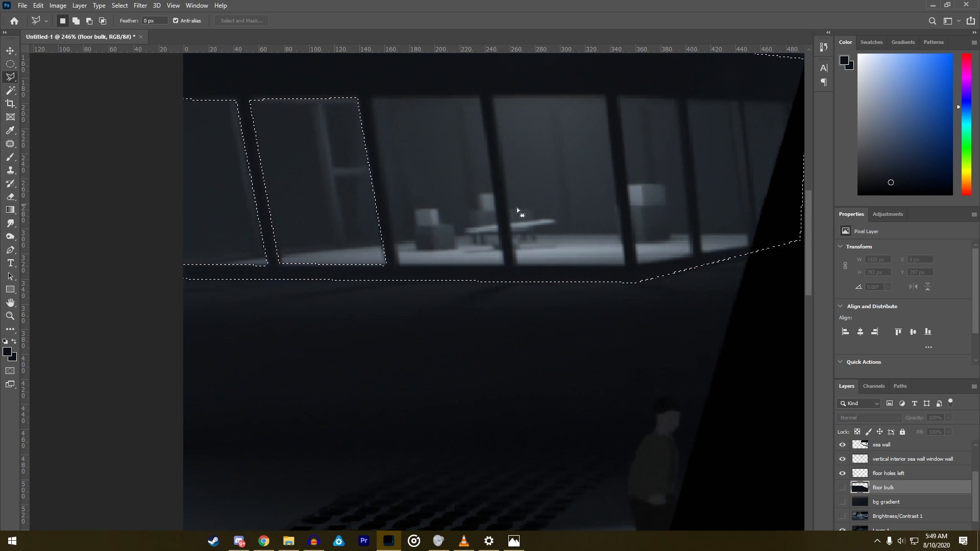
pyautogui.press('alt')
pyautogui.keyDown('alt'); pyautogui.click(398, 265); pyautogui.keyUp('alt')
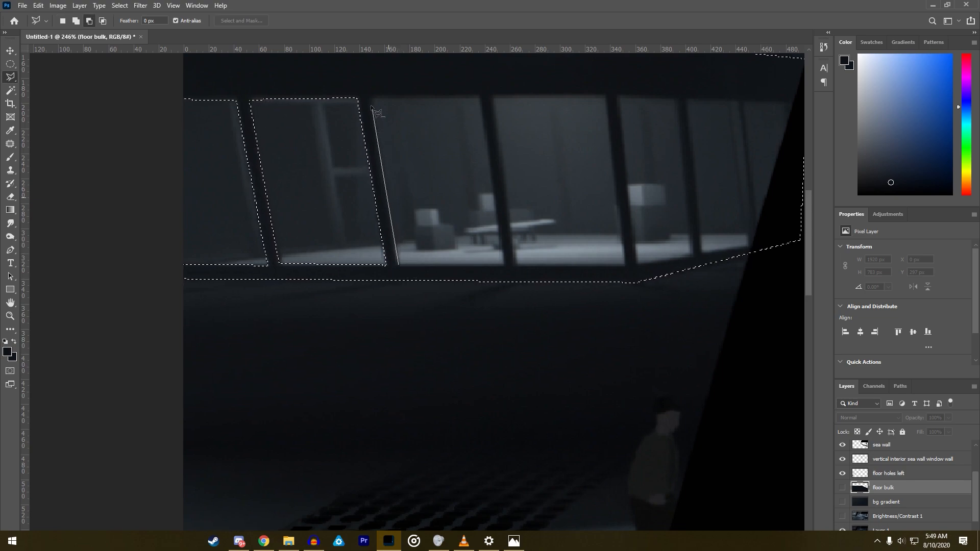
pyautogui.click(478, 96)
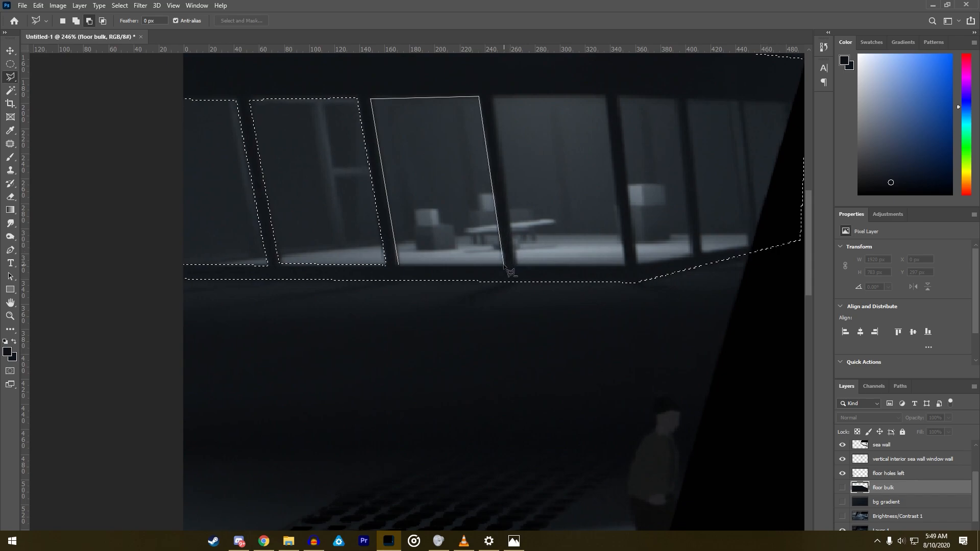
pyautogui.click(399, 267)
# - Subtract the fourth window pane from the left from the room selection
pyautogui.scroll(-3, 445, 286)
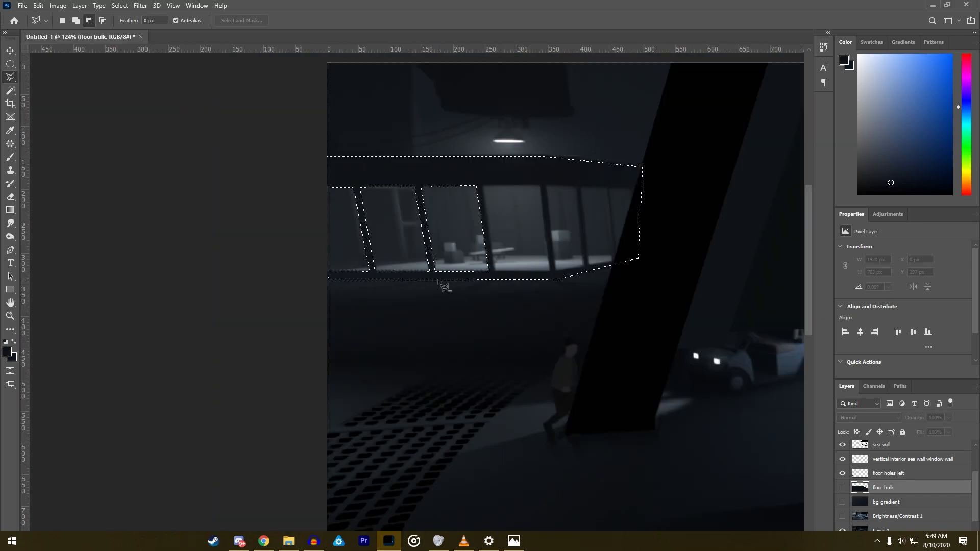
pyautogui.scroll(-3, 445, 286)
pyautogui.scroll(10, 421, 199)
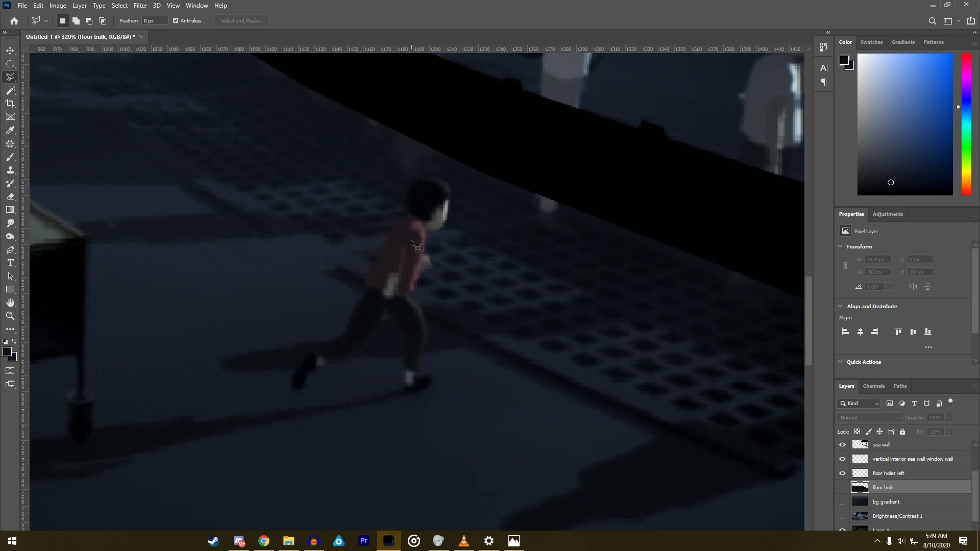
pyautogui.hotkey('ctrl', '0')
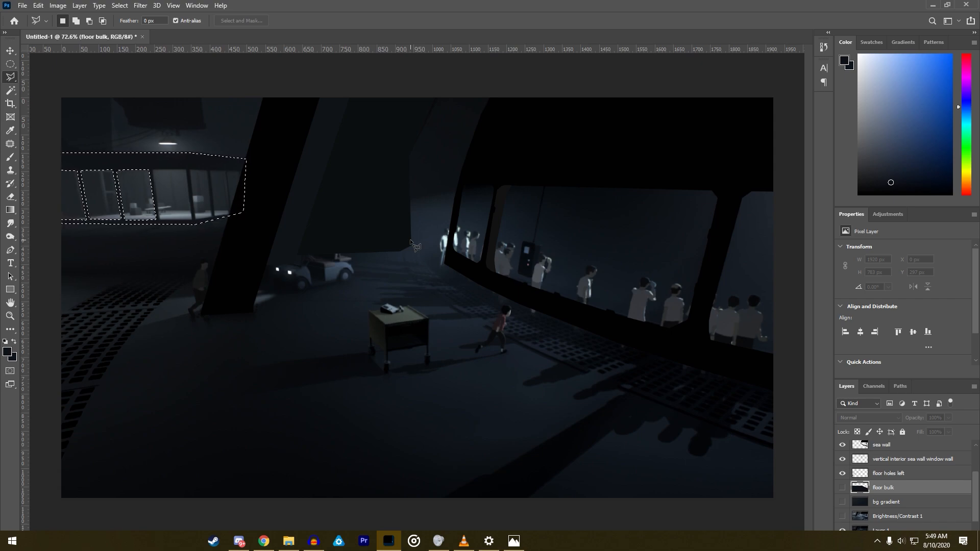
pyautogui.scroll(5, 111, 200)
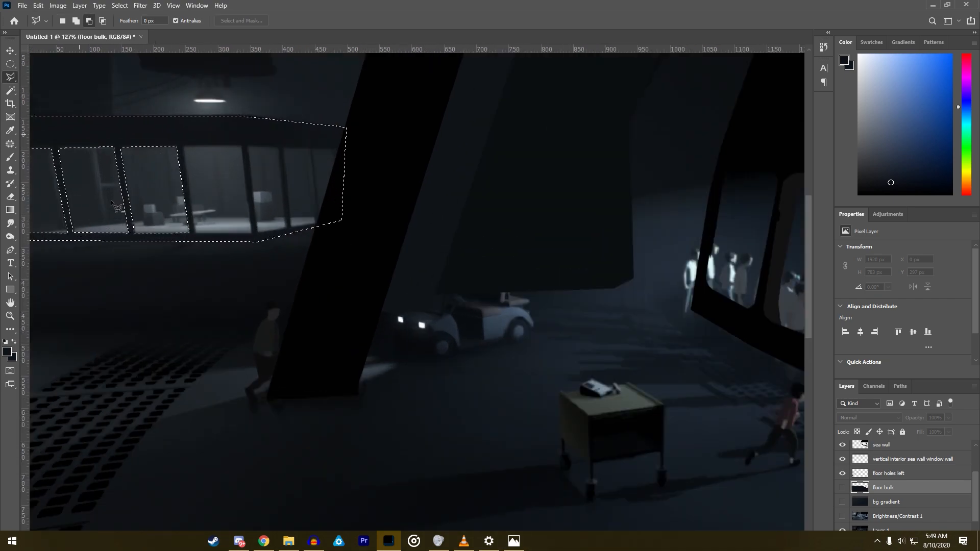
pyautogui.click(223, 277)
pyautogui.click(199, 111)
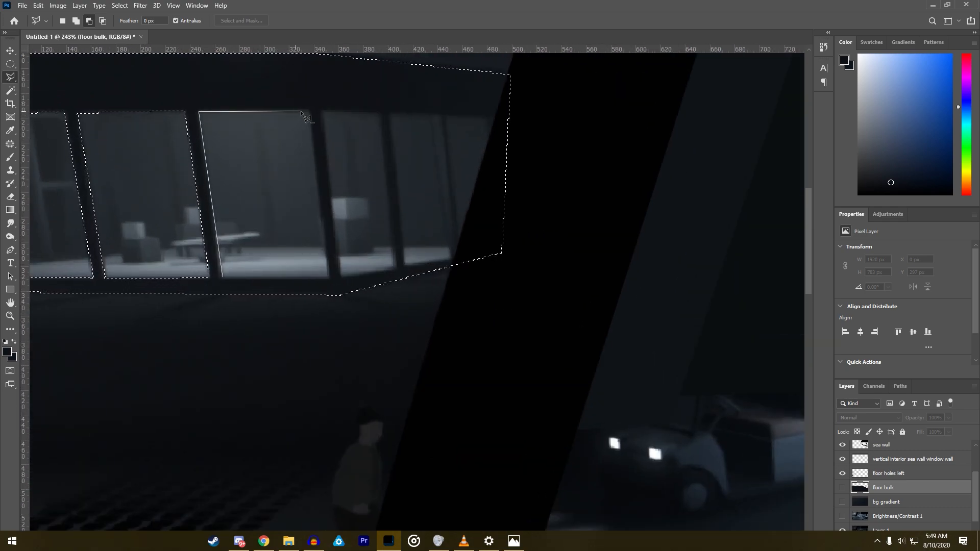
pyautogui.click(309, 111)
pyautogui.click(329, 277)
pyautogui.click(229, 284)
# - Subtract the narrow fifth window pane, where the room's facade bends, from the room selection
pyautogui.scroll(-5, 229, 284)
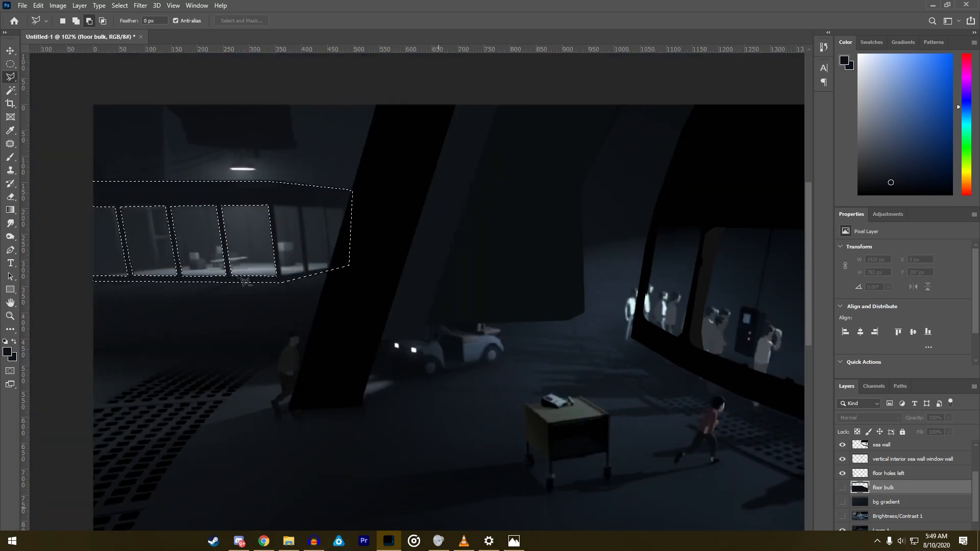
pyautogui.scroll(3, 505, 348)
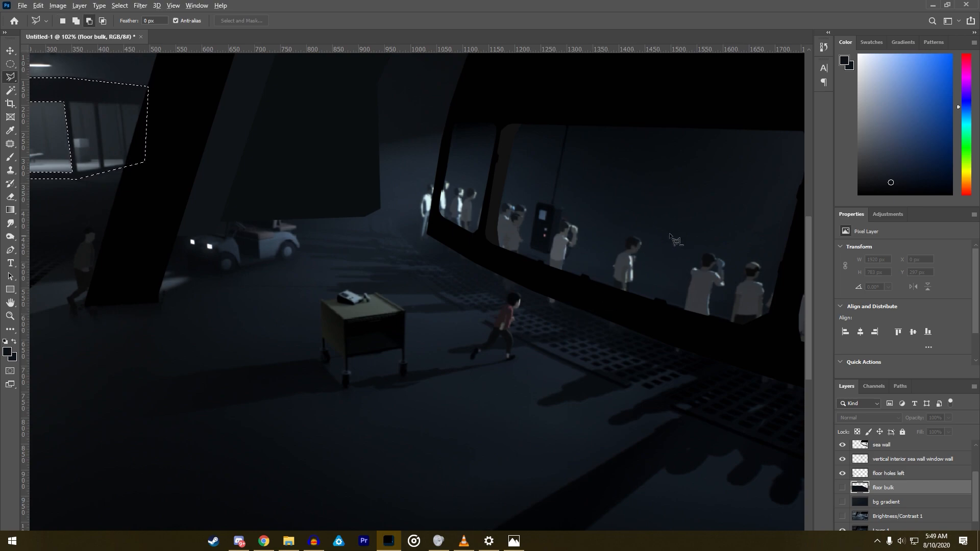
pyautogui.scroll(-5, 629, 251)
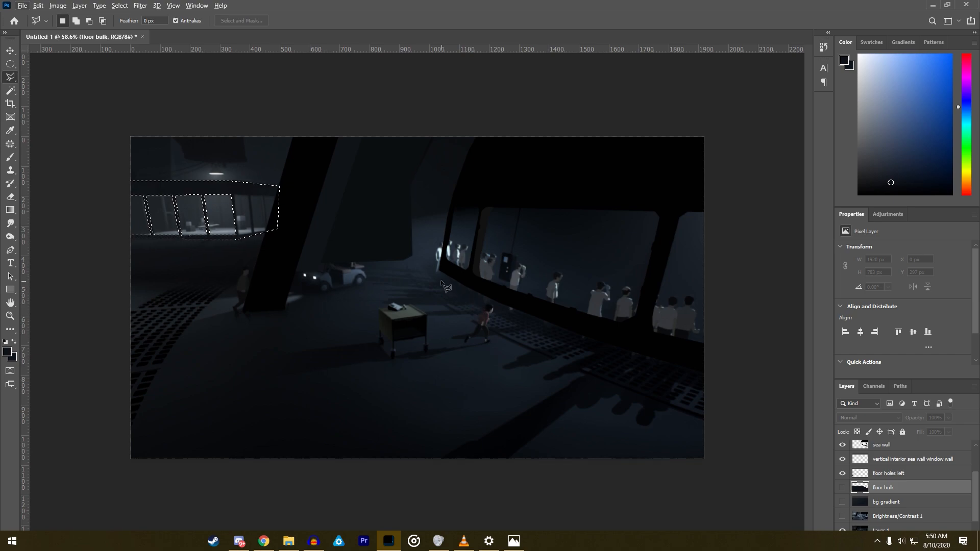
pyautogui.scroll(4, 303, 255)
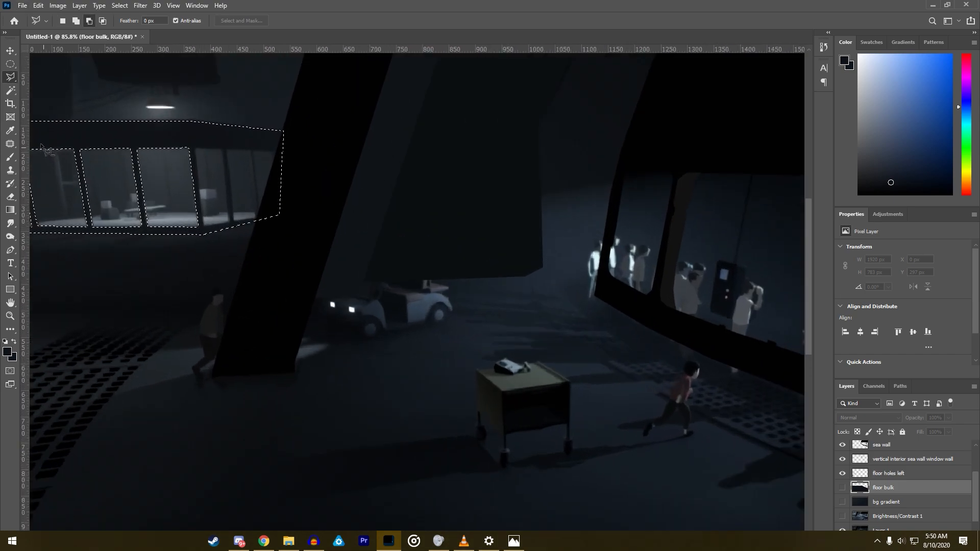
pyautogui.scroll(3, 113, 156)
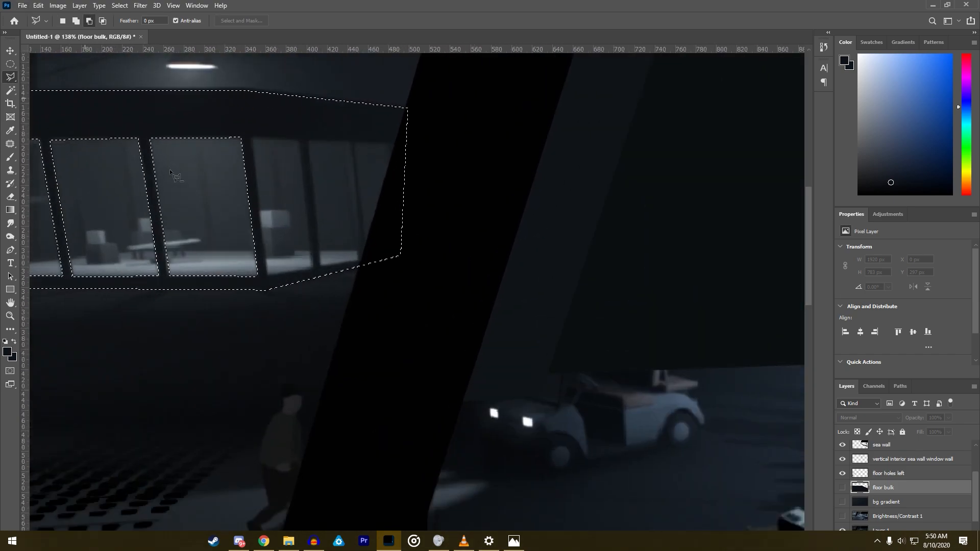
pyautogui.click(266, 275)
pyautogui.click(298, 138)
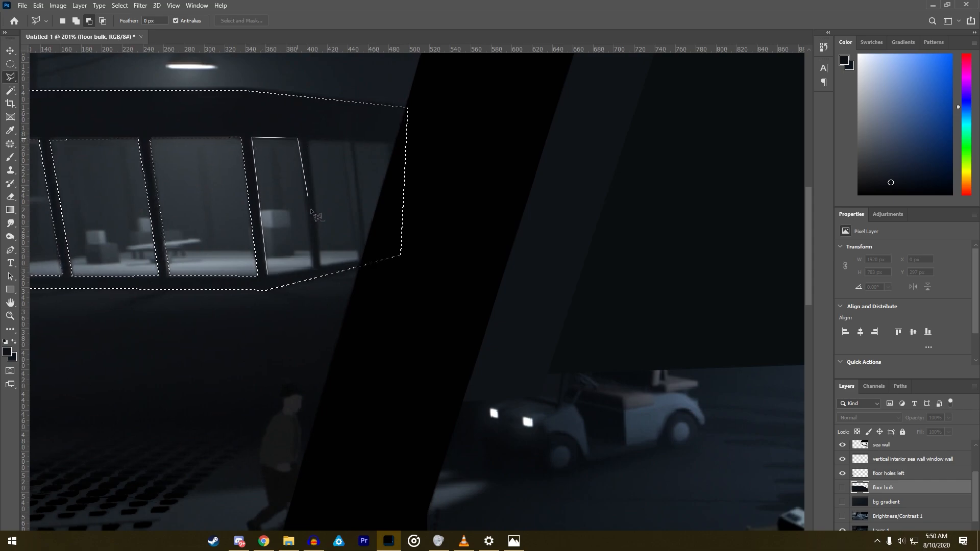
pyautogui.click(312, 266)
pyautogui.click(267, 276)
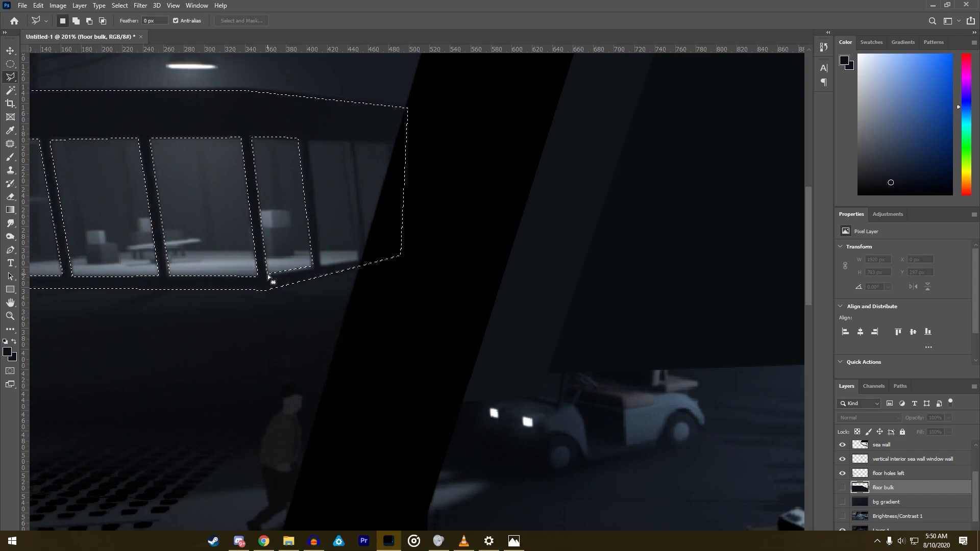
# - Subtract the last two window panes beside the black pillar, so only the room's frame stays selected
pyautogui.keyDown('alt'); pyautogui.click(320, 265); pyautogui.keyUp('alt')
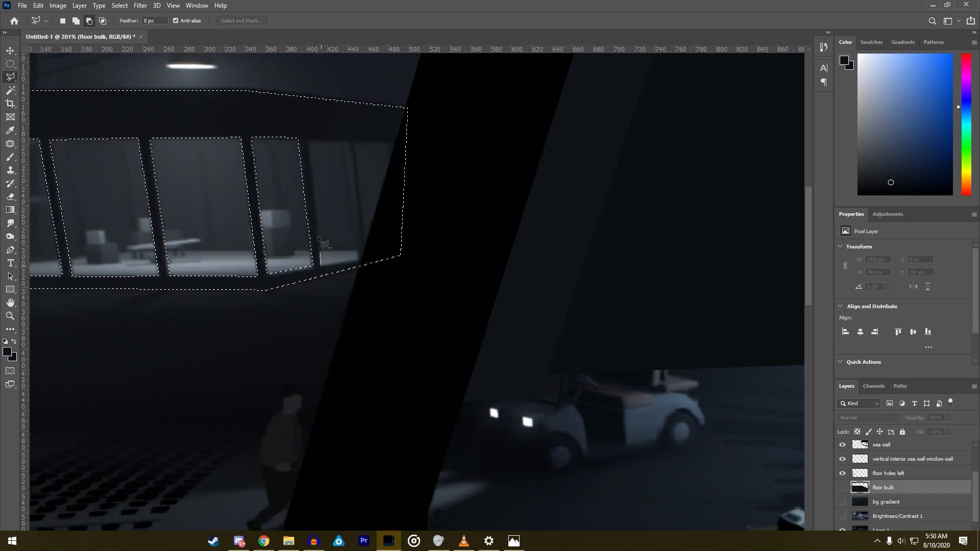
pyautogui.click(308, 141)
pyautogui.click(349, 142)
pyautogui.click(361, 259)
pyautogui.click(320, 265)
pyautogui.click(368, 255)
pyautogui.click(355, 145)
pyautogui.click(391, 145)
pyautogui.doubleClick(392, 250)
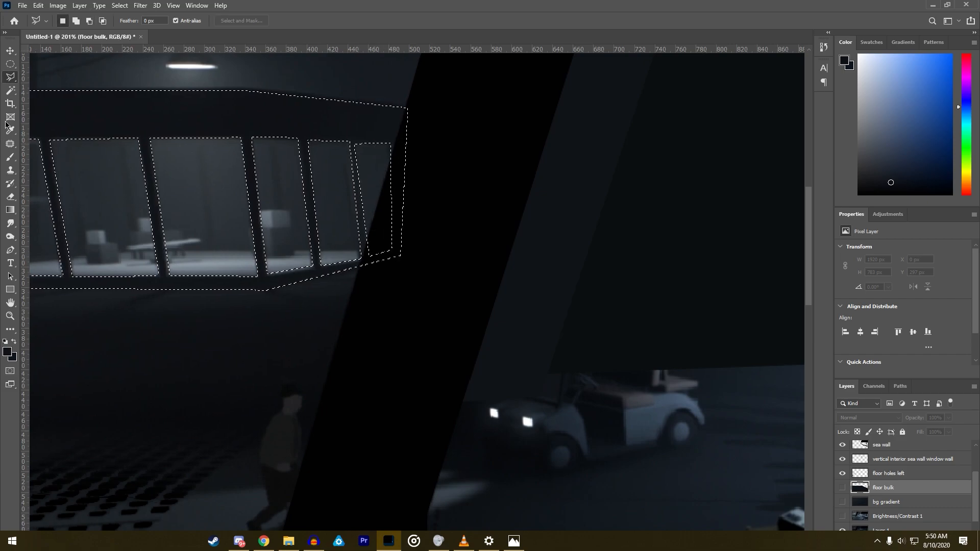
# - Switch to the Brush and sample a dark blue from the wall above the room's windows as its colour
pyautogui.press('b')
pyautogui.keyDown('alt'); pyautogui.click(203, 120); pyautogui.keyUp('alt')
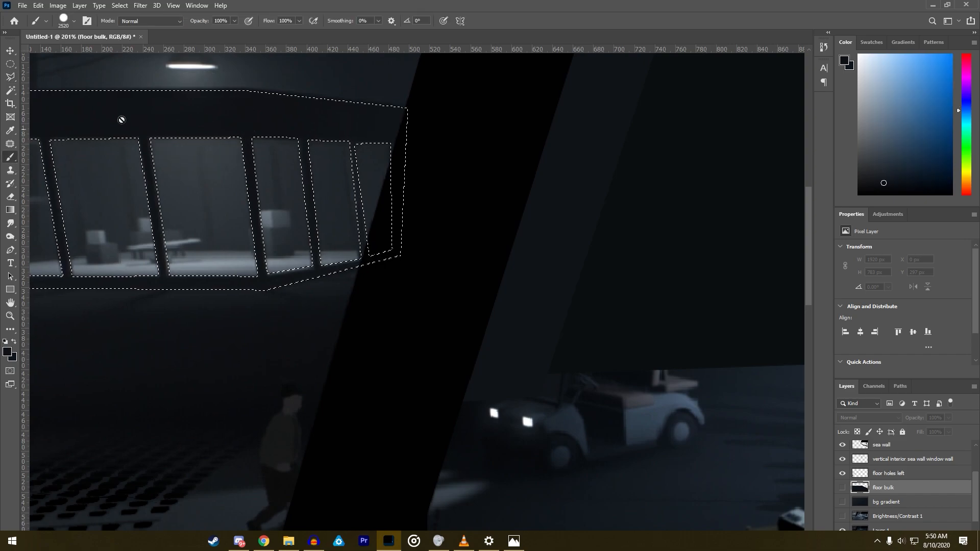
pyautogui.keyDown('alt'); pyautogui.click(139, 108); pyautogui.keyUp('alt')
pyautogui.scroll(-5, 203, 185)
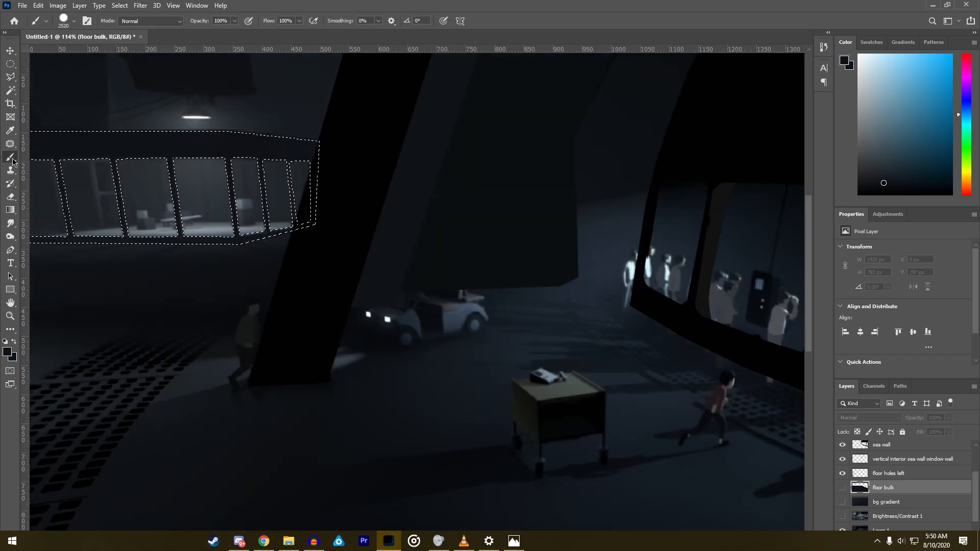
pyautogui.keyDown('alt'); pyautogui.click(111, 137); pyautogui.keyUp('alt')
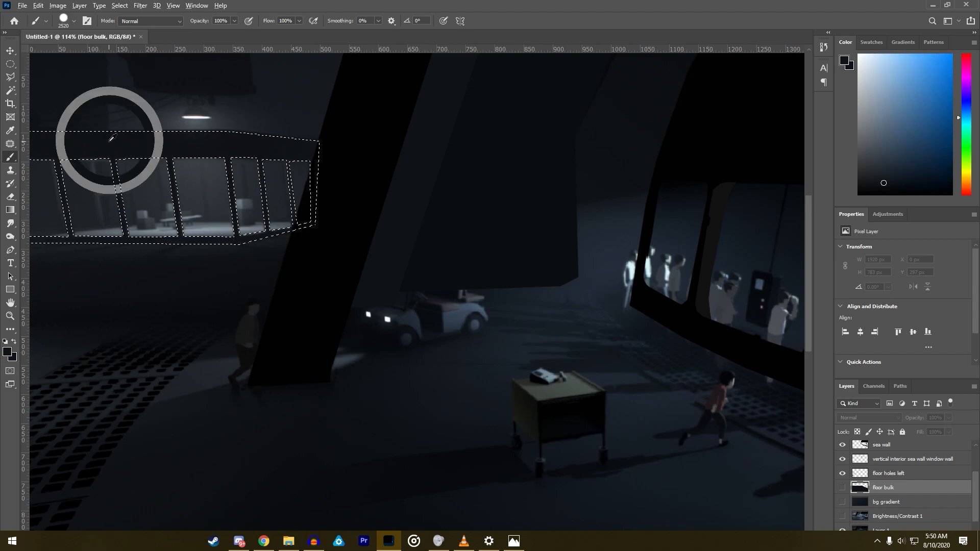
pyautogui.moveTo(111, 137); pyautogui.dragTo(699, 248)
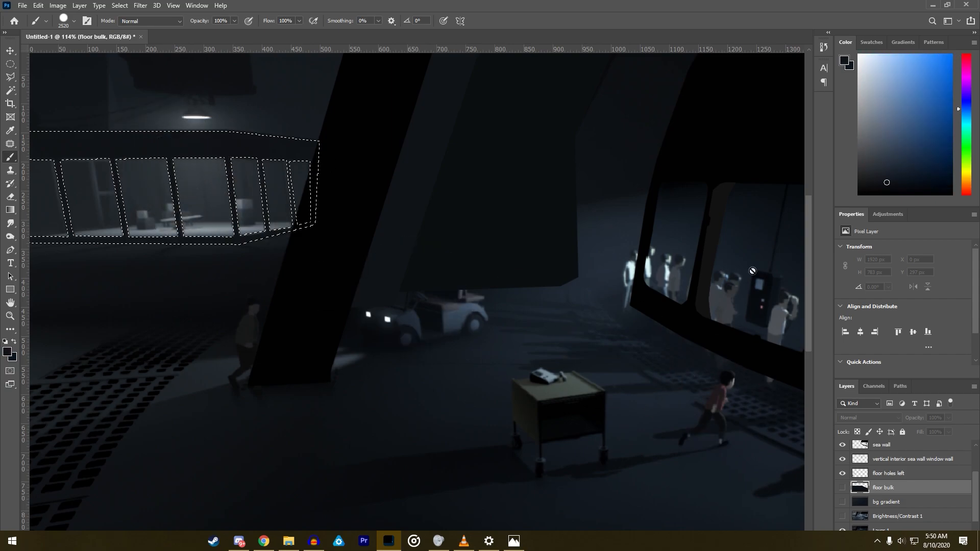
# - Create a new layer named "background room" above the floor bulk layer
pyautogui.click(80, 5)
pyautogui.moveTo(79, 17)
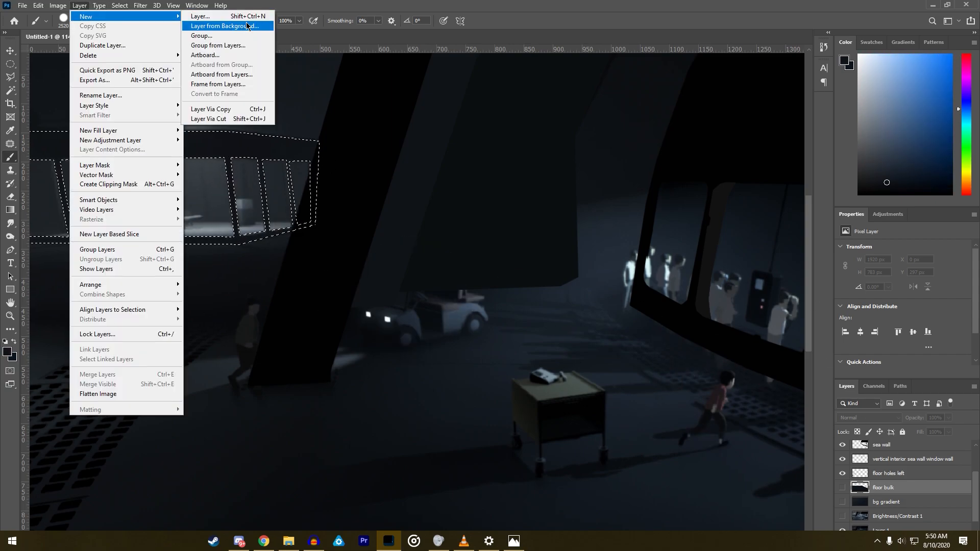
pyautogui.click(238, 17)
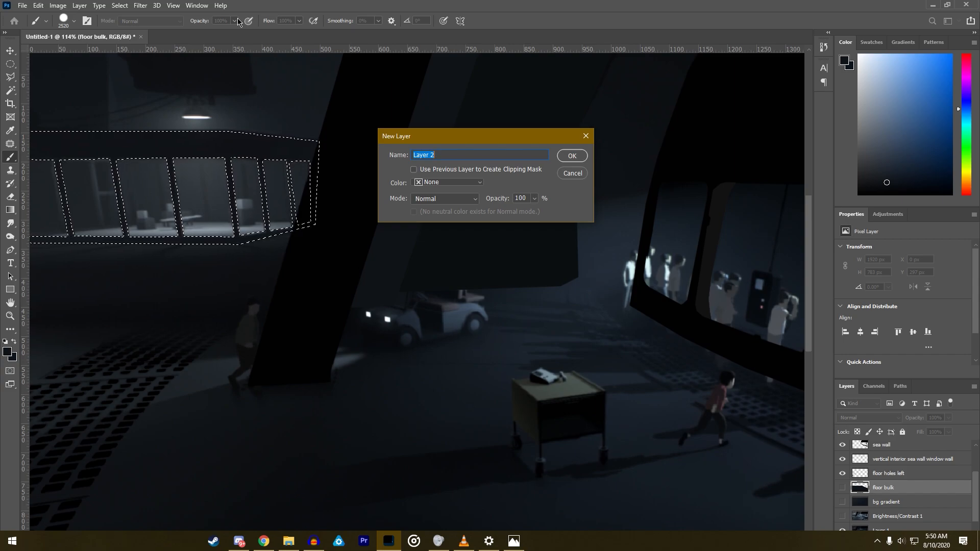
pyautogui.write('background room')
pyautogui.press('Return')
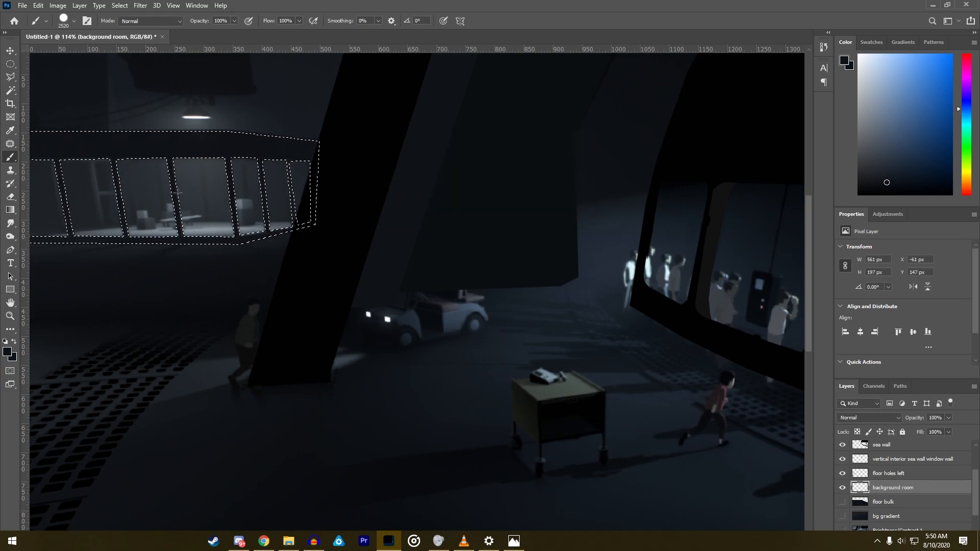
# - Show the floor bulk layer and keep the background room layer active for painting
pyautogui.click(842, 502)
pyautogui.click(889, 505)
pyautogui.click(877, 489)
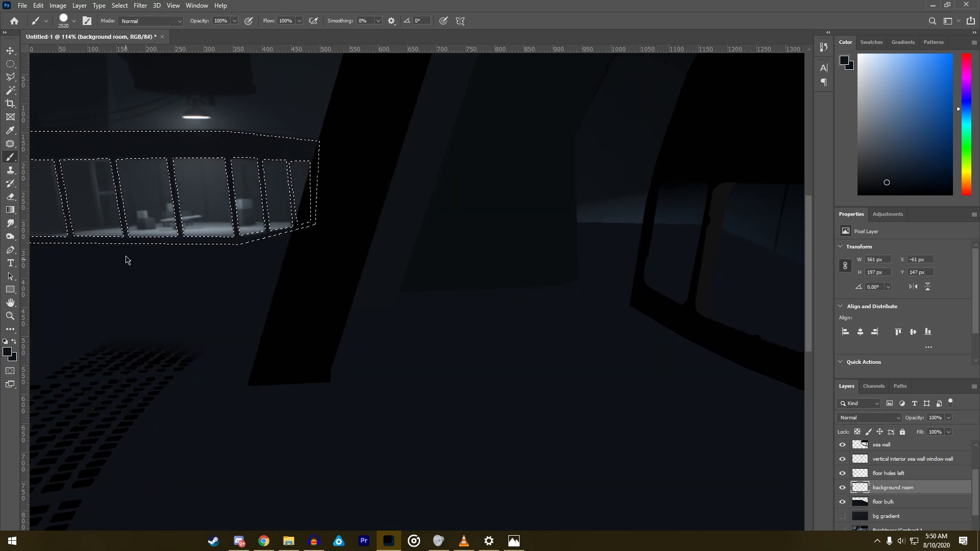
# - Paint the selected room frame with the sampled dark blue on the background room layer and clear the selection
pyautogui.click(12, 169)
pyautogui.click(7, 157)
pyautogui.scroll(-5, 346, 245)
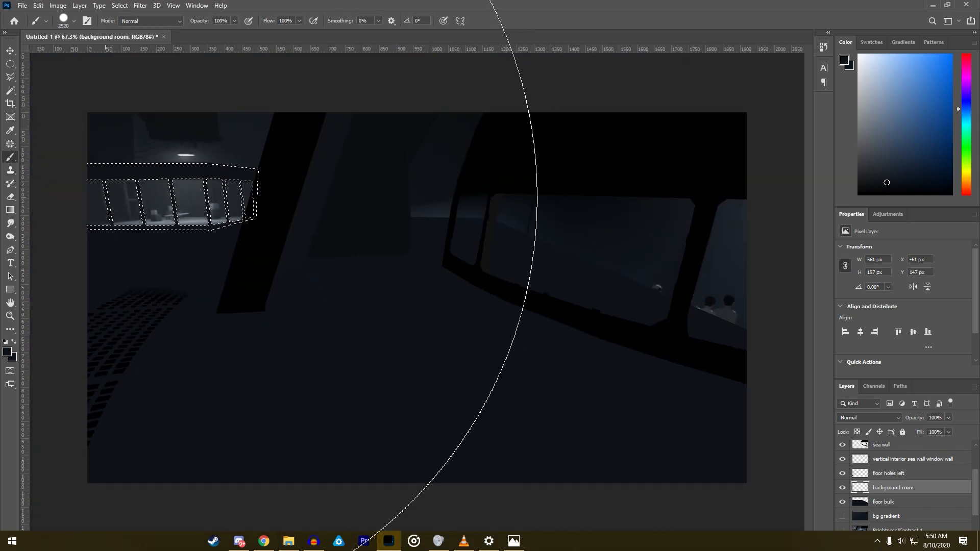
pyautogui.click(10, 77)
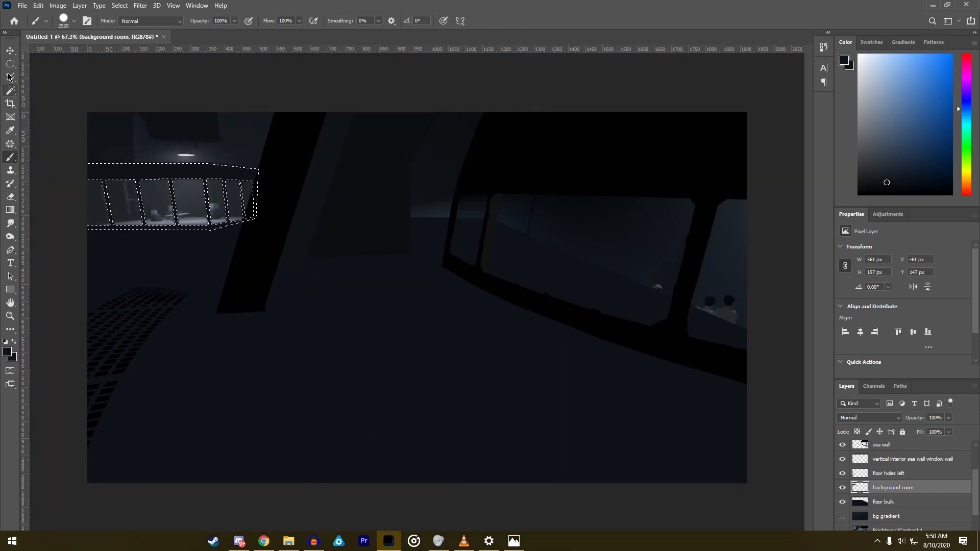
pyautogui.rightClick(161, 189)
pyautogui.click(183, 195)
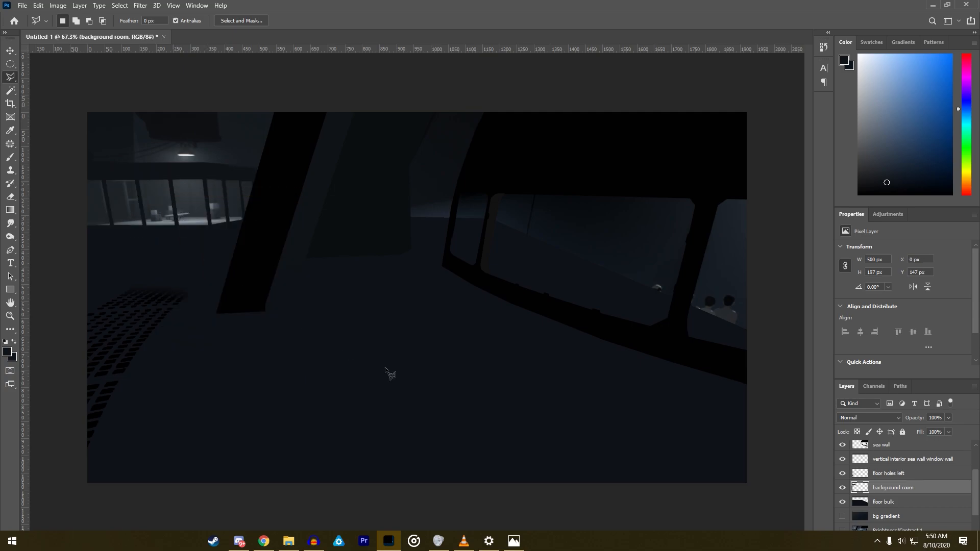
# - Outline the lit floor strip behind the room's windows with the Polygonal Lasso, from the image edge to the black pillar
pyautogui.click(842, 501)
pyautogui.click(842, 501)
pyautogui.scroll(4, 77, 227)
pyautogui.scroll(1, 66, 222)
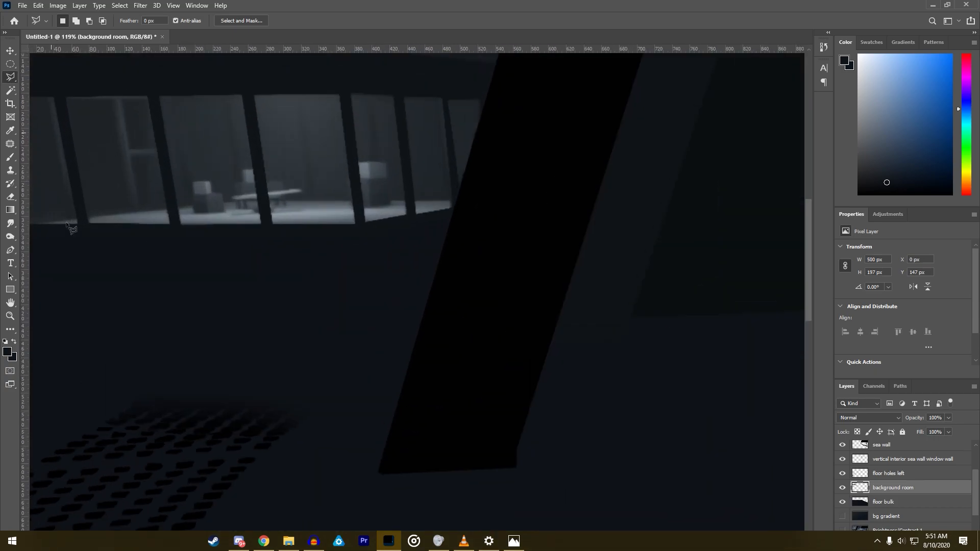
pyautogui.scroll(-1, 846, 338)
pyautogui.scroll(-3, 757, 328)
pyautogui.scroll(3, 240, 203)
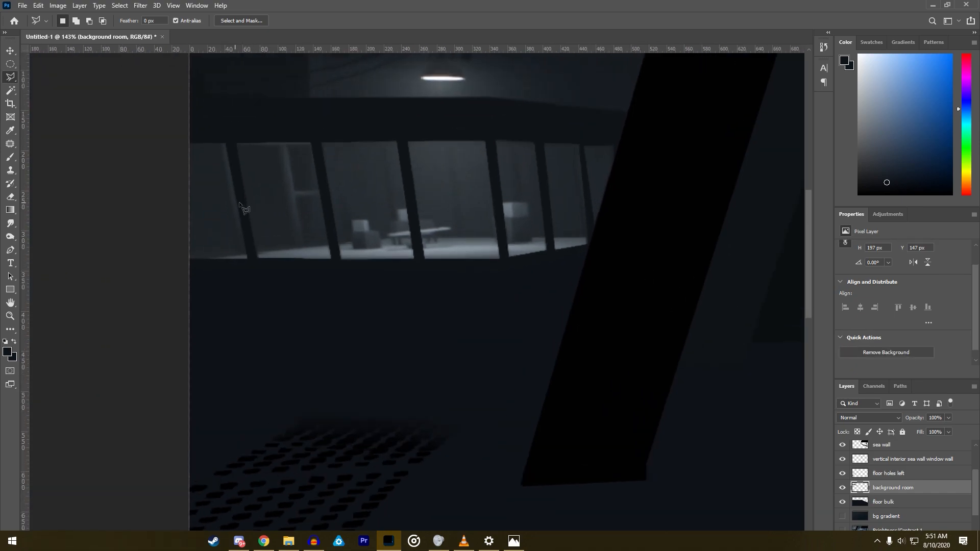
pyautogui.scroll(3, 244, 208)
pyautogui.click(174, 274)
pyautogui.click(441, 239)
pyautogui.click(710, 244)
pyautogui.click(704, 263)
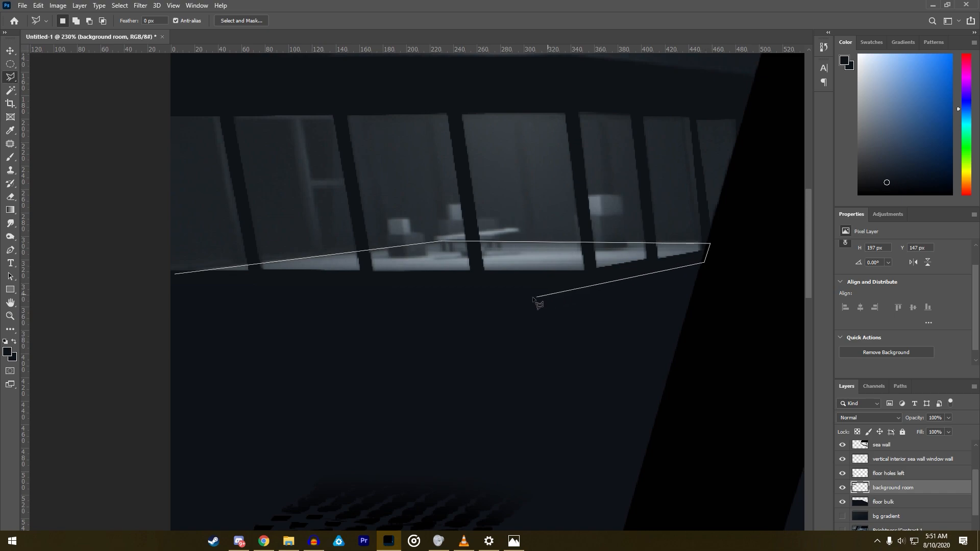
pyautogui.click(579, 279)
pyautogui.doubleClick(199, 280)
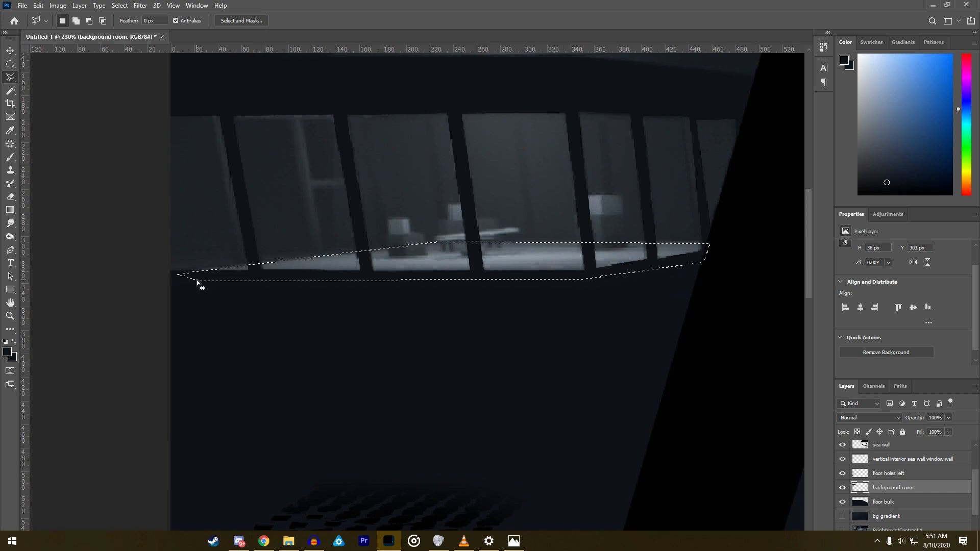
# - Create a new layer named "background room floor" and place it directly beneath the background room layer
pyautogui.click(10, 90)
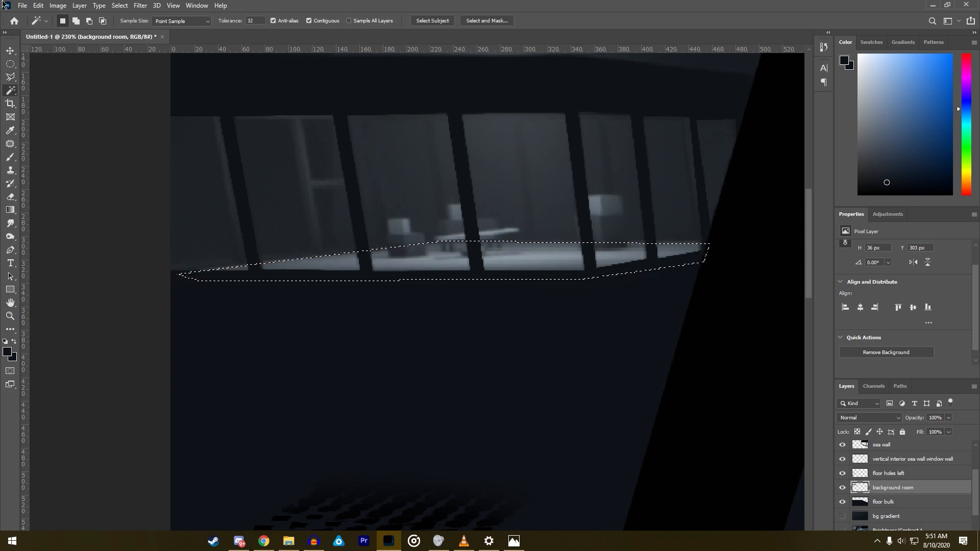
pyautogui.click(79, 5)
pyautogui.moveTo(150, 17)
pyautogui.click(237, 16)
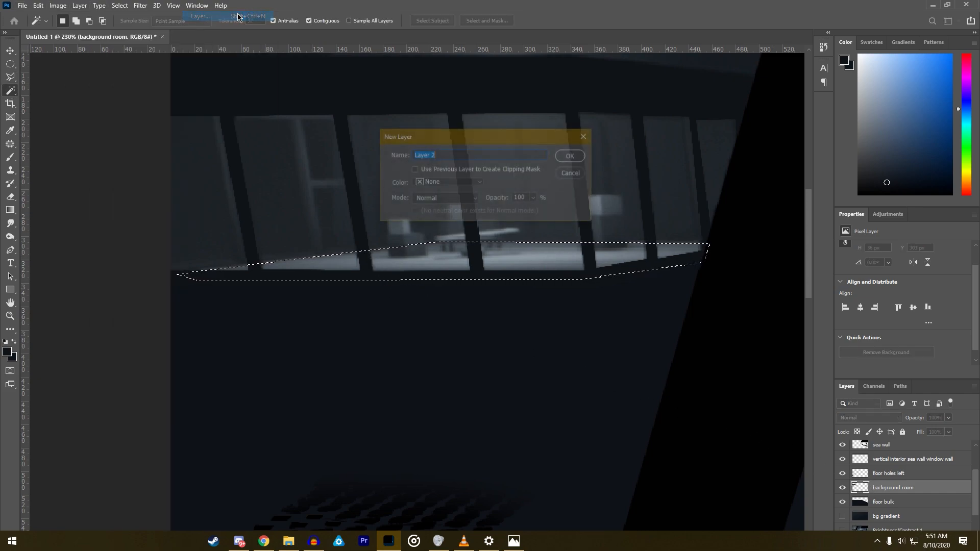
pyautogui.write('back')
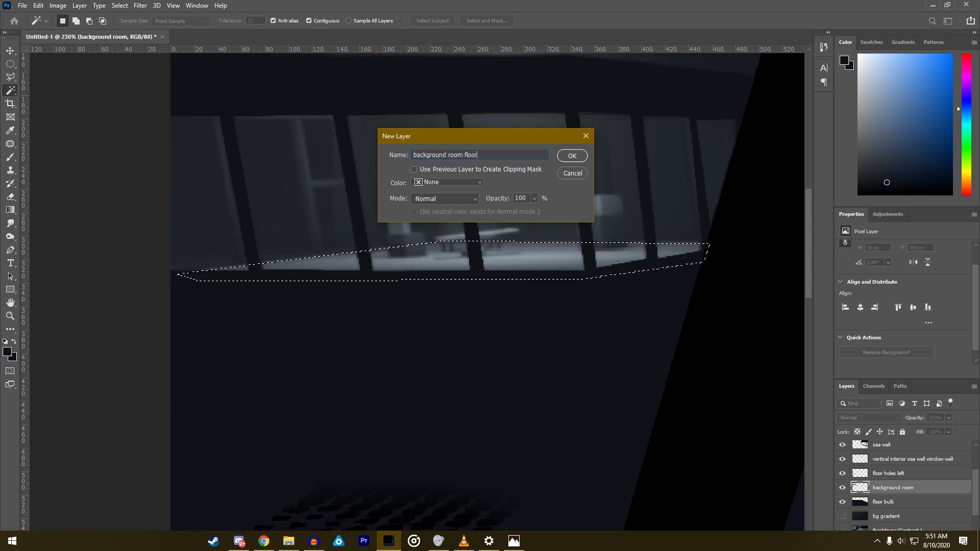
pyautogui.write('ground room floor')
pyautogui.press('Return')
pyautogui.moveTo(909, 491); pyautogui.dragTo(897, 502)
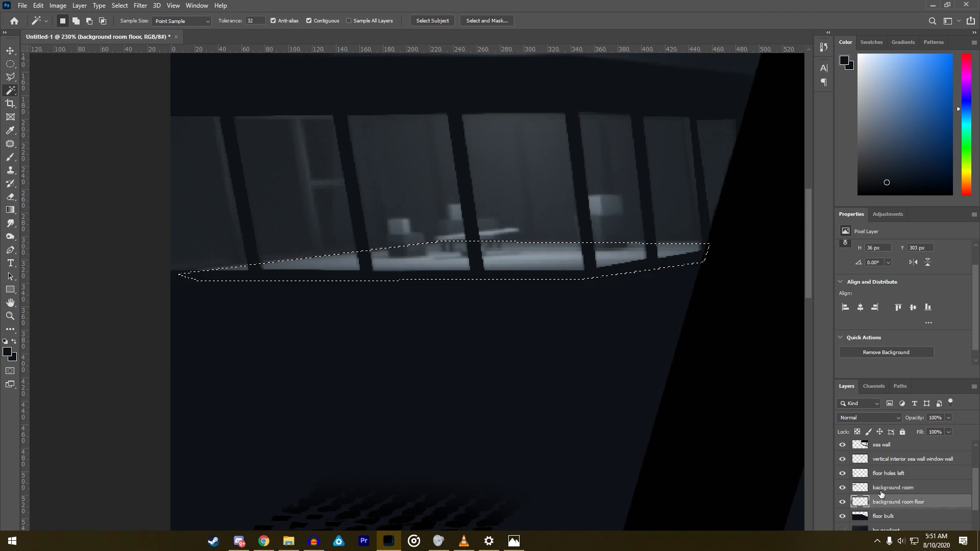
# - Paint the floor selection with the Brush in a light grey-blue sampled from the room's lit floor
pyautogui.click(11, 159)
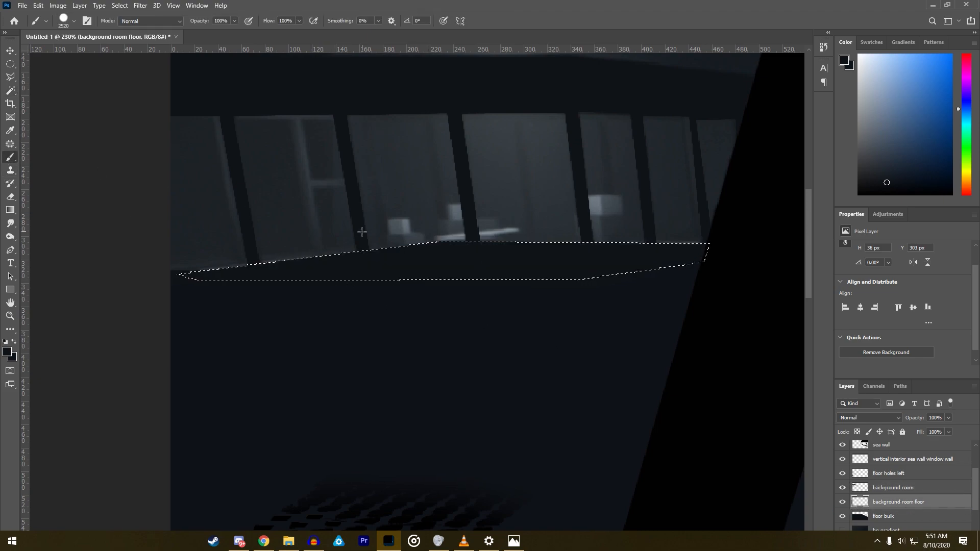
pyautogui.keyDown('alt'); pyautogui.click(522, 257); pyautogui.keyUp('alt')
pyautogui.click(521, 256)
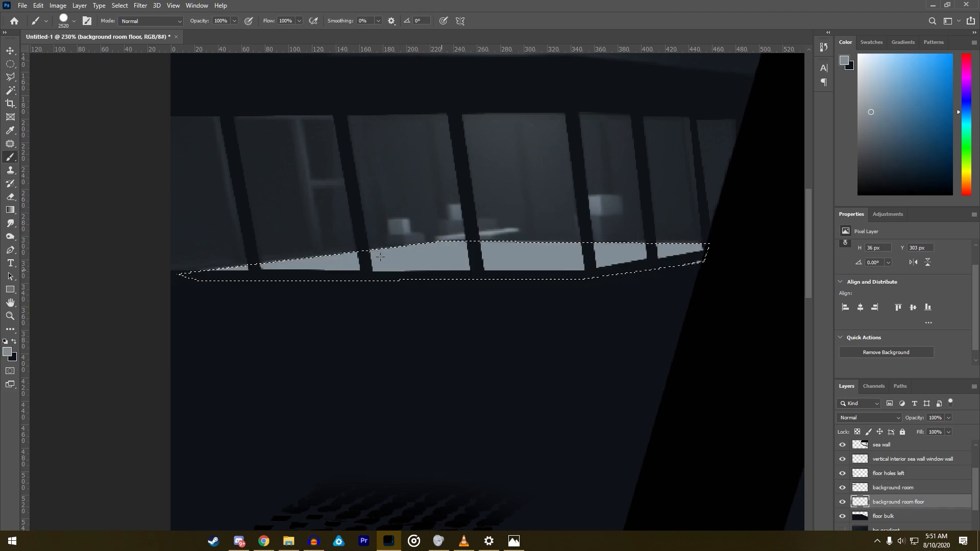
# - Repaint the room's floor in a much darker shade of the same grey-blue and clear the selection
pyautogui.scroll(-6, 400, 321)
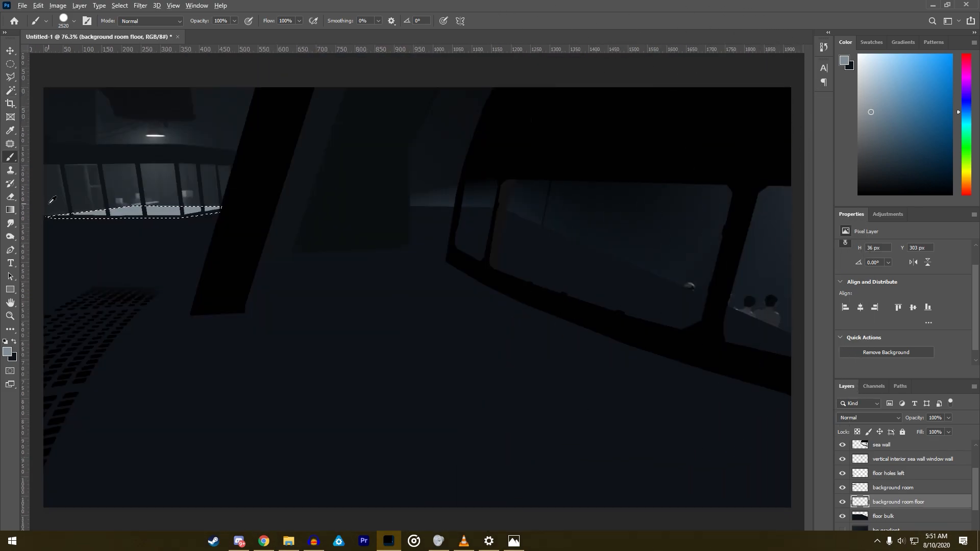
pyautogui.scroll(3, 44, 185)
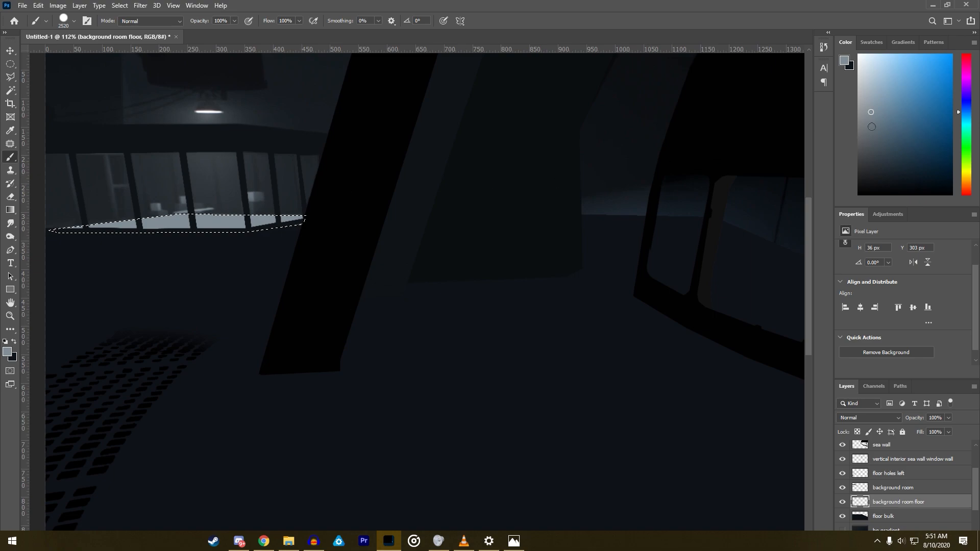
pyautogui.click(871, 134)
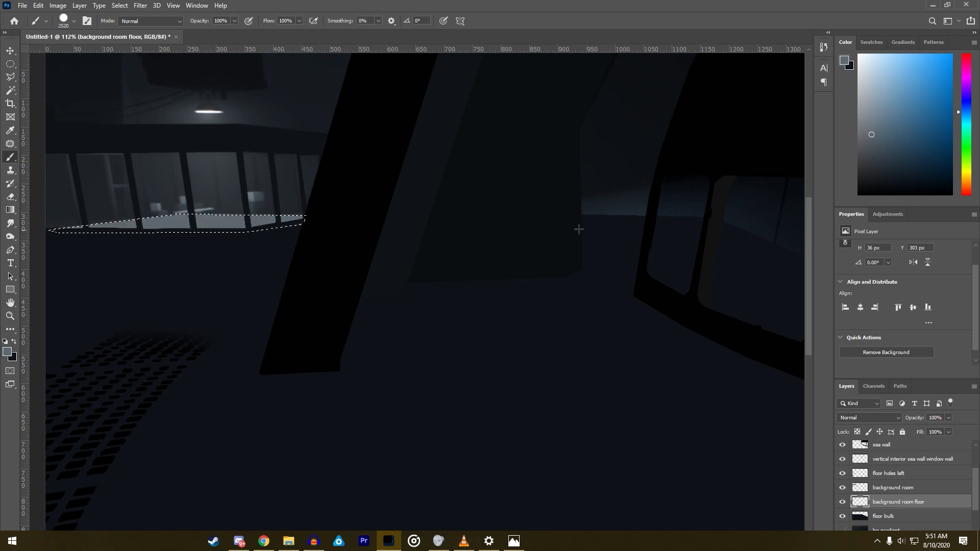
pyautogui.click(872, 155)
pyautogui.moveTo(203, 227); pyautogui.dragTo(220, 225)
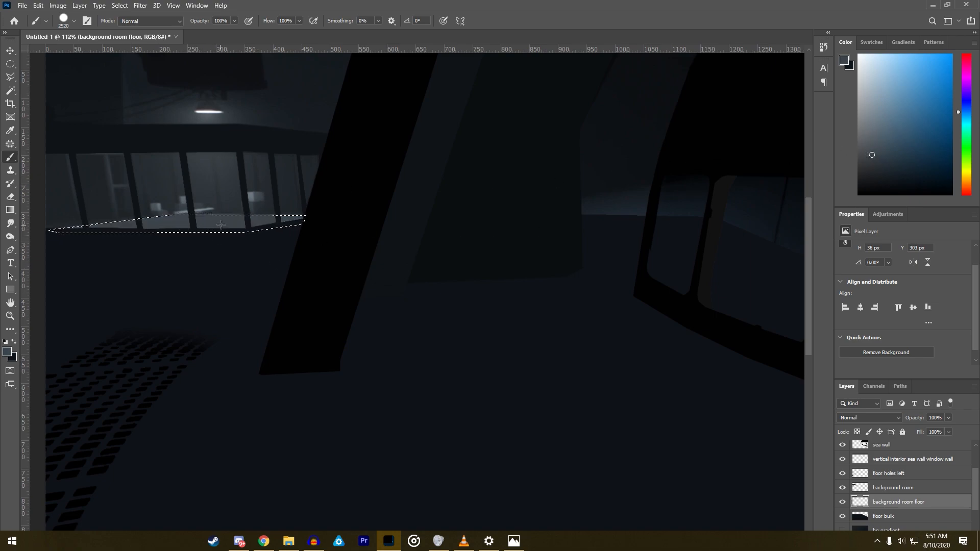
pyautogui.click(10, 78)
pyautogui.rightClick(171, 270)
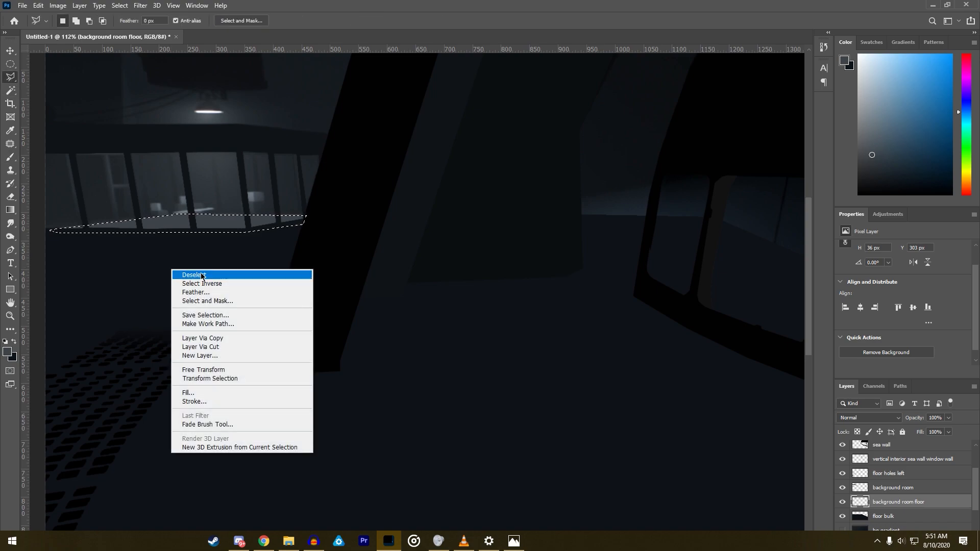
pyautogui.click(202, 276)
# - Show the bg gradient layer behind the traced shapes
pyautogui.scroll(-2, 222, 275)
pyautogui.scroll(-1, 227, 281)
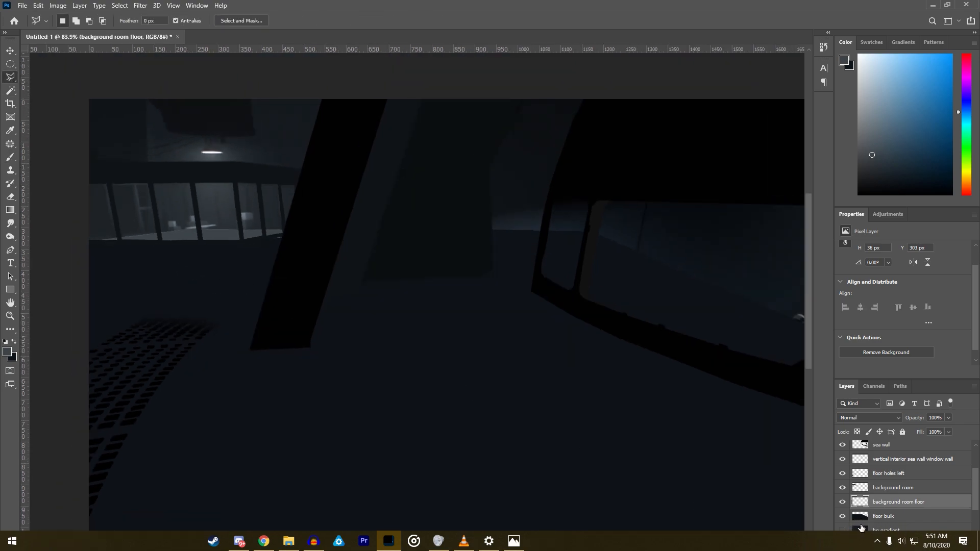
pyautogui.scroll(-1, 861, 525)
pyautogui.click(843, 487)
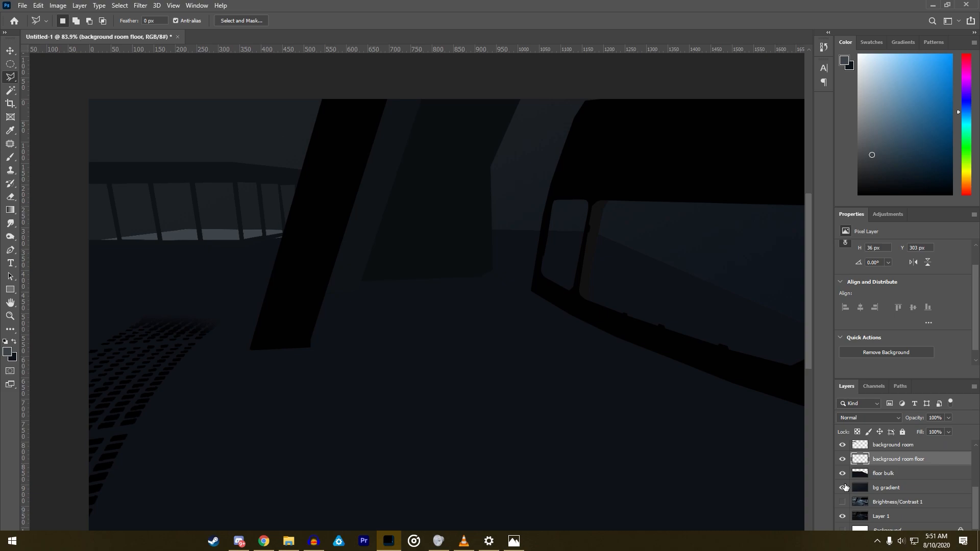
# - Select the stray floor sliver below the frame beside the black pillar, paint it with the sampled main floor blue, and deselect
pyautogui.scroll(5, 278, 286)
pyautogui.click(264, 278)
pyautogui.doubleClick(277, 299)
pyautogui.click(10, 156)
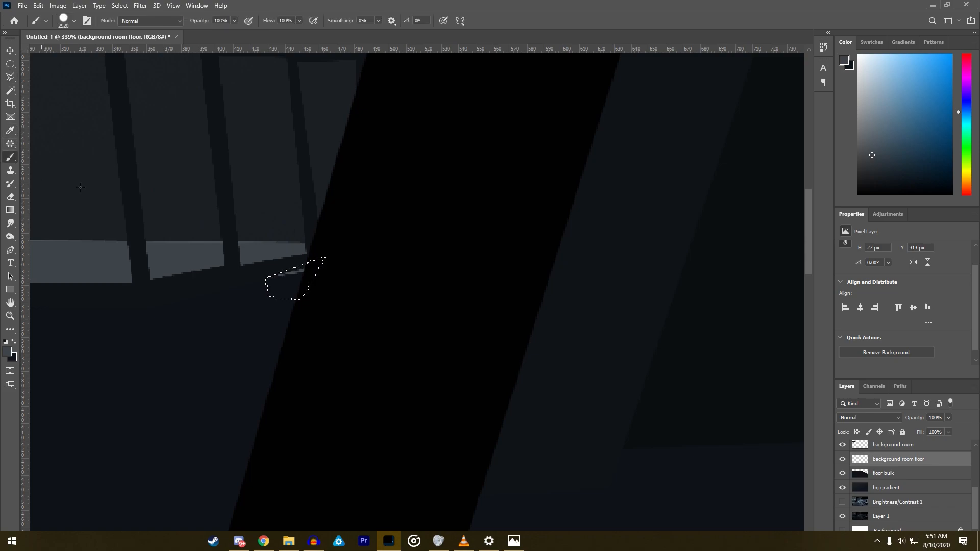
pyautogui.keyDown('alt'); pyautogui.click(263, 334); pyautogui.keyUp('alt')
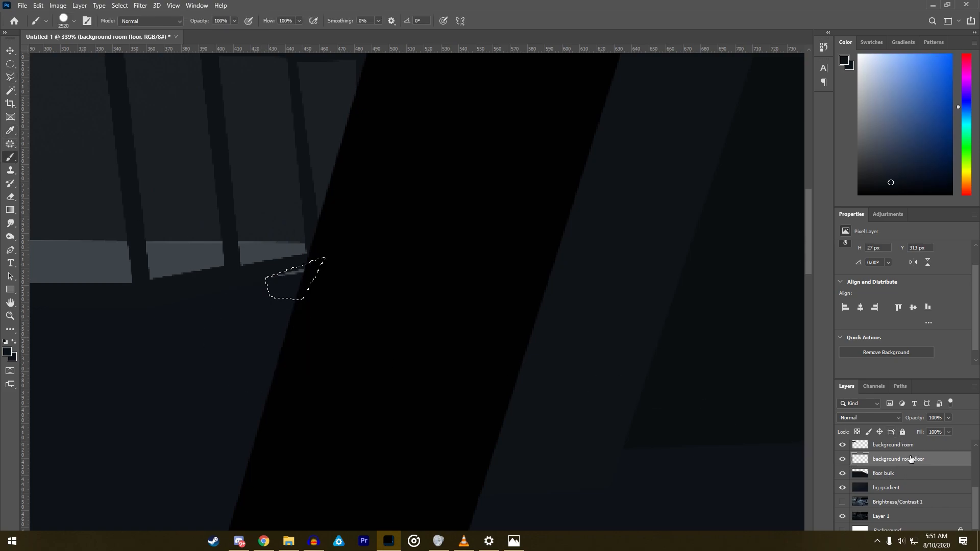
pyautogui.click(357, 304)
pyautogui.click(10, 76)
pyautogui.rightClick(178, 324)
pyautogui.click(214, 331)
# - Hide the bg gradient, floor bulk, background room floor and background room layers to expose the original scene
pyautogui.scroll(-9, 211, 329)
pyautogui.scroll(3, 105, 217)
pyautogui.scroll(10, 105, 217)
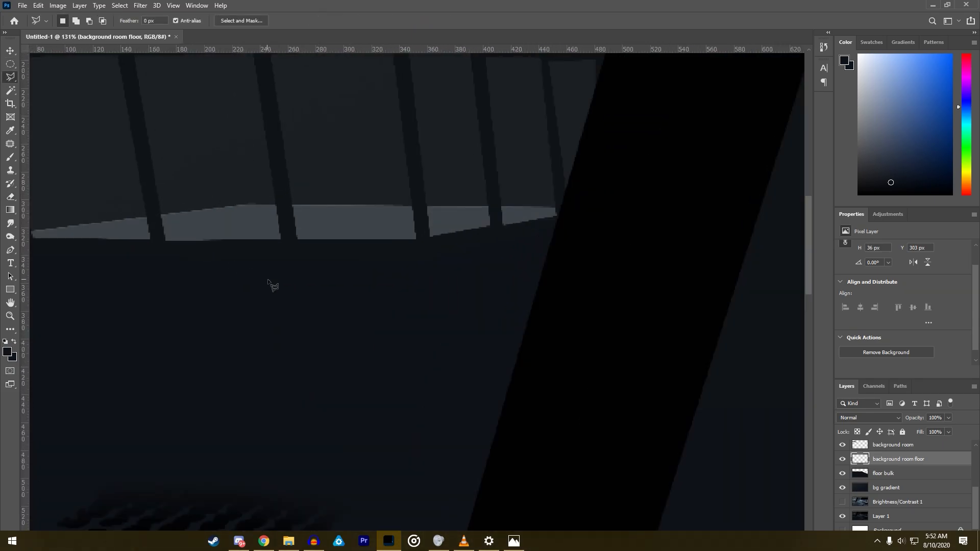
pyautogui.scroll(-2, 223, 232)
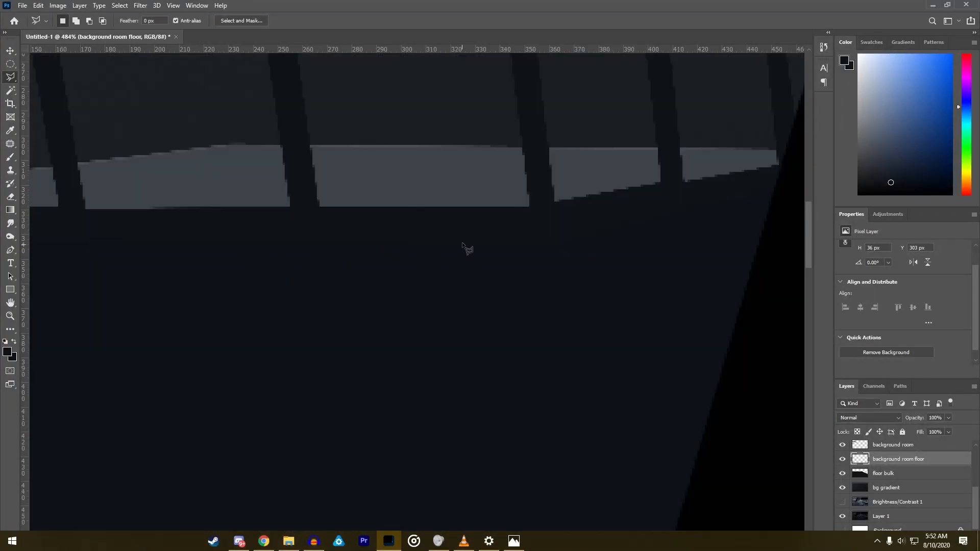
pyautogui.scroll(-2, 690, 235)
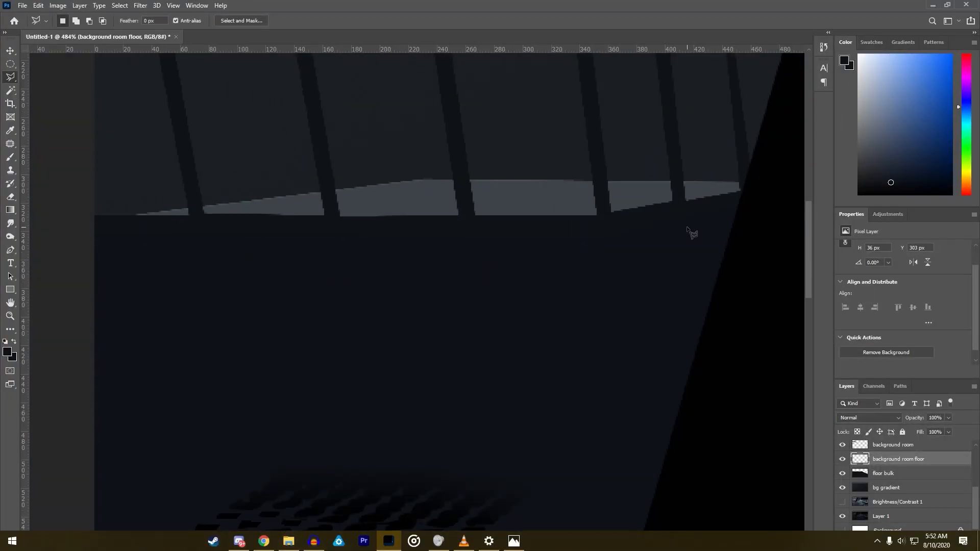
pyautogui.click(844, 487)
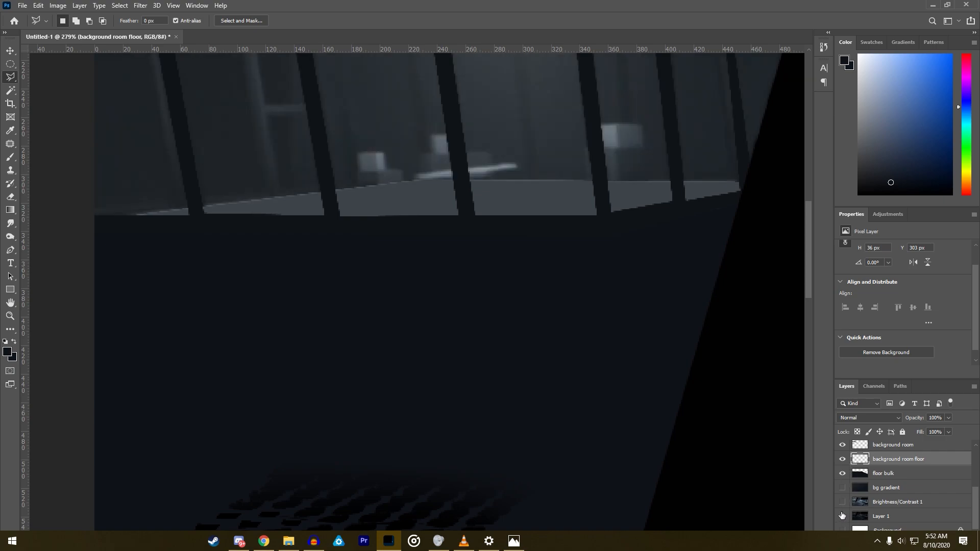
pyautogui.click(843, 472)
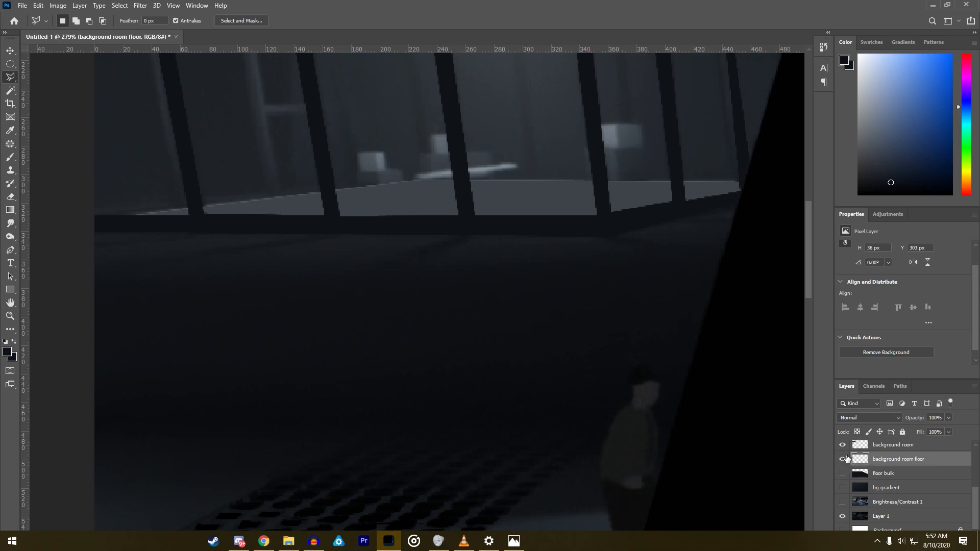
pyautogui.click(844, 459)
pyautogui.click(844, 445)
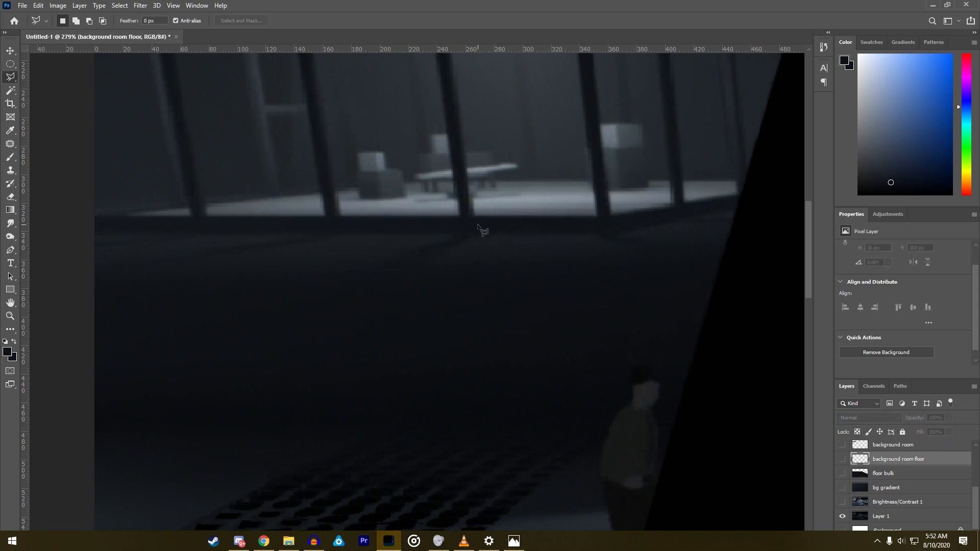
pyautogui.scroll(-3, 480, 229)
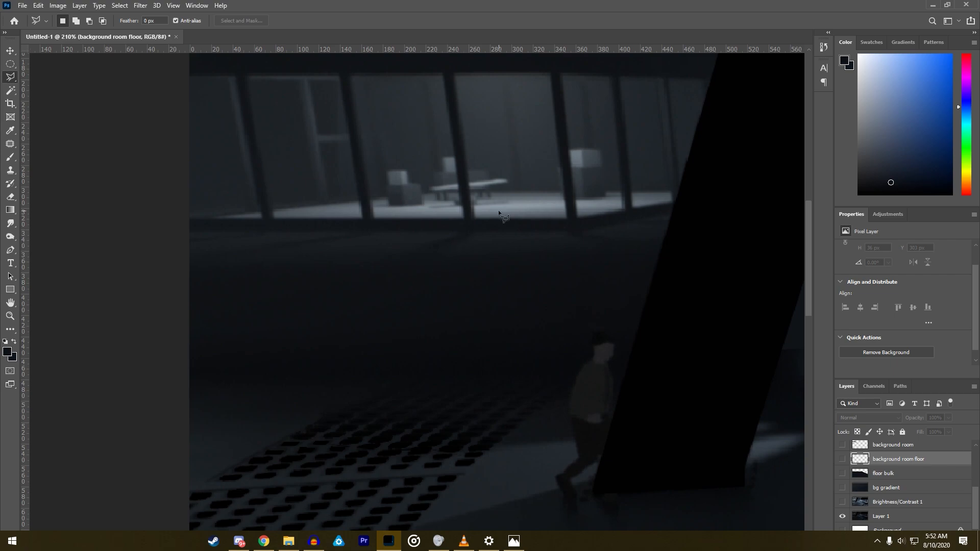
pyautogui.scroll(-3, 498, 211)
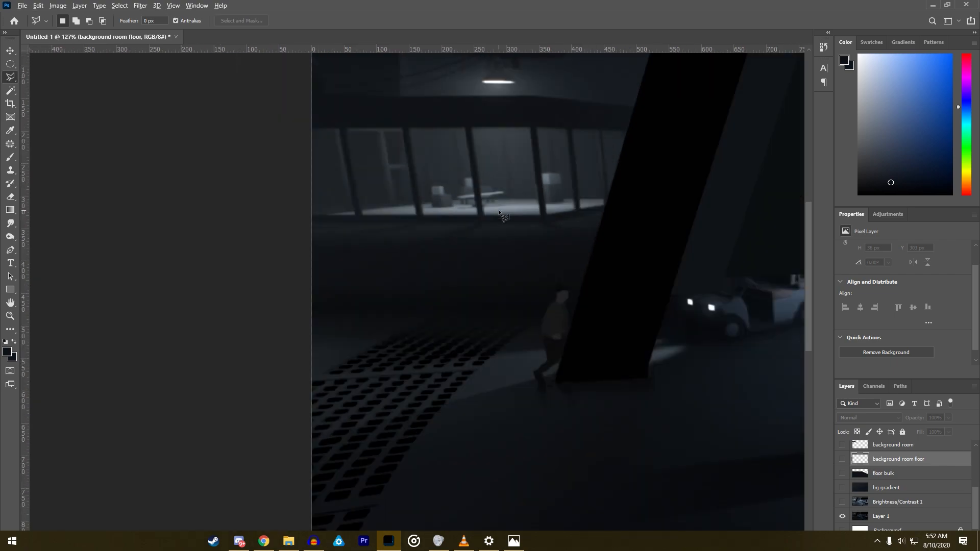
pyautogui.scroll(-1, 499, 211)
pyautogui.scroll(-4, 498, 211)
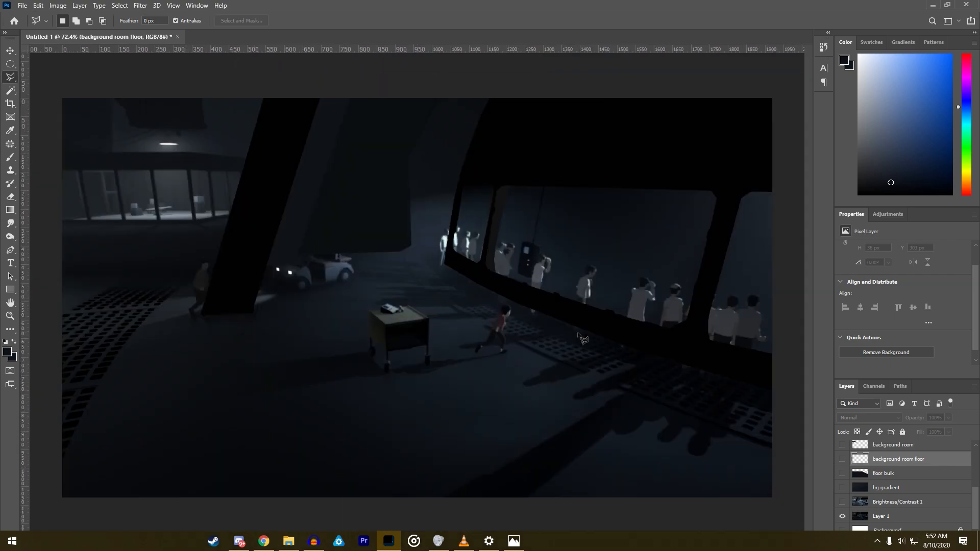
# - Trace a polygonal selection around the dark shape hanging from the ceiling above the lamp in the background room
pyautogui.scroll(5, 505, 352)
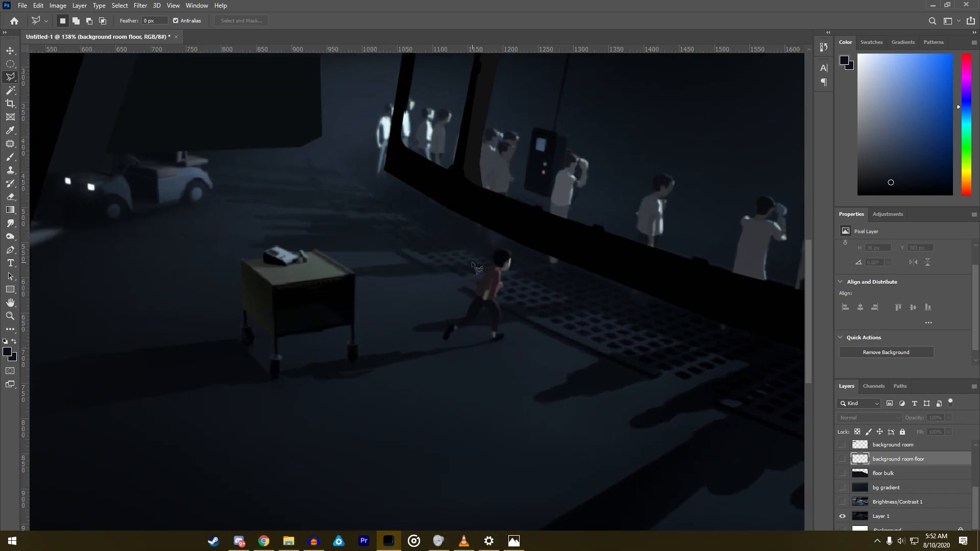
pyautogui.scroll(-6, 478, 268)
pyautogui.scroll(5, 131, 148)
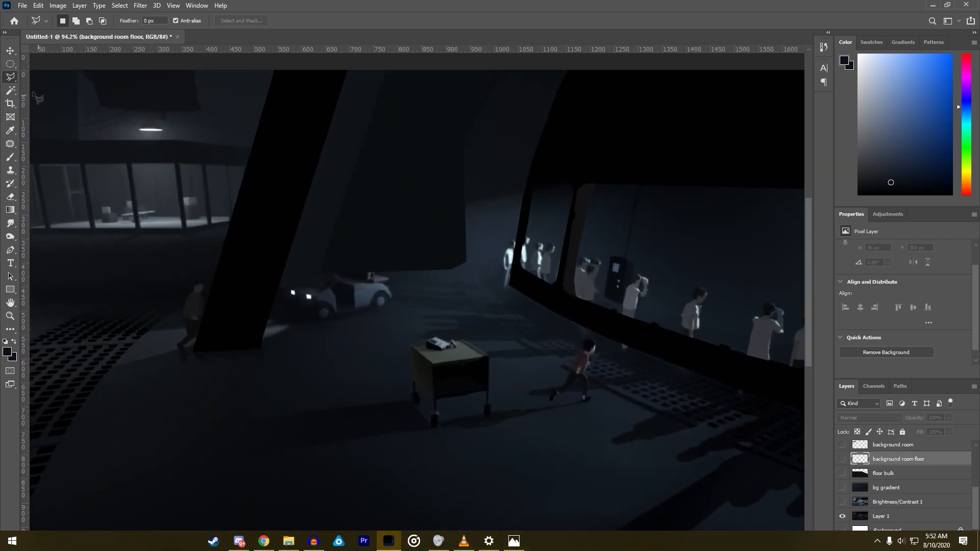
pyautogui.scroll(-4, 229, 242)
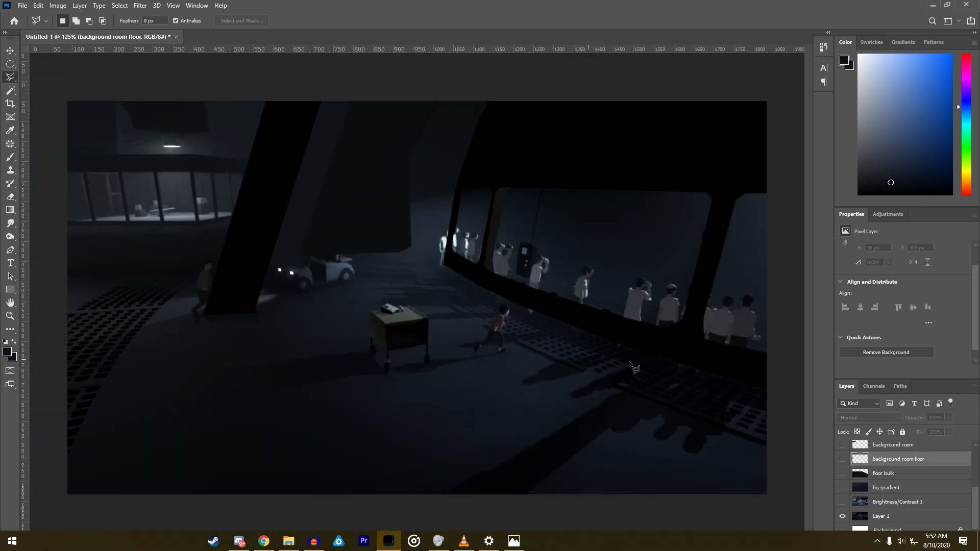
pyautogui.scroll(7, 108, 132)
pyautogui.scroll(2, 107, 132)
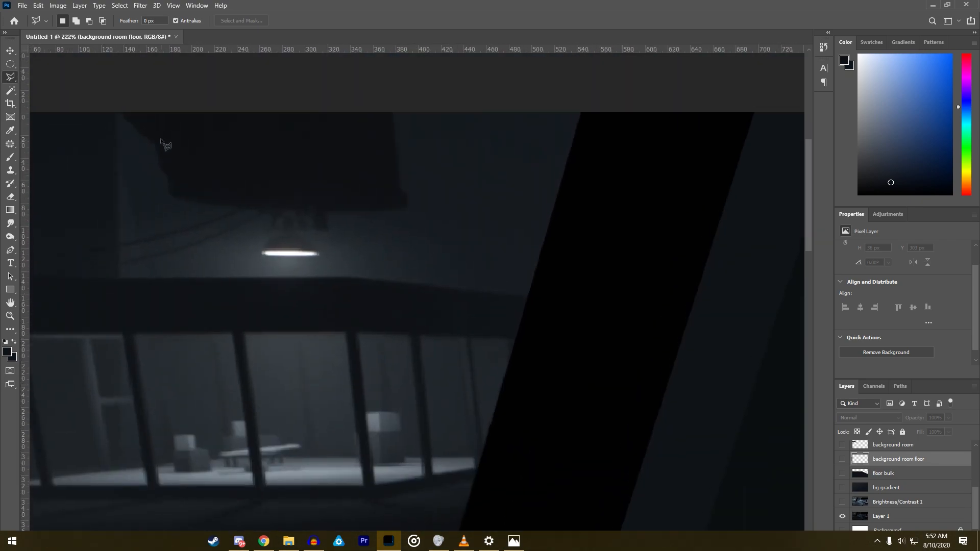
pyautogui.click(117, 111)
pyautogui.click(133, 125)
pyautogui.moveTo(156, 149)
pyautogui.mouseDown()
pyautogui.moveTo(163, 189)
pyautogui.moveTo(187, 202)
pyautogui.moveTo(392, 210)
pyautogui.moveTo(390, 98)
pyautogui.moveTo(117, 99)
pyautogui.mouseUp()
# - Sample the hanging shape's dark colour for the brush and show the bg gradient, floor bulk, background room floor and background room layers
pyautogui.click(10, 157)
pyautogui.keyDown('alt'); pyautogui.click(270, 164); pyautogui.keyUp('alt')
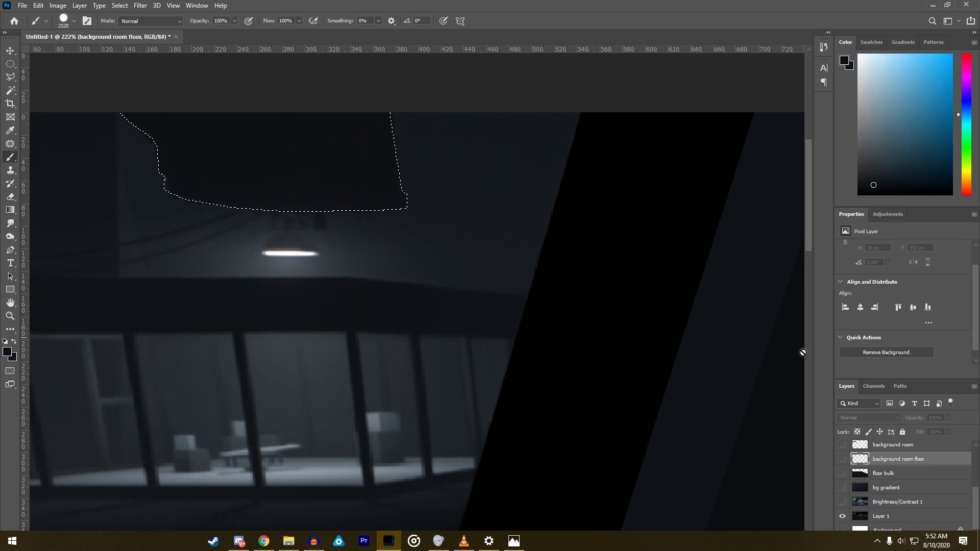
pyautogui.click(843, 488)
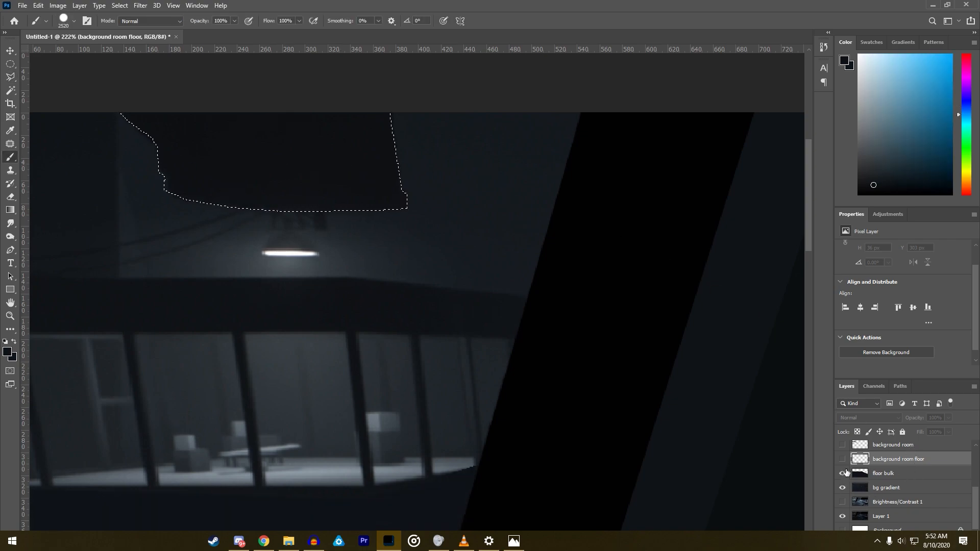
pyautogui.click(844, 460)
pyautogui.click(843, 447)
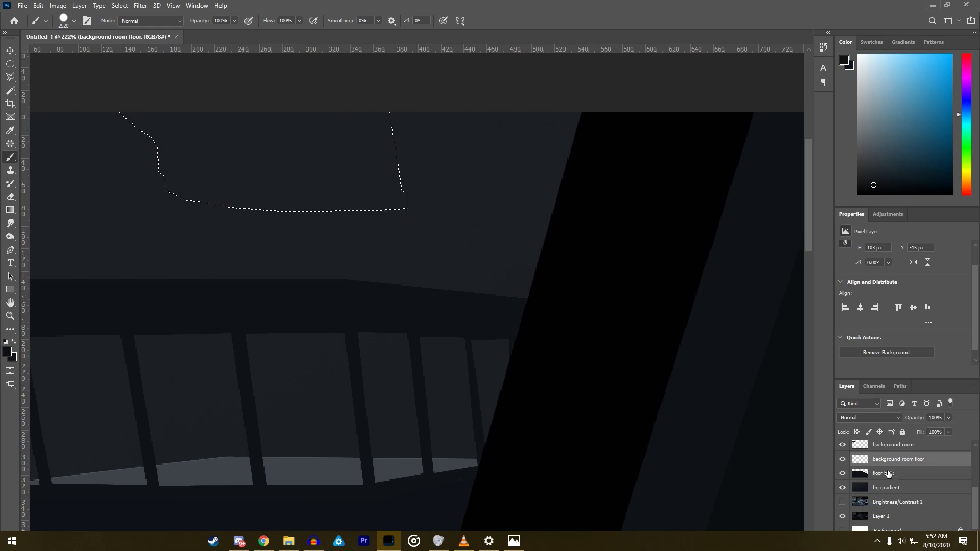
# - Paint the hanging shape on the background room layer, repaint it with the colour sampled from the beam above the windows, and deselect
pyautogui.scroll(2, 884, 484)
pyautogui.click(890, 473)
pyautogui.click(207, 162)
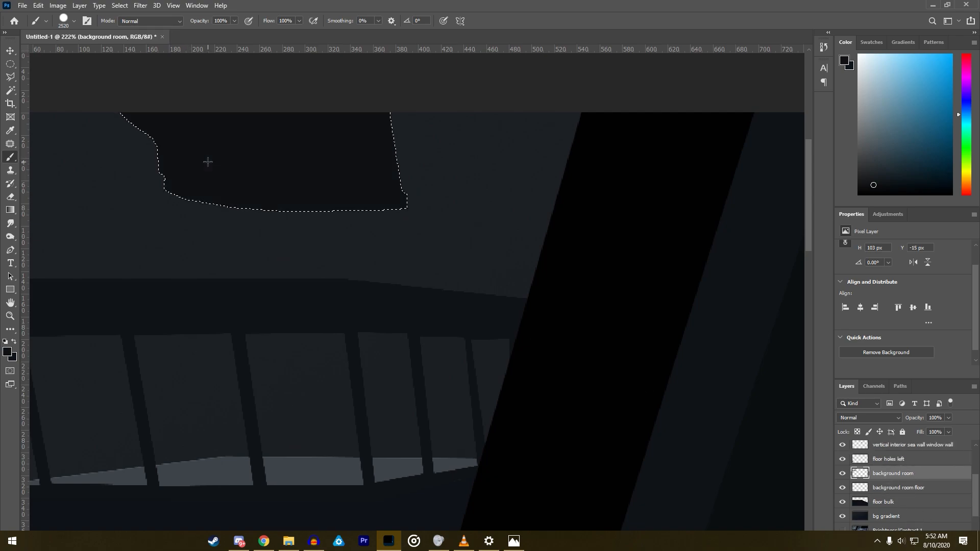
pyautogui.keyDown('alt'); pyautogui.click(245, 291); pyautogui.keyUp('alt')
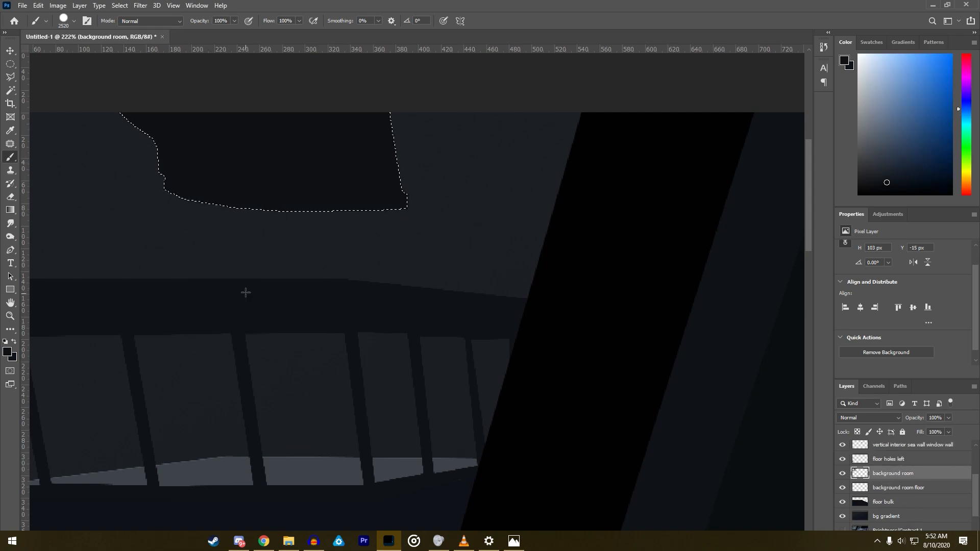
pyautogui.press('l')
pyautogui.rightClick(228, 160)
pyautogui.click(250, 165)
# - Select three thin vertical strips between the background room's window posts for the slim rear posts, combining them into one selection
pyautogui.scroll(-10, 488, 389)
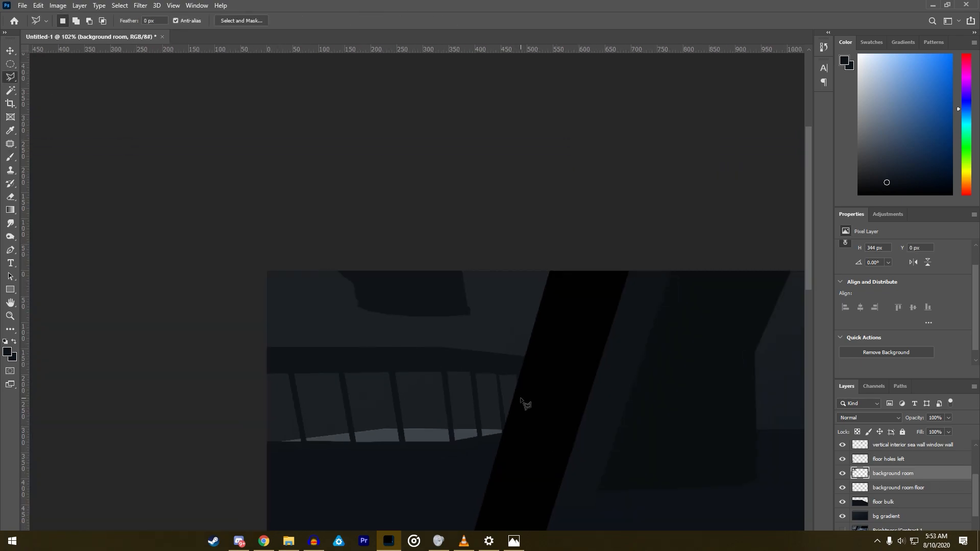
pyautogui.scroll(6, 162, 153)
pyautogui.scroll(2, 97, 115)
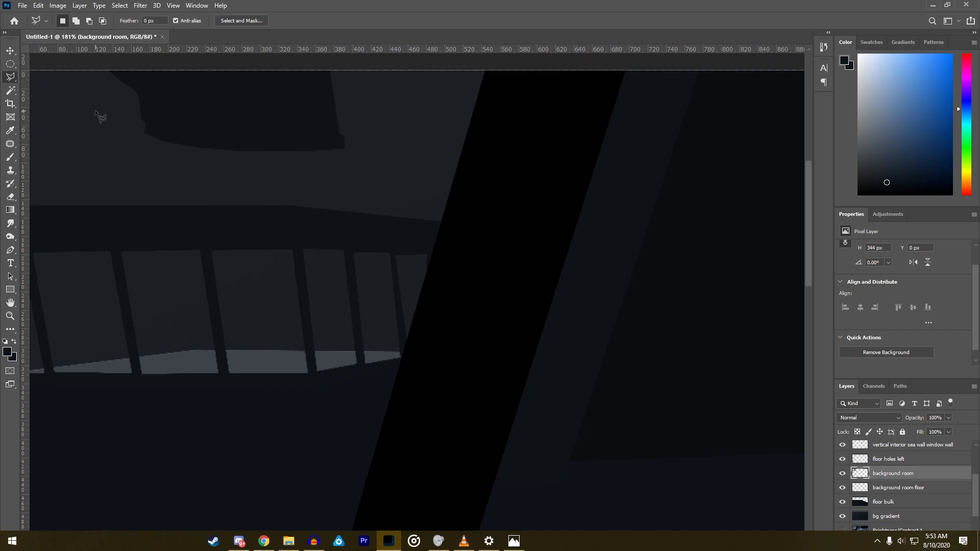
pyautogui.scroll(2, 162, 251)
pyautogui.scroll(-2, 133, 337)
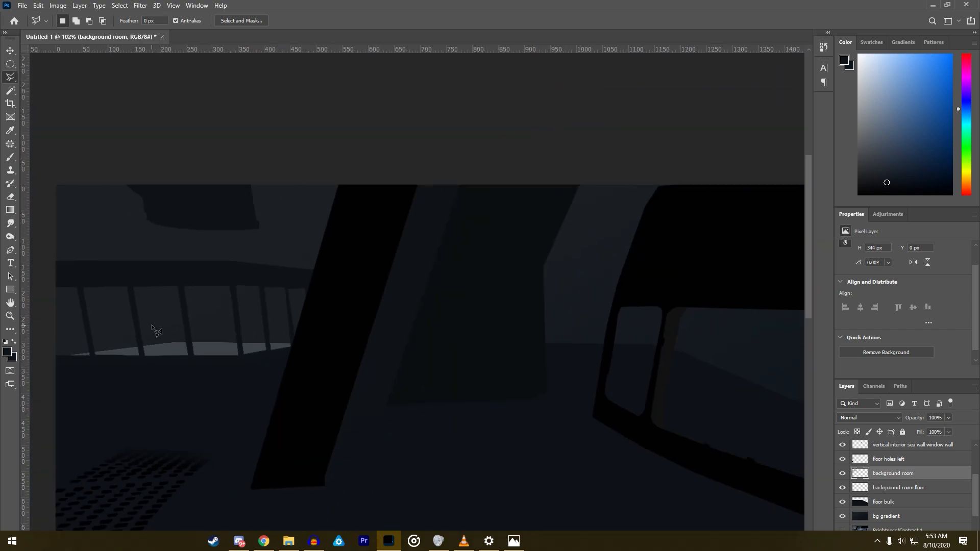
pyautogui.click(169, 343)
pyautogui.click(169, 285)
pyautogui.click(170, 342)
pyautogui.click(115, 348)
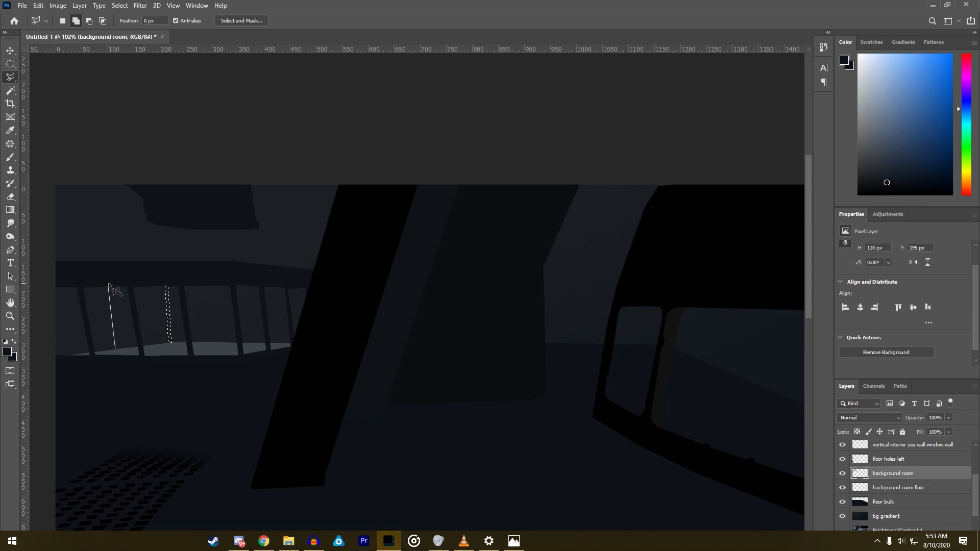
pyautogui.click(108, 283)
pyautogui.doubleClick(117, 347)
pyautogui.press('shift')
pyautogui.click(215, 341)
pyautogui.click(217, 284)
pyautogui.click(219, 285)
pyautogui.click(216, 341)
# - Paint the three thin posts in the dark beam colour on the background room floor layer and clear the selection
pyautogui.click(10, 158)
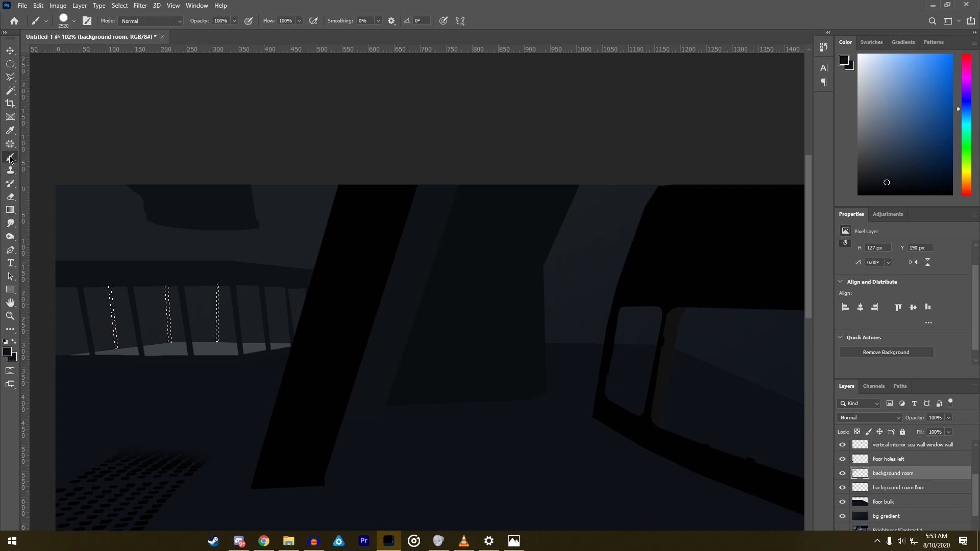
pyautogui.click(889, 490)
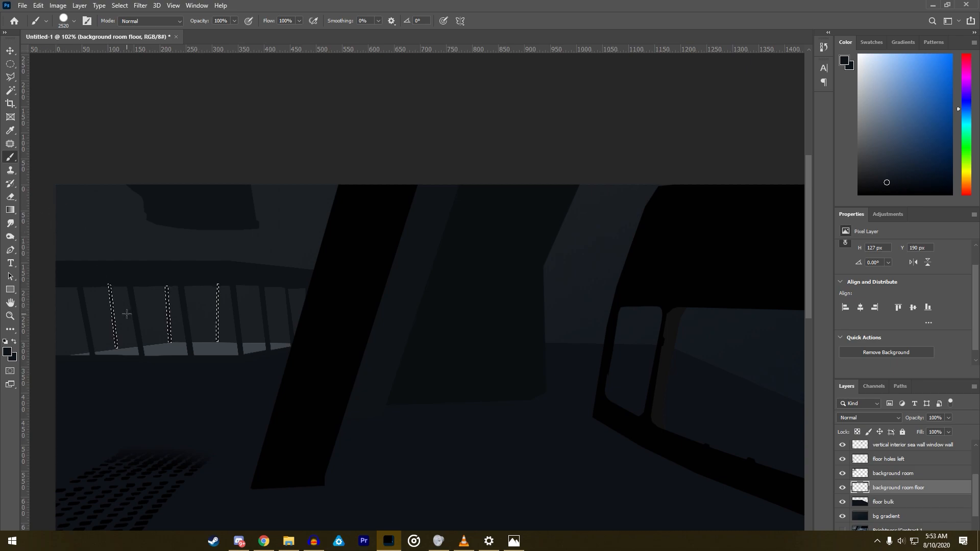
pyautogui.click(11, 76)
pyautogui.rightClick(157, 322)
pyautogui.click(189, 330)
# - Hide the bg gradient layer to expose the original ceiling lamp above the background room
pyautogui.scroll(3, 82, 341)
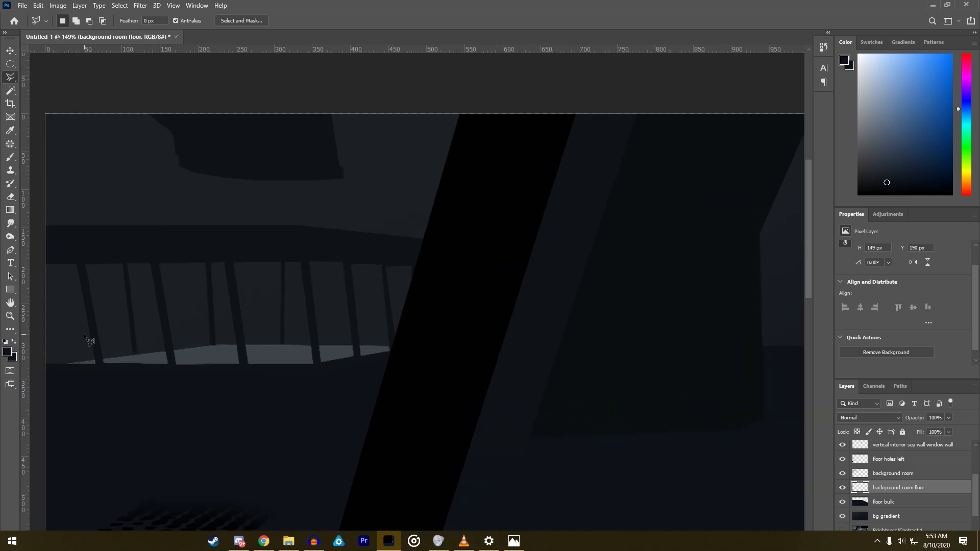
pyautogui.scroll(-6, 81, 338)
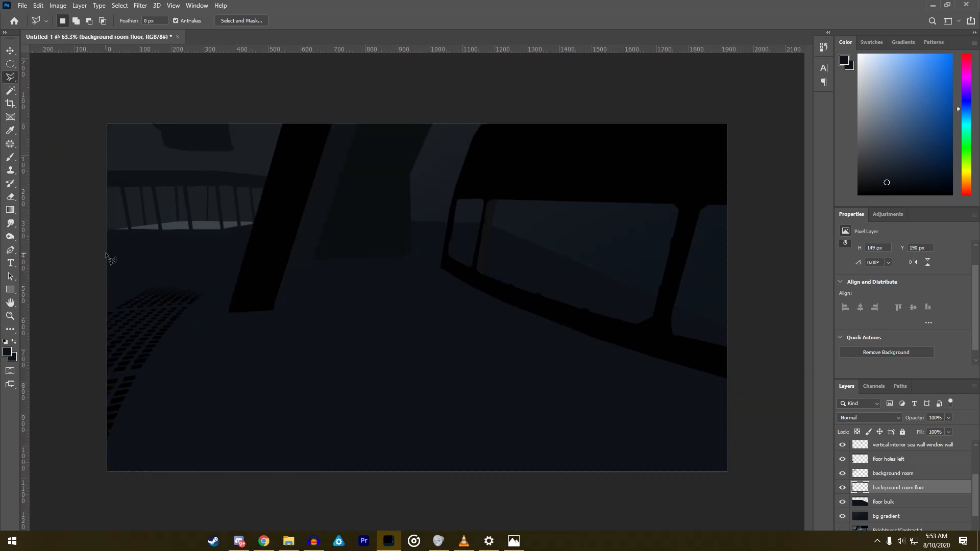
pyautogui.scroll(-2, 133, 255)
pyautogui.scroll(3, 163, 163)
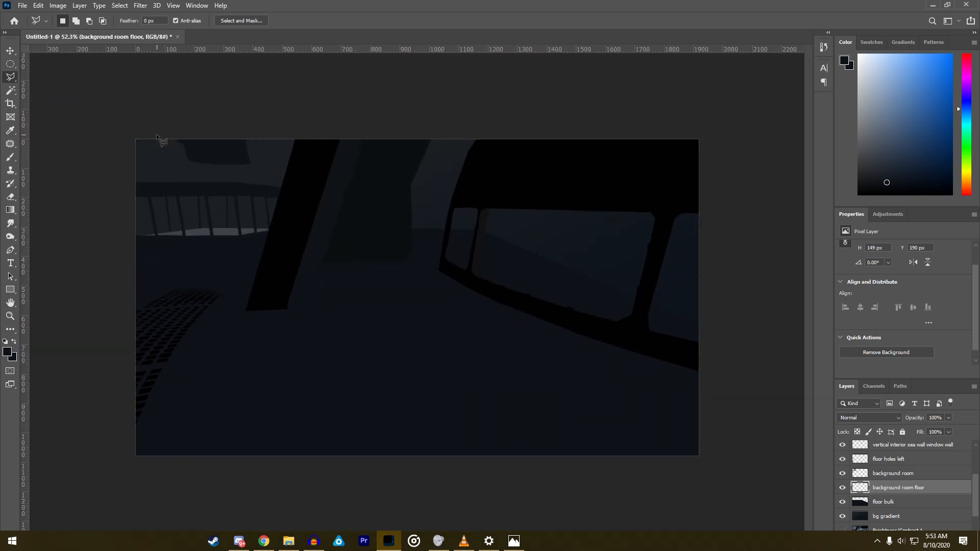
pyautogui.scroll(5, 125, 153)
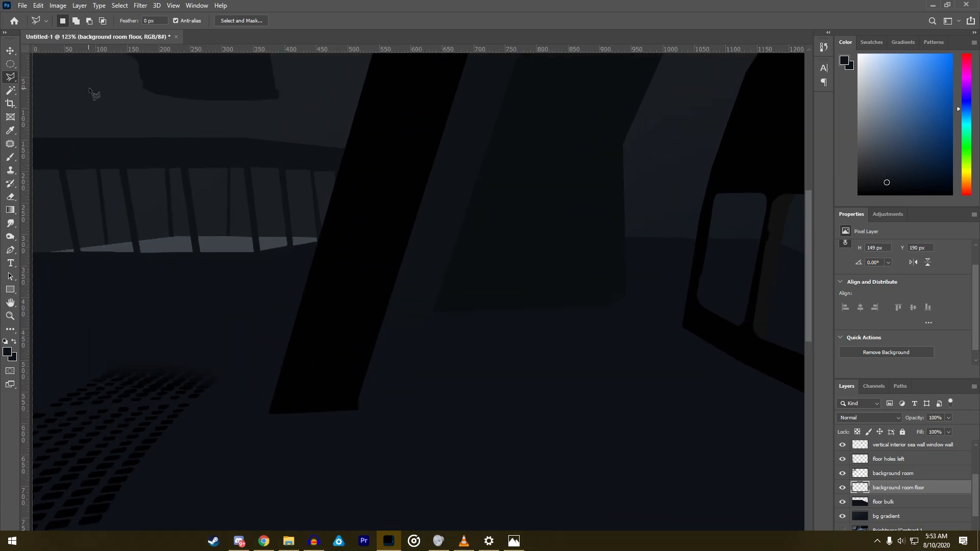
pyautogui.moveTo(806, 263); pyautogui.dragTo(806, 229)
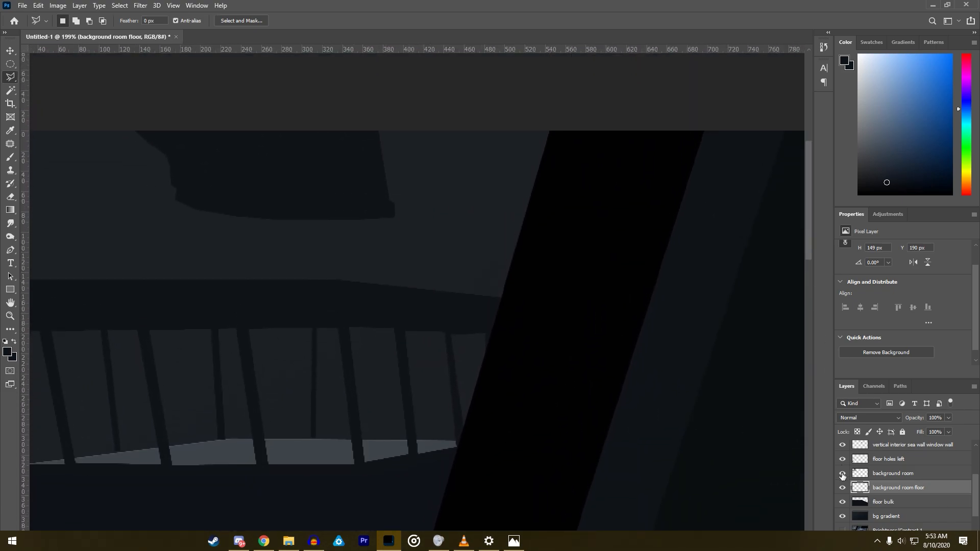
pyautogui.click(842, 516)
pyautogui.scroll(1, 278, 246)
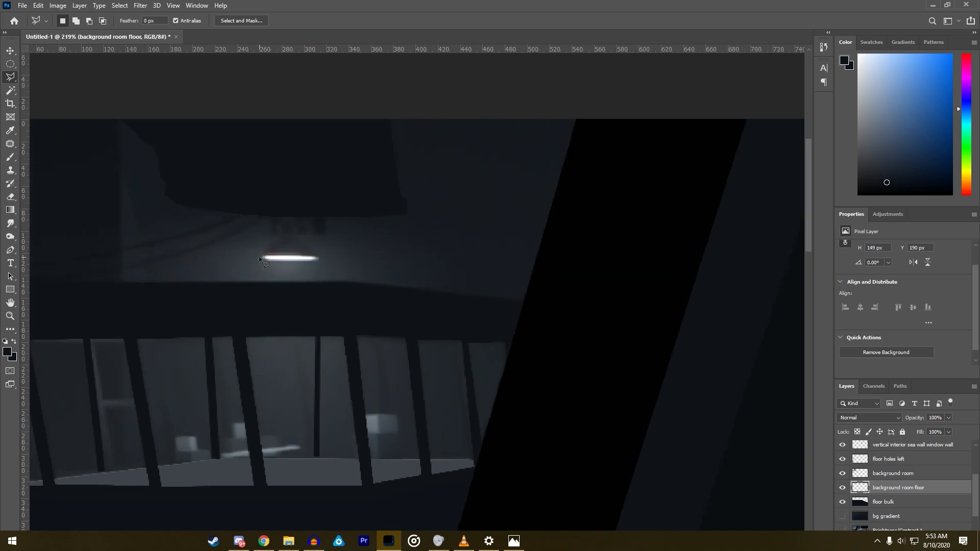
# - Trace a polygonal selection around the ceiling lamp's mount and shade below the hanging shape
pyautogui.click(270, 243)
pyautogui.click(278, 238)
pyautogui.click(274, 213)
pyautogui.click(325, 212)
pyautogui.click(323, 236)
pyautogui.click(313, 234)
pyautogui.doubleClick(298, 265)
pyautogui.keyDown('alt'); pyautogui.scroll(5, 298, 265); pyautogui.keyUp('alt')
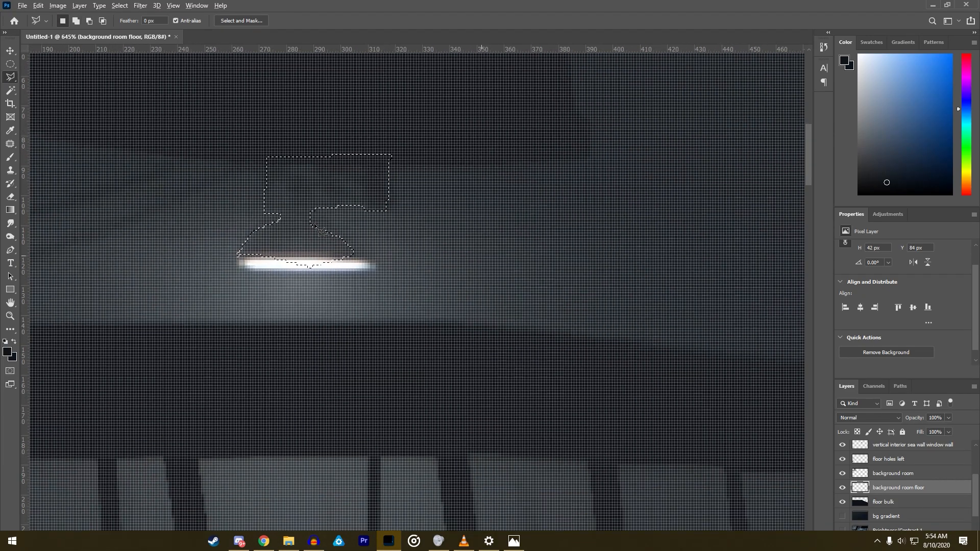
pyautogui.scroll(-3, 318, 229)
# - Extend the lamp selection to cover the rest of the shade's curved edge and the whole glowing strip beneath it
pyautogui.keyDown('shift'); pyautogui.click(308, 218); pyautogui.keyUp('shift')
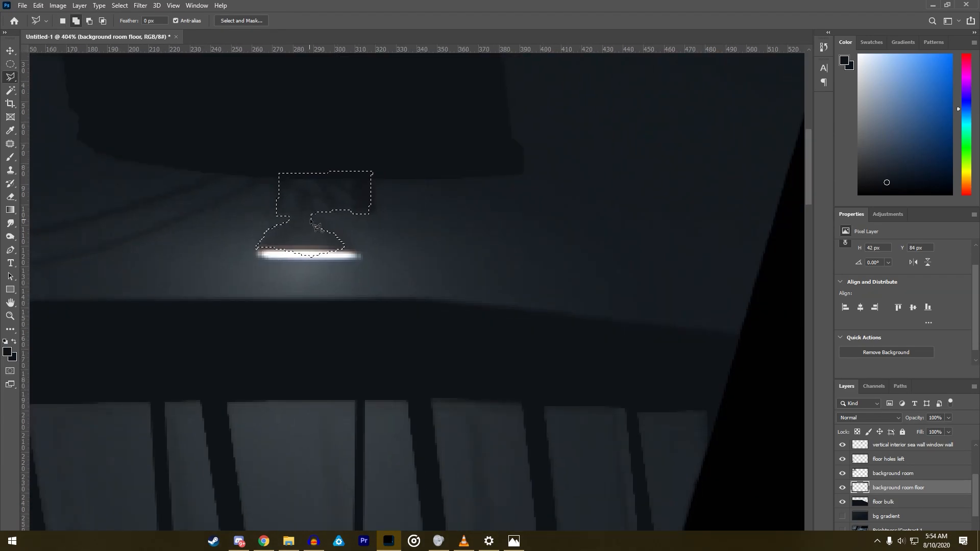
pyautogui.click(337, 228)
pyautogui.click(345, 234)
pyautogui.click(351, 238)
pyautogui.click(360, 255)
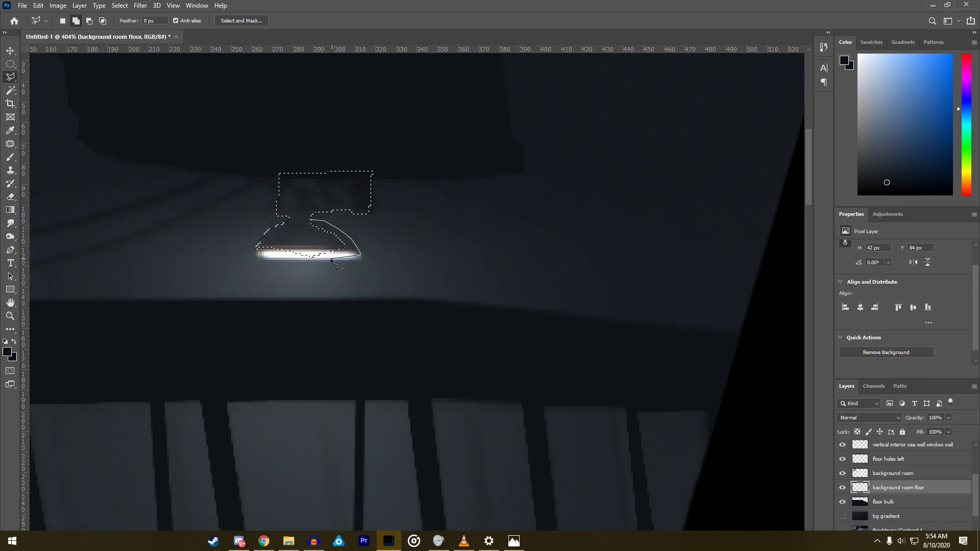
pyautogui.click(309, 259)
pyautogui.click(258, 254)
pyautogui.scroll(2, 257, 252)
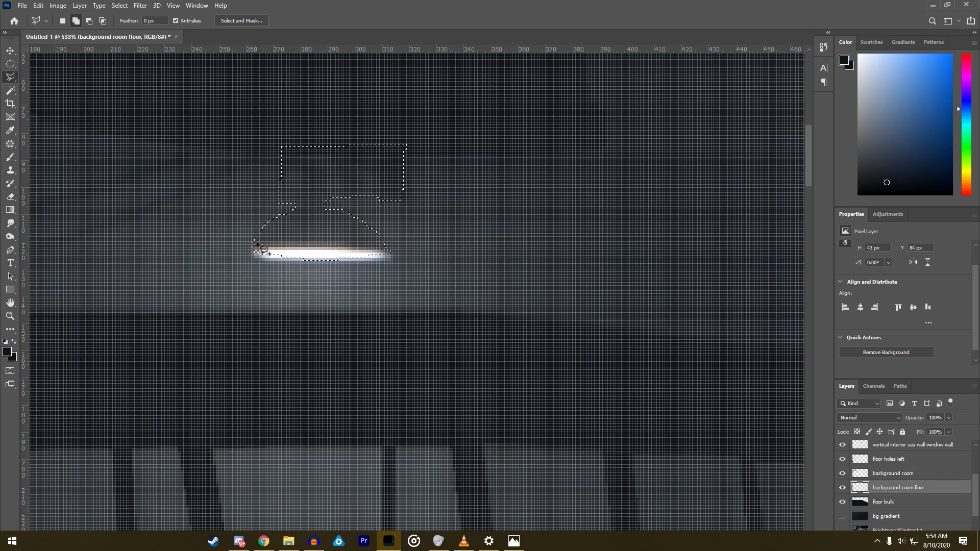
pyautogui.click(256, 257)
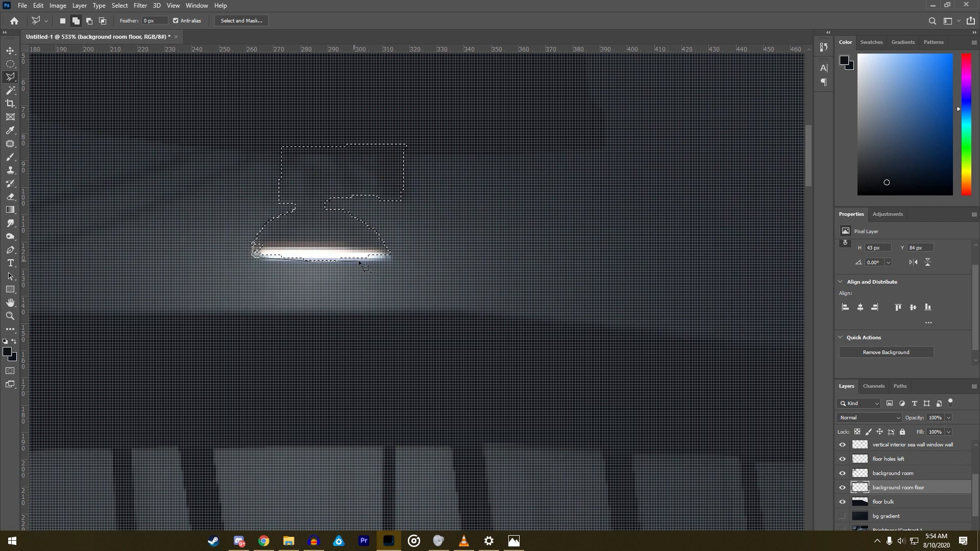
pyautogui.doubleClick(390, 257)
# - Paint the selected lamp in the dark beam colour on the background room layer
pyautogui.click(10, 159)
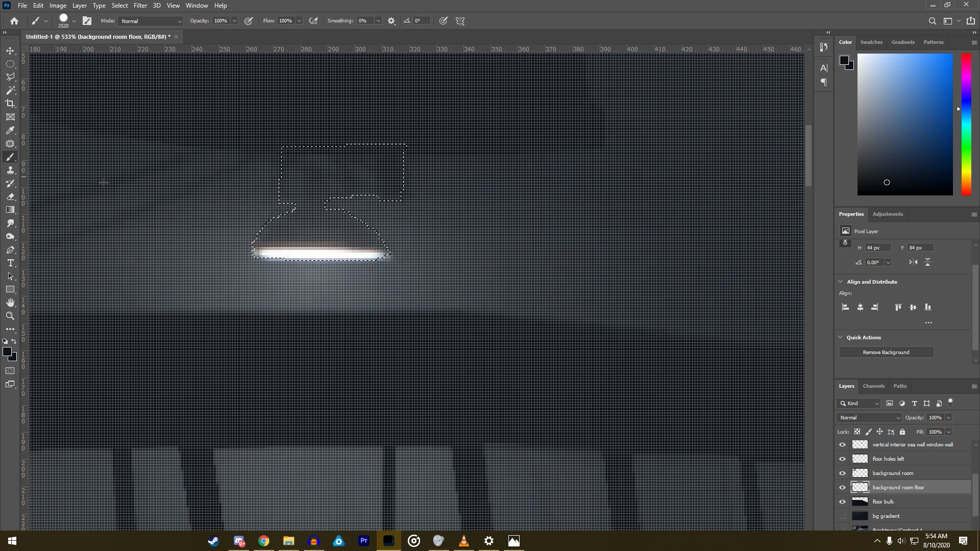
pyautogui.click(911, 473)
pyautogui.click(331, 195)
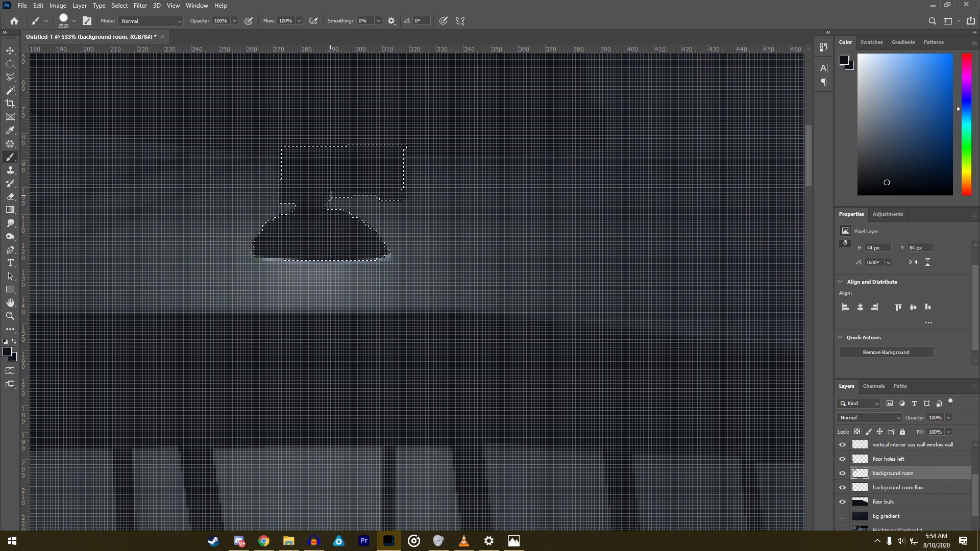
# - Hide the background room layer and subtract the lamp's mount and shade from the selection, keeping only the glowing strip
pyautogui.click(11, 77)
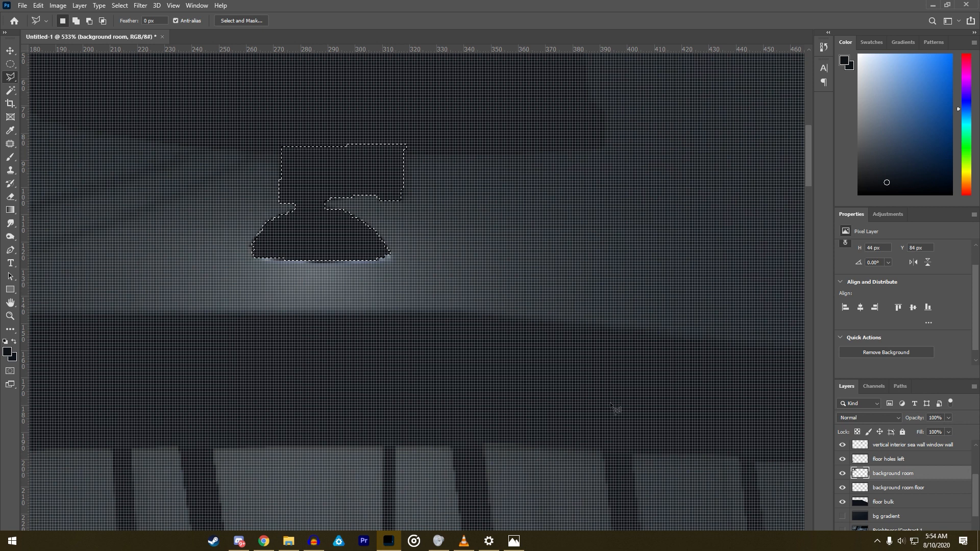
pyautogui.click(842, 474)
pyautogui.press('alt')
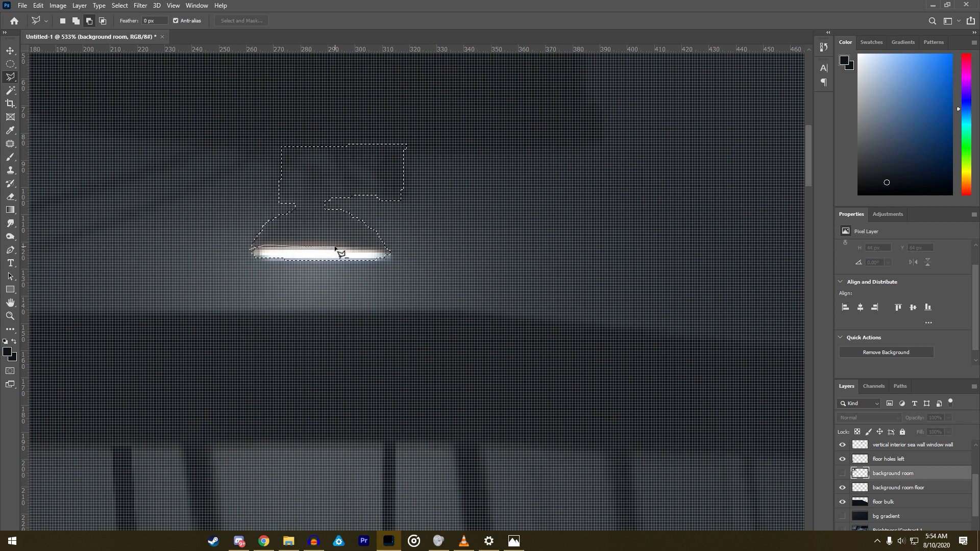
pyautogui.click(393, 256)
pyautogui.click(439, 239)
pyautogui.click(461, 116)
pyautogui.click(285, 112)
pyautogui.click(206, 196)
pyautogui.doubleClick(199, 249)
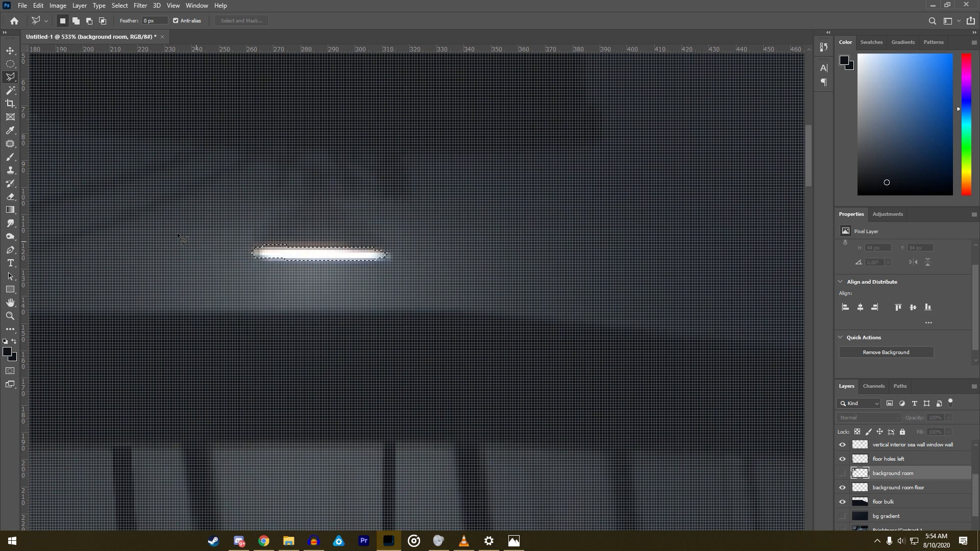
# - Set the foreground colour to white, show the background room layer, and paint the lamp's light strip
pyautogui.press('b')
pyautogui.press('d')
pyautogui.press('x')
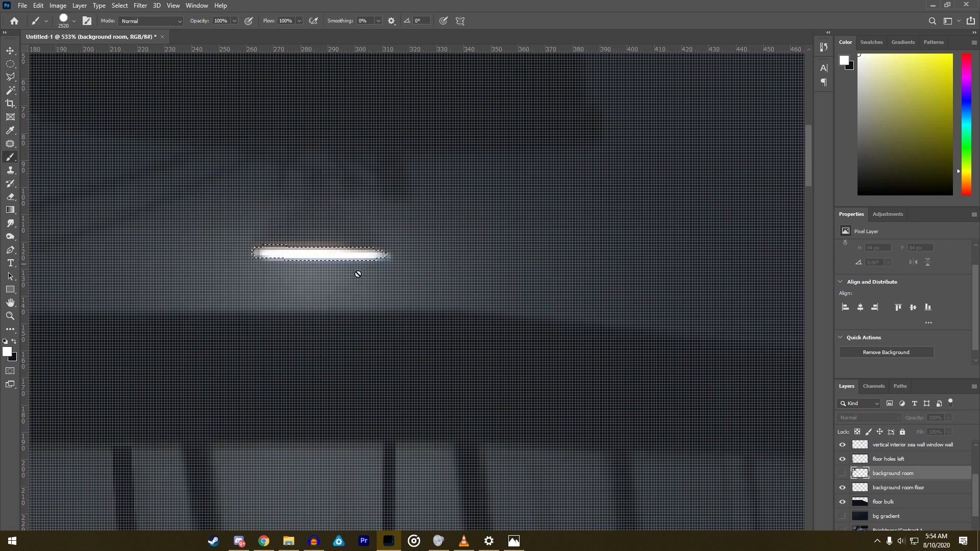
pyautogui.click(842, 473)
pyautogui.scroll(-5, 406, 323)
pyautogui.click(382, 311)
# - Repaint the lamp's light strip in a pale greyish blue and clear the selection
pyautogui.moveTo(859, 90)
pyautogui.mouseDown()
pyautogui.moveTo(853, 100)
pyautogui.moveTo(859, 70)
pyautogui.mouseUp()
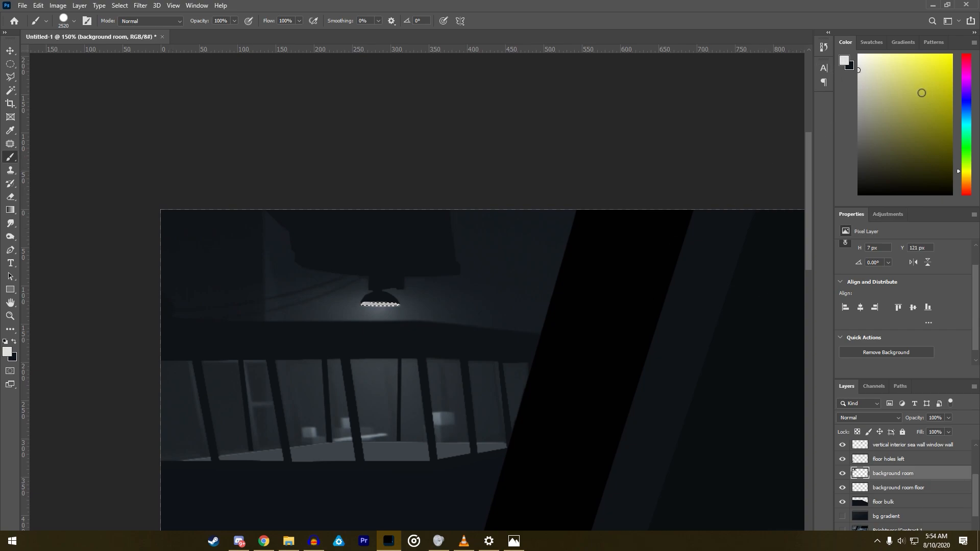
pyautogui.moveTo(964, 118); pyautogui.dragTo(963, 107)
pyautogui.click(869, 71)
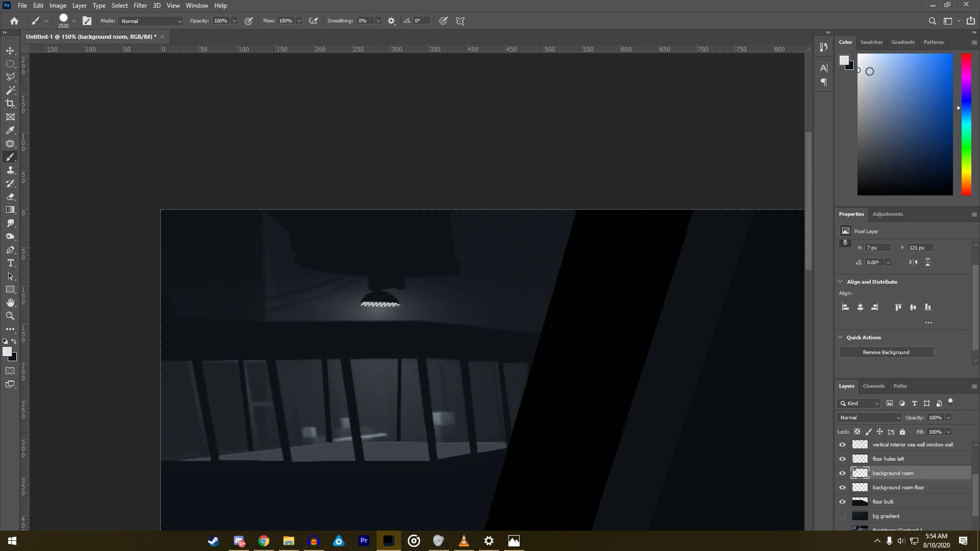
pyautogui.click(419, 305)
pyautogui.click(10, 76)
pyautogui.rightClick(416, 342)
pyautogui.click(431, 348)
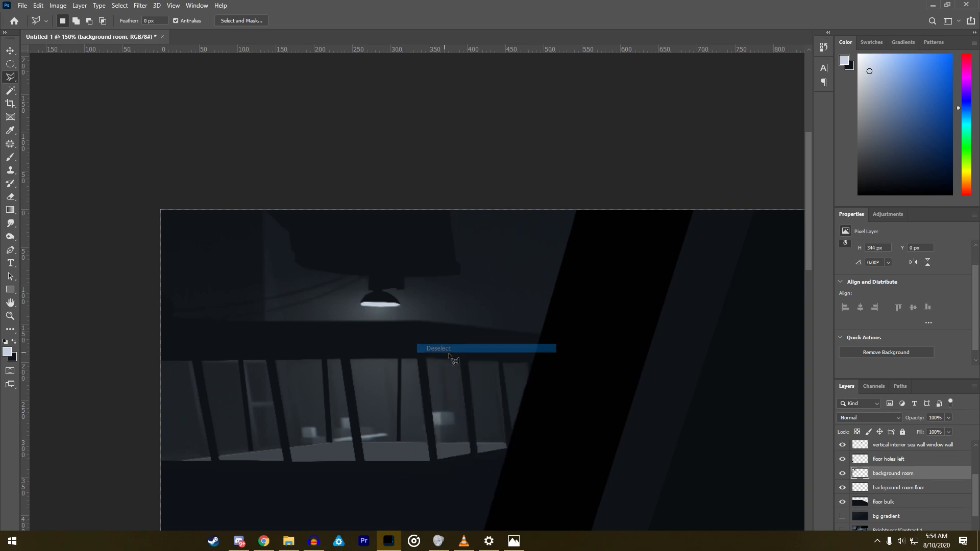
pyautogui.scroll(-3, 450, 356)
pyautogui.scroll(-3, 450, 355)
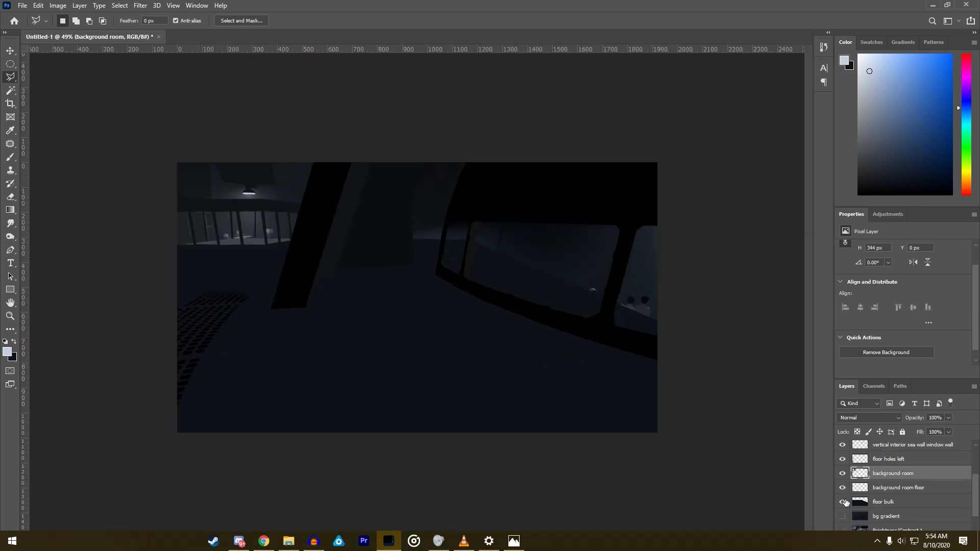
# - Compare the traced background room with the reference scene by toggling the bg gradient and background room layers
pyautogui.click(842, 517)
pyautogui.click(842, 517)
pyautogui.click(841, 518)
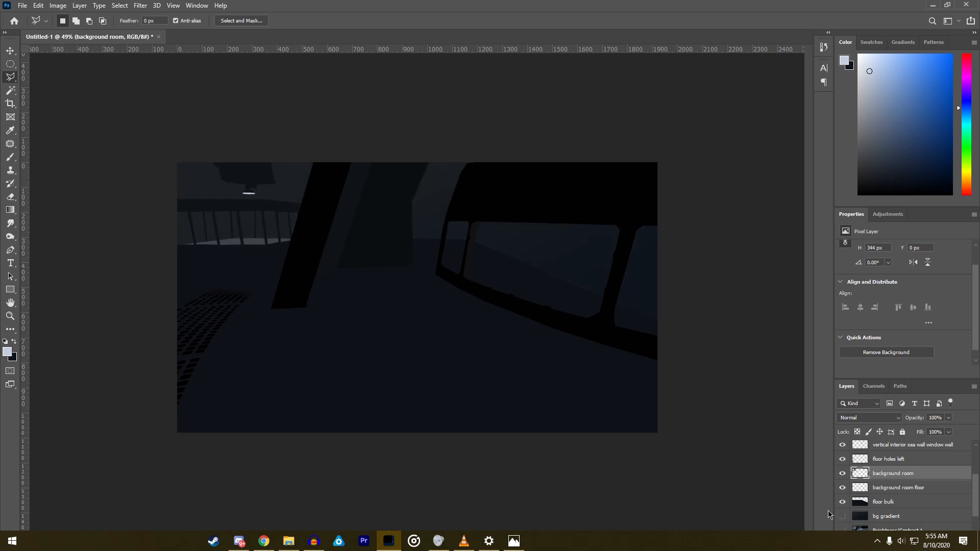
pyautogui.click(841, 517)
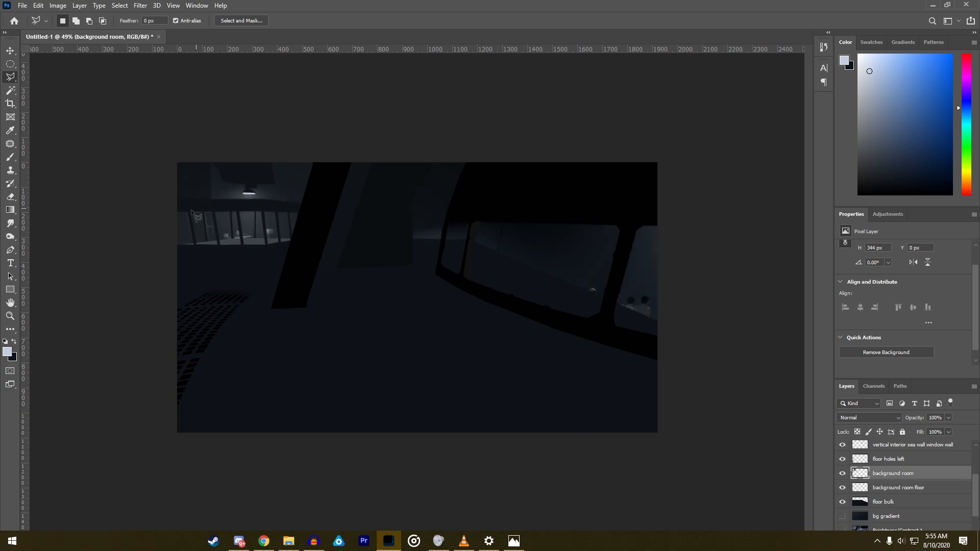
pyautogui.scroll(9, 148, 186)
pyautogui.scroll(1, 83, 165)
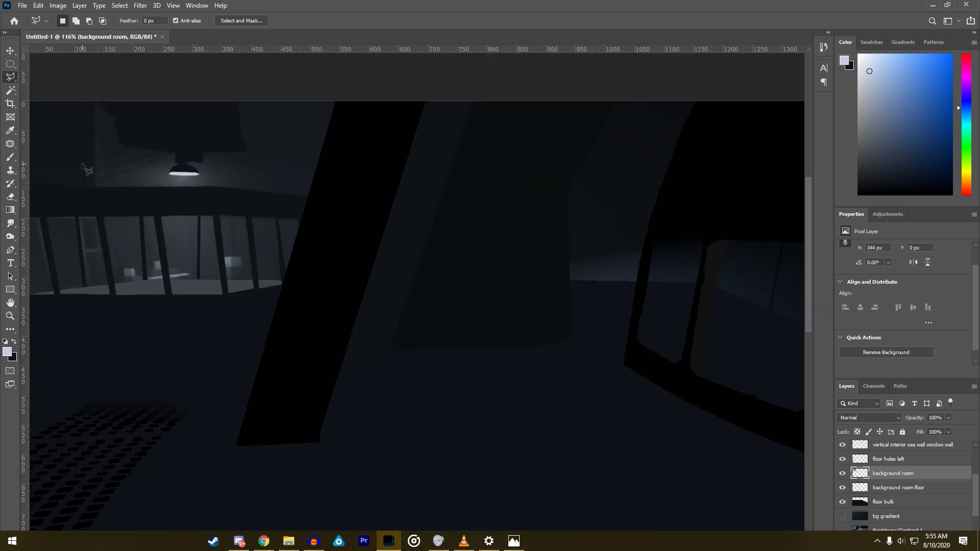
pyautogui.scroll(-5, 638, 475)
pyautogui.click(843, 474)
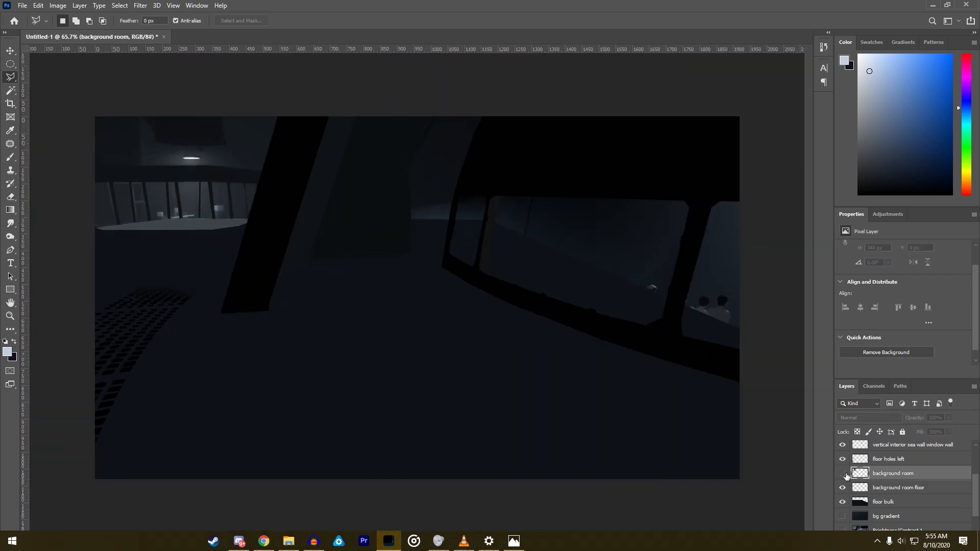
pyautogui.click(842, 473)
pyautogui.click(843, 517)
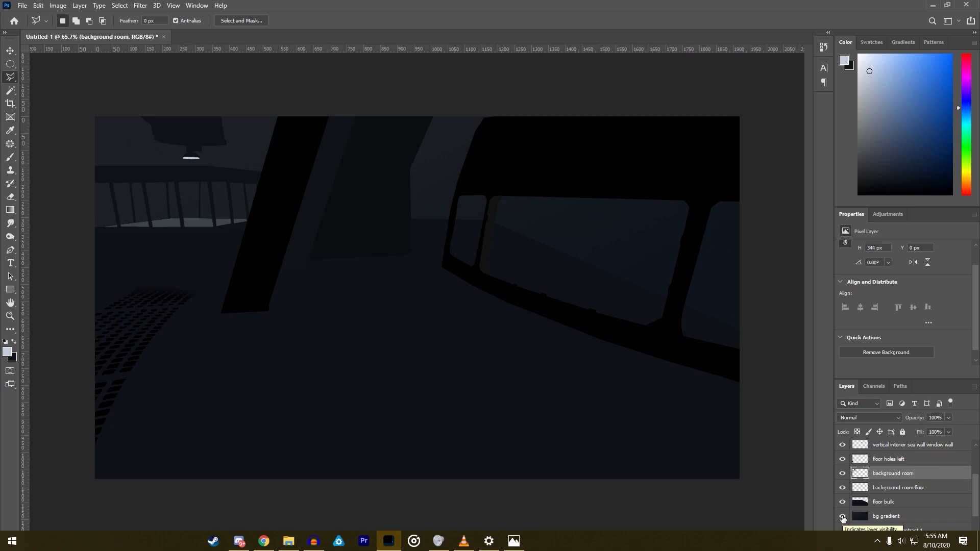
pyautogui.click(842, 516)
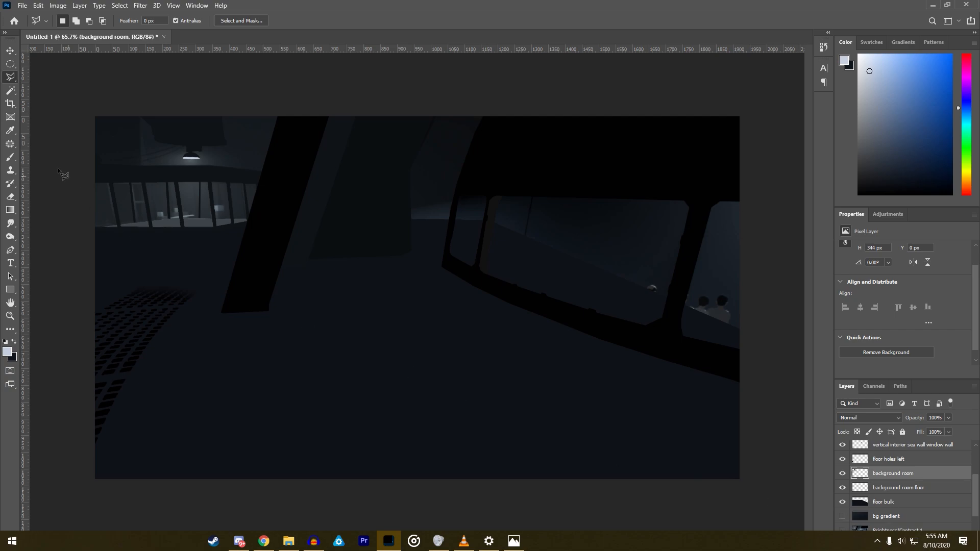
# - Outline the dark wall section in the background room's upper-left corner, above the railing, with a polygonal selection
pyautogui.scroll(5, 100, 144)
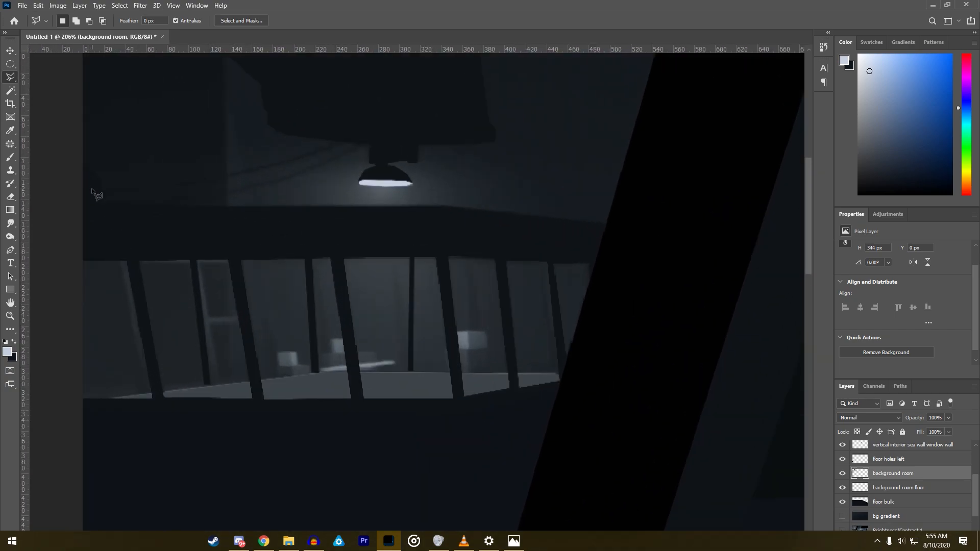
pyautogui.click(76, 208)
pyautogui.click(227, 211)
pyautogui.scroll(3, 223, 117)
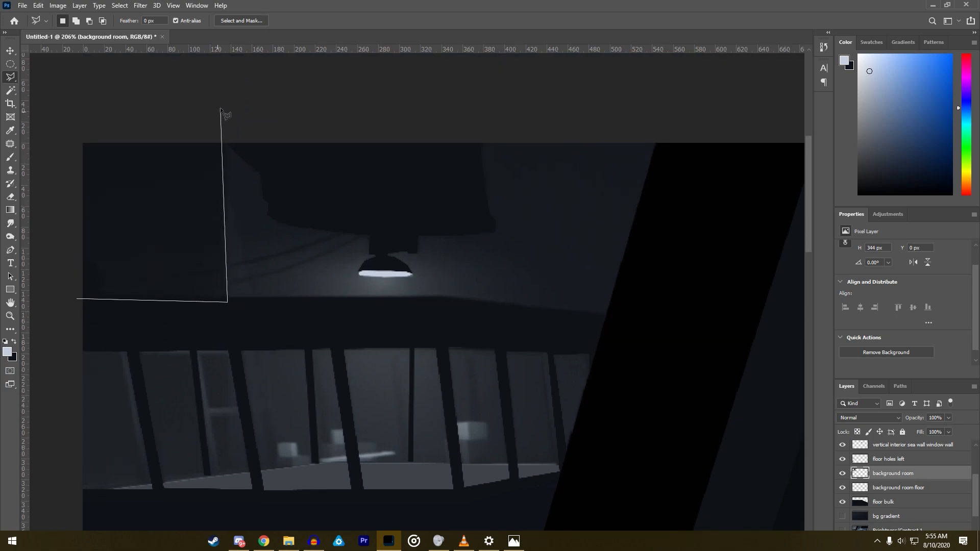
pyautogui.click(222, 108)
pyautogui.click(74, 114)
pyautogui.click(57, 304)
# - Show the bg gradient layer and make the background room layer active for painting with the Brush
pyautogui.press('b')
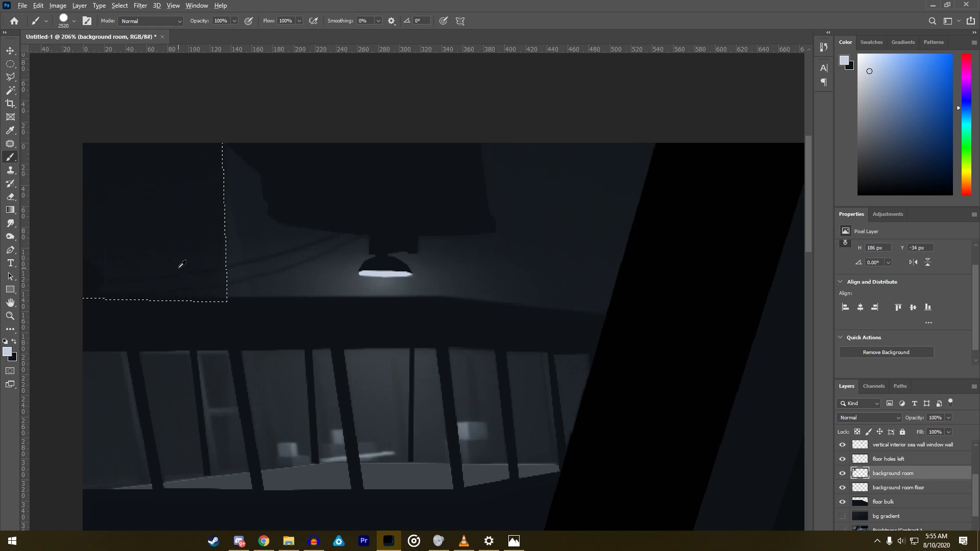
pyautogui.scroll(-1, 845, 487)
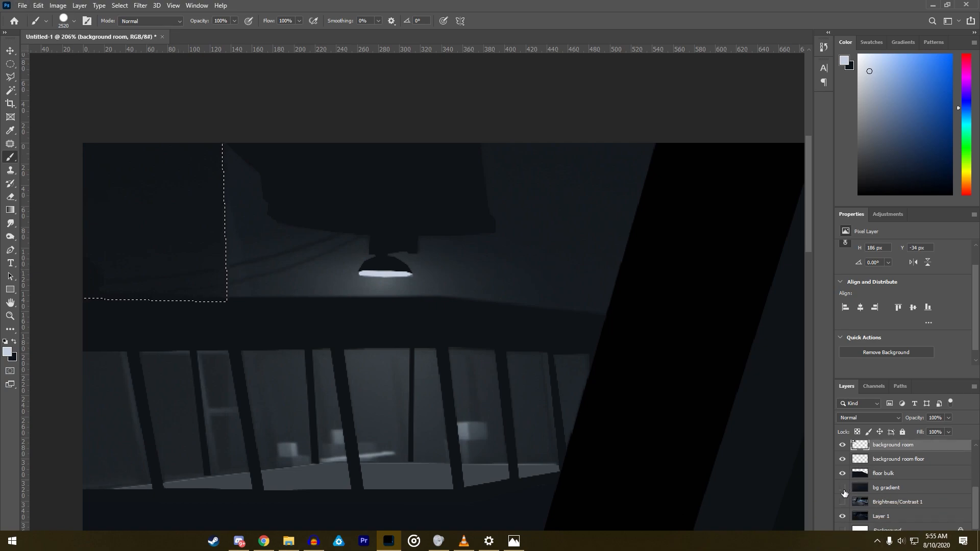
pyautogui.click(888, 505)
pyautogui.click(880, 492)
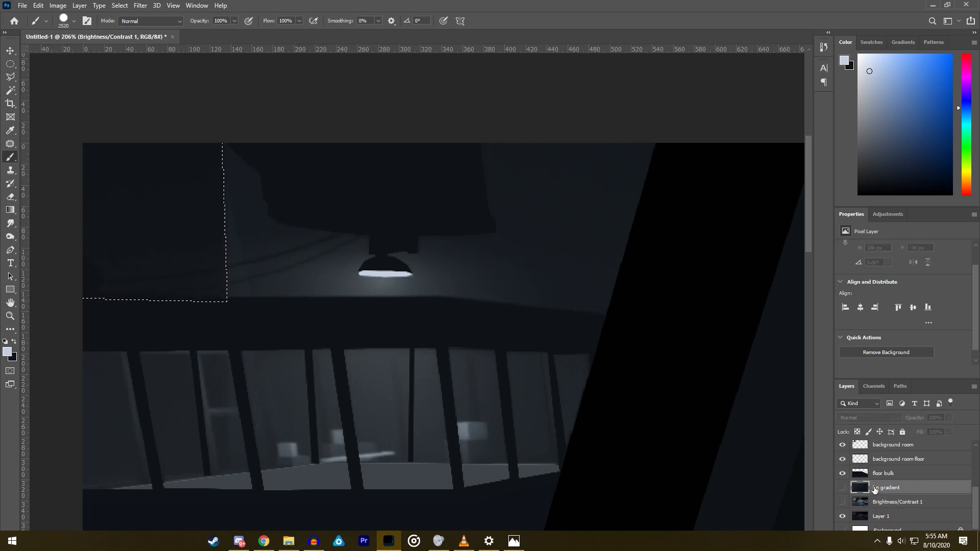
pyautogui.click(843, 488)
pyautogui.click(899, 461)
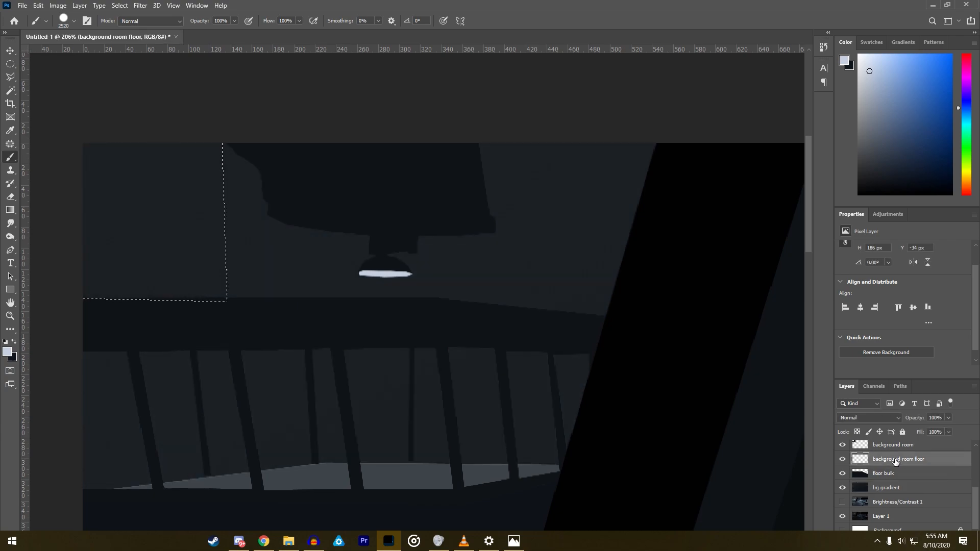
pyautogui.click(891, 446)
# - Paint the selected wall section in the dark beam colour on the background room layer and clear the selection
pyautogui.click(164, 263)
pyautogui.hotkey('ctrl', 'z')
pyautogui.press('d')
pyautogui.click(138, 256)
pyautogui.press('l')
pyautogui.rightClick(159, 209)
pyautogui.click(170, 213)
pyautogui.scroll(-5, 230, 238)
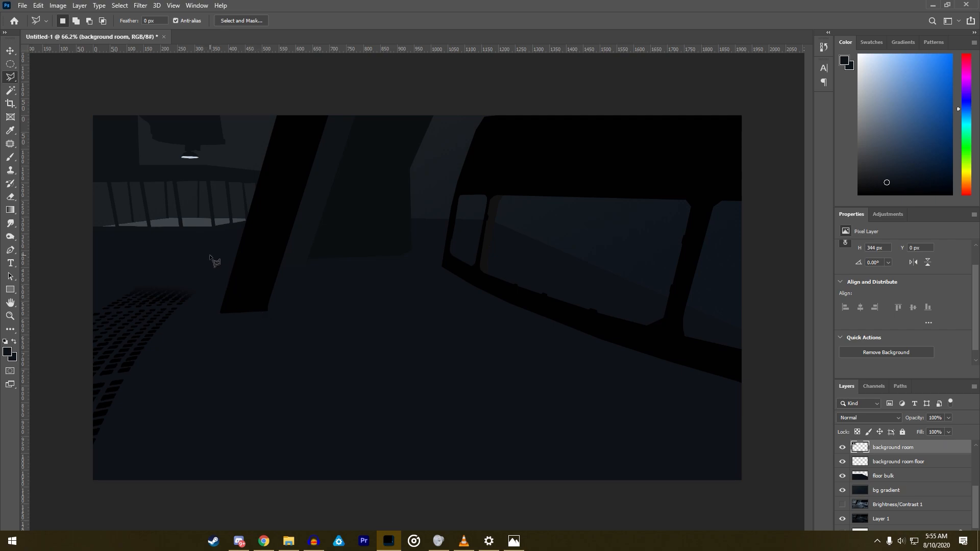
# - Reduce the Brush size to 228 px
pyautogui.click(9, 155)
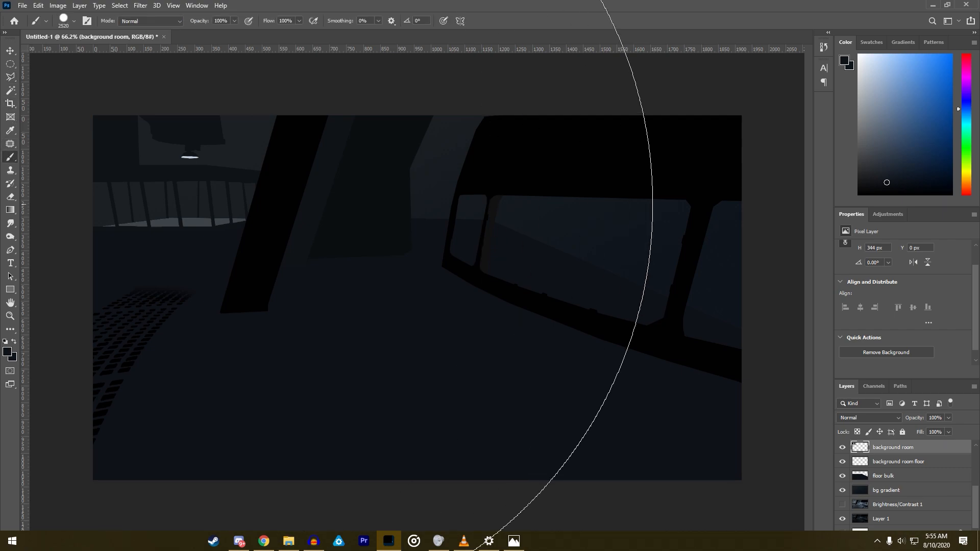
pyautogui.rightClick(495, 305)
pyautogui.moveTo(495, 305); pyautogui.dragTo(511, 303)
# - Create a new layer named "bg room light" and place it directly beneath the background room layer
pyautogui.click(79, 5)
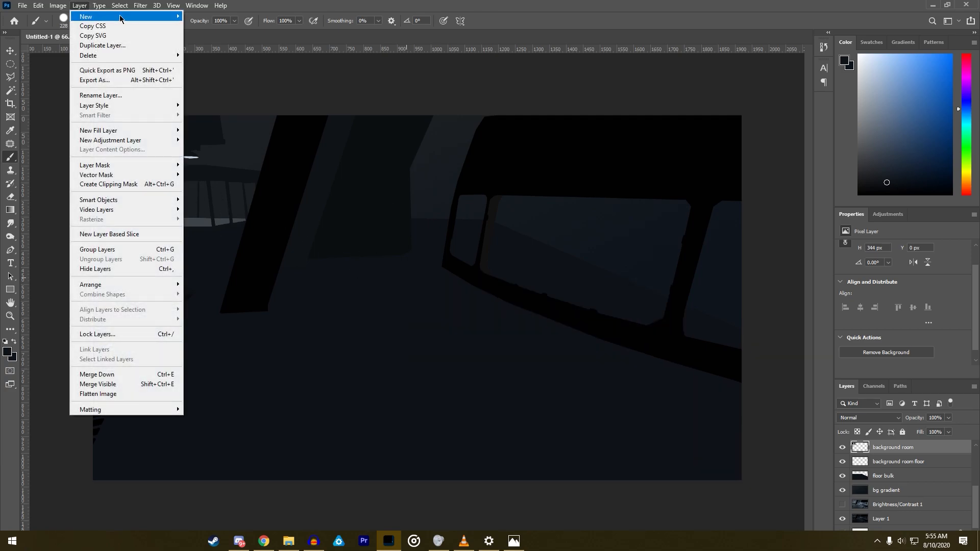
pyautogui.moveTo(92, 13)
pyautogui.click(204, 14)
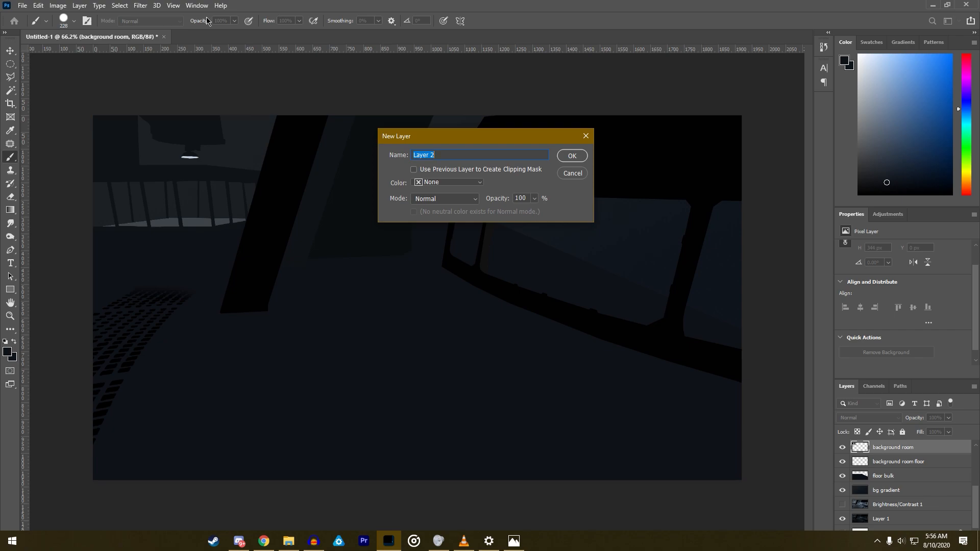
pyautogui.write('lbg room light')
pyautogui.press('Return')
pyautogui.moveTo(880, 451); pyautogui.dragTo(895, 472)
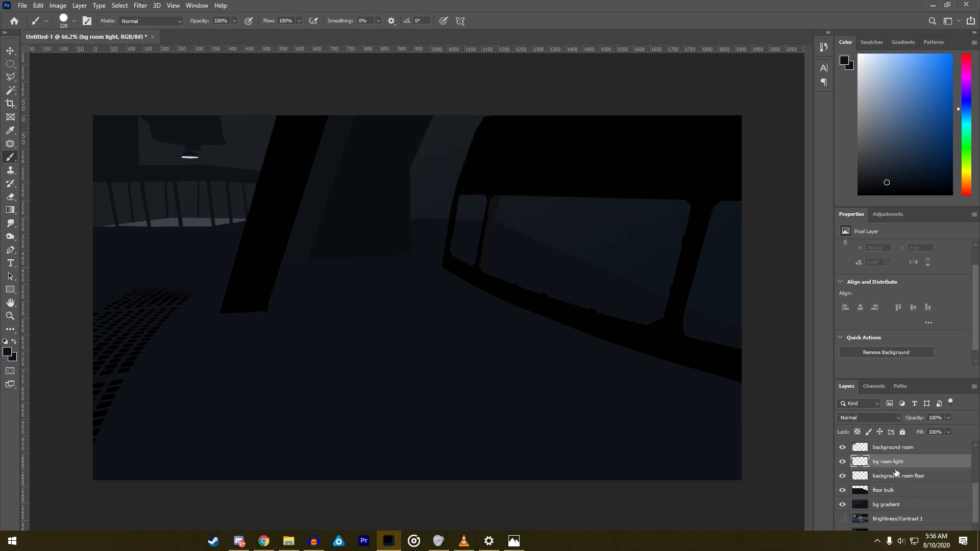
# - Make the background room floor layer active and sample the lamp strip's pale greyish blue as the foreground colour
pyautogui.click(891, 449)
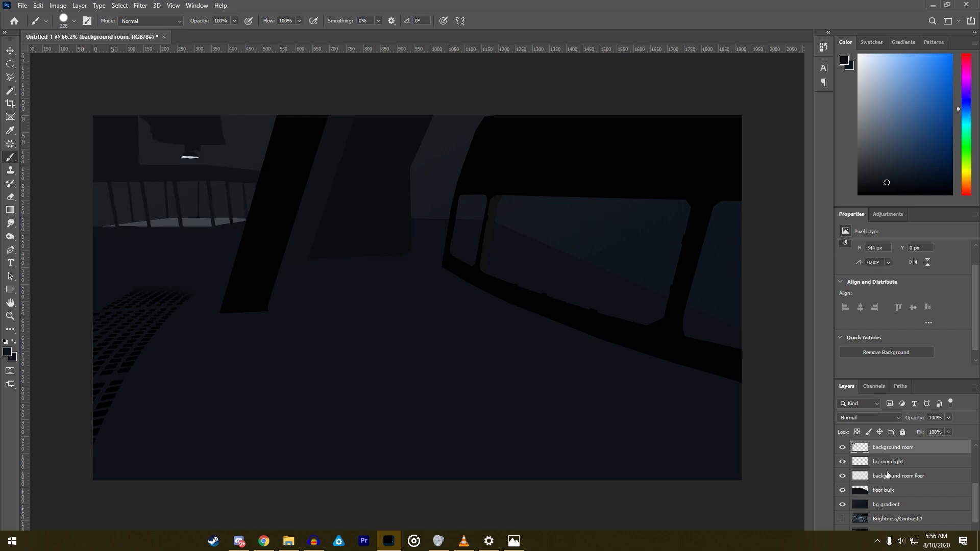
pyautogui.click(903, 477)
pyautogui.click(839, 476)
pyautogui.click(840, 475)
pyautogui.scroll(5, 132, 139)
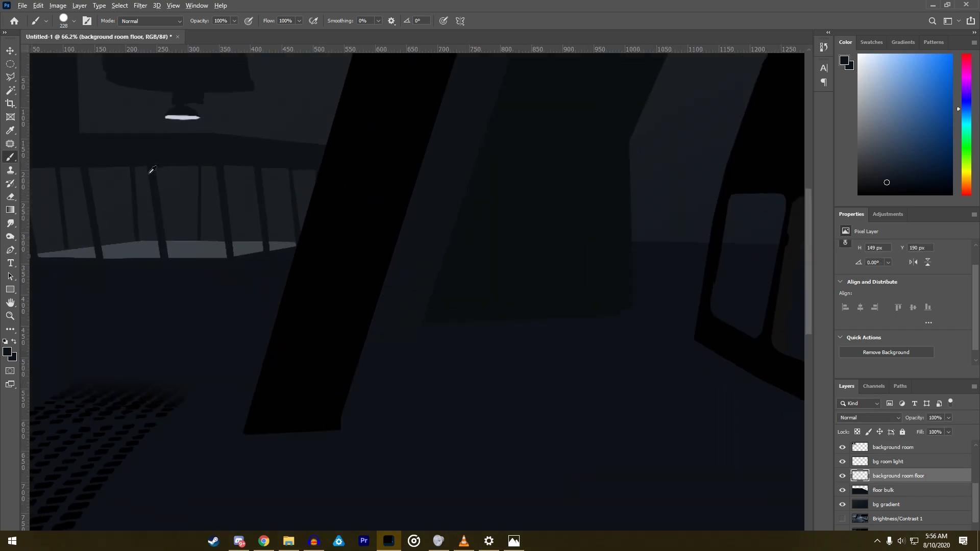
pyautogui.keyDown('alt'); pyautogui.click(185, 116); pyautogui.keyUp('alt')
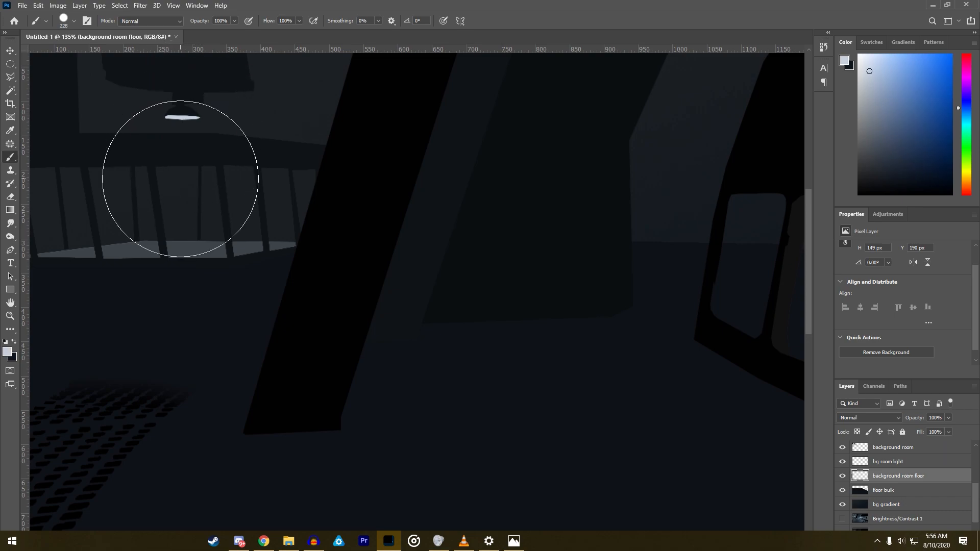
# - Undo a hard-edged test dab beneath the lamp and set the brush hardness to 0%
pyautogui.click(175, 185)
pyautogui.hotkey('ctrl', 'z')
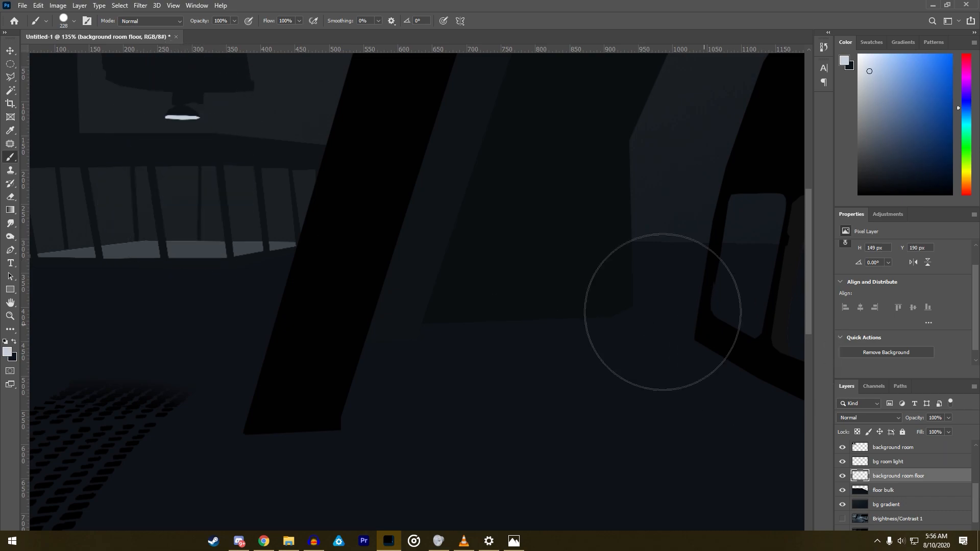
pyautogui.rightClick(211, 200)
pyautogui.moveTo(220, 192); pyautogui.dragTo(148, 190)
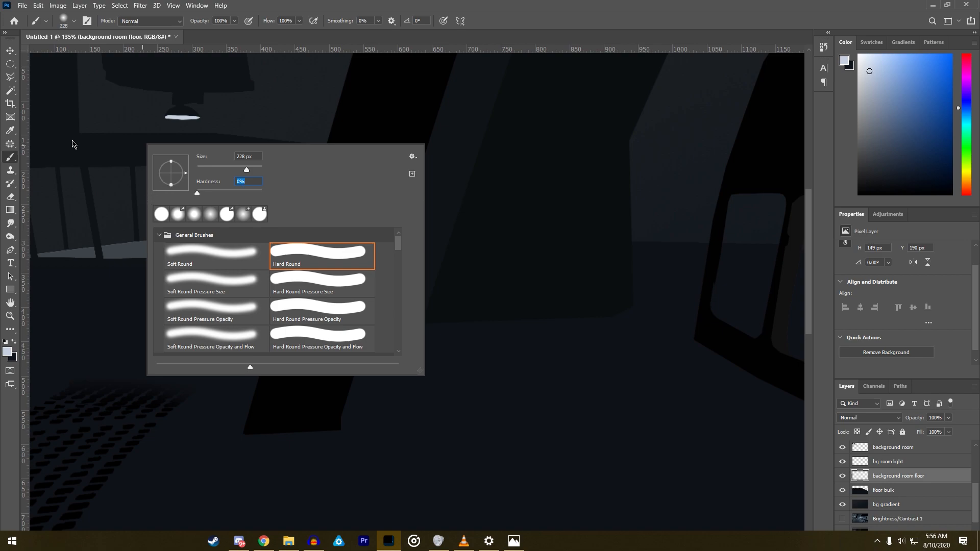
# - Try a soft 228 px glow beneath the lamp on the background room floor layer and undo it
pyautogui.click(134, 203)
pyautogui.hotkey('ctrl', 'z')
pyautogui.click(177, 170)
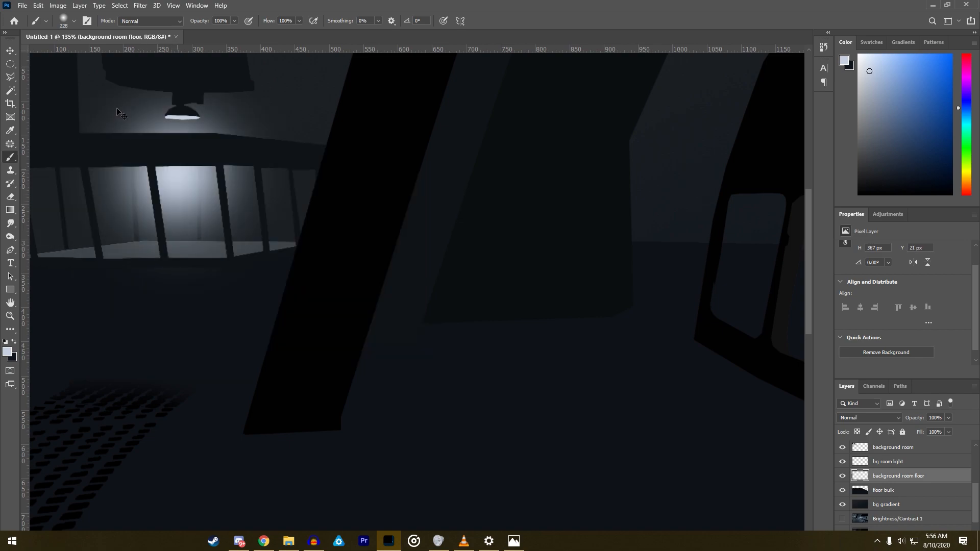
pyautogui.hotkey('ctrl', 'z')
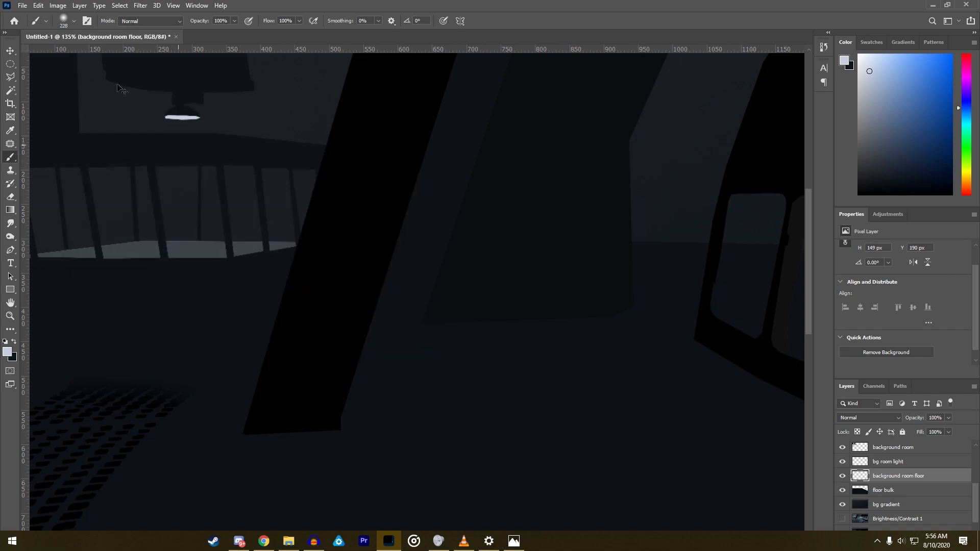
pyautogui.hotkey('ctrl', 'shift', 'z')
pyautogui.hotkey('ctrl', 'z')
# - Set the soft brush to 270 px and paint a pale glow beneath the lamp on the background room floor layer
pyautogui.rightClick(127, 127)
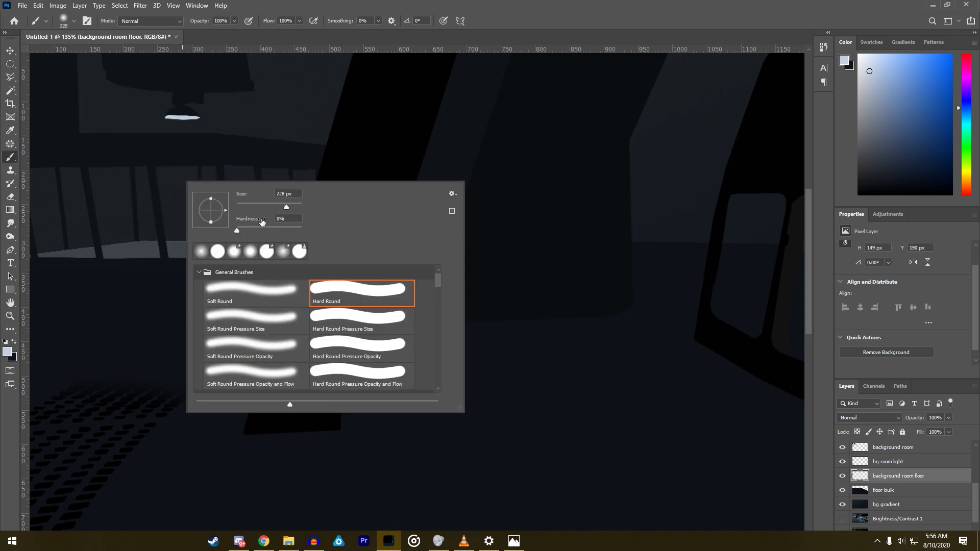
pyautogui.moveTo(285, 194); pyautogui.dragTo(254, 193)
pyautogui.write('270')
pyautogui.press('Return')
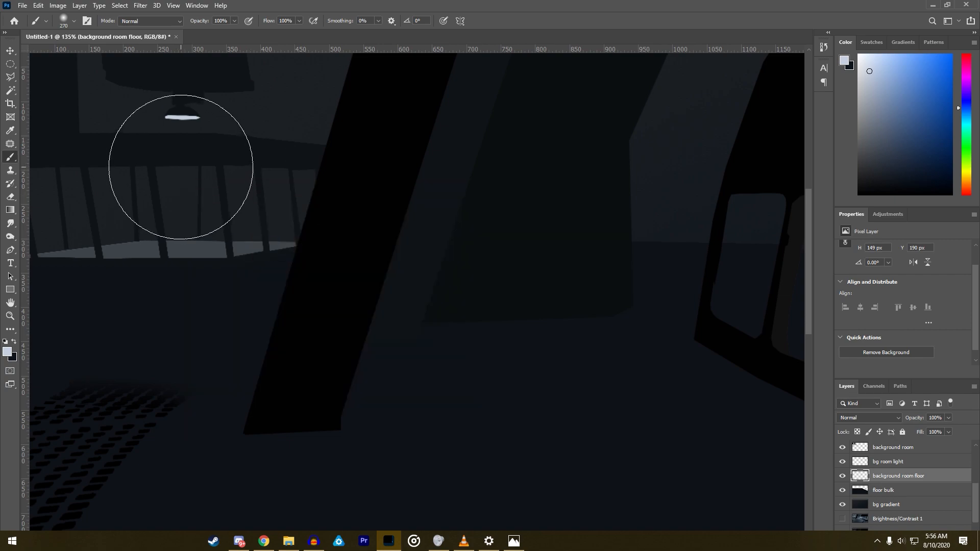
pyautogui.click(181, 166)
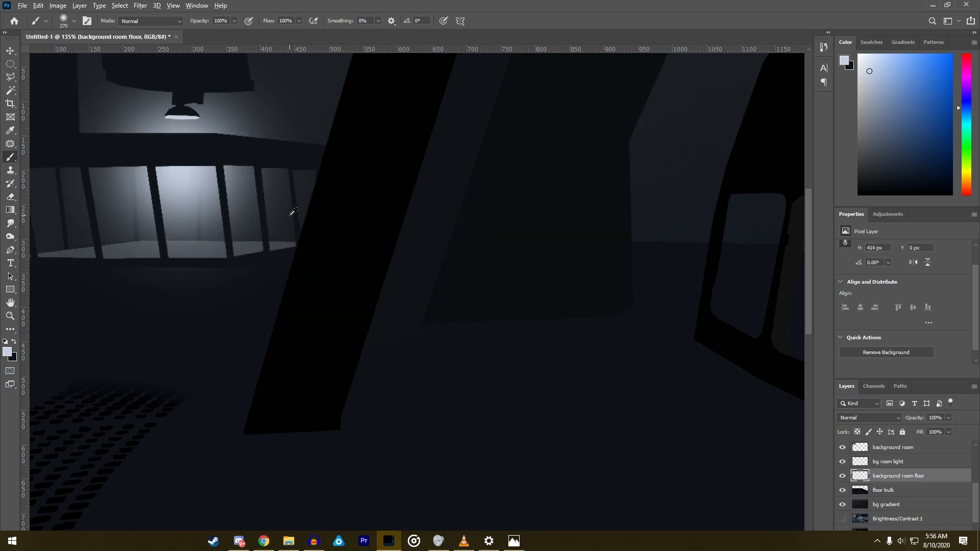
# - Erase the glow around the ceiling block and above the lamp with a 108 px eraser at 0% hardness
pyautogui.scroll(-4, 288, 210)
pyautogui.scroll(4, 249, 188)
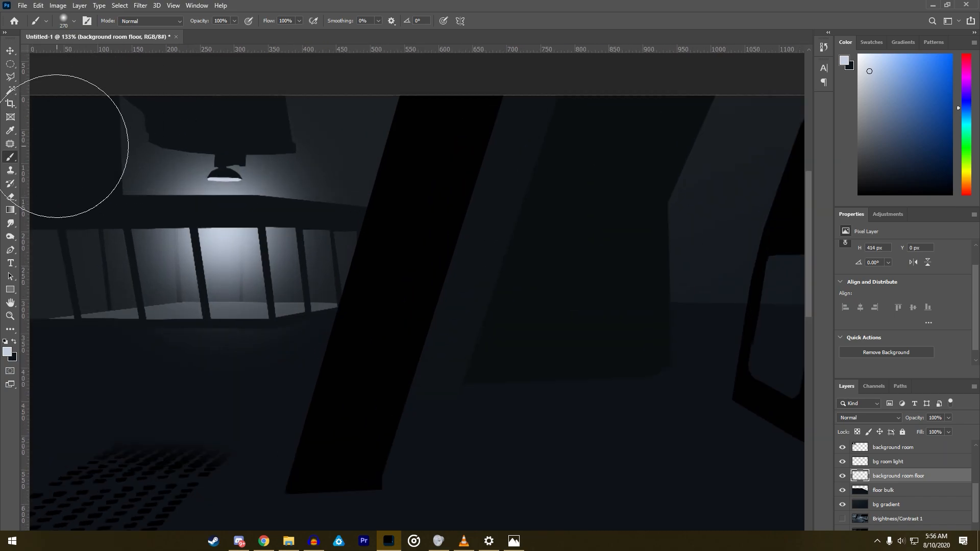
pyautogui.click(8, 198)
pyautogui.click(264, 147)
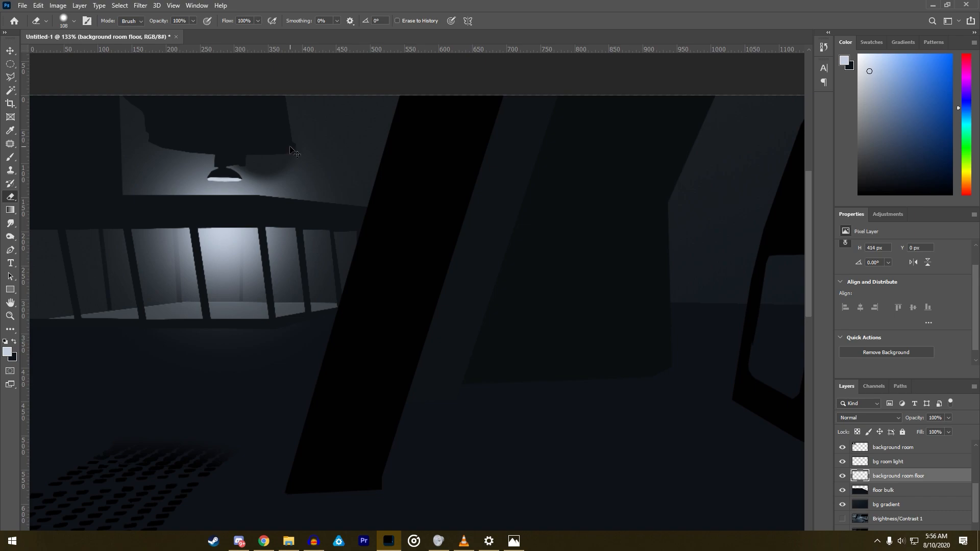
pyautogui.rightClick(275, 151)
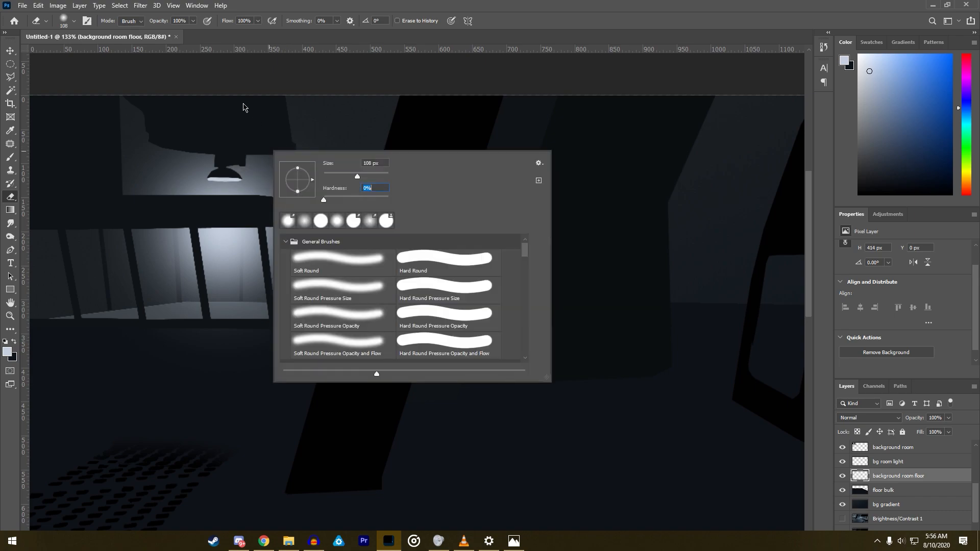
pyautogui.click(245, 110)
pyautogui.moveTo(250, 116); pyautogui.dragTo(288, 161)
pyautogui.moveTo(187, 106); pyautogui.dragTo(123, 144)
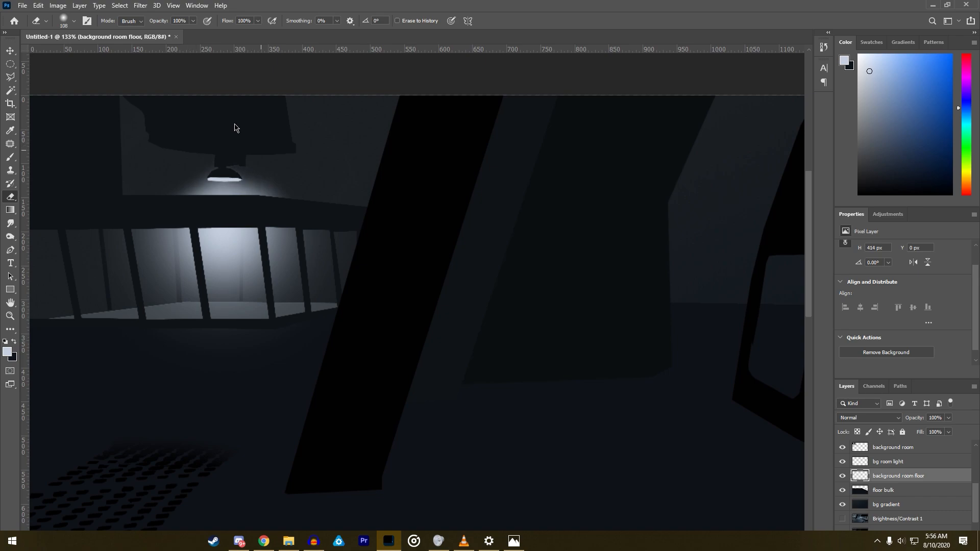
pyautogui.moveTo(242, 129); pyautogui.dragTo(264, 147)
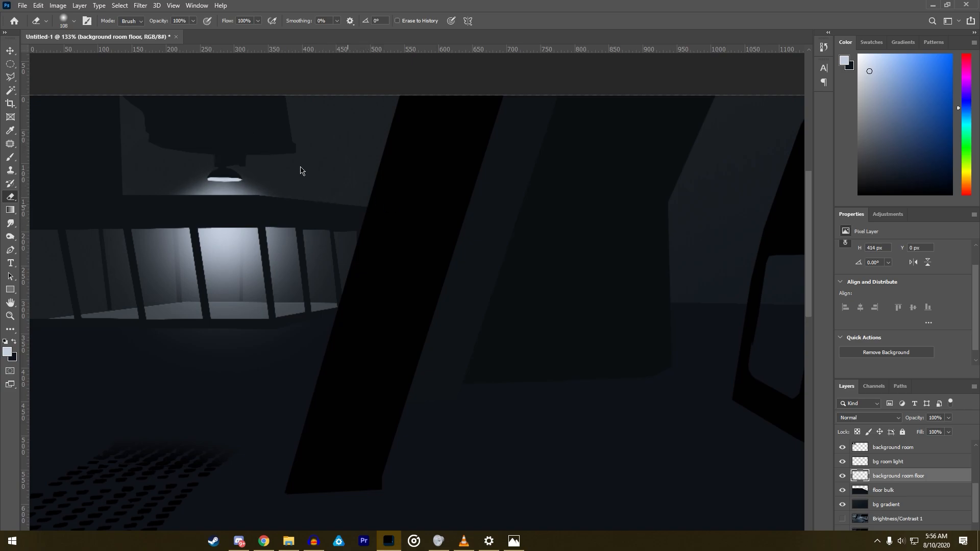
# - Lower the background room floor layer's opacity to 54%
pyautogui.scroll(8, 179, 148)
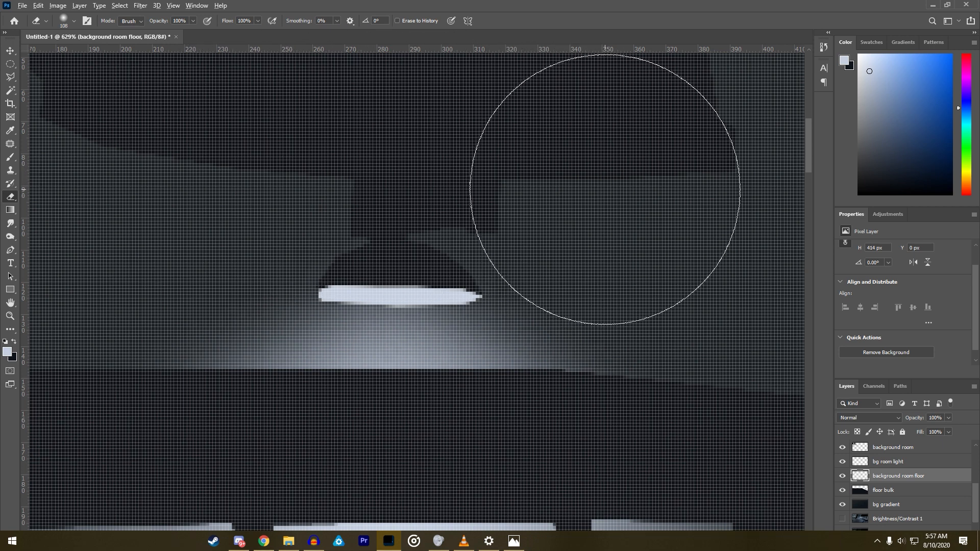
pyautogui.scroll(-8, 604, 189)
pyautogui.scroll(1, 144, 110)
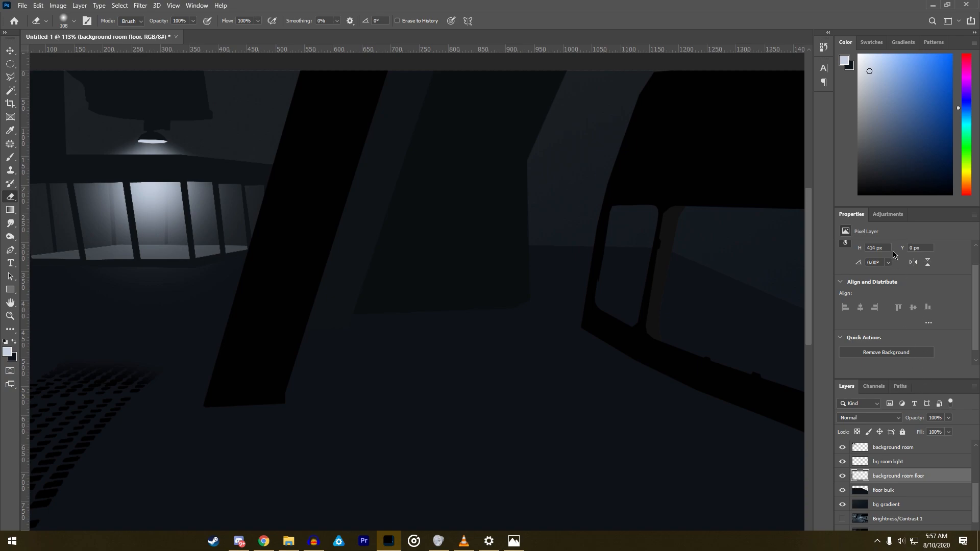
pyautogui.click(888, 215)
pyautogui.click(949, 418)
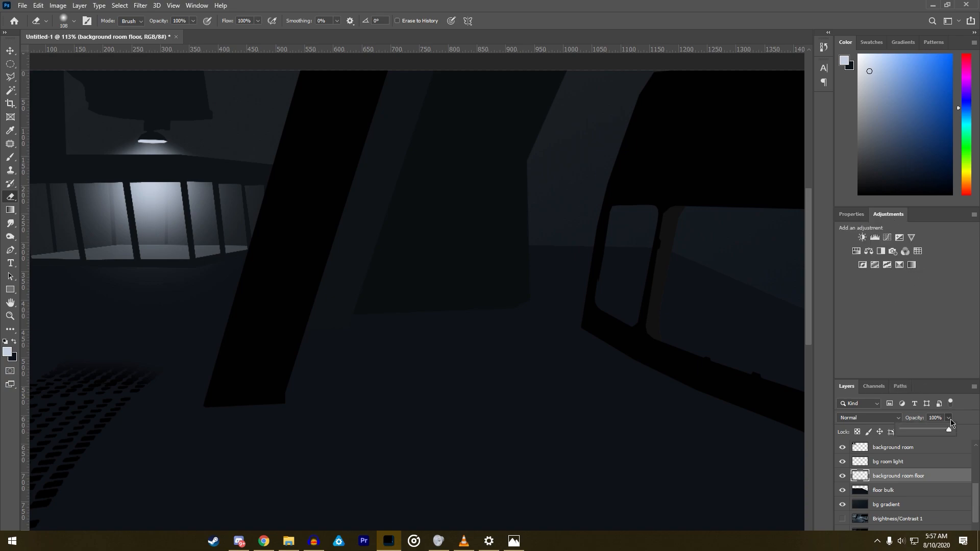
pyautogui.moveTo(944, 432); pyautogui.dragTo(932, 431)
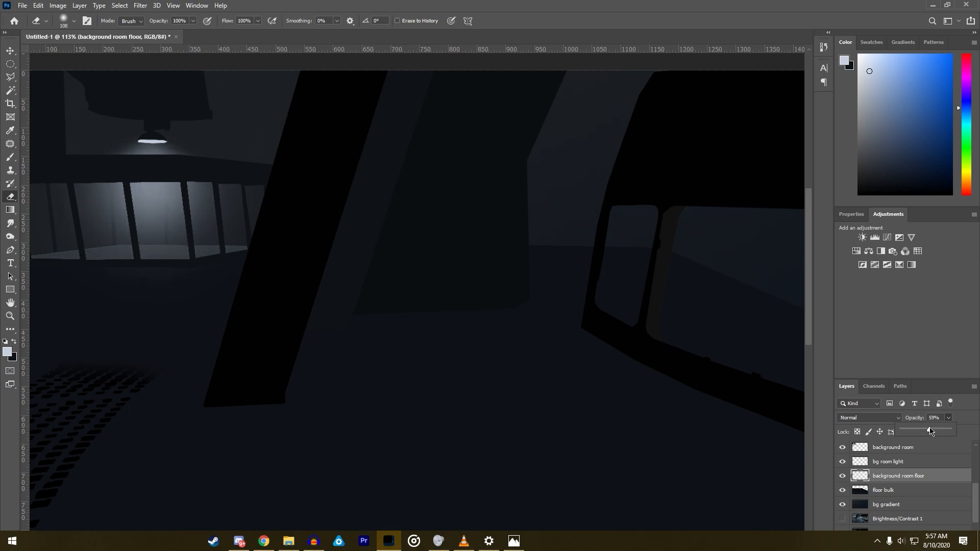
# - Set the soft brush to 80 px, try glow strokes beneath the lamp and undo them
pyautogui.scroll(8, 76, 61)
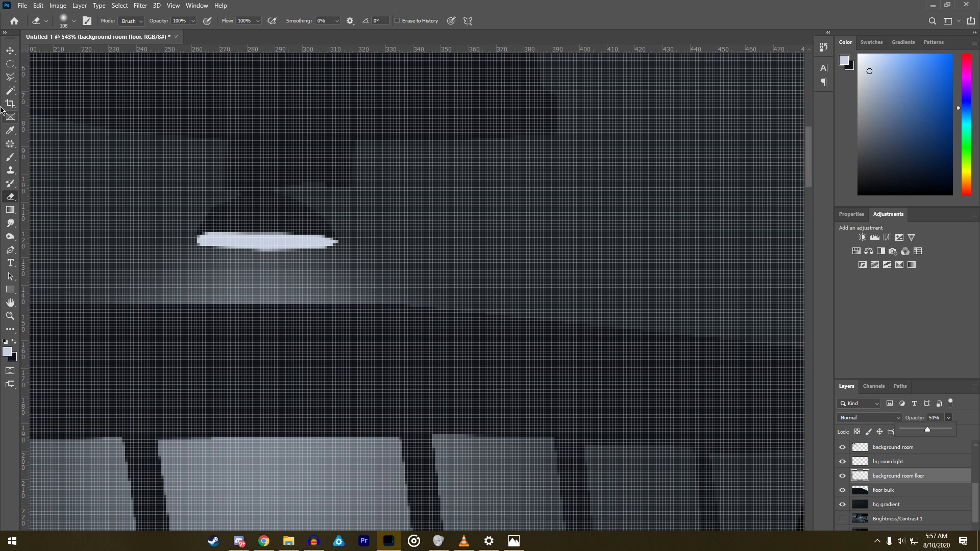
pyautogui.click(11, 157)
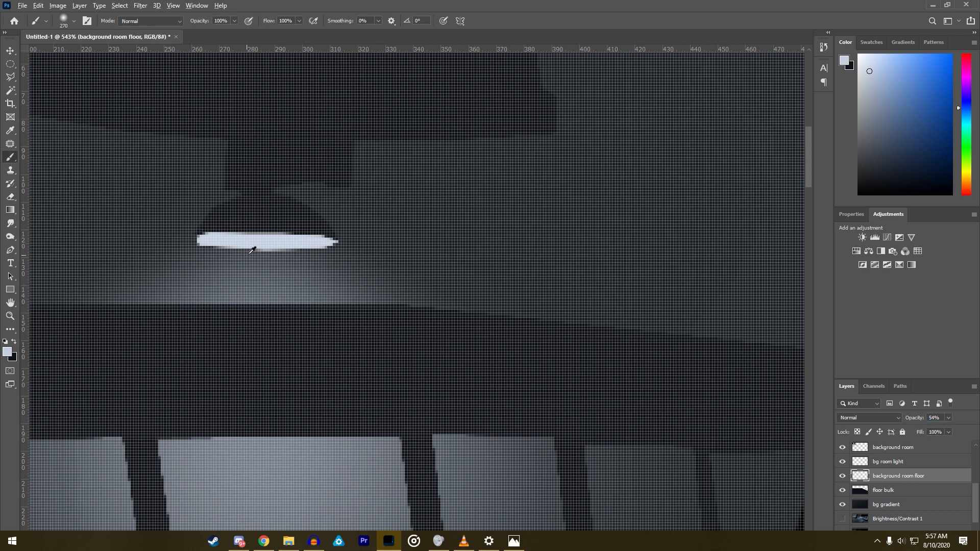
pyautogui.rightClick(306, 301)
pyautogui.moveTo(380, 306); pyautogui.dragTo(334, 303)
pyautogui.click(244, 274)
pyautogui.moveTo(263, 278); pyautogui.dragTo(327, 294)
pyautogui.hotkey('ctrl', 'z')
pyautogui.hotkey('ctrl', 'z')
# - Paint a pale glow beneath the lamp on the background room floor layer with the soft 80 px brush
pyautogui.rightClick(290, 284)
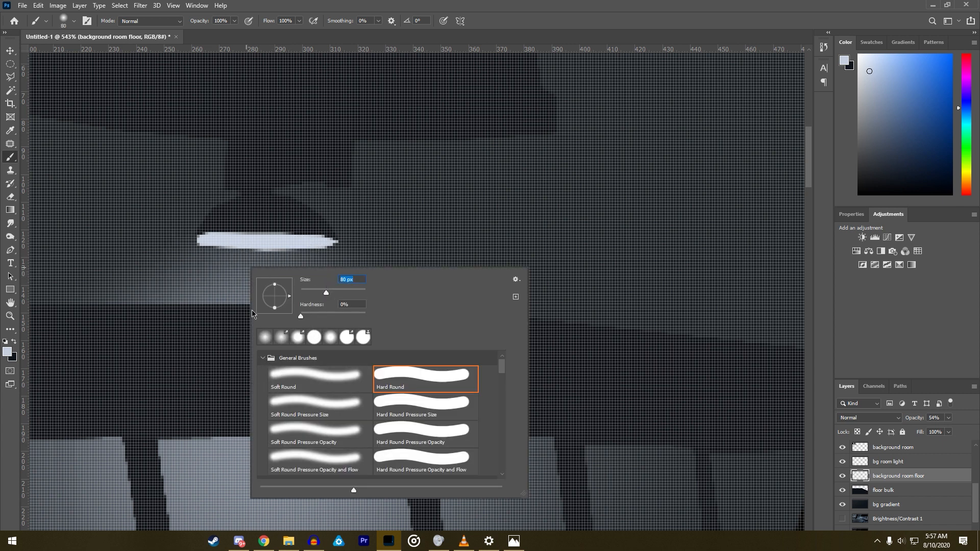
pyautogui.click(232, 307)
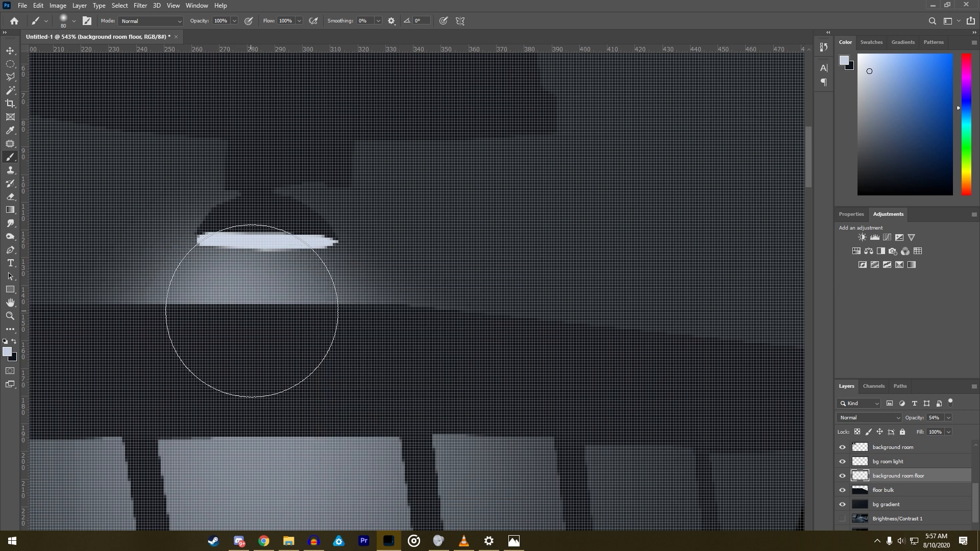
pyautogui.hotkey('ctrl', 'z')
pyautogui.click(261, 327)
pyautogui.scroll(-5, 267, 326)
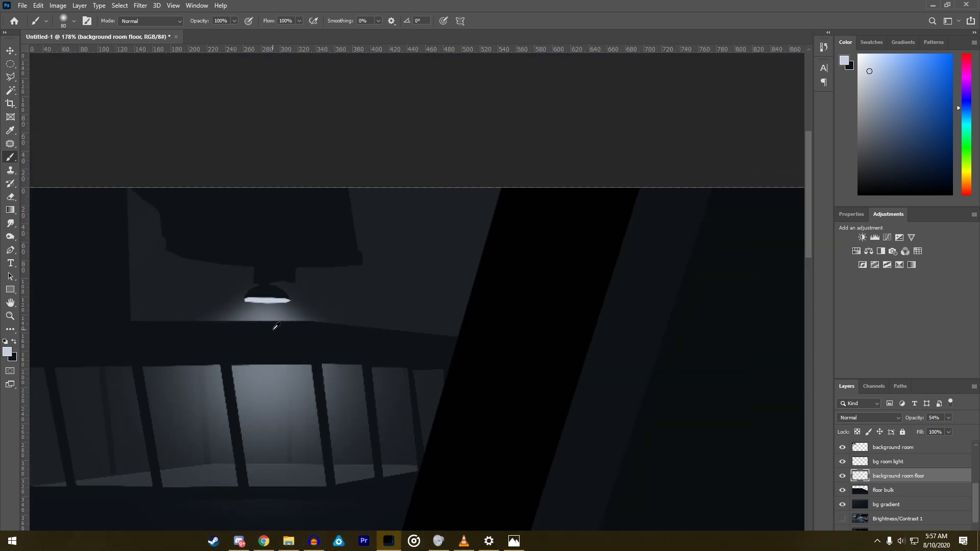
# - Select the large foreground floor area on the floor bulk layer with the Magic Wand
pyautogui.scroll(-2, 297, 333)
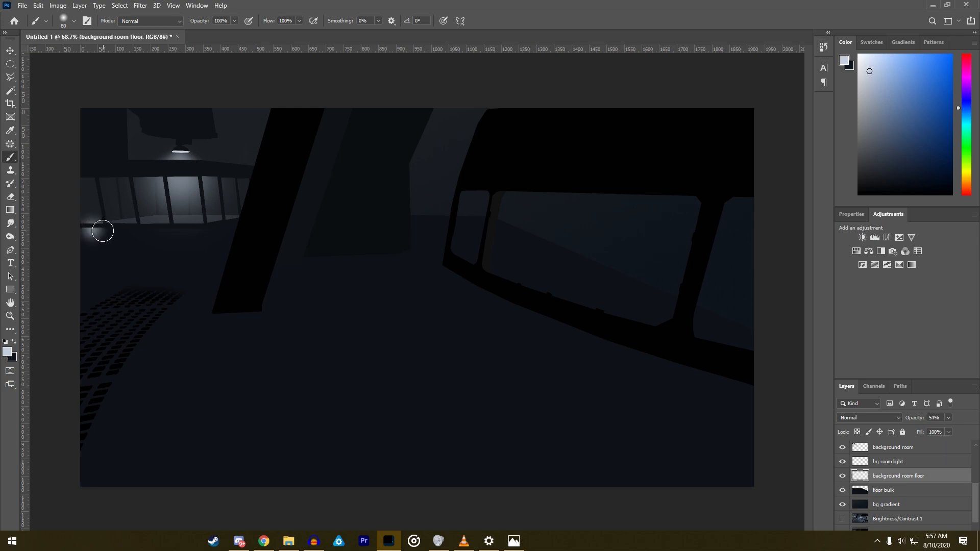
pyautogui.click(10, 91)
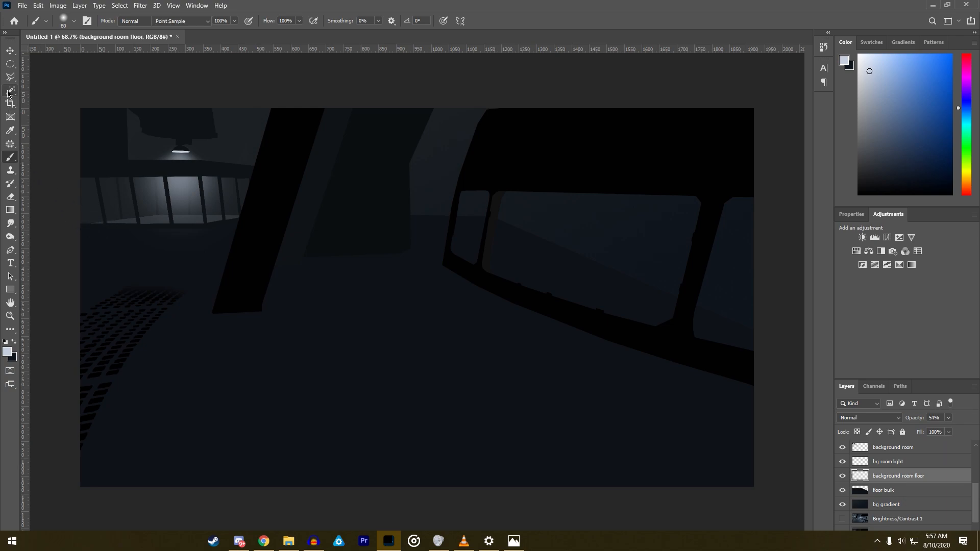
pyautogui.click(136, 258)
pyautogui.hotkey('ctrl', 'd')
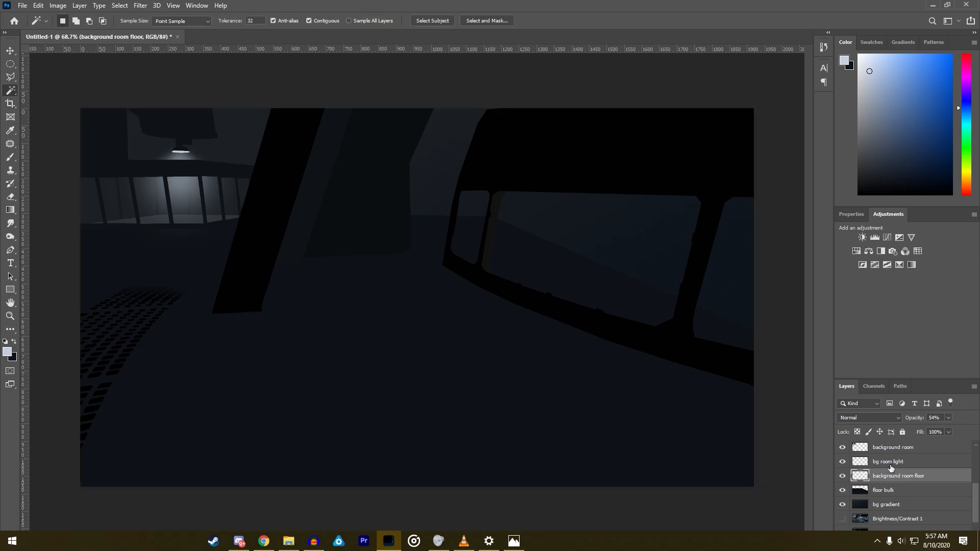
pyautogui.click(890, 462)
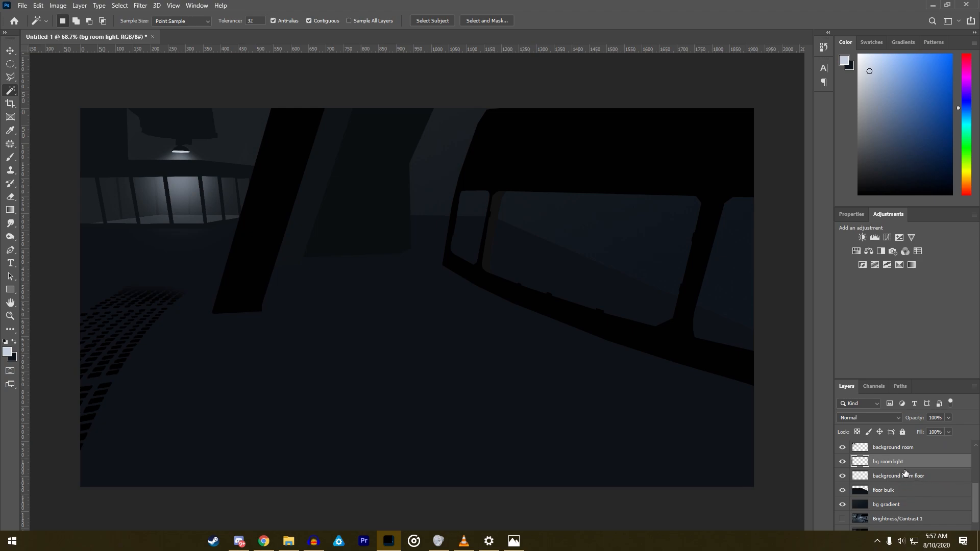
pyautogui.scroll(5, 89, 227)
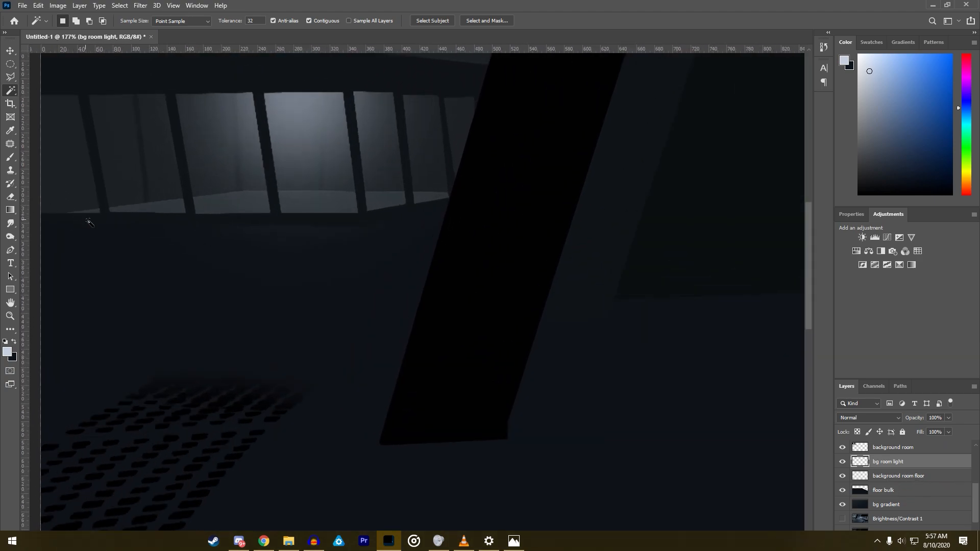
pyautogui.click(888, 489)
pyautogui.click(302, 282)
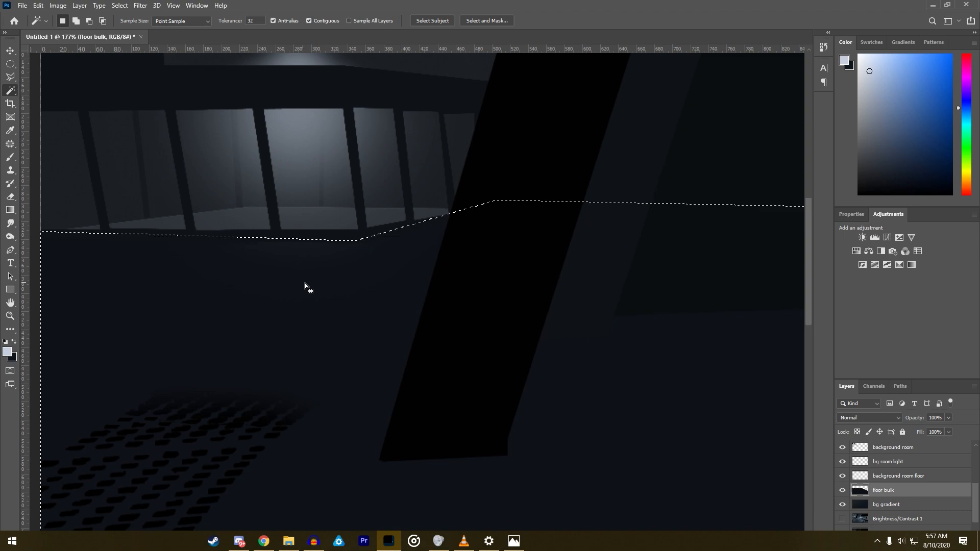
# - Try a soft 139 px glow within the floor selection on the floor bulk layer and undo it
pyautogui.click(11, 157)
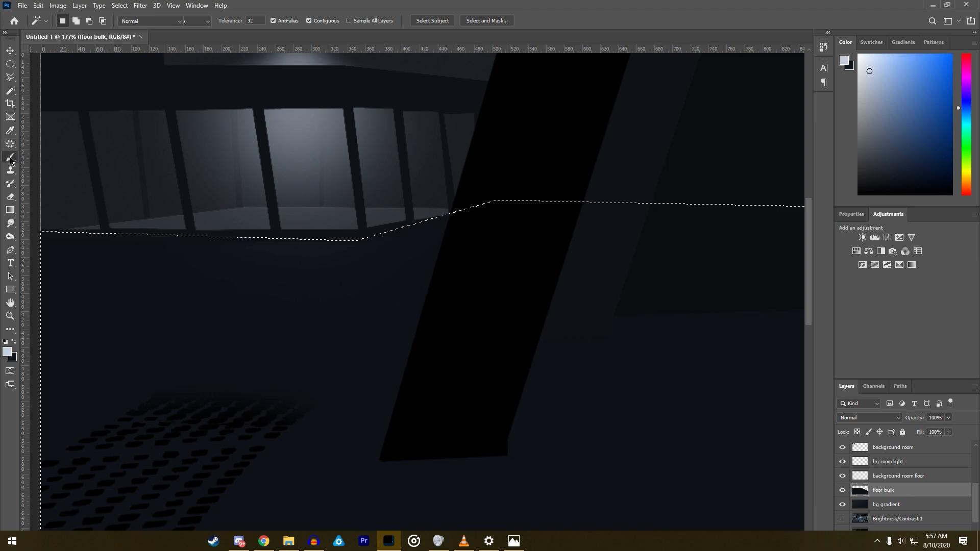
pyautogui.rightClick(178, 200)
pyautogui.moveTo(289, 249); pyautogui.dragTo(300, 250)
pyautogui.click(167, 258)
pyautogui.hotkey('ctrl', 'z')
pyautogui.scroll(6, 259, 276)
pyautogui.scroll(-4, 306, 208)
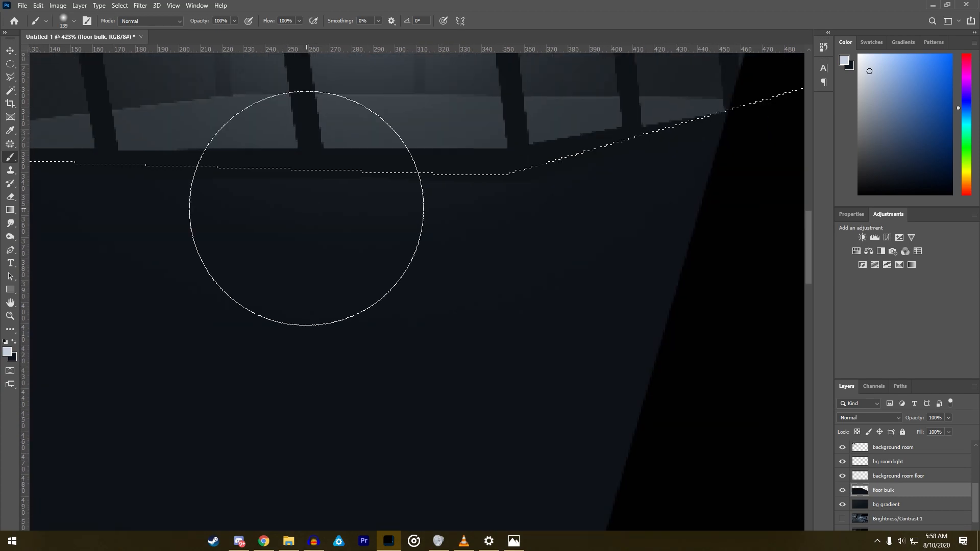
pyautogui.scroll(-5, 435, 199)
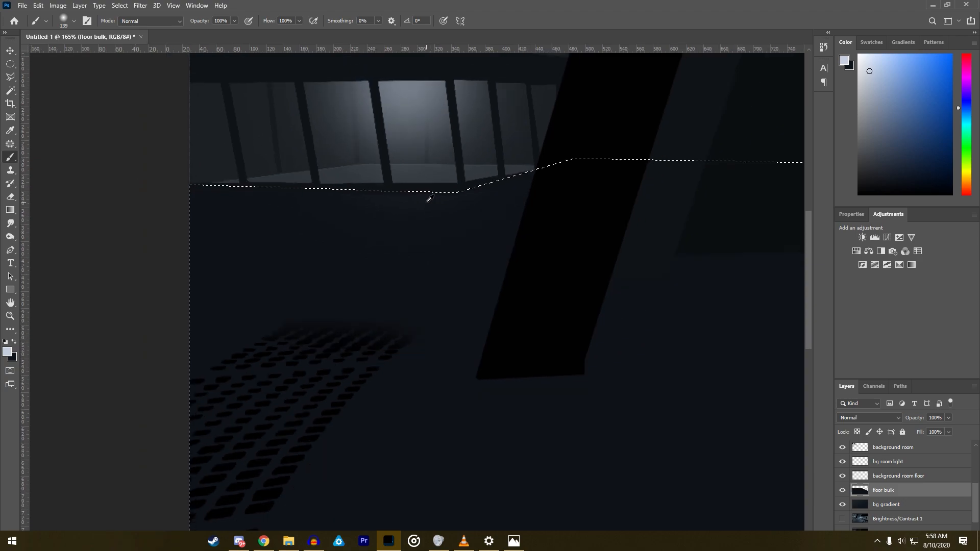
# - Set the soft brush to 171 px and sample the dark colour of the floor below the background room
pyautogui.rightClick(376, 176)
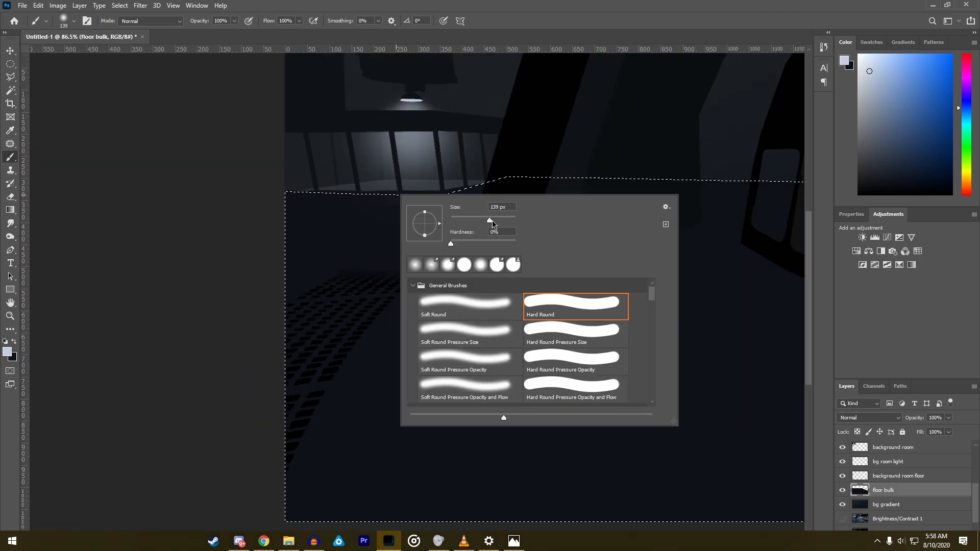
pyautogui.click(262, 220)
pyautogui.keyDown('alt'); pyautogui.click(387, 214); pyautogui.keyUp('alt')
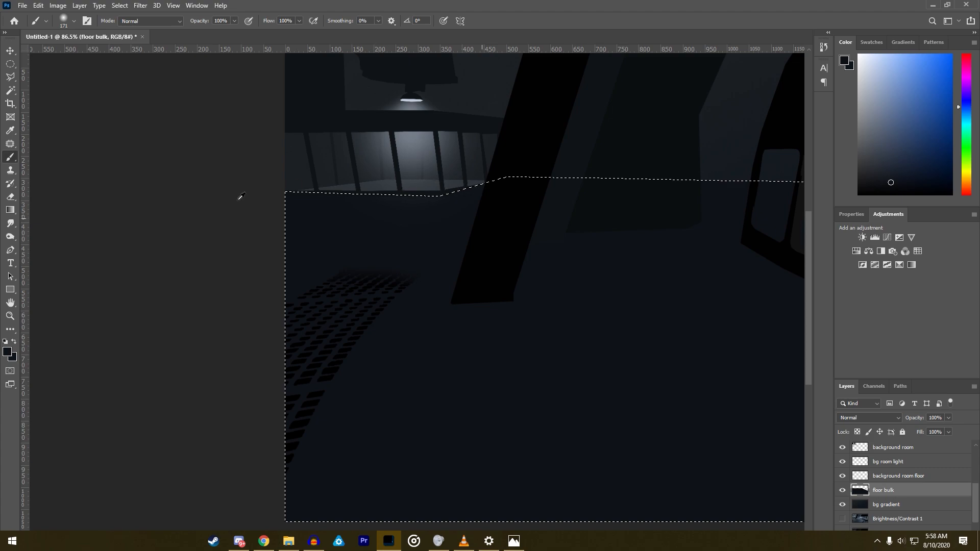
# - Erase the glow spilling onto the floor below the barred room on the background room floor layer with the soft 108 px eraser
pyautogui.scroll(2, 400, 231)
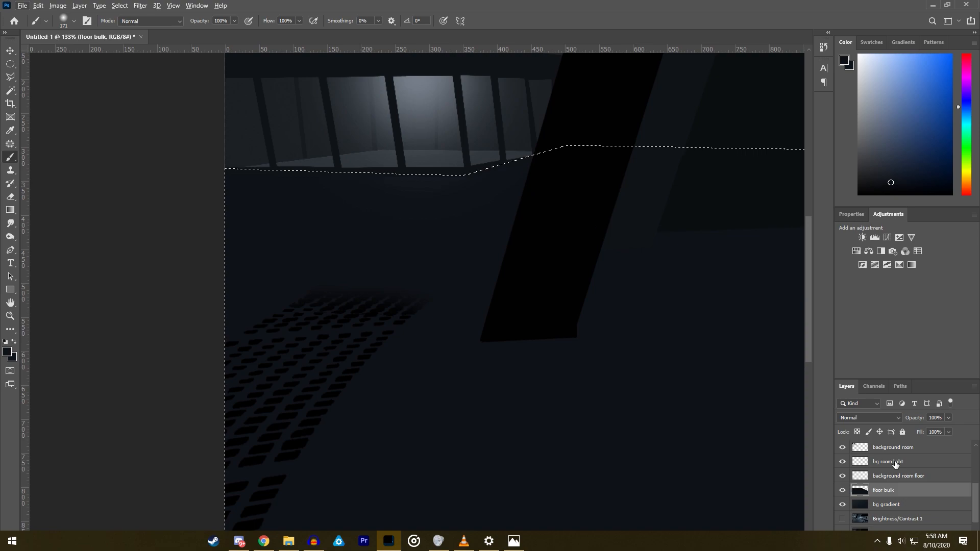
pyautogui.click(895, 463)
pyautogui.click(10, 196)
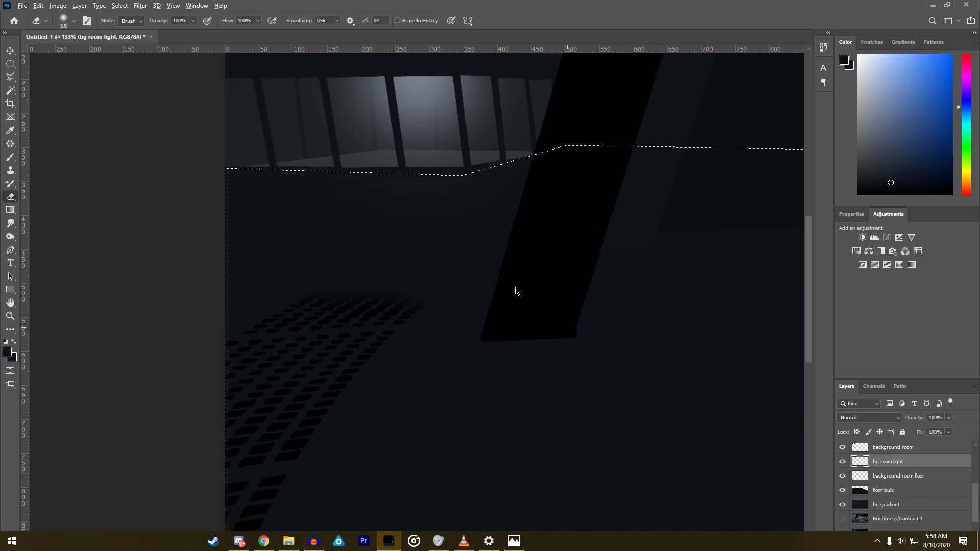
pyautogui.scroll(-2, 437, 227)
pyautogui.click(912, 449)
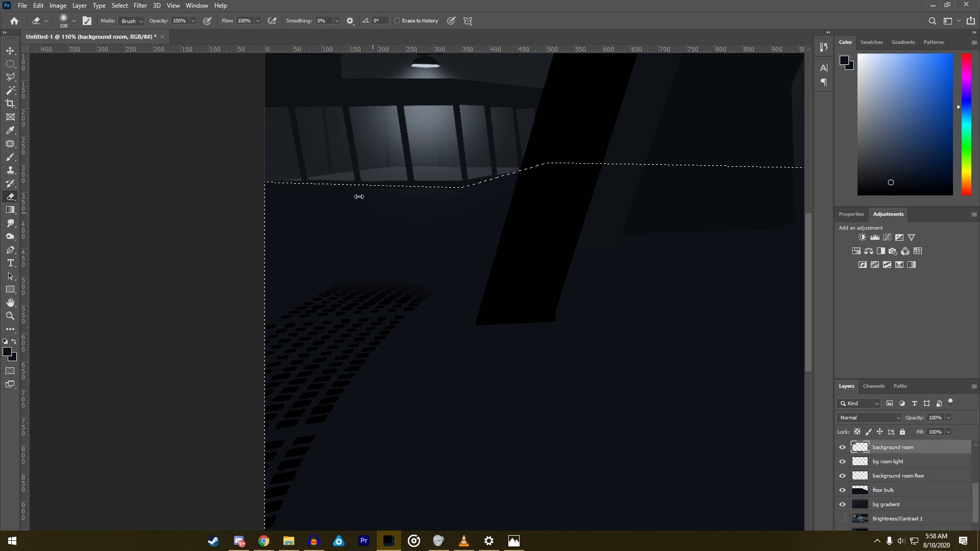
pyautogui.click(893, 476)
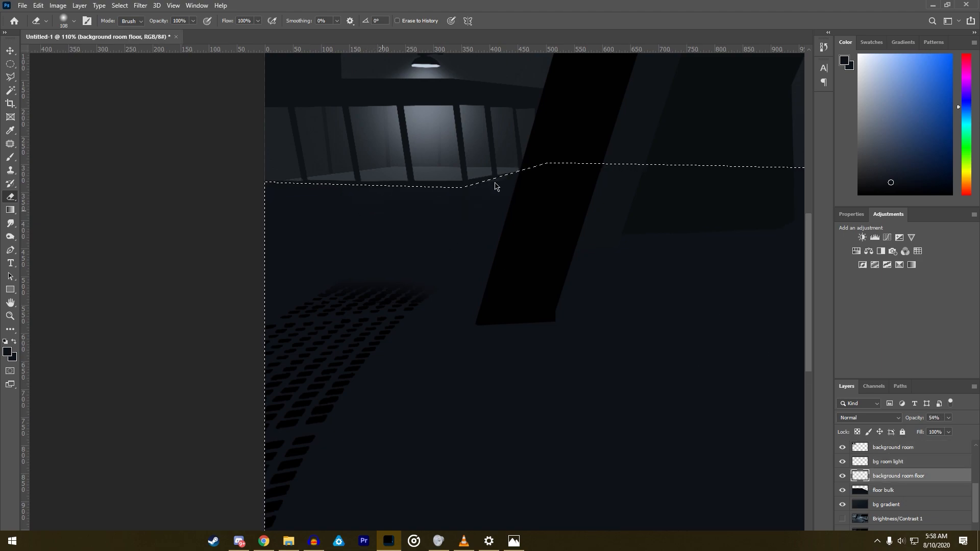
pyautogui.scroll(5, 384, 185)
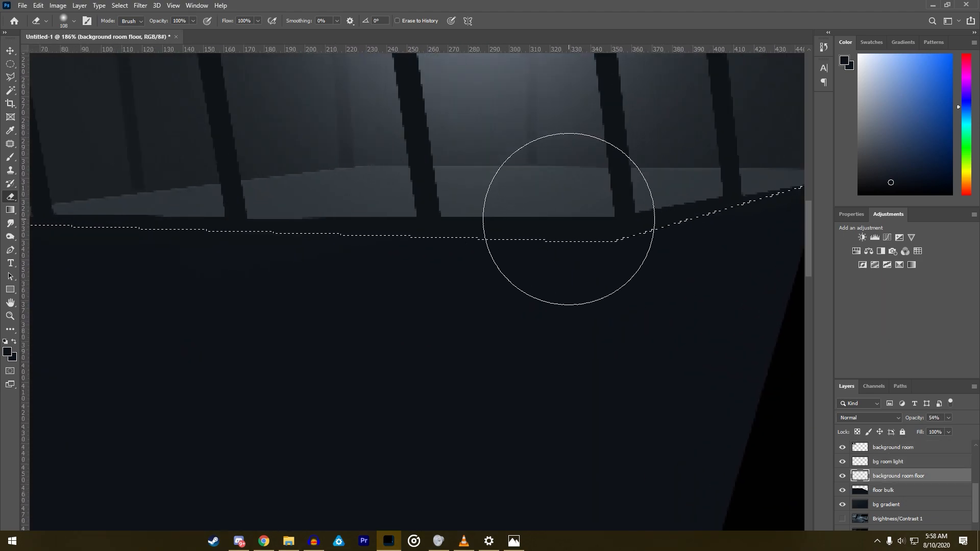
pyautogui.scroll(-5, 405, 234)
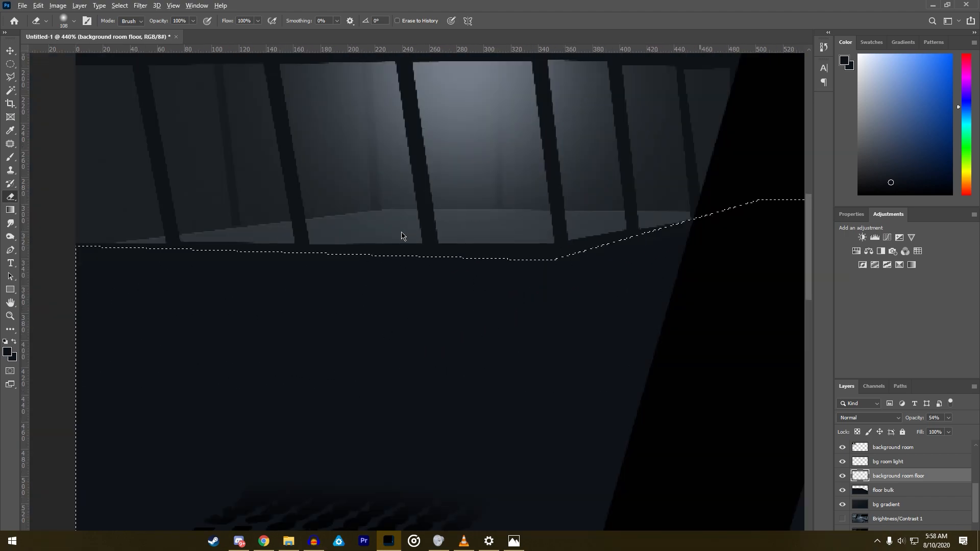
pyautogui.scroll(-1, 424, 252)
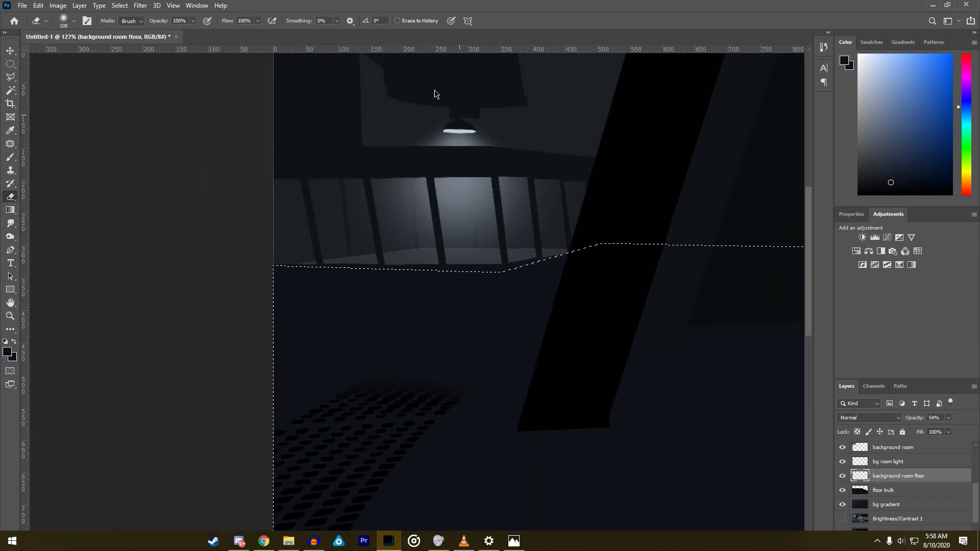
# - Compare the scene with the bg room light and background room floor layers switched off and on
pyautogui.click(861, 465)
pyautogui.click(843, 462)
pyautogui.click(842, 476)
pyautogui.click(842, 476)
pyautogui.click(842, 476)
pyautogui.click(843, 477)
pyautogui.click(884, 476)
# - Try a higher opacity for the background room floor layer, undo it and leave the layer hidden
pyautogui.click(948, 420)
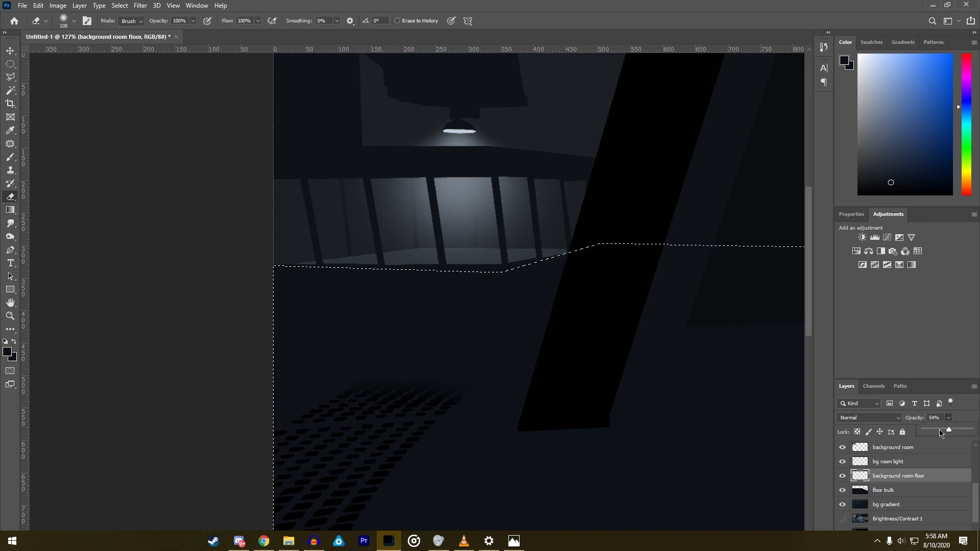
pyautogui.moveTo(968, 432); pyautogui.dragTo(969, 433)
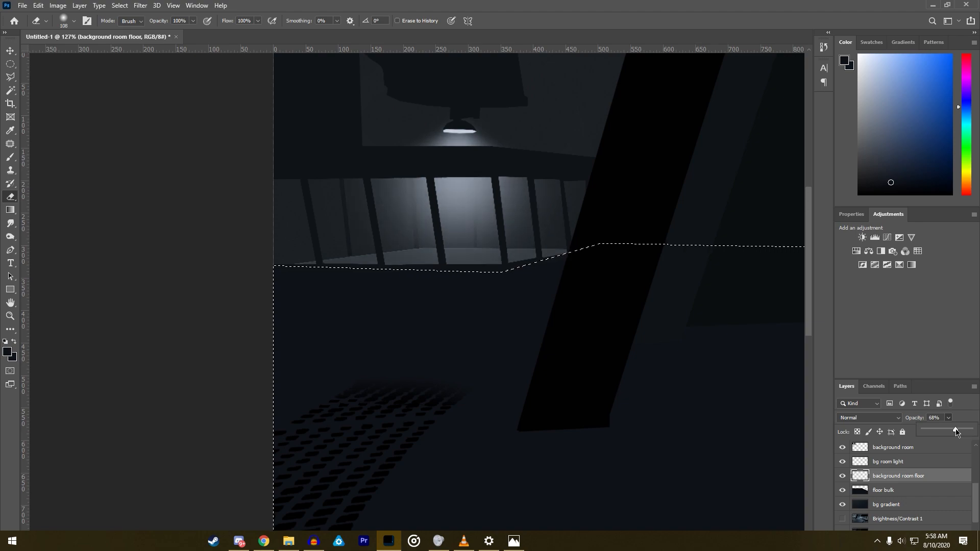
pyautogui.hotkey('ctrl', 'z')
pyautogui.hotkey('ctrl', 'z')
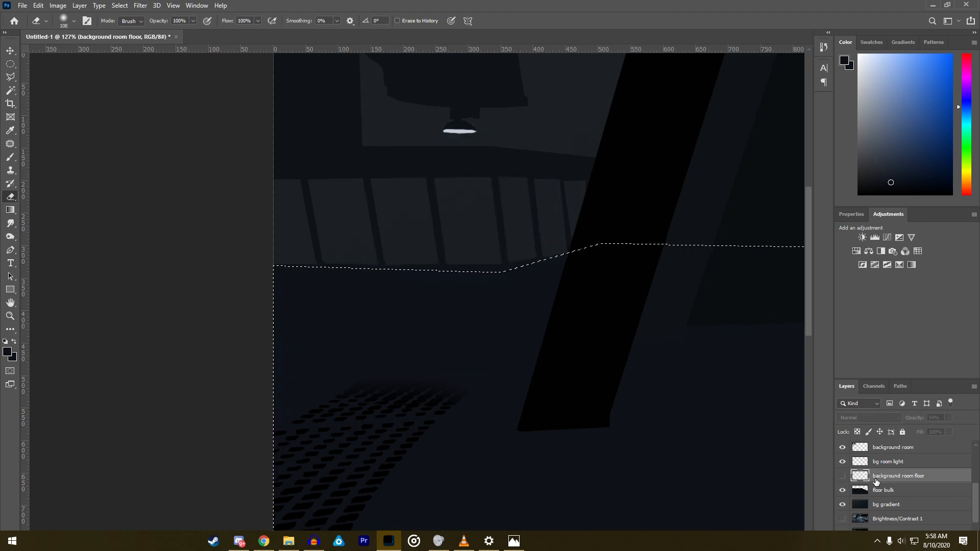
# - Set the soft brush to 400 px in the lamp's pale colour, try a glow on the floor bulk layer and undo it
pyautogui.click(882, 489)
pyautogui.click(15, 161)
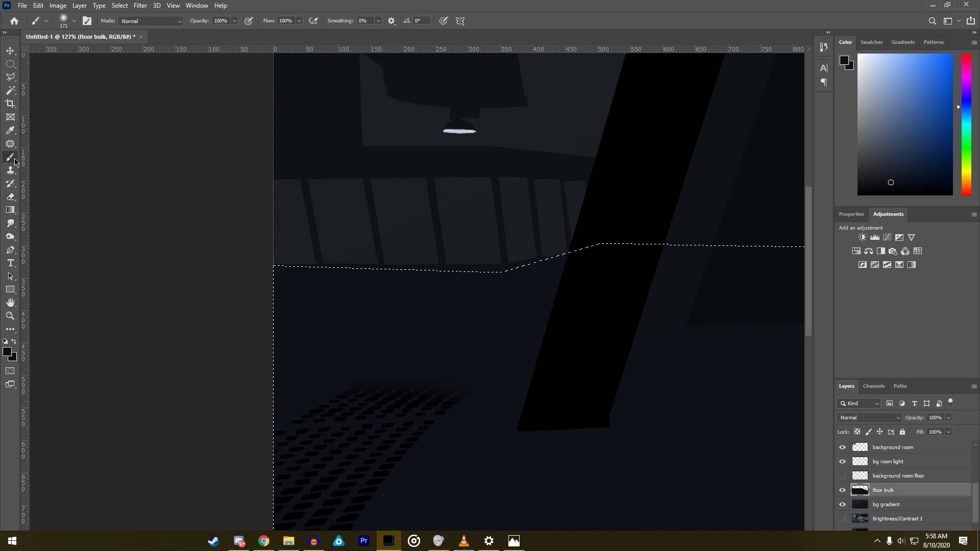
pyautogui.keyDown('alt'); pyautogui.click(457, 131); pyautogui.keyUp('alt')
pyautogui.rightClick(513, 265)
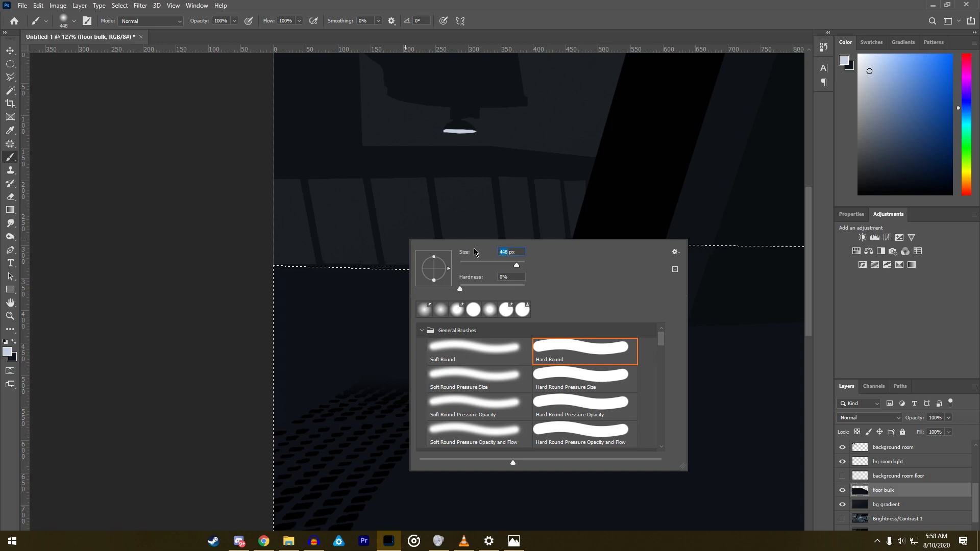
pyautogui.write('400')
pyautogui.press('Return')
pyautogui.click(432, 217)
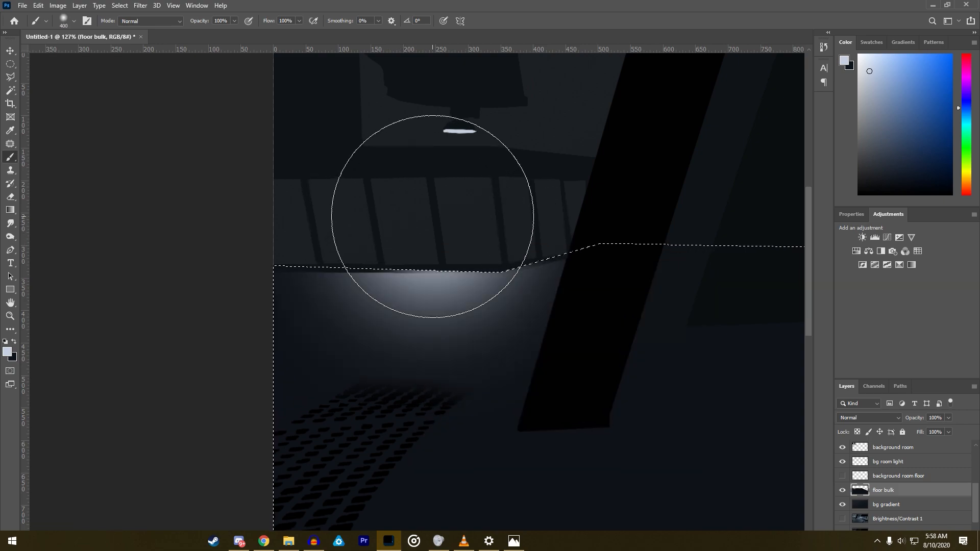
pyautogui.hotkey('ctrl', 'z')
# - Paint a wide pale glow across the floor below the barred room on the bg room light layer and set its opacity to 12%
pyautogui.click(79, 5)
pyautogui.moveTo(102, 16)
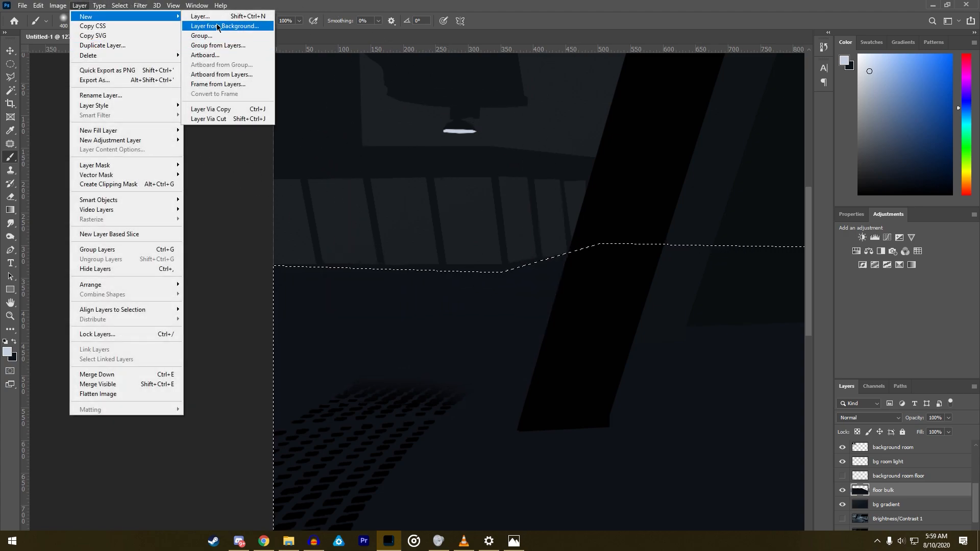
pyautogui.click(890, 461)
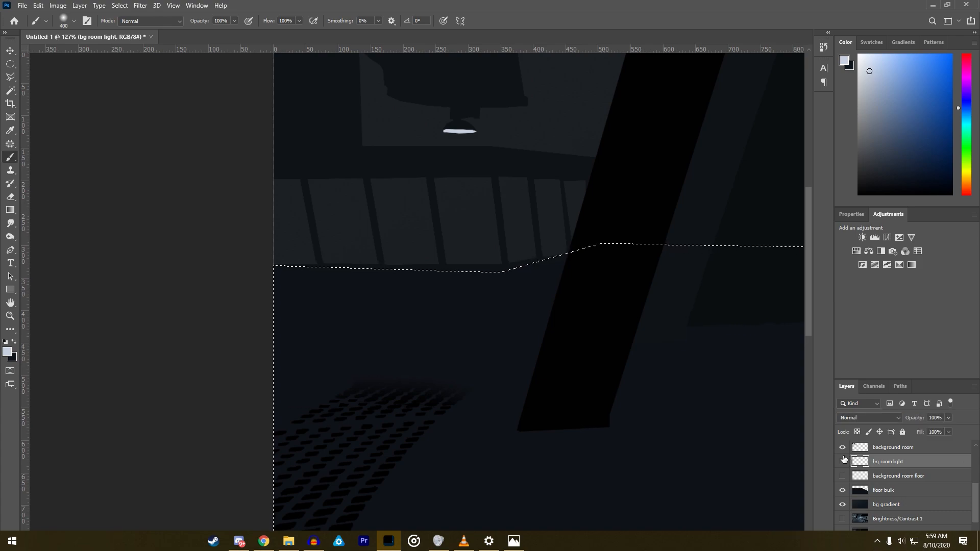
pyautogui.click(842, 461)
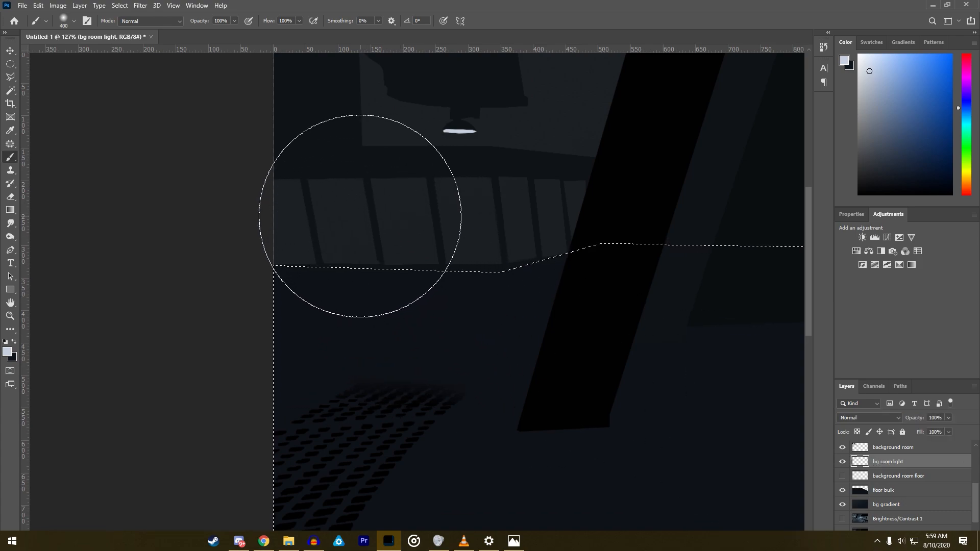
pyautogui.moveTo(295, 212)
pyautogui.mouseDown()
pyautogui.moveTo(394, 219)
pyautogui.moveTo(495, 194)
pyautogui.moveTo(317, 219)
pyautogui.mouseUp()
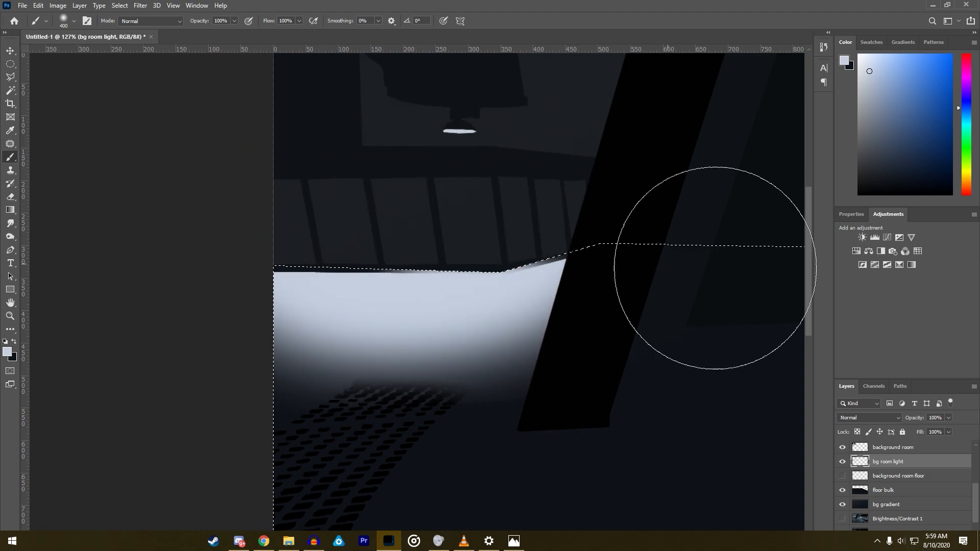
pyautogui.click(948, 418)
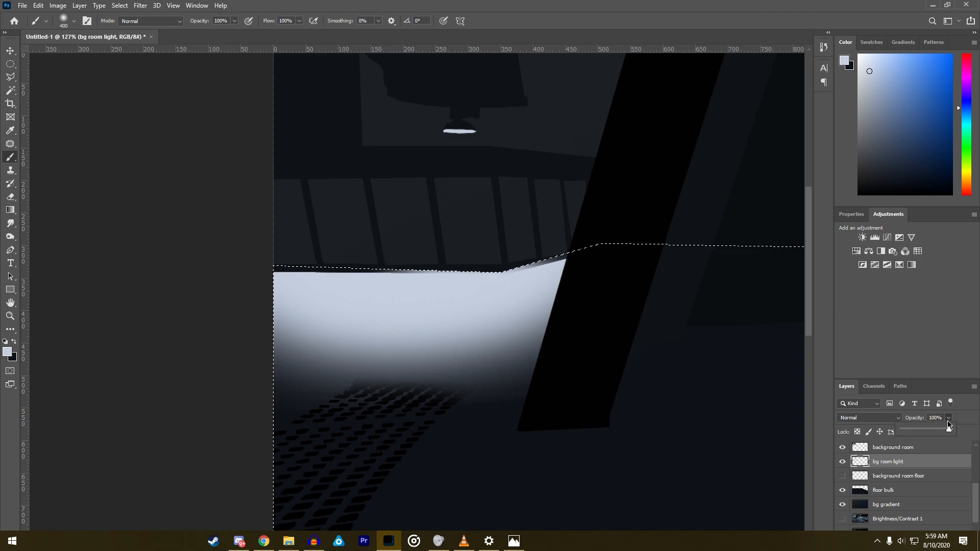
pyautogui.moveTo(933, 431); pyautogui.dragTo(914, 431)
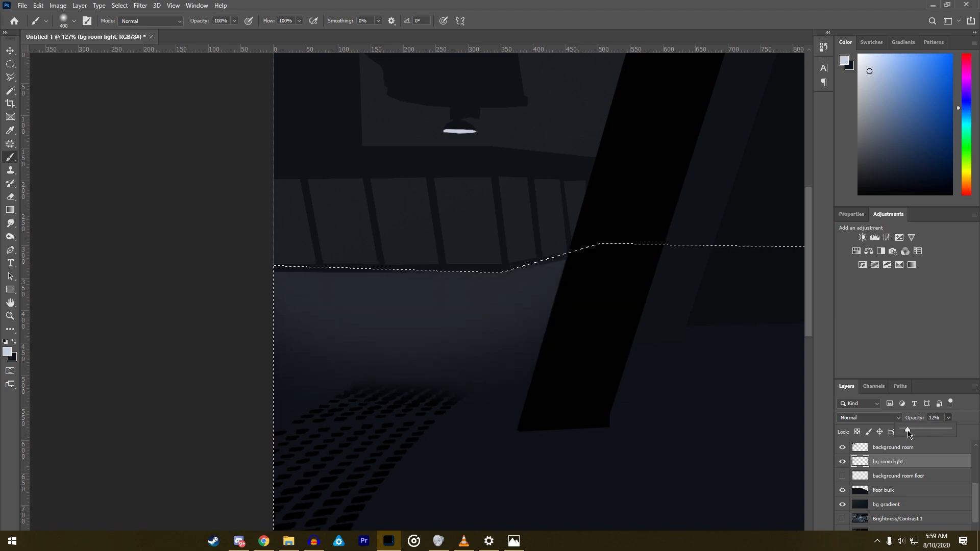
# - Clear the selection and outline a tapering shadow strip on the floor below the first window bar with the Polygonal Lasso
pyautogui.click(10, 76)
pyautogui.rightClick(394, 325)
pyautogui.click(449, 329)
pyautogui.scroll(-3, 444, 327)
pyautogui.scroll(5, 444, 327)
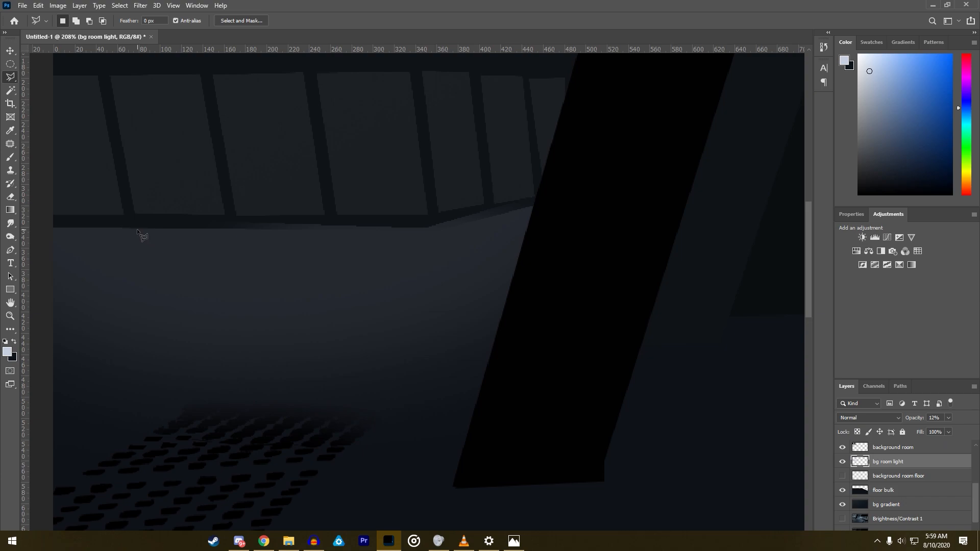
pyautogui.click(136, 229)
pyautogui.click(104, 456)
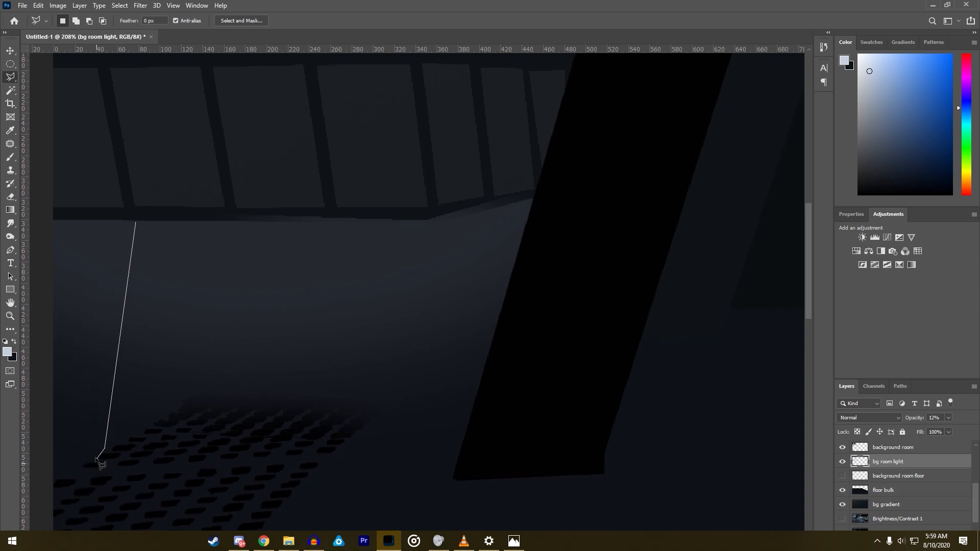
pyautogui.click(63, 450)
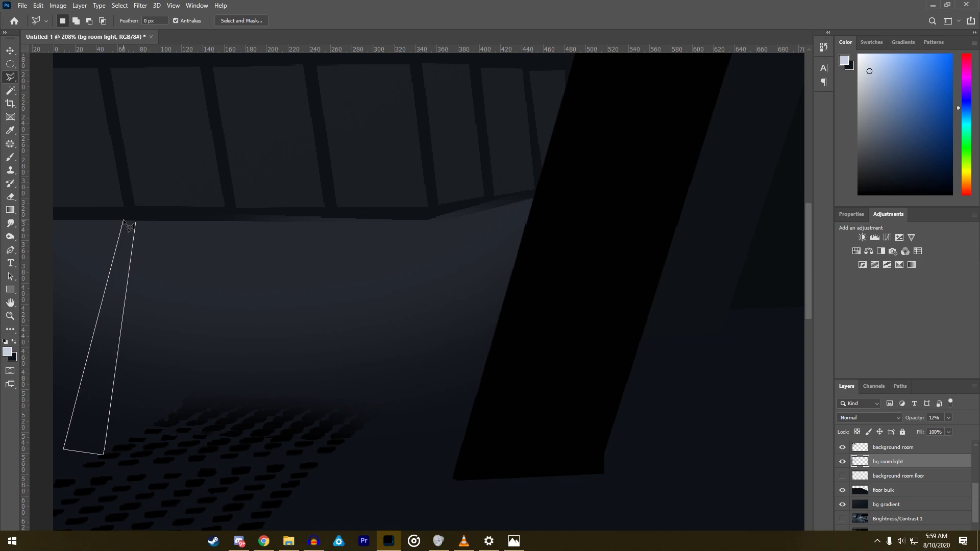
pyautogui.click(137, 221)
# - Add matching shadow strips below the next two window bars to the lasso selection
pyautogui.press('shift')
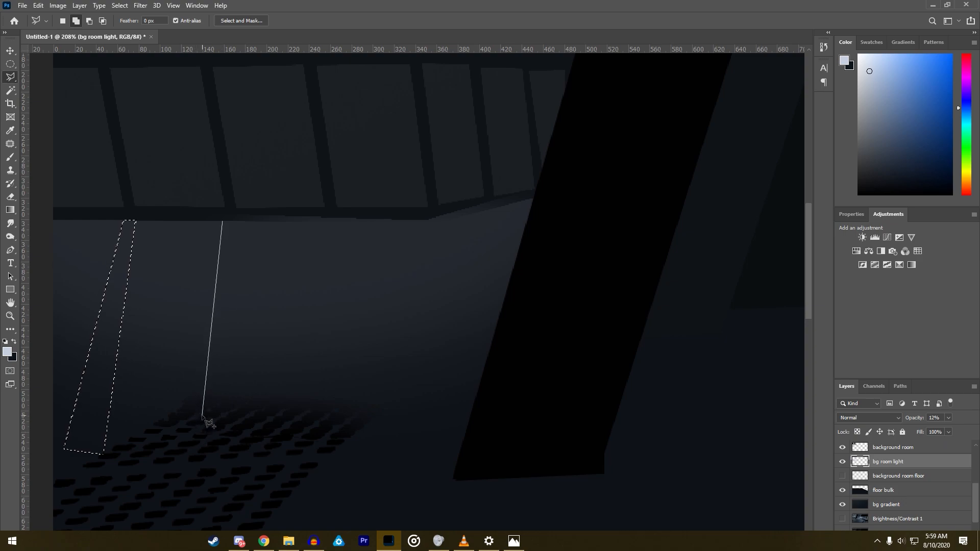
pyautogui.click(193, 459)
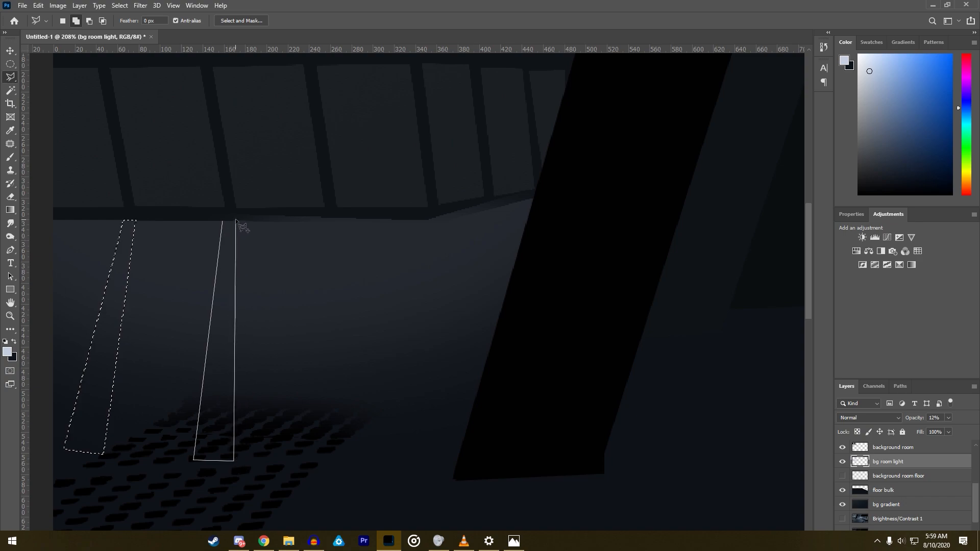
pyautogui.click(222, 221)
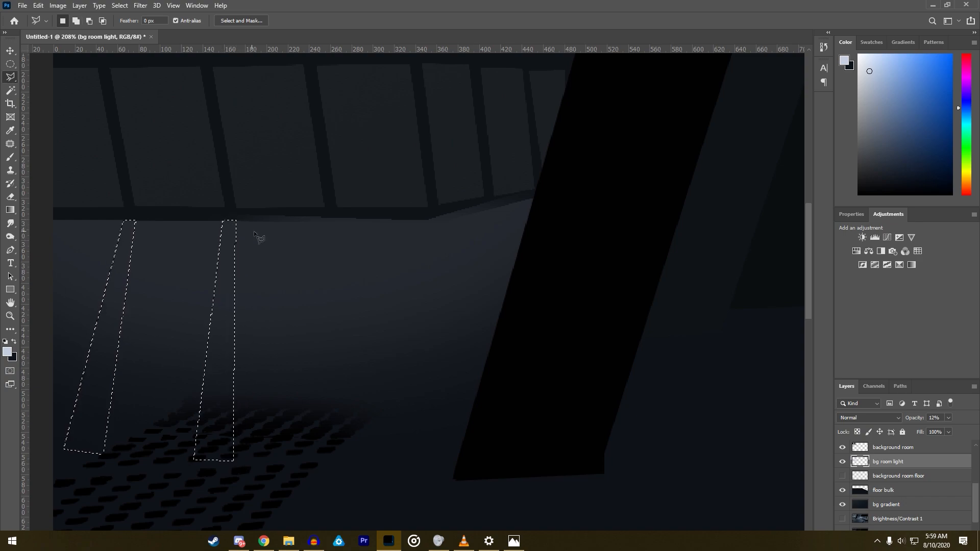
pyautogui.click(326, 219)
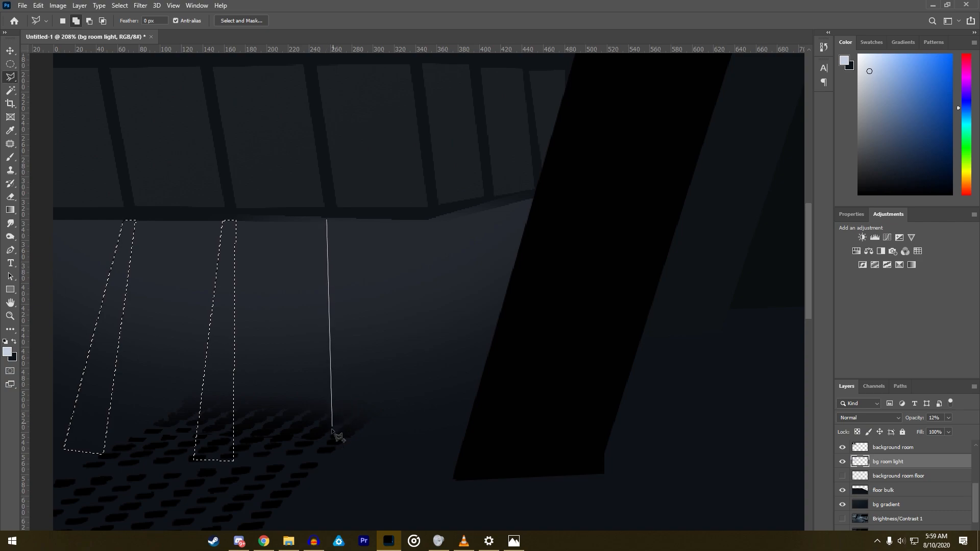
pyautogui.click(329, 459)
pyautogui.click(379, 453)
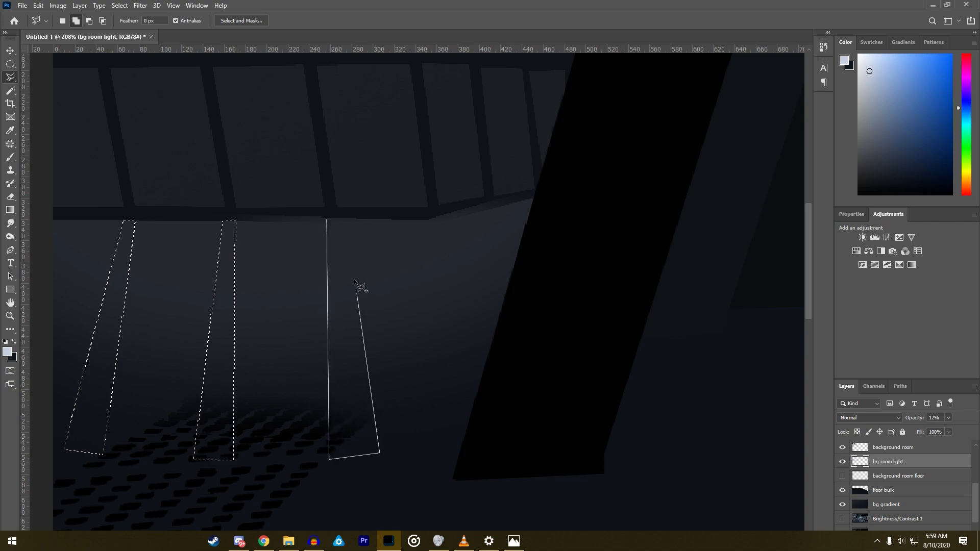
pyautogui.click(329, 220)
# - Undo the two added shadow strips and hide the bg gradient layer
pyautogui.scroll(-5, 332, 222)
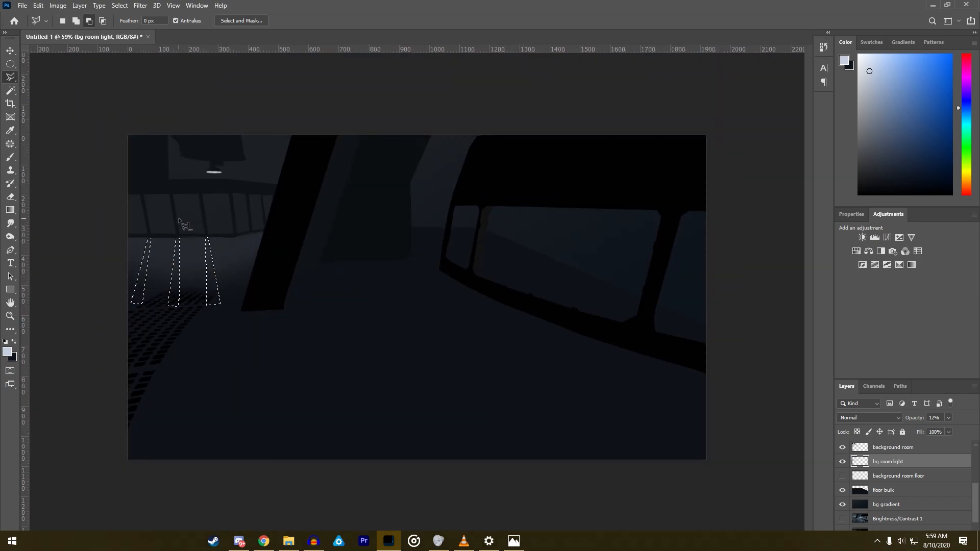
pyautogui.scroll(3, 272, 250)
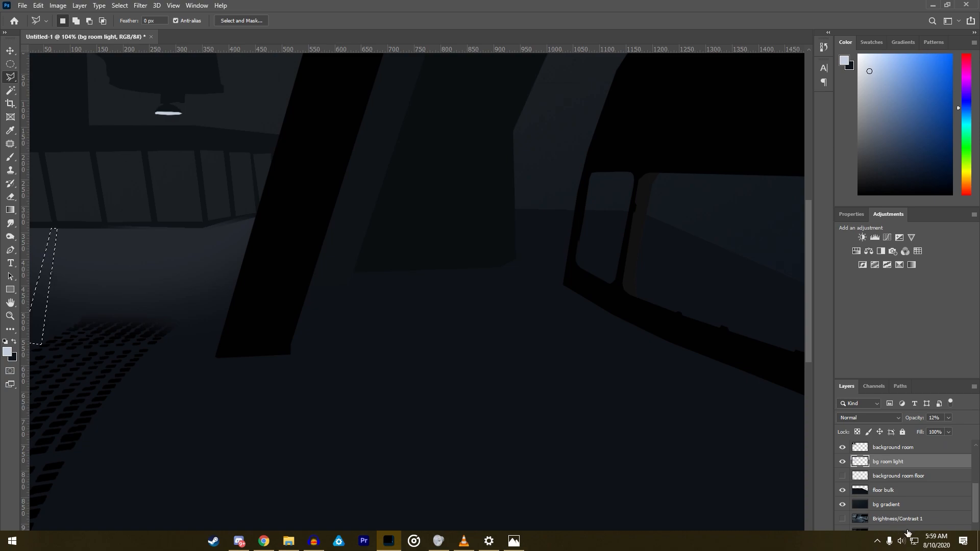
pyautogui.click(842, 504)
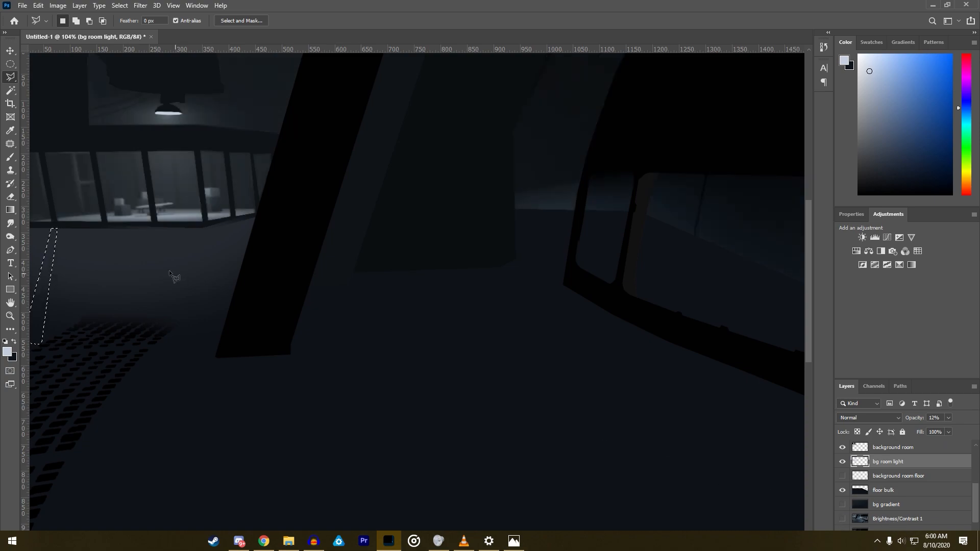
# - Hide the bg room light and floor bulk layers to examine the floor lighting below the barred room in the reference, and restore both layers
pyautogui.click(842, 461)
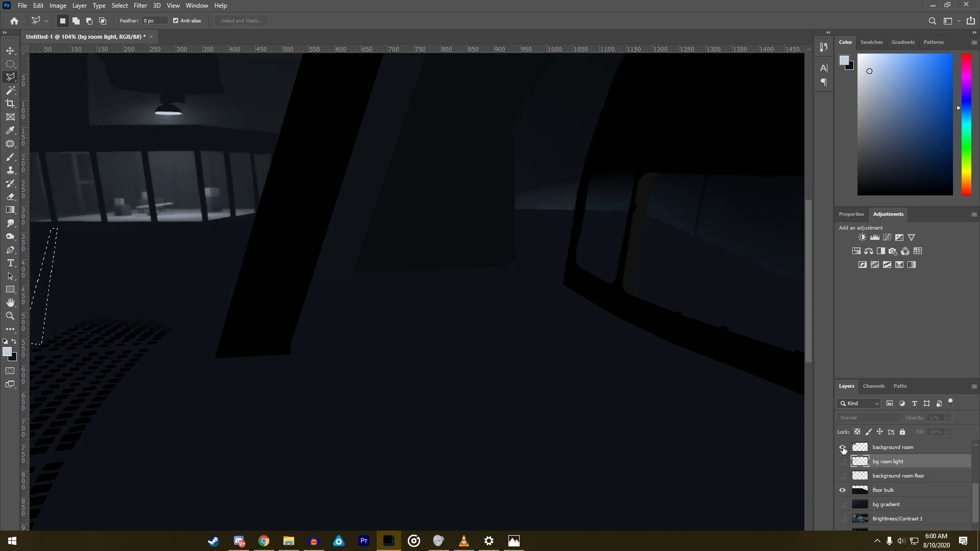
pyautogui.scroll(-1, 861, 479)
pyautogui.click(841, 473)
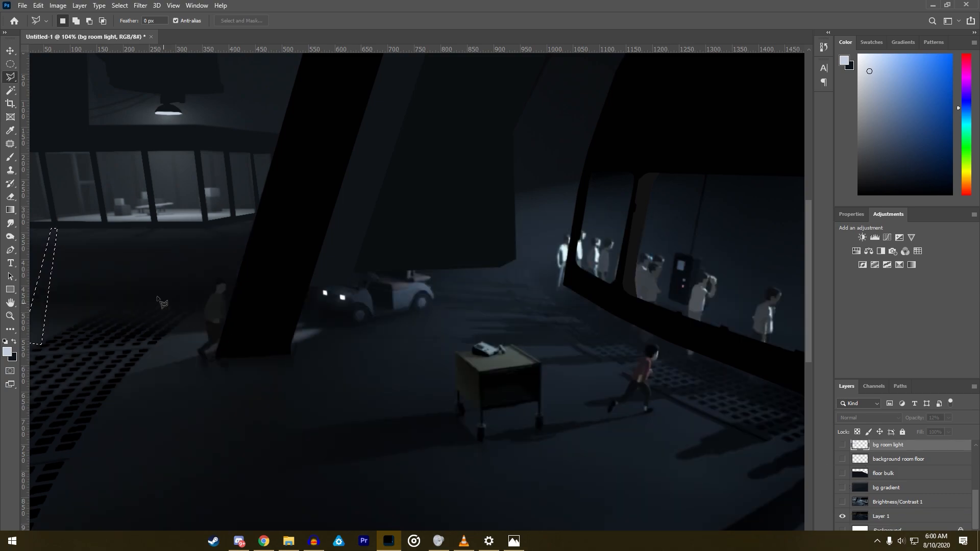
pyautogui.scroll(5, 413, 305)
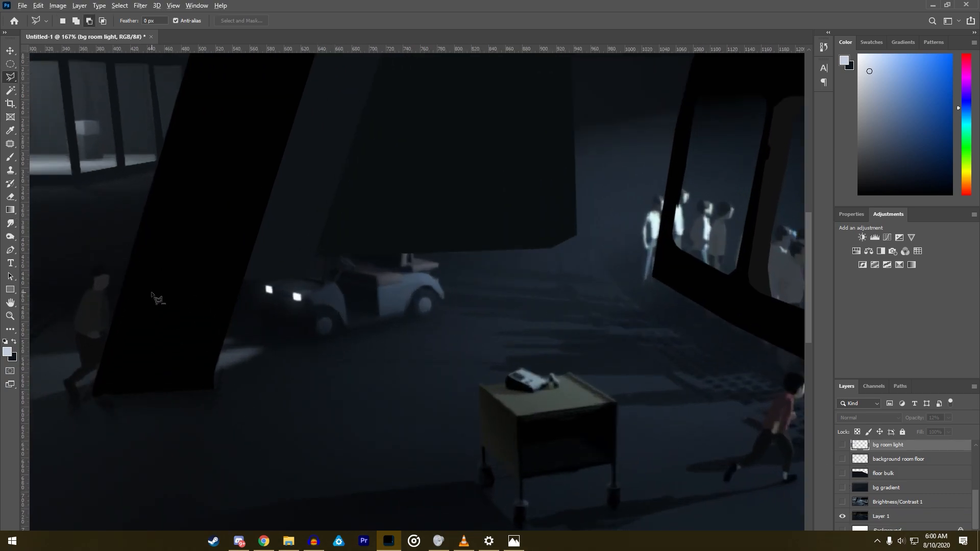
pyautogui.scroll(-5, 162, 301)
pyautogui.scroll(-3, 205, 306)
pyautogui.scroll(8, 74, 213)
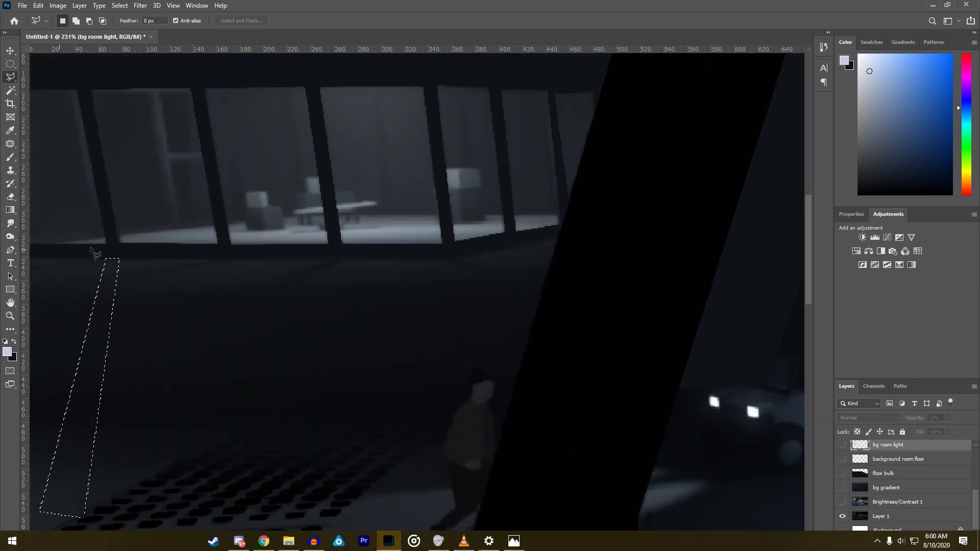
pyautogui.hotkey('ctrl', 'z')
pyautogui.hotkey('ctrl', 'z')
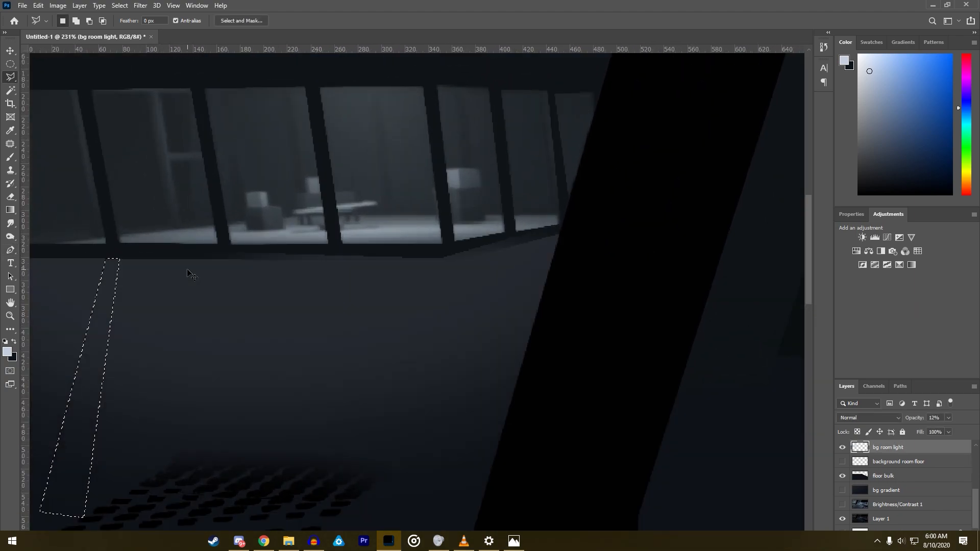
# - Set the bg room light layer's opacity to 100%
pyautogui.click(948, 418)
pyautogui.moveTo(927, 431); pyautogui.dragTo(923, 431)
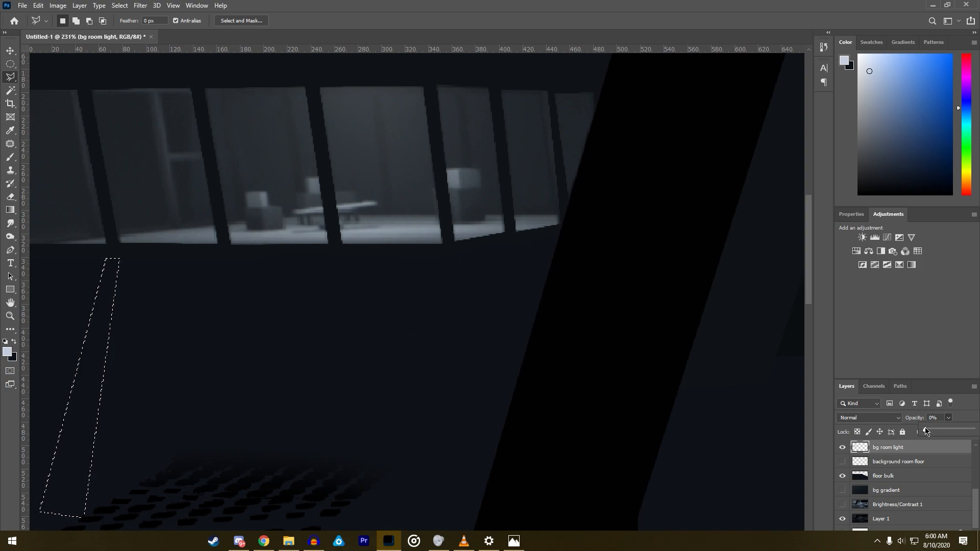
pyautogui.press('0')
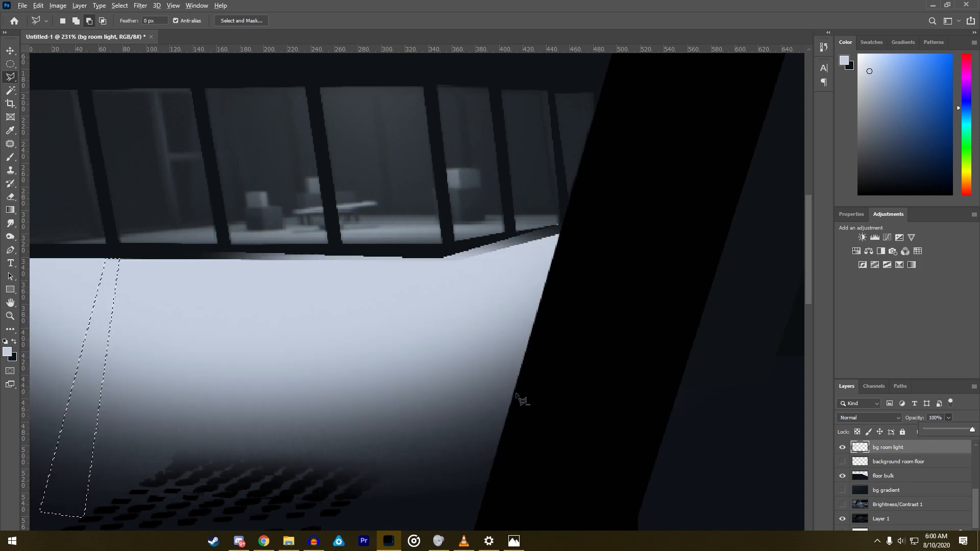
# - Clear the strip selection and erase the pale glow from the floor on the bg room light layer with the soft 108 px eraser
pyautogui.scroll(-5, 524, 400)
pyautogui.press('e')
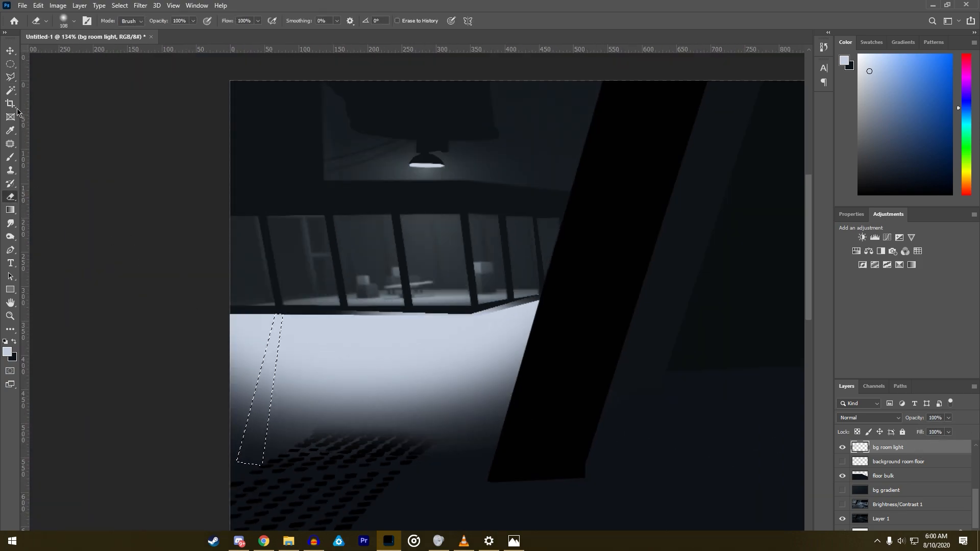
pyautogui.click(10, 77)
pyautogui.rightClick(255, 355)
pyautogui.click(275, 361)
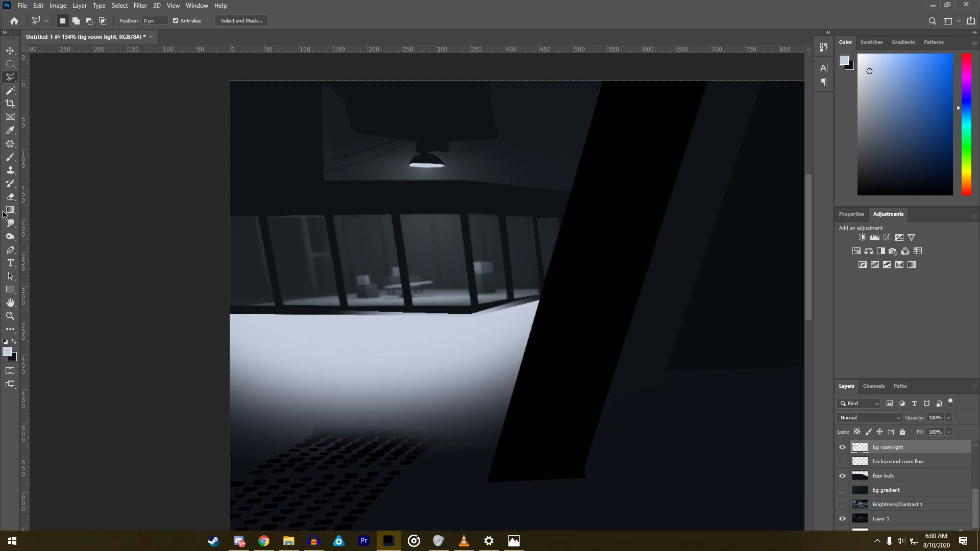
pyautogui.click(10, 196)
pyautogui.moveTo(245, 332)
pyautogui.mouseDown()
pyautogui.moveTo(500, 327)
pyautogui.moveTo(463, 332)
pyautogui.moveTo(474, 380)
pyautogui.mouseUp()
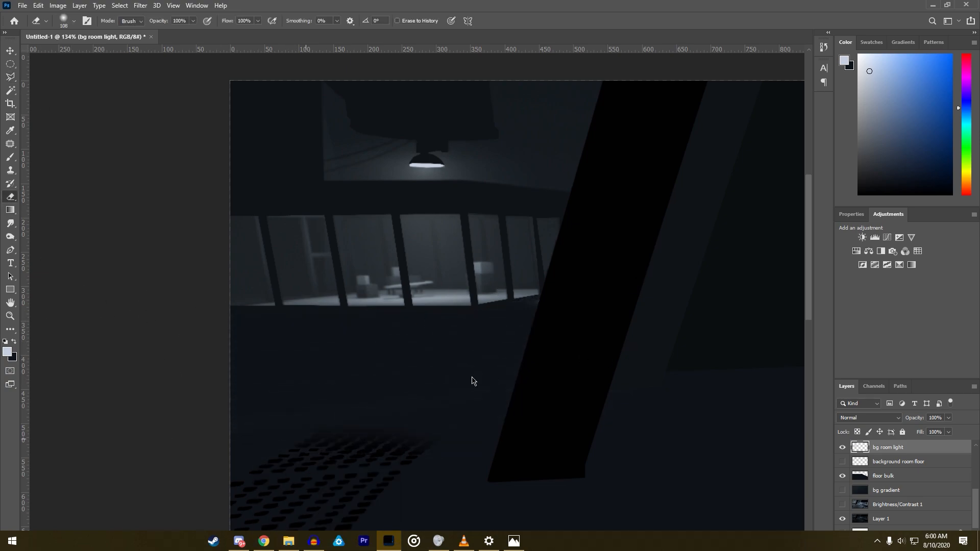
# - Select the floor area from the floor bulk layer with the Magic Wand and ready the brush on the bg room light layer
pyautogui.click(909, 476)
pyautogui.click(11, 91)
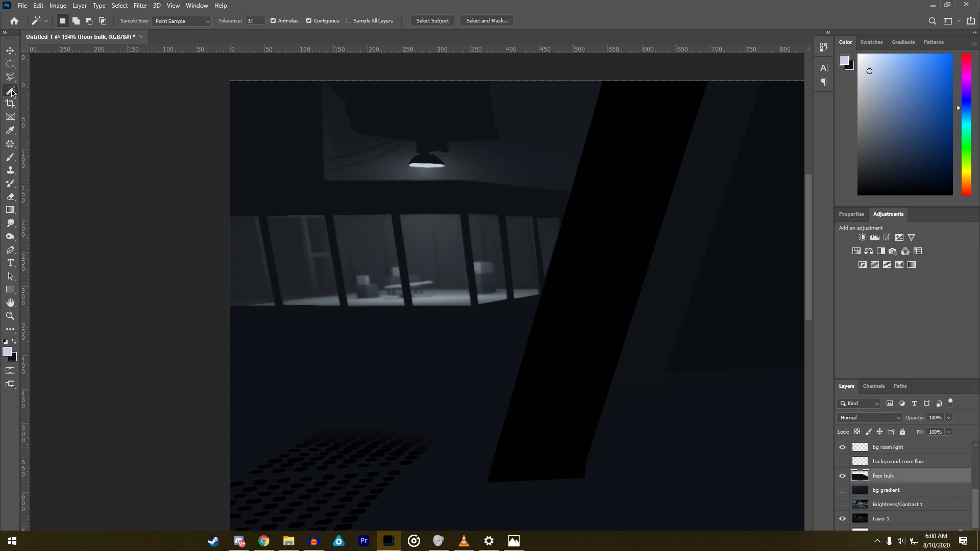
pyautogui.click(904, 462)
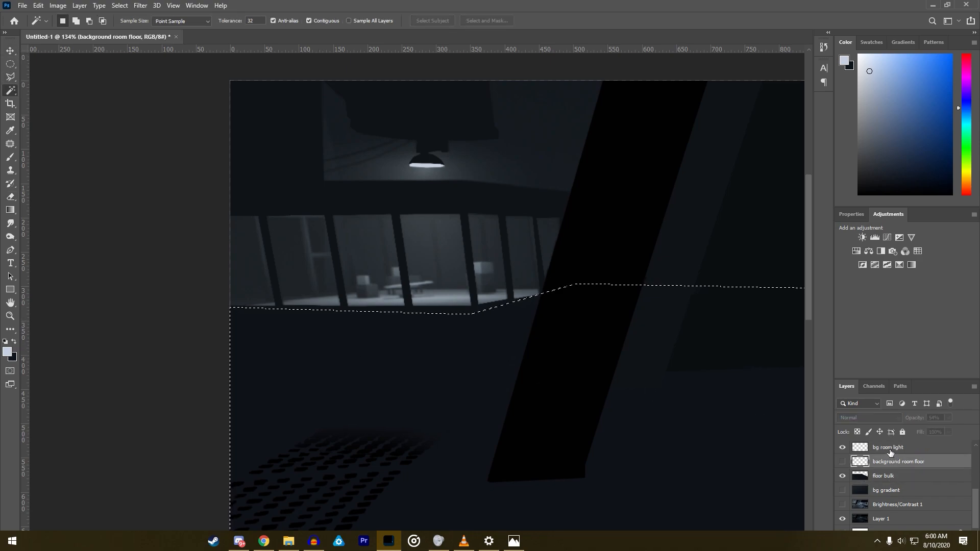
pyautogui.click(890, 448)
pyautogui.click(10, 157)
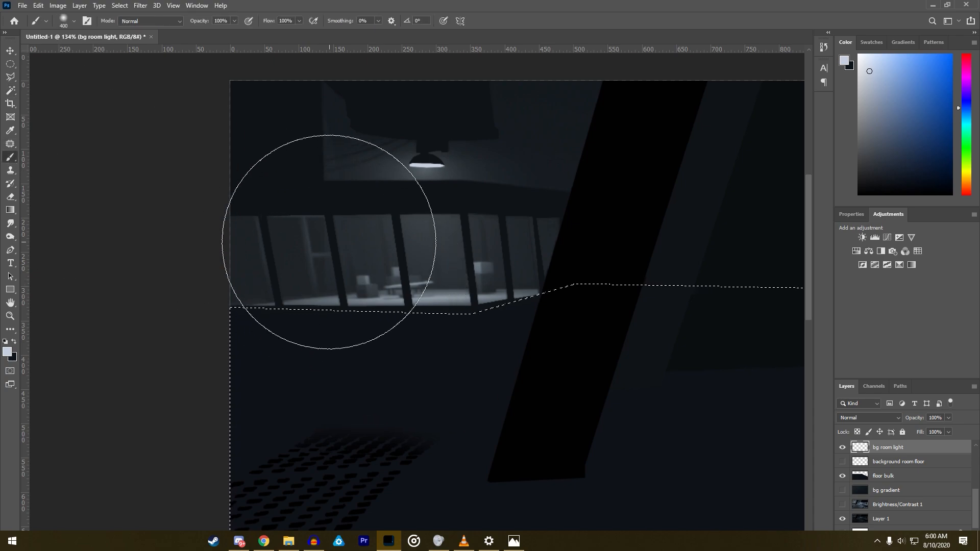
# - Try several soft 400 px glow strokes along the floor's far edge below the barred room and undo them
pyautogui.click(265, 208)
pyautogui.hotkey('ctrl', 'z')
pyautogui.click(264, 189)
pyautogui.hotkey('ctrl', 'z')
pyautogui.moveTo(256, 176); pyautogui.dragTo(338, 174)
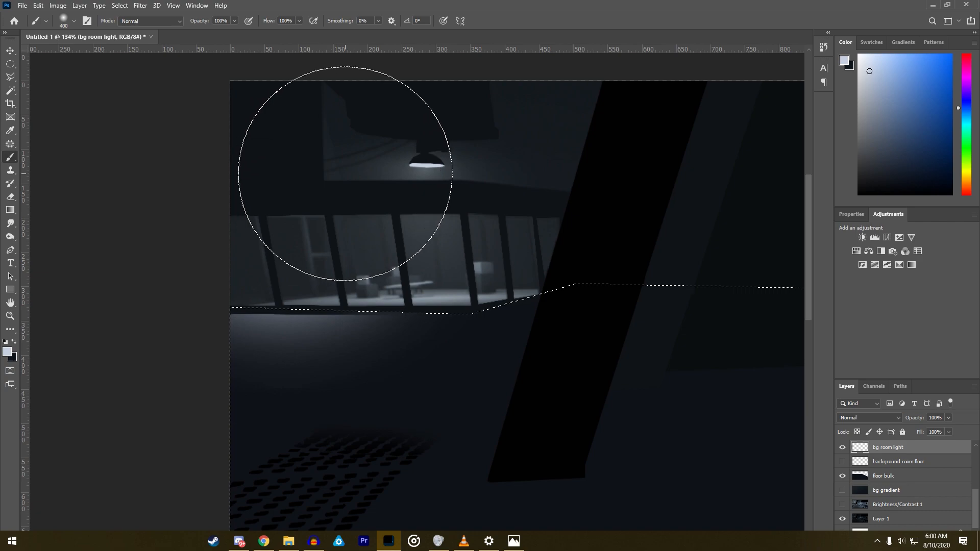
pyautogui.hotkey('ctrl', 'z')
# - Paint a faint pale glow along the floor's far edge below the barred room with the soft 400 px brush
pyautogui.click(289, 178)
pyautogui.click(417, 172)
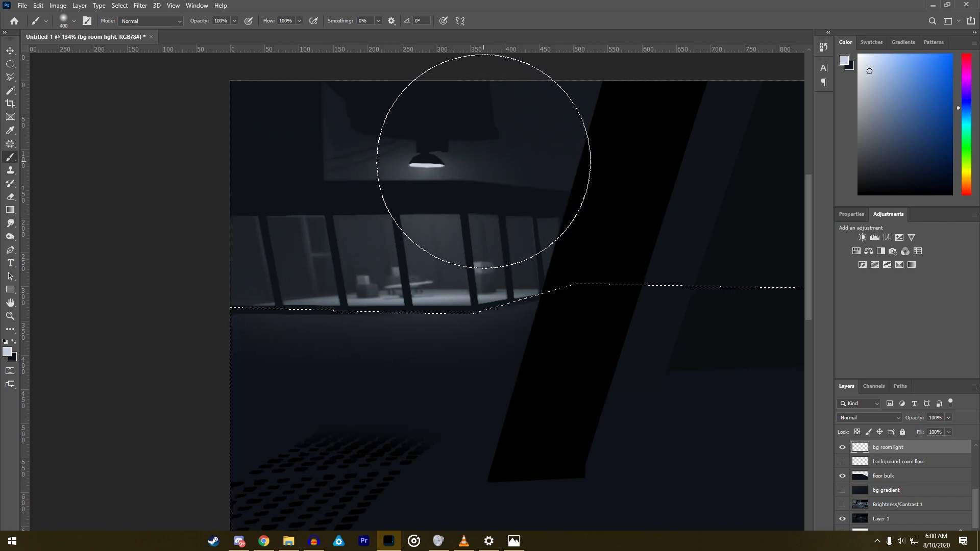
pyautogui.scroll(-3, 589, 296)
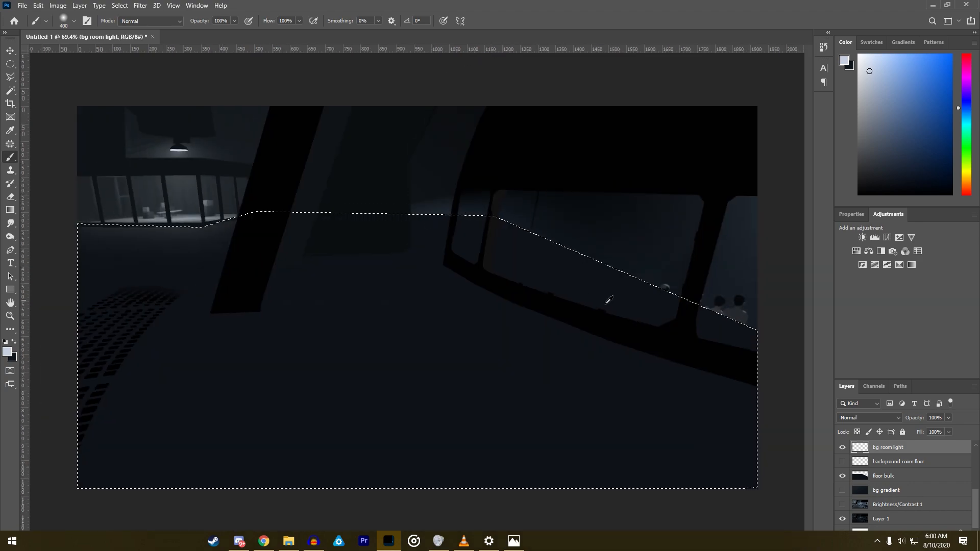
pyautogui.scroll(5, 102, 199)
pyautogui.scroll(1, 85, 201)
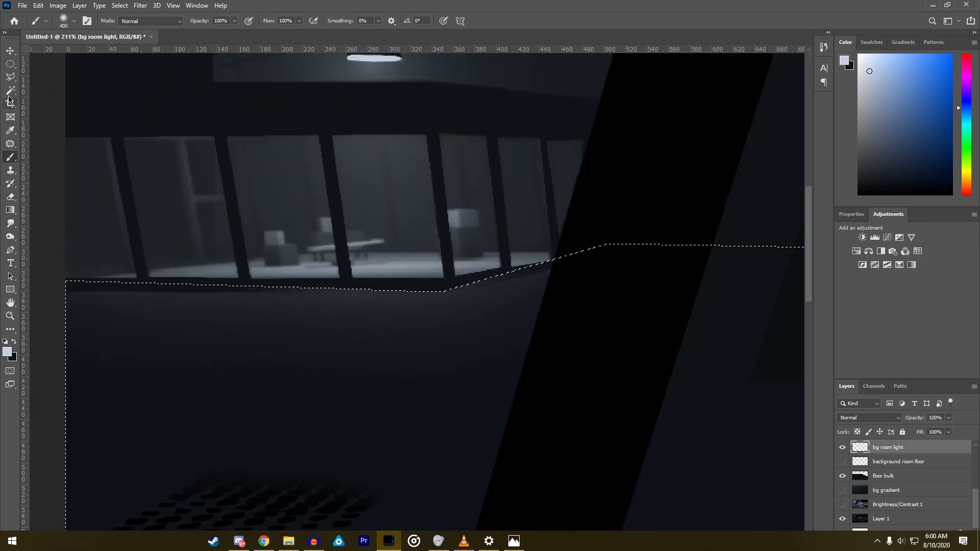
pyautogui.click(10, 77)
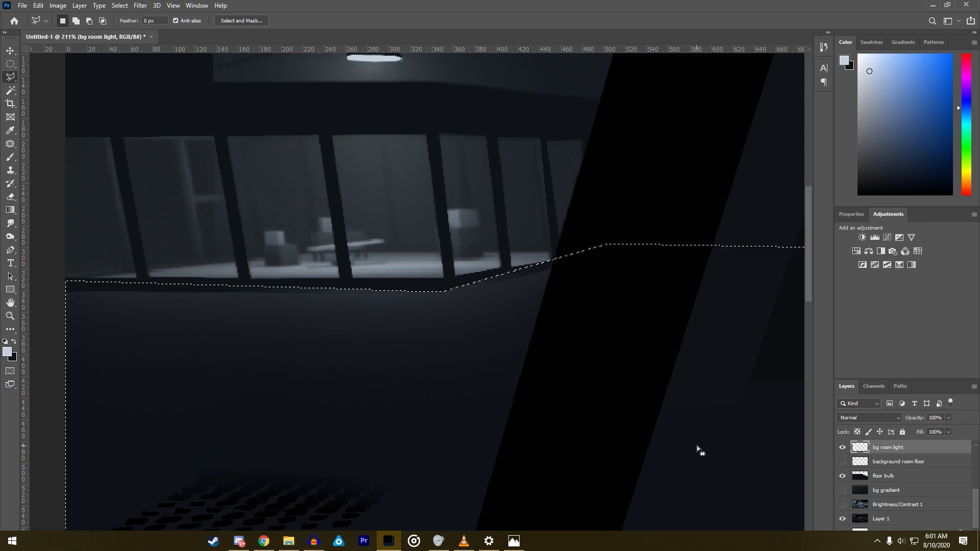
# - Hide the floor bulk and bg room light layers to expose the reference scene, and clear the floor selection
pyautogui.hotkey('ctrl', '-')
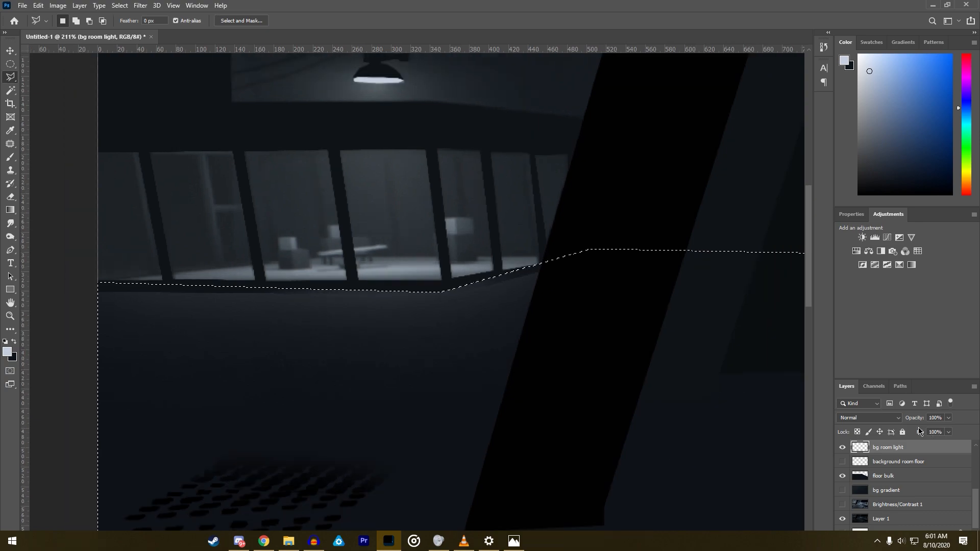
pyautogui.scroll(1, 51, 284)
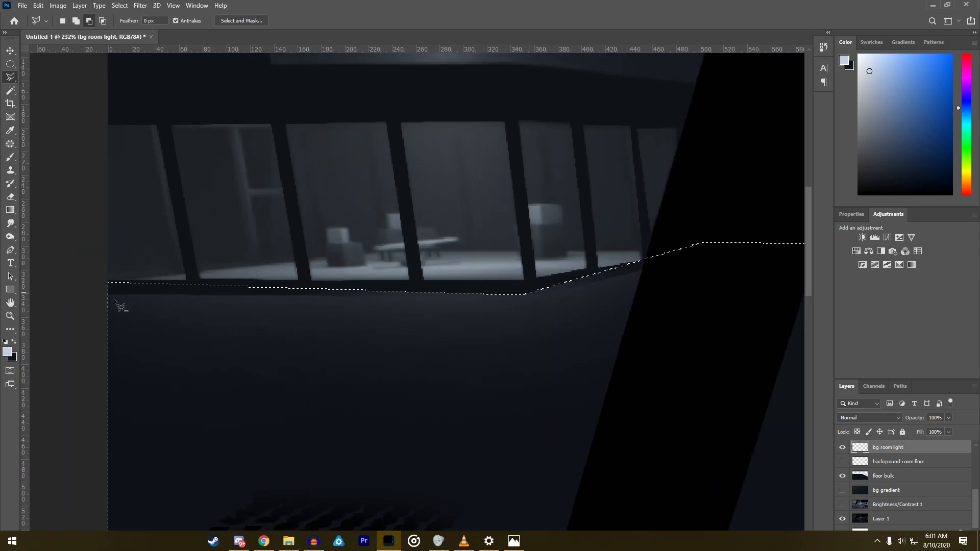
pyautogui.click(842, 477)
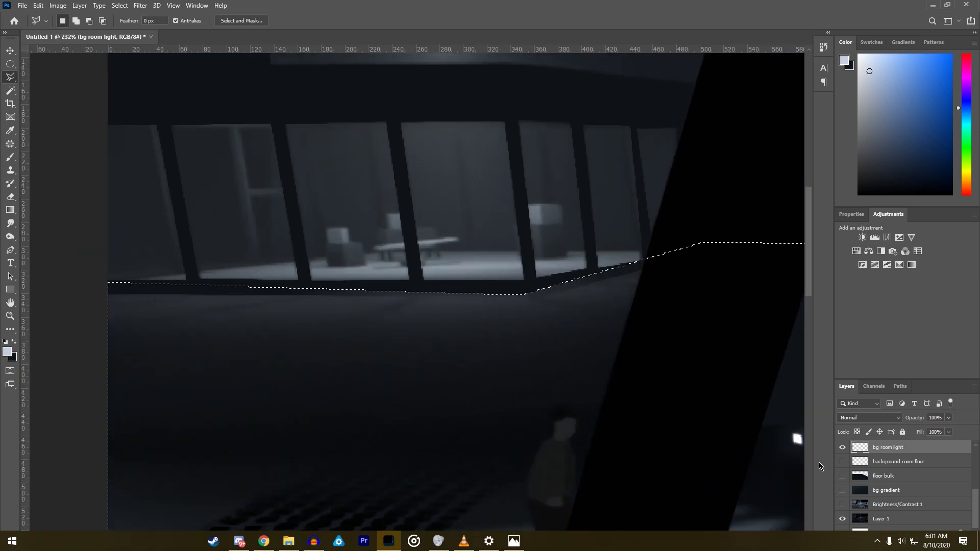
pyautogui.click(843, 449)
pyautogui.scroll(1, 82, 310)
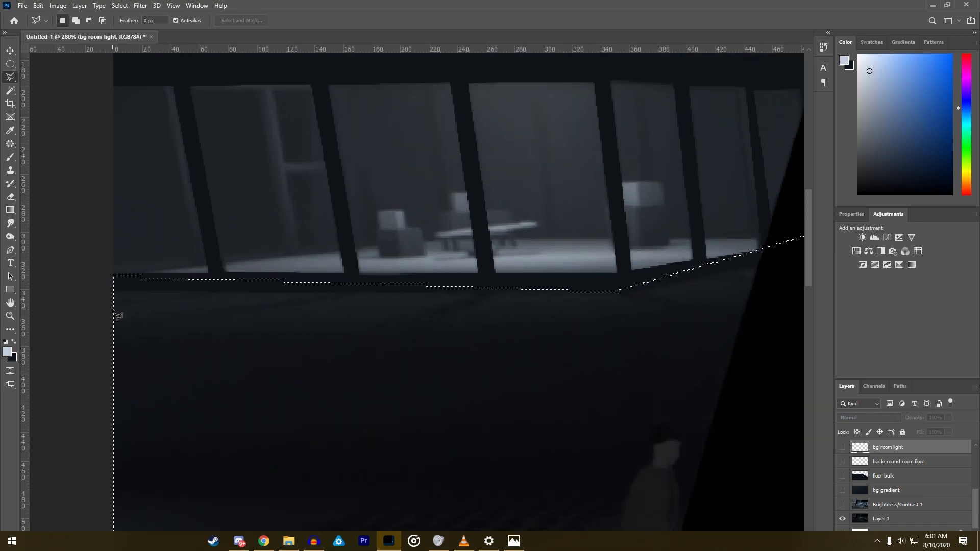
pyautogui.rightClick(145, 310)
pyautogui.click(198, 313)
# - Outline the two narrow bar shadows on the far-left floor below the barred room with the Polygonal Lasso
pyautogui.click(111, 308)
pyautogui.click(98, 309)
pyautogui.keyDown('shift'); pyautogui.click(132, 337); pyautogui.keyUp('shift')
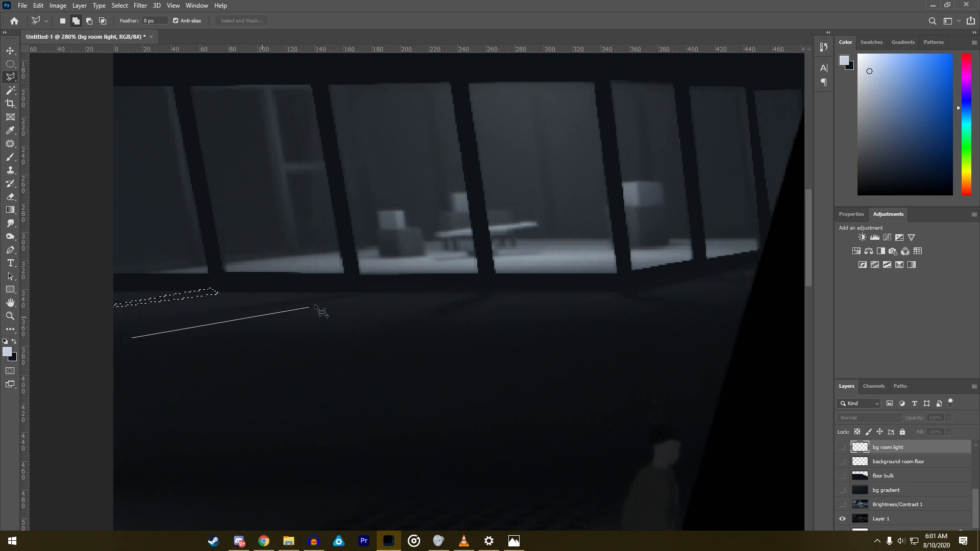
pyautogui.click(343, 291)
pyautogui.click(107, 348)
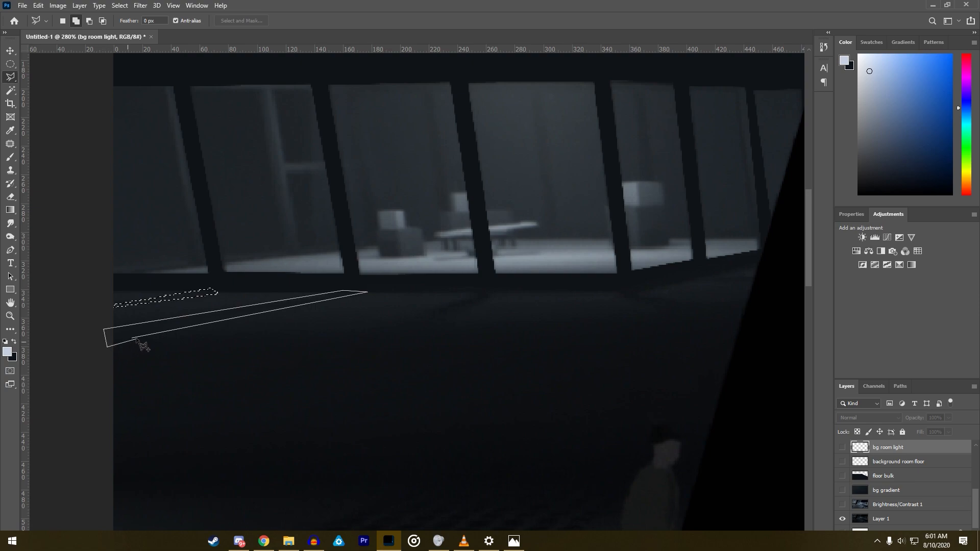
pyautogui.click(135, 339)
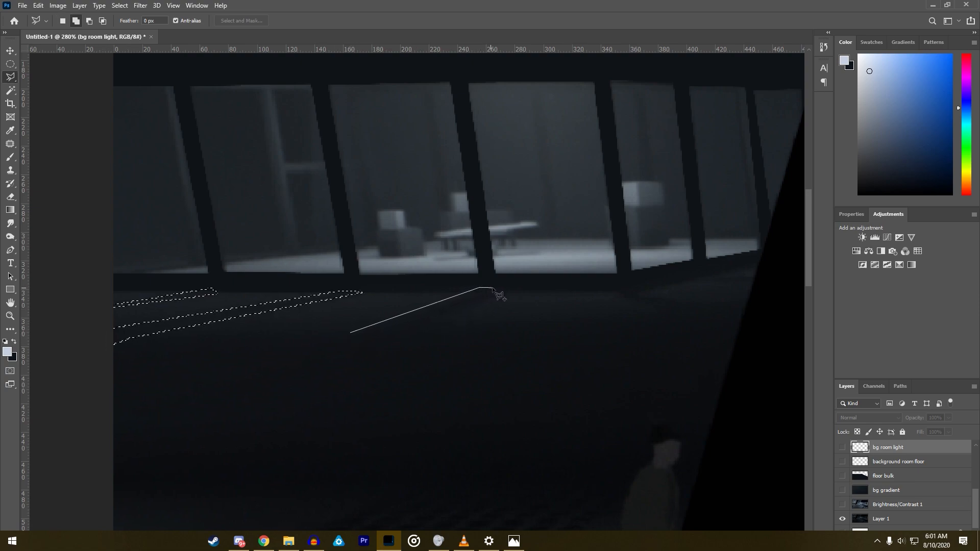
# - Add the wider shadow cast by the middle window bar, angling down-left across the floor, to the selection
pyautogui.click(495, 289)
pyautogui.click(400, 361)
pyautogui.click(352, 351)
pyautogui.click(351, 333)
# - Add the two bar shadows beside the black pillar, one slanting down-right and one thin horizontal strip, to the selection
pyautogui.keyDown('shift'); pyautogui.click(618, 293); pyautogui.keyUp('shift')
pyautogui.click(711, 335)
pyautogui.click(745, 313)
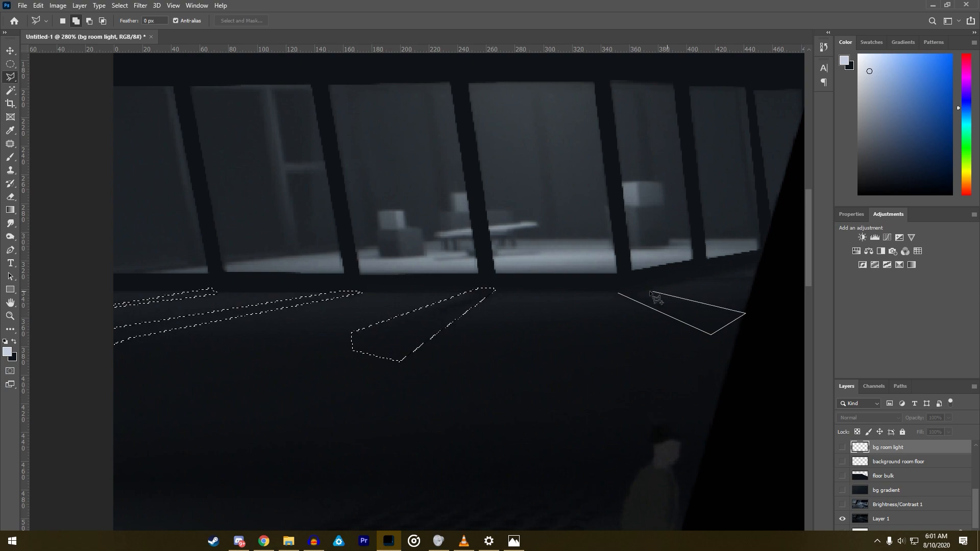
pyautogui.click(627, 292)
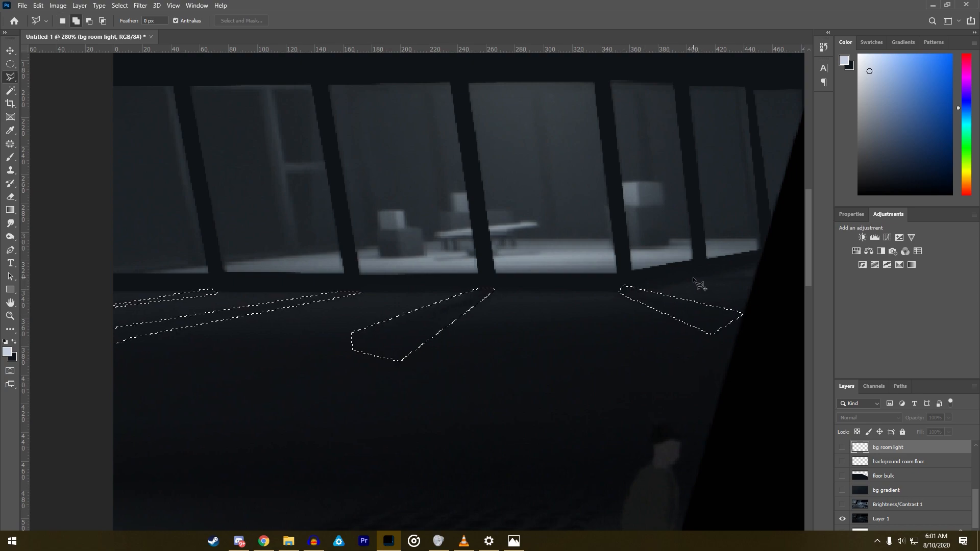
pyautogui.keyDown('shift'); pyautogui.click(692, 281); pyautogui.keyUp('shift')
pyautogui.click(765, 283)
pyautogui.click(766, 273)
pyautogui.click(693, 280)
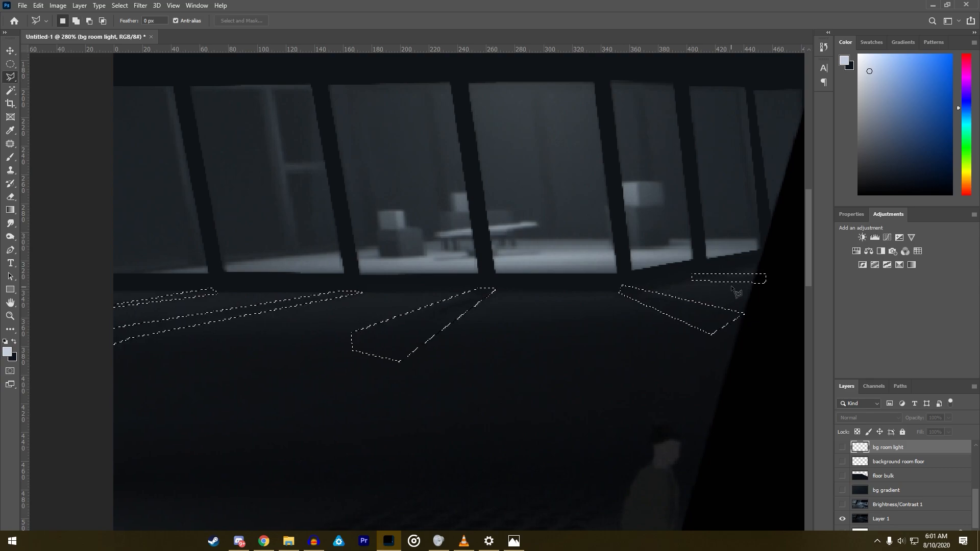
# - Show the bg room light, background room floor, floor bulk and bg gradient layers again
pyautogui.scroll(-1, 729, 291)
pyautogui.scroll(-1, 729, 291)
pyautogui.press('b')
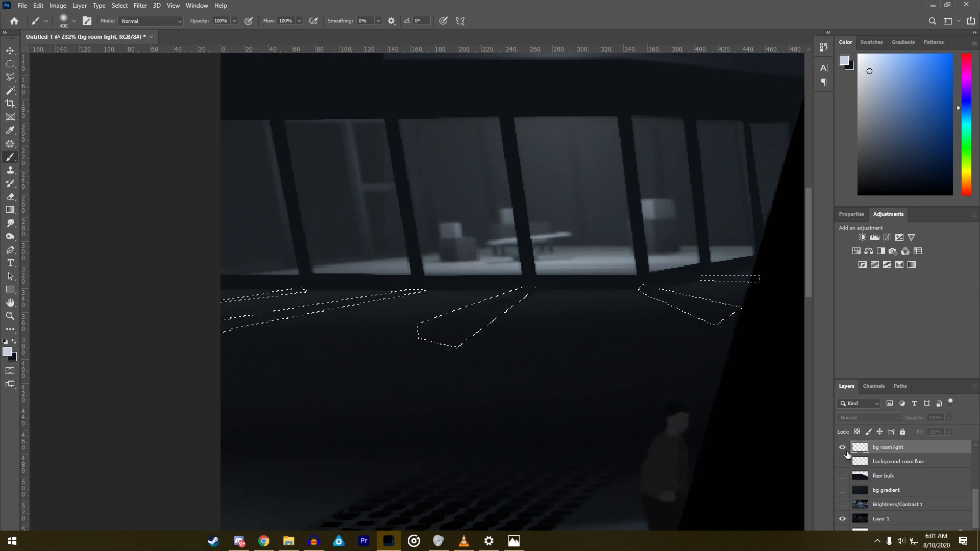
pyautogui.moveTo(845, 452); pyautogui.dragTo(843, 476)
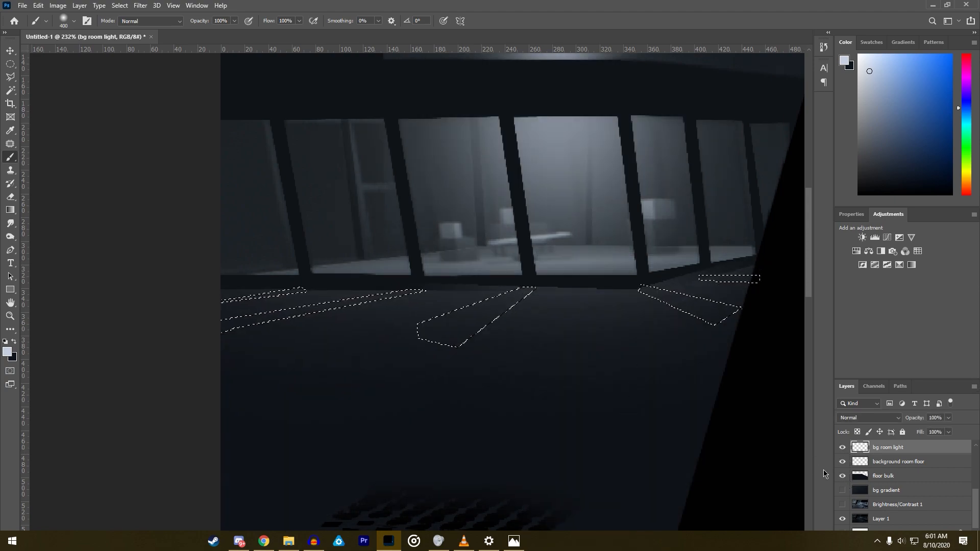
pyautogui.click(842, 490)
pyautogui.scroll(-7, 577, 393)
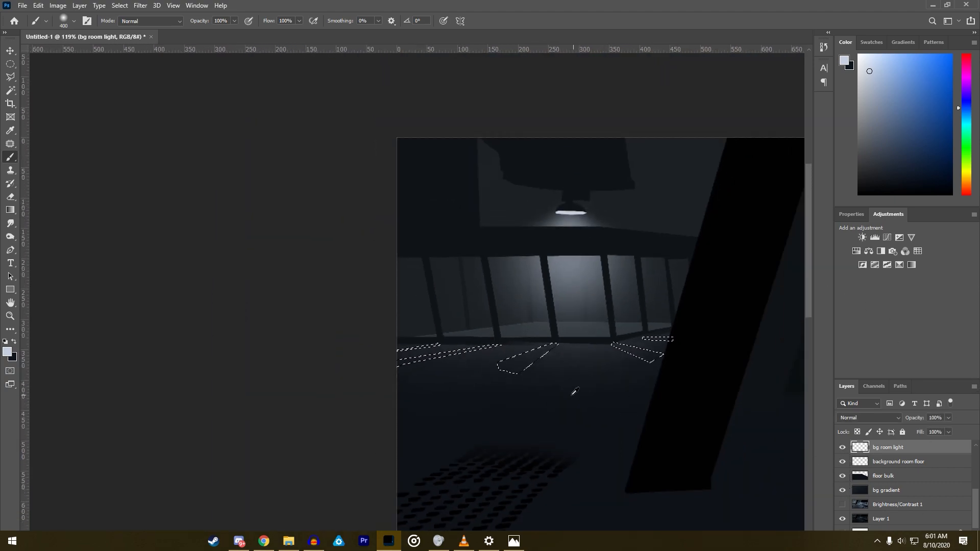
pyautogui.scroll(-3, 574, 391)
pyautogui.scroll(10, 135, 240)
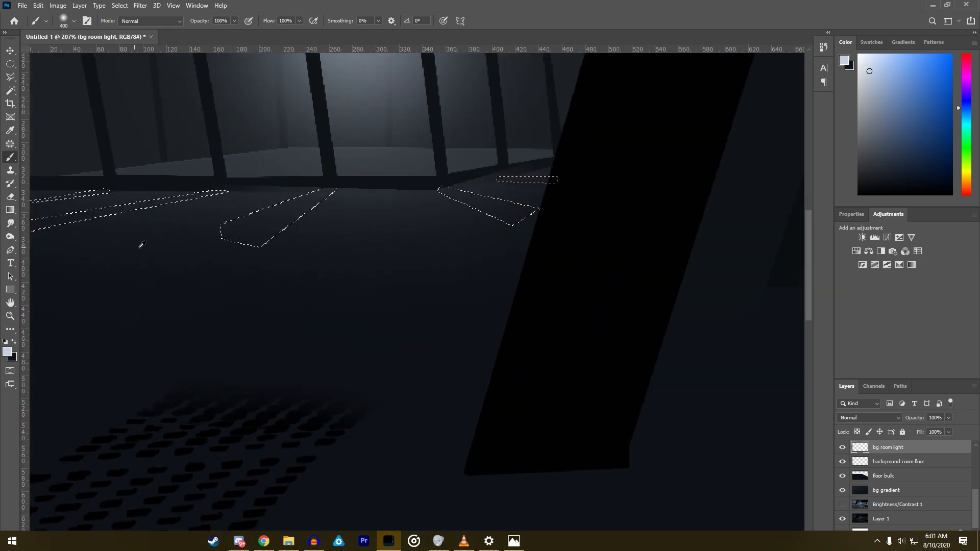
# - Extend the middle bar's shadow selection down-left across the floor towards the grate with the Polygonal Lasso
pyautogui.click(10, 76)
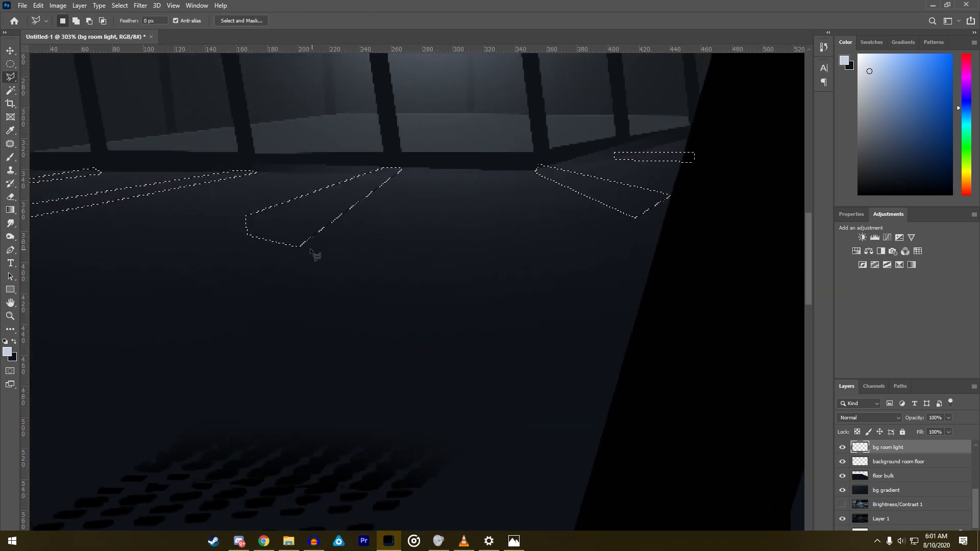
pyautogui.click(301, 247)
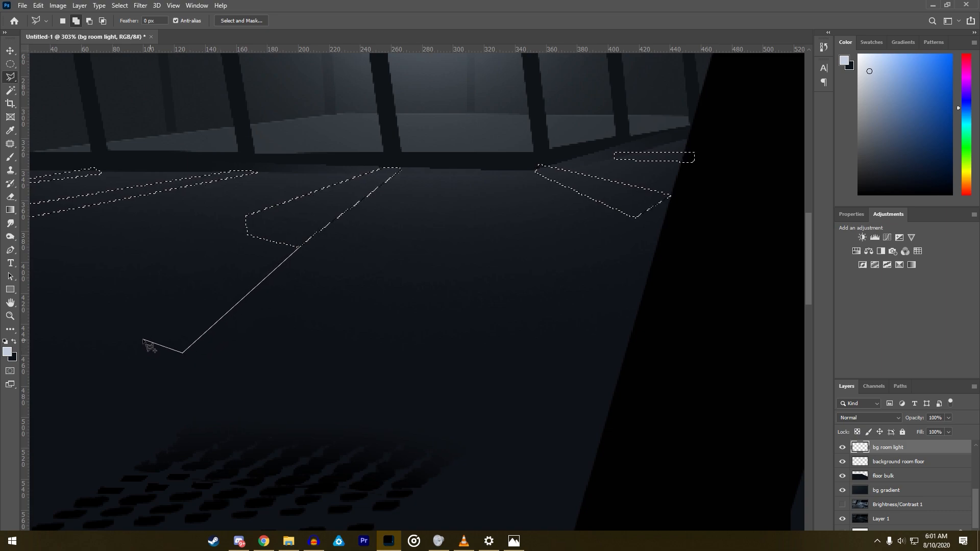
pyautogui.click(117, 355)
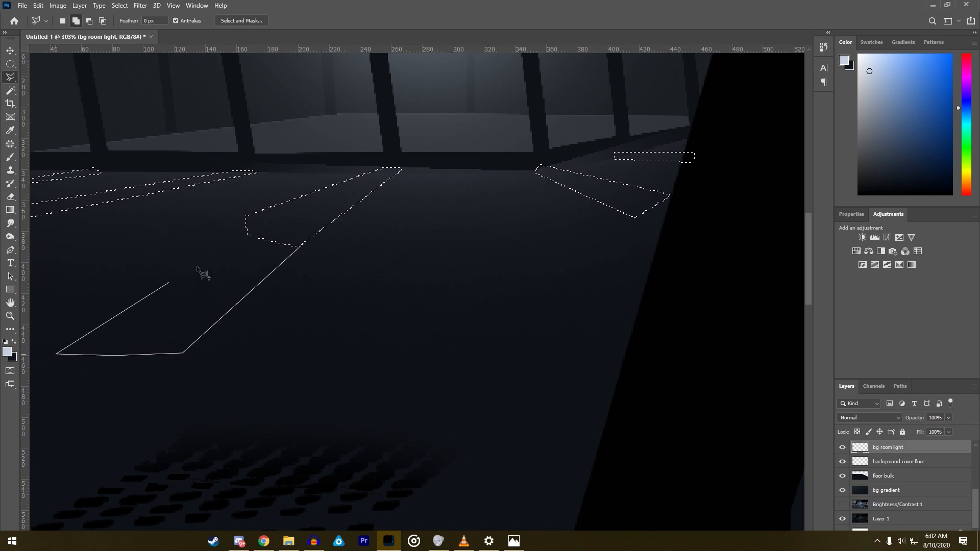
pyautogui.click(114, 352)
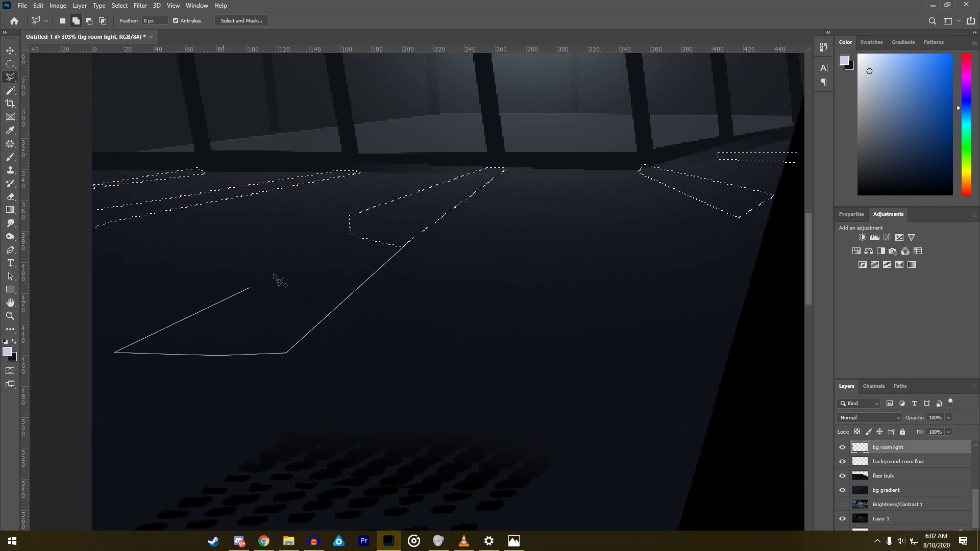
pyautogui.doubleClick(394, 224)
# - Extend the right-slanting shadow selection so that it runs into the black pillar
pyautogui.click(741, 219)
pyautogui.click(780, 236)
pyautogui.click(788, 204)
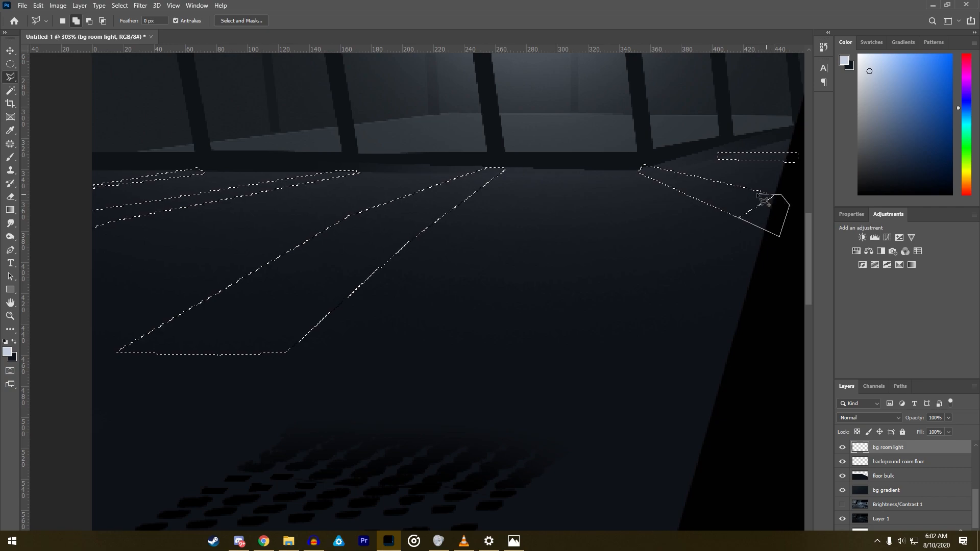
pyautogui.click(741, 219)
# - Paint the selected bar shadows on the bg room light layer in the sampled dark floor colour with the soft 400 px brush, and deselect
pyautogui.click(9, 157)
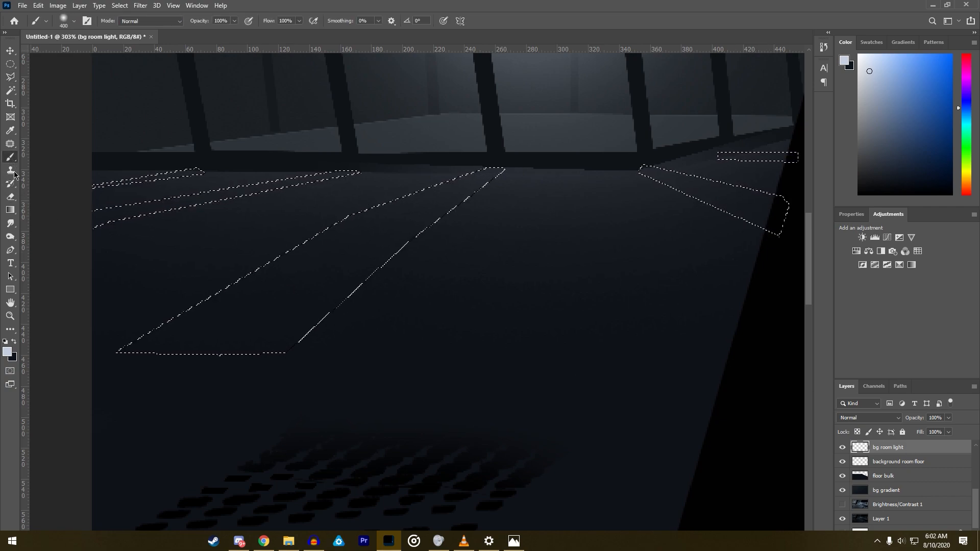
pyautogui.click(10, 197)
pyautogui.moveTo(103, 221)
pyautogui.mouseDown()
pyautogui.moveTo(253, 315)
pyautogui.moveTo(481, 182)
pyautogui.moveTo(323, 291)
pyautogui.moveTo(496, 157)
pyautogui.moveTo(35, 200)
pyautogui.mouseUp()
pyautogui.press('b')
pyautogui.keyDown('alt'); pyautogui.click(207, 415); pyautogui.keyUp('alt')
pyautogui.moveTo(225, 338)
pyautogui.mouseDown()
pyautogui.moveTo(386, 200)
pyautogui.moveTo(259, 231)
pyautogui.moveTo(322, 188)
pyautogui.moveTo(747, 249)
pyautogui.moveTo(730, 152)
pyautogui.mouseUp()
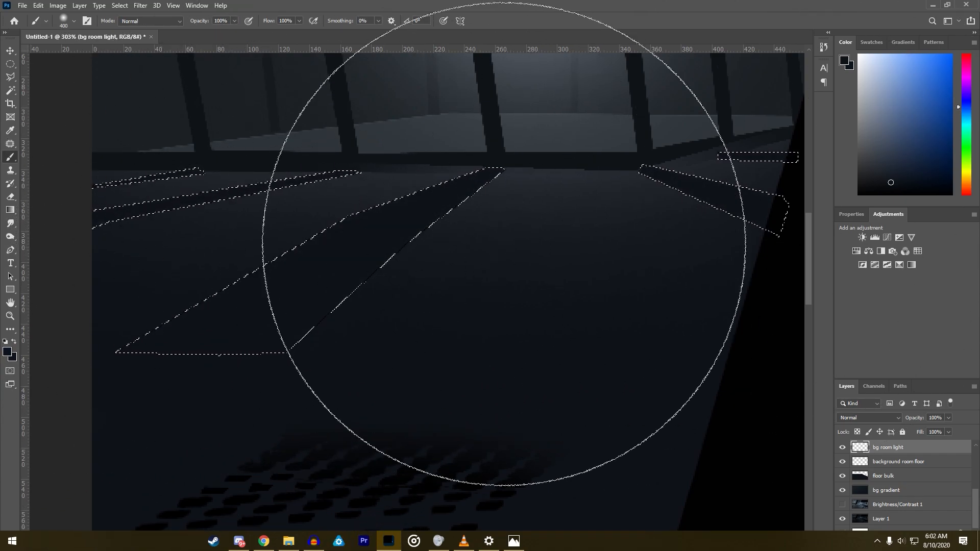
pyautogui.press('l')
pyautogui.rightClick(289, 297)
pyautogui.click(321, 304)
# - Touch up the small gap where the right-slanting shadow meets the window sill's corner with the dark brush, and deselect
pyautogui.scroll(-5, 319, 301)
pyautogui.scroll(3, 320, 302)
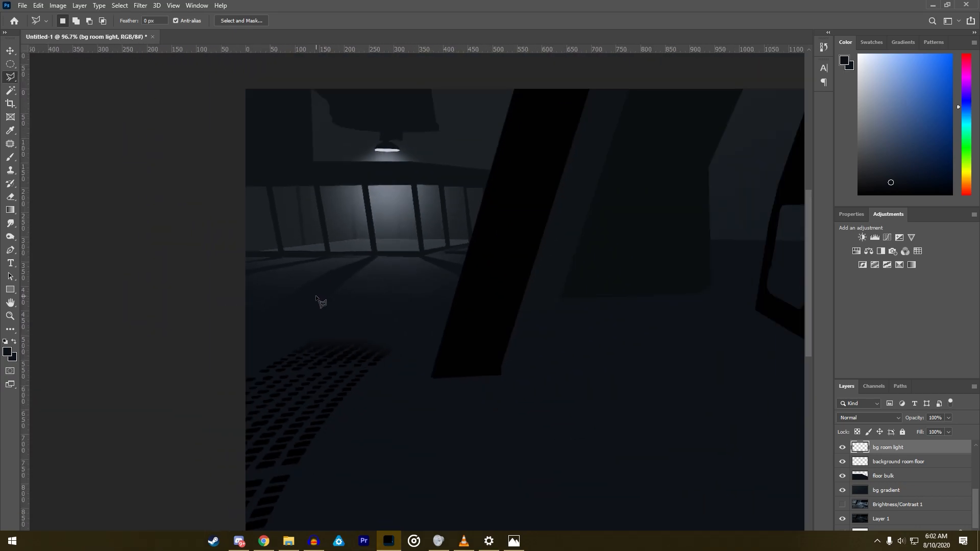
pyautogui.scroll(6, 561, 258)
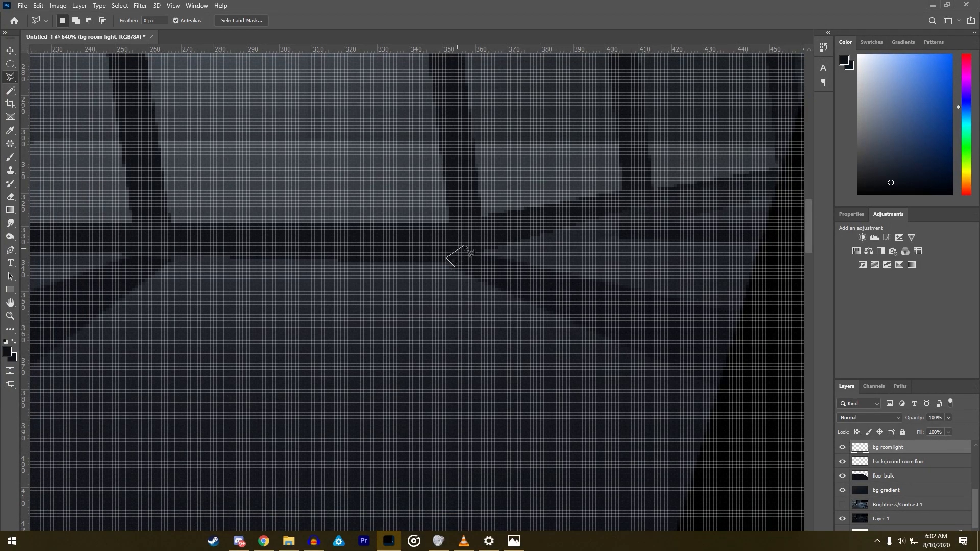
pyautogui.click(10, 157)
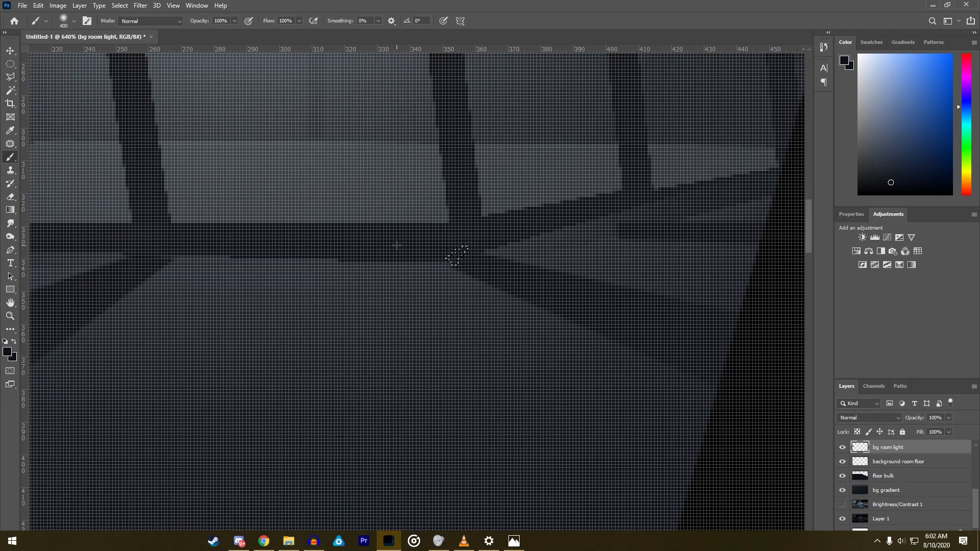
pyautogui.click(10, 77)
pyautogui.rightClick(227, 262)
pyautogui.click(268, 264)
# - Soften the bar shadows on the floor with the Blur tool at 180 px and 50% strength
pyautogui.scroll(-5, 269, 265)
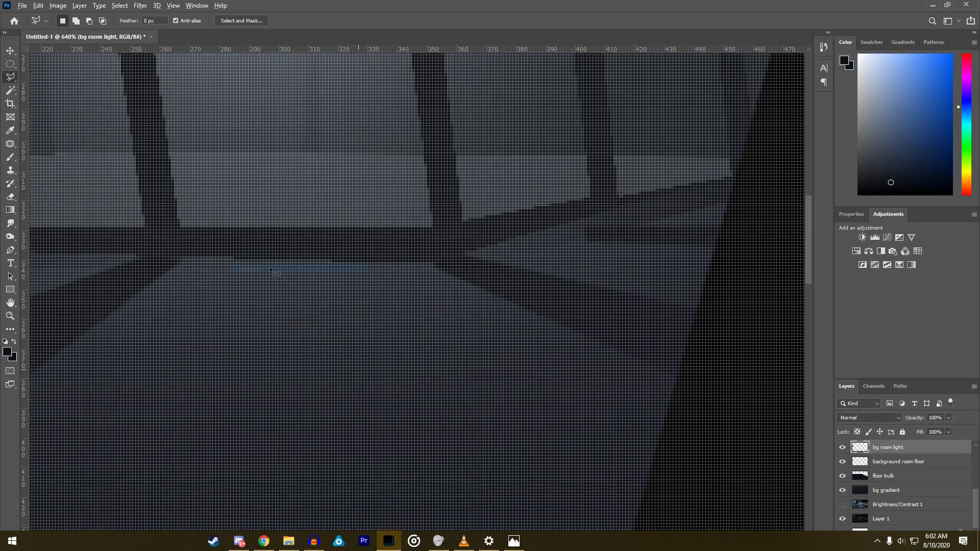
pyautogui.scroll(-3, 269, 266)
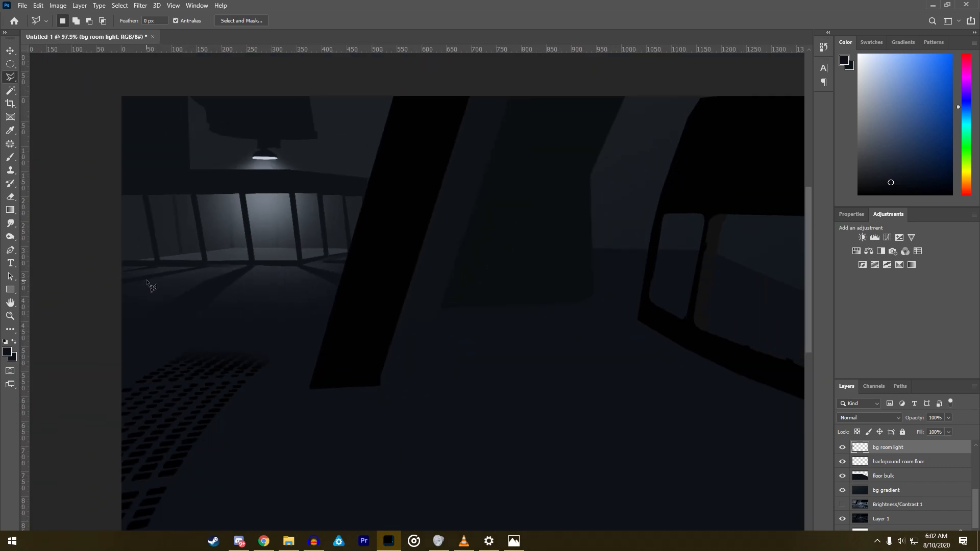
pyautogui.click(10, 238)
pyautogui.click(11, 223)
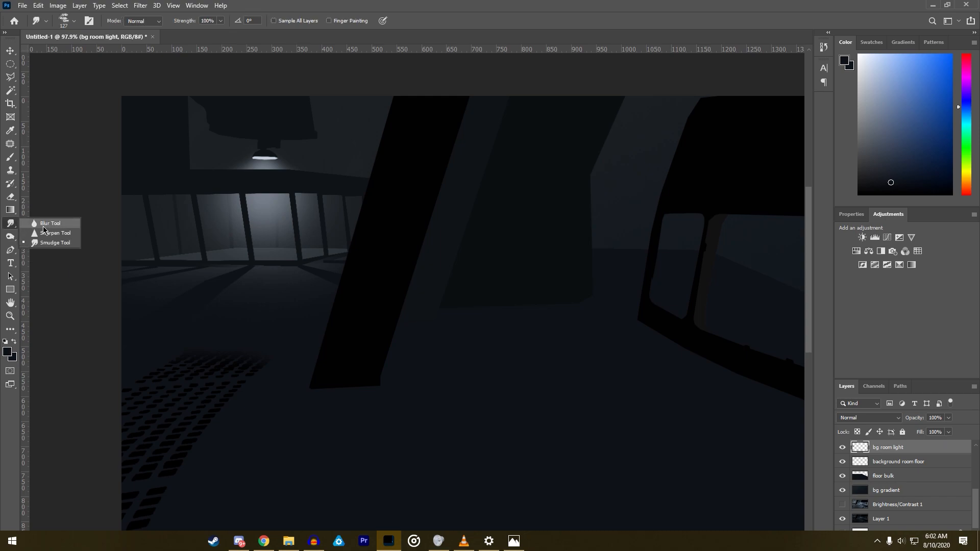
pyautogui.click(50, 224)
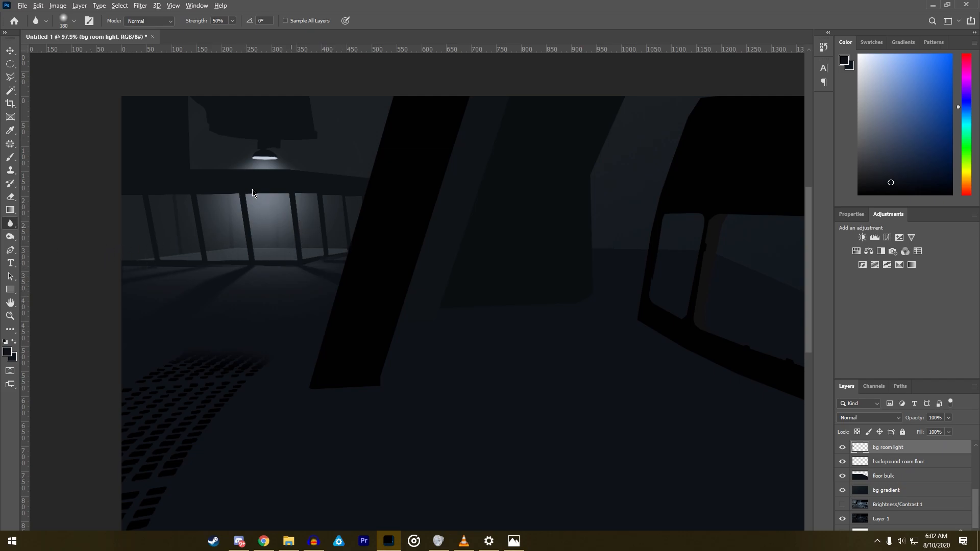
pyautogui.scroll(8, 361, 240)
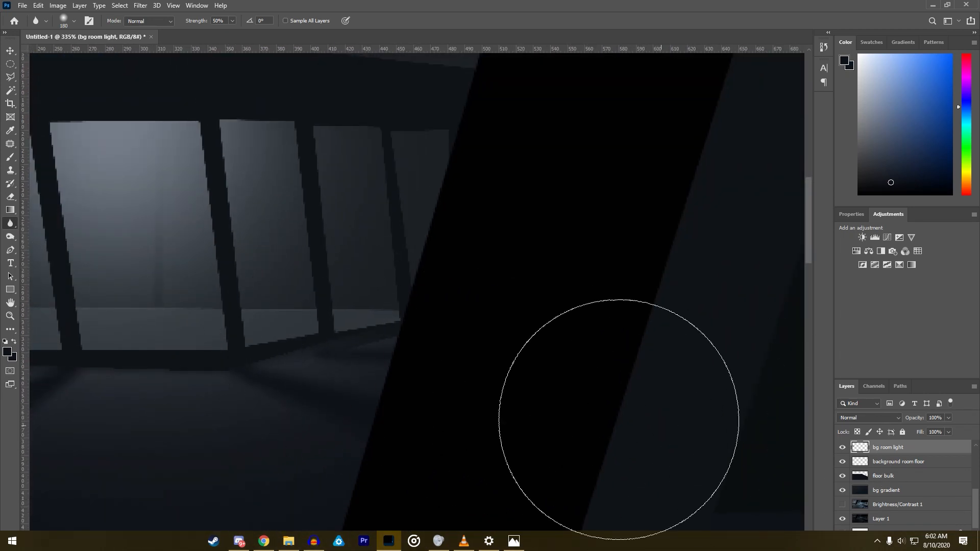
pyautogui.scroll(-4, 465, 393)
pyautogui.scroll(3, 405, 383)
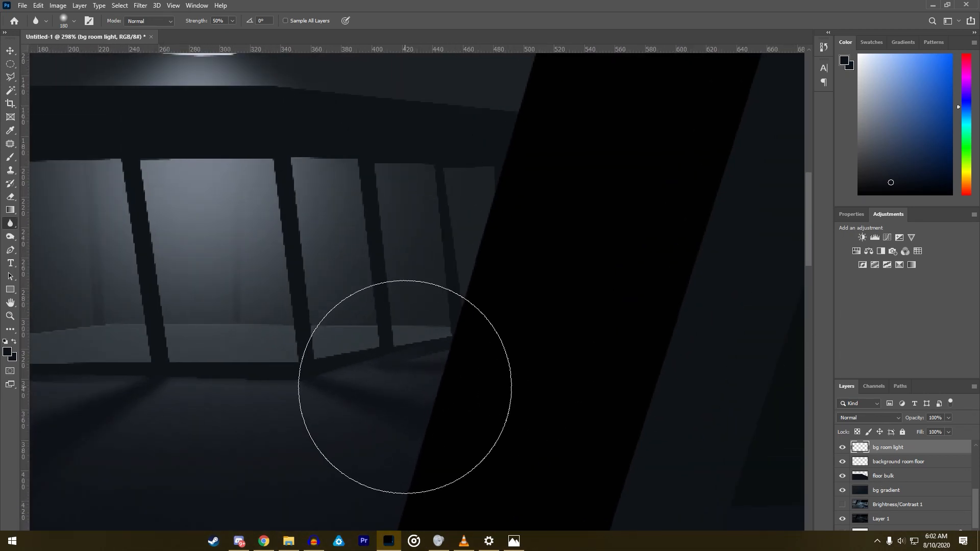
# - Select the angled sill strip beside the black pillar, erase the blurred spill from it with the soft eraser, and deselect
pyautogui.click(10, 77)
pyautogui.click(305, 380)
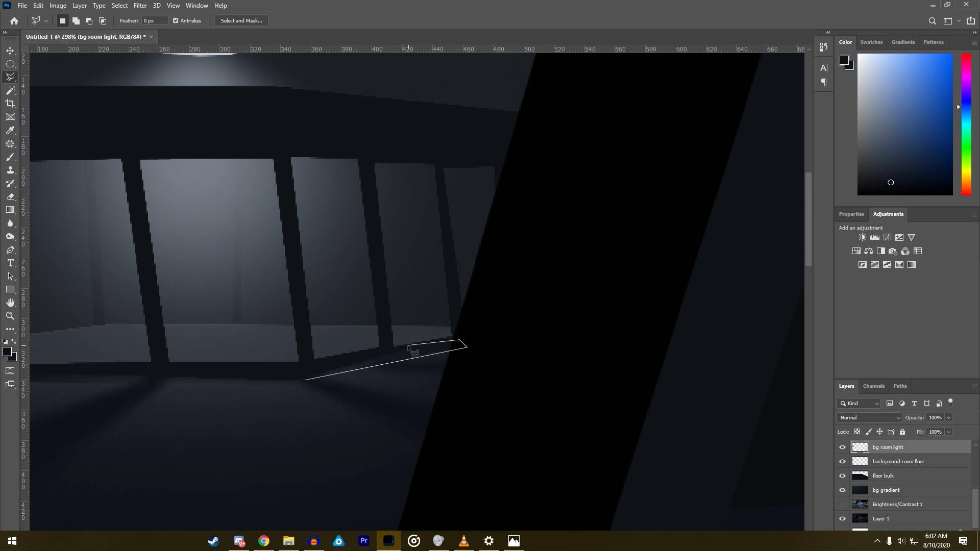
pyautogui.doubleClick(290, 368)
pyautogui.click(11, 196)
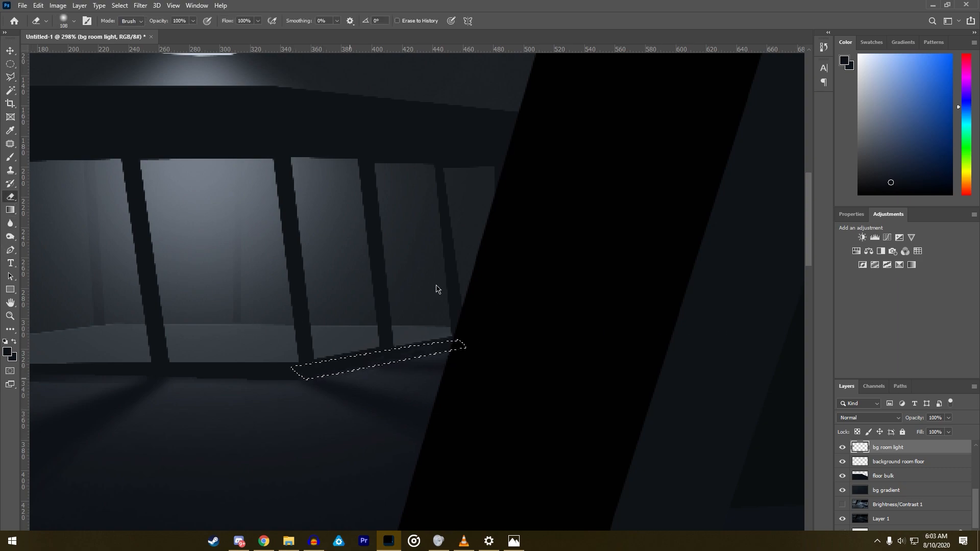
pyautogui.click(14, 80)
pyautogui.rightClick(206, 375)
pyautogui.click(255, 194)
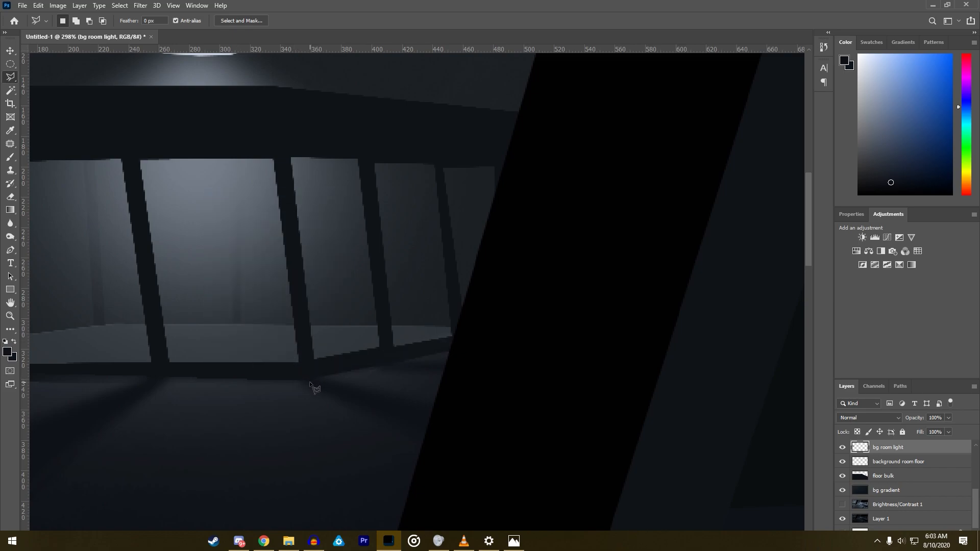
# - Select the straight sill strip beneath the background room windows, erase the blurred spill from it with the soft eraser, and deselect
pyautogui.click(309, 383)
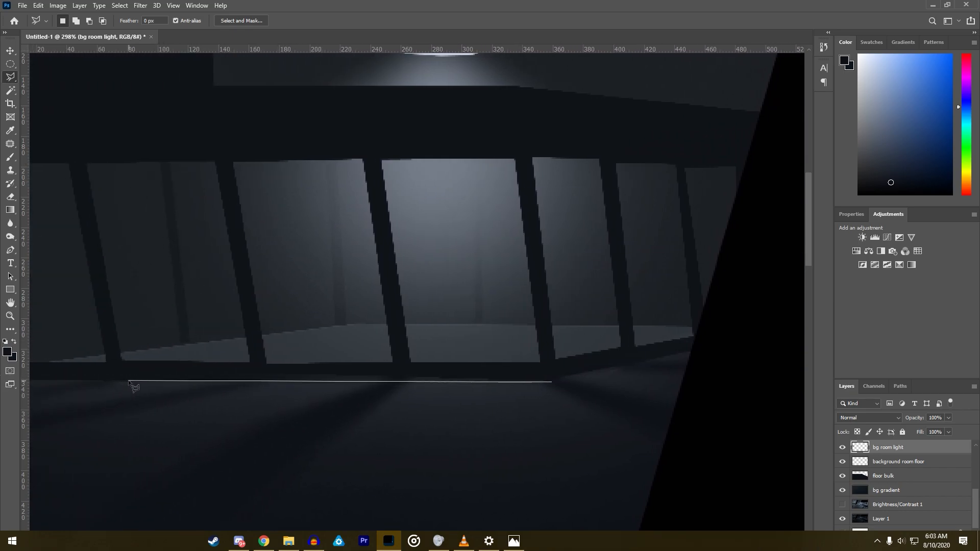
pyautogui.click(145, 366)
pyautogui.click(454, 367)
pyautogui.press('Escape')
pyautogui.doubleClick(524, 377)
pyautogui.click(10, 197)
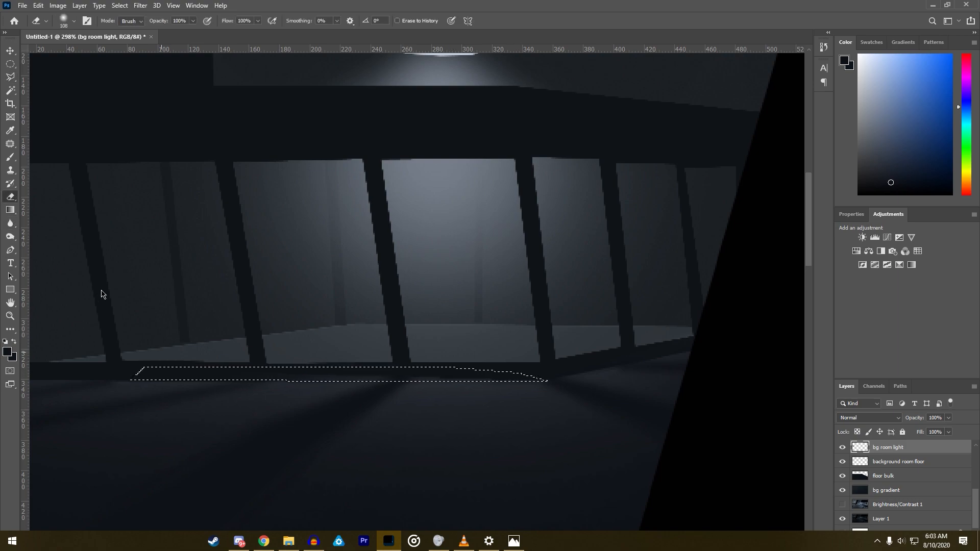
pyautogui.click(10, 77)
pyautogui.rightClick(284, 346)
pyautogui.click(301, 350)
pyautogui.scroll(-3, 312, 355)
pyautogui.scroll(-3, 312, 356)
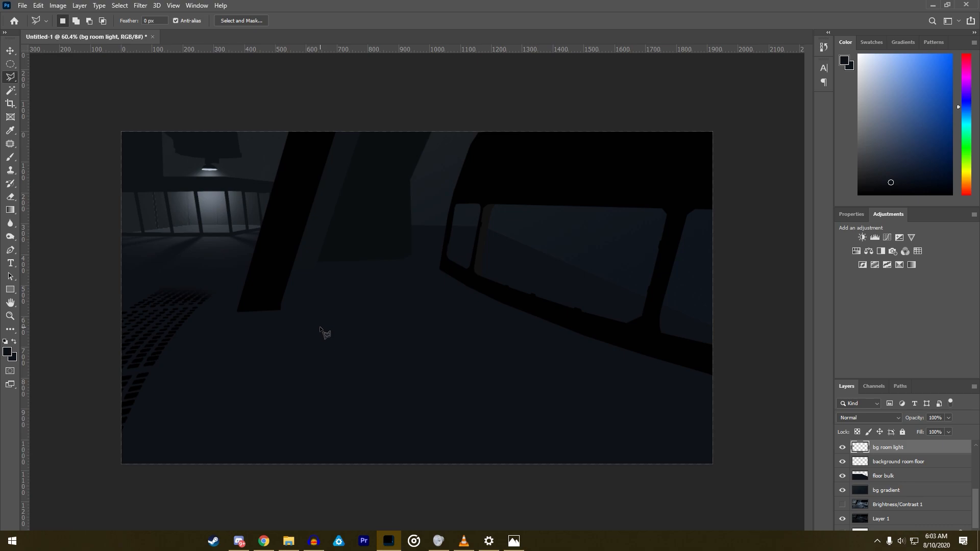
pyautogui.press('super')
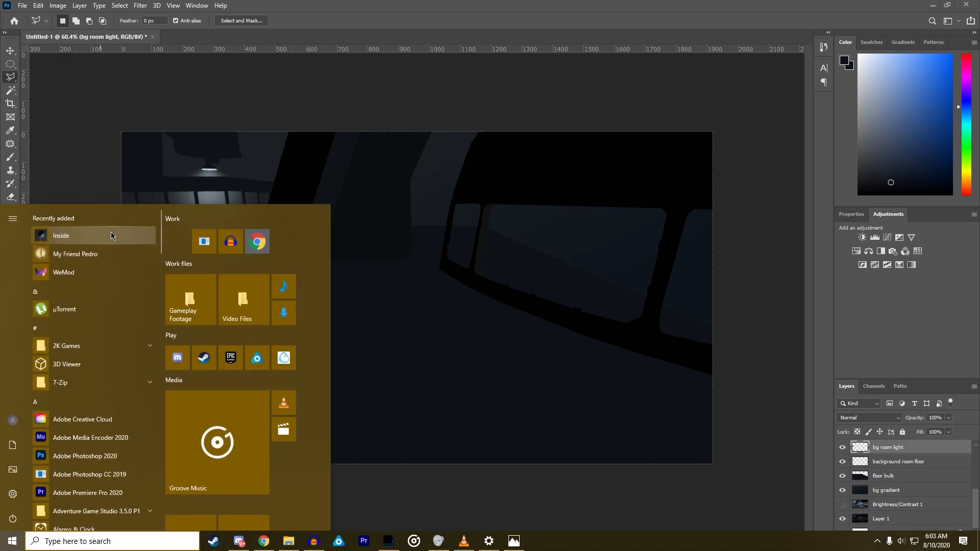
pyautogui.click(92, 201)
pyautogui.scroll(3, 92, 201)
pyautogui.scroll(2, 93, 203)
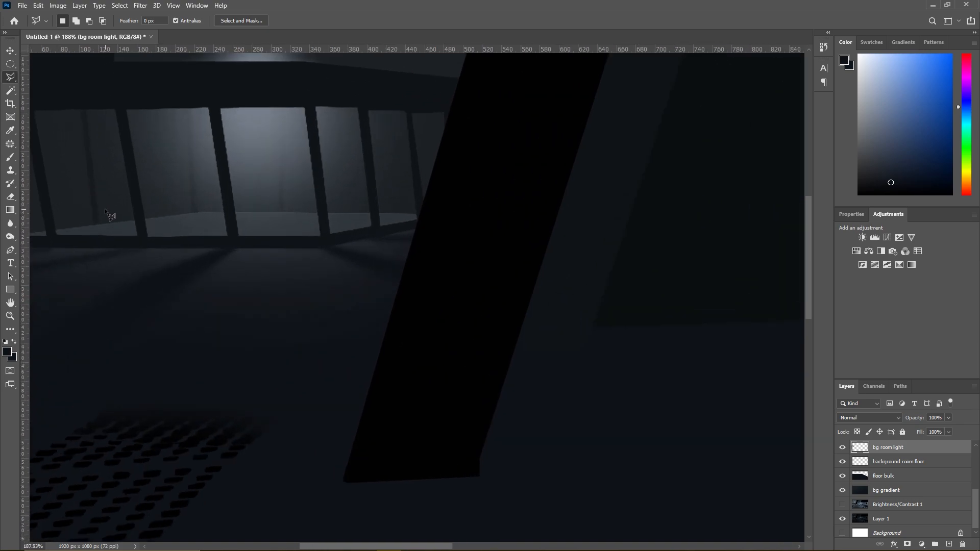
pyautogui.scroll(-5, 105, 216)
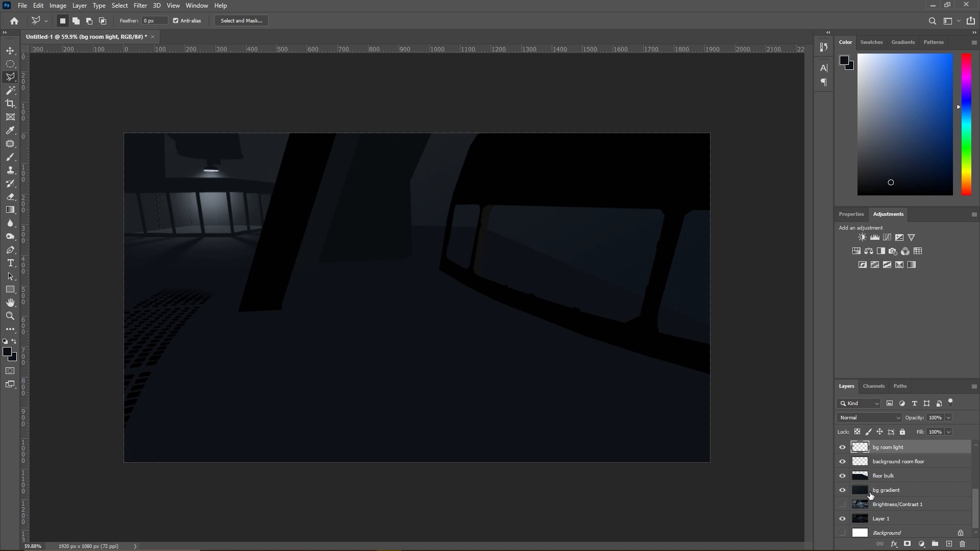
# - Hide the floor bulk and bg gradient layers, show the Brightness/Contrast 1 layer and make it active
pyautogui.click(842, 476)
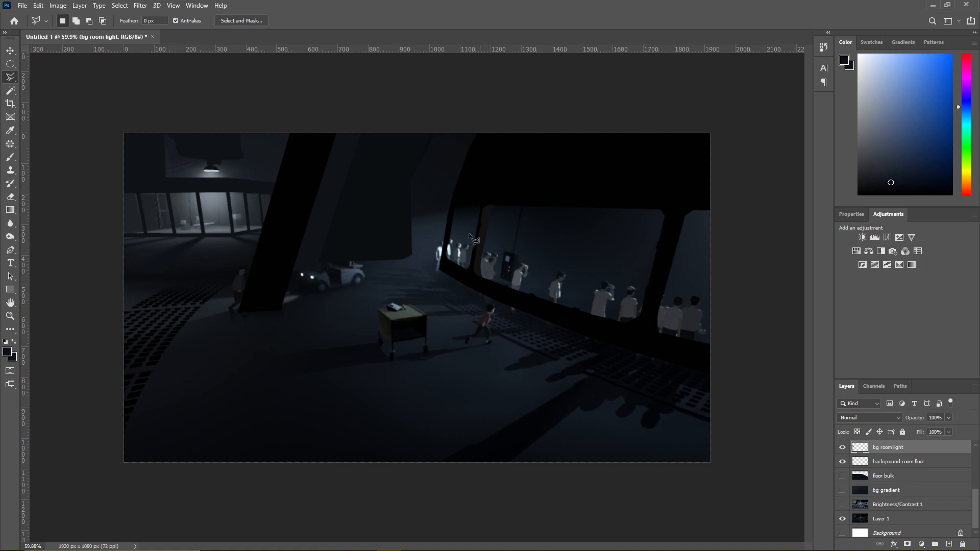
pyautogui.moveTo(393, 223); pyautogui.dragTo(462, 209)
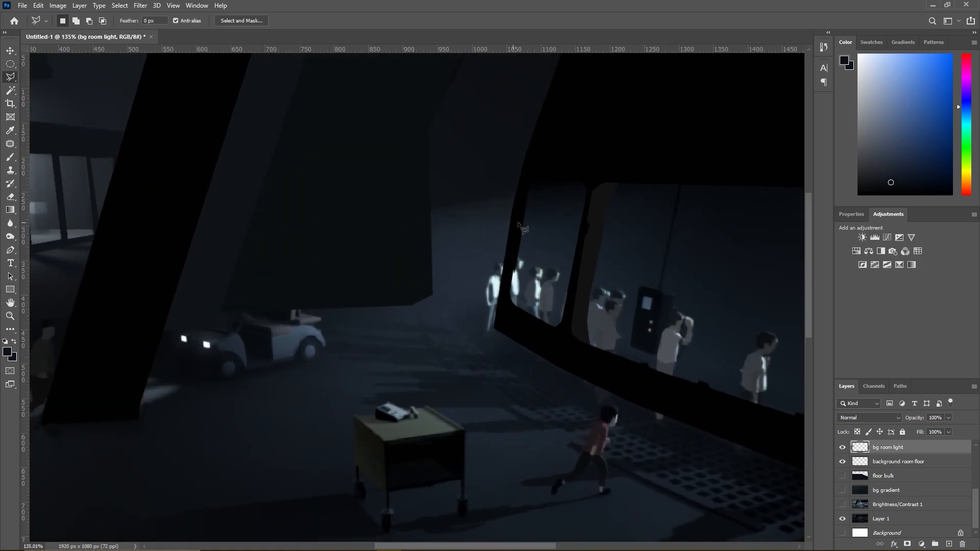
pyautogui.scroll(-6, 496, 249)
pyautogui.scroll(-1, 305, 287)
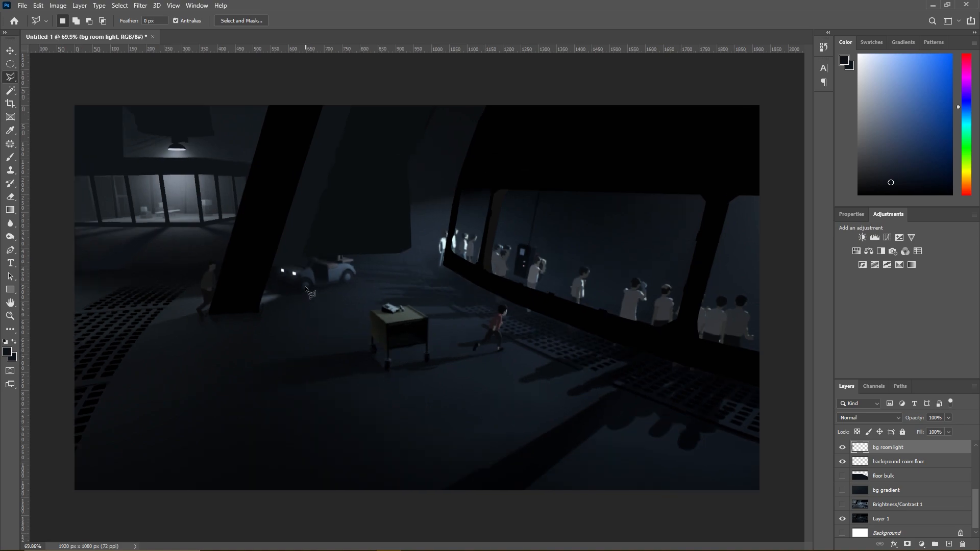
pyautogui.scroll(-3, 190, 290)
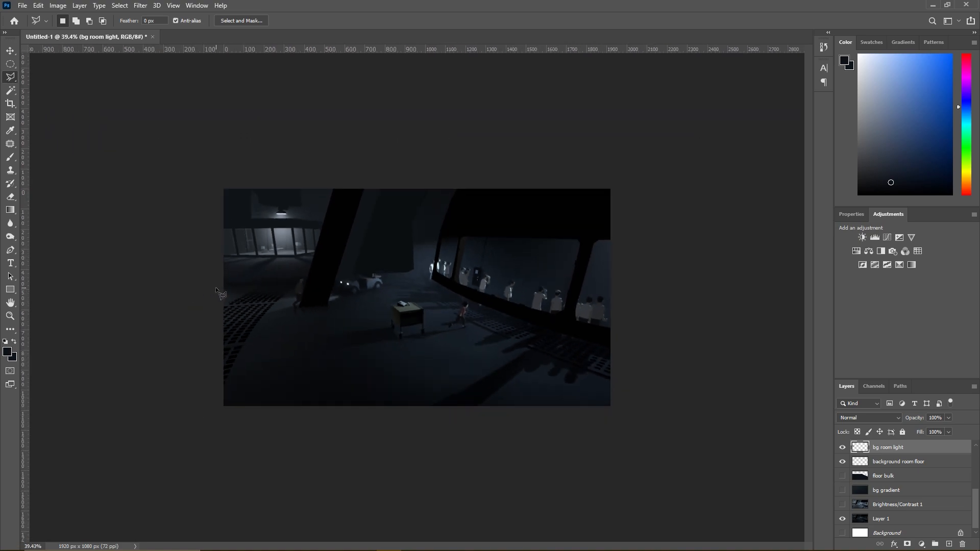
pyautogui.scroll(5, 508, 412)
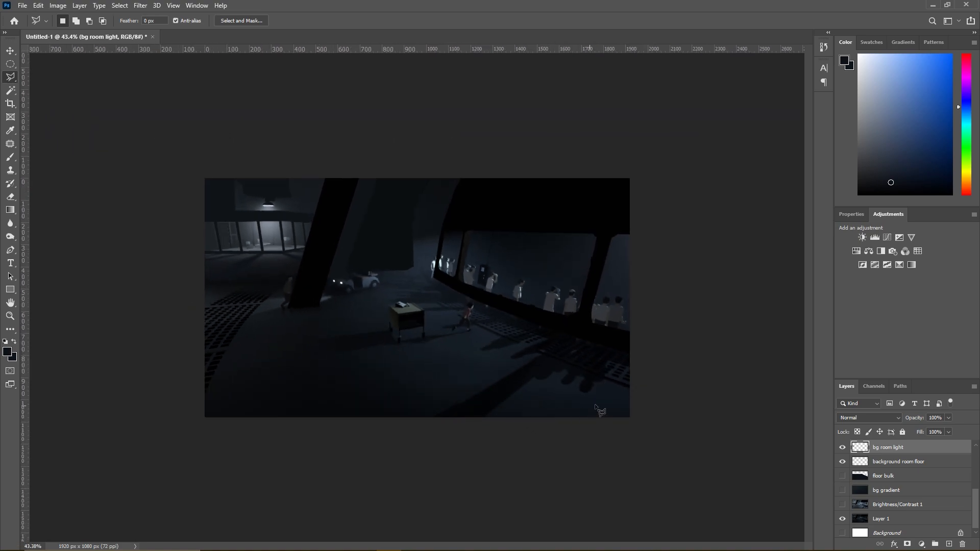
pyautogui.scroll(2, 735, 417)
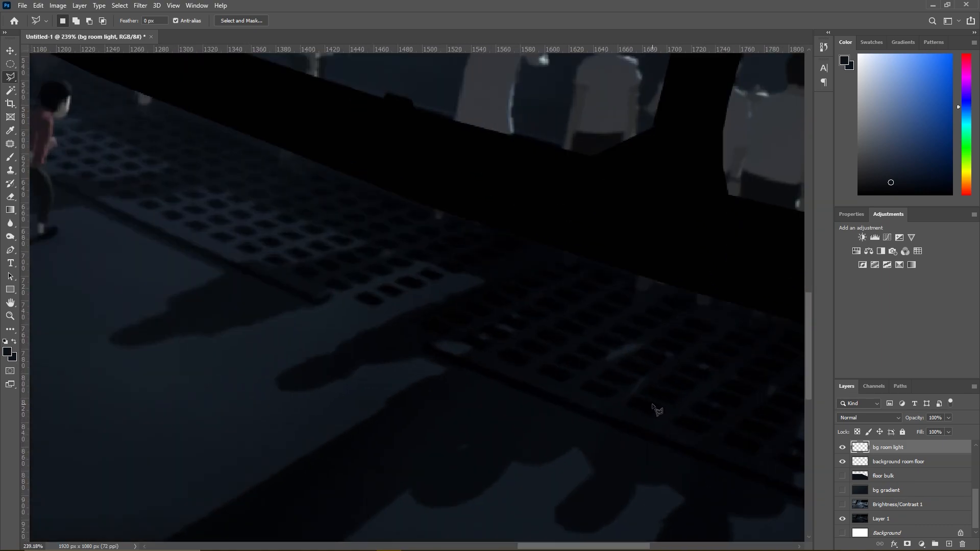
pyautogui.scroll(-2, 656, 411)
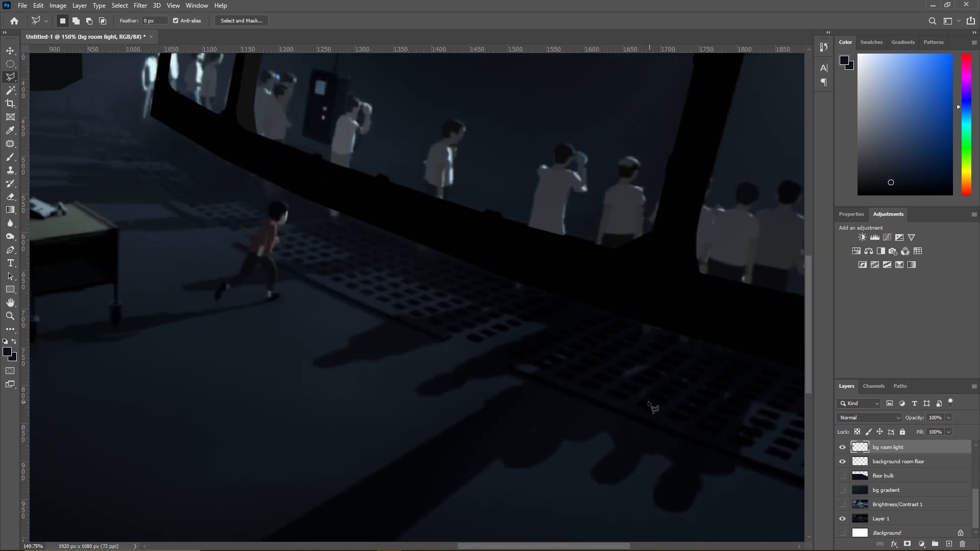
pyautogui.click(840, 504)
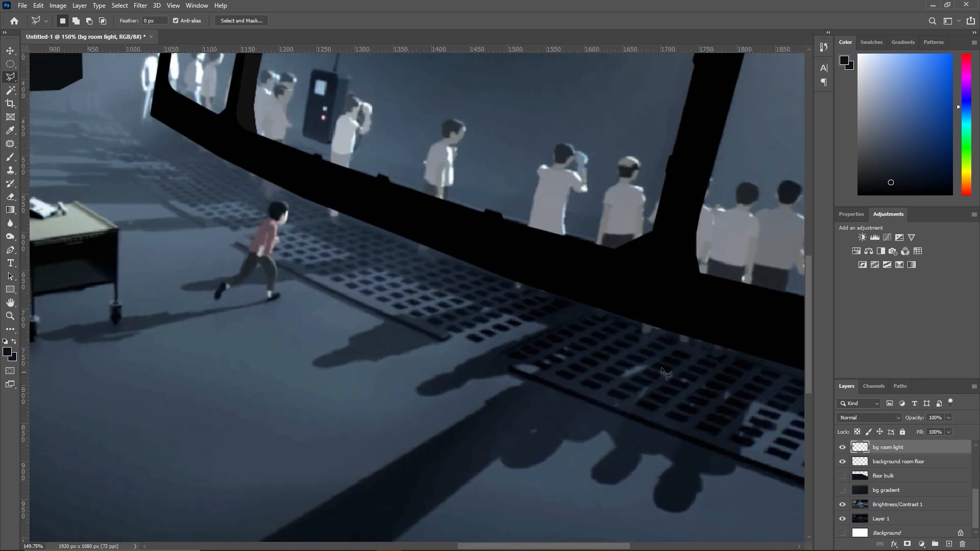
pyautogui.click(10, 93)
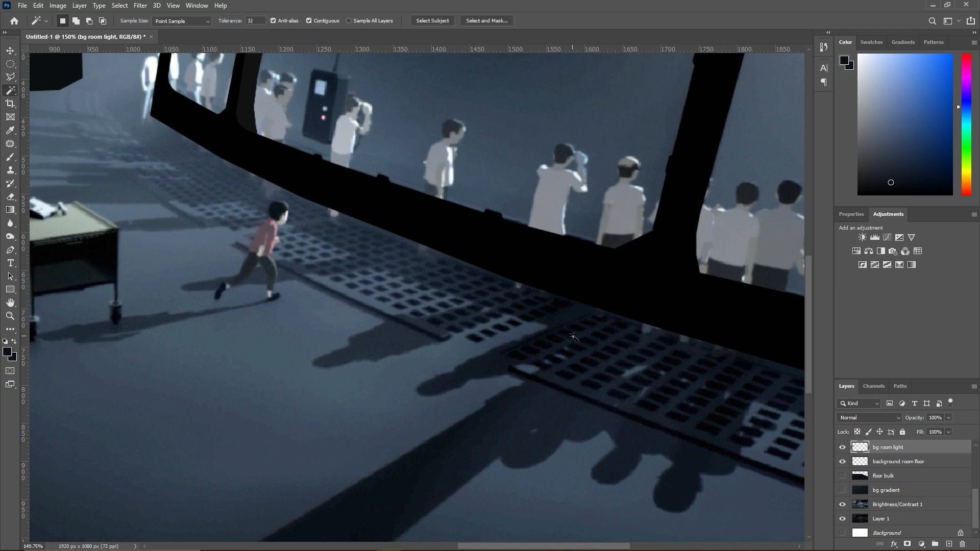
pyautogui.click(890, 505)
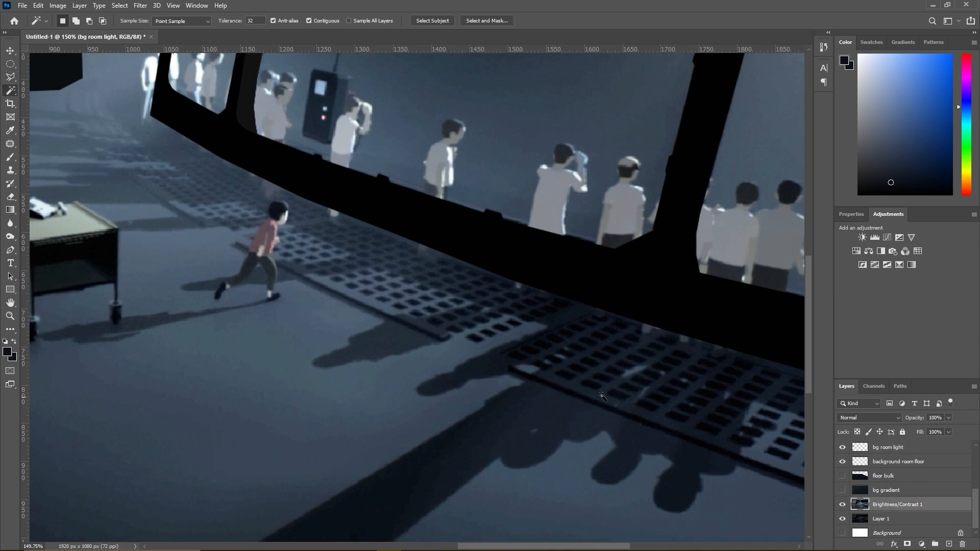
# - Try to select the crowd's floor shadow with the Magic Wand at tolerance 32, and deselect
pyautogui.click(569, 382)
pyautogui.click(568, 378)
pyautogui.rightClick(568, 378)
pyautogui.click(564, 377)
pyautogui.click(570, 382)
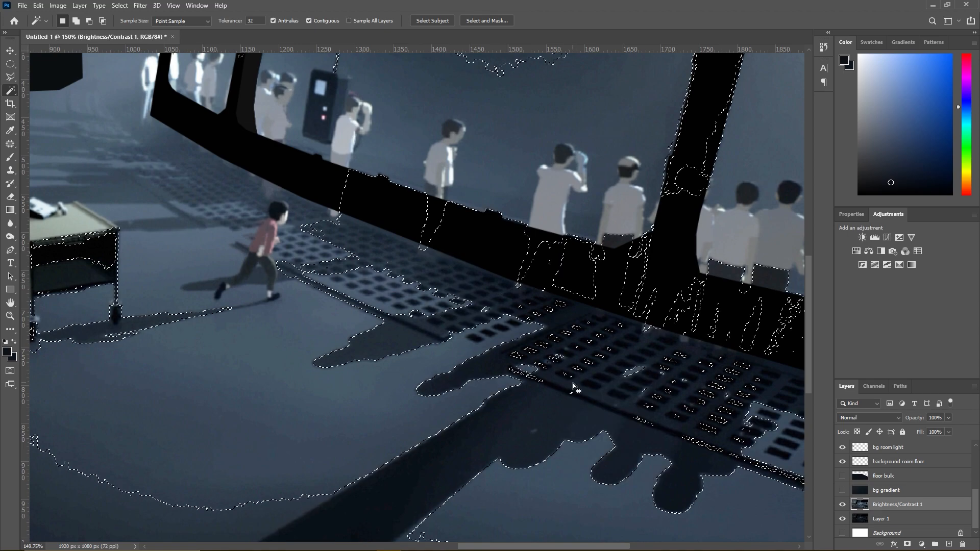
pyautogui.scroll(-5, 572, 383)
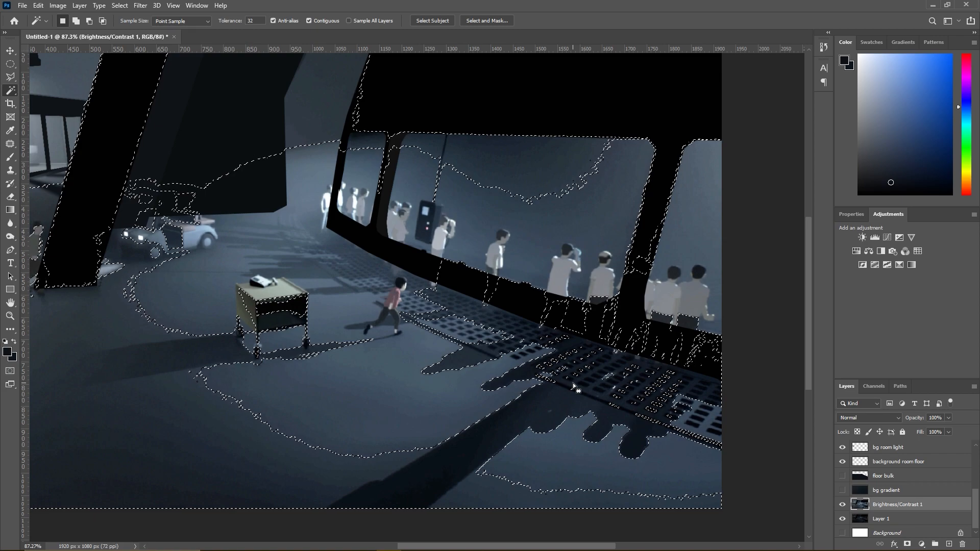
pyautogui.rightClick(574, 156)
pyautogui.click(594, 281)
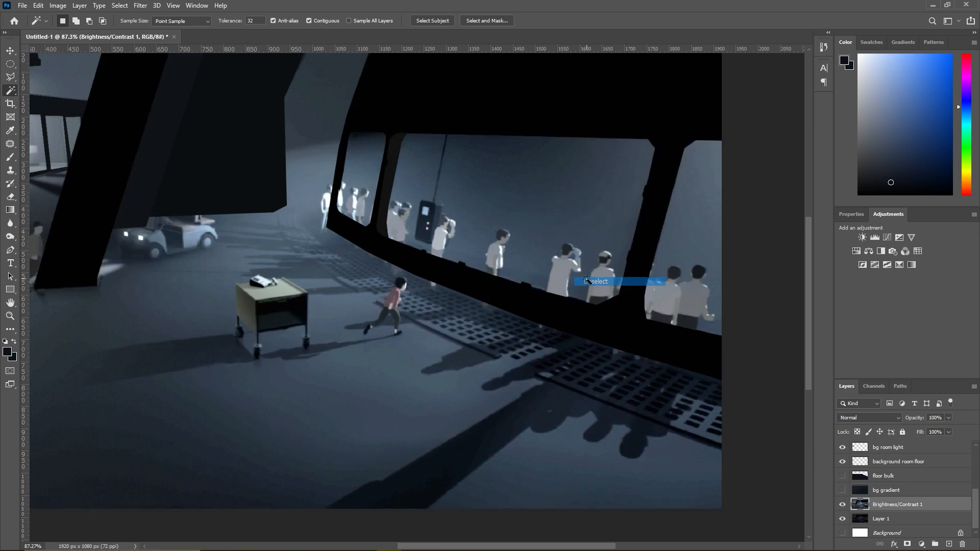
# - Select the dark pillar and crowd shadows below the grating on the Brightness/Contrast 1 layer with the Magic Wand
pyautogui.scroll(3, 526, 361)
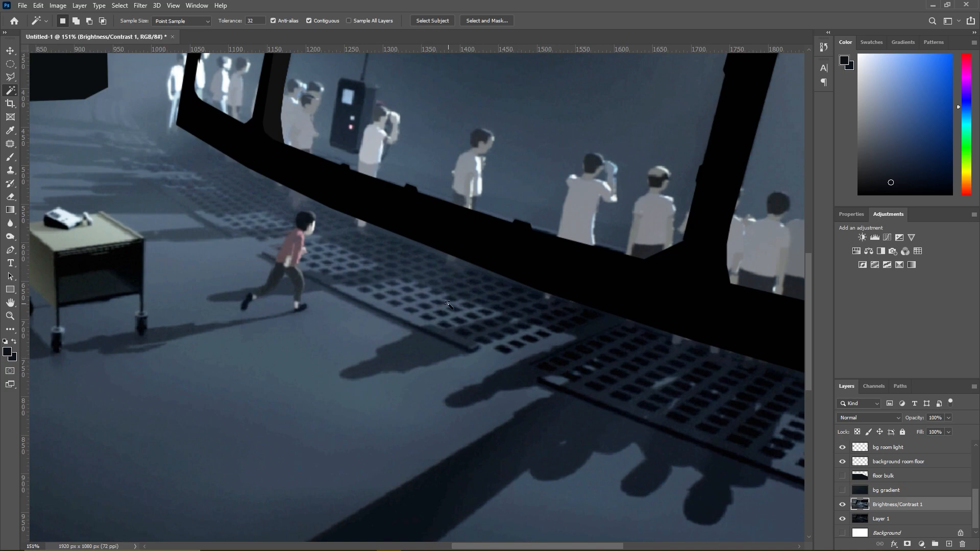
pyautogui.scroll(-3, 549, 430)
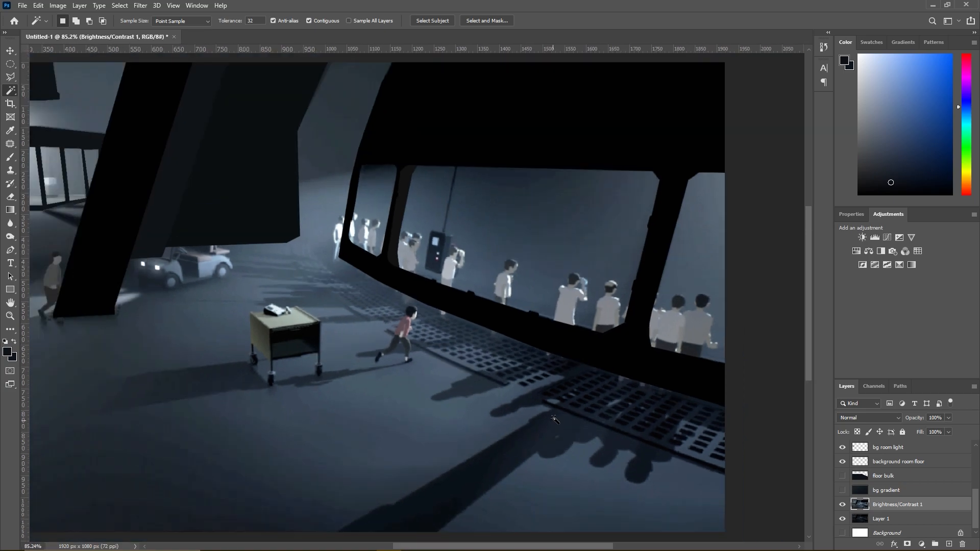
pyautogui.click(567, 409)
pyautogui.keyDown('shift'); pyautogui.click(553, 419); pyautogui.keyUp('shift')
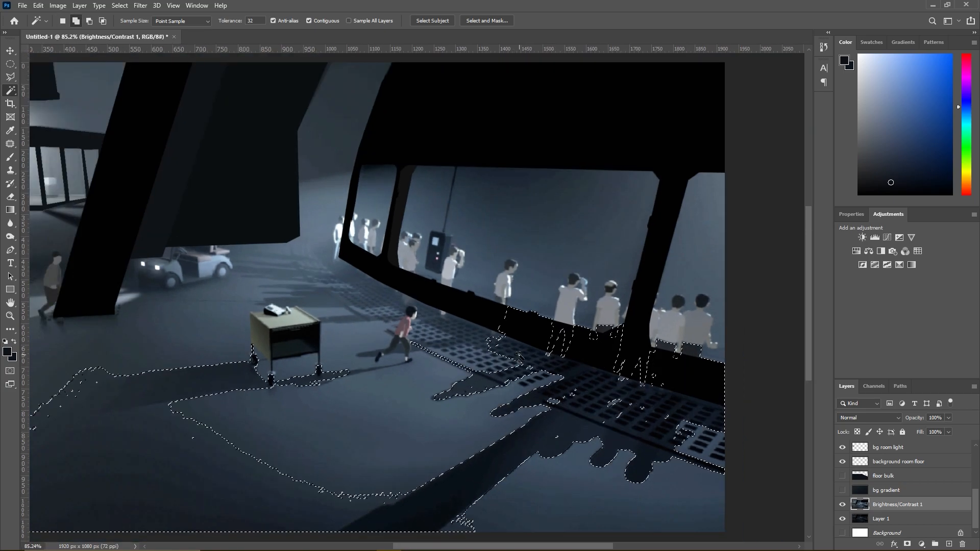
# - Try to add the lit grating beside the running boy to the shadow selection, and undo the additions
pyautogui.keyDown('shift'); pyautogui.click(480, 339); pyautogui.keyUp('shift')
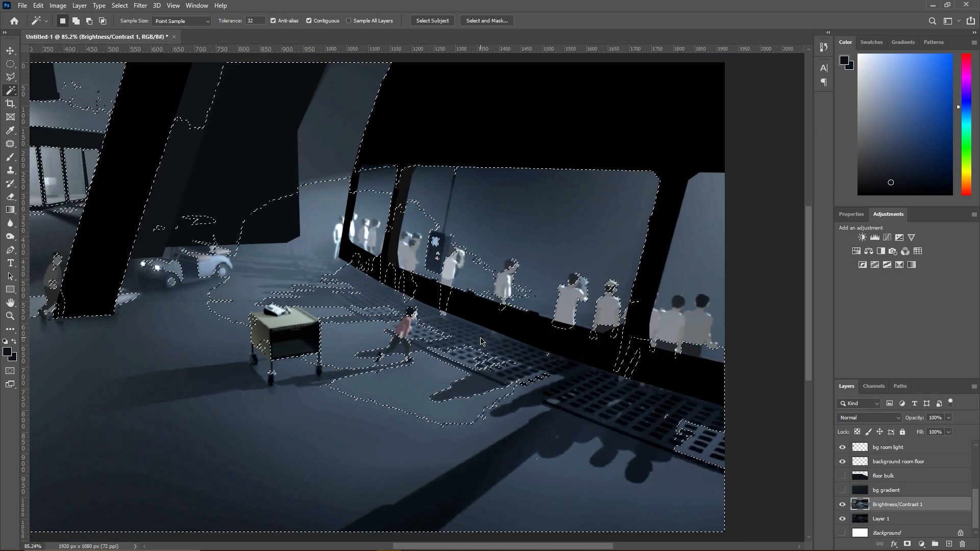
pyautogui.hotkey('ctrl', 'z')
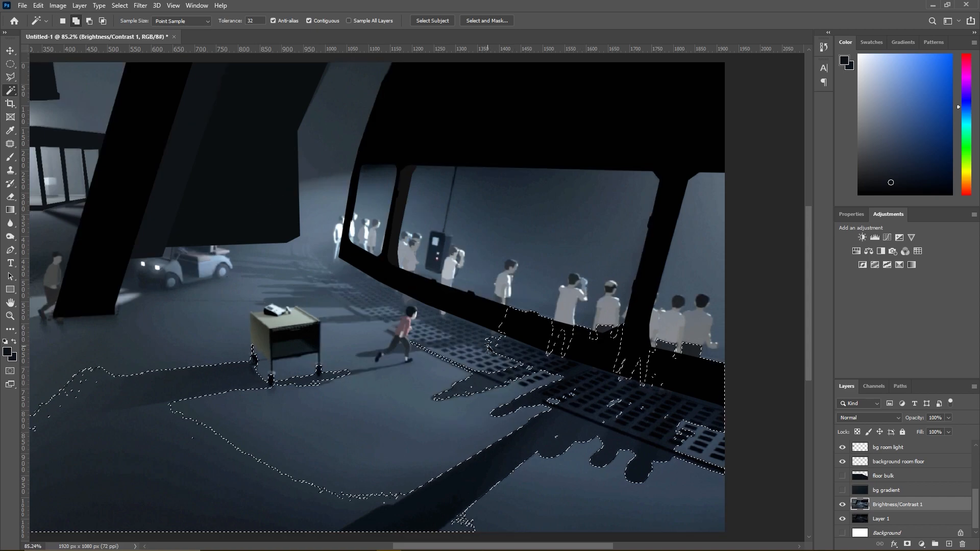
pyautogui.keyDown('shift'); pyautogui.click(474, 341); pyautogui.keyUp('shift')
pyautogui.hotkey('ctrl', 'z')
pyautogui.scroll(2, 460, 529)
pyautogui.scroll(-1, 481, 478)
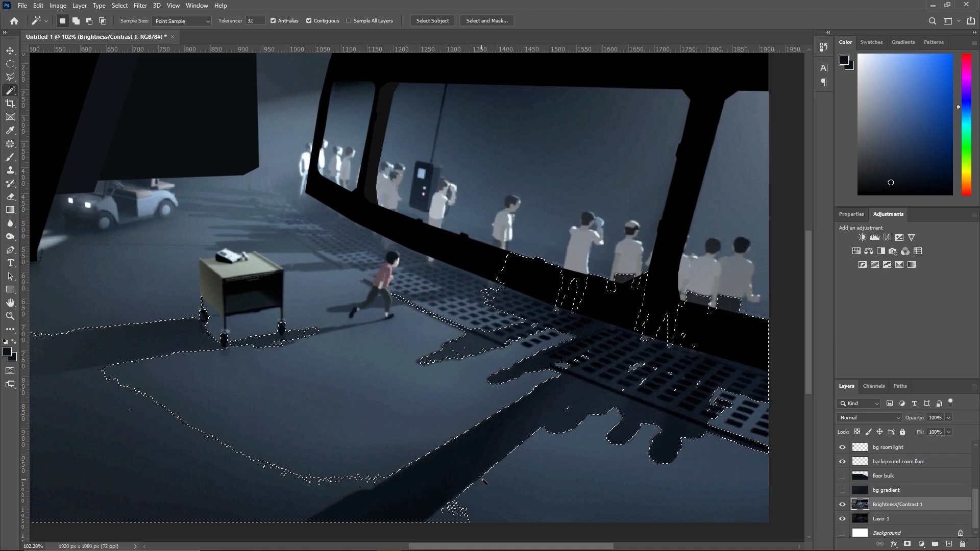
# - Subtract the stray floor patch along the pillar shadow's lower right edge from the selection with the Polygonal Lasso
pyautogui.press('l')
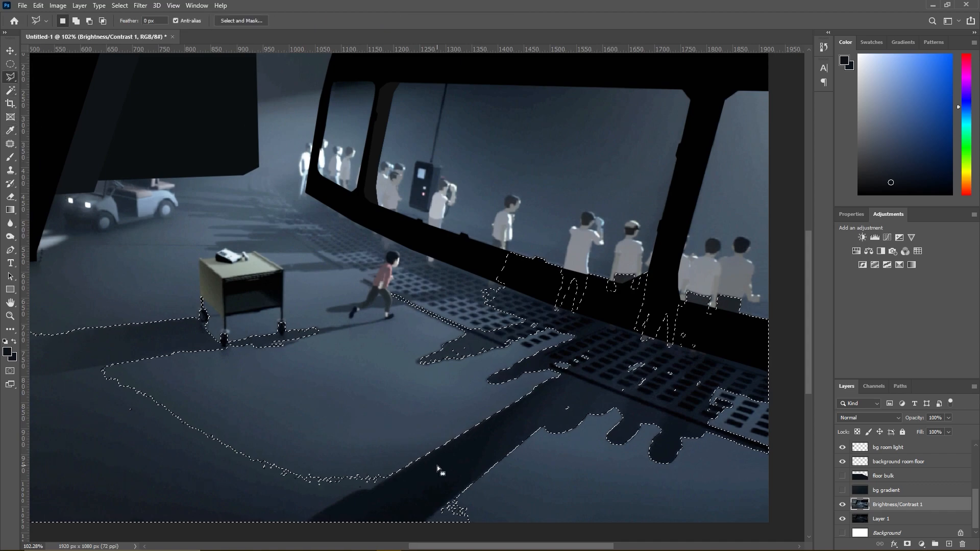
pyautogui.scroll(-1, 444, 472)
pyautogui.click(455, 490)
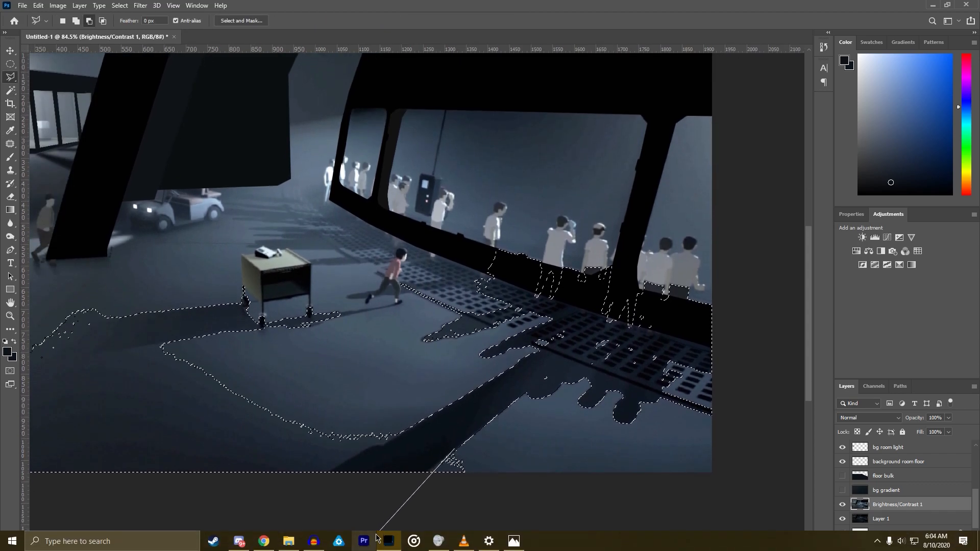
pyautogui.click(378, 520)
pyautogui.doubleClick(508, 430)
pyautogui.scroll(3, 463, 450)
pyautogui.scroll(2, 474, 459)
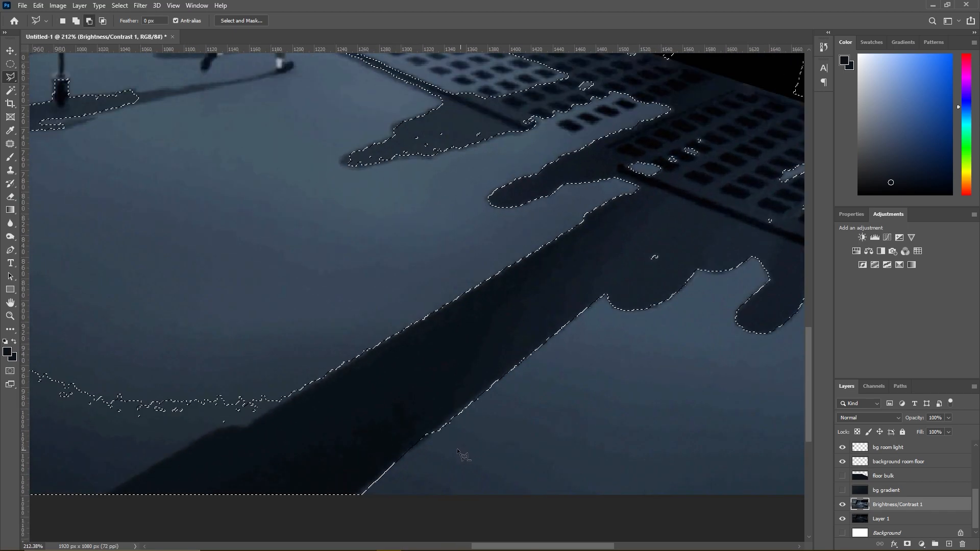
# - Add the missing sliver at the pillar shadow's lower right end back to the selection with the Polygonal Lasso
pyautogui.click(438, 432)
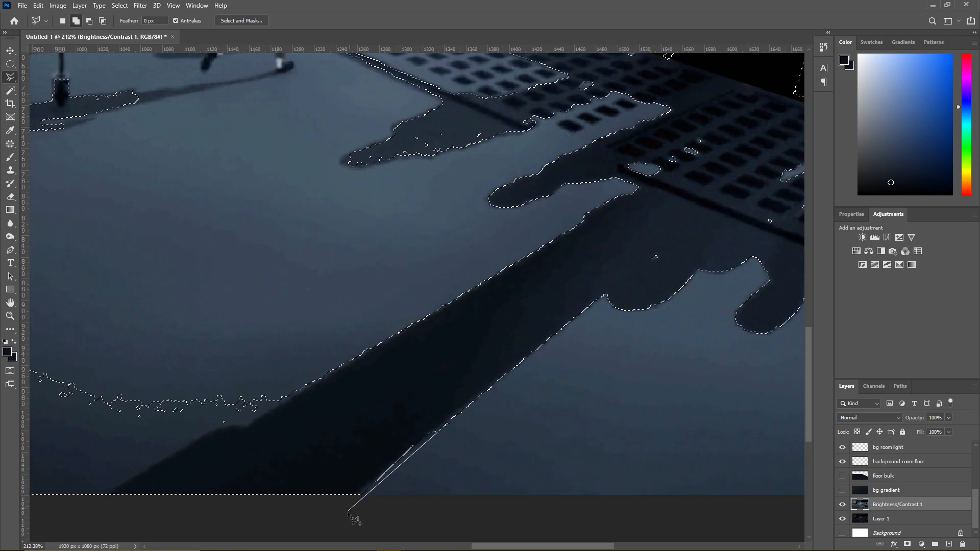
pyautogui.click(343, 522)
pyautogui.click(298, 494)
pyautogui.doubleClick(388, 424)
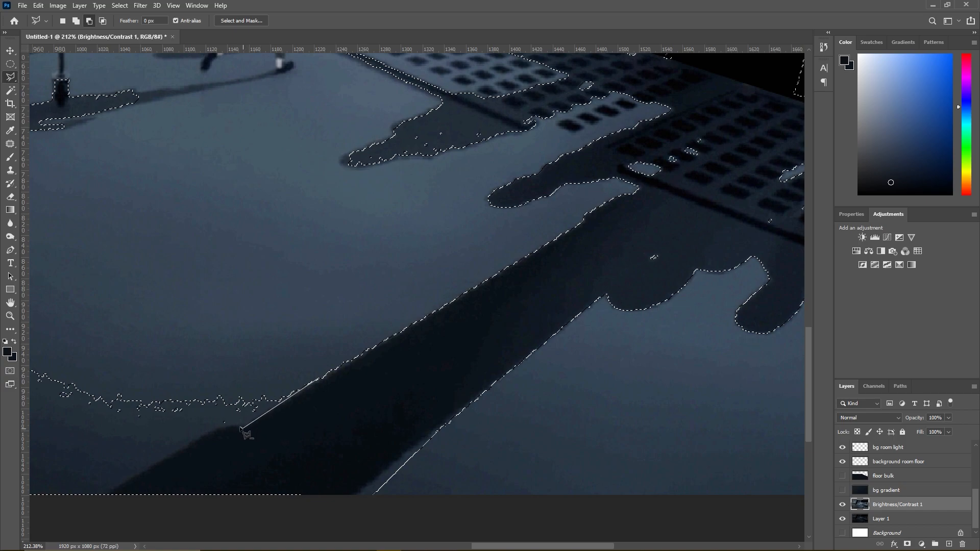
# - Subtract the open floor and the cart's long shadow beside the pillar shadow from the selection with the Polygonal Lasso
pyautogui.click(217, 428)
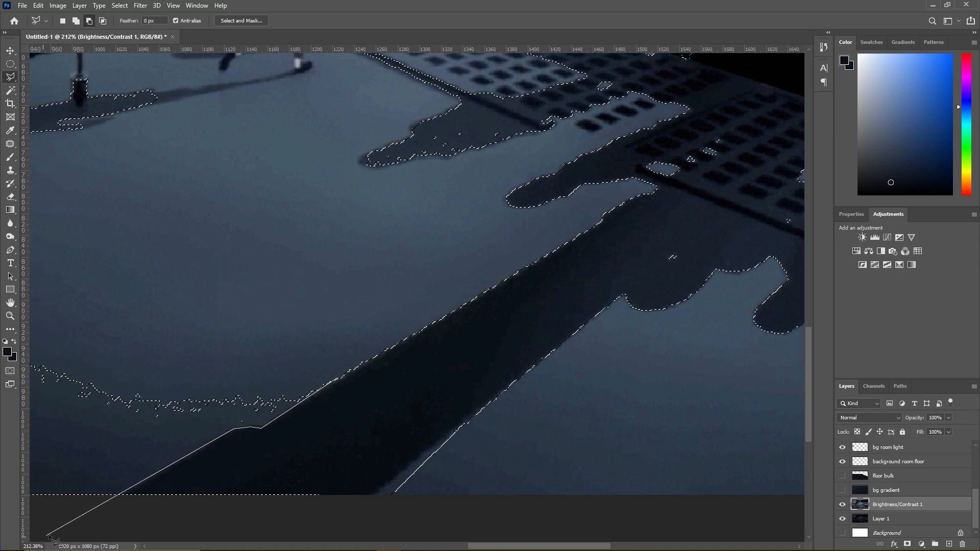
pyautogui.click(75, 524)
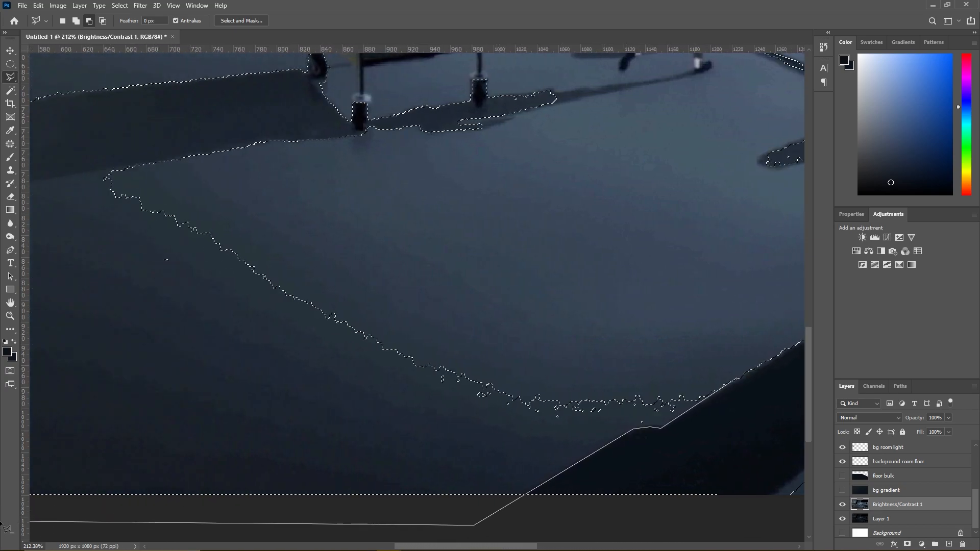
pyautogui.click(81, 525)
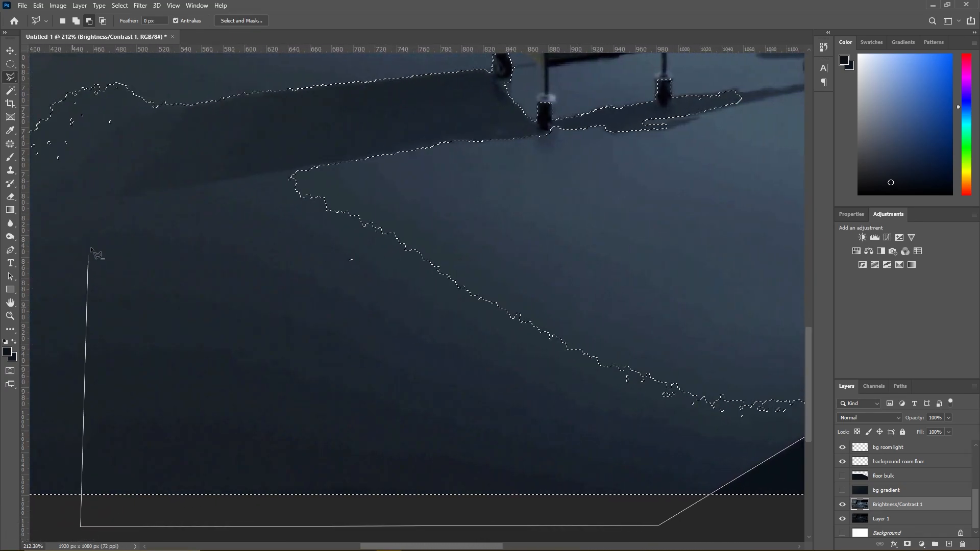
pyautogui.click(92, 84)
pyautogui.click(484, 81)
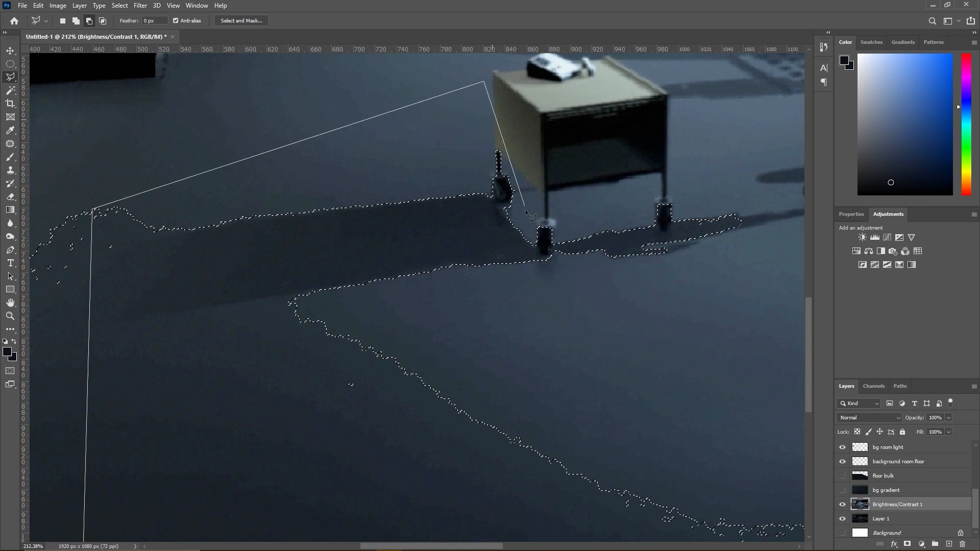
pyautogui.click(495, 198)
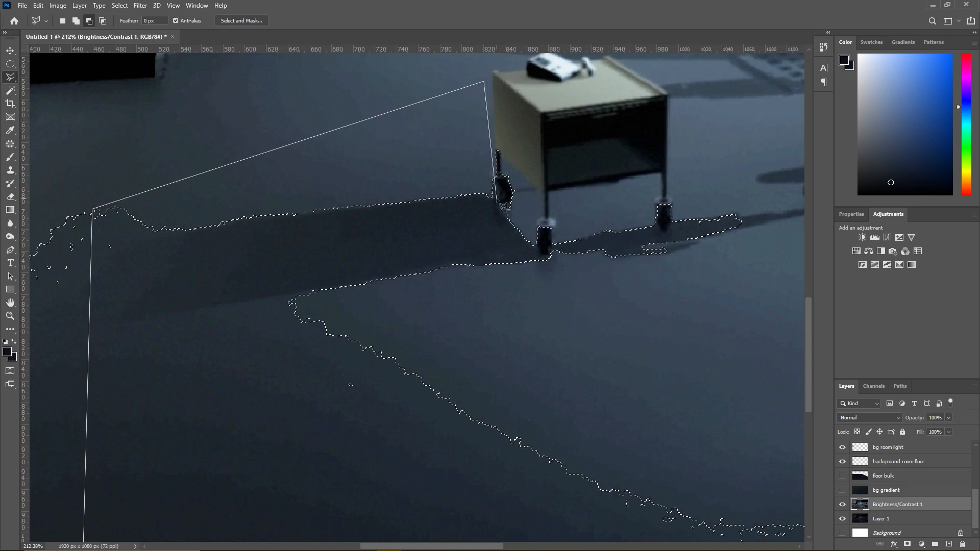
pyautogui.click(565, 267)
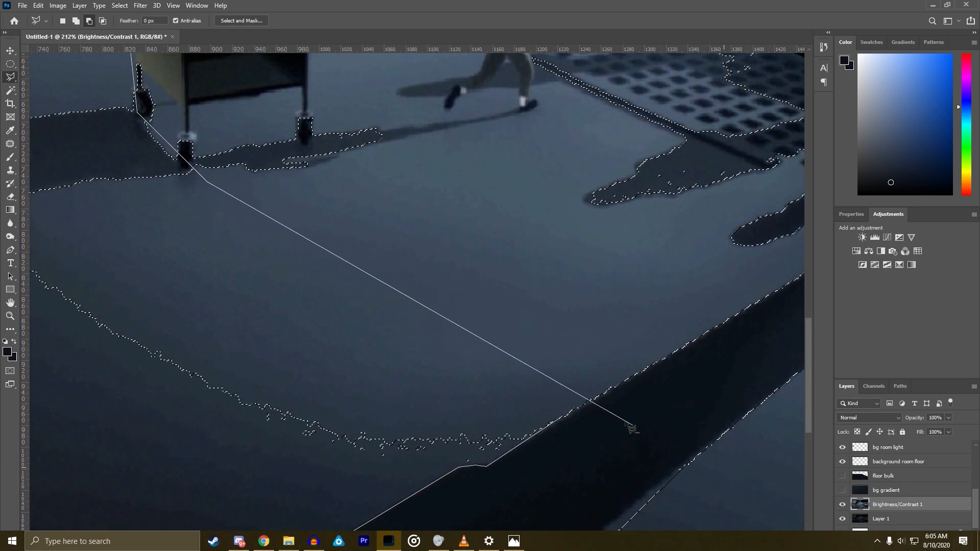
pyautogui.doubleClick(541, 389)
pyautogui.scroll(-4, 581, 372)
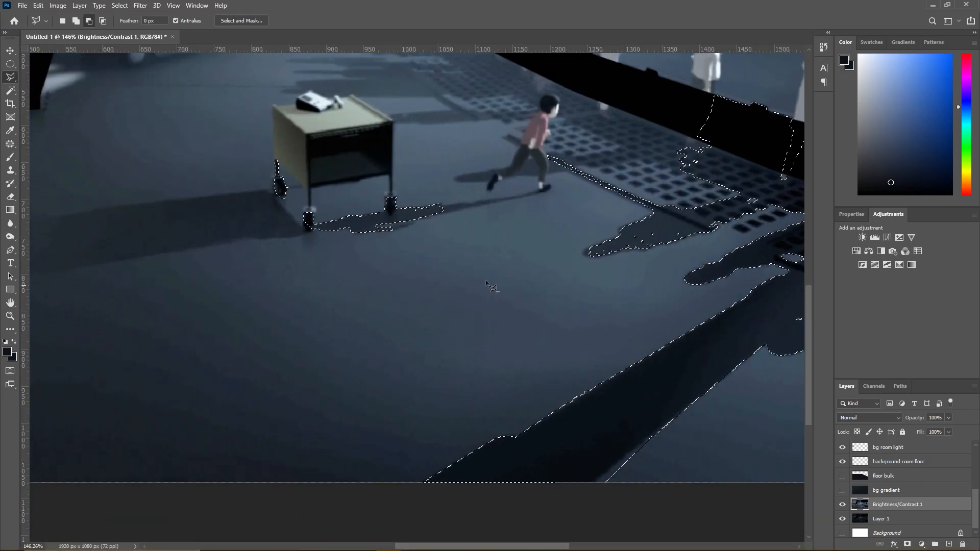
# - Add the soft edges and stray gaps of the crowd shadow tip below the grating to the selection with the Polygonal Lasso
pyautogui.scroll(12, 683, 222)
pyautogui.press('shift')
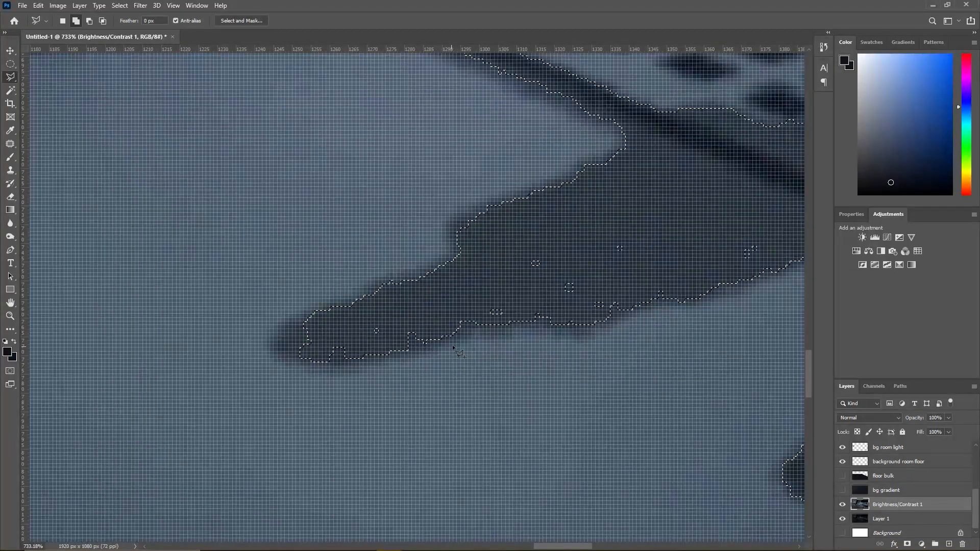
pyautogui.press('shift')
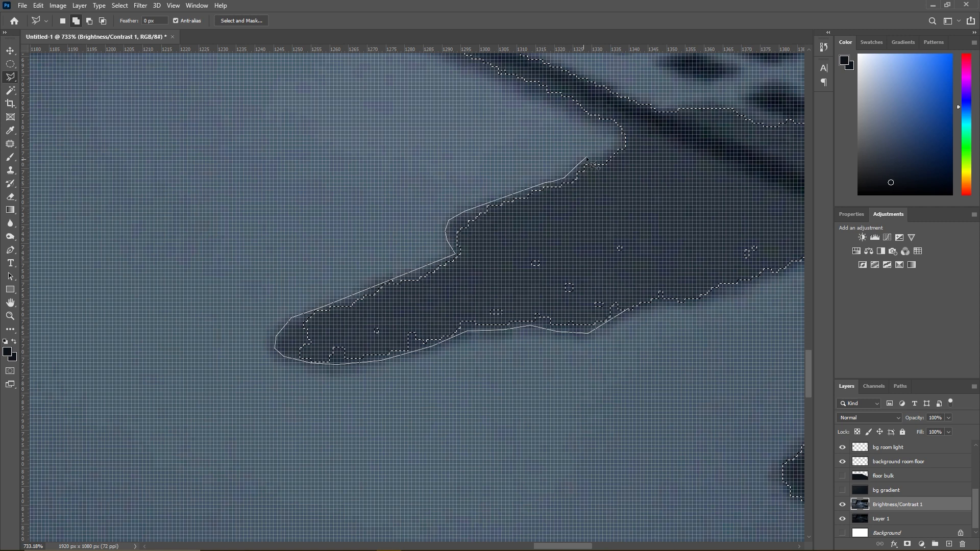
pyautogui.click(639, 125)
pyautogui.click(773, 236)
pyautogui.click(765, 257)
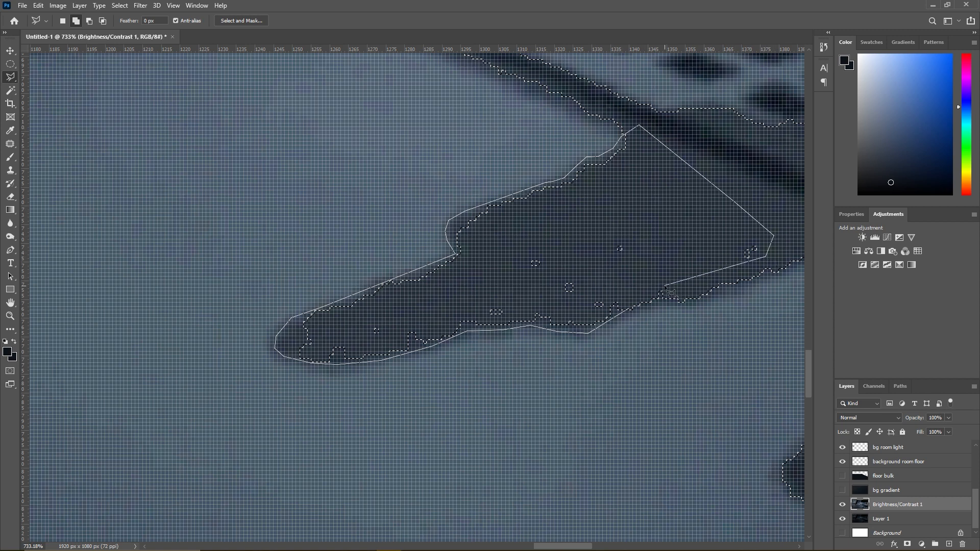
pyautogui.doubleClick(680, 292)
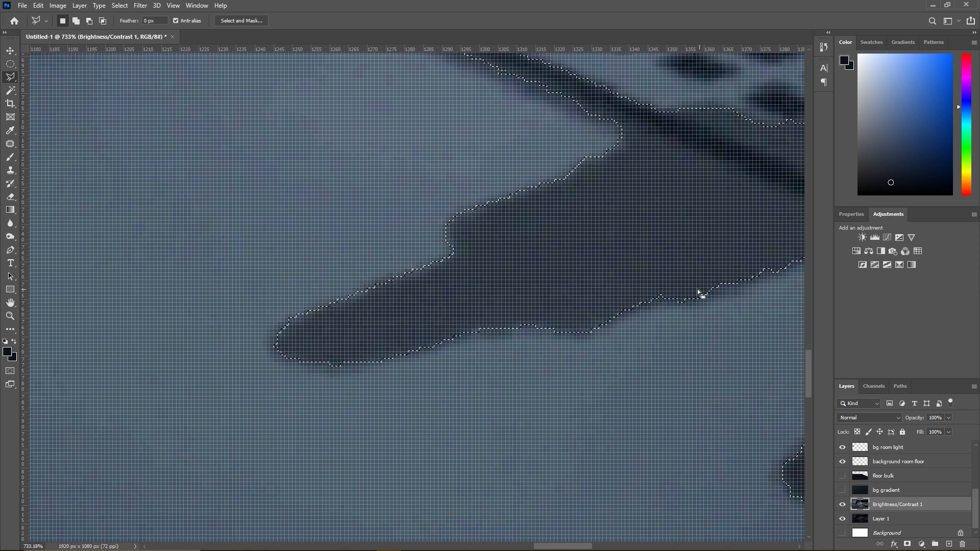
pyautogui.scroll(-5, 652, 124)
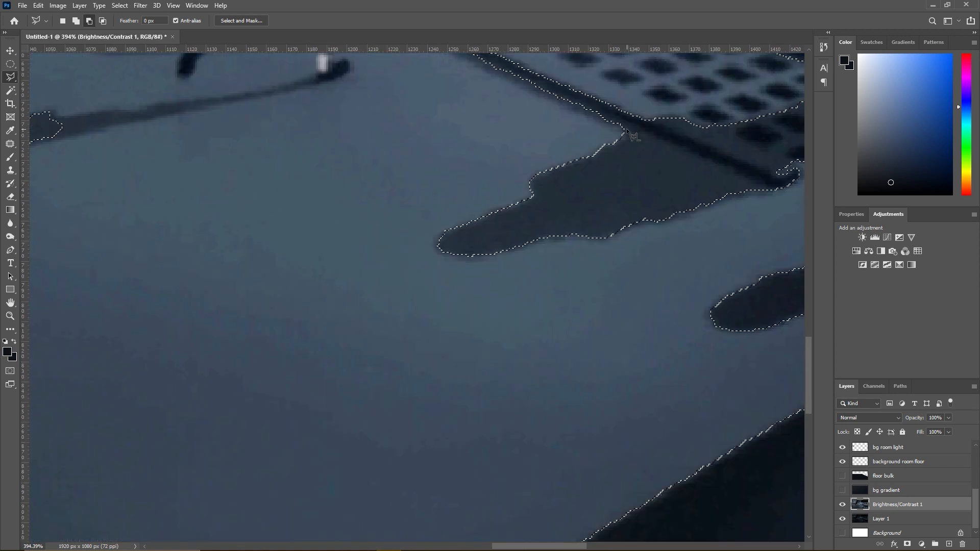
# - Add the full width of the dark grating border between the crowd shadow and the running boy to the selection
pyautogui.scroll(4, 602, 121)
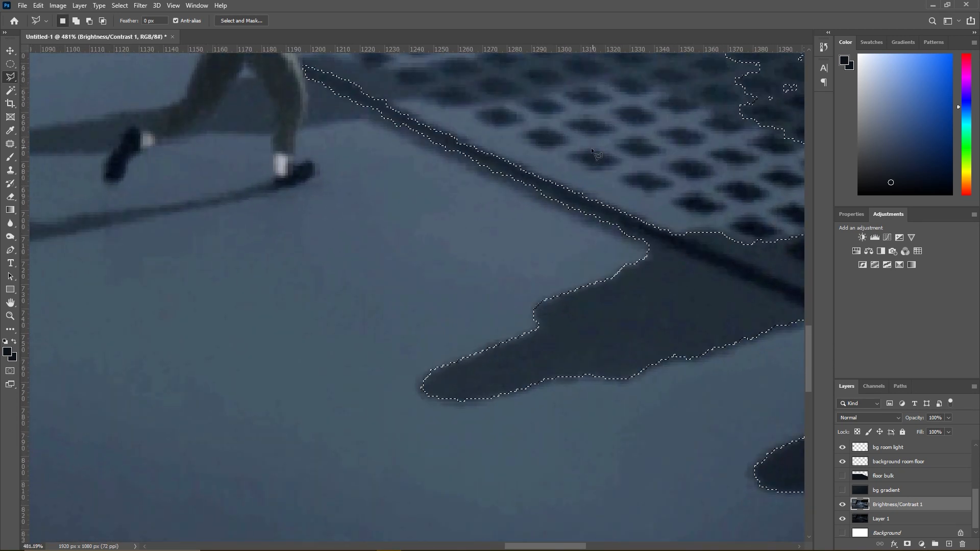
pyautogui.click(653, 301)
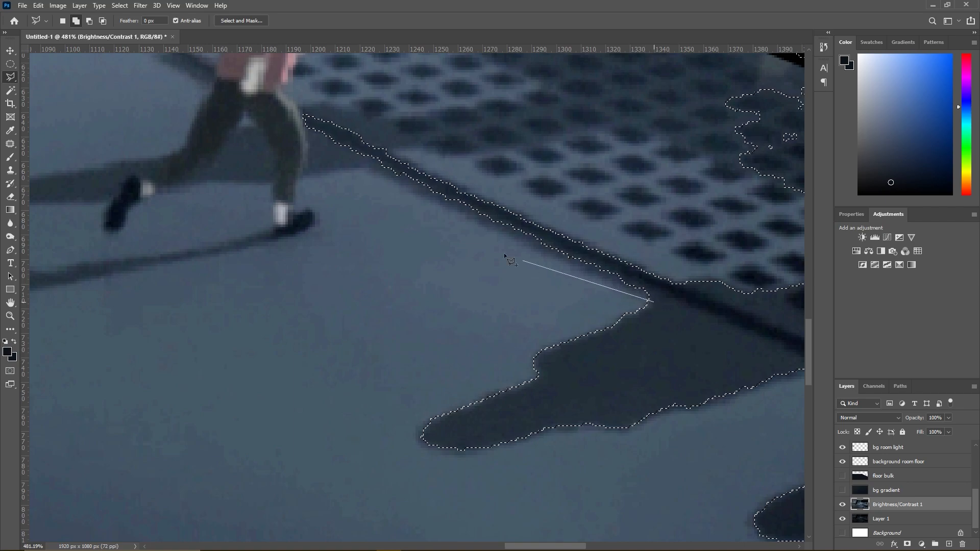
pyautogui.click(367, 164)
pyautogui.click(384, 148)
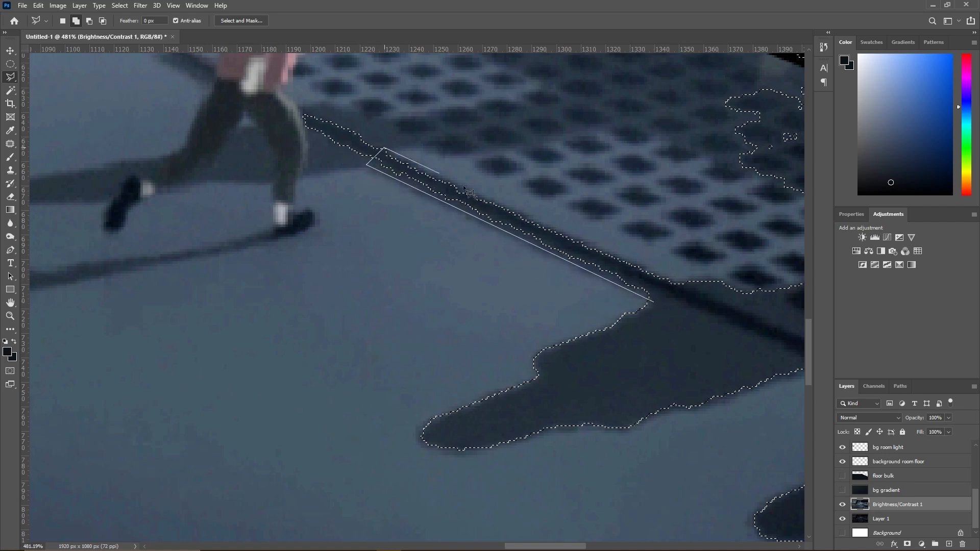
pyautogui.doubleClick(674, 284)
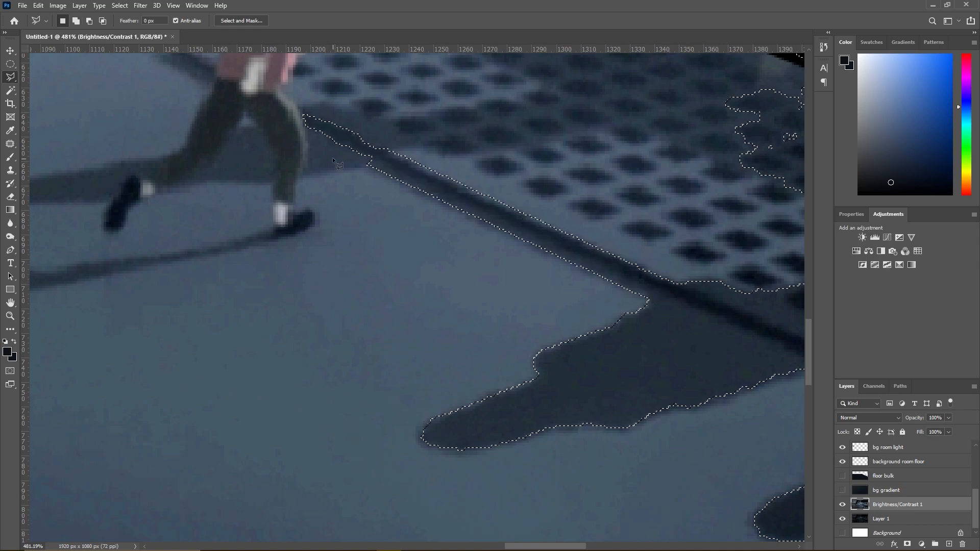
# - Add the elongated floor shadow behind the running boy's legs, up to the grating border, to the selection
pyautogui.keyDown('shift'); pyautogui.click(368, 167); pyautogui.keyUp('shift')
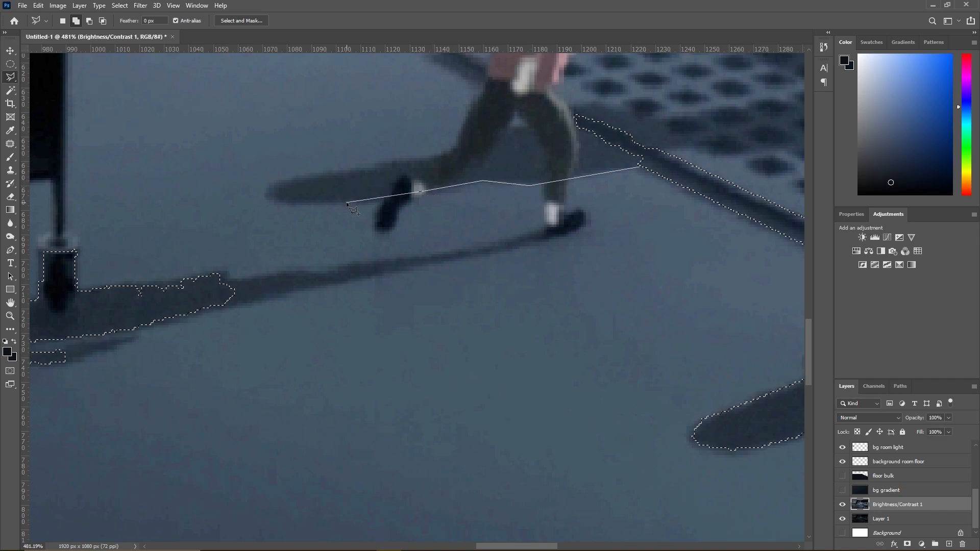
pyautogui.click(273, 199)
pyautogui.click(270, 190)
pyautogui.click(274, 183)
pyautogui.click(330, 171)
pyautogui.click(467, 147)
pyautogui.click(499, 131)
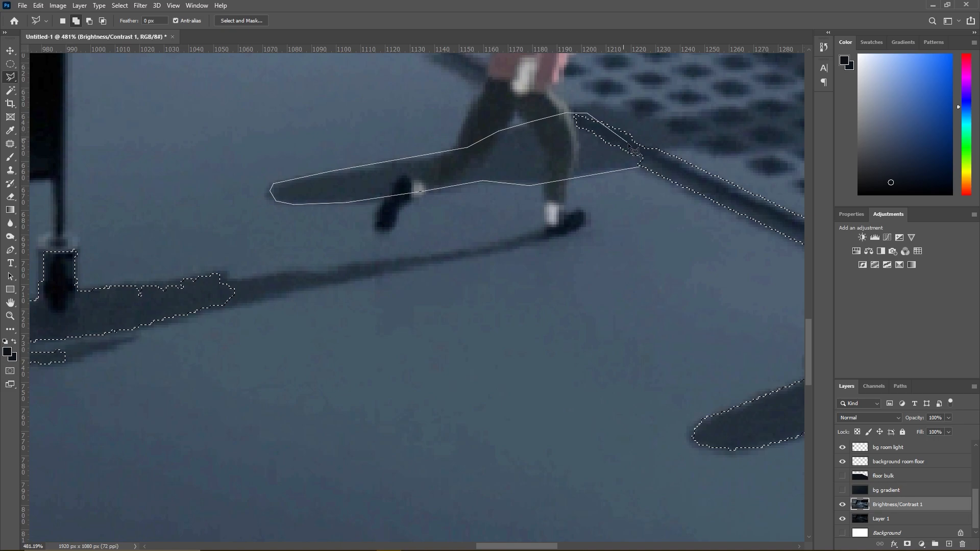
pyautogui.press('Escape')
# - Add the shadow band crossing the grating just ahead of the running boy to the selection with the Polygonal Lasso
pyautogui.scroll(-10, 675, 148)
pyautogui.scroll(6, 670, 138)
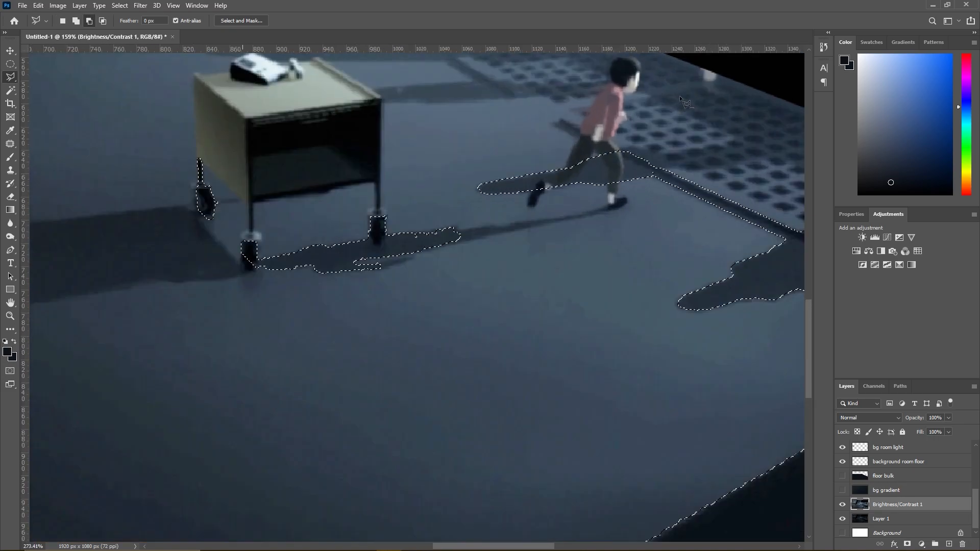
pyautogui.scroll(-7, 650, 162)
pyautogui.scroll(-3, 650, 162)
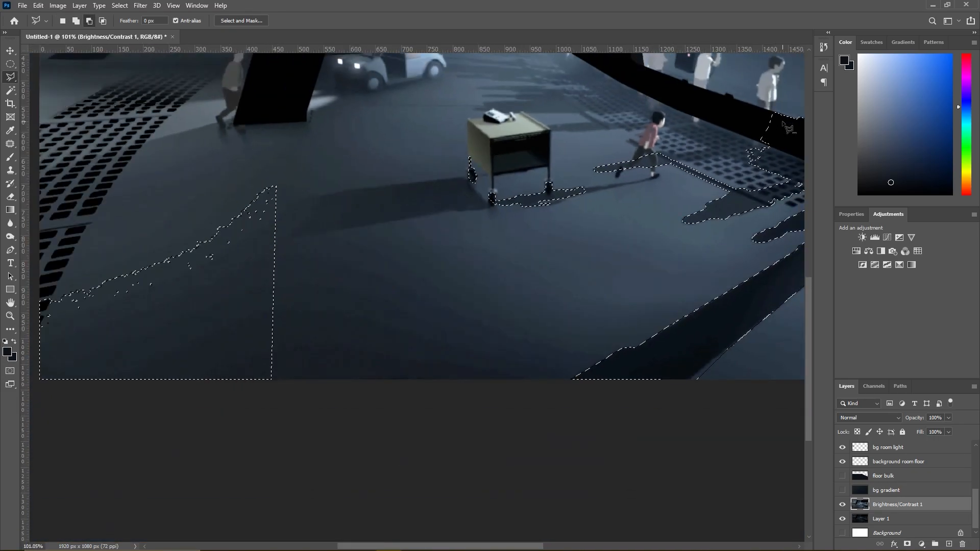
pyautogui.scroll(6, 580, 217)
pyautogui.keyDown('shift'); pyautogui.click(533, 220); pyautogui.keyUp('shift')
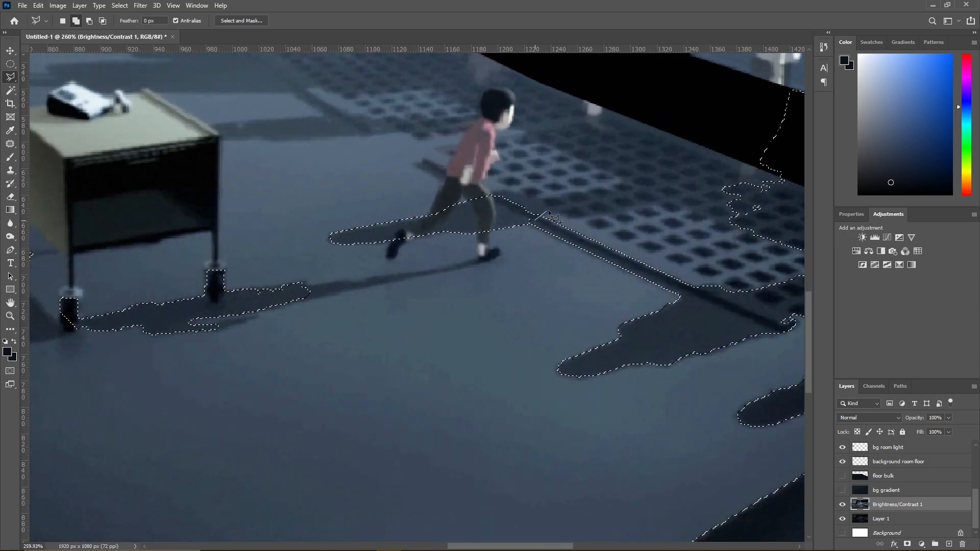
pyautogui.click(553, 212)
pyautogui.click(573, 218)
pyautogui.click(667, 196)
pyautogui.click(667, 168)
pyautogui.click(614, 183)
pyautogui.click(544, 198)
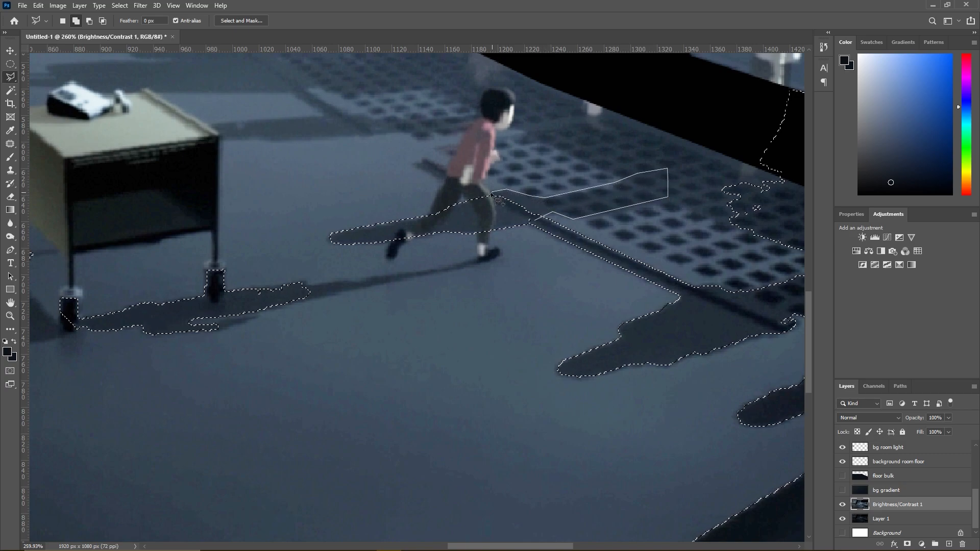
pyautogui.click(501, 220)
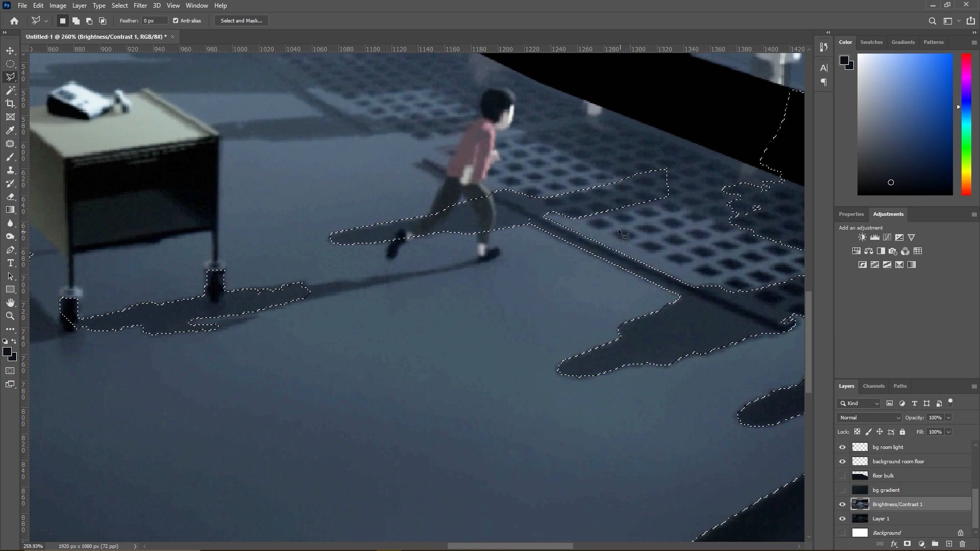
# - Subtract the cart's front wheels and the shadow beneath them from the selection with the Polygonal Lasso
pyautogui.press('alt')
pyautogui.click(287, 352)
pyautogui.click(326, 269)
pyautogui.click(225, 251)
pyautogui.click(41, 283)
pyautogui.click(51, 375)
pyautogui.doubleClick(212, 369)
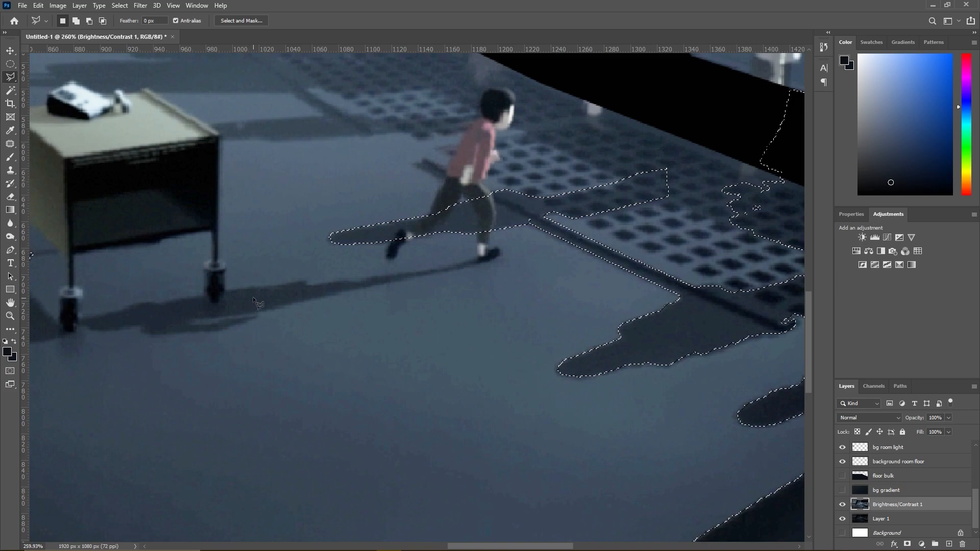
# - Add the sliver of shadow along the upper edge of the lit grating patch, out to the canvas edge, to the selection
pyautogui.scroll(-5, 409, 249)
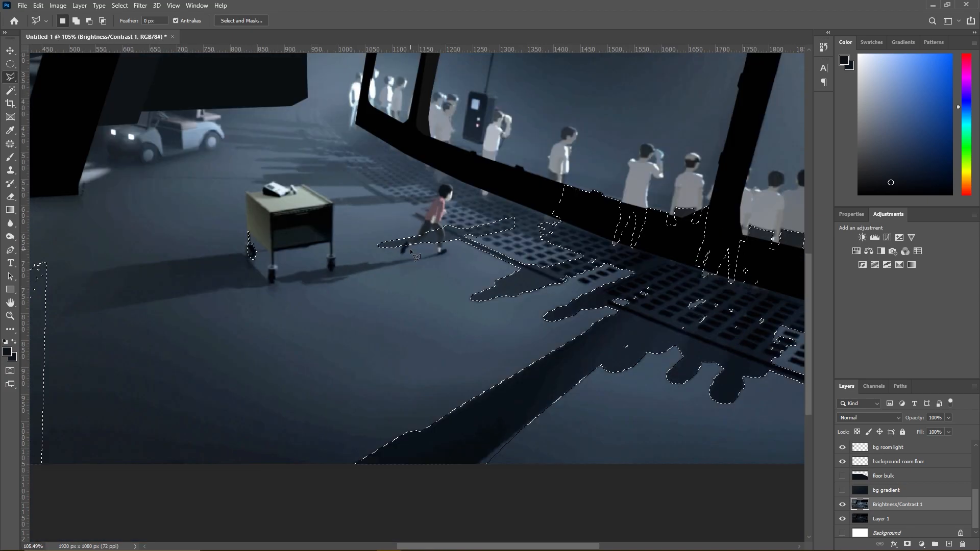
pyautogui.scroll(-3, 282, 99)
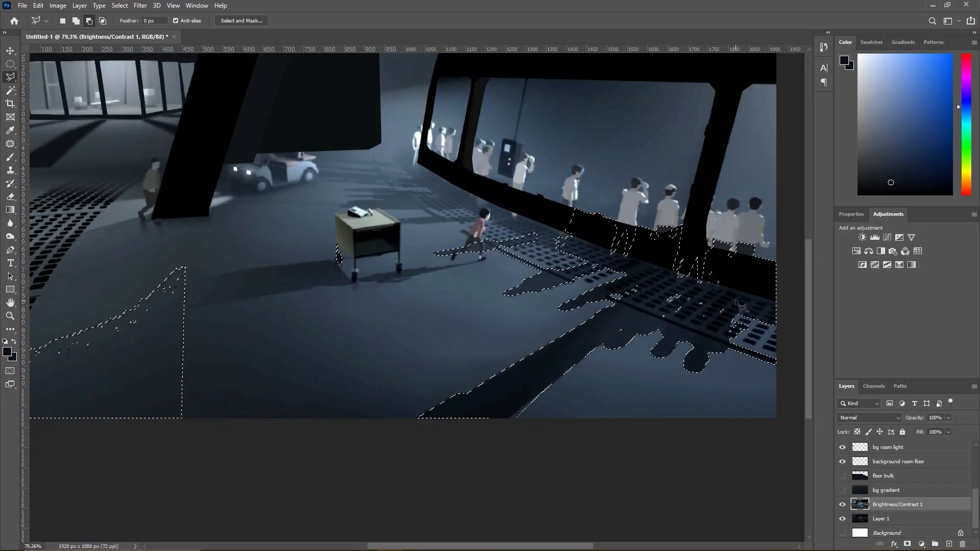
pyautogui.scroll(5, 742, 314)
pyautogui.scroll(2, 747, 324)
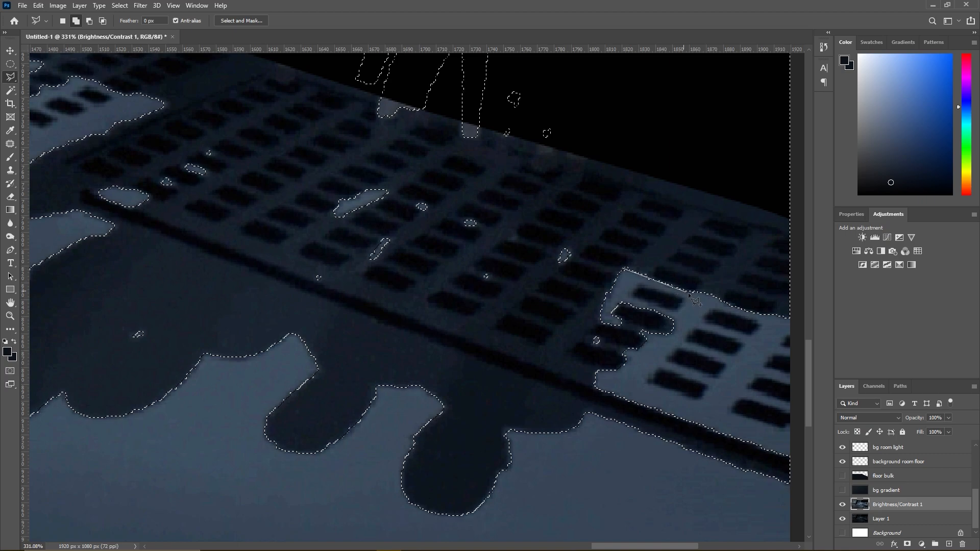
pyautogui.click(721, 304)
pyautogui.hscroll(3, 763, 314)
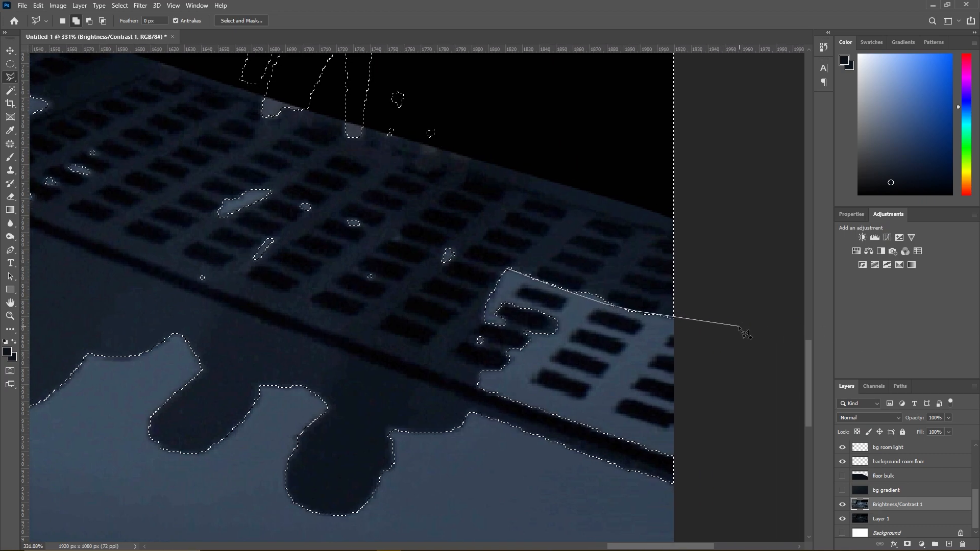
pyautogui.click(731, 334)
pyautogui.click(714, 305)
pyautogui.doubleClick(520, 237)
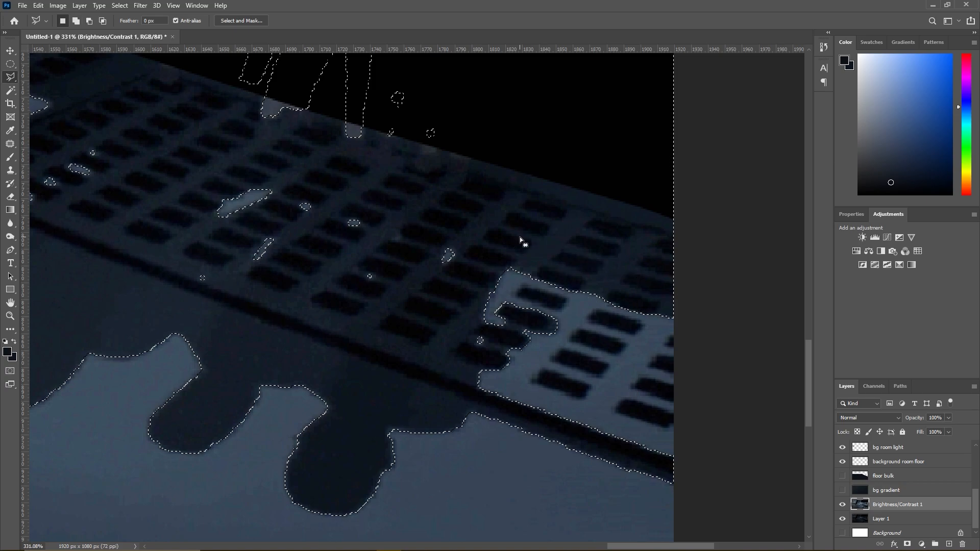
# - Add the shaded floor strip along the base of the black window frame, from the grating to the far figures, to the selection
pyautogui.scroll(-3, 679, 260)
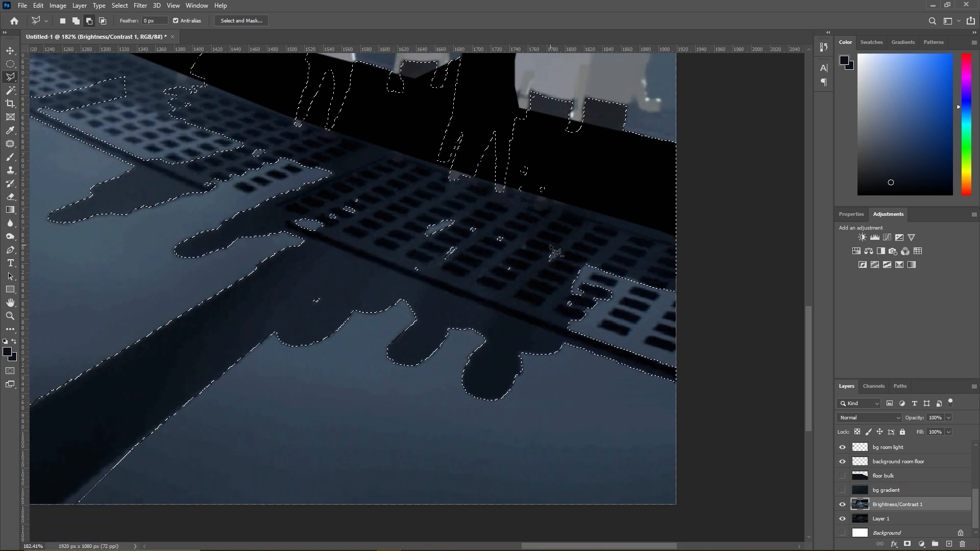
pyautogui.scroll(2, 556, 254)
pyautogui.scroll(-3, 556, 254)
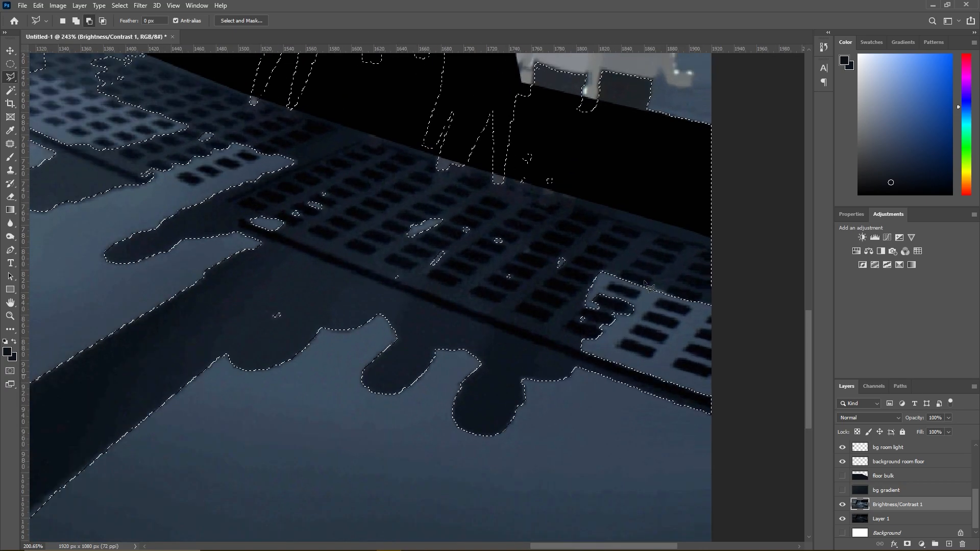
pyautogui.scroll(2, 194, 126)
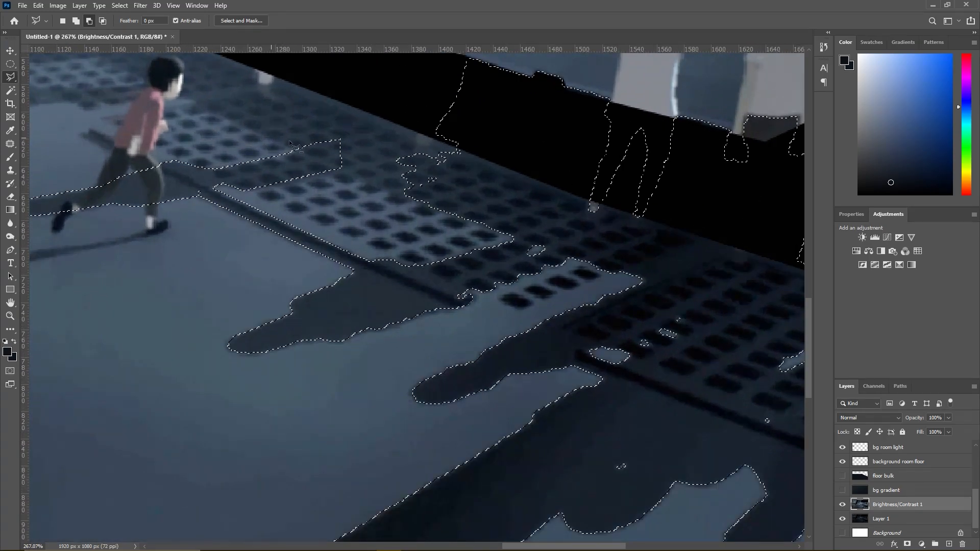
pyautogui.scroll(-8, 323, 119)
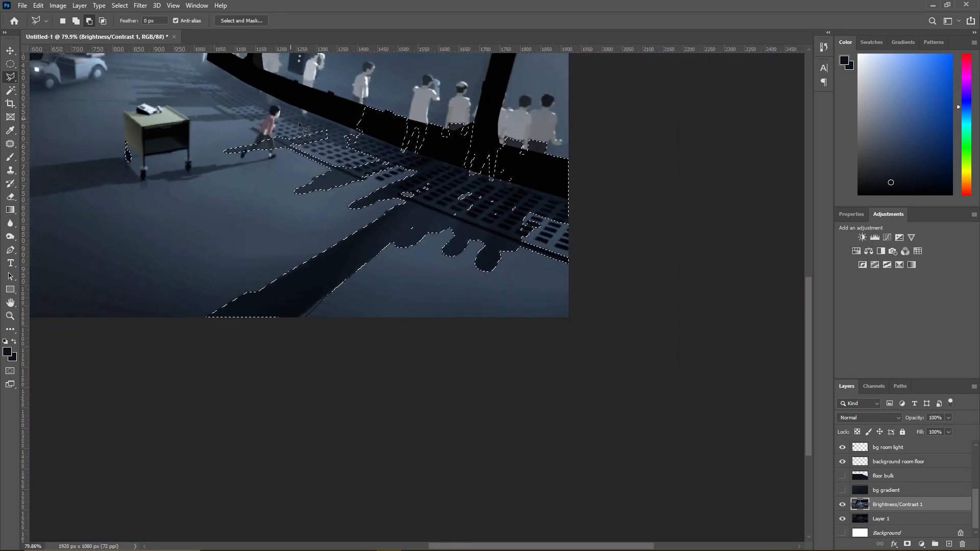
pyautogui.scroll(5, 458, 241)
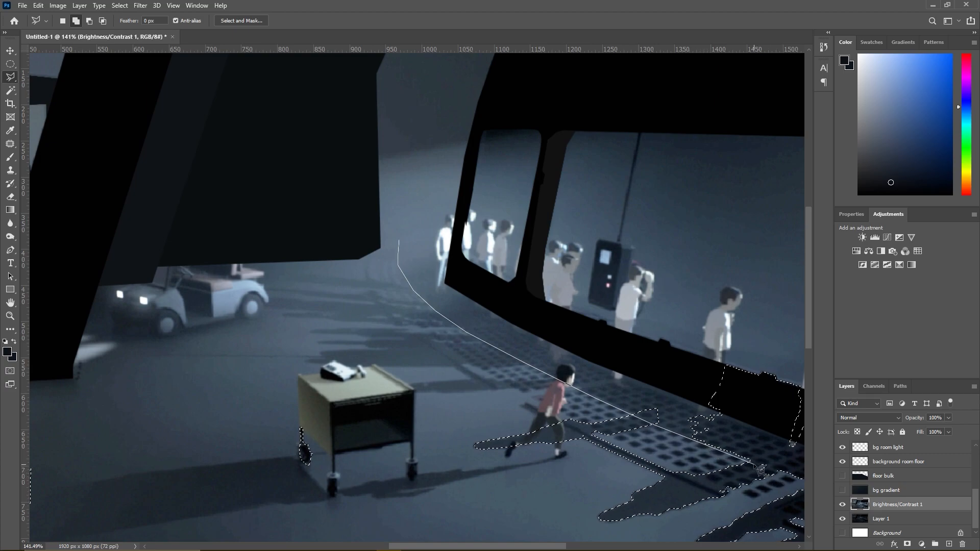
pyautogui.click(757, 423)
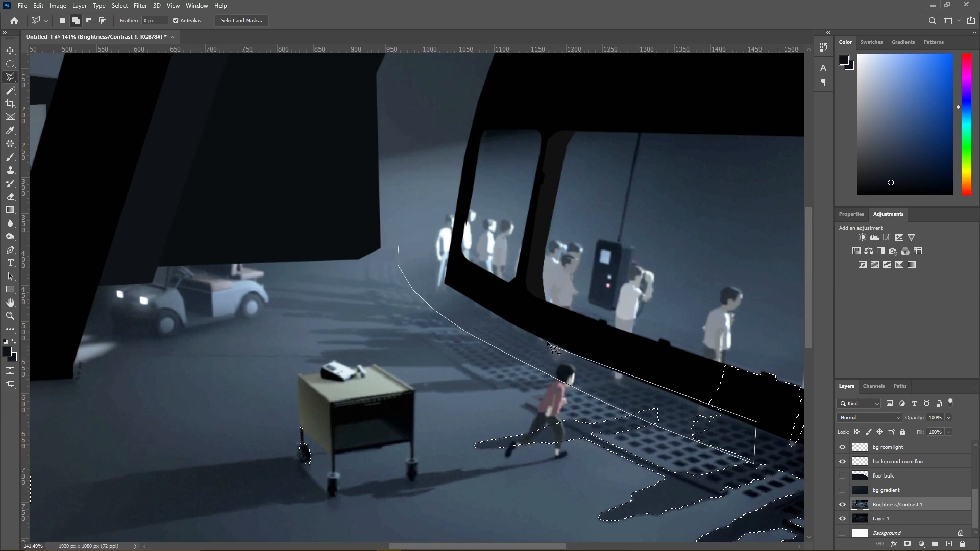
pyautogui.doubleClick(425, 239)
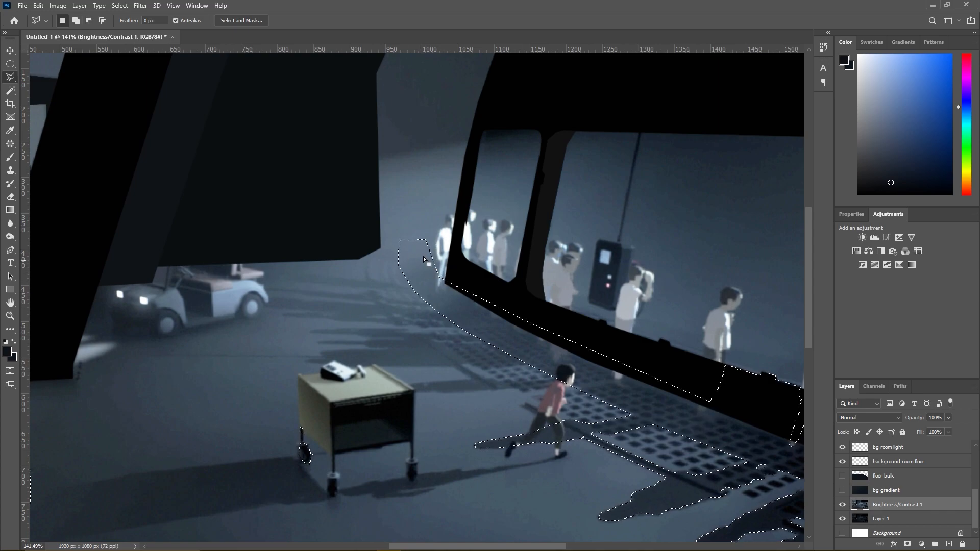
# - Extend the far end of the strip selection to the standing figure beside the window frame with the Polygonal Lasso
pyautogui.scroll(5, 426, 264)
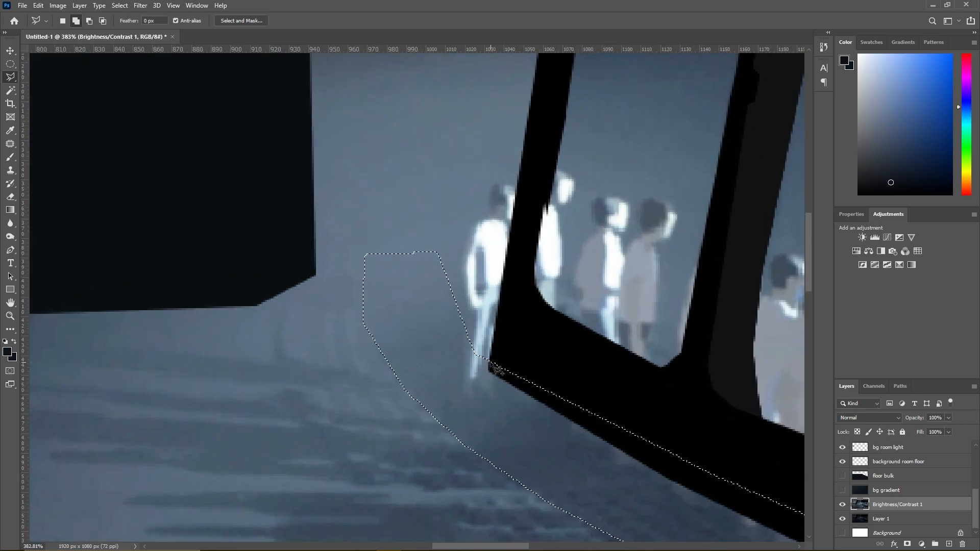
pyautogui.click(482, 356)
pyautogui.doubleClick(437, 250)
pyautogui.press('alt')
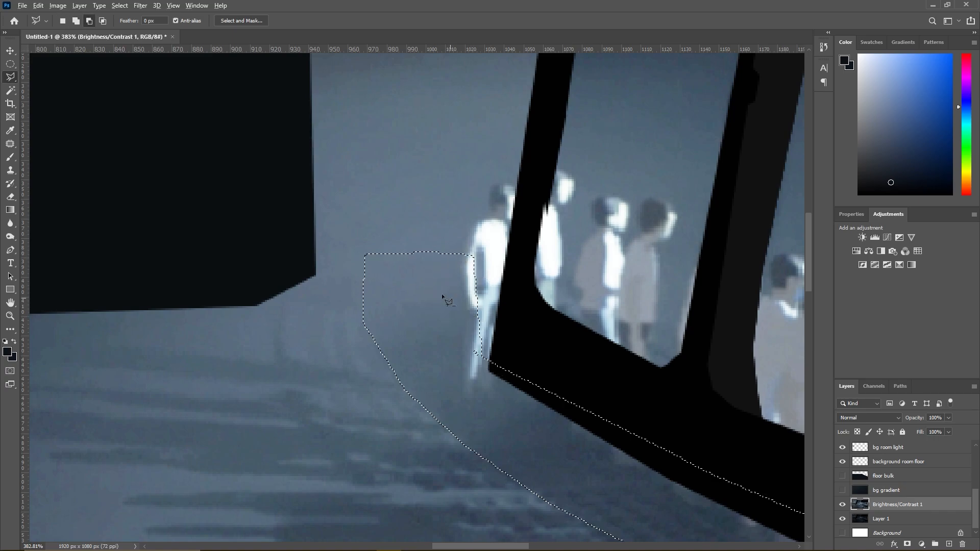
pyautogui.scroll(-3, 452, 298)
pyautogui.scroll(-3, 466, 417)
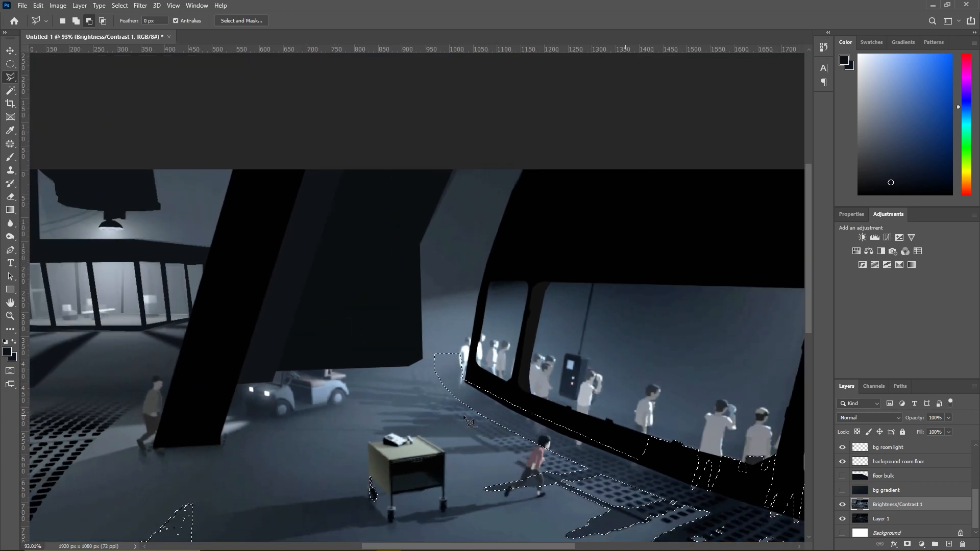
pyautogui.scroll(5, 464, 415)
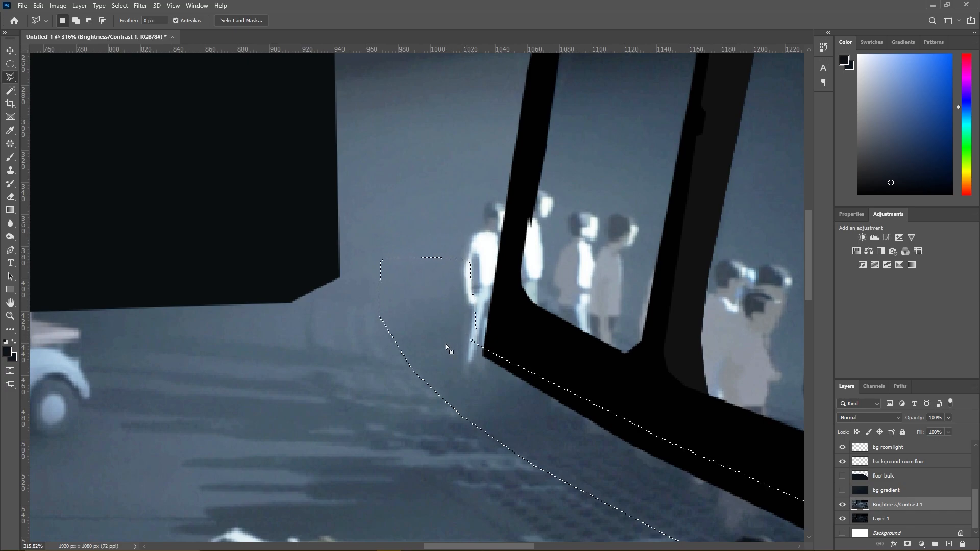
pyautogui.scroll(-3, 446, 344)
pyautogui.click(10, 90)
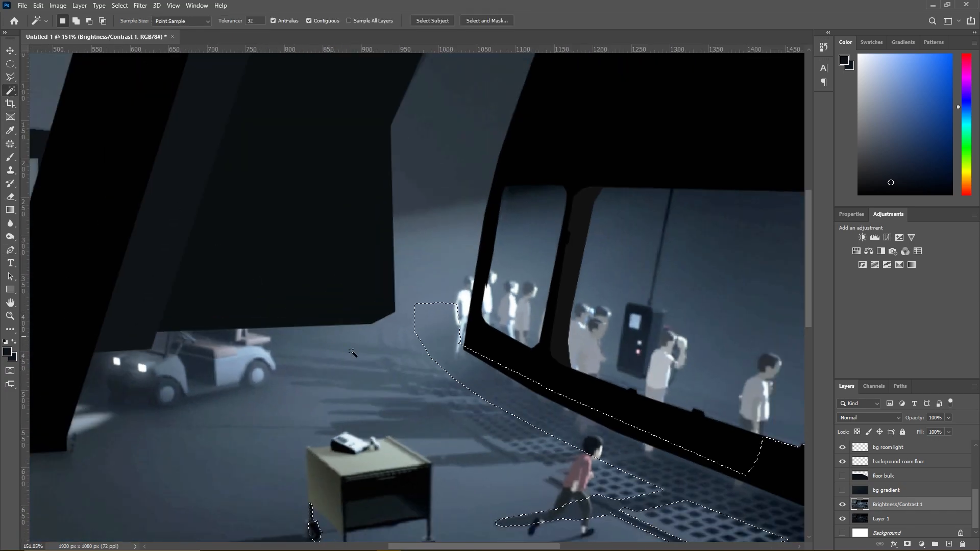
pyautogui.rightClick(500, 461)
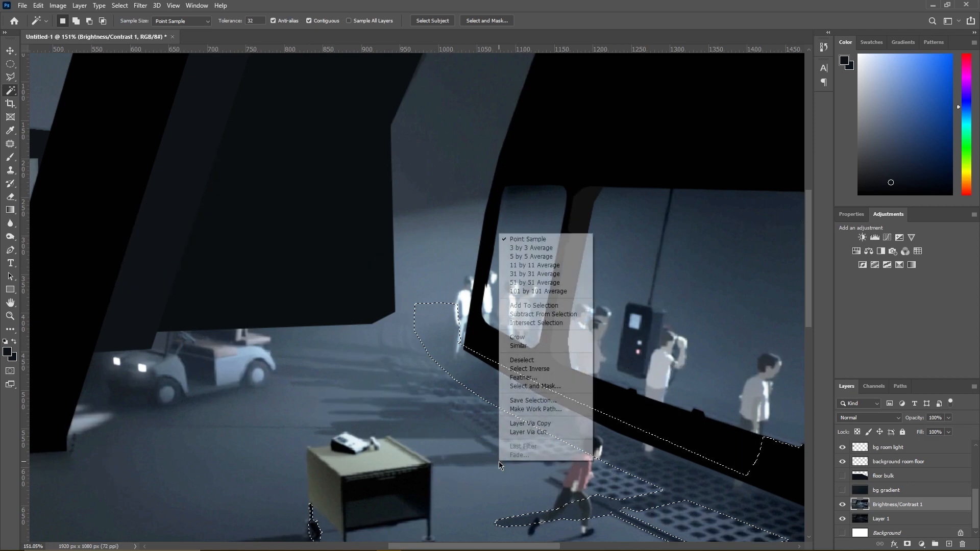
pyautogui.press('Escape')
pyautogui.scroll(3, 440, 425)
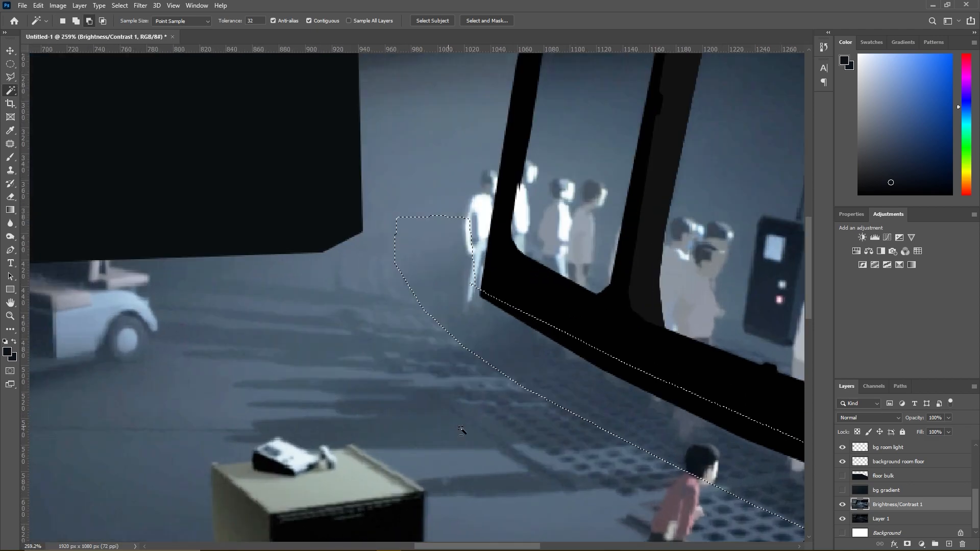
pyautogui.click(841, 504)
pyautogui.click(518, 494)
pyautogui.hotkey('ctrl', 'z')
pyautogui.scroll(-3, 455, 393)
pyautogui.press('l')
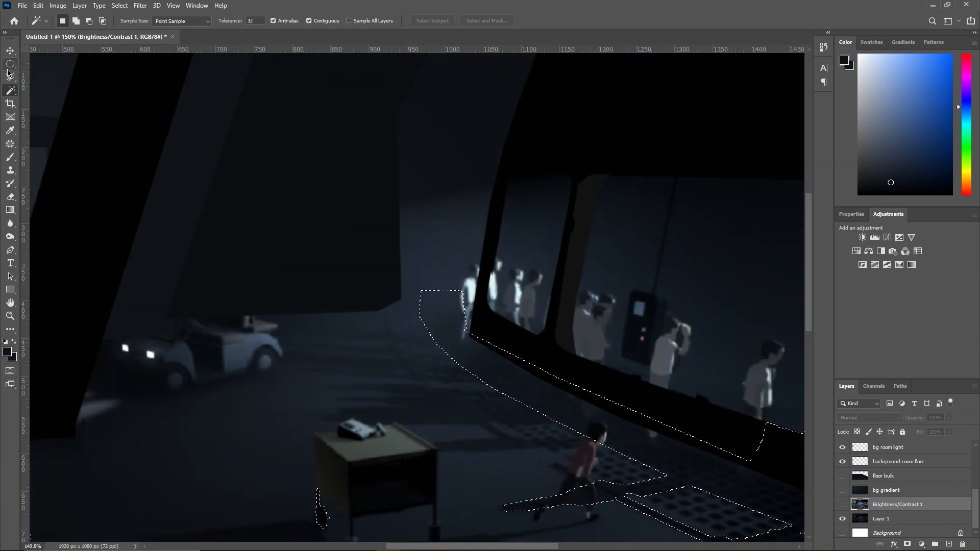
pyautogui.click(842, 504)
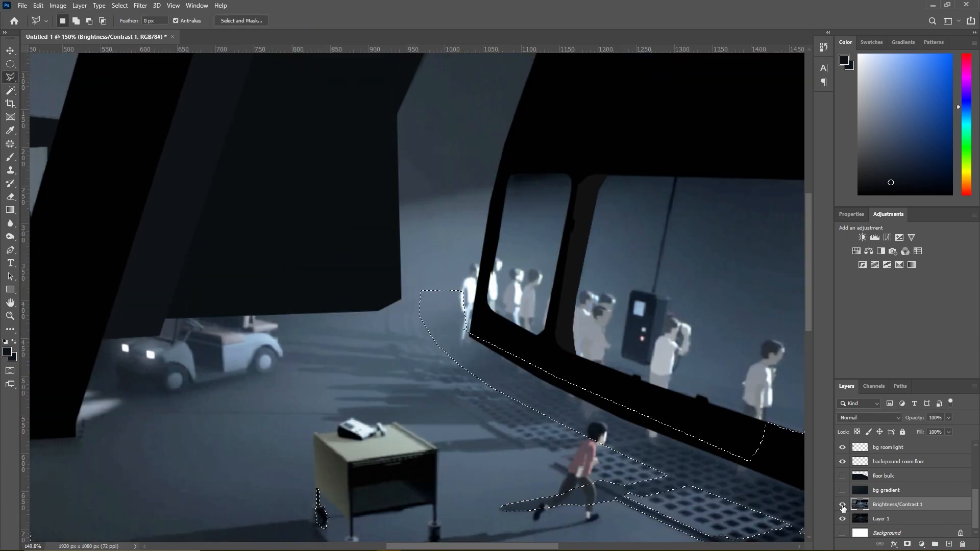
# - Add the narrow floor shadow running from the cart's back corner across the grating to the boy's head to the selection
pyautogui.scroll(5, 510, 474)
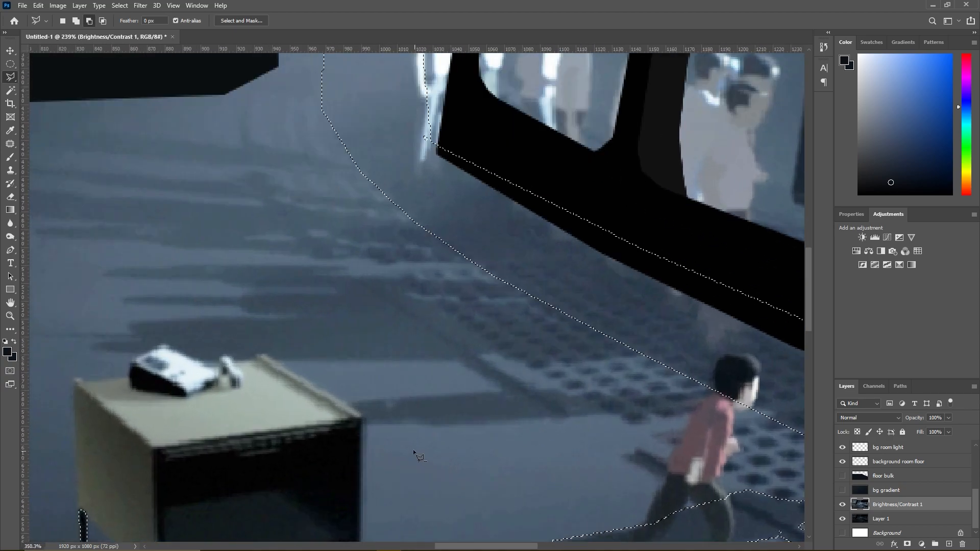
pyautogui.click(351, 424)
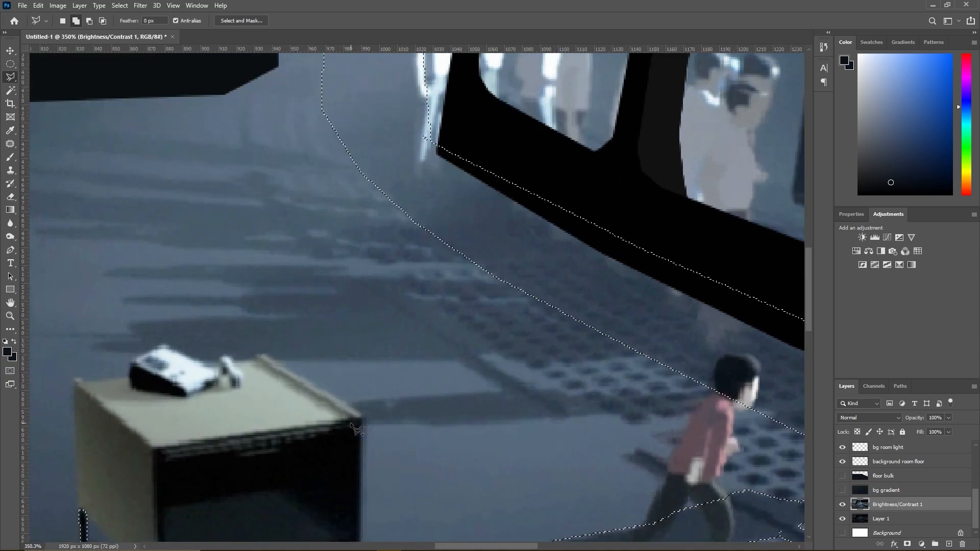
pyautogui.click(408, 419)
pyautogui.click(426, 426)
pyautogui.click(574, 414)
pyautogui.click(594, 411)
pyautogui.click(616, 413)
pyautogui.click(642, 414)
pyautogui.click(683, 410)
pyautogui.click(745, 397)
pyautogui.click(773, 387)
pyautogui.click(710, 388)
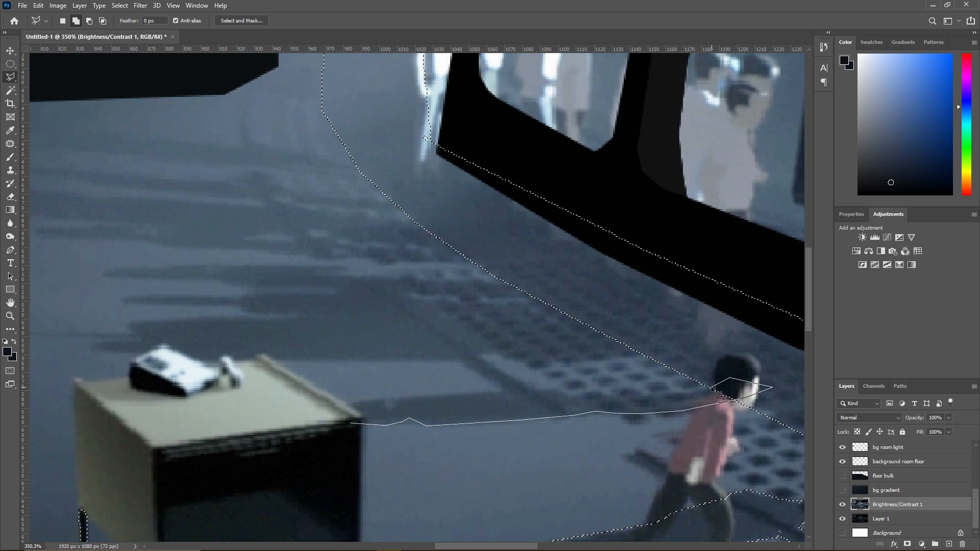
pyautogui.click(610, 398)
pyautogui.click(593, 393)
pyautogui.click(571, 397)
pyautogui.click(557, 389)
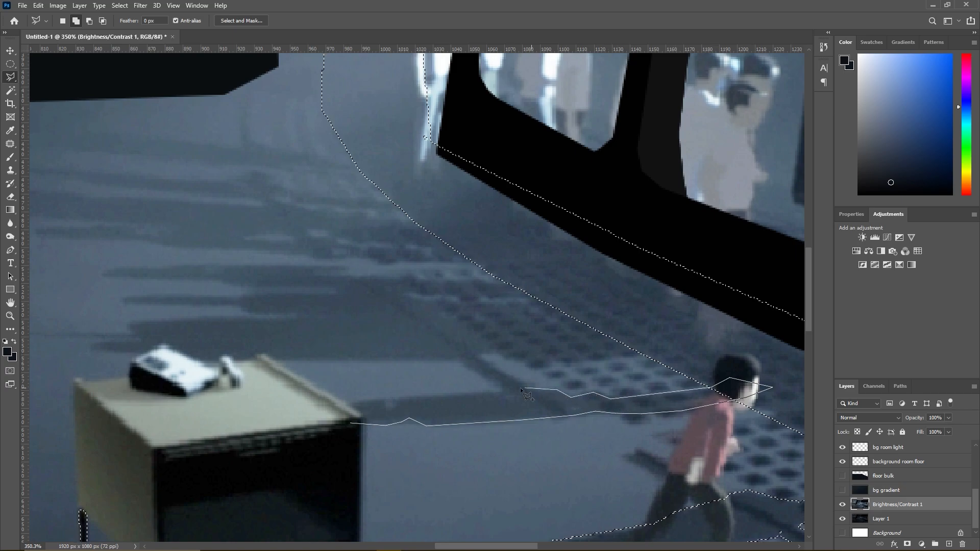
pyautogui.click(390, 397)
pyautogui.click(390, 403)
pyautogui.click(382, 399)
pyautogui.click(363, 400)
pyautogui.click(344, 411)
# - Add the wide, jagged floor shadow just behind the cart top, out to the grating strip, to the selection with the Polygonal Lasso
pyautogui.scroll(-3, 371, 371)
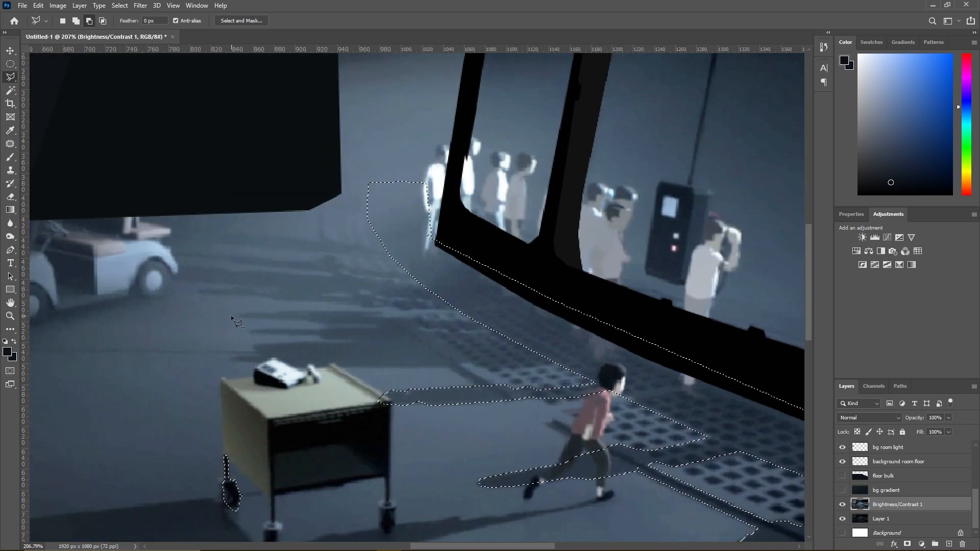
pyautogui.scroll(3, 231, 314)
pyautogui.click(232, 387)
pyautogui.click(229, 383)
pyautogui.click(235, 379)
pyautogui.click(276, 378)
pyautogui.click(266, 361)
pyautogui.click(352, 353)
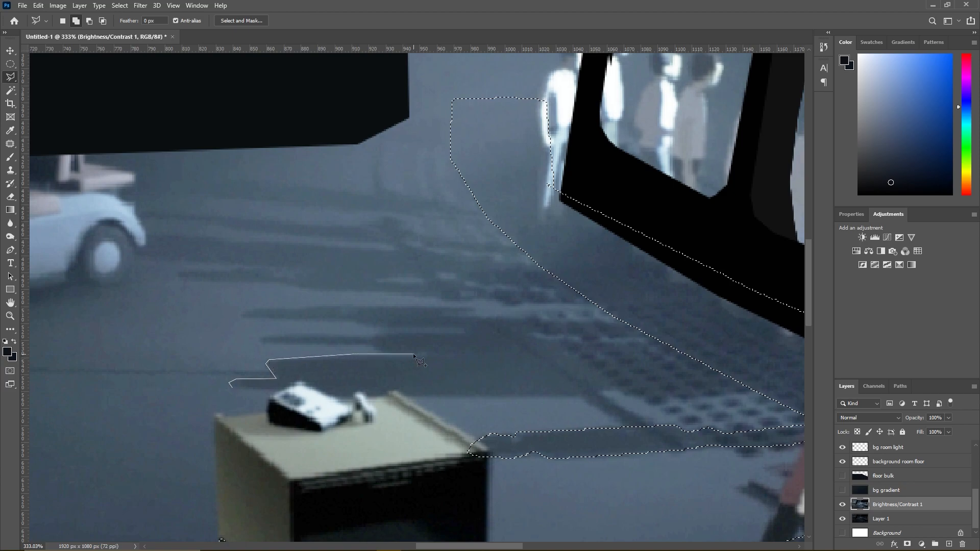
pyautogui.click(440, 353)
pyautogui.click(375, 351)
pyautogui.click(371, 342)
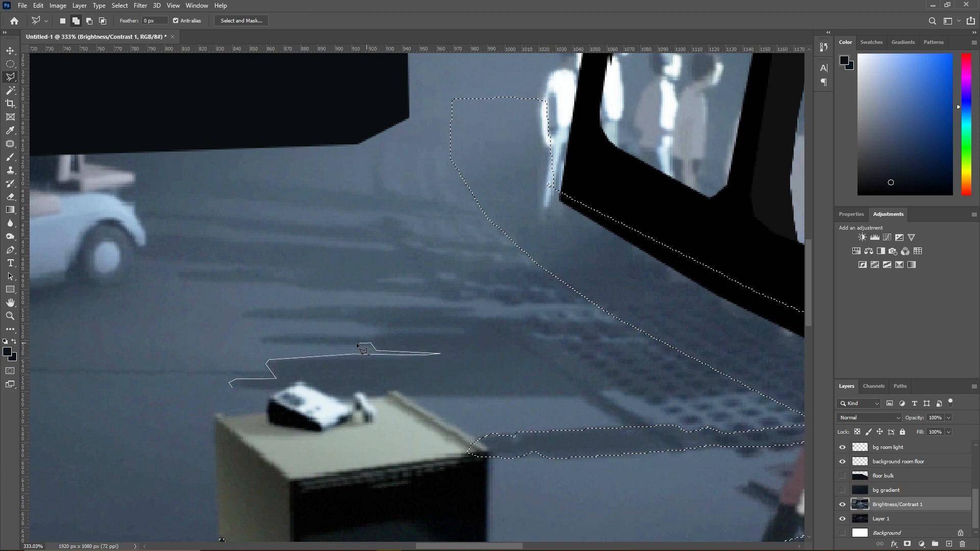
pyautogui.click(261, 339)
pyautogui.click(378, 333)
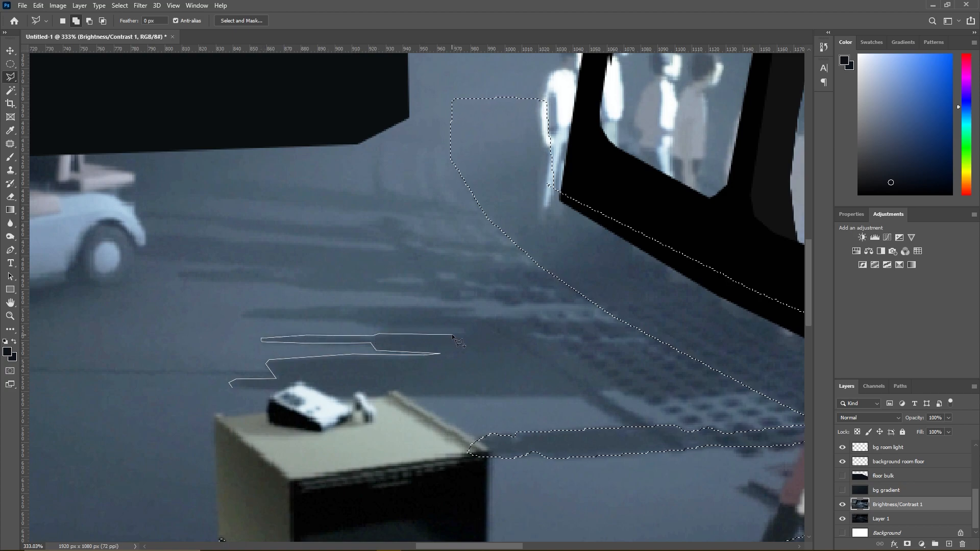
pyautogui.click(688, 340)
pyautogui.click(757, 382)
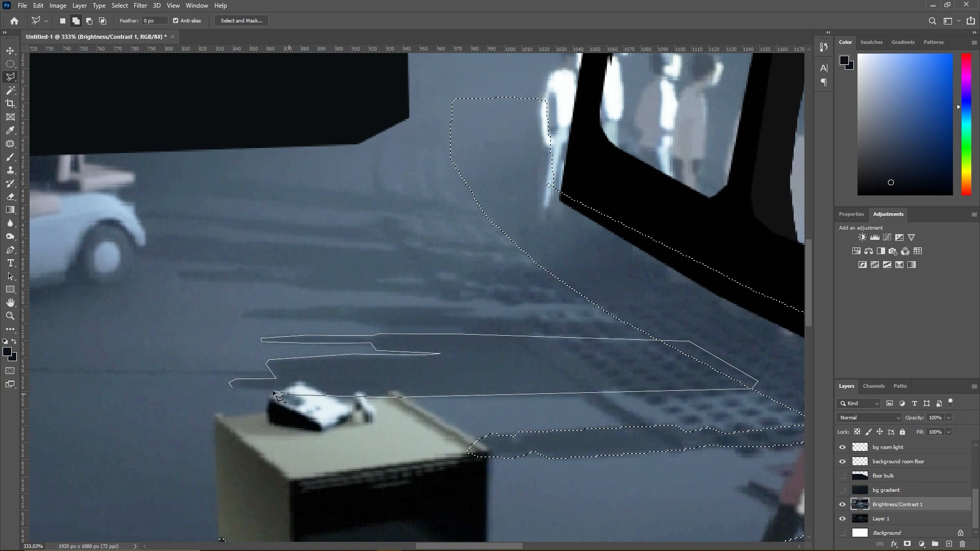
pyautogui.click(232, 387)
# - Add the thin floor shadow directly above the wide jagged one, reaching onto the grating, to the selection
pyautogui.scroll(2, 437, 329)
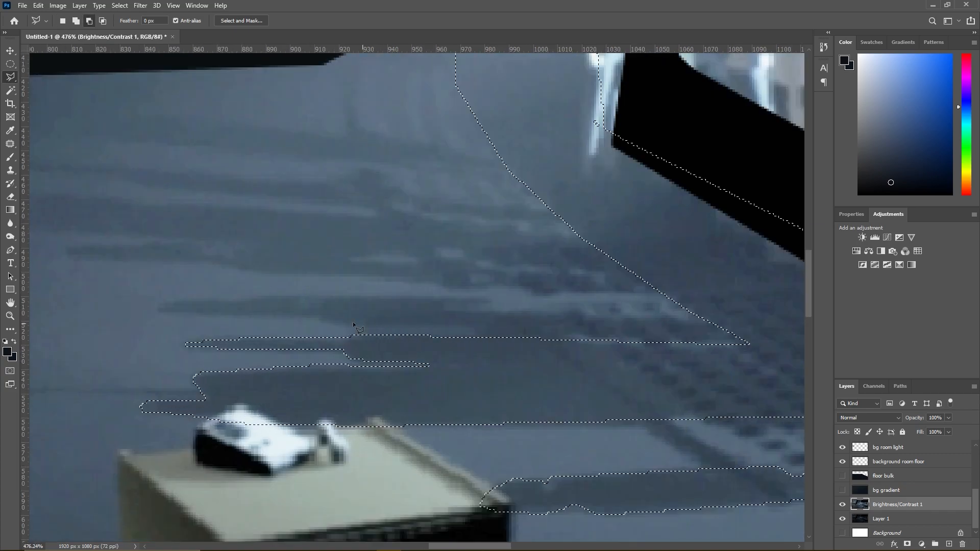
pyautogui.click(316, 316)
pyautogui.click(333, 324)
pyautogui.click(475, 329)
pyautogui.click(483, 339)
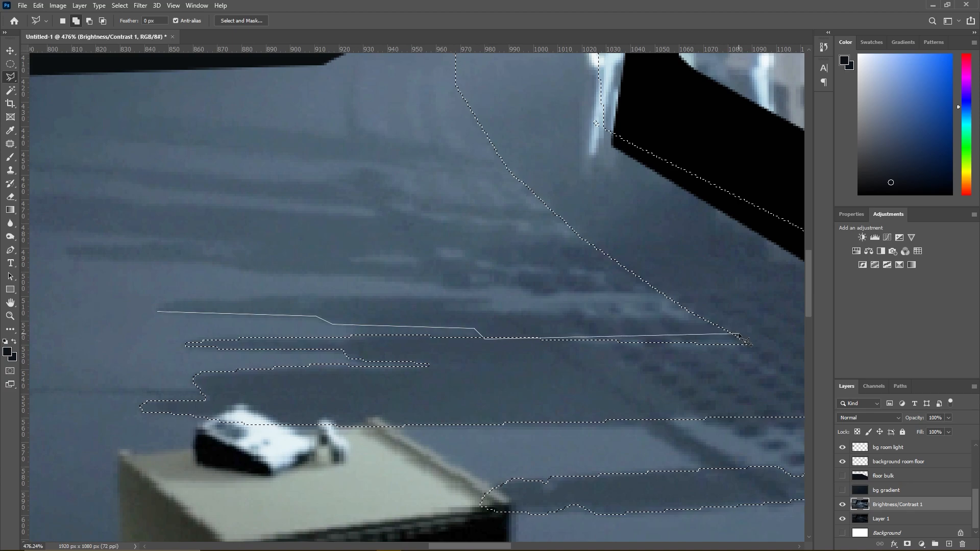
pyautogui.click(713, 308)
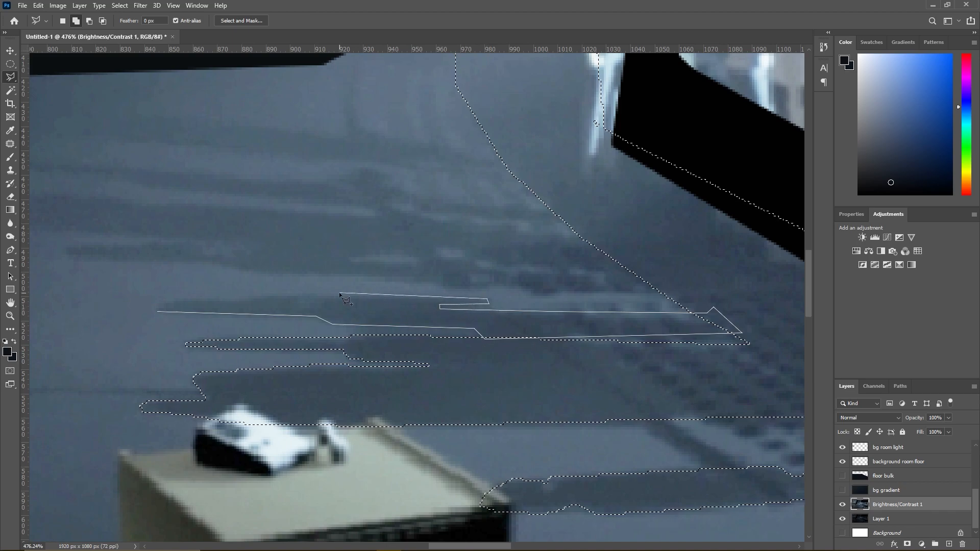
pyautogui.click(218, 298)
pyautogui.click(199, 298)
pyautogui.click(177, 300)
pyautogui.click(163, 302)
pyautogui.click(154, 308)
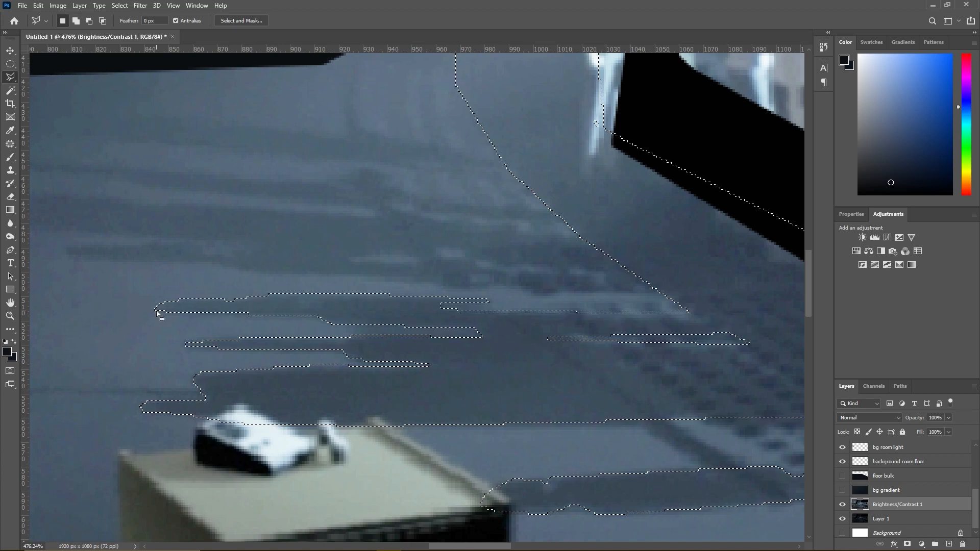
# - Add the long shadow streak extending from near the vehicle's wheel to the selected grating strip to the selection
pyautogui.scroll(-3, 360, 262)
pyautogui.scroll(4, 329, 238)
pyautogui.press('shift')
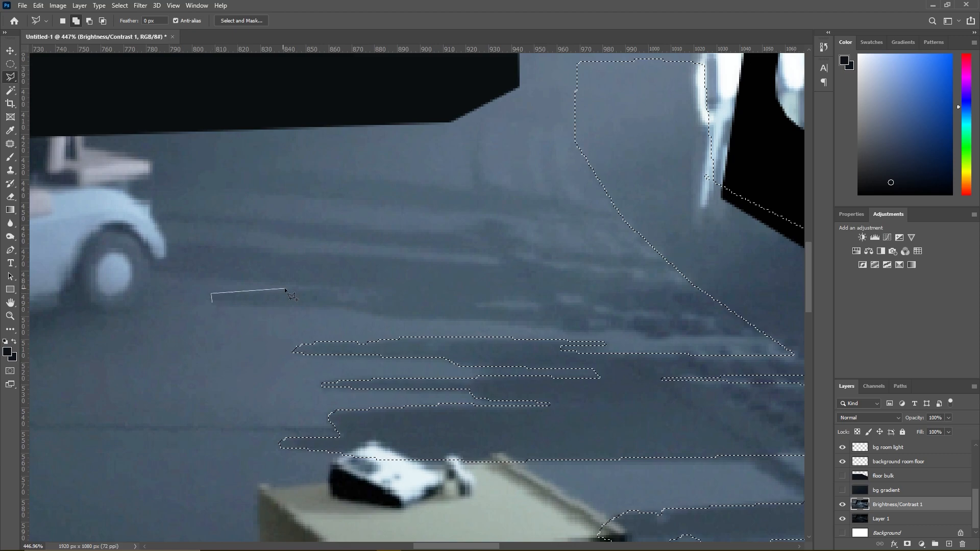
pyautogui.click(324, 289)
pyautogui.click(334, 297)
pyautogui.click(529, 308)
pyautogui.click(593, 309)
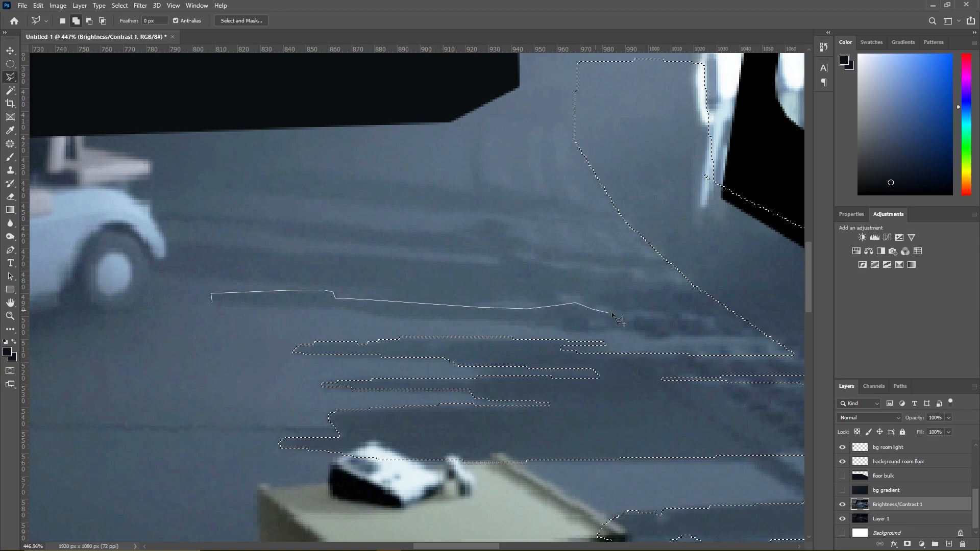
pyautogui.click(676, 320)
pyautogui.click(778, 311)
pyautogui.click(766, 335)
pyautogui.click(666, 335)
pyautogui.click(634, 331)
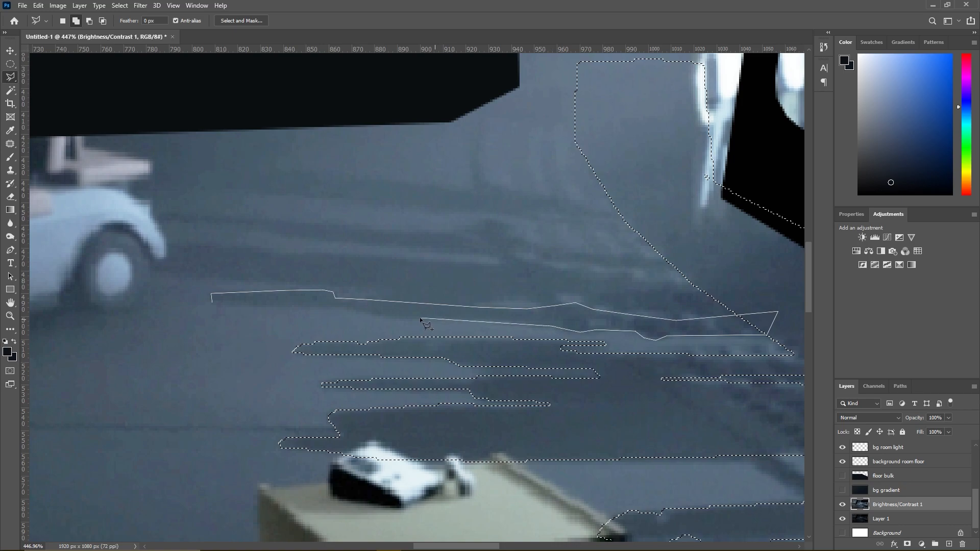
pyautogui.click(401, 320)
pyautogui.click(349, 309)
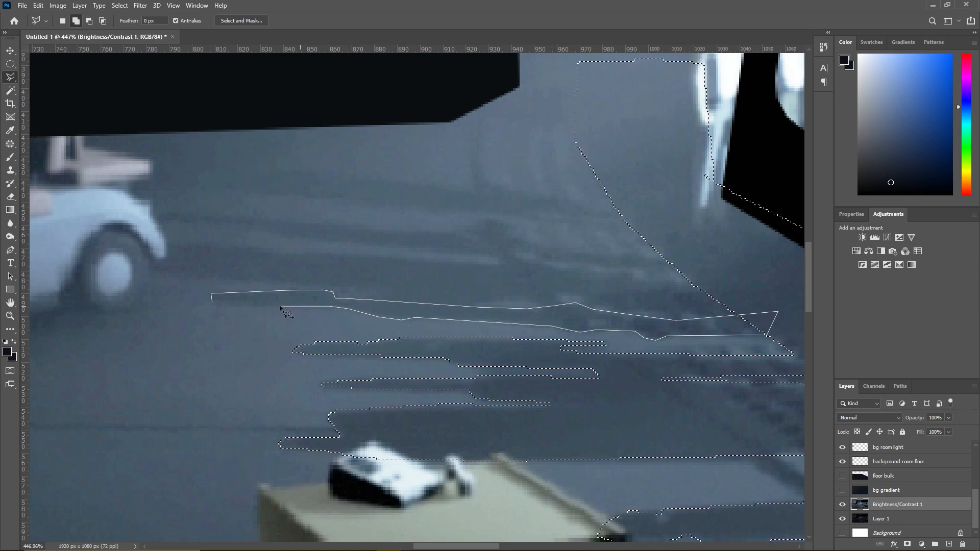
pyautogui.click(212, 302)
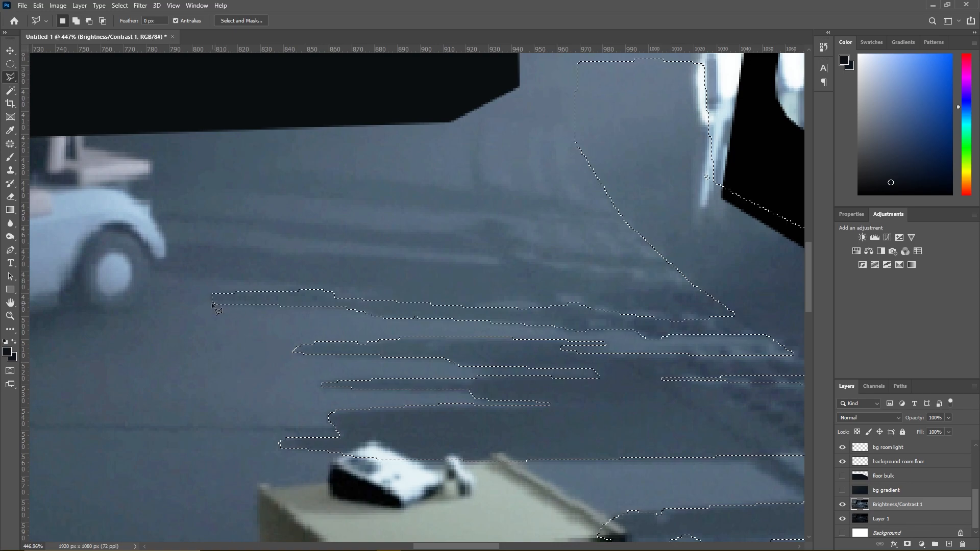
pyautogui.hotkey('alt', 'Tab')
pyautogui.press('super')
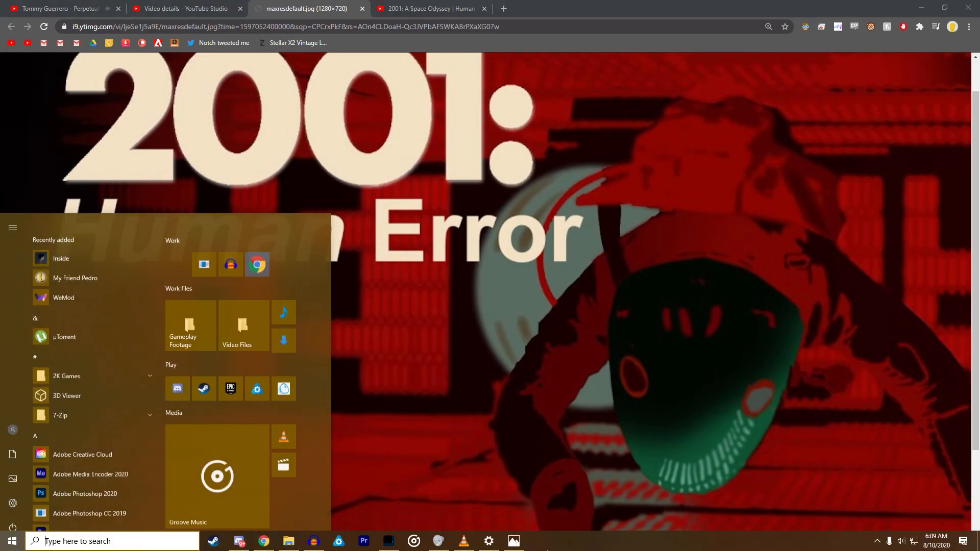
pyautogui.press('super')
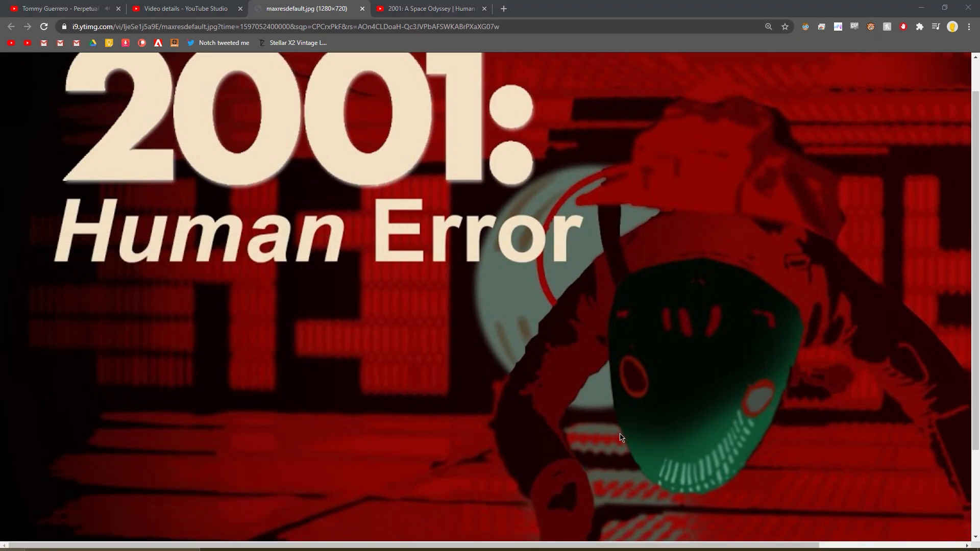
pyautogui.hotkey('alt', 'Tab')
# - Add the broad shadow streak running from the vehicle's rear wheel across the floor to the grating to the selection
pyautogui.press('shift')
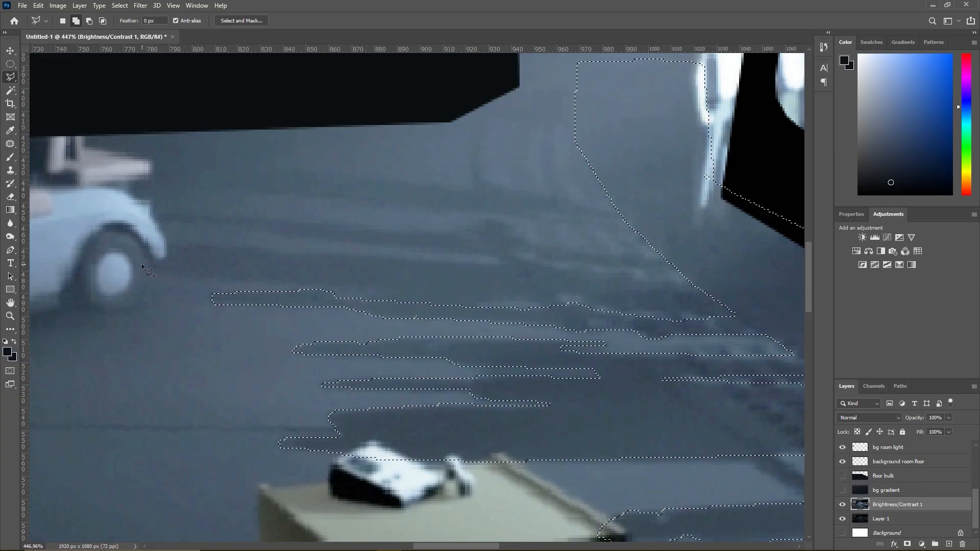
pyautogui.click(195, 274)
pyautogui.click(278, 283)
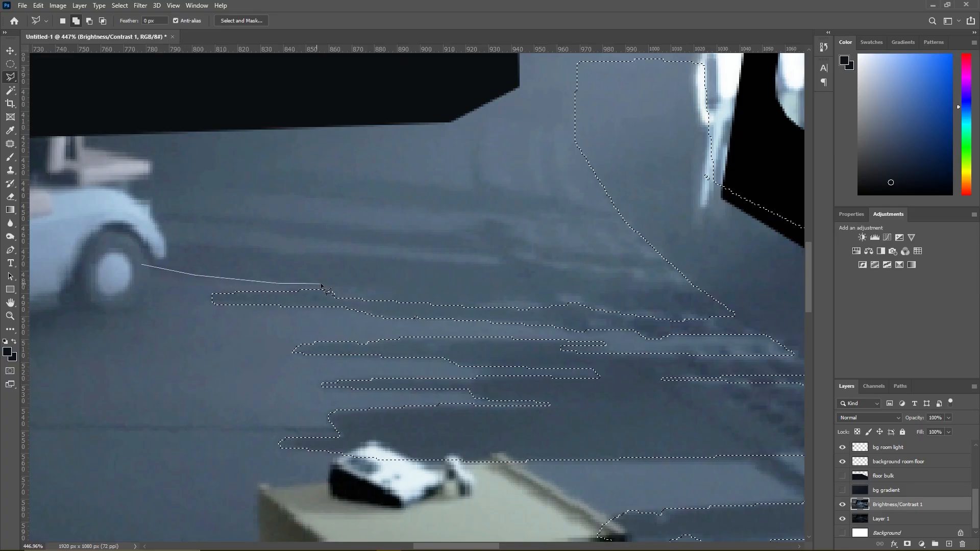
pyautogui.click(334, 296)
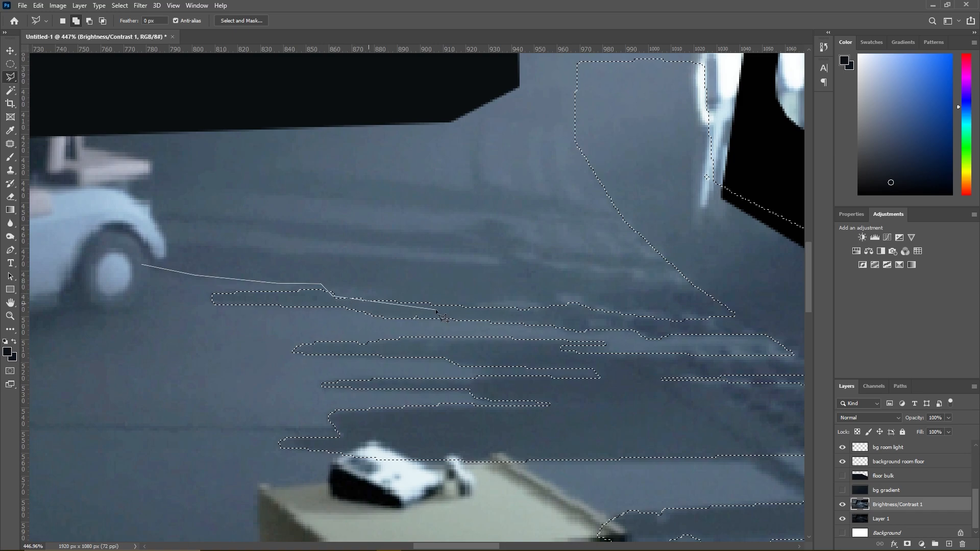
pyautogui.click(462, 309)
pyautogui.click(536, 298)
pyautogui.click(721, 310)
pyautogui.click(738, 289)
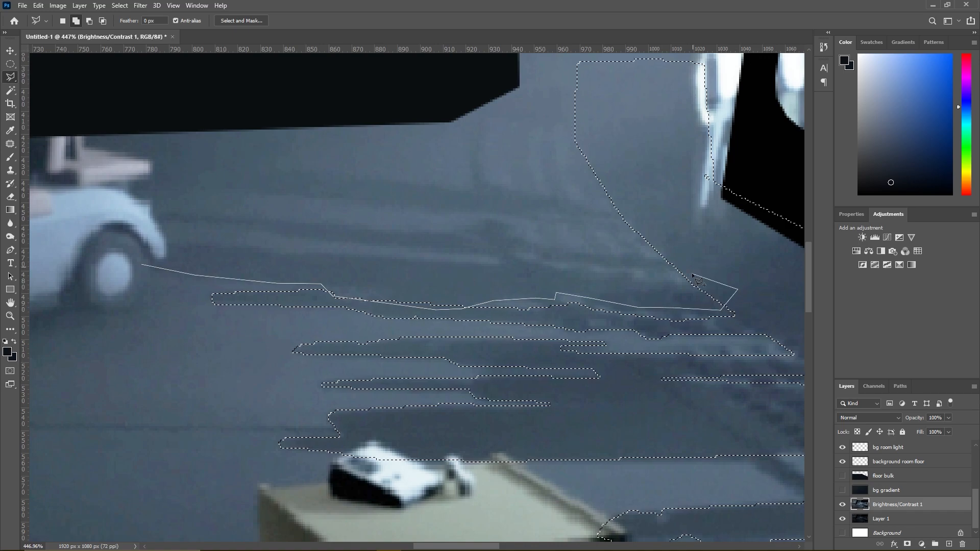
pyautogui.click(643, 275)
pyautogui.click(600, 272)
pyautogui.click(556, 269)
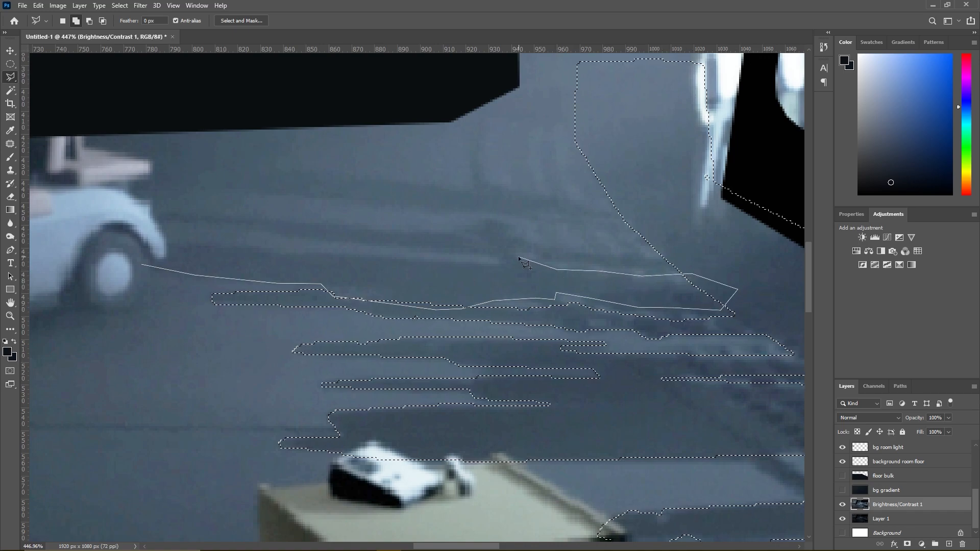
pyautogui.click(500, 262)
pyautogui.click(278, 252)
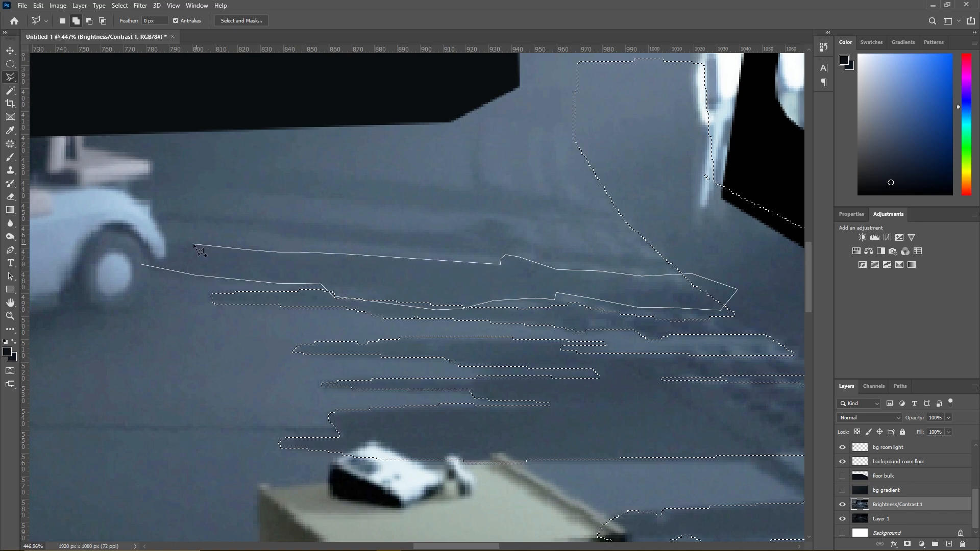
pyautogui.click(152, 243)
pyautogui.click(142, 251)
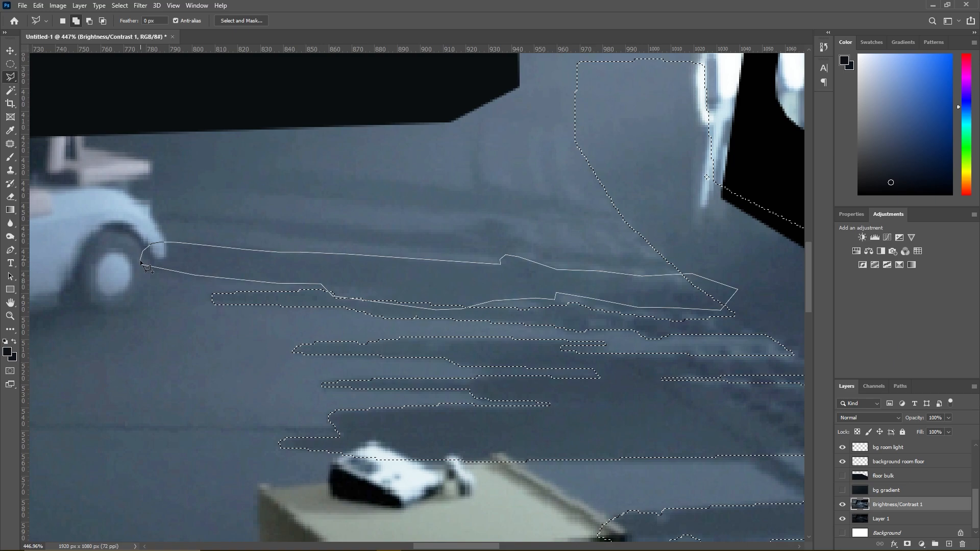
pyautogui.click(142, 266)
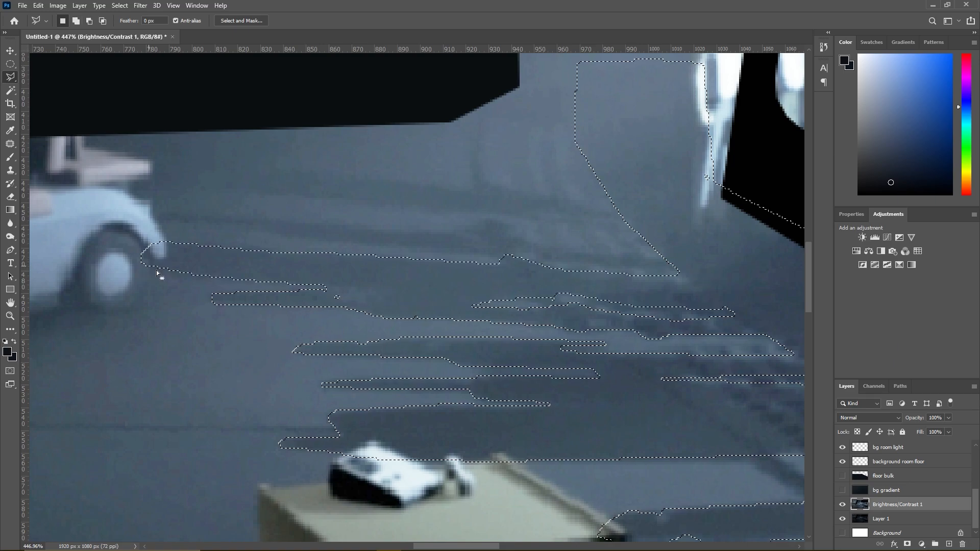
# - Check the whole image with the bg gradient and floor bulk layers shown, and hide both layers again
pyautogui.click(847, 484)
pyautogui.moveTo(842, 475); pyautogui.dragTo(843, 489)
pyautogui.scroll(-10, 416, 352)
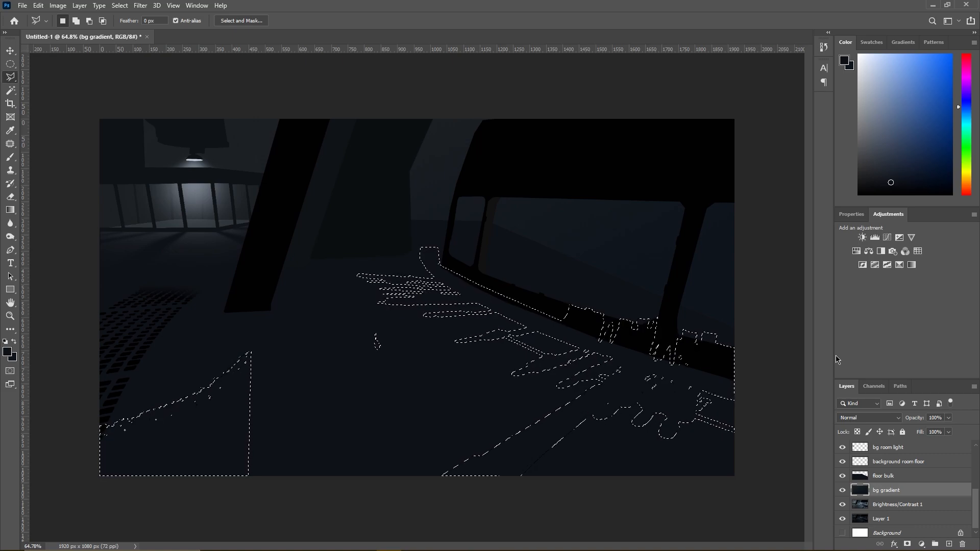
pyautogui.click(842, 489)
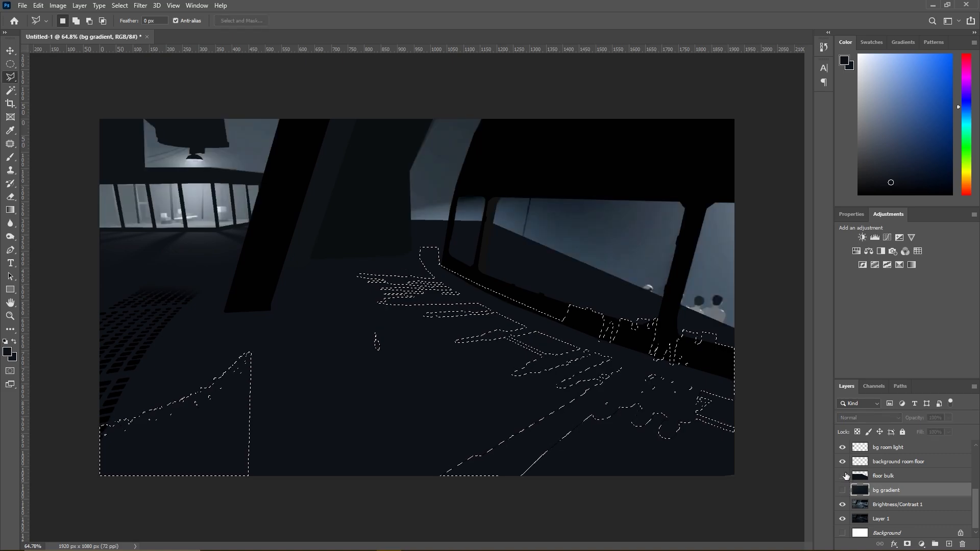
pyautogui.click(841, 476)
# - Add the shadow streak from the vehicle's rear fender to the selected shadow beside the window frame to the selection
pyautogui.scroll(3, 344, 228)
pyautogui.scroll(5, 449, 301)
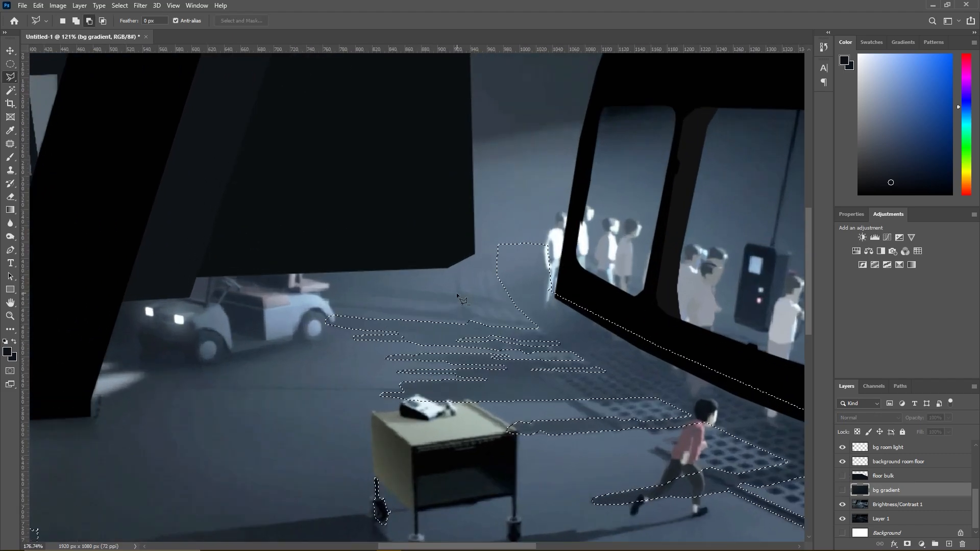
pyautogui.click(223, 308)
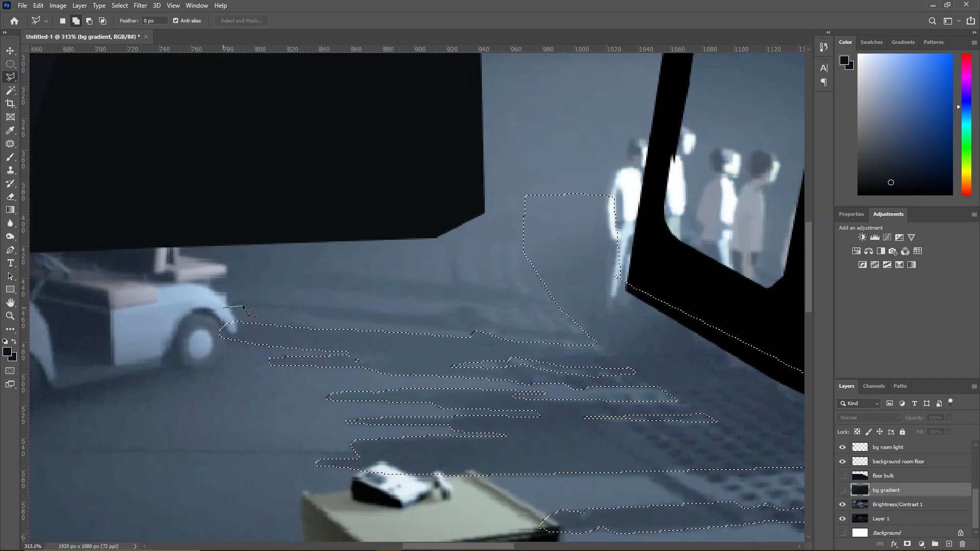
pyautogui.click(312, 317)
pyautogui.click(344, 317)
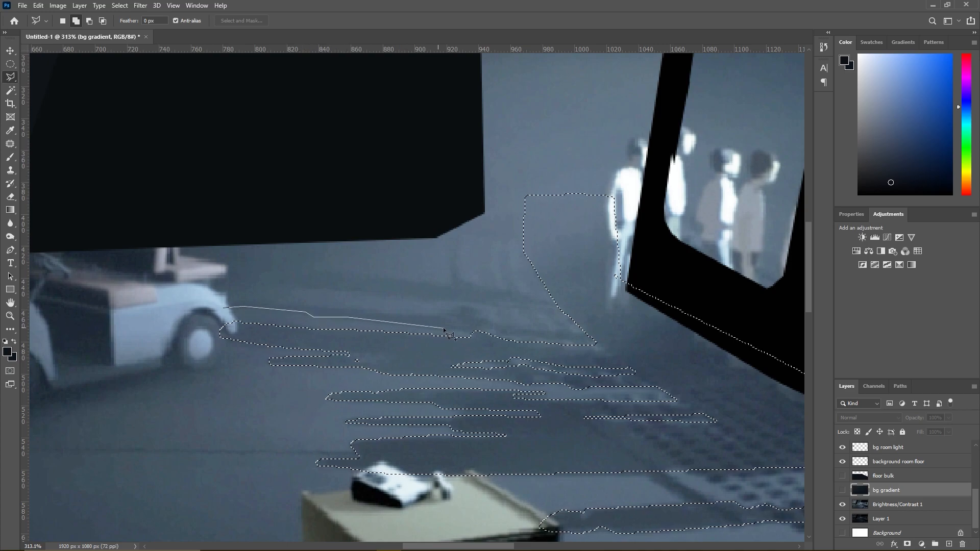
pyautogui.click(472, 331)
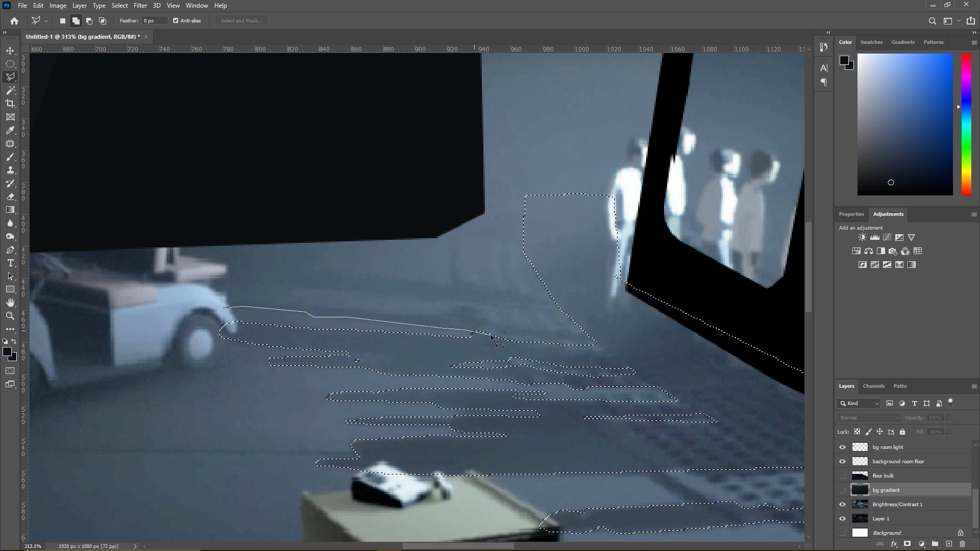
pyautogui.click(601, 341)
pyautogui.click(595, 331)
pyautogui.click(532, 328)
pyautogui.click(489, 320)
pyautogui.click(475, 309)
pyautogui.click(383, 312)
pyautogui.click(376, 307)
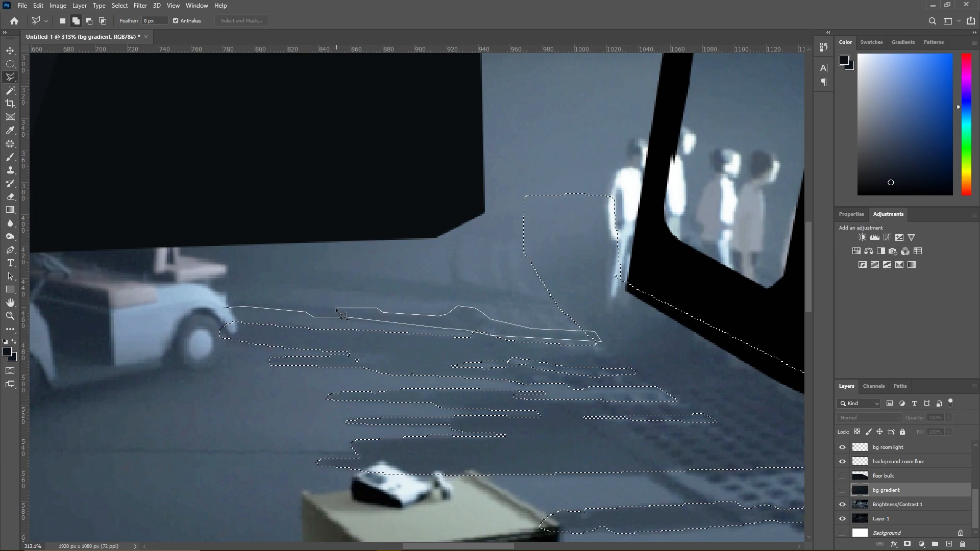
pyautogui.click(310, 307)
pyautogui.click(283, 301)
pyautogui.click(265, 297)
pyautogui.click(248, 295)
pyautogui.click(235, 296)
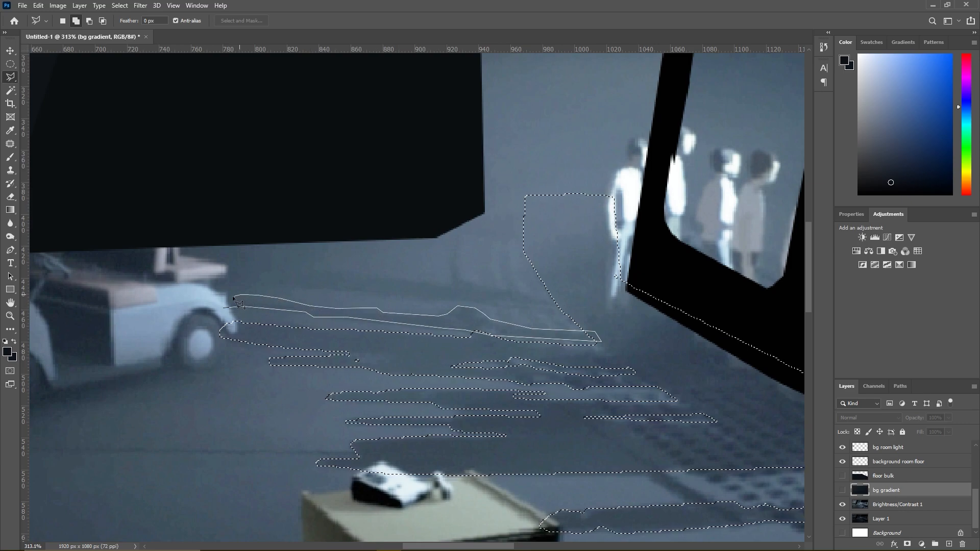
pyautogui.click(228, 305)
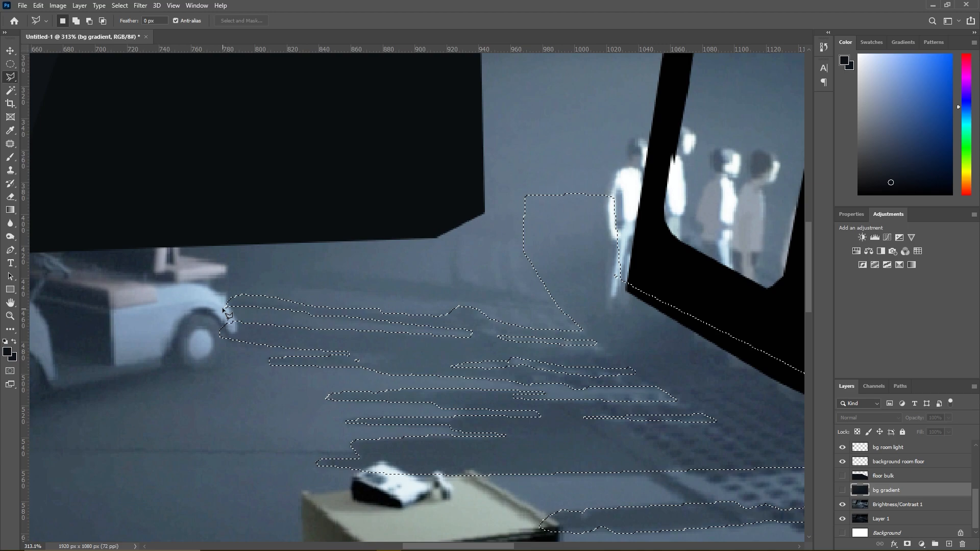
# - Add the farthest thin floor shadow, just below the dark pillar's lower edge, to the selection
pyautogui.click(270, 279)
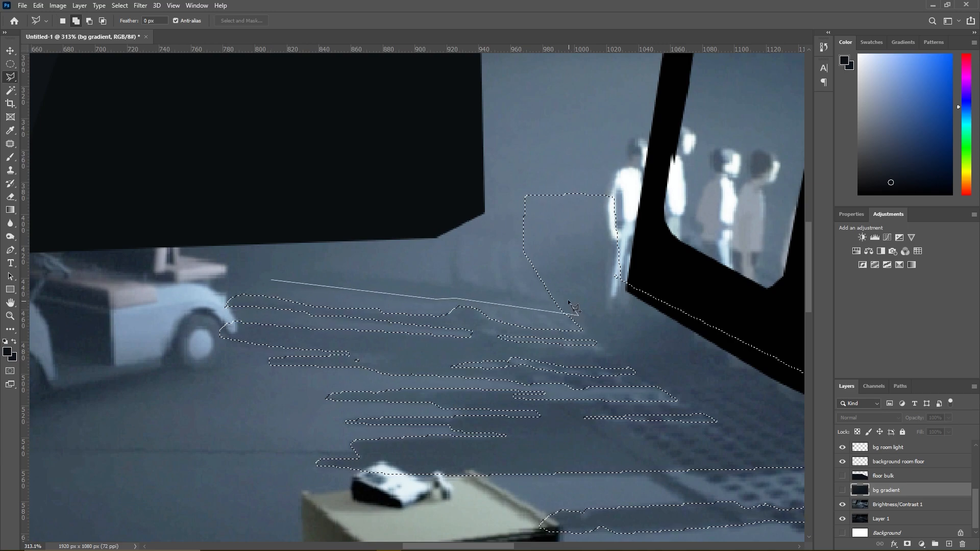
pyautogui.click(463, 279)
pyautogui.click(453, 278)
pyautogui.click(445, 282)
pyautogui.click(302, 268)
pyautogui.click(272, 280)
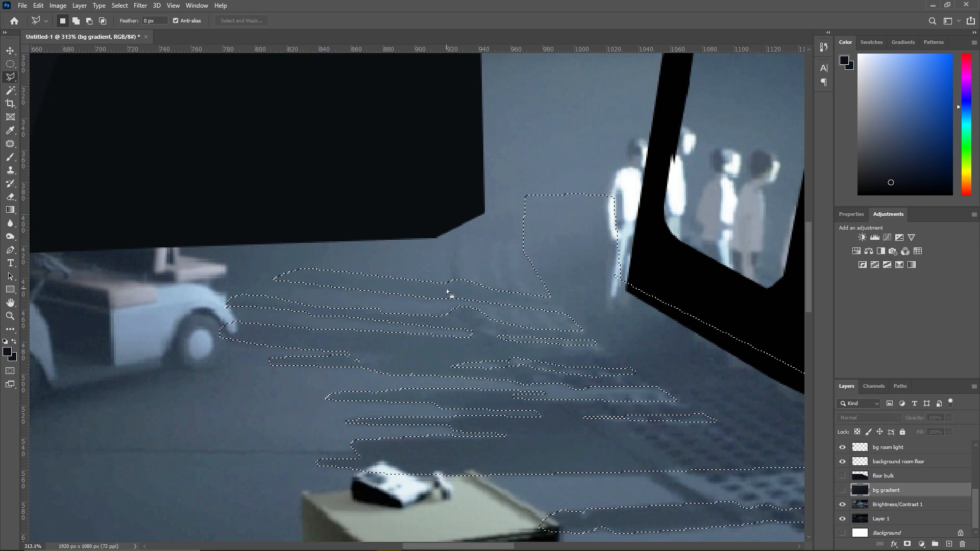
# - Retrace the grating's dark front border out to the canvas edge with straight lines and add it to the selection
pyautogui.scroll(-9, 446, 289)
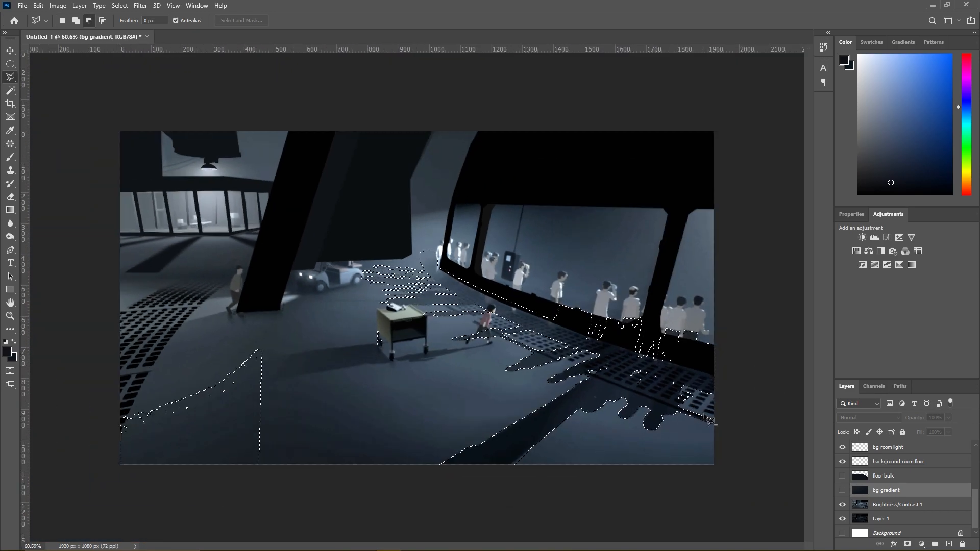
pyautogui.scroll(9, 749, 452)
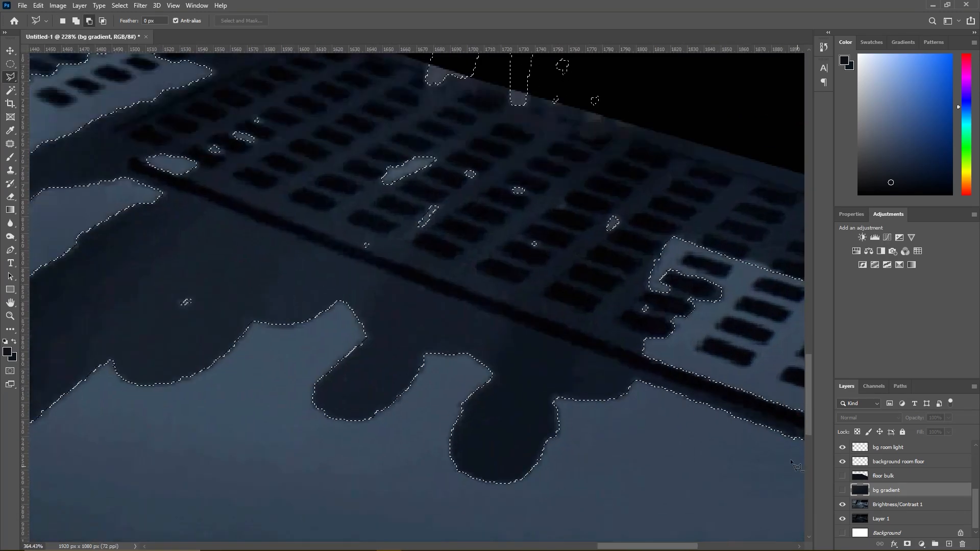
pyautogui.scroll(3, 795, 464)
pyautogui.scroll(-3, 565, 285)
pyautogui.scroll(-3, 586, 296)
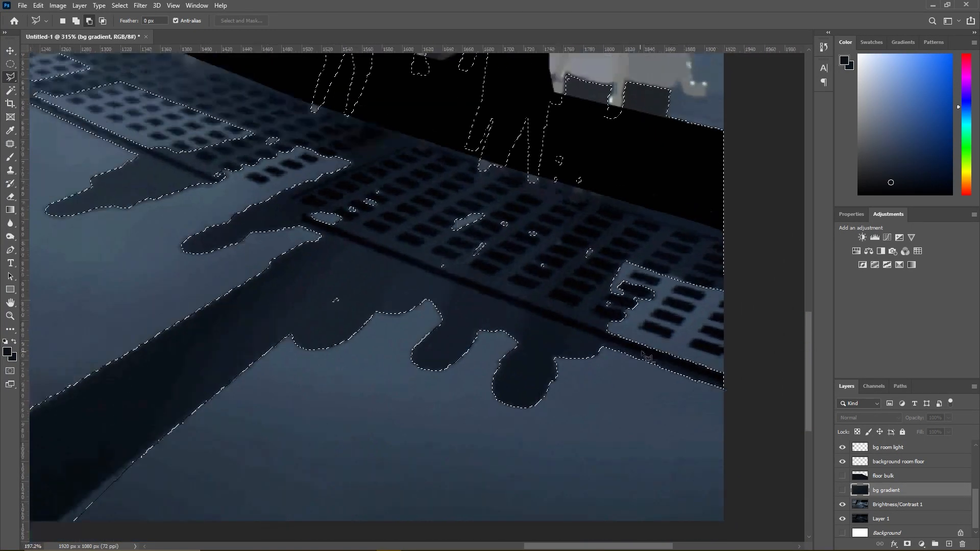
pyautogui.scroll(5, 739, 399)
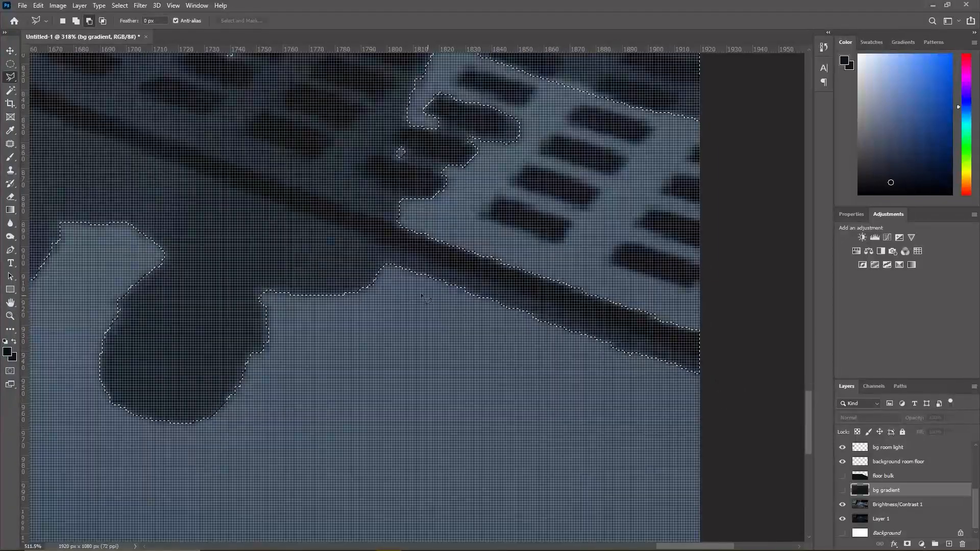
pyautogui.click(388, 263)
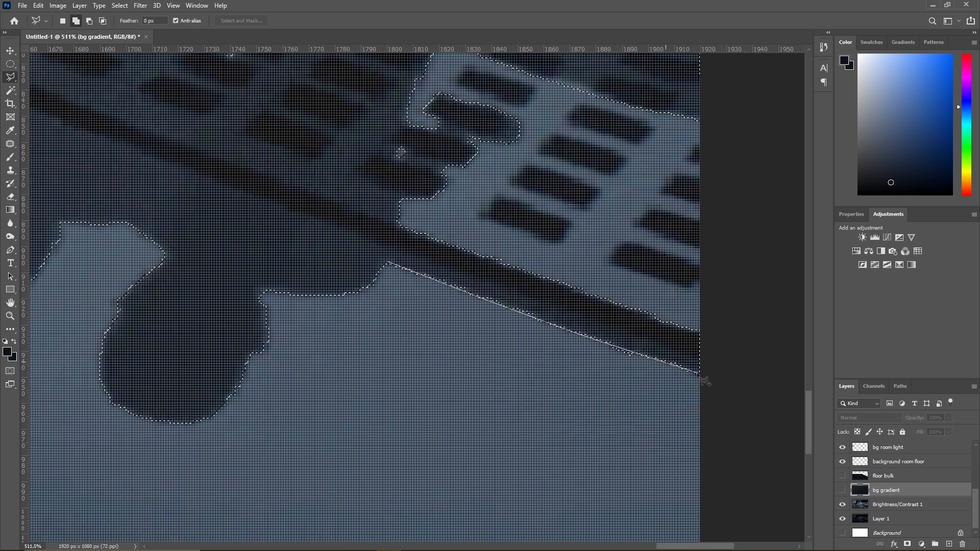
pyautogui.click(718, 376)
pyautogui.click(708, 354)
pyautogui.click(404, 253)
# - Subtract the ragged bumps along the inner side of the lit grating patch near the canvas edge from the selection
pyautogui.scroll(-10, 439, 262)
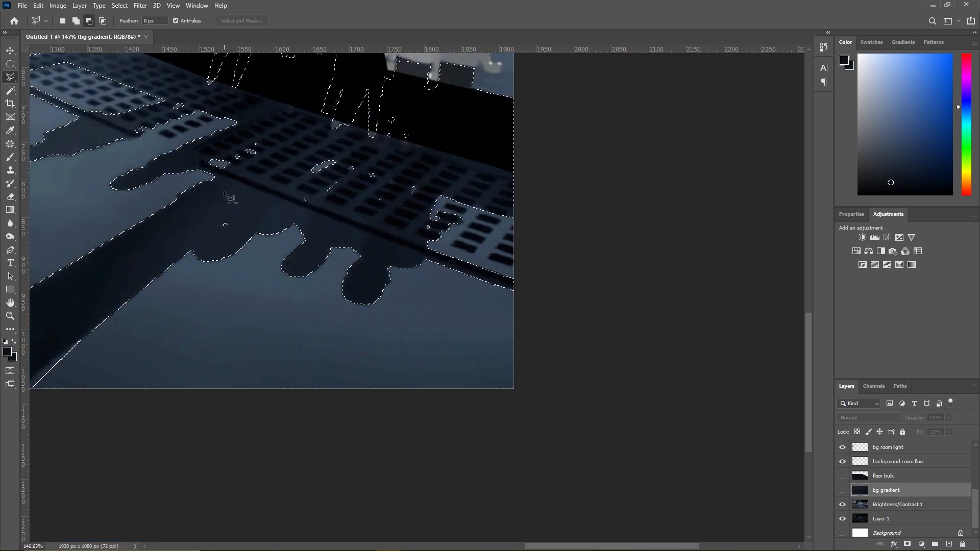
pyautogui.scroll(10, 443, 220)
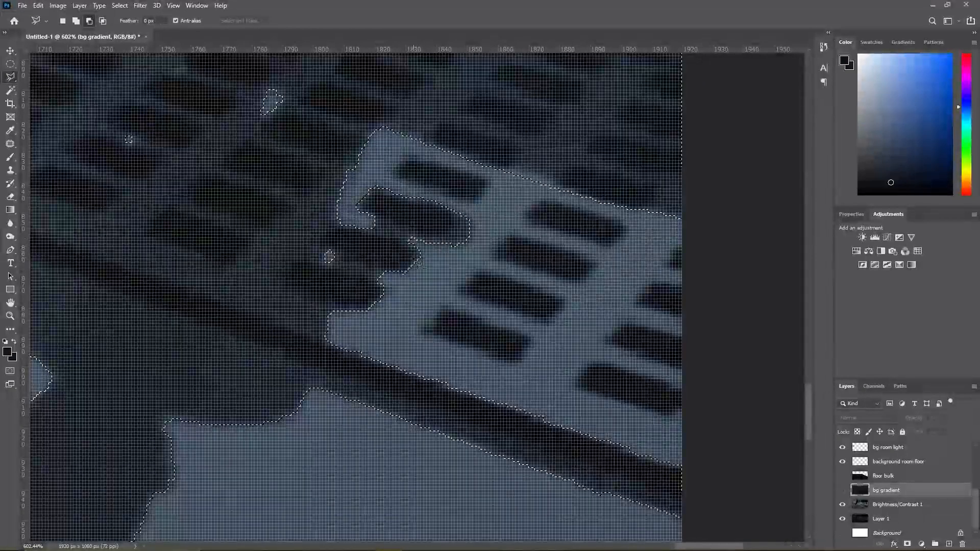
pyautogui.click(335, 316)
pyautogui.click(377, 284)
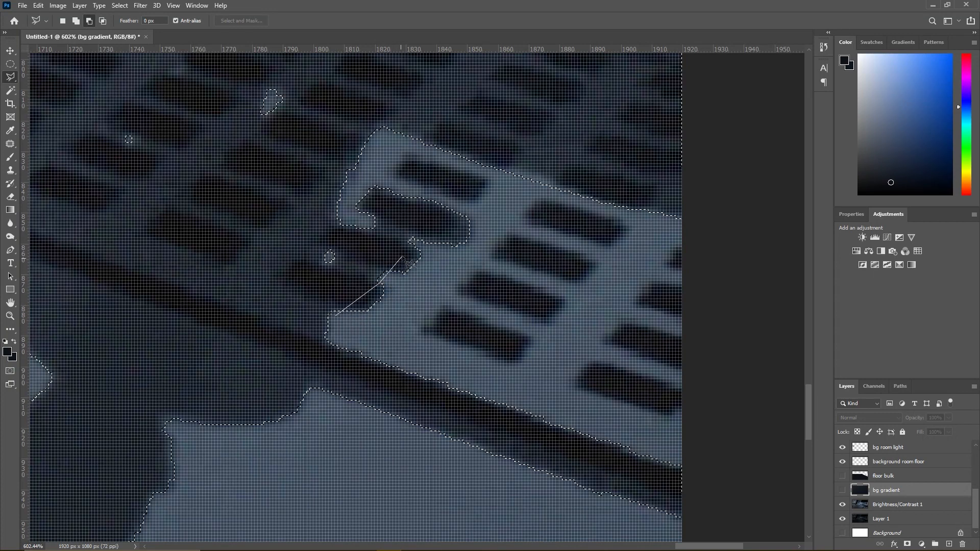
pyautogui.click(454, 210)
pyautogui.click(496, 206)
pyautogui.click(484, 280)
pyautogui.click(388, 333)
pyautogui.click(335, 316)
# - Subtract a small polygon around the hooked inner corner of the lit grating patch from the selection
pyautogui.click(331, 259)
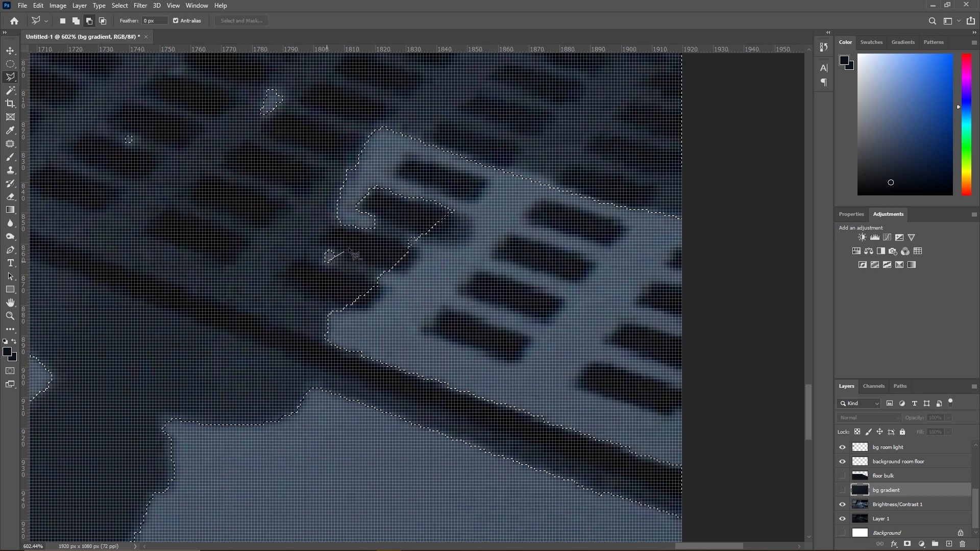
pyautogui.click(375, 220)
pyautogui.click(395, 175)
pyautogui.click(369, 175)
pyautogui.click(352, 196)
pyautogui.click(337, 226)
pyautogui.click(332, 245)
# - Add the dark grating border strip that passes behind the running boy to the selection
pyautogui.scroll(-8, 430, 252)
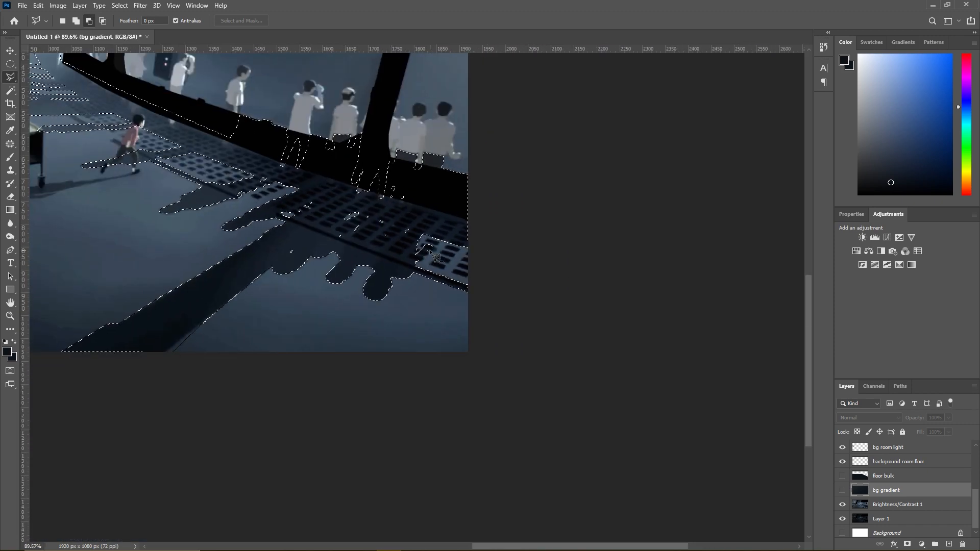
pyautogui.scroll(-3, 430, 251)
pyautogui.scroll(4, 473, 298)
pyautogui.scroll(5, 477, 300)
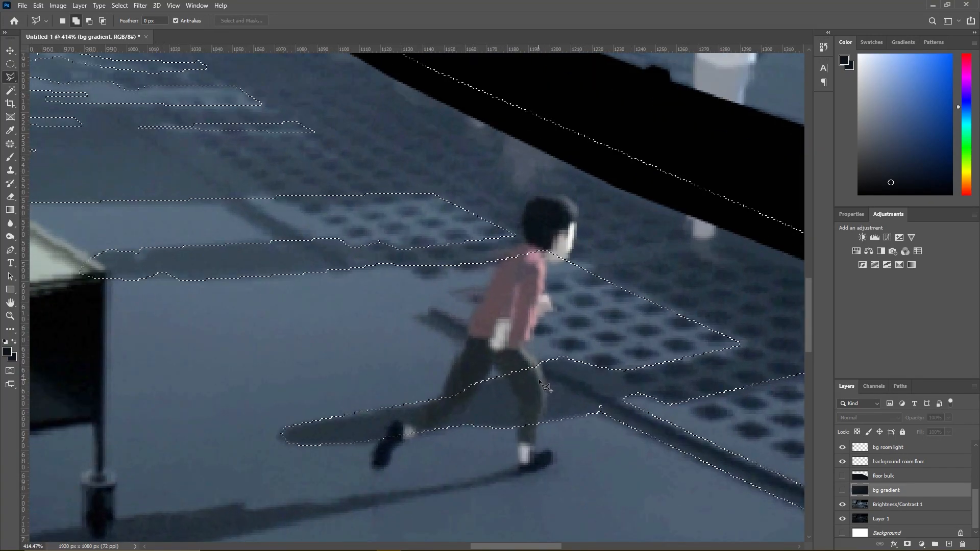
pyautogui.click(539, 379)
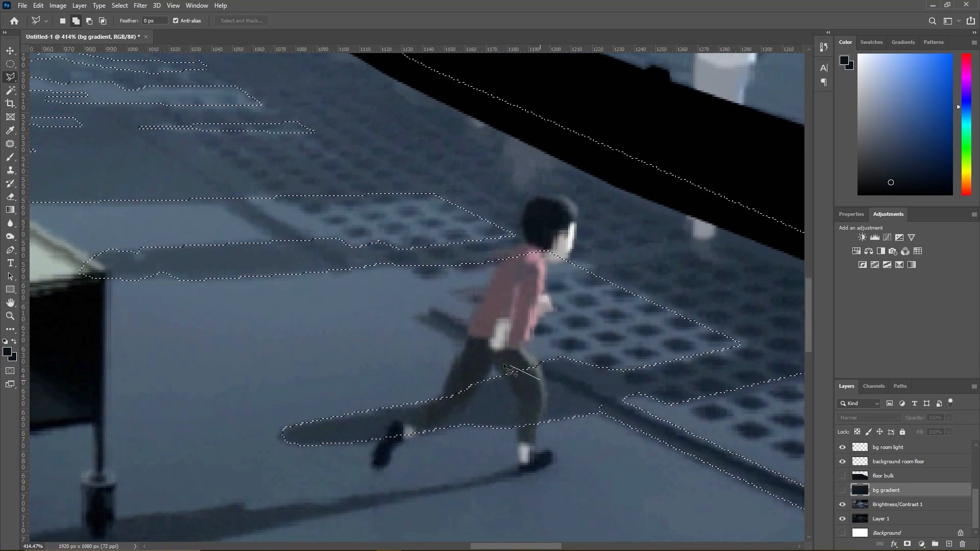
pyautogui.click(413, 318)
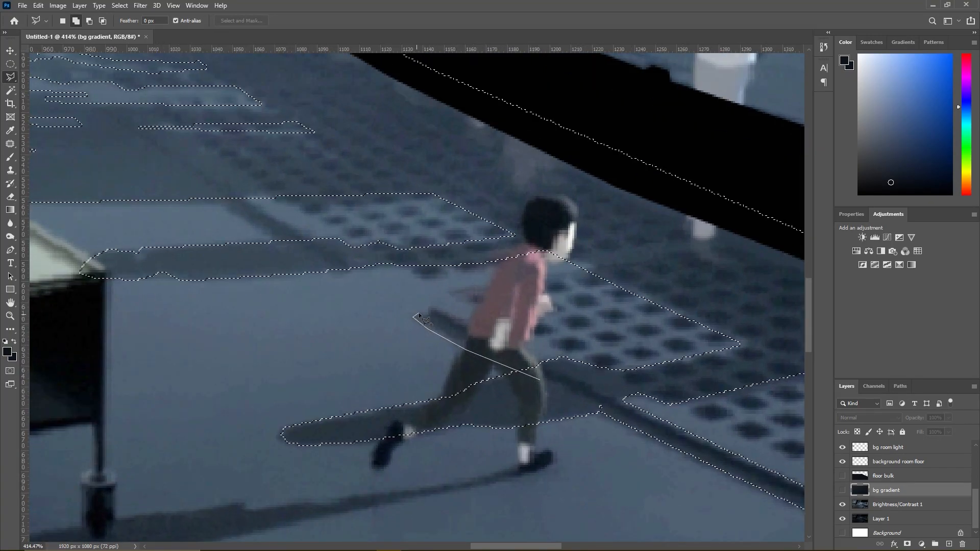
pyautogui.click(427, 313)
pyautogui.click(427, 308)
pyautogui.click(436, 308)
pyautogui.doubleClick(559, 394)
# - Add the dark grating border strip between the lit grating patch and the cart to the selection using a narrow slanted polygon
pyautogui.scroll(-3, 519, 372)
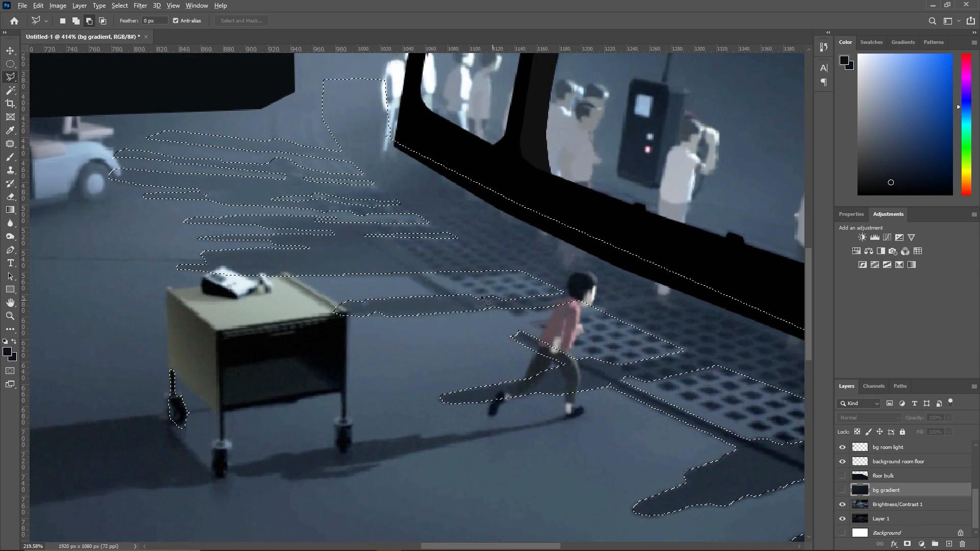
pyautogui.scroll(3, 429, 260)
pyautogui.click(476, 351)
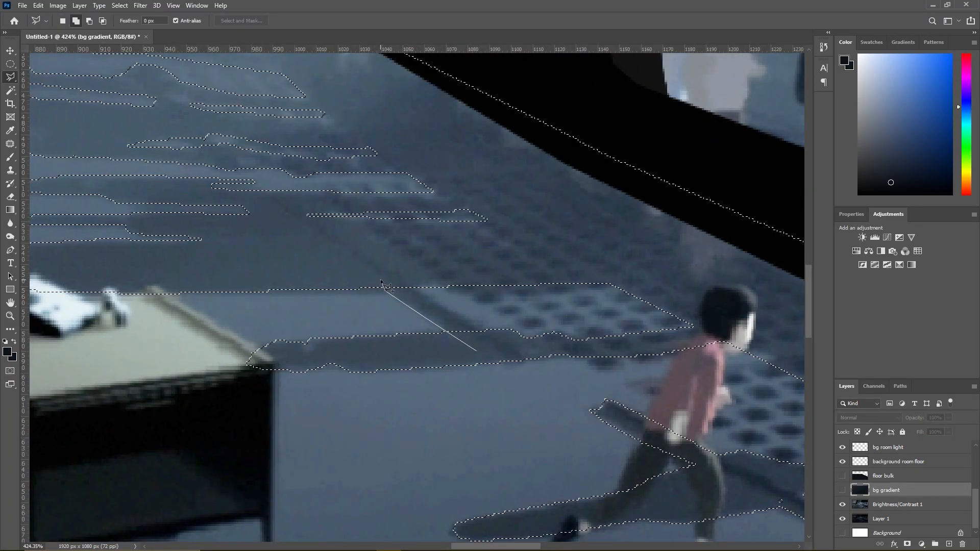
pyautogui.click(401, 279)
pyautogui.click(494, 336)
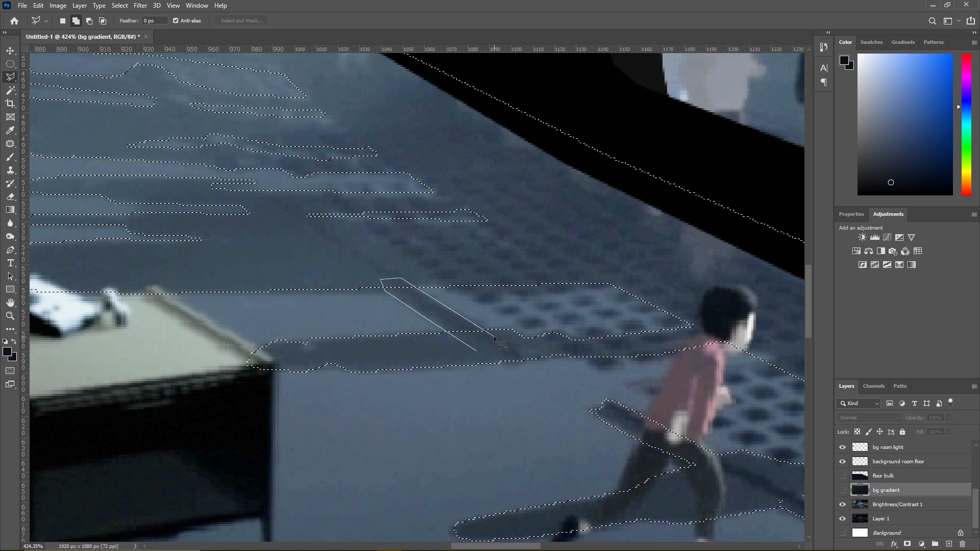
pyautogui.click(477, 351)
# - Add a thin vertical sliver above the streaked floor shadows, beneath the dark hanging block, to the selection
pyautogui.scroll(-4, 475, 351)
pyautogui.scroll(5, 394, 208)
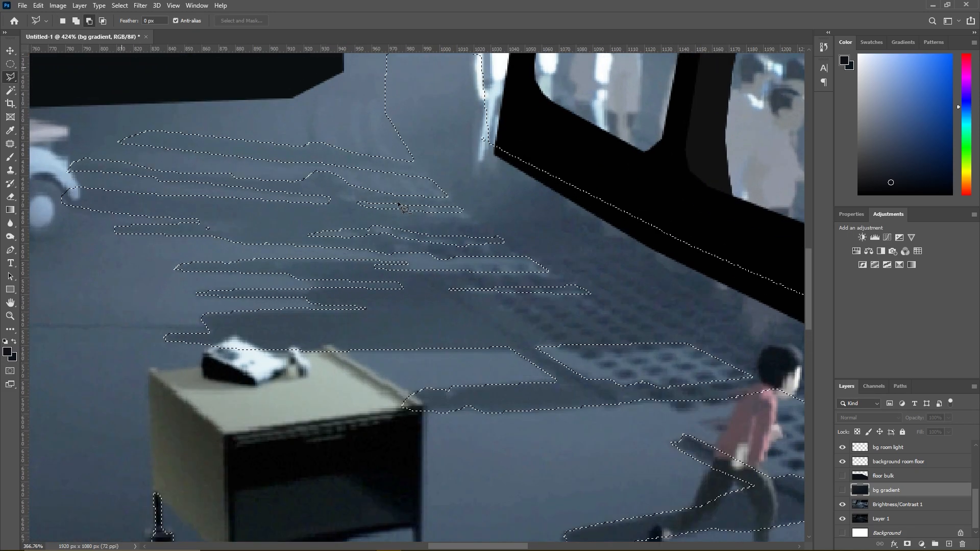
pyautogui.scroll(-4, 391, 209)
pyautogui.keyDown('shift'); pyautogui.click(305, 175); pyautogui.keyUp('shift')
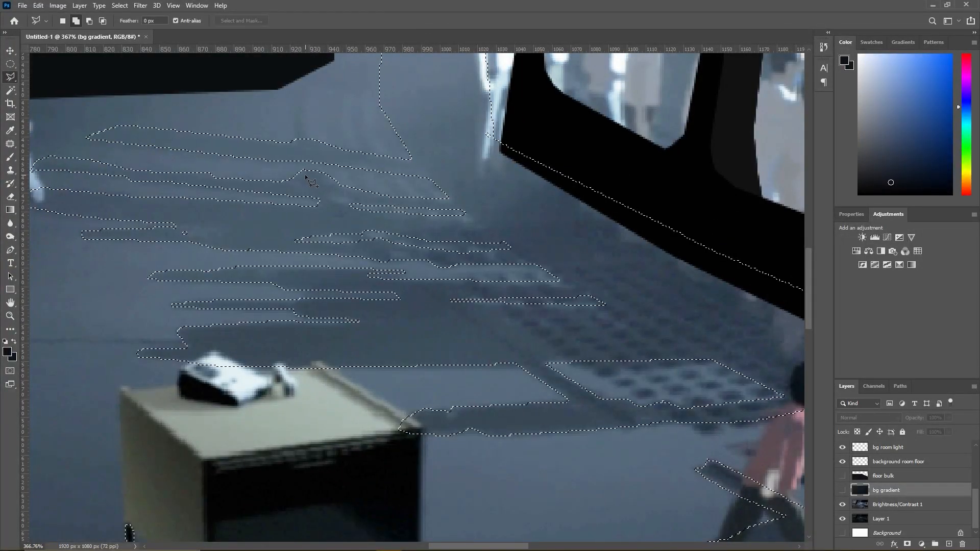
pyautogui.click(295, 126)
pyautogui.click(300, 82)
pyautogui.click(306, 82)
pyautogui.click(301, 115)
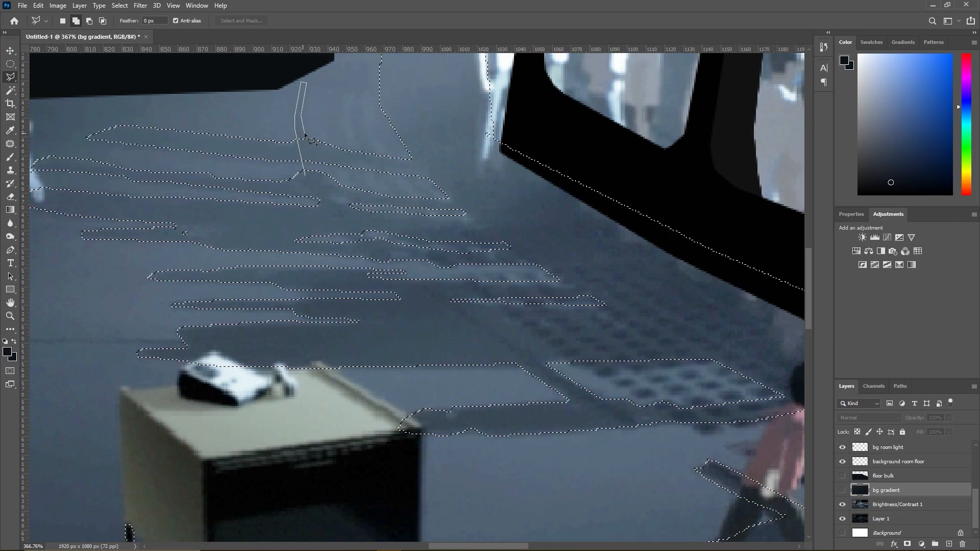
pyautogui.doubleClick(315, 177)
pyautogui.scroll(-5, 396, 206)
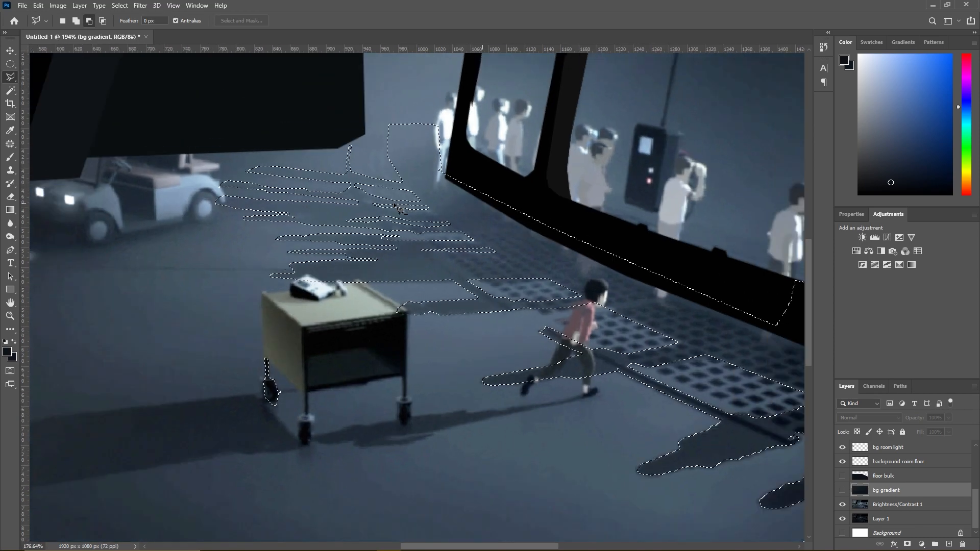
# - Sample the dark blue of the diagonal floor shadow and switch to the regular Brush tool
pyautogui.scroll(-2, 397, 207)
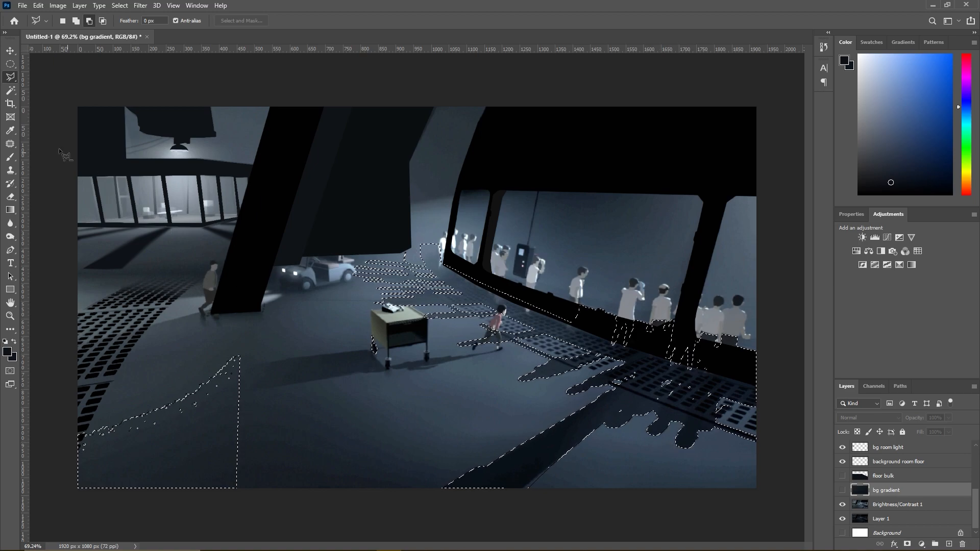
pyautogui.click(10, 157)
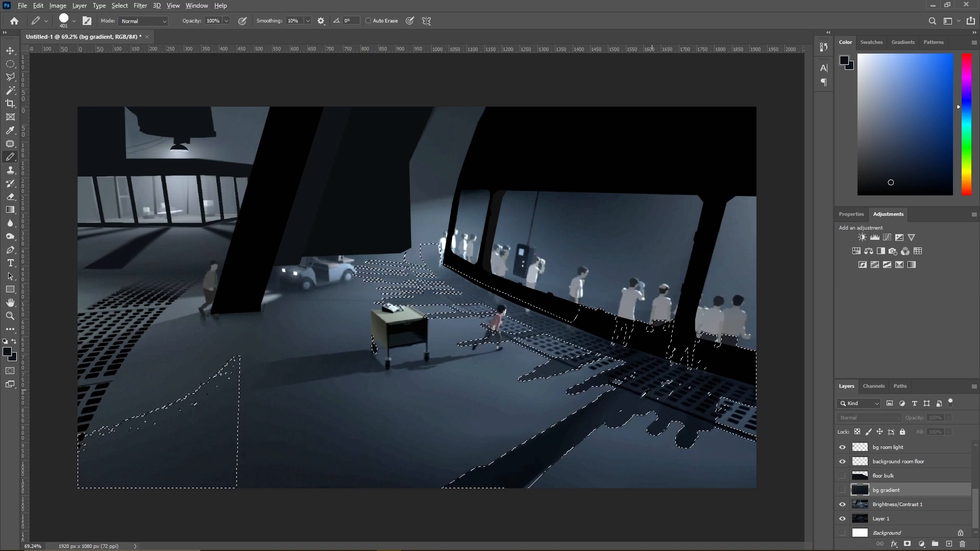
pyautogui.keyDown('alt'); pyautogui.click(558, 430); pyautogui.keyUp('alt')
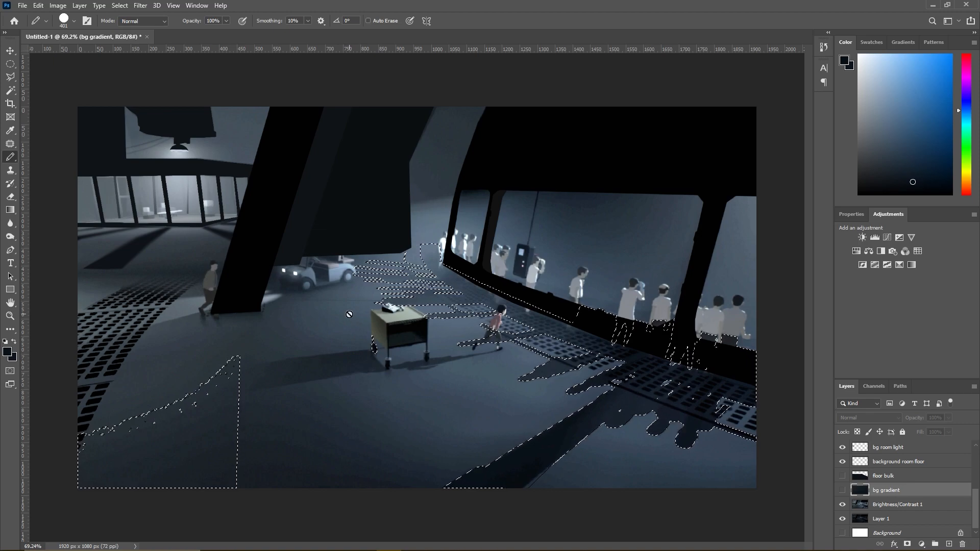
pyautogui.keyDown('alt'); pyautogui.click(11, 159); pyautogui.keyUp('alt')
pyautogui.keyDown('alt'); pyautogui.click(11, 160); pyautogui.keyUp('alt')
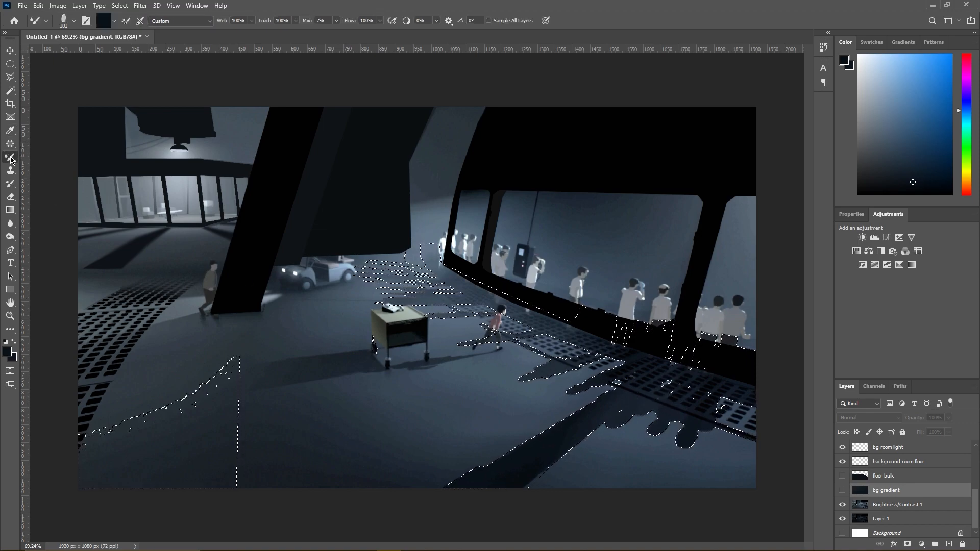
pyautogui.keyDown('alt'); pyautogui.click(10, 159); pyautogui.keyUp('alt')
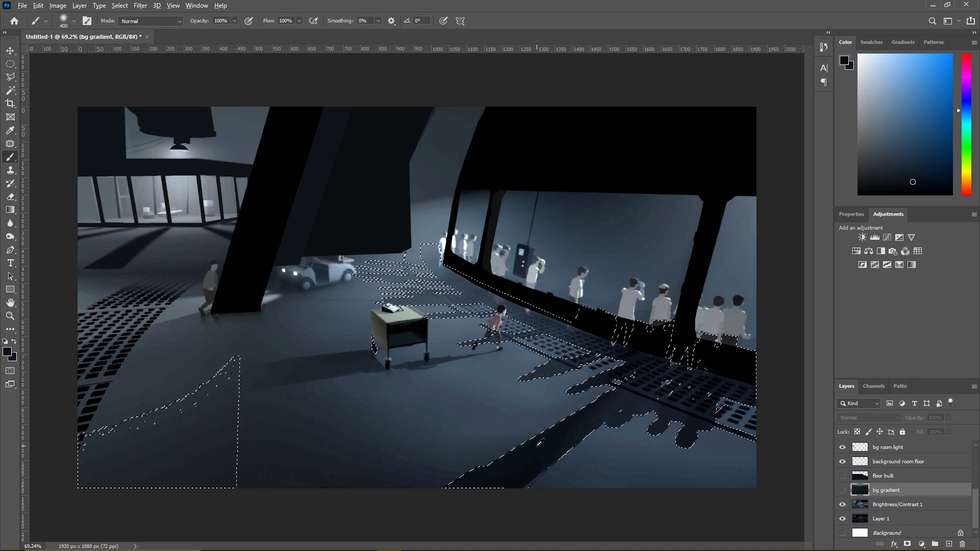
# - Show the hidden floor bulk and bg gradient layers and create a new layer named "shadow 2 sea wall"
pyautogui.click(842, 476)
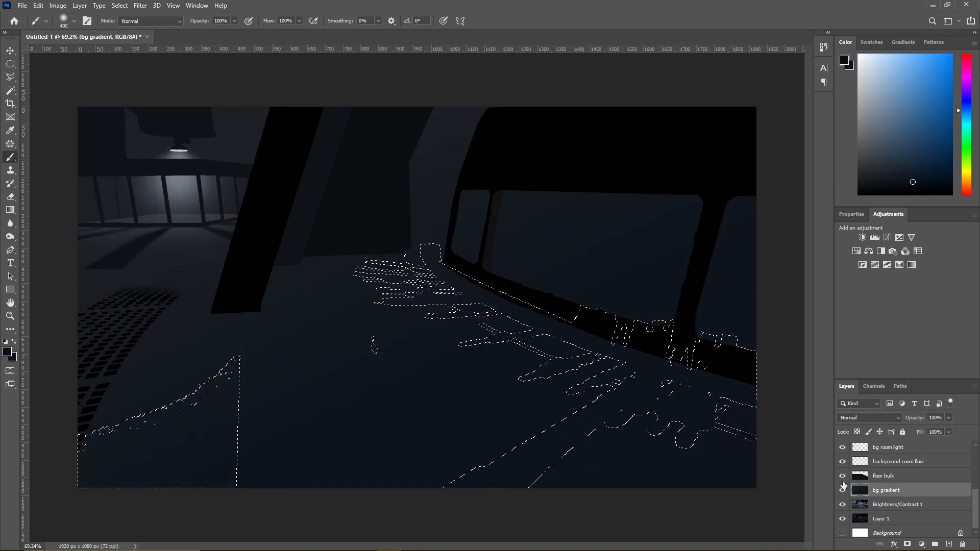
pyautogui.click(85, 7)
pyautogui.moveTo(132, 20)
pyautogui.click(200, 17)
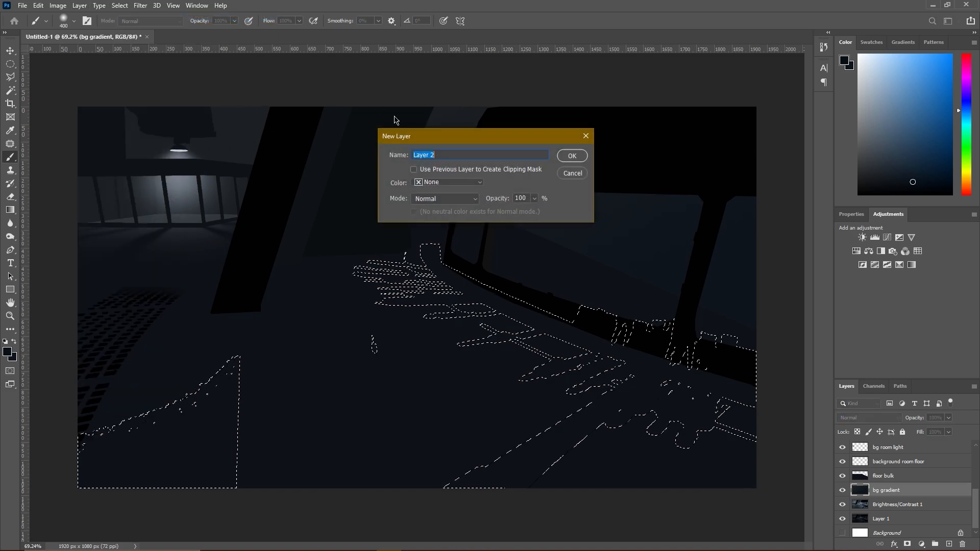
pyautogui.write('shadow')
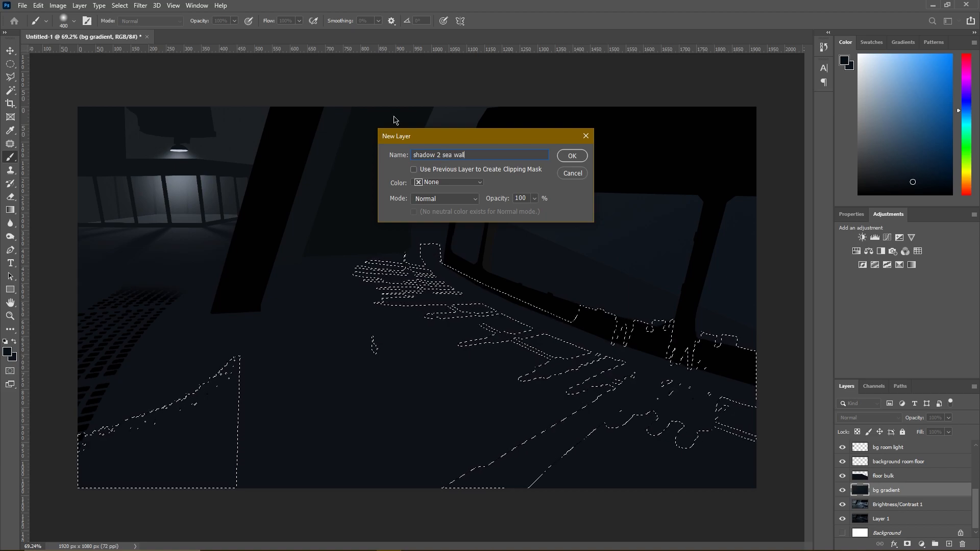
pyautogui.write(' 2 sea wall')
pyautogui.press('Return')
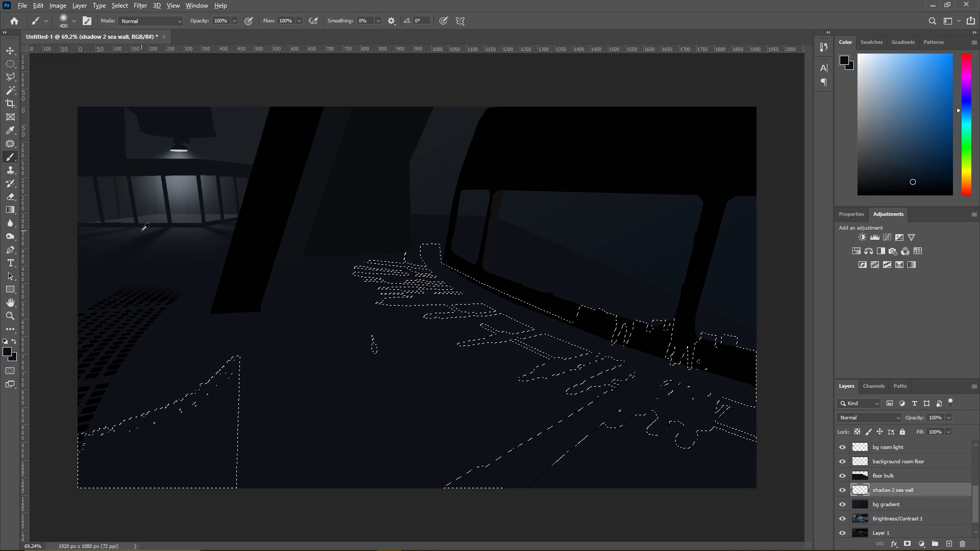
# - Sample black from the dark floor grating and move the shadow 2 sea wall layer above floor bulk
pyautogui.keyDown('alt'); pyautogui.click(160, 225); pyautogui.keyUp('alt')
pyautogui.keyDown('alt'); pyautogui.click(113, 368); pyautogui.keyUp('alt')
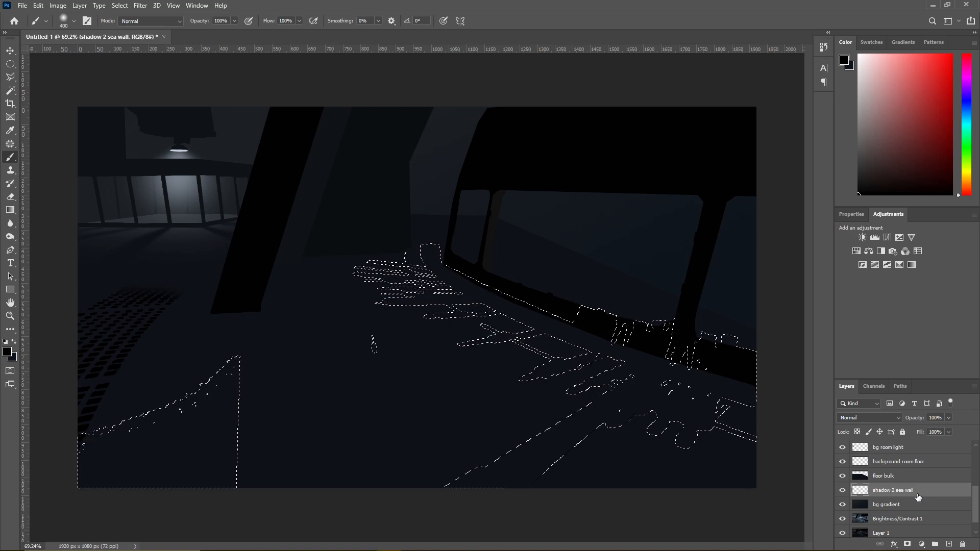
pyautogui.moveTo(916, 497); pyautogui.dragTo(900, 479)
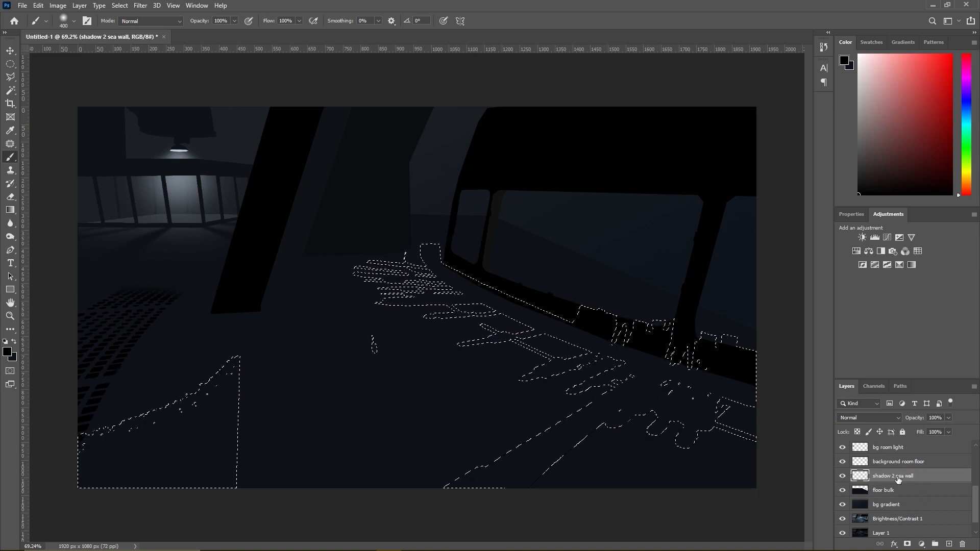
# - Try painting the traced floor shadow selection black on the shadow 2 sea wall layer
pyautogui.keyDown('alt'); pyautogui.click(336, 209); pyautogui.keyUp('alt')
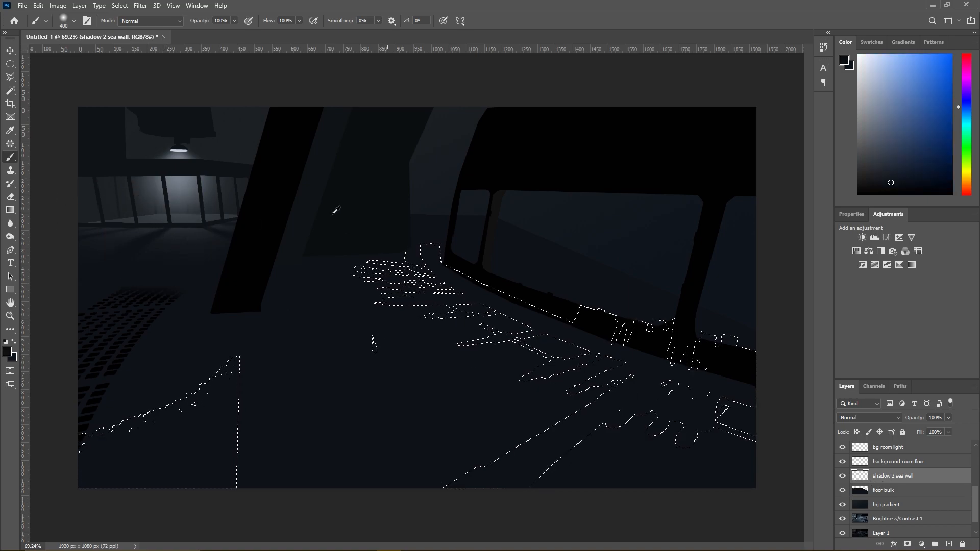
pyautogui.hotkey('alt', 'BackSpace')
pyautogui.keyDown('alt'); pyautogui.click(133, 341); pyautogui.keyUp('alt')
pyautogui.click(467, 401)
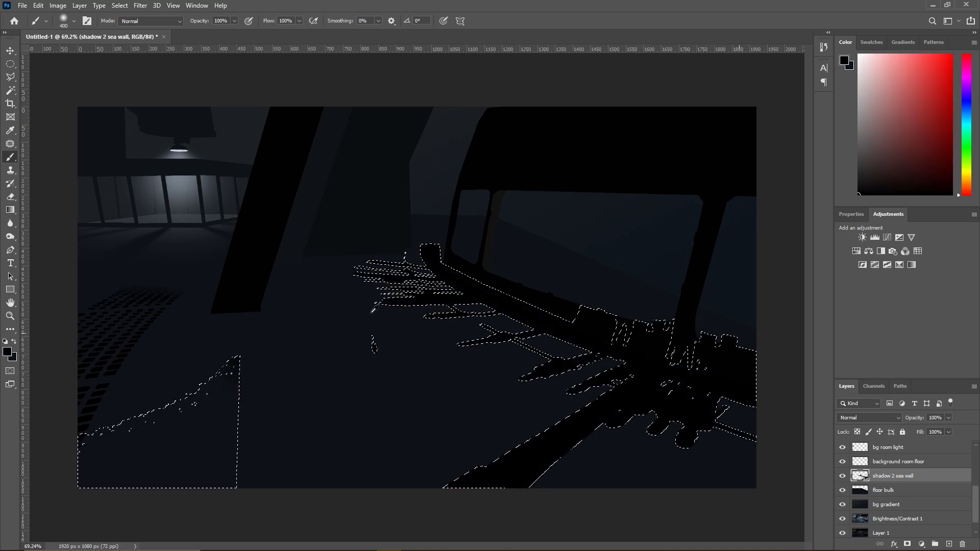
pyautogui.click(10, 76)
pyautogui.press('Delete')
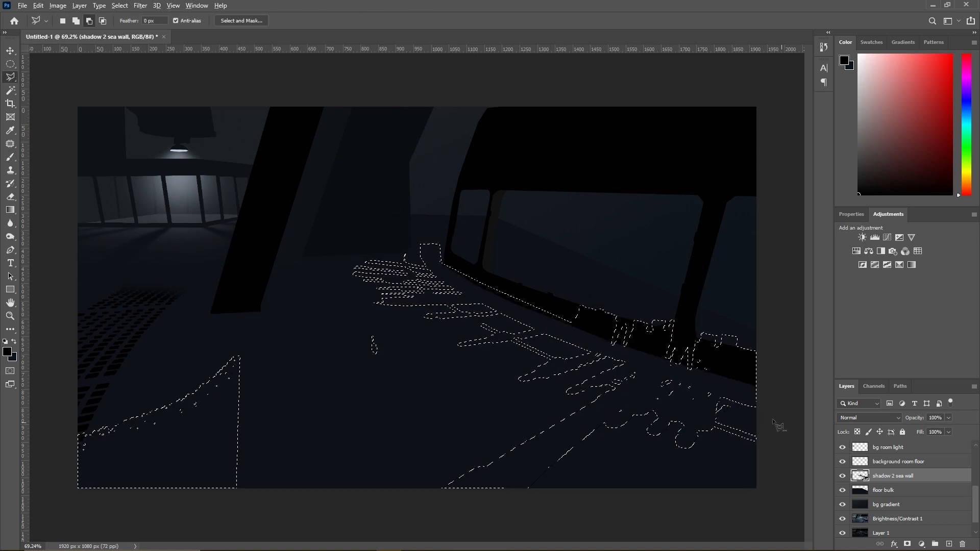
# - Subtract the window wall area above the wall's lower edge from the selection, out to the canvas edge
pyautogui.scroll(2, 571, 324)
pyautogui.click(569, 319)
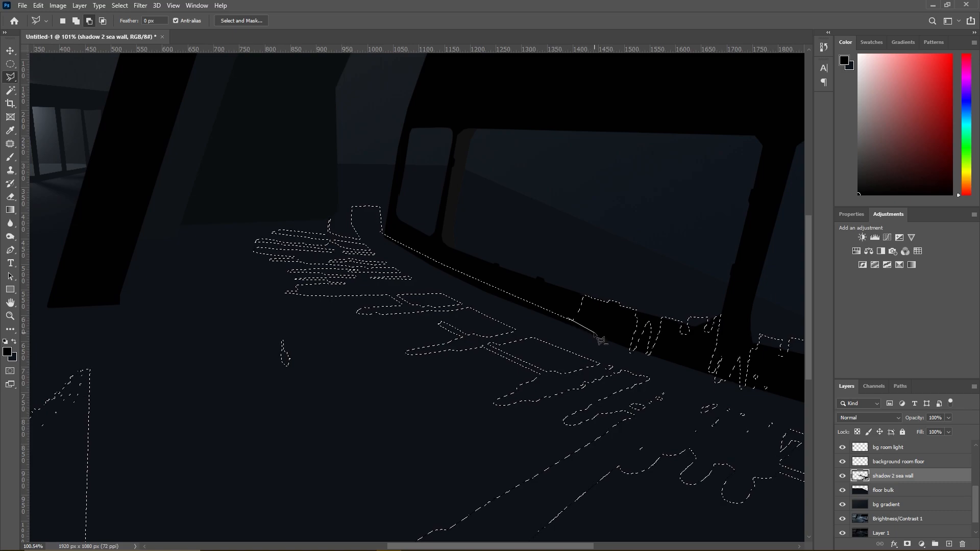
pyautogui.click(595, 335)
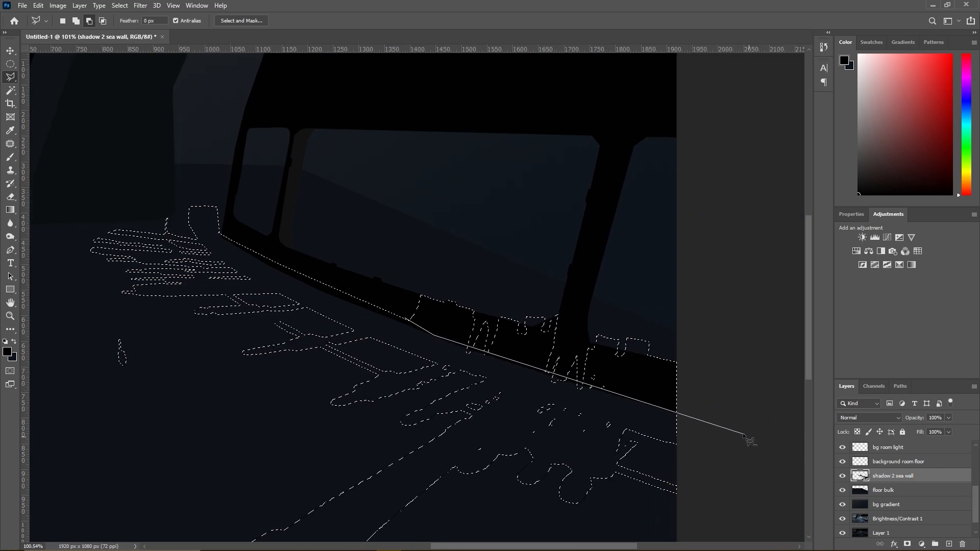
pyautogui.click(740, 431)
pyautogui.click(476, 274)
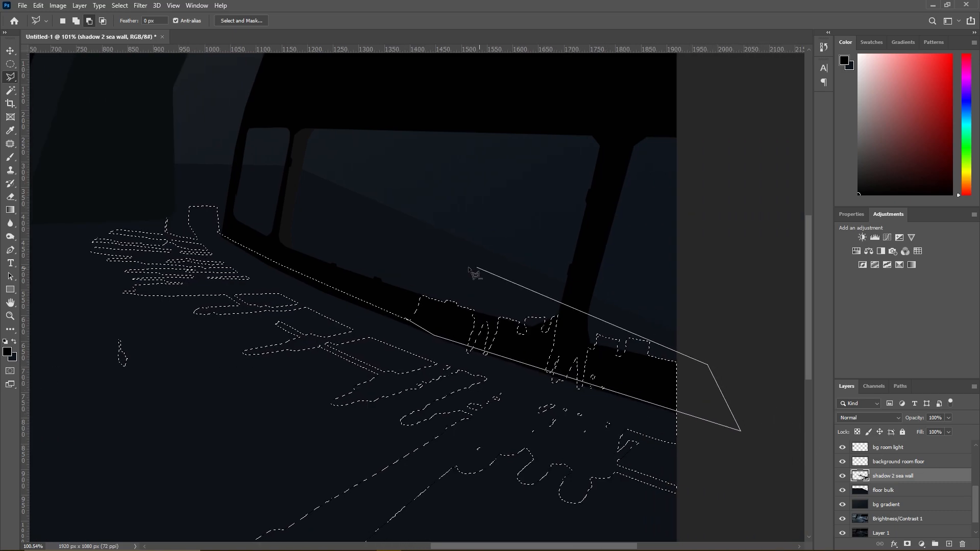
pyautogui.doubleClick(400, 274)
pyautogui.scroll(4, 436, 351)
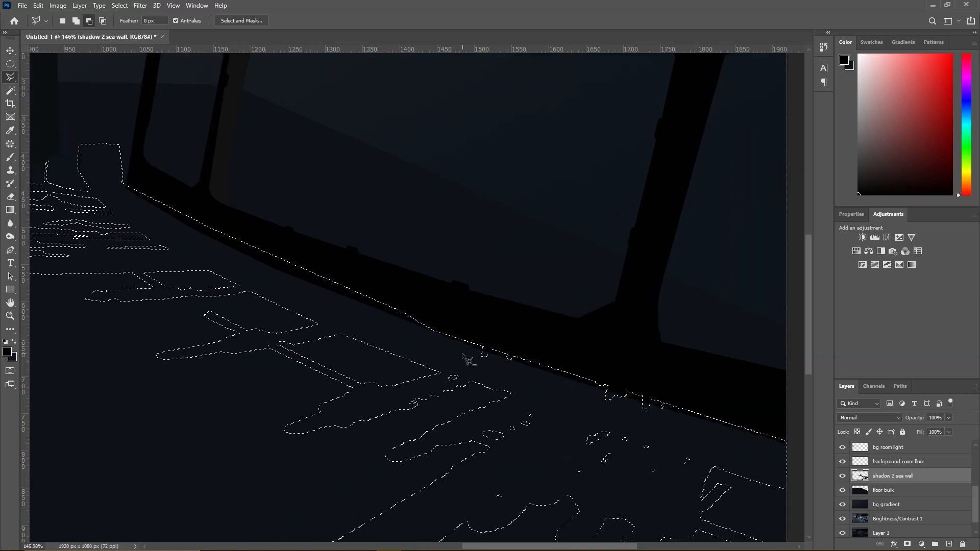
pyautogui.click(480, 347)
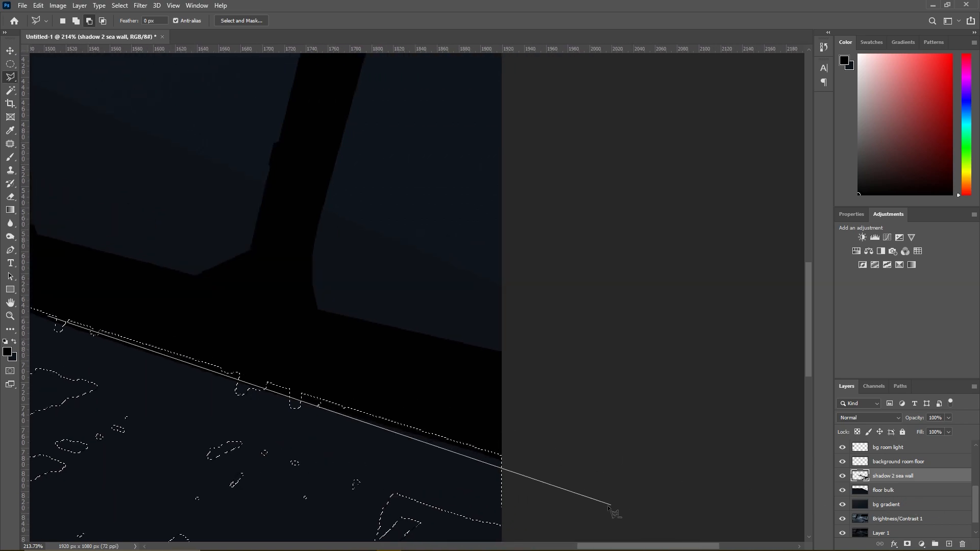
pyautogui.click(604, 487)
pyautogui.click(536, 430)
# - Add a narrow polygon just below the wall's lower edge to the selection to fill the small notches there
pyautogui.click(158, 323)
pyautogui.click(158, 323)
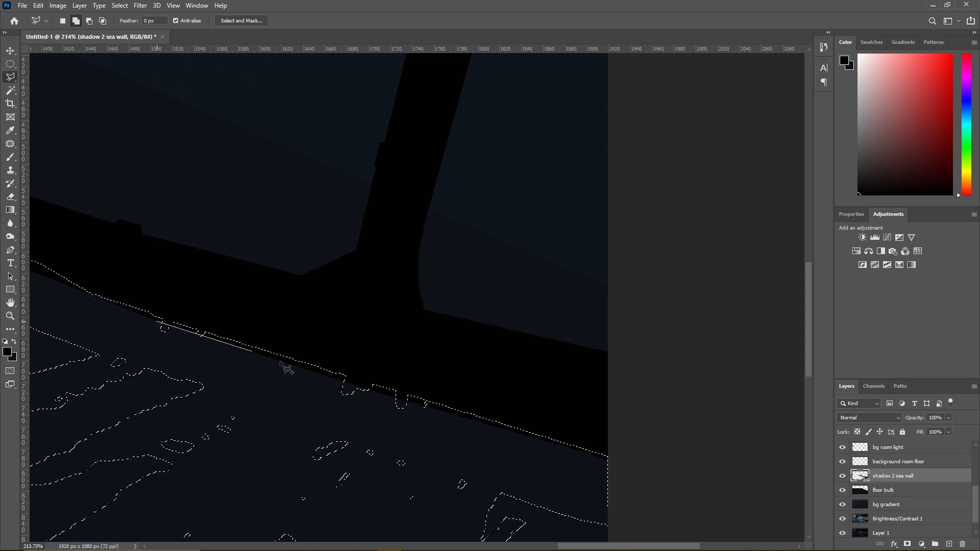
pyautogui.click(531, 434)
pyautogui.click(516, 455)
pyautogui.doubleClick(152, 351)
# - Try painting the cleaned floor shadow selection black and deselect it to inspect the shadow shape
pyautogui.scroll(-6, 211, 360)
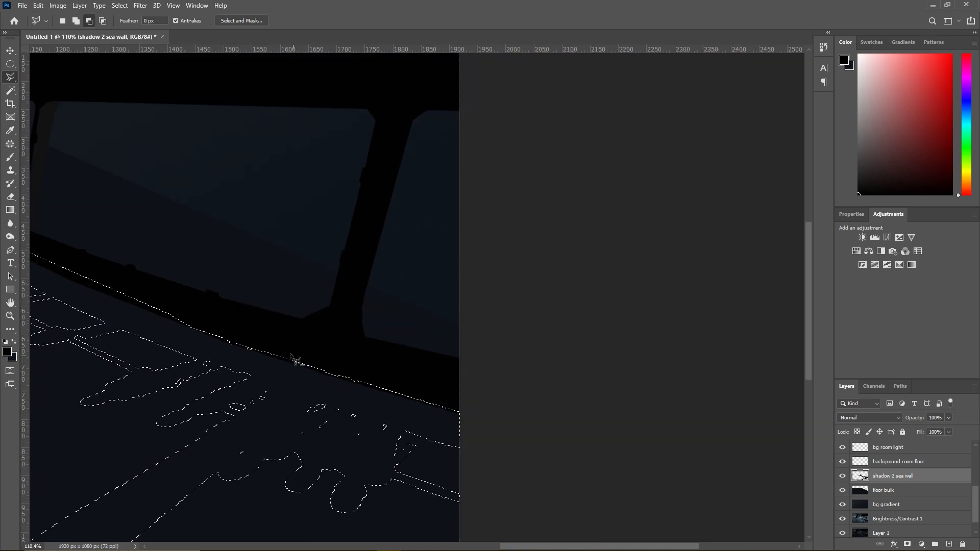
pyautogui.click(11, 156)
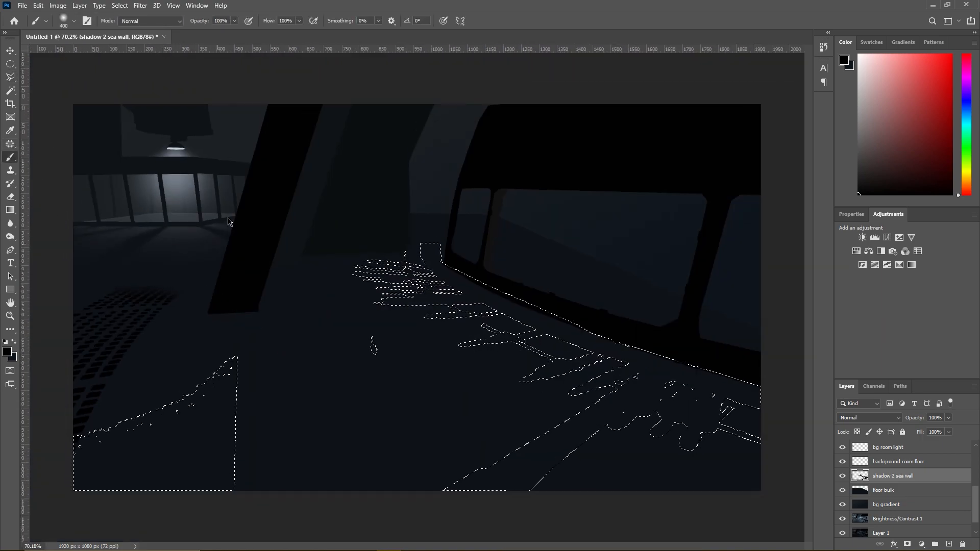
pyautogui.moveTo(442, 245)
pyautogui.mouseDown()
pyautogui.moveTo(427, 250)
pyautogui.moveTo(747, 416)
pyautogui.mouseUp()
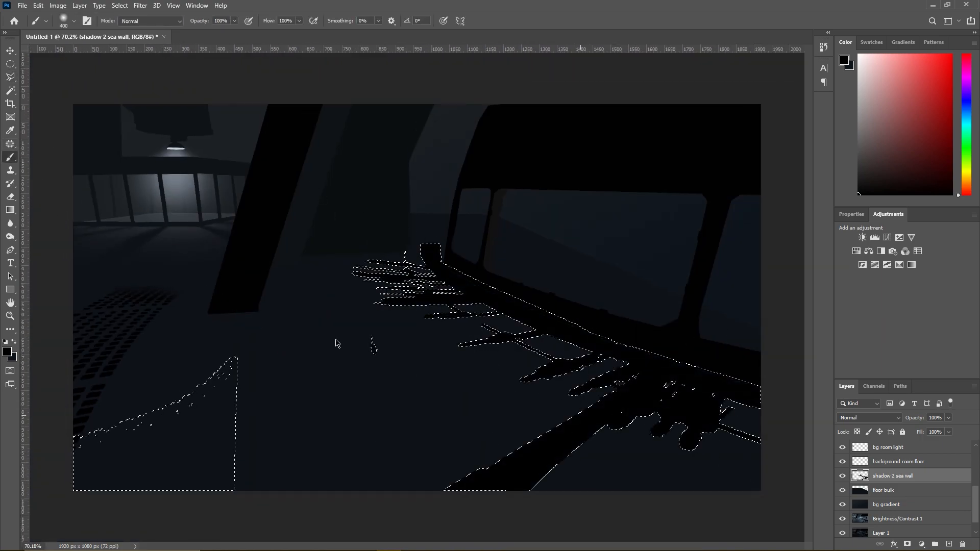
pyautogui.press('l')
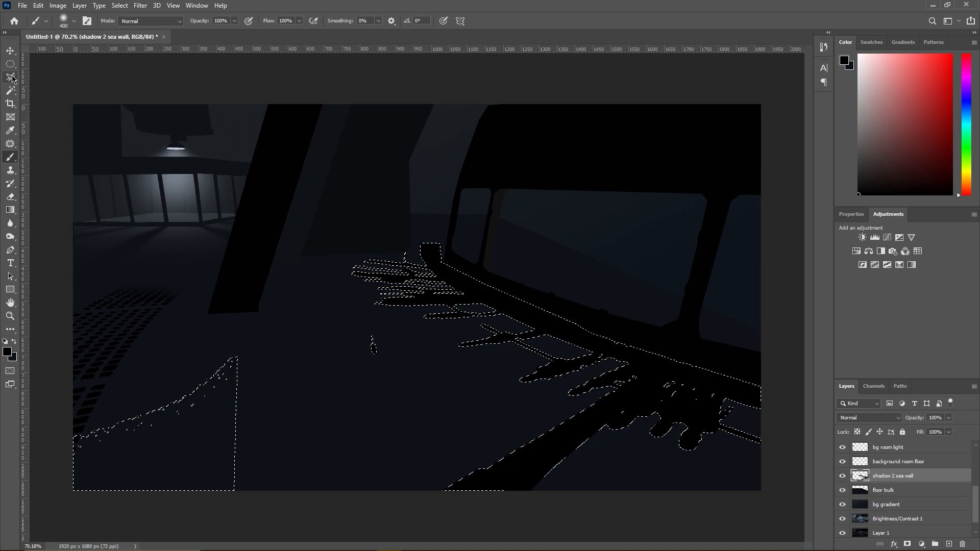
pyautogui.rightClick(463, 290)
pyautogui.click(472, 297)
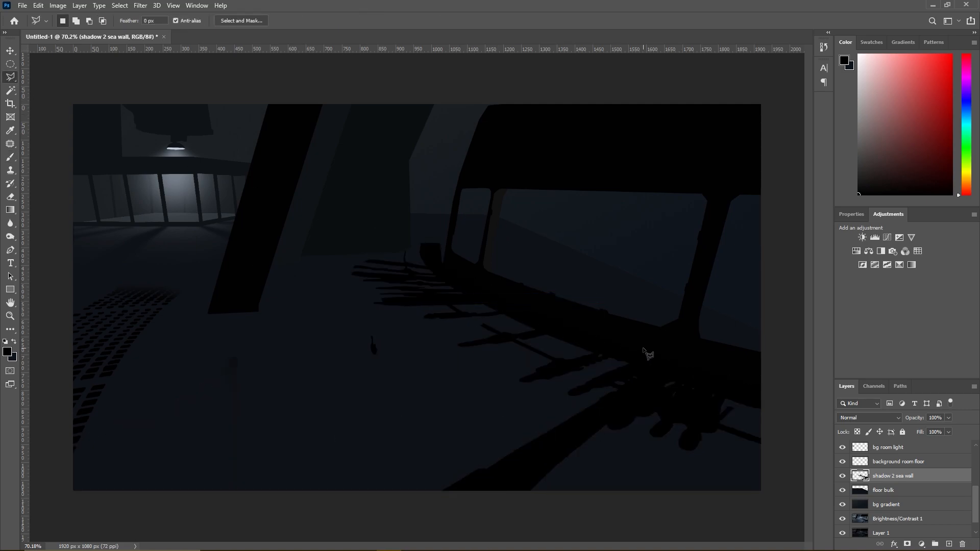
# - Try outlining the stray teardrop mark in the middle of the floor, and undo back to the unpainted shadow selection
pyautogui.keyDown('alt'); pyautogui.click(359, 366); pyautogui.keyUp('alt')
pyautogui.click(398, 367)
pyautogui.click(392, 329)
pyautogui.click(335, 321)
pyautogui.click(359, 366)
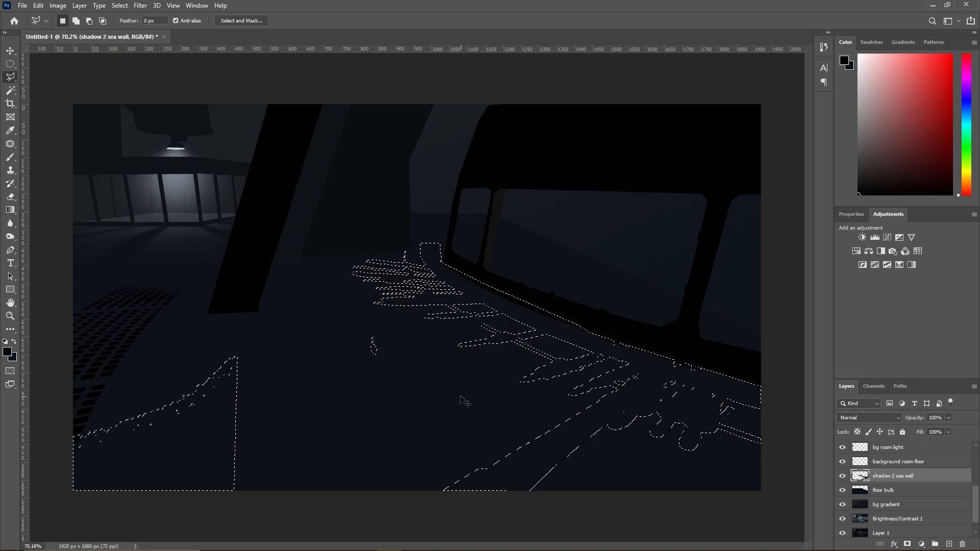
pyautogui.rightClick(380, 349)
pyautogui.click(400, 356)
pyautogui.hotkey('ctrl', 'z')
# - Subtract the stray teardrop-shaped cart wheel patch in the middle of the floor from the selection
pyautogui.keyDown('alt'); pyautogui.click(355, 361); pyautogui.keyUp('alt')
pyautogui.click(400, 364)
pyautogui.click(397, 327)
pyautogui.click(348, 322)
pyautogui.doubleClick(336, 372)
# - Subtract the large ragged triangular area beside the floor grating in the foreground corner from the selection
pyautogui.keyDown('alt'); pyautogui.click(49, 410); pyautogui.keyUp('alt')
pyautogui.click(250, 328)
pyautogui.click(271, 480)
pyautogui.click(235, 511)
pyautogui.doubleClick(46, 500)
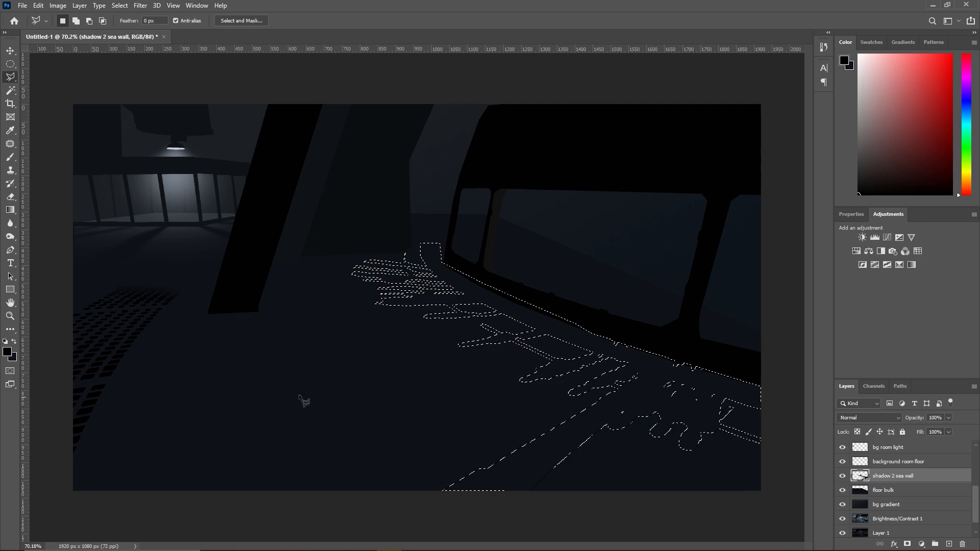
# - Paint the remaining floor shadow selection with a sampled near-black shade on the shadow 2 sea wall layer
pyautogui.press('b')
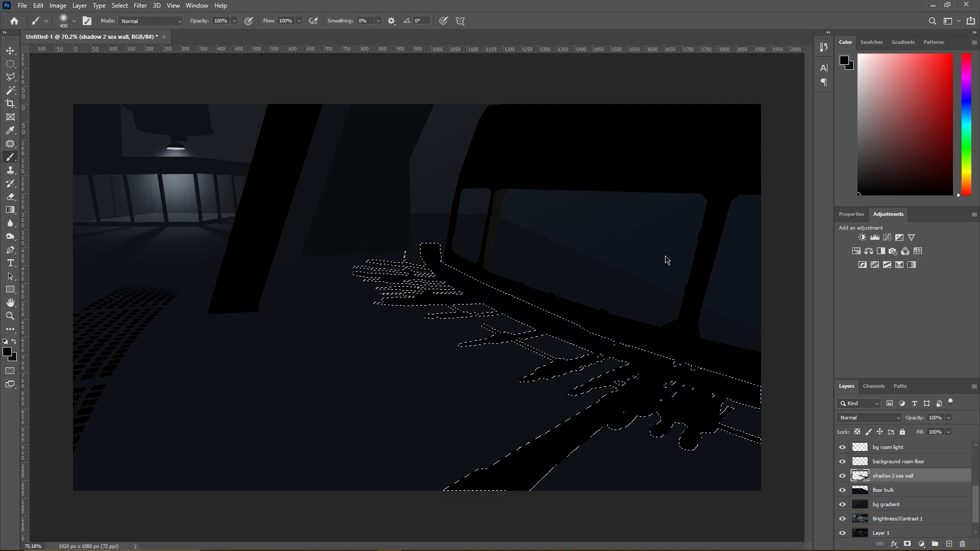
pyautogui.keyDown('alt'); pyautogui.click(396, 391); pyautogui.keyUp('alt')
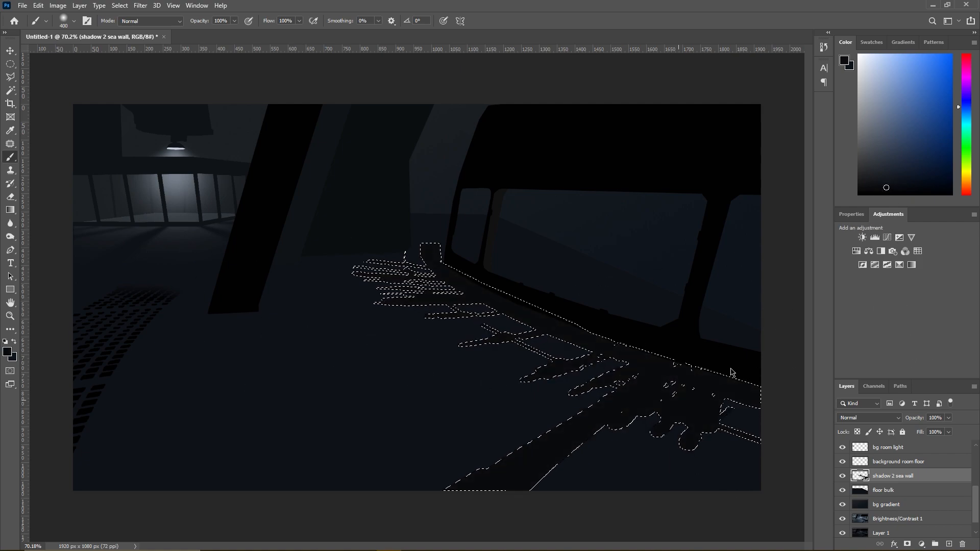
# - Clear the floor shadow selection
pyautogui.press('l')
pyautogui.rightClick(281, 334)
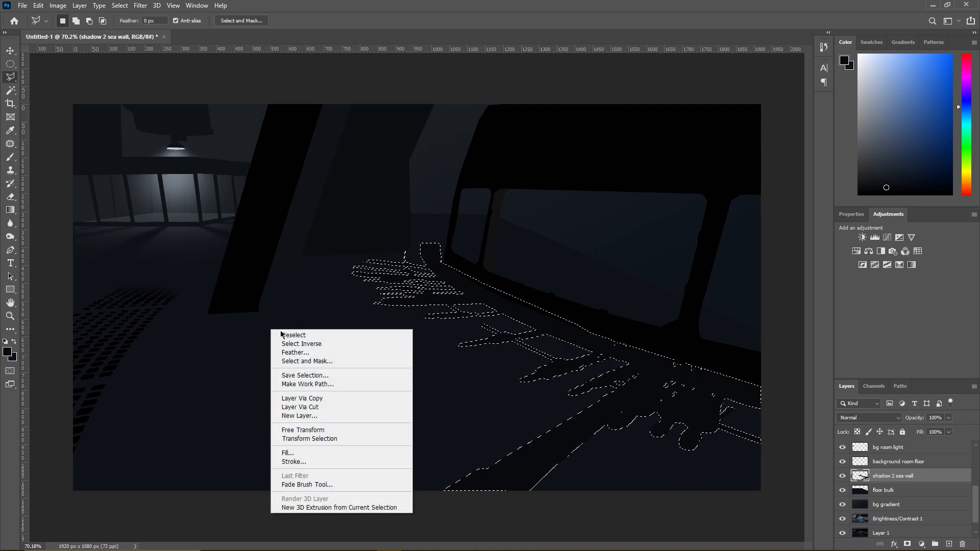
pyautogui.click(282, 334)
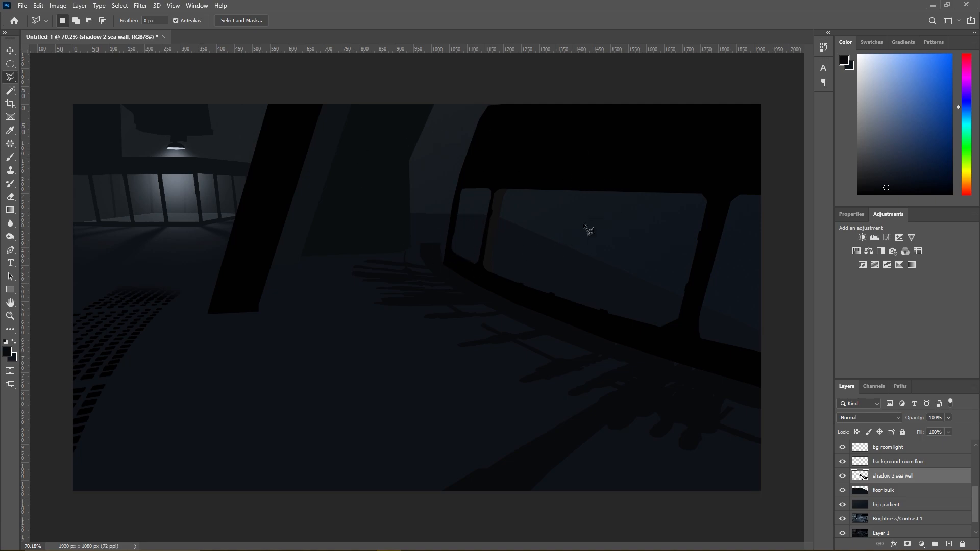
# - Outline the sea wall's window band with the Polygonal Lasso, following the black frame below, beside and above the windows
pyautogui.click(760, 374)
pyautogui.click(560, 312)
pyautogui.click(454, 264)
pyautogui.click(448, 255)
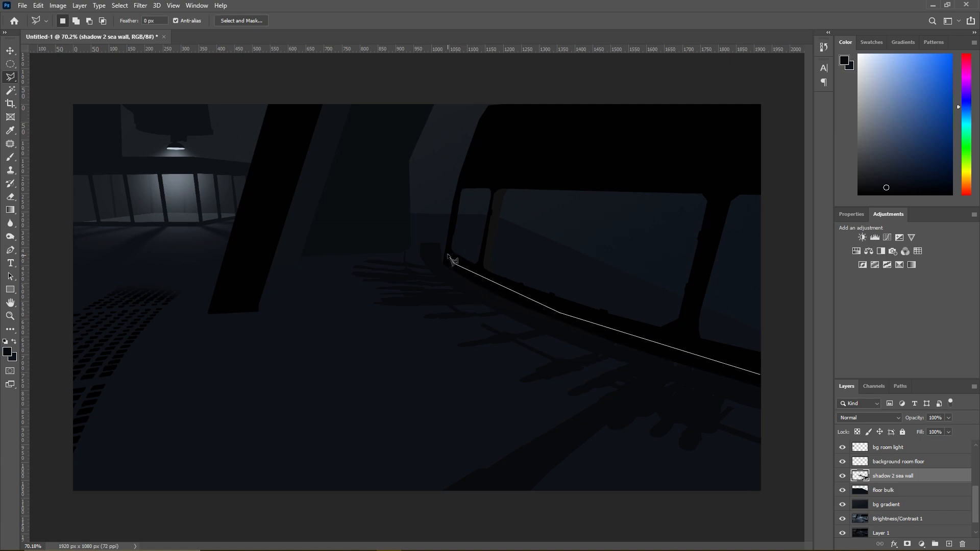
pyautogui.click(462, 175)
pyautogui.click(714, 161)
pyautogui.click(791, 164)
pyautogui.doubleClick(786, 375)
# - Erase the floor bulk layer inside the window selection with a hard 5000 px eraser
pyautogui.click(900, 491)
pyautogui.click(10, 197)
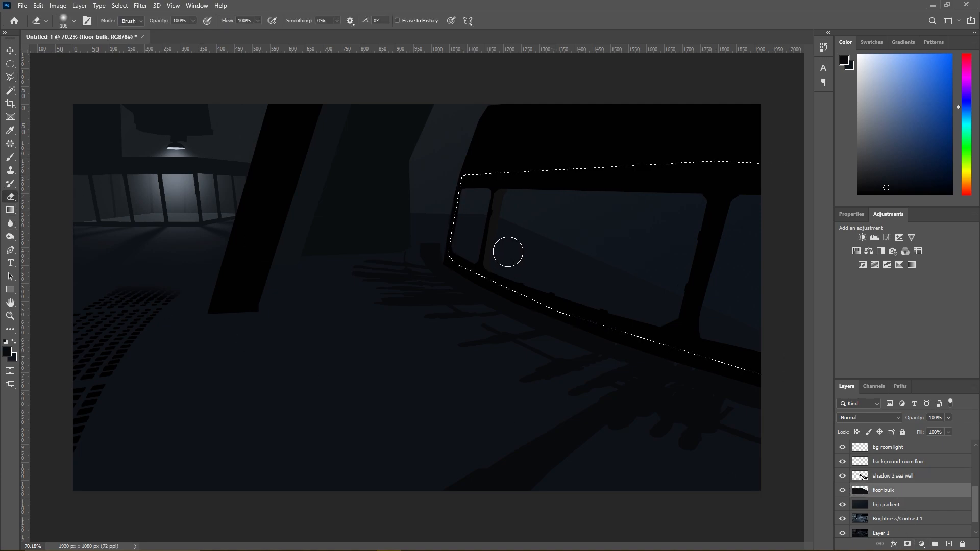
pyautogui.rightClick(564, 256)
pyautogui.moveTo(648, 300)
pyautogui.mouseDown()
pyautogui.moveTo(682, 301)
pyautogui.moveTo(683, 277)
pyautogui.mouseUp()
pyautogui.click(502, 243)
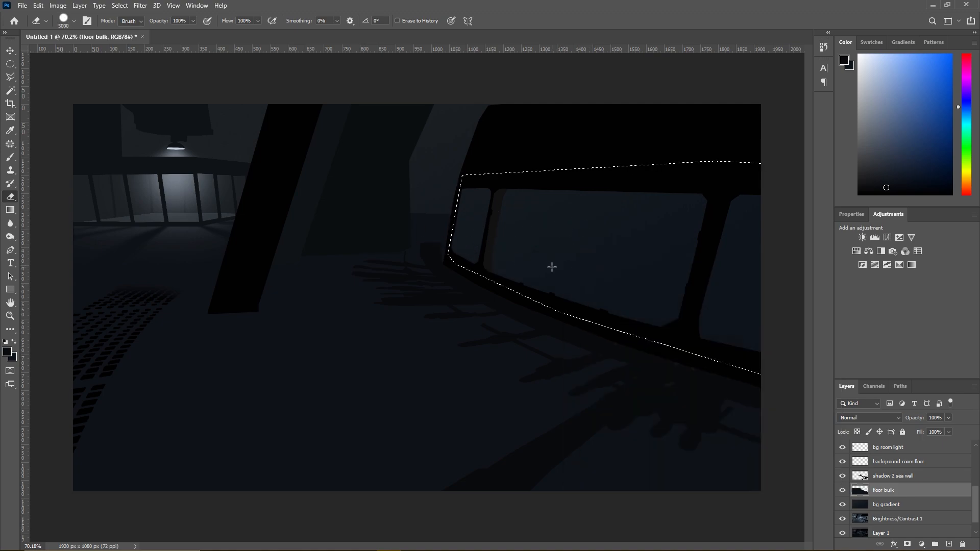
# - Make shadow 2 sea wall the active layer and clear the window selection
pyautogui.scroll(3, 760, 367)
pyautogui.scroll(2, 776, 368)
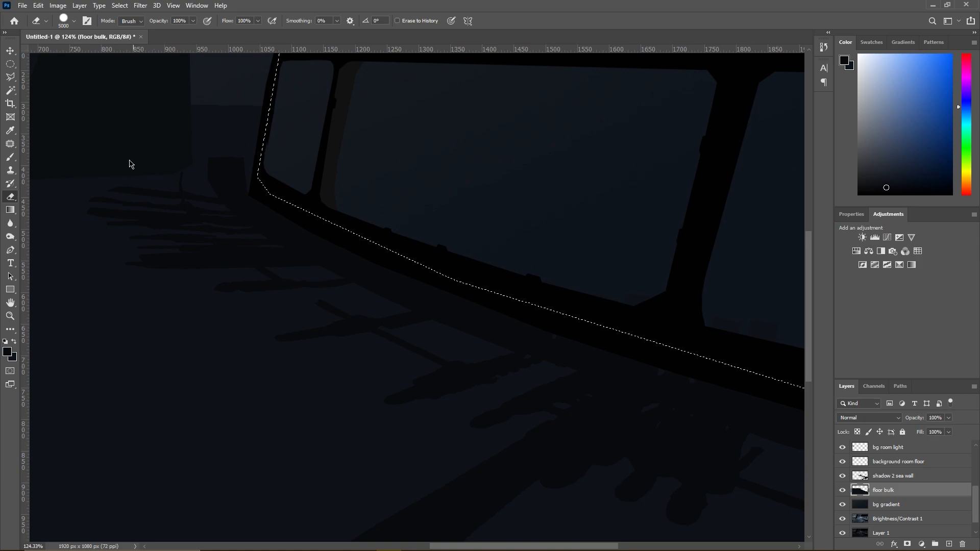
pyautogui.press('l')
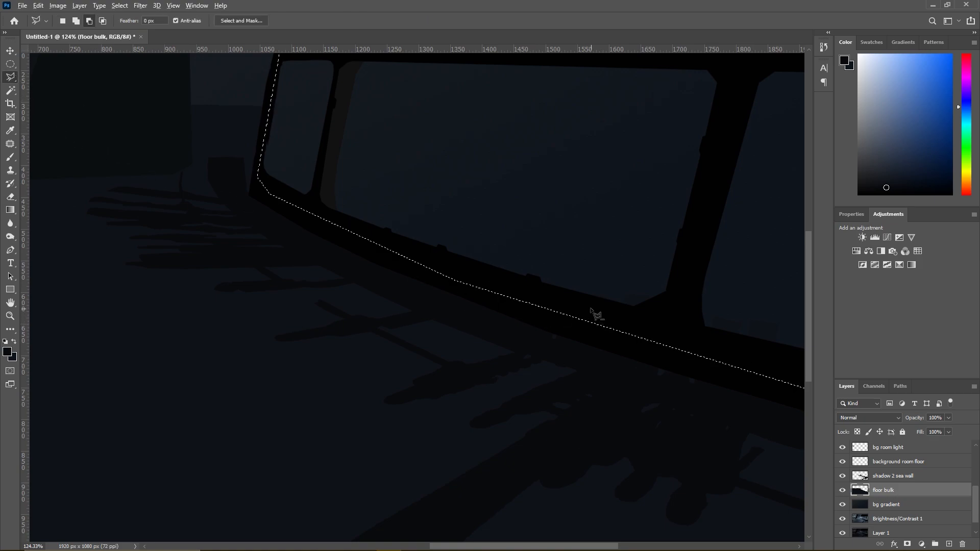
pyautogui.click(891, 476)
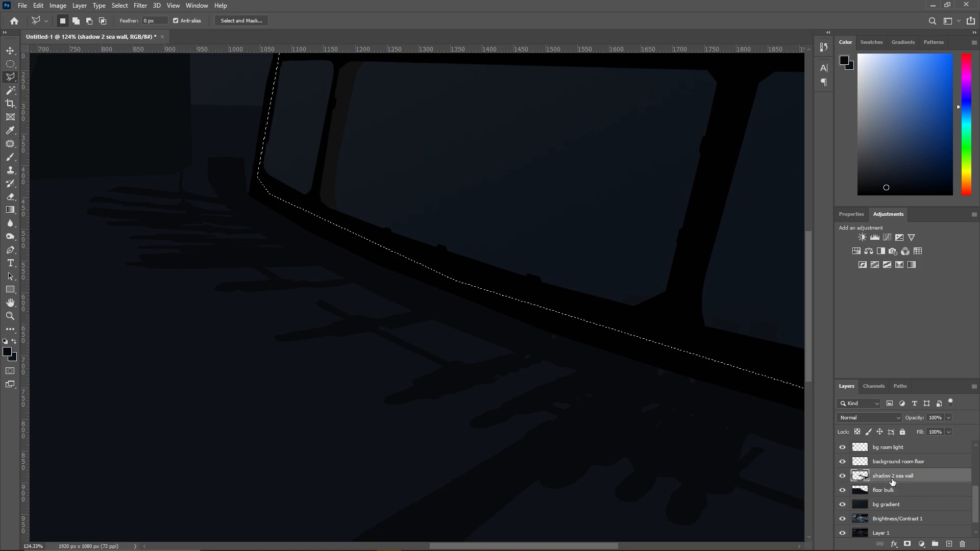
pyautogui.click(10, 196)
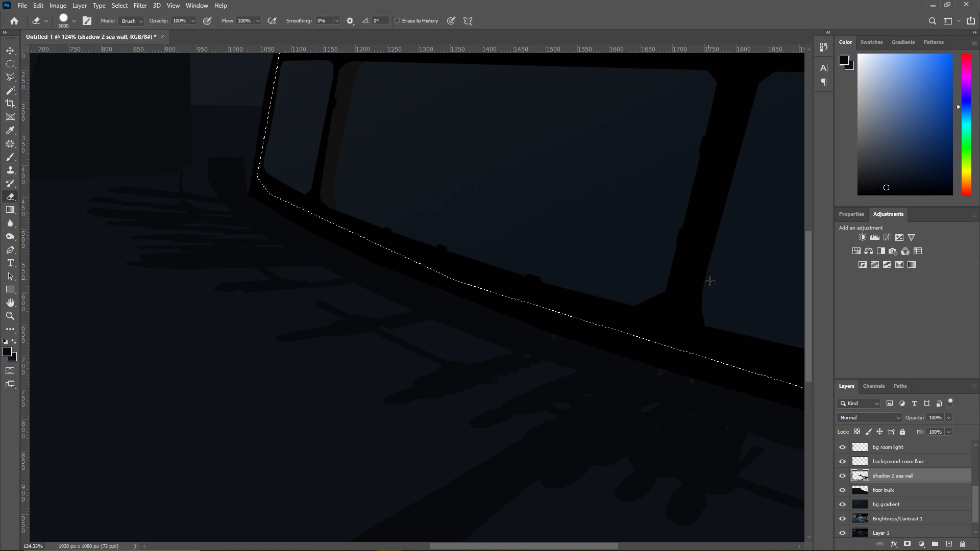
pyautogui.scroll(-3, 302, 160)
pyautogui.click(10, 77)
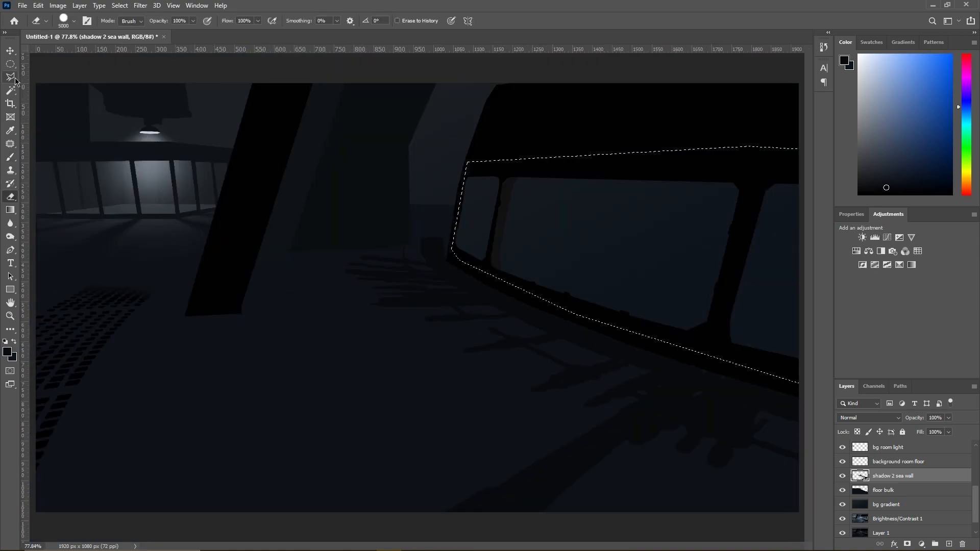
pyautogui.rightClick(437, 262)
pyautogui.click(449, 267)
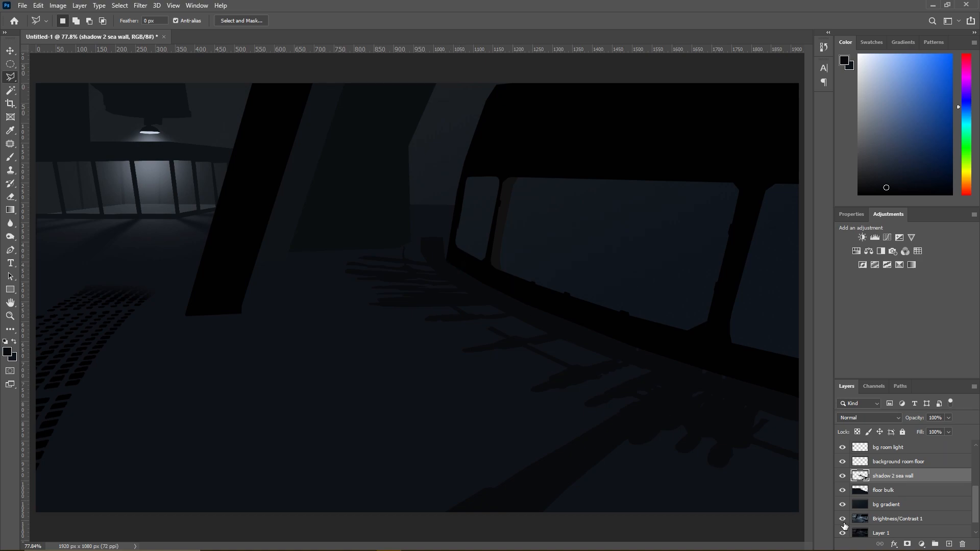
# - Move Layer 1 above shadow 2 sea wall and check the reference by temporarily hiding the background wall, pillar 2 and pillar layers
pyautogui.moveTo(890, 518); pyautogui.dragTo(892, 475)
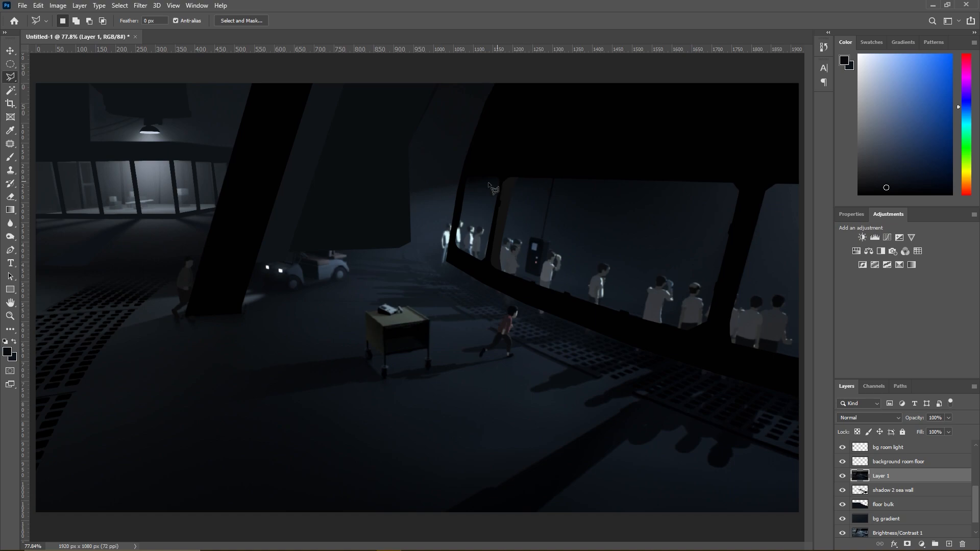
pyautogui.scroll(3, 861, 460)
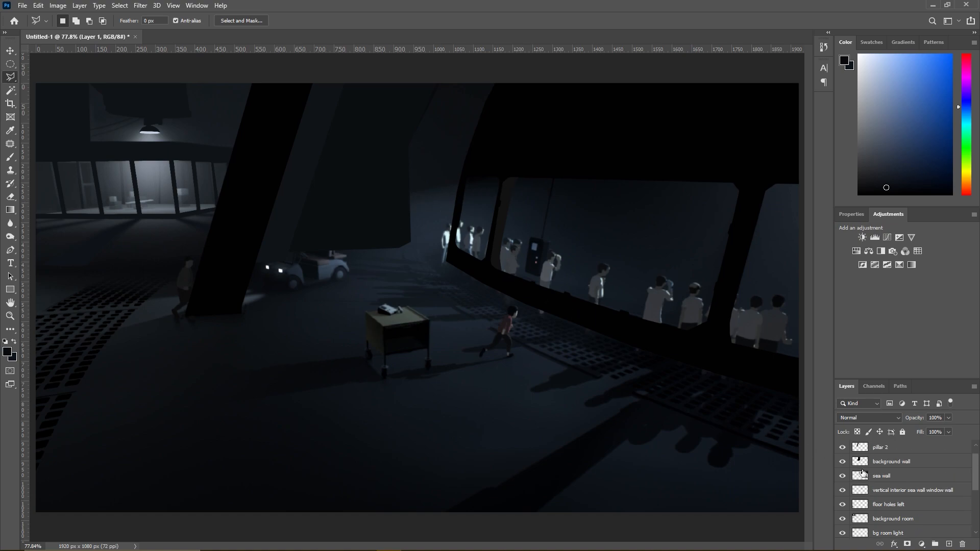
pyautogui.click(842, 462)
pyautogui.click(842, 447)
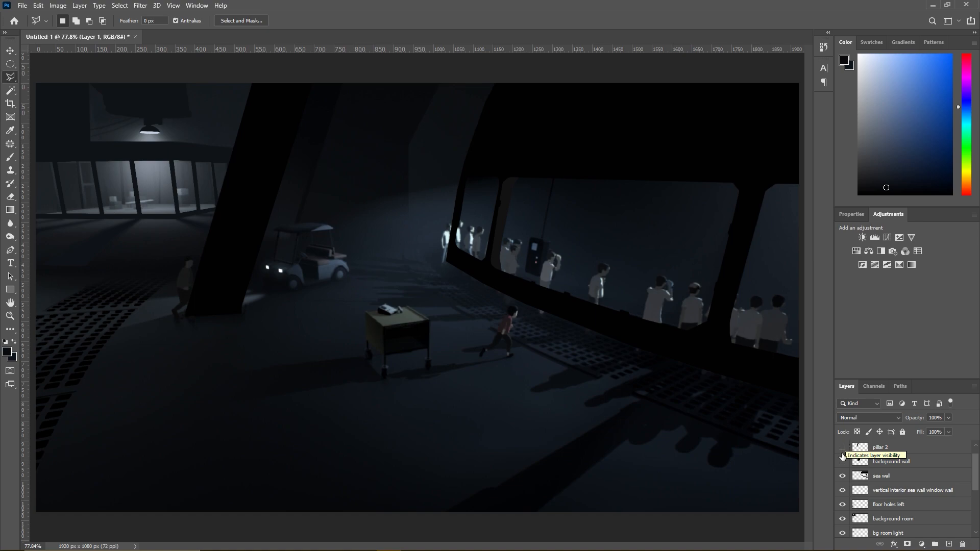
pyautogui.scroll(1, 844, 451)
pyautogui.click(842, 448)
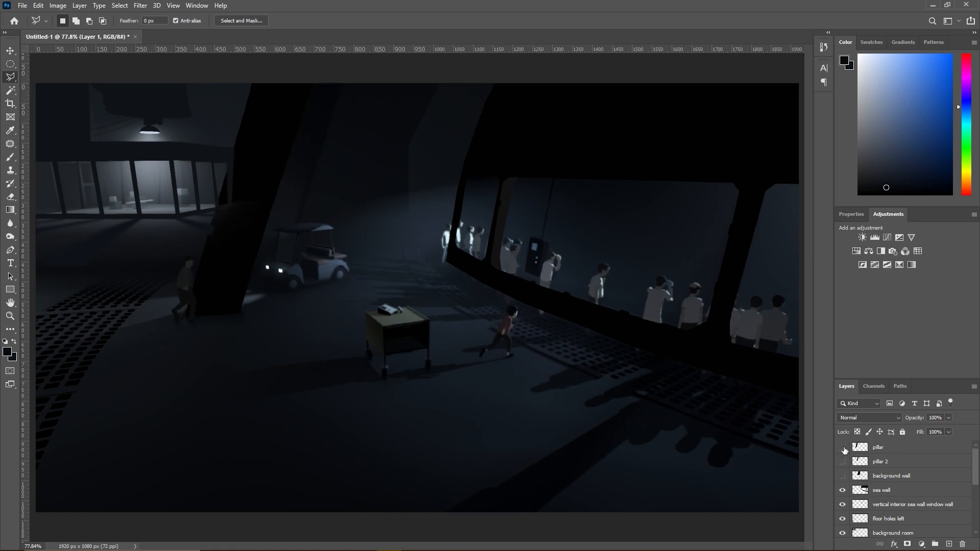
pyautogui.moveTo(842, 447); pyautogui.dragTo(842, 476)
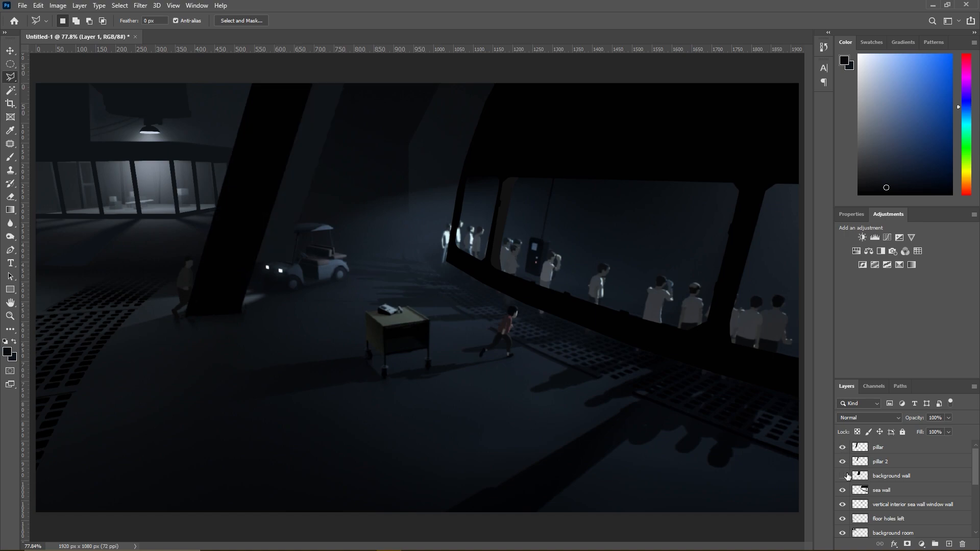
# - Reorder the sea wall layer so it sits between pillar and pillar 2
pyautogui.click(883, 476)
pyautogui.click(885, 464)
pyautogui.moveTo(887, 490); pyautogui.dragTo(888, 456)
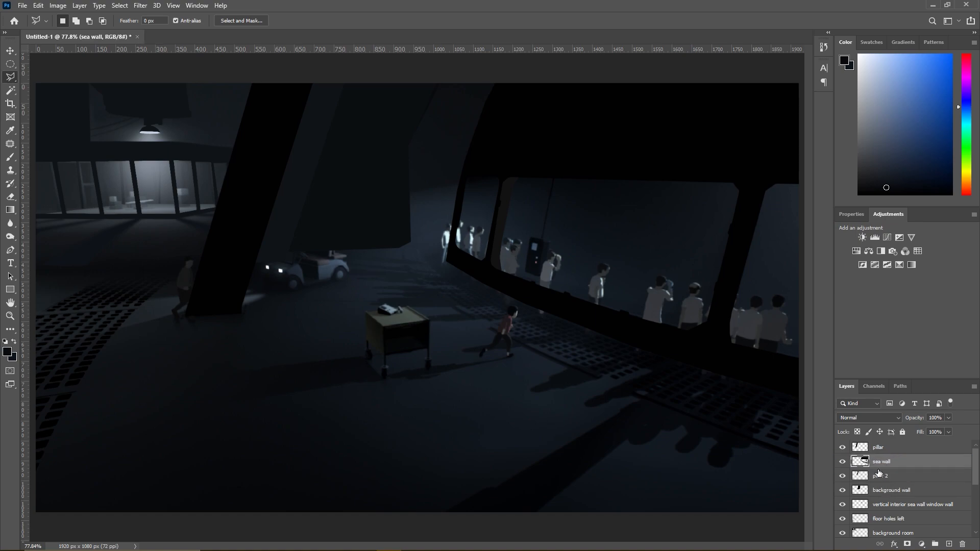
# - Create a new layer named sea light shaft directly above pillar 2
pyautogui.click(878, 474)
pyautogui.click(79, 5)
pyautogui.moveTo(79, 17)
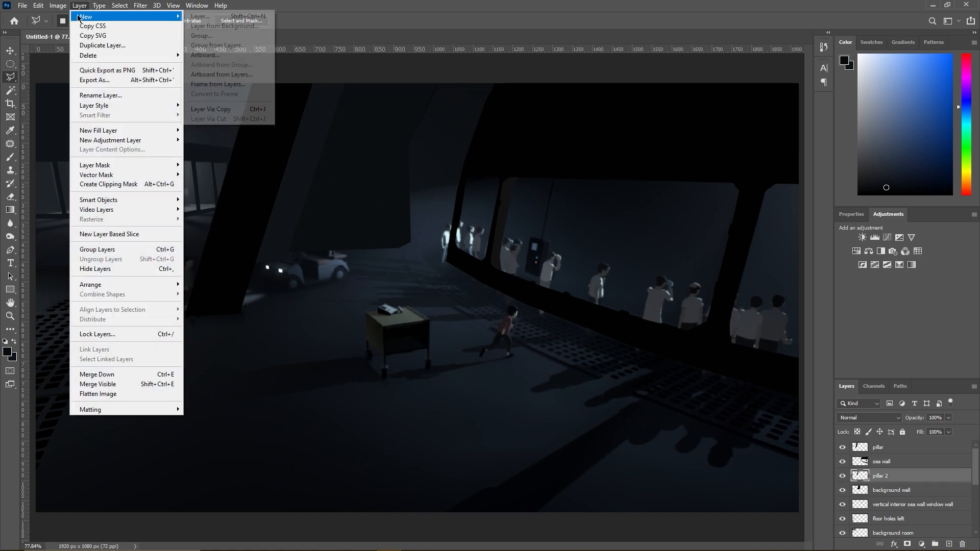
pyautogui.click(209, 16)
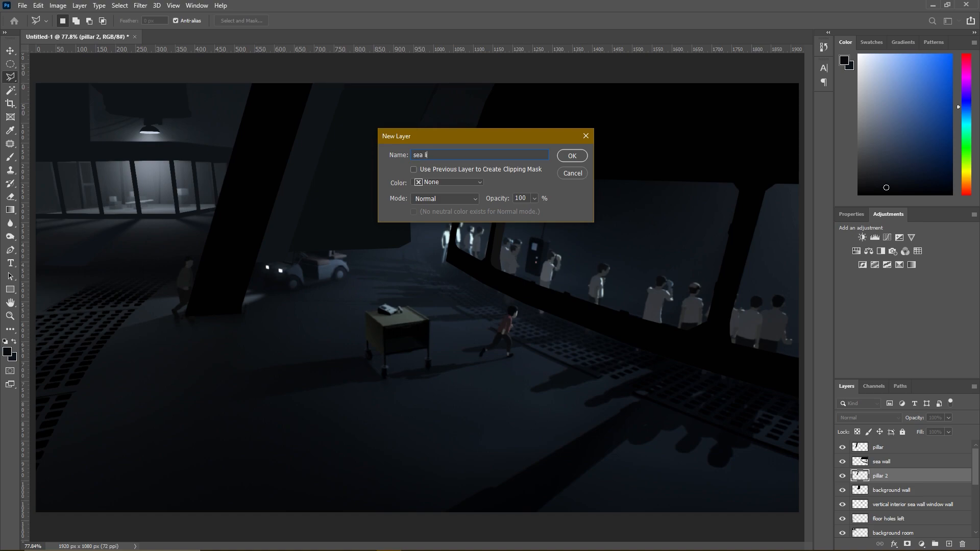
pyautogui.write('t shaf')
pyautogui.press('Return')
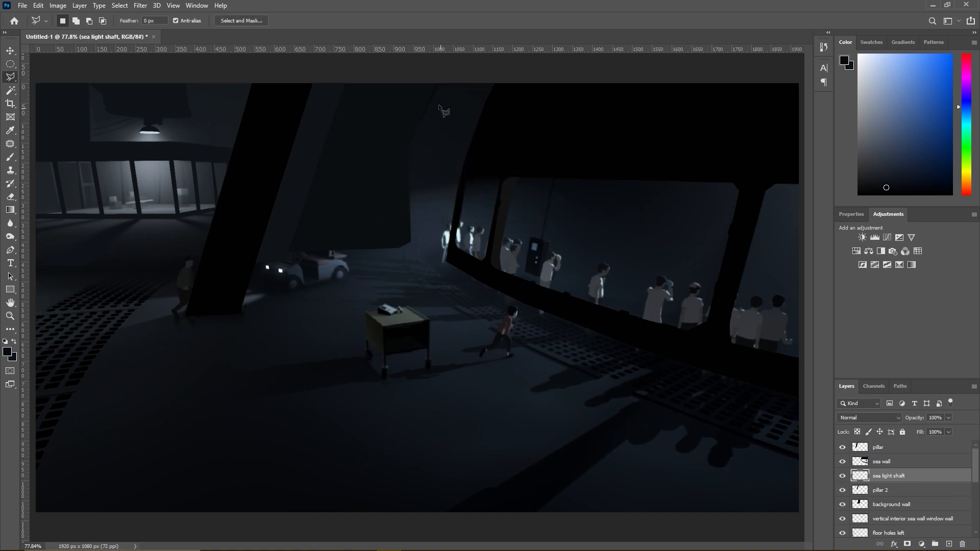
# - Paint a soft dark blue-grey light band from the sea wall's small window across the background wall with a 200 px brush
pyautogui.click(12, 157)
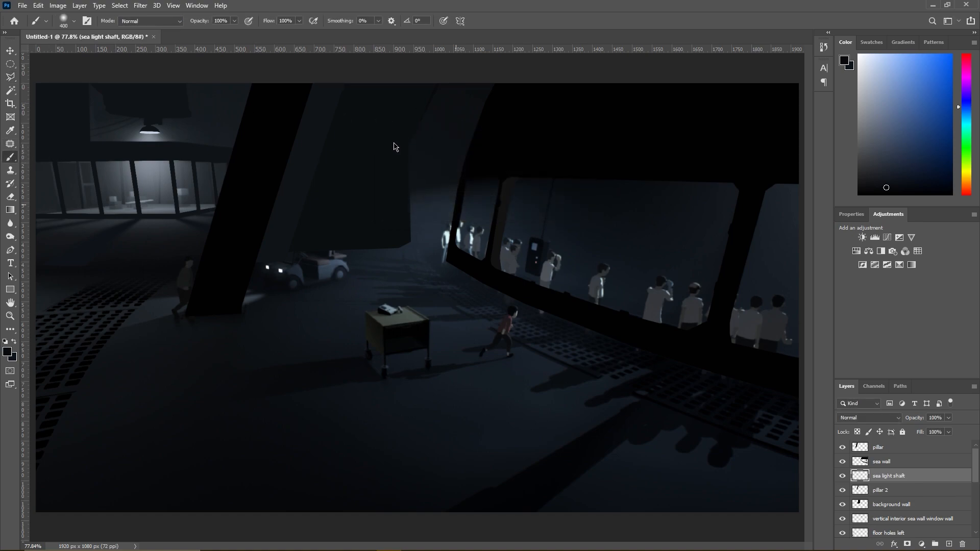
pyautogui.keyDown('alt'); pyautogui.click(438, 219); pyautogui.keyUp('alt')
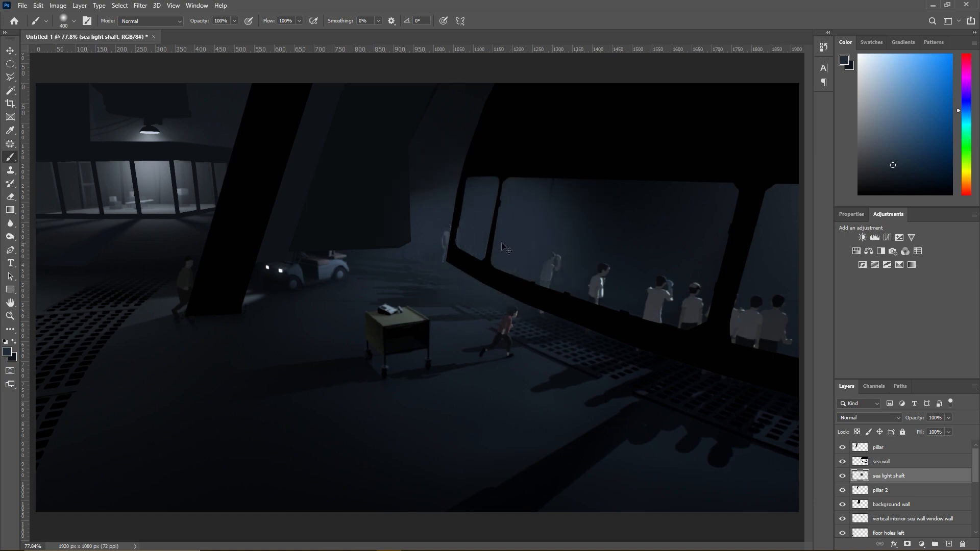
pyautogui.rightClick(543, 259)
pyautogui.click(599, 254)
pyautogui.write('200')
pyautogui.press('Return')
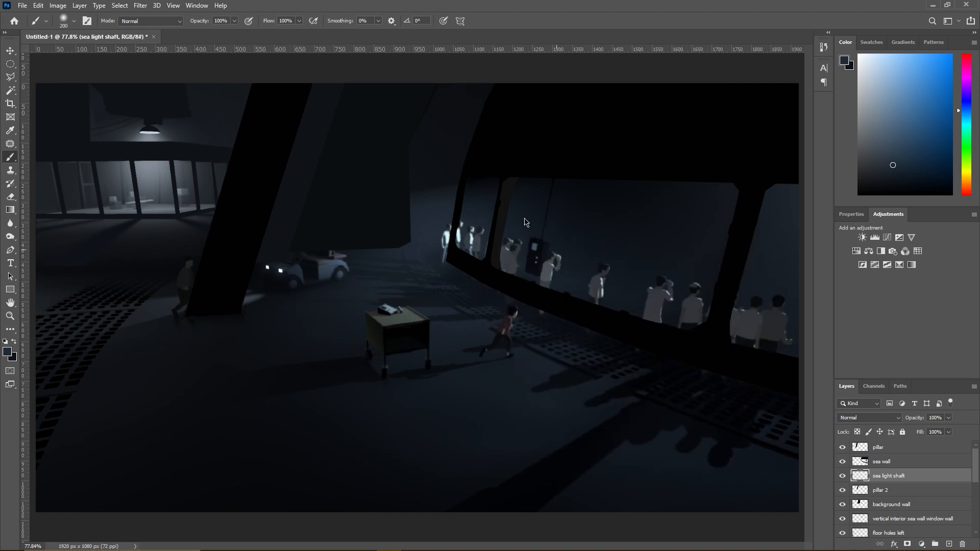
pyautogui.moveTo(471, 192)
pyautogui.mouseDown()
pyautogui.moveTo(480, 195)
pyautogui.moveTo(309, 214)
pyautogui.mouseUp()
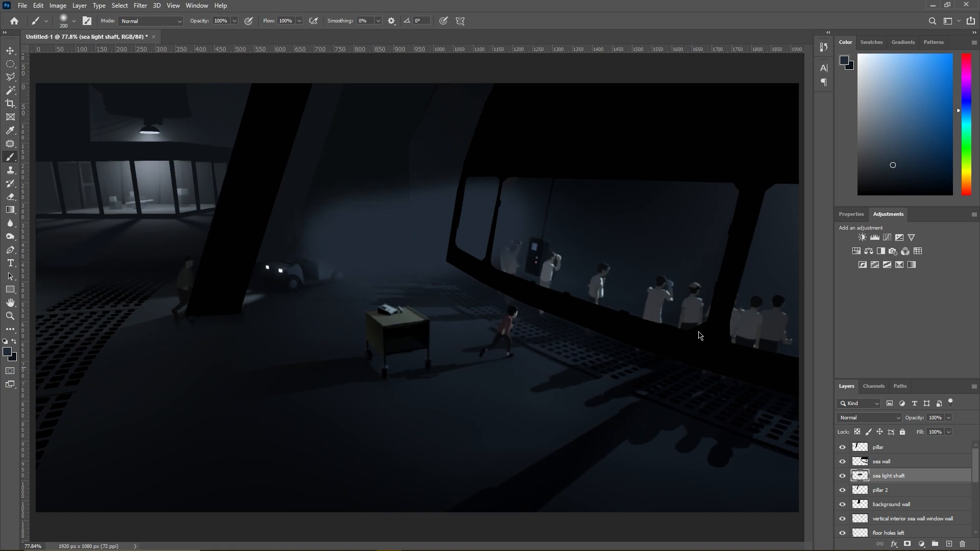
# - Try erasing the light band's lower edge beside the sea wall with a 139 px eraser while Layer 1 is hidden, and undo it
pyautogui.click(10, 196)
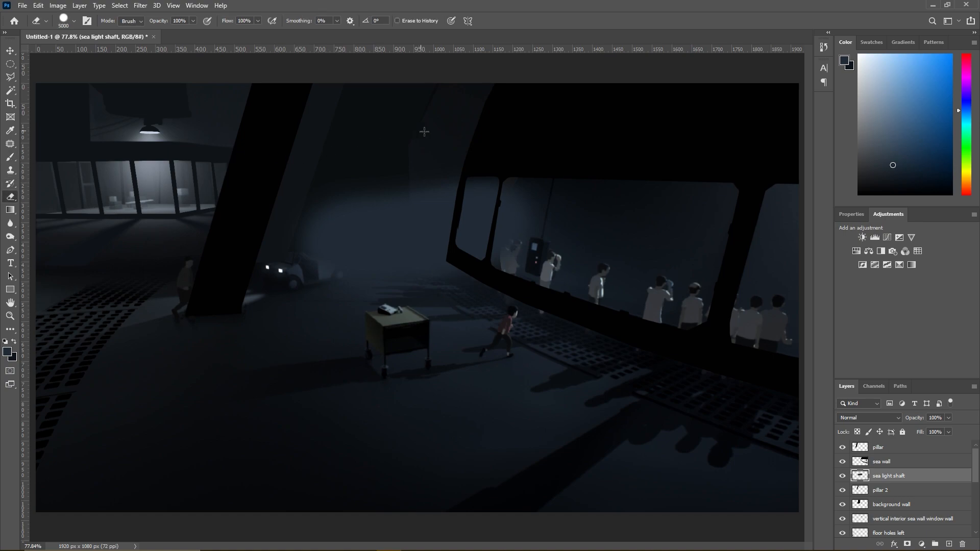
pyautogui.scroll(-5, 874, 487)
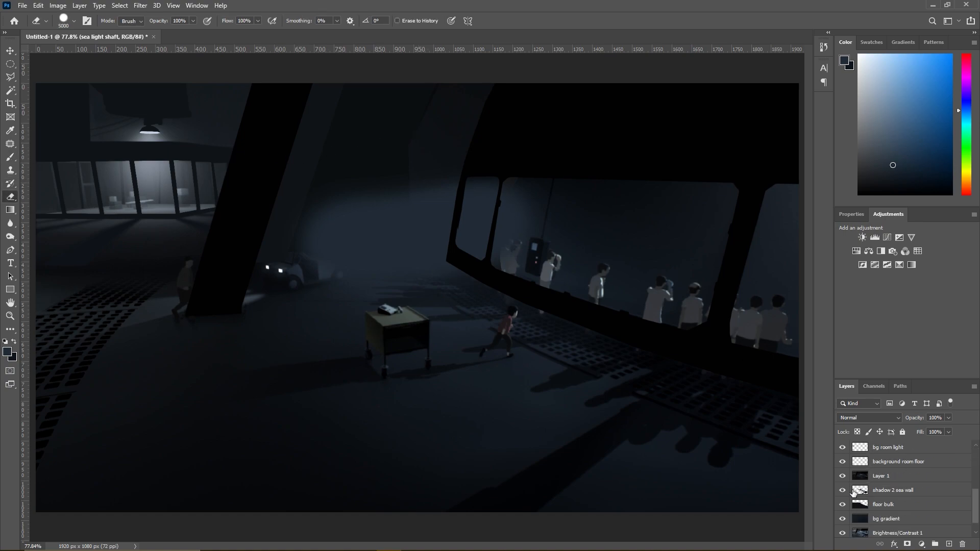
pyautogui.click(842, 476)
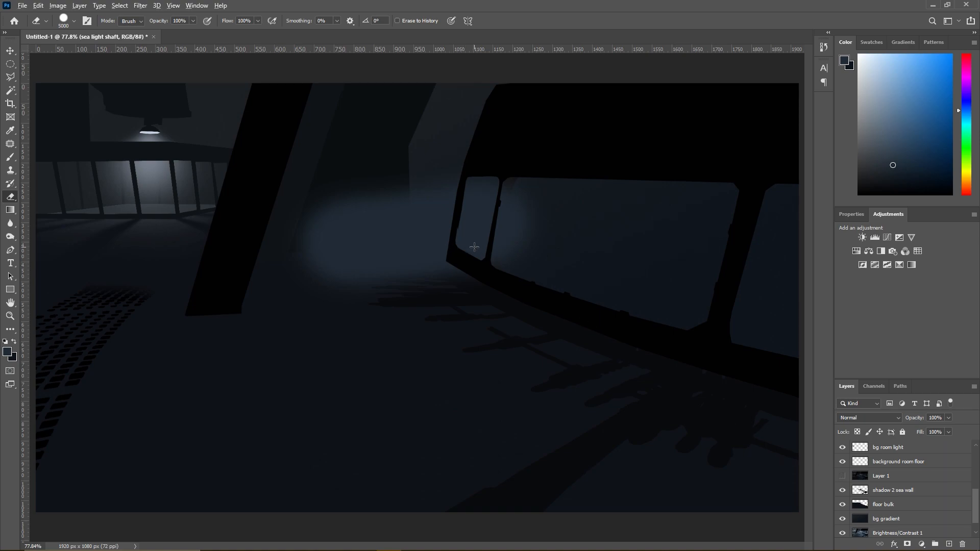
pyautogui.scroll(3, 475, 245)
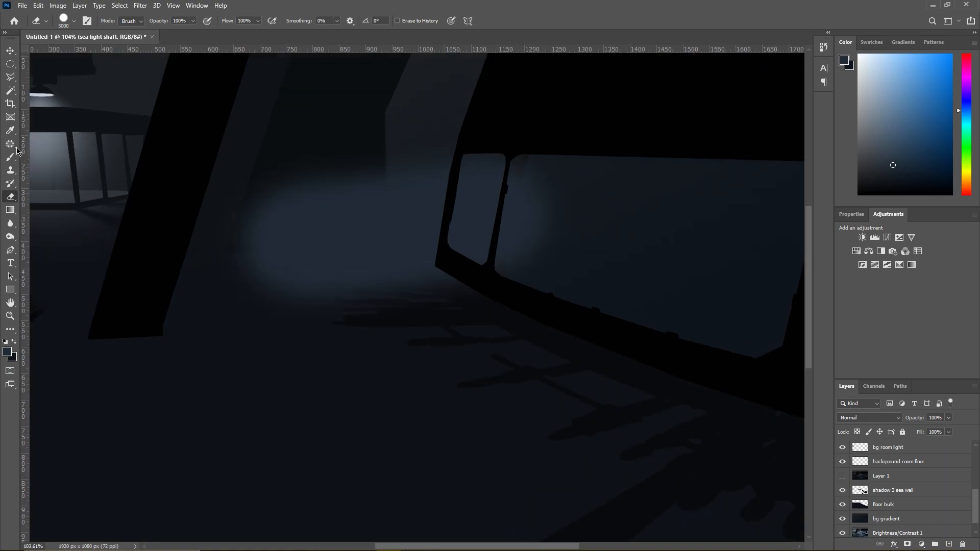
pyautogui.rightClick(607, 263)
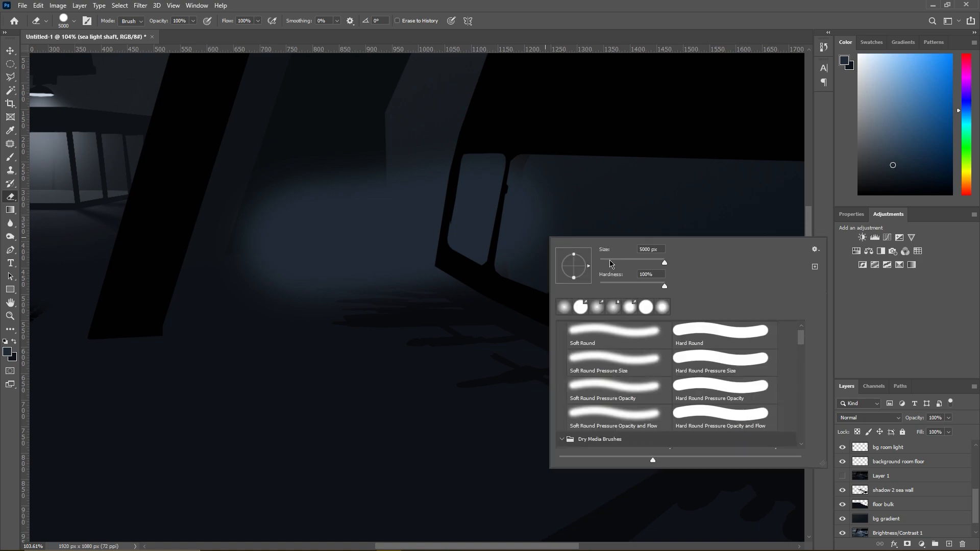
pyautogui.click(636, 262)
pyautogui.press('Return')
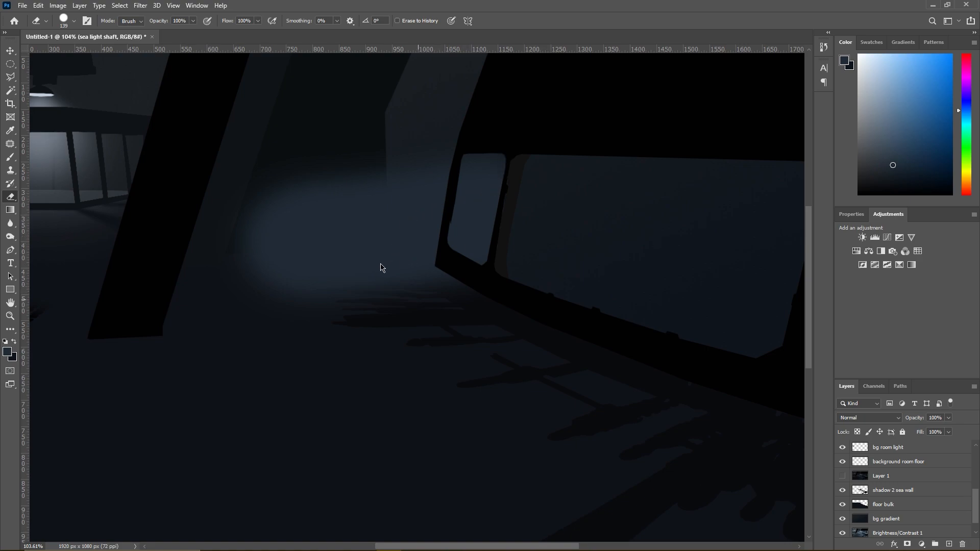
pyautogui.moveTo(408, 257); pyautogui.dragTo(380, 259)
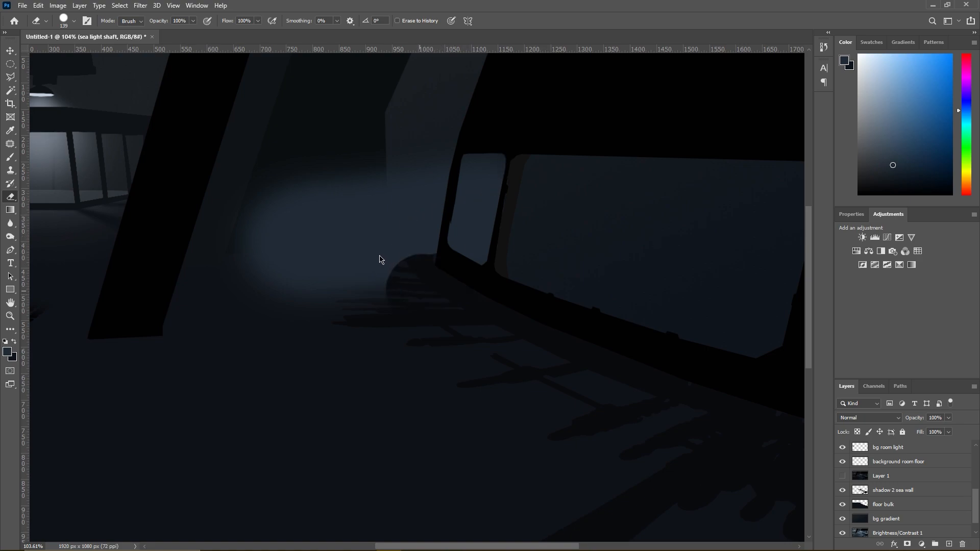
pyautogui.hotkey('ctrl', 'z')
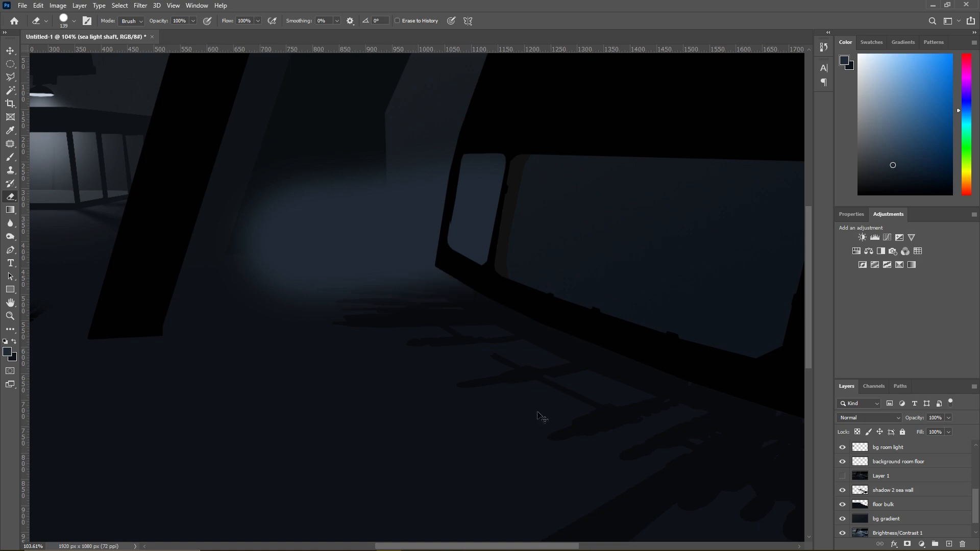
# - Show Layer 1 and hide the sea light shaft layer
pyautogui.click(842, 476)
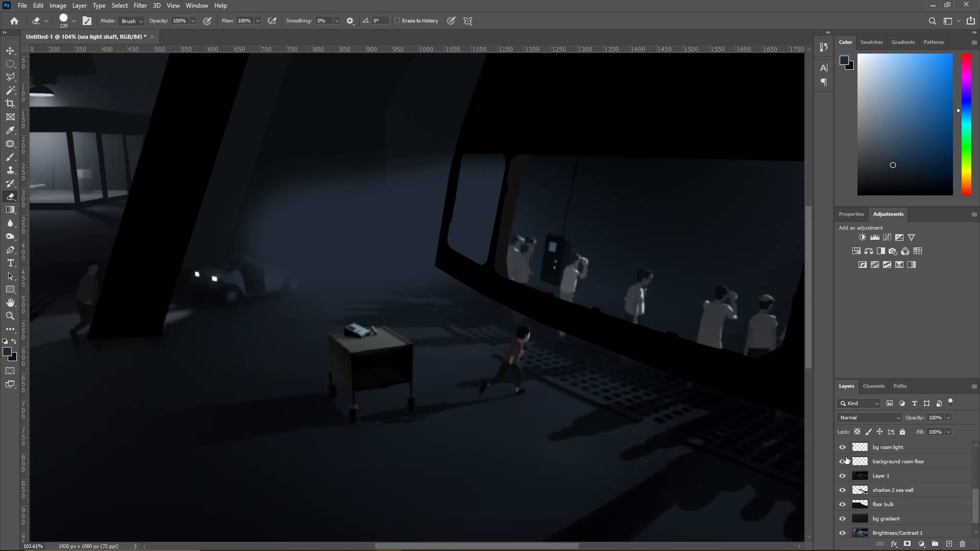
pyautogui.scroll(3, 847, 464)
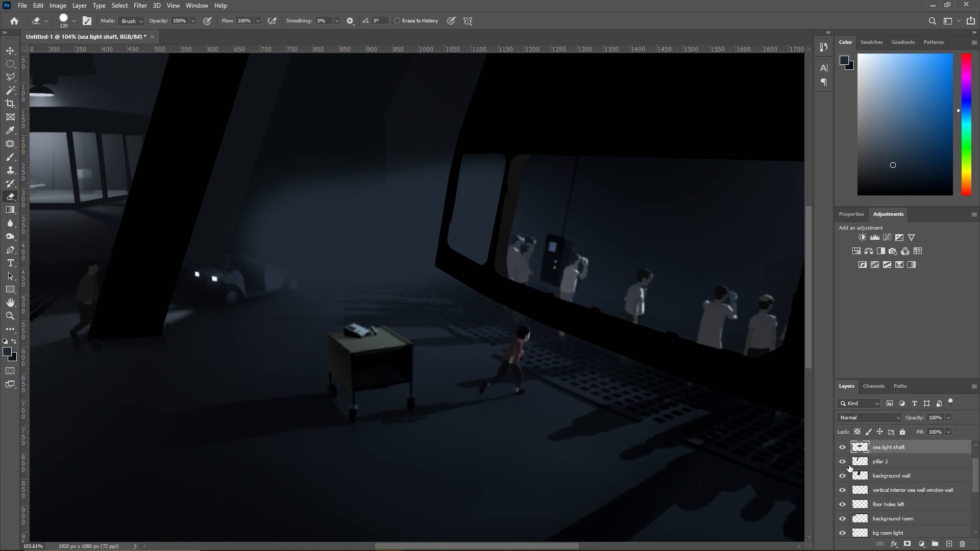
pyautogui.click(843, 447)
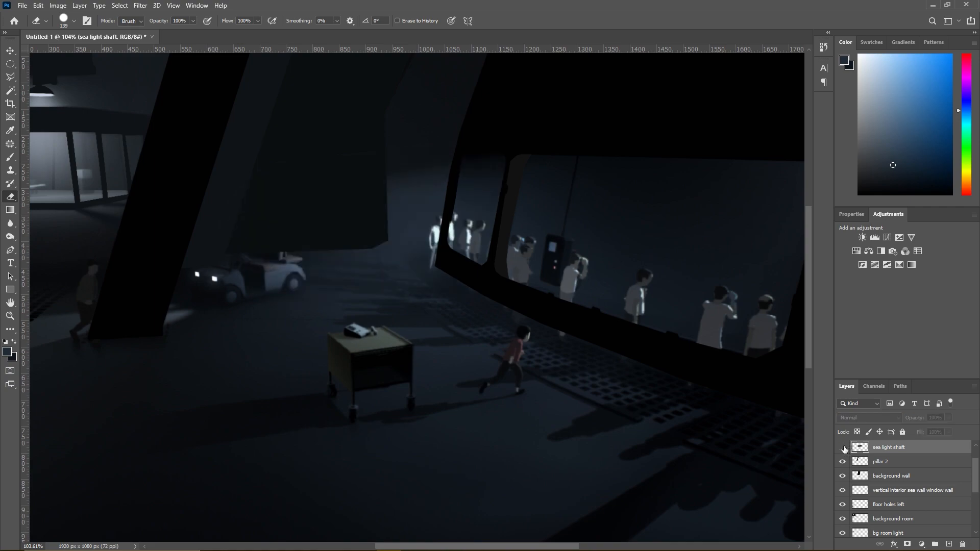
# - Hide the sea wall layer and show the sea light shaft layer
pyautogui.scroll(1, 846, 454)
pyautogui.click(846, 461)
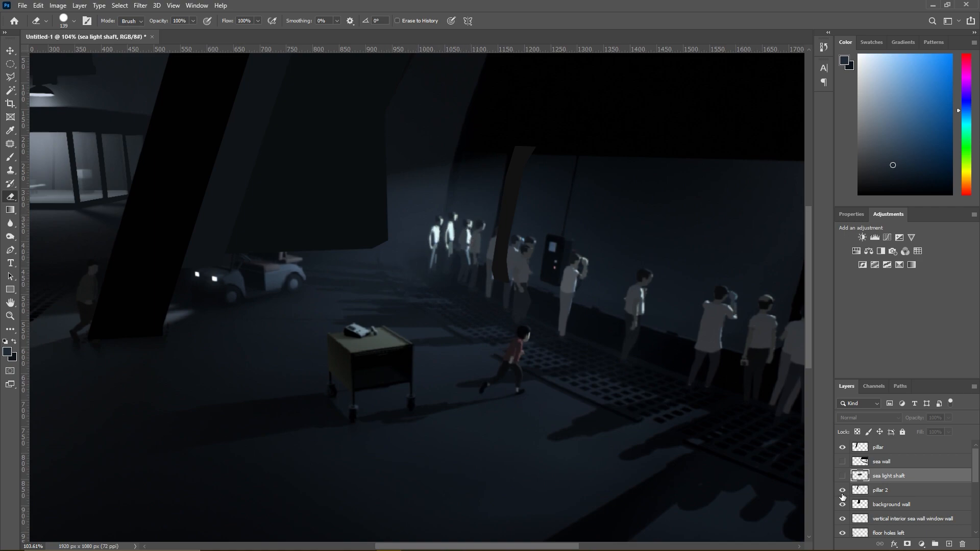
pyautogui.click(842, 476)
# - Soften the 139 px eraser and trim the light shaft's lower edge and its far end near the parked cart
pyautogui.moveTo(425, 278)
pyautogui.mouseDown()
pyautogui.moveTo(433, 272)
pyautogui.moveTo(425, 283)
pyautogui.mouseUp()
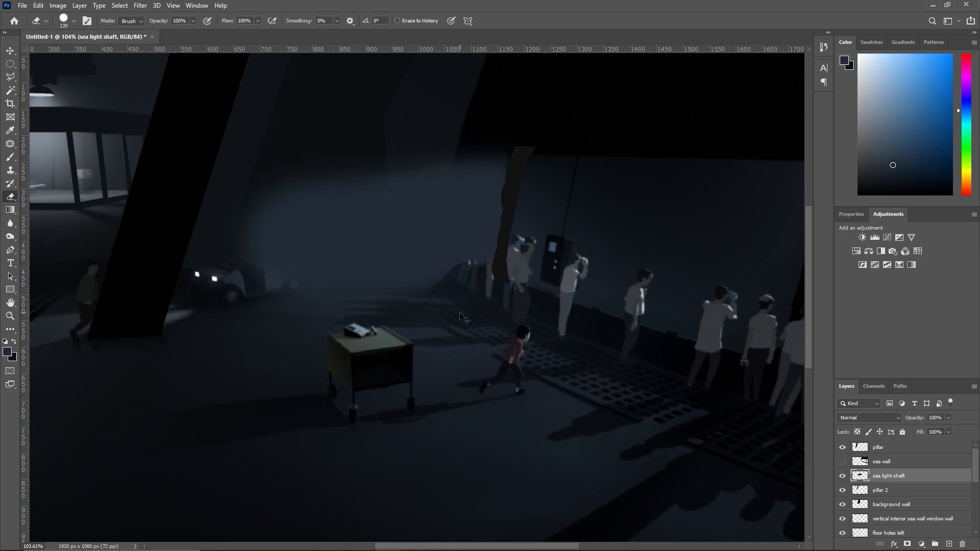
pyautogui.rightClick(423, 280)
pyautogui.moveTo(544, 364); pyautogui.dragTo(493, 356)
pyautogui.click(417, 315)
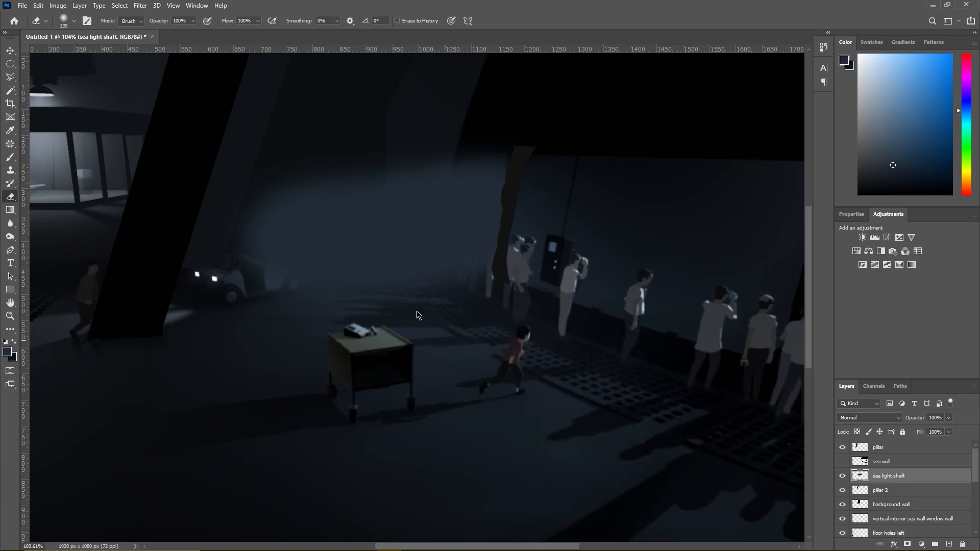
pyautogui.hotkey('ctrl', 'z')
pyautogui.moveTo(455, 278); pyautogui.dragTo(426, 283)
pyautogui.moveTo(321, 135)
pyautogui.mouseDown()
pyautogui.moveTo(241, 150)
pyautogui.moveTo(211, 187)
pyautogui.mouseUp()
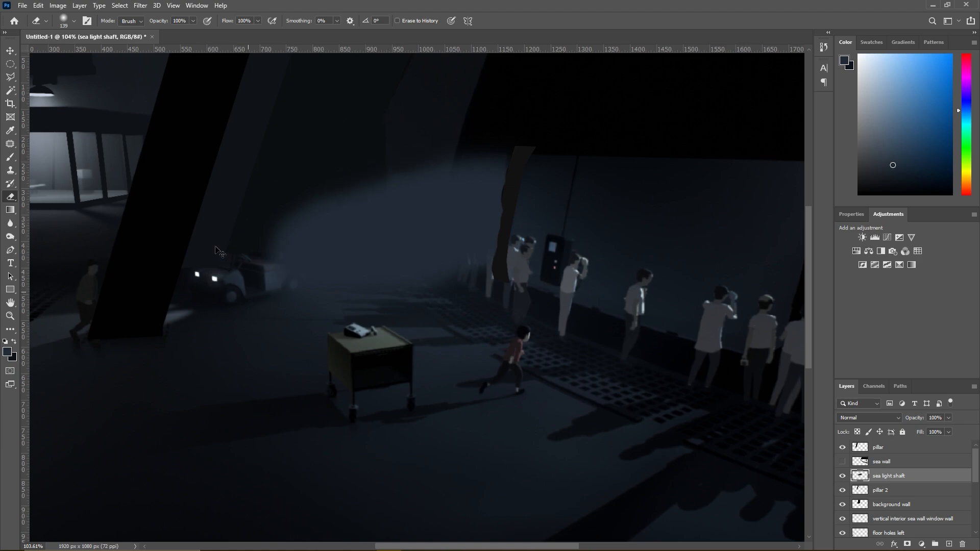
# - Set the sea light shaft layer's opacity to 64% and hide the reference Layer 1
pyautogui.click(948, 418)
pyautogui.moveTo(950, 430); pyautogui.dragTo(931, 431)
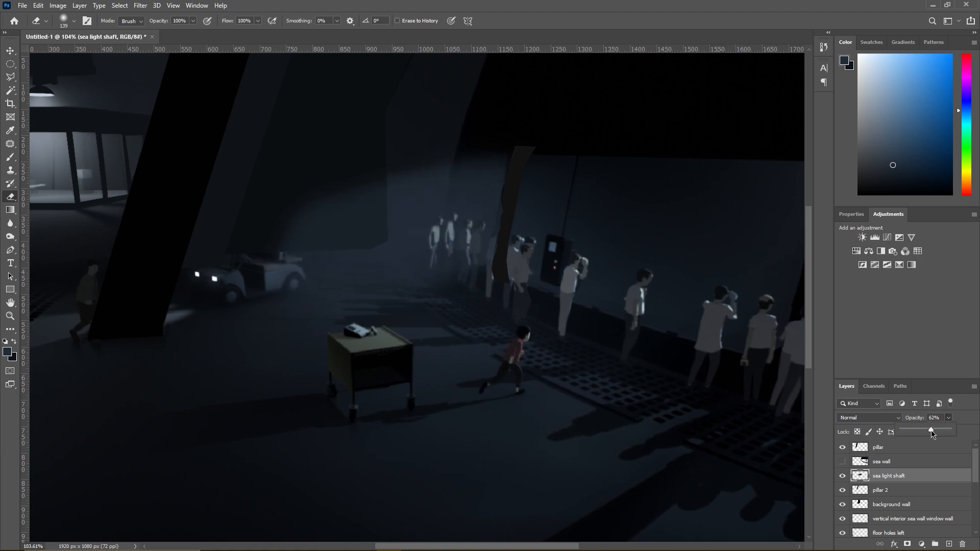
pyautogui.scroll(-3, 860, 500)
pyautogui.click(841, 518)
pyautogui.scroll(2, 868, 490)
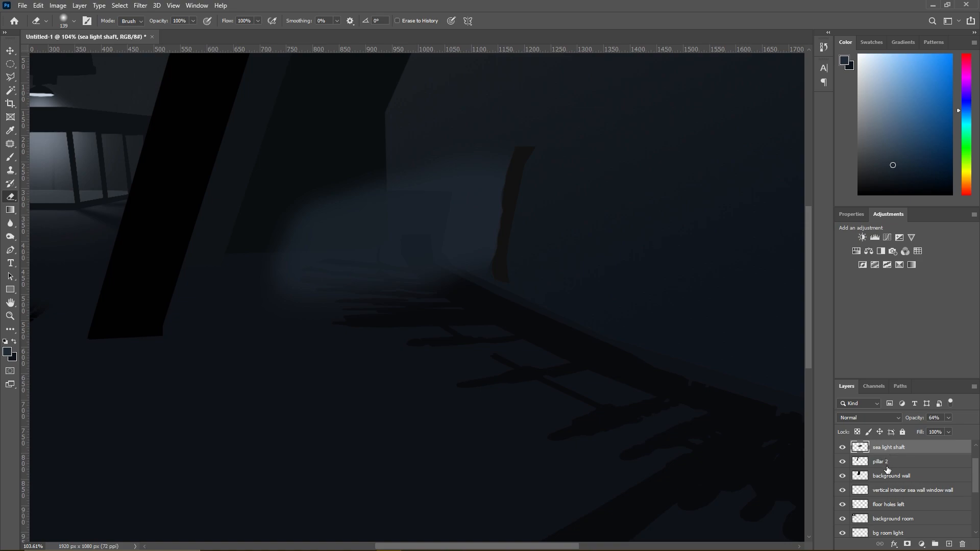
# - Show the sea wall layer and move the sea light shaft layer directly above it
pyautogui.scroll(1, 881, 468)
pyautogui.click(843, 462)
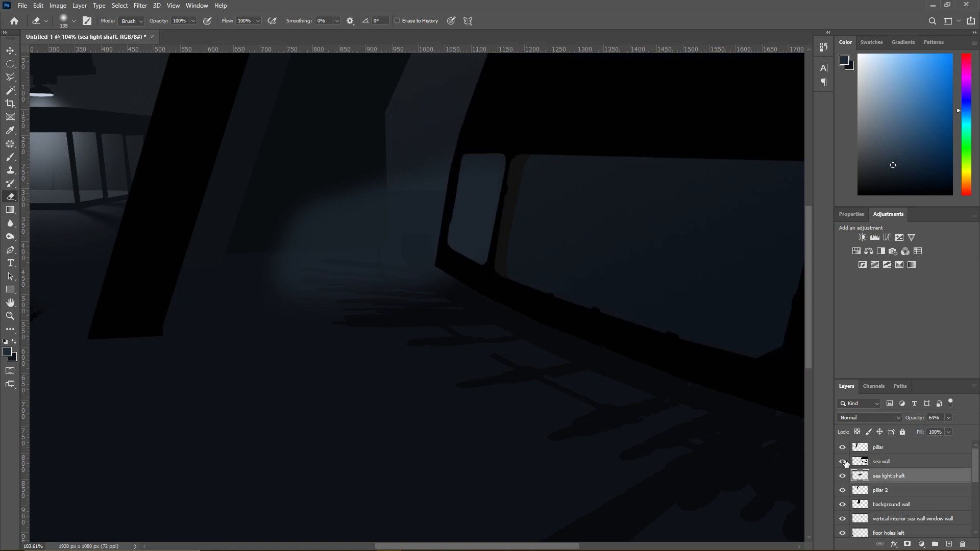
pyautogui.moveTo(881, 477); pyautogui.dragTo(881, 458)
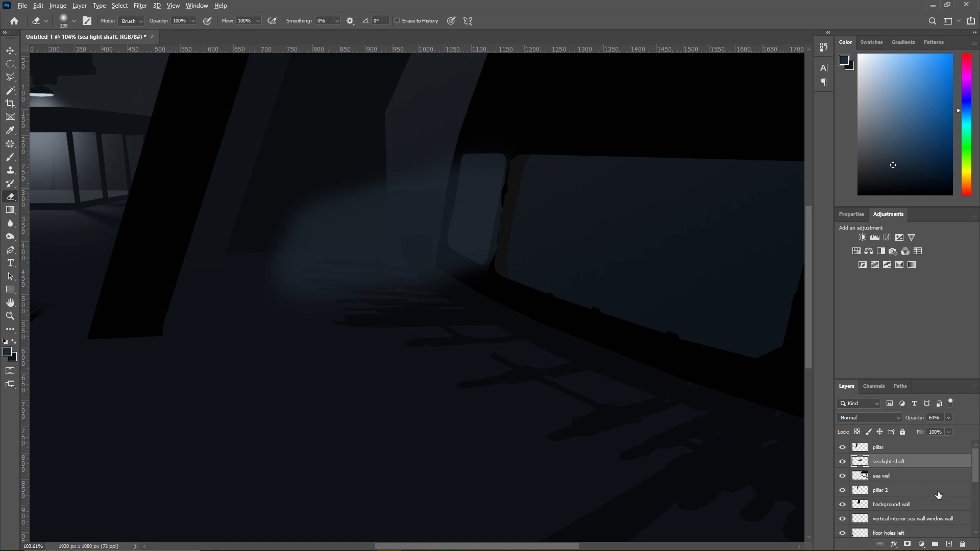
# - Select the black sea wall shape and subtract the frame area around the small window from the selection
pyautogui.click(910, 476)
pyautogui.press('w')
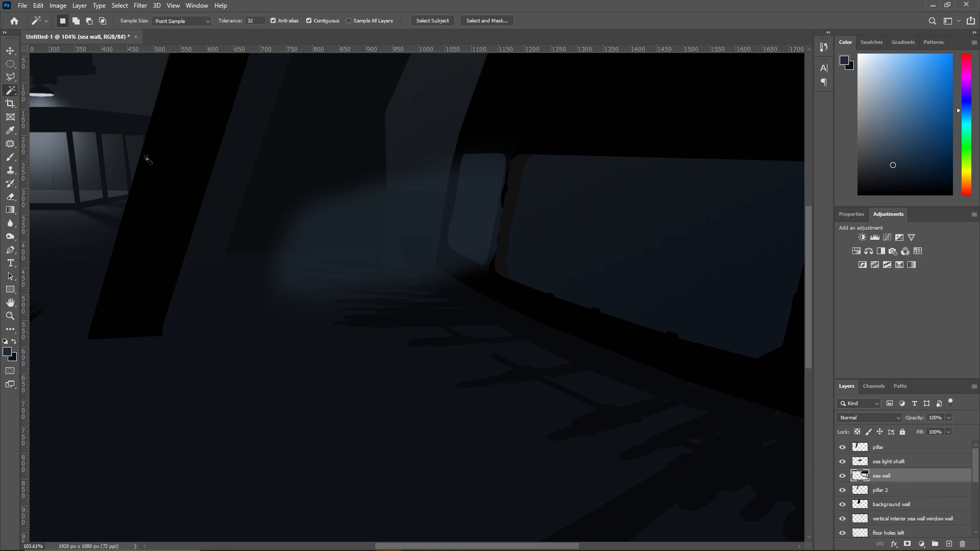
pyautogui.click(490, 281)
pyautogui.press('l')
pyautogui.keyDown('alt'); pyautogui.click(484, 263); pyautogui.keyUp('alt')
pyautogui.click(479, 295)
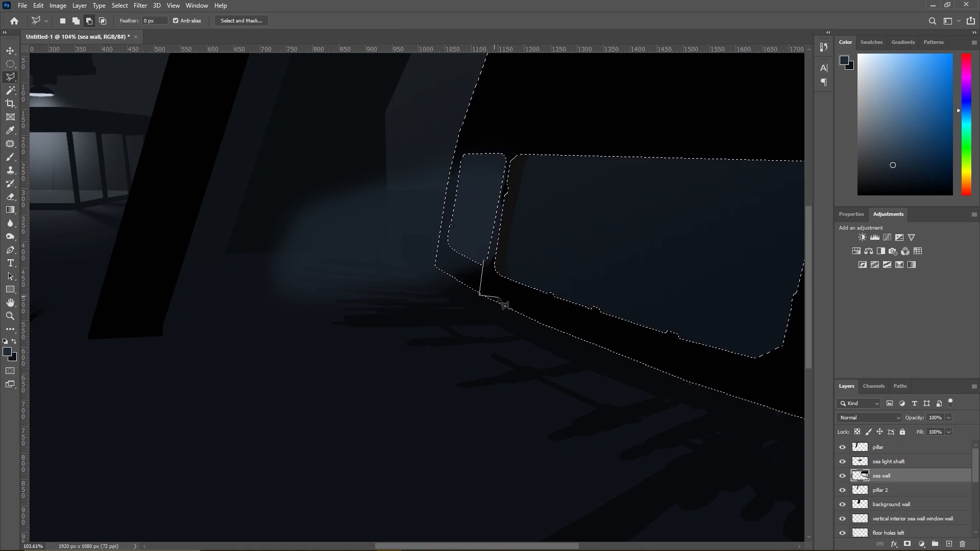
pyautogui.click(442, 301)
pyautogui.click(381, 239)
pyautogui.click(434, 94)
pyautogui.click(531, 108)
pyautogui.click(507, 155)
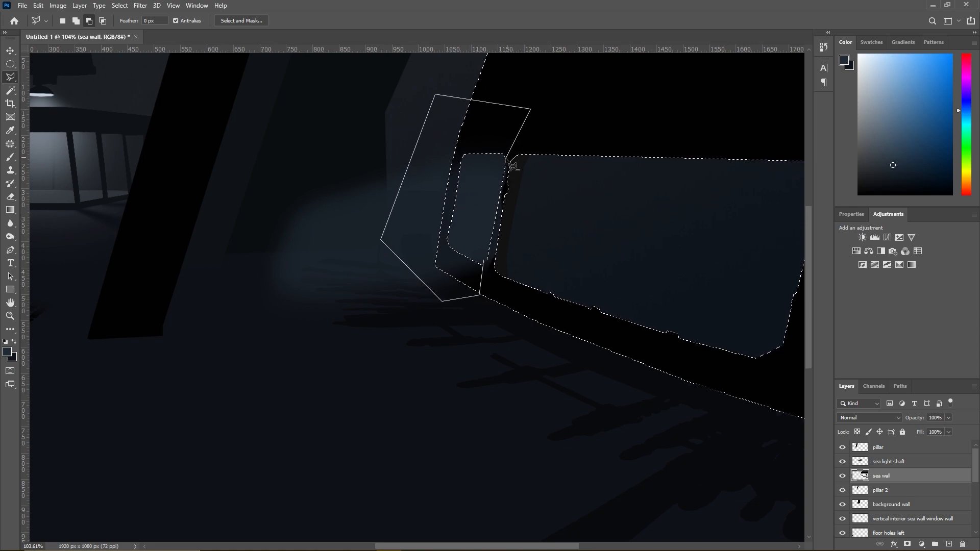
pyautogui.doubleClick(493, 216)
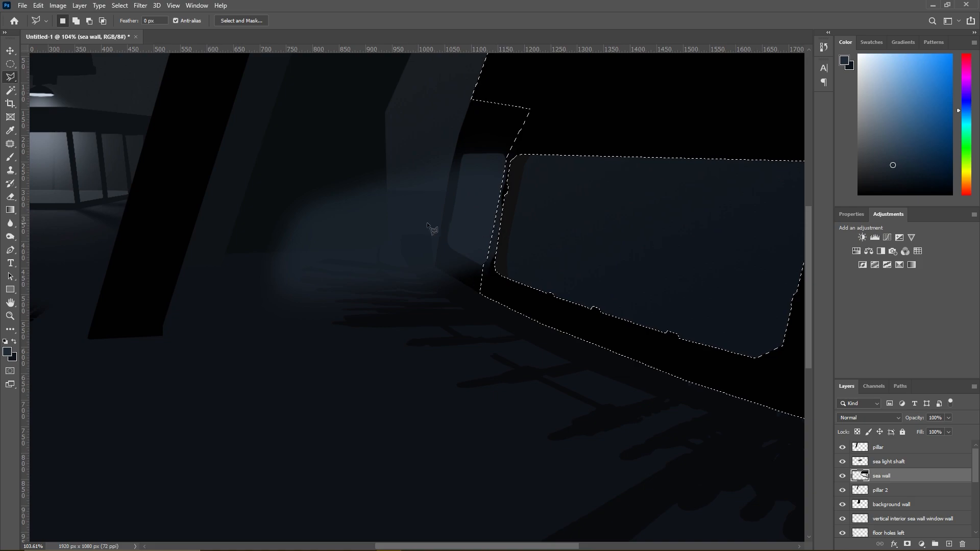
# - Erase the light shaft's spill over the selected part of the sea wall, then clear the selection
pyautogui.click(9, 199)
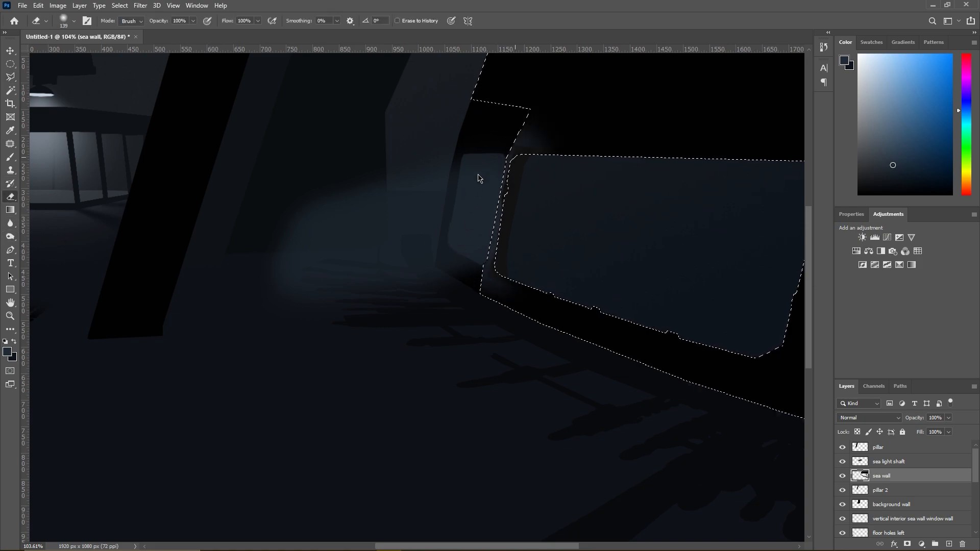
pyautogui.click(889, 461)
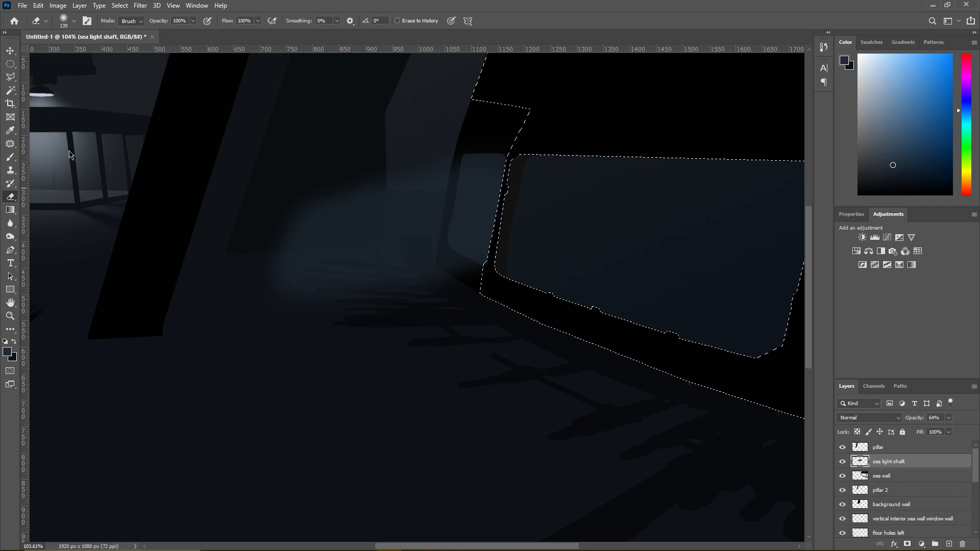
pyautogui.press('l')
pyautogui.rightClick(473, 237)
pyautogui.click(484, 242)
pyautogui.scroll(-1, 610, 261)
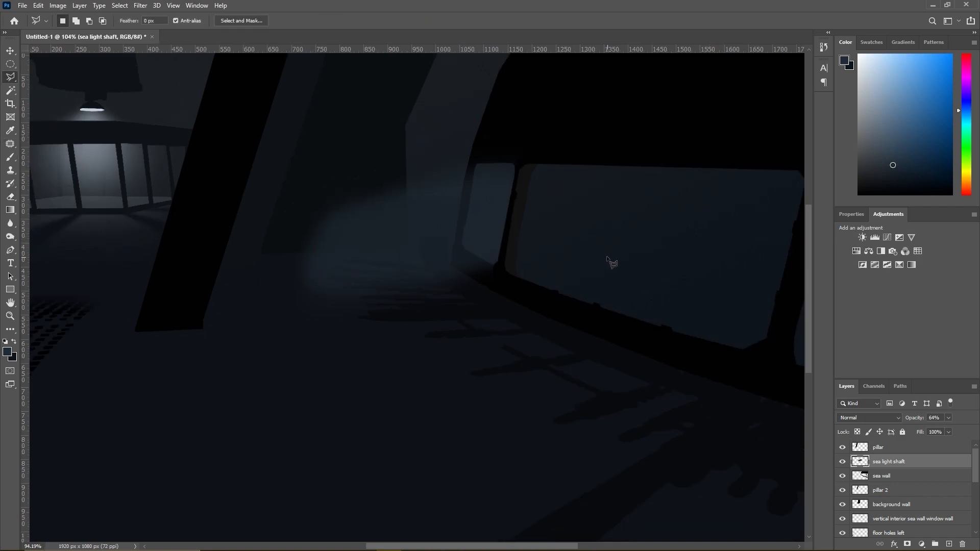
pyautogui.scroll(10, 610, 261)
pyautogui.click(432, 284)
pyautogui.click(425, 281)
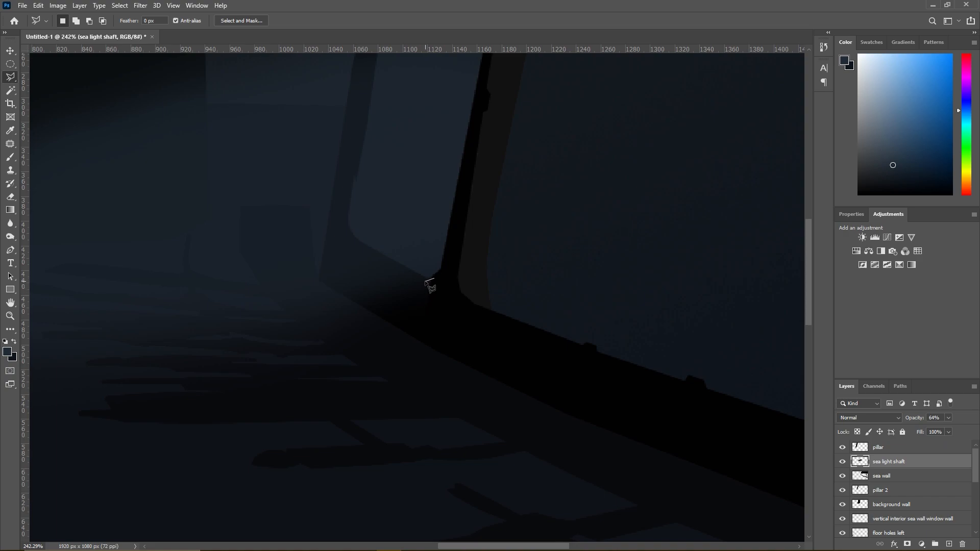
pyautogui.click(407, 293)
pyautogui.click(399, 300)
pyautogui.click(389, 314)
pyautogui.click(375, 364)
pyautogui.click(379, 390)
pyautogui.doubleClick(401, 393)
pyautogui.hotkey('ctrl', 'd')
# - Fade the light shaft's far end beside the front pillar with a soft 1457 px eraser
pyautogui.click(11, 197)
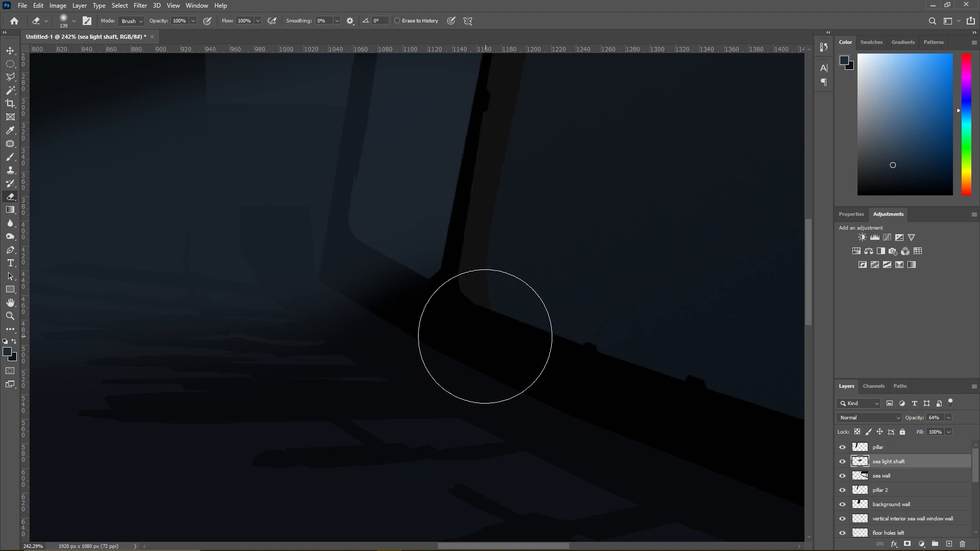
pyautogui.scroll(-5, 519, 300)
pyautogui.scroll(-2, 536, 317)
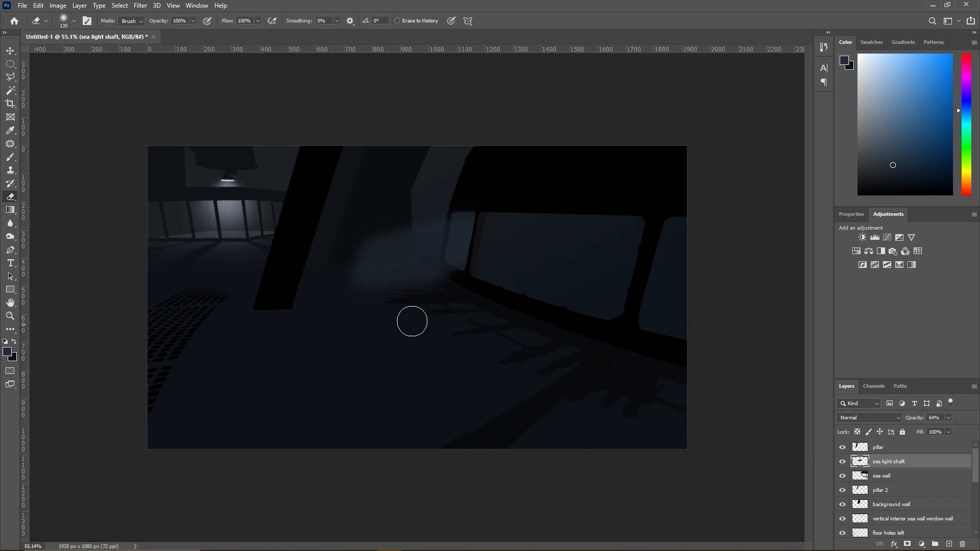
pyautogui.rightClick(312, 299)
pyautogui.moveTo(415, 320); pyautogui.dragTo(424, 322)
pyautogui.write('1457')
pyautogui.click(184, 220)
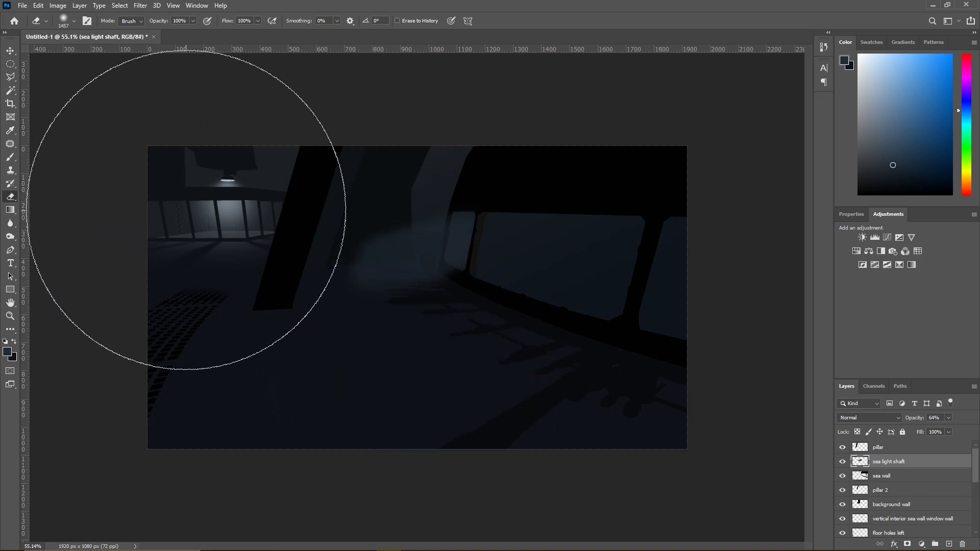
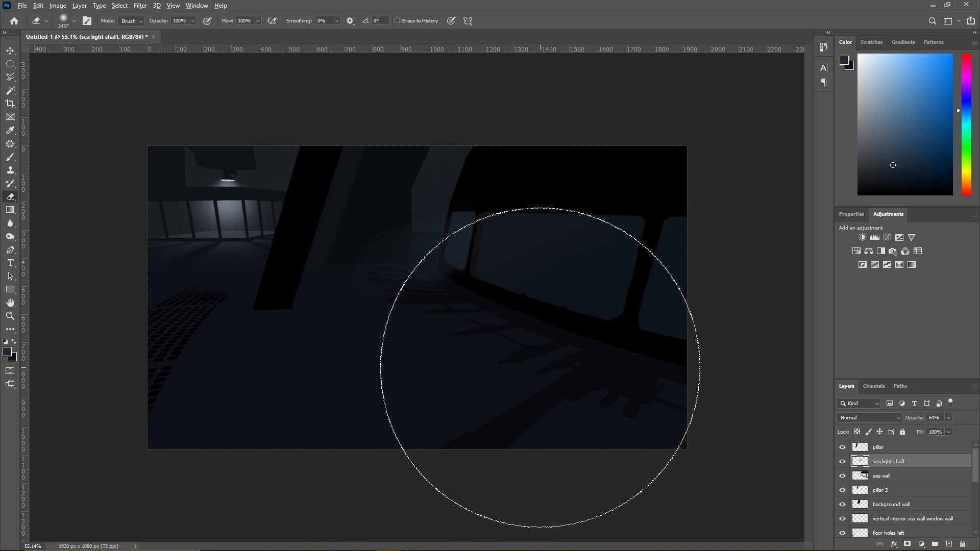
# - Outline the rear wall between the tilted pillar and the curved sea wall with a polygonal lasso selection
pyautogui.scroll(3, 511, 351)
pyautogui.click(10, 77)
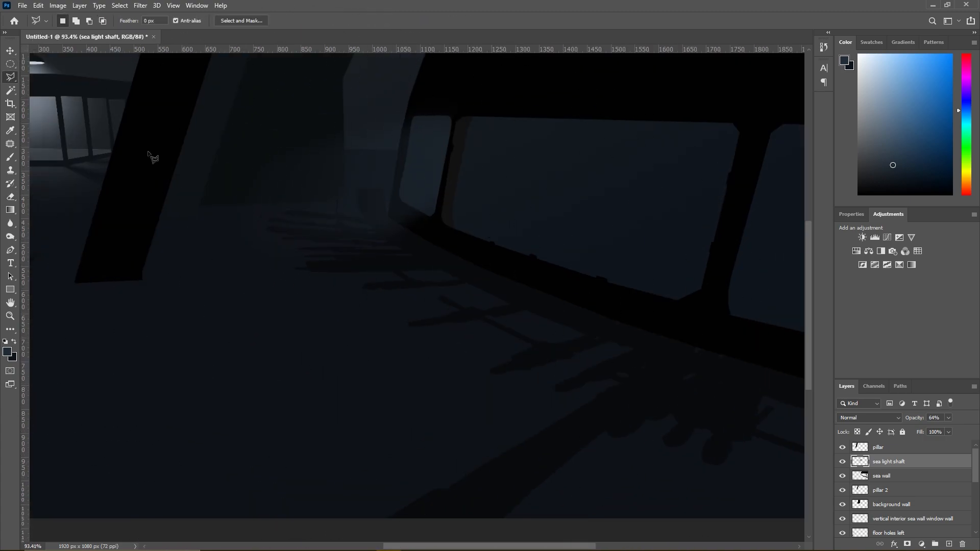
pyautogui.scroll(-3, 293, 215)
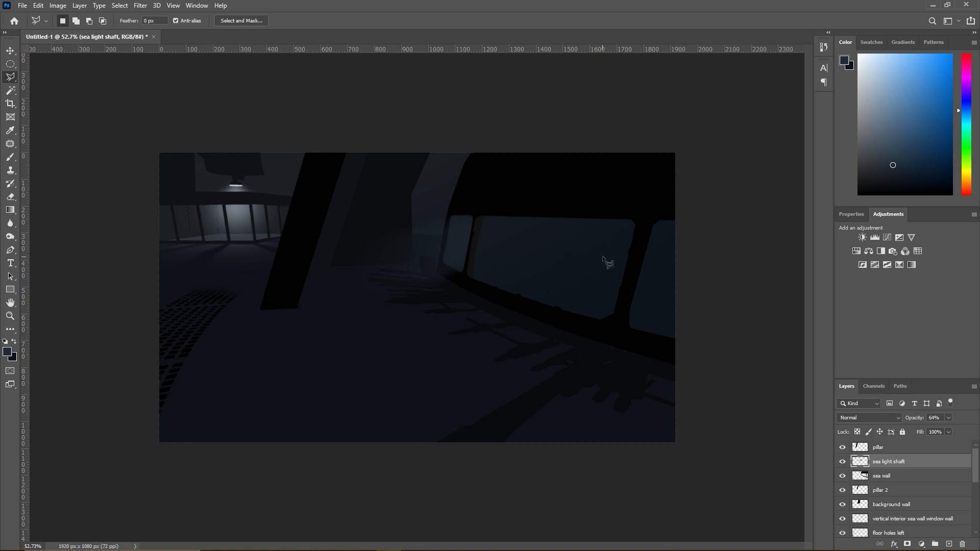
pyautogui.click(437, 271)
pyautogui.click(396, 259)
pyautogui.click(346, 240)
pyautogui.click(381, 143)
pyautogui.click(483, 145)
pyautogui.click(452, 209)
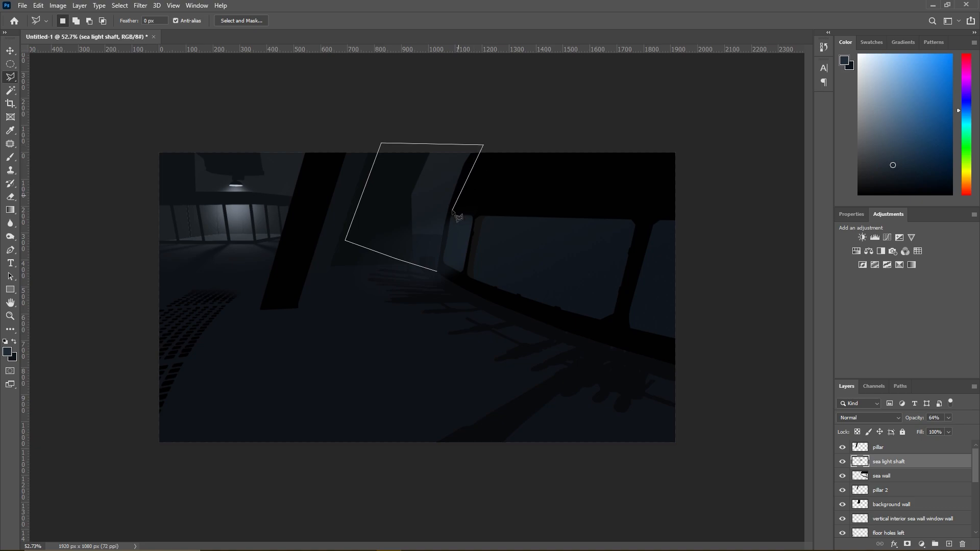
pyautogui.click(437, 271)
# - Refine the selection along the sea wall's curved edge by adding and subtracting small lasso areas
pyautogui.click(442, 253)
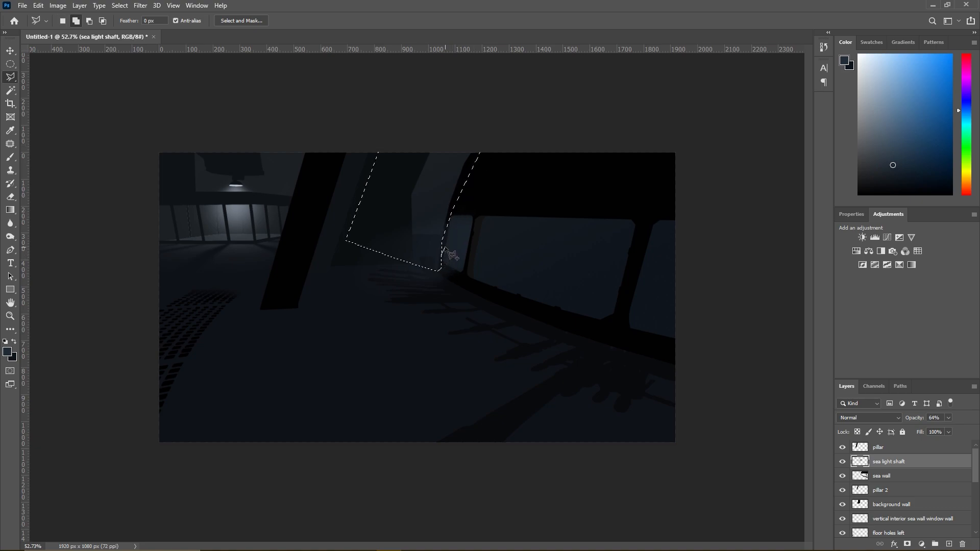
pyautogui.doubleClick(449, 218)
pyautogui.scroll(5, 449, 217)
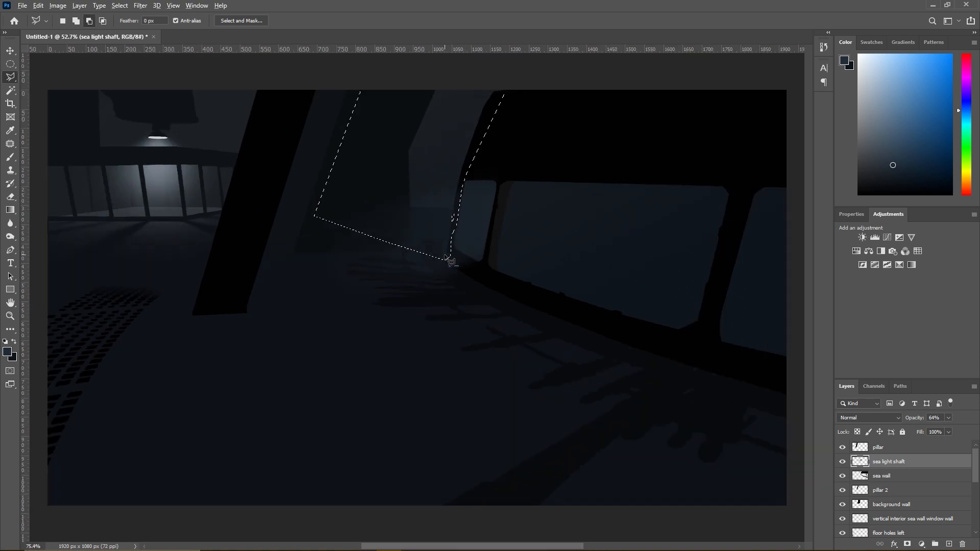
pyautogui.keyDown('shift'); pyautogui.click(450, 216); pyautogui.keyUp('shift')
pyautogui.click(462, 209)
pyautogui.click(465, 174)
pyautogui.doubleClick(439, 173)
pyautogui.scroll(-5, 439, 174)
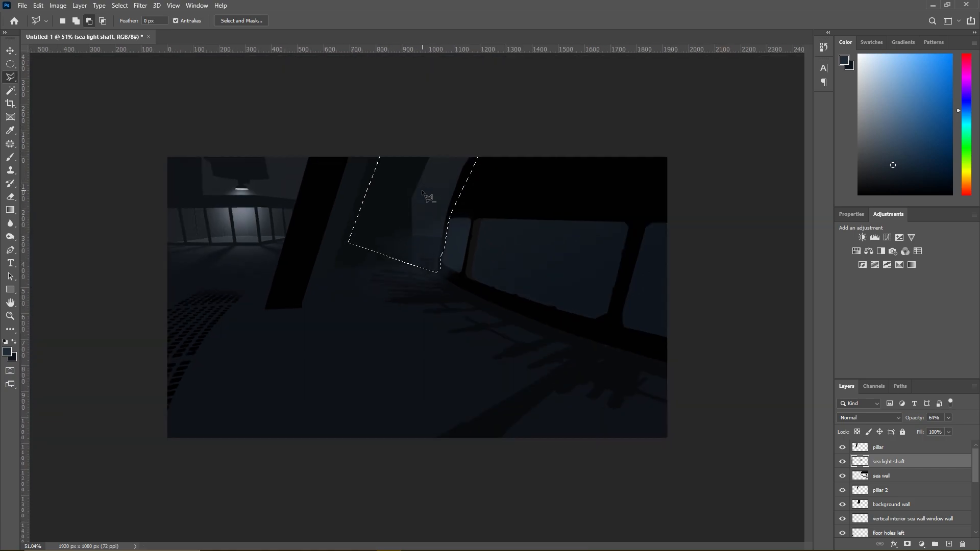
# - Add a layer named "rear wall / fog base" above bg gradient and brush a dark blue-grey inside the selection
pyautogui.click(14, 159)
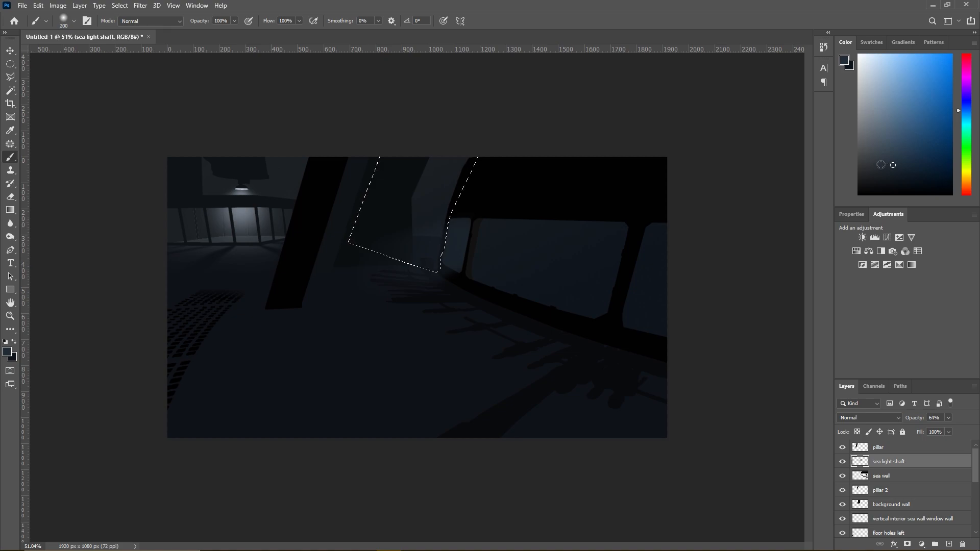
pyautogui.click(891, 172)
pyautogui.scroll(-3, 879, 516)
pyautogui.click(880, 507)
pyautogui.scroll(-2, 887, 485)
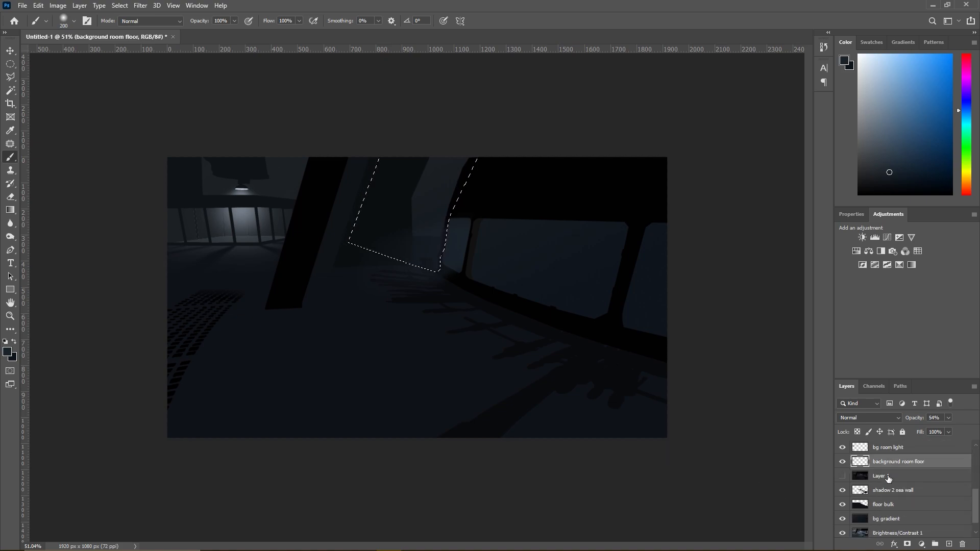
pyautogui.scroll(-2, 885, 485)
pyautogui.click(881, 508)
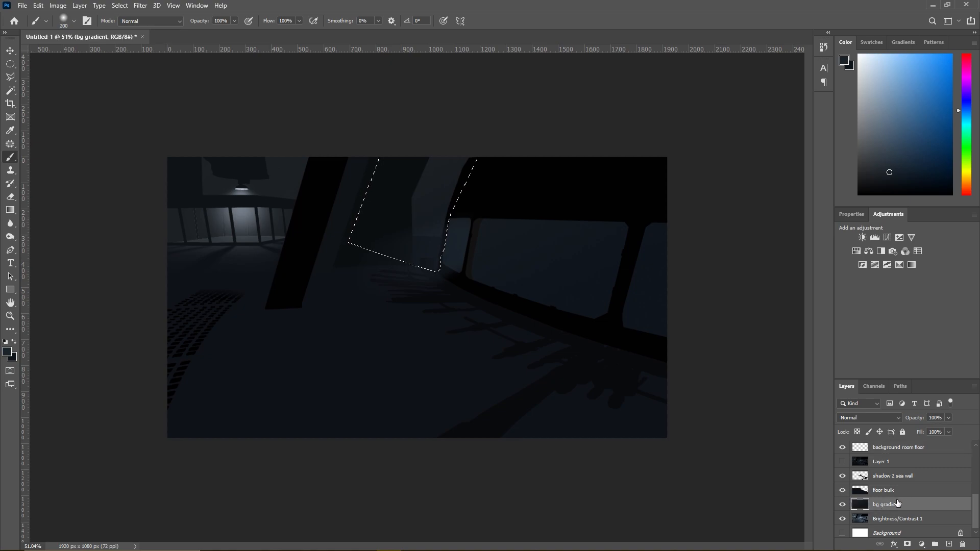
pyautogui.click(79, 6)
pyautogui.moveTo(92, 13)
pyautogui.click(209, 13)
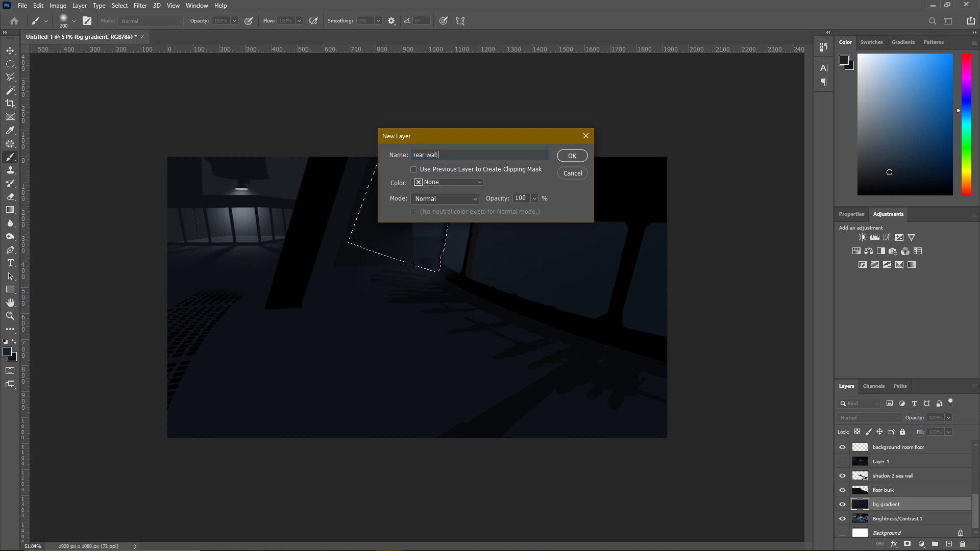
pyautogui.write('rear wall / fog base')
pyautogui.press('Return')
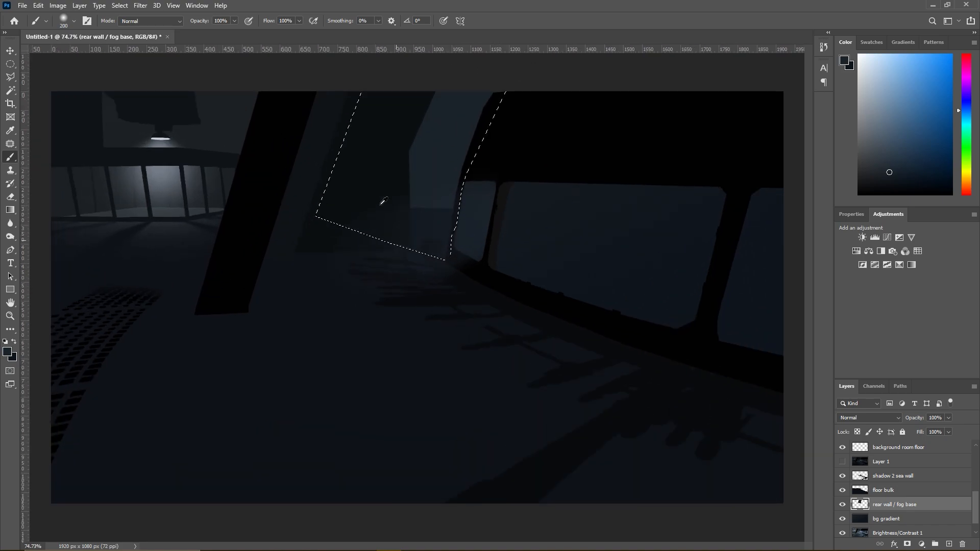
# - Inspect the layers for the one covering the rear wall's base, and make the shadow 2 sea wall layer active
pyautogui.click(888, 490)
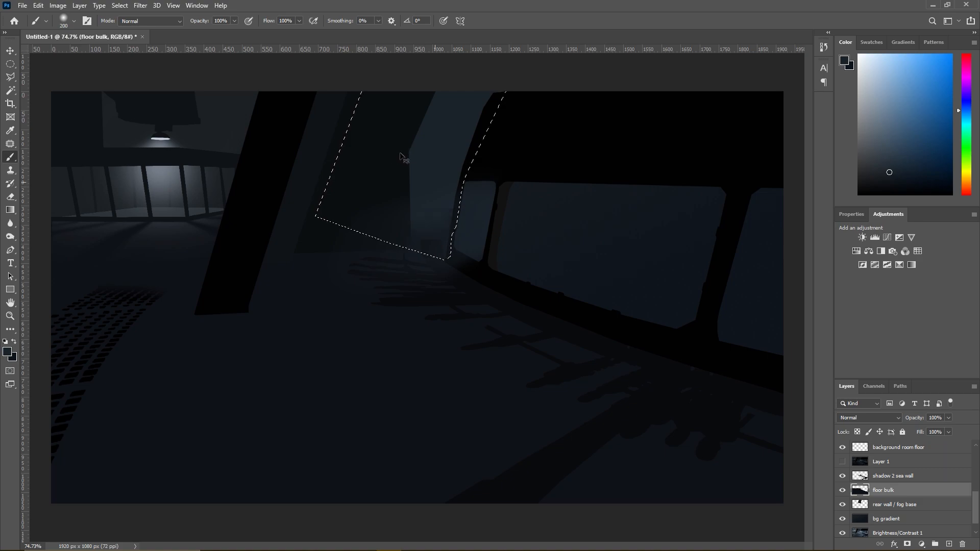
pyautogui.scroll(5, 858, 464)
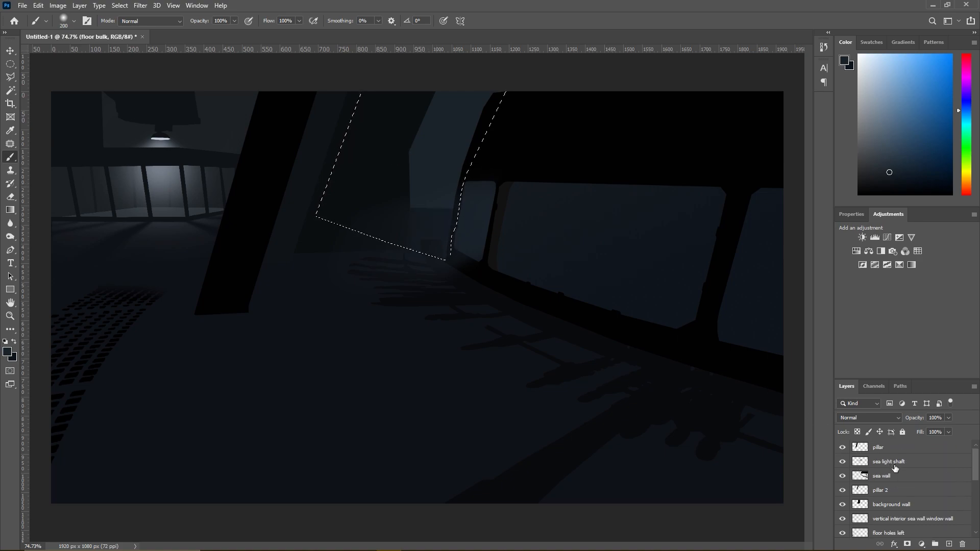
pyautogui.click(884, 476)
pyautogui.scroll(-3, 883, 485)
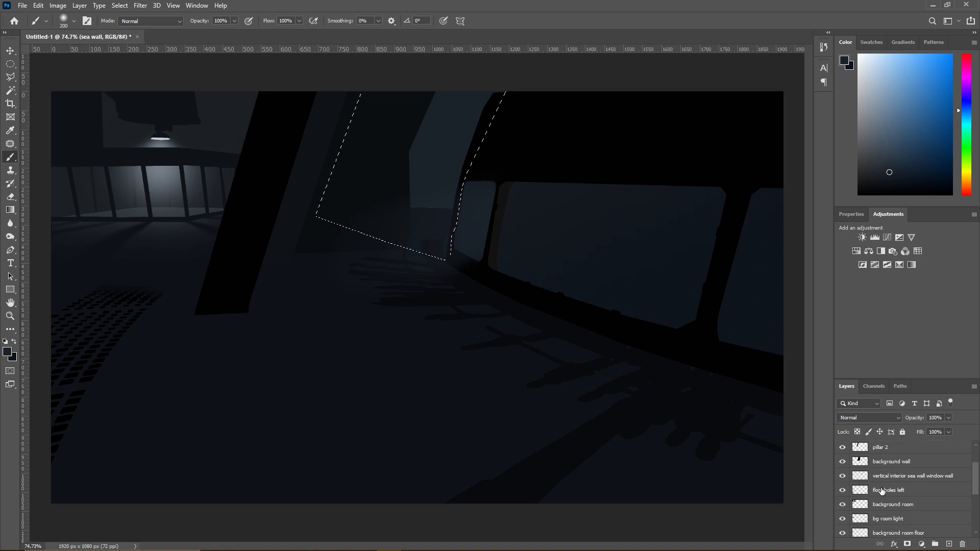
pyautogui.scroll(-1, 883, 516)
pyautogui.scroll(4, 886, 510)
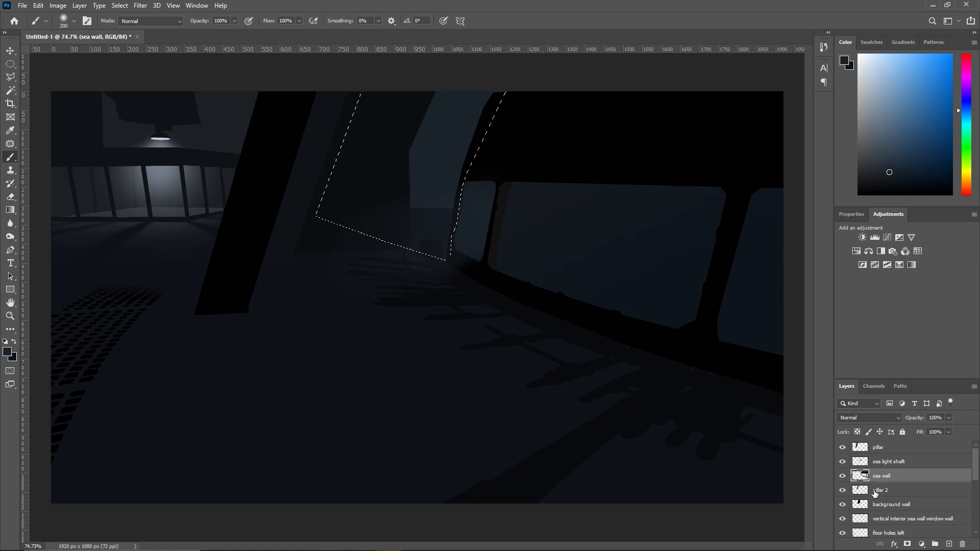
pyautogui.scroll(-2, 887, 514)
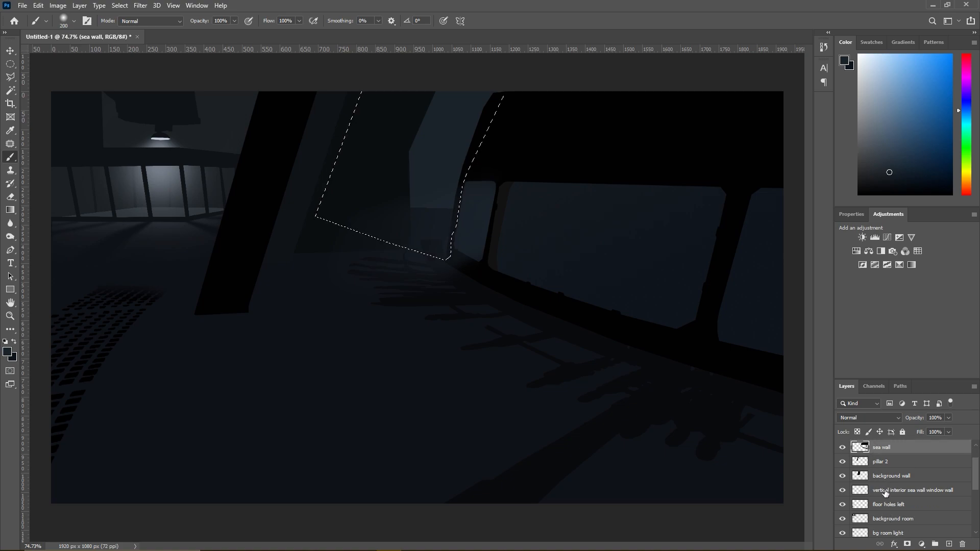
pyautogui.click(885, 491)
pyautogui.click(886, 505)
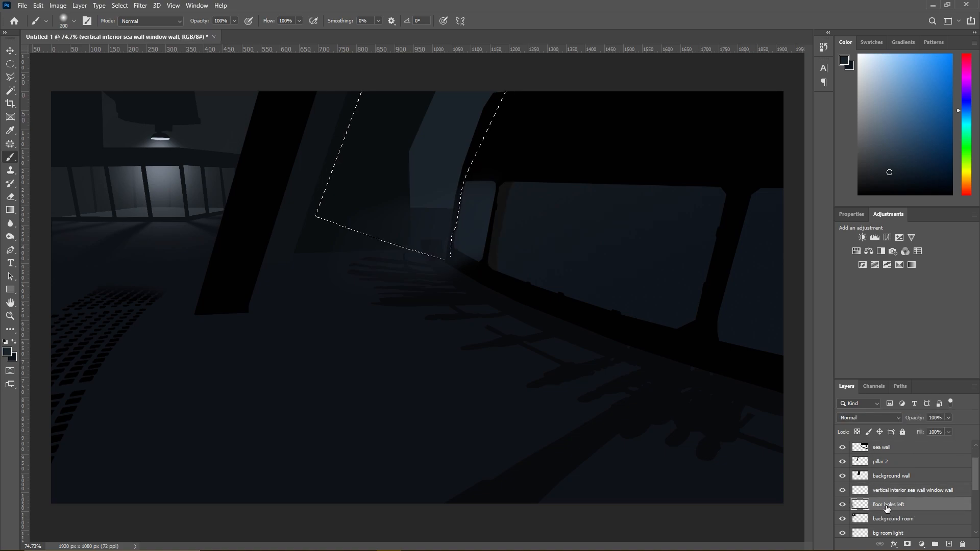
pyautogui.scroll(-1, 886, 508)
pyautogui.scroll(-1, 886, 509)
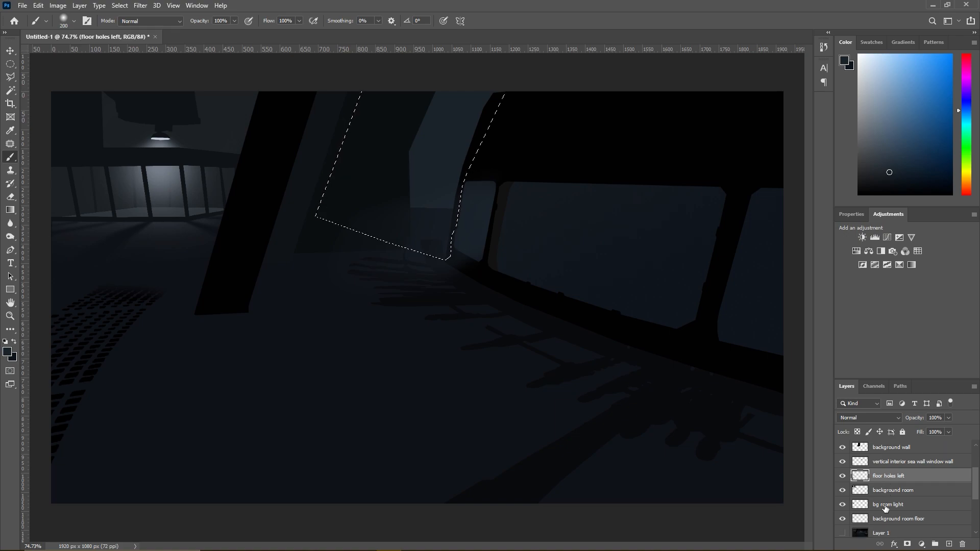
pyautogui.click(885, 490)
pyautogui.click(842, 490)
pyautogui.click(842, 490)
pyautogui.scroll(4, 892, 489)
pyautogui.scroll(-7, 890, 490)
pyautogui.click(845, 520)
pyautogui.click(844, 519)
pyautogui.scroll(-2, 885, 520)
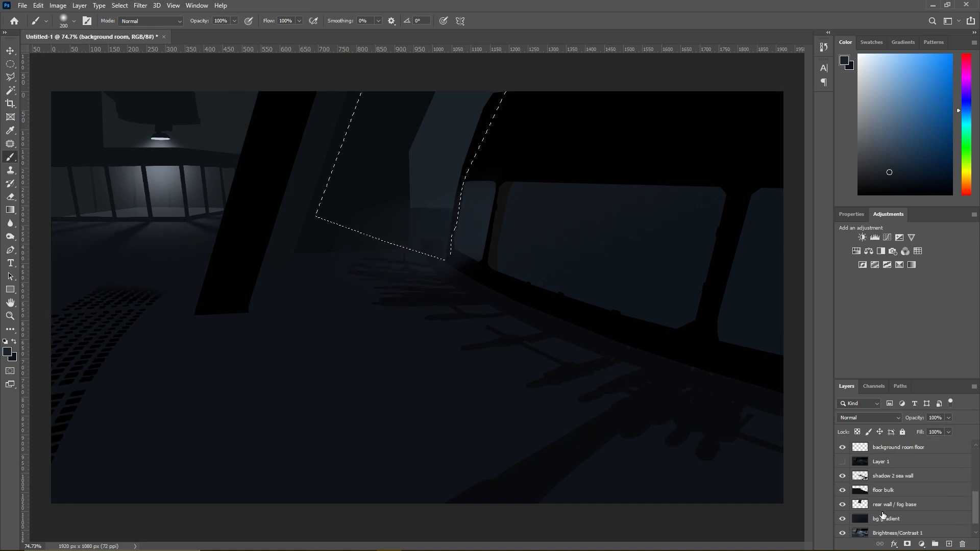
pyautogui.scroll(1, 883, 516)
pyautogui.click(855, 490)
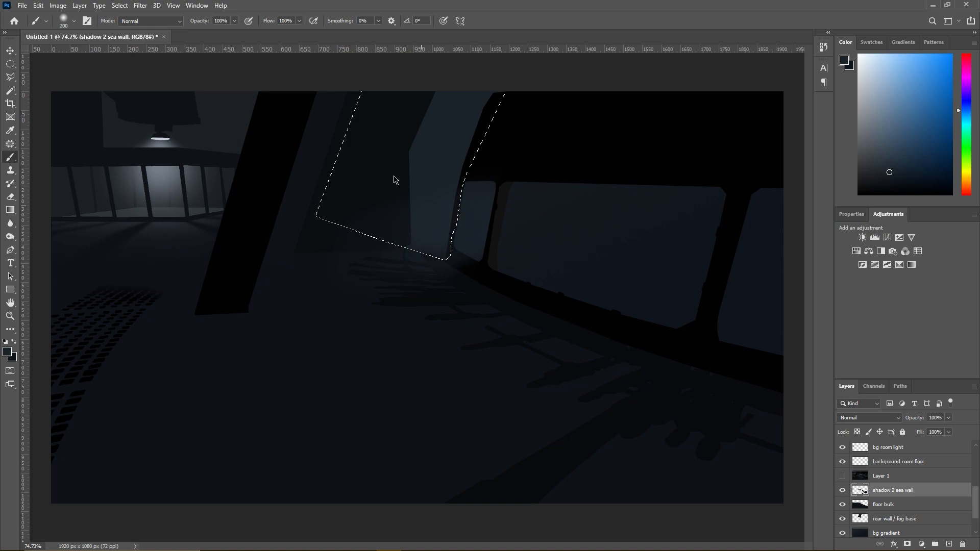
pyautogui.click(10, 77)
pyautogui.rightClick(376, 149)
pyautogui.click(393, 153)
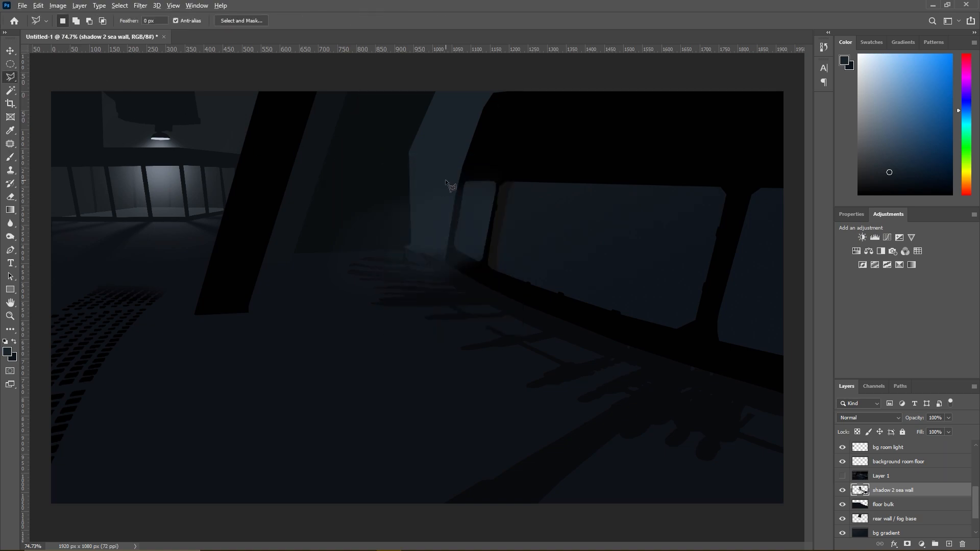
pyautogui.scroll(5, 454, 232)
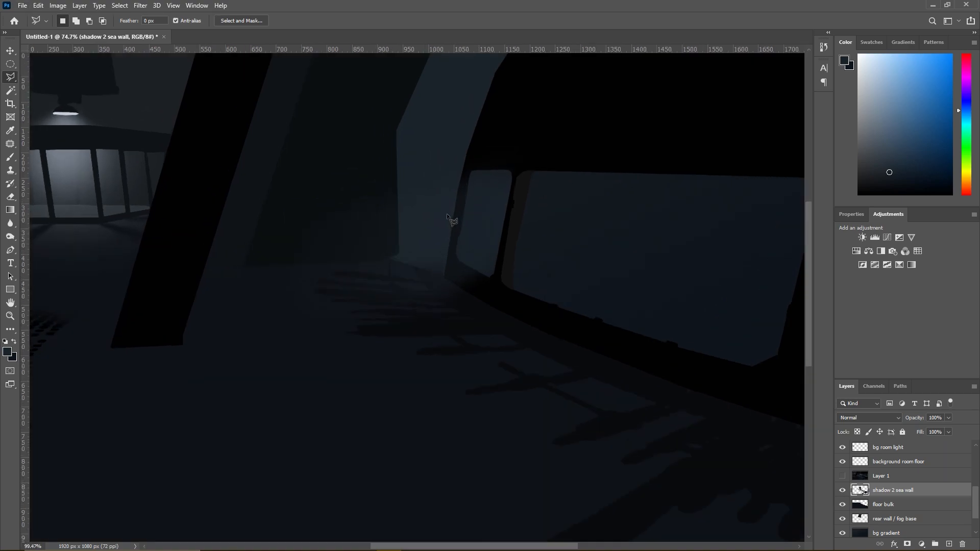
pyautogui.hotkey('ctrl', 'z')
pyautogui.rightClick(396, 249)
pyautogui.click(430, 256)
pyautogui.hotkey('ctrl', 'z')
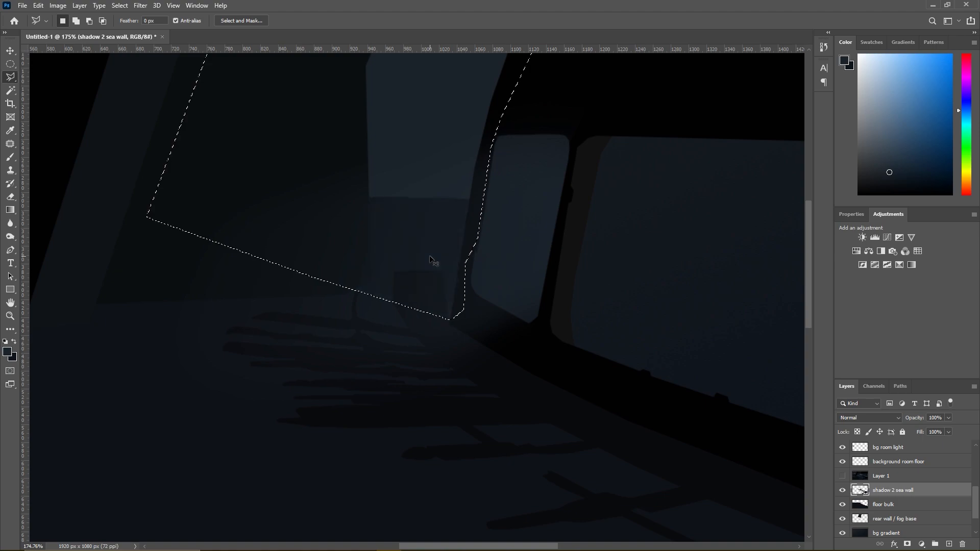
# - Deselect the area and brush soft blue-grey fog over the rear wall's base on the shadow 2 sea wall layer
pyautogui.rightClick(414, 254)
pyautogui.click(442, 259)
pyautogui.click(10, 157)
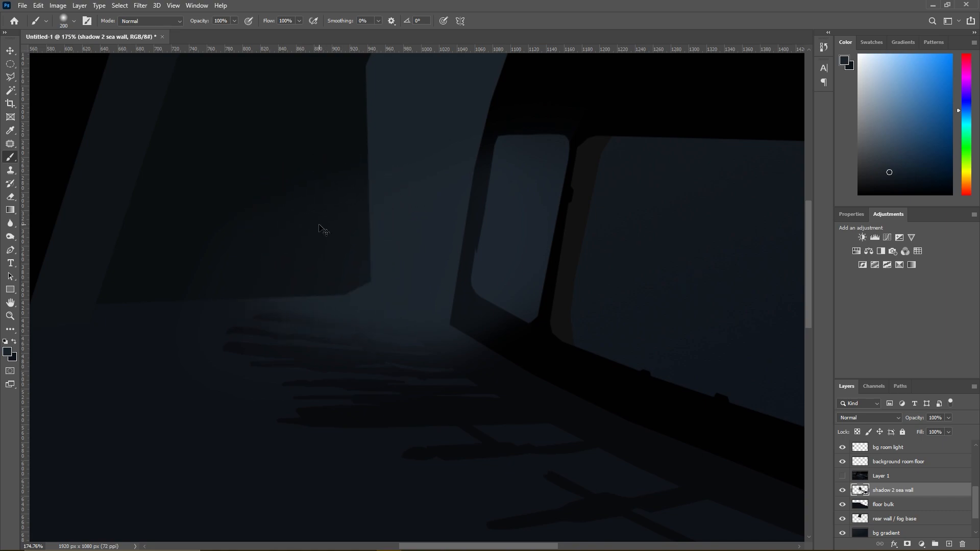
pyautogui.hotkey('ctrl', 'z')
pyautogui.click(399, 214)
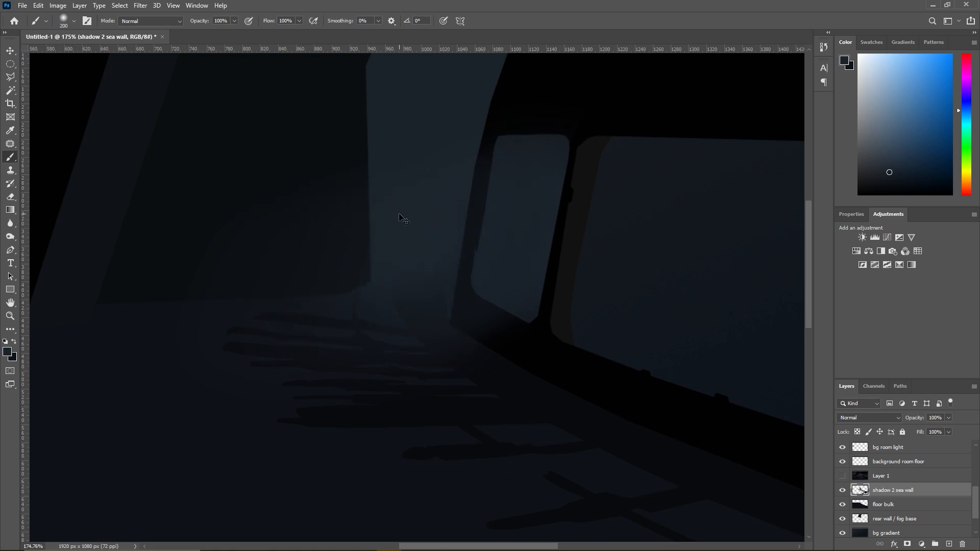
pyautogui.hotkey('ctrl', 'z')
pyautogui.moveTo(398, 219)
pyautogui.mouseDown()
pyautogui.moveTo(413, 218)
pyautogui.moveTo(397, 239)
pyautogui.mouseUp()
# - Make the sea wall layer active and select the black wall shape with the Magic Wand
pyautogui.scroll(5, 883, 479)
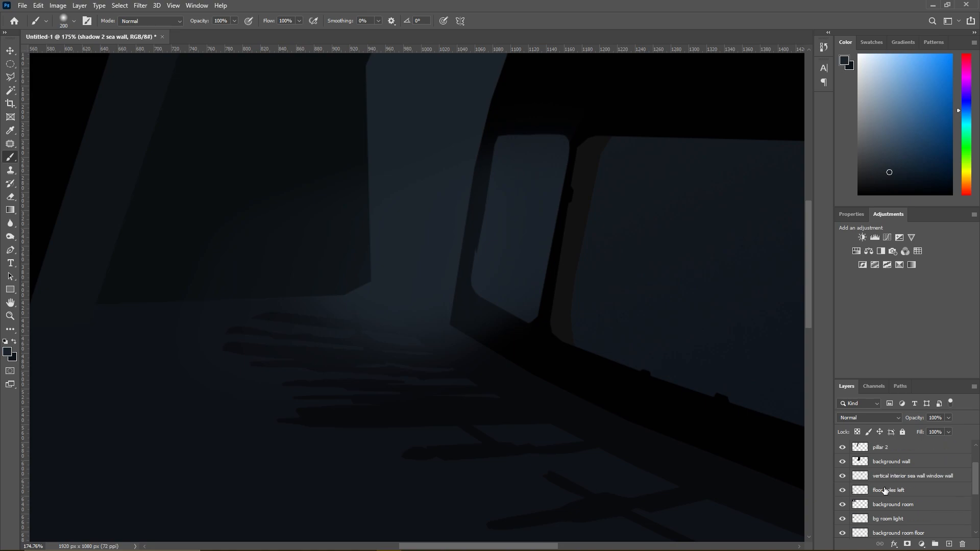
pyautogui.click(886, 473)
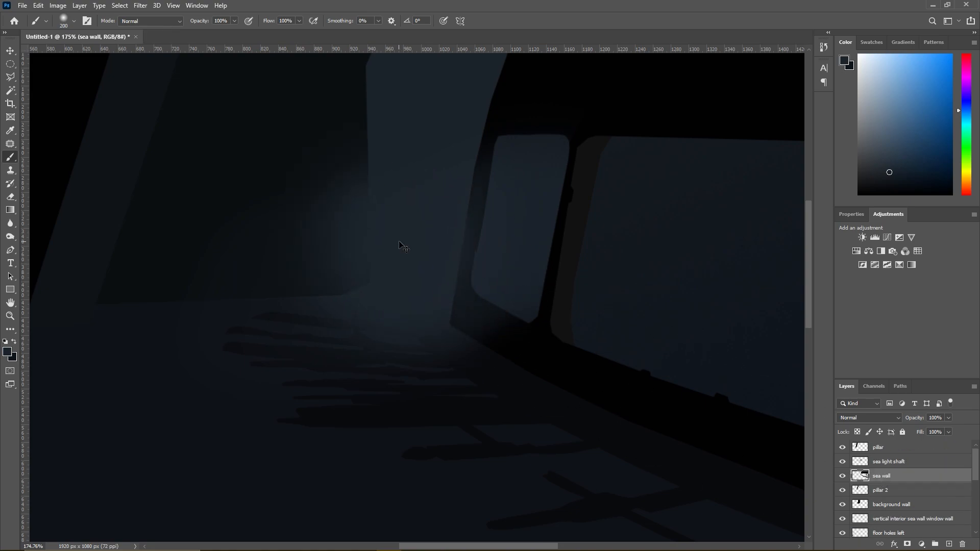
pyautogui.click(11, 90)
pyautogui.click(482, 157)
# - Try to brush fog along the sea wall's curved edge inside the selection with the 200 px brush
pyautogui.press('b')
pyautogui.moveTo(402, 257)
pyautogui.mouseDown()
pyautogui.moveTo(391, 225)
pyautogui.moveTo(398, 129)
pyautogui.mouseUp()
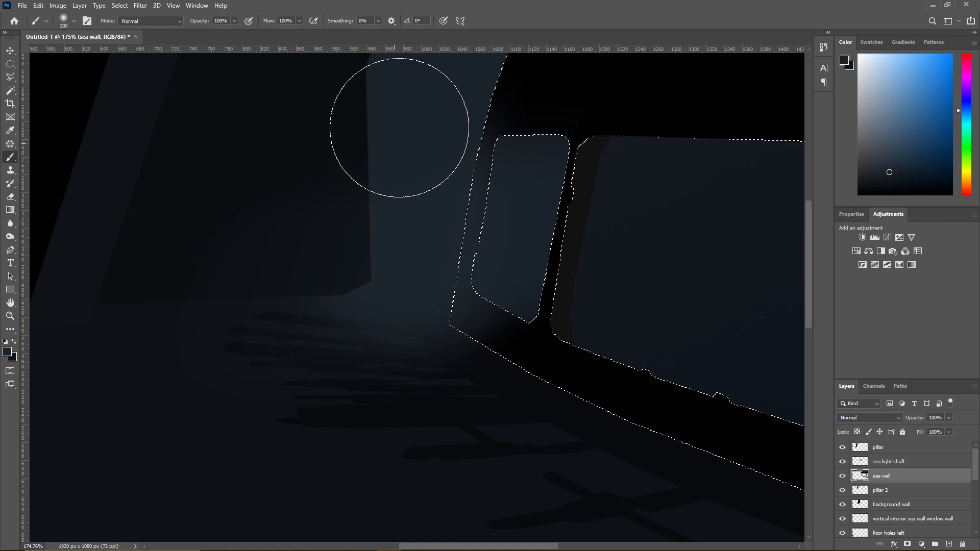
pyautogui.hotkey('ctrl', 'z')
pyautogui.moveTo(384, 174)
pyautogui.mouseDown()
pyautogui.moveTo(400, 156)
pyautogui.moveTo(411, 71)
pyautogui.mouseUp()
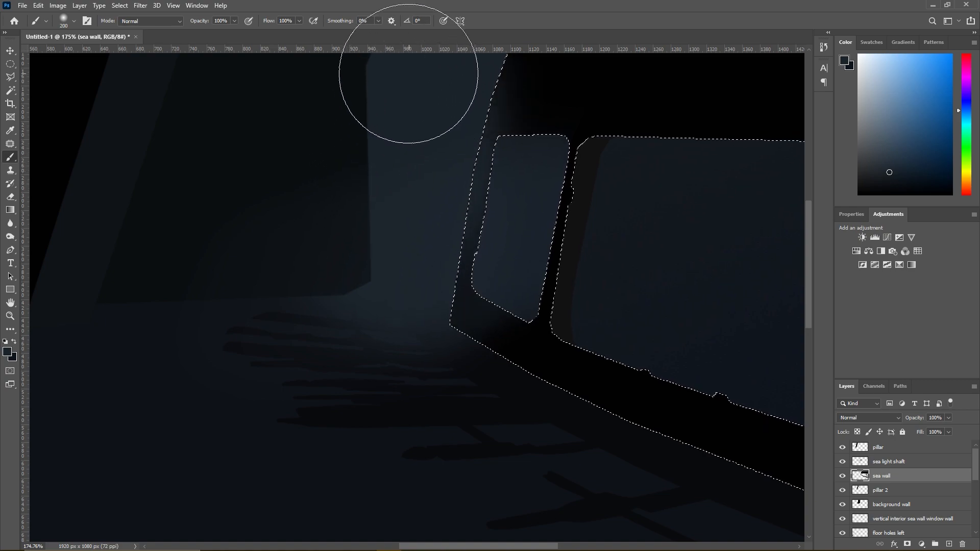
pyautogui.scroll(-5, 412, 72)
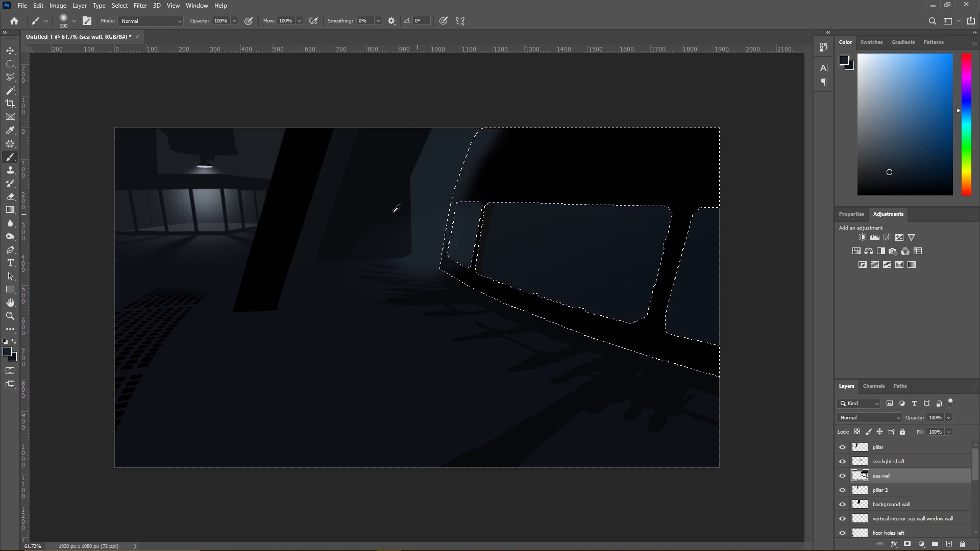
pyautogui.click(10, 77)
pyautogui.rightClick(444, 202)
pyautogui.click(516, 212)
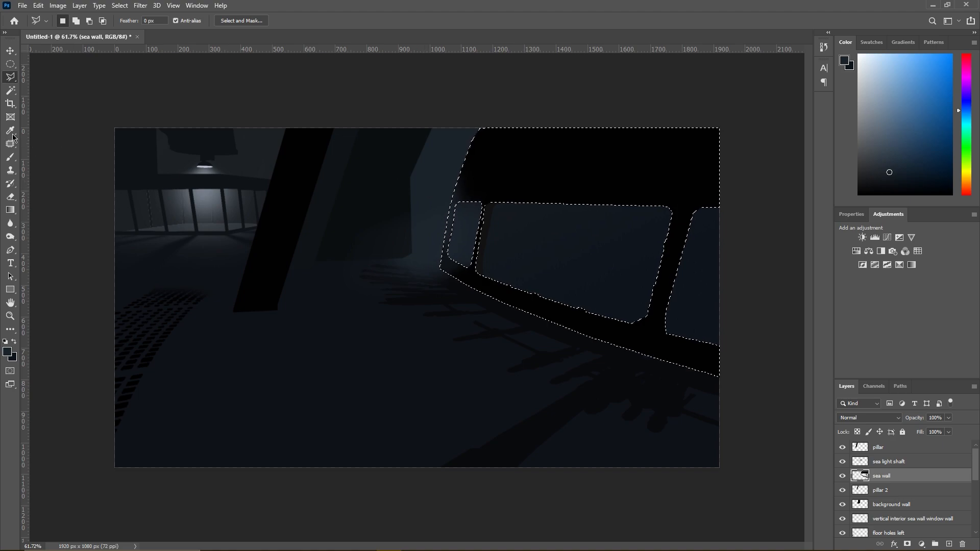
# - Brush soft fog over the sea wall's curved far end with a 500 px brush, and clear the selection
pyautogui.click(10, 157)
pyautogui.rightClick(423, 199)
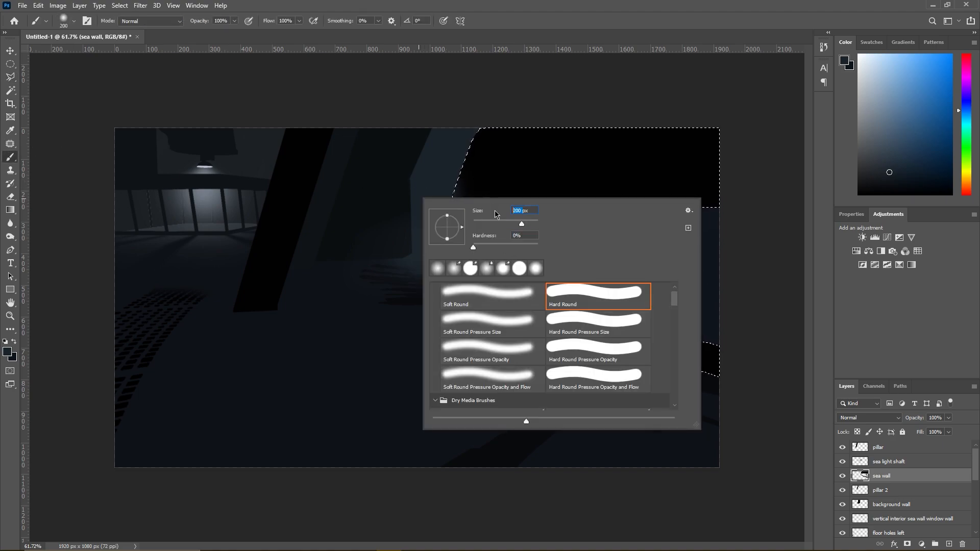
pyautogui.write('500')
pyautogui.press('Return')
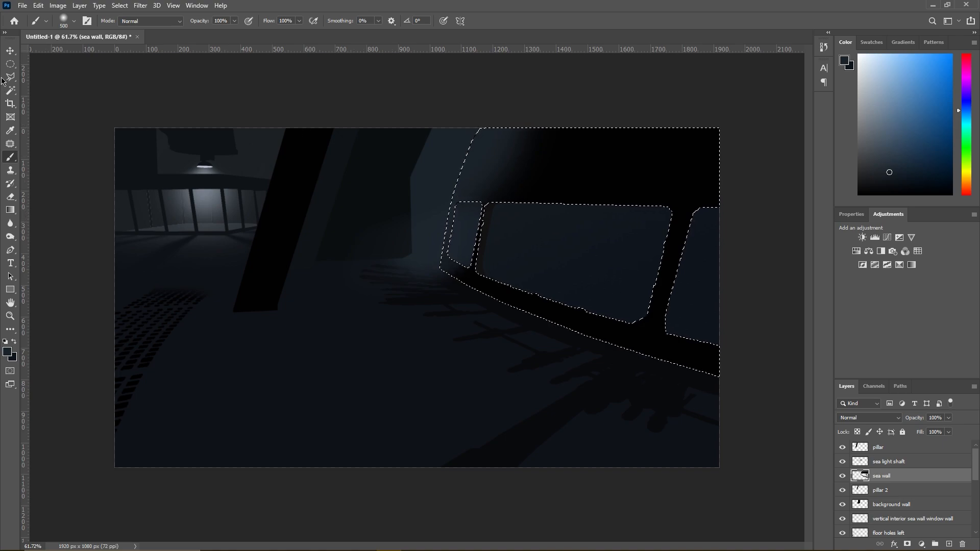
pyautogui.press('l')
pyautogui.rightClick(361, 243)
pyautogui.click(372, 258)
pyautogui.scroll(-2, 570, 267)
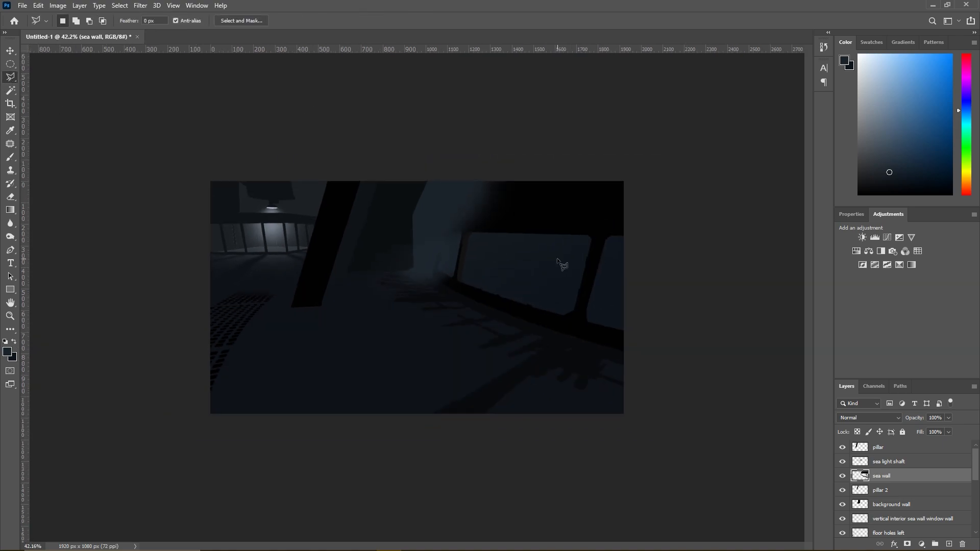
pyautogui.scroll(2, 487, 232)
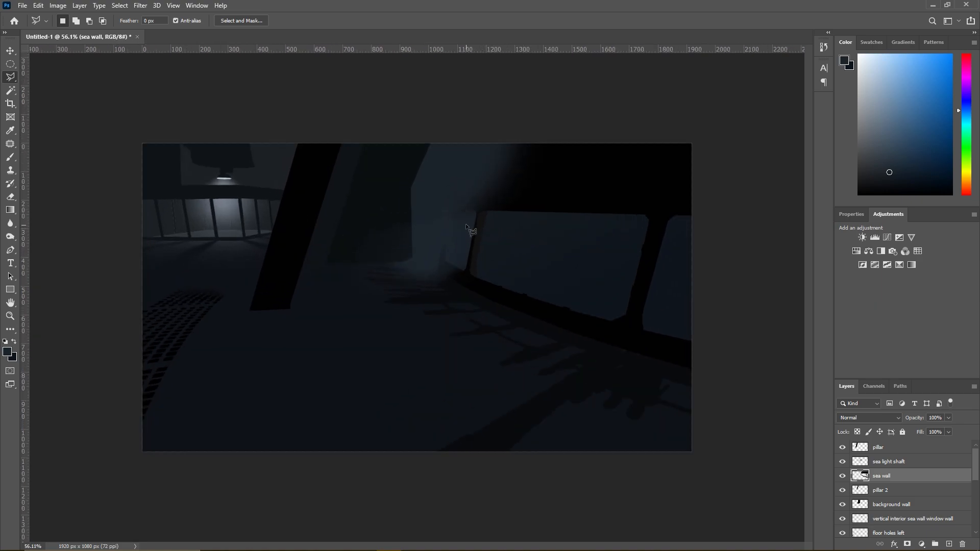
# - Switch to Chrome and play the Tommy Guerrero – Road to Knowhere full album on YouTube at a lower system volume
pyautogui.hotkey('alt', 'Tab')
pyautogui.hotkey('alt', 'Tab')
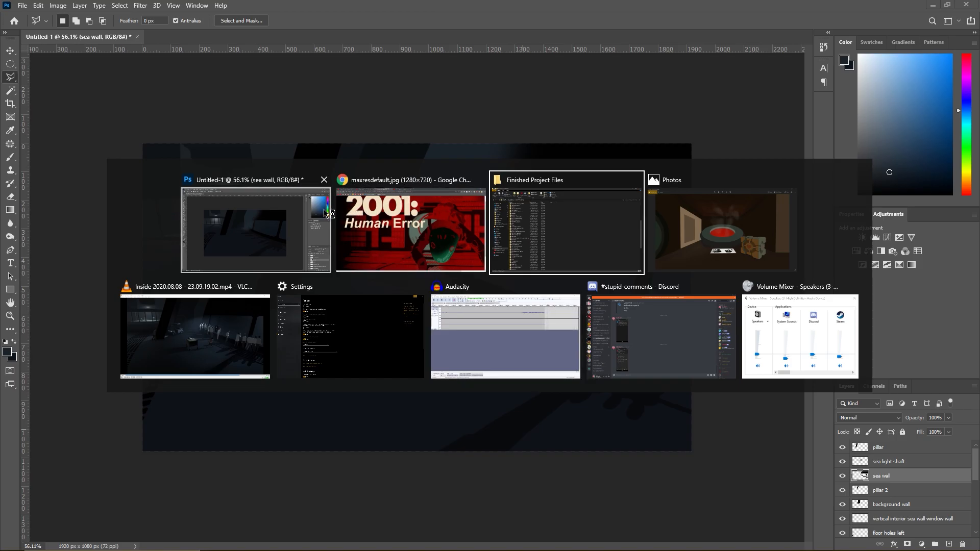
pyautogui.click(393, 219)
pyautogui.click(162, 6)
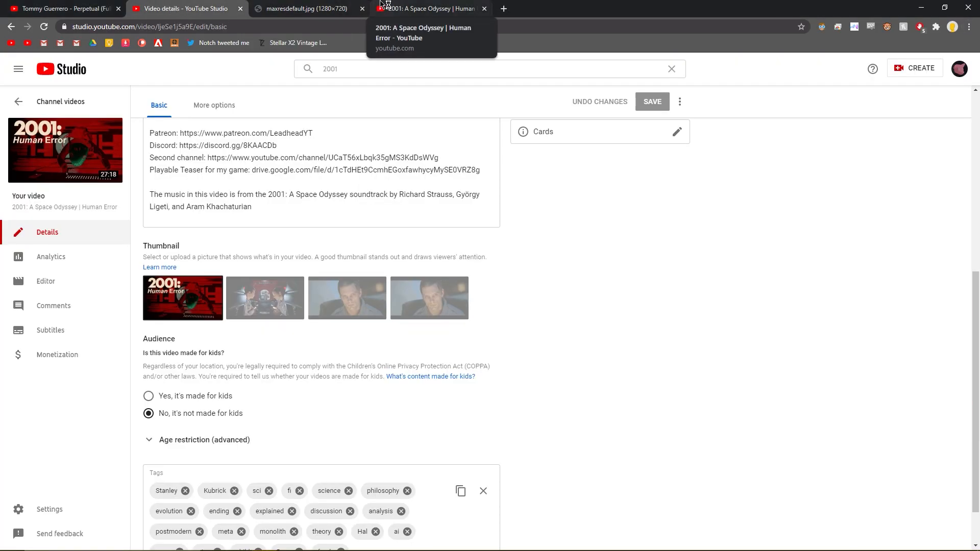
pyautogui.click(431, 7)
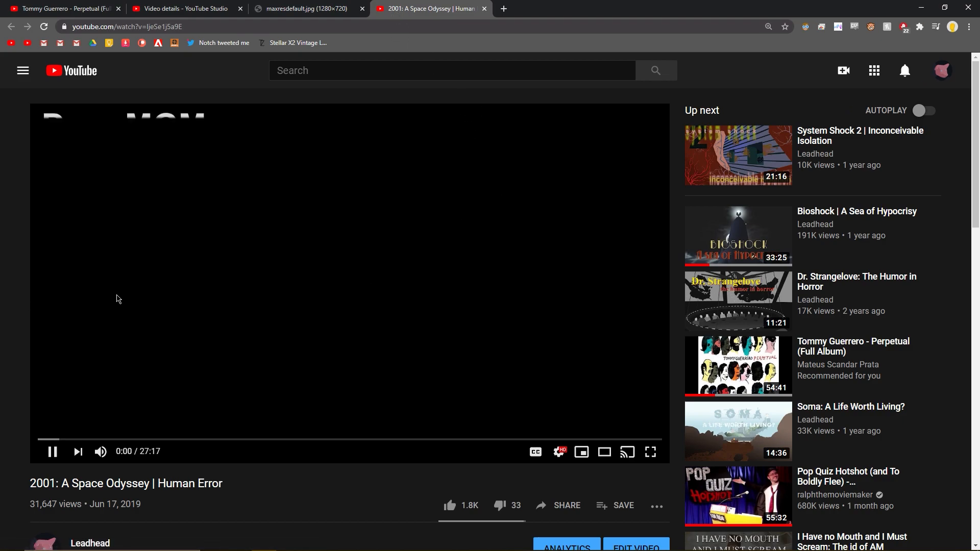
pyautogui.click(176, 8)
pyautogui.click(66, 8)
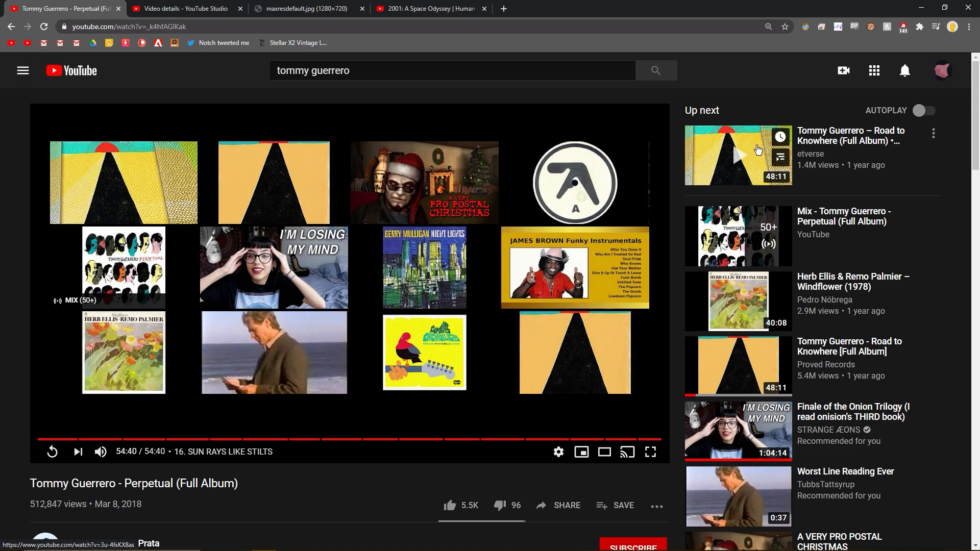
pyautogui.click(751, 149)
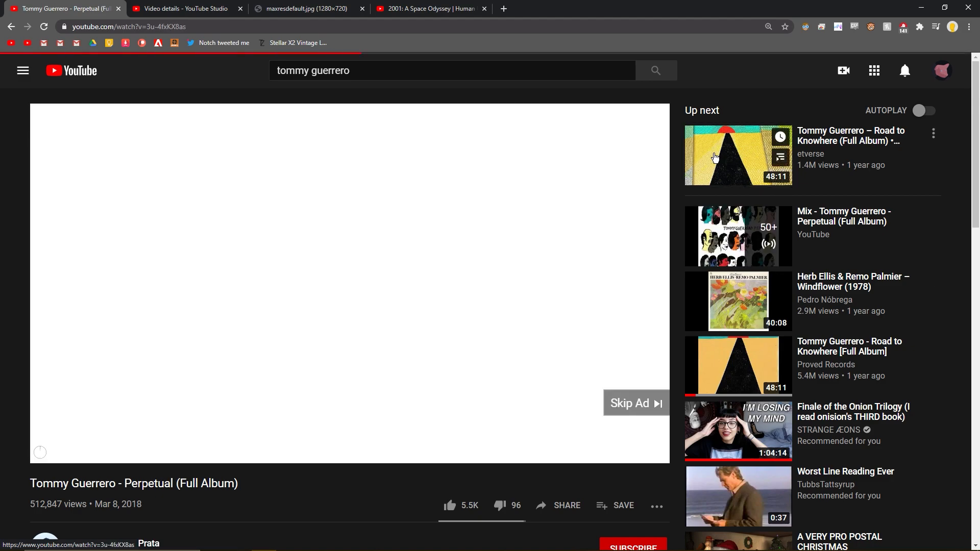
pyautogui.click(621, 403)
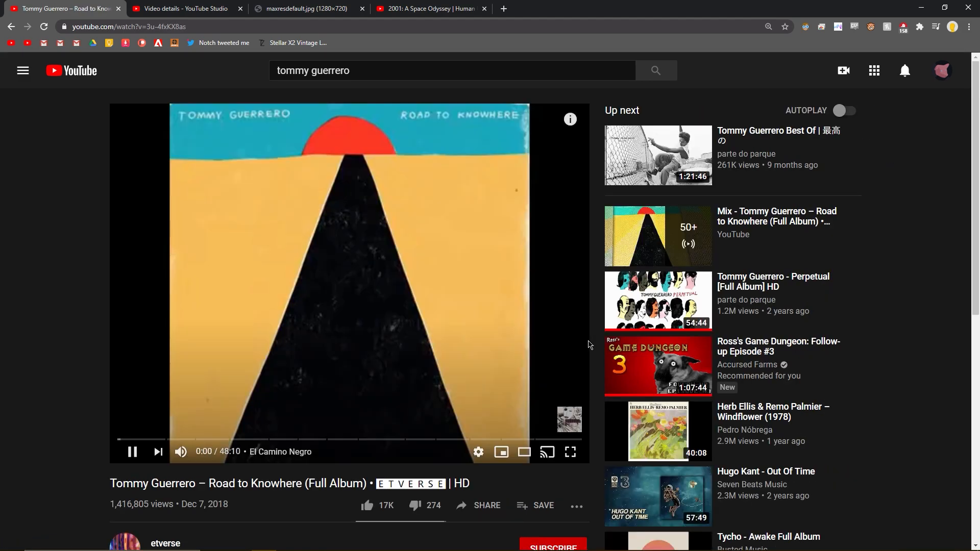
pyautogui.click(921, 6)
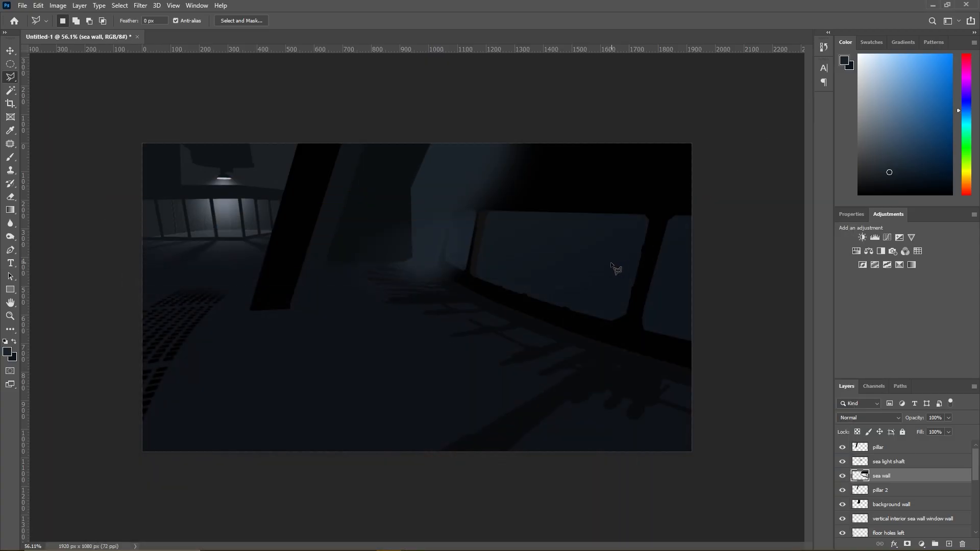
pyautogui.press('XF86AudioLowerVolume')
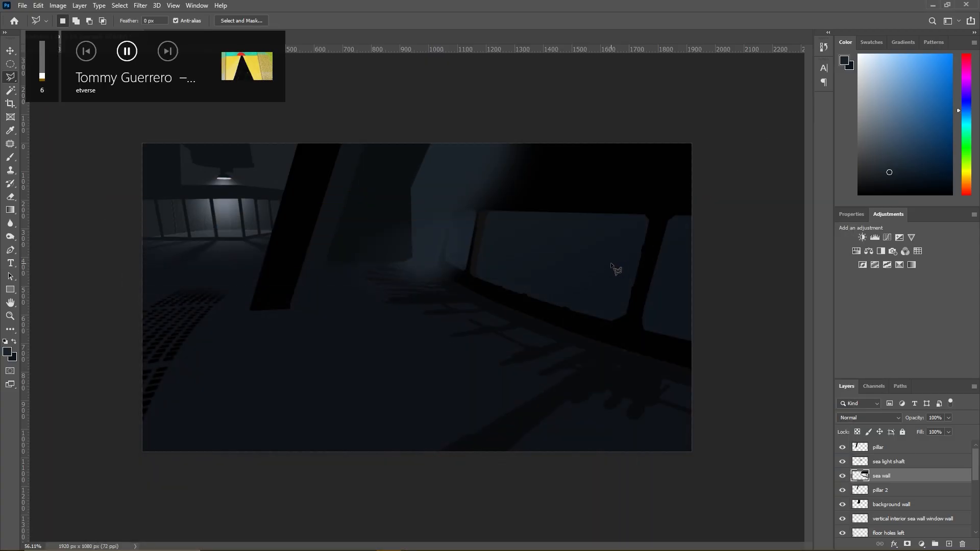
# - Compare the fogged window corner with and without the sea wall layer by hiding and showing it
pyautogui.scroll(4, 385, 219)
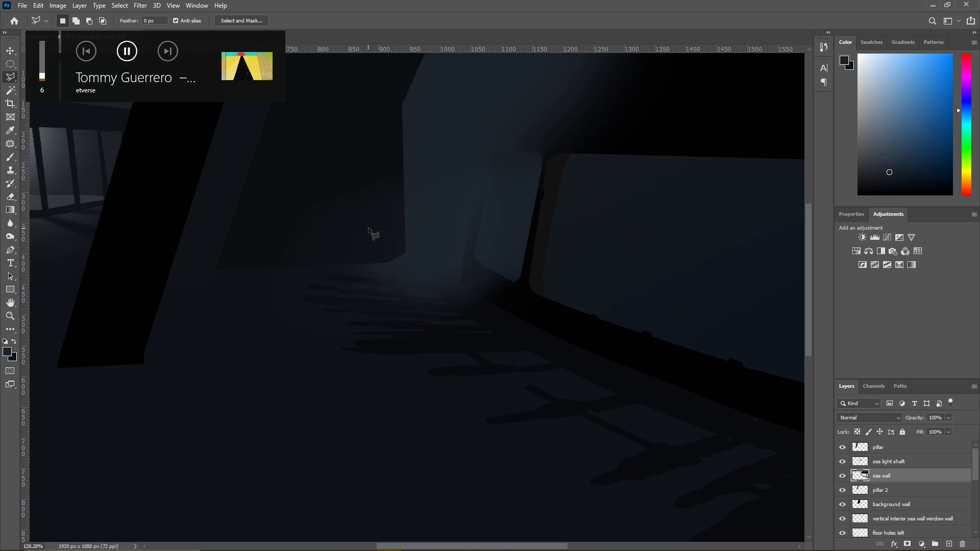
pyautogui.click(842, 476)
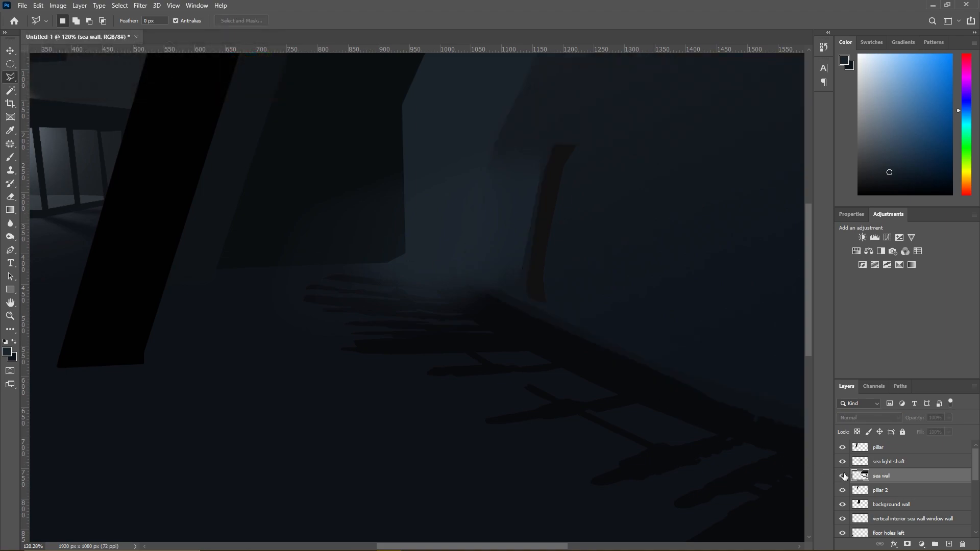
pyautogui.click(842, 476)
# - Move Layer 1 to the top of the layer stack and toggle its visibility to compare it with the painting
pyautogui.scroll(-2, 874, 508)
pyautogui.moveTo(851, 519); pyautogui.dragTo(870, 442)
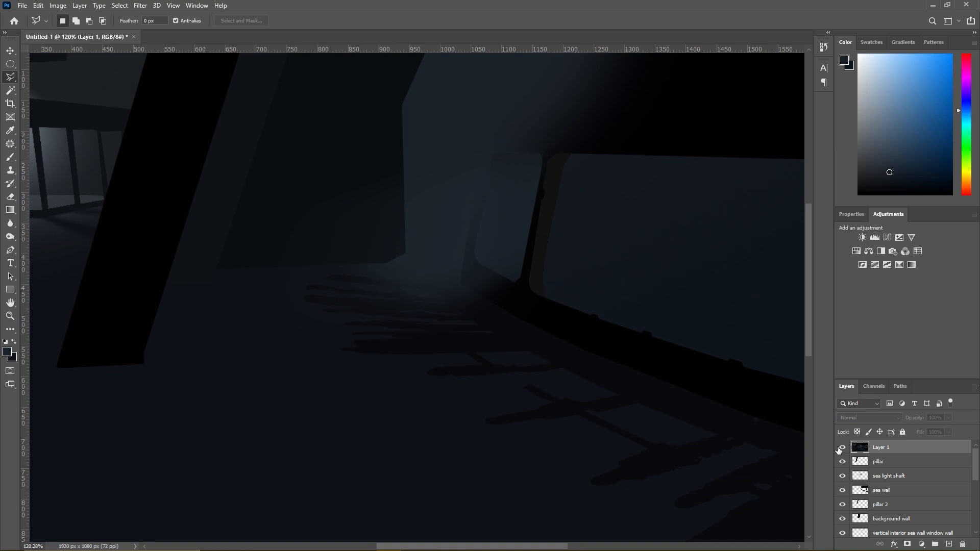
pyautogui.click(839, 447)
pyautogui.click(839, 448)
# - Sample a near-black blue for the brush and select the background wall's shape on its layer with the Magic Wand
pyautogui.click(11, 157)
pyautogui.keyDown('alt'); pyautogui.click(251, 288); pyautogui.keyUp('alt')
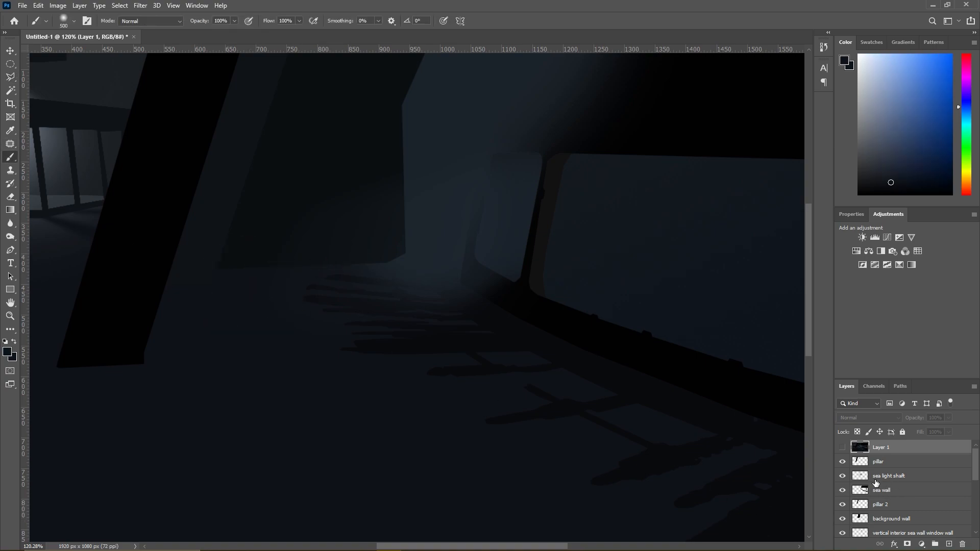
pyautogui.click(885, 519)
pyautogui.click(10, 90)
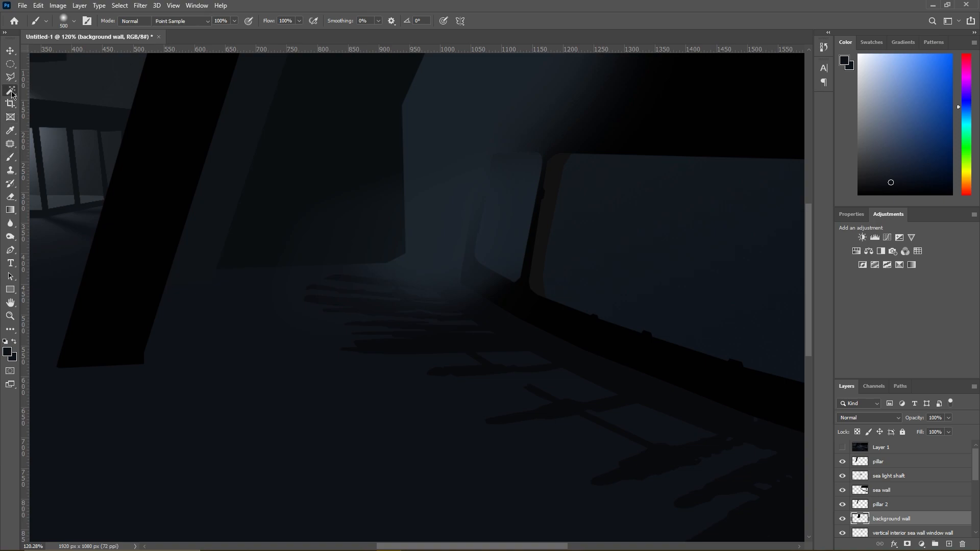
# - Brush near-black blue over the background wall's lower part with a 400 px brush at 0% hardness, and clear the selection
pyautogui.click(11, 156)
pyautogui.rightClick(241, 299)
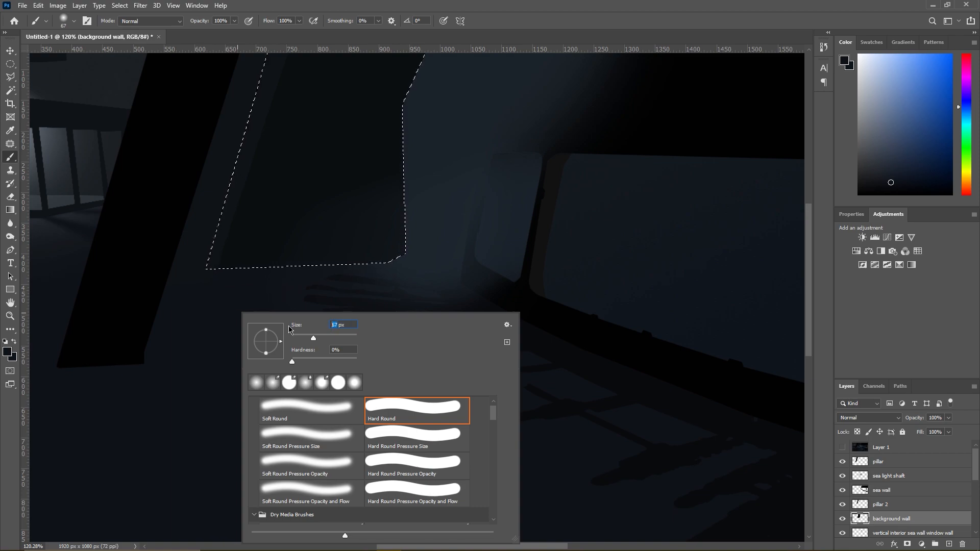
pyautogui.write('400')
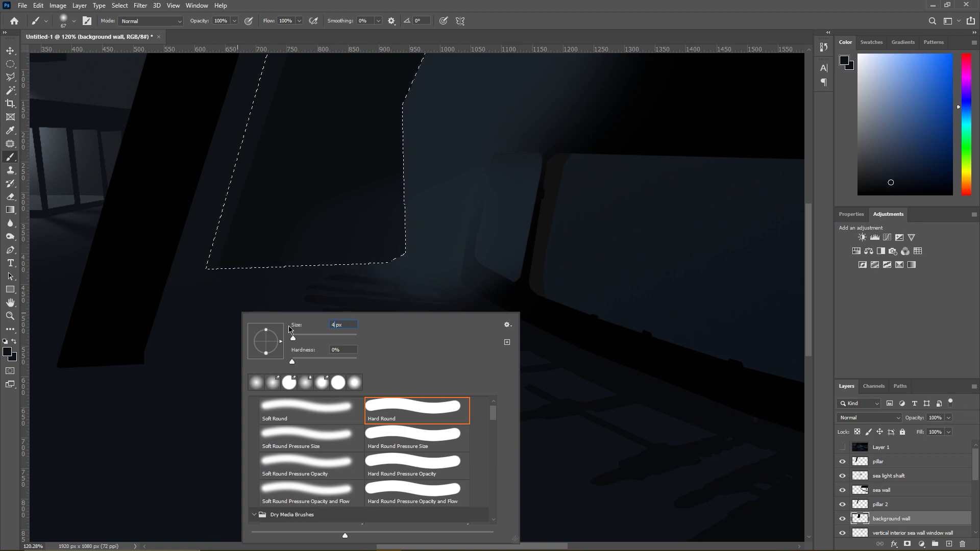
pyautogui.press('Return')
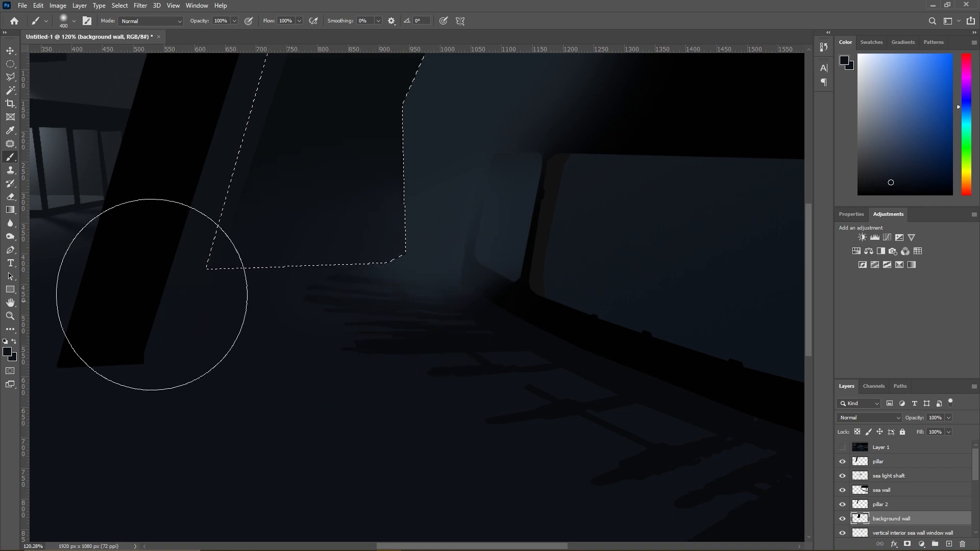
pyautogui.press('l')
pyautogui.rightClick(265, 223)
pyautogui.click(284, 227)
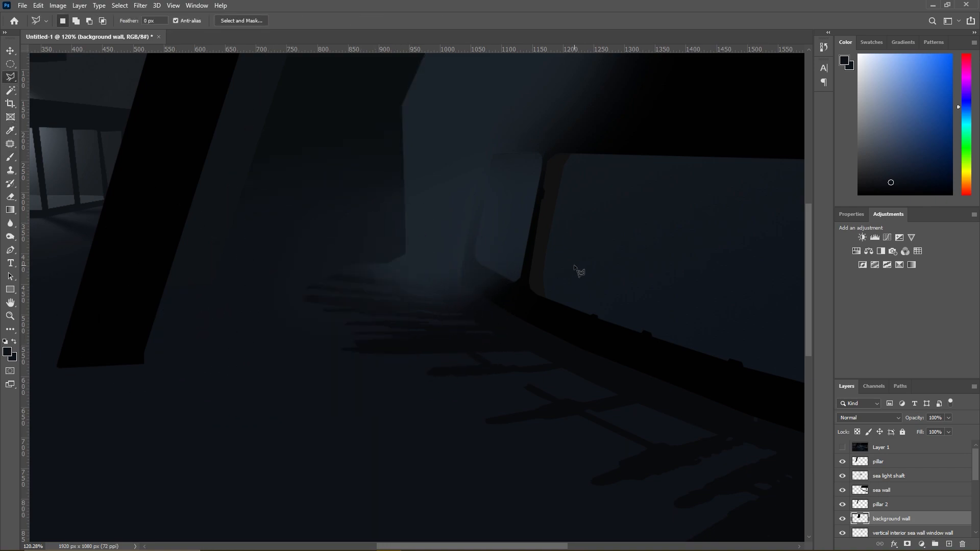
# - Erase the background wall's lower corner beside the fog with a soft 180 px Eraser inside the selection, and deselect
pyautogui.scroll(3, 429, 261)
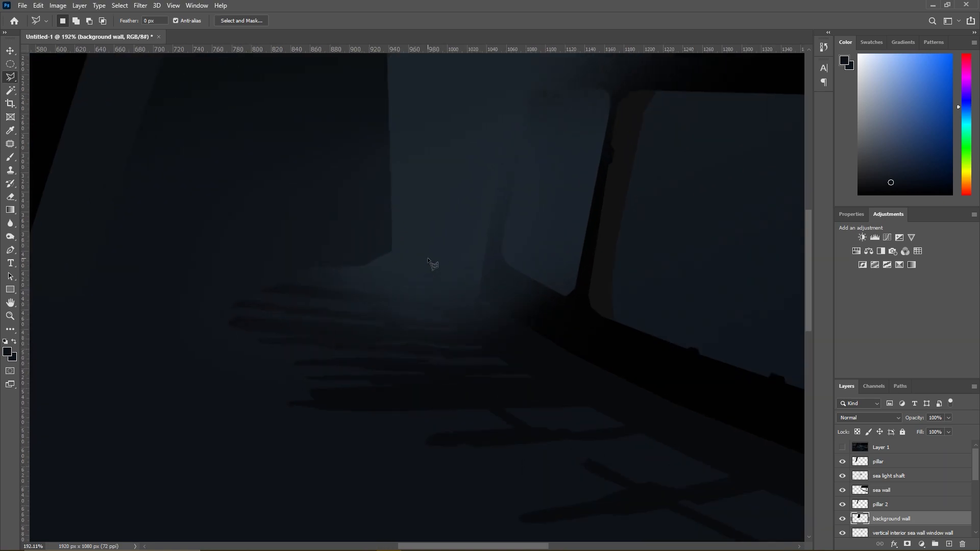
pyautogui.click(10, 158)
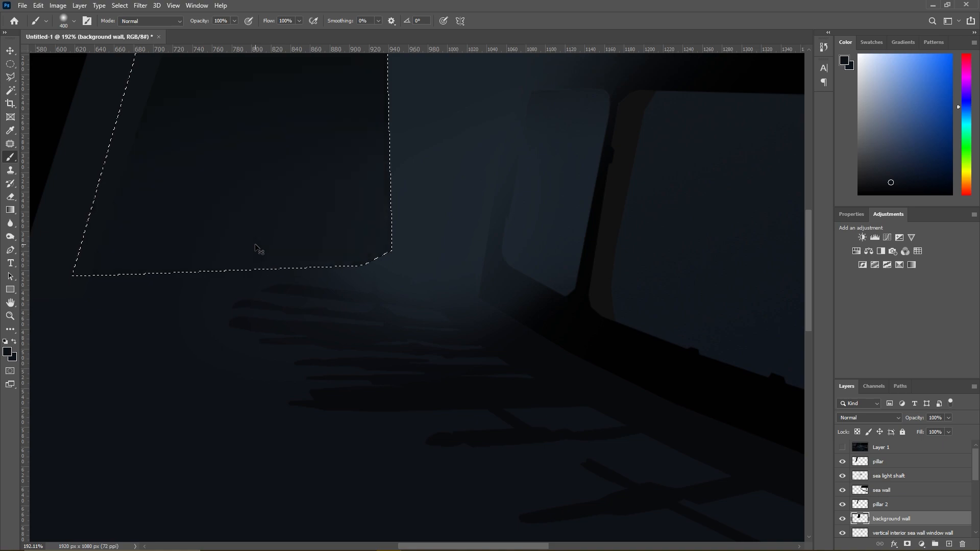
pyautogui.click(10, 196)
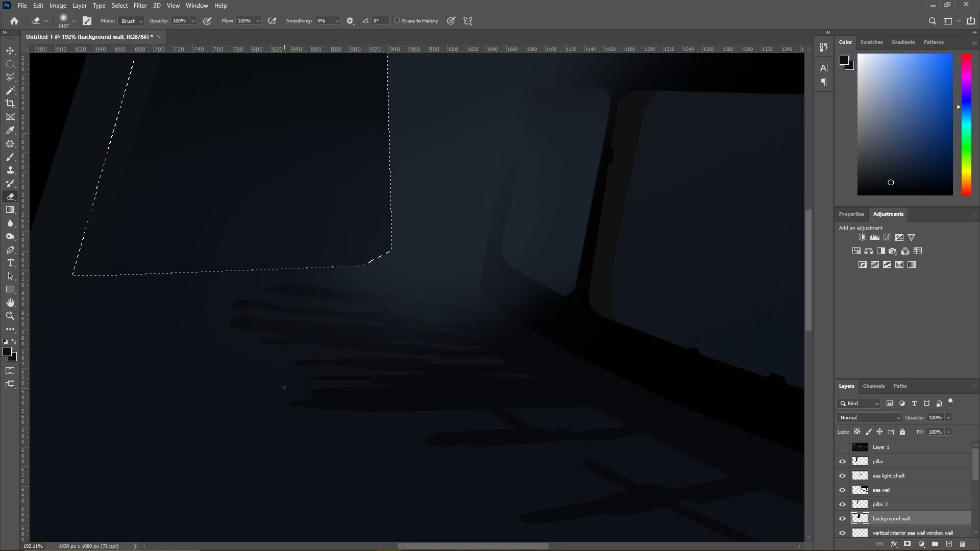
pyautogui.rightClick(288, 321)
pyautogui.click(370, 346)
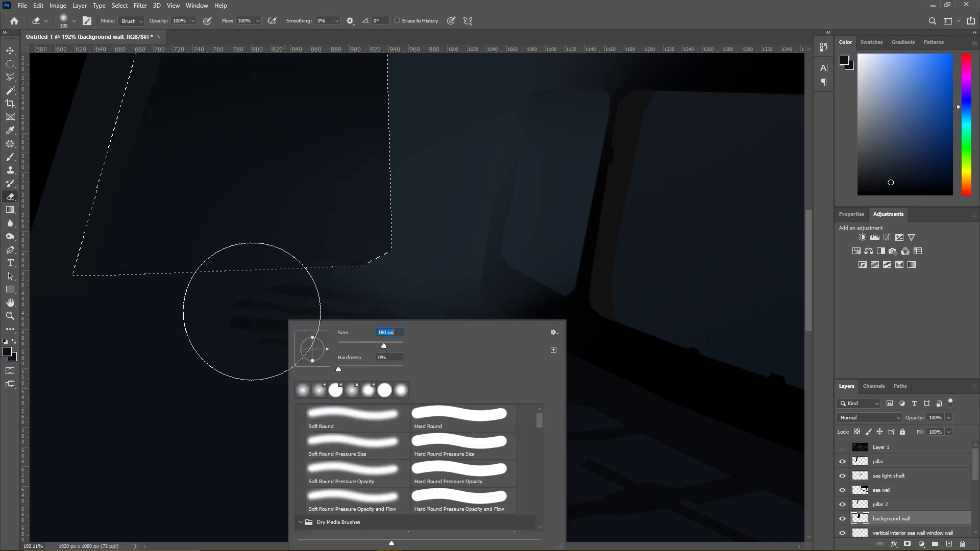
pyautogui.click(210, 331)
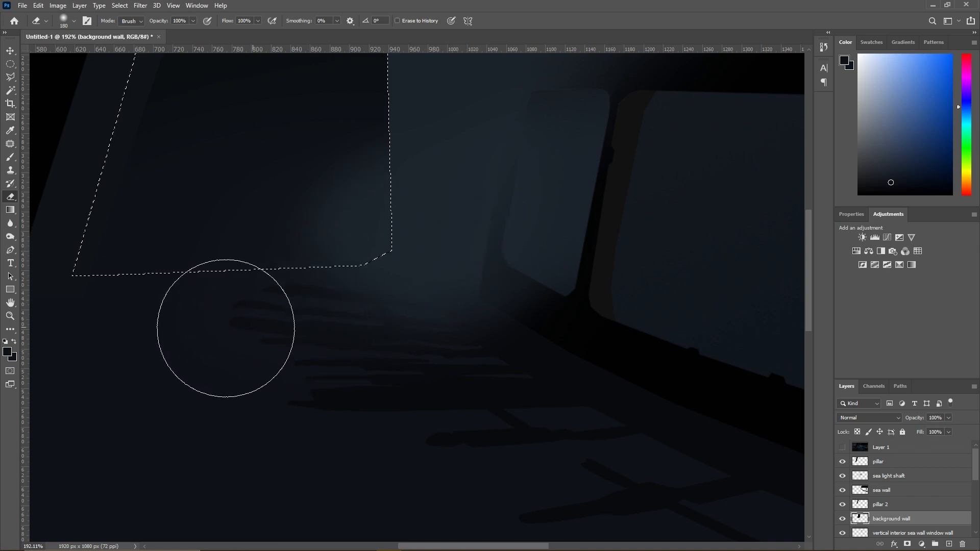
pyautogui.click(13, 78)
pyautogui.rightClick(273, 187)
pyautogui.click(321, 193)
# - Sample a blue-grey from the fogged rear wall and set the soft brush size to 385 px
pyautogui.scroll(-3, 489, 210)
pyautogui.scroll(-4, 489, 211)
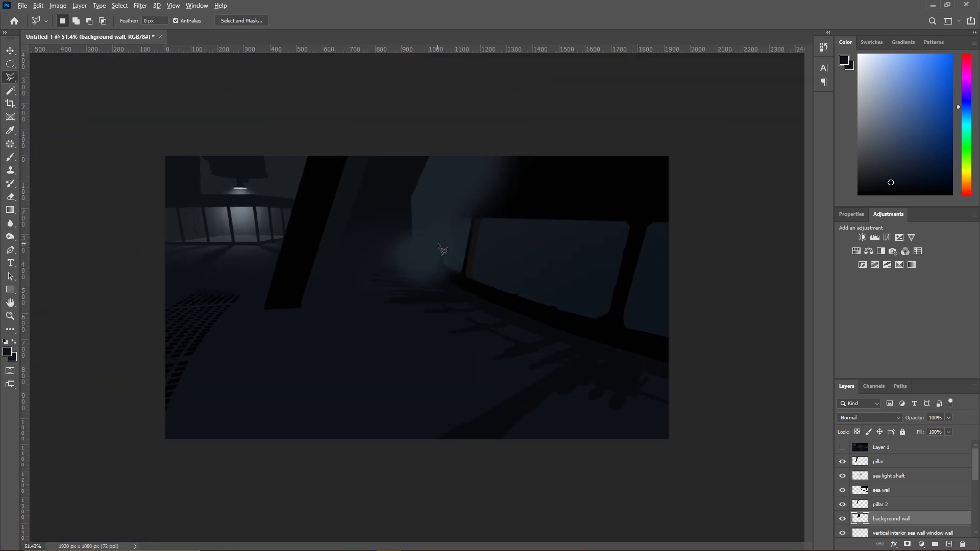
pyautogui.scroll(2, 437, 243)
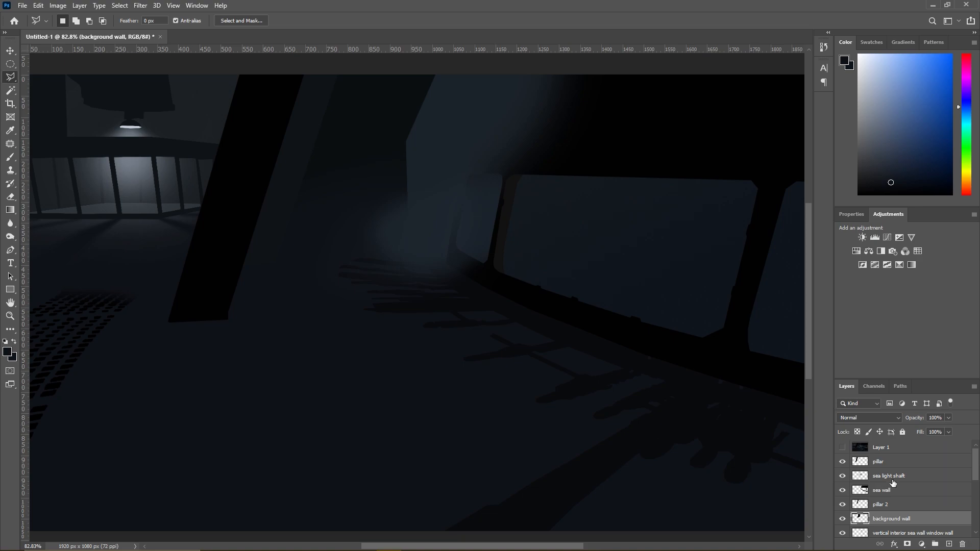
pyautogui.scroll(5, 408, 258)
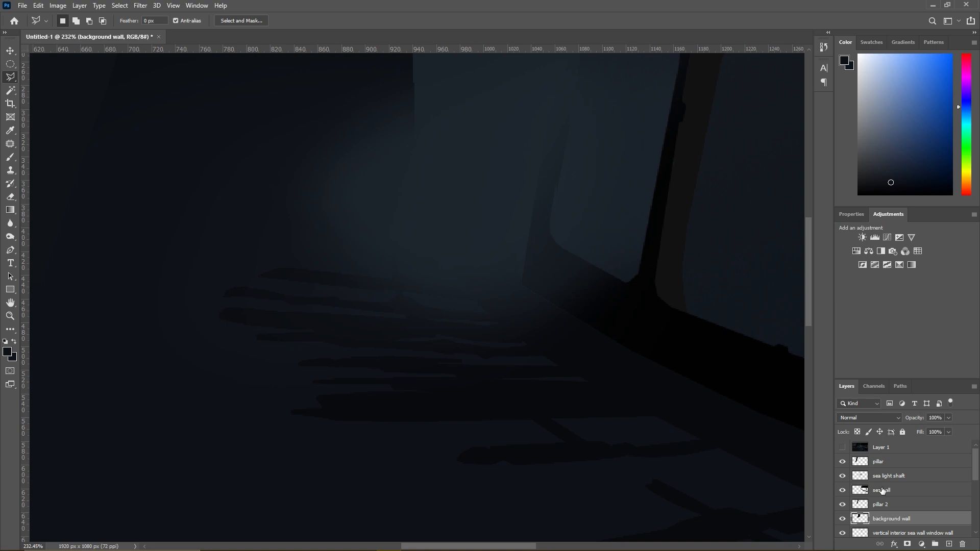
pyautogui.scroll(-4, 610, 343)
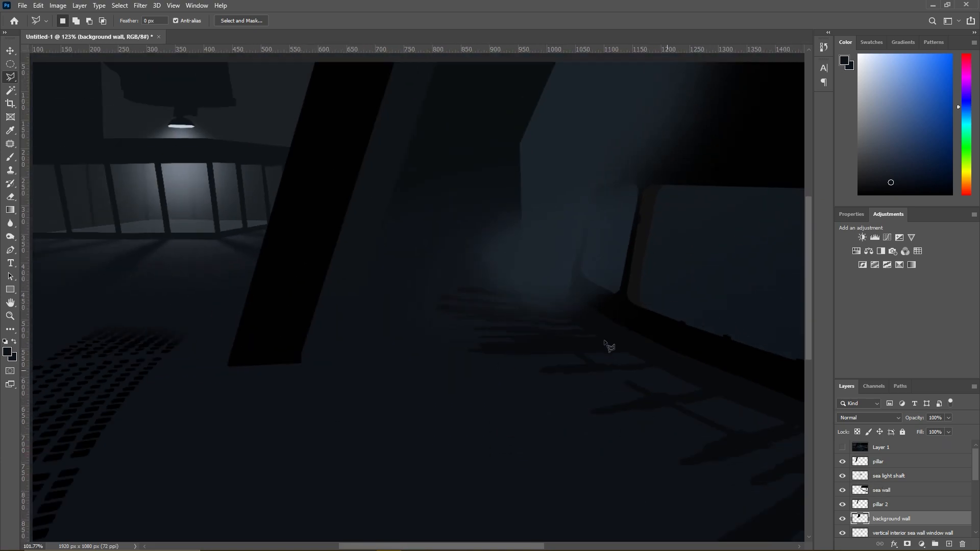
pyautogui.scroll(-3, 610, 343)
pyautogui.click(10, 157)
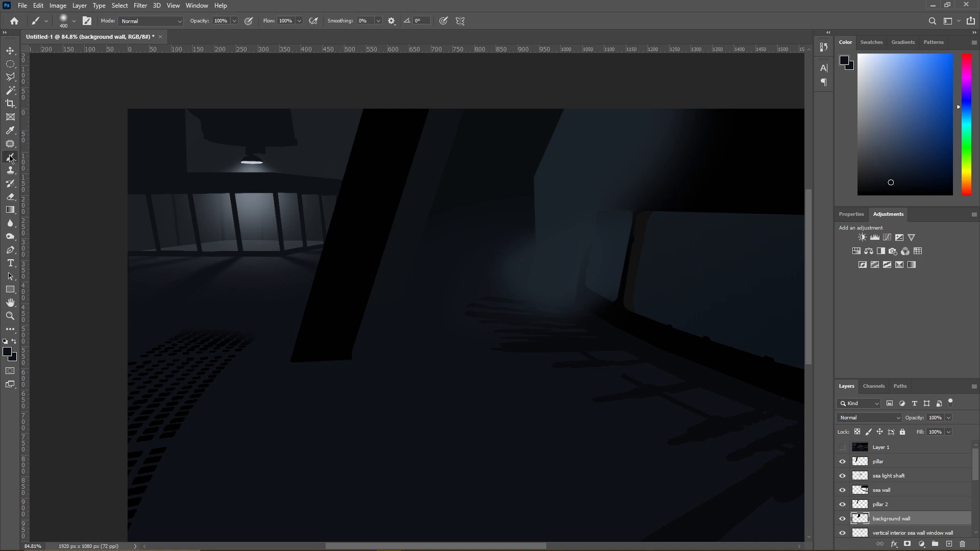
pyautogui.keyDown('alt'); pyautogui.click(587, 163); pyautogui.keyUp('alt')
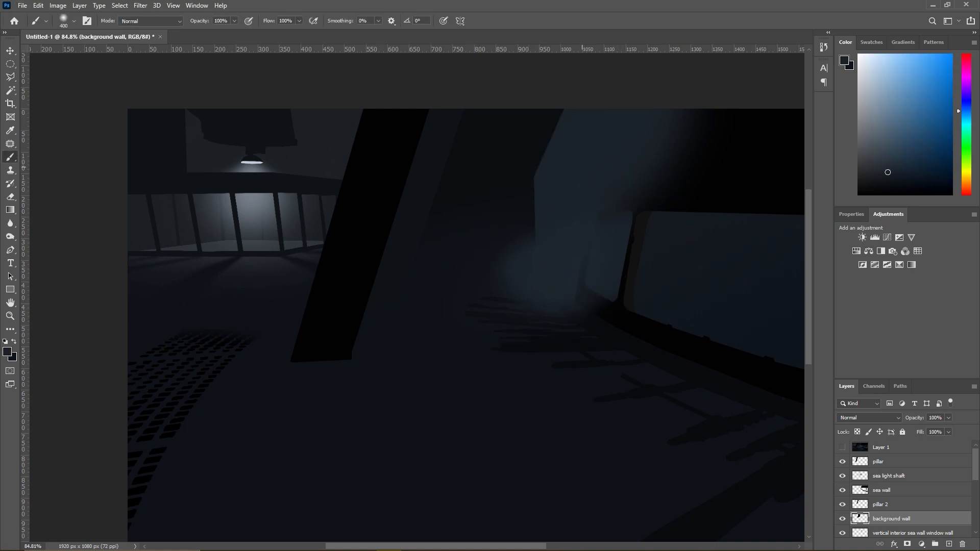
pyautogui.rightClick(473, 313)
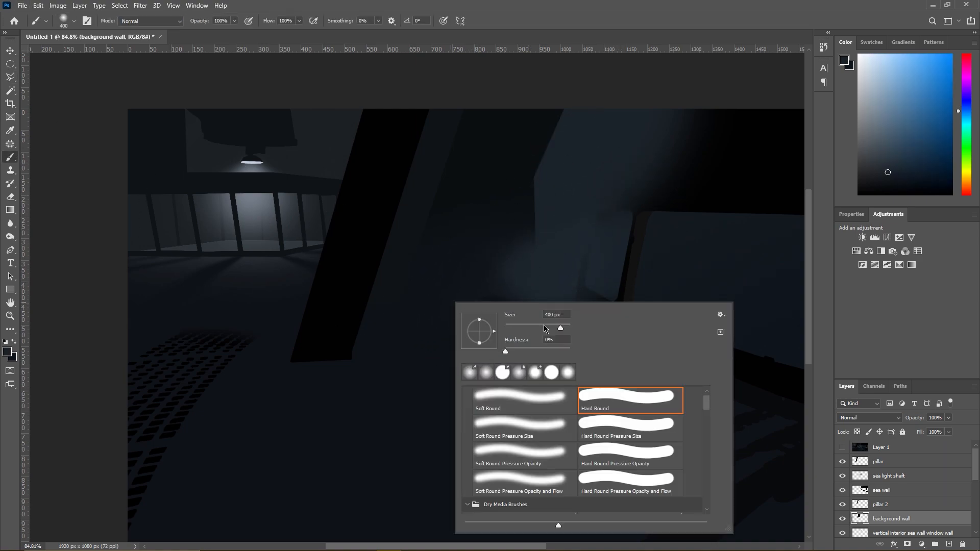
pyautogui.moveTo(557, 329); pyautogui.dragTo(560, 328)
# - Outline a polygonal selection from the middle of the black foreground pillar across the background wall to the fogged corner
pyautogui.click(11, 78)
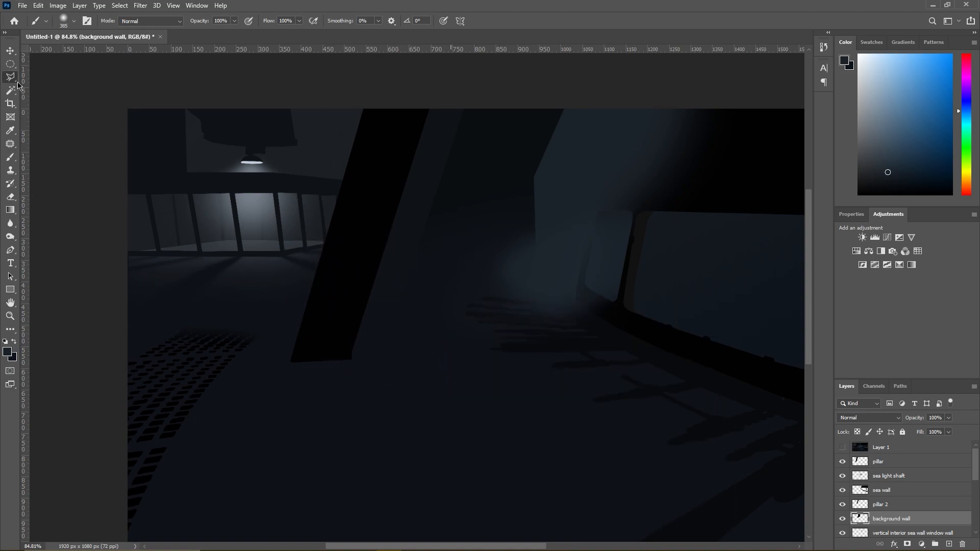
pyautogui.click(322, 362)
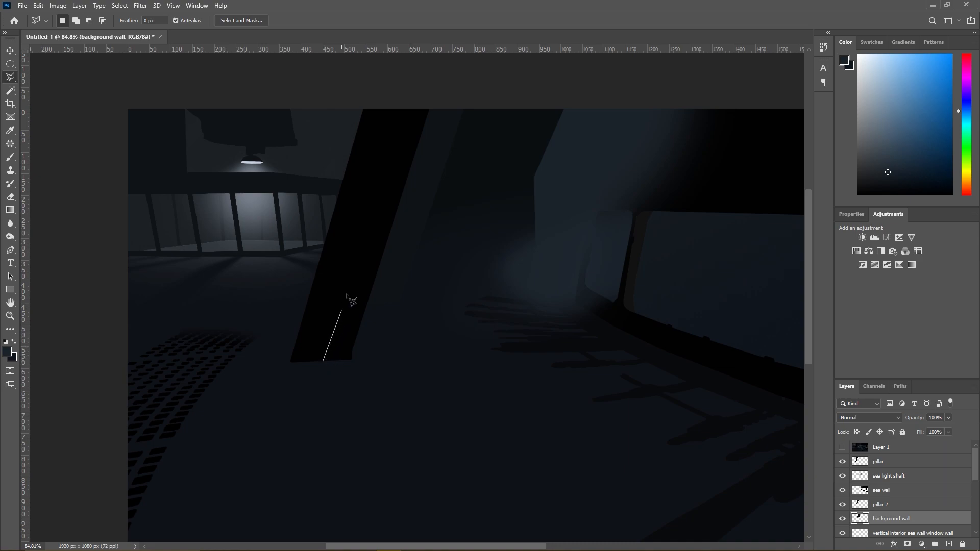
pyautogui.click(398, 99)
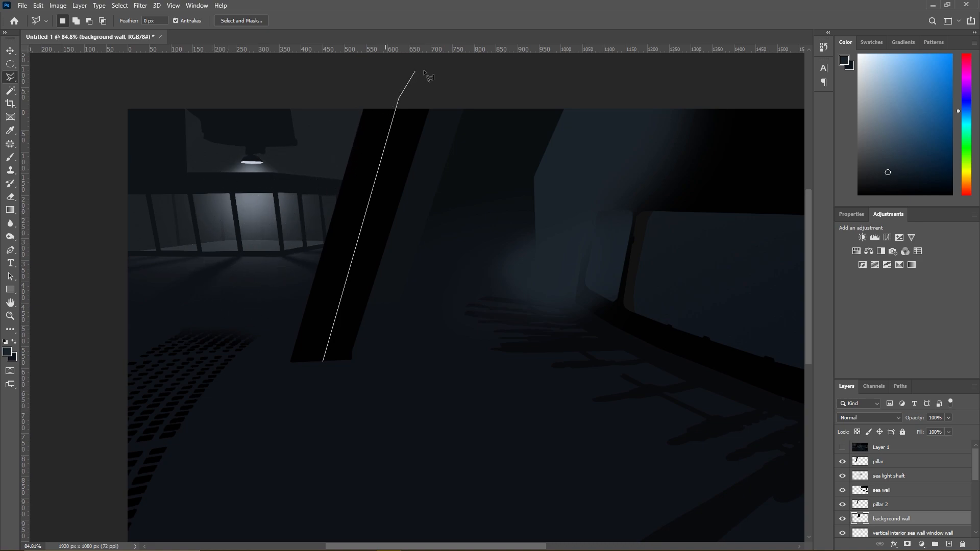
pyautogui.click(570, 86)
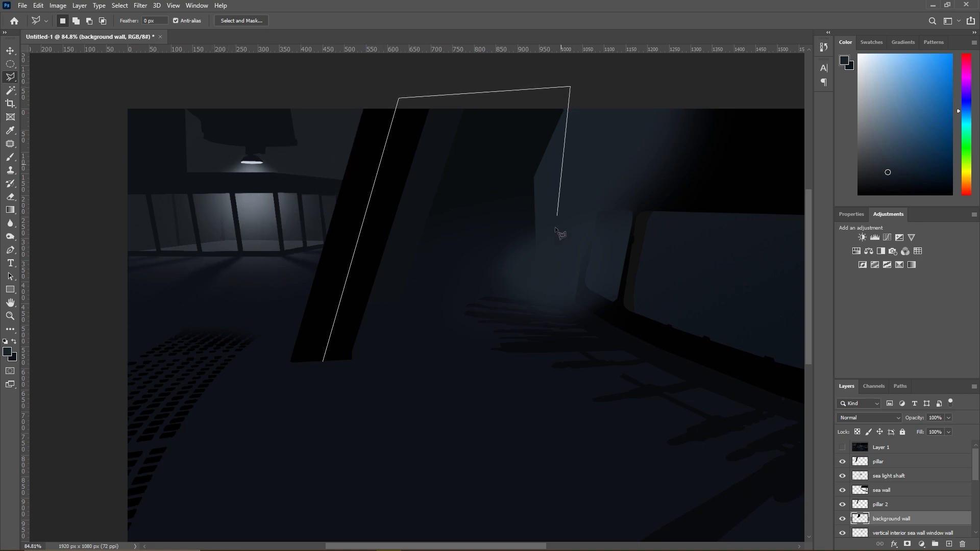
pyautogui.click(550, 282)
pyautogui.click(420, 351)
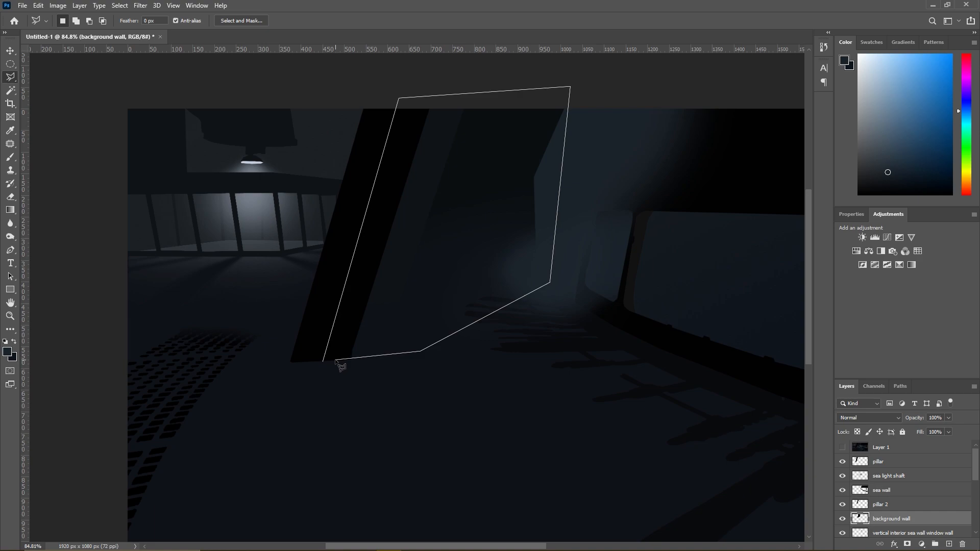
pyautogui.click(336, 363)
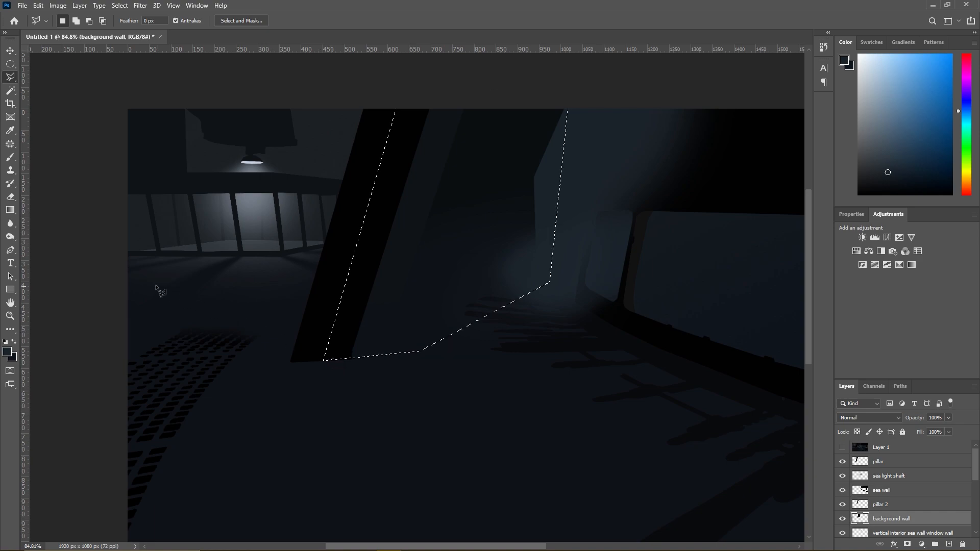
# - Brush soft blue-grey fog between the foreground pillar and the rear corner on the sea light shaft layer, and clear the selection
pyautogui.click(10, 157)
pyautogui.keyDown('alt'); pyautogui.click(545, 261); pyautogui.keyUp('alt')
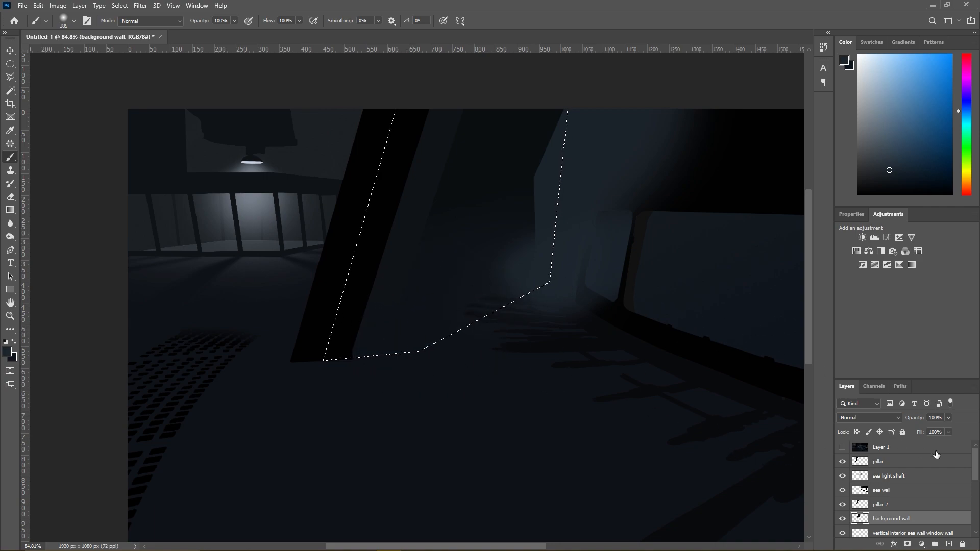
pyautogui.click(880, 464)
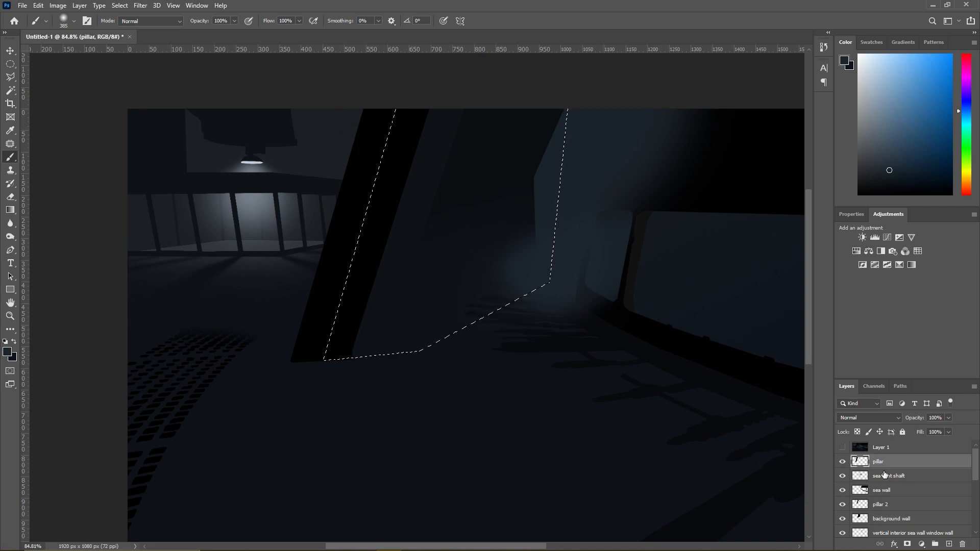
pyautogui.click(885, 474)
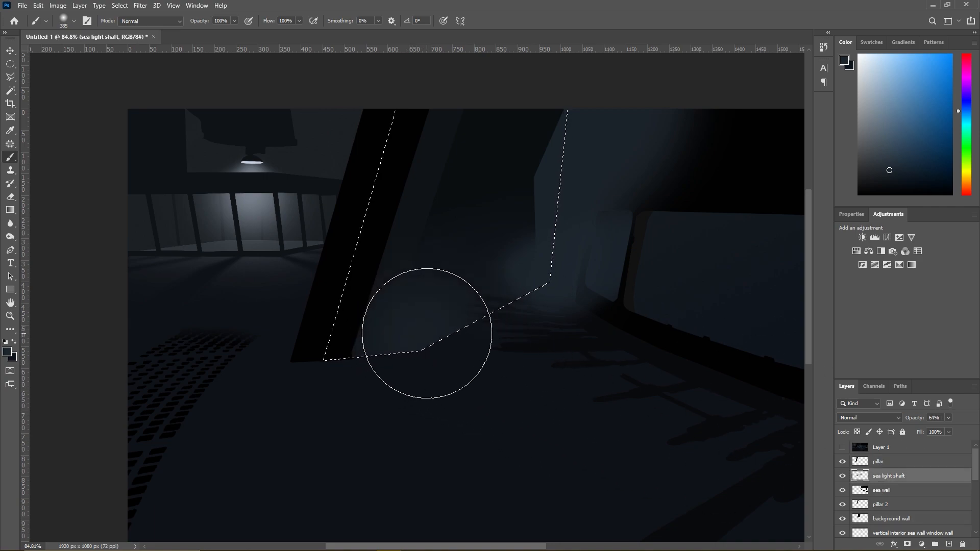
pyautogui.moveTo(477, 299)
pyautogui.mouseDown()
pyautogui.moveTo(400, 241)
pyautogui.moveTo(388, 317)
pyautogui.moveTo(437, 350)
pyautogui.moveTo(525, 367)
pyautogui.mouseUp()
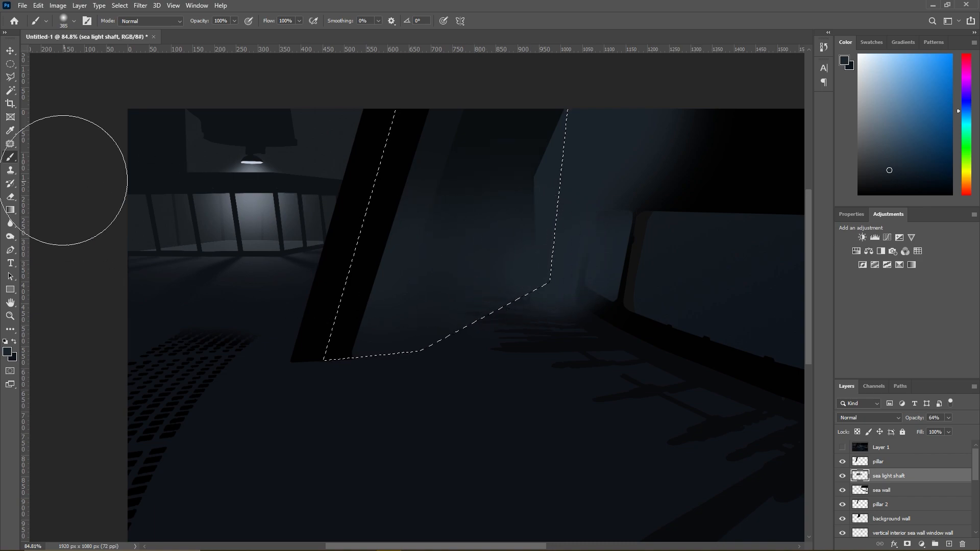
pyautogui.click(10, 77)
pyautogui.rightClick(429, 250)
pyautogui.click(441, 252)
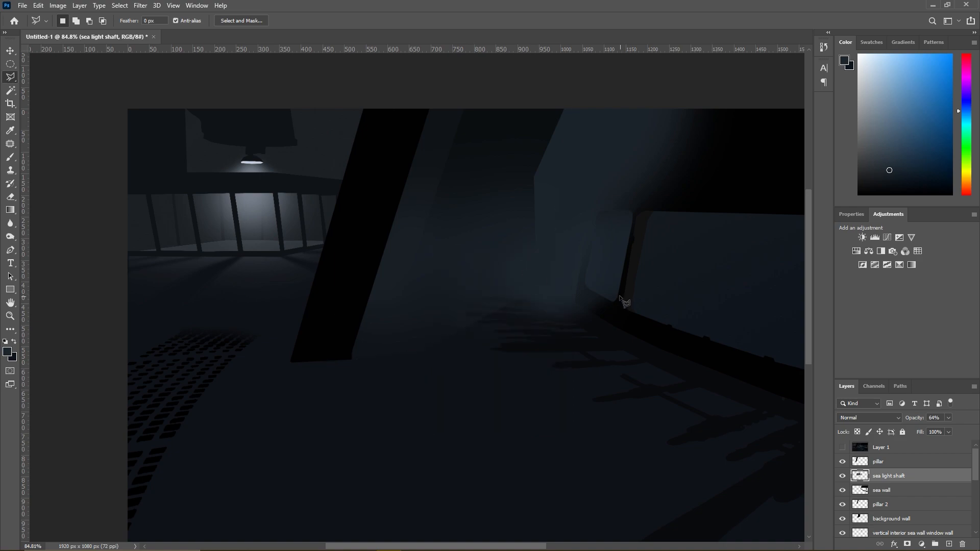
# - Erase the lower edge of the fog over the floor on the sea light shaft layer with a soft 300 px Eraser
pyautogui.scroll(3, 515, 339)
pyautogui.click(10, 197)
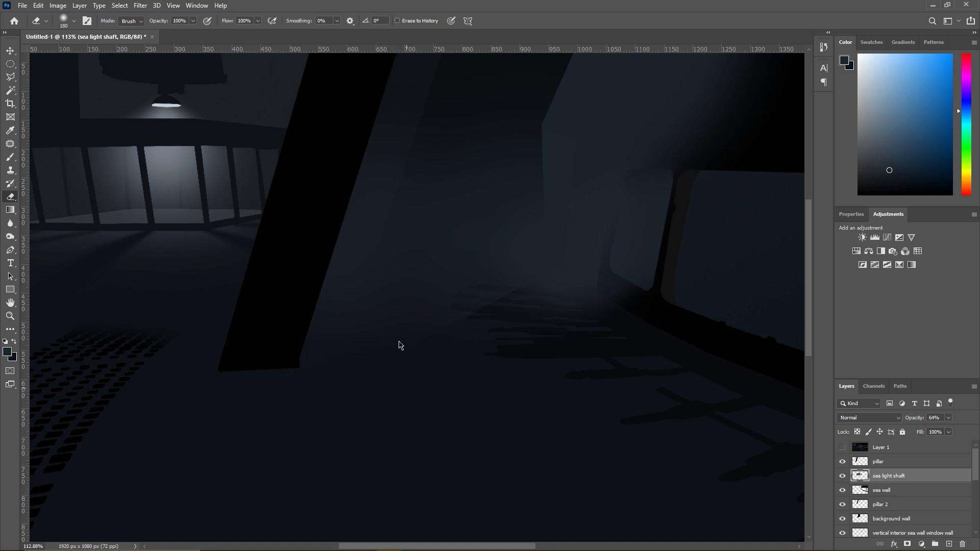
pyautogui.rightClick(369, 359)
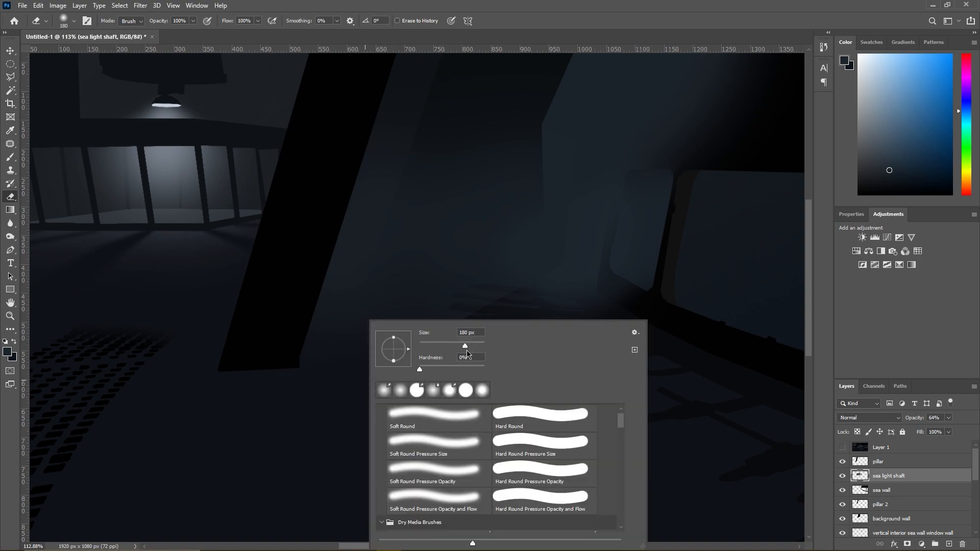
pyautogui.write('300')
pyautogui.press('Return')
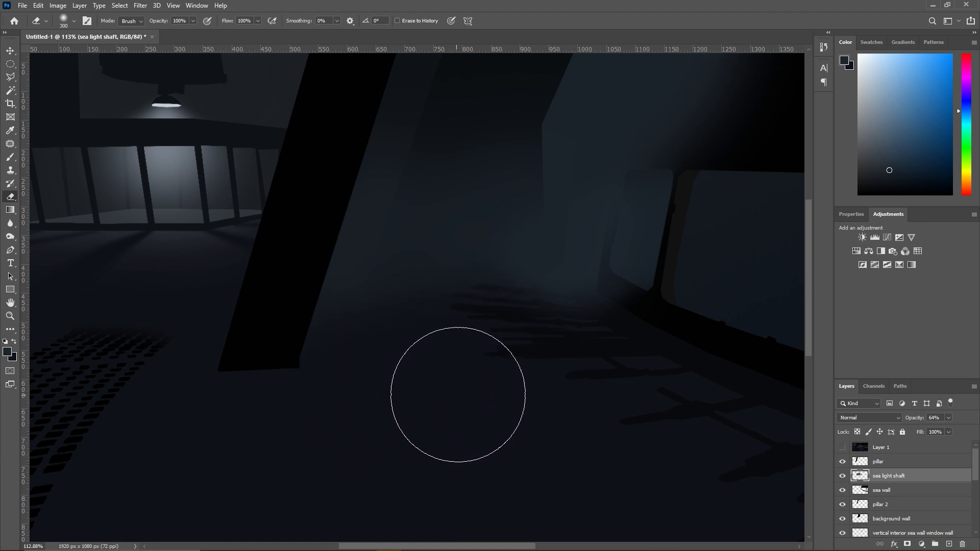
pyautogui.scroll(-6, 465, 390)
pyautogui.scroll(8, 375, 248)
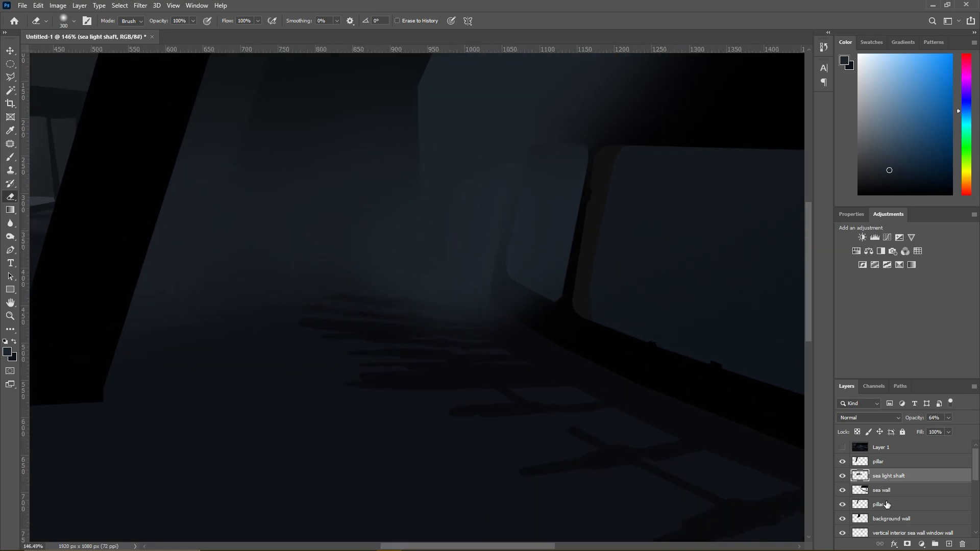
# - Toggle the visibility of the wall, room, floor and shadow layers one by one to examine what each contributes around the fogged rear corner
pyautogui.scroll(-5, 886, 504)
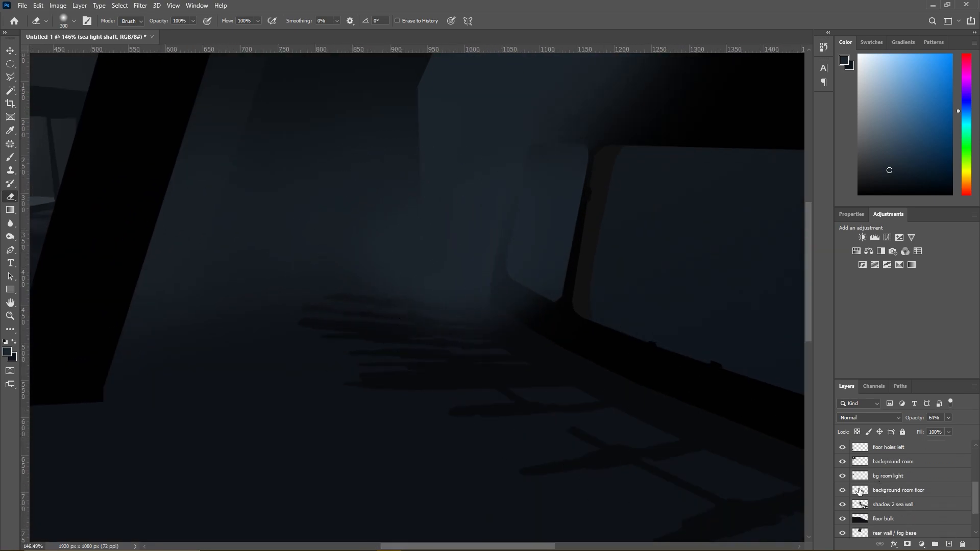
pyautogui.click(842, 491)
pyautogui.click(842, 491)
pyautogui.click(843, 478)
pyautogui.click(843, 477)
pyautogui.click(843, 465)
pyautogui.click(843, 464)
pyautogui.scroll(2, 851, 454)
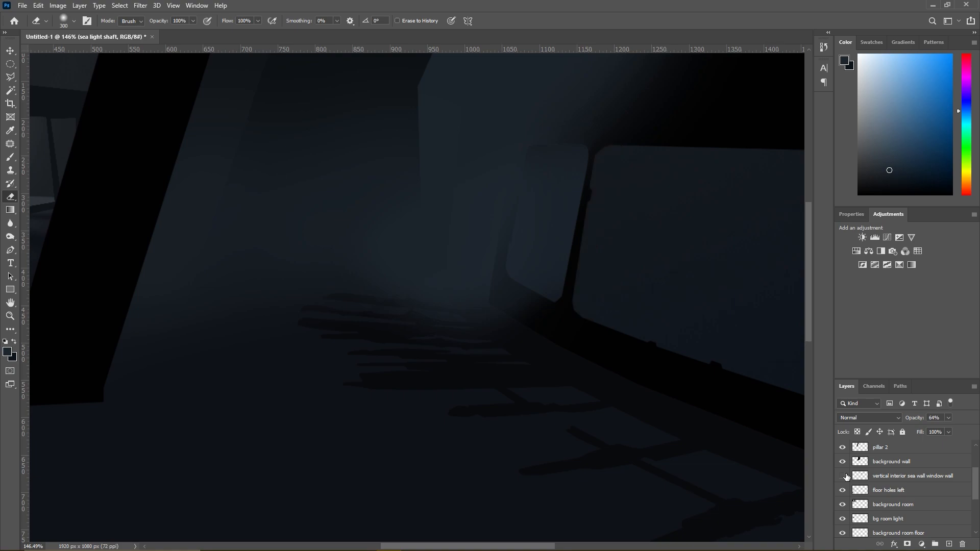
pyautogui.click(843, 461)
pyautogui.click(843, 461)
pyautogui.click(842, 448)
pyautogui.click(843, 447)
pyautogui.scroll(1, 843, 447)
pyautogui.click(842, 447)
pyautogui.click(842, 448)
pyautogui.scroll(2, 842, 447)
pyautogui.click(842, 447)
pyautogui.click(842, 447)
pyautogui.scroll(-1, 842, 447)
pyautogui.scroll(1, 843, 447)
pyautogui.scroll(-5, 843, 446)
pyautogui.click(842, 504)
pyautogui.click(842, 504)
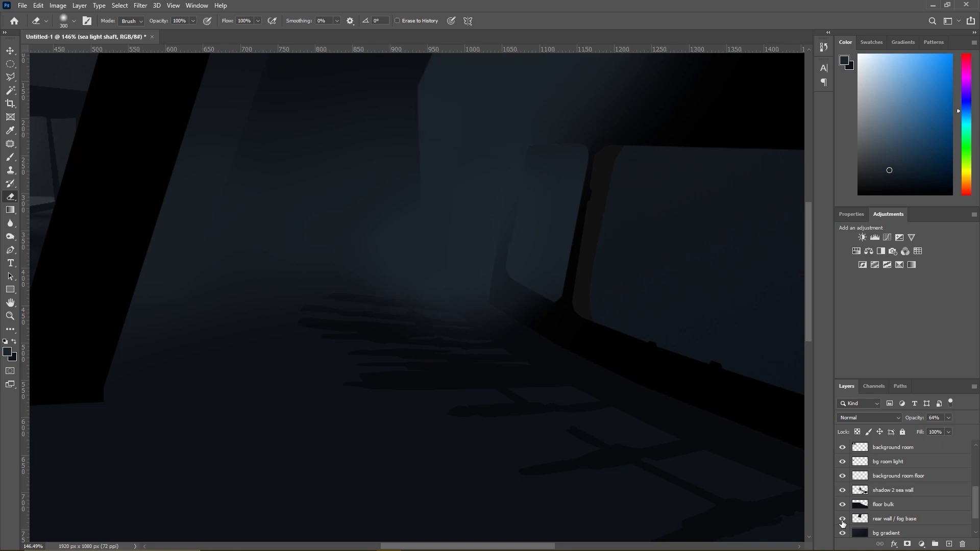
pyautogui.click(842, 491)
pyautogui.click(842, 491)
pyautogui.click(842, 491)
pyautogui.click(841, 491)
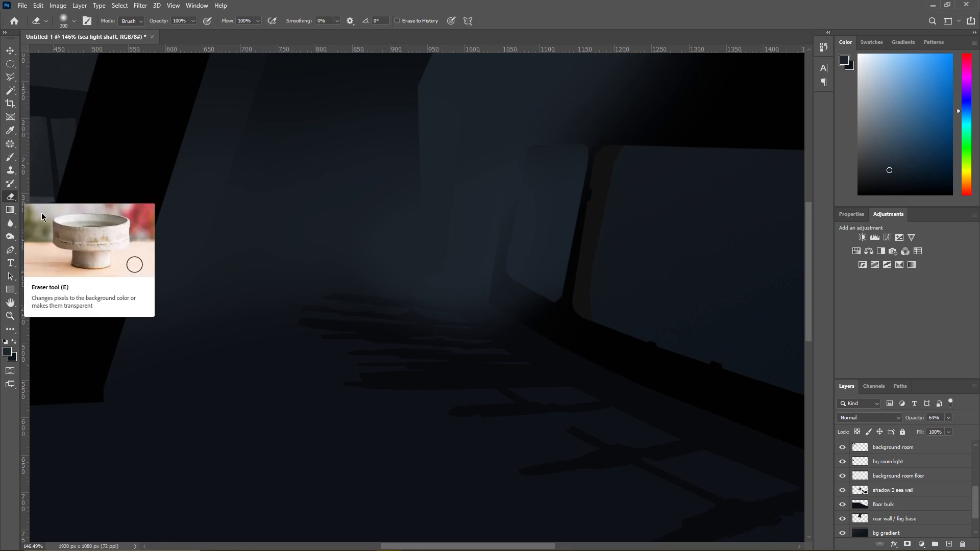
# - Erase the shadow 2 sea wall layer around the fogged rear corner with the soft 300 px Eraser
pyautogui.click(888, 491)
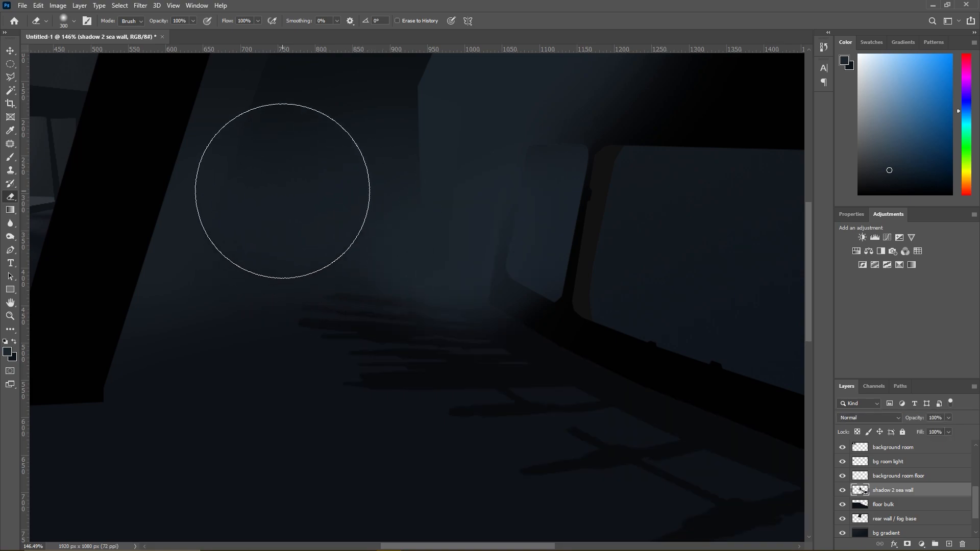
pyautogui.rightClick(321, 227)
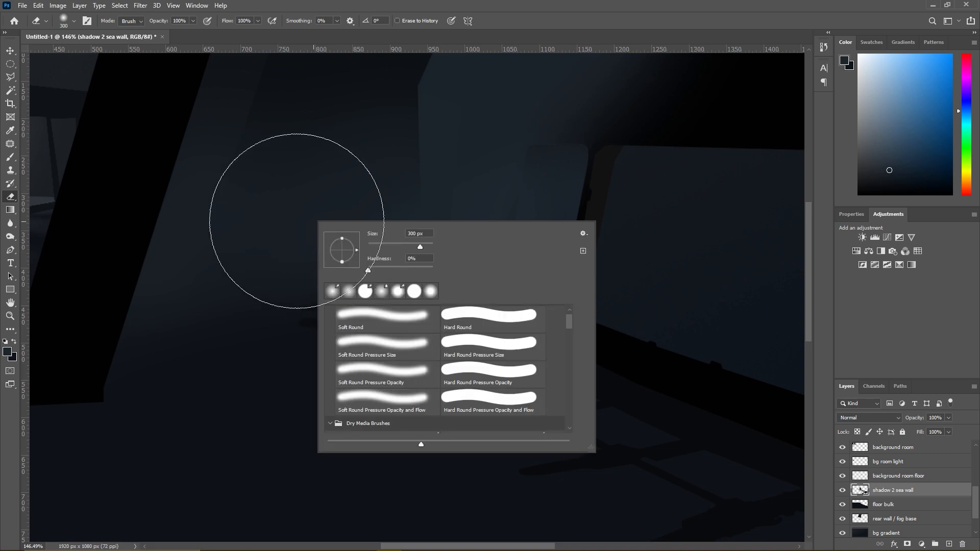
pyautogui.press('Escape')
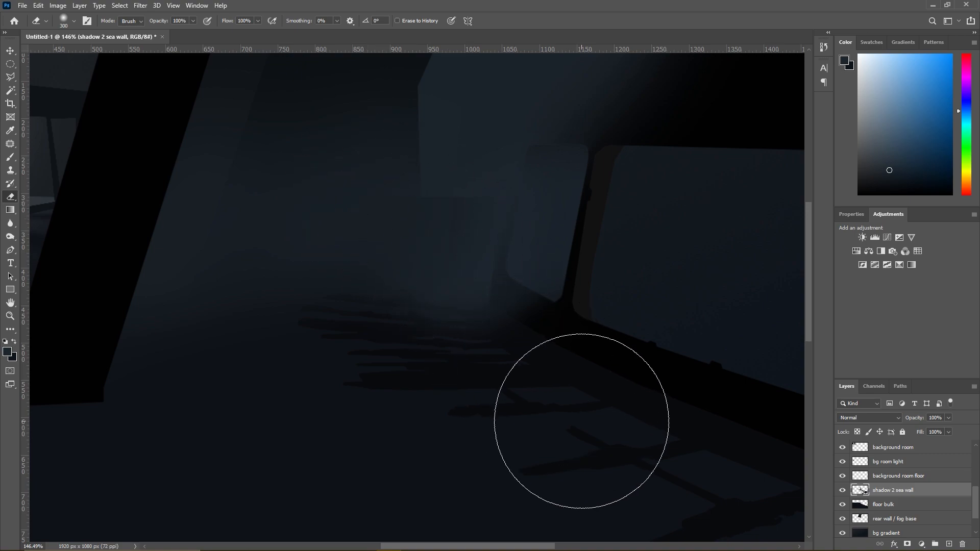
# - Sample the blue-grey of the rear wall and brush it softly over the rear corner on the floor bulk layer
pyautogui.click(10, 157)
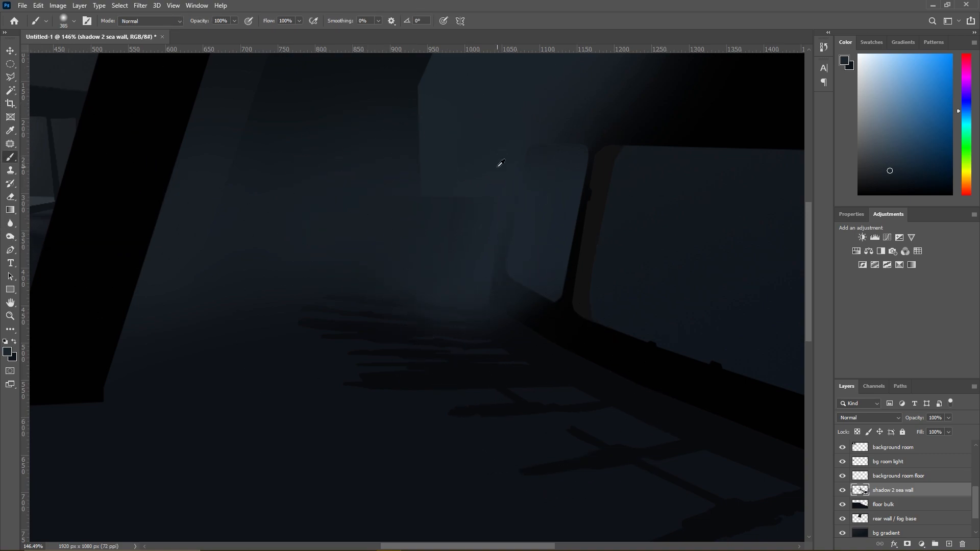
pyautogui.click(888, 504)
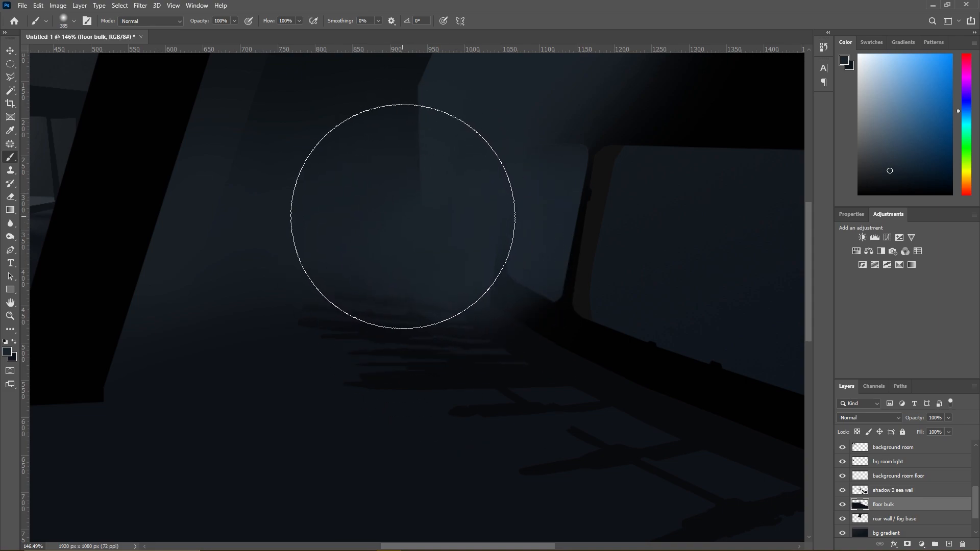
pyautogui.keyDown('alt'); pyautogui.scroll(-5, 426, 234); pyautogui.keyUp('alt')
pyautogui.keyDown('alt'); pyautogui.scroll(-2, 445, 264); pyautogui.keyUp('alt')
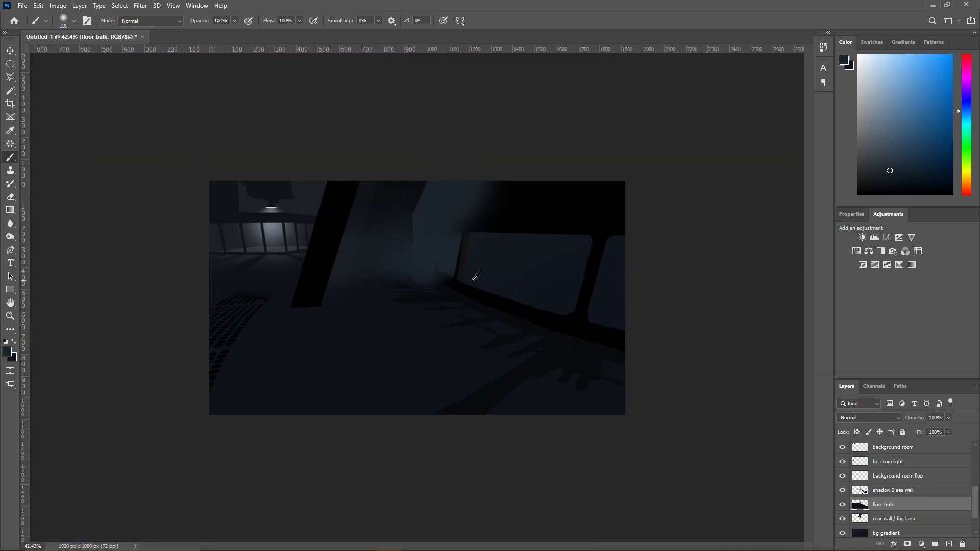
pyautogui.keyDown('alt'); pyautogui.scroll(2, 475, 277); pyautogui.keyUp('alt')
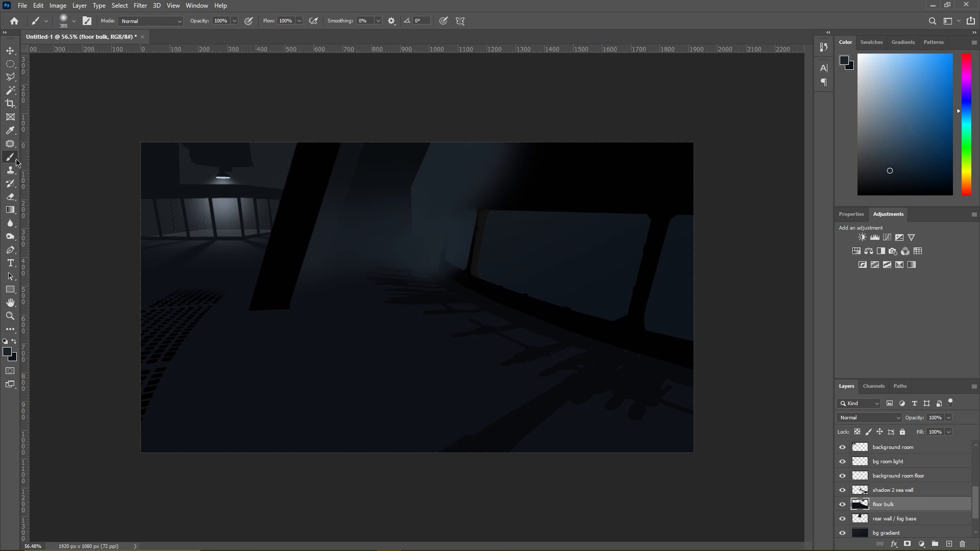
# - Brush blue-grey sampled from the rear wall along the sea wall layer's upper edge with a soft 513 px brush
pyautogui.keyDown('alt'); pyautogui.click(514, 183); pyautogui.keyUp('alt')
pyautogui.scroll(5, 875, 464)
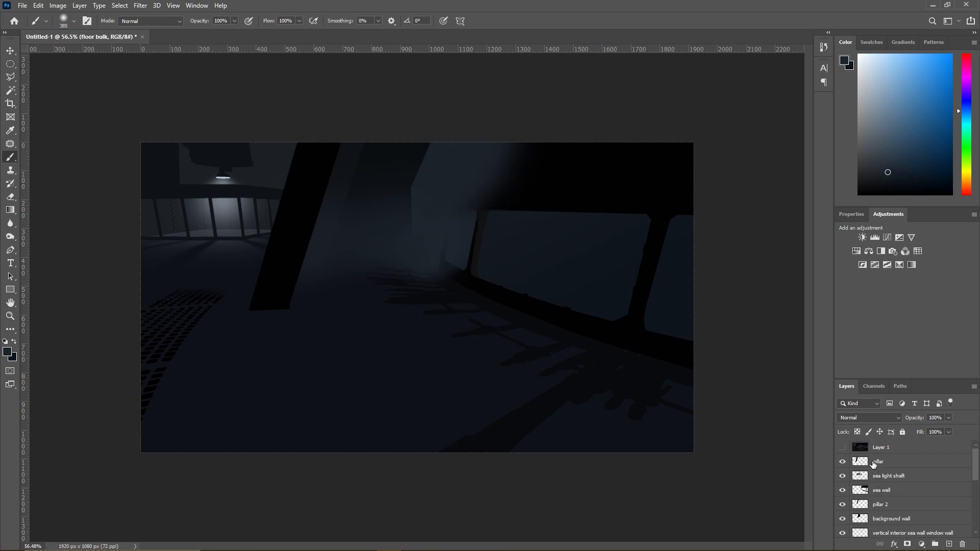
pyautogui.click(887, 489)
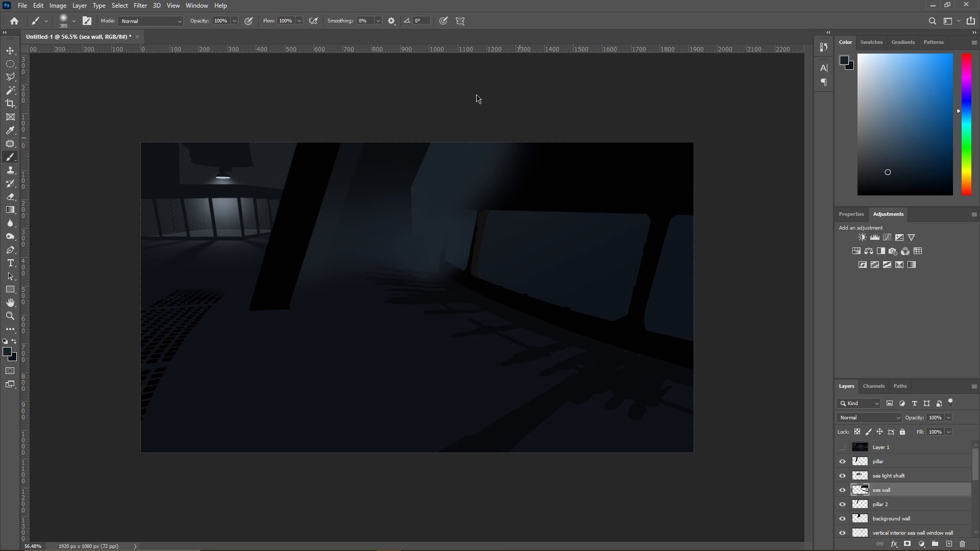
pyautogui.rightClick(551, 151)
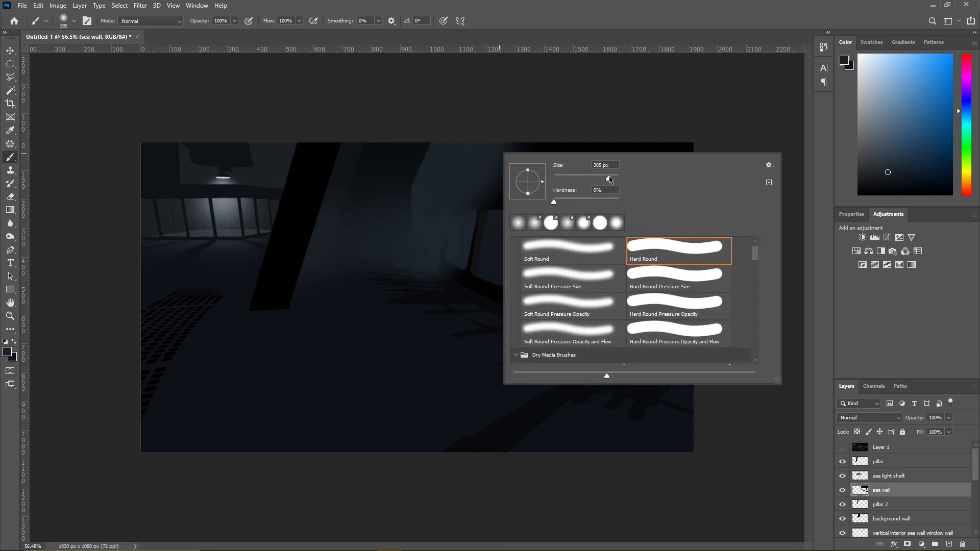
pyautogui.moveTo(613, 177); pyautogui.dragTo(614, 177)
pyautogui.click(480, 49)
pyautogui.scroll(-2, 580, 128)
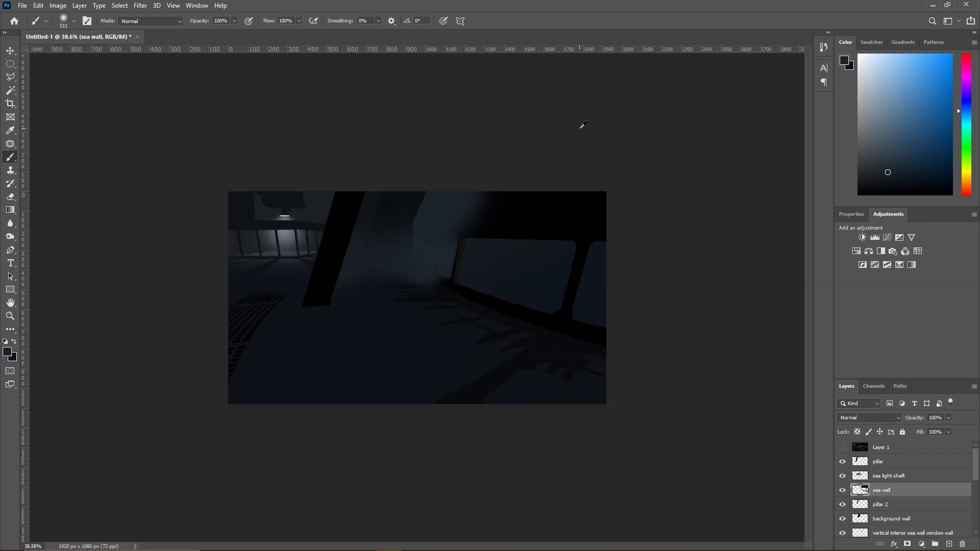
pyautogui.scroll(-1, 583, 125)
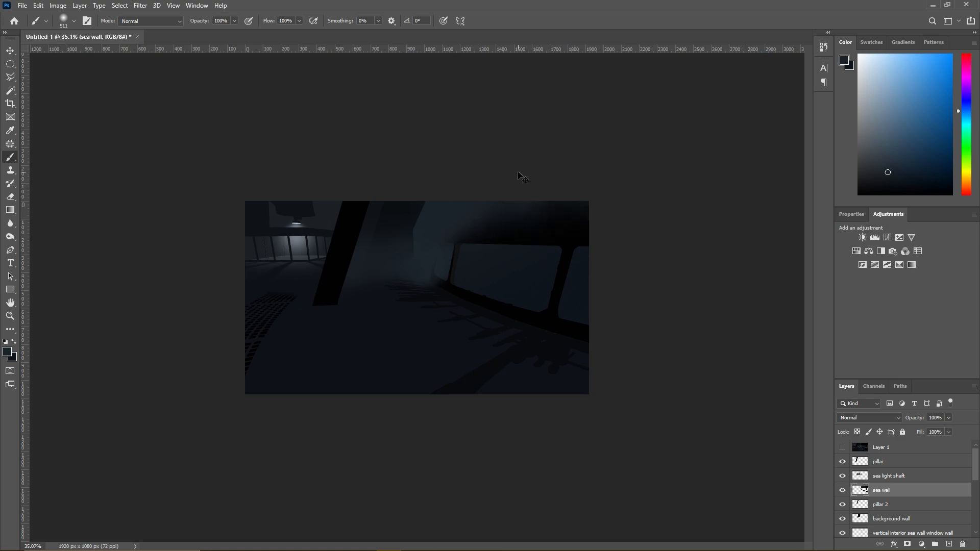
# - Enlarge the soft brush to 750 px and extend the blue-grey fog across the upper part of the sea wall
pyautogui.rightClick(471, 200)
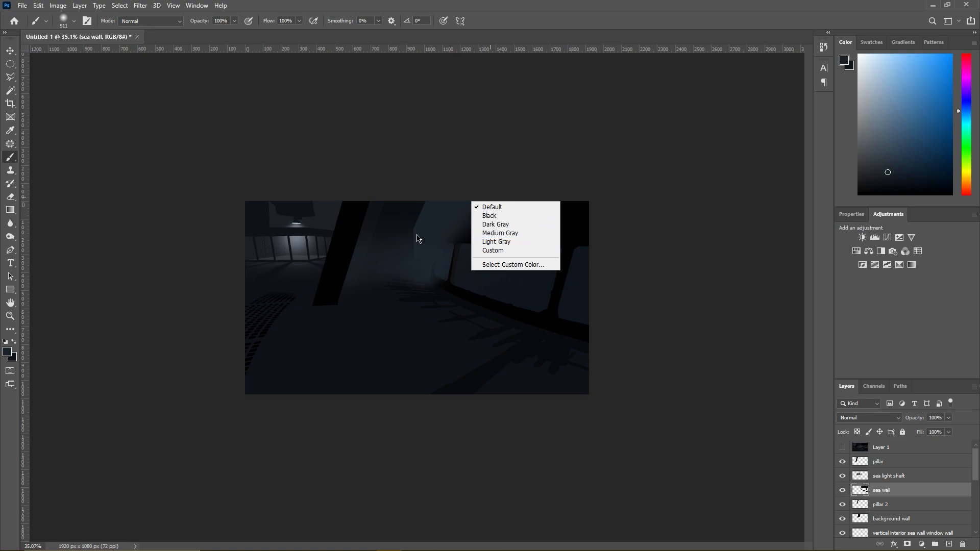
pyautogui.rightClick(426, 236)
pyautogui.doubleClick(514, 246)
pyautogui.write('750')
pyautogui.press('Return')
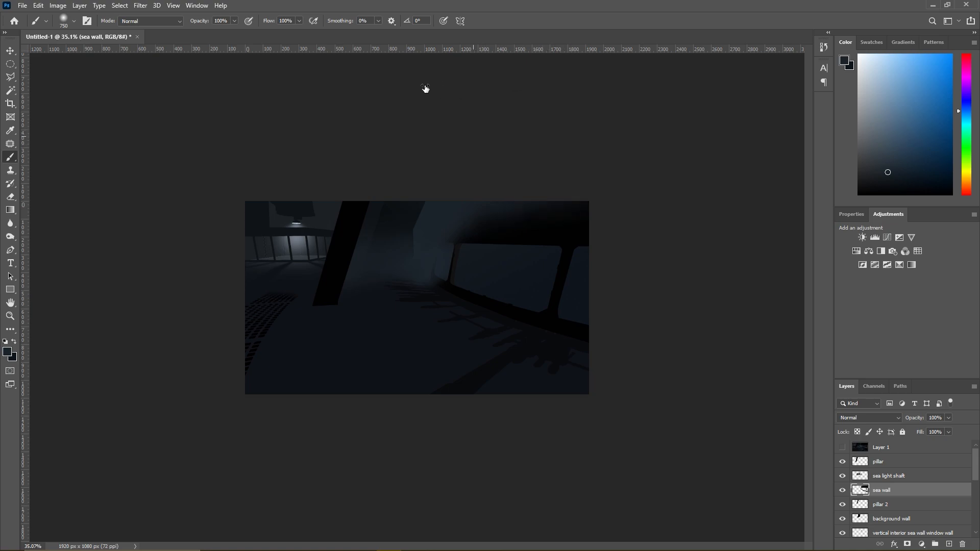
pyautogui.scroll(3, 478, 251)
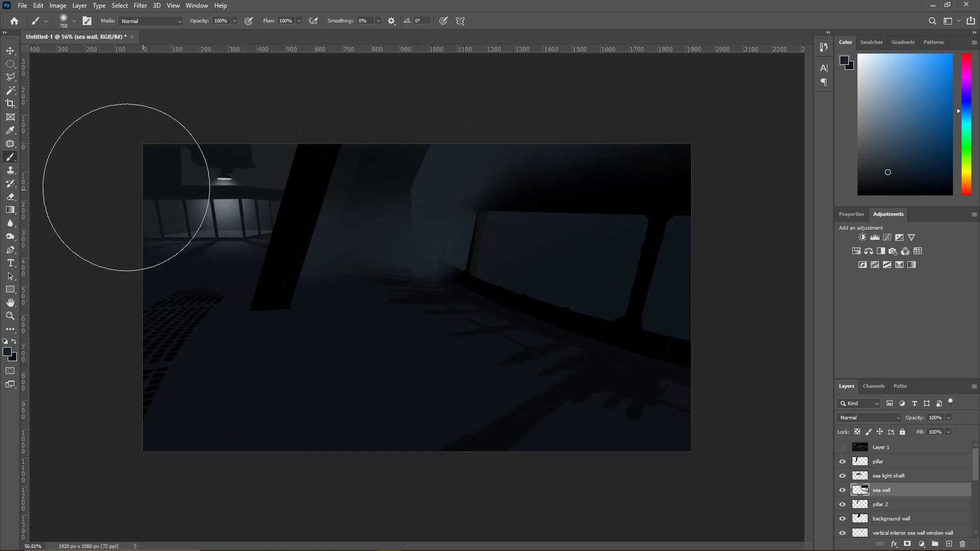
# - Erase the sea wall layer's upper corner beside the fogged rear wall with the soft 300 px Eraser
pyautogui.click(11, 197)
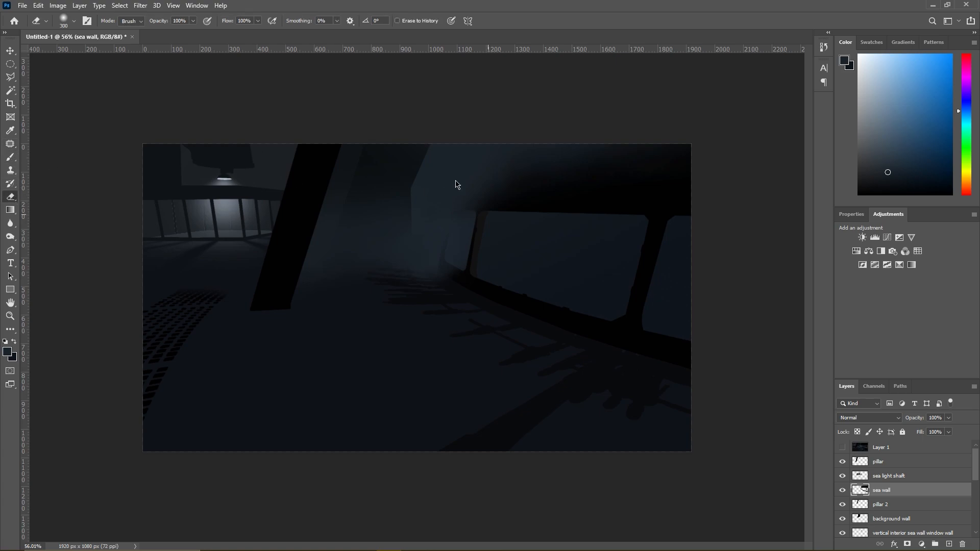
pyautogui.click(883, 476)
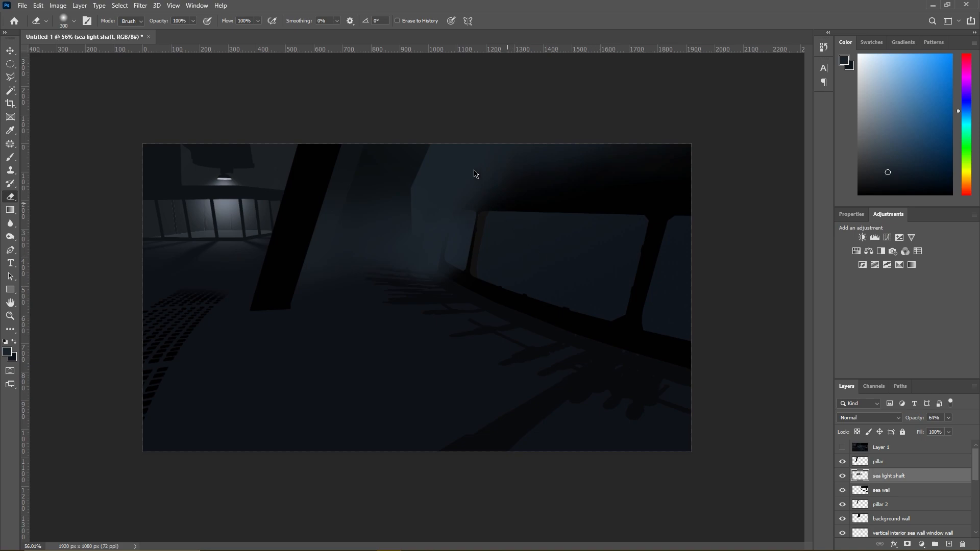
pyautogui.click(883, 462)
pyautogui.click(876, 489)
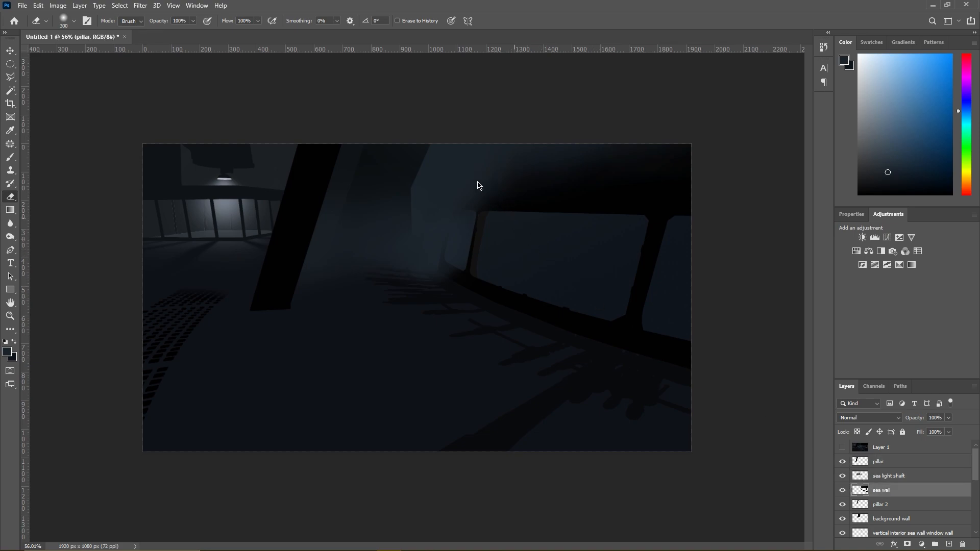
pyautogui.moveTo(480, 189); pyautogui.dragTo(470, 177)
pyautogui.scroll(-5, 310, 228)
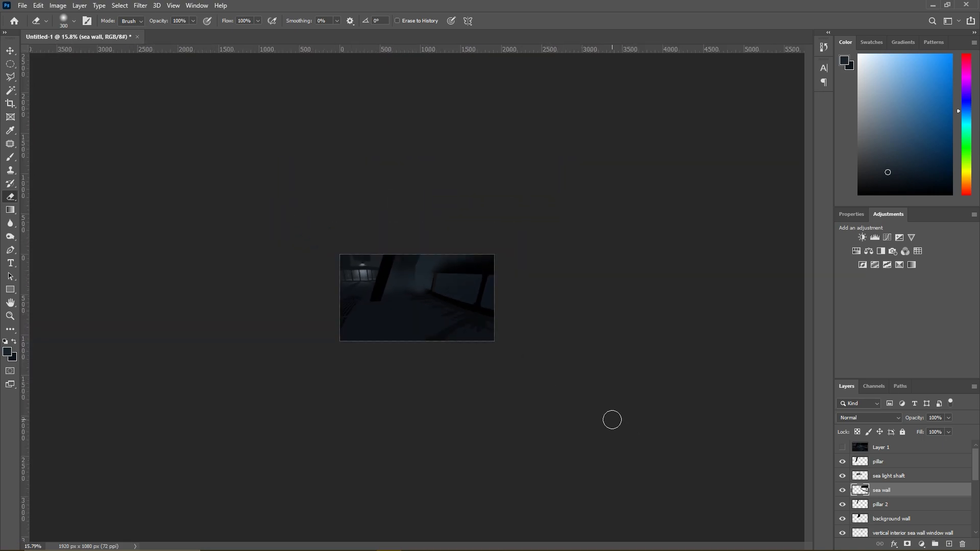
pyautogui.scroll(5, 431, 350)
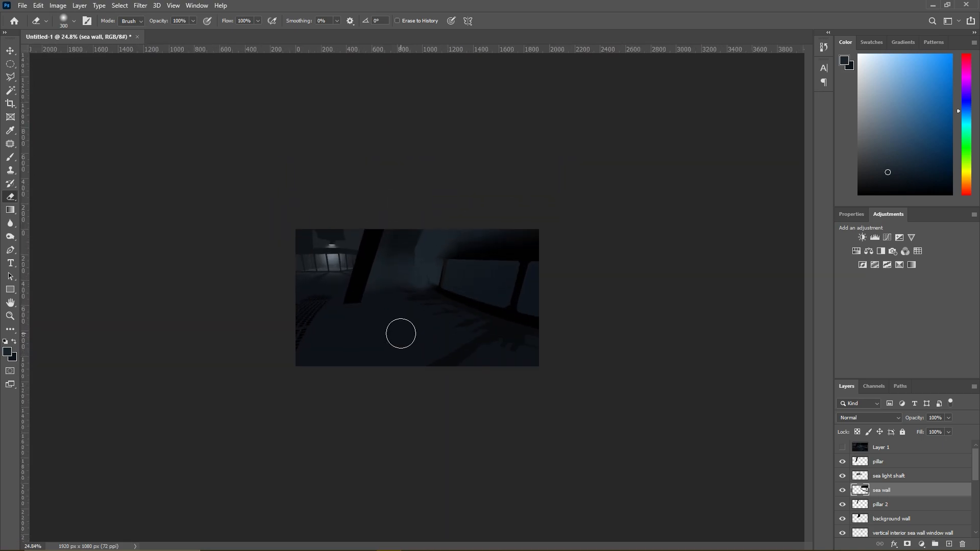
pyautogui.scroll(2, 268, 309)
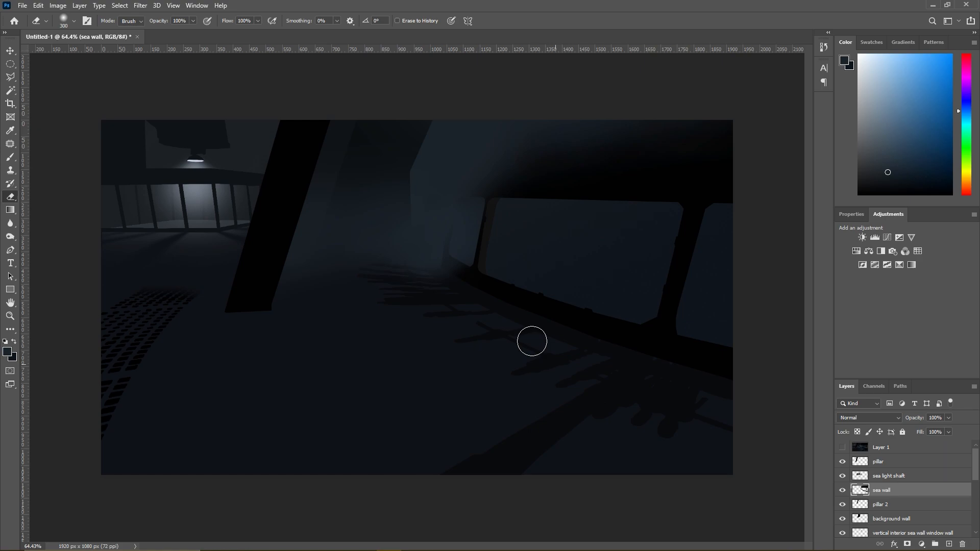
pyautogui.scroll(5, 678, 360)
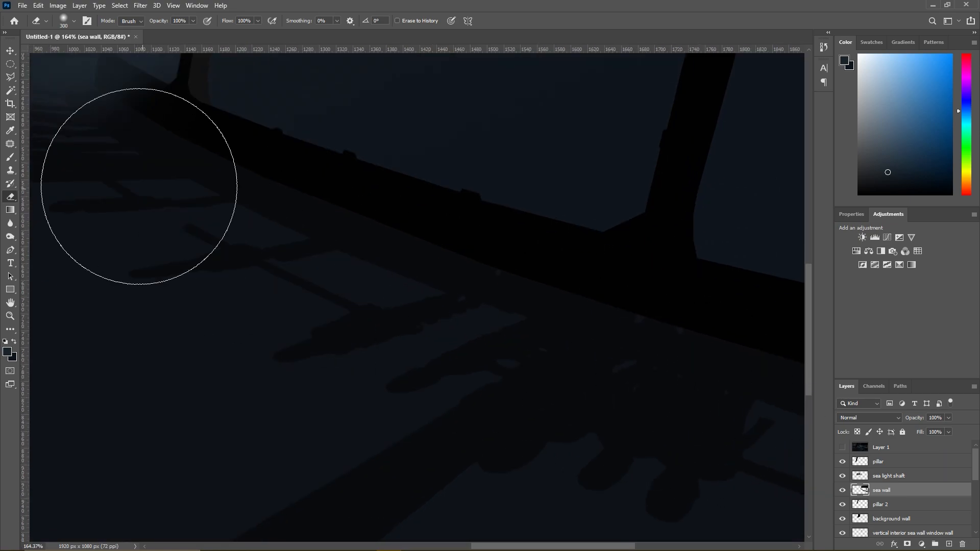
# - Outline a narrow strip of floor along the sea wall's lower edge with the Polygonal Lasso
pyautogui.press('l')
pyautogui.click(433, 267)
pyautogui.click(687, 346)
pyautogui.click(720, 349)
pyautogui.click(725, 309)
pyautogui.doubleClick(445, 242)
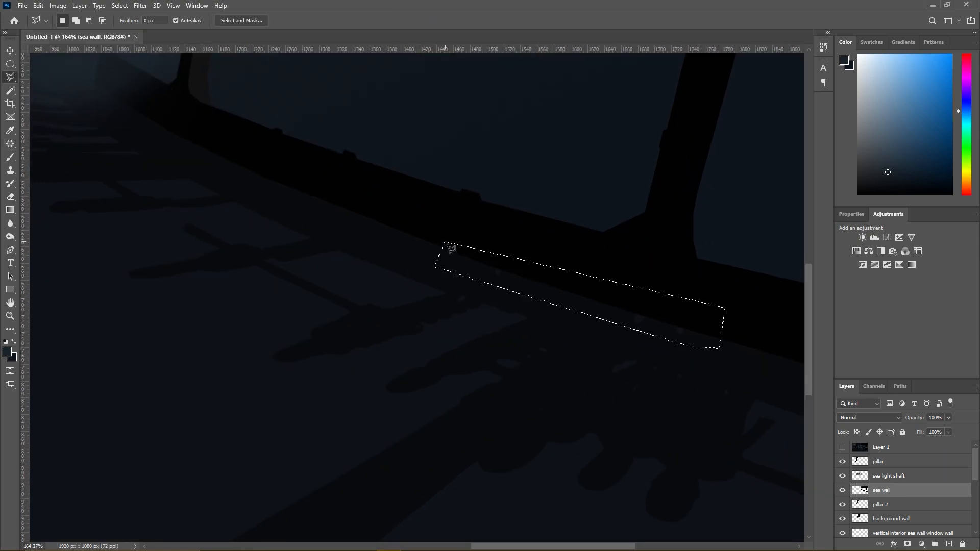
# - Cover the stray specks inside the selection on the shadow 2 sea wall layer with a sampled near-black, and deselect
pyautogui.press('b')
pyautogui.keyDown('alt'); pyautogui.click(382, 237); pyautogui.keyUp('alt')
pyautogui.scroll(-1, 873, 488)
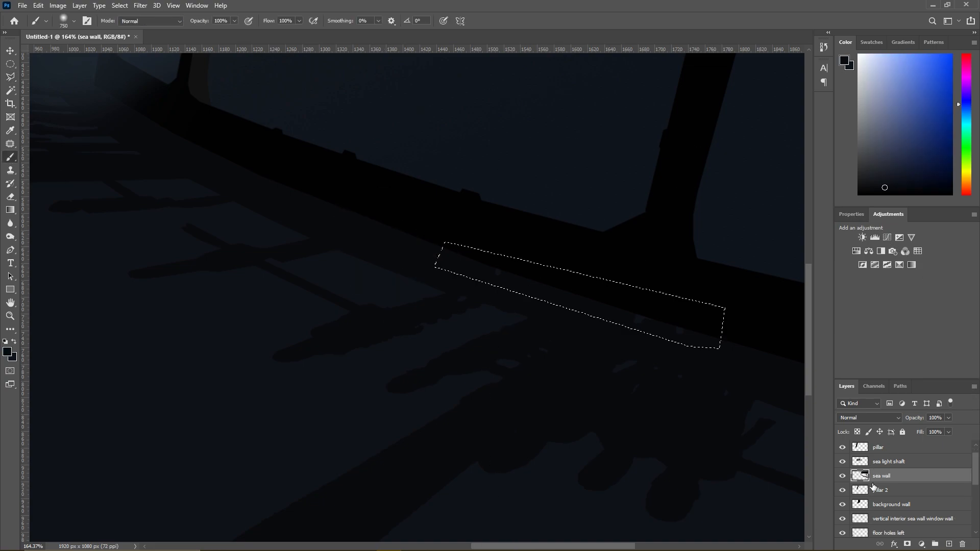
pyautogui.scroll(1, 873, 487)
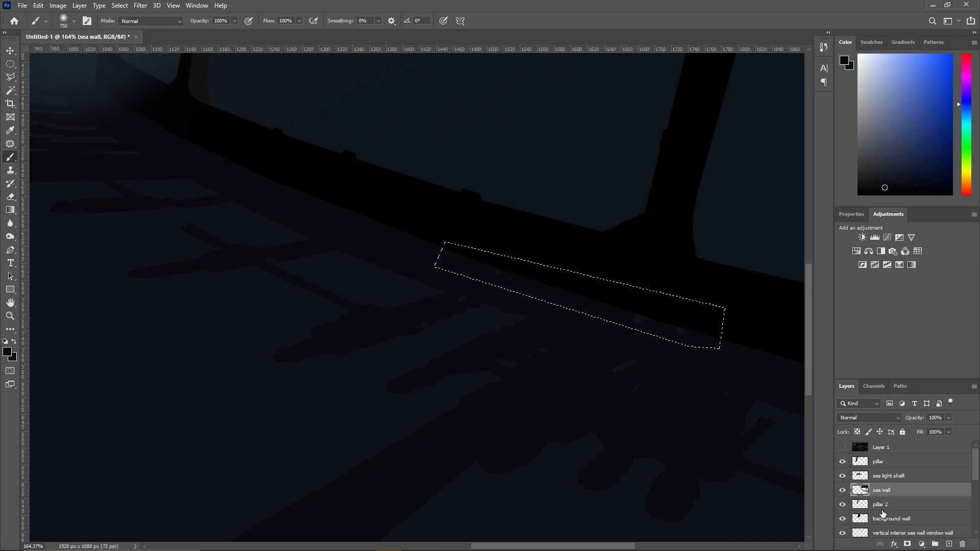
pyautogui.scroll(-3, 883, 512)
pyautogui.scroll(-3, 883, 515)
pyautogui.click(862, 519)
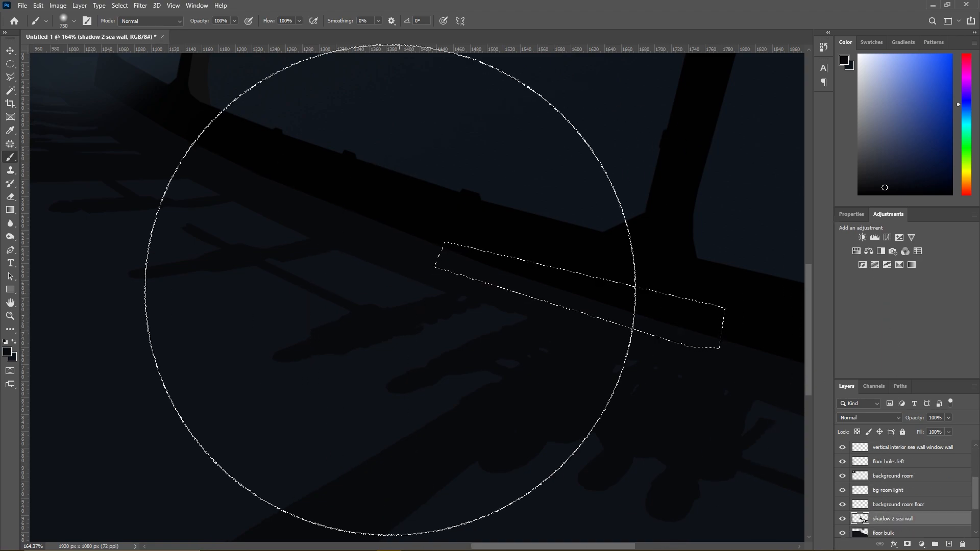
pyautogui.click(7, 77)
pyautogui.rightClick(286, 223)
pyautogui.click(306, 227)
# - Compare the painted scene with the Layer 1 reference image by toggling that layer, leaving it hidden
pyautogui.scroll(-3, 310, 236)
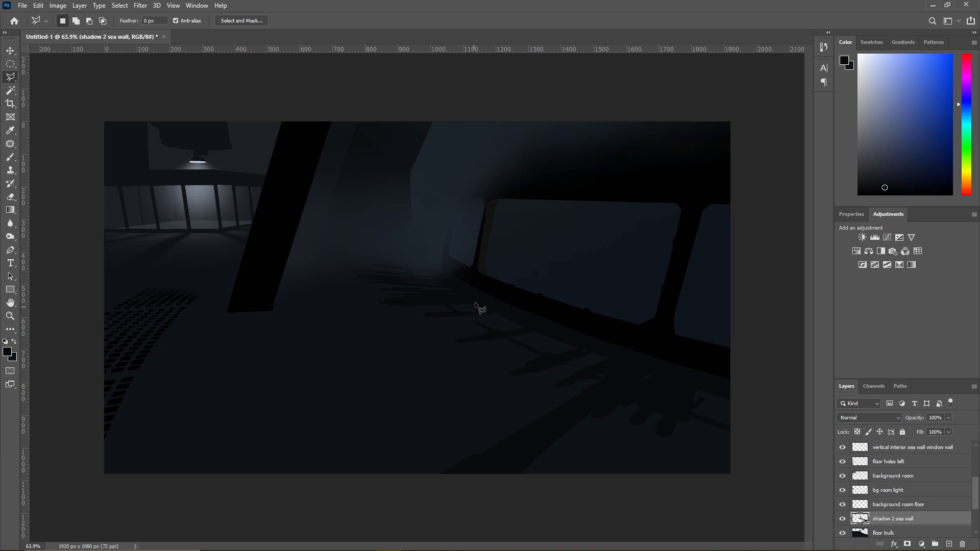
pyautogui.scroll(5, 581, 97)
pyautogui.scroll(3, 575, 97)
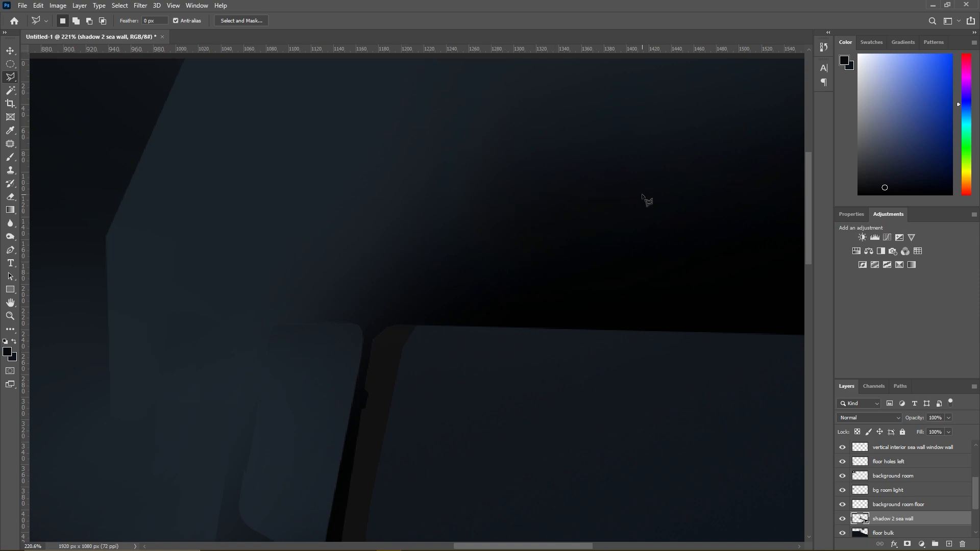
pyautogui.scroll(-6, 673, 191)
pyautogui.scroll(-2, 667, 188)
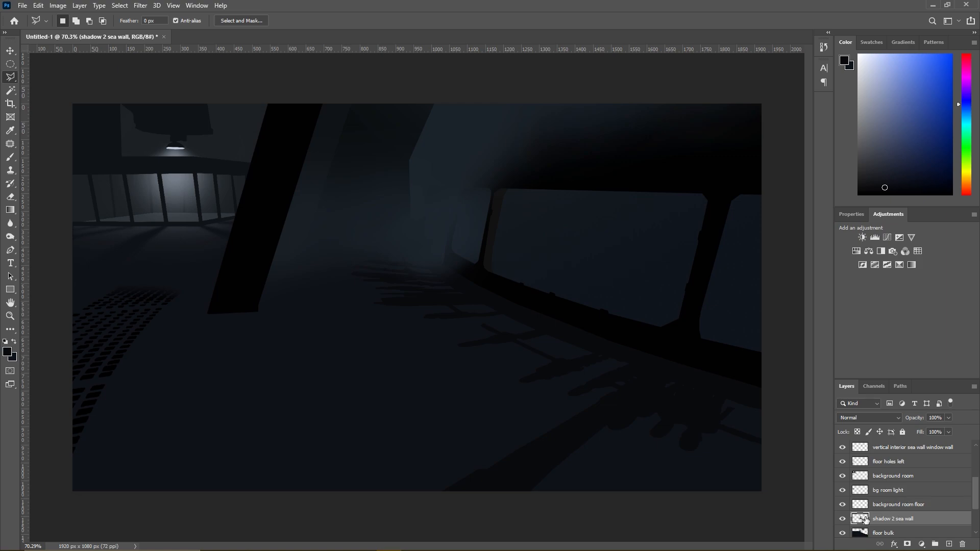
pyautogui.scroll(5, 900, 500)
pyautogui.click(843, 447)
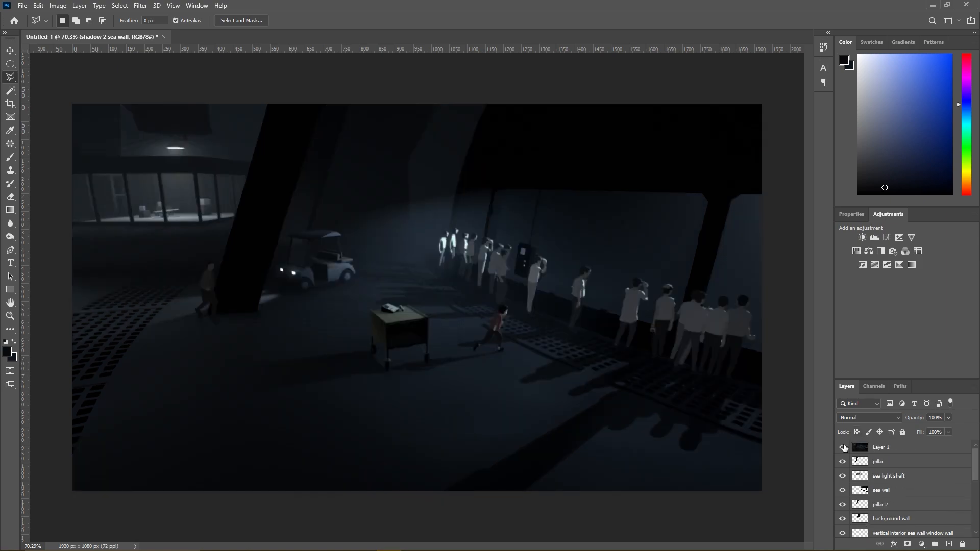
pyautogui.click(843, 447)
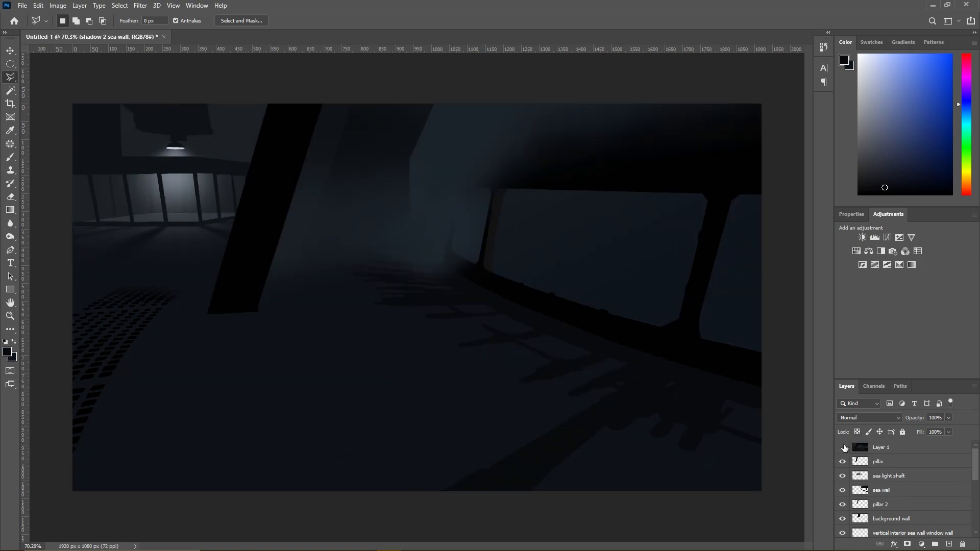
pyautogui.click(843, 447)
pyautogui.click(860, 449)
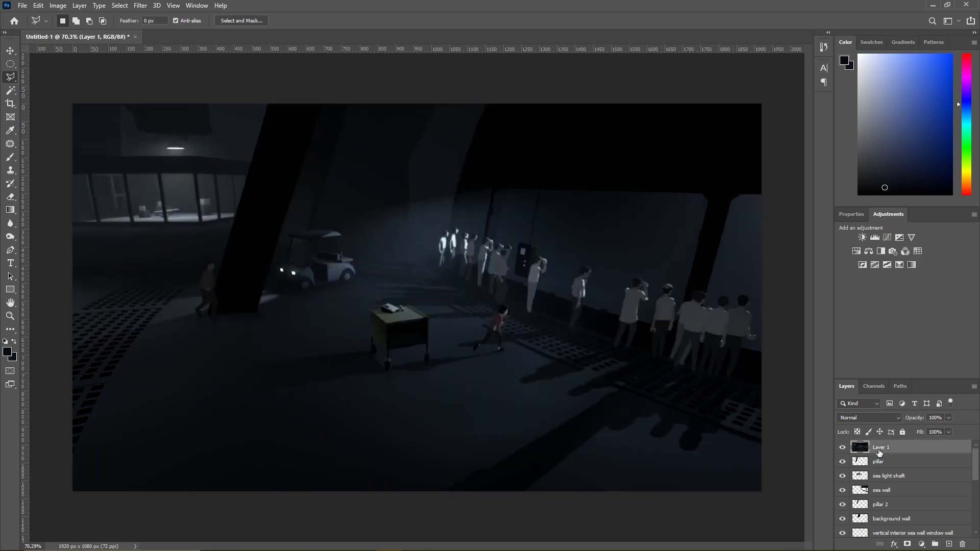
pyautogui.click(842, 447)
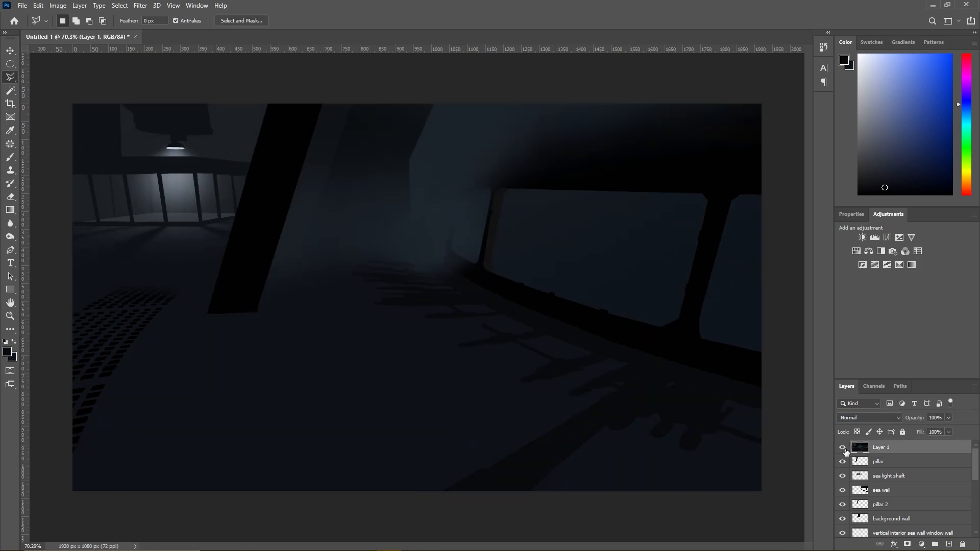
pyautogui.click(843, 448)
pyautogui.click(842, 447)
pyautogui.click(842, 446)
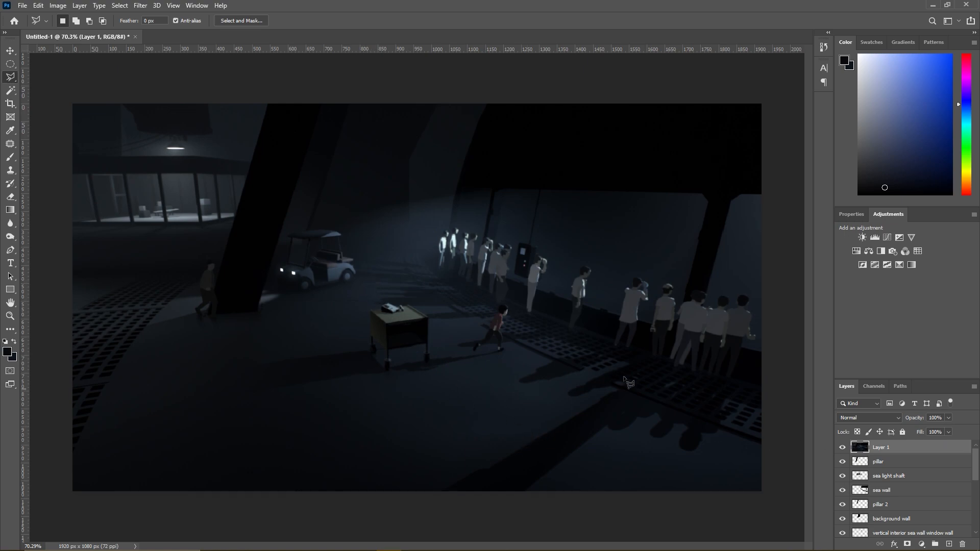
pyautogui.click(842, 447)
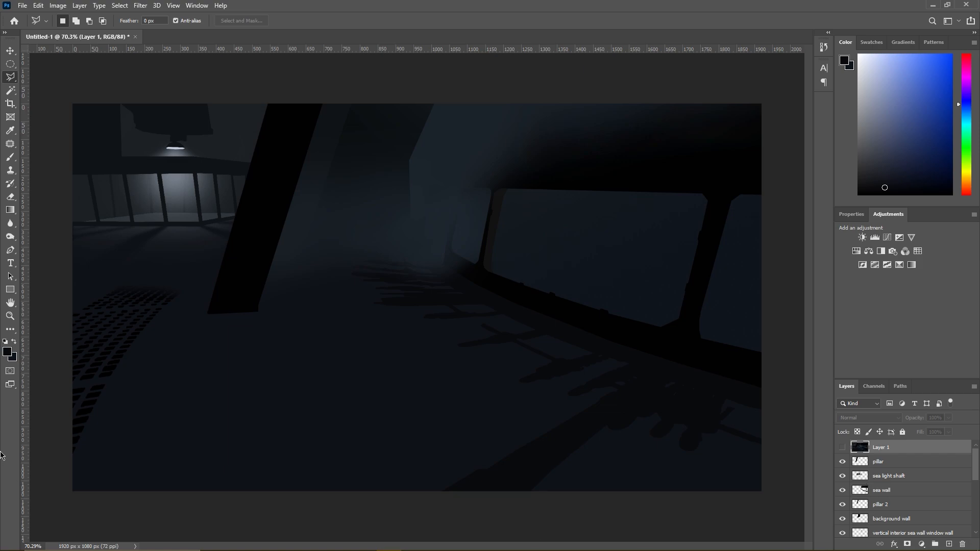
# - Sample the blue-grey of the rear wall and set the soft brush size to 400 px
pyautogui.click(10, 157)
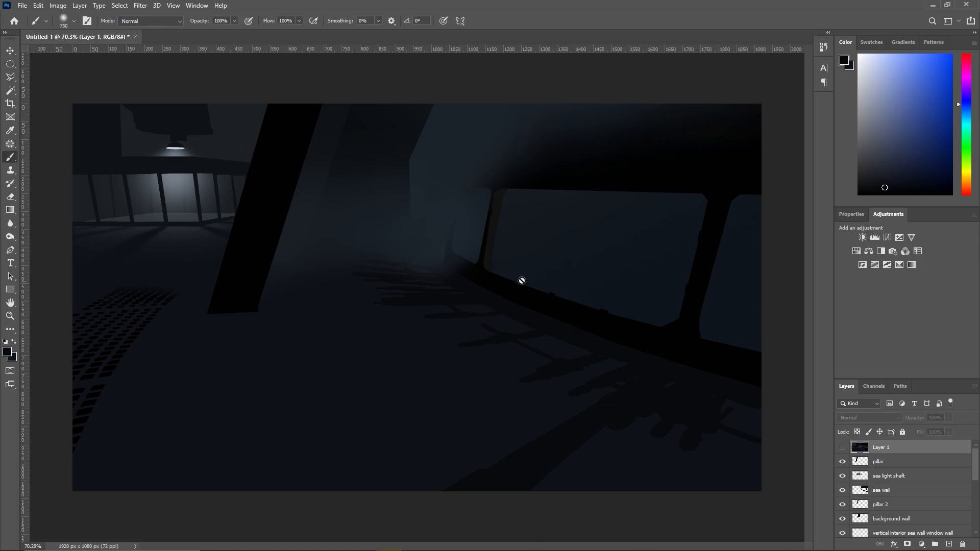
pyautogui.keyDown('alt'); pyautogui.click(441, 222); pyautogui.keyUp('alt')
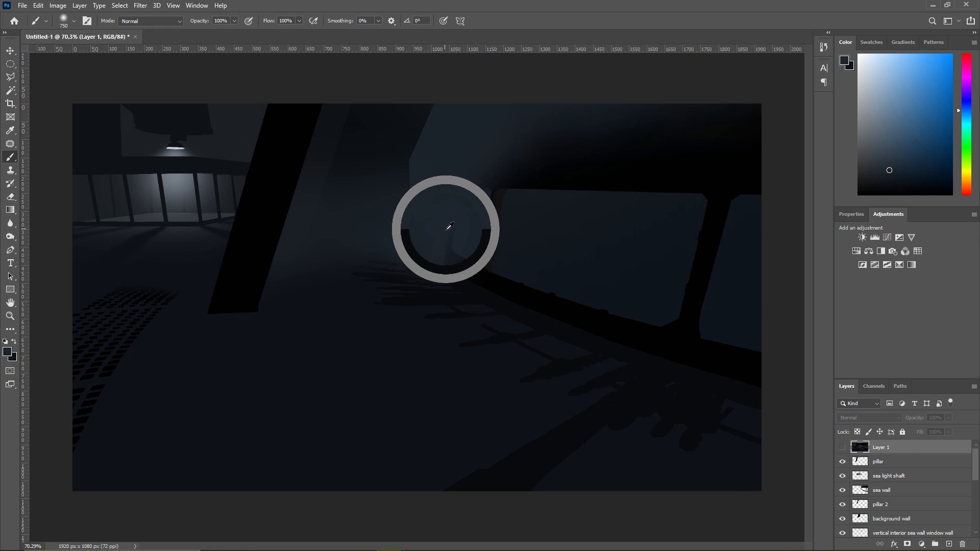
pyautogui.click(460, 228)
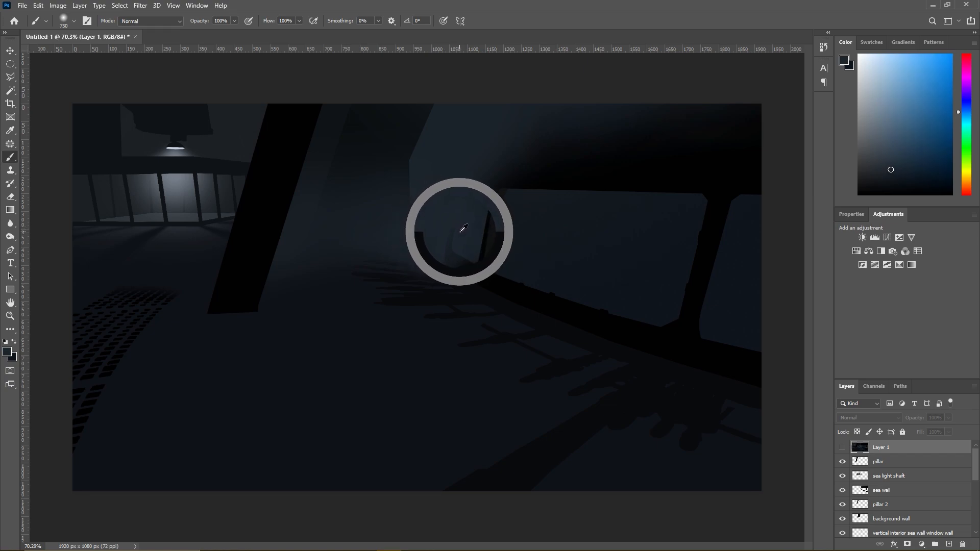
pyautogui.rightClick(531, 309)
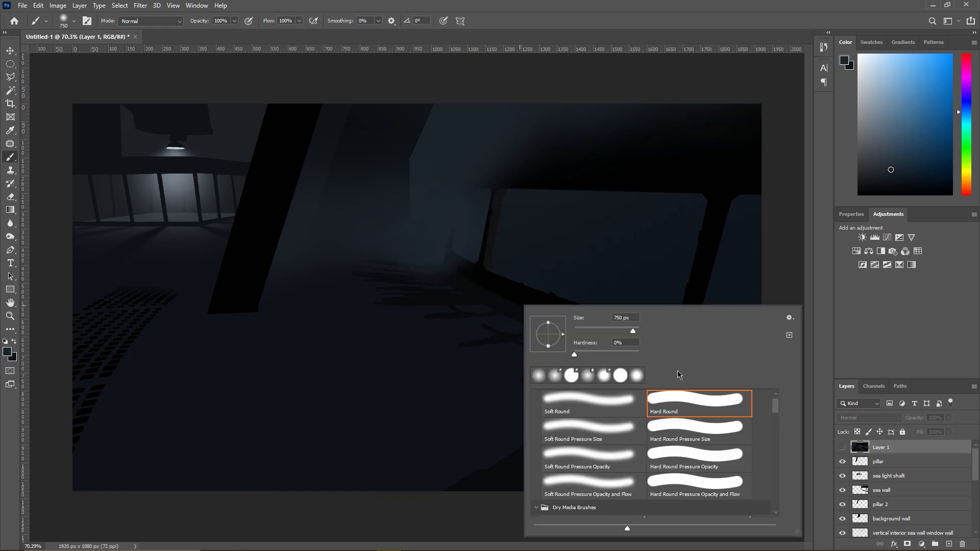
pyautogui.click(618, 318)
pyautogui.moveTo(622, 318); pyautogui.dragTo(612, 318)
pyautogui.write('5400')
pyautogui.press('BackSpace')
pyautogui.press('BackSpace')
pyautogui.press('BackSpace')
pyautogui.press('BackSpace')
pyautogui.write('400')
pyautogui.press('Return')
# - Try to select the area around the floor shadows on the shadow 2 sea wall layer with the Magic Wand
pyautogui.scroll(-1, 893, 485)
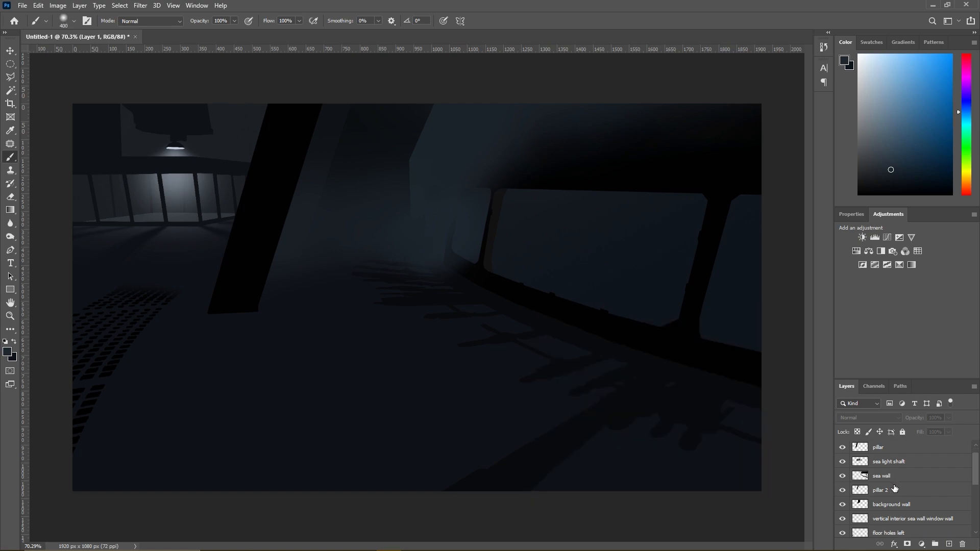
pyautogui.scroll(-4, 894, 484)
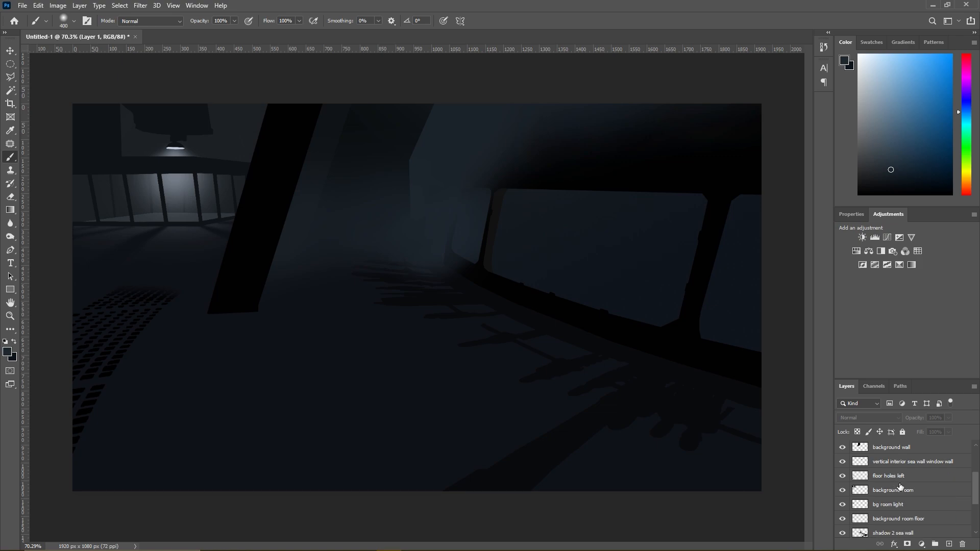
pyautogui.scroll(-2, 913, 490)
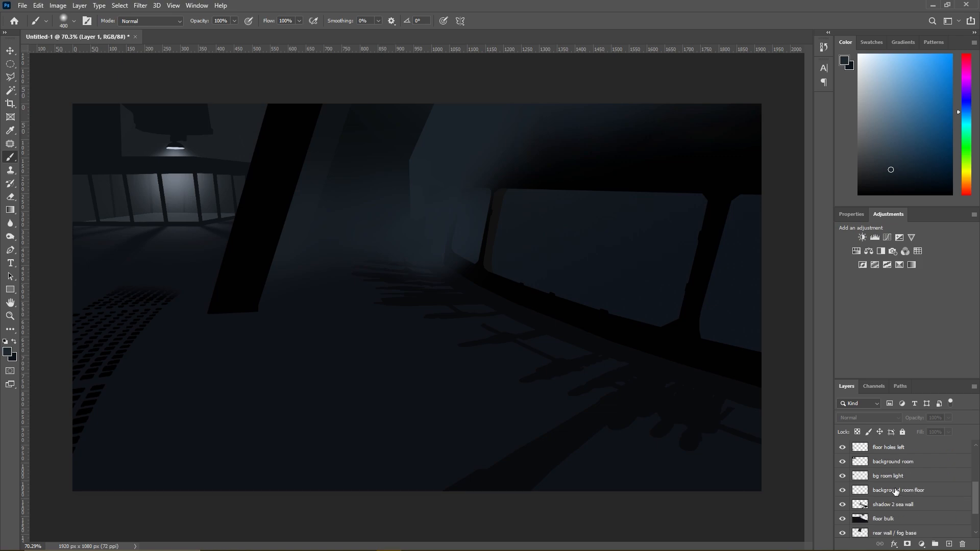
pyautogui.scroll(-1, 874, 473)
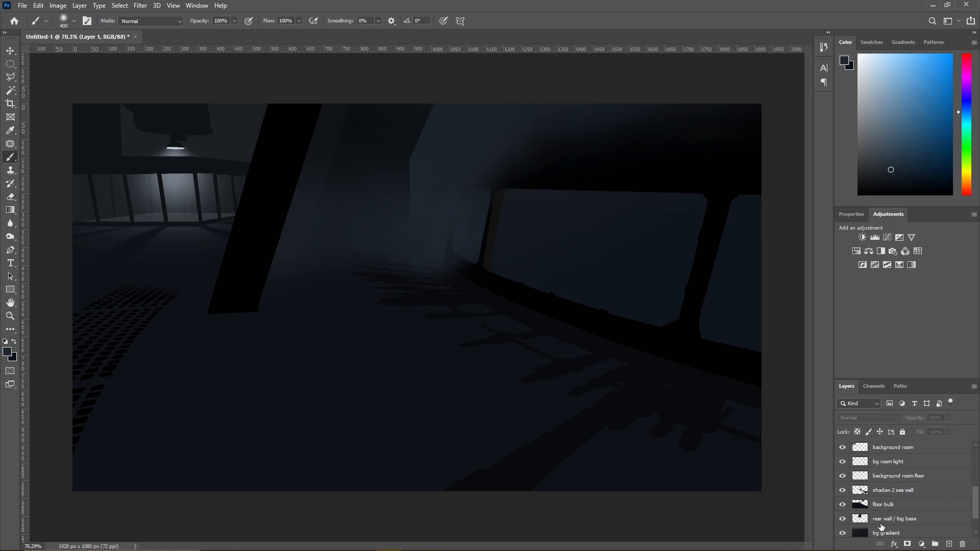
pyautogui.click(891, 492)
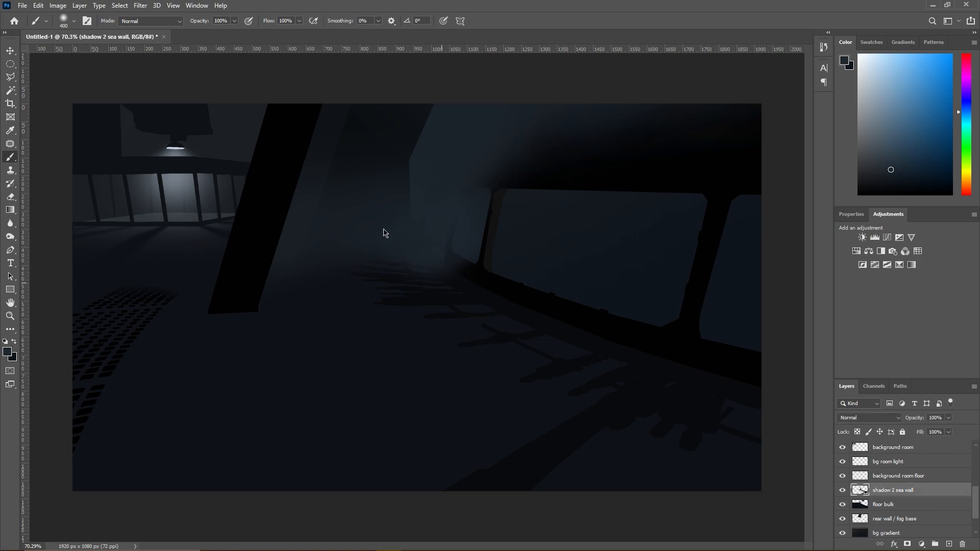
pyautogui.rightClick(543, 300)
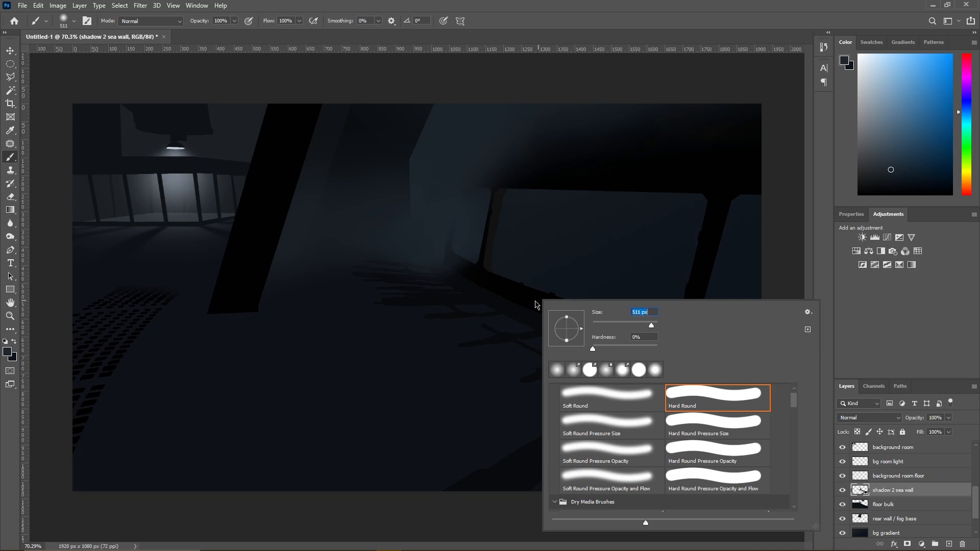
pyautogui.press('w')
pyautogui.click(369, 415)
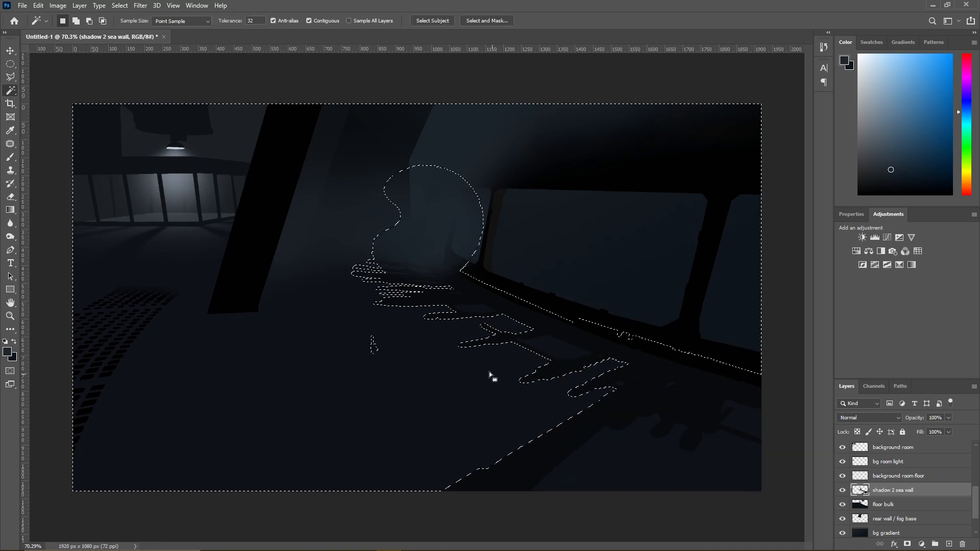
pyautogui.click(464, 305)
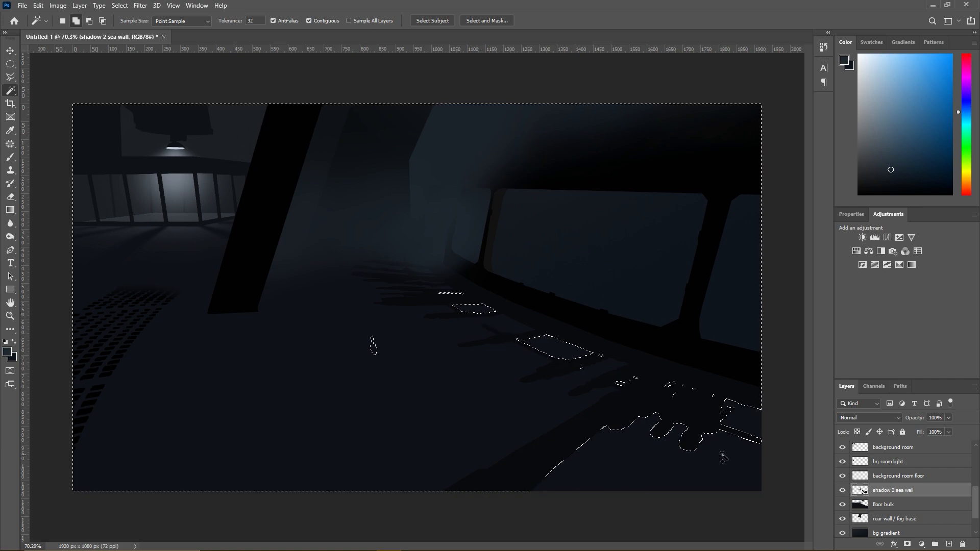
pyautogui.hotkey('ctrl', 'z')
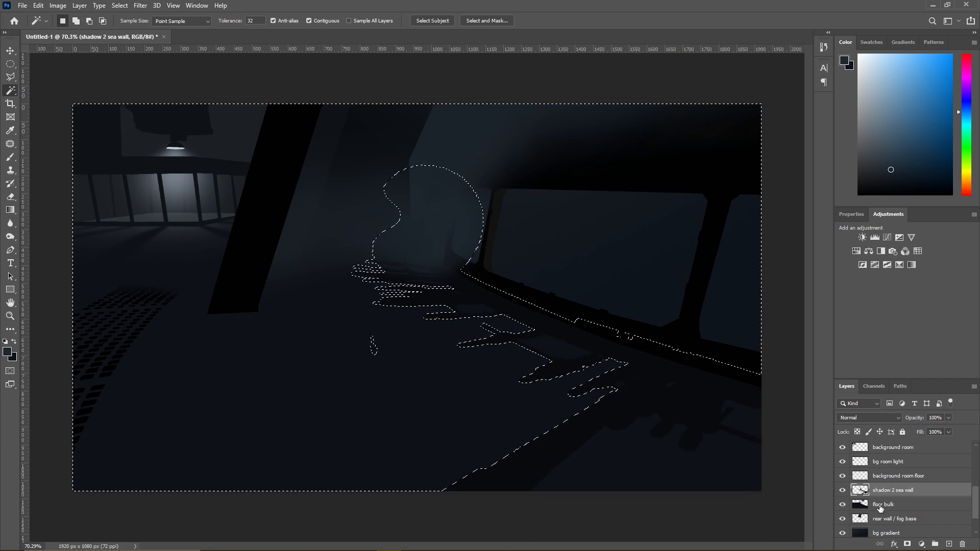
# - Try to select the floor bulk layer's painted area, subtracting the part around the rear window frame, and drop the selection
pyautogui.click(879, 507)
pyautogui.click(472, 391)
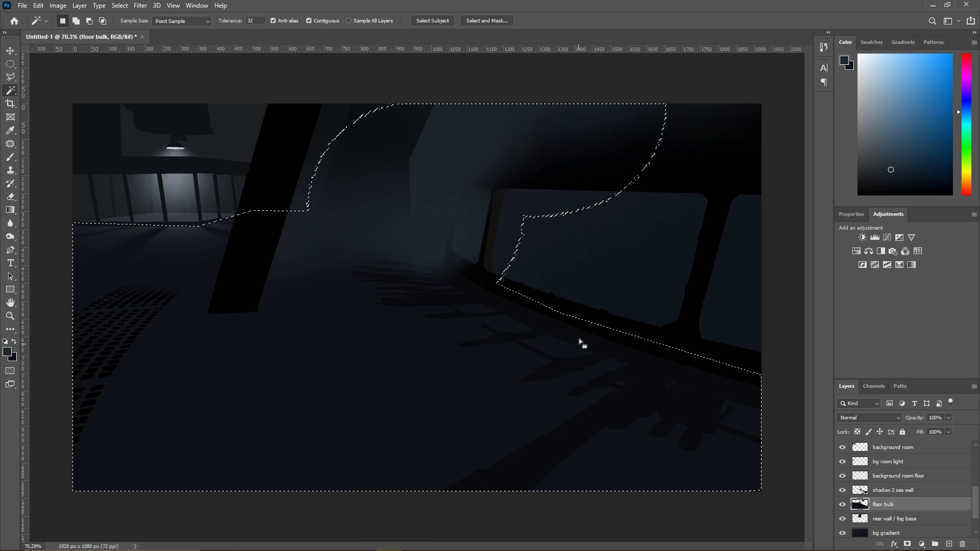
pyautogui.click(10, 76)
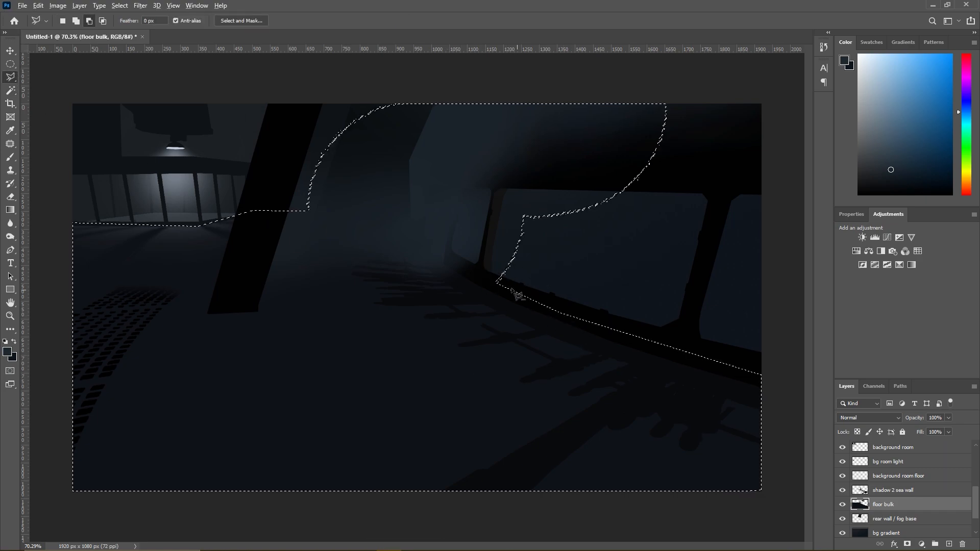
pyautogui.click(498, 282)
pyautogui.click(438, 247)
pyautogui.click(454, 151)
pyautogui.click(557, 151)
pyautogui.doubleClick(531, 217)
pyautogui.rightClick(484, 244)
pyautogui.click(500, 250)
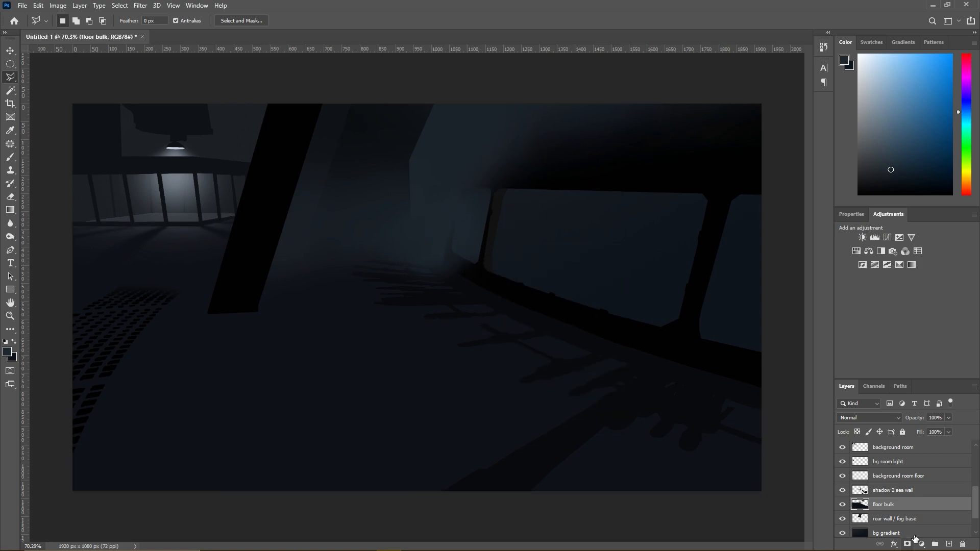
# - Create a new layer above floor bulk and name it "sea wall floor main light"
pyautogui.click(81, 7)
pyautogui.moveTo(88, 18)
pyautogui.click(199, 16)
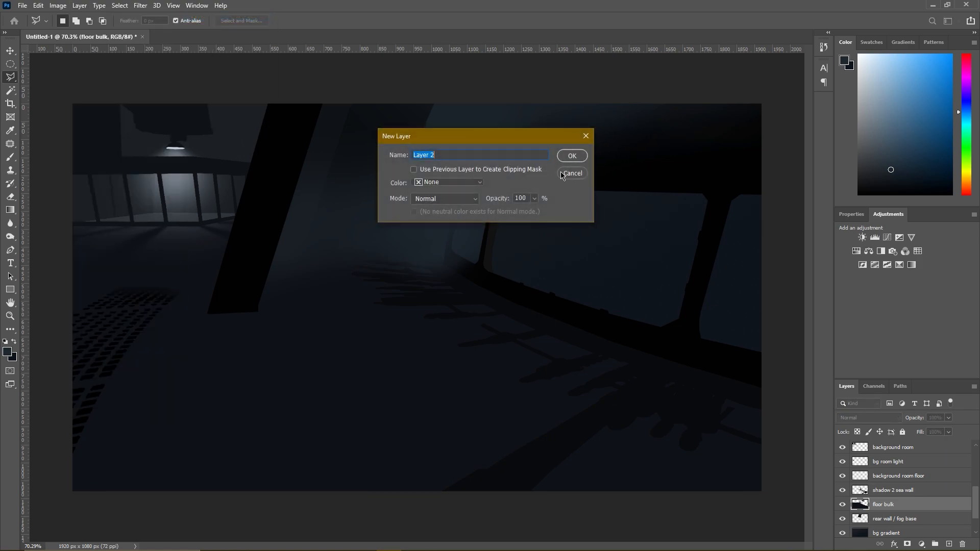
pyautogui.click(572, 156)
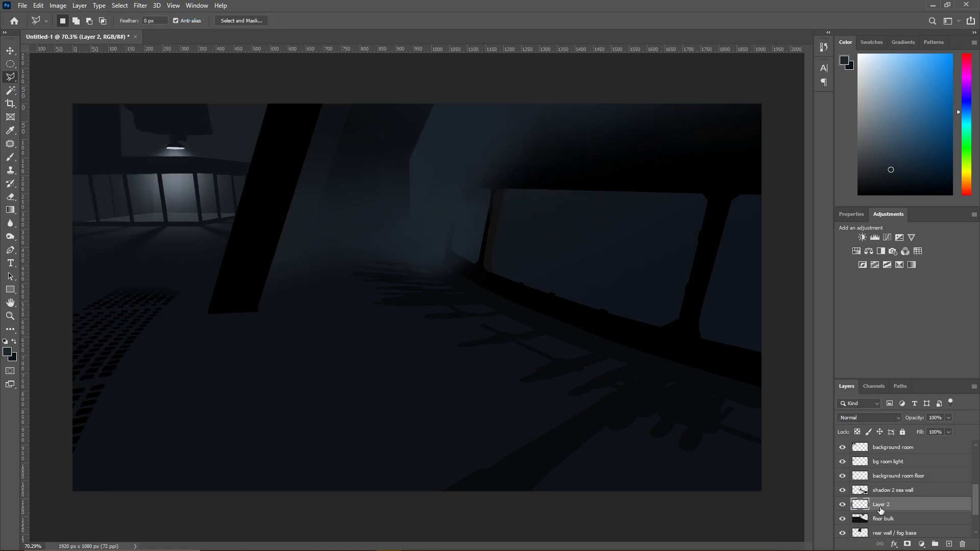
pyautogui.doubleClick(875, 504)
pyautogui.write('sea wall floor main light')
pyautogui.press('Return')
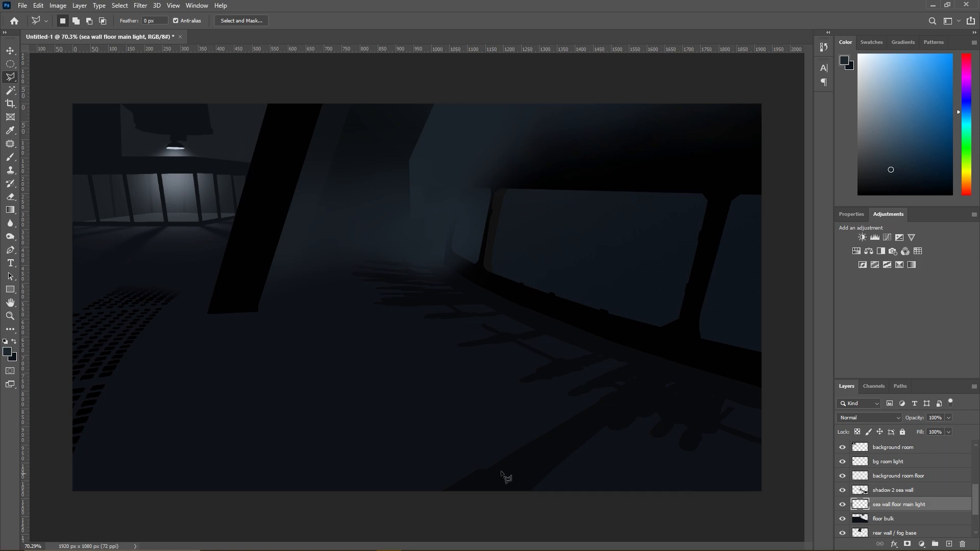
# - Select the empty area and the adjoining shadow shapes of the shadow 2 sea wall layer with the Magic Wand
pyautogui.click(11, 158)
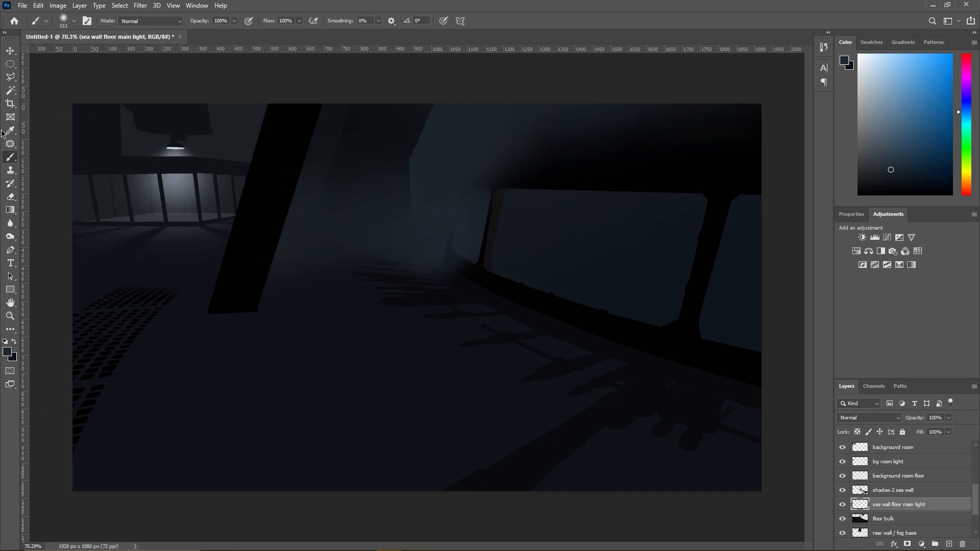
pyautogui.click(10, 91)
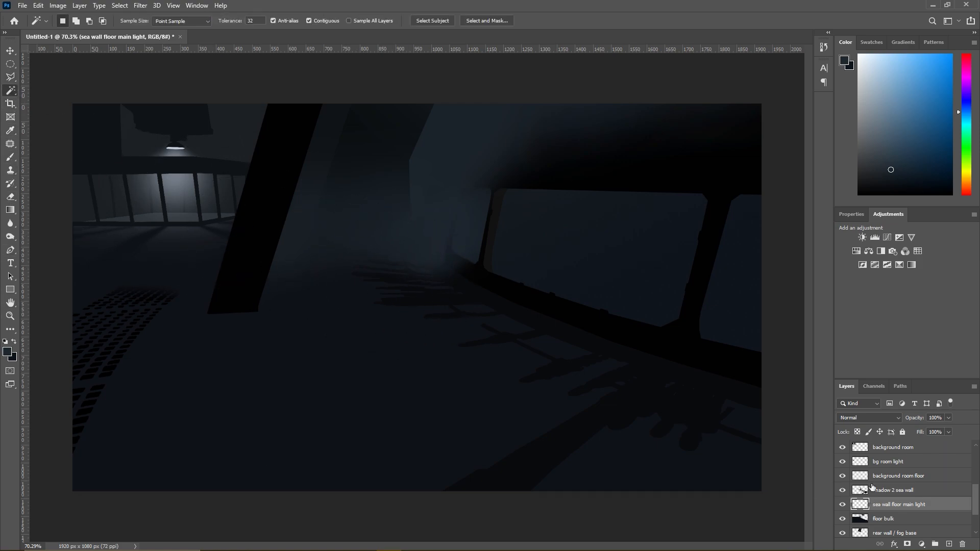
pyautogui.click(888, 490)
pyautogui.click(398, 393)
pyautogui.click(417, 246)
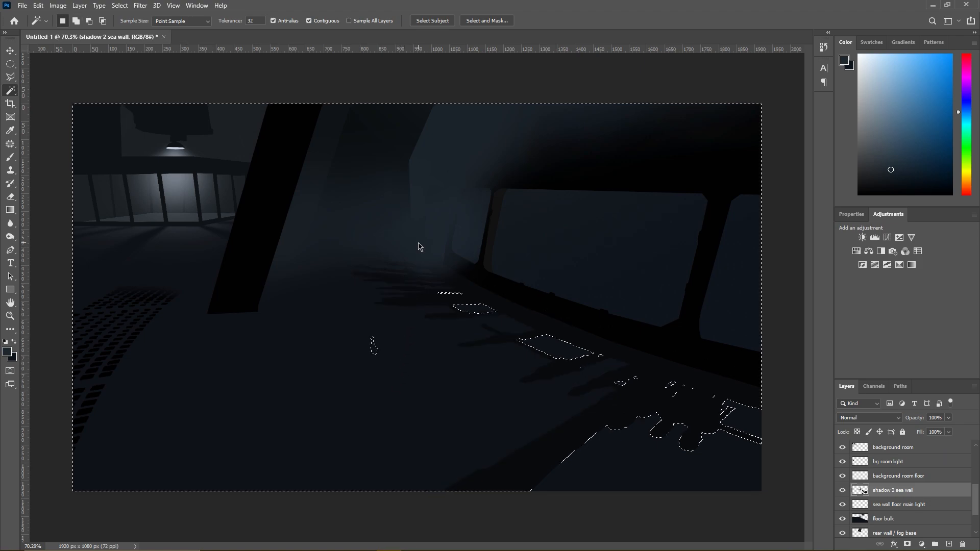
# - Select the painted area of the floor bulk layer with the Magic Wand
pyautogui.click(870, 505)
pyautogui.click(882, 519)
pyautogui.click(422, 403)
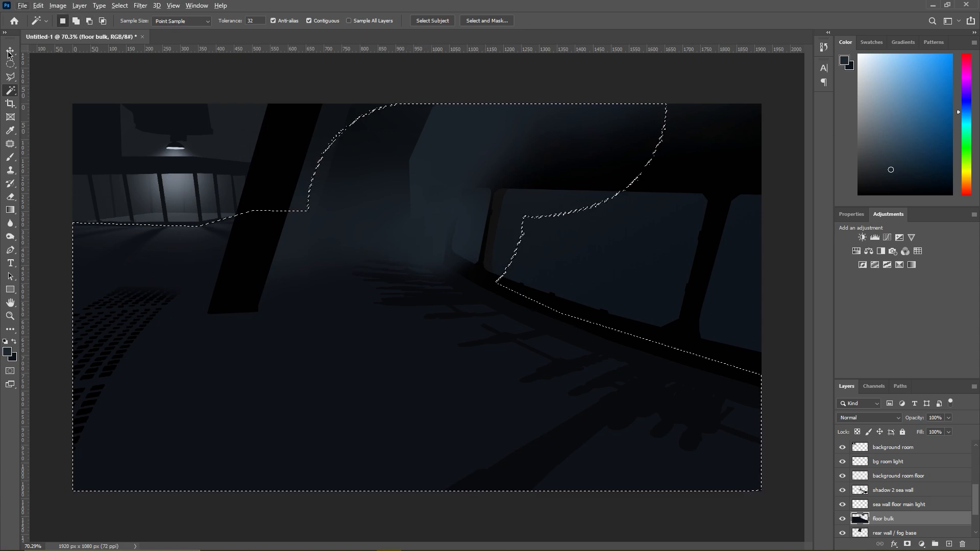
# - Subtract the sea wall window and its frame from the floor selection with the Polygonal Lasso
pyautogui.press('l')
pyautogui.click(497, 282)
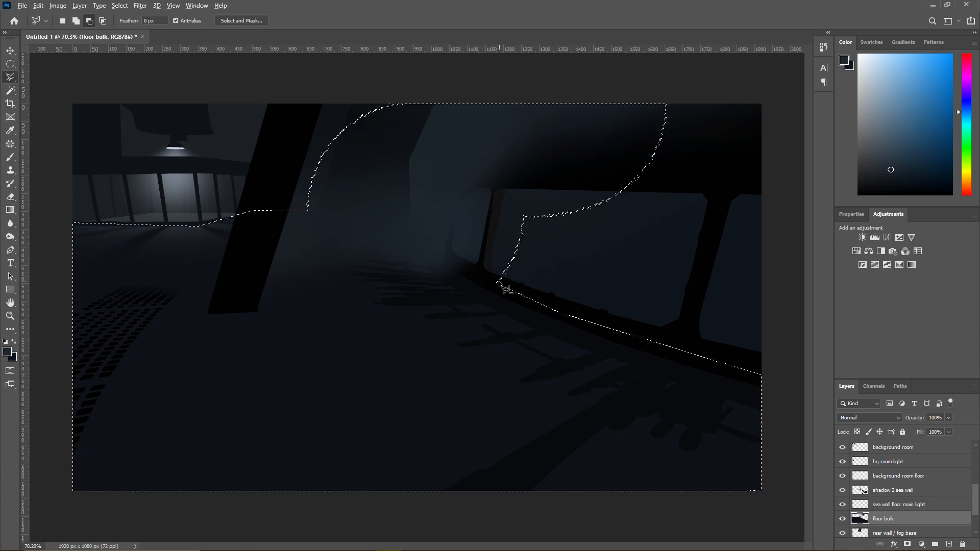
pyautogui.click(448, 256)
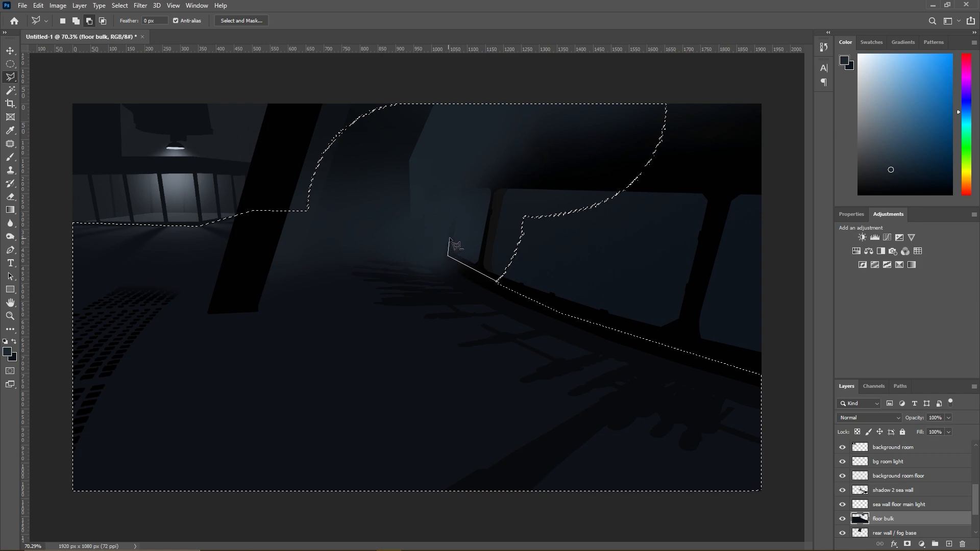
pyautogui.click(458, 184)
pyautogui.click(581, 140)
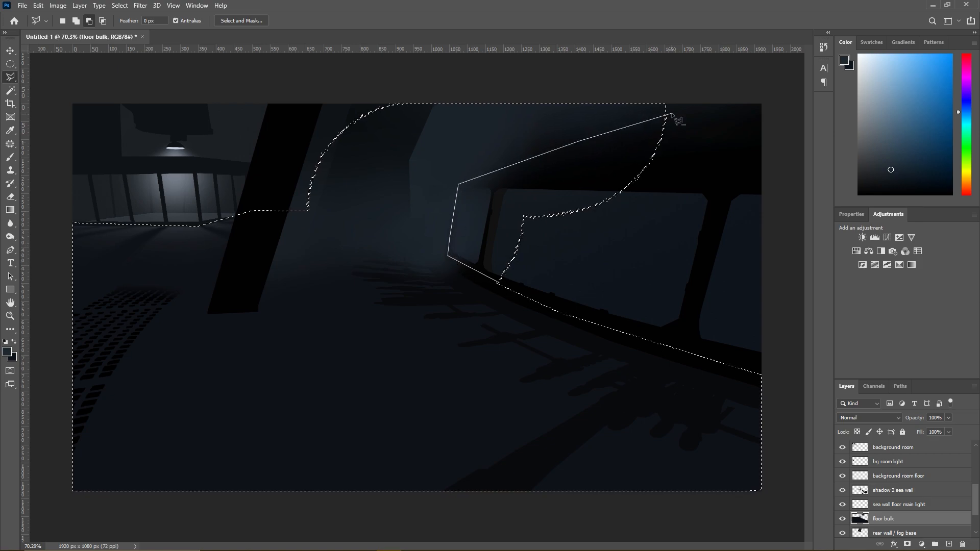
pyautogui.click(698, 125)
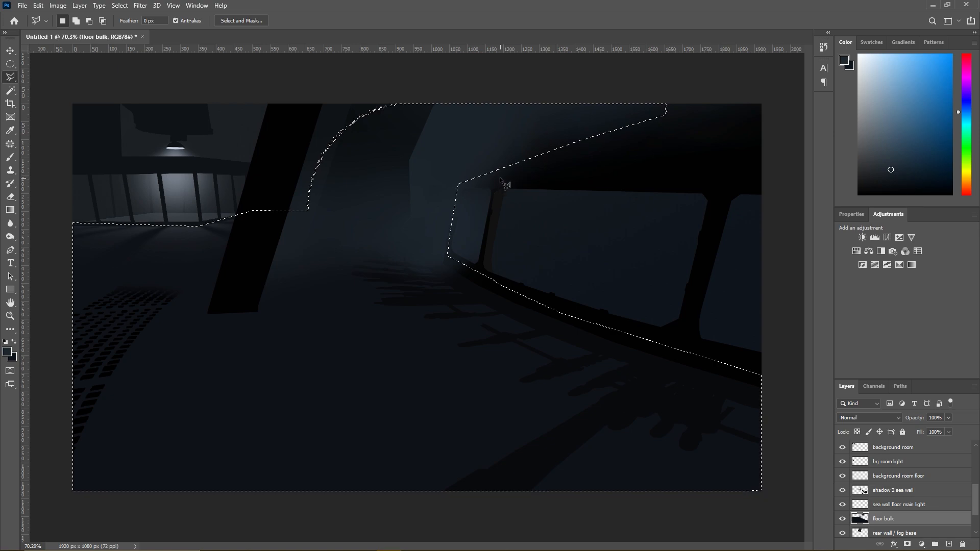
# - Subtract the rear wall and ceiling area above the floor from the selection with the Polygonal Lasso
pyautogui.keyDown('alt'); pyautogui.click(469, 185); pyautogui.keyUp('alt')
pyautogui.click(431, 181)
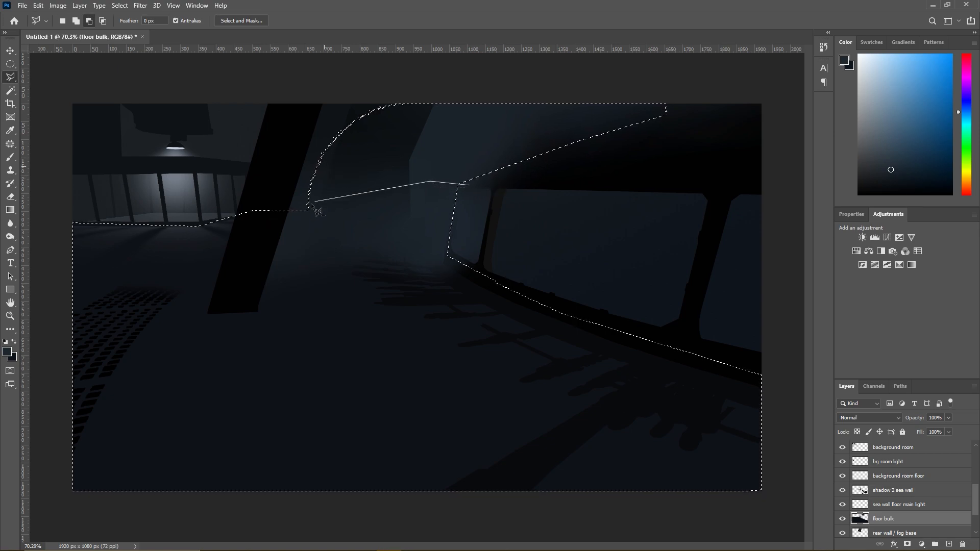
pyautogui.click(305, 211)
pyautogui.click(284, 185)
pyautogui.click(324, 88)
pyautogui.click(706, 81)
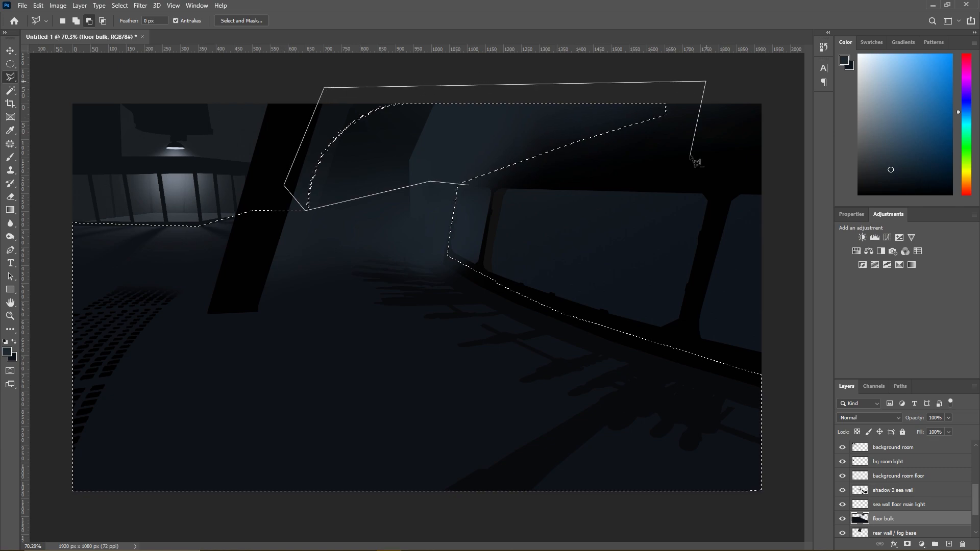
pyautogui.click(468, 184)
# - Paint soft light over the floor beside the sea wall on the sea wall floor main light layer with a 700 px Brush
pyautogui.click(11, 157)
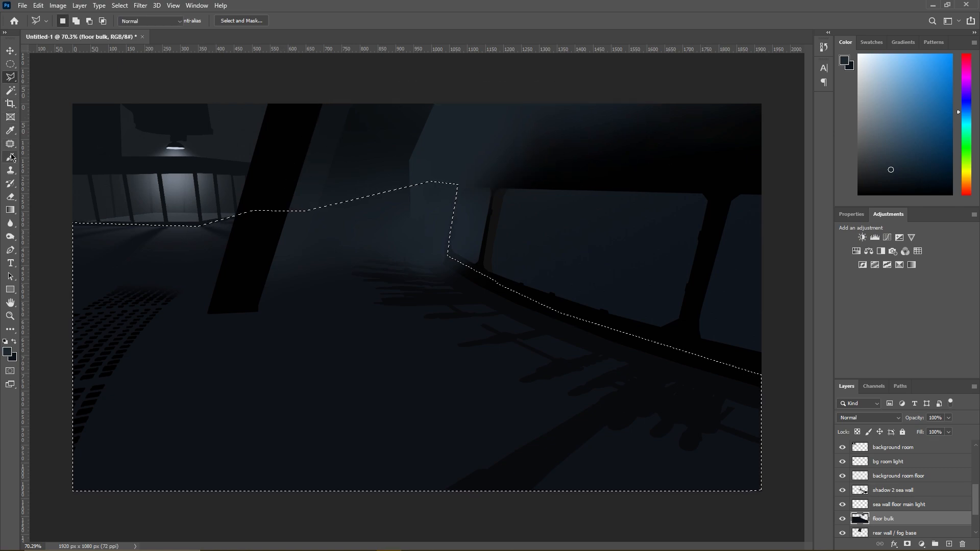
pyautogui.click(893, 505)
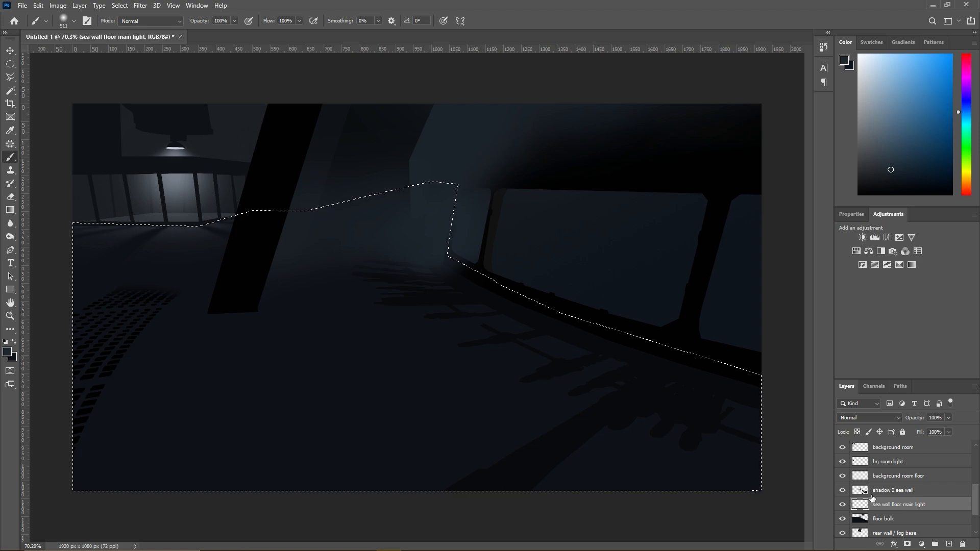
pyautogui.click(423, 314)
pyautogui.hotkey('ctrl', 'z')
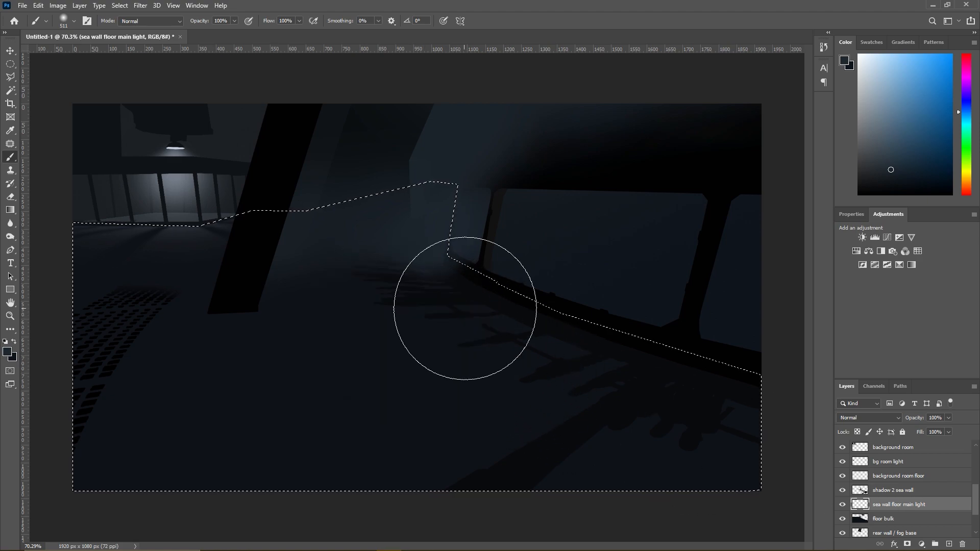
pyautogui.rightClick(483, 309)
pyautogui.moveTo(590, 286); pyautogui.dragTo(564, 286)
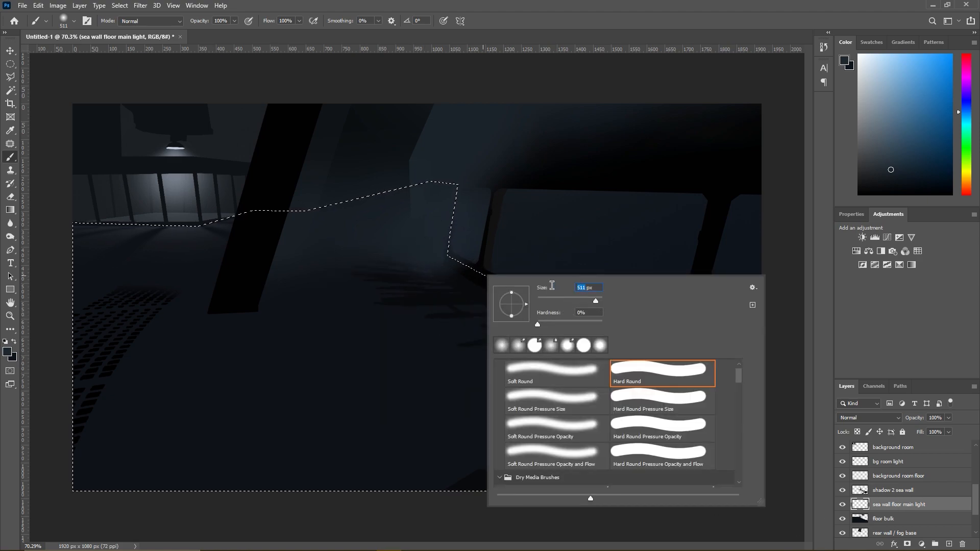
pyautogui.write('700')
pyautogui.press('Return')
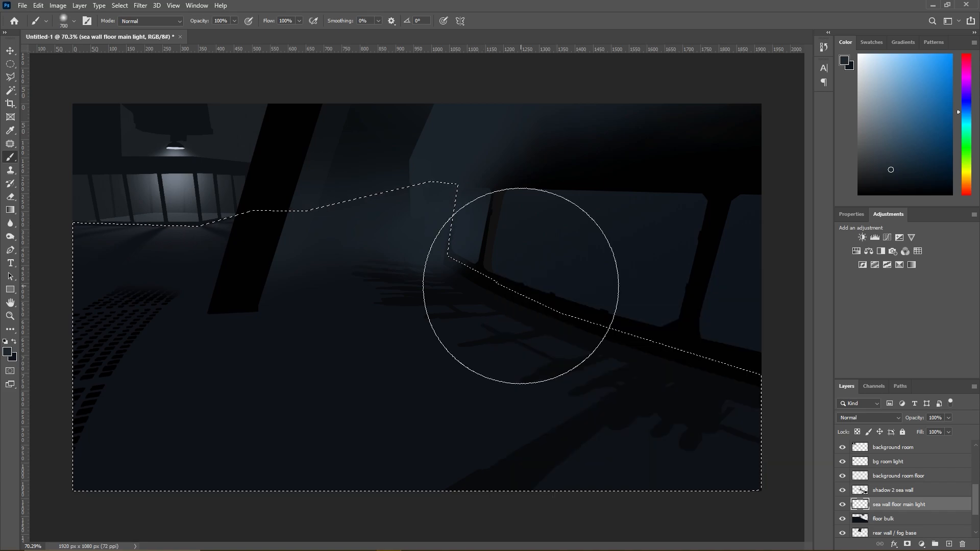
pyautogui.moveTo(529, 283)
pyautogui.mouseDown()
pyautogui.moveTo(544, 297)
pyautogui.moveTo(503, 295)
pyautogui.moveTo(469, 312)
pyautogui.moveTo(603, 344)
pyautogui.mouseUp()
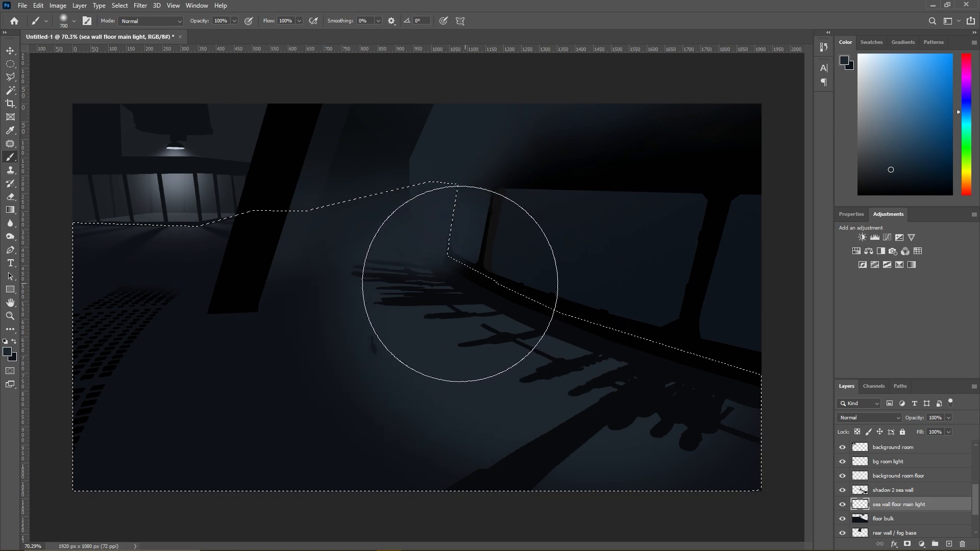
# - Subtract a small patch around the stray floor mark from the selection and ready the Eraser on the shadow 2 sea wall layer
pyautogui.click(11, 77)
pyautogui.keyDown('alt'); pyautogui.click(363, 368); pyautogui.keyUp('alt')
pyautogui.keyDown('alt'); pyautogui.click(390, 362); pyautogui.keyUp('alt')
pyautogui.keyDown('alt'); pyautogui.click(378, 324); pyautogui.keyUp('alt')
pyautogui.keyDown('alt'); pyautogui.doubleClick(350, 331); pyautogui.keyUp('alt')
pyautogui.click(888, 490)
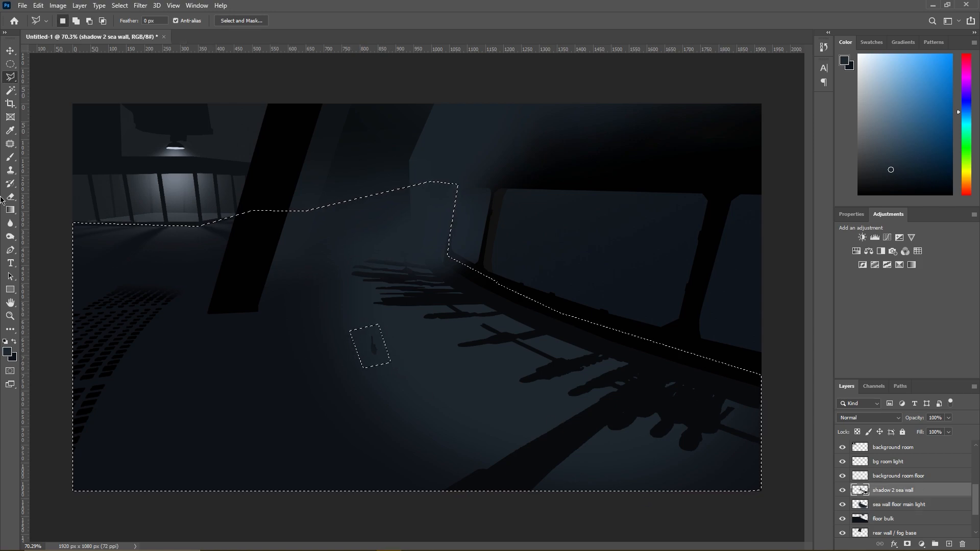
pyautogui.click(11, 198)
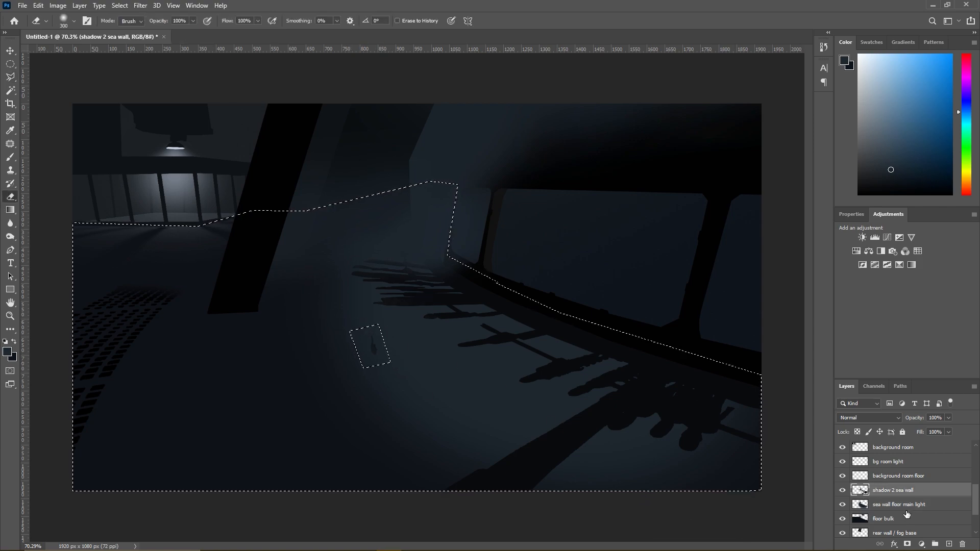
# - Compare the scene with the background room floor and bg room light layers hidden and shown
pyautogui.click(843, 475)
pyautogui.click(843, 476)
pyautogui.click(843, 462)
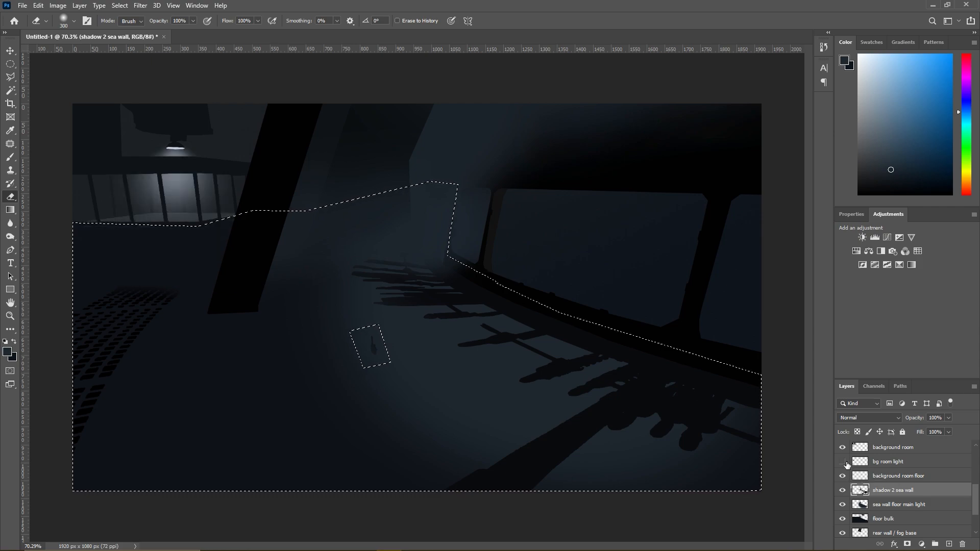
pyautogui.click(843, 462)
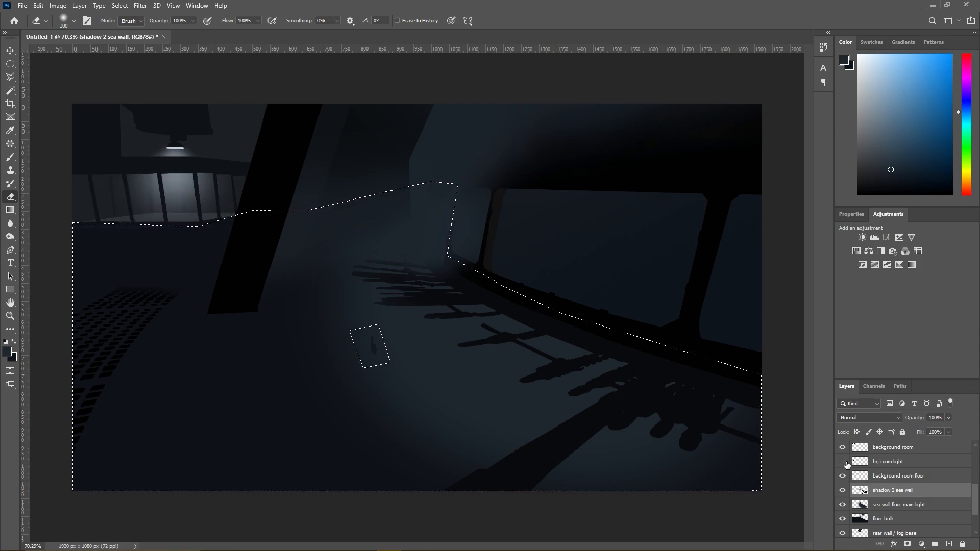
pyautogui.click(843, 462)
pyautogui.click(843, 461)
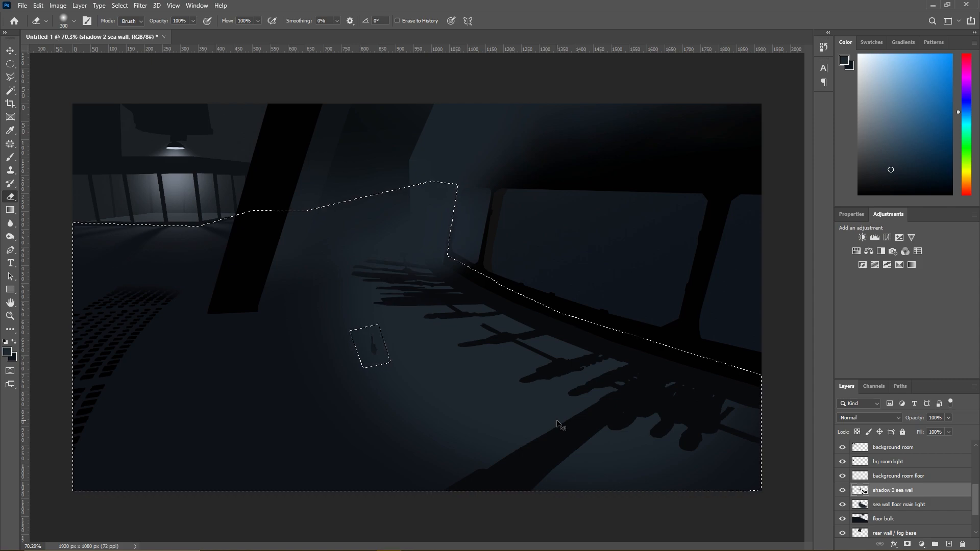
# - Undo the cutout around the stray floor mark and set the shadow 2 sea wall layer's opacity to 51%
pyautogui.hotkey('ctrl', 'z')
pyautogui.click(948, 417)
pyautogui.moveTo(948, 430); pyautogui.dragTo(926, 432)
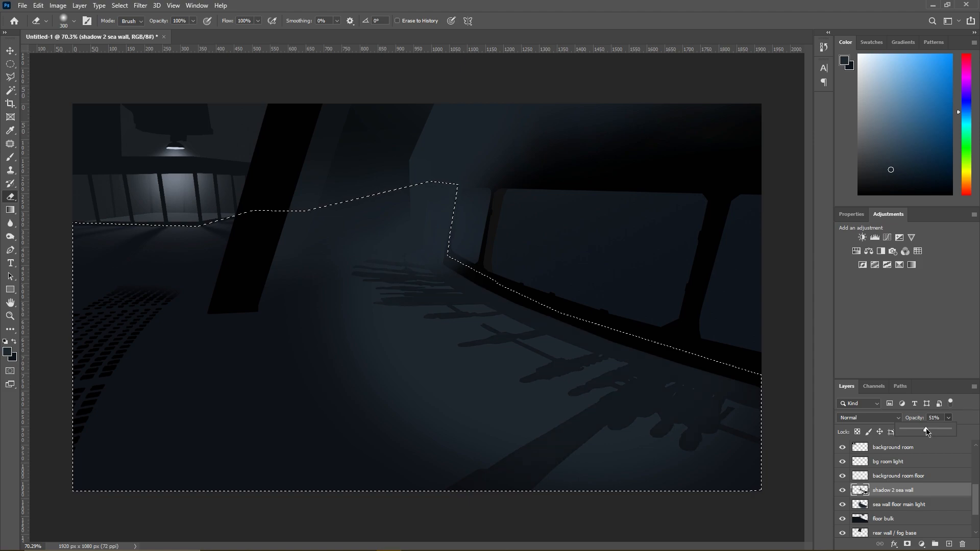
# - Set the Eraser's brush size to 500 px
pyautogui.click(14, 198)
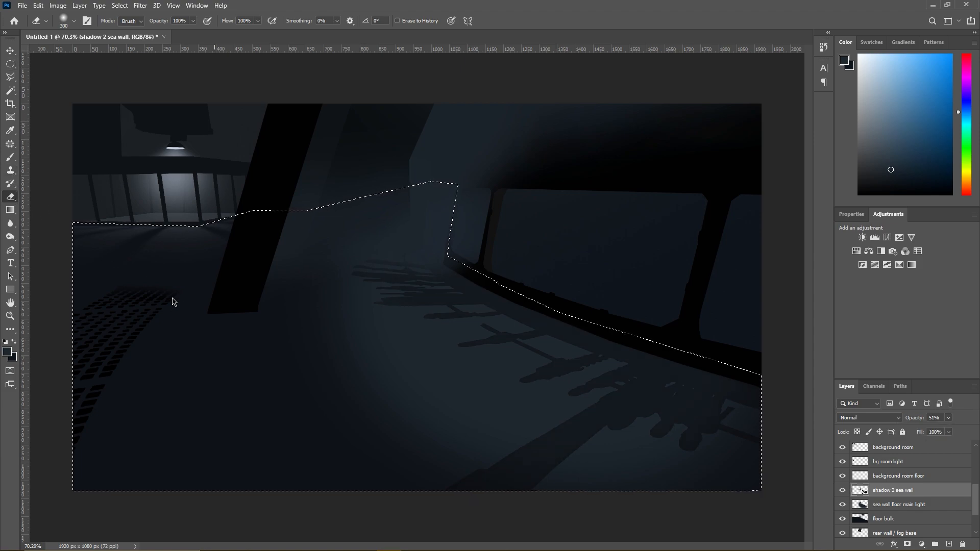
pyautogui.rightClick(220, 321)
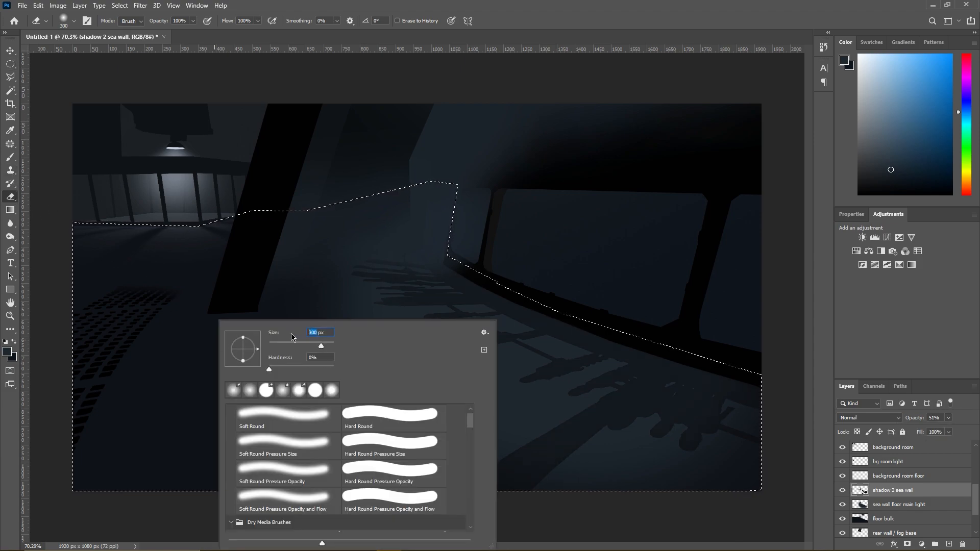
pyautogui.write('500')
pyautogui.press('Return')
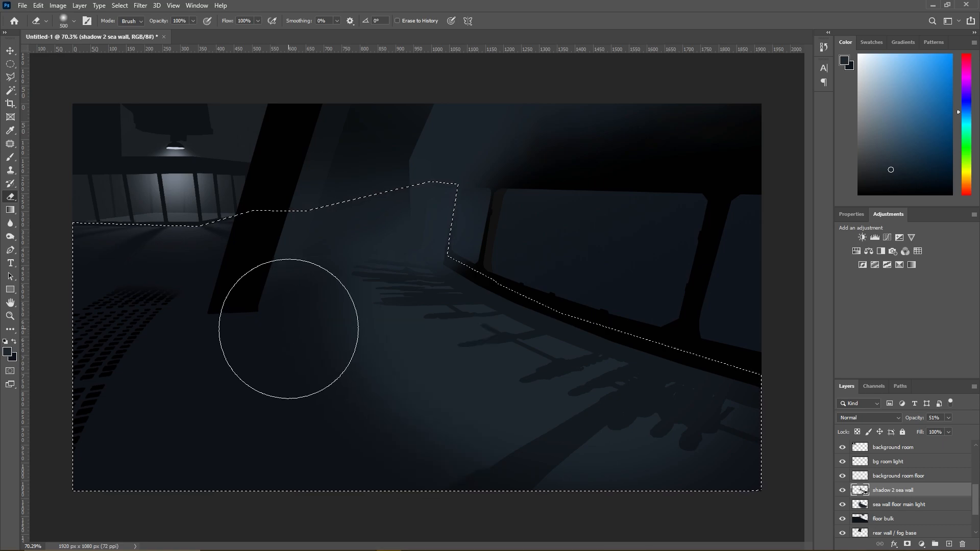
pyautogui.scroll(-3, 289, 329)
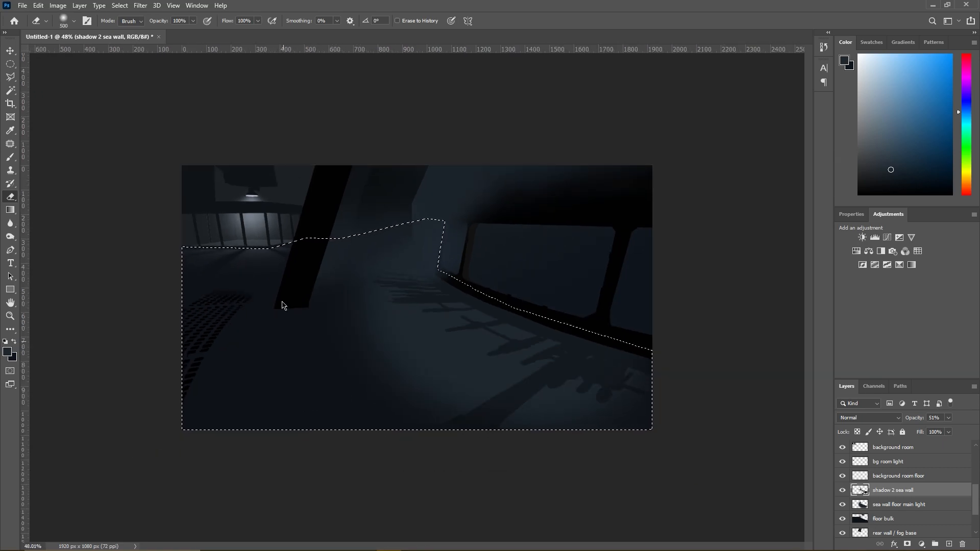
# - Make the sea wall floor main light layer active and set the Eraser's size to 700 px
pyautogui.click(897, 505)
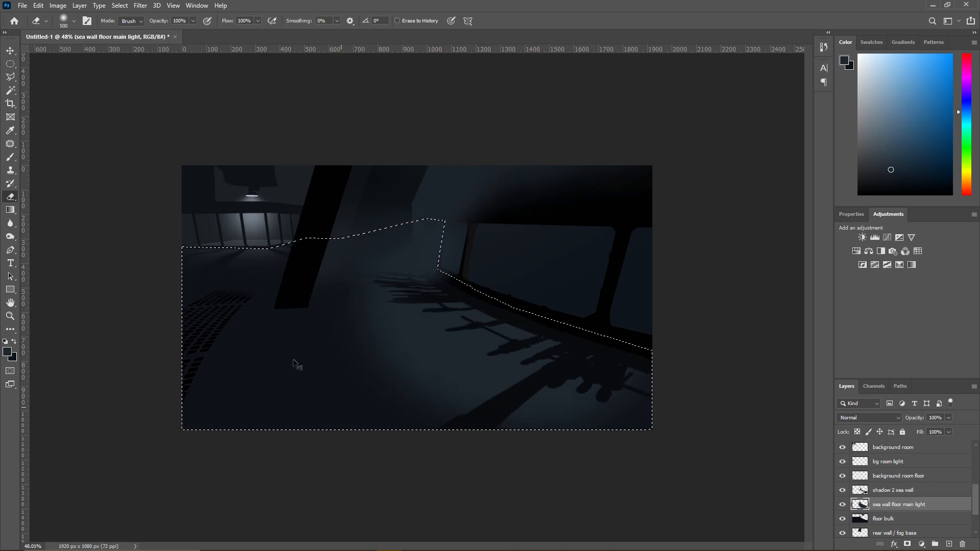
pyautogui.rightClick(326, 398)
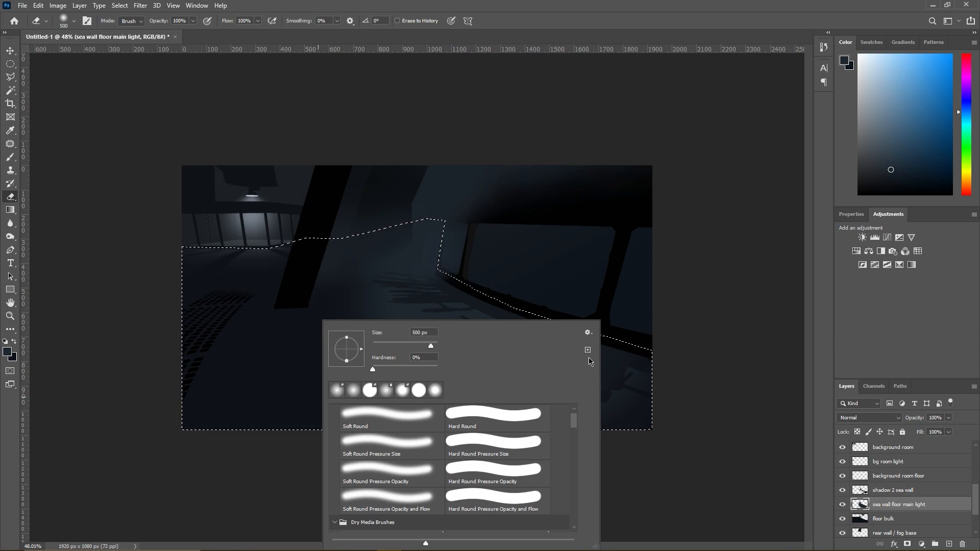
pyautogui.click(419, 332)
pyautogui.write('700')
pyautogui.press('Return')
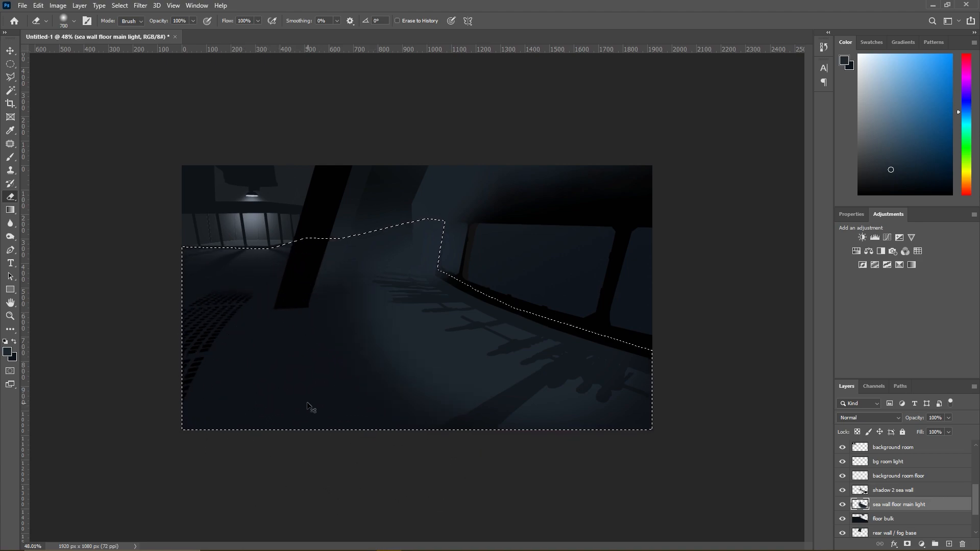
# - Set the Eraser's size to 1000 px and fade the outer parts of the floor light
pyautogui.rightClick(313, 365)
pyautogui.click(388, 332)
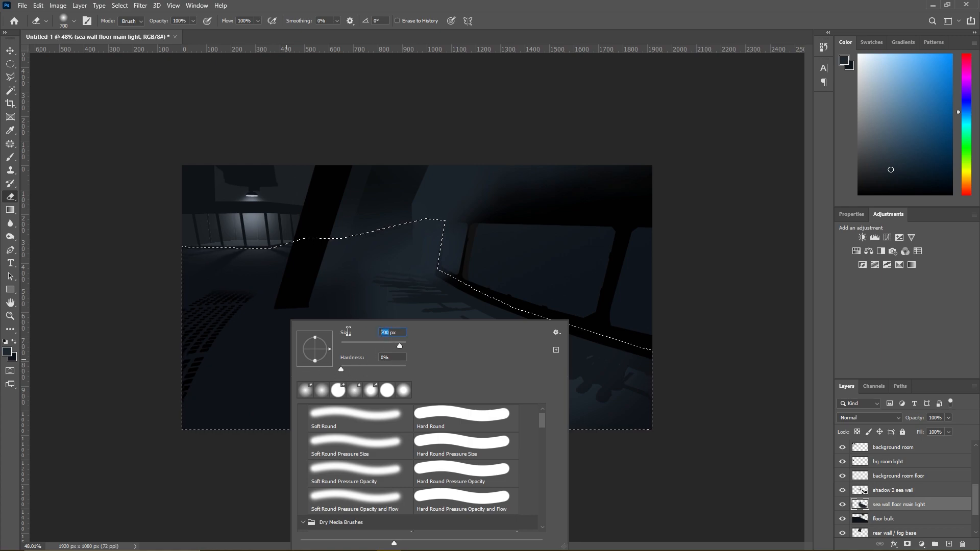
pyautogui.write('1000')
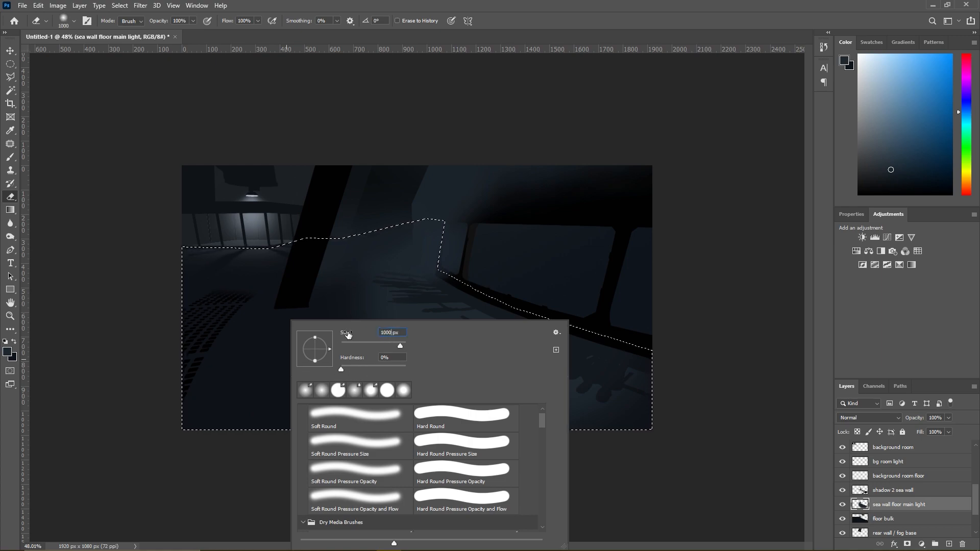
pyautogui.press('Return')
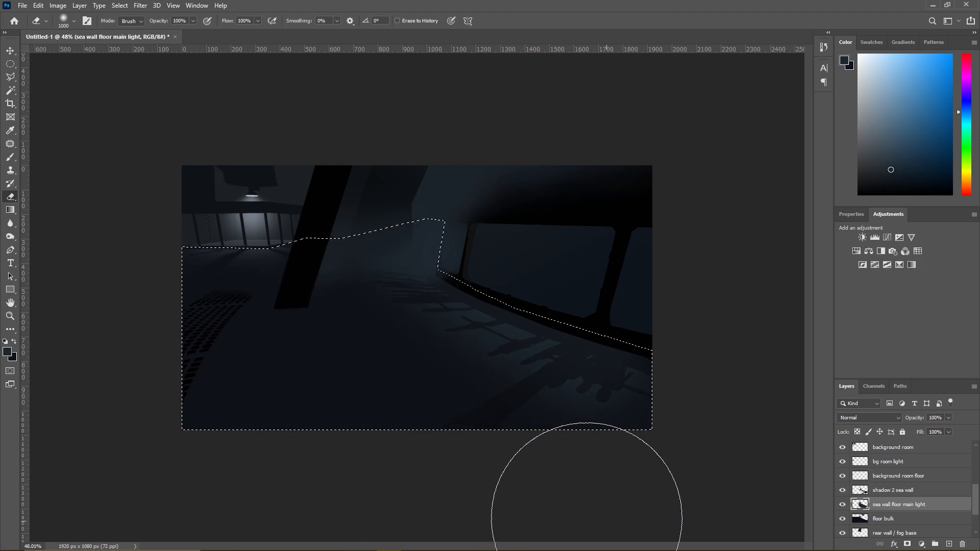
# - Try dropping the selection and lowering the sea wall floor main light layer's opacity to 37%, and revert to the unerased light
pyautogui.press('l')
pyautogui.rightClick(351, 345)
pyautogui.click(363, 344)
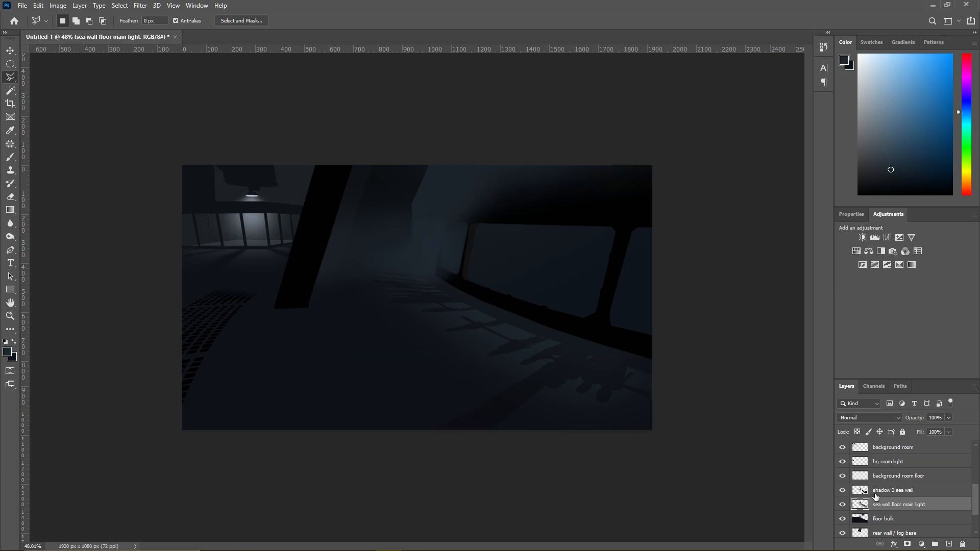
pyautogui.click(948, 418)
pyautogui.moveTo(950, 430); pyautogui.dragTo(920, 434)
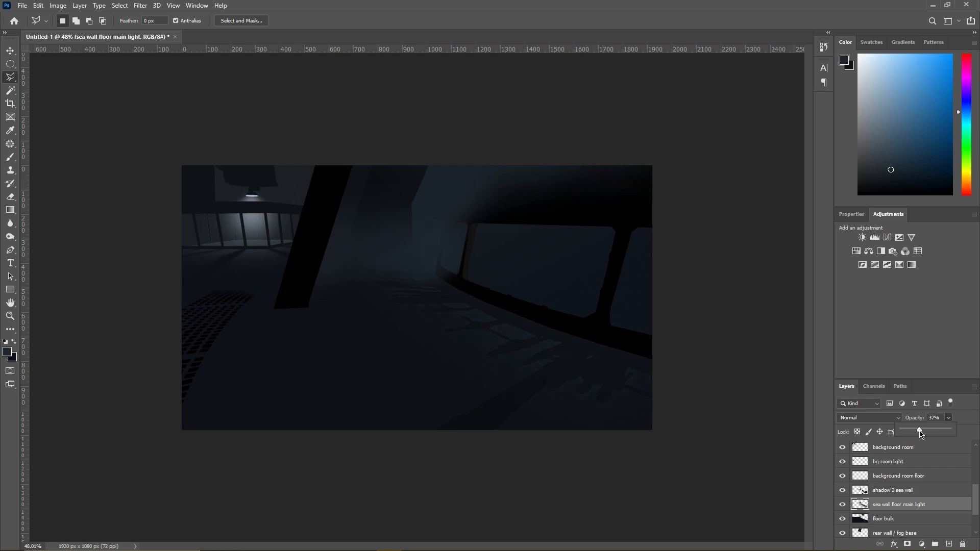
pyautogui.press('Escape')
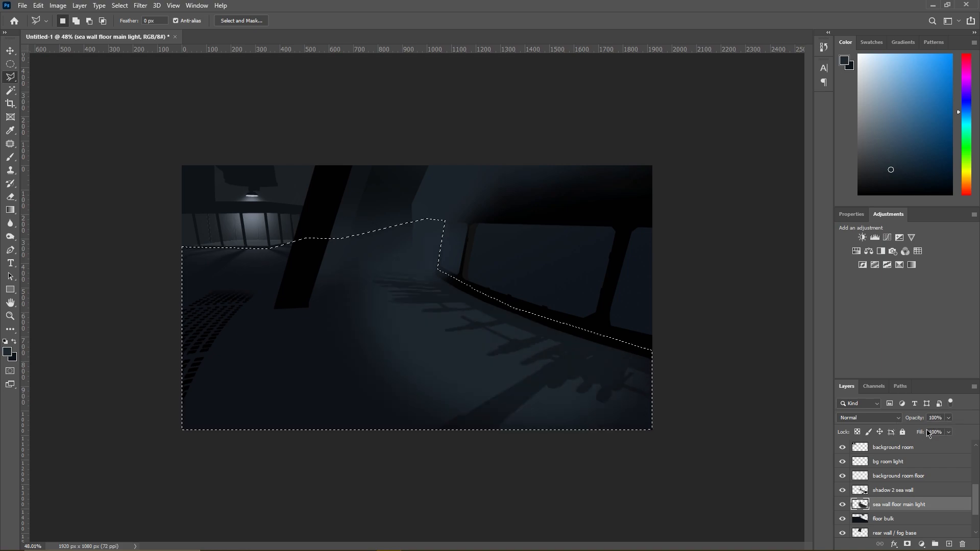
# - Set the sea wall floor main light layer's opacity to 59% and fade the light's outer edges with the Eraser
pyautogui.click(948, 419)
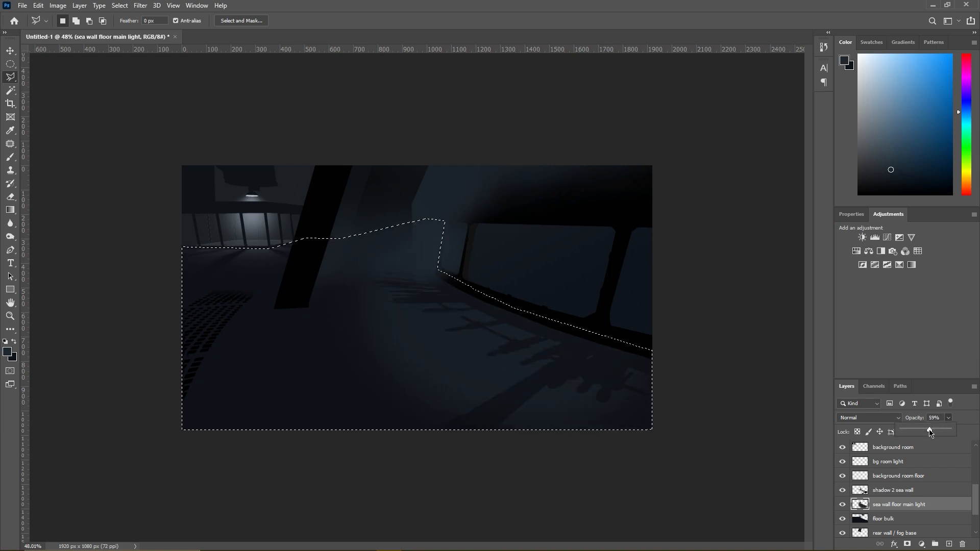
pyautogui.click(10, 197)
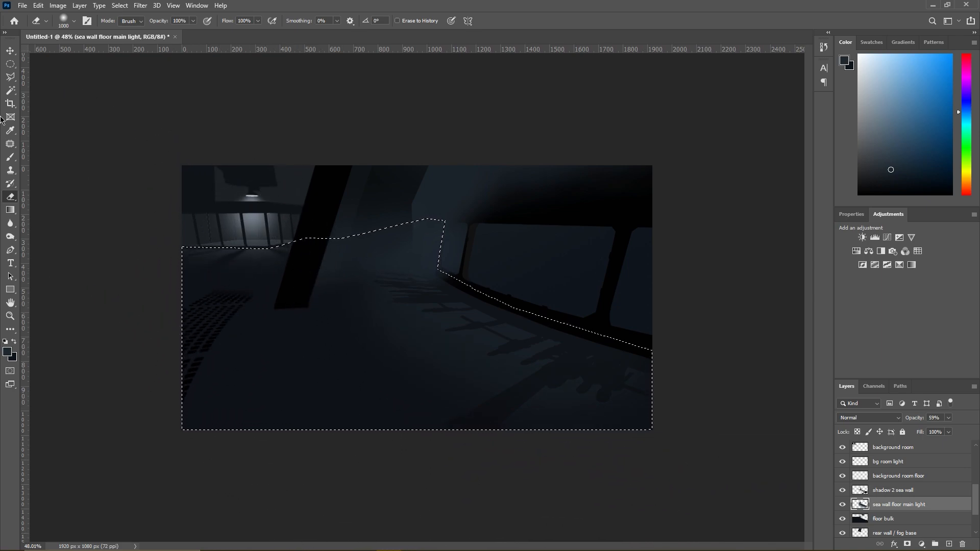
# - Drop the floor selection
pyautogui.click(10, 77)
pyautogui.rightClick(262, 312)
pyautogui.click(298, 320)
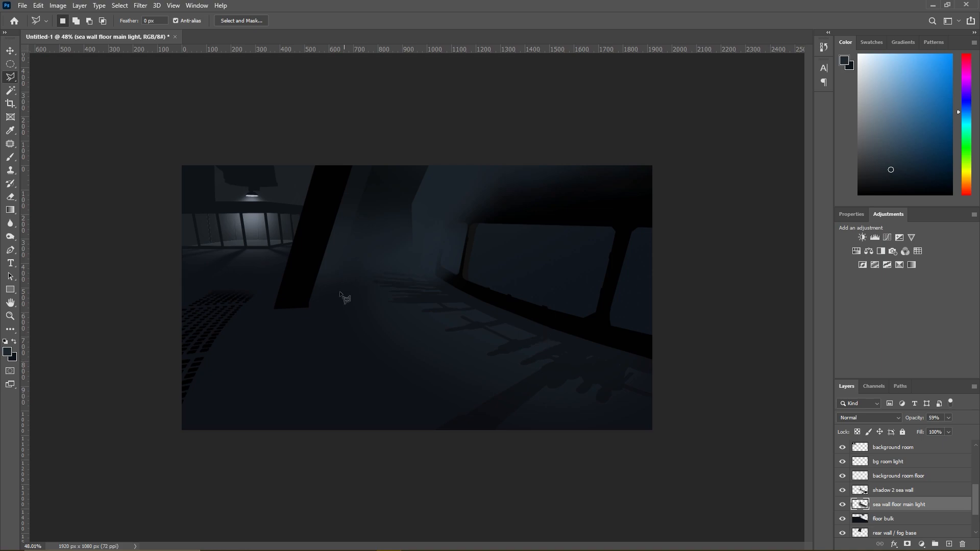
# - Check the pillar layer by toggling its visibility and compare the painting with the Layer 1 reference image
pyautogui.scroll(3, 889, 487)
pyautogui.scroll(1, 888, 488)
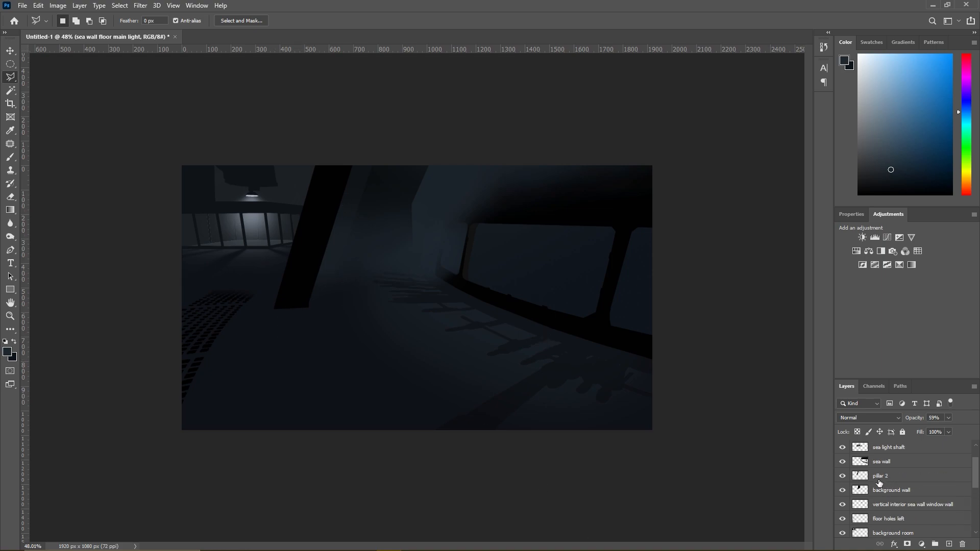
pyautogui.scroll(2, 882, 477)
pyautogui.click(878, 463)
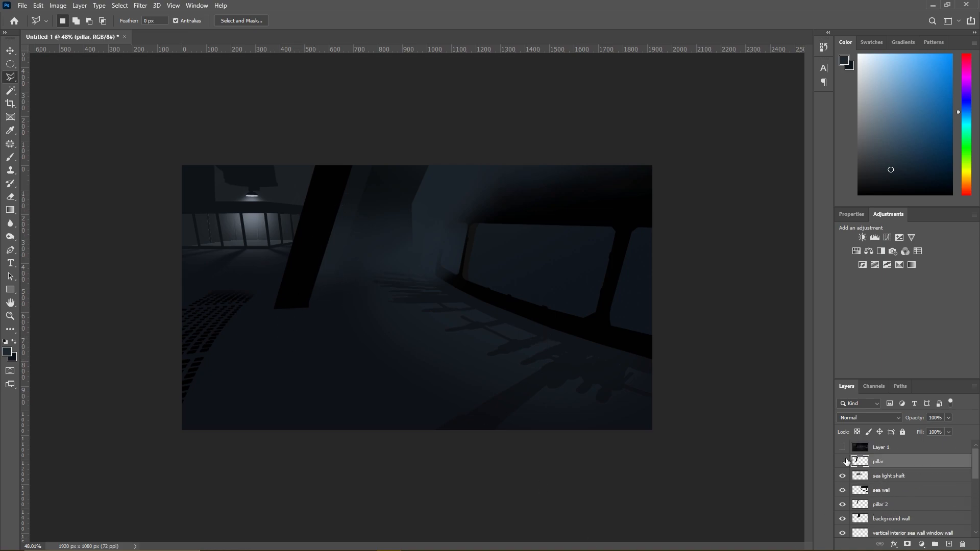
pyautogui.click(843, 462)
pyautogui.click(842, 461)
pyautogui.click(843, 461)
pyautogui.click(843, 461)
pyautogui.click(888, 448)
pyautogui.click(842, 447)
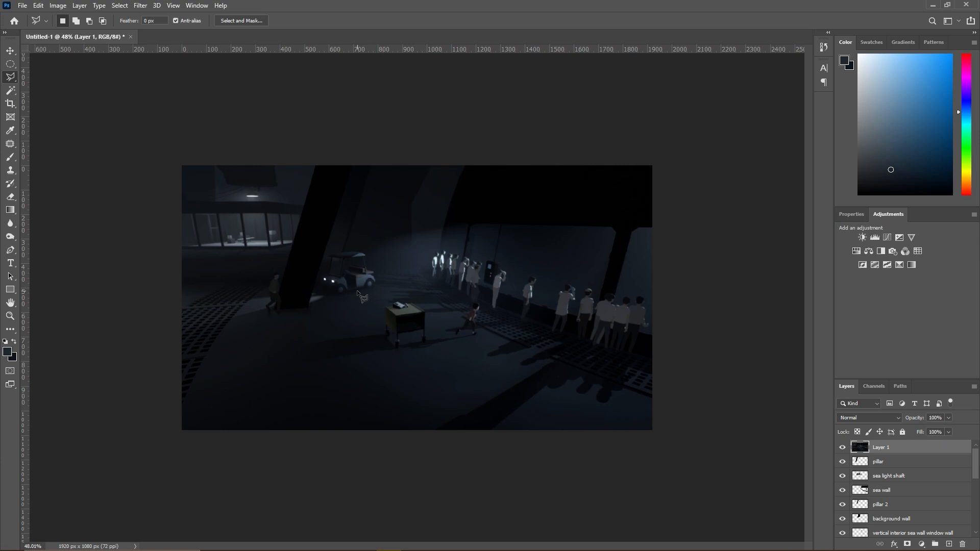
pyautogui.click(842, 447)
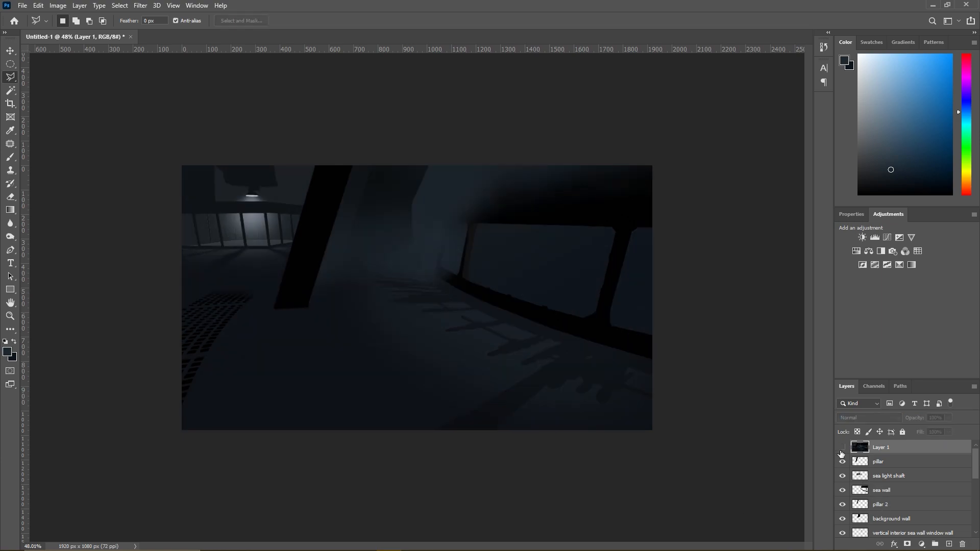
# - Outline a thin tapering shadow strip from the pillar's base to the canvas's left edge with the Polygonal Lasso
pyautogui.click(303, 309)
pyautogui.click(167, 322)
pyautogui.click(167, 303)
pyautogui.click(294, 301)
pyautogui.click(301, 309)
# - Sample a near-black shadow colour from the painting's dark floor areas and switch to the Pencil tool
pyautogui.click(11, 157)
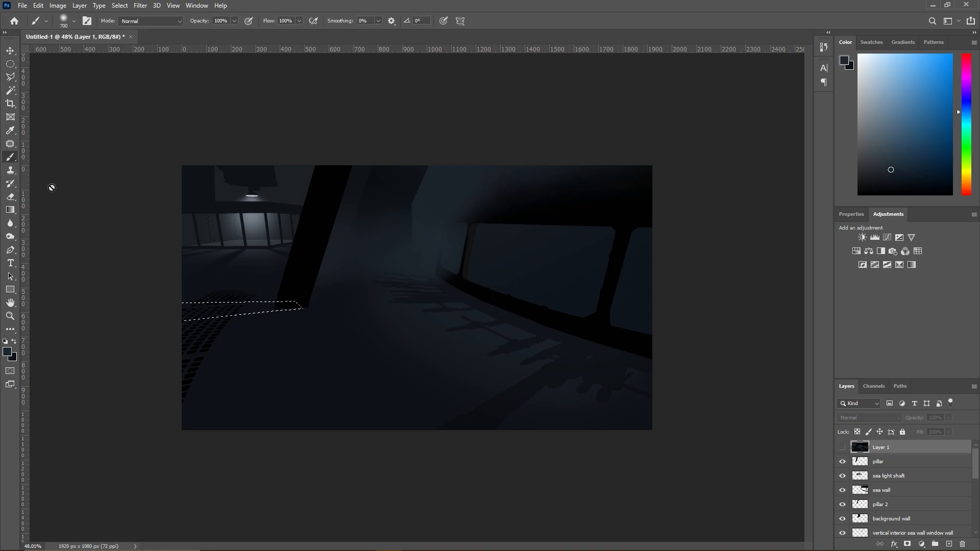
pyautogui.keyDown('alt'); pyautogui.click(506, 402); pyautogui.keyUp('alt')
pyautogui.scroll(3, 249, 303)
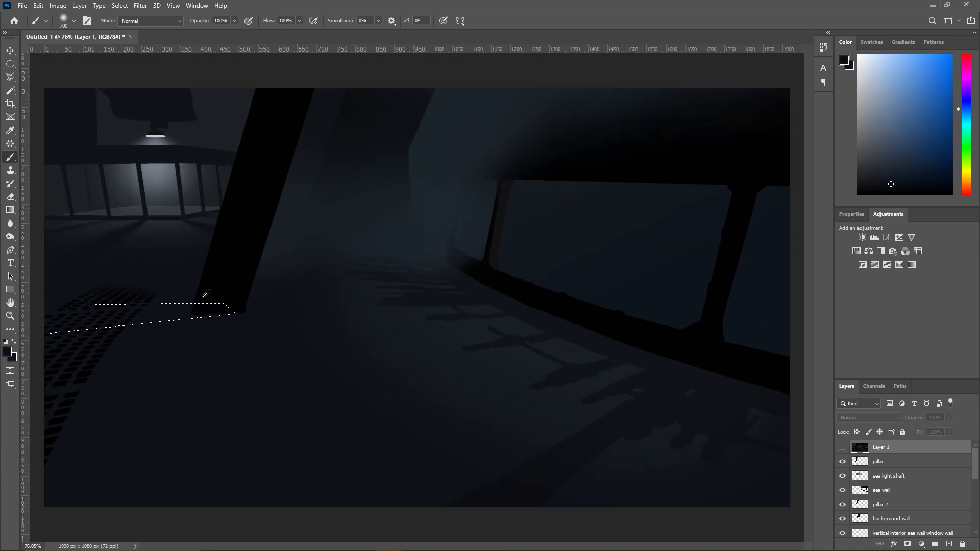
pyautogui.scroll(1, 185, 293)
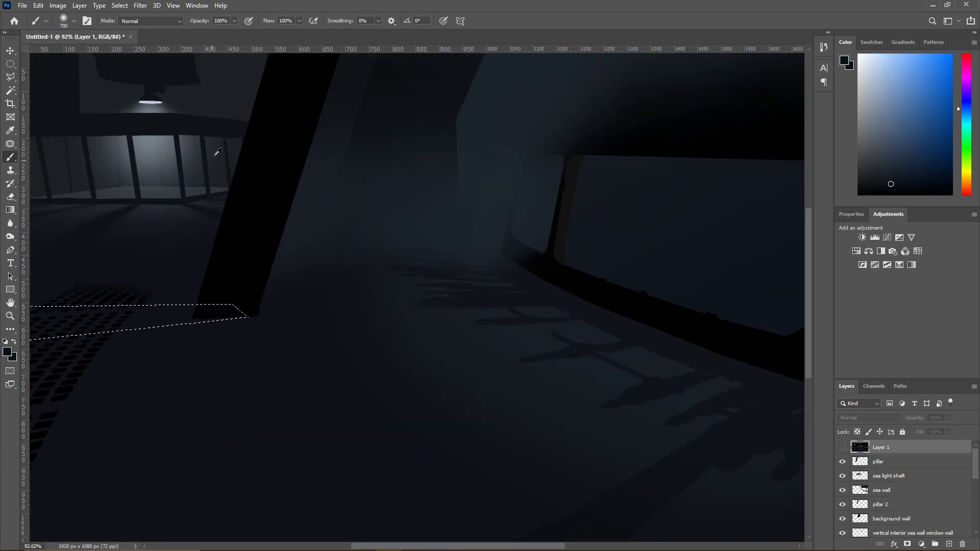
pyautogui.hotkey('shift', 'b')
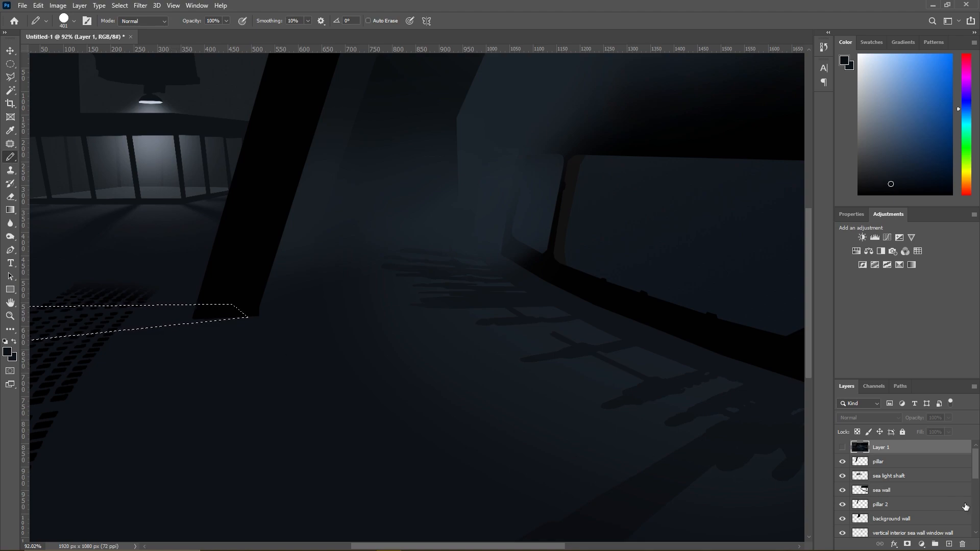
pyautogui.scroll(-6, 877, 488)
pyautogui.scroll(-1, 876, 488)
pyautogui.keyDown('alt'); pyautogui.click(136, 382); pyautogui.keyUp('alt')
pyautogui.moveTo(136, 382)
pyautogui.mouseDown()
pyautogui.moveTo(111, 383)
pyautogui.moveTo(121, 380)
pyautogui.mouseUp()
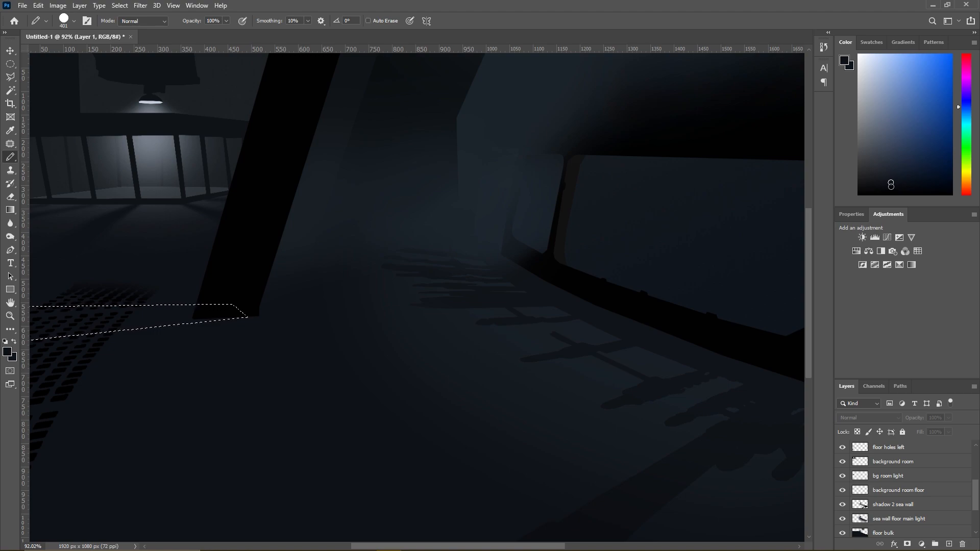
pyautogui.scroll(3, 916, 504)
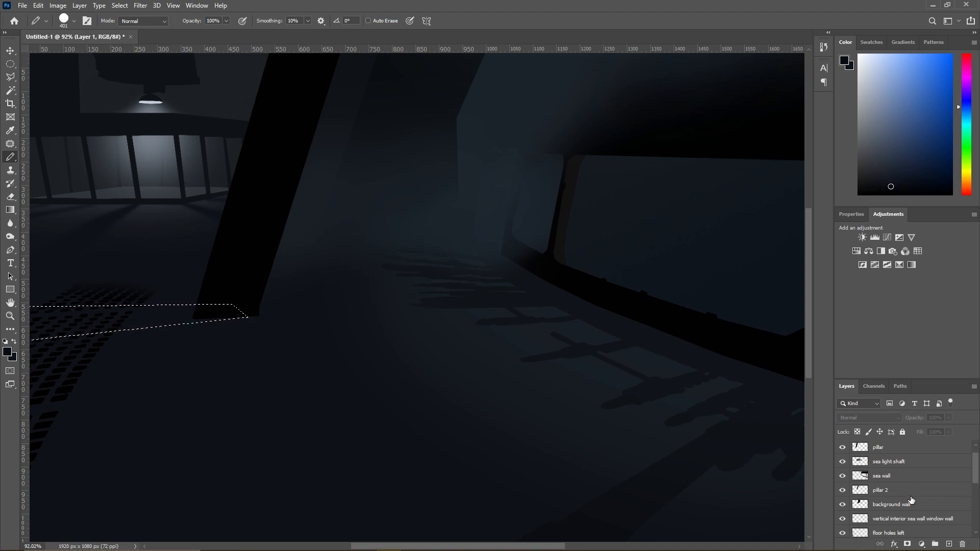
# - Create a new layer named "weird pillar shadow" and place it directly below the pillar layer
pyautogui.click(79, 5)
pyautogui.moveTo(102, 15)
pyautogui.click(230, 16)
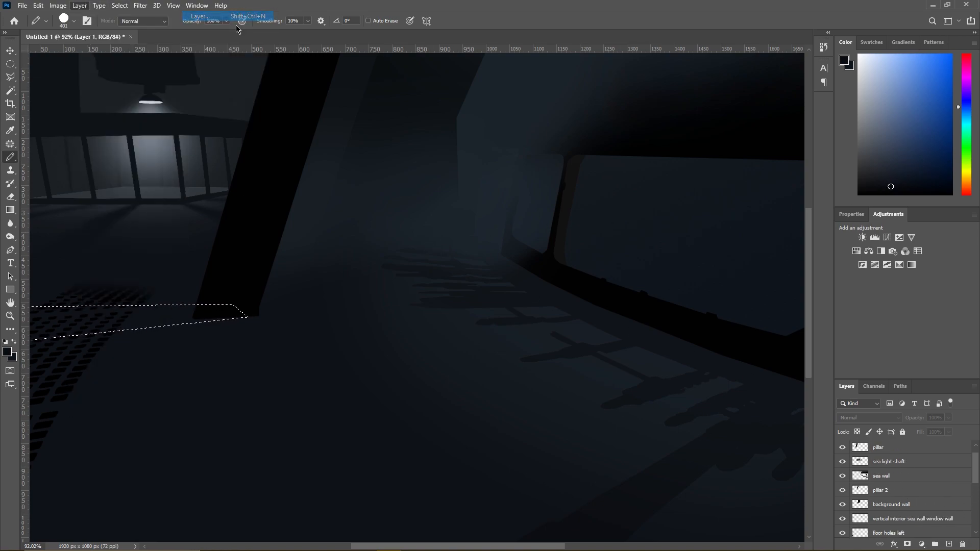
pyautogui.write('weird pillar shadow')
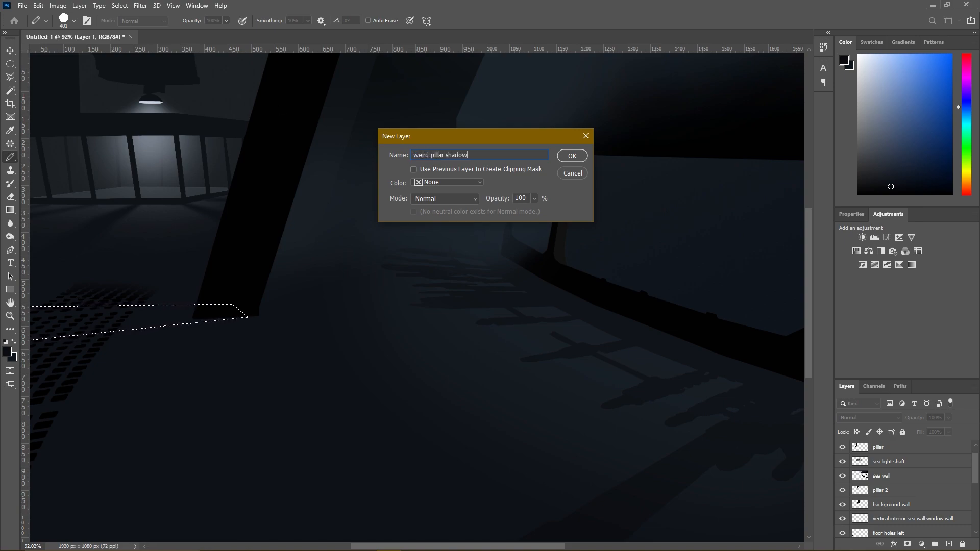
pyautogui.press('Return')
pyautogui.moveTo(878, 453); pyautogui.dragTo(880, 483)
# - Fill the selected strip with the dark colour, set the weird pillar shadow layer's opacity to 62% and drop the selection
pyautogui.scroll(-4, 218, 338)
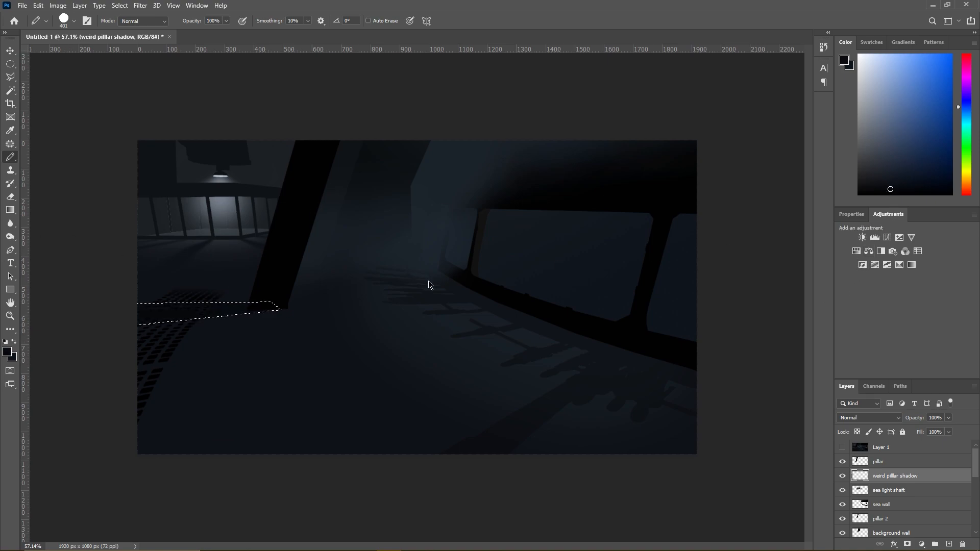
pyautogui.click(948, 418)
pyautogui.click(932, 430)
pyautogui.moveTo(932, 430); pyautogui.dragTo(931, 430)
pyautogui.click(10, 77)
pyautogui.rightClick(171, 267)
pyautogui.click(187, 272)
pyautogui.scroll(-2, 279, 263)
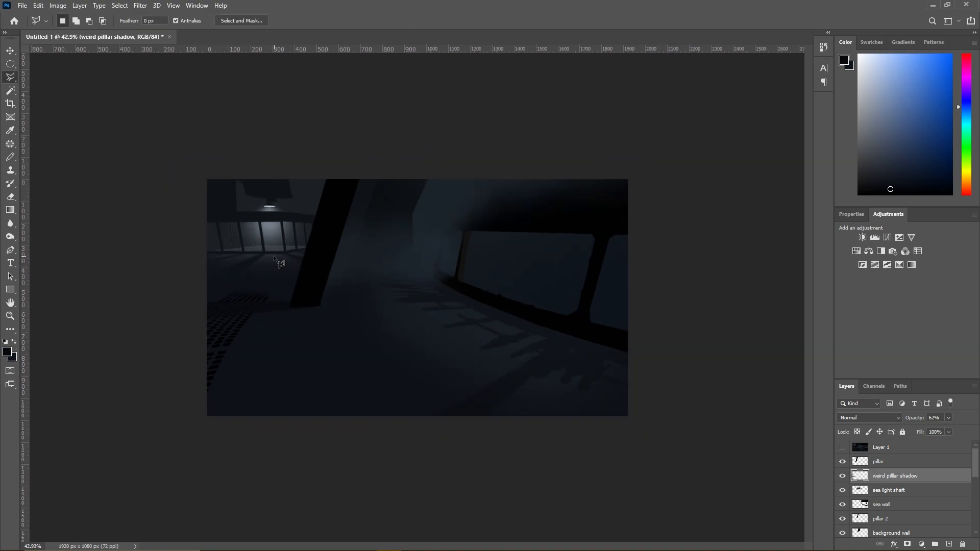
pyautogui.scroll(-1, 279, 262)
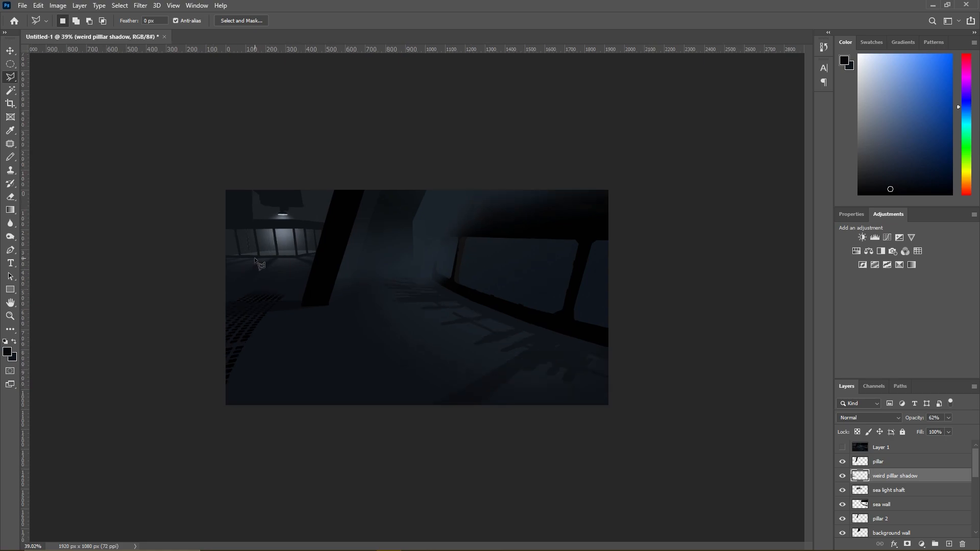
# - Select the shadow sliver sticking out below the pillar's base, erase it and drop the selection
pyautogui.scroll(8, 255, 262)
pyautogui.scroll(7, 182, 310)
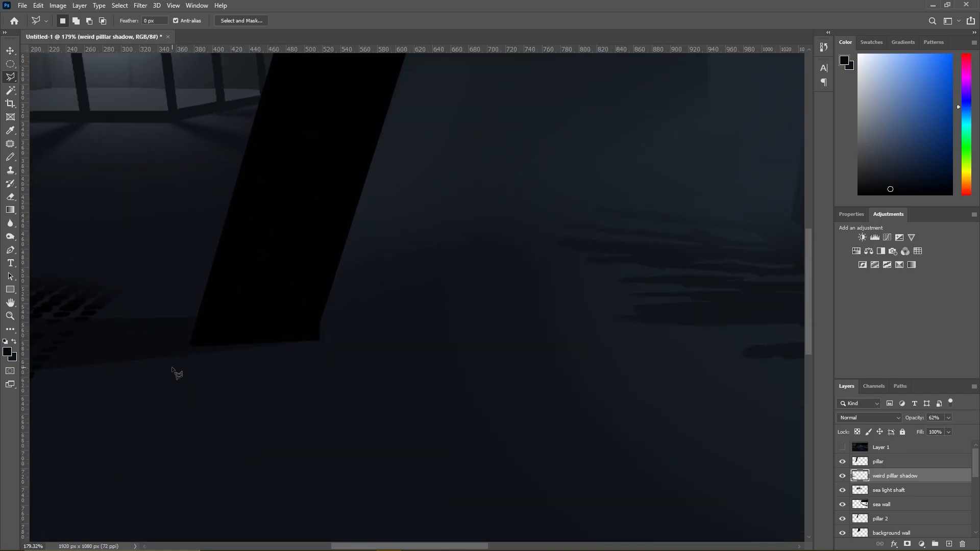
pyautogui.click(146, 359)
pyautogui.click(201, 344)
pyautogui.click(289, 335)
pyautogui.doubleClick(314, 344)
pyautogui.press('e')
pyautogui.click(10, 77)
pyautogui.rightClick(337, 259)
pyautogui.click(350, 266)
# - Select the floor area below a straight line from the pillar's base, erase the shadow's lower edge there and deselect
pyautogui.scroll(-5, 350, 266)
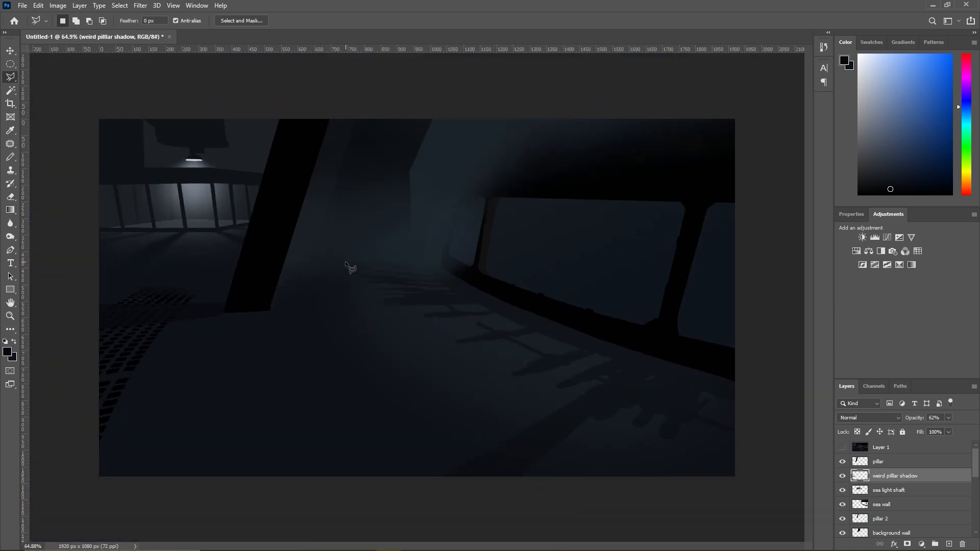
pyautogui.scroll(3, 225, 302)
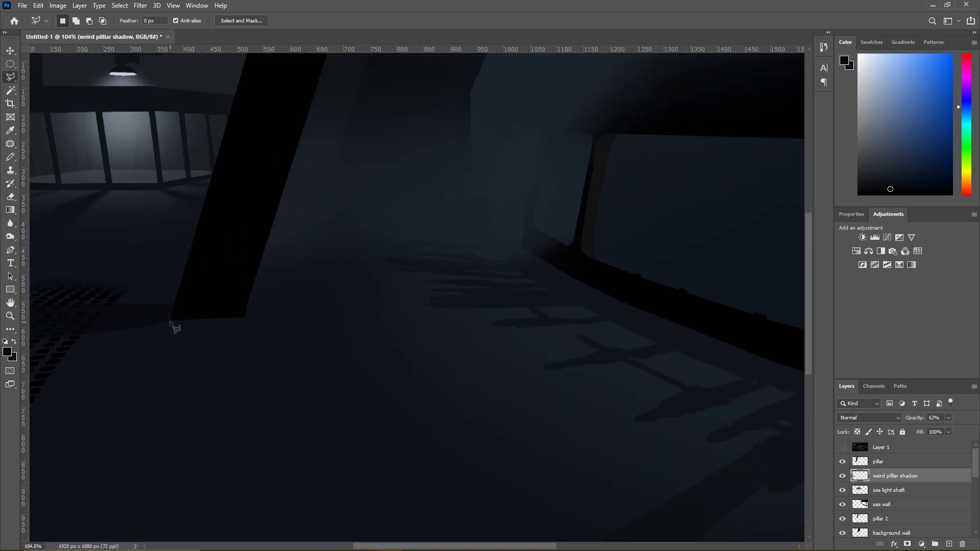
pyautogui.click(172, 321)
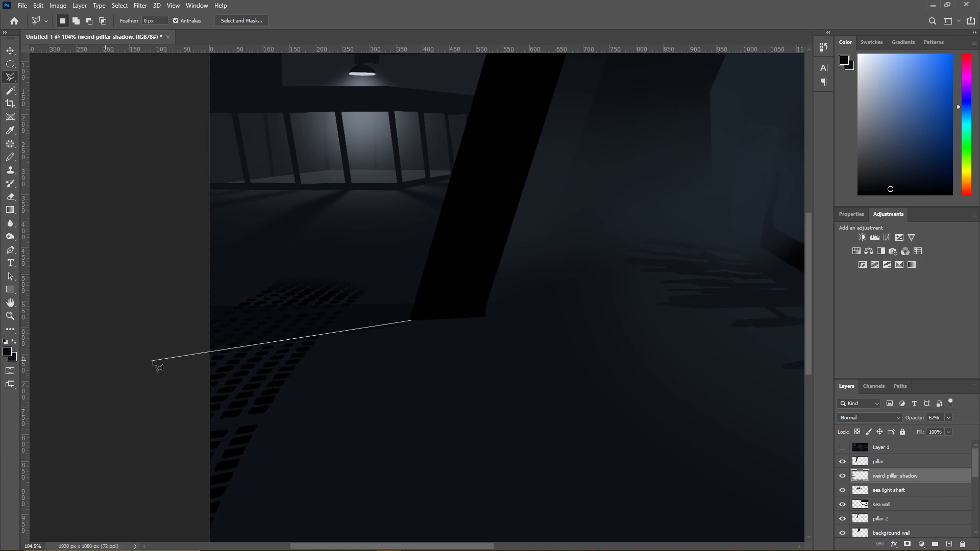
pyautogui.click(169, 347)
pyautogui.click(275, 376)
pyautogui.doubleClick(474, 366)
pyautogui.click(11, 198)
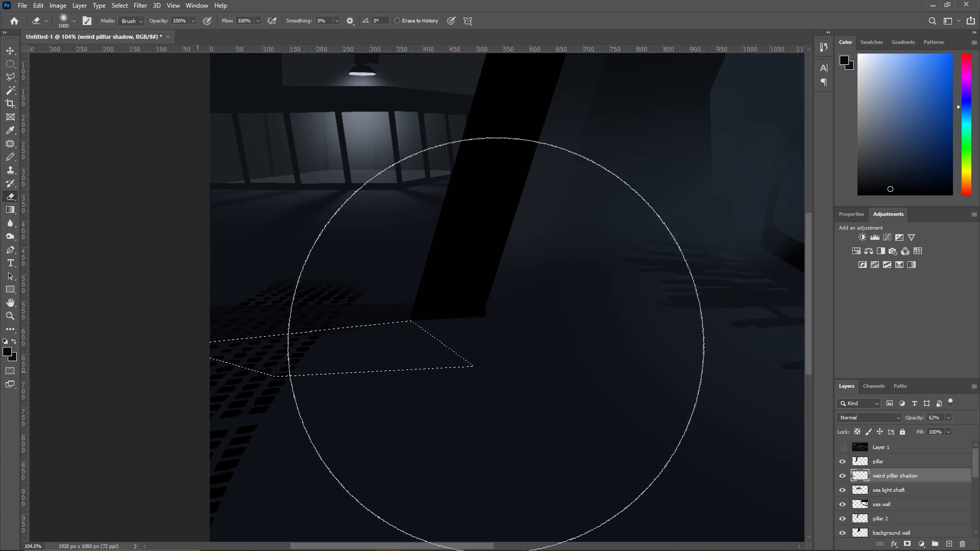
pyautogui.click(10, 77)
pyautogui.rightClick(299, 328)
pyautogui.click(317, 333)
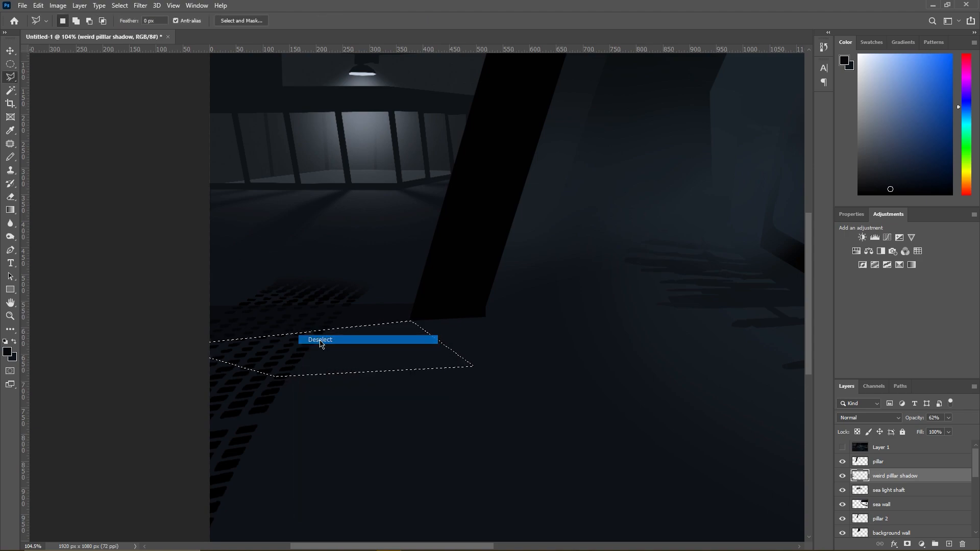
pyautogui.scroll(-5, 516, 347)
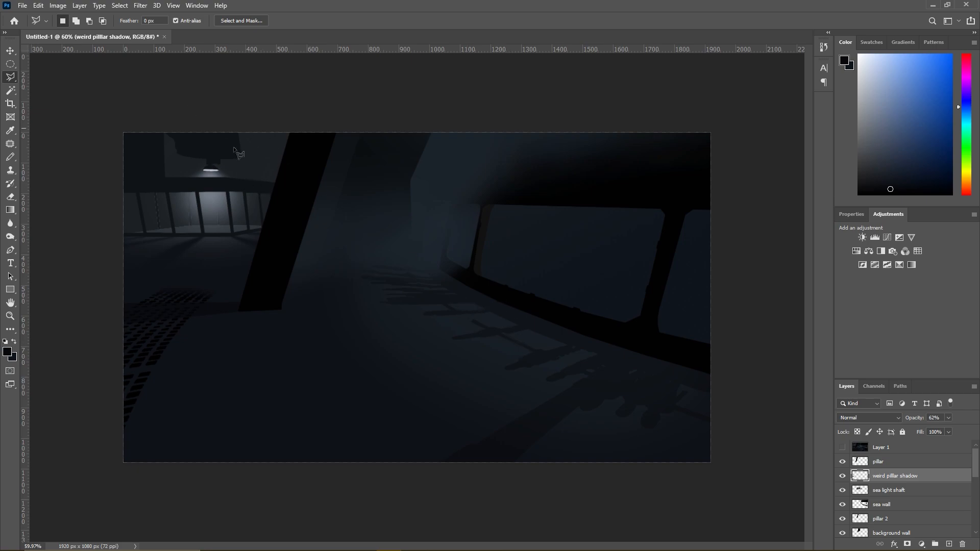
# - Sample the bluish fog colour beside the sea wall and make the sea light shaft layer active for a lasso selection
pyautogui.click(11, 157)
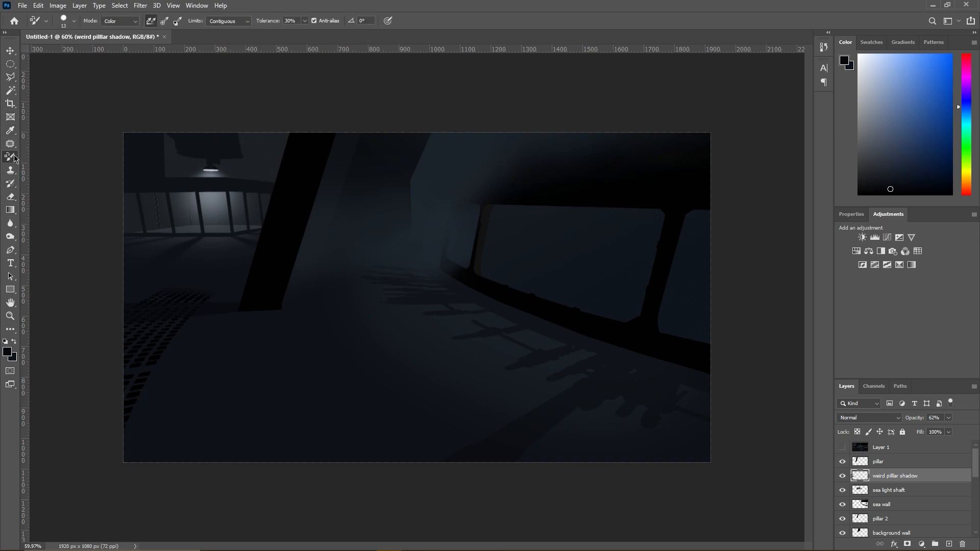
pyautogui.keyDown('alt'); pyautogui.click(421, 243); pyautogui.keyUp('alt')
pyautogui.hotkey('alt', '[')
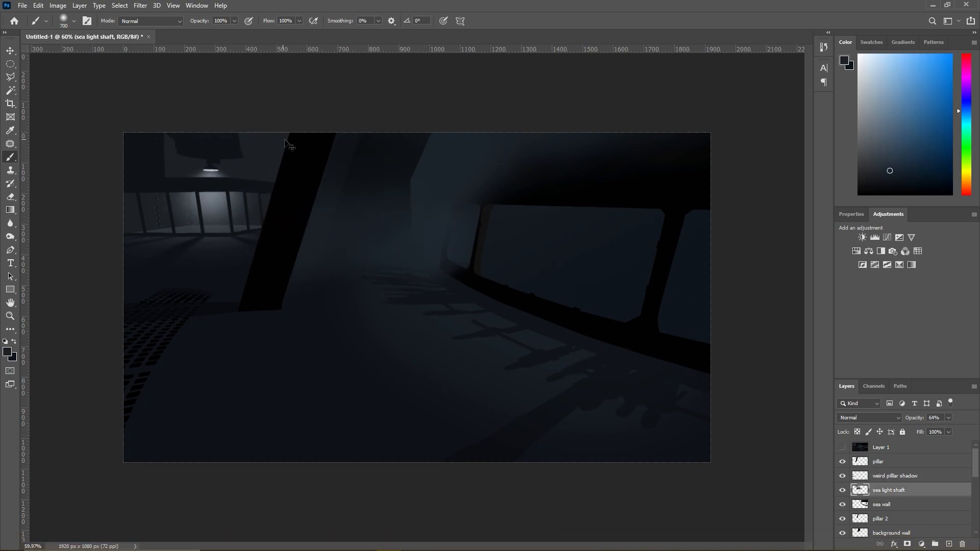
pyautogui.click(10, 76)
pyautogui.click(262, 294)
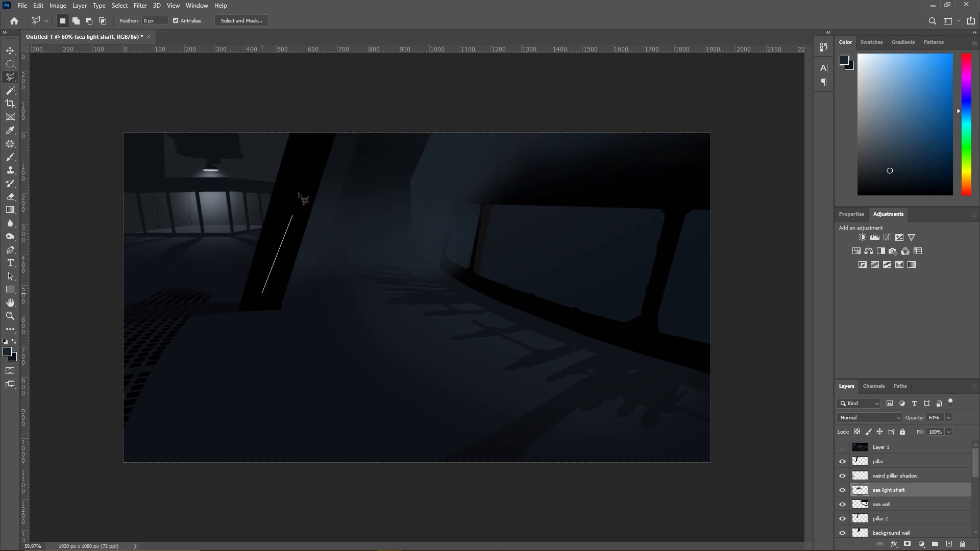
pyautogui.click(277, 233)
pyautogui.press('Escape')
# - Outline the upper wall and ceiling area above the background room's windows, from the left canvas edge to the pillar
pyautogui.click(269, 188)
pyautogui.click(240, 183)
pyautogui.click(195, 116)
pyautogui.click(317, 117)
pyautogui.doubleClick(312, 184)
pyautogui.keyDown('shift'); pyautogui.click(253, 185); pyautogui.keyUp('shift')
pyautogui.click(132, 176)
pyautogui.doubleClick(109, 109)
pyautogui.keyDown('shift'); pyautogui.click(137, 116); pyautogui.keyUp('shift')
pyautogui.click(275, 110)
pyautogui.click(246, 178)
pyautogui.click(207, 181)
pyautogui.doubleClick(144, 163)
# - Brush soft fog into the selected area above the background room with the 700 px brush and drop the selection
pyautogui.press('b')
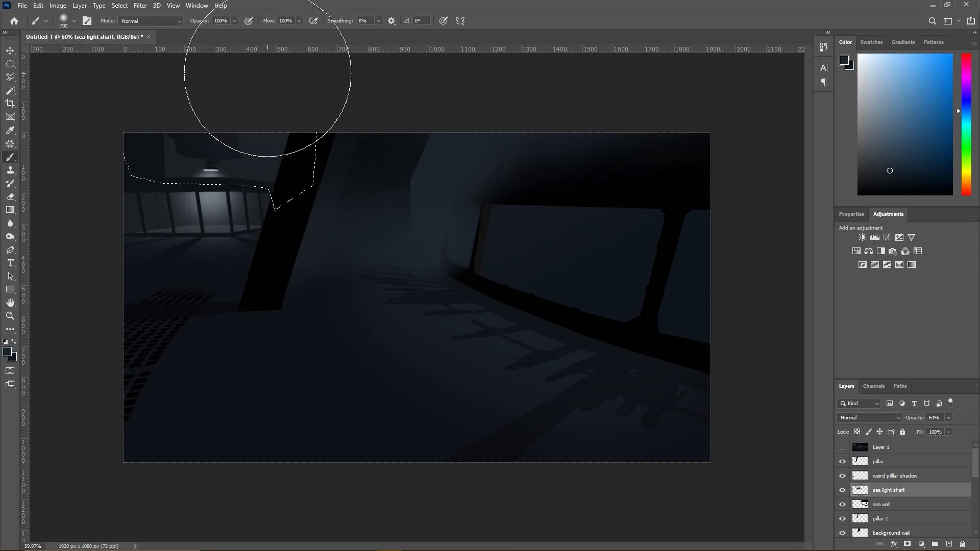
pyautogui.press('l')
pyautogui.rightClick(274, 175)
pyautogui.click(288, 180)
pyautogui.scroll(5, 190, 177)
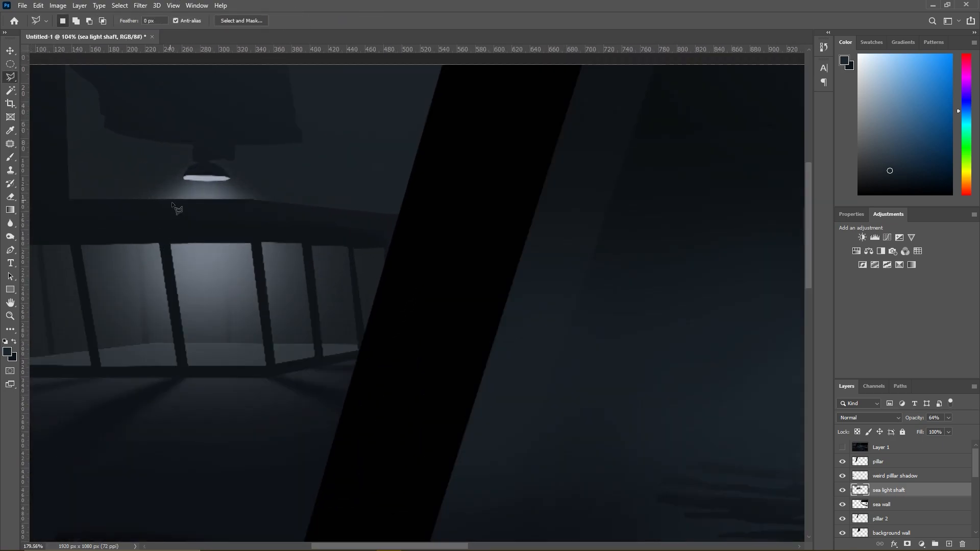
pyautogui.scroll(-3, 255, 228)
# - Try fading the fog over the background room with the 1000 px Eraser, and undo the last change
pyautogui.press('e')
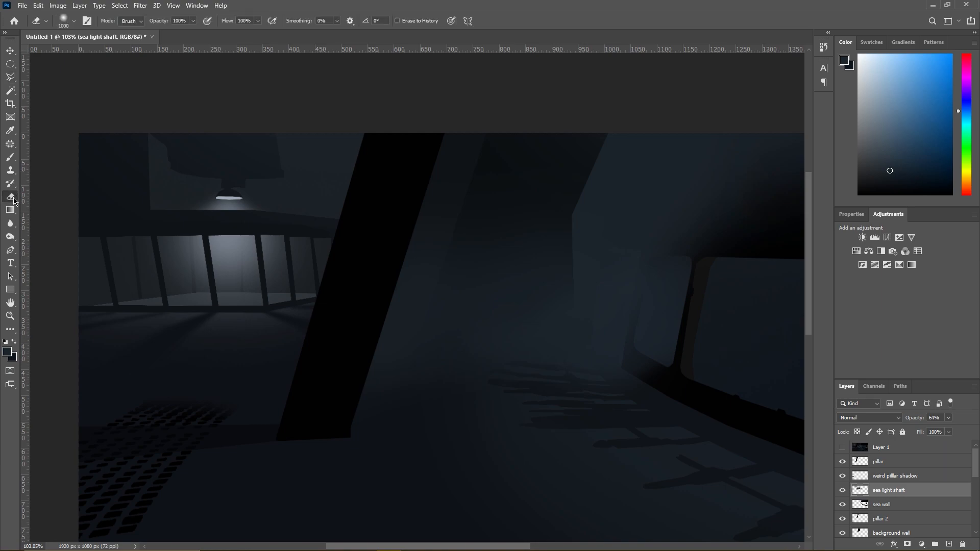
pyautogui.rightClick(184, 255)
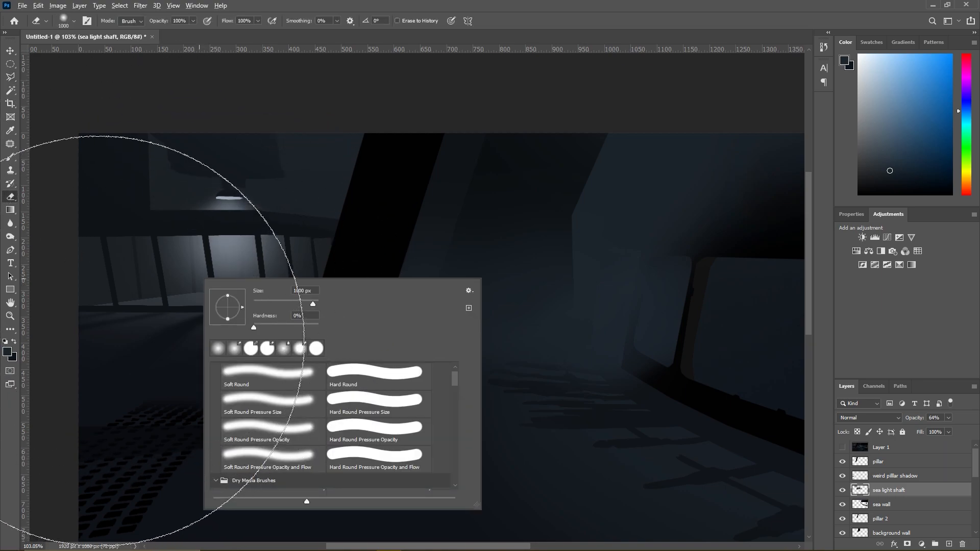
pyautogui.scroll(-3, 96, 340)
pyautogui.press('Escape')
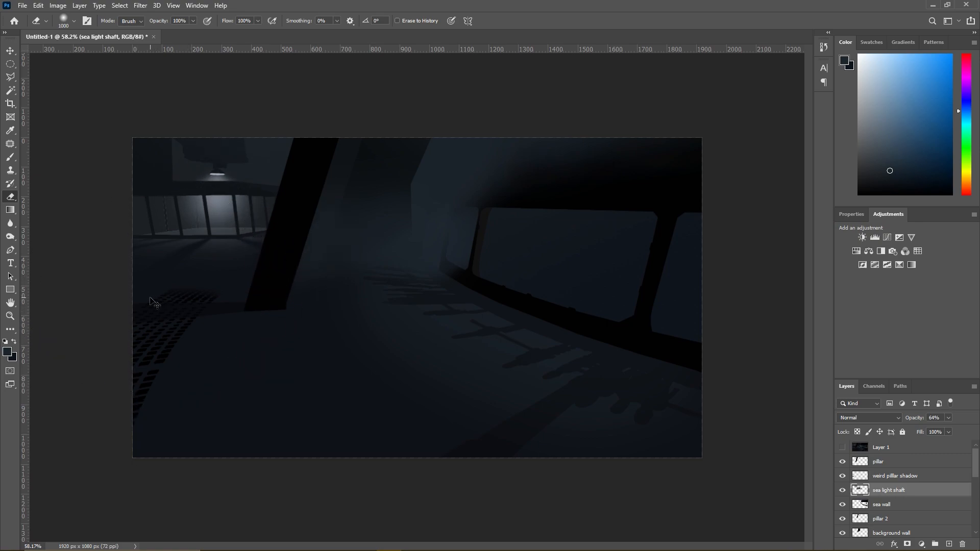
pyautogui.hotkey('ctrl', 'z')
# - Clear the selection around the background room's upper wall and check the fog there
pyautogui.press('l')
pyautogui.rightClick(221, 178)
pyautogui.click(235, 183)
pyautogui.scroll(3, 225, 159)
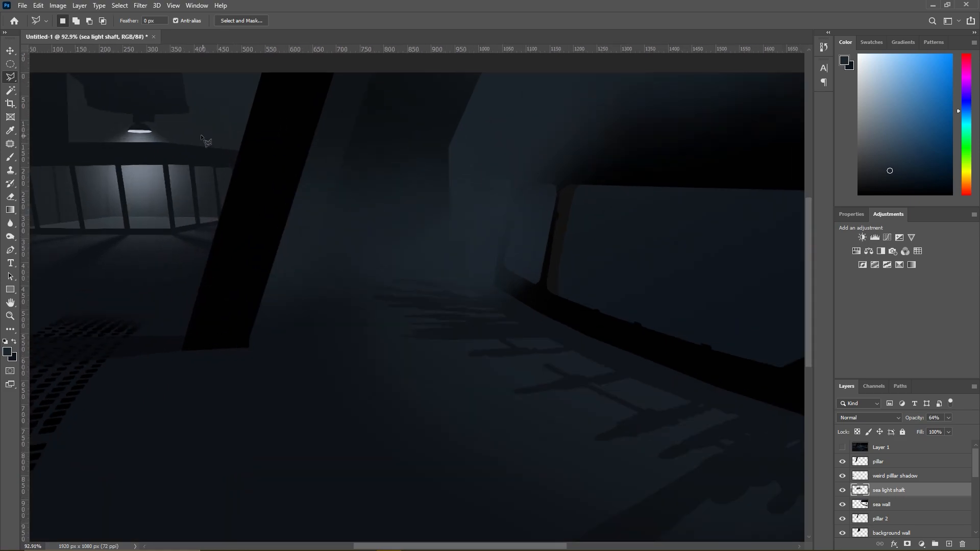
pyautogui.scroll(-3, 204, 138)
pyautogui.scroll(6, 184, 117)
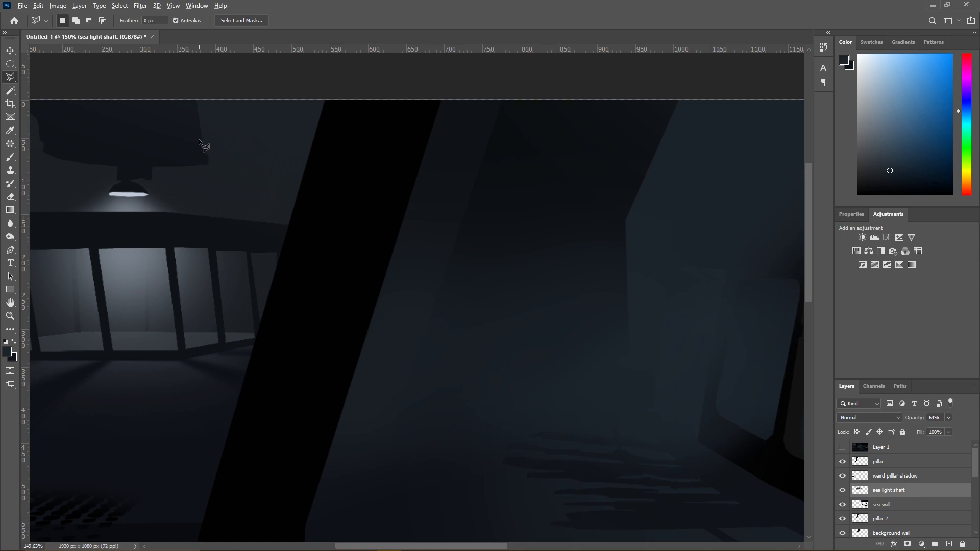
pyautogui.scroll(-5, 199, 139)
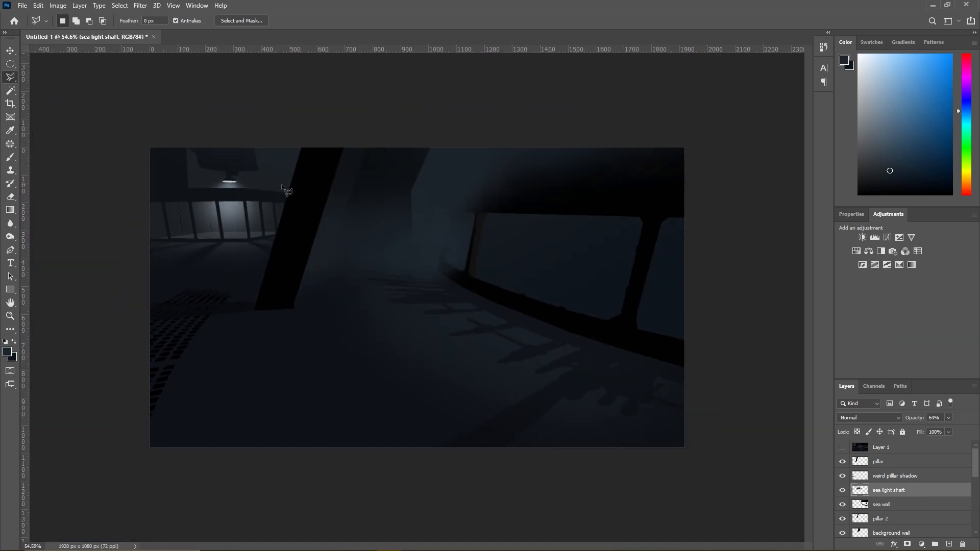
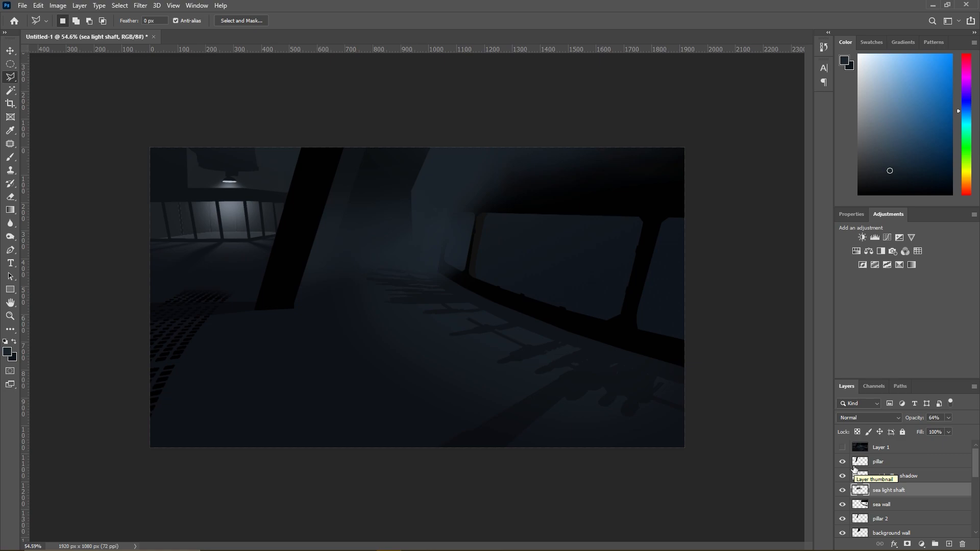
# - Show the Layer 1 reference image and move the Brightness/Contrast 1 layer to the top of the layer stack
pyautogui.scroll(-1, 873, 514)
pyautogui.scroll(1, 867, 500)
pyautogui.click(842, 447)
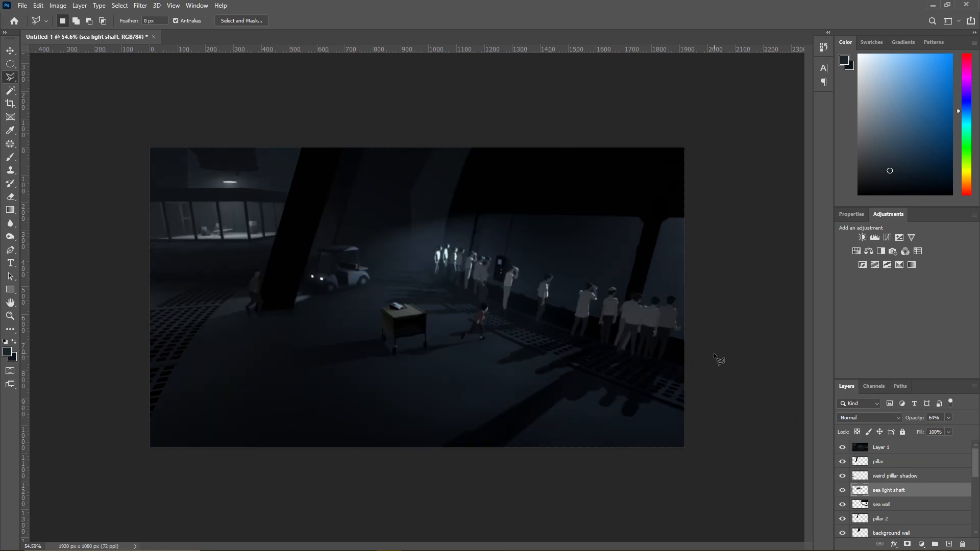
pyautogui.scroll(-5, 895, 512)
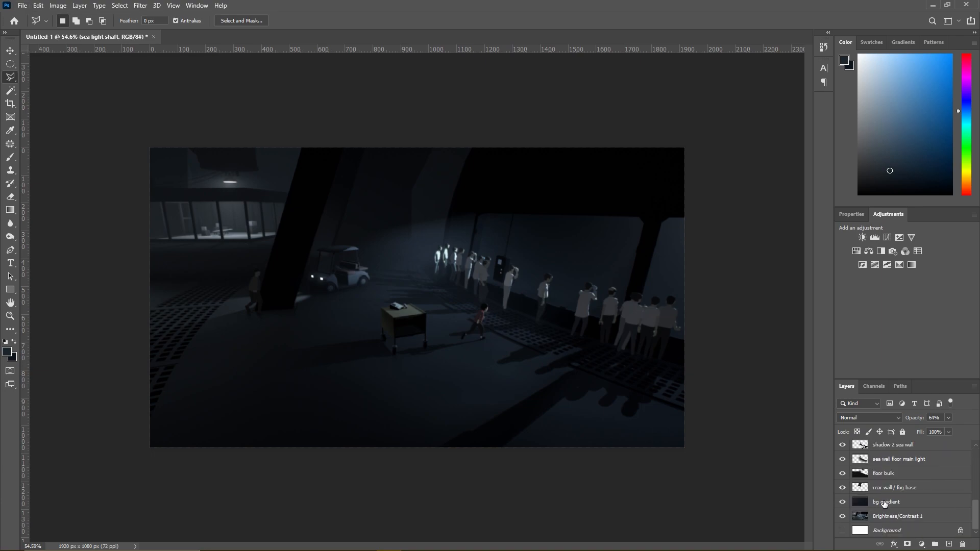
pyautogui.moveTo(901, 520); pyautogui.dragTo(872, 441)
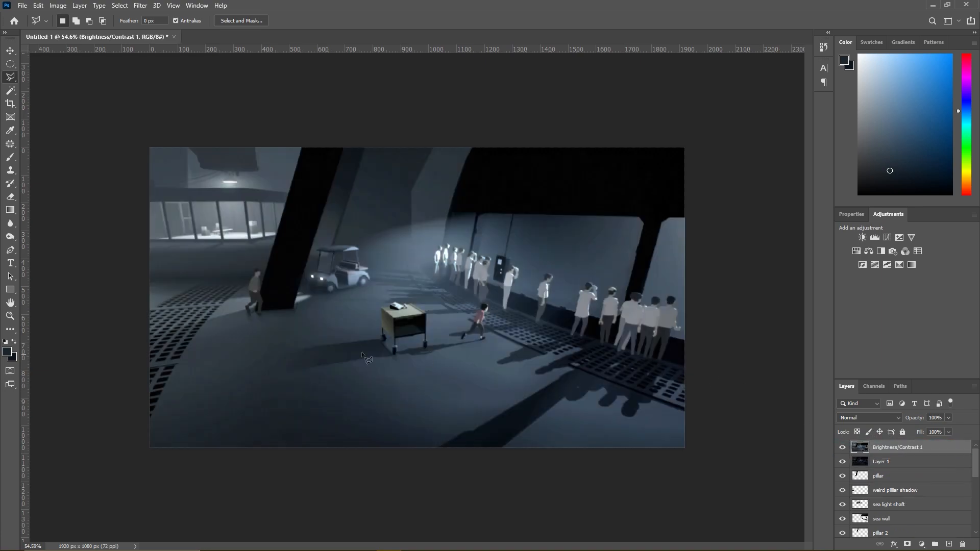
# - Select the shirt of the man beside the wall phone with the Magic Wand in add-to-selection mode
pyautogui.scroll(8, 735, 318)
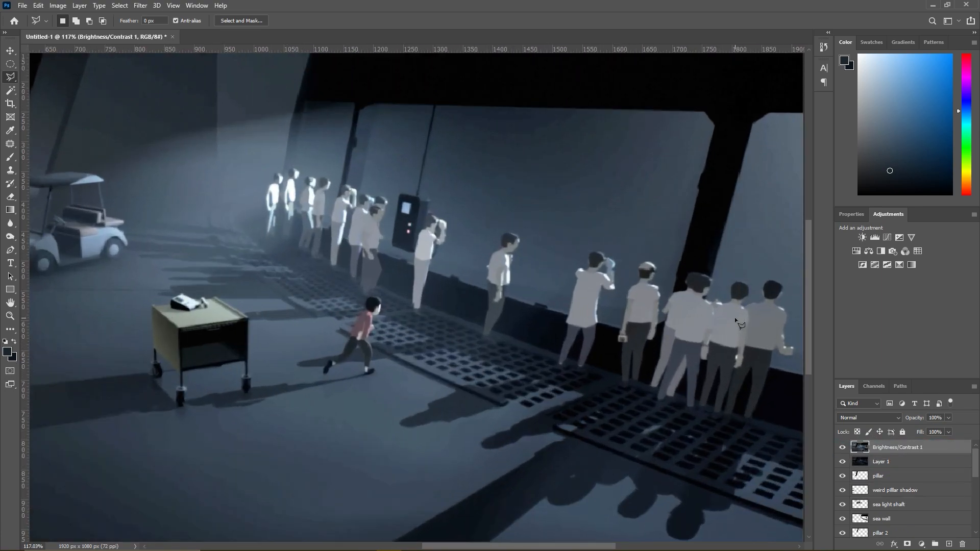
pyautogui.scroll(1, 743, 336)
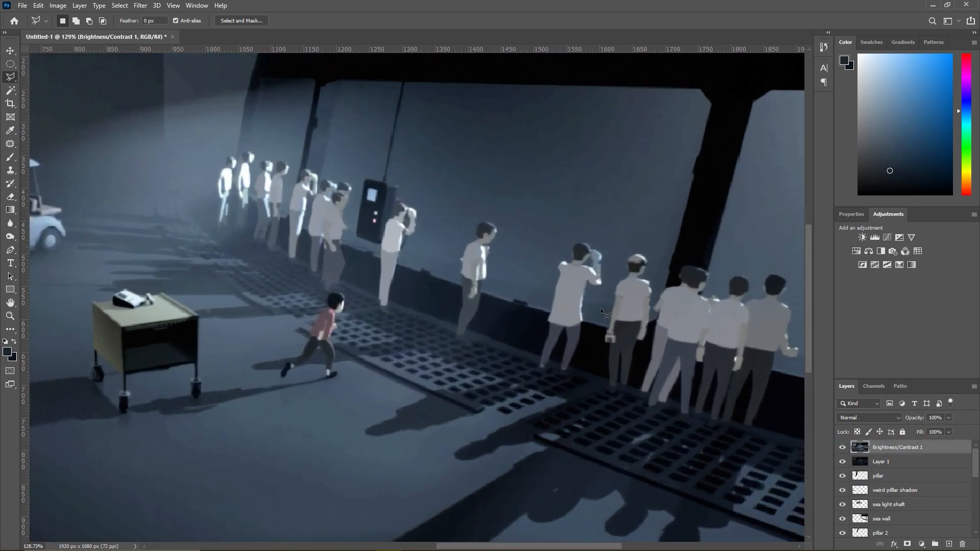
pyautogui.click(10, 90)
pyautogui.press('shift')
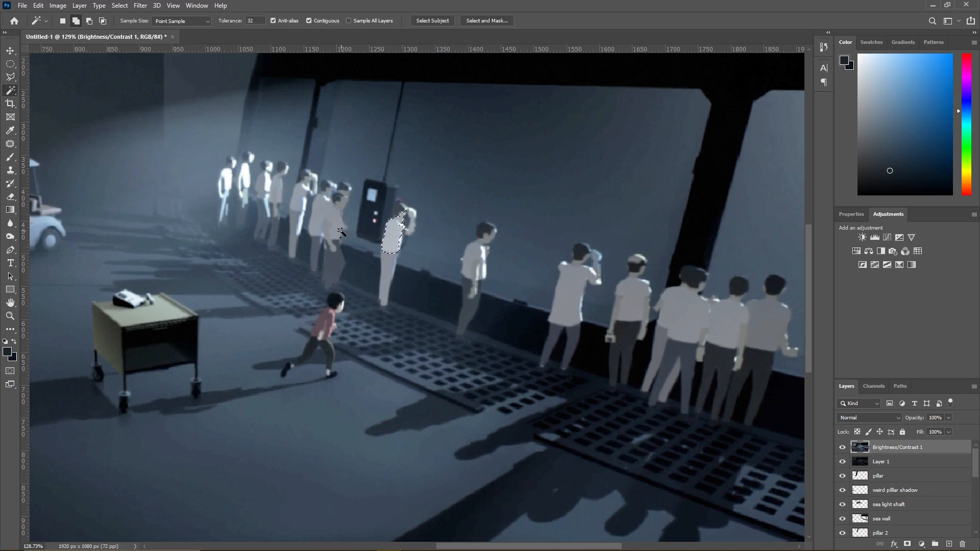
# - Try adding the bright shirts, faces and arms of the distant figures to the selection, and undo those additions
pyautogui.keyDown('shift'); pyautogui.click(252, 190); pyautogui.keyUp('shift')
pyautogui.keyDown('shift'); pyautogui.click(246, 178); pyautogui.keyUp('shift')
pyautogui.keyDown('shift'); pyautogui.click(228, 197); pyautogui.keyUp('shift')
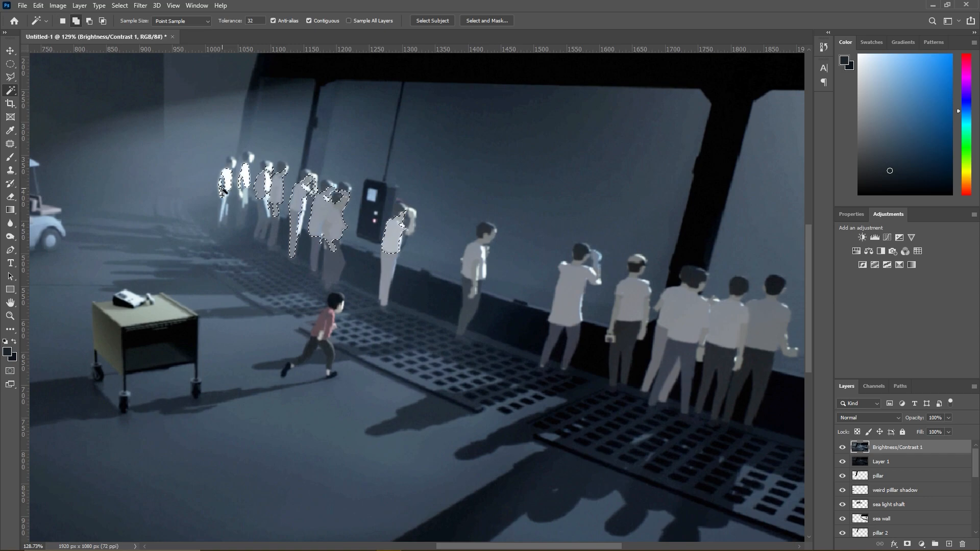
pyautogui.scroll(5, 268, 161)
pyautogui.keyDown('shift'); pyautogui.click(257, 151); pyautogui.keyUp('shift')
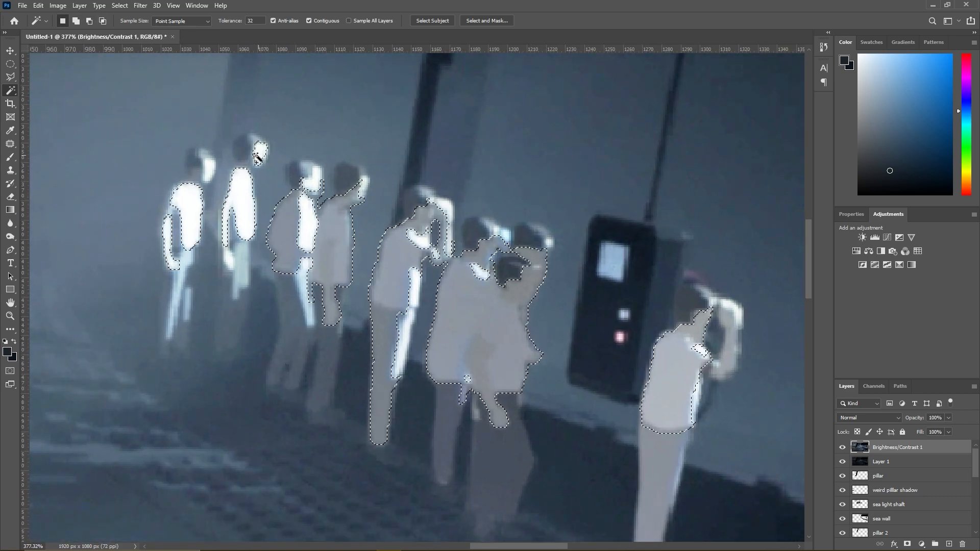
pyautogui.keyDown('shift'); pyautogui.click(209, 168); pyautogui.keyUp('shift')
pyautogui.keyDown('shift'); pyautogui.click(356, 190); pyautogui.keyUp('shift')
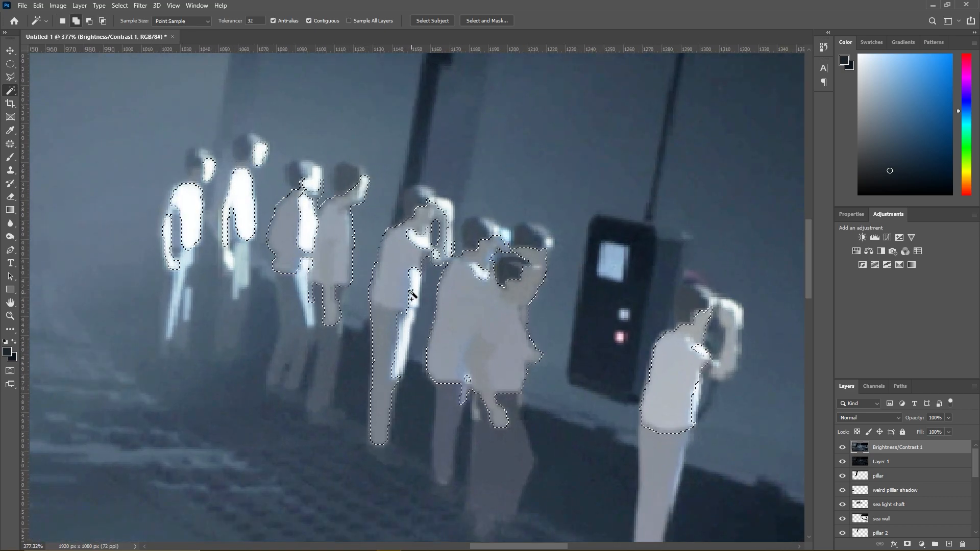
pyautogui.keyDown('shift'); pyautogui.click(404, 327); pyautogui.keyUp('shift')
pyautogui.hotkey('ctrl', 'z')
pyautogui.hotkey('ctrl', 'z')
pyautogui.hotkey('ctrl', 'z')
pyautogui.hotkey('ctrl', 'z')
pyautogui.hotkey('ctrl', 'z')
pyautogui.hotkey('ctrl', 'z')
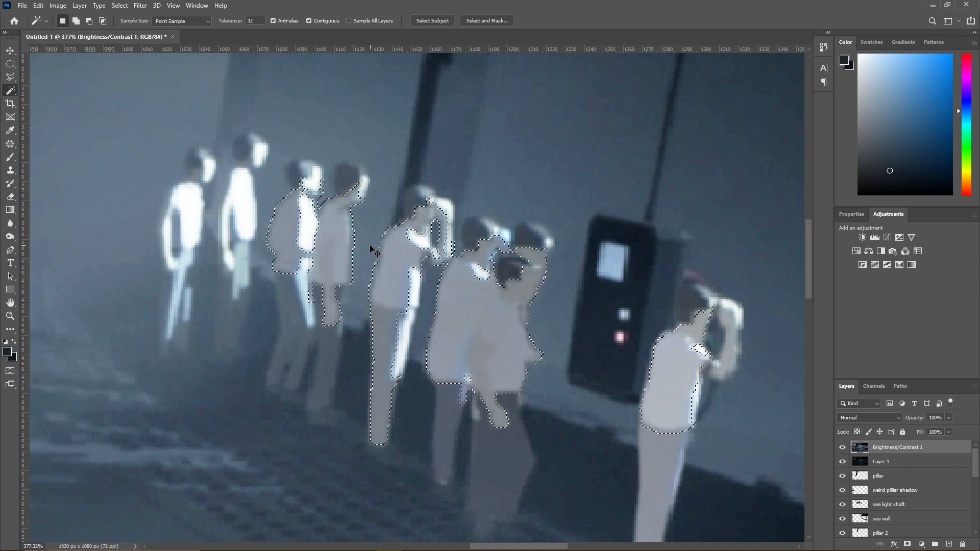
# - Add the fifth figure's arm and trouser highlights and the two farthest figures' lit faces, shirts and legs to the selection
pyautogui.click(413, 287)
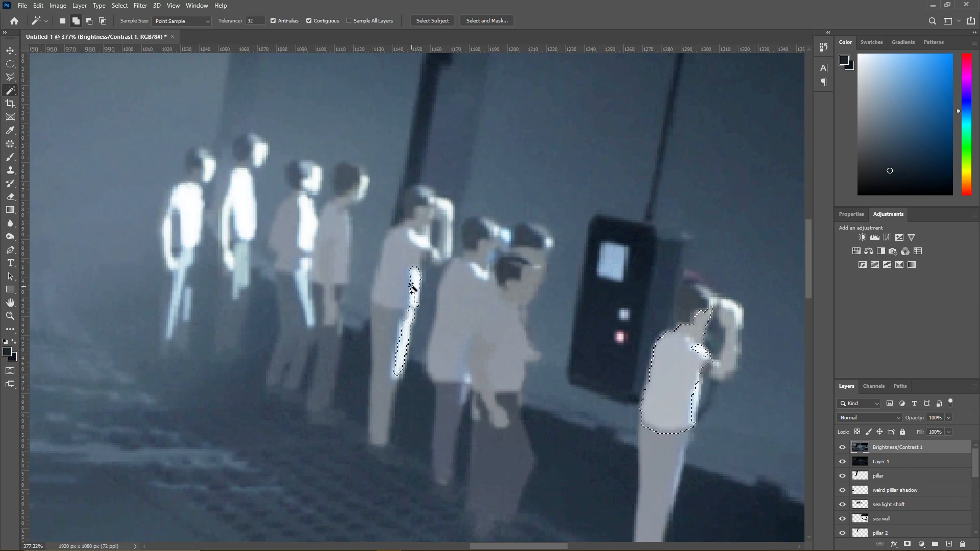
pyautogui.keyDown('shift'); pyautogui.click(448, 249); pyautogui.keyUp('shift')
pyautogui.keyDown('shift'); pyautogui.click(249, 204); pyautogui.keyUp('shift')
pyautogui.keyDown('shift'); pyautogui.click(226, 235); pyautogui.keyUp('shift')
pyautogui.keyDown('shift'); pyautogui.click(257, 153); pyautogui.keyUp('shift')
pyautogui.keyDown('shift'); pyautogui.click(188, 206); pyautogui.keyUp('shift')
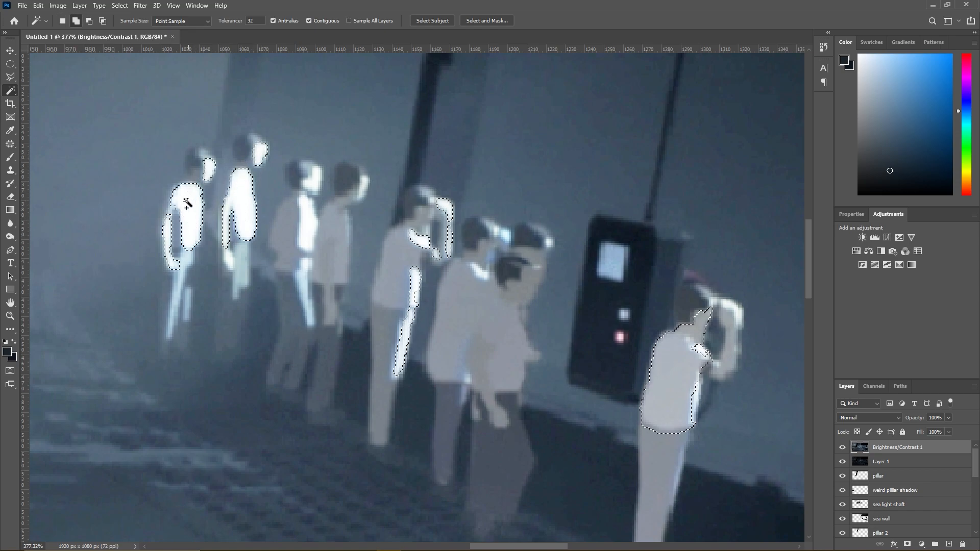
pyautogui.keyDown('shift'); pyautogui.click(178, 305); pyautogui.keyUp('shift')
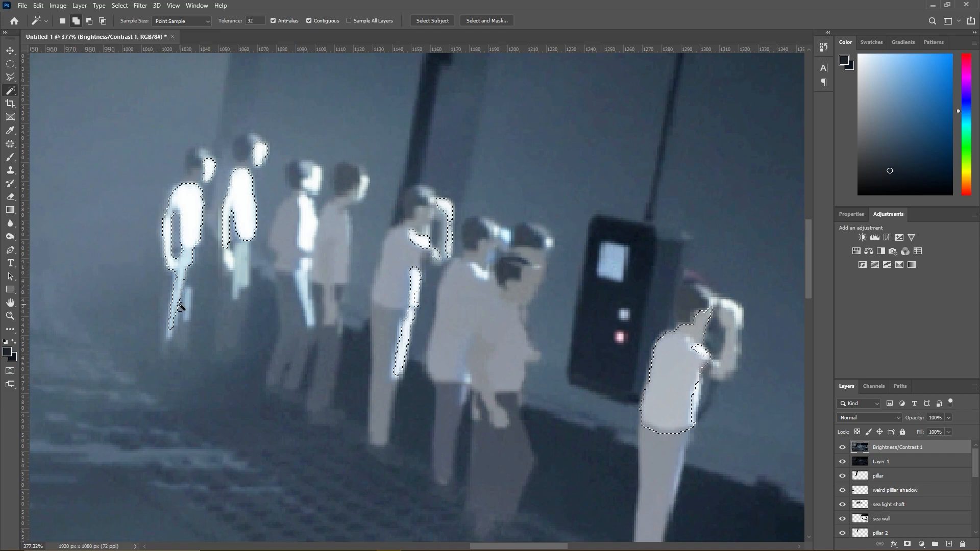
pyautogui.keyDown('shift'); pyautogui.click(188, 306); pyautogui.keyUp('shift')
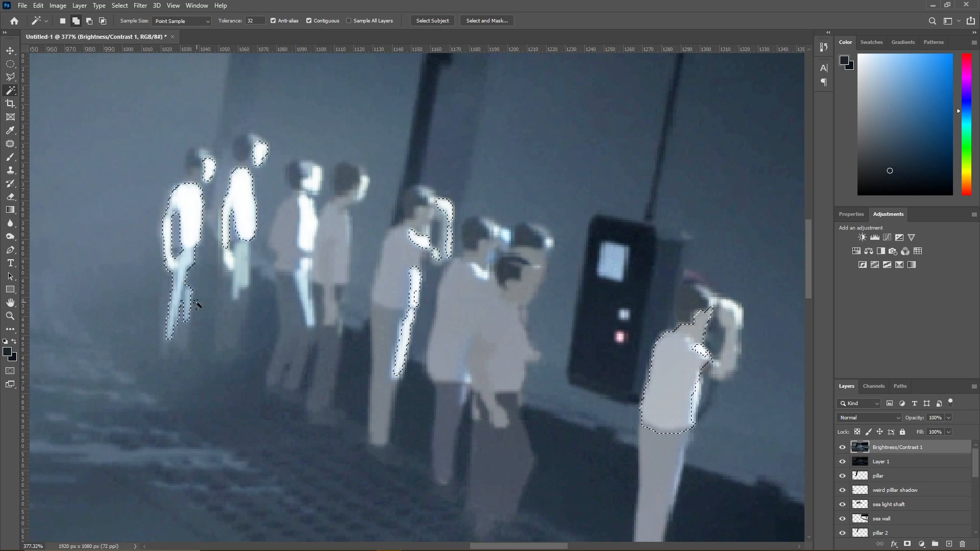
pyautogui.keyDown('shift'); pyautogui.click(240, 272); pyautogui.keyUp('shift')
# - Add the lit collar of the figure standing in the group beside the wall phone to the selection
pyautogui.scroll(-10, 271, 275)
pyautogui.scroll(10, 377, 291)
pyautogui.keyDown('shift'); pyautogui.click(249, 219); pyautogui.keyUp('shift')
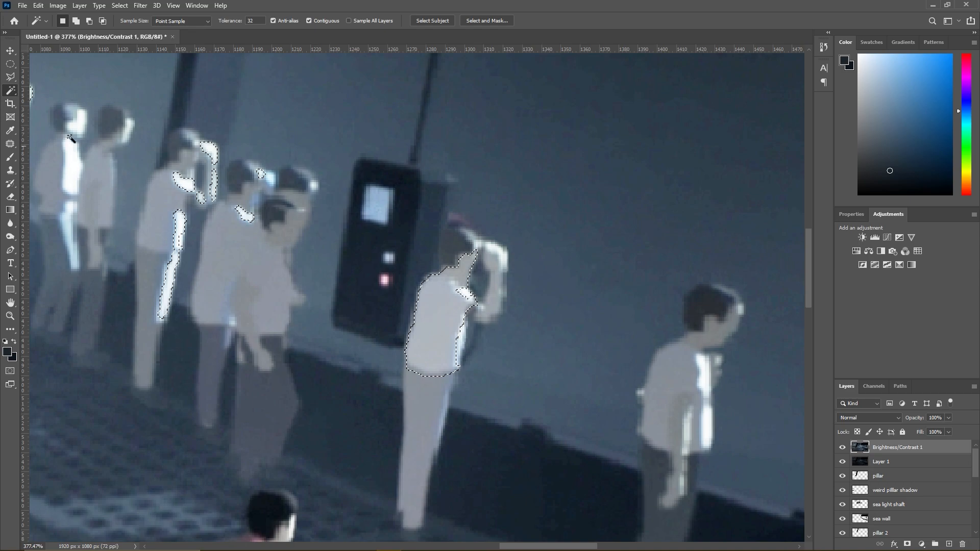
# - Subtract the shirt of the man beside the wall phone from the selection with the Polygonal Lasso
pyautogui.press('l')
pyautogui.keyDown('alt'); pyautogui.click(379, 369); pyautogui.keyUp('alt')
pyautogui.click(501, 411)
pyautogui.click(562, 195)
pyautogui.click(338, 208)
pyautogui.click(379, 369)
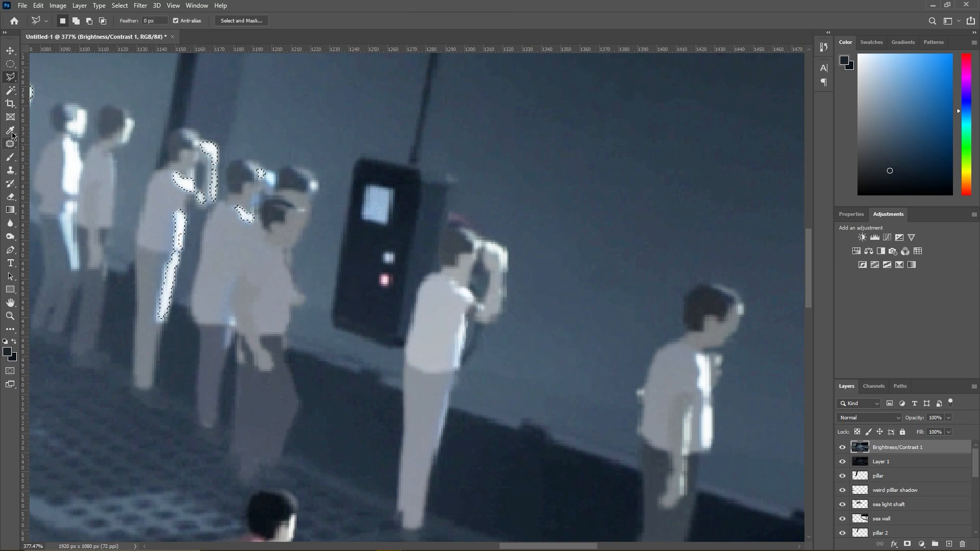
# - Add the rim highlights on the phone-side man and on the lone figure beyond him to the Magic Wand selection
pyautogui.click(10, 91)
pyautogui.keyDown('shift'); pyautogui.click(463, 305); pyautogui.keyUp('shift')
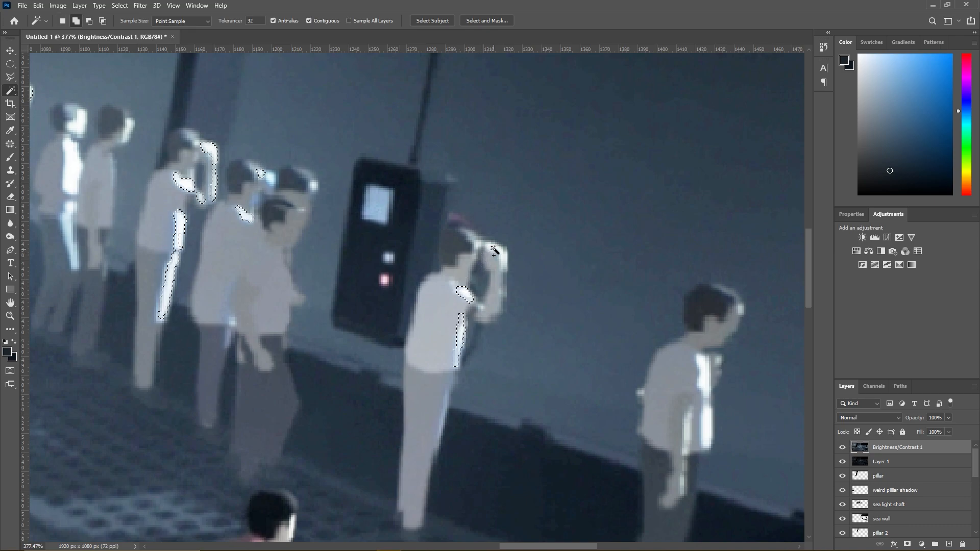
pyautogui.keyDown('shift'); pyautogui.click(704, 373); pyautogui.keyUp('shift')
pyautogui.keyDown('shift'); pyautogui.click(705, 417); pyautogui.keyUp('shift')
pyautogui.keyDown('shift'); pyautogui.click(689, 431); pyautogui.keyUp('shift')
pyautogui.press('d')
pyautogui.keyDown('shift'); pyautogui.click(704, 404); pyautogui.keyUp('shift')
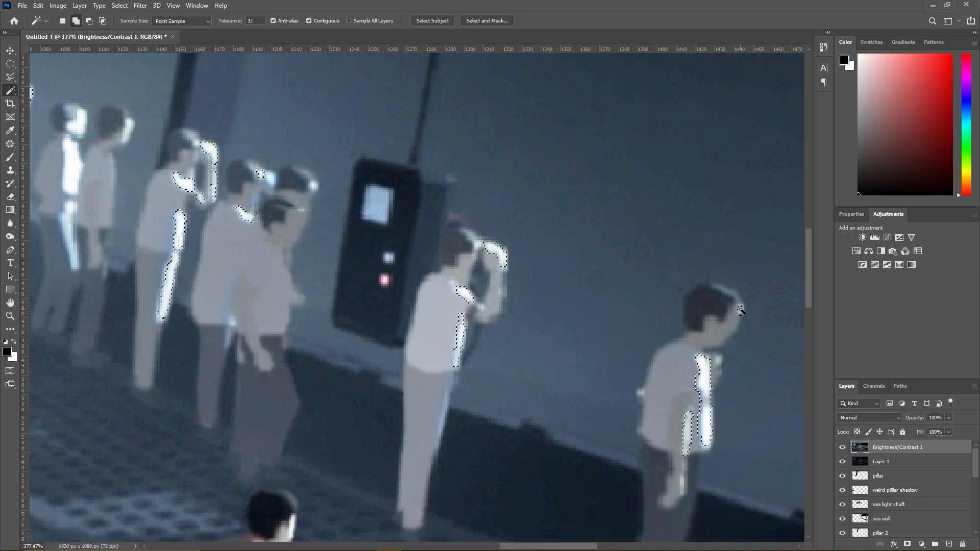
# - Add the shoulder, elbow and side highlights of the long-coated man with raised arms to the selection
pyautogui.scroll(-10, 740, 310)
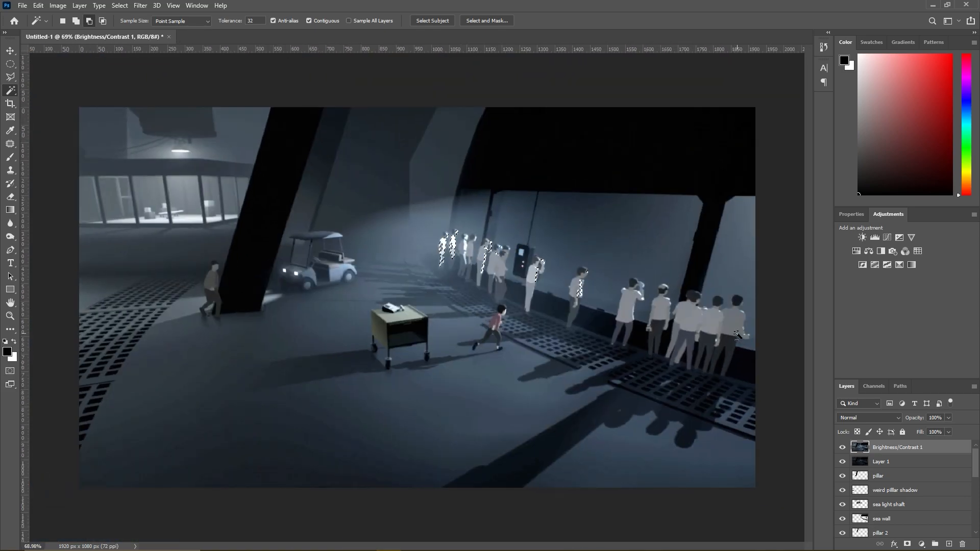
pyautogui.scroll(10, 736, 334)
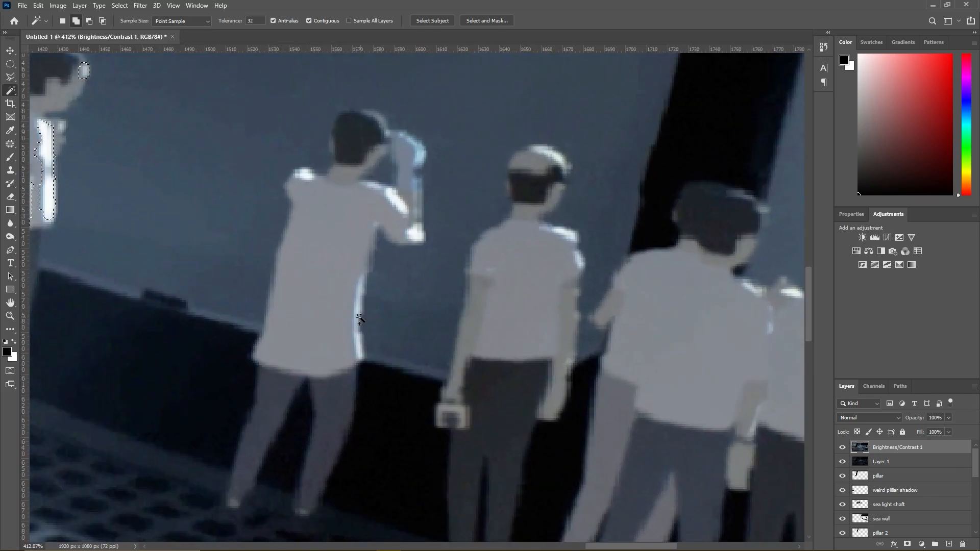
pyautogui.click(359, 319)
pyautogui.press('shift')
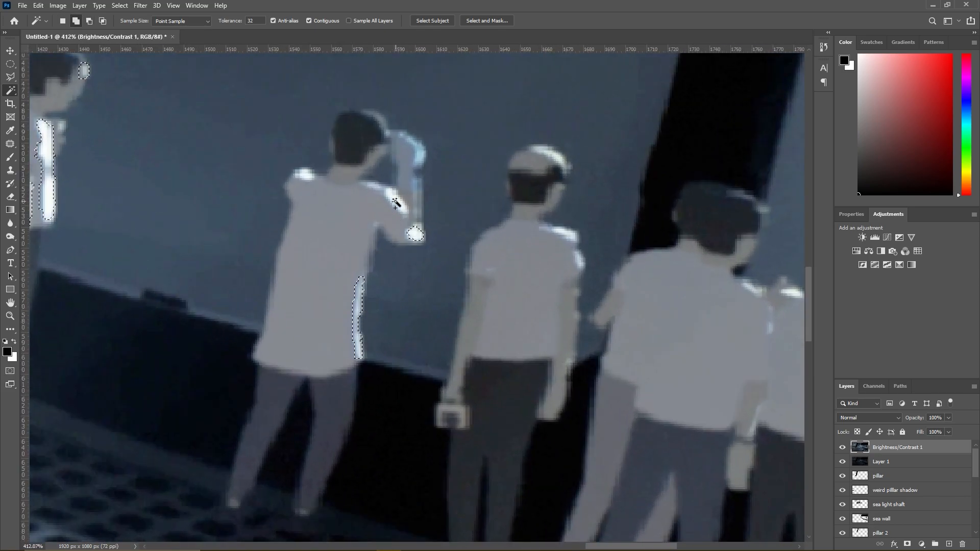
pyautogui.keyDown('shift'); pyautogui.click(375, 186); pyautogui.keyUp('shift')
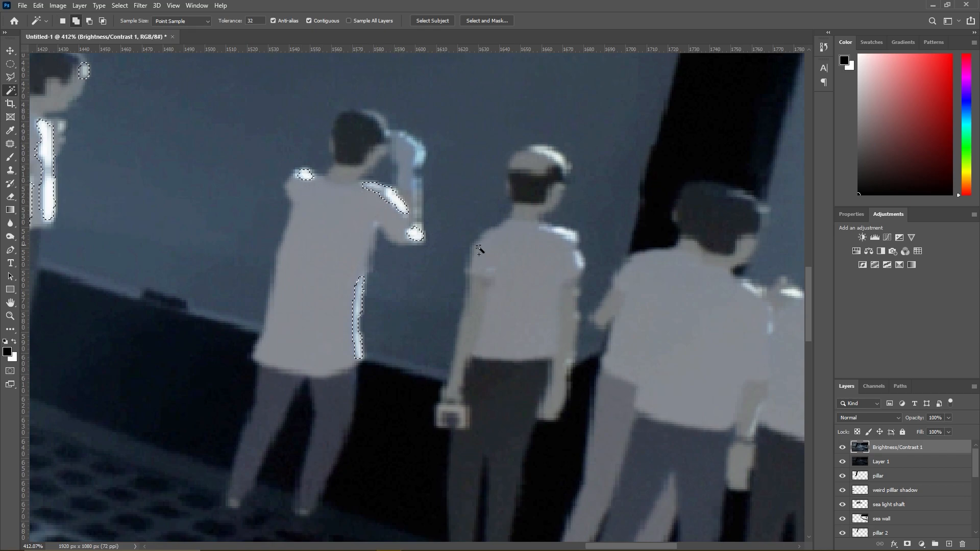
# - Add the shoulder, sleeve and head highlights of the balding man by the window pillar to the selection
pyautogui.keyDown('shift'); pyautogui.click(573, 251); pyautogui.keyUp('shift')
pyautogui.keyDown('shift'); pyautogui.click(565, 235); pyautogui.keyUp('shift')
pyautogui.keyDown('shift'); pyautogui.click(556, 158); pyautogui.keyUp('shift')
pyautogui.hotkey('alt', 'Tab')
pyautogui.hotkey('alt', 'Tab')
pyautogui.hotkey('alt', 'Tab')
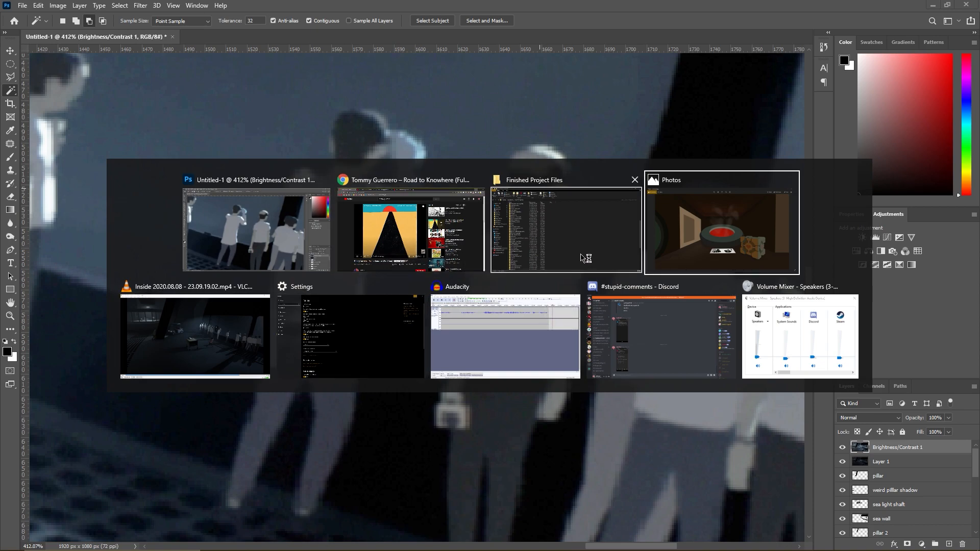
pyautogui.click(289, 230)
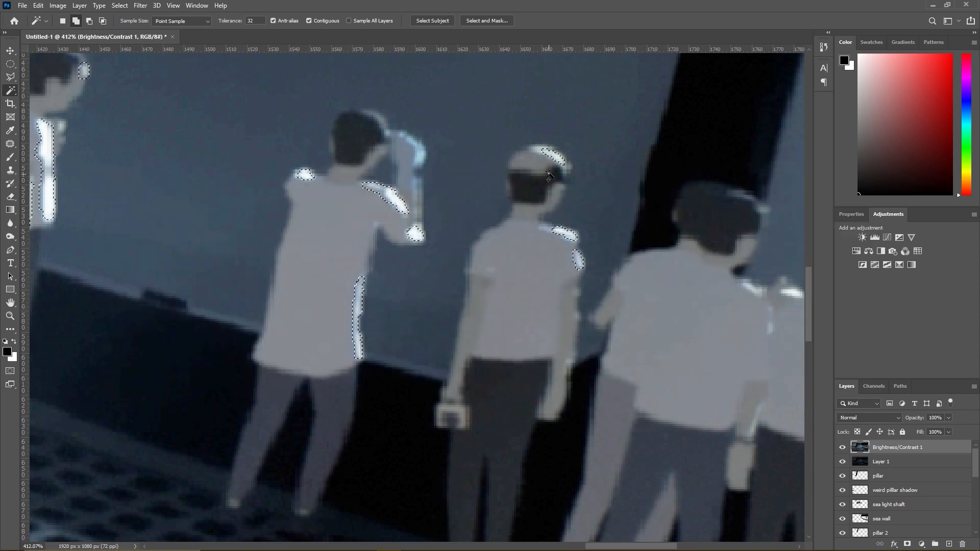
# - Add the bright shoulder highlights of the three nearest figures by the window pillar to the selection
pyautogui.scroll(-6, 710, 284)
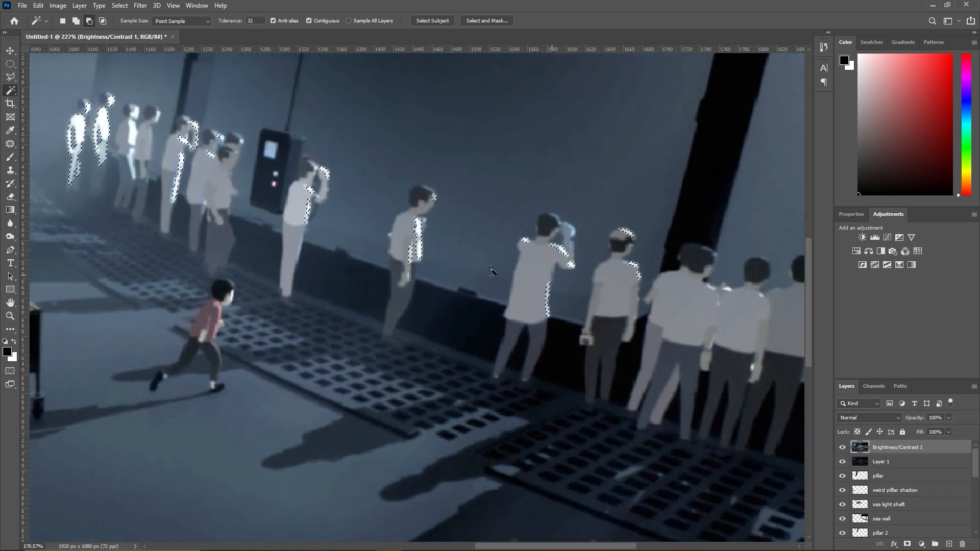
pyautogui.scroll(6, 494, 267)
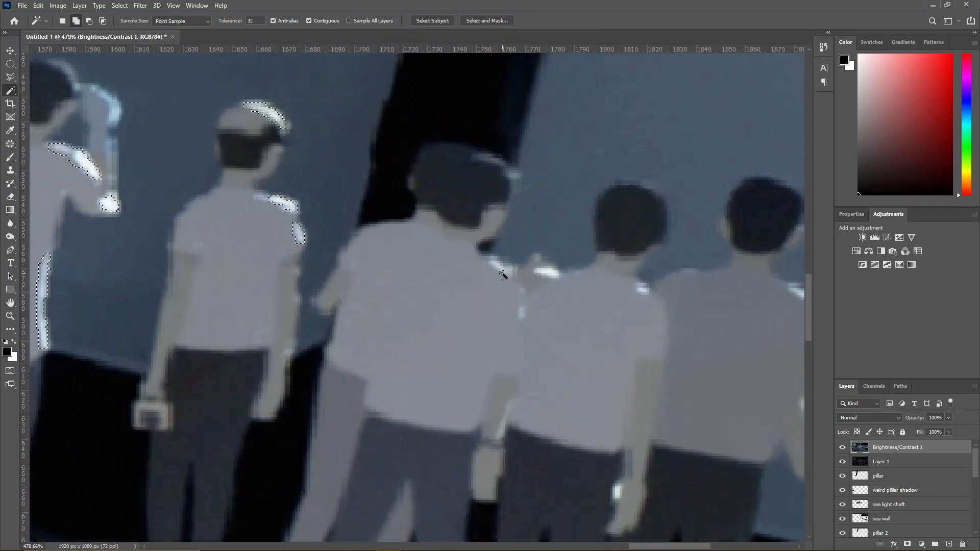
pyautogui.keyDown('shift'); pyautogui.click(551, 273); pyautogui.keyUp('shift')
pyautogui.keyDown('shift'); pyautogui.click(797, 291); pyautogui.keyUp('shift')
pyautogui.keyDown('shift'); pyautogui.click(641, 289); pyautogui.keyUp('shift')
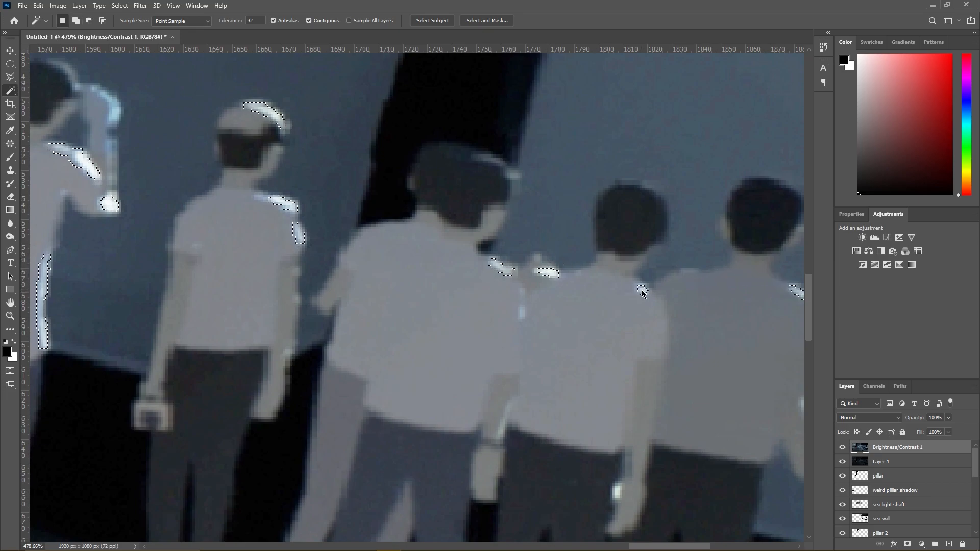
# - Add the arm and hand highlights of the nearest group's outermost figure to the selection
pyautogui.scroll(-4, 590, 437)
pyautogui.scroll(5, 734, 439)
pyautogui.keyDown('shift'); pyautogui.click(725, 449); pyautogui.keyUp('shift')
pyautogui.keyDown('shift'); pyautogui.click(690, 449); pyautogui.keyUp('shift')
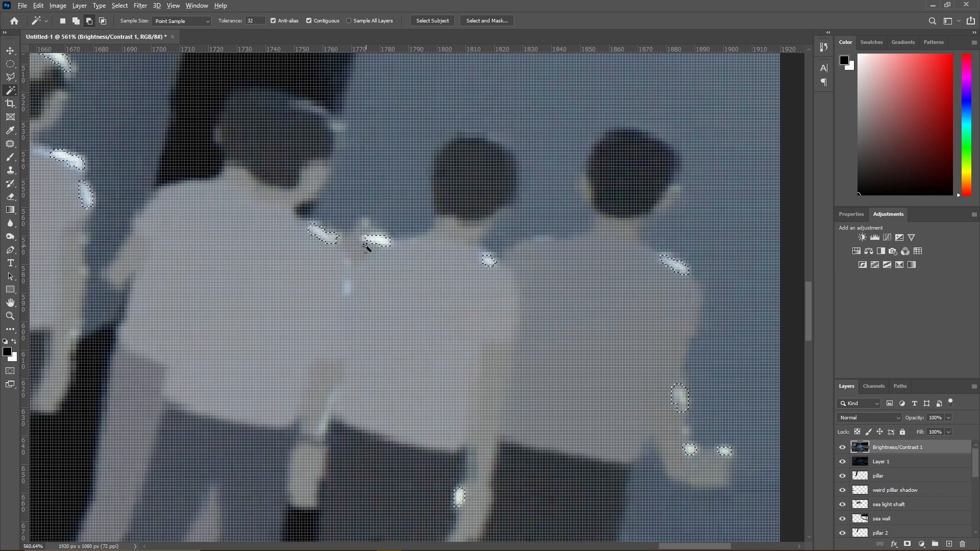
# - Add the third distant figure's lit face, shirt and leg and the fourth figure's lit face to the selection
pyautogui.scroll(-10, 378, 250)
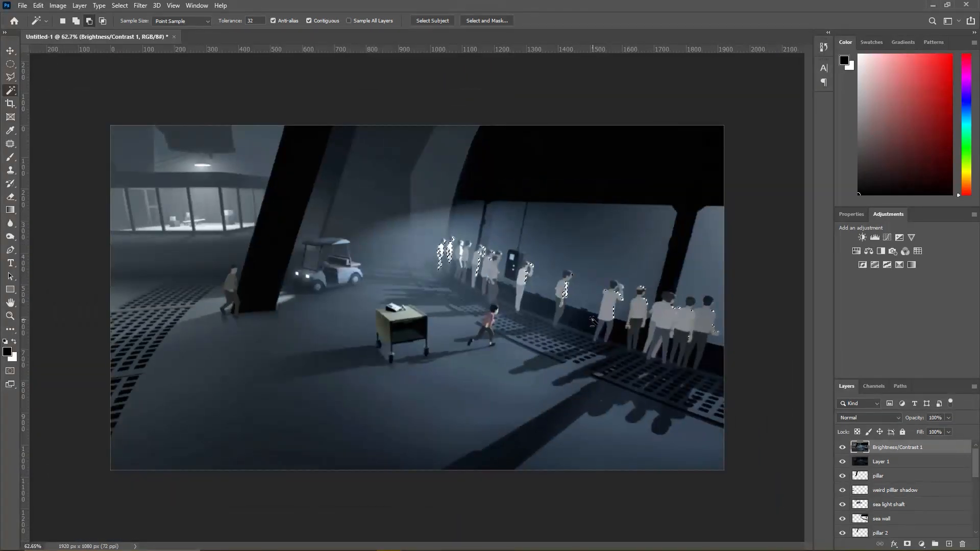
pyautogui.scroll(5, 561, 290)
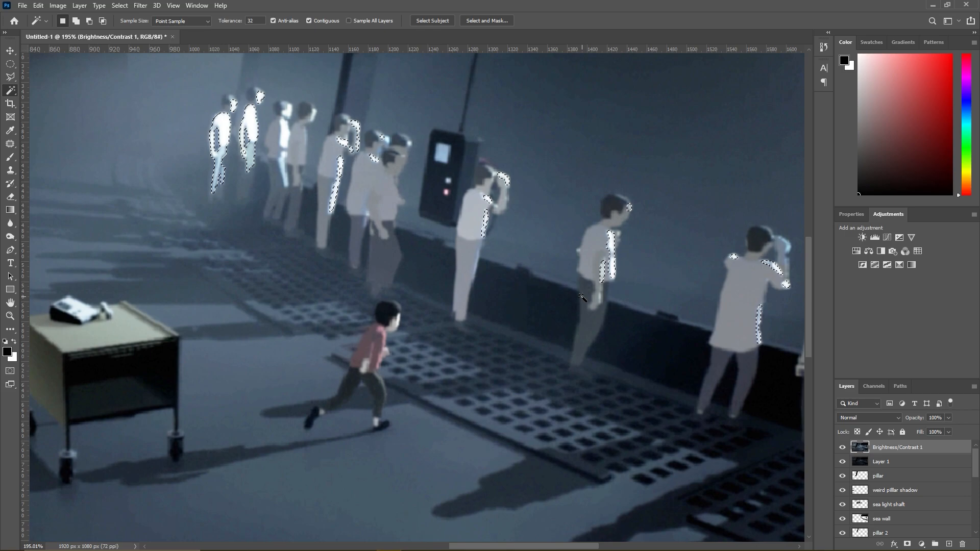
pyautogui.scroll(5, 273, 135)
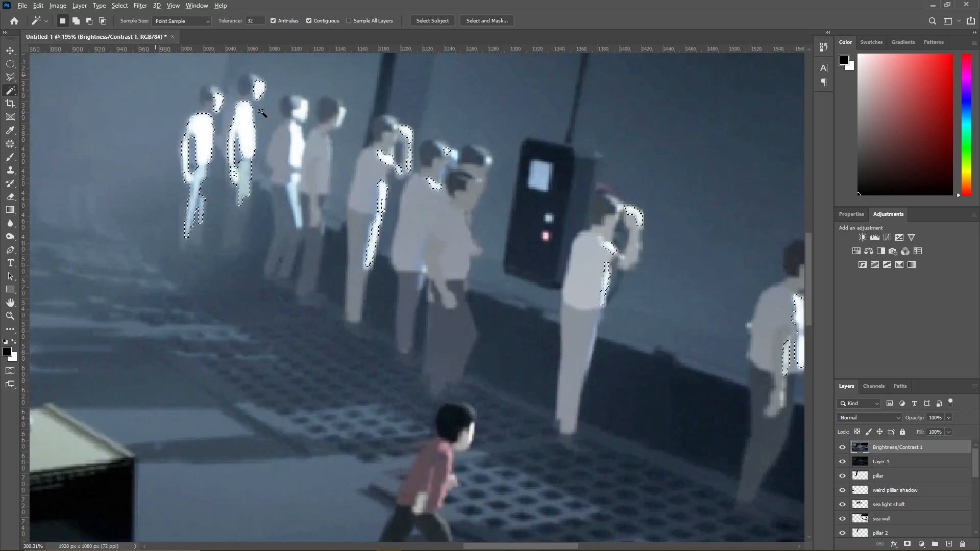
pyautogui.click(302, 99)
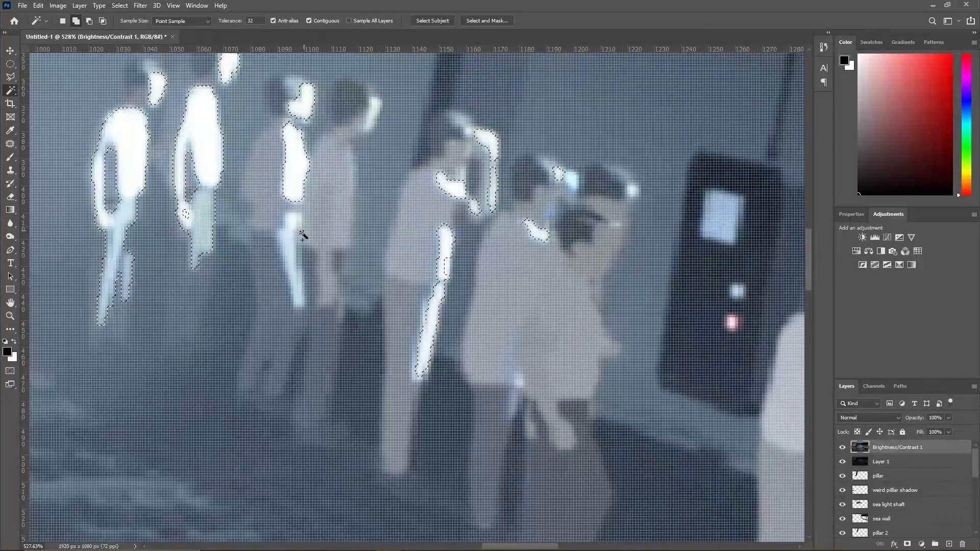
pyautogui.click(290, 251)
pyautogui.scroll(-3, 373, 120)
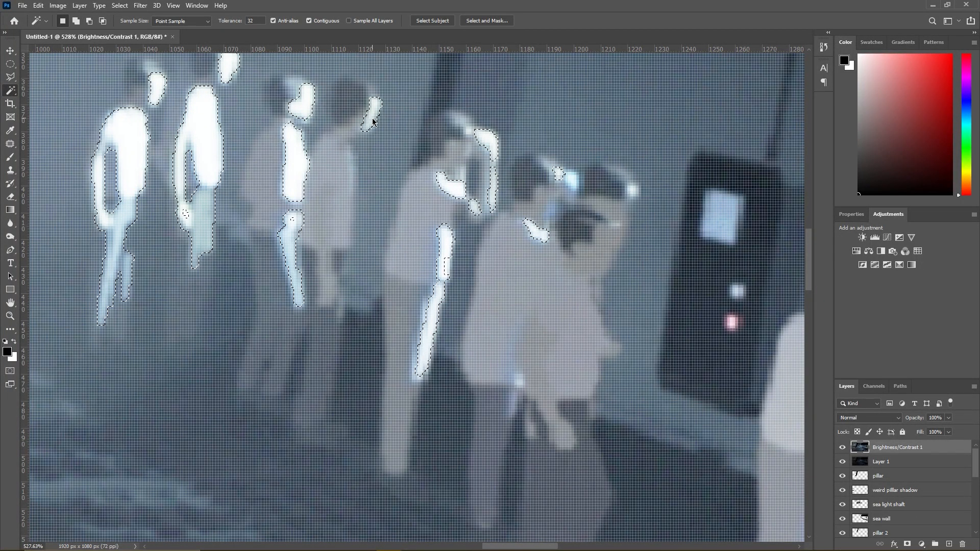
pyautogui.scroll(-1, 430, 237)
pyautogui.scroll(-4, 430, 238)
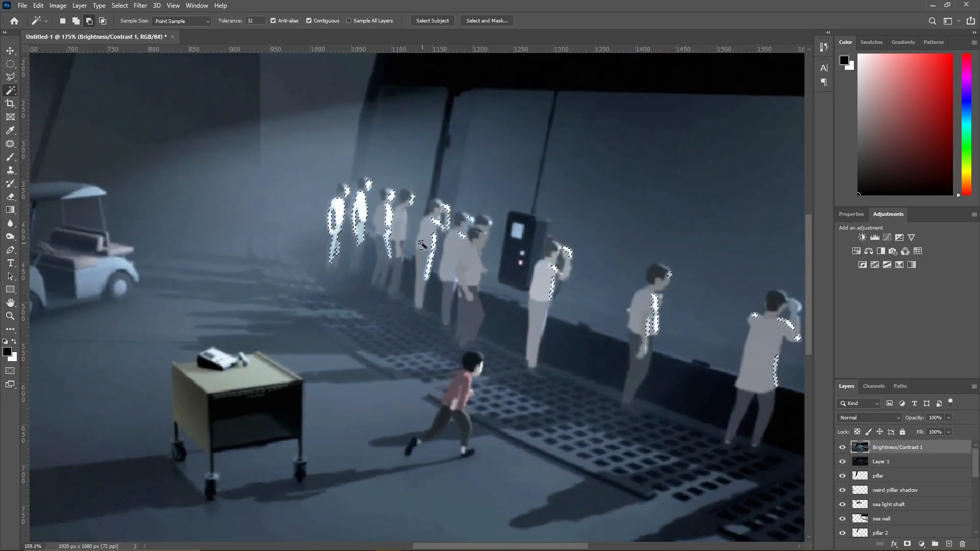
# - Choose a grey brush colour and add a new layer named "people bright"
pyautogui.press('b')
pyautogui.keyDown('alt'); pyautogui.click(357, 219); pyautogui.keyUp('alt')
pyautogui.moveTo(879, 91); pyautogui.dragTo(844, 103)
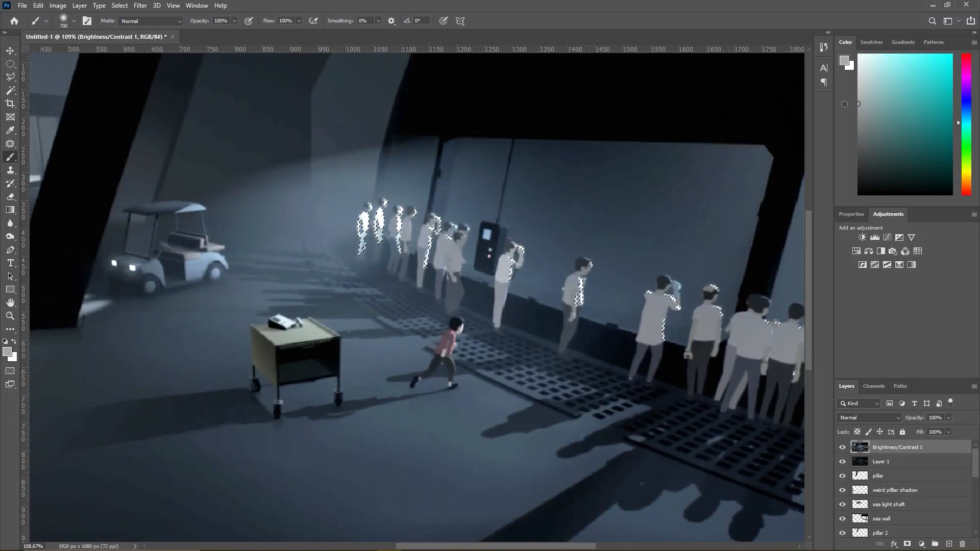
pyautogui.scroll(-3, 656, 131)
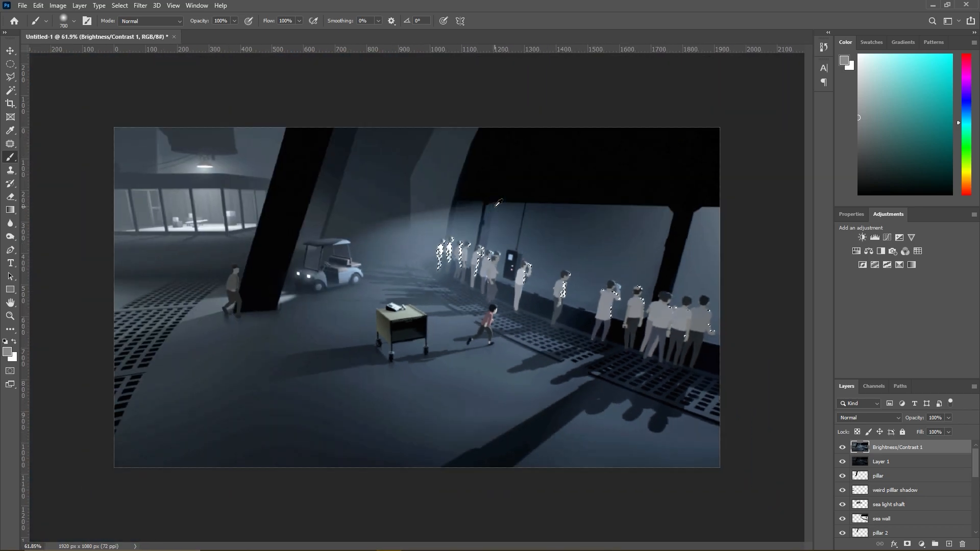
pyautogui.click(80, 6)
pyautogui.moveTo(97, 14)
pyautogui.click(196, 16)
pyautogui.write('pe')
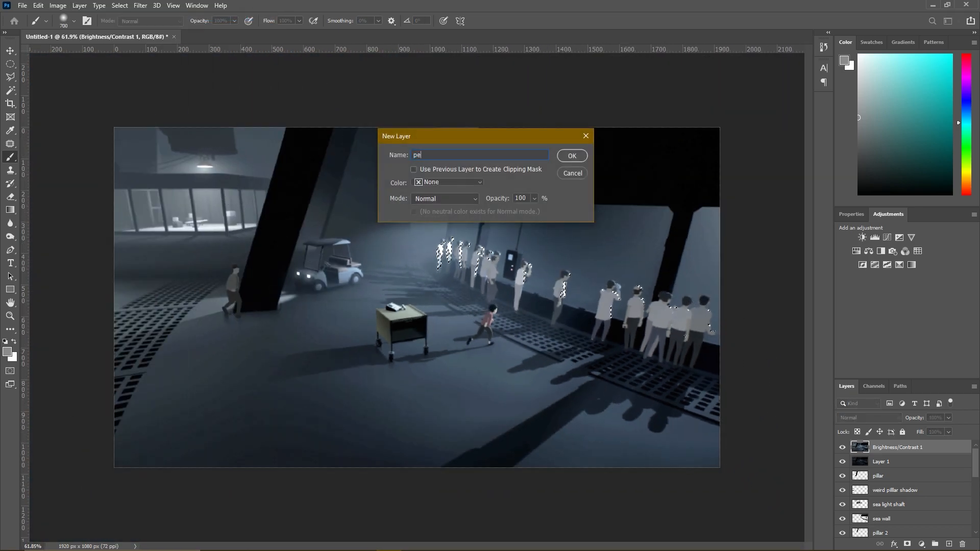
pyautogui.write('ople bright')
pyautogui.press('Return')
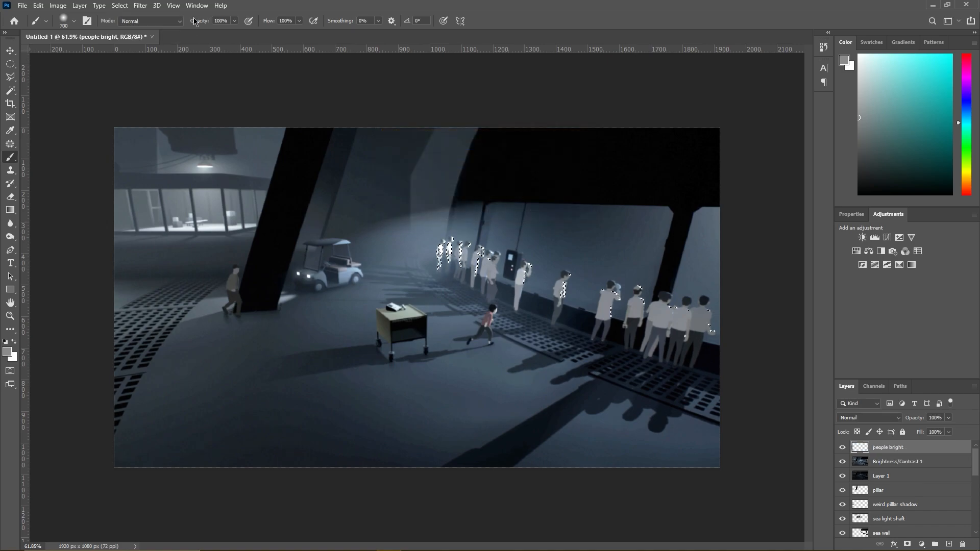
# - Paint the selected rim highlights of the onlookers in light grey on the people bright layer and deselect
pyautogui.scroll(5, 503, 334)
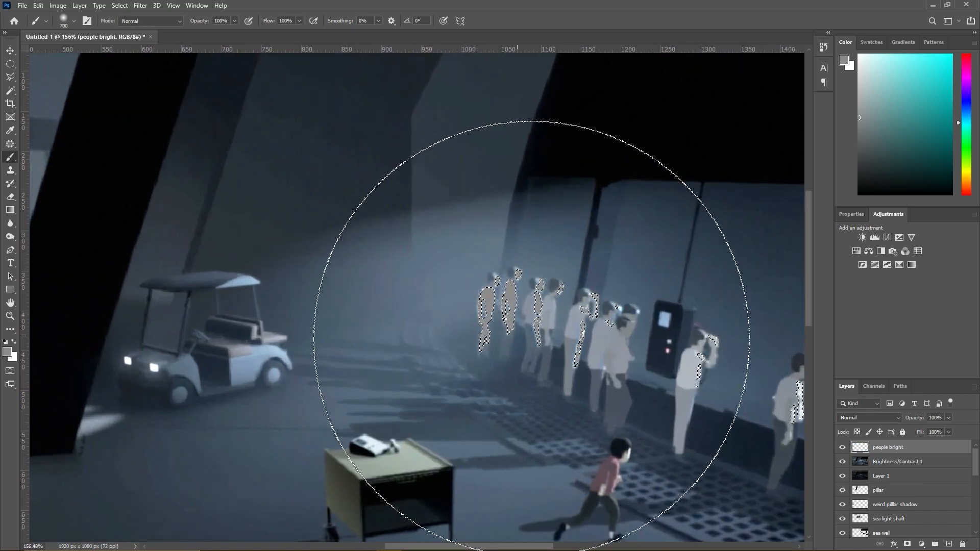
pyautogui.moveTo(858, 118); pyautogui.dragTo(858, 78)
pyautogui.scroll(-5, 776, 443)
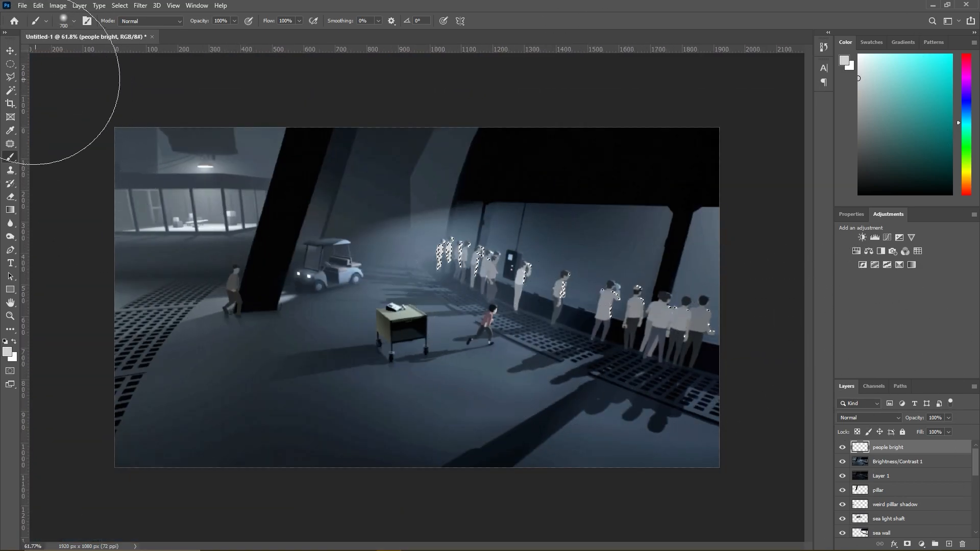
pyautogui.click(10, 77)
pyautogui.rightClick(437, 266)
pyautogui.click(444, 269)
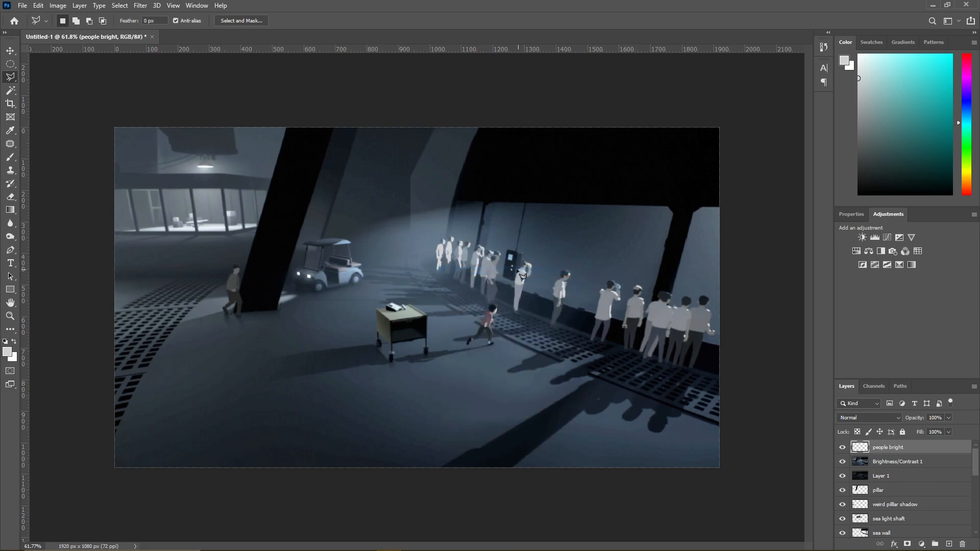
pyautogui.scroll(5, 500, 265)
pyautogui.scroll(3, 513, 271)
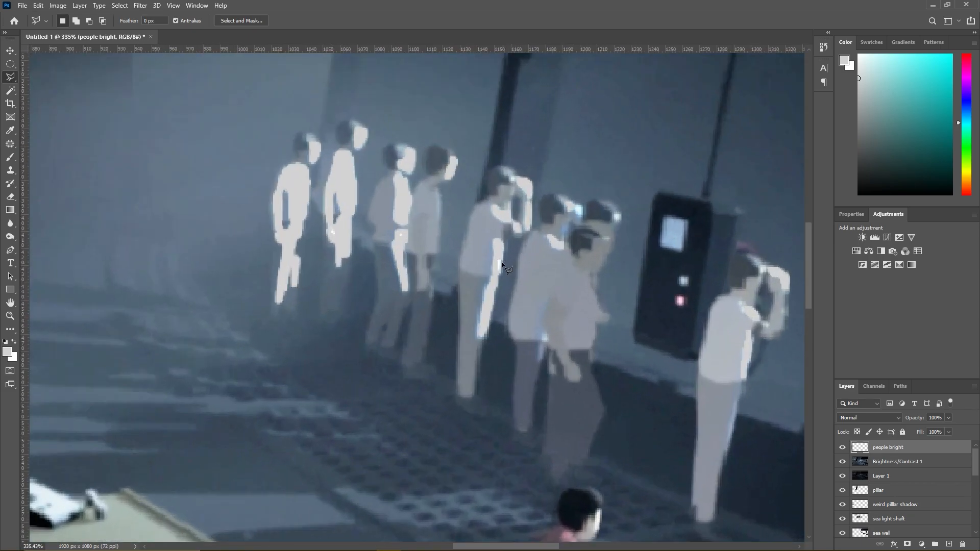
pyautogui.scroll(1, 461, 265)
pyautogui.click(10, 90)
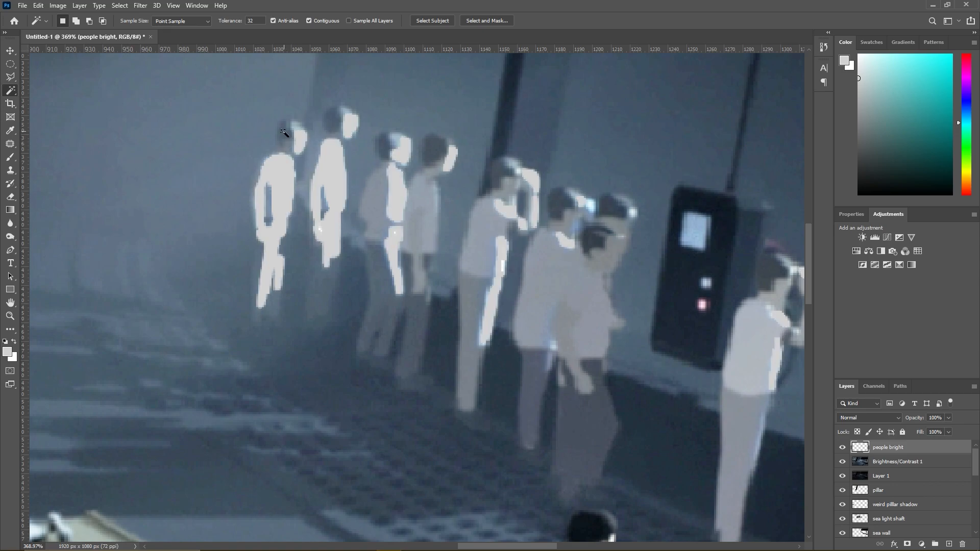
pyautogui.click(861, 459)
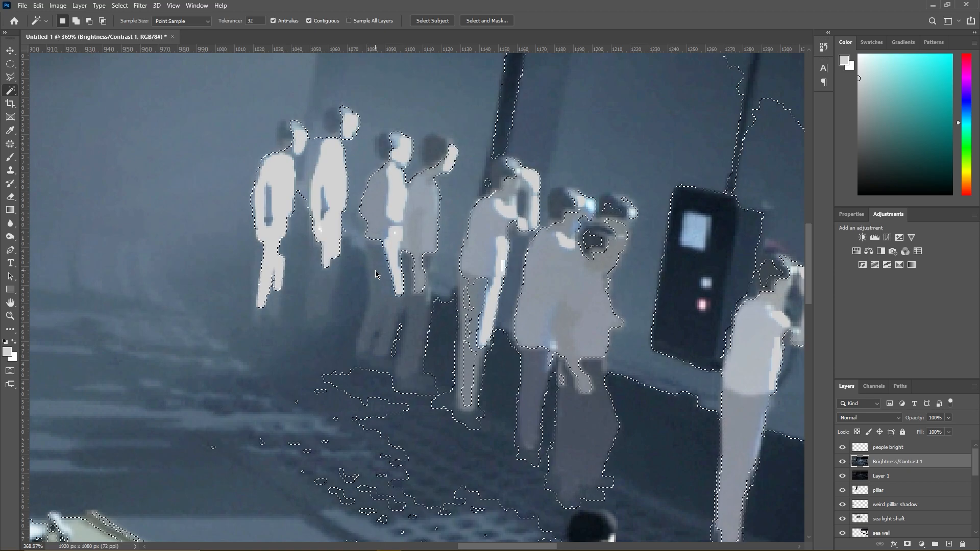
pyautogui.click(880, 476)
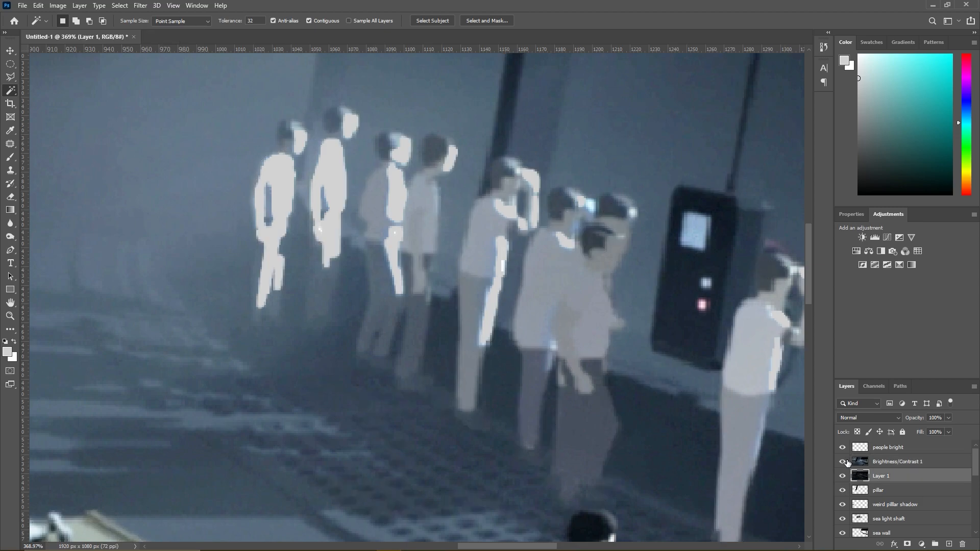
pyautogui.click(842, 461)
pyautogui.click(283, 148)
pyautogui.hotkey('ctrl', 'd')
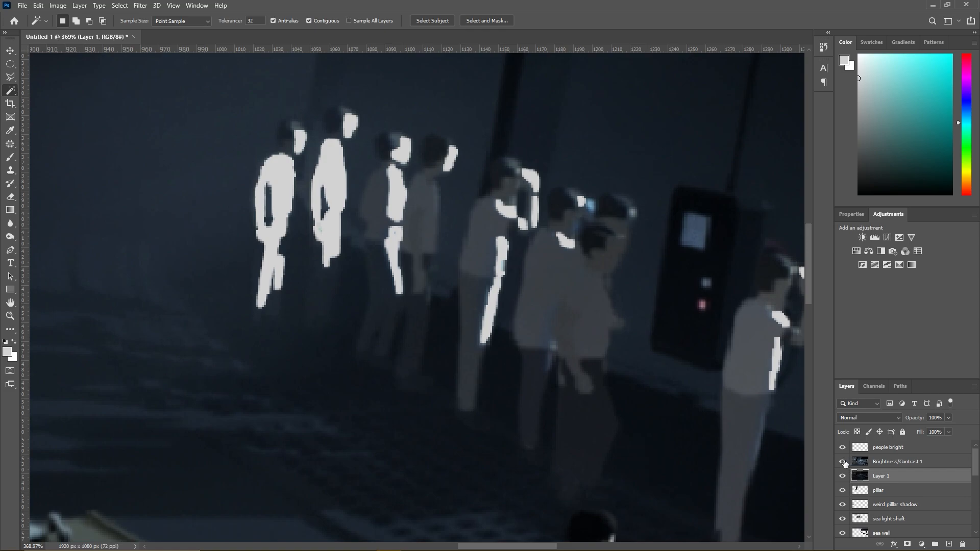
pyautogui.click(842, 462)
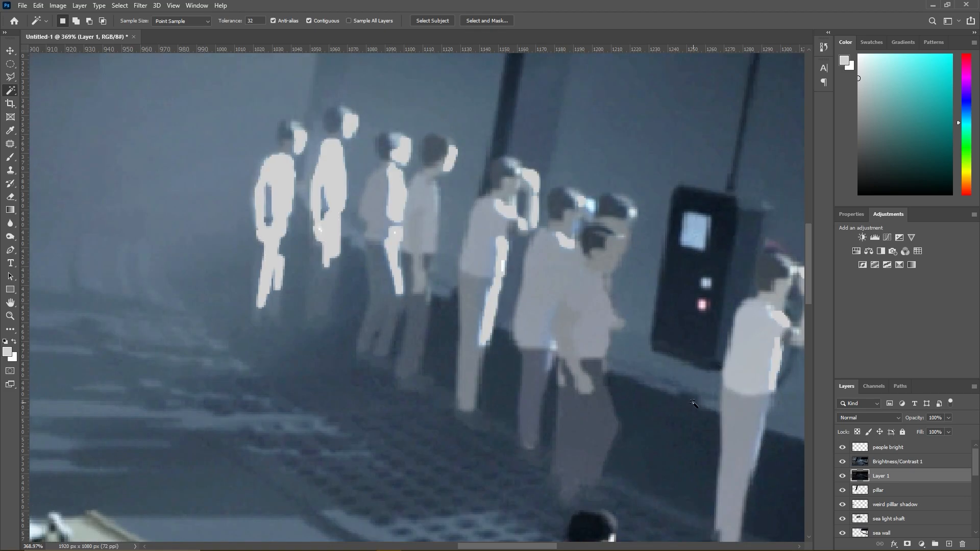
# - Make the Brightness/Contrast 1 layer active, try a Magic Wand selection of the fifth-farthest onlooker and clear the selection
pyautogui.click(856, 462)
pyautogui.click(472, 269)
pyautogui.keyDown('shift'); pyautogui.click(474, 331); pyautogui.keyUp('shift')
pyautogui.hotkey('ctrl', 'z')
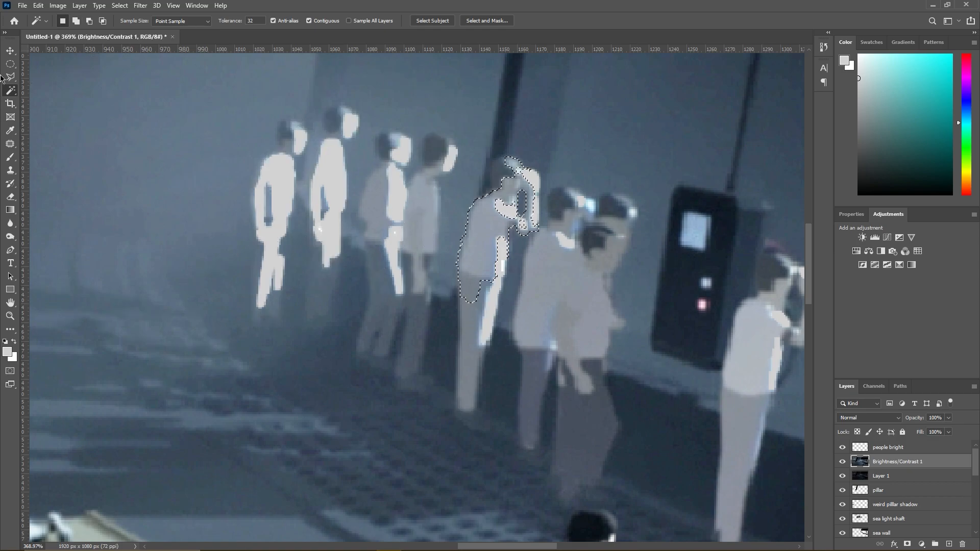
pyautogui.click(11, 76)
pyautogui.rightClick(462, 267)
pyautogui.click(477, 273)
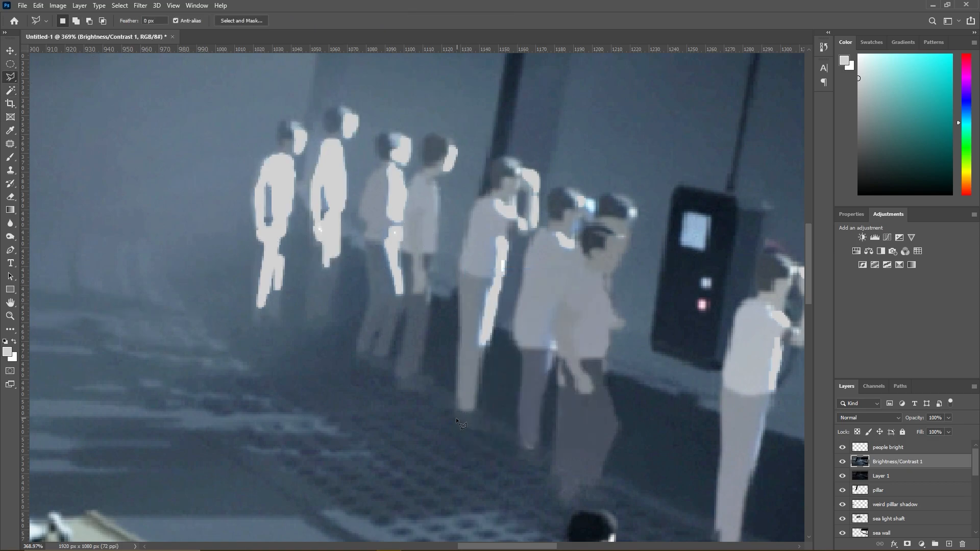
# - Trace the head, body and legs of the fifth-farthest onlooker with the Polygonal Lasso, leaving out the raised arm
pyautogui.click(455, 419)
pyautogui.click(459, 262)
pyautogui.click(490, 189)
pyautogui.click(493, 159)
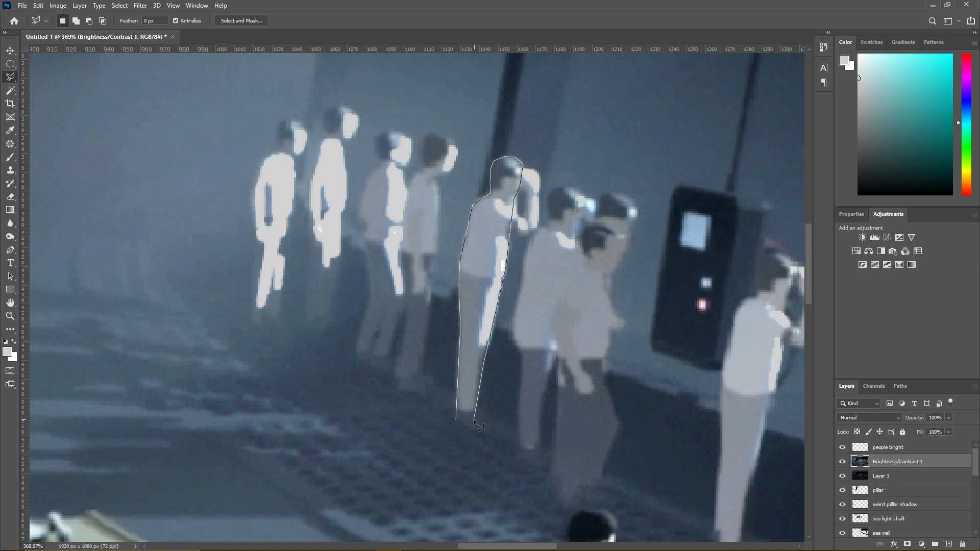
pyautogui.click(458, 418)
# - Add the whole outline of the fourth-farthest onlooker to the selection with the Polygonal Lasso
pyautogui.click(393, 382)
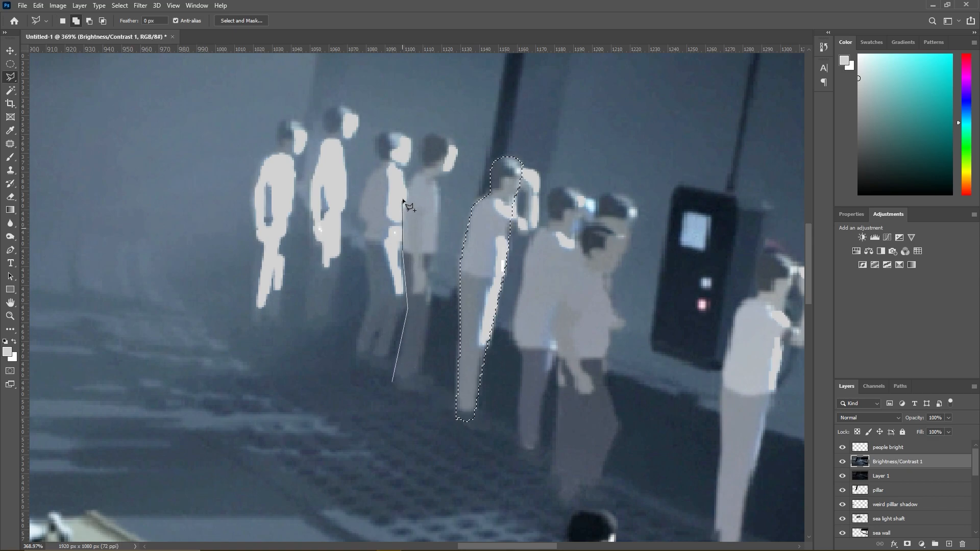
pyautogui.click(408, 185)
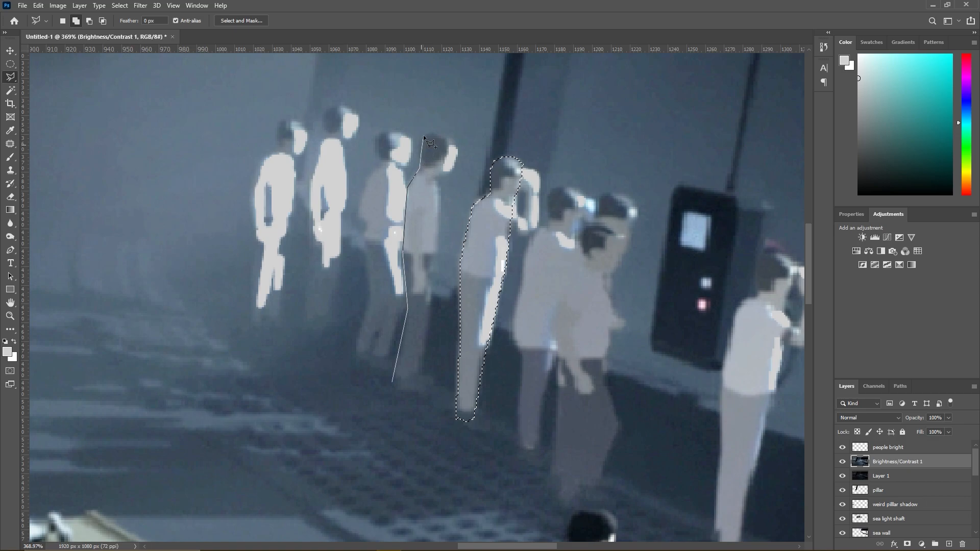
pyautogui.click(436, 133)
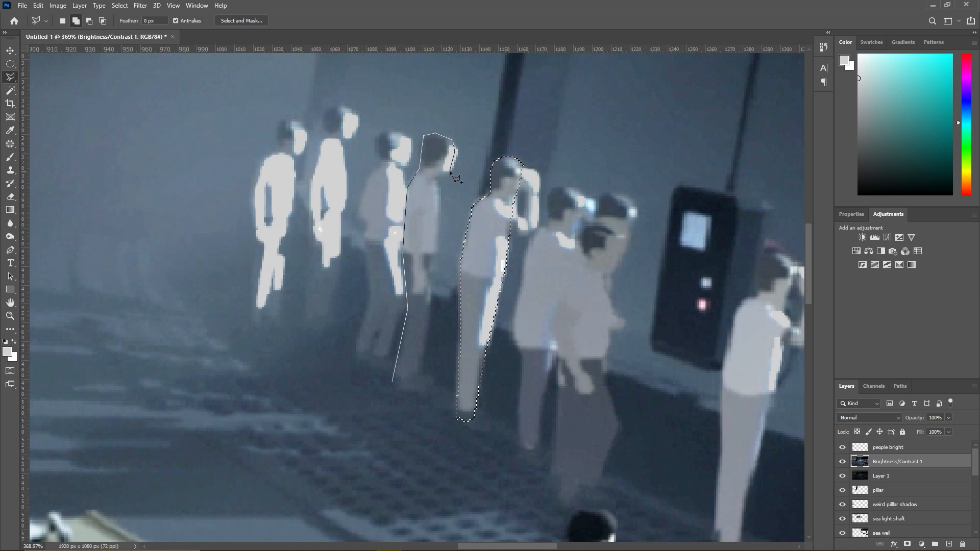
pyautogui.click(437, 177)
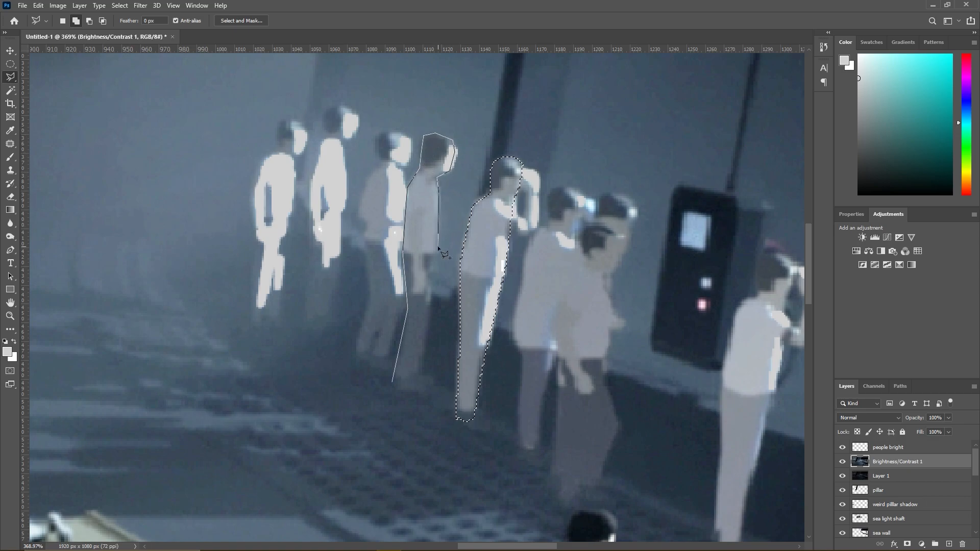
pyautogui.click(431, 285)
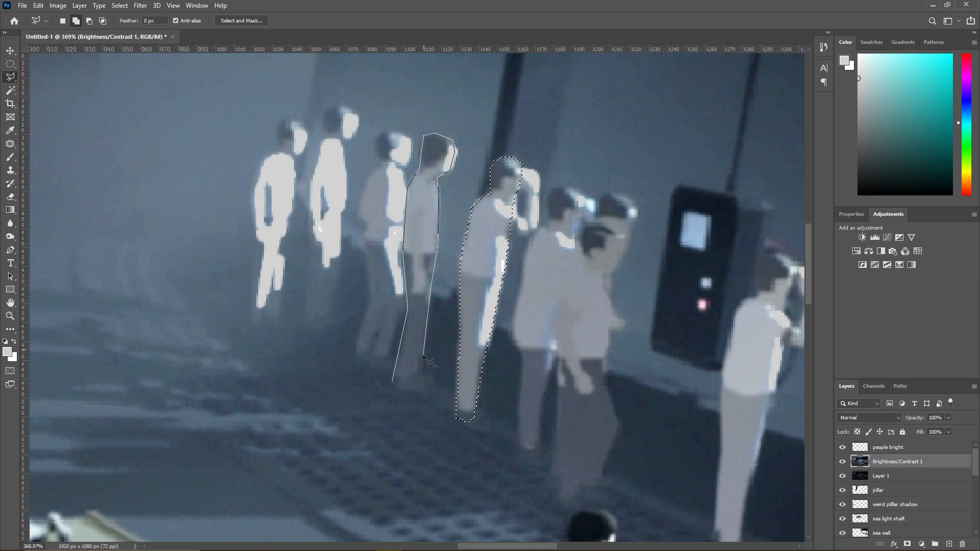
pyautogui.doubleClick(413, 384)
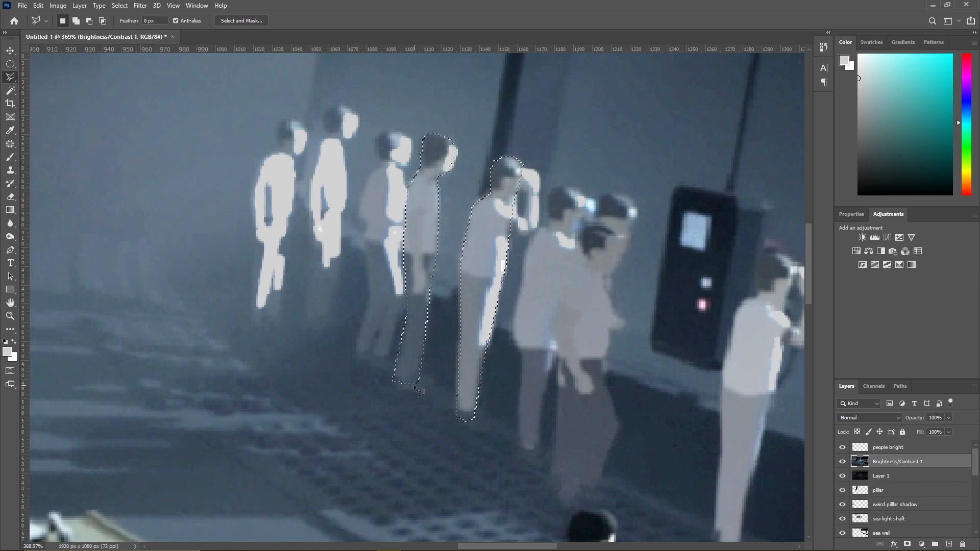
# - Add the whole outline of the third-farthest onlooker to the lasso selection
pyautogui.click(385, 363)
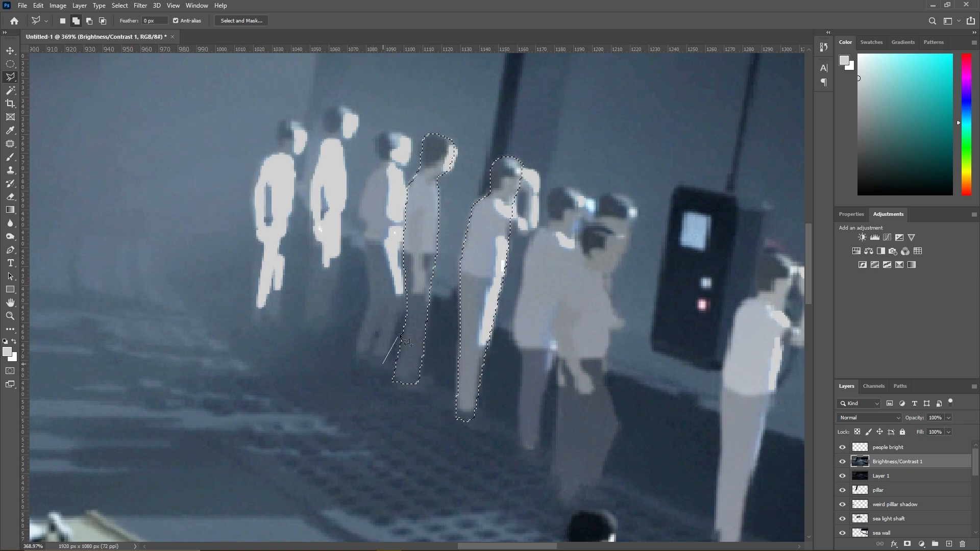
pyautogui.click(399, 250)
pyautogui.click(406, 219)
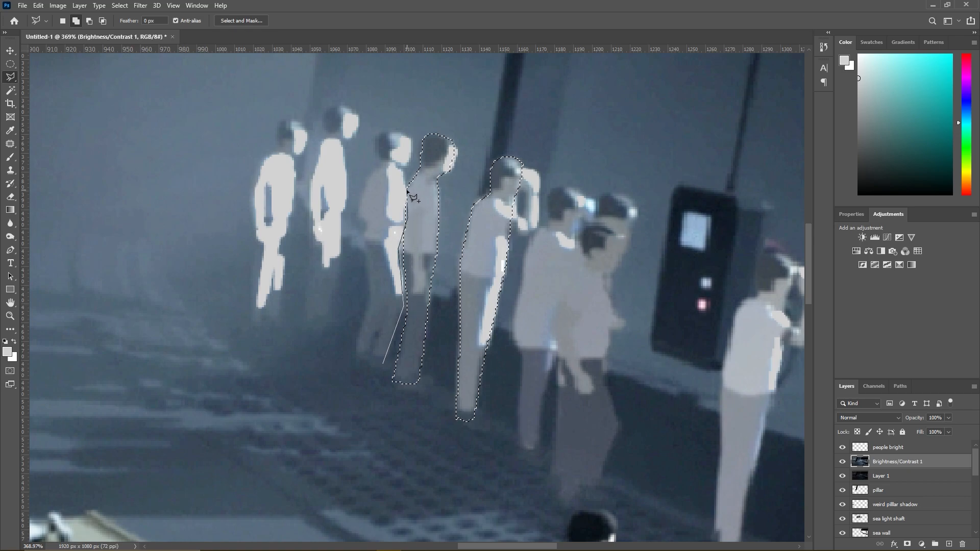
pyautogui.click(405, 168)
pyautogui.click(407, 138)
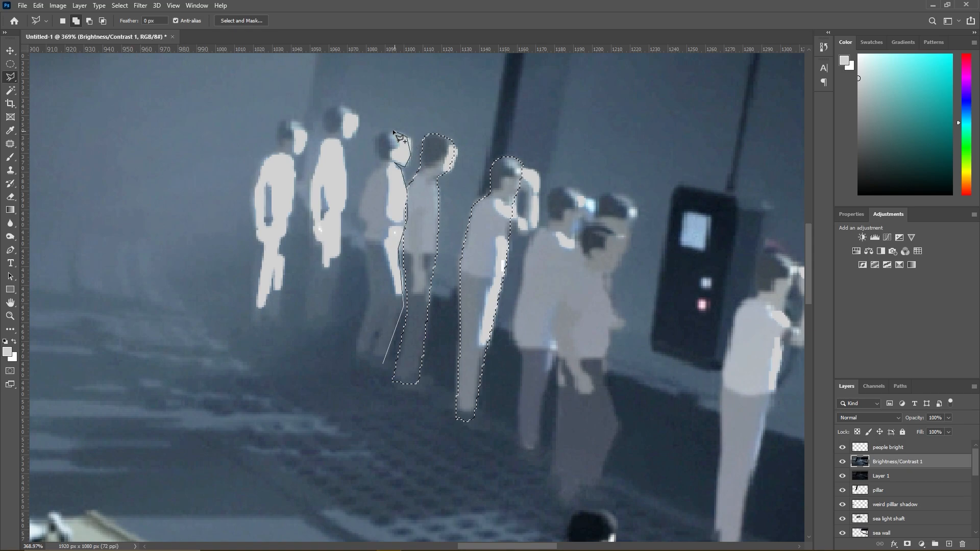
pyautogui.click(374, 136)
pyautogui.click(365, 221)
pyautogui.click(356, 350)
pyautogui.doubleClick(382, 363)
# - Add the second-farthest onlooker, including the faded legs, to the lasso selection
pyautogui.click(333, 320)
pyautogui.click(339, 255)
pyautogui.click(341, 145)
pyautogui.click(355, 131)
pyautogui.click(357, 117)
pyautogui.click(346, 103)
pyautogui.click(325, 109)
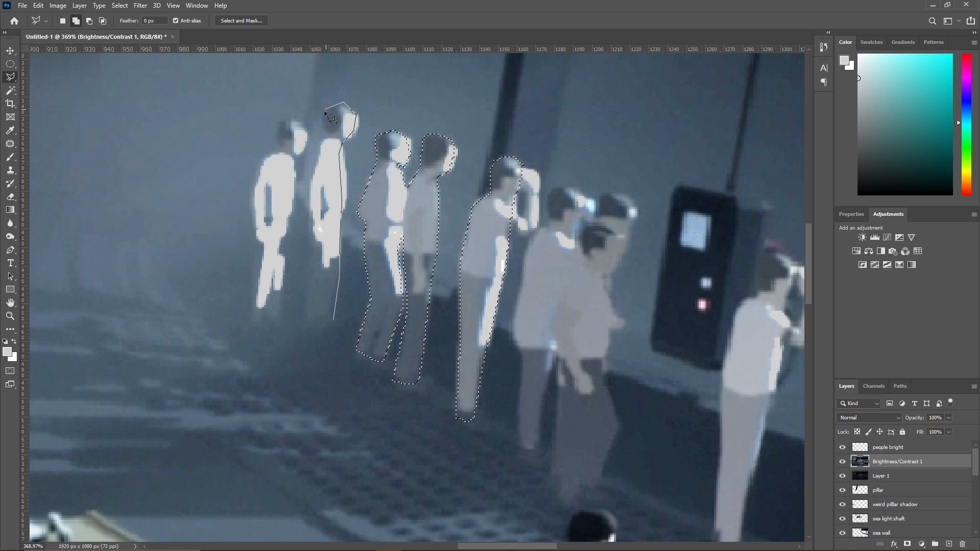
pyautogui.click(322, 134)
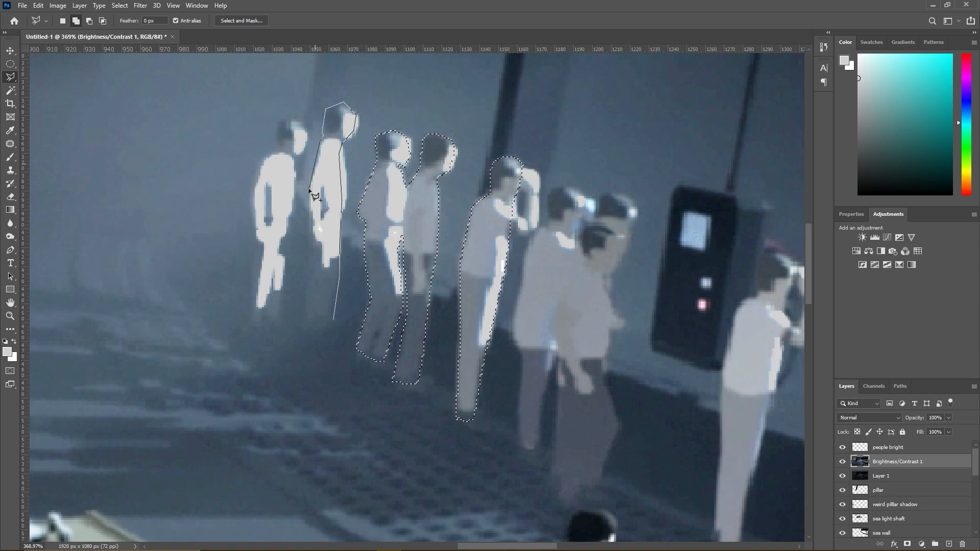
pyautogui.doubleClick(306, 331)
# - Add the outline of the farthest onlooker, from feet to head, to the lasso selection
pyautogui.click(249, 322)
pyautogui.click(267, 325)
pyautogui.click(282, 321)
pyautogui.click(284, 238)
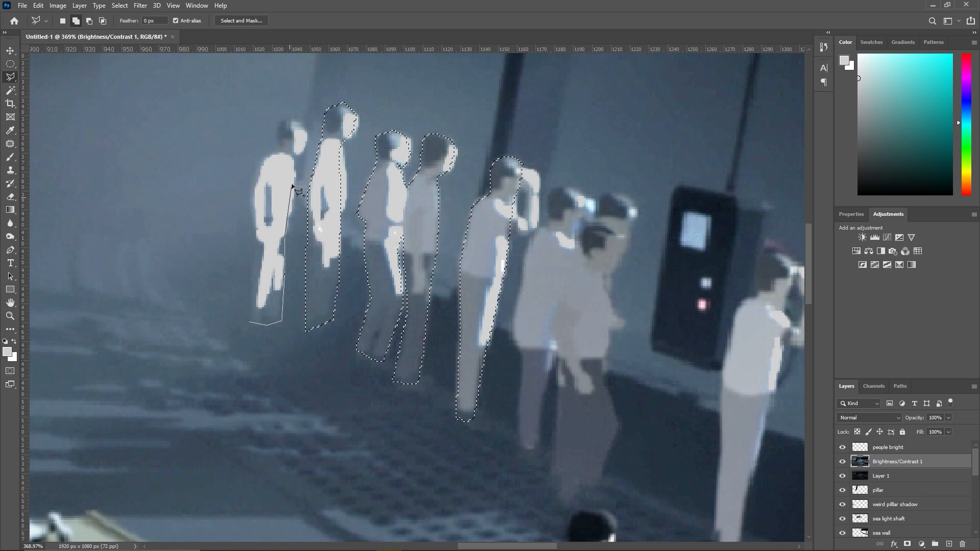
pyautogui.click(298, 122)
pyautogui.click(284, 122)
pyautogui.click(274, 138)
pyautogui.click(274, 152)
pyautogui.click(261, 163)
pyautogui.click(253, 199)
pyautogui.click(250, 223)
pyautogui.scroll(-3, 255, 266)
pyautogui.click(250, 317)
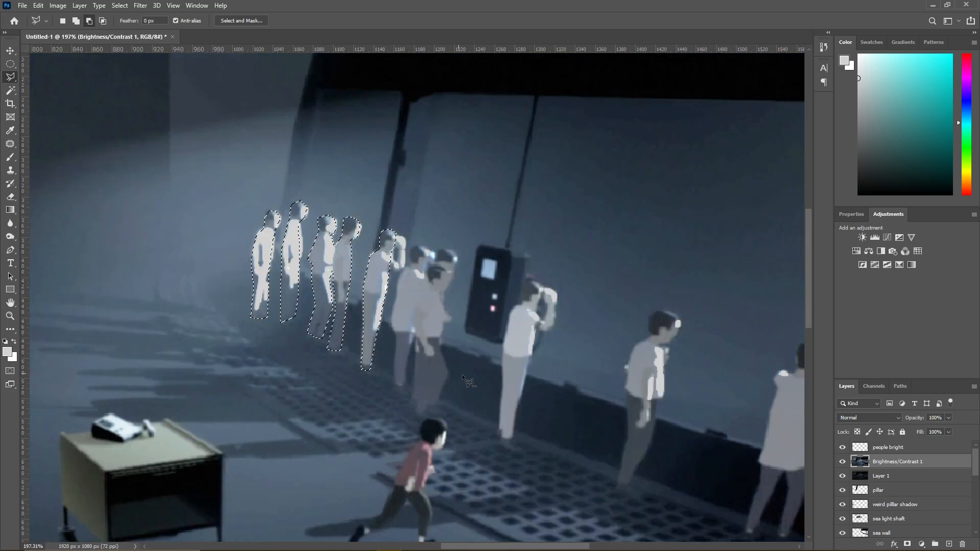
# - Add the sixth-farthest onlooker, standing just behind the overlapping pair, to the lasso selection
pyautogui.scroll(3, 473, 372)
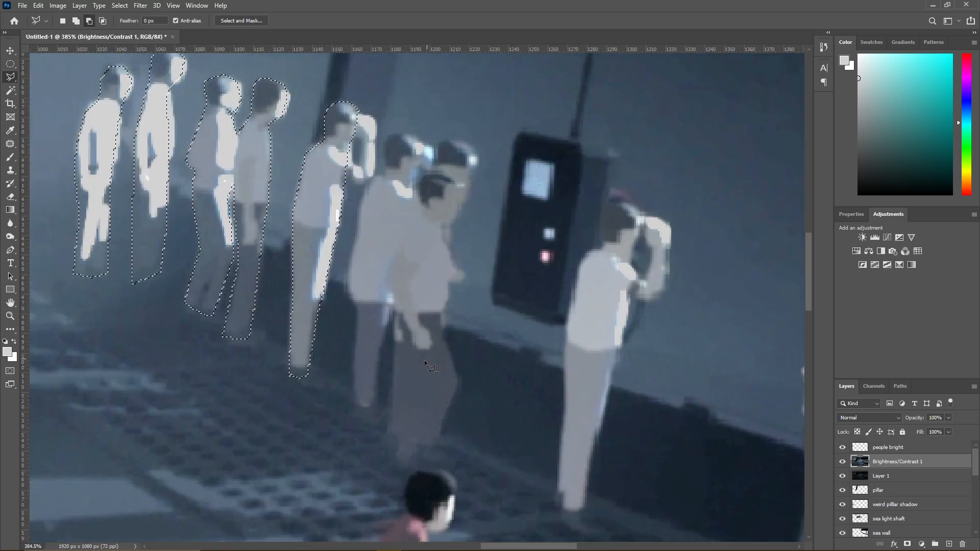
pyautogui.click(351, 409)
pyautogui.click(378, 419)
pyautogui.click(381, 366)
pyautogui.click(414, 224)
pyautogui.click(410, 189)
pyautogui.click(423, 150)
pyautogui.click(387, 135)
pyautogui.click(381, 165)
pyautogui.click(378, 180)
pyautogui.click(366, 193)
pyautogui.click(359, 208)
pyautogui.click(352, 240)
pyautogui.click(349, 273)
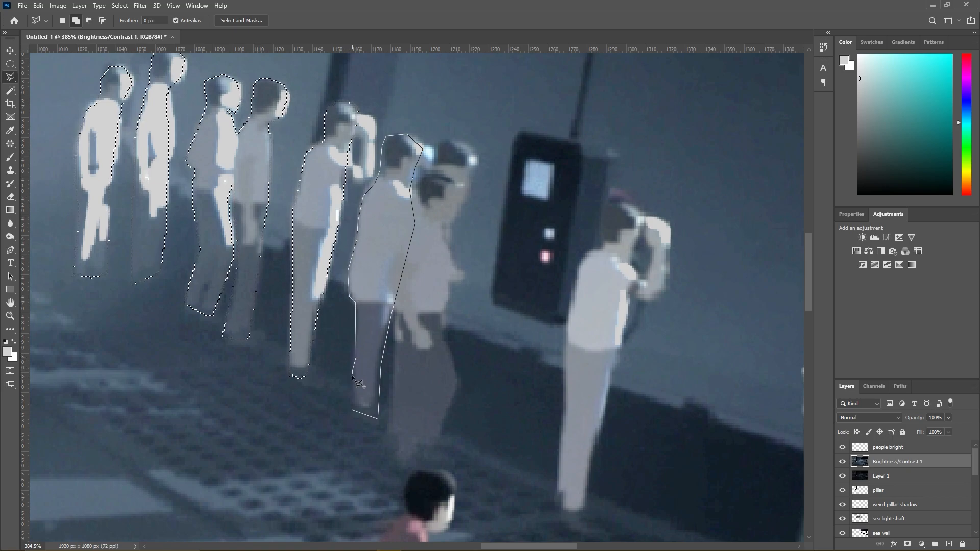
pyautogui.doubleClick(378, 417)
# - Add the two overlapping onlookers nearest the wall control box to the selection as one lassoed outline
pyautogui.click(390, 430)
pyautogui.click(395, 339)
pyautogui.click(392, 291)
pyautogui.click(400, 242)
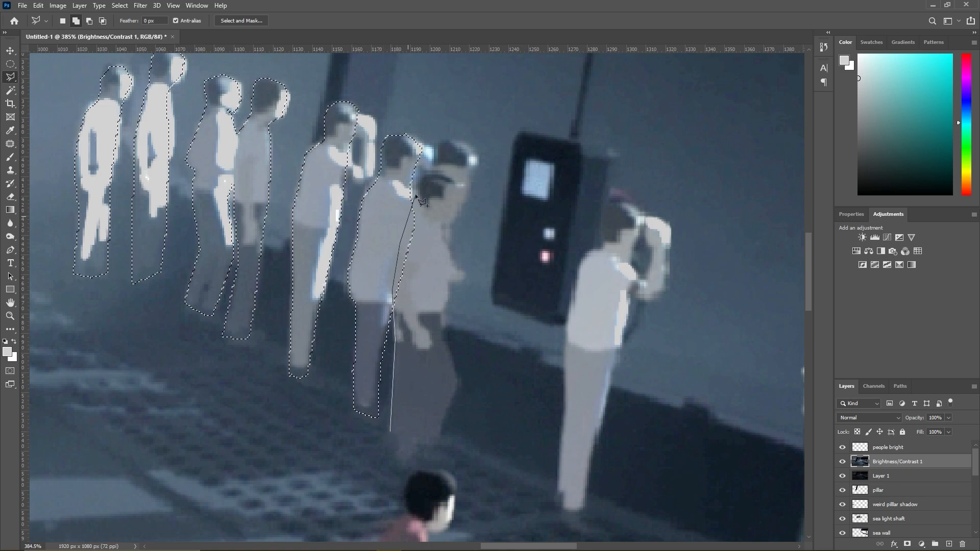
pyautogui.click(417, 179)
pyautogui.click(434, 165)
pyautogui.click(436, 142)
pyautogui.click(457, 143)
pyautogui.click(466, 149)
pyautogui.click(472, 181)
pyautogui.click(447, 234)
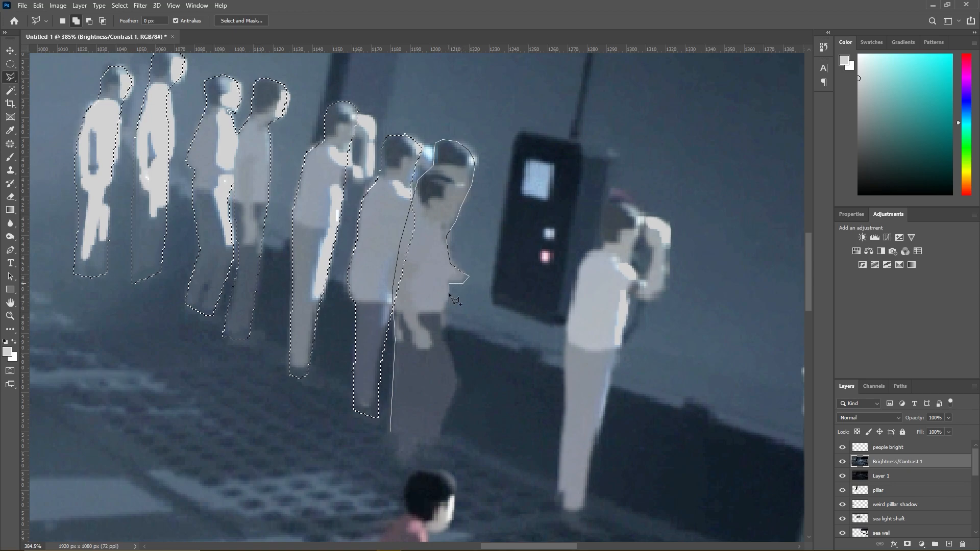
pyautogui.click(455, 374)
pyautogui.click(392, 433)
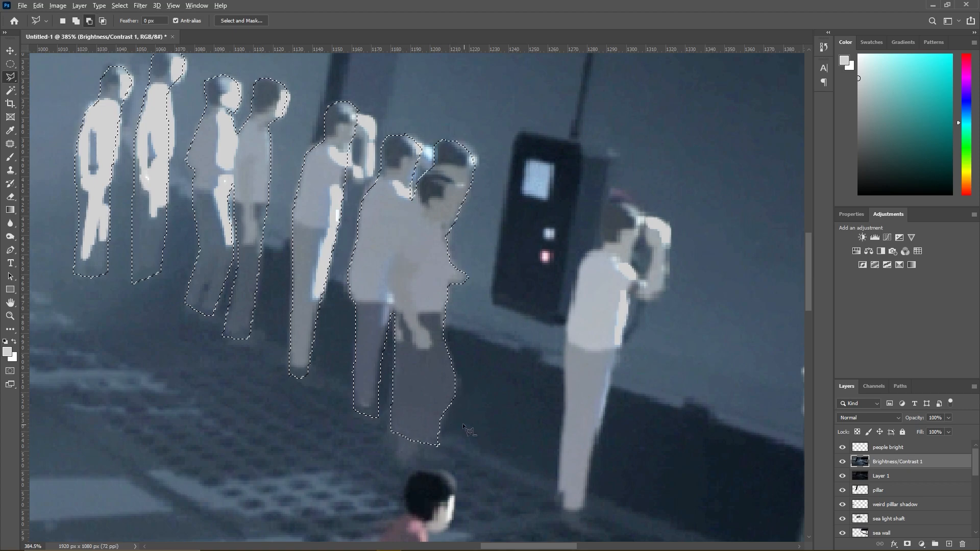
# - Add the head, raised arms, shirt and trousers of the man just past the control box to the selection with the Magic Wand
pyautogui.scroll(-3, 463, 423)
pyautogui.scroll(-2, 534, 462)
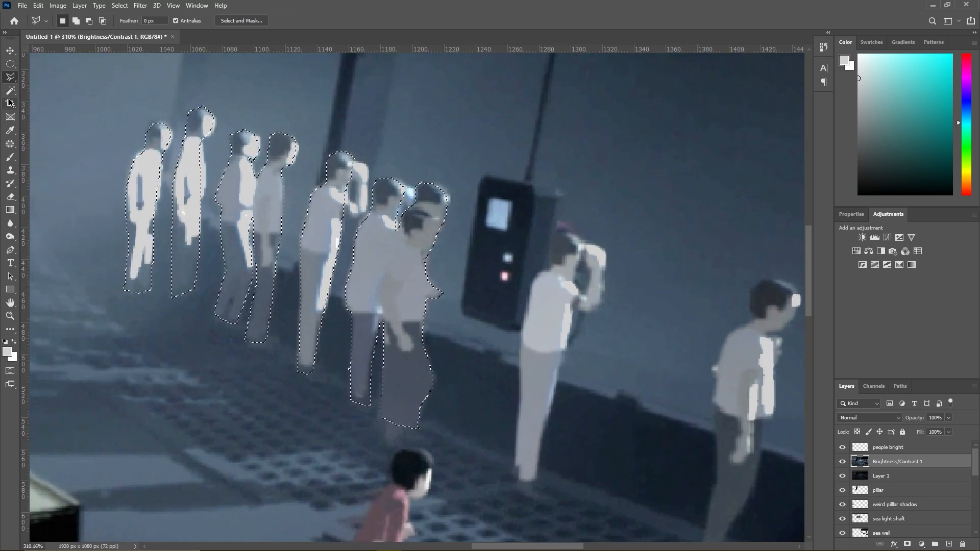
pyautogui.press('w')
pyautogui.keyDown('shift'); pyautogui.click(505, 348); pyautogui.keyUp('shift')
pyautogui.keyDown('shift'); pyautogui.click(501, 375); pyautogui.keyUp('shift')
pyautogui.keyDown('shift'); pyautogui.click(524, 290); pyautogui.keyUp('shift')
pyautogui.hotkey('ctrl', 'z')
# - Add the head, shirt and arm of the lone onlooker at the middle of the window to the Magic Wand selection
pyautogui.keyDown('shift'); pyautogui.click(629, 376); pyautogui.keyUp('shift')
pyautogui.keyDown('shift'); pyautogui.click(622, 432); pyautogui.keyUp('shift')
pyautogui.hotkey('ctrl', 'z')
pyautogui.scroll(-5, 661, 434)
pyautogui.keyDown('shift'); pyautogui.click(726, 424); pyautogui.keyUp('shift')
pyautogui.scroll(3, 726, 423)
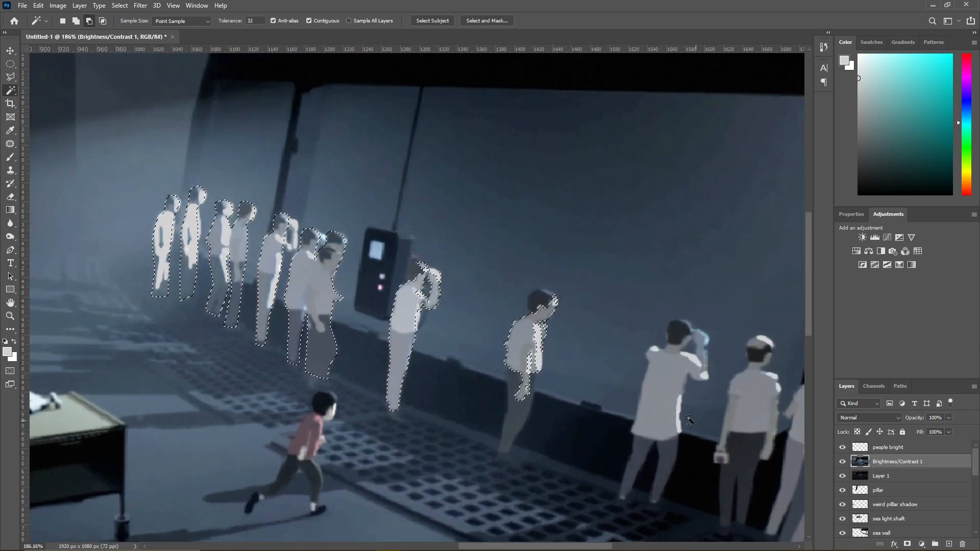
# - Add the head and shirt of the man with raised arms and the head, shirt and arms of the neighbouring light-haired man to the selection
pyautogui.keyDown('shift'); pyautogui.click(676, 334); pyautogui.keyUp('shift')
pyautogui.keyDown('shift'); pyautogui.click(745, 449); pyautogui.keyUp('shift')
pyautogui.keyDown('shift'); pyautogui.click(745, 449); pyautogui.keyUp('shift')
pyautogui.hotkey('ctrl', 'z')
pyautogui.keyDown('shift'); pyautogui.click(757, 345); pyautogui.keyUp('shift')
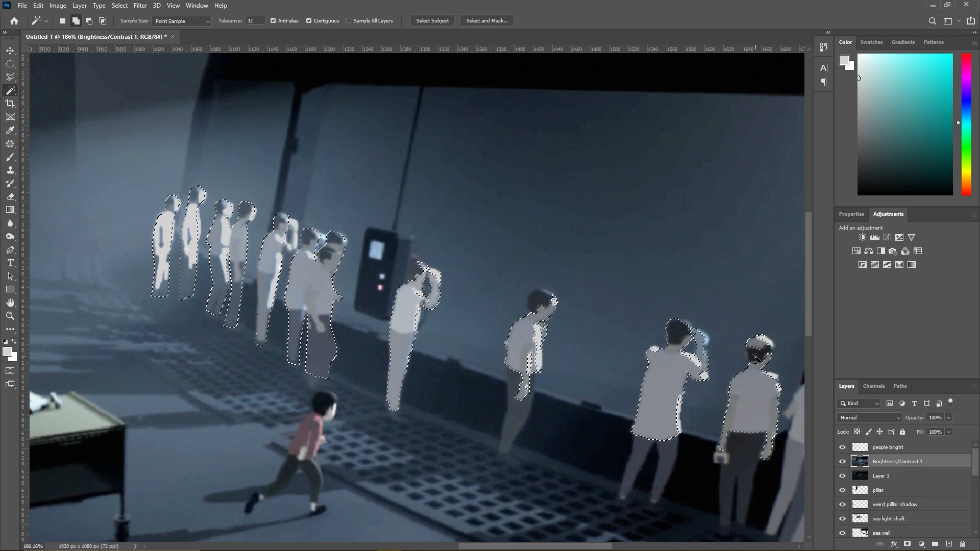
# - Add the shirts of the overlapping onlookers at the near end of the window to the Magic Wand selection
pyautogui.scroll(-5, 719, 331)
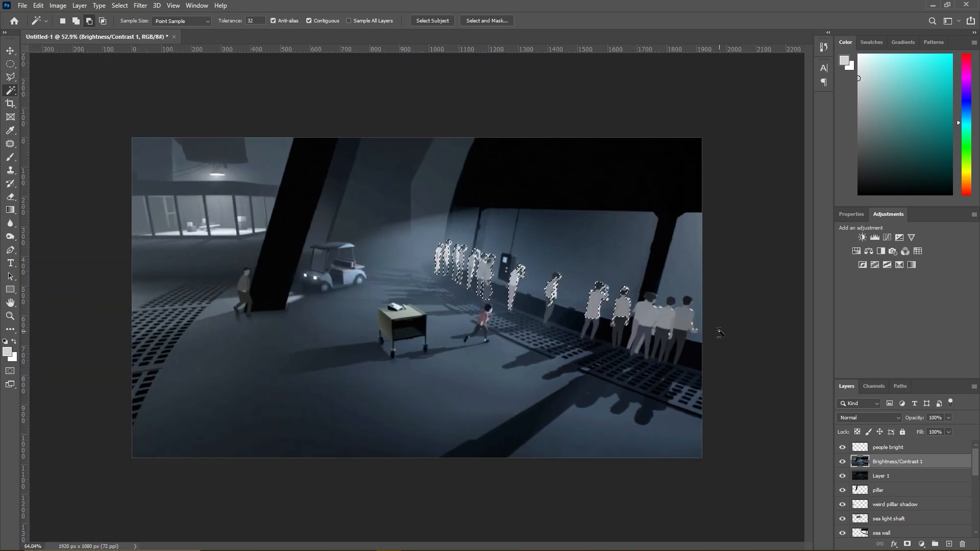
pyautogui.scroll(6, 719, 332)
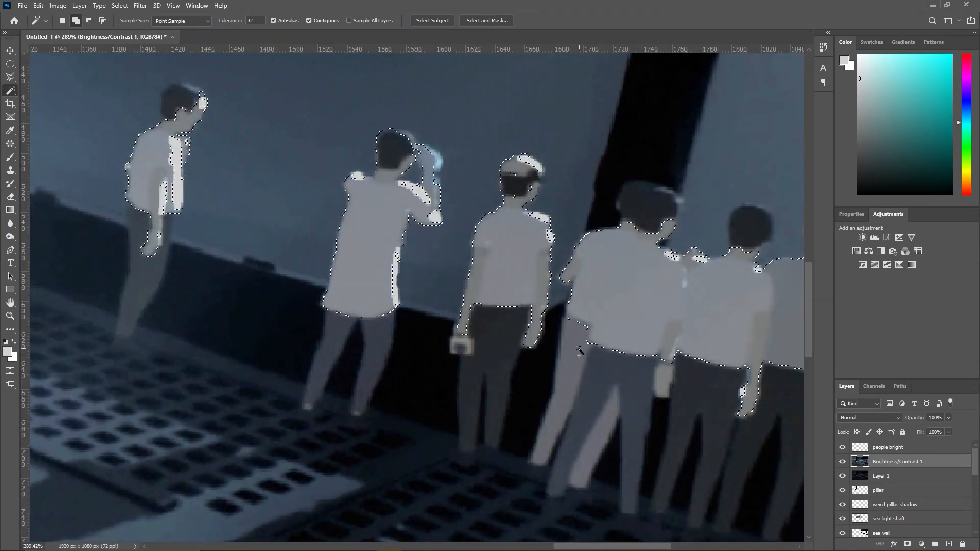
pyautogui.keyDown('shift'); pyautogui.click(579, 349); pyautogui.keyUp('shift')
pyautogui.keyDown('shift'); pyautogui.click(609, 368); pyautogui.keyUp('shift')
pyautogui.hotkey('ctrl', 'z')
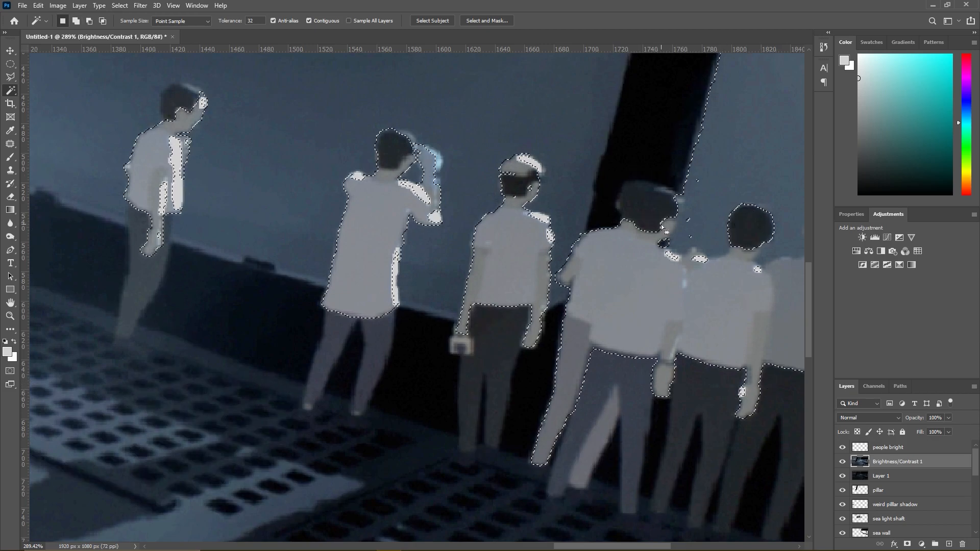
pyautogui.scroll(-6, 662, 226)
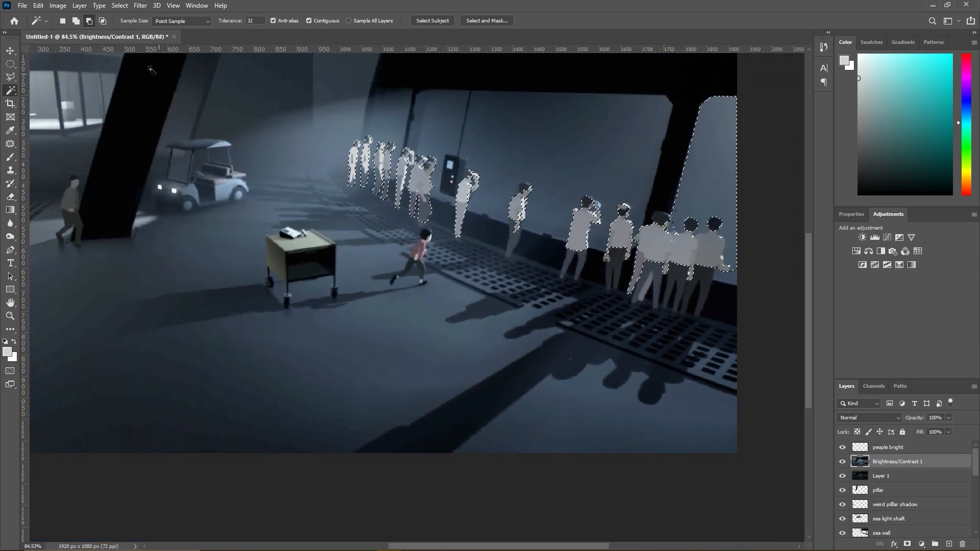
# - Subtract the window pane behind the nearest onlookers from the selection with a Polygonal Lasso outline
pyautogui.click(10, 76)
pyautogui.click(725, 280)
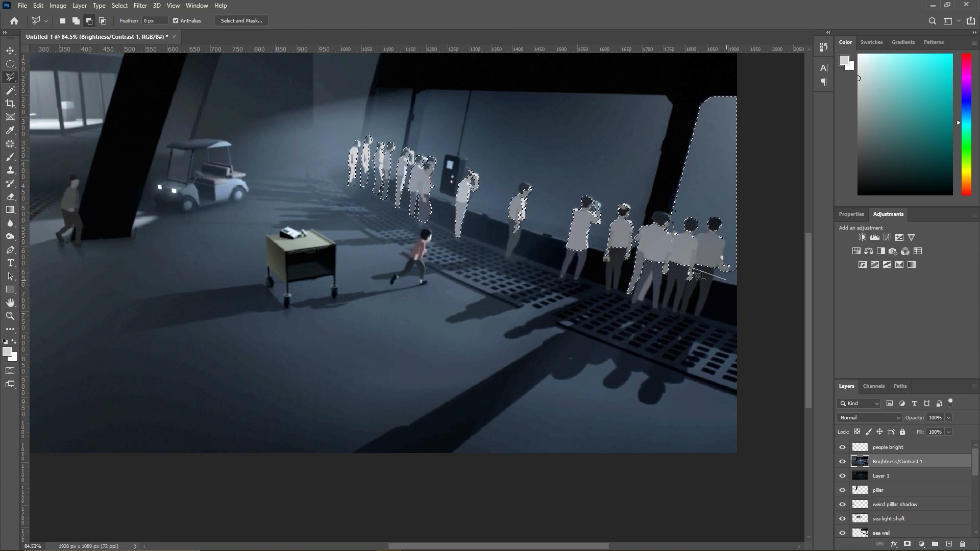
pyautogui.click(653, 266)
pyautogui.click(701, 83)
pyautogui.click(741, 88)
pyautogui.click(725, 280)
pyautogui.scroll(3, 718, 273)
pyautogui.scroll(5, 413, 154)
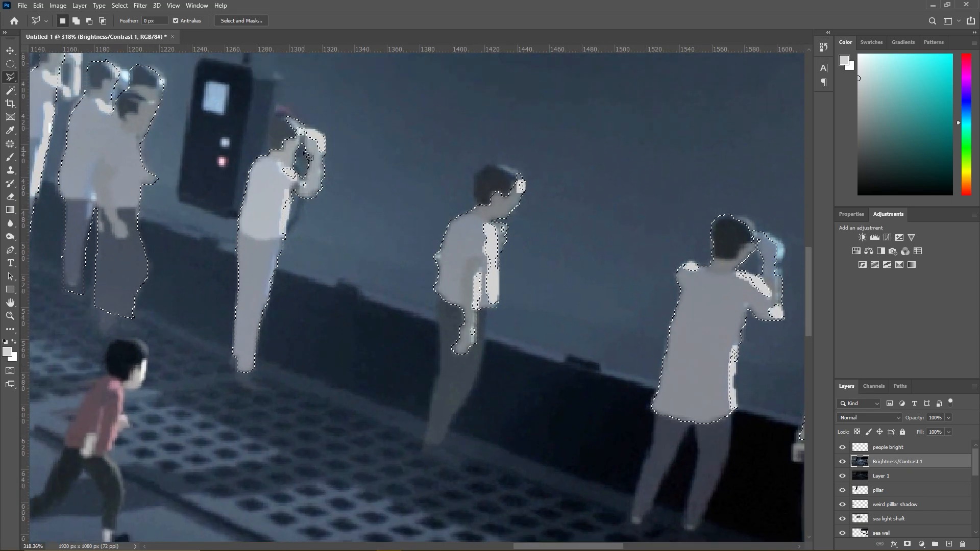
pyautogui.press('w')
pyautogui.keyDown('shift'); pyautogui.click(279, 136); pyautogui.keyUp('shift')
pyautogui.hotkey('ctrl', 'z')
pyautogui.scroll(3, 281, 133)
# - Add the head of the man just past the control box to the selection with the Polygonal Lasso
pyautogui.press('l')
pyautogui.scroll(-2, 252, 176)
pyautogui.click(257, 168)
pyautogui.click(255, 154)
pyautogui.click(257, 141)
pyautogui.click(266, 129)
pyautogui.click(277, 127)
pyautogui.click(287, 133)
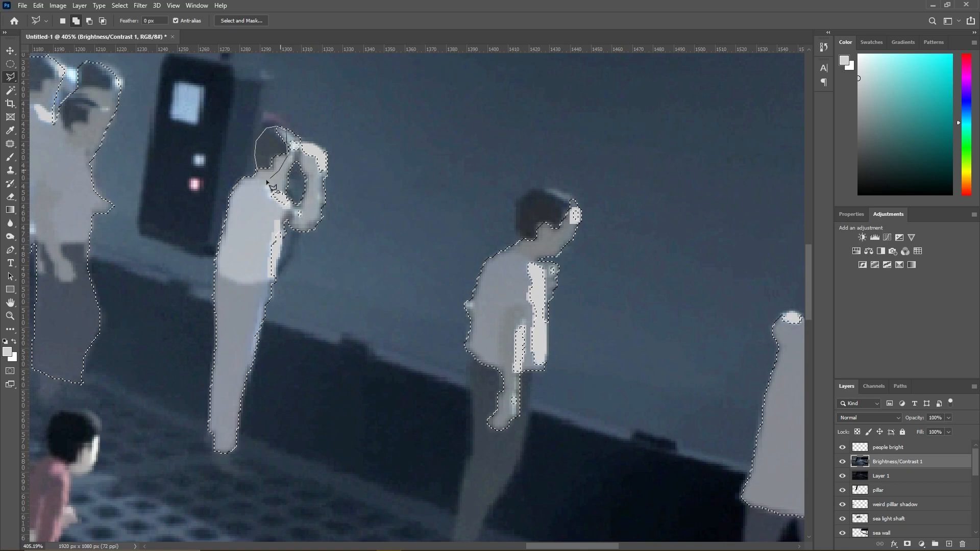
pyautogui.doubleClick(280, 158)
# - Add the hair and face of the lone onlooker at the middle of the window to the selection
pyautogui.click(521, 241)
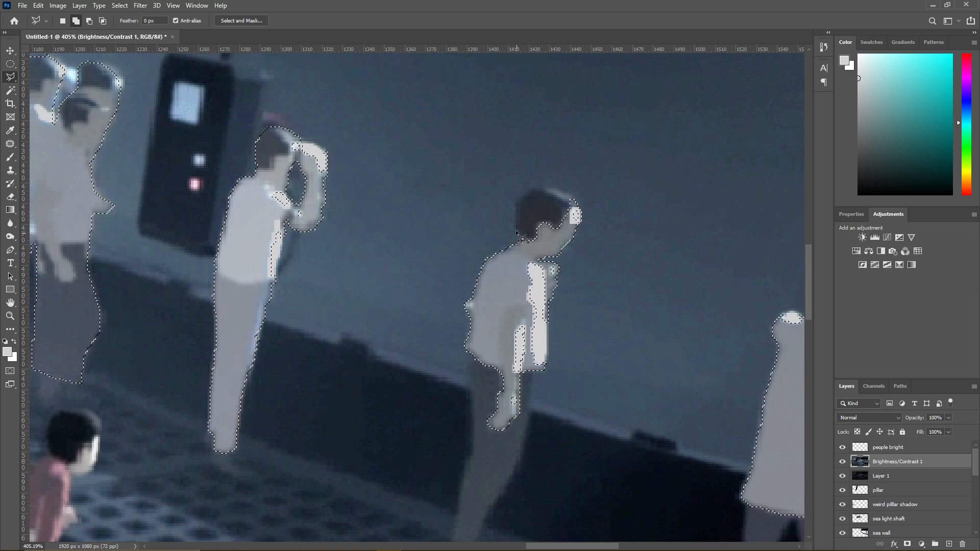
pyautogui.click(539, 185)
pyautogui.click(570, 194)
pyautogui.click(576, 211)
pyautogui.click(564, 235)
pyautogui.doubleClick(532, 252)
pyautogui.scroll(-3, 538, 262)
# - Add the bright shoulder patch and the edge of the head of the man with raised arms to the selection
pyautogui.scroll(5, 663, 293)
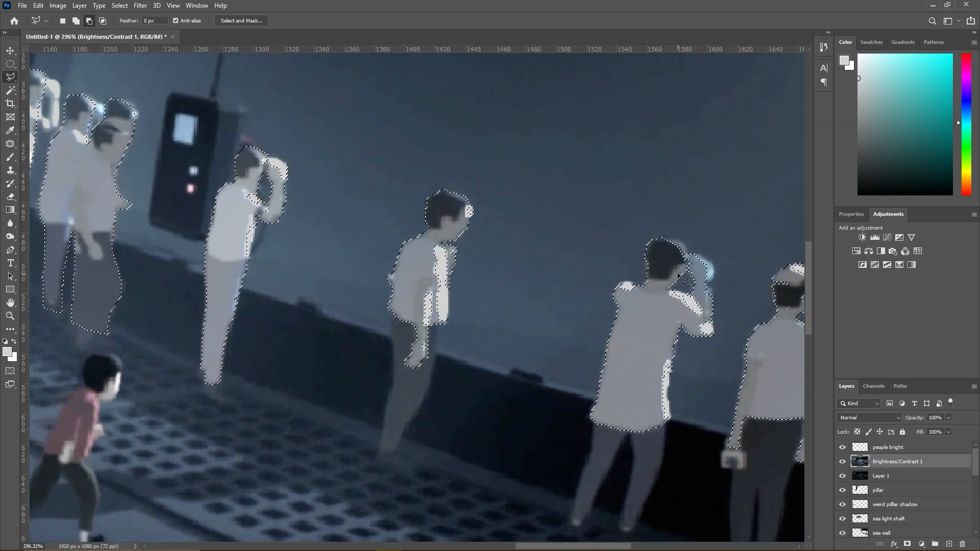
pyautogui.press('shift')
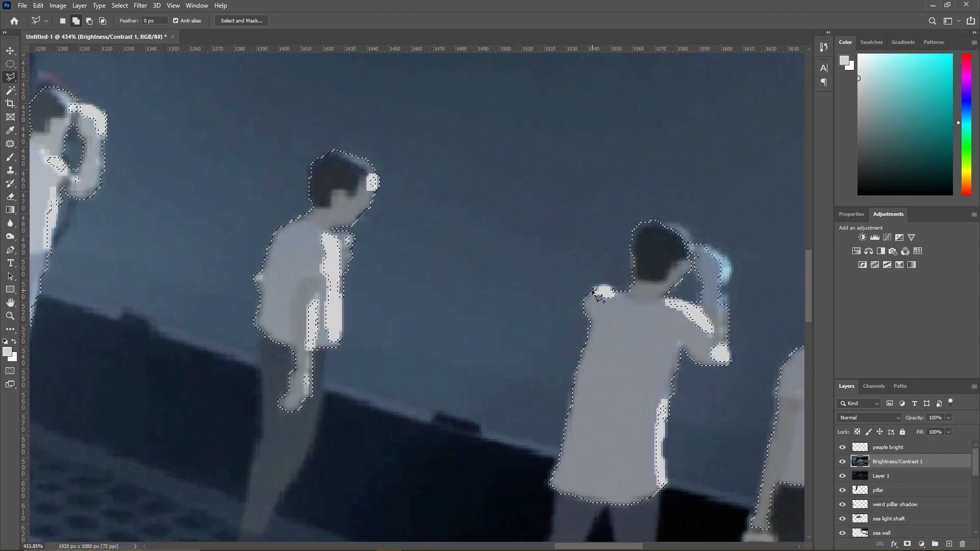
pyautogui.click(612, 285)
pyautogui.click(616, 289)
pyautogui.click(619, 298)
pyautogui.doubleClick(620, 314)
pyautogui.keyDown('shift'); pyautogui.click(655, 221); pyautogui.keyUp('shift')
pyautogui.click(682, 224)
pyautogui.click(689, 241)
pyautogui.doubleClick(694, 268)
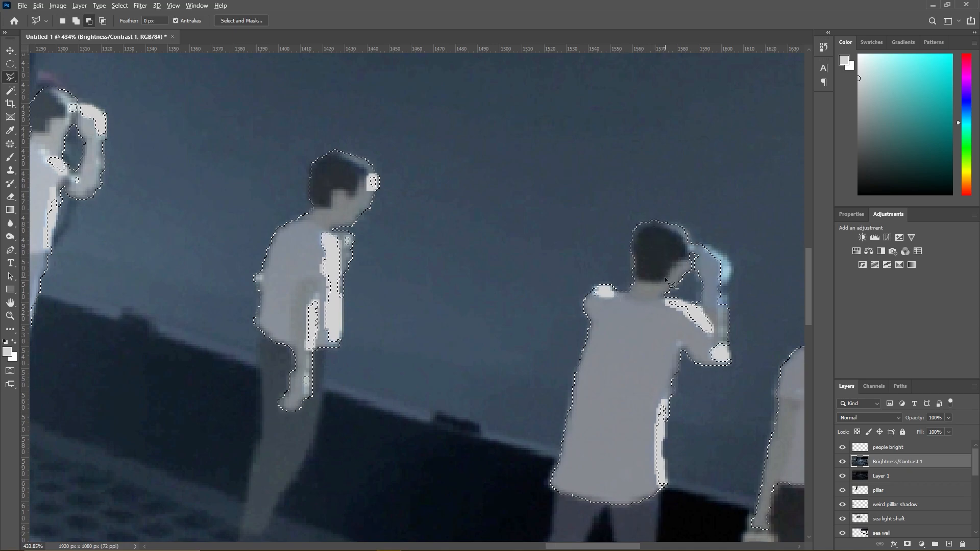
pyautogui.scroll(-5, 691, 267)
# - Add the light-haired man's head to the selection with a Polygonal Lasso outline
pyautogui.scroll(5, 767, 306)
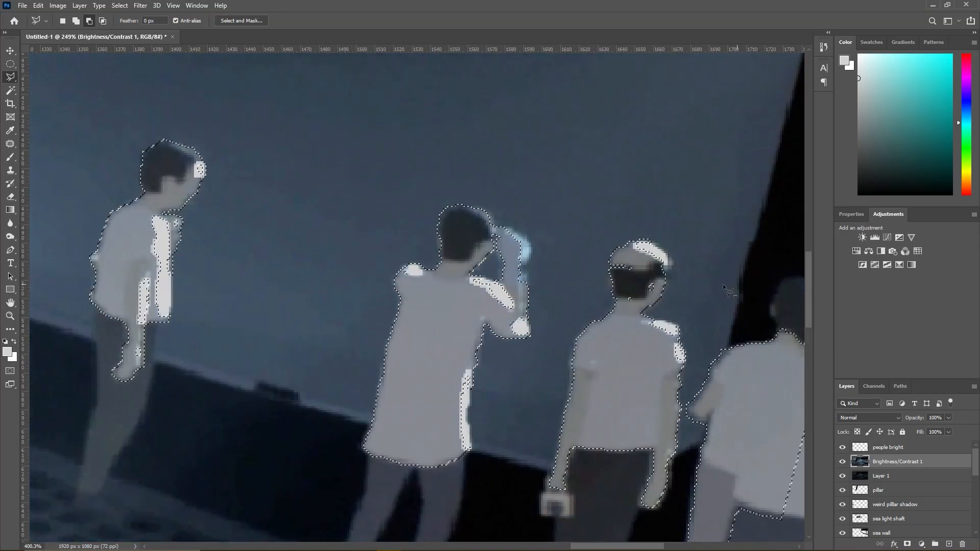
pyautogui.keyDown('shift'); pyautogui.click(663, 282); pyautogui.keyUp('shift')
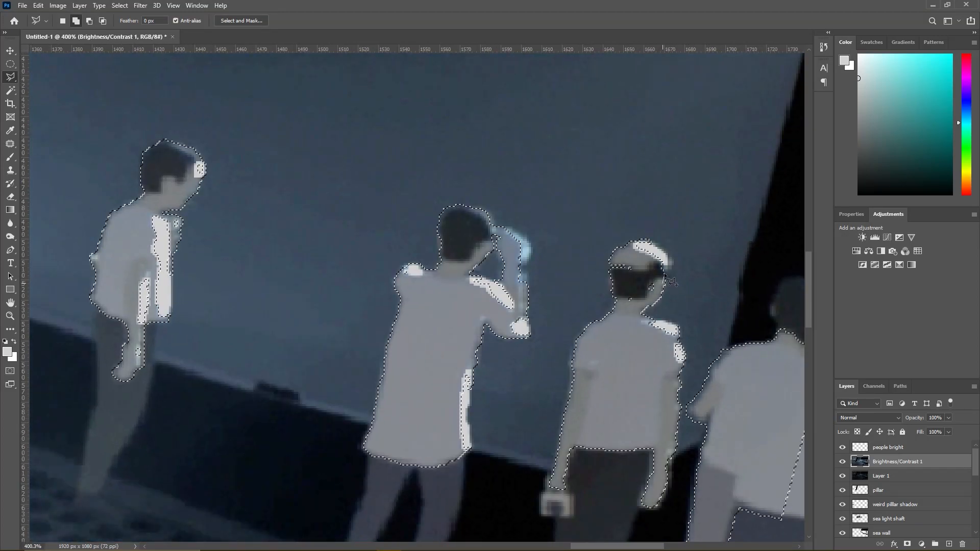
pyautogui.click(669, 261)
pyautogui.click(640, 242)
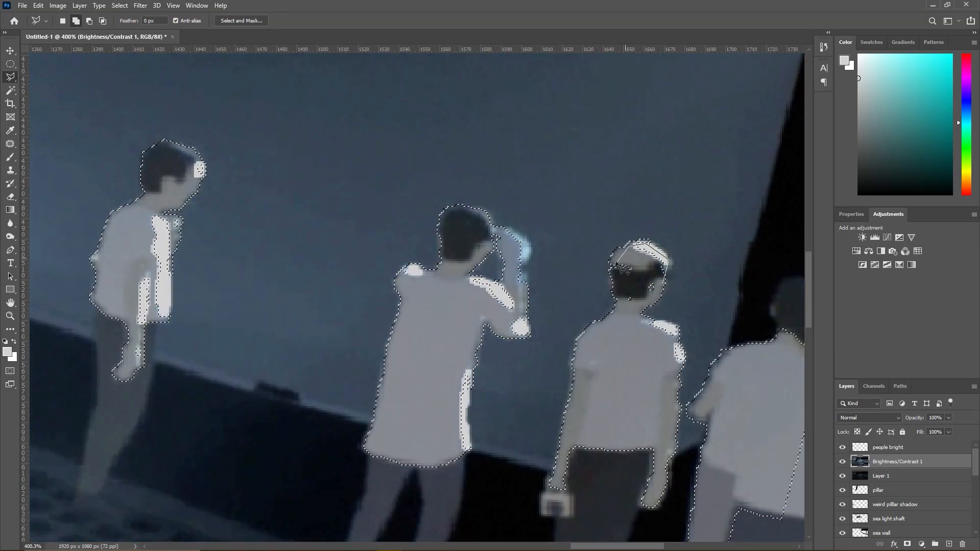
pyautogui.click(611, 263)
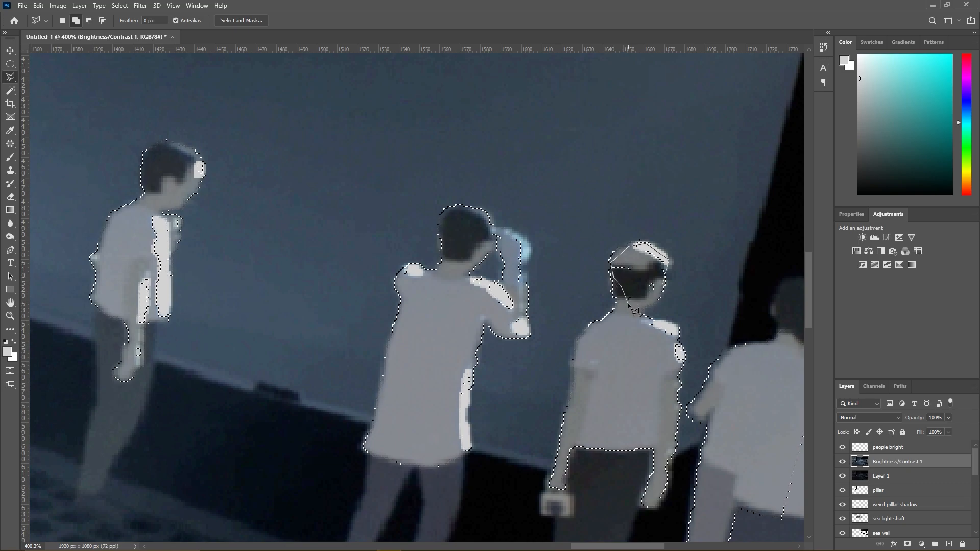
pyautogui.doubleClick(645, 305)
pyautogui.scroll(-10, 646, 305)
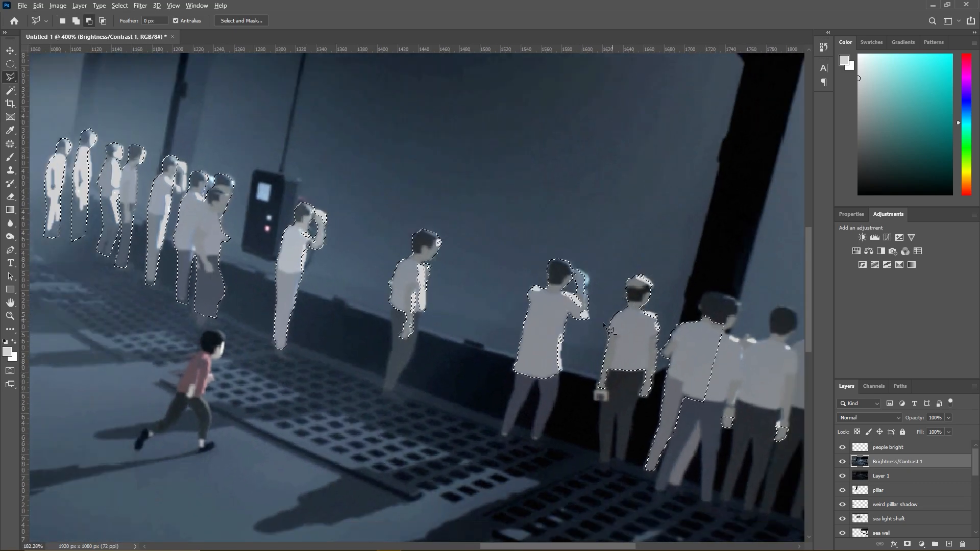
# - Add the light-haired man's dark trousers and the object in his hand to the selection as one lassoed outline
pyautogui.scroll(5, 709, 358)
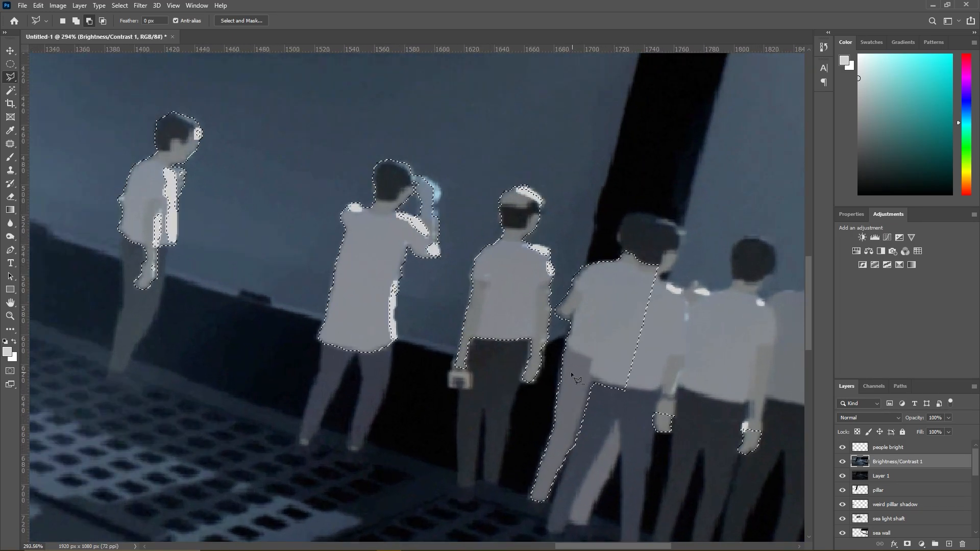
pyautogui.keyDown('shift'); pyautogui.click(456, 364); pyautogui.keyUp('shift')
pyautogui.click(457, 389)
pyautogui.click(473, 501)
pyautogui.click(483, 408)
pyautogui.click(483, 489)
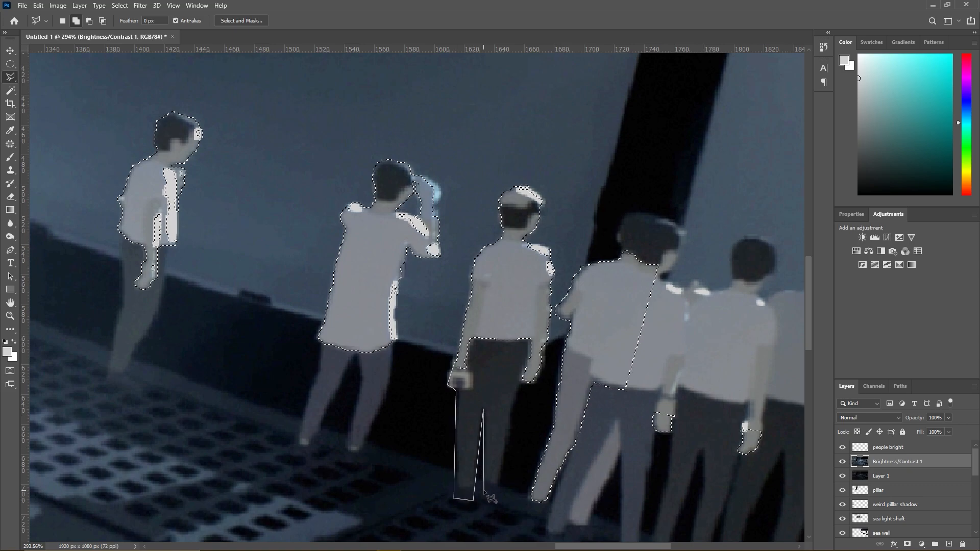
pyautogui.click(497, 492)
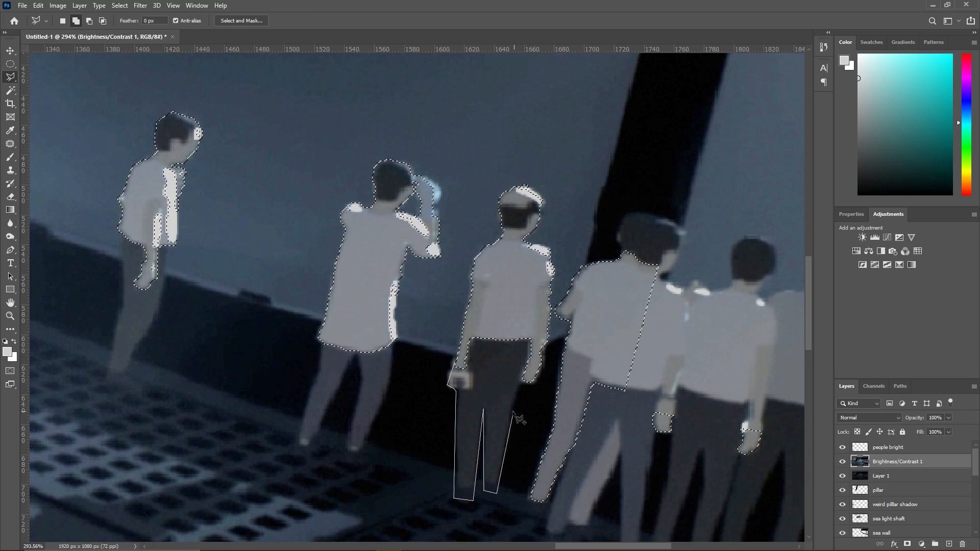
pyautogui.click(524, 380)
pyautogui.click(539, 320)
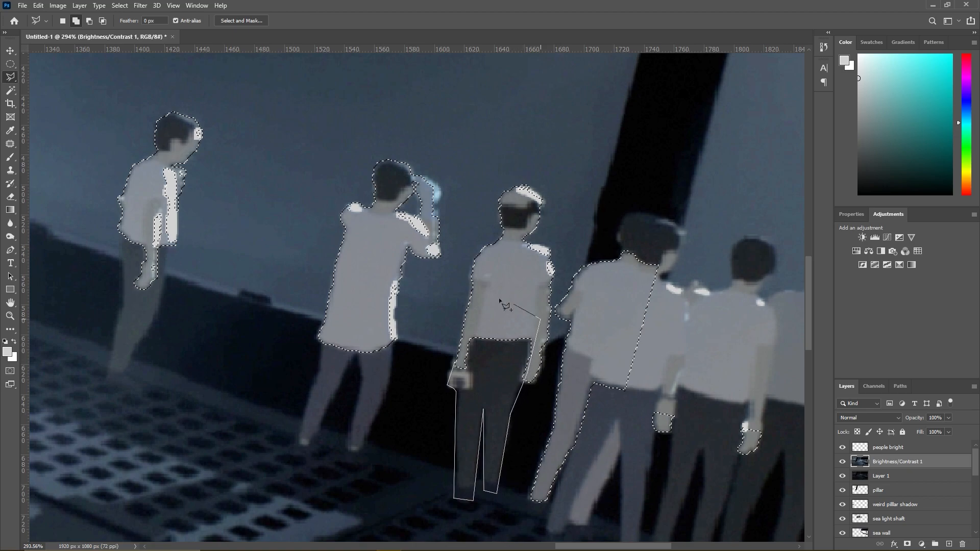
pyautogui.click(469, 315)
pyautogui.click(460, 359)
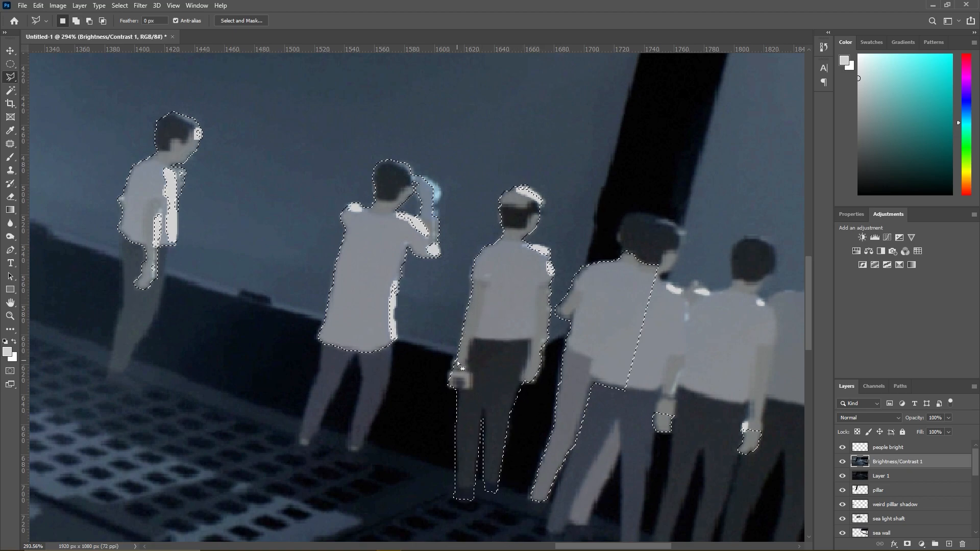
# - Start a lasso outline around the three nearest onlookers, tracing the endmost man's outer leg and outstretched forearm
pyautogui.scroll(-3, 510, 361)
pyautogui.scroll(-2, 678, 441)
pyautogui.scroll(5, 586, 449)
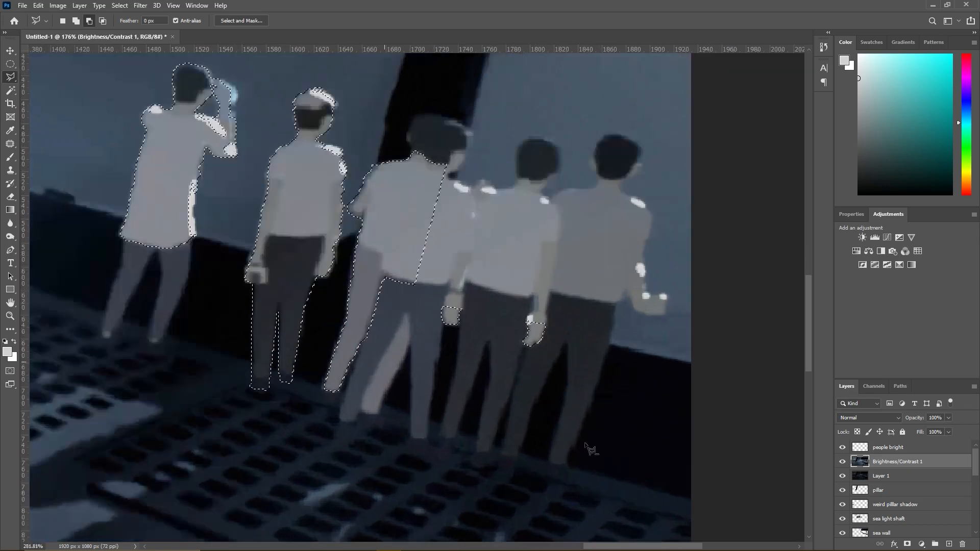
pyautogui.click(559, 486)
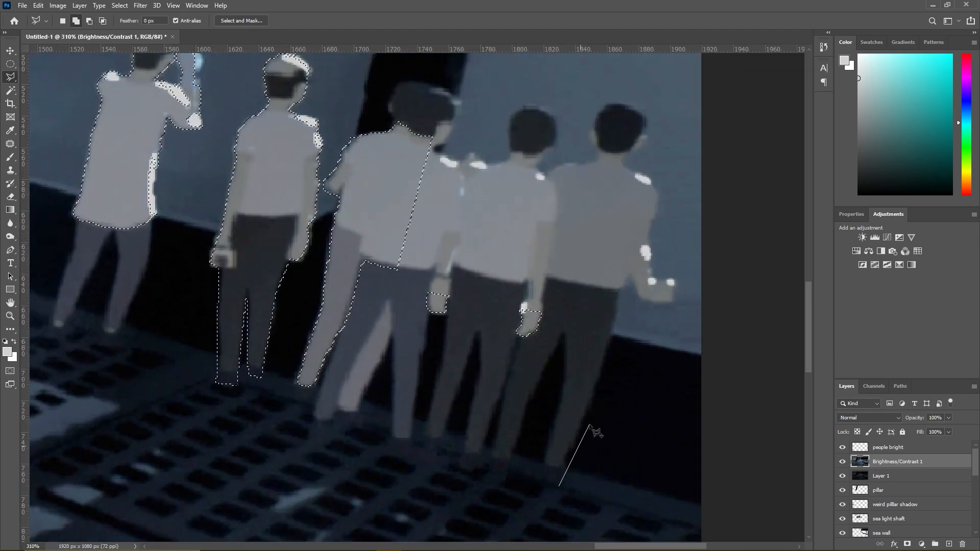
pyautogui.click(567, 454)
pyautogui.click(591, 401)
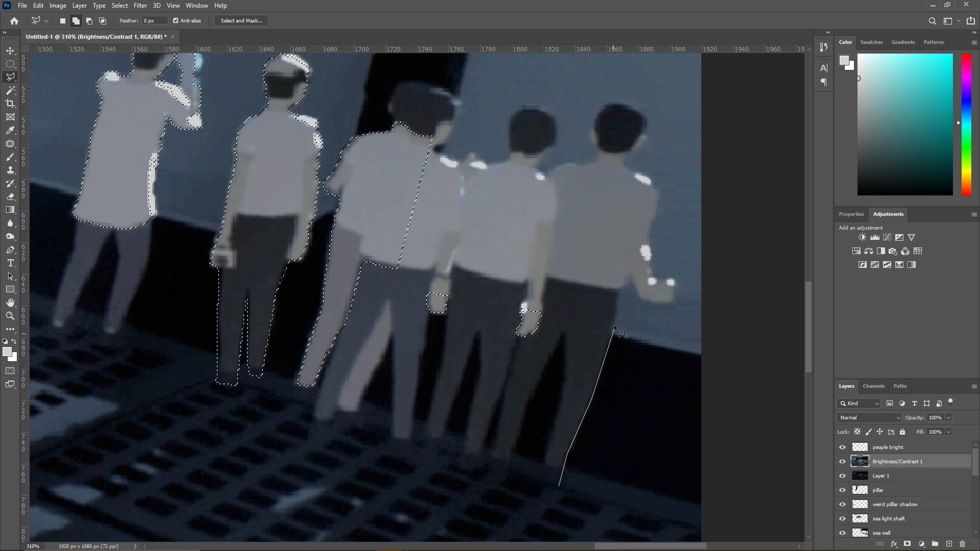
pyautogui.click(618, 291)
pyautogui.click(636, 295)
pyautogui.click(657, 303)
pyautogui.click(672, 300)
pyautogui.click(675, 277)
pyautogui.click(653, 278)
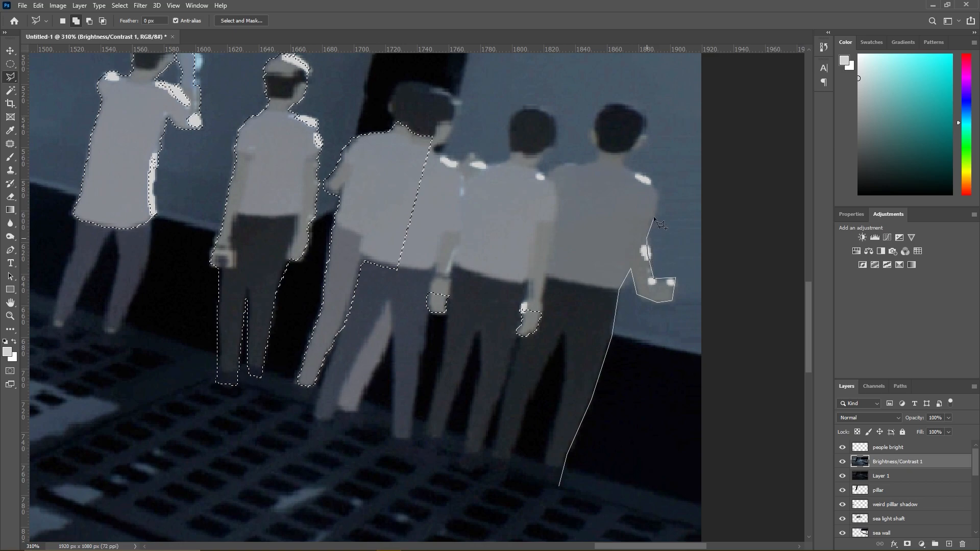
# - Continue the lasso outline over the shoulders and heads of the three nearest onlookers
pyautogui.click(623, 167)
pyautogui.click(475, 154)
pyautogui.click(464, 156)
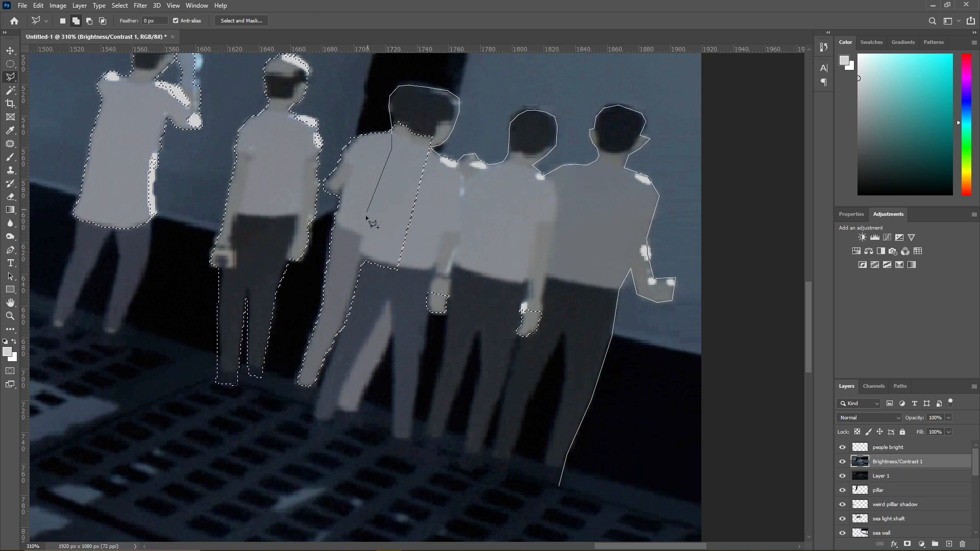
# - Trace the trouser legs of the broad man beside the pillar up to his hand with the lasso outline
pyautogui.click(324, 420)
pyautogui.click(335, 409)
pyautogui.click(353, 408)
pyautogui.click(395, 329)
pyautogui.click(410, 438)
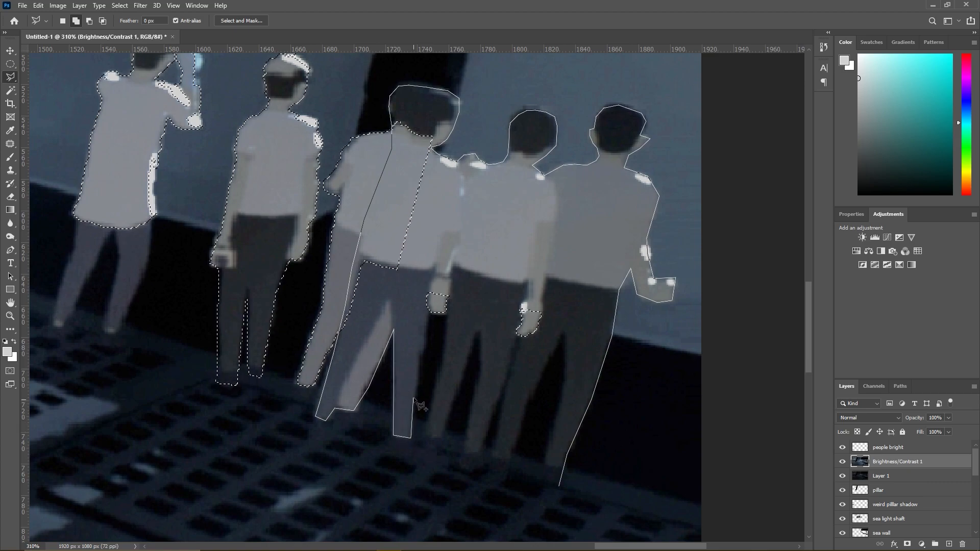
pyautogui.click(443, 314)
# - Carry the lasso outline around both trouser legs of the middle man in the near group
pyautogui.click(437, 380)
pyautogui.click(425, 435)
pyautogui.click(433, 440)
pyautogui.click(444, 431)
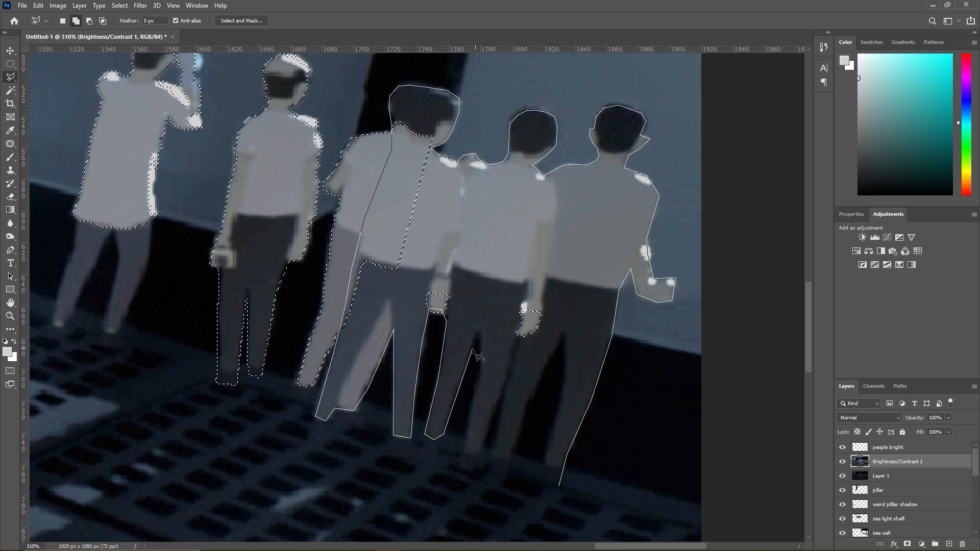
pyautogui.click(481, 332)
pyautogui.click(460, 457)
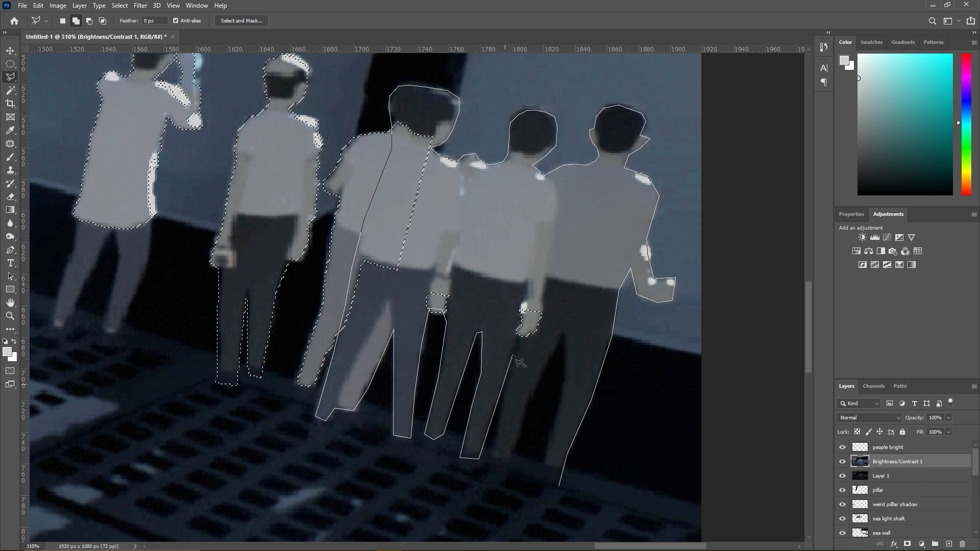
# - Trace the endmost man's trouser legs and close the outline to add the near group to the selection
pyautogui.click(522, 337)
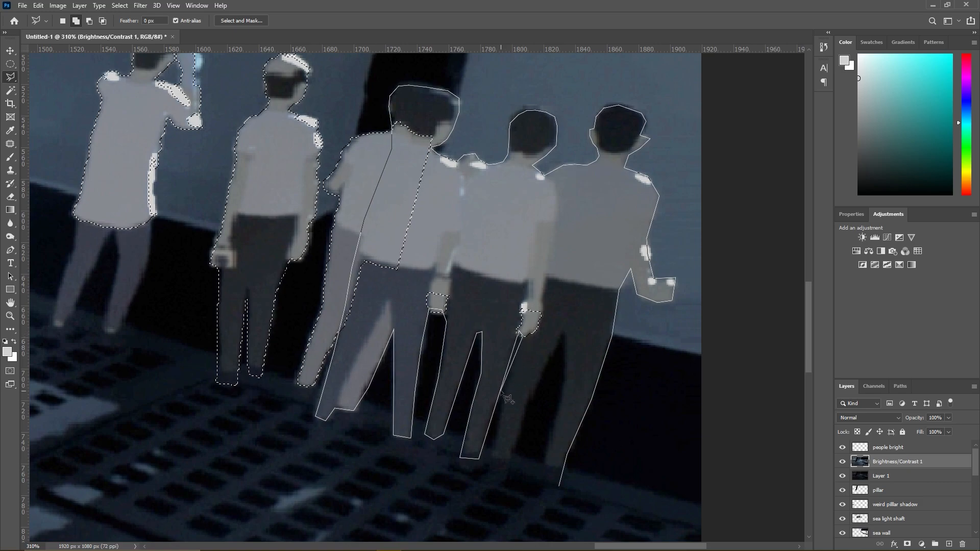
pyautogui.click(509, 463)
pyautogui.click(564, 333)
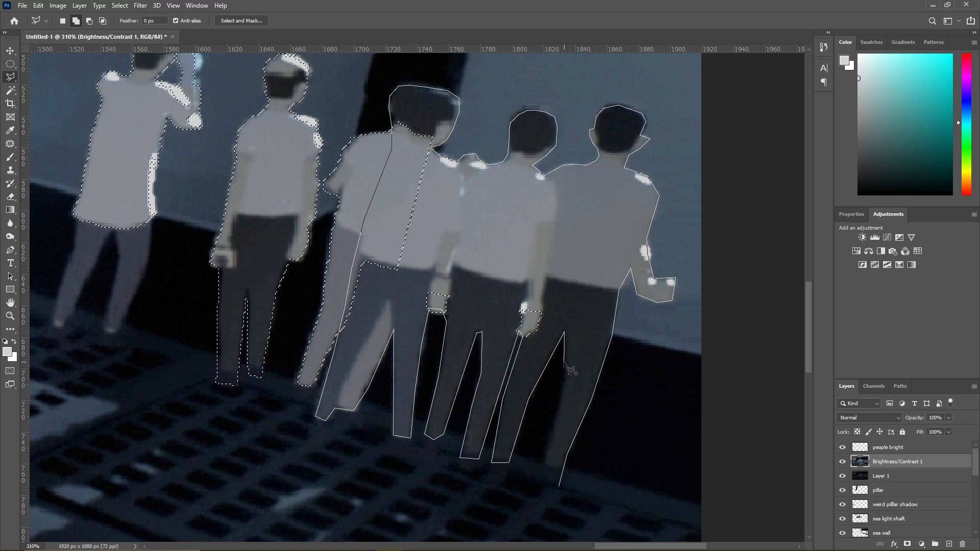
pyautogui.click(564, 383)
pyautogui.click(542, 474)
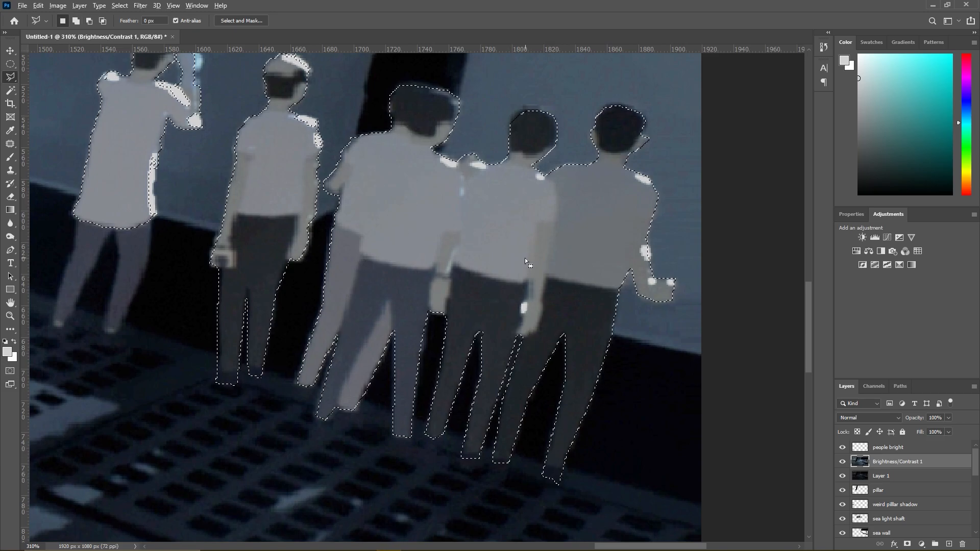
# - Subtract the stray sliver beside the endmost man's ear from the selection
pyautogui.scroll(-4, 525, 259)
pyautogui.scroll(11, 599, 175)
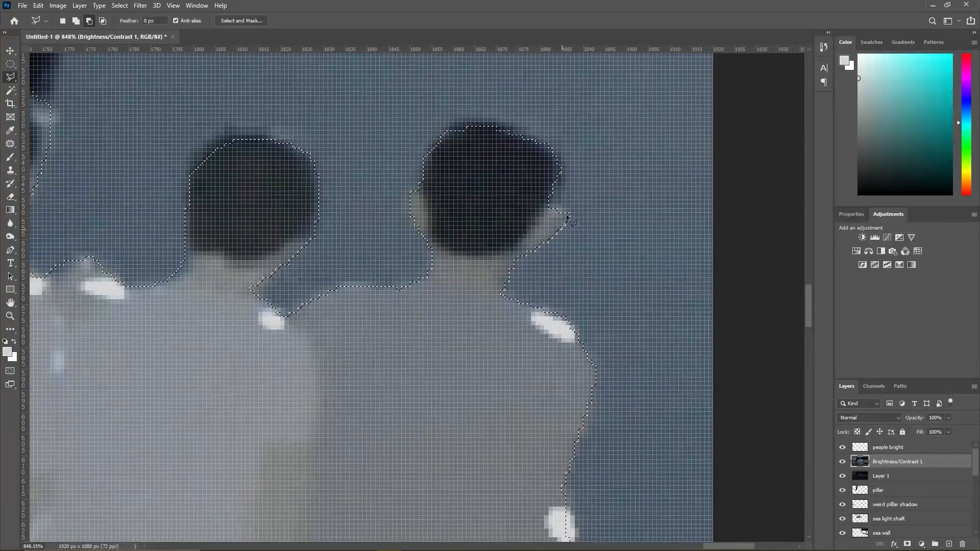
pyautogui.click(579, 205)
pyautogui.click(568, 249)
pyautogui.click(561, 230)
pyautogui.scroll(-10, 549, 240)
# - Add a new layer named "people dark" above the people bright layer and choose a mid grey as the painting colour
pyautogui.click(10, 157)
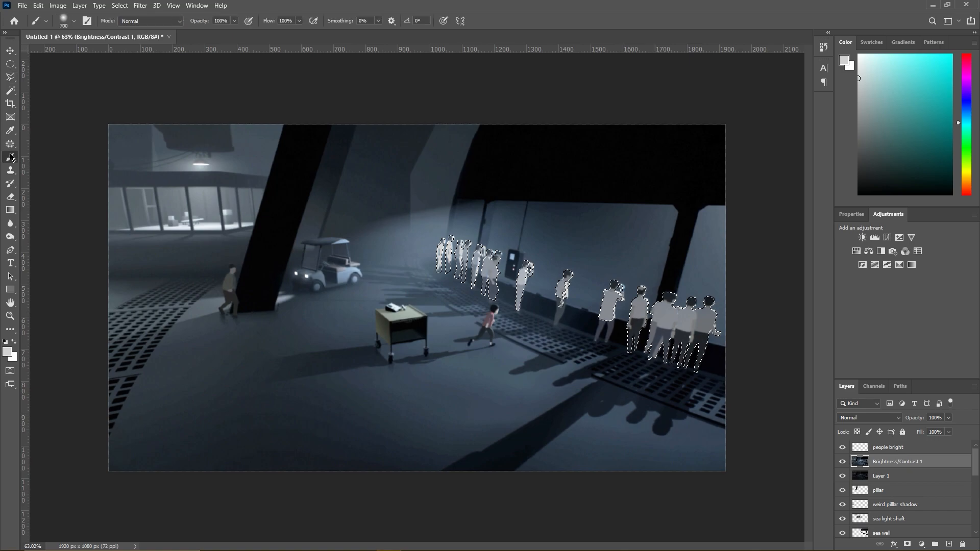
pyautogui.scroll(3, 569, 307)
pyautogui.click(867, 448)
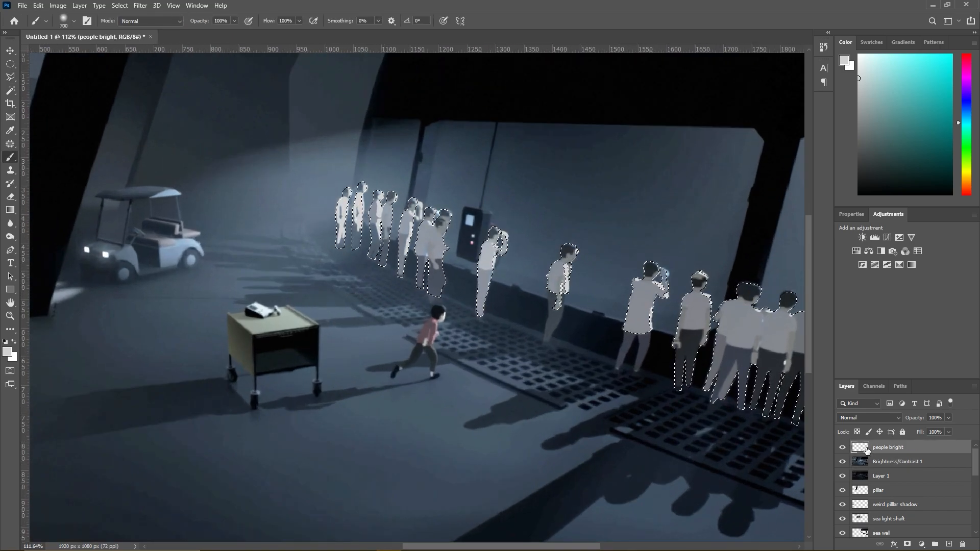
pyautogui.click(79, 6)
pyautogui.moveTo(94, 17)
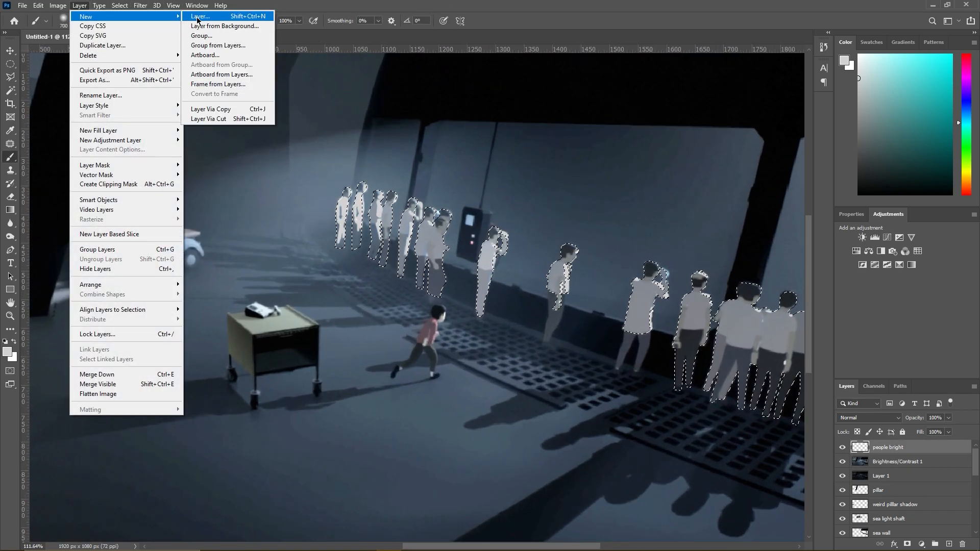
pyautogui.click(201, 17)
pyautogui.write('people dark')
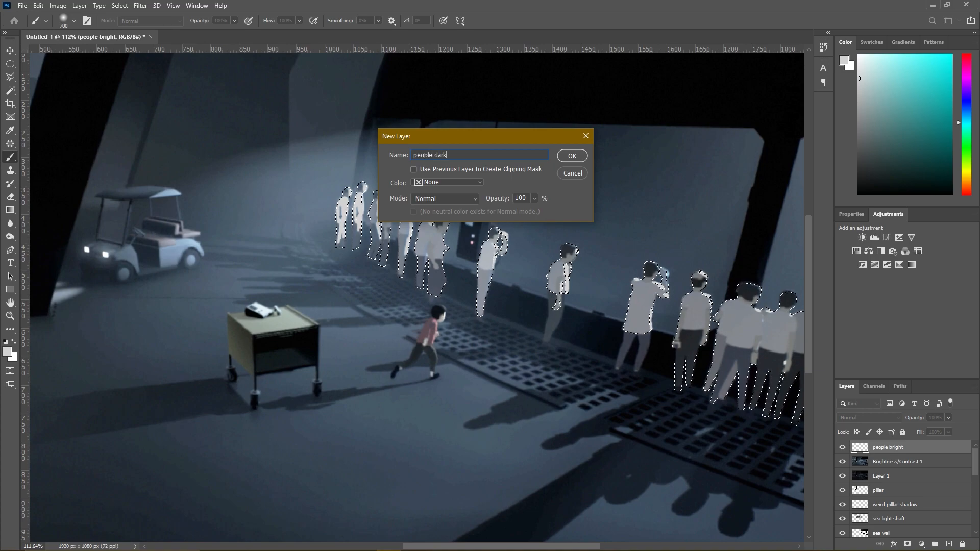
pyautogui.press('Return')
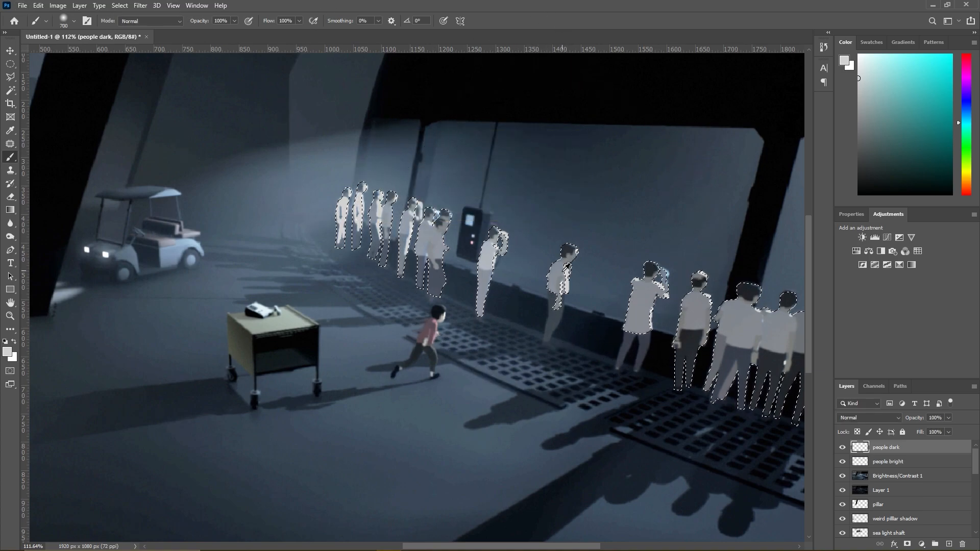
pyautogui.keyDown('alt'); pyautogui.click(565, 276); pyautogui.keyUp('alt')
pyautogui.click(854, 97)
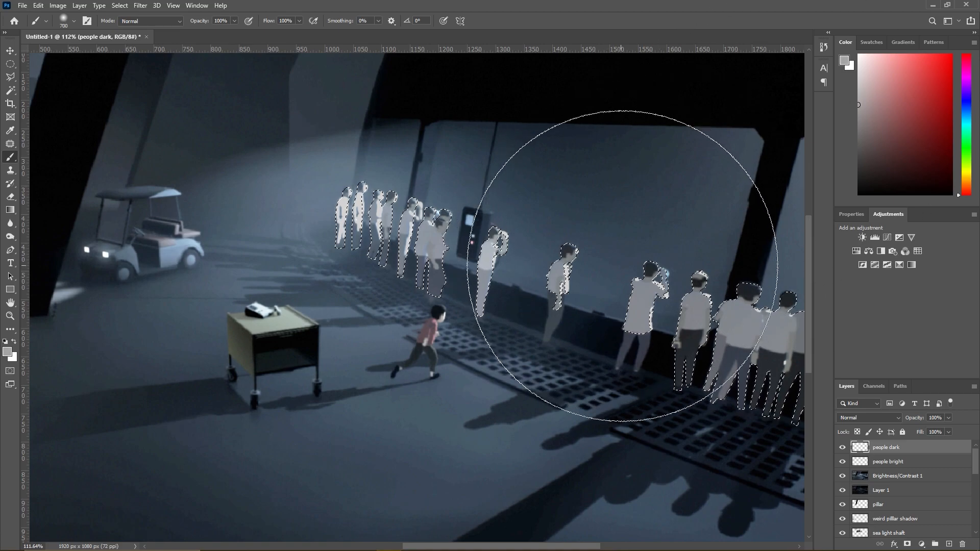
# - Outline the lone middle man's trouser legs with the Polygonal Lasso and add them to the silhouette selection
pyautogui.scroll(6, 614, 301)
pyautogui.click(10, 77)
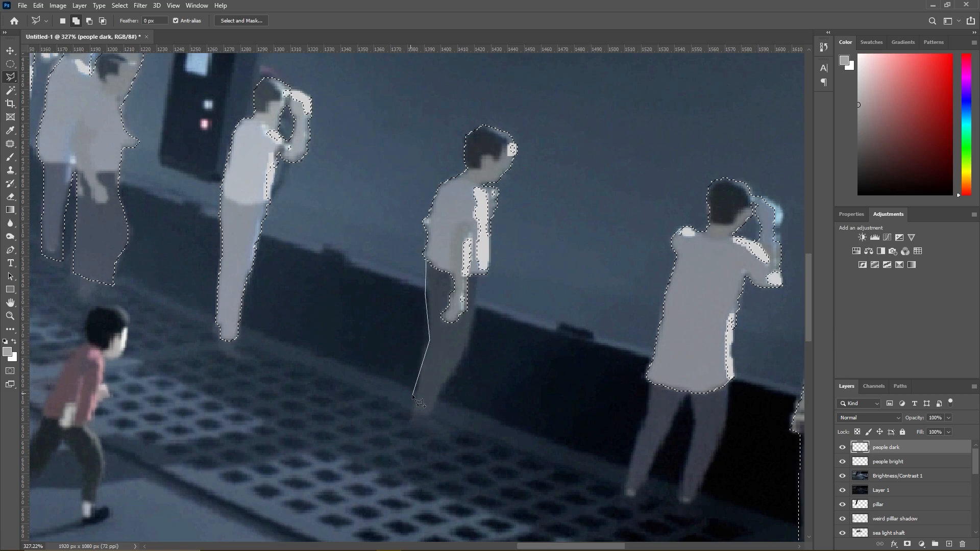
pyautogui.click(411, 420)
pyautogui.click(429, 419)
pyautogui.click(443, 385)
pyautogui.click(461, 364)
pyautogui.click(426, 261)
pyautogui.scroll(-5, 520, 331)
# - Outline both trouser legs of the long-shirted man with the raised arm and add them to the selection
pyautogui.scroll(8, 719, 414)
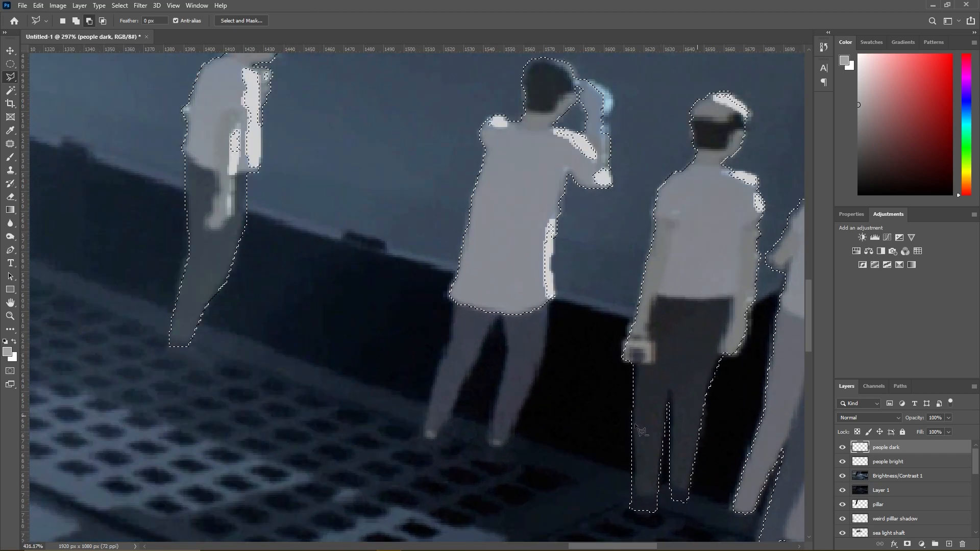
pyautogui.click(478, 453)
pyautogui.click(504, 408)
pyautogui.click(527, 346)
pyautogui.click(527, 278)
pyautogui.click(429, 288)
pyautogui.click(424, 332)
pyautogui.click(389, 437)
pyautogui.click(409, 443)
pyautogui.click(480, 292)
pyautogui.click(466, 444)
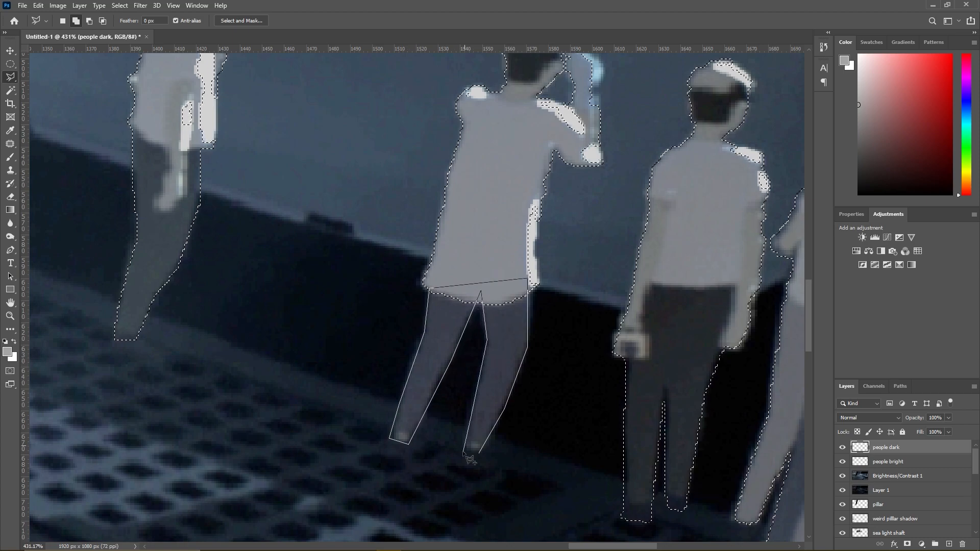
pyautogui.click(479, 452)
pyautogui.scroll(-8, 482, 431)
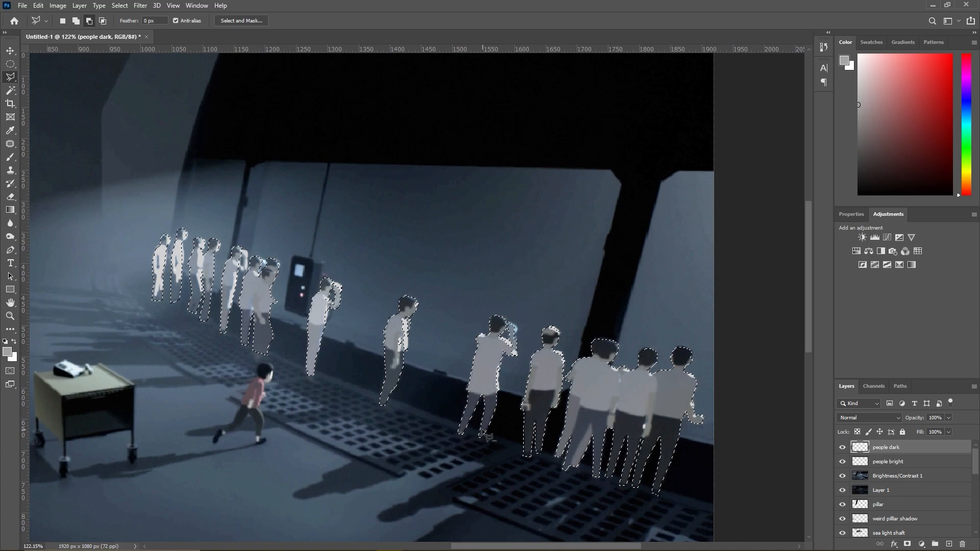
# - Paint all selected silhouettes on the people dark layer in progressively darker greys and move that layer below people bright
pyautogui.click(11, 157)
pyautogui.moveTo(393, 369)
pyautogui.mouseDown()
pyautogui.moveTo(374, 330)
pyautogui.moveTo(470, 398)
pyautogui.moveTo(569, 403)
pyautogui.moveTo(418, 364)
pyautogui.mouseUp()
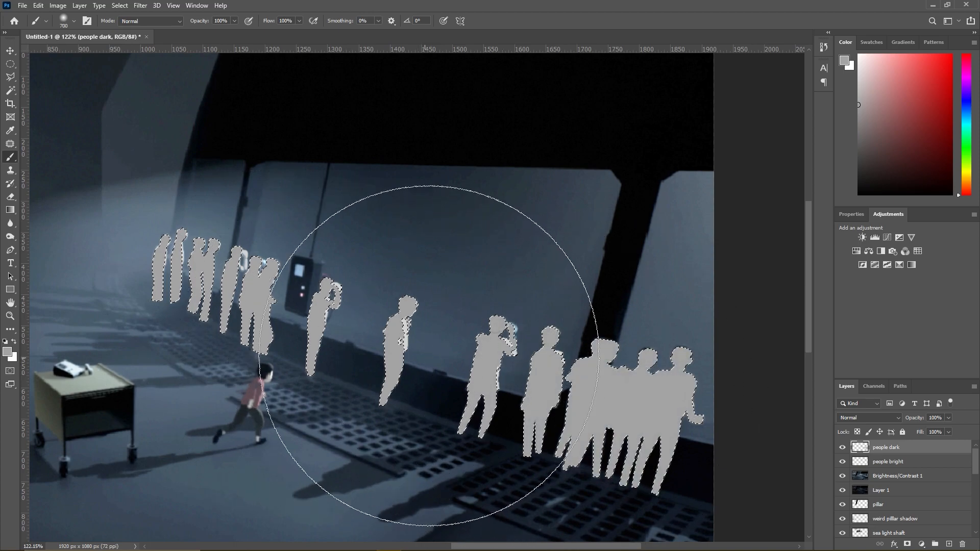
pyautogui.moveTo(850, 135); pyautogui.dragTo(847, 137)
pyautogui.moveTo(622, 393); pyautogui.dragTo(46, 303)
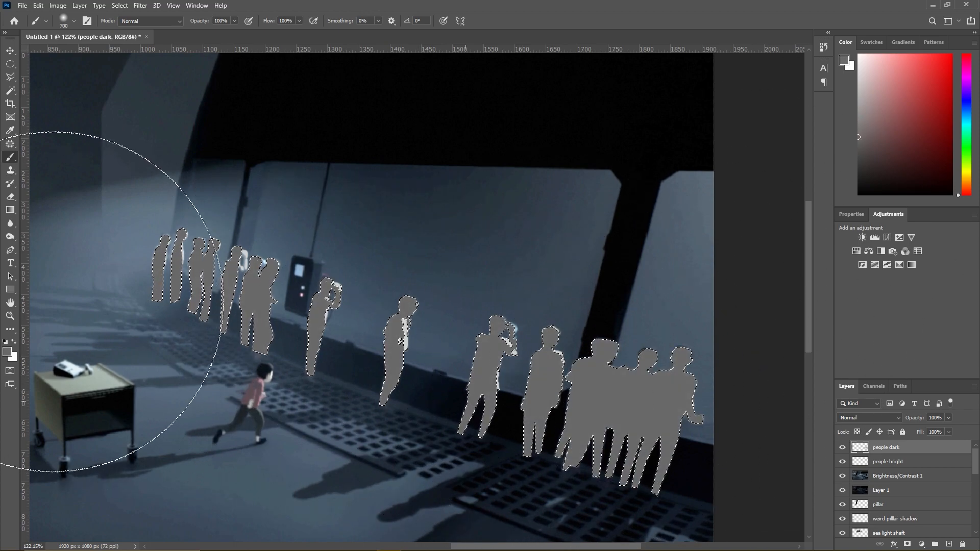
pyautogui.moveTo(603, 405)
pyautogui.mouseDown()
pyautogui.moveTo(3, 194)
pyautogui.moveTo(460, 379)
pyautogui.mouseUp()
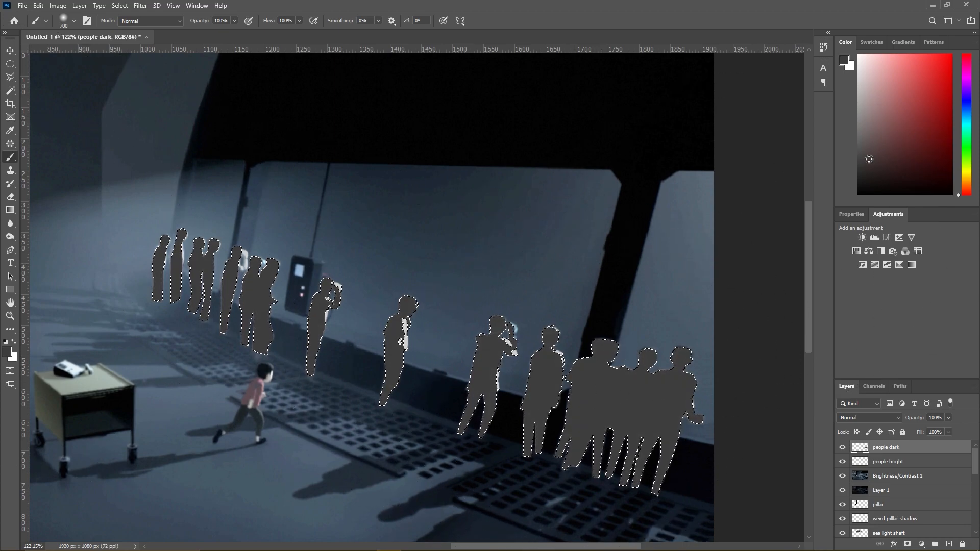
pyautogui.moveTo(892, 454); pyautogui.dragTo(891, 469)
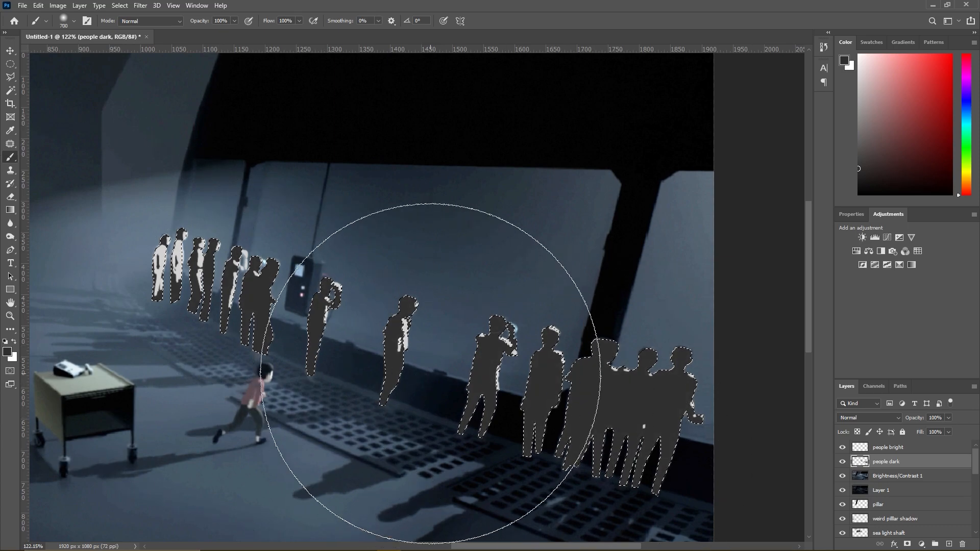
# - Repaint the silhouettes, trying a mid grey before settling on a near-black grey, and clear the selection
pyautogui.click(858, 131)
pyautogui.moveTo(637, 408)
pyautogui.mouseDown()
pyautogui.moveTo(612, 459)
pyautogui.moveTo(164, 317)
pyautogui.mouseUp()
pyautogui.moveTo(638, 408)
pyautogui.mouseDown()
pyautogui.moveTo(492, 394)
pyautogui.moveTo(114, 284)
pyautogui.mouseUp()
pyautogui.click(864, 155)
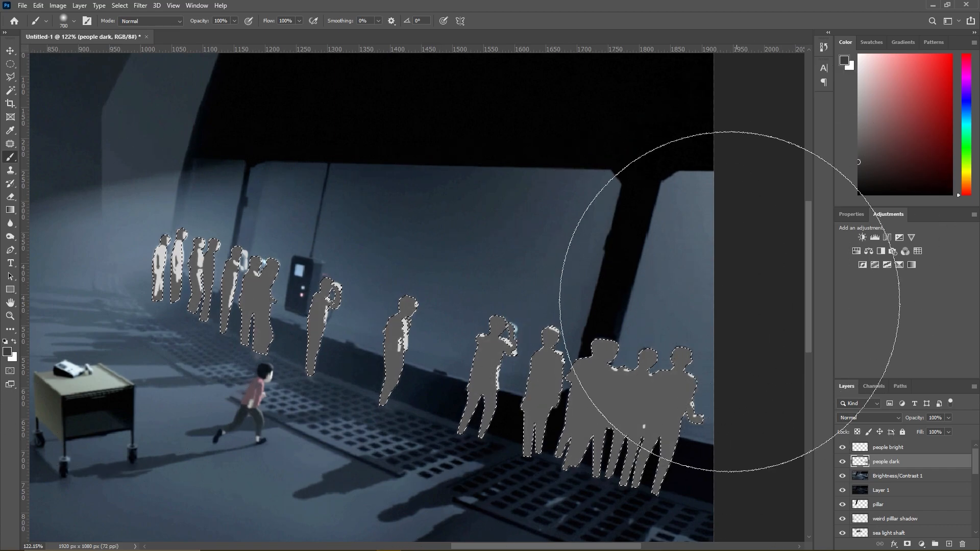
pyautogui.moveTo(638, 398); pyautogui.dragTo(383, 306)
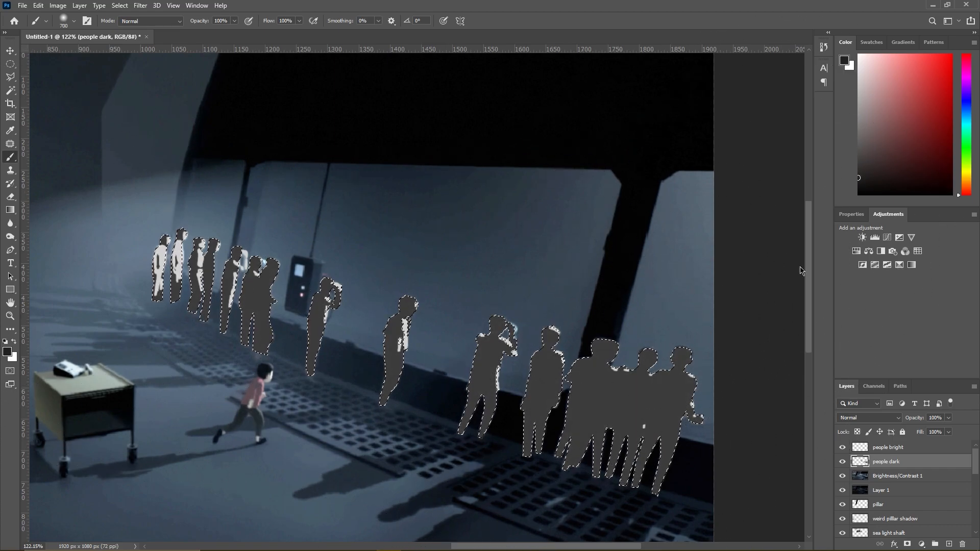
pyautogui.moveTo(637, 397); pyautogui.dragTo(36, 214)
pyautogui.click(11, 78)
pyautogui.rightClick(240, 297)
pyautogui.click(255, 302)
# - Activate the people bright layer with the Magic Wand ready, and toggle the Brightness/Contrast 1 and Layer 1 visibility to compare the background
pyautogui.click(913, 449)
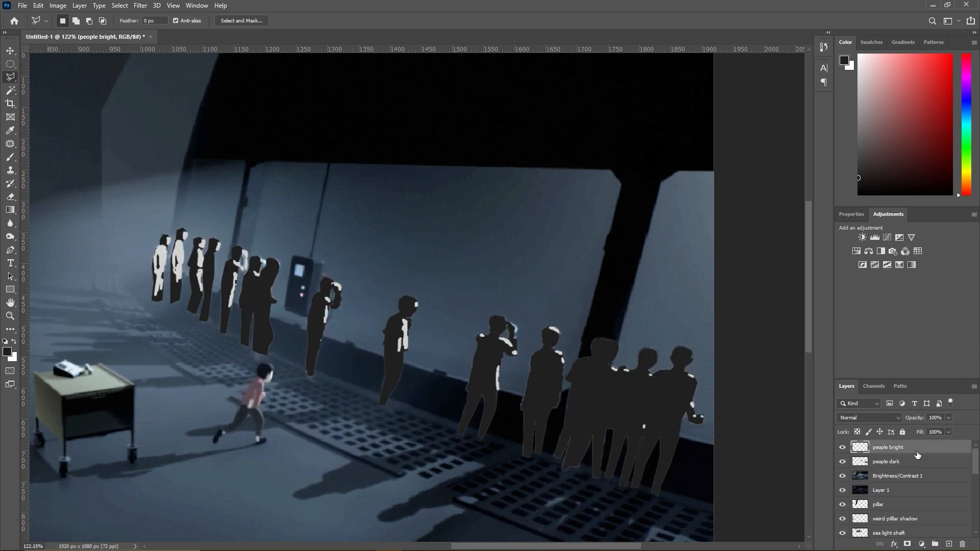
pyautogui.click(947, 418)
pyautogui.click(10, 90)
pyautogui.scroll(8, 511, 332)
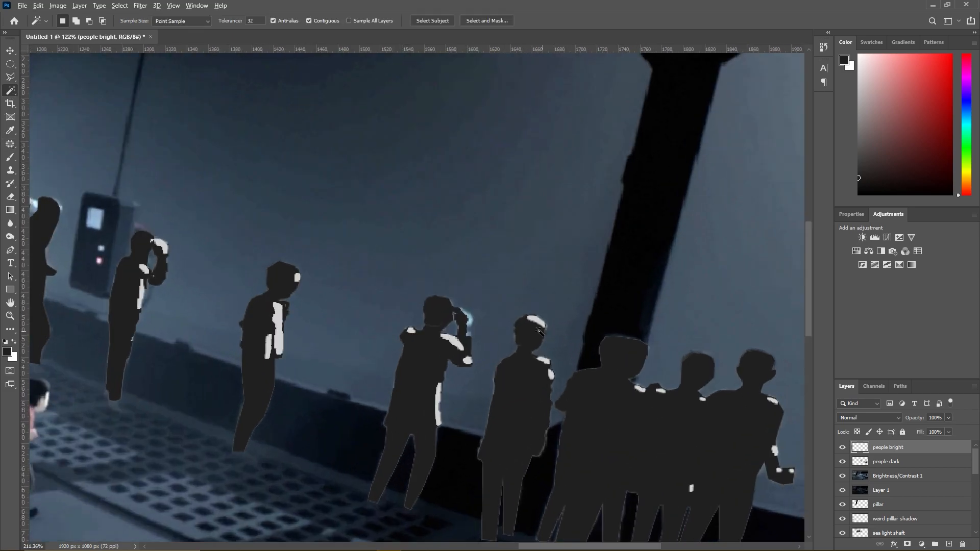
pyautogui.scroll(-3, 477, 317)
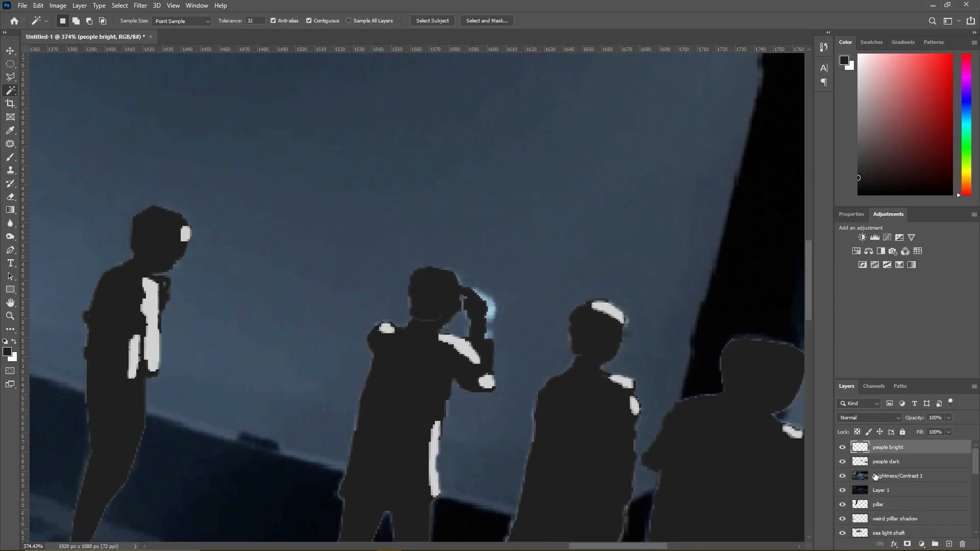
pyautogui.click(842, 476)
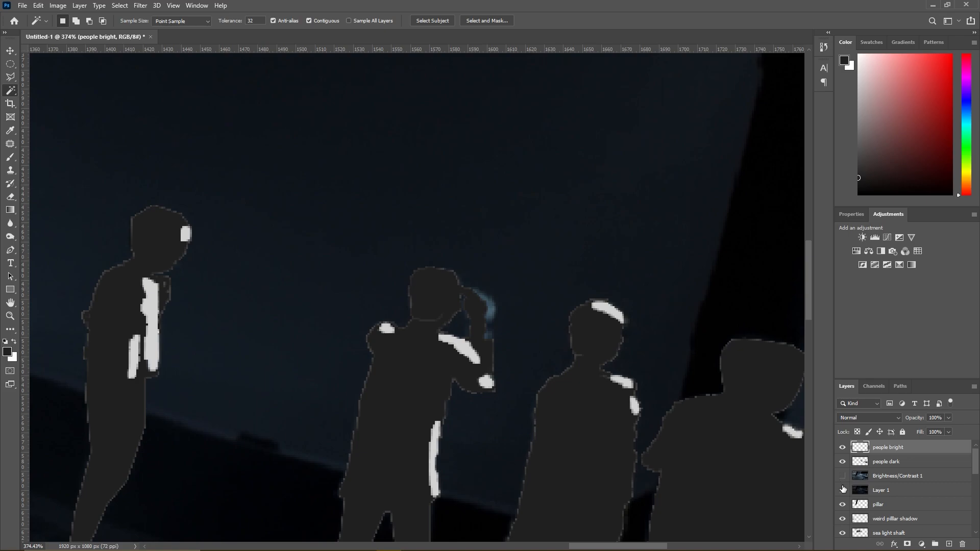
pyautogui.click(842, 489)
pyautogui.click(842, 476)
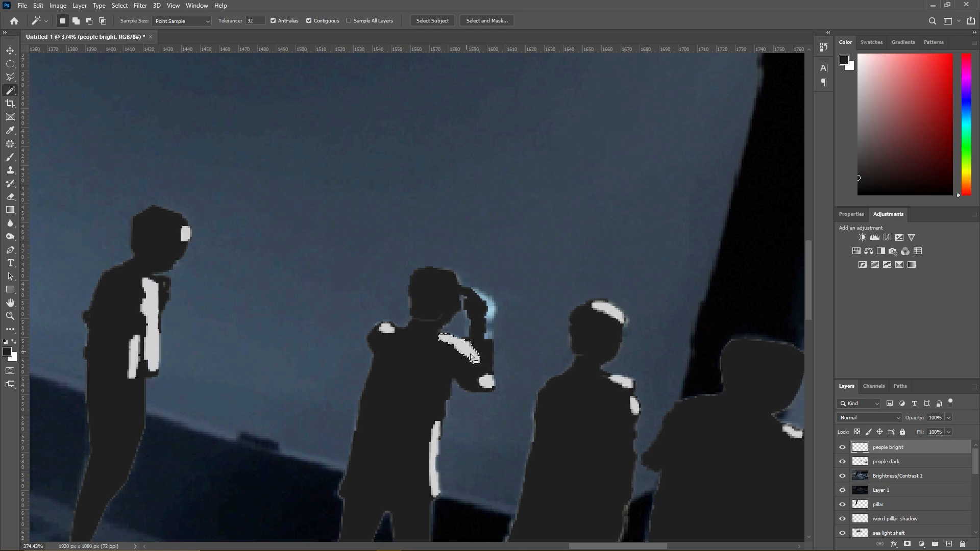
# - Add the white highlights on the raised-arm man and the capped man beside the pillar to the Magic Wand selection
pyautogui.keyDown('shift'); pyautogui.click(486, 381); pyautogui.keyUp('shift')
pyautogui.keyDown('shift'); pyautogui.click(387, 327); pyautogui.keyUp('shift')
pyautogui.keyDown('shift'); pyautogui.click(613, 313); pyautogui.keyUp('shift')
pyautogui.keyDown('shift'); pyautogui.click(621, 381); pyautogui.keyUp('shift')
pyautogui.keyDown('shift'); pyautogui.click(634, 406); pyautogui.keyUp('shift')
pyautogui.scroll(-1, 523, 381)
pyautogui.scroll(-4, 523, 381)
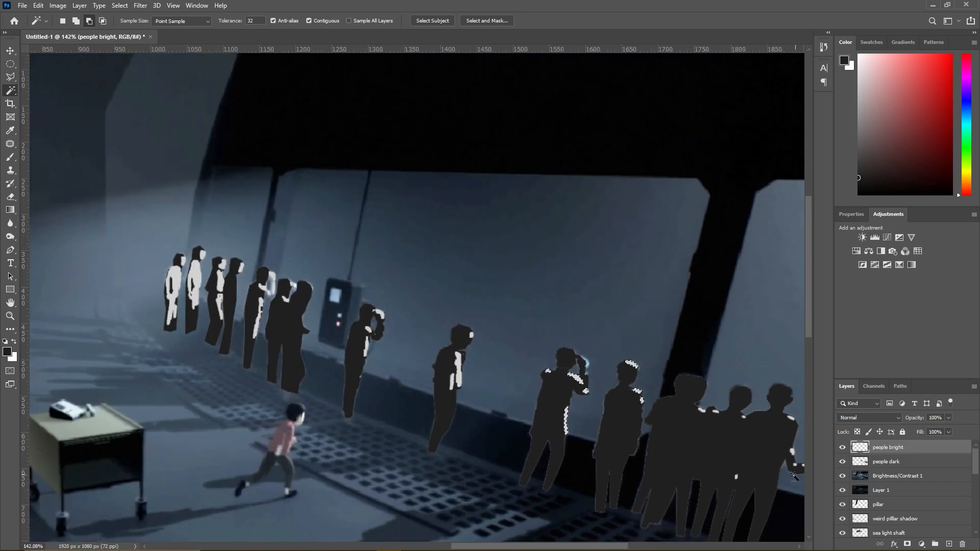
# - Add the small shoulder, arm and hand highlights of the three men in the near group to the selection
pyautogui.scroll(5, 646, 462)
pyautogui.keyDown('shift'); pyautogui.click(614, 456); pyautogui.keyUp('shift')
pyautogui.keyDown('shift'); pyautogui.click(636, 269); pyautogui.keyUp('shift')
pyautogui.keyDown('shift'); pyautogui.click(549, 253); pyautogui.keyUp('shift')
pyautogui.keyDown('shift'); pyautogui.click(507, 249); pyautogui.keyUp('shift')
pyautogui.keyDown('shift'); pyautogui.click(785, 273); pyautogui.keyUp('shift')
pyautogui.keyDown('shift'); pyautogui.click(788, 377); pyautogui.keyUp('shift')
pyautogui.scroll(-8, 797, 419)
pyautogui.scroll(3, 798, 419)
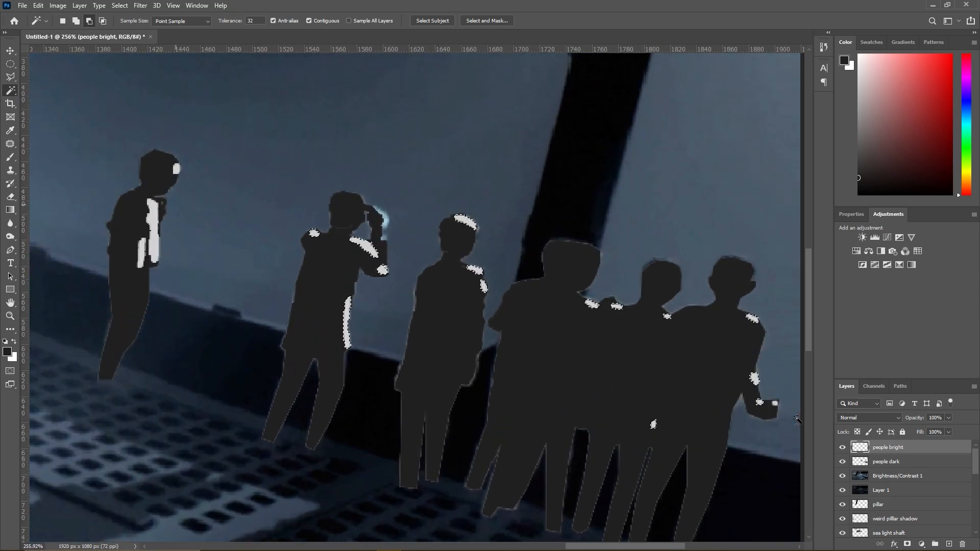
pyautogui.scroll(5, 797, 419)
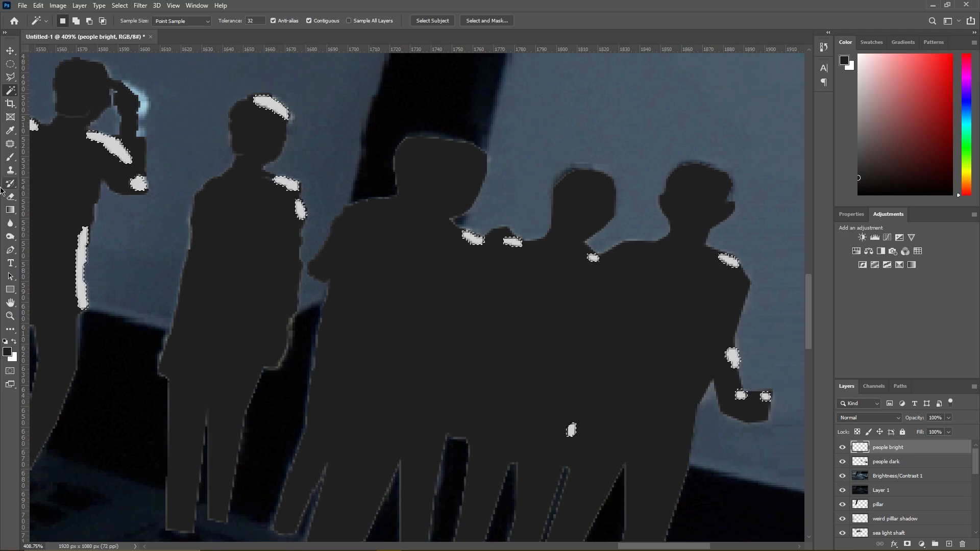
# - Paint the near group's selected highlights near-black with a 143 px Hard Round brush at 100% hardness
pyautogui.click(10, 156)
pyautogui.rightClick(351, 295)
pyautogui.click(490, 299)
pyautogui.moveTo(477, 324); pyautogui.dragTo(517, 324)
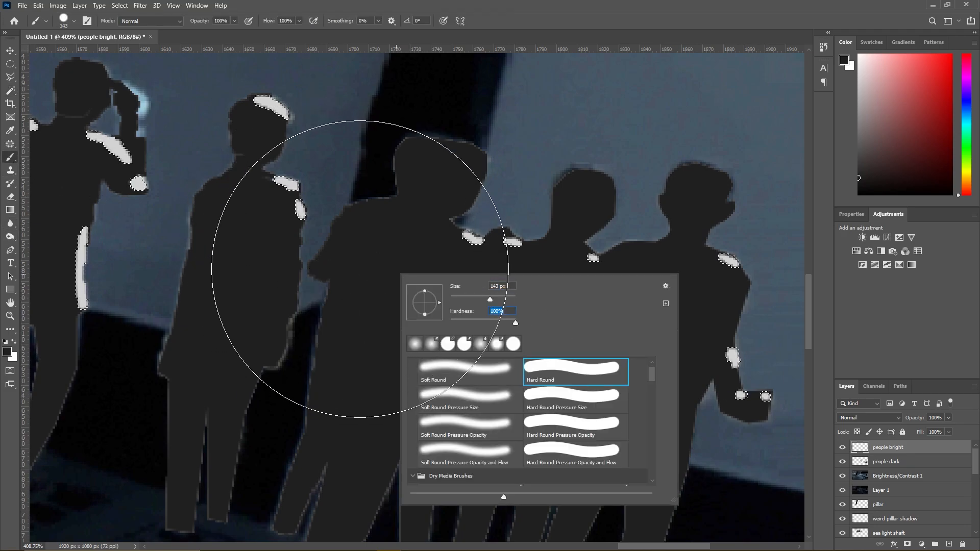
pyautogui.moveTo(531, 243); pyautogui.dragTo(629, 421)
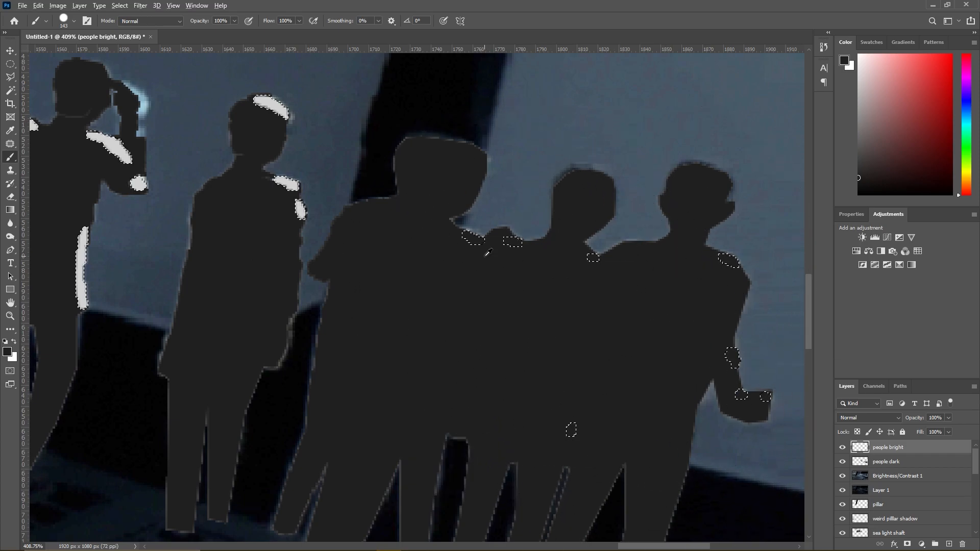
# - Add the lone middle man's chest and arm highlights to the selection with the Magic Wand
pyautogui.scroll(-3, 486, 256)
pyautogui.click(11, 90)
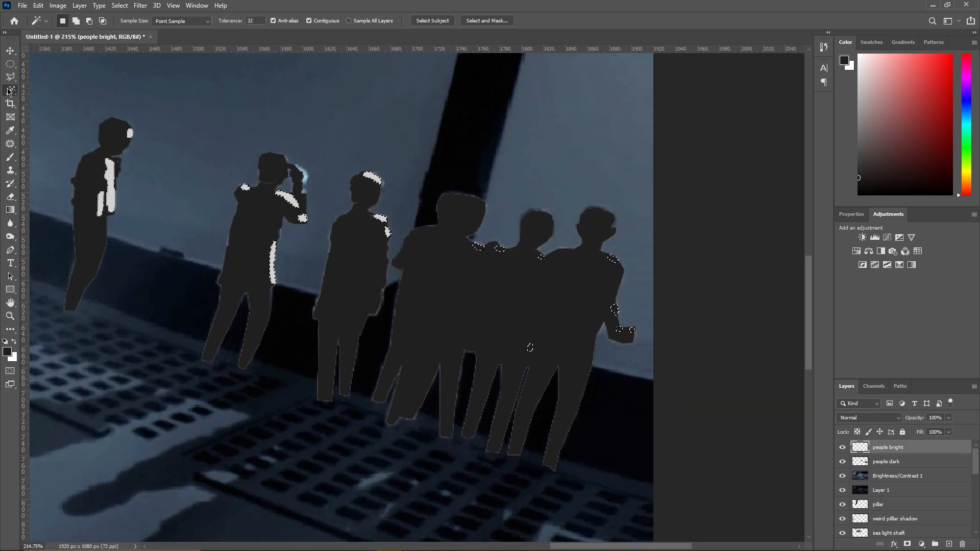
pyautogui.scroll(-3, 500, 267)
pyautogui.scroll(4, 289, 232)
pyautogui.scroll(2, 299, 239)
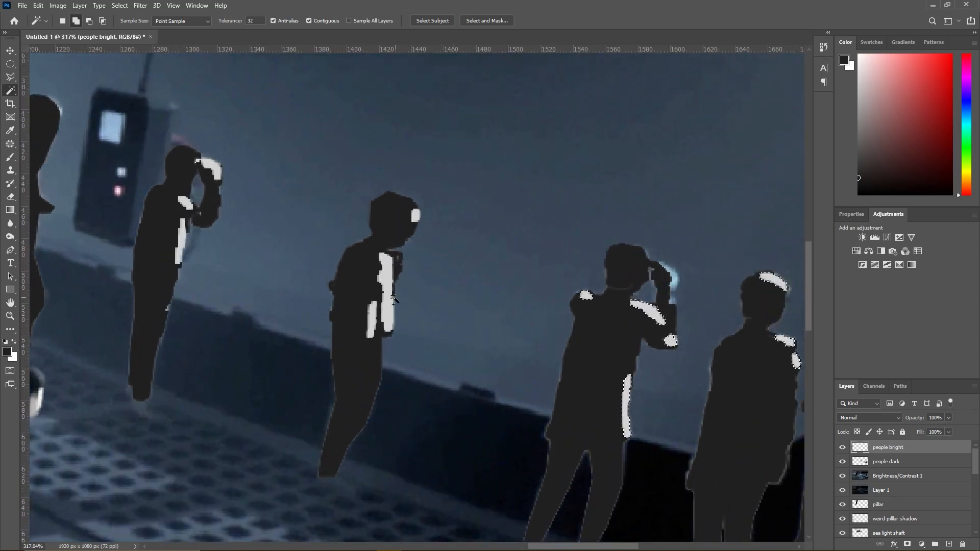
pyautogui.scroll(-3, 474, 319)
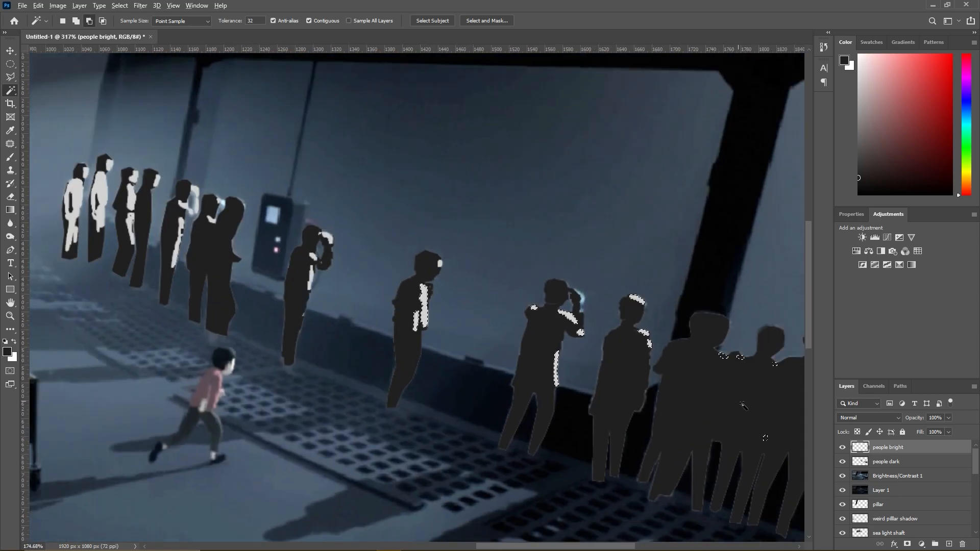
# - Add the shoulder, chest and raised-hand highlights of the man beside the control panel to the selection
pyautogui.scroll(5, 304, 207)
pyautogui.keyDown('shift'); pyautogui.click(309, 326); pyautogui.keyUp('shift')
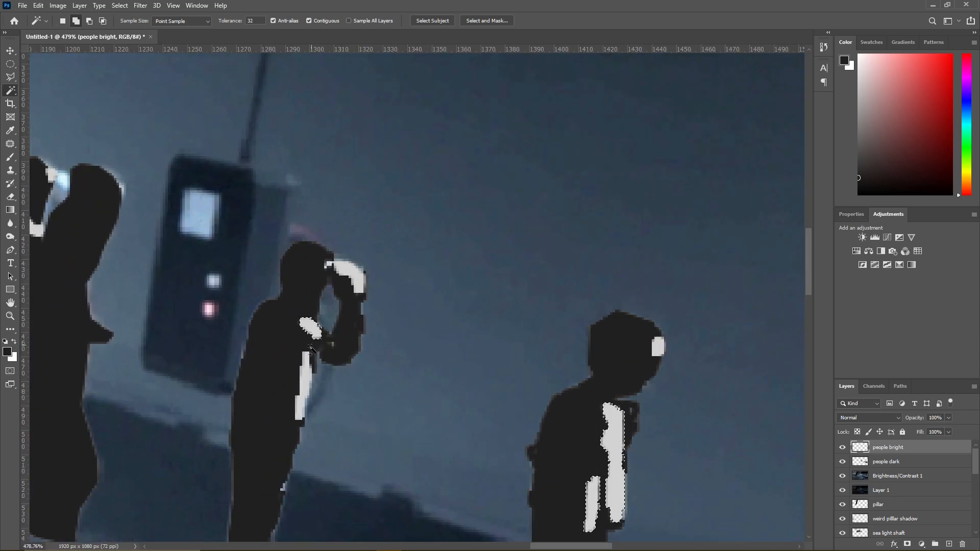
pyautogui.keyDown('shift'); pyautogui.click(303, 379); pyautogui.keyUp('shift')
pyautogui.keyDown('shift'); pyautogui.click(352, 274); pyautogui.keyUp('shift')
# - Try to add the small bright patch between that man's forehead and raised hand to the selection
pyautogui.keyDown('shift'); pyautogui.click(336, 265); pyautogui.keyUp('shift')
pyautogui.hotkey('ctrl', 'z')
pyautogui.keyDown('shift'); pyautogui.click(333, 262); pyautogui.keyUp('shift')
pyautogui.hotkey('ctrl', 'z')
# - Add the collar and face highlights of the man in the pair behind the control panel to the selection
pyautogui.scroll(6, 329, 266)
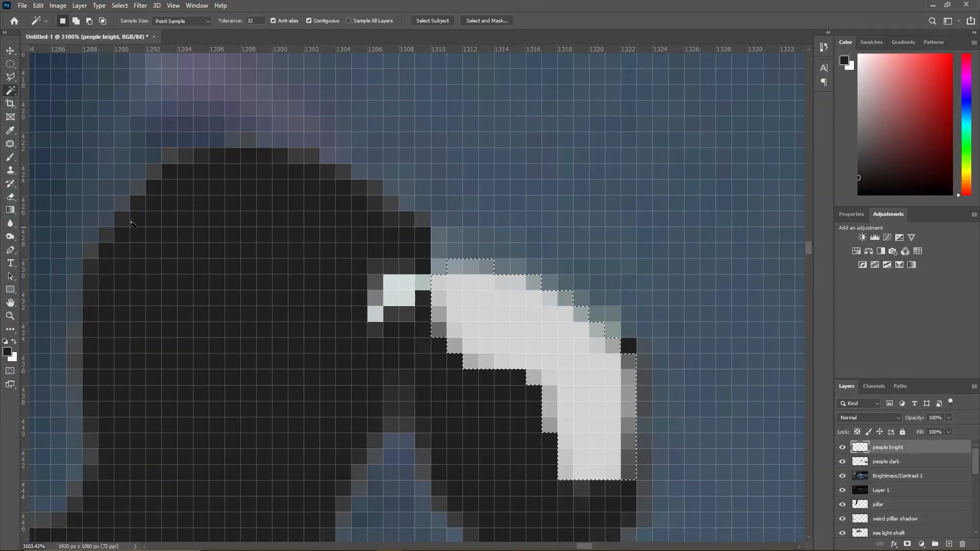
pyautogui.scroll(-8, 329, 252)
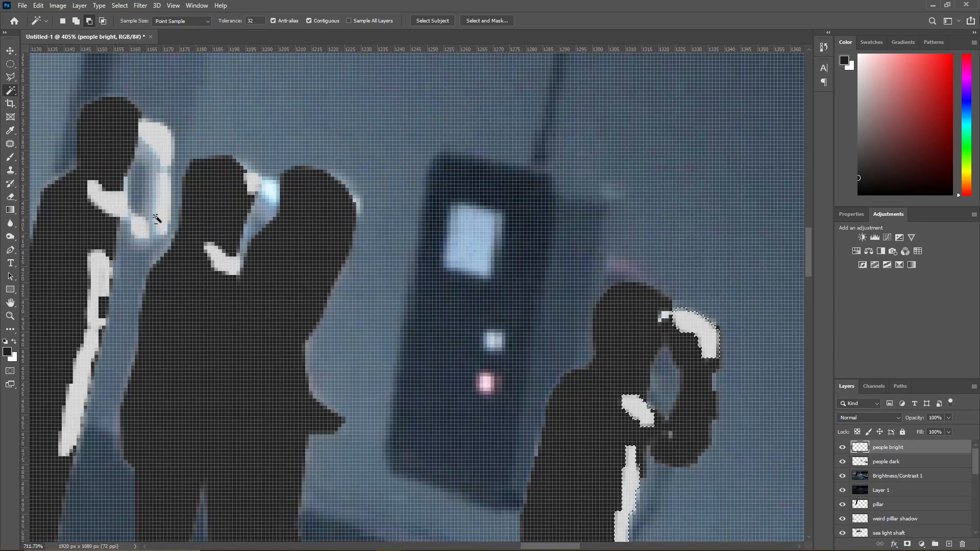
pyautogui.keyDown('shift'); pyautogui.click(224, 259); pyautogui.keyUp('shift')
pyautogui.keyDown('shift'); pyautogui.click(250, 185); pyautogui.keyUp('shift')
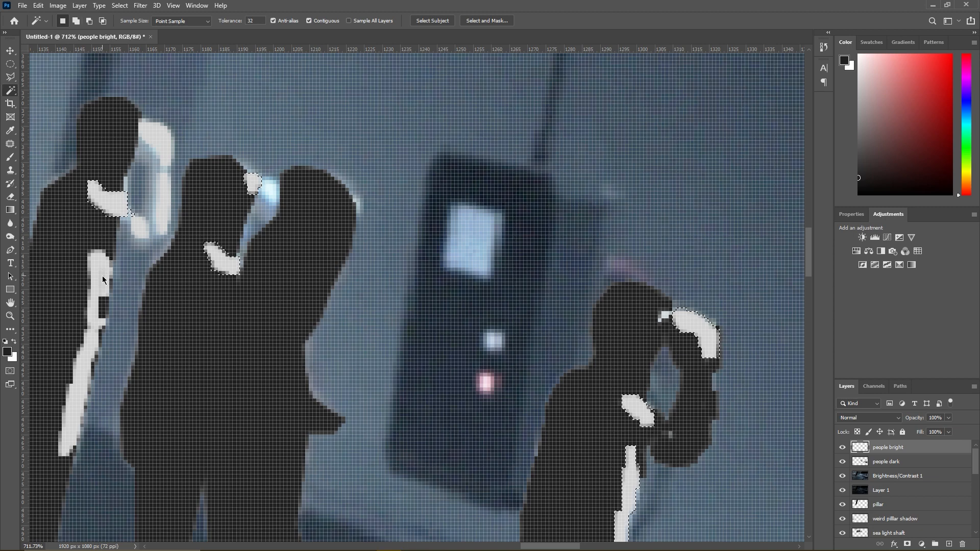
# - Add the face, body and leg highlights of the farthest onlookers to the selection with the Magic Wand
pyautogui.scroll(-5, 360, 345)
pyautogui.scroll(5, 153, 255)
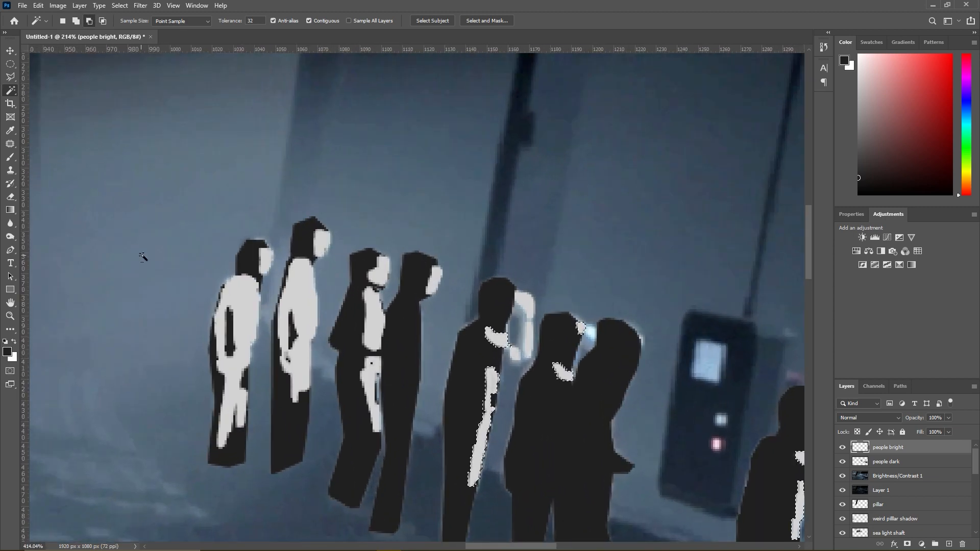
pyautogui.keyDown('shift'); pyautogui.click(266, 238); pyautogui.keyUp('shift')
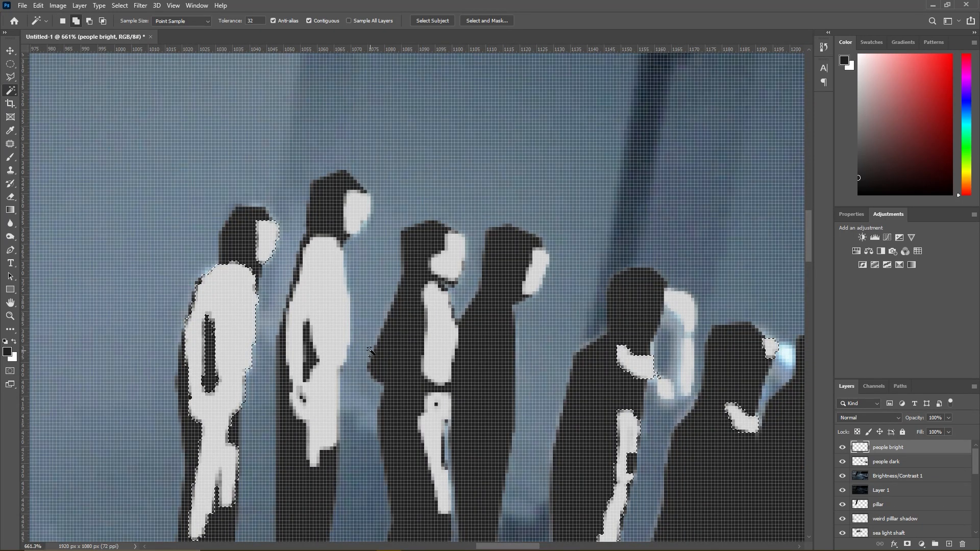
pyautogui.keyDown('shift'); pyautogui.click(333, 312); pyautogui.keyUp('shift')
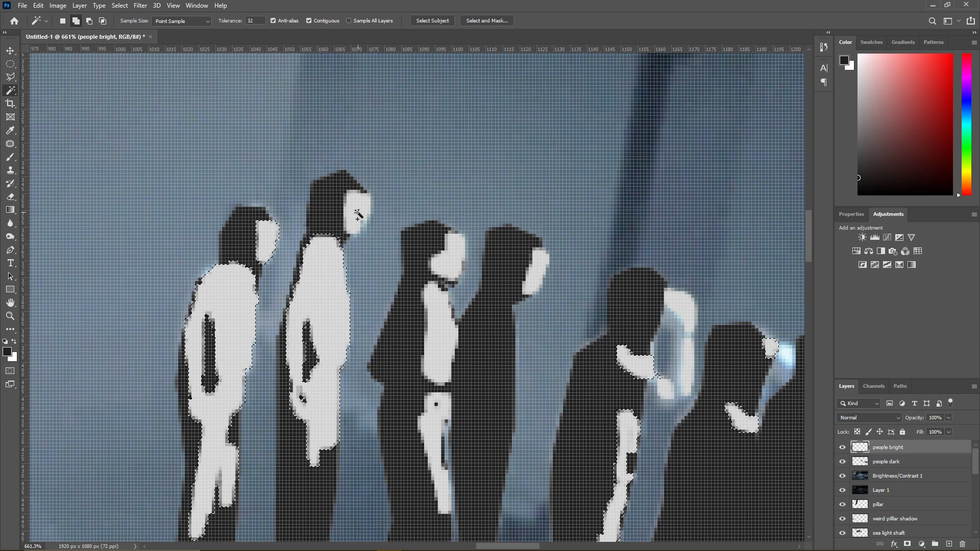
pyautogui.keyDown('shift'); pyautogui.click(448, 338); pyautogui.keyUp('shift')
pyautogui.keyDown('shift'); pyautogui.click(437, 412); pyautogui.keyUp('shift')
pyautogui.keyDown('shift'); pyautogui.click(449, 255); pyautogui.keyUp('shift')
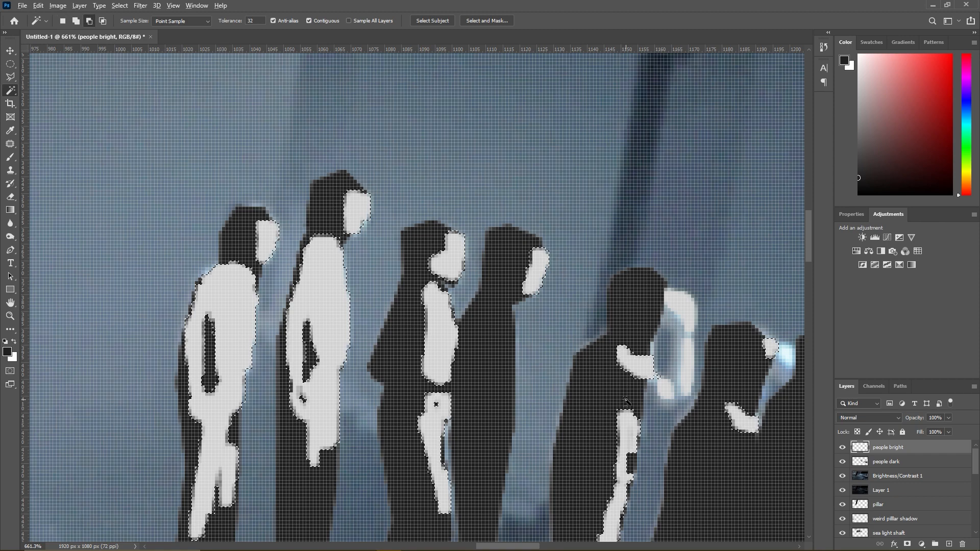
# - Brush dark grey over the selected highlights of the two farthest men
pyautogui.scroll(-5, 608, 361)
pyautogui.press('b')
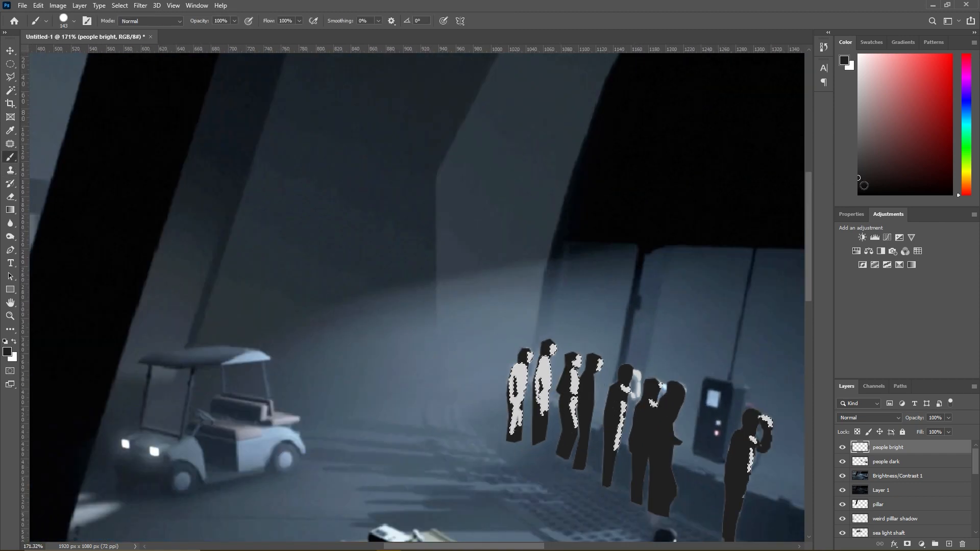
pyautogui.moveTo(436, 339); pyautogui.dragTo(541, 333)
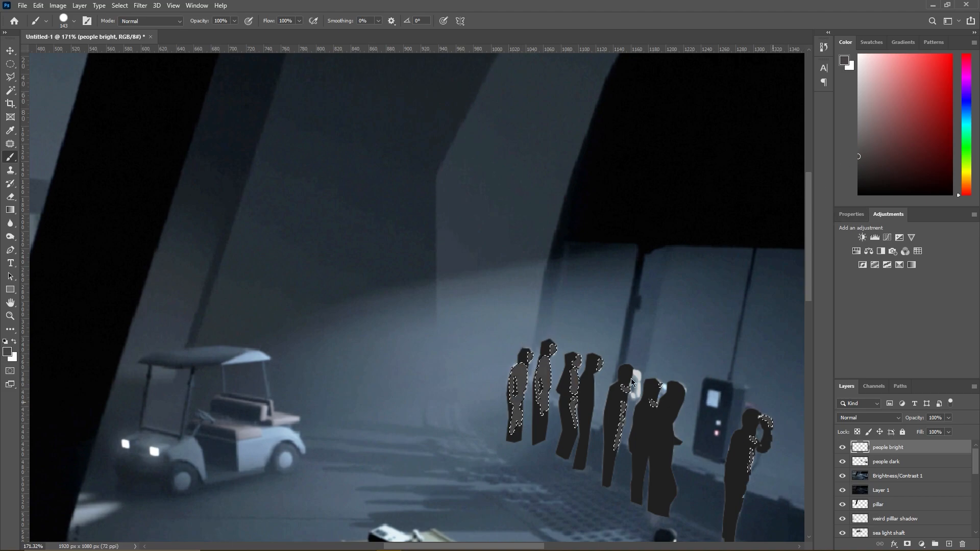
# - Pick an even darker grey and paint over the selected highlights of the remaining, nearer onlookers
pyautogui.click(859, 177)
pyautogui.moveTo(855, 172); pyautogui.dragTo(857, 170)
pyautogui.moveTo(475, 342)
pyautogui.mouseDown()
pyautogui.moveTo(453, 332)
pyautogui.moveTo(736, 432)
pyautogui.mouseUp()
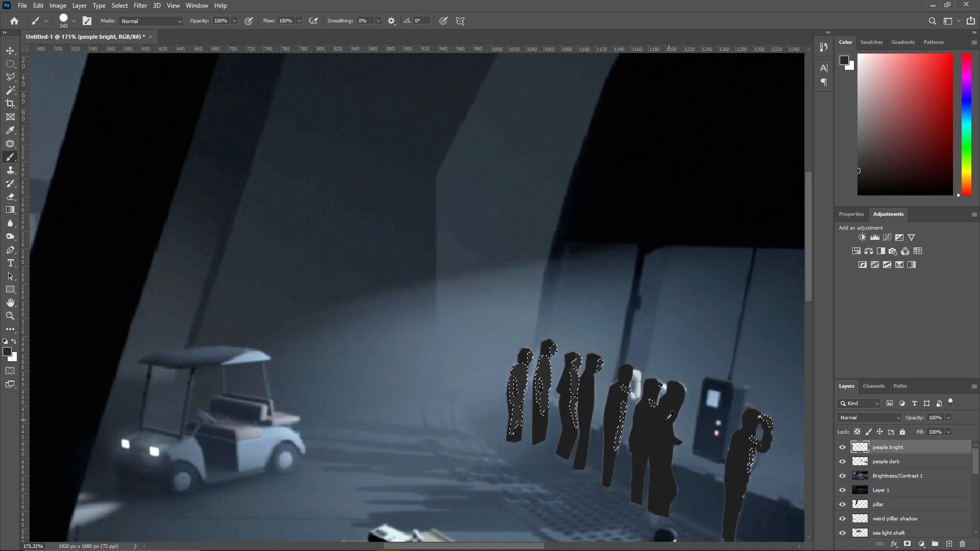
pyautogui.scroll(-3, 611, 362)
pyautogui.scroll(-3, 588, 396)
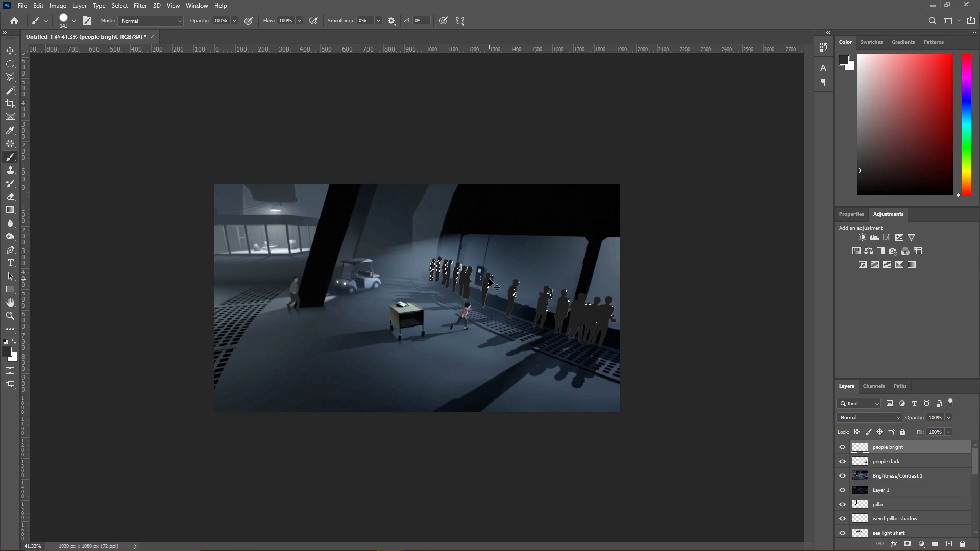
# - Add the bright raised arm of the man left of the embracing pair to the selection, enclosing its gaps with the Polygonal Lasso
pyautogui.scroll(3, 537, 295)
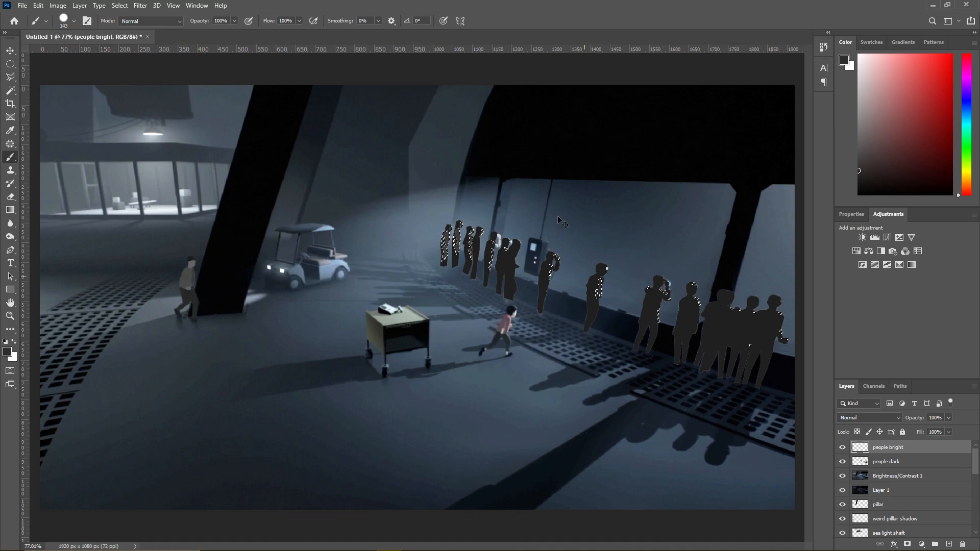
pyautogui.scroll(6, 474, 221)
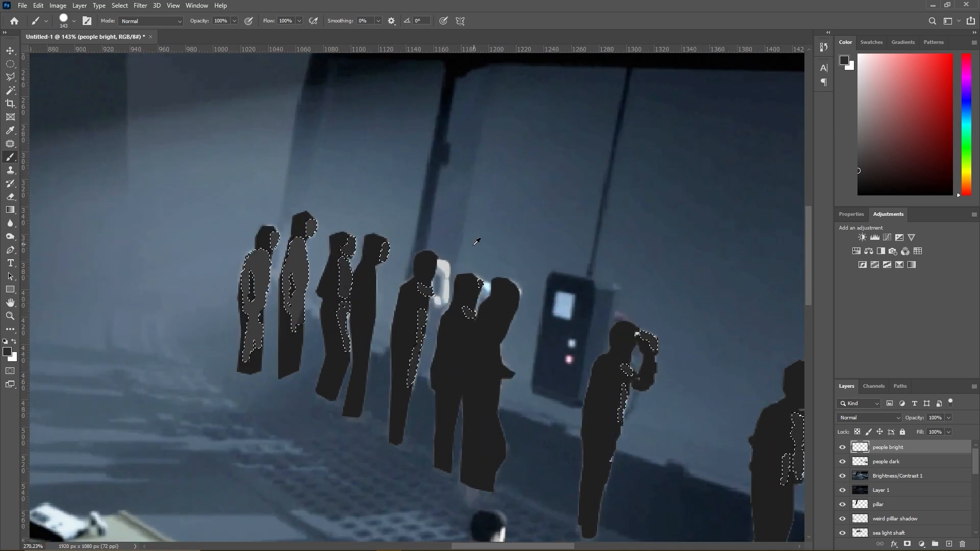
pyautogui.scroll(2, 420, 295)
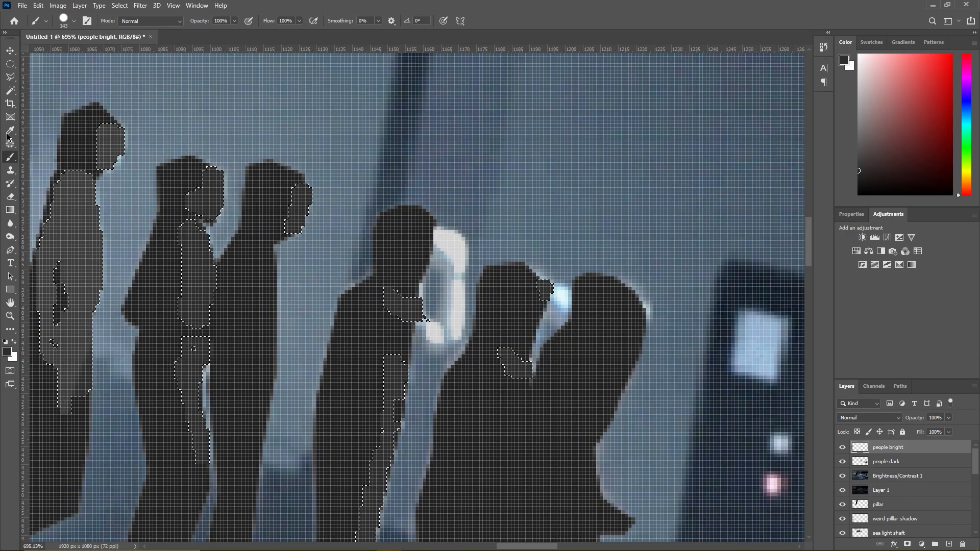
pyautogui.press('w')
pyautogui.keyDown('shift'); pyautogui.click(458, 294); pyautogui.keyUp('shift')
pyautogui.keyDown('shift'); pyautogui.click(454, 249); pyautogui.keyUp('shift')
pyautogui.keyDown('shift'); pyautogui.click(433, 337); pyautogui.keyUp('shift')
pyautogui.press('l')
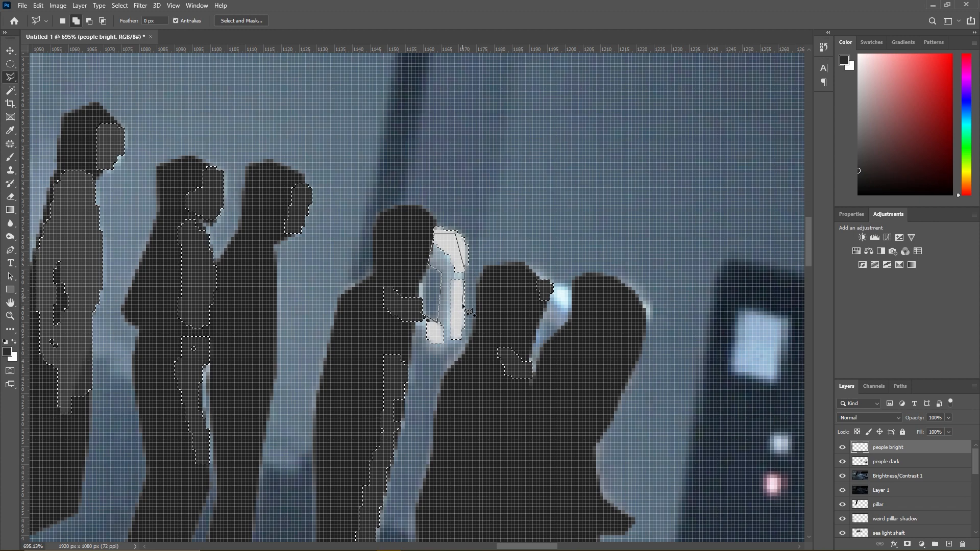
pyautogui.click(424, 321)
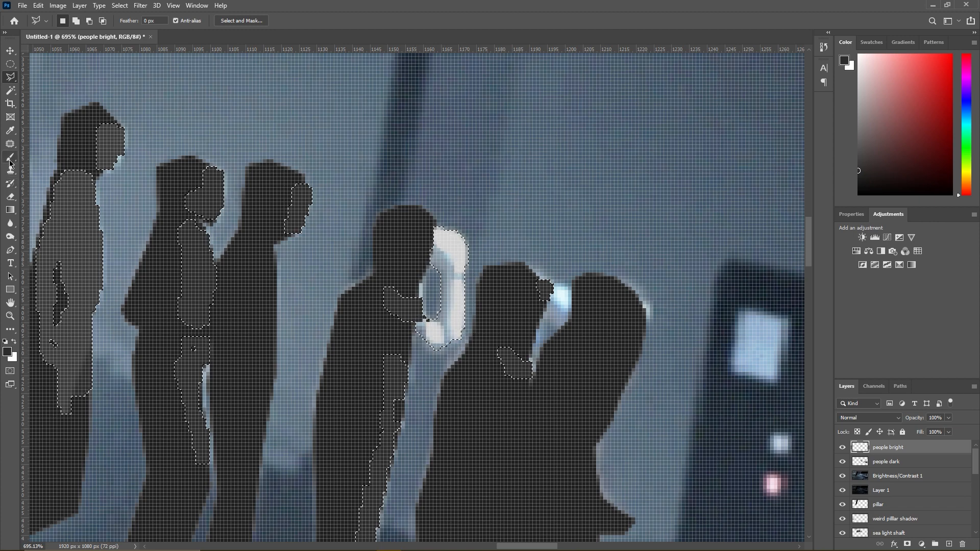
# - Paint the selected raised arm with the same dark grey and clear the selection
pyautogui.press('b')
pyautogui.click(376, 311)
pyautogui.scroll(7, 435, 354)
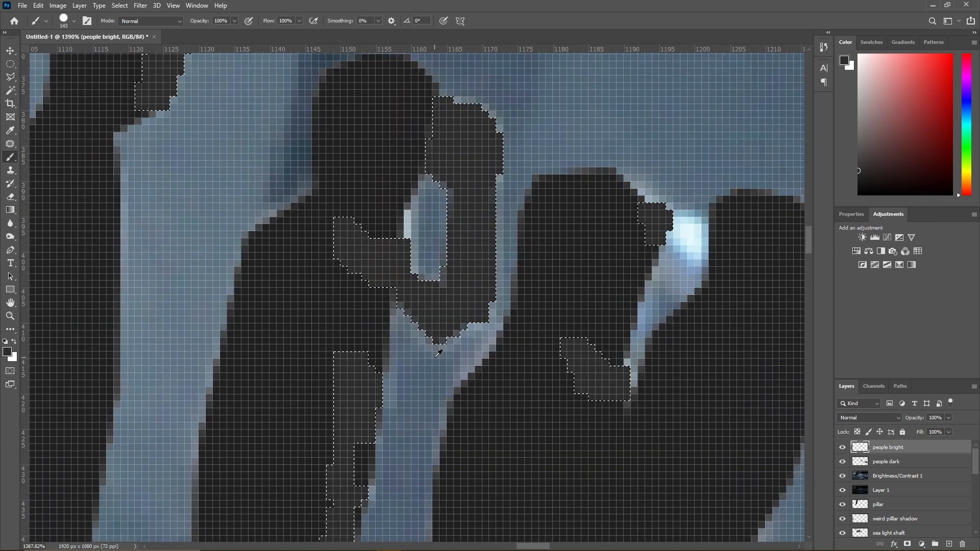
pyautogui.click(12, 78)
pyautogui.rightClick(340, 285)
pyautogui.click(354, 292)
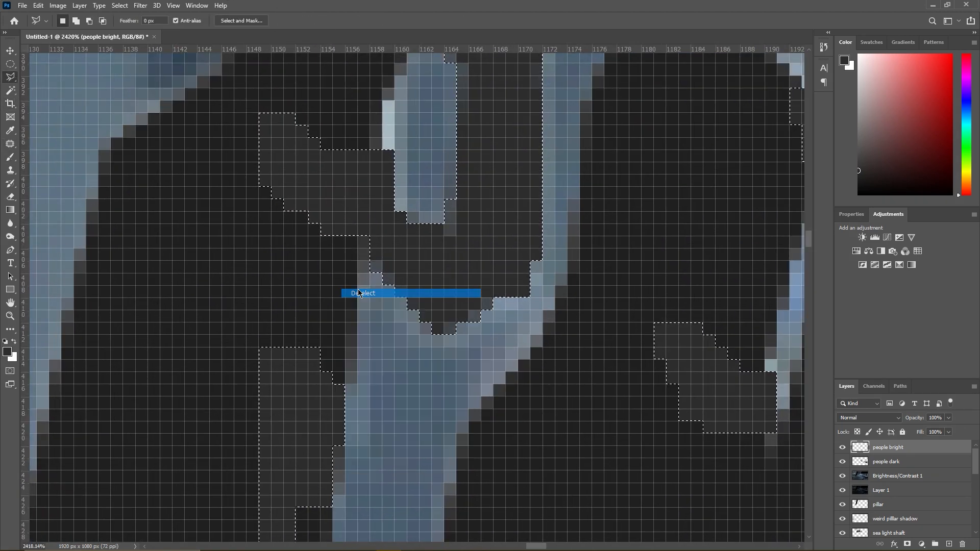
pyautogui.scroll(-13, 356, 287)
pyautogui.scroll(-5, 360, 291)
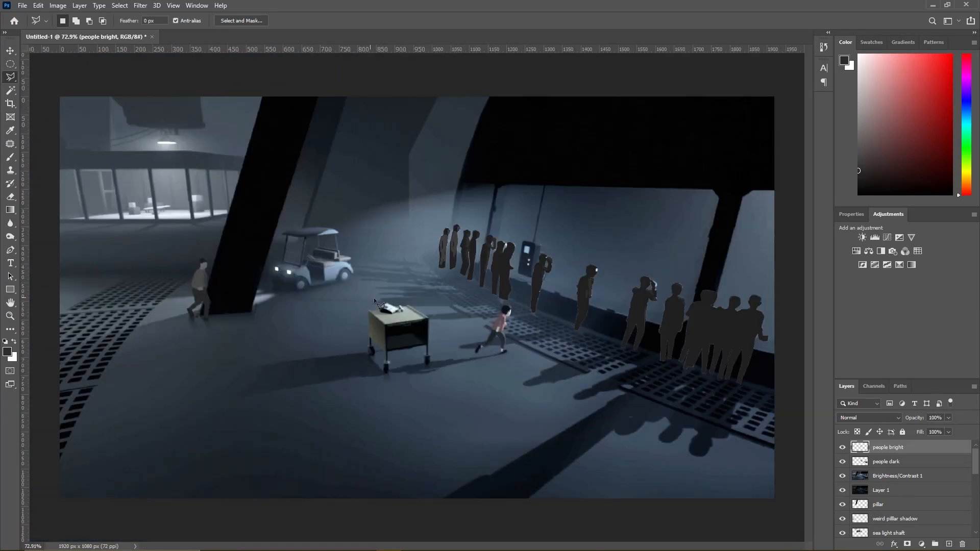
# - Select the leftover white patch on the lone middle man's face, paint it dark grey and deselect it
pyautogui.scroll(13, 520, 305)
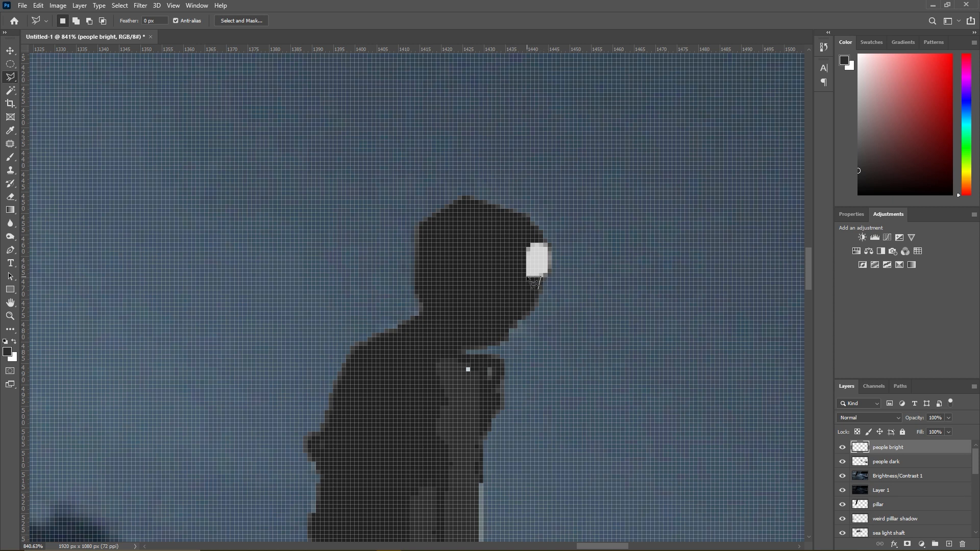
pyautogui.click(547, 274)
pyautogui.press('Delete')
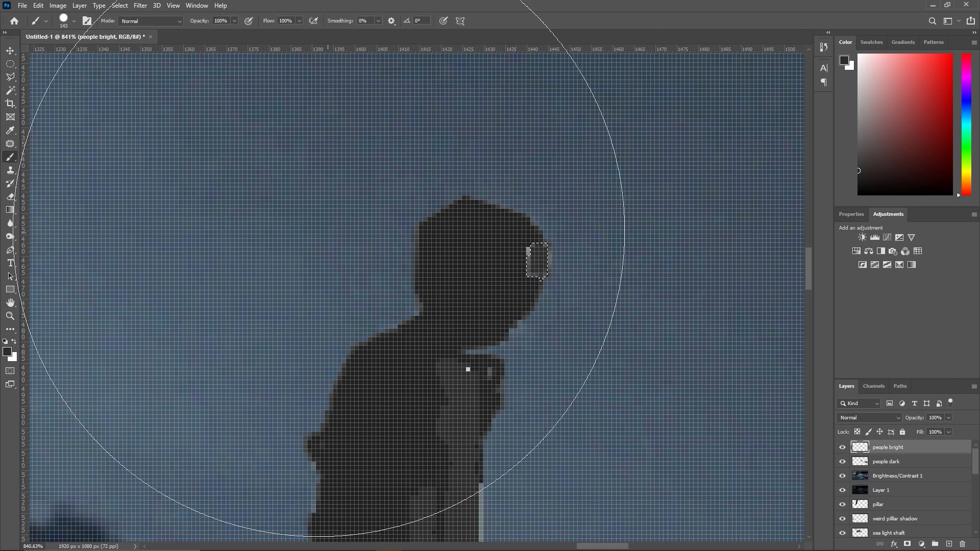
pyautogui.rightClick(451, 289)
pyautogui.click(487, 293)
pyautogui.scroll(-10, 487, 293)
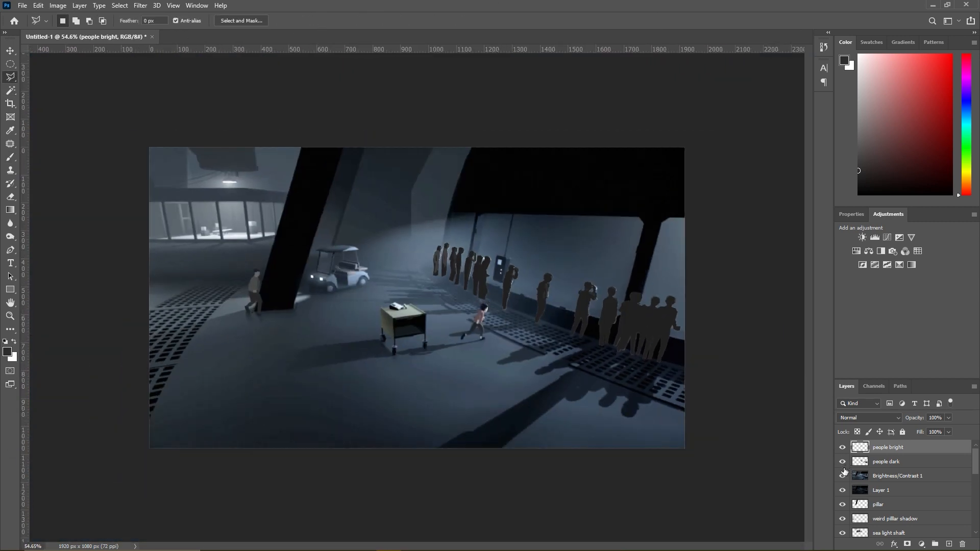
# - Hide the Brightness/Contrast 1 and Layer 1 reference layers and inspect the onlookers against the painted scene
pyautogui.click(842, 489)
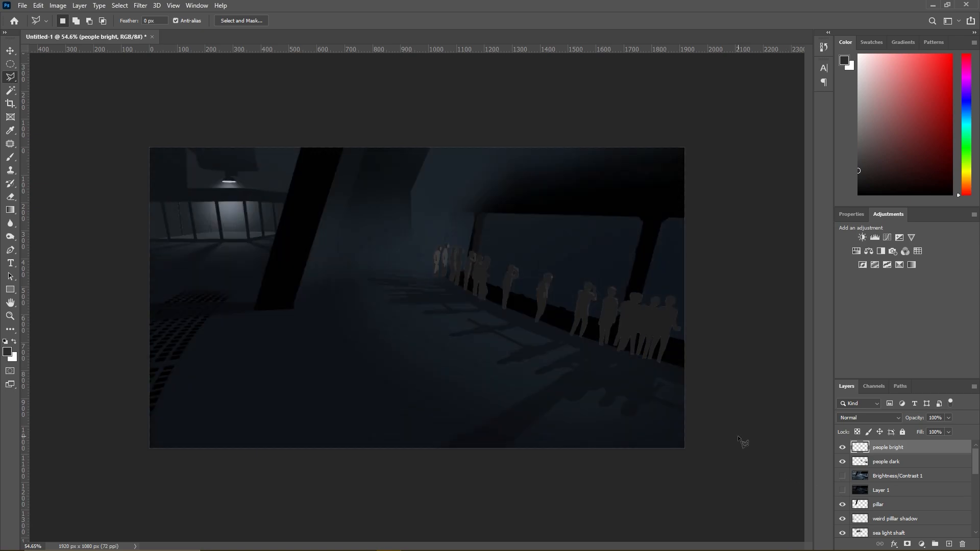
pyautogui.scroll(8, 451, 255)
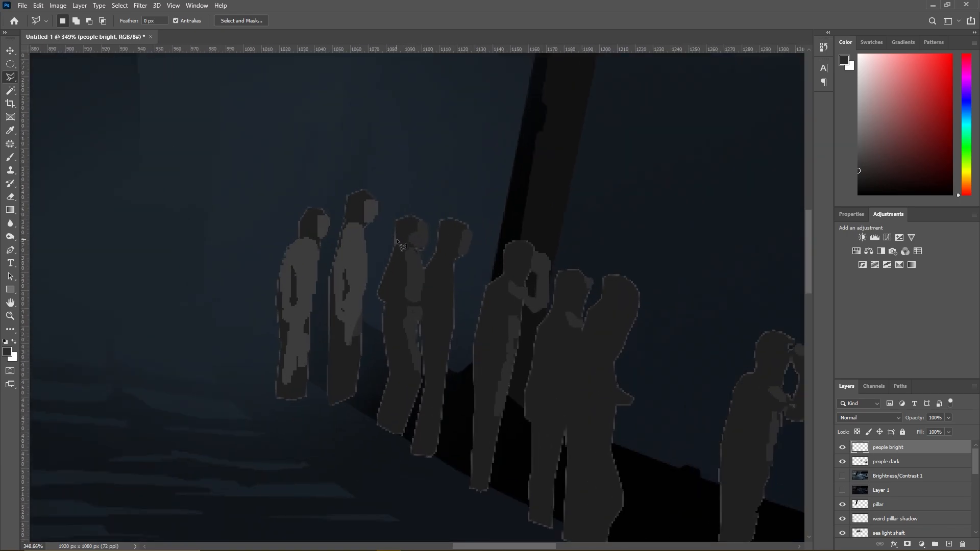
pyautogui.scroll(-8, 397, 240)
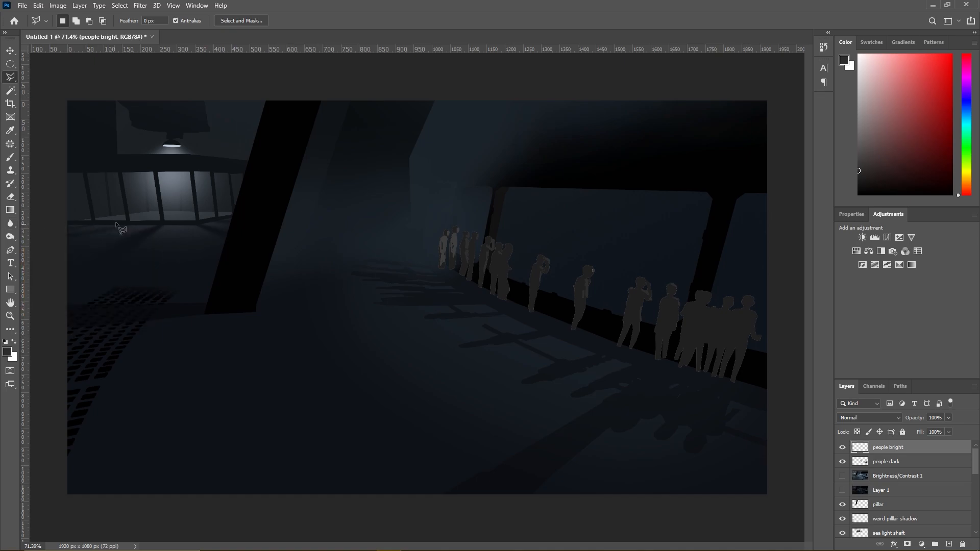
# - Move the people bright and people dark layers directly below the sea light shaft layer and merge them into one
pyautogui.click(9, 156)
pyautogui.keyDown('shift'); pyautogui.click(893, 466); pyautogui.keyUp('shift')
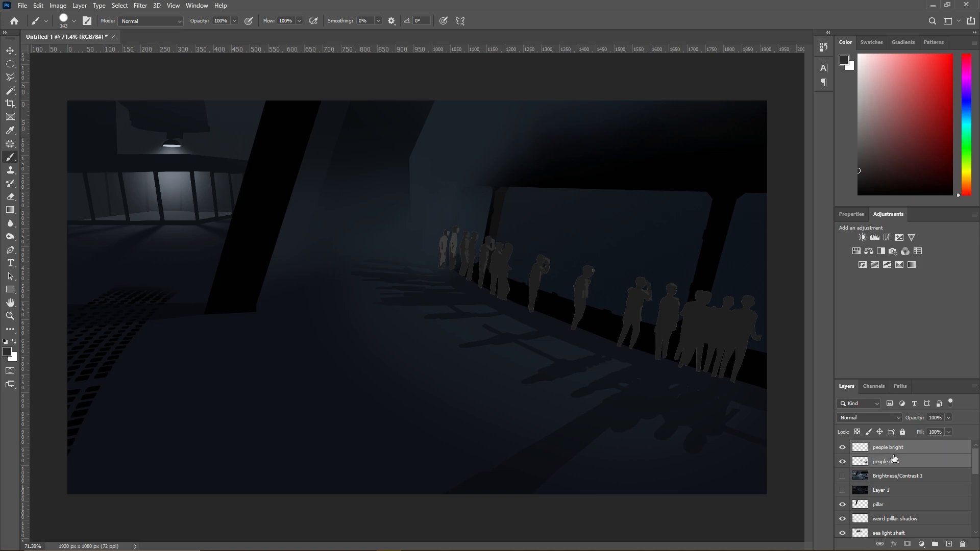
pyautogui.moveTo(892, 453); pyautogui.dragTo(886, 496)
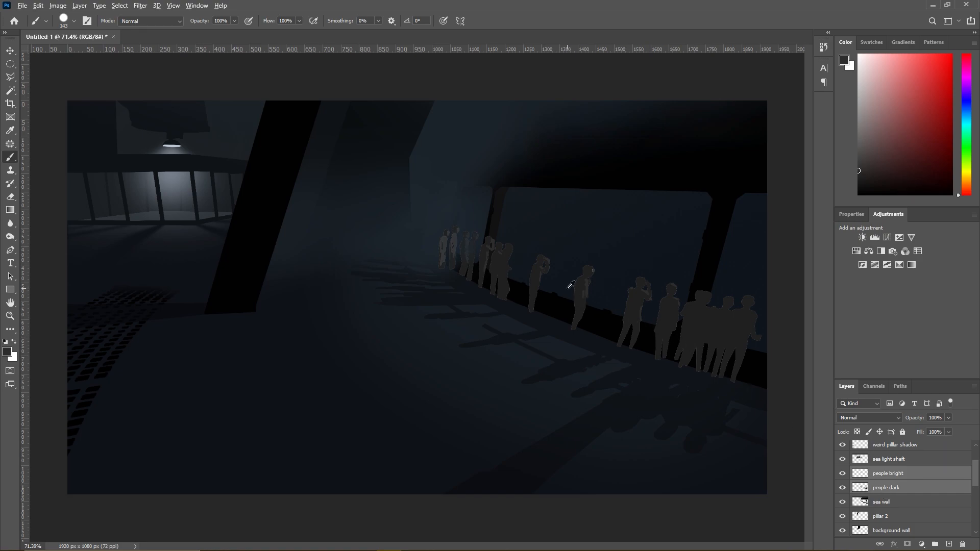
pyautogui.scroll(5, 570, 285)
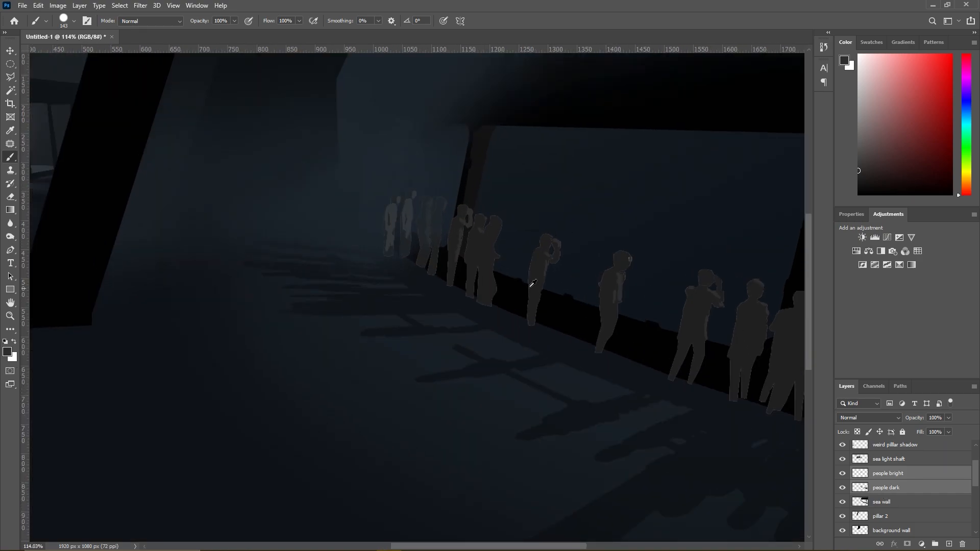
pyautogui.rightClick(885, 490)
pyautogui.click(870, 360)
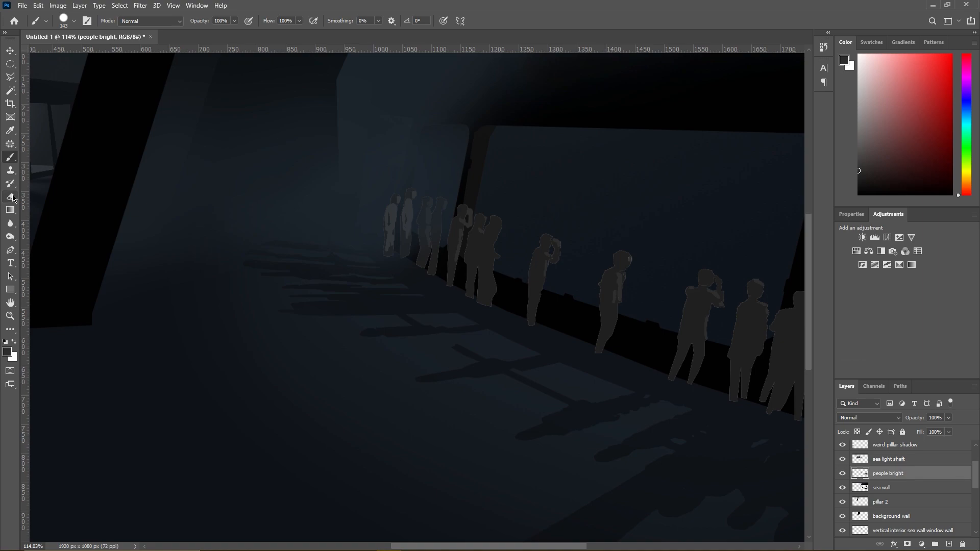
# - Soften the farthest onlookers with the Blur tool at brush size 385 and 50% strength
pyautogui.hotkey('ctrl', '0')
pyautogui.click(10, 223)
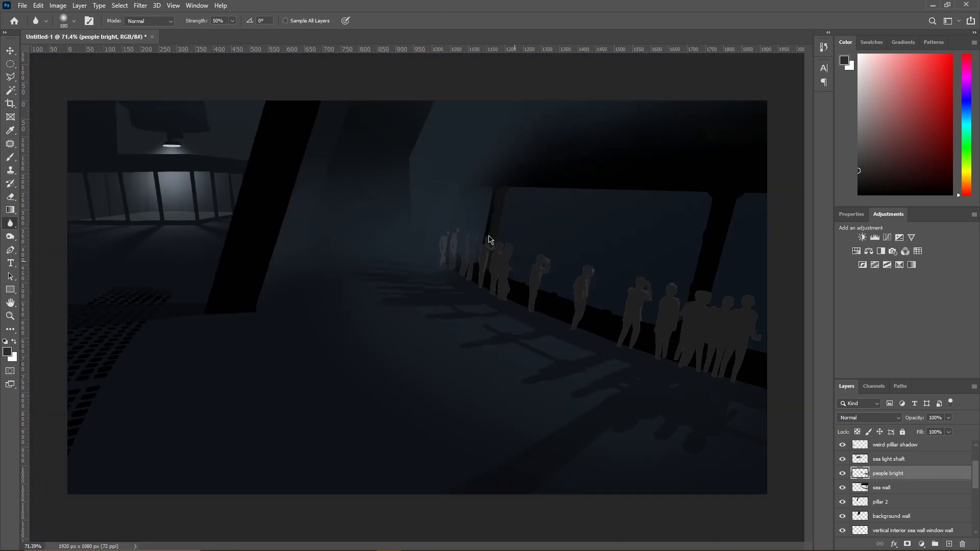
pyautogui.rightClick(519, 262)
pyautogui.click(390, 205)
# - Make the shadow 2 sea wall layer active, followed by the weird pillar shadow layer
pyautogui.scroll(-2, 891, 504)
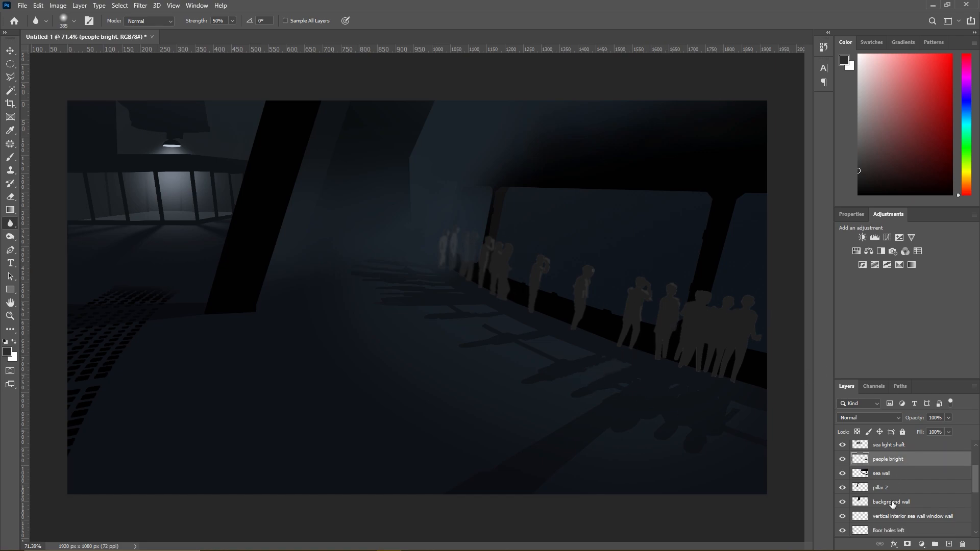
pyautogui.scroll(-3, 892, 504)
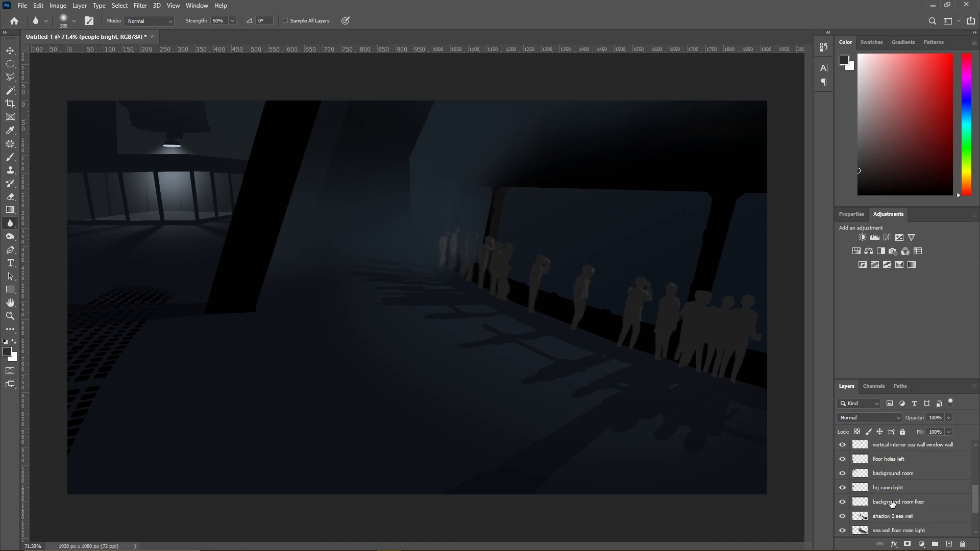
pyautogui.click(878, 505)
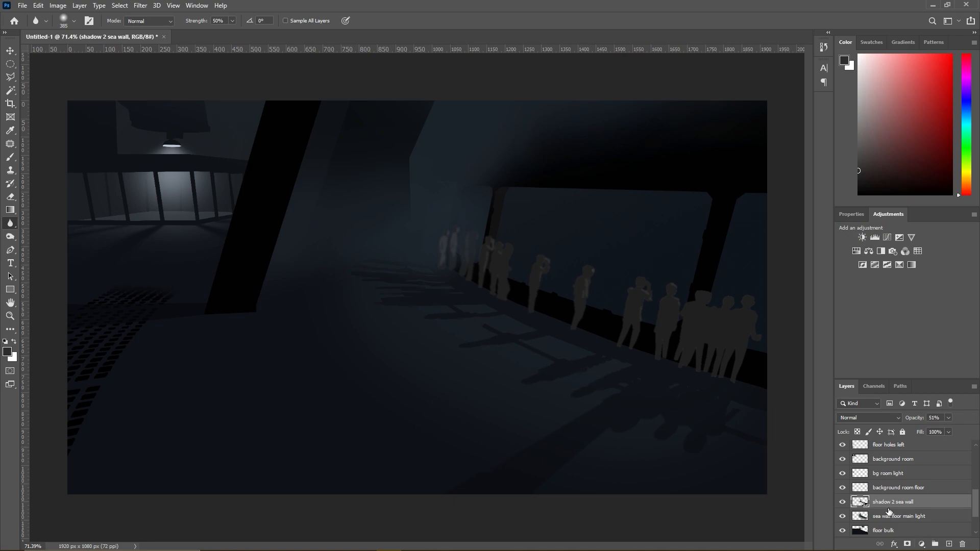
pyautogui.scroll(5, 888, 512)
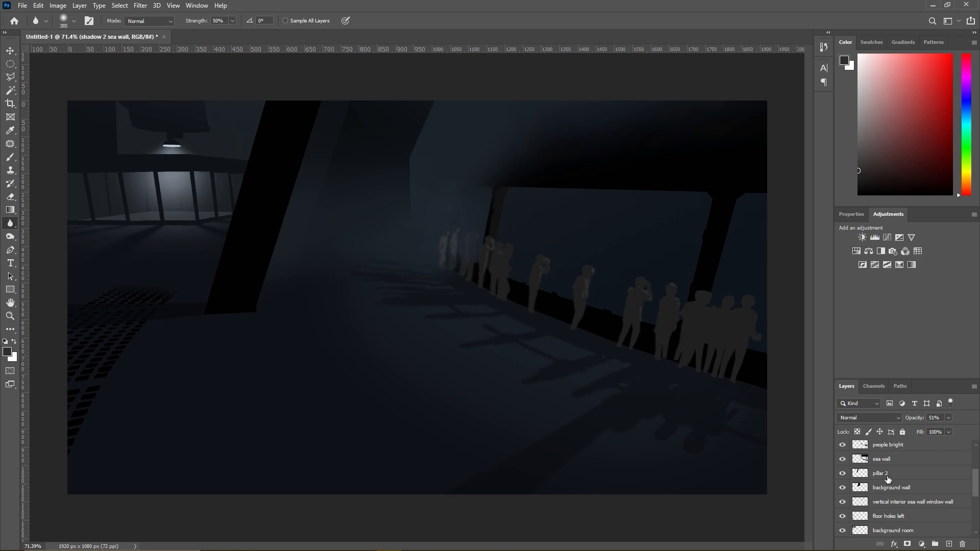
pyautogui.scroll(4, 887, 478)
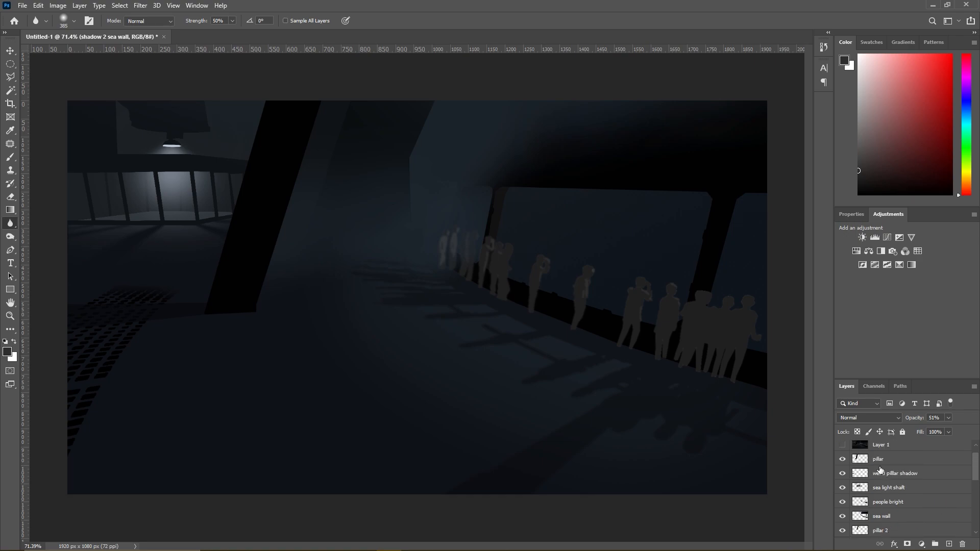
pyautogui.click(879, 476)
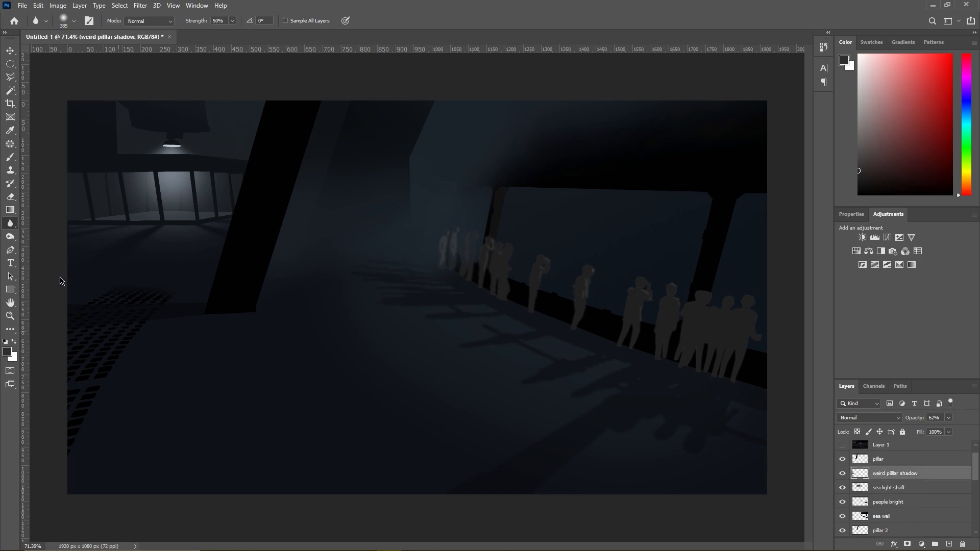
# - Show the Layer 1 reference layer and set the Type tool's text color to a dark red
pyautogui.scroll(-3, 161, 296)
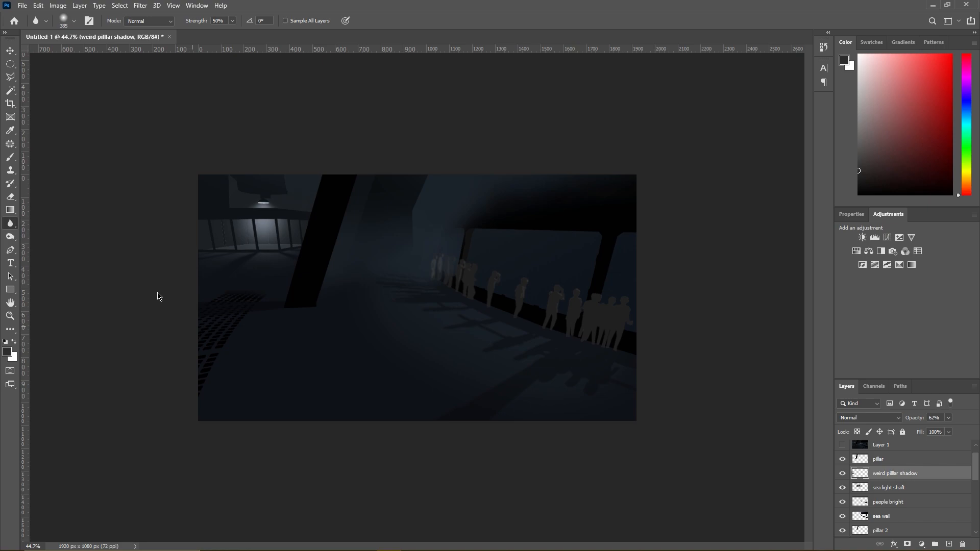
pyautogui.click(10, 263)
pyautogui.click(57, 261)
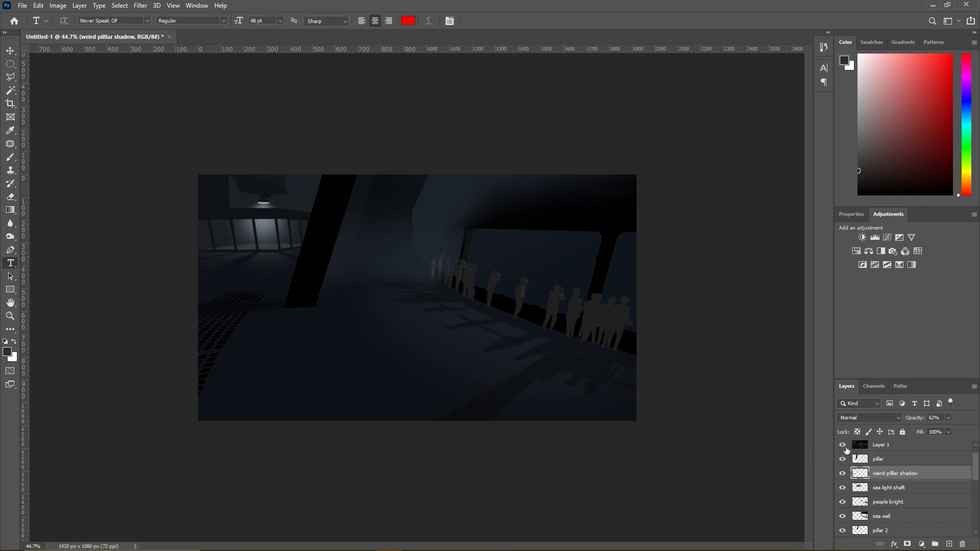
pyautogui.click(841, 444)
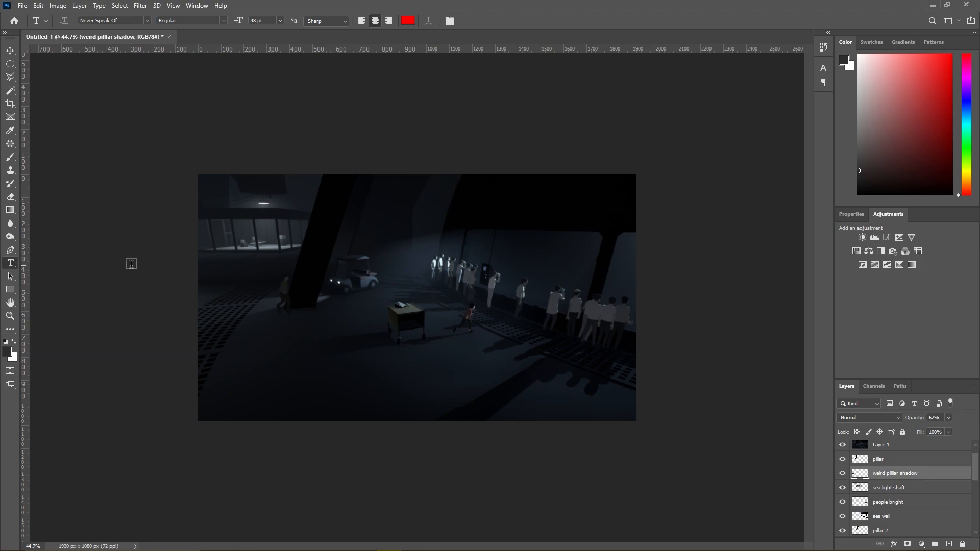
pyautogui.click(408, 21)
pyautogui.click(344, 202)
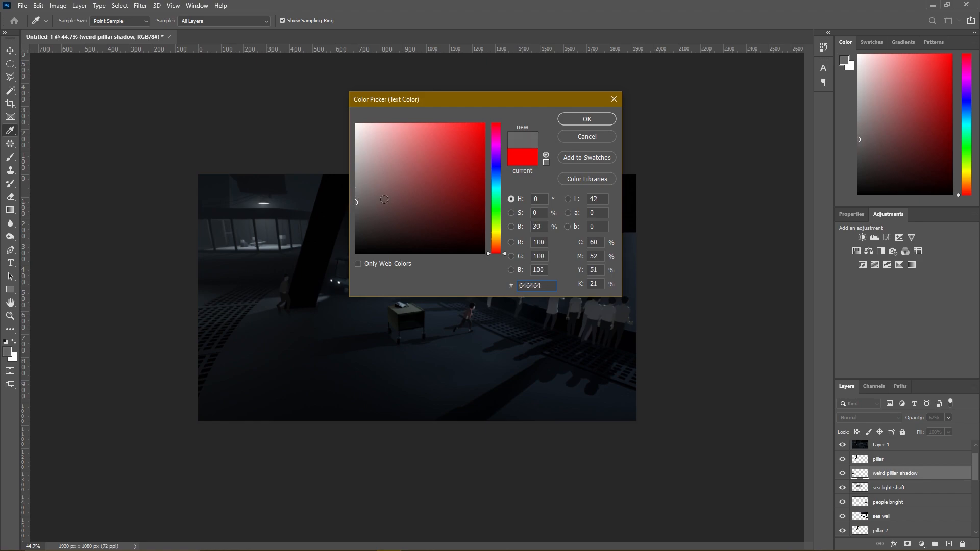
pyautogui.moveTo(465, 186); pyautogui.dragTo(501, 200)
pyautogui.click(587, 119)
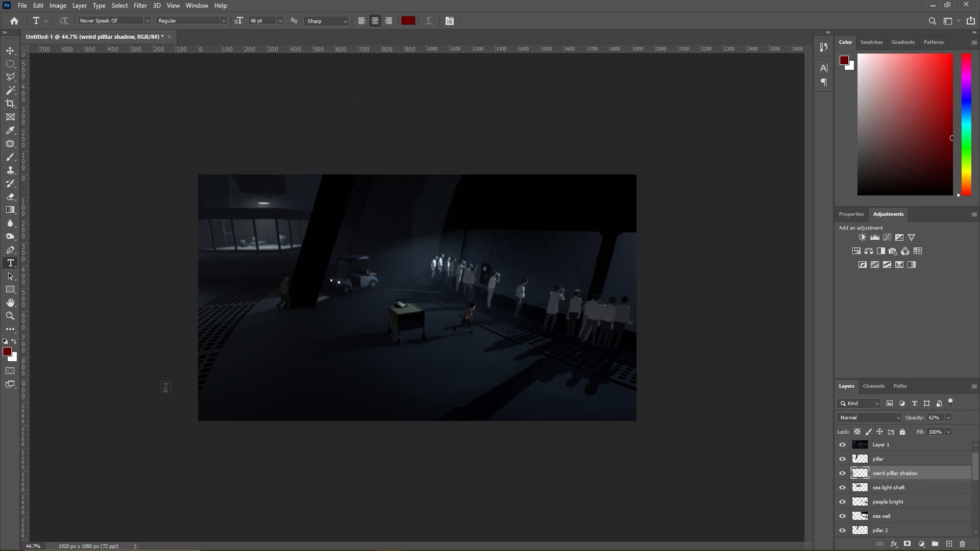
# - Switch to Chrome and search Google for "inside logo" in the tab holding the maxresdefault.jpg image
pyautogui.hotkey('alt', 'Tab')
pyautogui.hotkey('alt', 'Tab')
pyautogui.hotkey('alt', 'Tab')
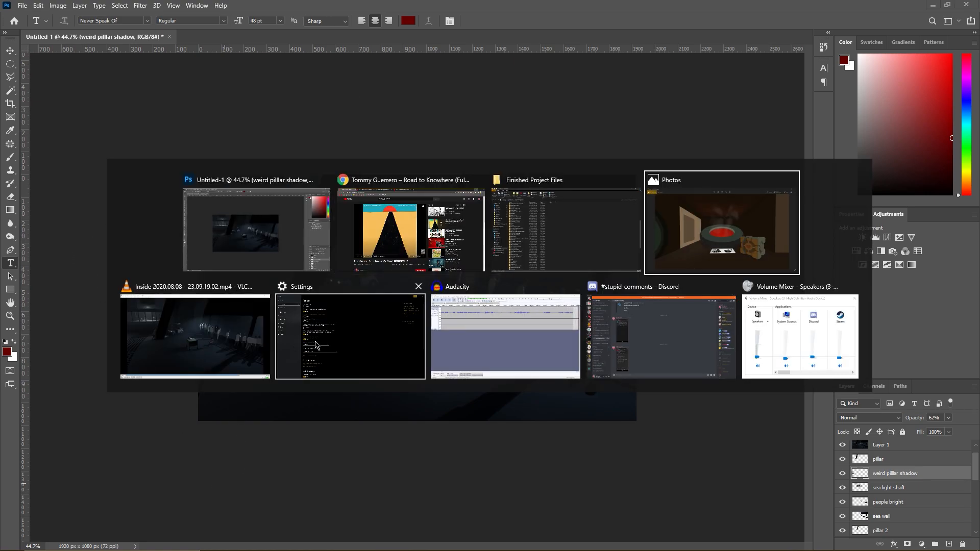
pyautogui.click(390, 227)
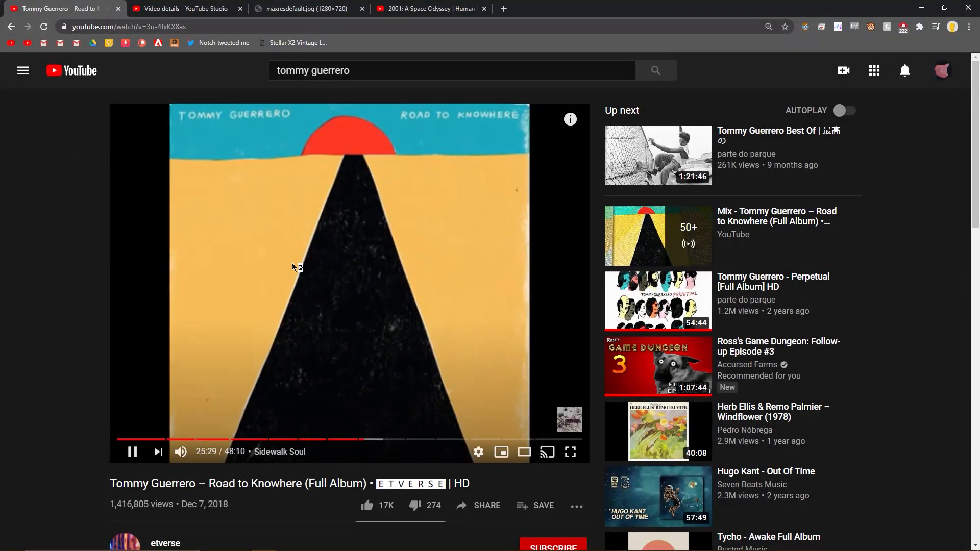
pyautogui.click(312, 9)
pyautogui.click(297, 29)
pyautogui.write('google.com')
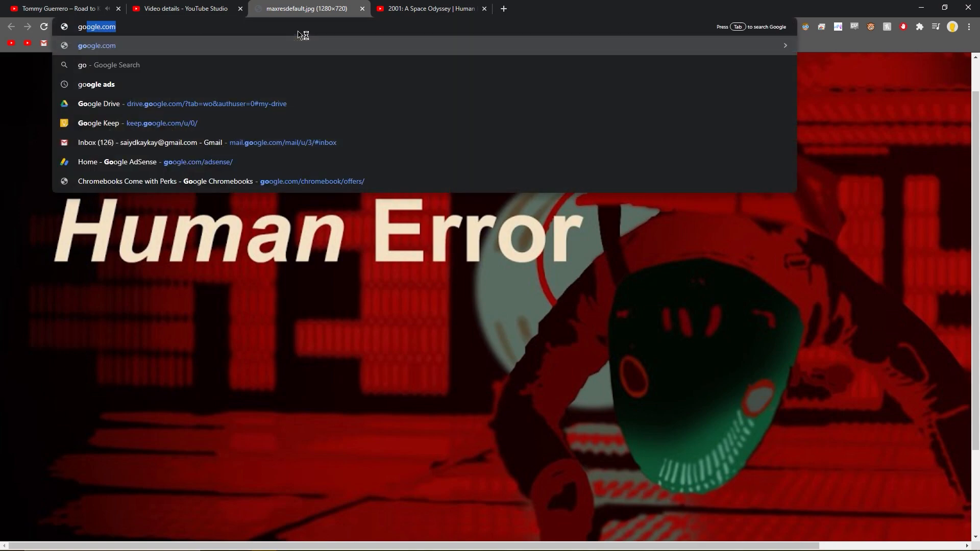
pyautogui.press('BackSpace')
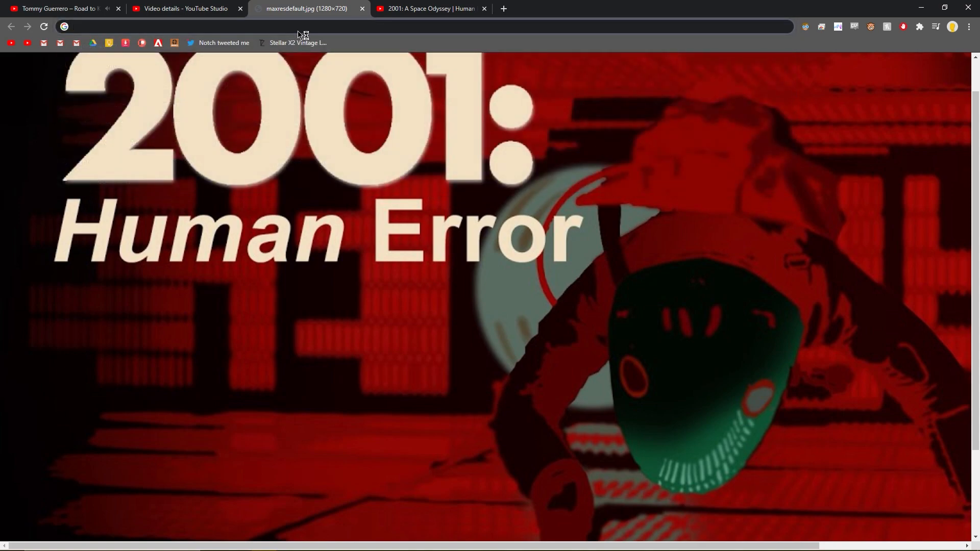
pyautogui.write('inside logo')
pyautogui.press('Return')
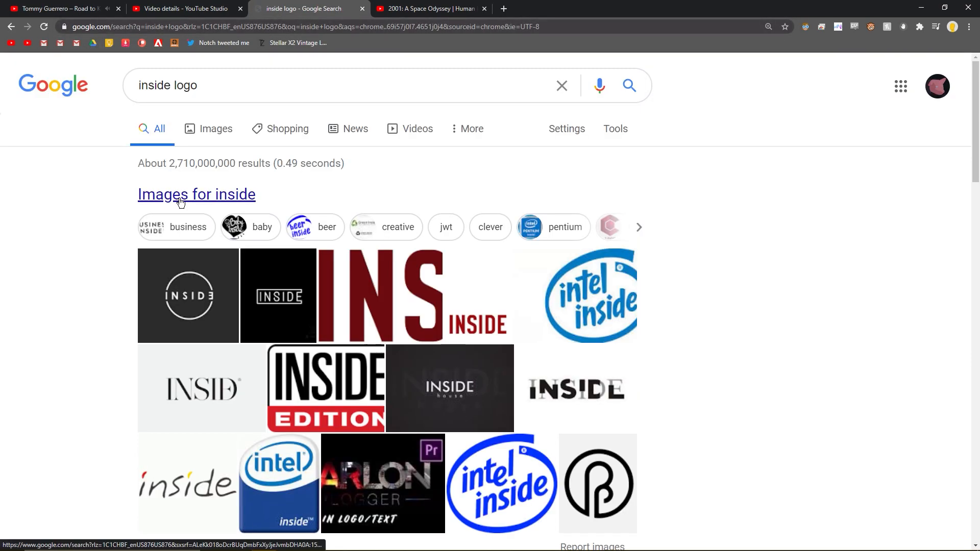
# - Open Playdead's red INSIDE logo at full size from the image results and save it as the PNG file INSIDE Logo
pyautogui.click(358, 296)
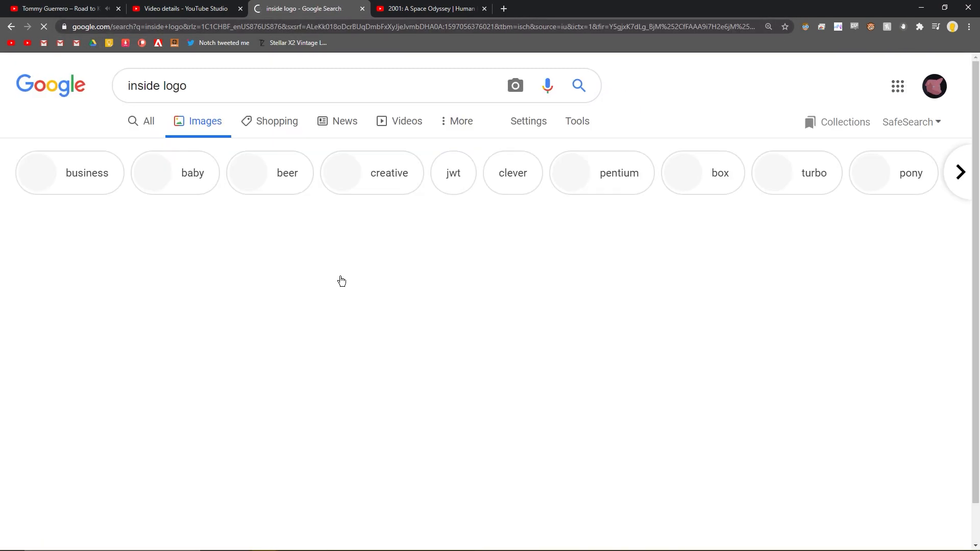
pyautogui.click(216, 284)
pyautogui.click(185, 136)
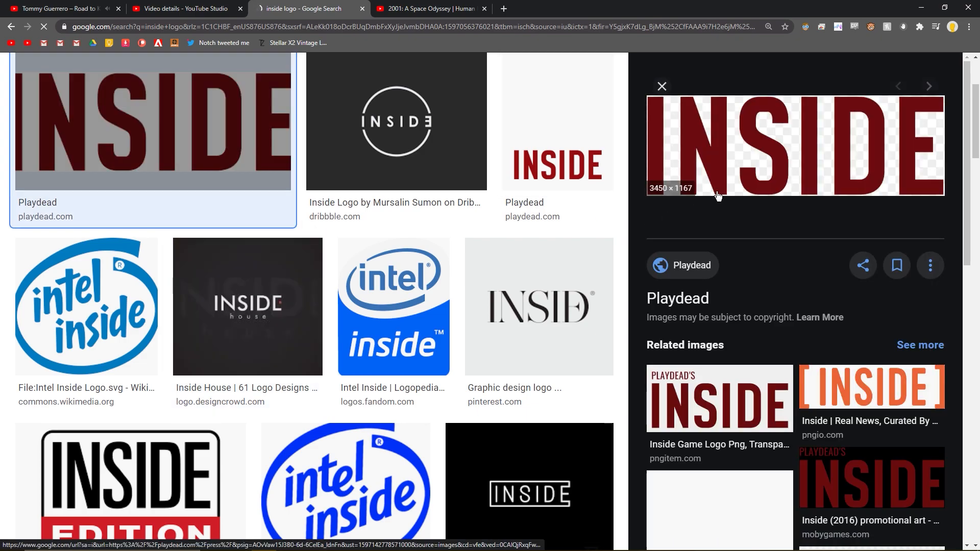
pyautogui.rightClick(770, 171)
pyautogui.click(817, 266)
pyautogui.hotkey('ctrl', 'Tab')
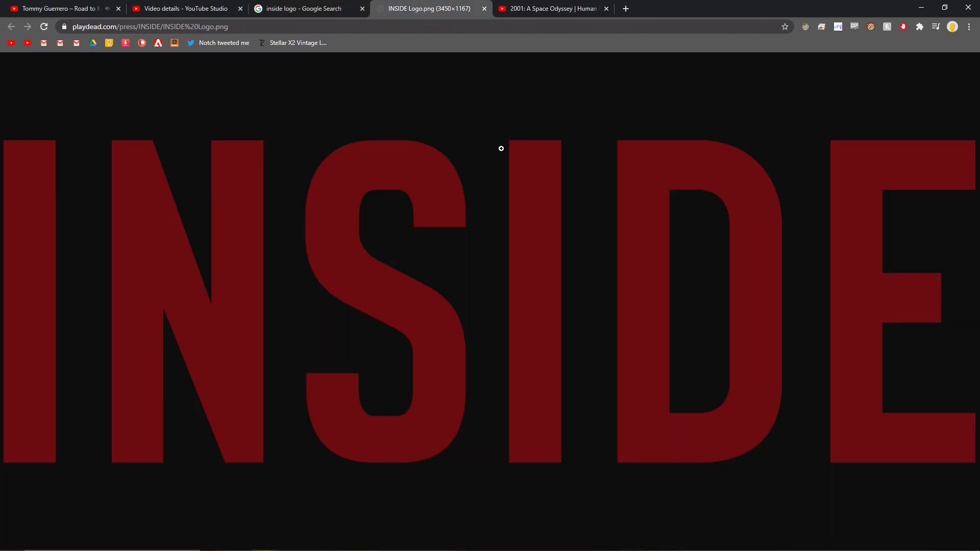
pyautogui.rightClick(496, 214)
pyautogui.click(514, 234)
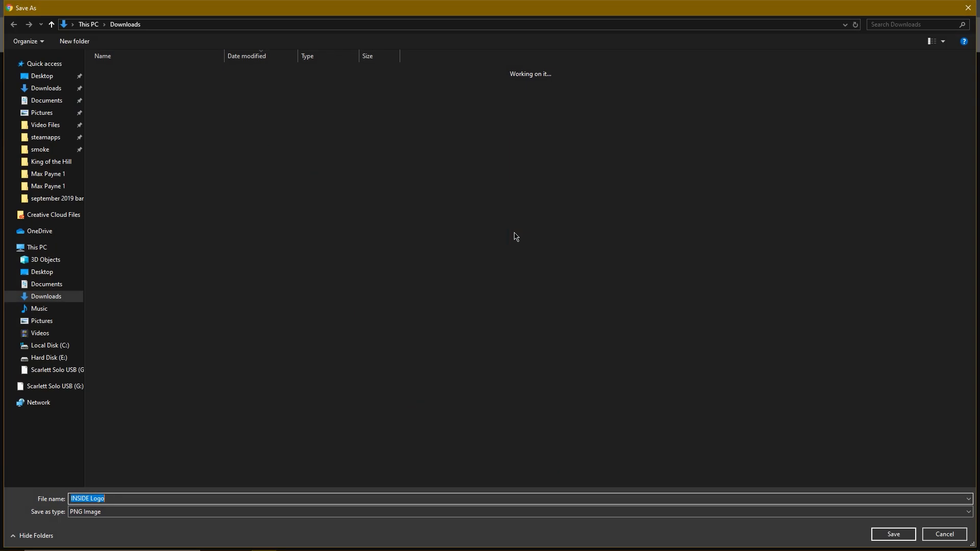
pyautogui.press('Return')
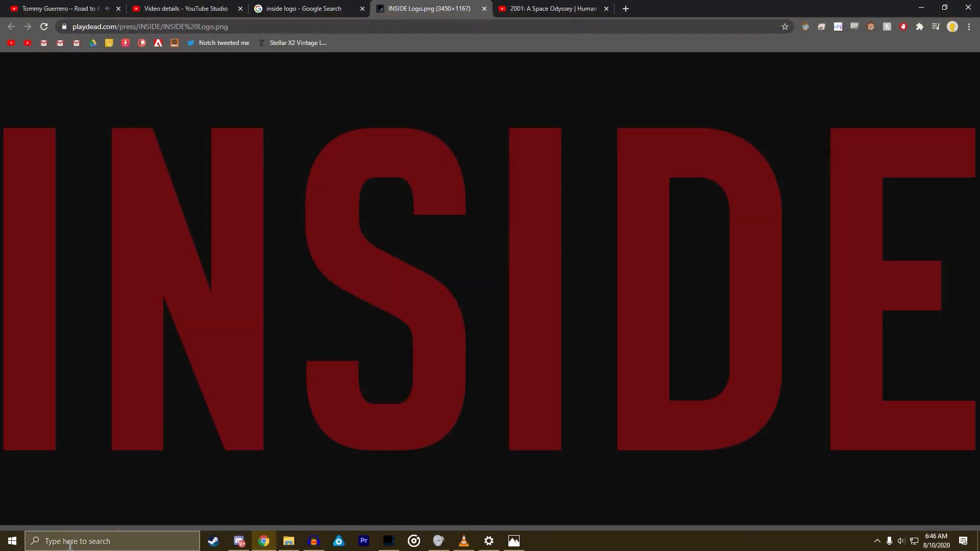
# - Place the downloaded INSIDE Logo image in the Photoshop document and enlarge it to about 206%
pyautogui.click(389, 546)
pyautogui.moveTo(389, 548); pyautogui.dragTo(408, 326)
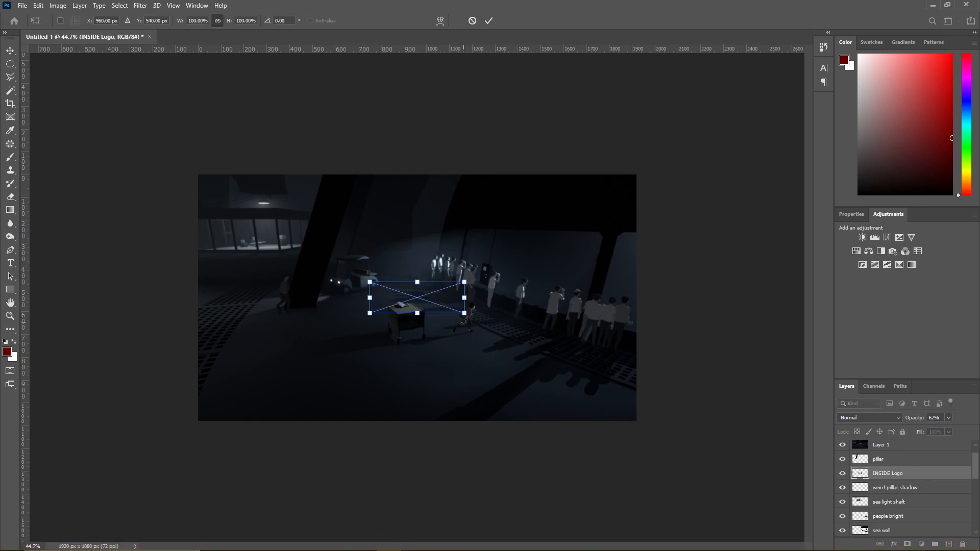
pyautogui.moveTo(464, 314); pyautogui.dragTo(564, 347)
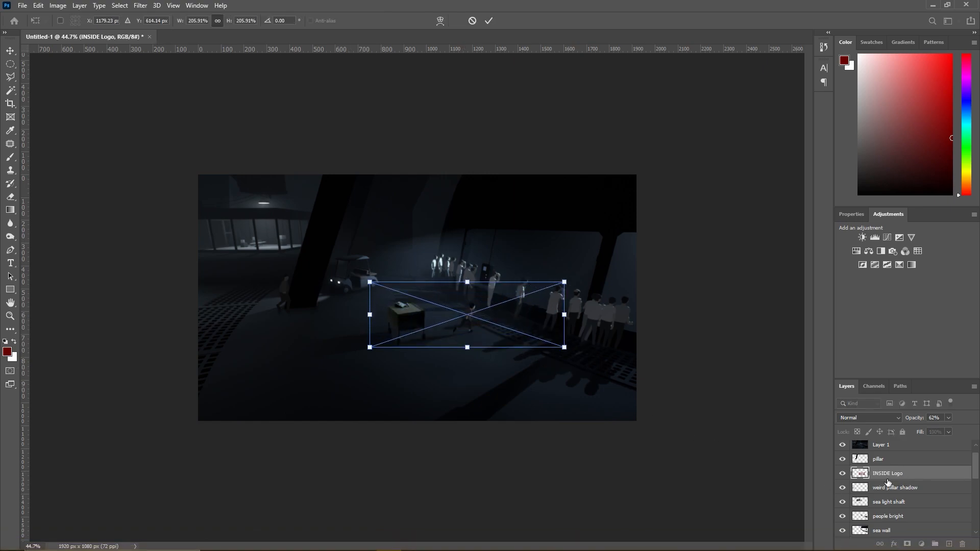
# - Move the INSIDE Logo layer above Layer 1 and position the logo in the upper-left area of the canvas
pyautogui.moveTo(885, 446); pyautogui.dragTo(882, 415)
pyautogui.moveTo(878, 495); pyautogui.dragTo(877, 462)
pyautogui.hotkey('ctrl', 't')
pyautogui.moveTo(452, 283); pyautogui.dragTo(305, 229)
pyautogui.press('Return')
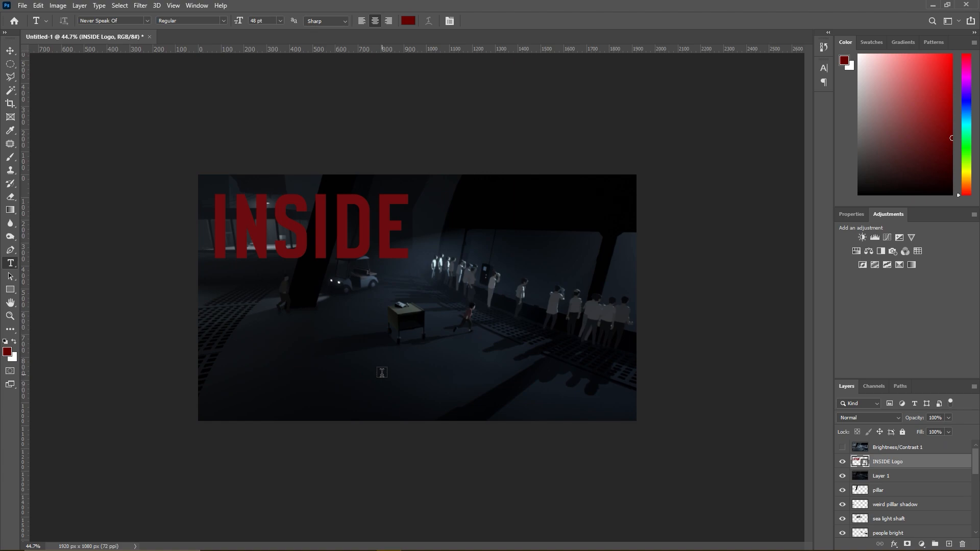
# - Switch back to Chrome and search Google Images for "limbo logo"
pyautogui.hotkey('alt', 'Tab')
pyautogui.hotkey('ctrl', 'shift', 'Tab')
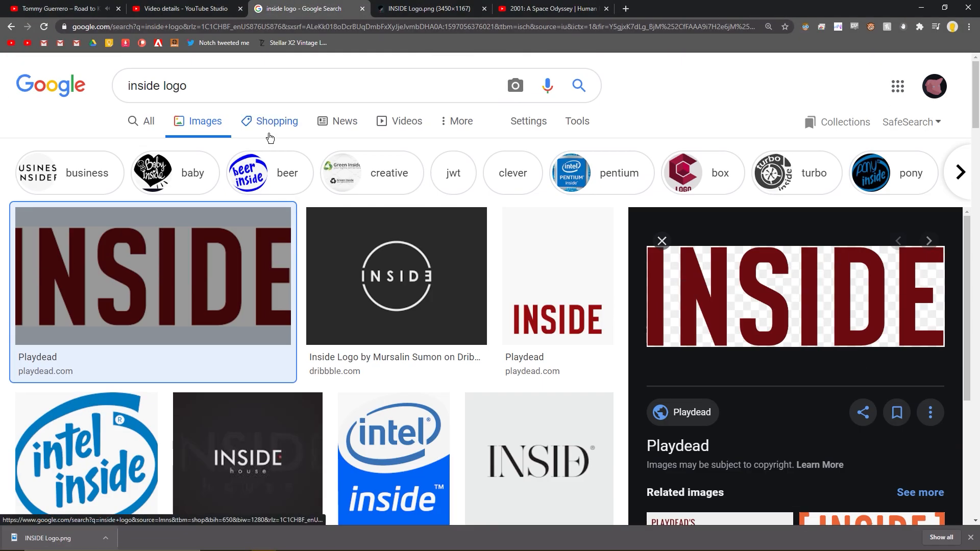
pyautogui.doubleClick(159, 86)
pyautogui.write('limbo')
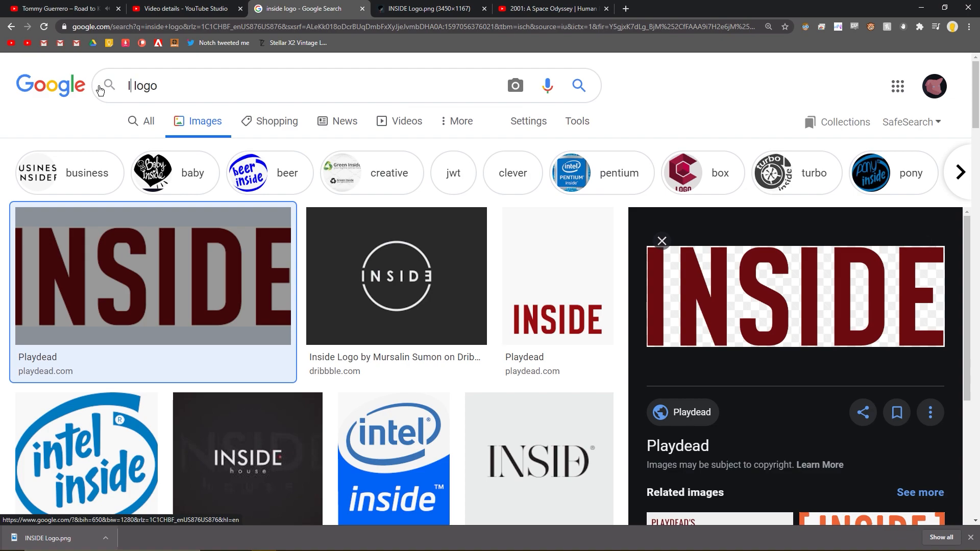
pyautogui.press('Return')
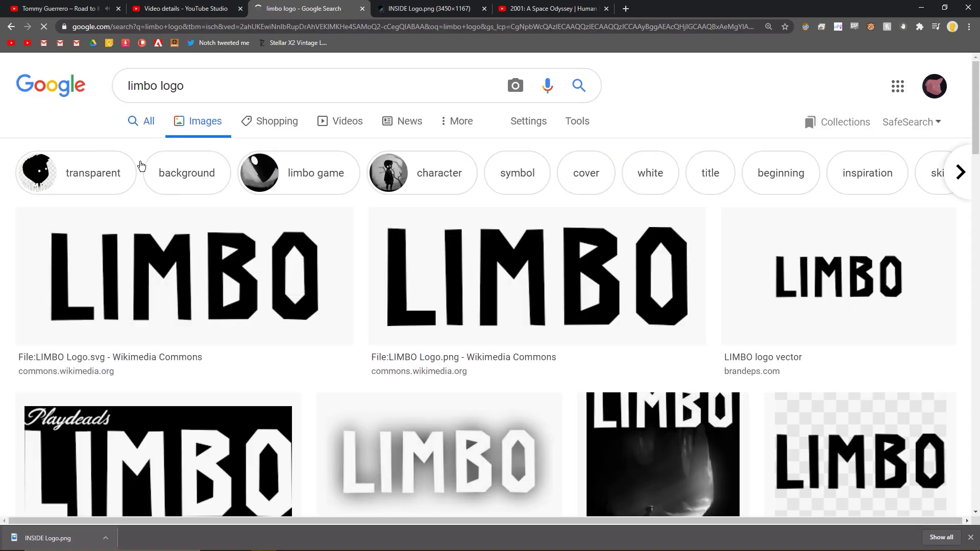
# - Examine the Limbo logo image results, including a preview of the LogoDix version
pyautogui.scroll(-1, 198, 255)
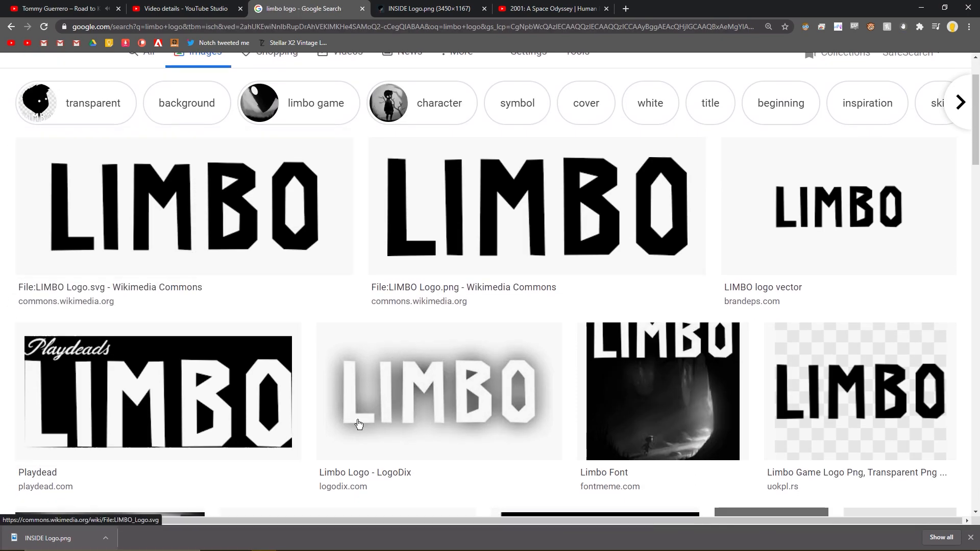
pyautogui.click(423, 415)
pyautogui.scroll(2, 421, 373)
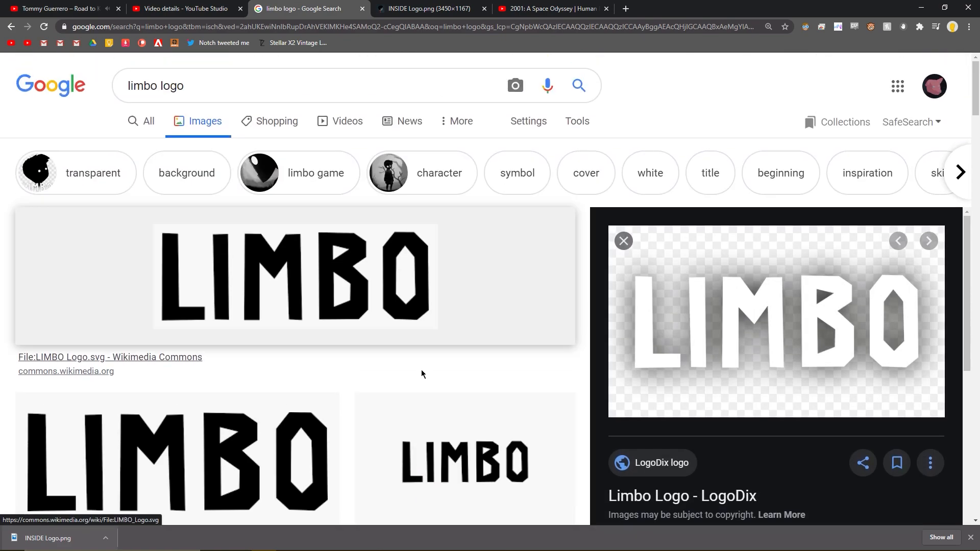
pyautogui.scroll(-5, 421, 373)
pyautogui.scroll(5, 422, 373)
pyautogui.scroll(-4, 422, 373)
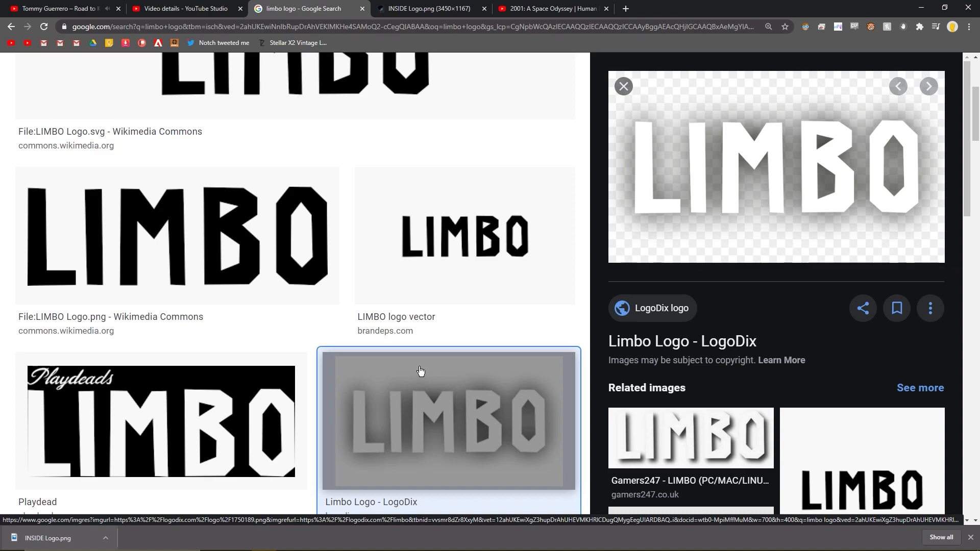
pyautogui.scroll(4, 405, 363)
pyautogui.scroll(-12, 193, 274)
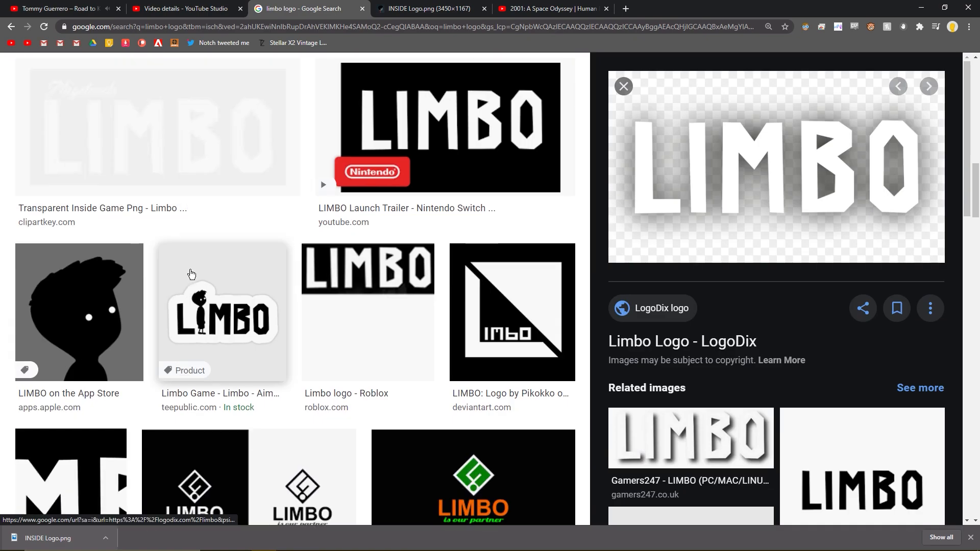
pyautogui.scroll(2, 191, 273)
# - Open the white ClipartKey Limbo logo with the Playdeads lettering in its own tab and start saving the image
pyautogui.click(177, 247)
pyautogui.scroll(4, 448, 274)
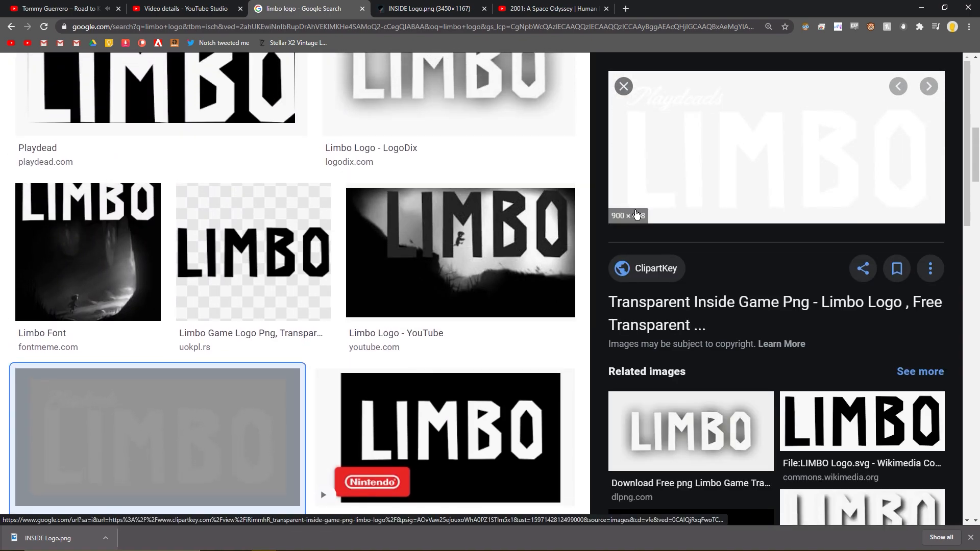
pyautogui.rightClick(640, 201)
pyautogui.click(663, 295)
pyautogui.click(553, 9)
pyautogui.rightClick(471, 241)
pyautogui.click(494, 262)
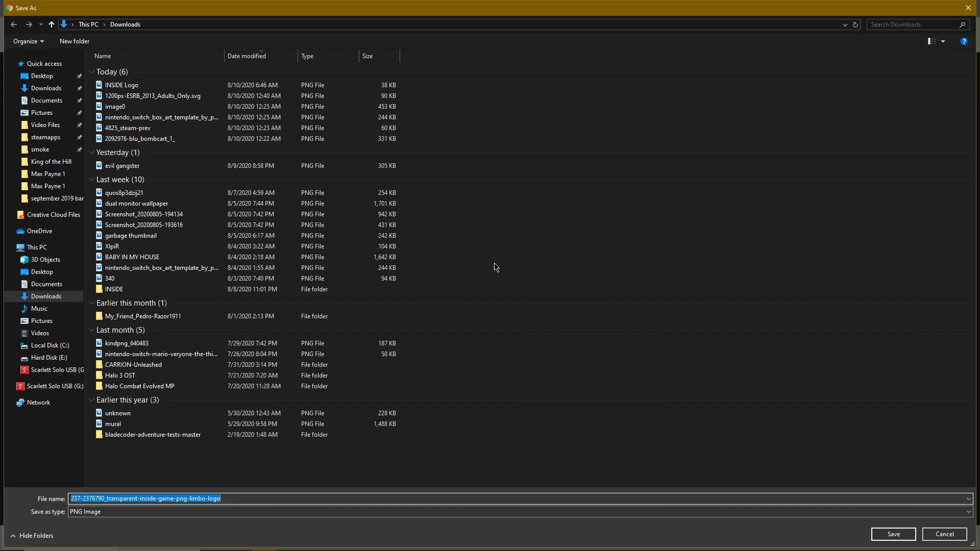
pyautogui.write('inside logo')
pyautogui.press('Return')
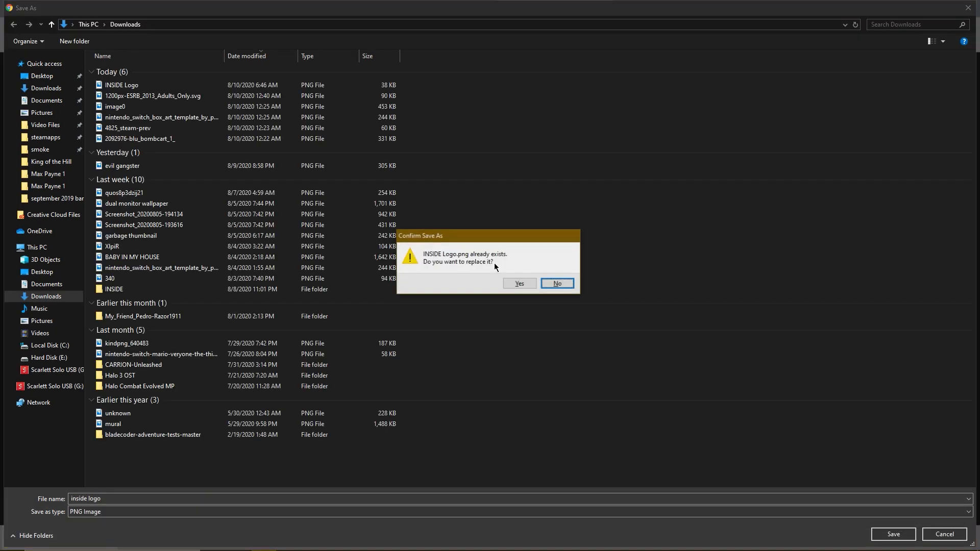
pyautogui.click(557, 283)
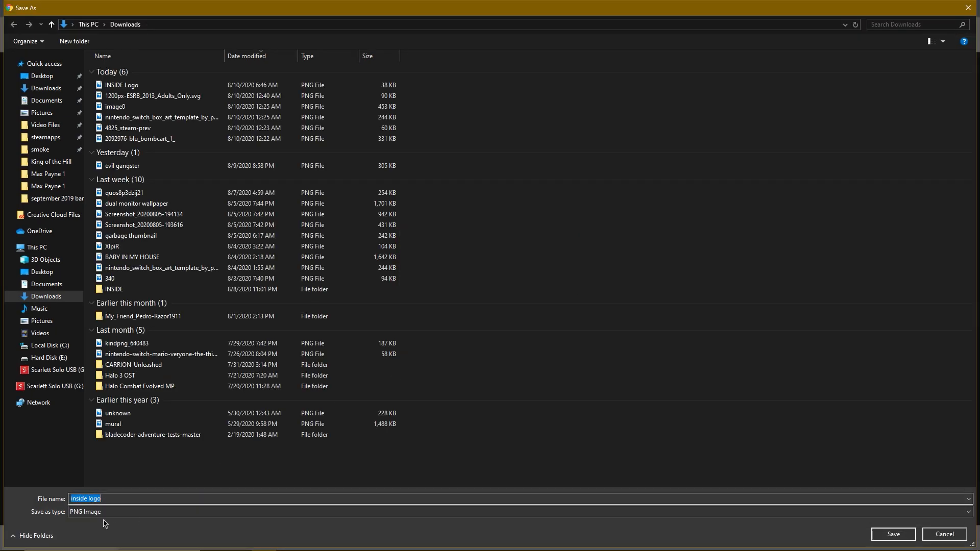
# - Save the ClipartKey image in Downloads as a PNG named "limbo logo"
pyautogui.write('limbo logo')
pyautogui.press('Return')
# - Place the downloaded limbo logo image in the Photoshop document at its original size
pyautogui.moveTo(377, 549); pyautogui.dragTo(377, 351)
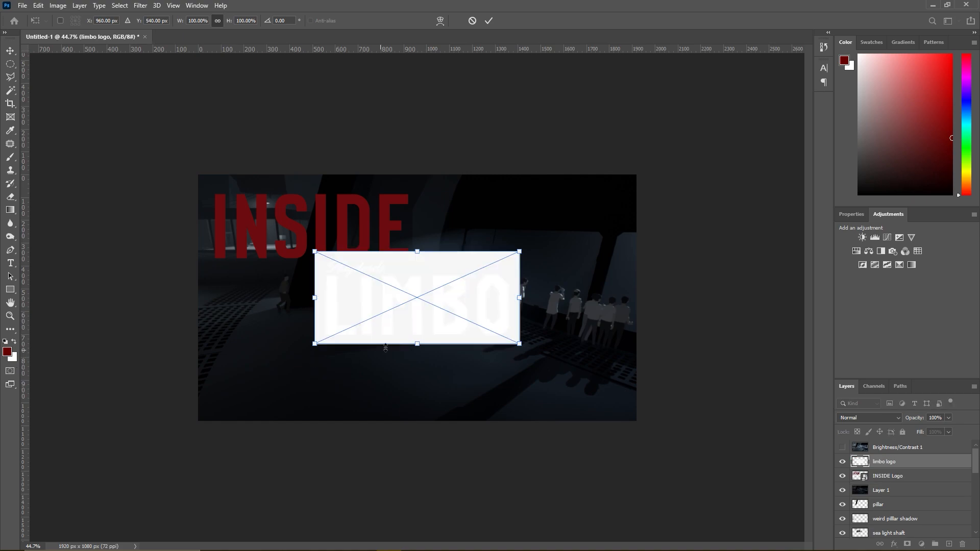
pyautogui.scroll(6, 403, 339)
pyautogui.hotkey('alt', 'space')
pyautogui.press('Escape')
pyautogui.press('Return')
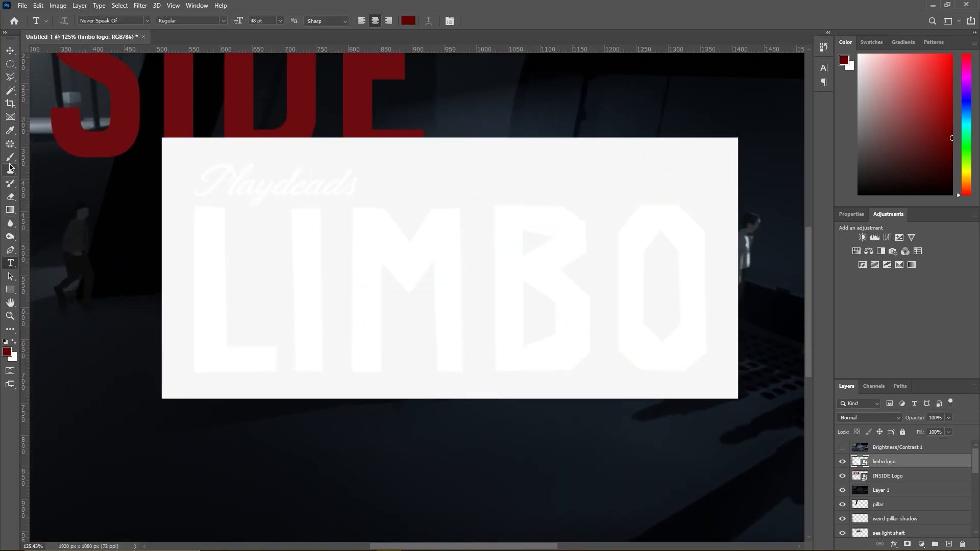
# - Try the Magic Wand on the placed Limbo logo and delete the limbo logo layer
pyautogui.click(10, 91)
pyautogui.click(235, 262)
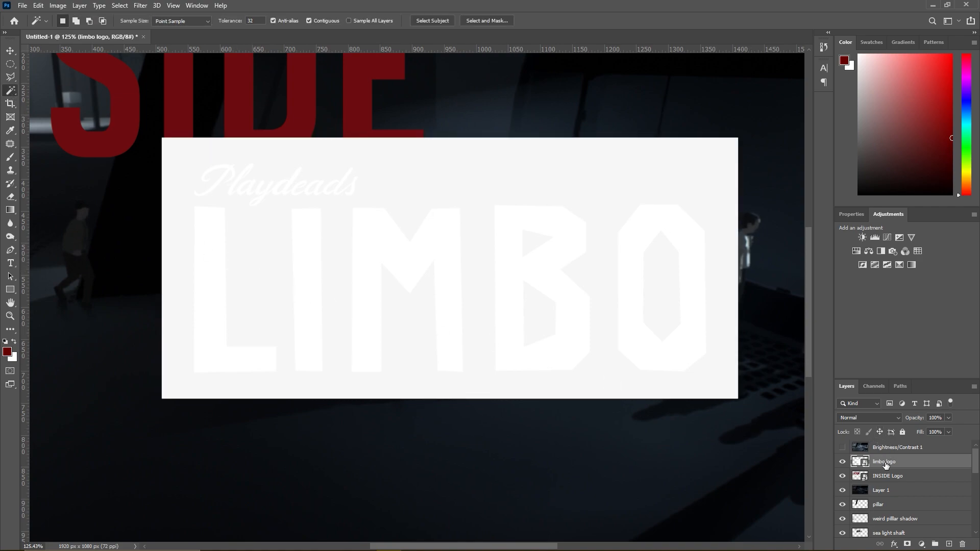
pyautogui.press('Delete')
# - Switch to the browser and open the white LogoDix LIMBO logo from the image results in its own tab
pyautogui.hotkey('alt', 'Tab')
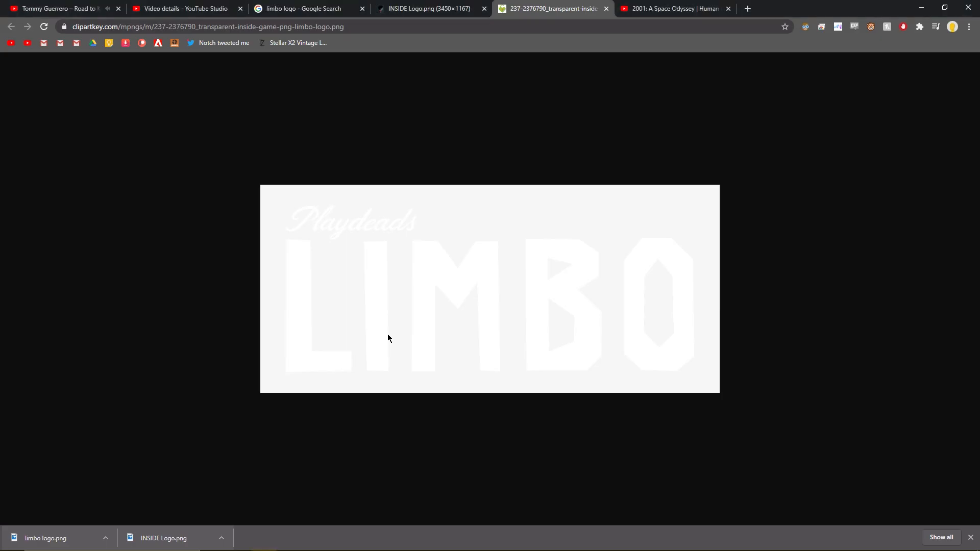
pyautogui.click(432, 9)
pyautogui.click(352, 7)
pyautogui.scroll(-4, 452, 233)
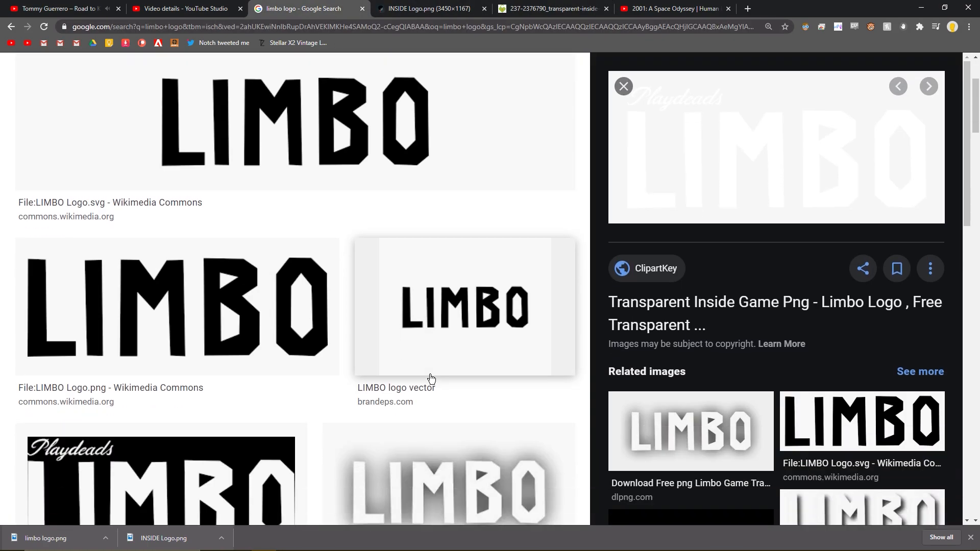
pyautogui.click(449, 408)
pyautogui.rightClick(755, 167)
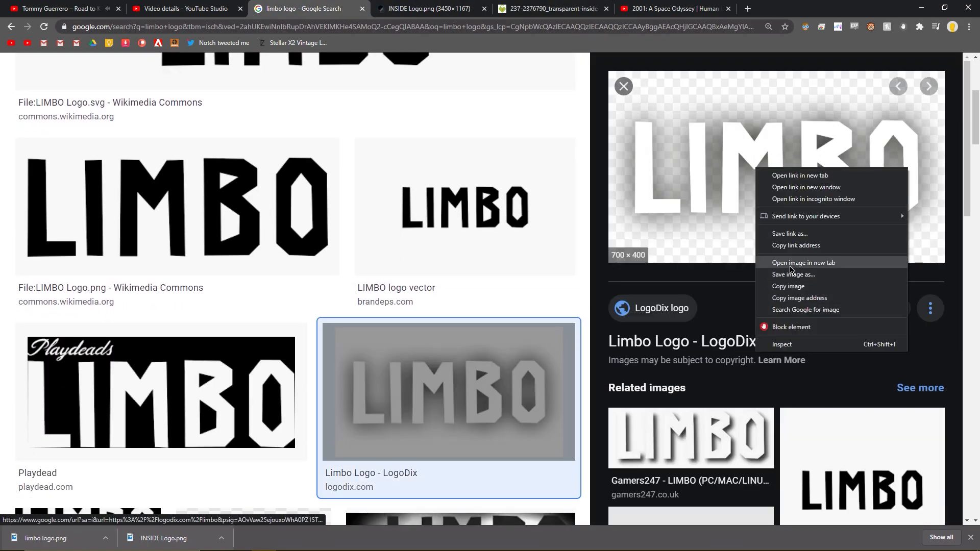
pyautogui.click(804, 262)
pyautogui.click(663, 8)
# - Save the LogoDix image as "limbo logo 2" and place it in the Photoshop document at its original size
pyautogui.rightClick(468, 284)
pyautogui.click(502, 303)
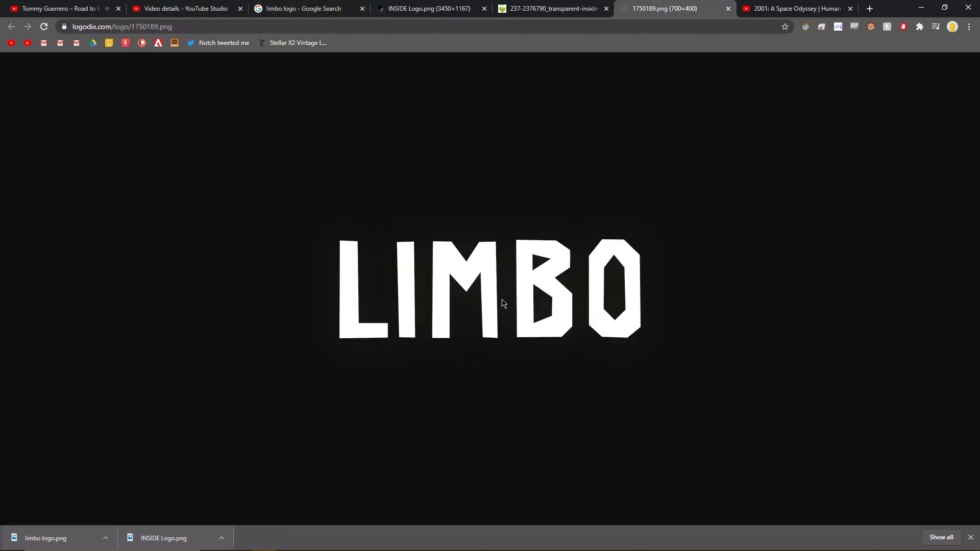
pyautogui.write('limbo logo 2')
pyautogui.press('Return')
pyautogui.moveTo(39, 537); pyautogui.dragTo(334, 412)
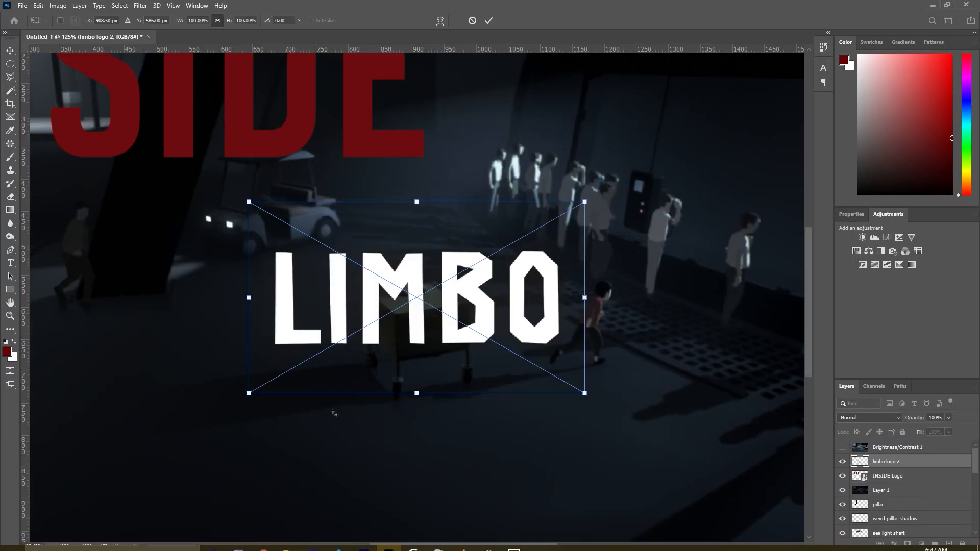
pyautogui.press('Return')
# - Select all five white LIMBO letters with the Magic Wand and invert the selection
pyautogui.scroll(4, 248, 316)
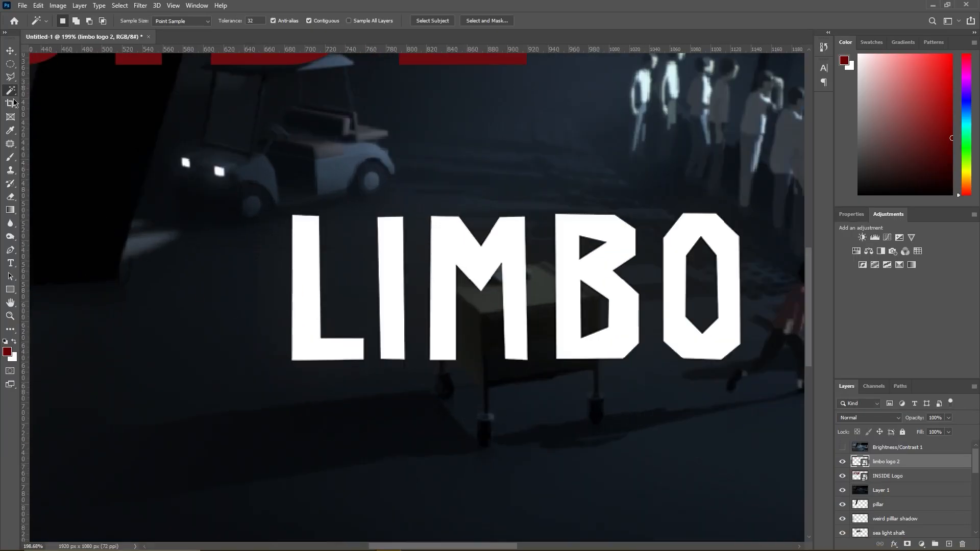
pyautogui.click(311, 324)
pyautogui.keyDown('shift'); pyautogui.click(398, 279); pyautogui.keyUp('shift')
pyautogui.keyDown('shift'); pyautogui.click(447, 261); pyautogui.keyUp('shift')
pyautogui.keyDown('shift'); pyautogui.click(558, 280); pyautogui.keyUp('shift')
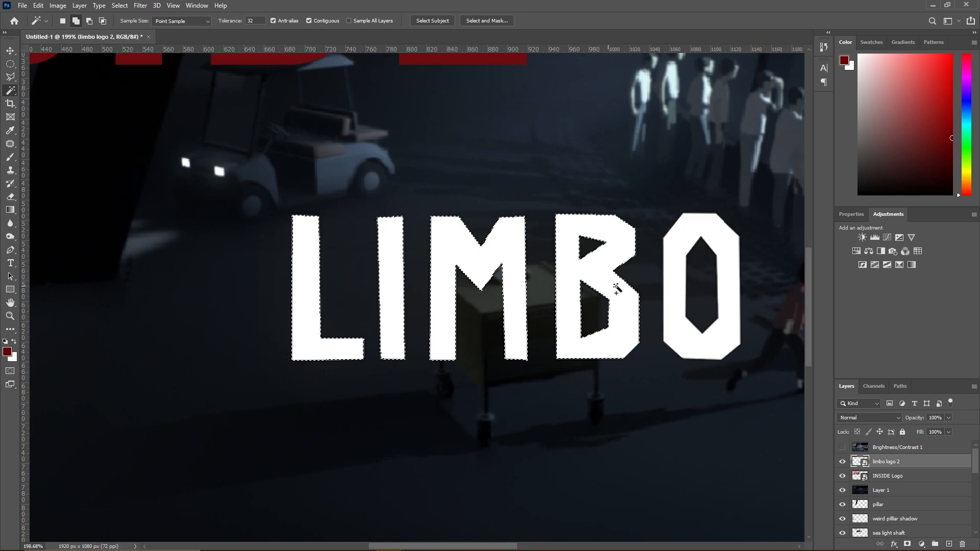
pyautogui.keyDown('shift'); pyautogui.click(672, 289); pyautogui.keyUp('shift')
pyautogui.rightClick(674, 292)
pyautogui.click(699, 426)
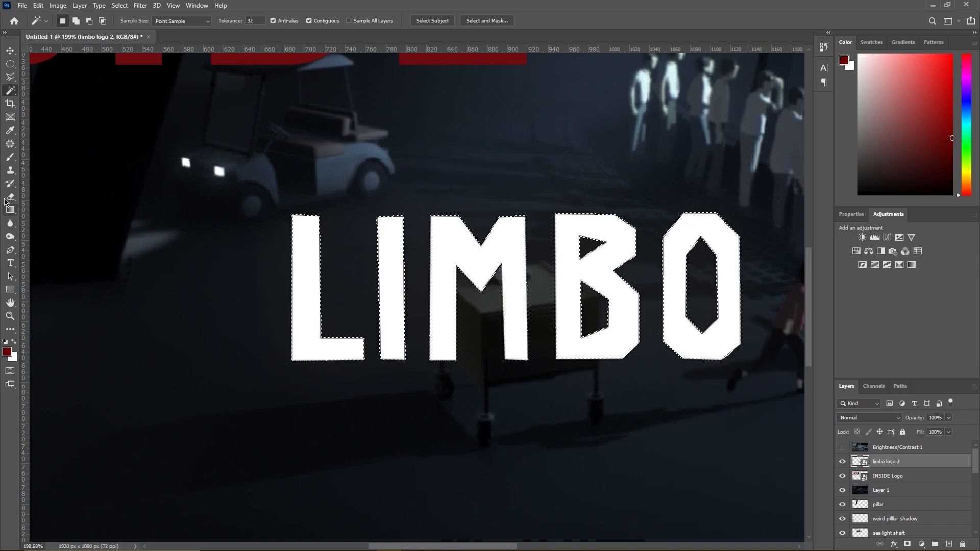
# - Rasterize the limbo logo 2 layer, erase the dark glow around the letters with the Eraser, and deselect
pyautogui.press('e')
pyautogui.click(271, 278)
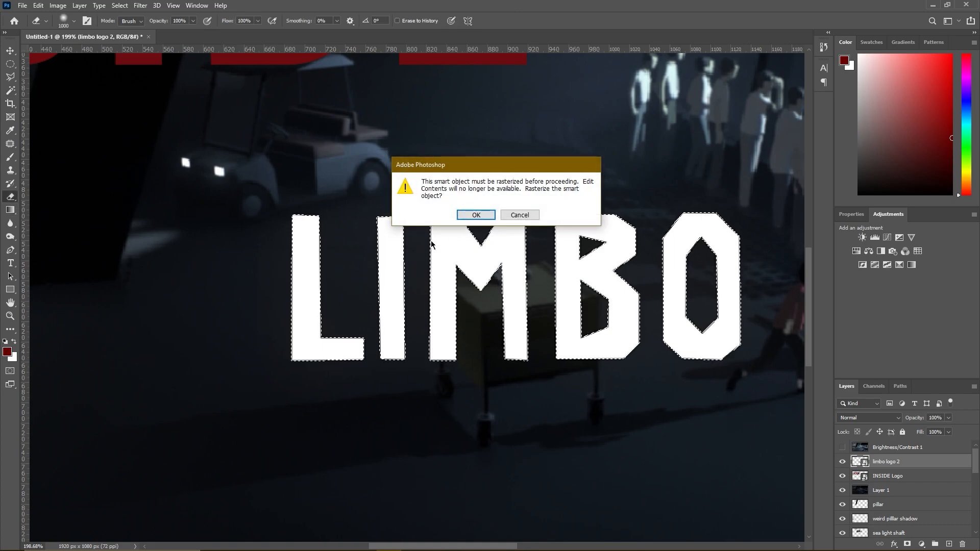
pyautogui.click(470, 212)
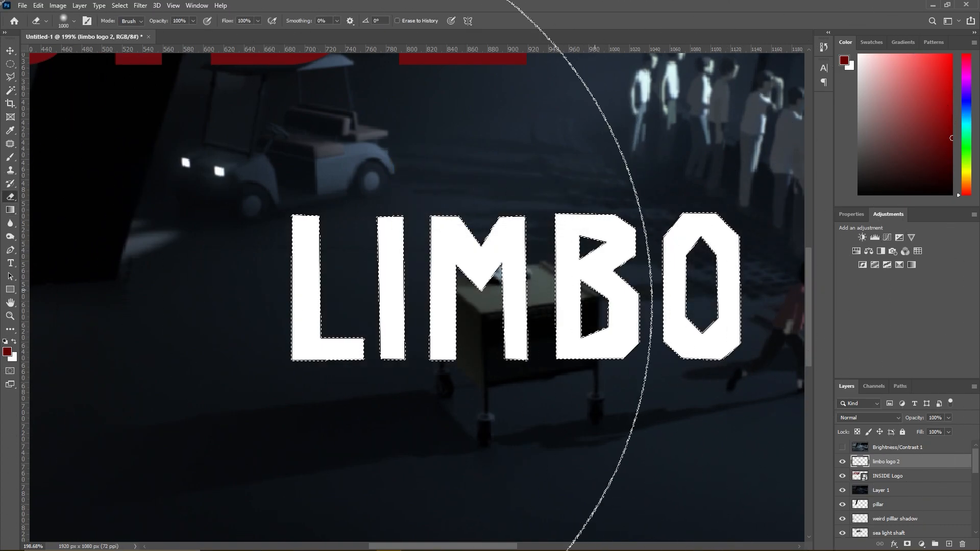
pyautogui.click(11, 78)
pyautogui.rightClick(354, 307)
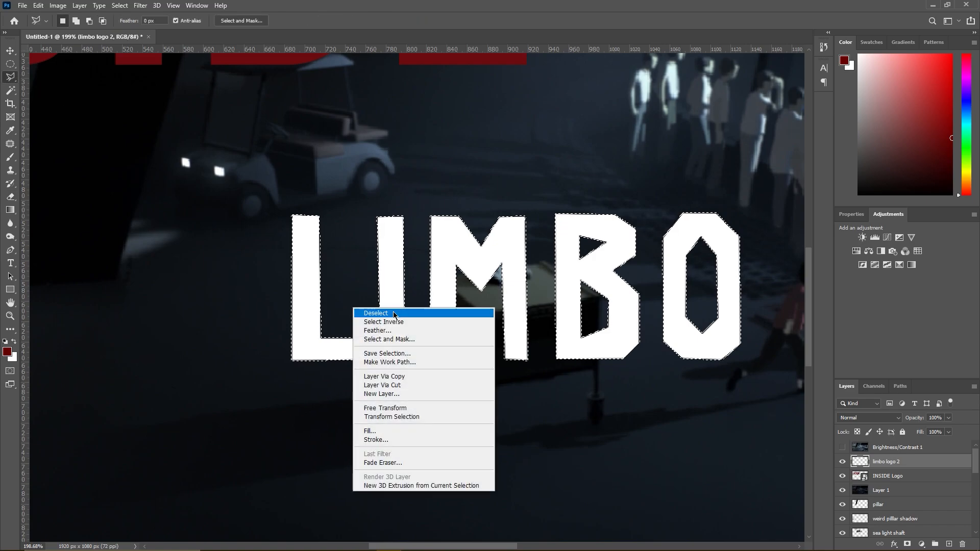
pyautogui.click(364, 313)
# - Scale the LIMBO logo to about 190.65% and position it directly below the INSIDE logo at matching width
pyautogui.scroll(-5, 378, 322)
pyautogui.hotkey('ctrl', 't')
pyautogui.moveTo(373, 324); pyautogui.dragTo(156, 293)
pyautogui.moveTo(254, 320); pyautogui.dragTo(405, 366)
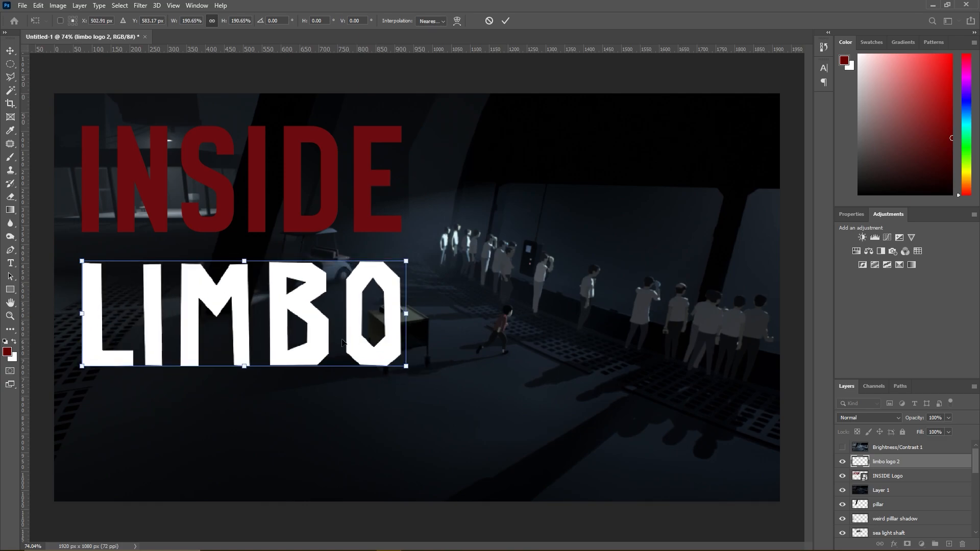
pyautogui.moveTo(290, 309); pyautogui.dragTo(289, 313)
pyautogui.press('Return')
pyautogui.press('l')
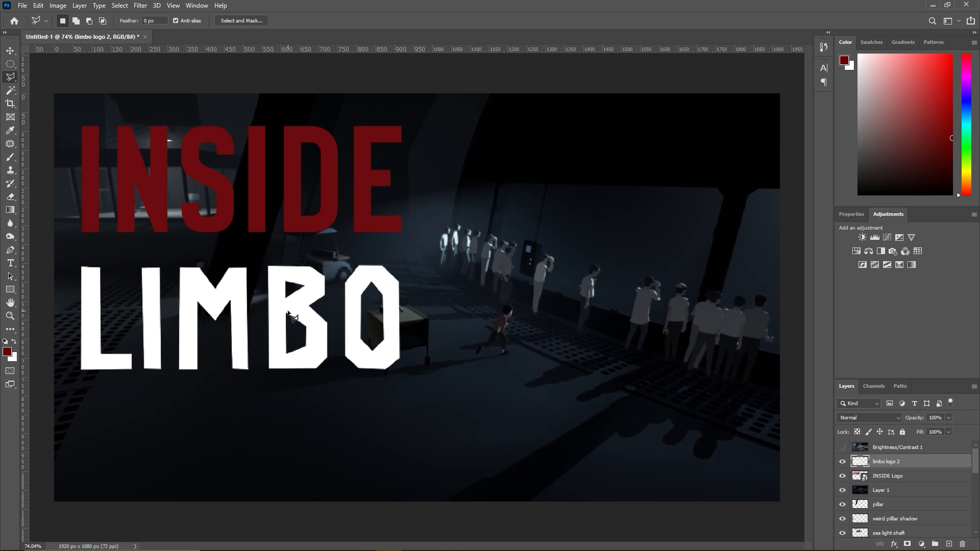
# - Move the LIMBO logo down to about X 500 px, Y 648 px to widen the gap below INSIDE
pyautogui.hotkey('ctrl', 't')
pyautogui.moveTo(288, 315); pyautogui.dragTo(275, 329)
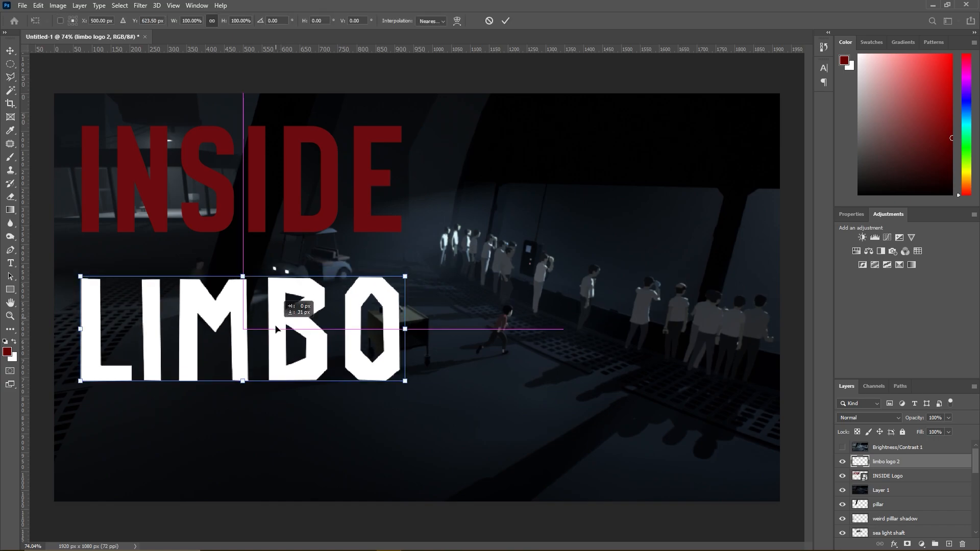
pyautogui.press('Return')
pyautogui.press('l')
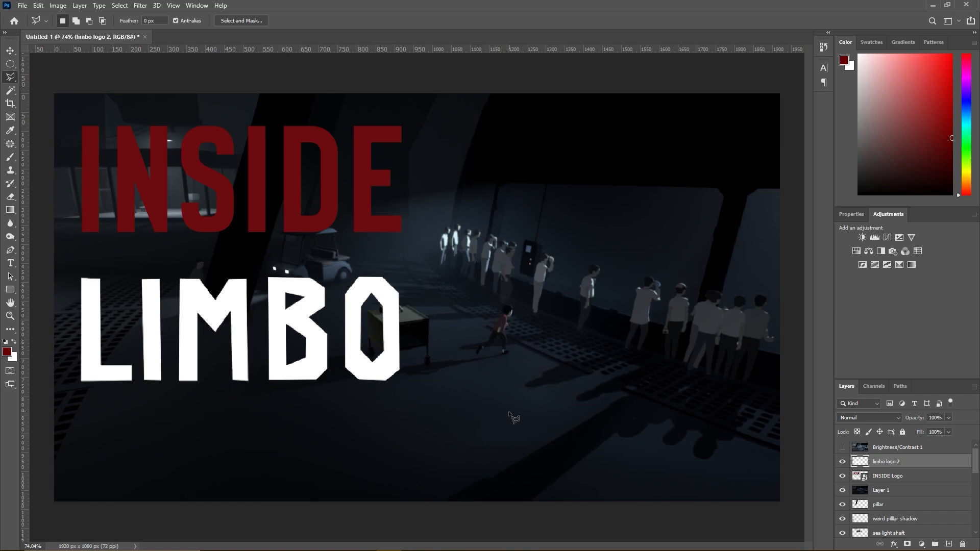
pyautogui.hotkey('ctrl', 't')
pyautogui.moveTo(280, 334)
pyautogui.mouseDown()
pyautogui.moveTo(280, 355)
pyautogui.moveTo(280, 334)
pyautogui.mouseUp()
pyautogui.press('Return')
pyautogui.hotkey('ctrl', 't')
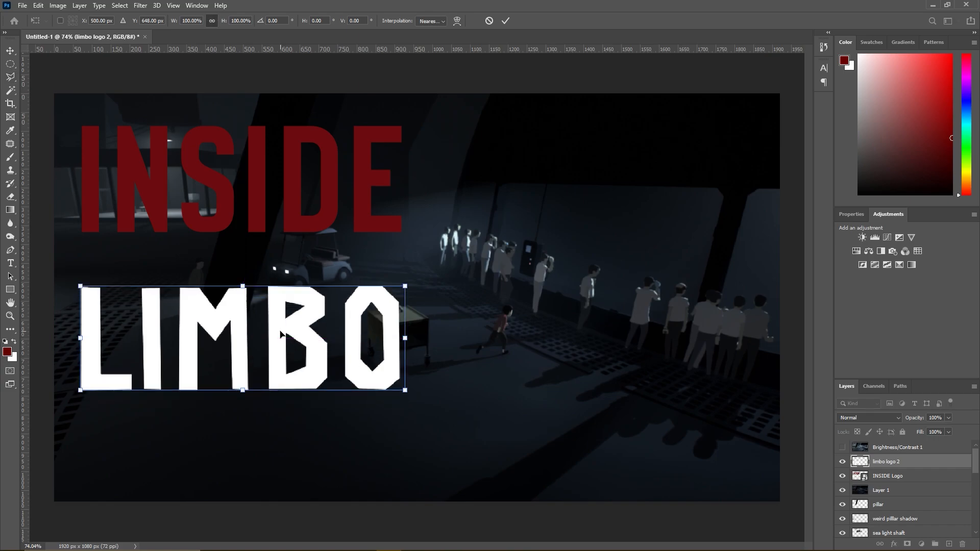
pyautogui.press('Return')
# - Set the Type tool's text colour to light grey
pyautogui.scroll(-8, 285, 342)
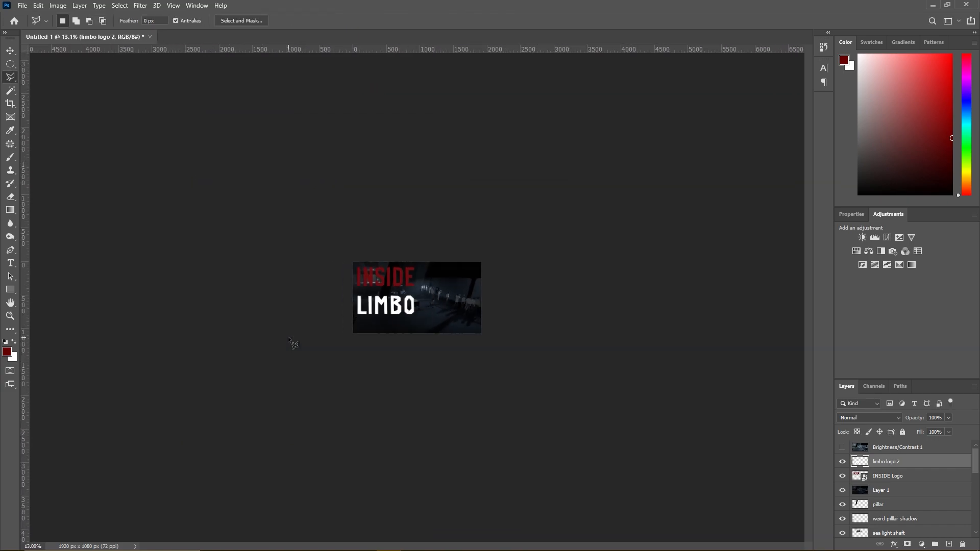
pyautogui.scroll(8, 293, 343)
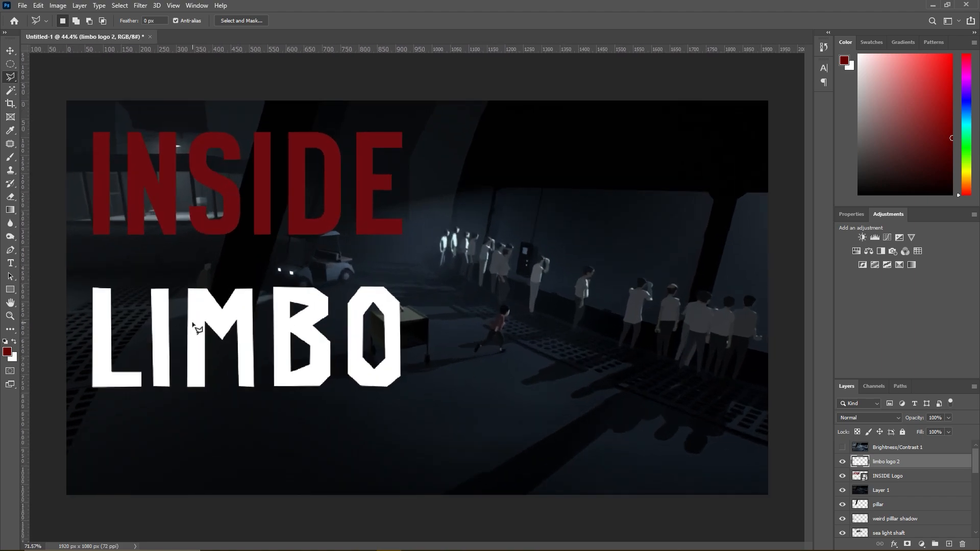
pyautogui.scroll(1, 46, 272)
pyautogui.press('t')
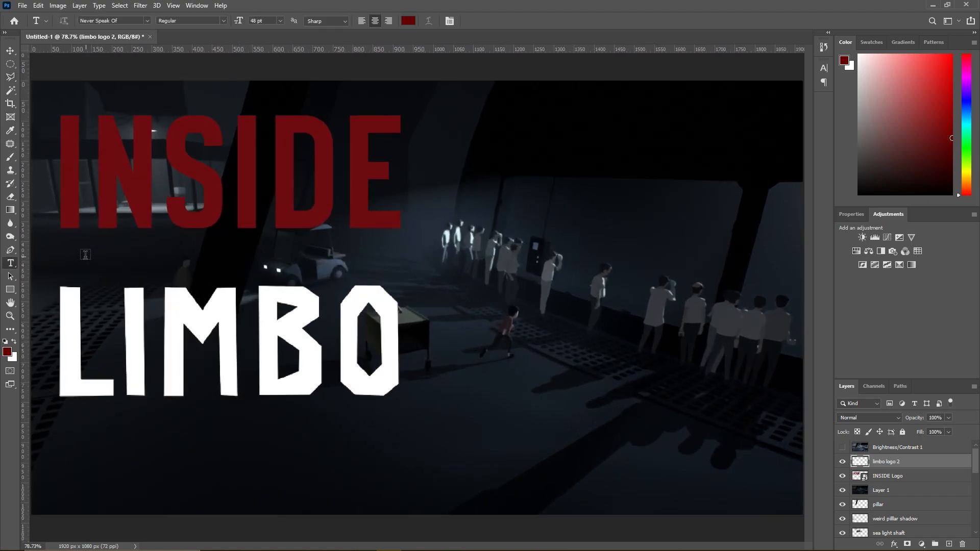
pyautogui.click(408, 20)
pyautogui.click(315, 146)
pyautogui.click(590, 122)
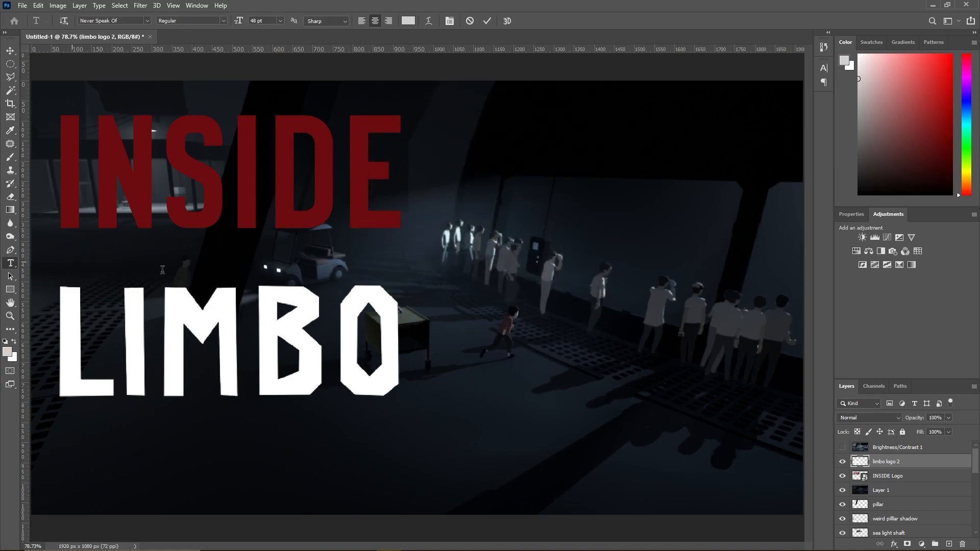
# - Try to add the text "ABSTRACT VS LITERAL" between the INSIDE and LIMBO logos
pyautogui.click(160, 270)
pyautogui.write('ABSTRAC')
pyautogui.write('T VS LI')
pyautogui.write('TERAL')
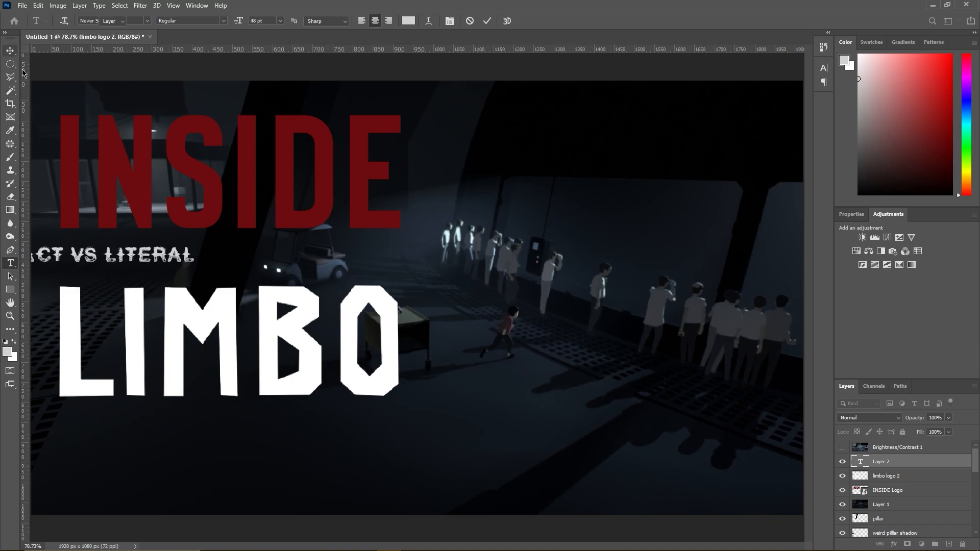
pyautogui.click(11, 51)
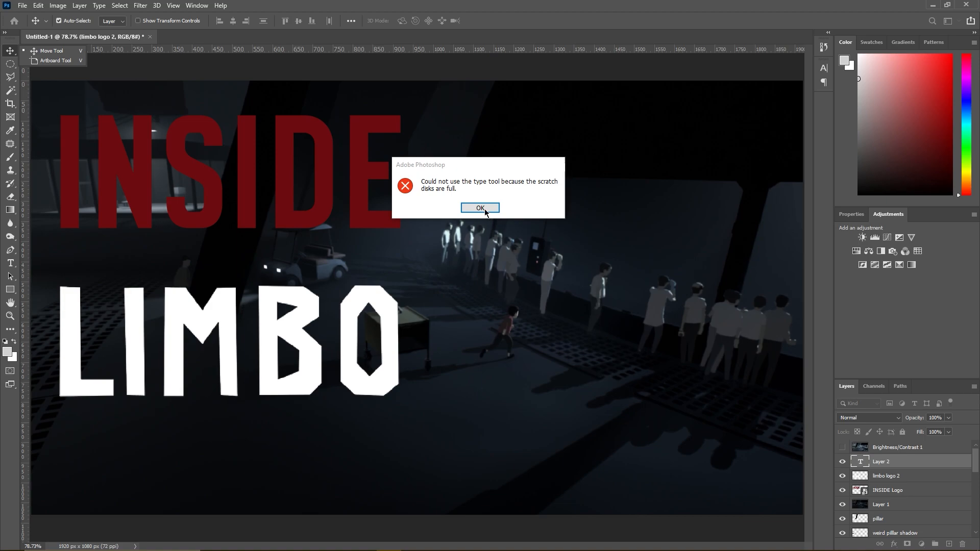
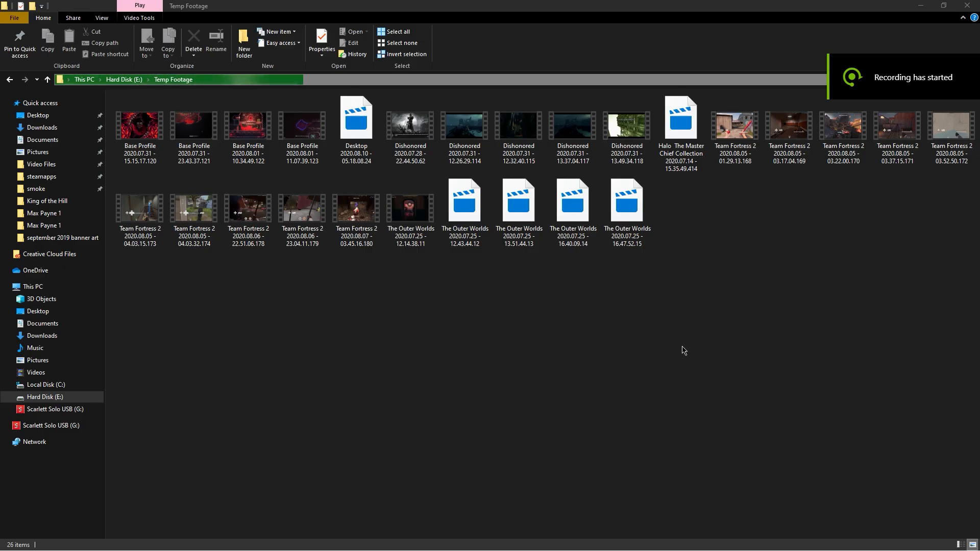
# - Check the free space on Local Disk (C:) and Hard Disk (E:) in File Explorer, then reopen the Temp Footage folder
pyautogui.click(609, 347)
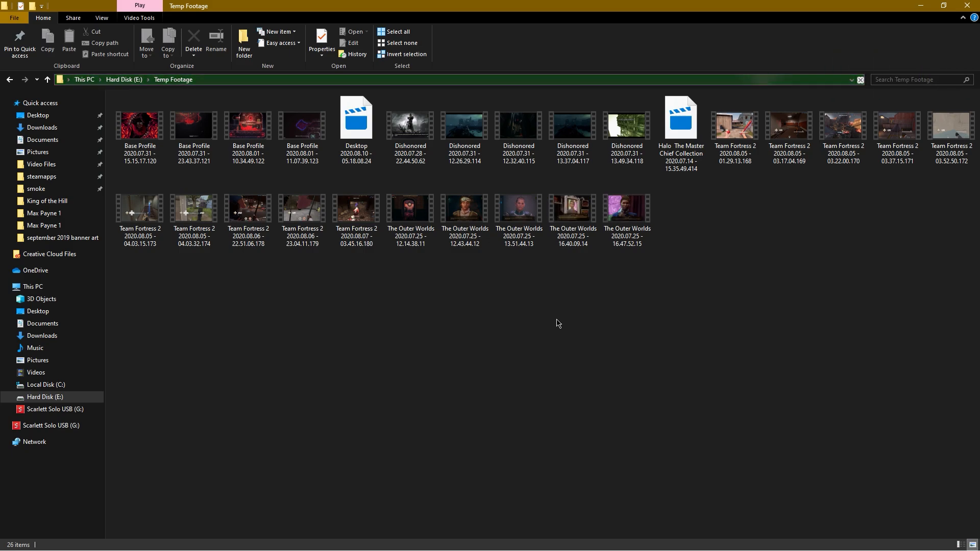
pyautogui.click(33, 287)
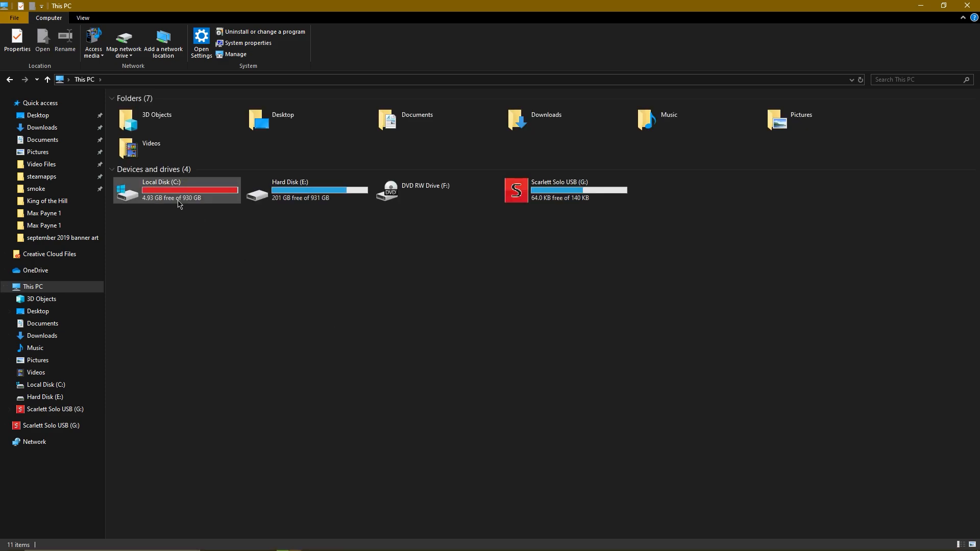
pyautogui.hotkey('alt', 'Tab')
pyautogui.press('Tab')
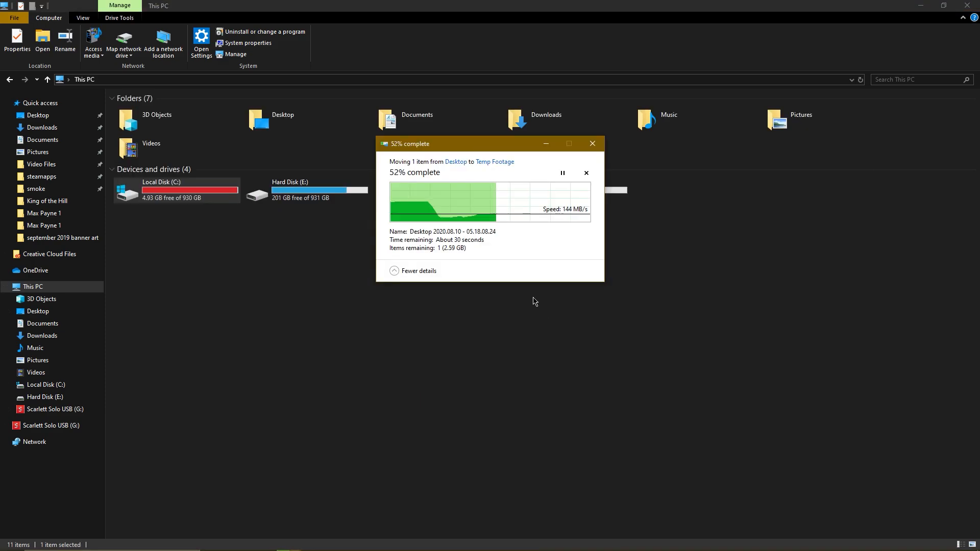
pyautogui.click(300, 250)
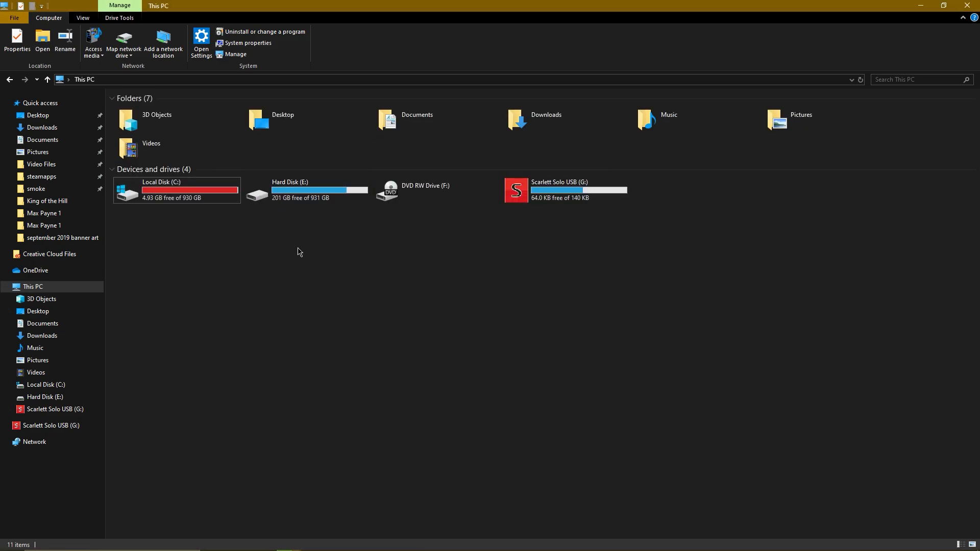
pyautogui.doubleClick(281, 200)
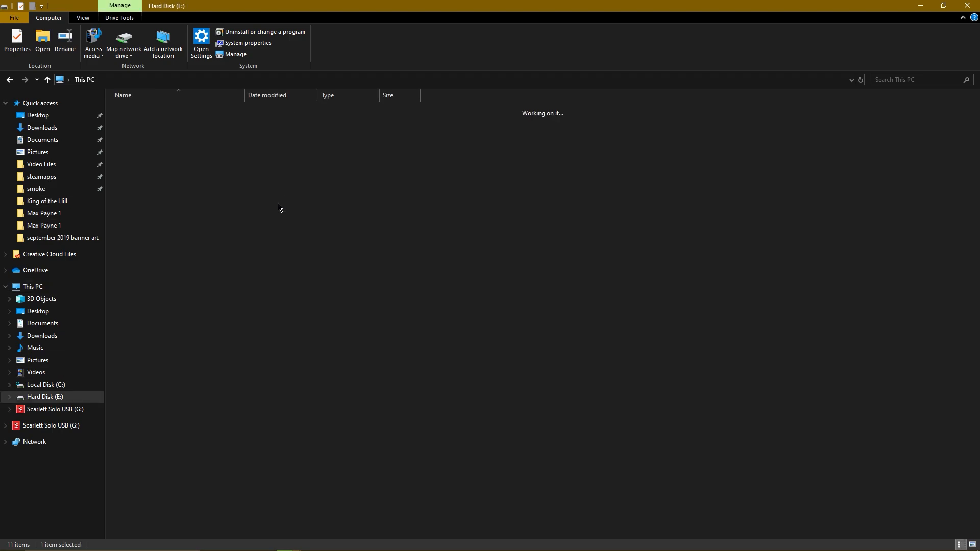
pyautogui.doubleClick(154, 189)
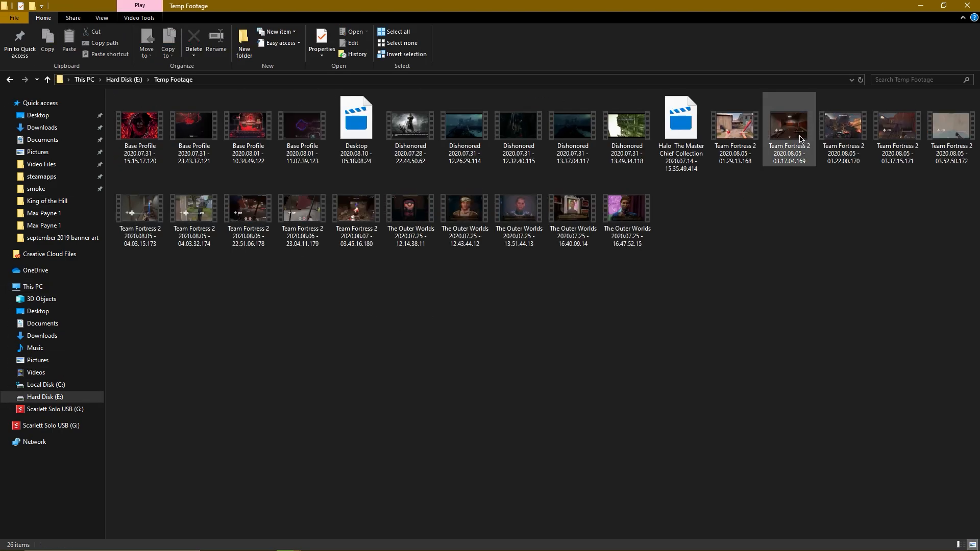
# - Return to Photoshop, minimise the file-move progress window and dismiss the scratch disk error
pyautogui.click(927, 5)
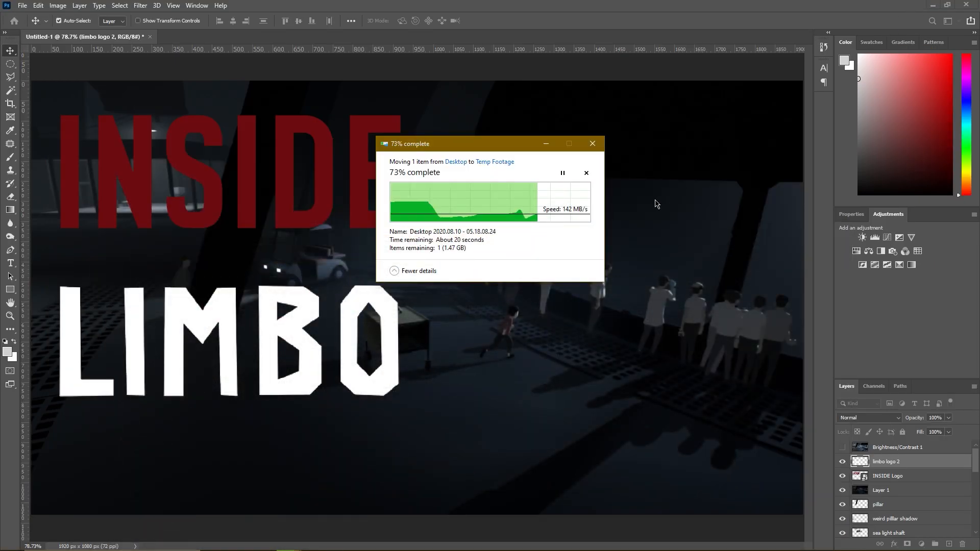
pyautogui.click(544, 144)
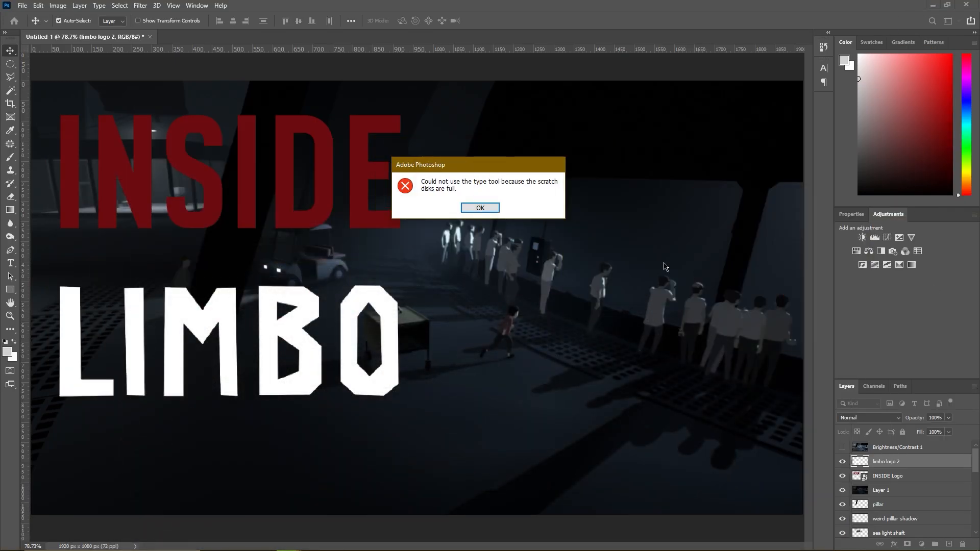
pyautogui.click(473, 207)
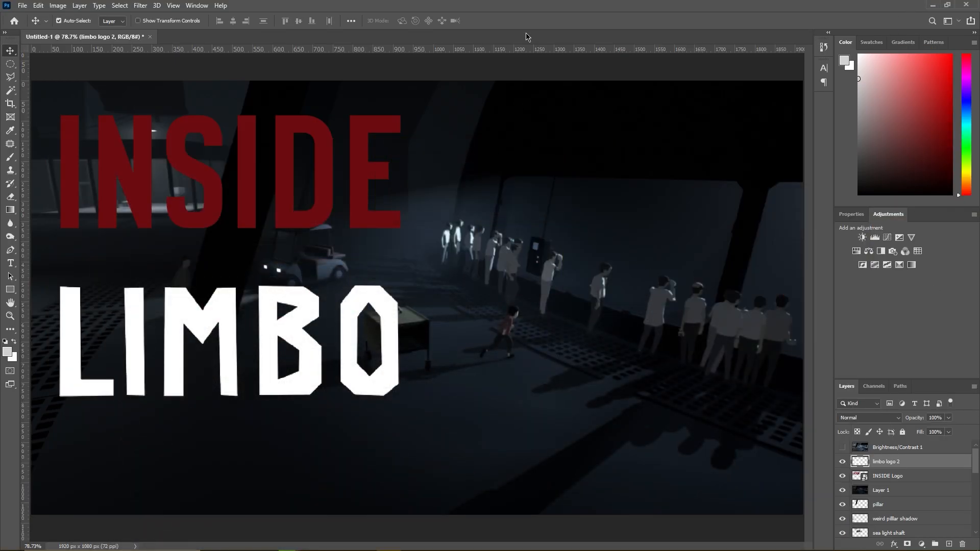
# - Add the text "ABSTRACT VS LITERAL" between the INSIDE and LIMBO logos
pyautogui.scroll(-1, 457, 268)
pyautogui.scroll(1, 456, 268)
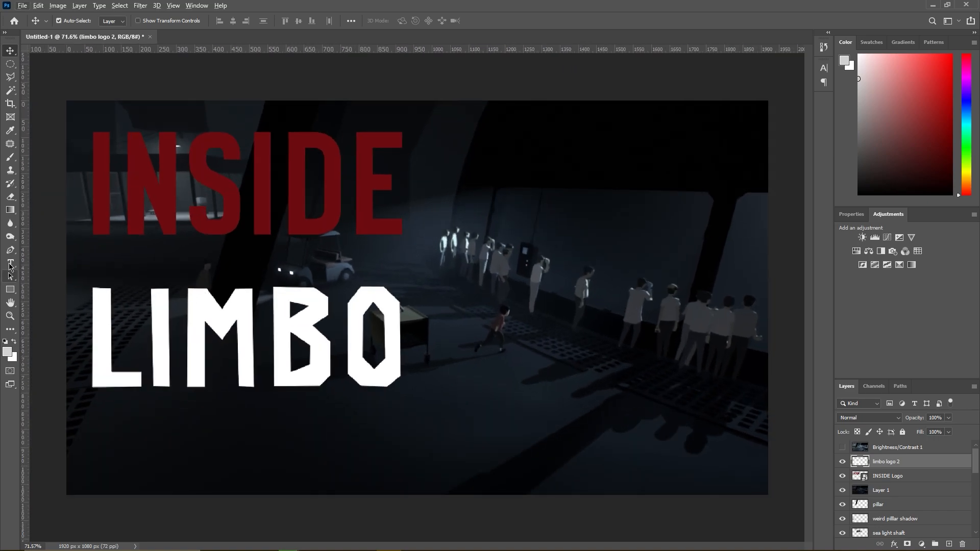
pyautogui.click(10, 262)
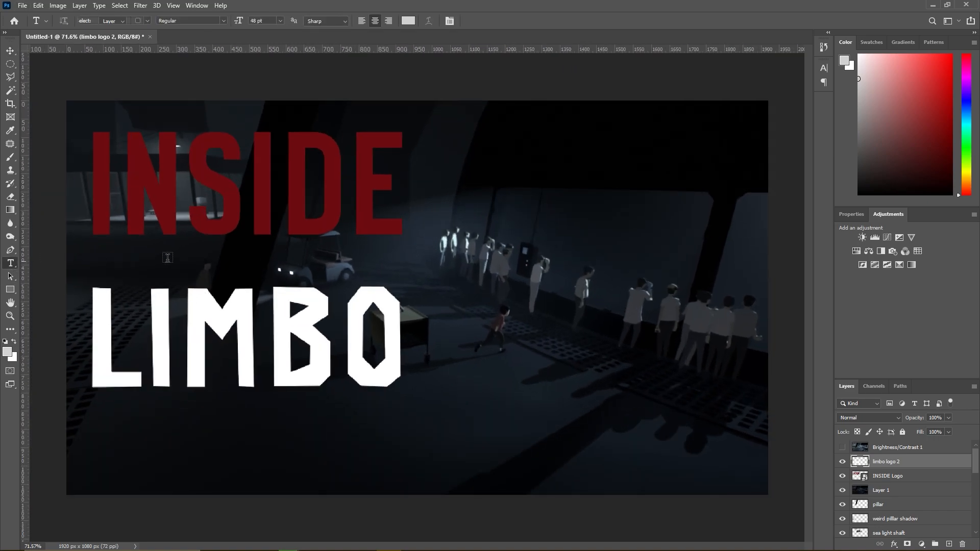
pyautogui.click(236, 259)
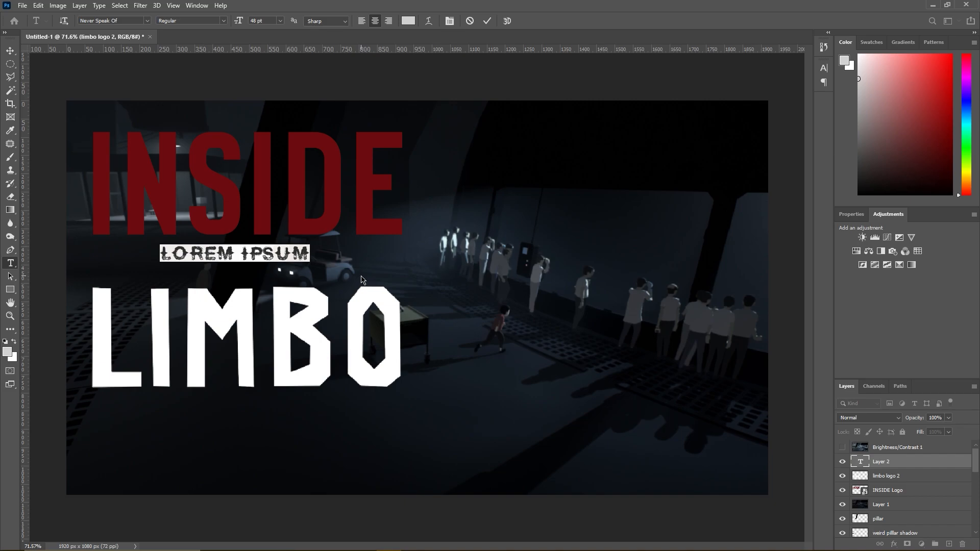
pyautogui.write('A')
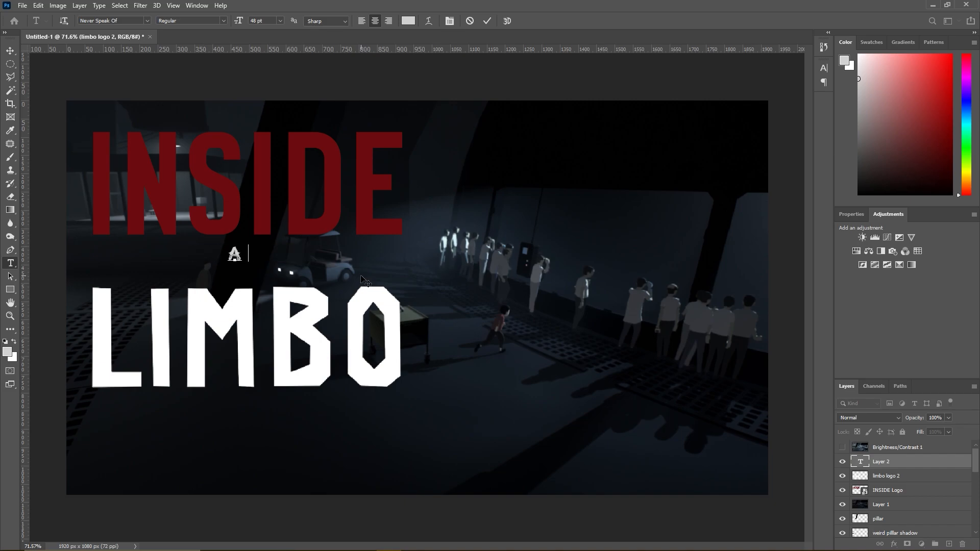
pyautogui.write('BSTRACT VS LITERAL')
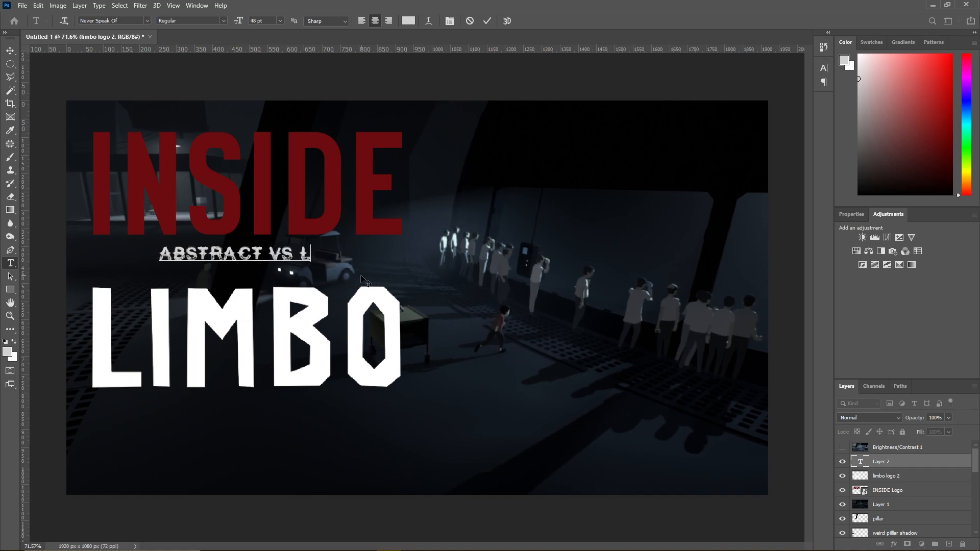
# - Scale the caption to about 118.42% and centre it between the logos at X 496 px, Y 430 px
pyautogui.click(11, 51)
pyautogui.hotkey('ctrl', 't')
pyautogui.moveTo(345, 262); pyautogui.dragTo(310, 260)
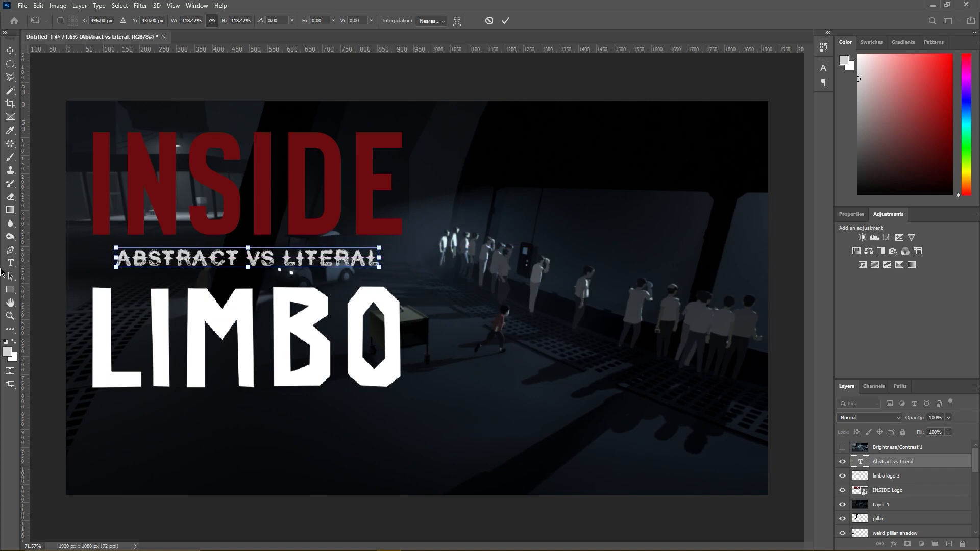
pyautogui.click(10, 262)
pyautogui.press('Return')
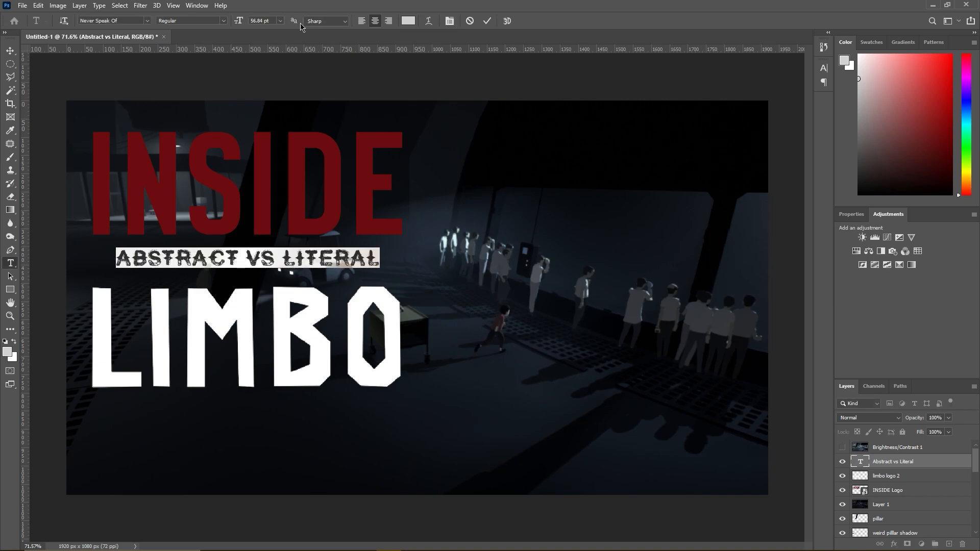
# - Set the caption's font to Neue Haas Grotesk Display Pro 95 Black
pyautogui.click(132, 23)
pyautogui.write('neue')
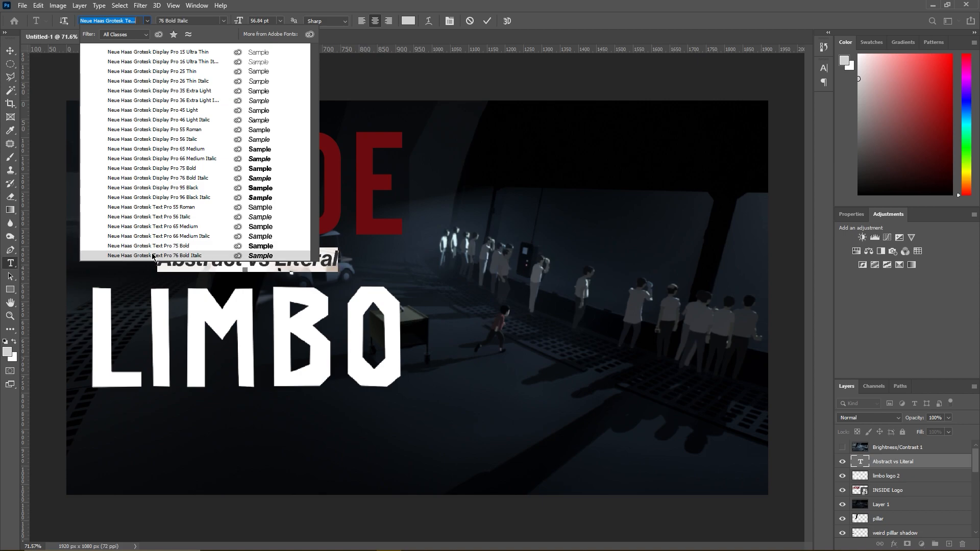
pyautogui.click(159, 188)
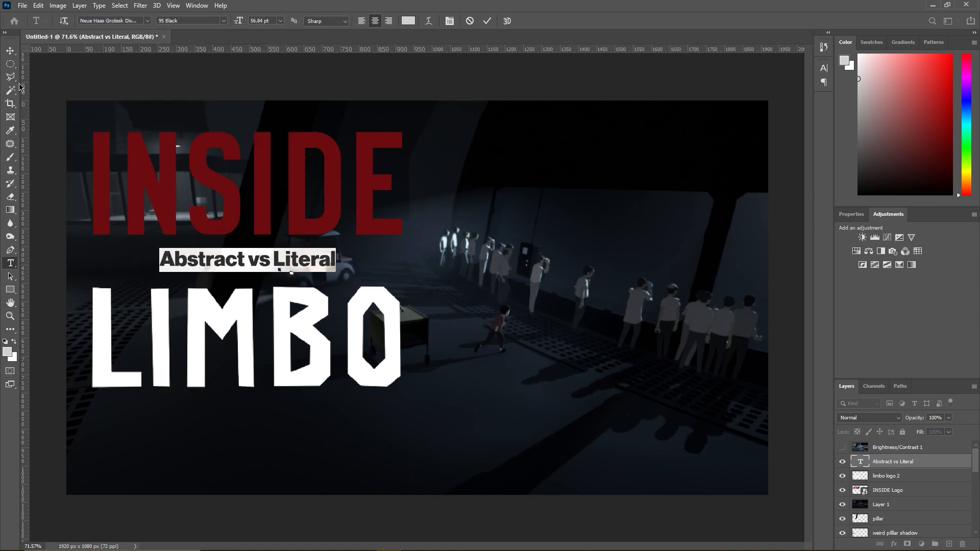
pyautogui.click(11, 51)
# - Replace the caption's text with "ABSTRACT VERSUS LITERAL" in capitals
pyautogui.click(16, 264)
pyautogui.click(224, 260)
pyautogui.hotkey('ctrl', 'a')
pyautogui.write('ABSTRACT VS')
pyautogui.press('BackSpace')
pyautogui.write('ERSUS LITERAL')
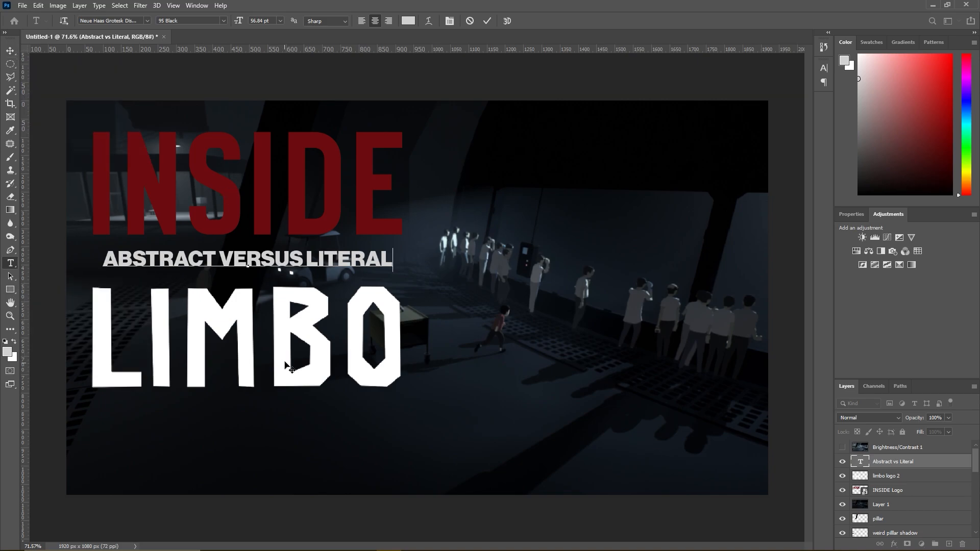
# - Replace the caption's text with "LITERAL VERSUS ABSTRACT" and nudge it slightly up
pyautogui.hotkey('ctrl', 'a')
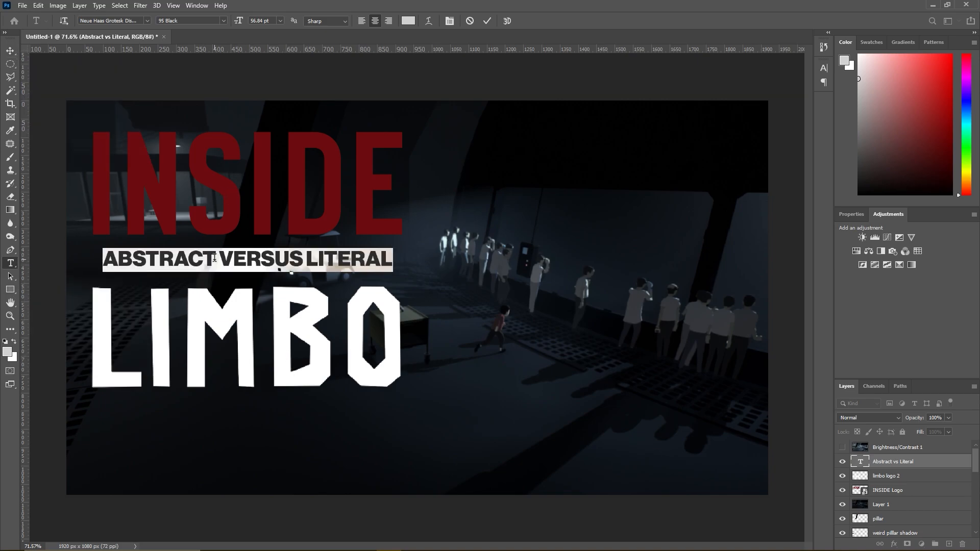
pyautogui.write('LITERAL')
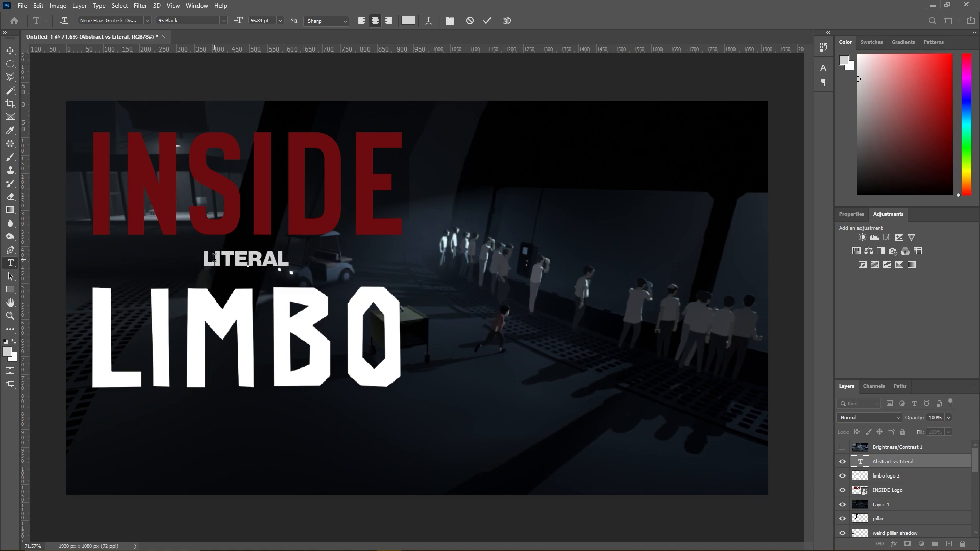
pyautogui.write(' VERSUS')
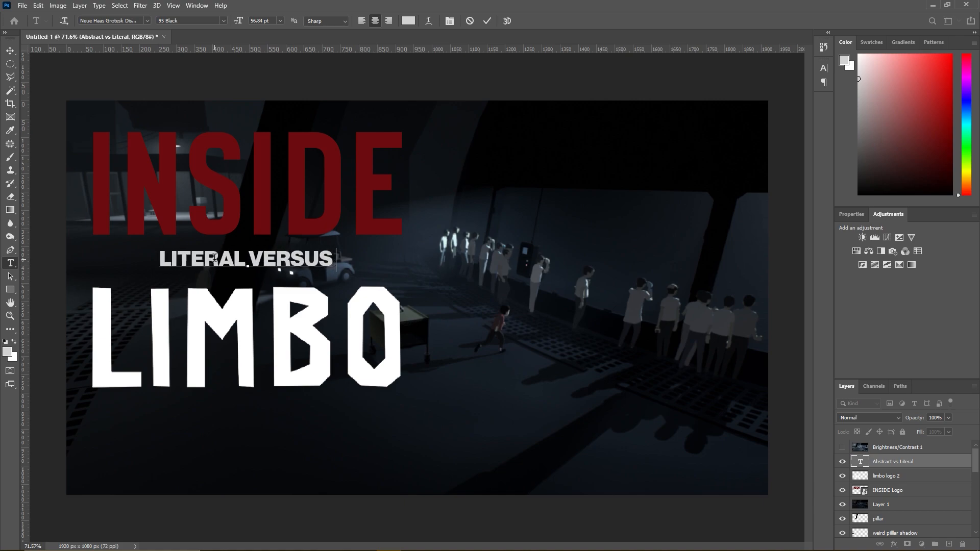
pyautogui.write(' ABSTRACT')
pyautogui.hotkey('ctrl', 'Return')
pyautogui.hotkey('ctrl', 't')
pyautogui.moveTo(222, 261); pyautogui.dragTo(222, 263)
pyautogui.press('Return')
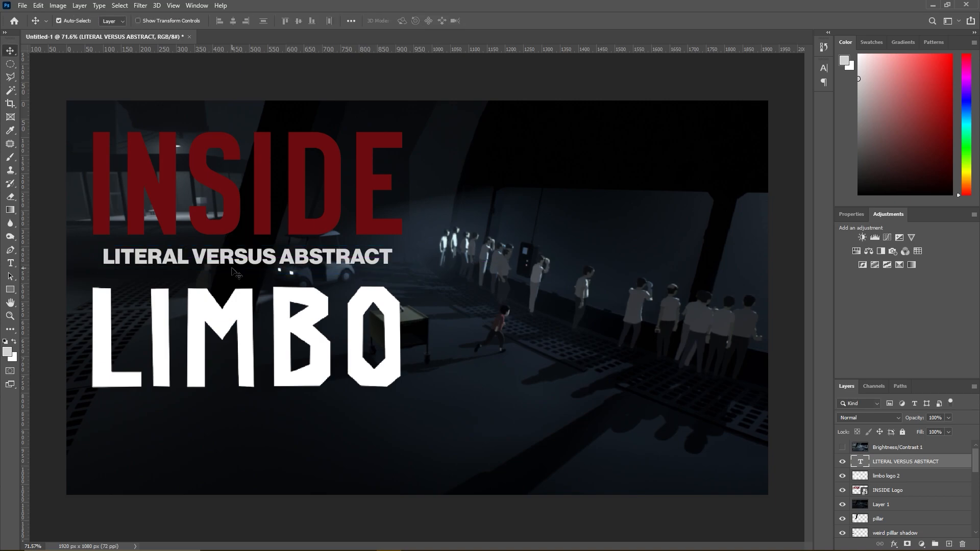
pyautogui.scroll(-3, 510, 360)
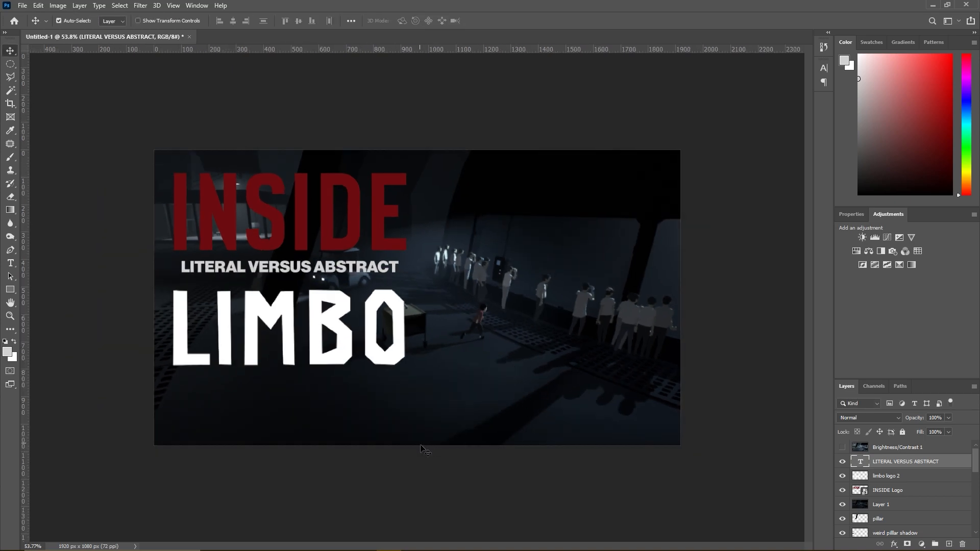
pyautogui.click(11, 77)
pyautogui.click(449, 456)
pyautogui.keyDown('shift'); pyautogui.click(449, 359); pyautogui.keyUp('shift')
pyautogui.keyDown('shift'); pyautogui.click(697, 359); pyautogui.keyUp('shift')
pyautogui.keyDown('shift'); pyautogui.click(697, 474); pyautogui.keyUp('shift')
pyautogui.click(450, 456)
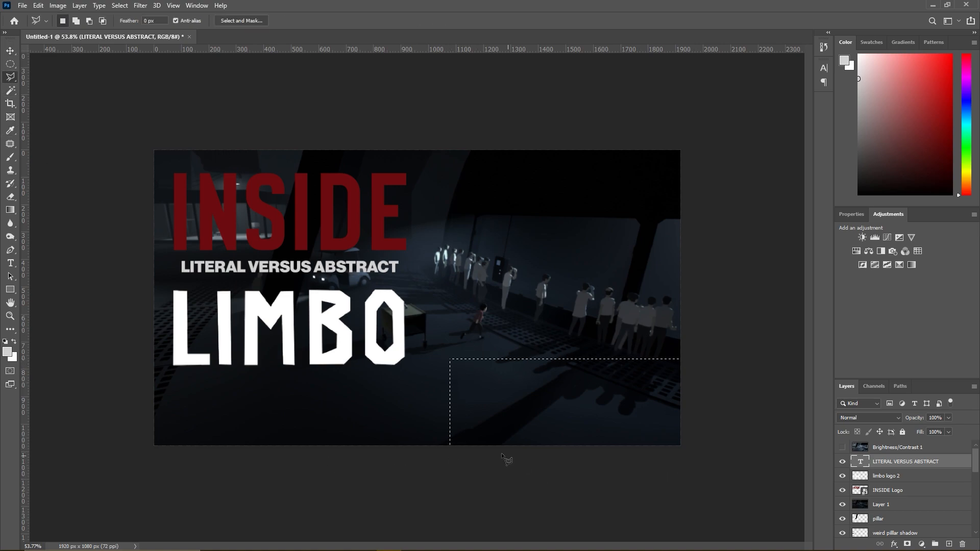
pyautogui.rightClick(527, 392)
pyautogui.click(546, 216)
# - Move the caption down slightly to even out its gaps to the INSIDE and LIMBO logos
pyautogui.scroll(4, 264, 291)
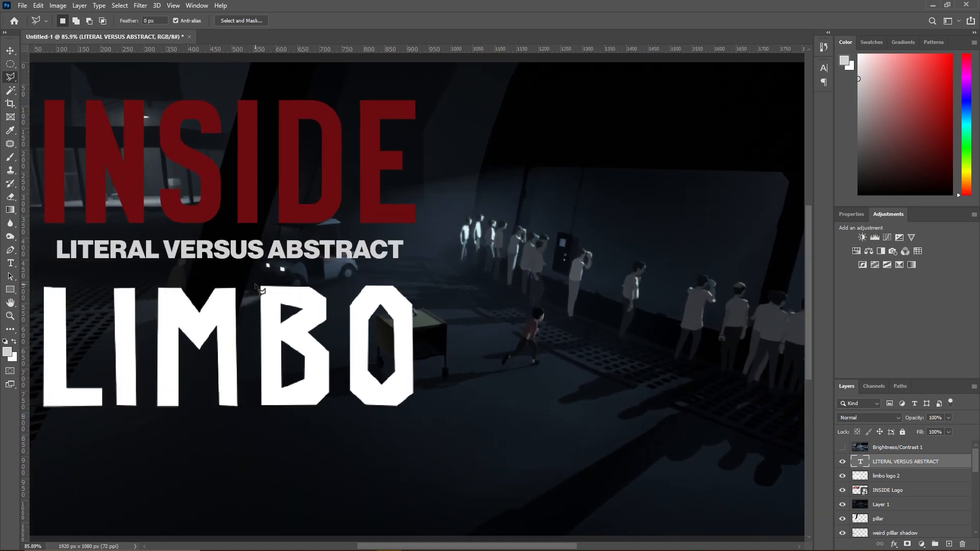
pyautogui.hotkey('ctrl', 't')
pyautogui.scroll(2, 200, 256)
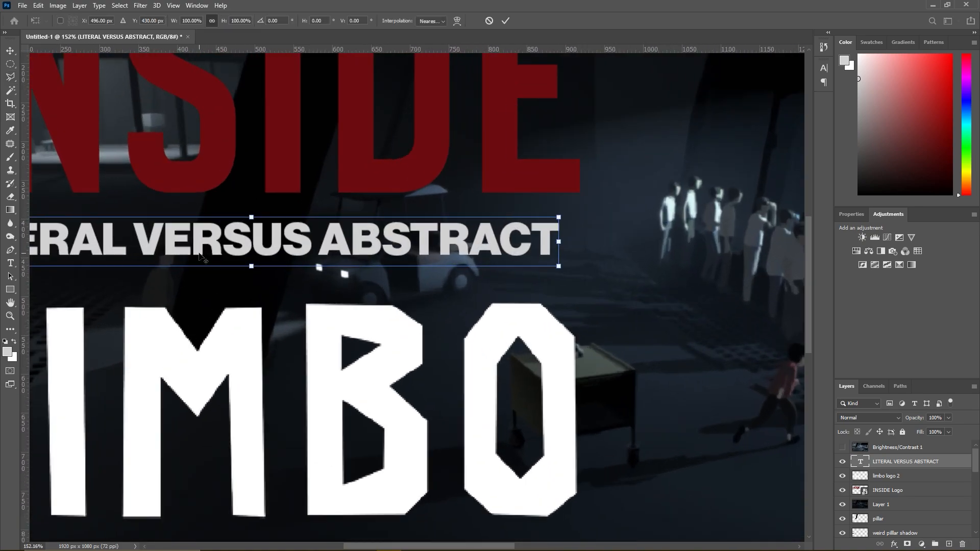
pyautogui.moveTo(227, 243); pyautogui.dragTo(228, 246)
pyautogui.press('Return')
pyautogui.press('super')
pyautogui.press('super')
# - Enlarge the caption to about 105.34% at X 492.70 px, Y 439.58 px so it spans the logos' width
pyautogui.scroll(-5, 229, 250)
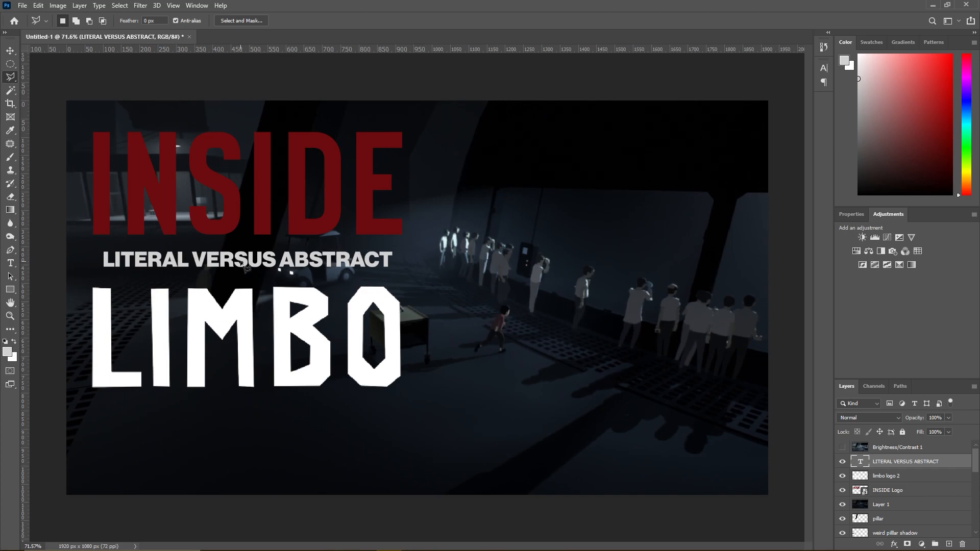
pyautogui.hotkey('ctrl', 't')
pyautogui.moveTo(393, 274); pyautogui.dragTo(399, 274)
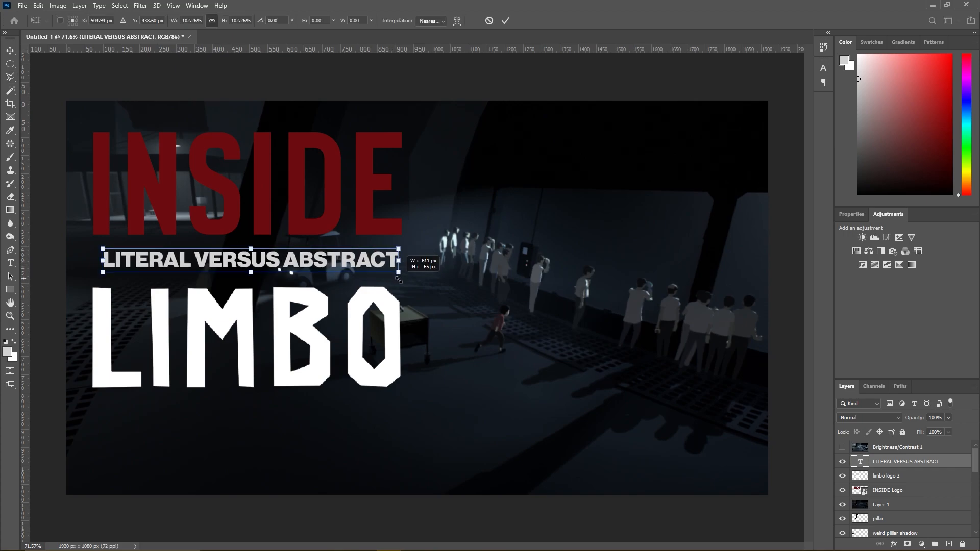
pyautogui.moveTo(103, 274); pyautogui.dragTo(95, 279)
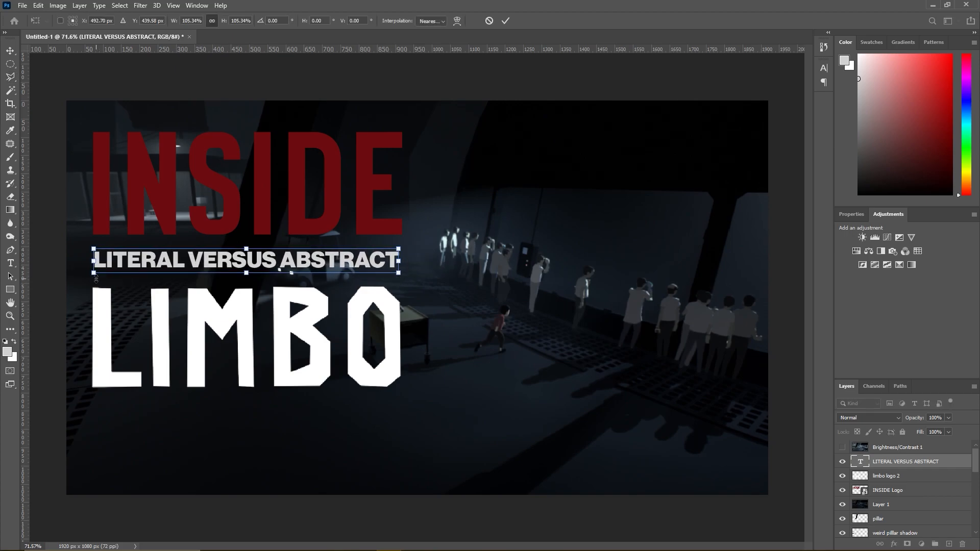
pyautogui.press('Return')
pyautogui.press('l')
# - Hide Layer 1 to view the recreated scene behind the logos and caption
pyautogui.scroll(-10, 199, 264)
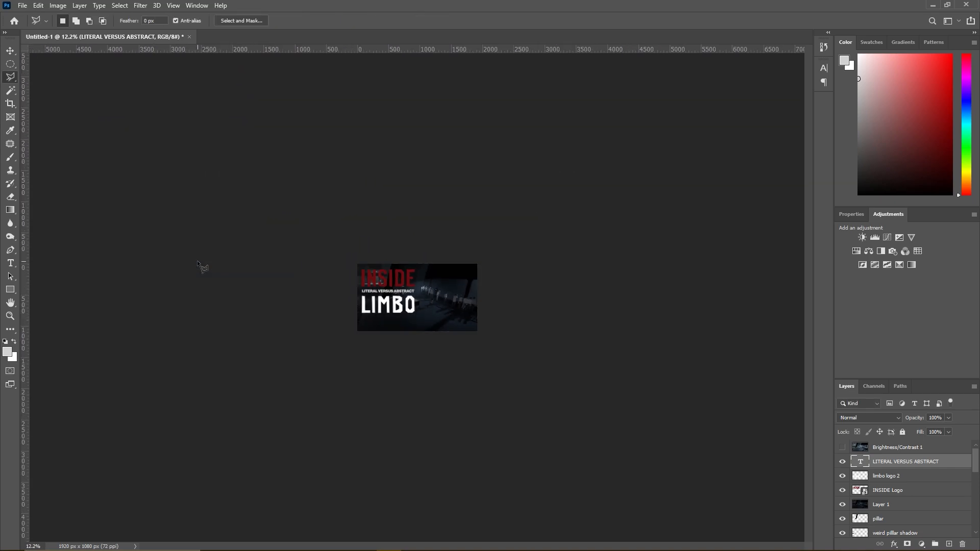
pyautogui.scroll(7, 212, 273)
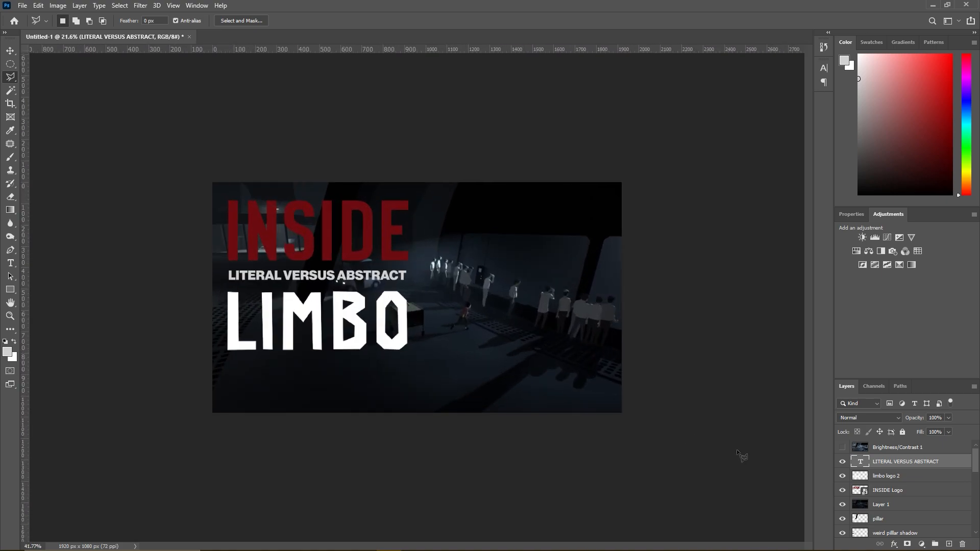
pyautogui.scroll(-1, 847, 472)
pyautogui.click(842, 490)
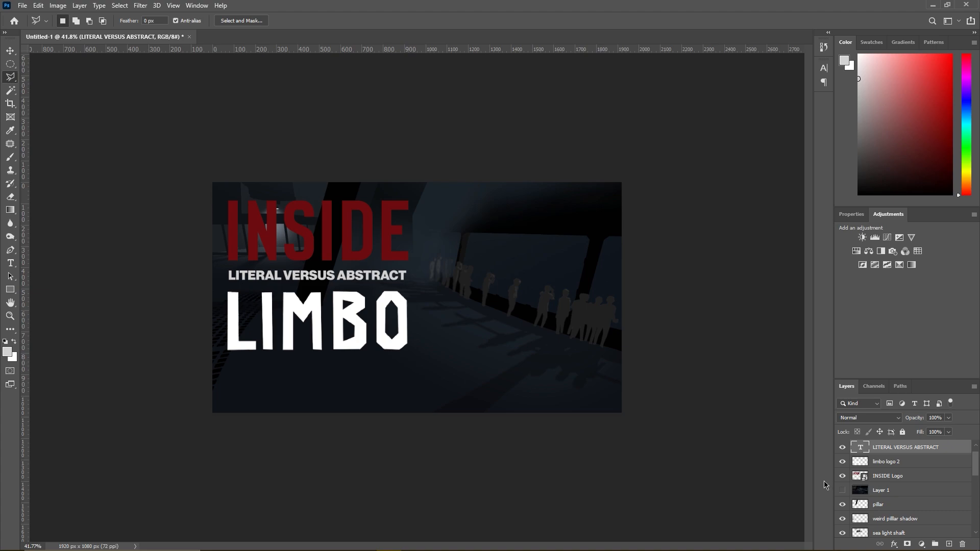
pyautogui.scroll(-4, 579, 407)
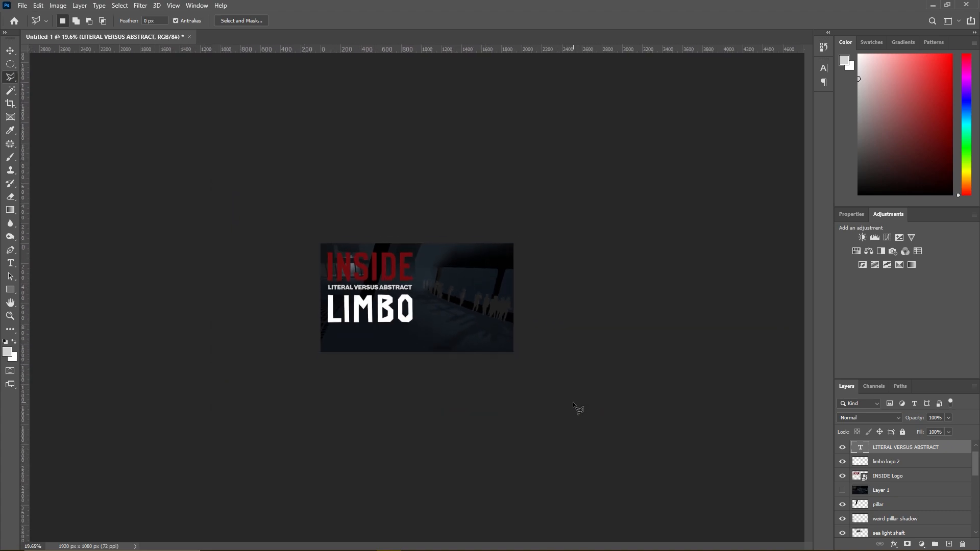
pyautogui.scroll(5, 349, 327)
pyautogui.scroll(-1, 202, 216)
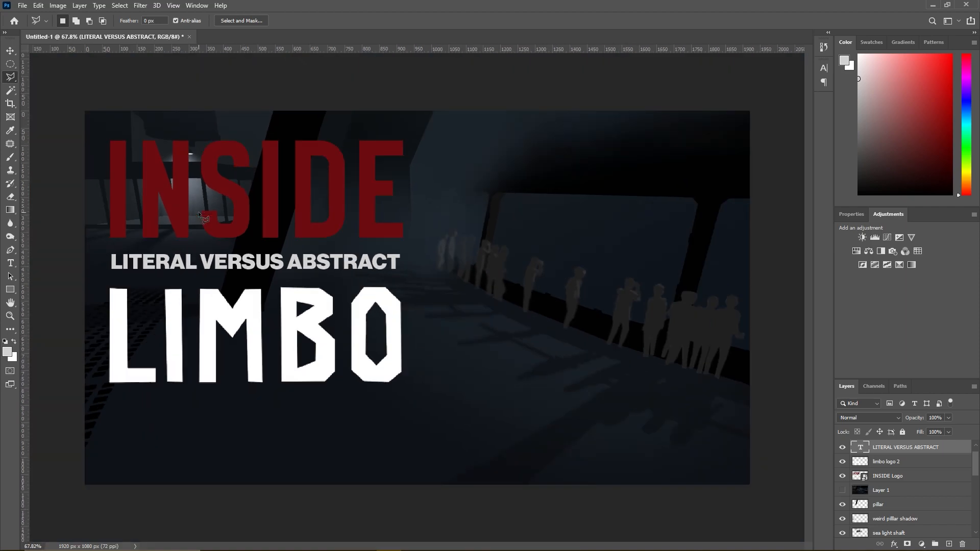
# - Select all five LIMBO letters on the limbo logo 2 layer with the Magic Wand
pyautogui.scroll(-5, 197, 212)
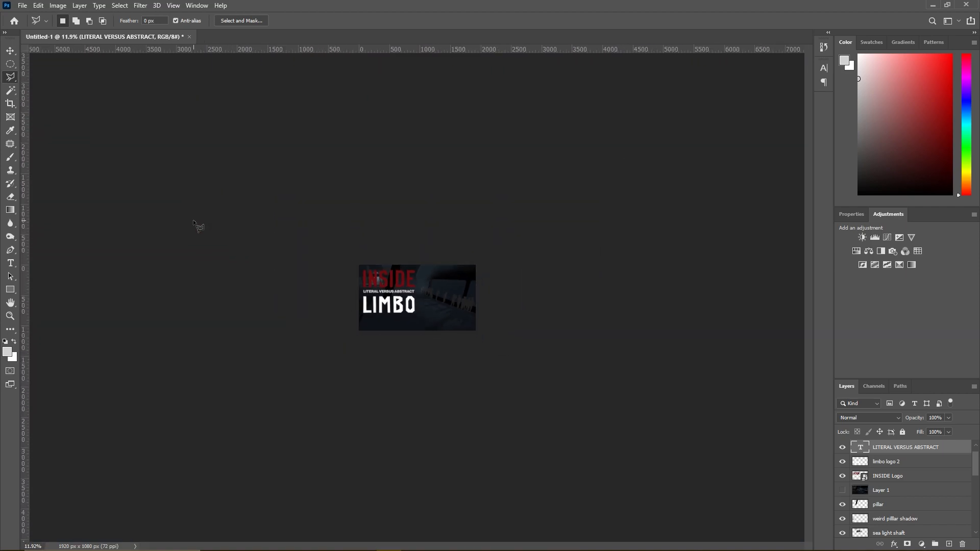
pyautogui.scroll(5, 243, 250)
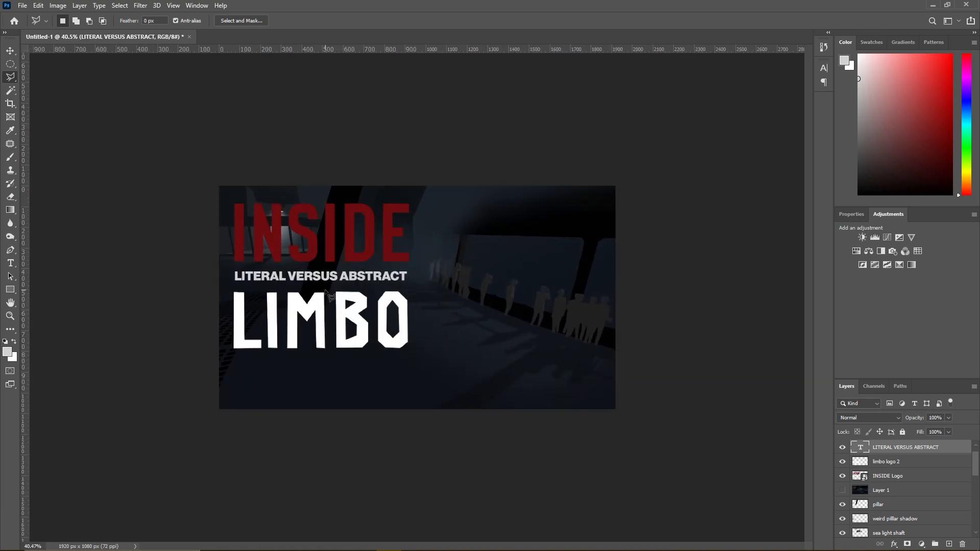
pyautogui.scroll(3, 215, 312)
pyautogui.click(10, 90)
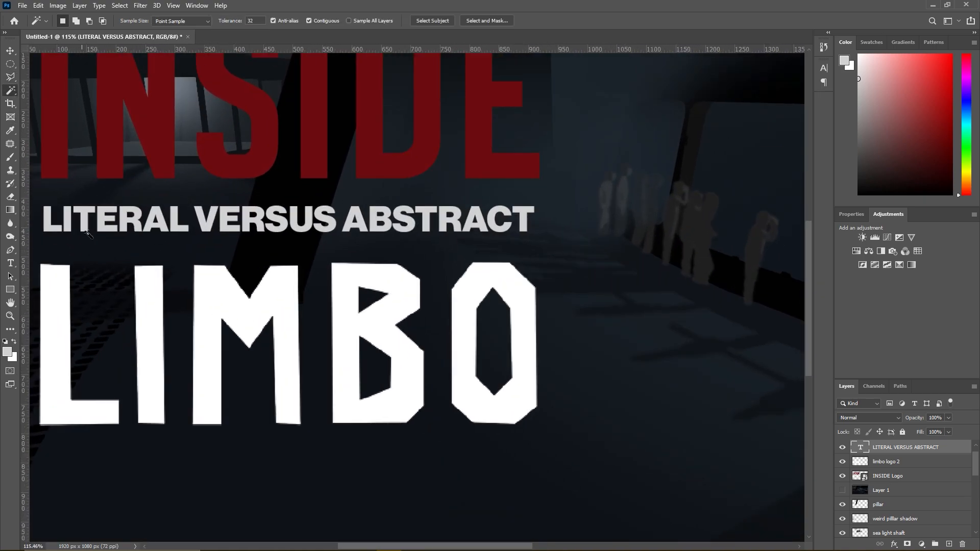
pyautogui.scroll(-1, 501, 378)
pyautogui.click(890, 462)
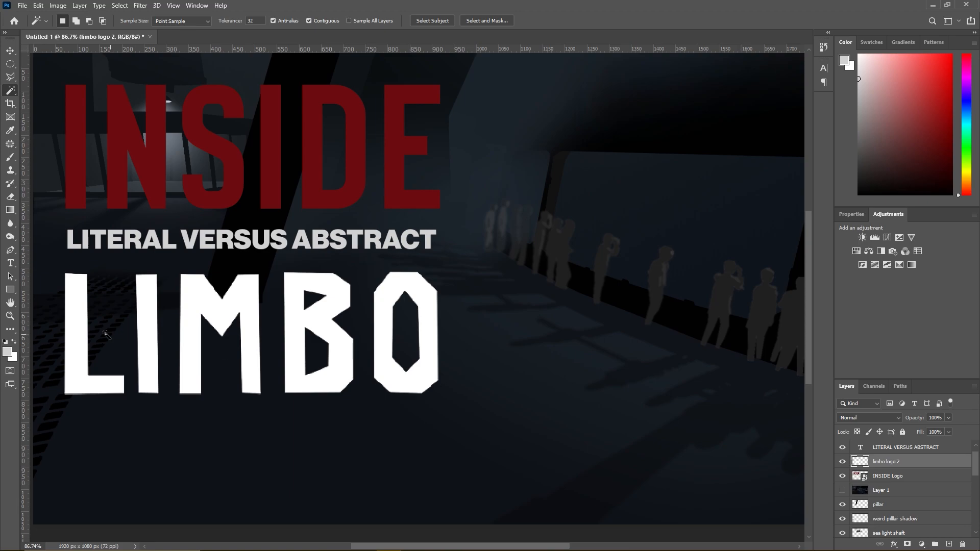
pyautogui.click(83, 334)
pyautogui.keyDown('shift'); pyautogui.click(146, 323); pyautogui.keyUp('shift')
pyautogui.keyDown('shift'); pyautogui.click(233, 305); pyautogui.keyUp('shift')
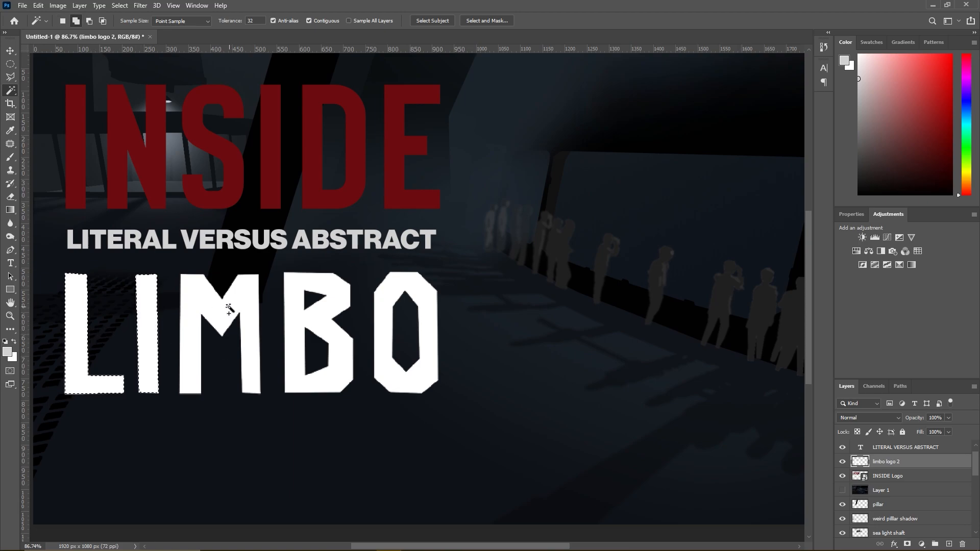
pyautogui.keyDown('shift'); pyautogui.click(307, 319); pyautogui.keyUp('shift')
pyautogui.keyDown('shift'); pyautogui.click(380, 320); pyautogui.keyUp('shift')
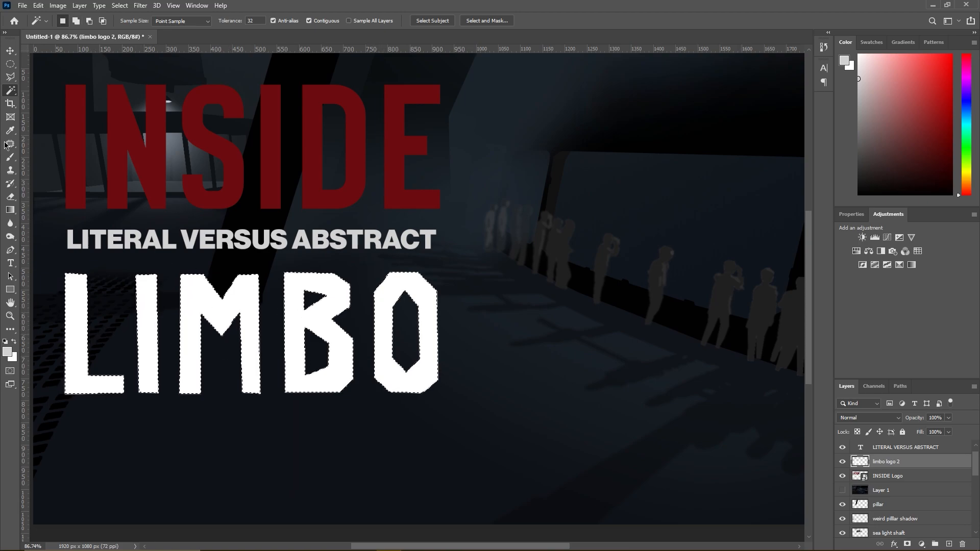
# - Recolour the selected LIMBO letters mid grey with a 5000 px Hard Round brush at 100% hardness, and deselect them
pyautogui.press('b')
pyautogui.moveTo(866, 111); pyautogui.dragTo(830, 138)
pyautogui.moveTo(332, 347); pyautogui.dragTo(170, 356)
pyautogui.rightClick(282, 319)
pyautogui.moveTo(372, 346); pyautogui.dragTo(400, 347)
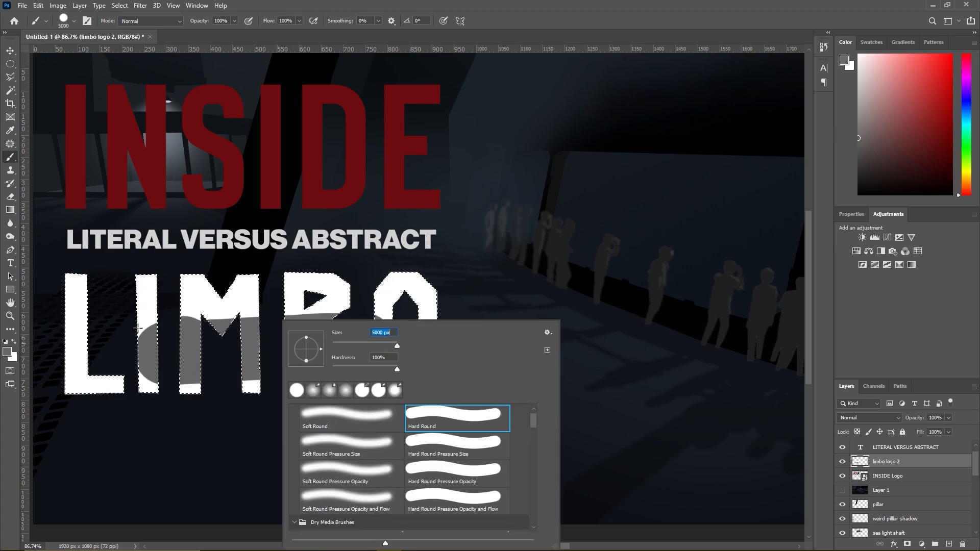
pyautogui.click(158, 327)
pyautogui.click(10, 77)
pyautogui.rightClick(220, 302)
pyautogui.click(242, 306)
pyautogui.scroll(-5, 395, 329)
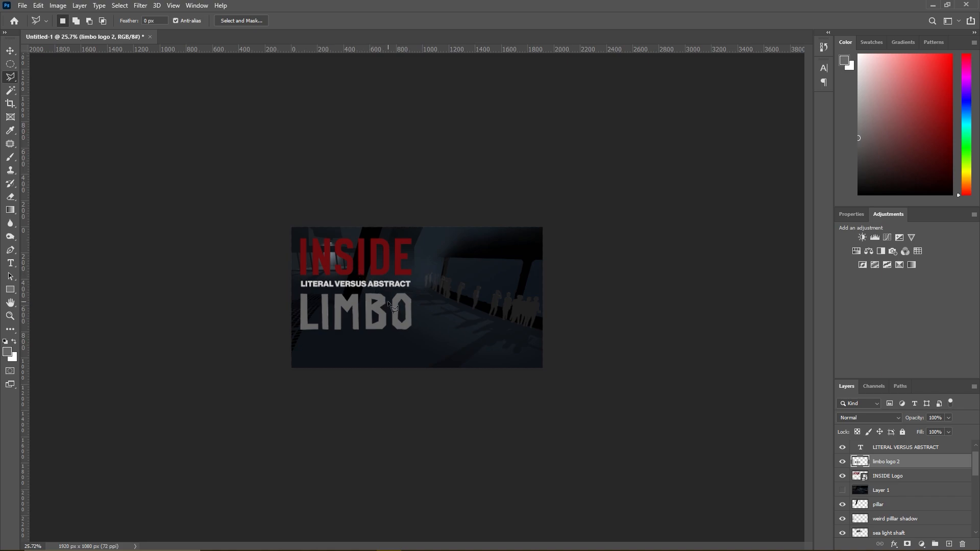
pyautogui.scroll(-3, 473, 329)
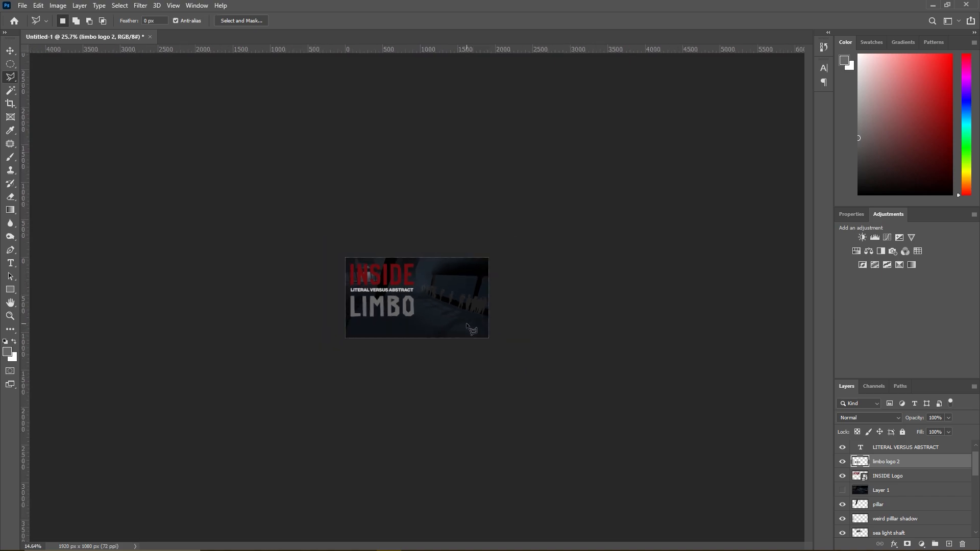
pyautogui.scroll(5, 500, 329)
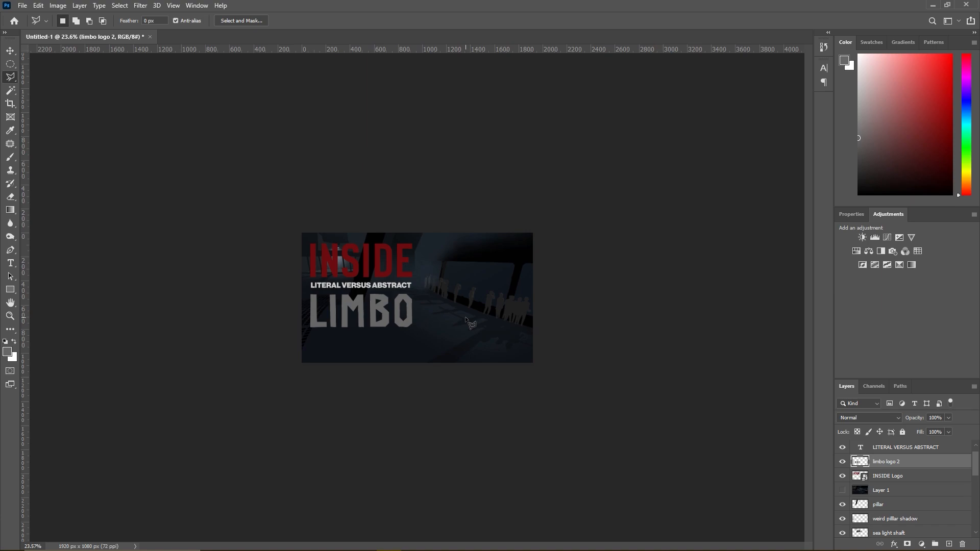
# - Switch to the Inside recording in VLC, advance it to 2:10:10, pause it and show it full screen
pyautogui.hotkey('alt', 'Tab')
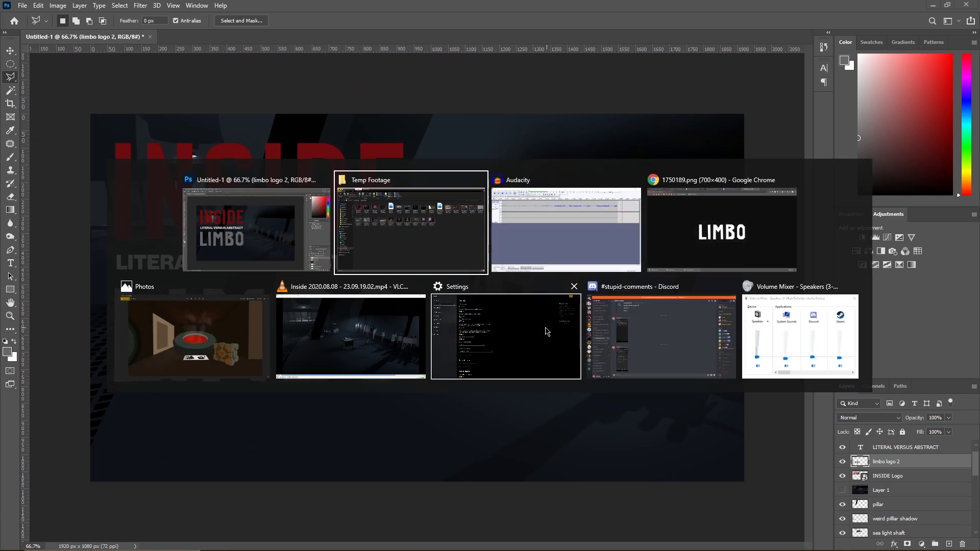
pyautogui.click(382, 335)
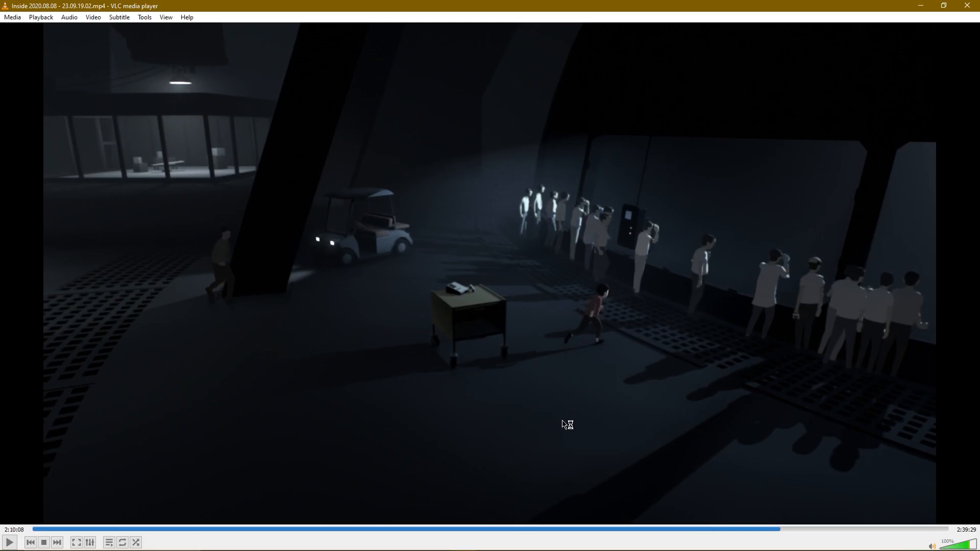
pyautogui.press('space')
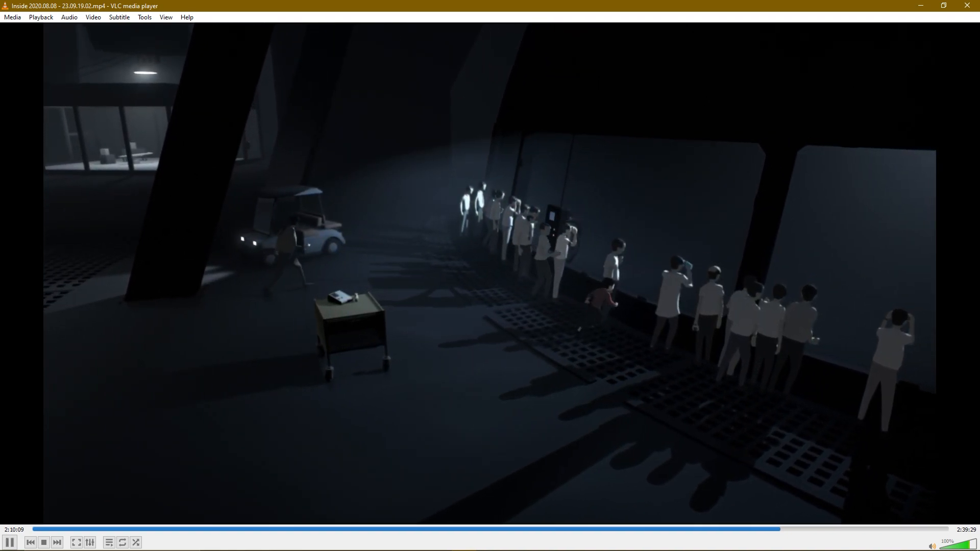
pyautogui.press('space')
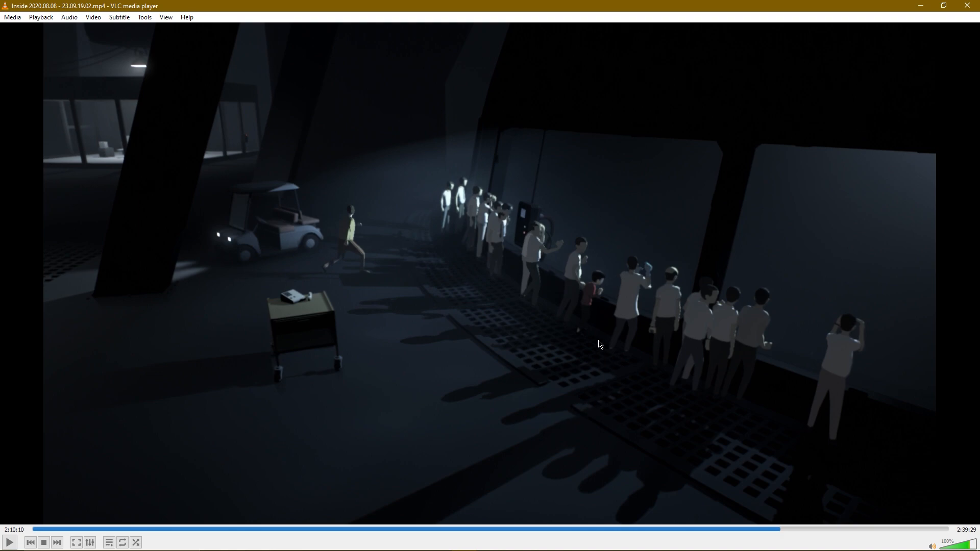
pyautogui.press('f')
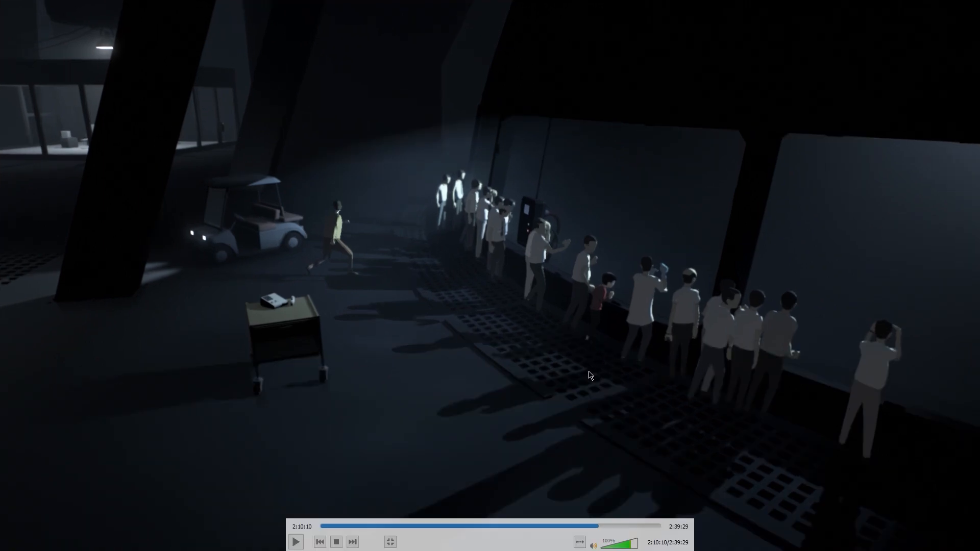
# - Capture the area around the boy in the red shirt and paste it into the Photoshop document
pyautogui.press('super+shift+s')
pyautogui.moveTo(481, 401); pyautogui.dragTo(705, 191)
pyautogui.hotkey('alt', 'Tab')
pyautogui.hotkey('ctrl', 'v')
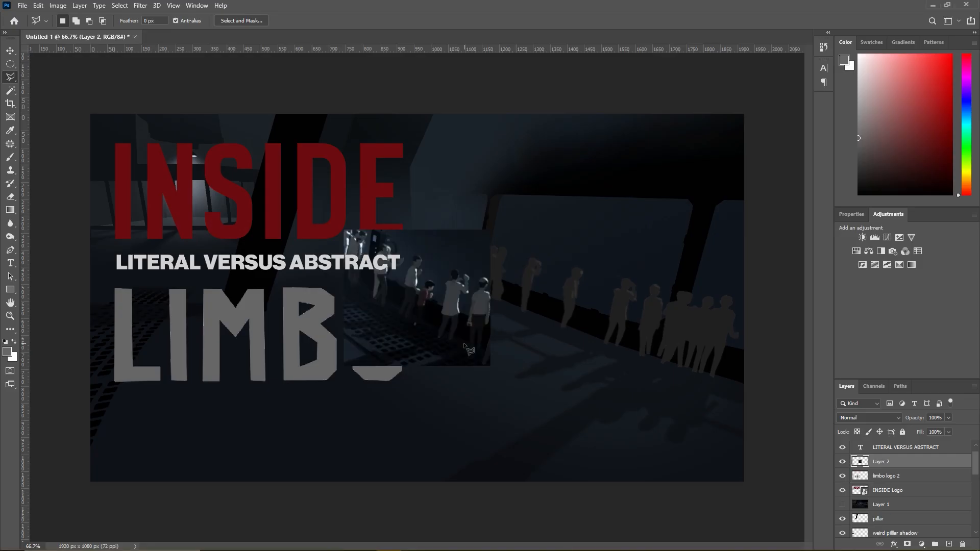
# - Place the pasted capture over the silhouettes by the window, using 42% opacity for alignment and restoring it to 100%
pyautogui.hotkey('ctrl', 't')
pyautogui.moveTo(465, 347); pyautogui.dragTo(600, 371)
pyautogui.click(948, 417)
pyautogui.moveTo(543, 350); pyautogui.dragTo(573, 341)
pyautogui.press('Return')
pyautogui.press('l')
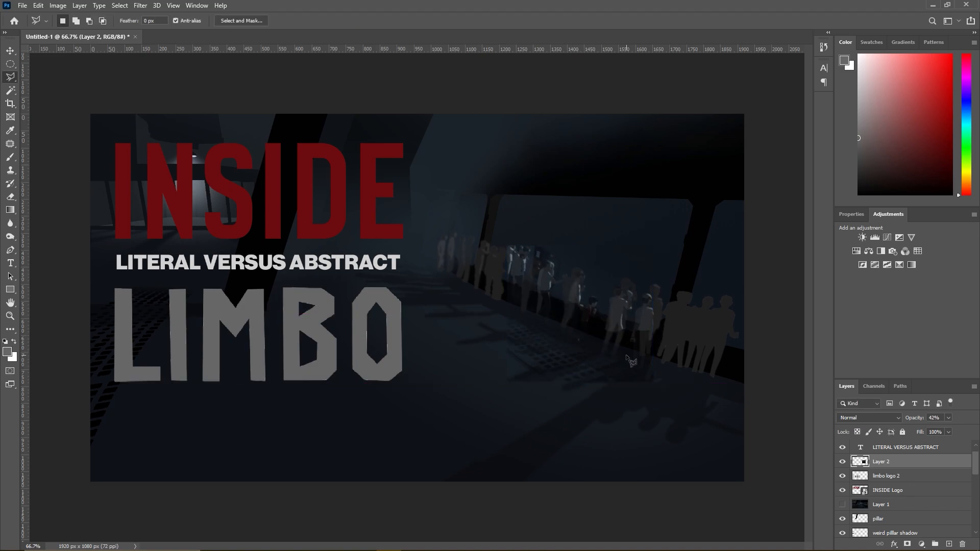
pyautogui.click(947, 418)
pyautogui.moveTo(943, 429); pyautogui.dragTo(972, 430)
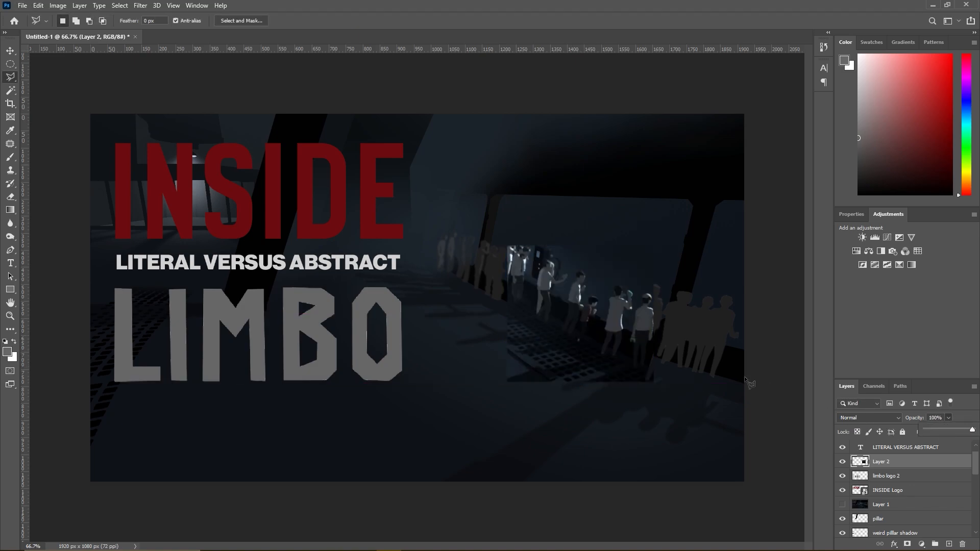
# - Outline the boy's trouser leg in the pasted reference with a Polygonal Lasso selection
pyautogui.scroll(5, 636, 345)
pyautogui.scroll(3, 635, 346)
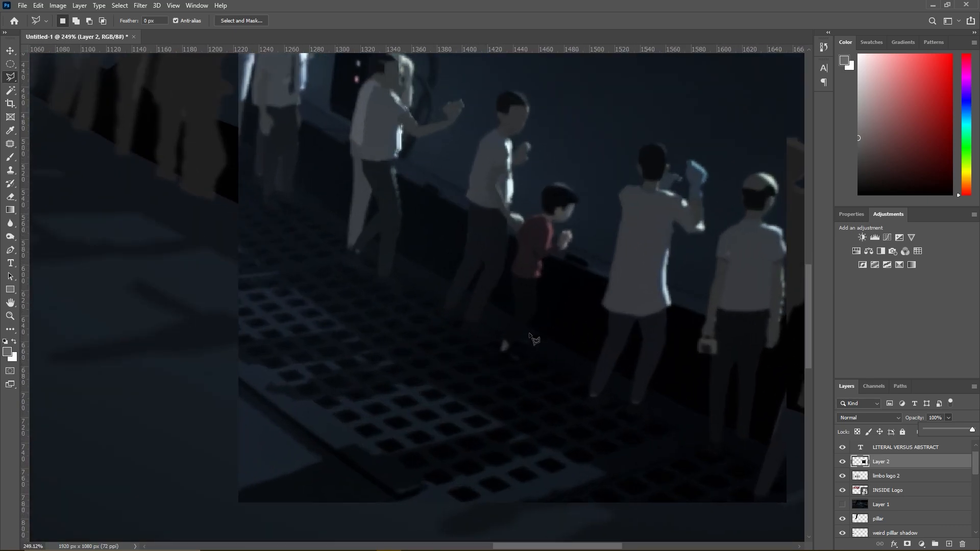
pyautogui.scroll(2, 523, 353)
pyautogui.scroll(2, 522, 353)
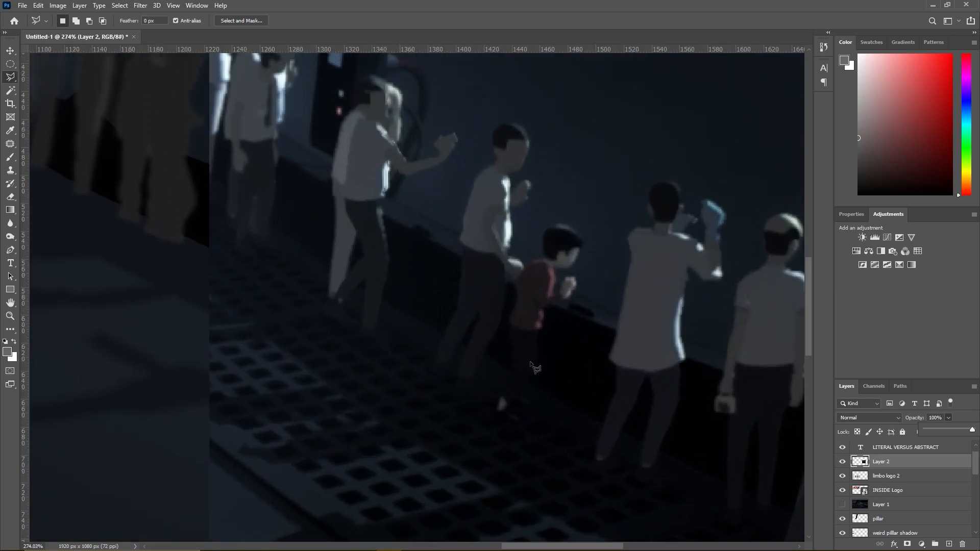
pyautogui.click(510, 325)
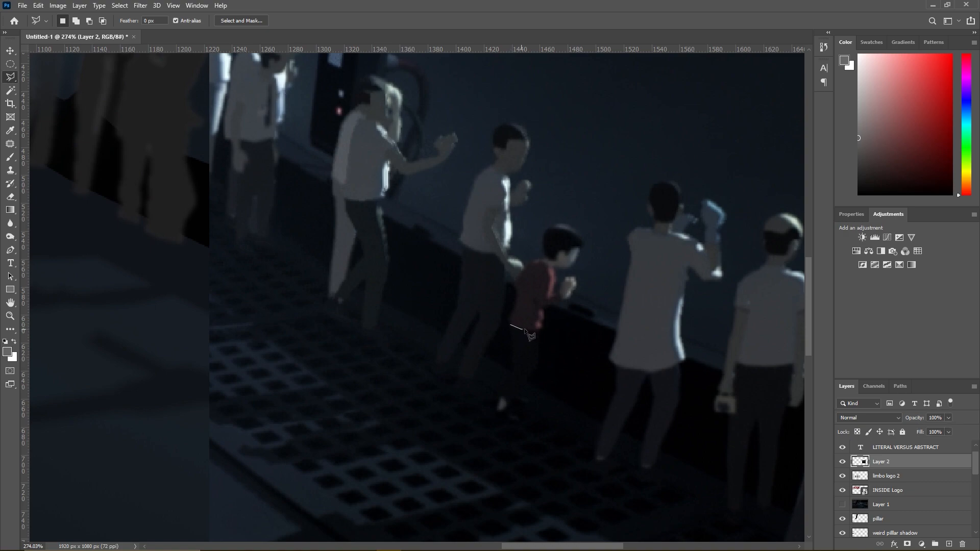
pyautogui.click(539, 330)
pyautogui.click(538, 365)
pyautogui.click(515, 406)
pyautogui.click(497, 391)
pyautogui.doubleClick(513, 374)
# - Temporarily hide Layer 2 and sample the dark blue of the lit floor patch as the brush colour
pyautogui.press('b')
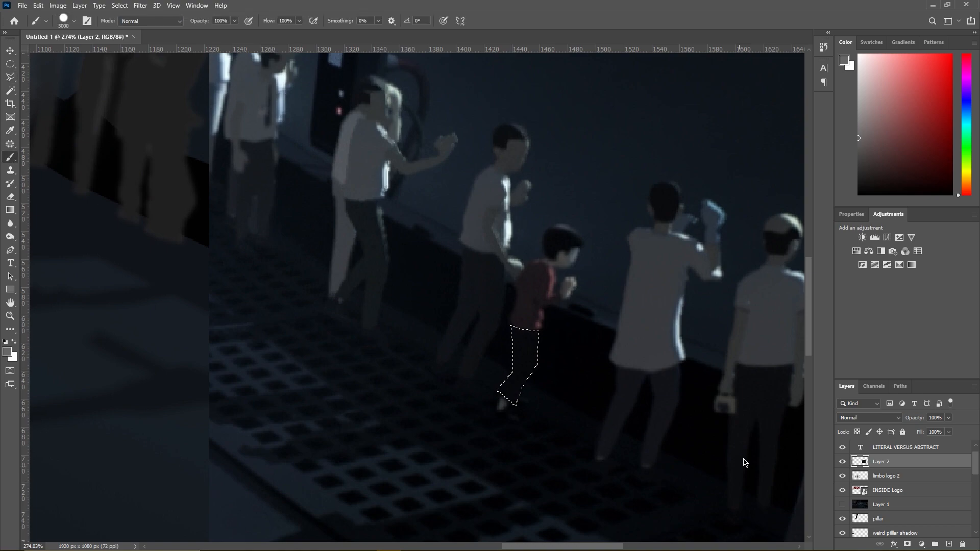
pyautogui.click(841, 463)
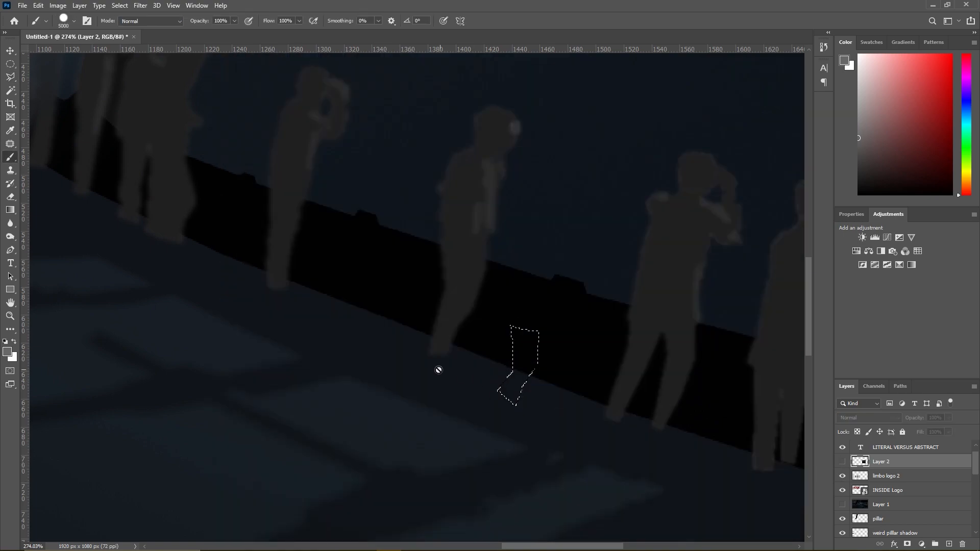
pyautogui.keyDown('alt'); pyautogui.click(383, 431); pyautogui.keyUp('alt')
pyautogui.click(842, 463)
pyautogui.click(523, 378)
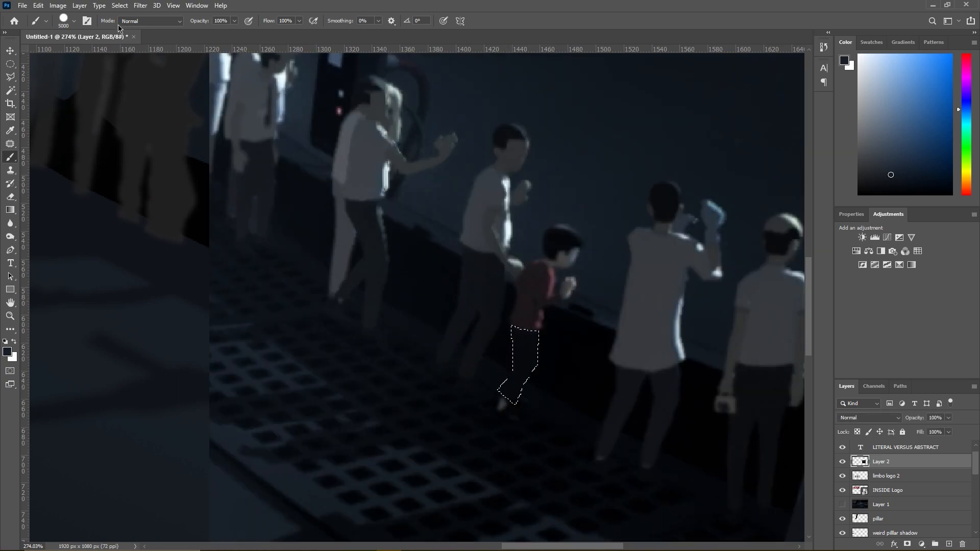
# - Create a layer named boy, paint the trouser selection dark blue on it, and deselect
pyautogui.click(81, 5)
pyautogui.moveTo(153, 15)
pyautogui.click(188, 18)
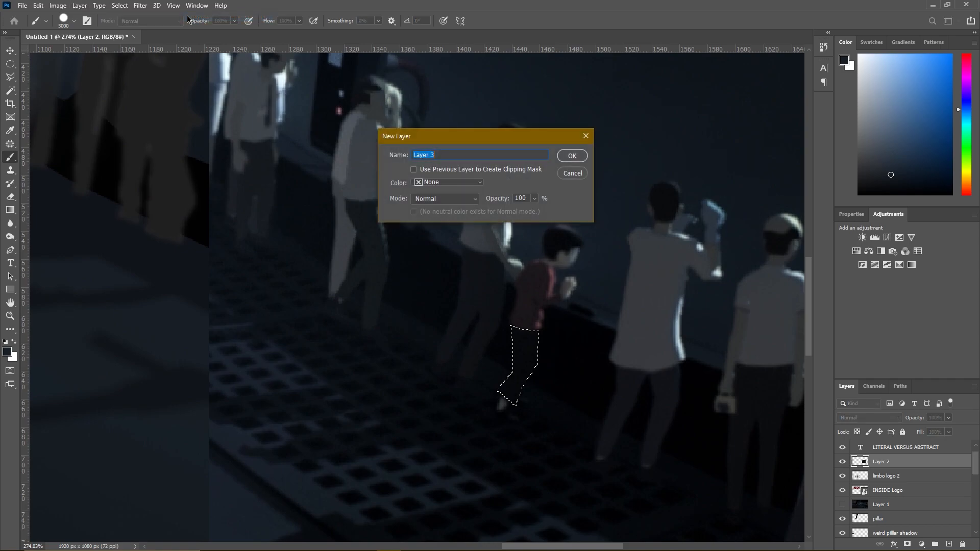
pyautogui.write('boy')
pyautogui.press('Return')
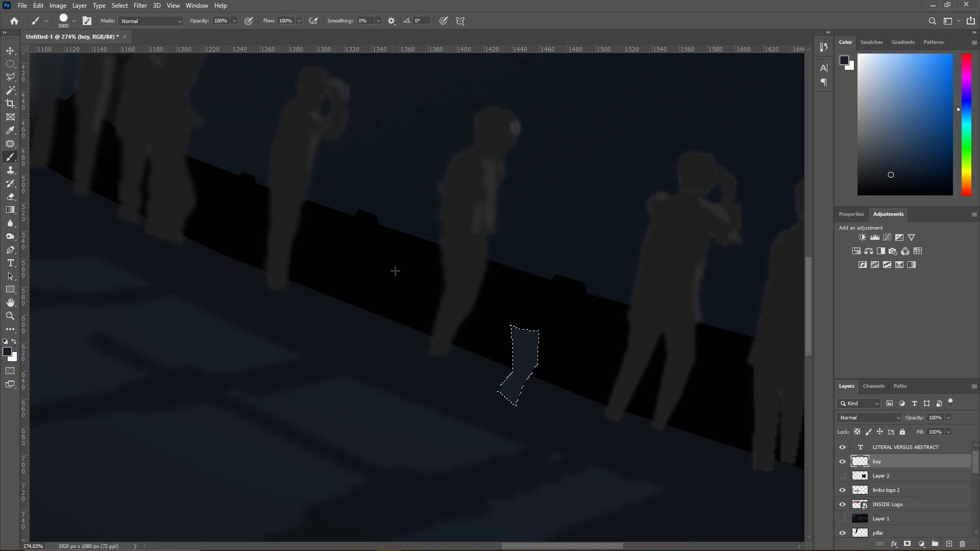
pyautogui.click(10, 77)
pyautogui.rightClick(538, 340)
pyautogui.click(545, 348)
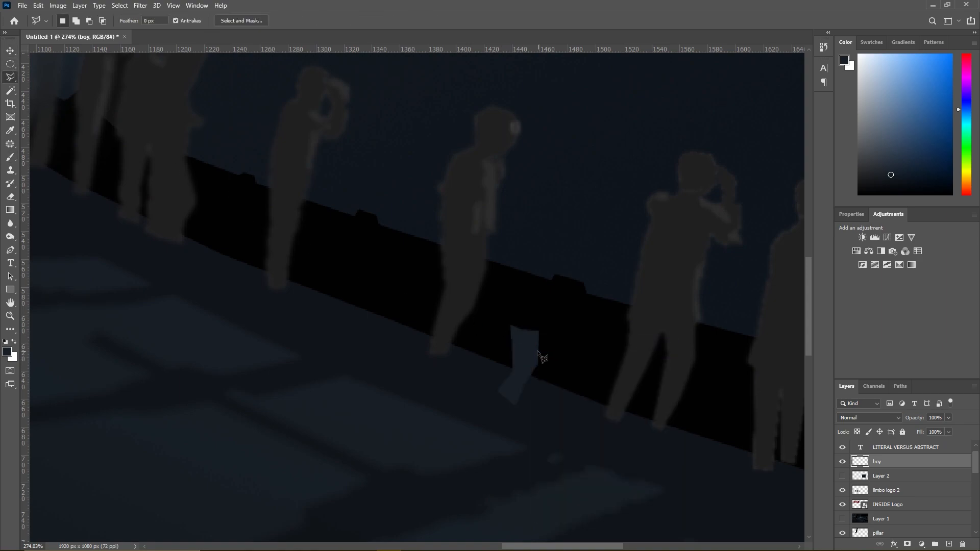
# - Show Layer 2, outline the boy's shoe below the trouser leg, and sample black as the brush colour
pyautogui.click(842, 475)
pyautogui.scroll(3, 534, 449)
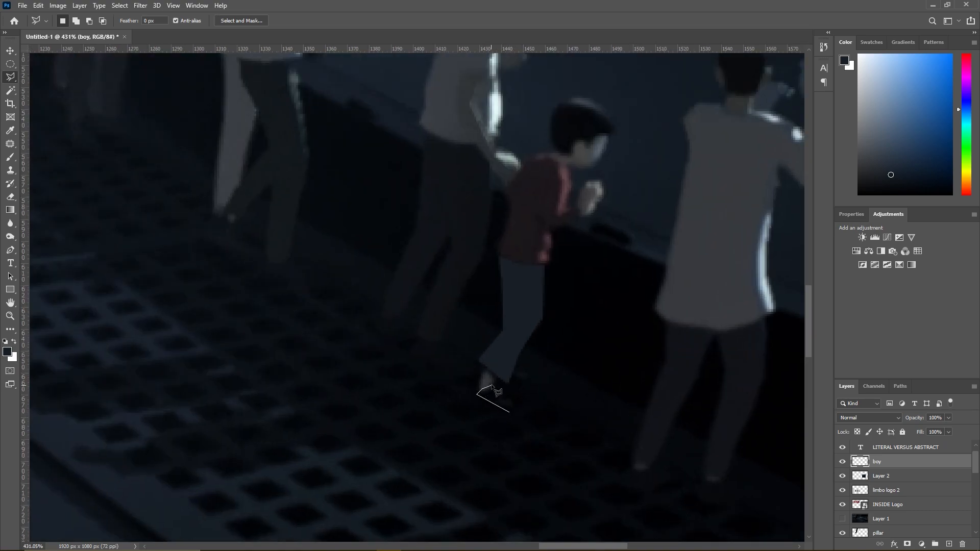
pyautogui.click(513, 414)
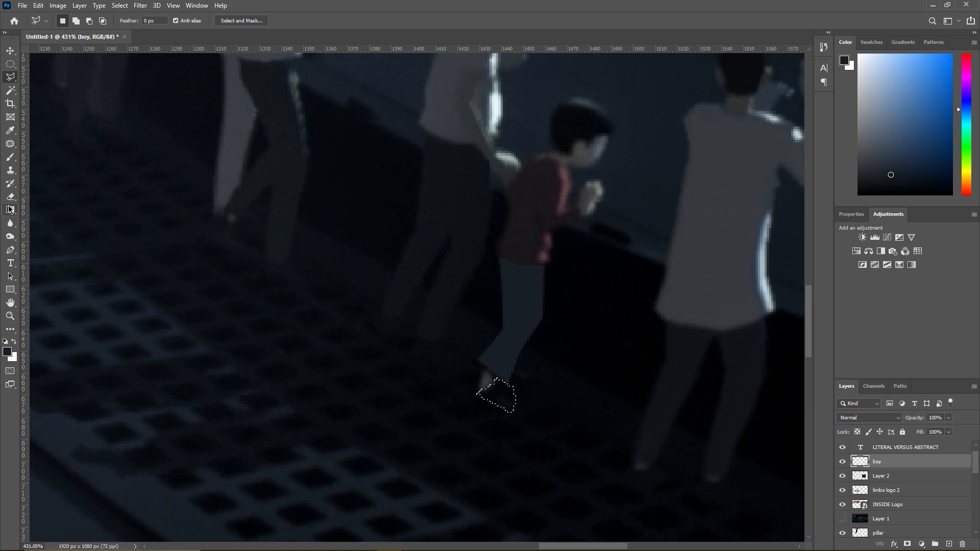
pyautogui.click(10, 156)
pyautogui.keyDown('alt'); pyautogui.click(509, 386); pyautogui.keyUp('alt')
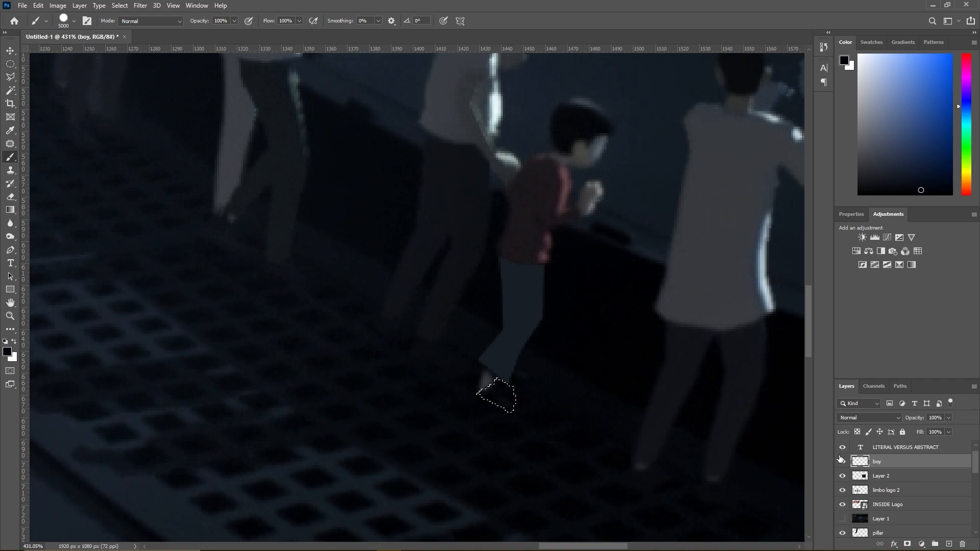
# - Hide the Layer 2 reference and paint the shoe selection black on the boy layer
pyautogui.click(842, 461)
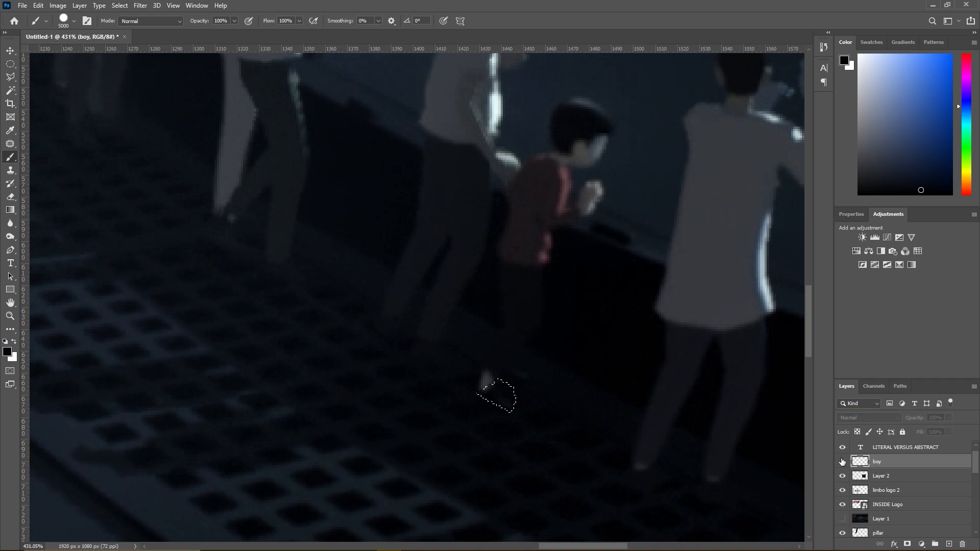
pyautogui.click(842, 448)
pyautogui.click(842, 476)
pyautogui.click(842, 461)
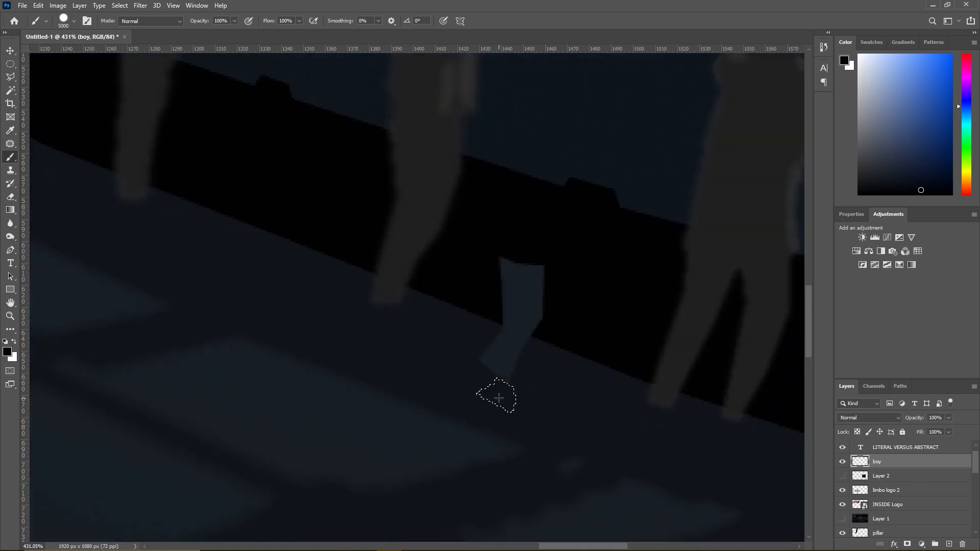
pyautogui.scroll(3, 521, 401)
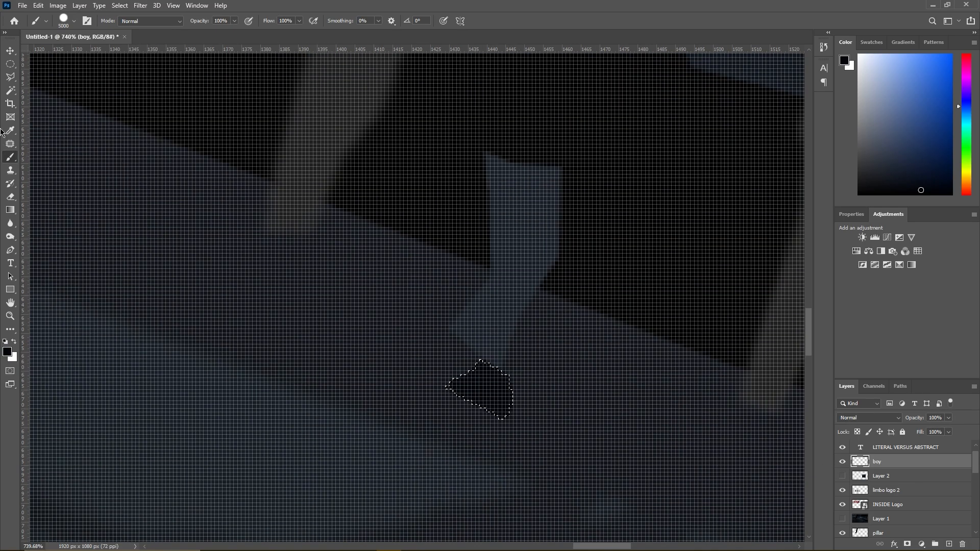
# - Extend the shoe selection with a narrow section on its left side, paint it black, and deselect
pyautogui.click(10, 76)
pyautogui.click(464, 380)
pyautogui.click(433, 367)
pyautogui.click(427, 379)
pyautogui.doubleClick(463, 401)
pyautogui.press('b')
pyautogui.click(10, 77)
pyautogui.rightClick(470, 196)
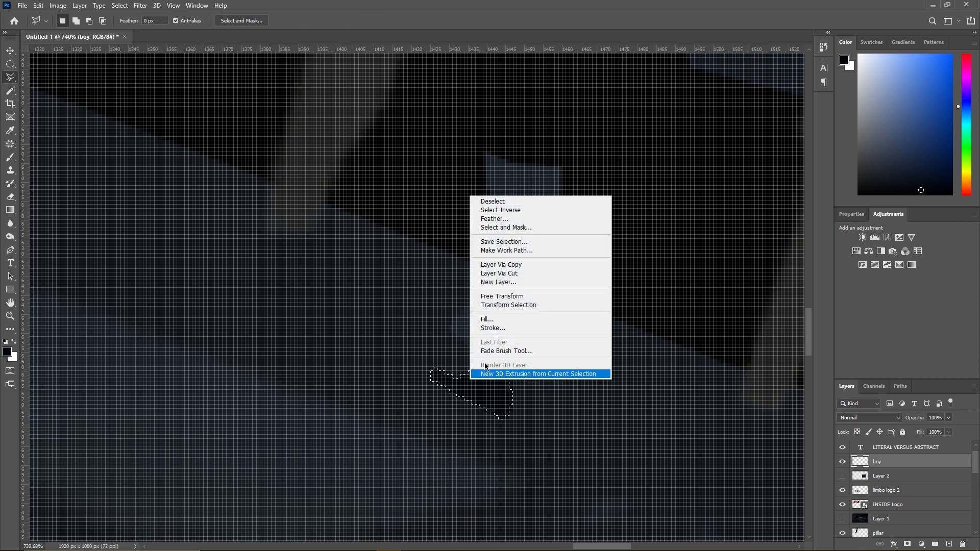
pyautogui.click(493, 202)
# - Outline the boy's ankle between trouser cuff and shoe, paint it dark grey sampled from the neighbouring silhouette's leg, and deselect
pyautogui.click(438, 367)
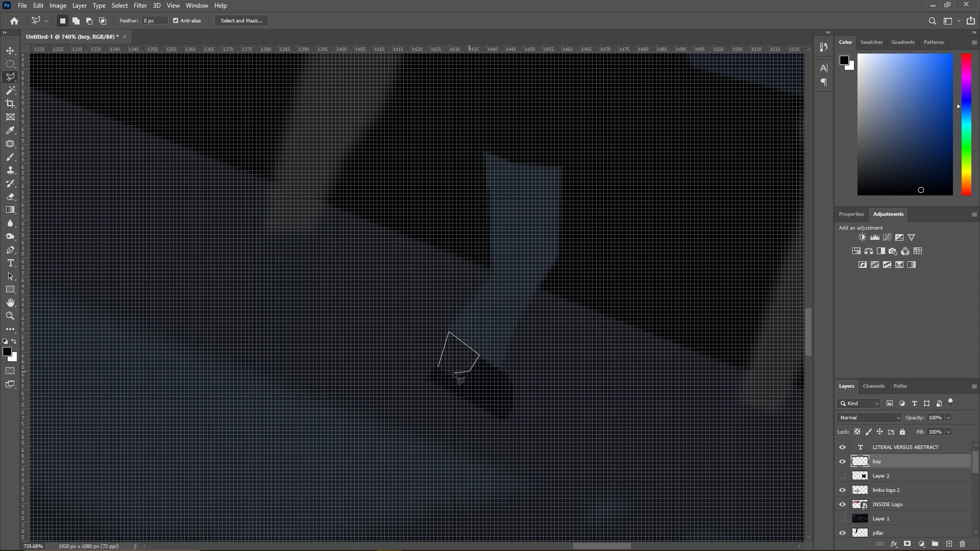
pyautogui.click(10, 157)
pyautogui.keyDown('alt'); pyautogui.click(299, 177); pyautogui.keyUp('alt')
pyautogui.click(458, 354)
pyautogui.press('l')
pyautogui.rightClick(481, 407)
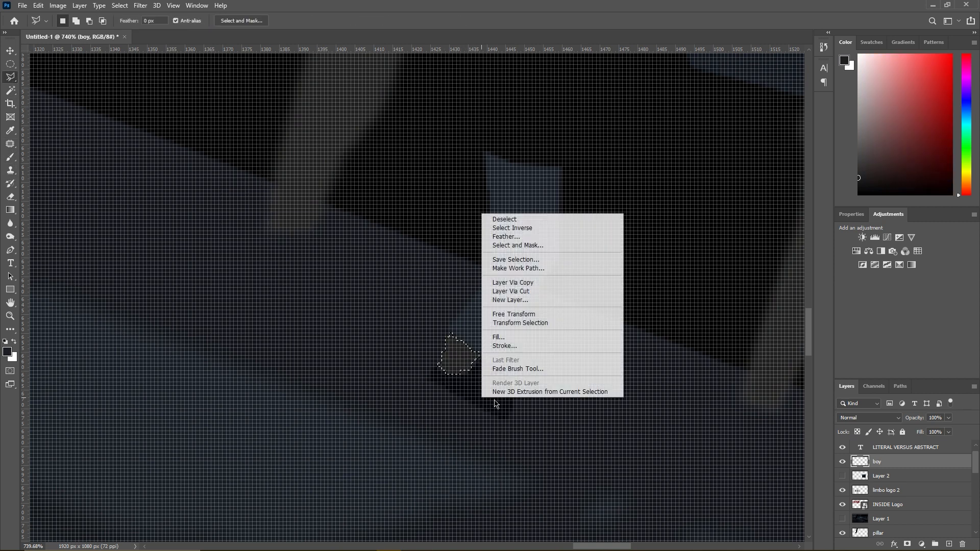
pyautogui.click(510, 219)
# - Outline an extension along the underside of the boy's shoe, fill it with the shoe's sampled black, and deselect
pyautogui.scroll(-5, 510, 280)
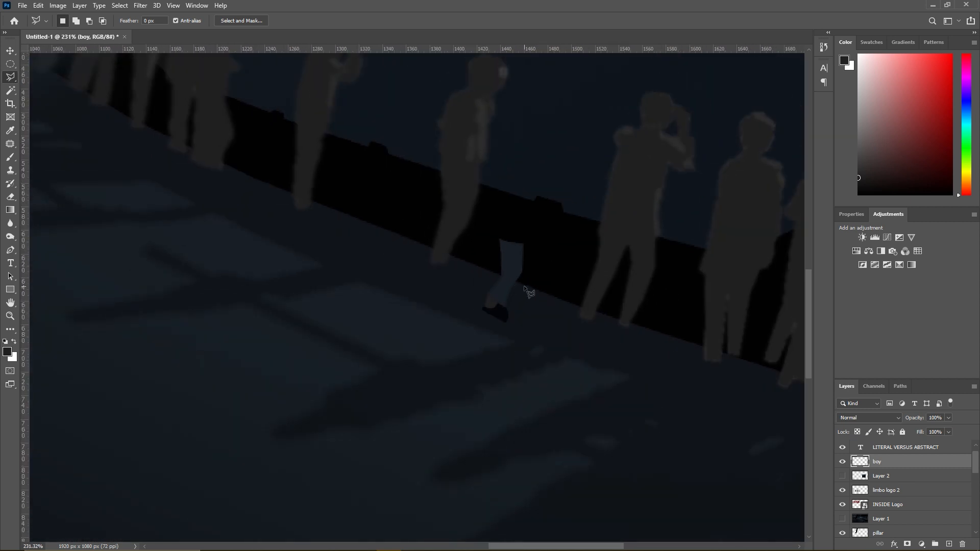
pyautogui.scroll(2, 525, 278)
pyautogui.scroll(-5, 526, 269)
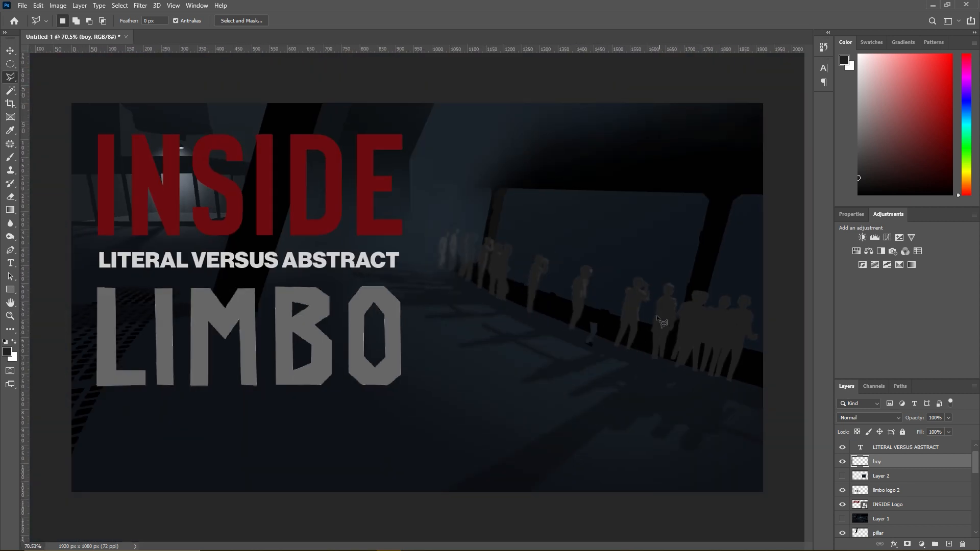
pyautogui.scroll(5, 701, 429)
pyautogui.scroll(2, 584, 409)
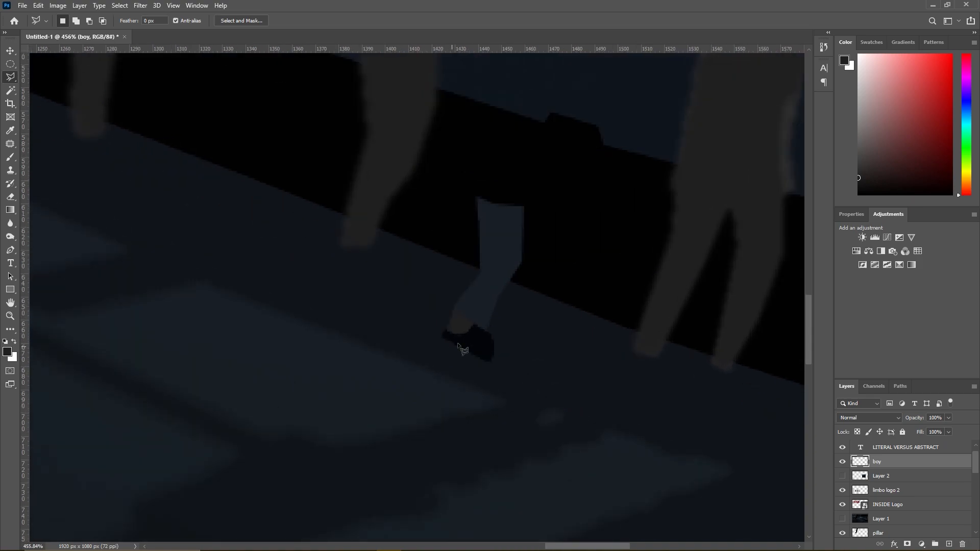
pyautogui.scroll(-3, 475, 346)
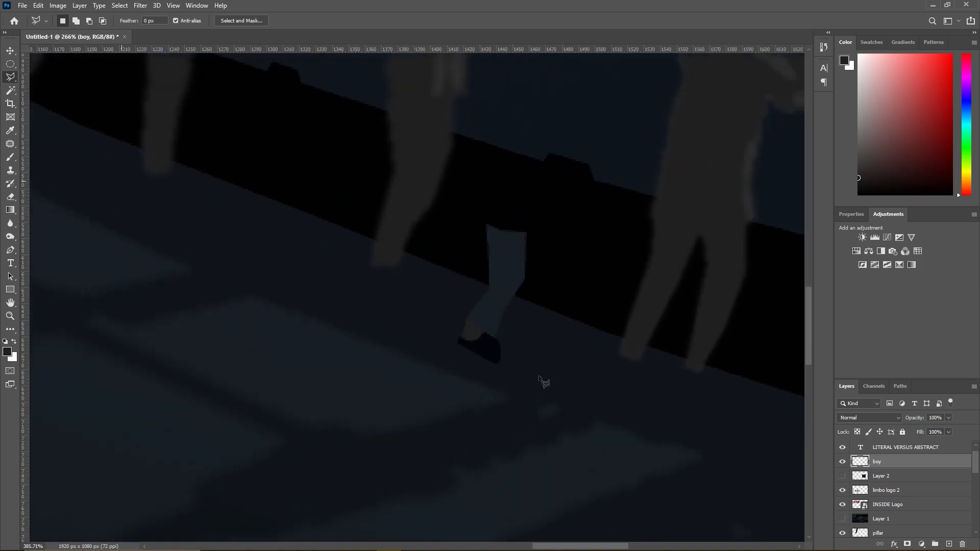
pyautogui.scroll(3, 445, 367)
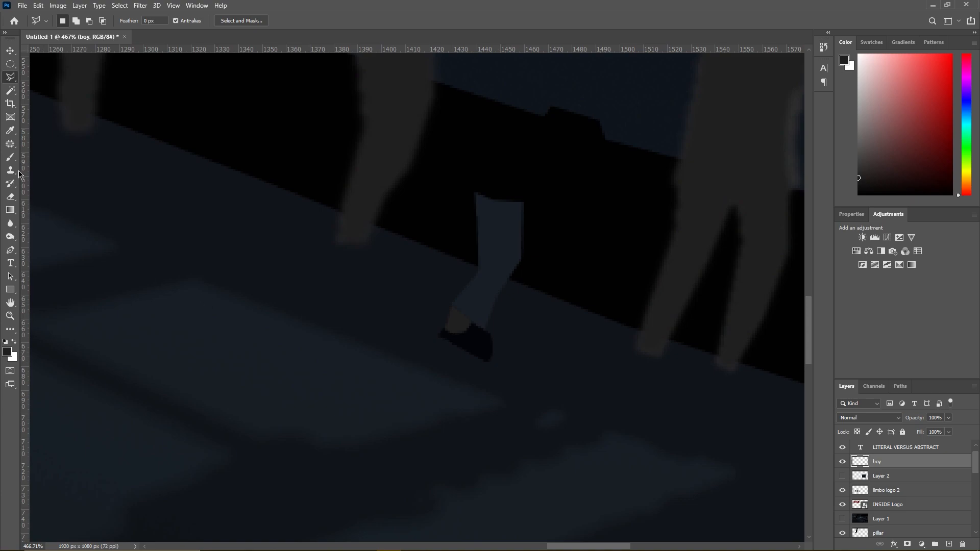
pyautogui.click(487, 364)
pyautogui.click(474, 364)
pyautogui.click(440, 336)
pyautogui.doubleClick(481, 350)
pyautogui.press('b')
pyautogui.keyDown('alt'); pyautogui.click(479, 339); pyautogui.keyUp('alt')
pyautogui.click(483, 335)
pyautogui.press('l')
pyautogui.rightClick(431, 352)
pyautogui.click(454, 356)
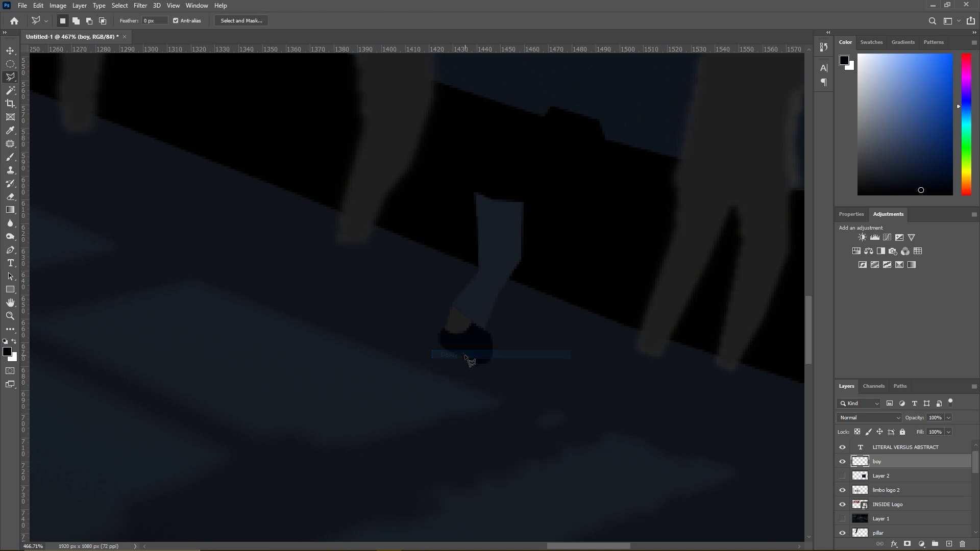
pyautogui.scroll(-2, 546, 363)
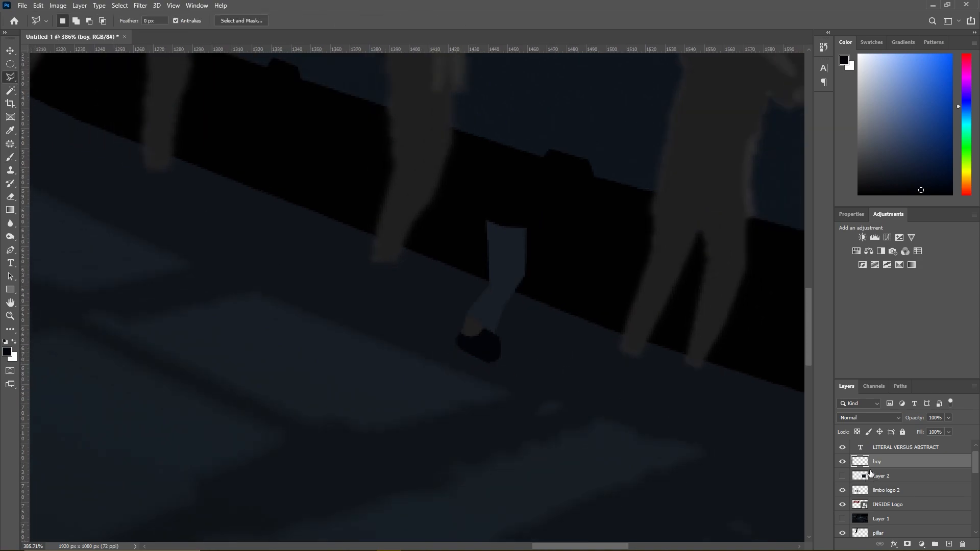
# - Show Layer 2 and outline the boy's red shirt, including the shoulder and forearm, with the Polygonal Lasso
pyautogui.click(838, 476)
pyautogui.scroll(2, 562, 275)
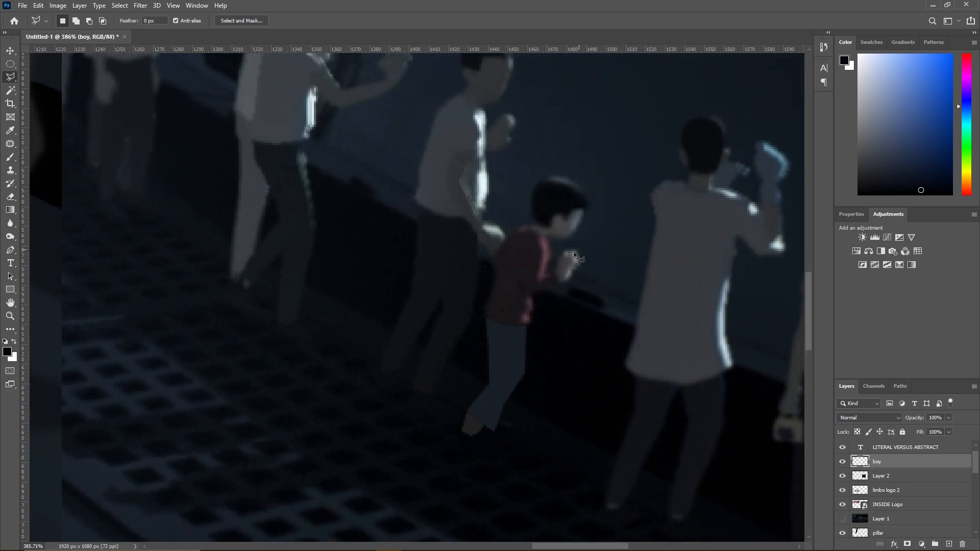
pyautogui.click(482, 310)
pyautogui.click(492, 297)
pyautogui.click(496, 276)
pyautogui.click(496, 269)
pyautogui.click(490, 262)
pyautogui.click(525, 226)
pyautogui.click(534, 227)
pyautogui.click(542, 232)
pyautogui.click(549, 250)
pyautogui.click(542, 277)
pyautogui.click(557, 280)
pyautogui.click(558, 288)
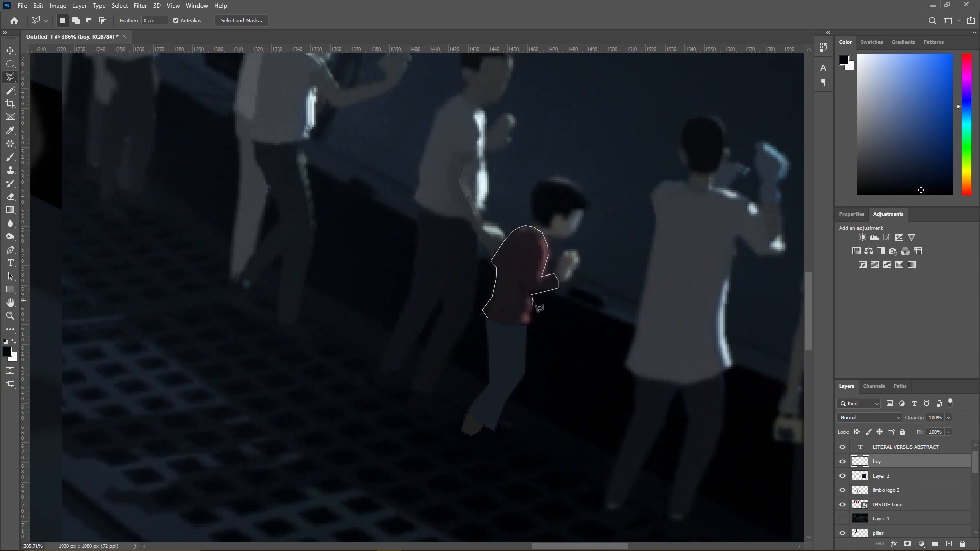
pyautogui.click(528, 323)
pyautogui.doubleClick(488, 321)
# - Choose a muted red brush colour, hide the Layer 2 reference, and paint the shirt selection on the boy layer
pyautogui.click(10, 156)
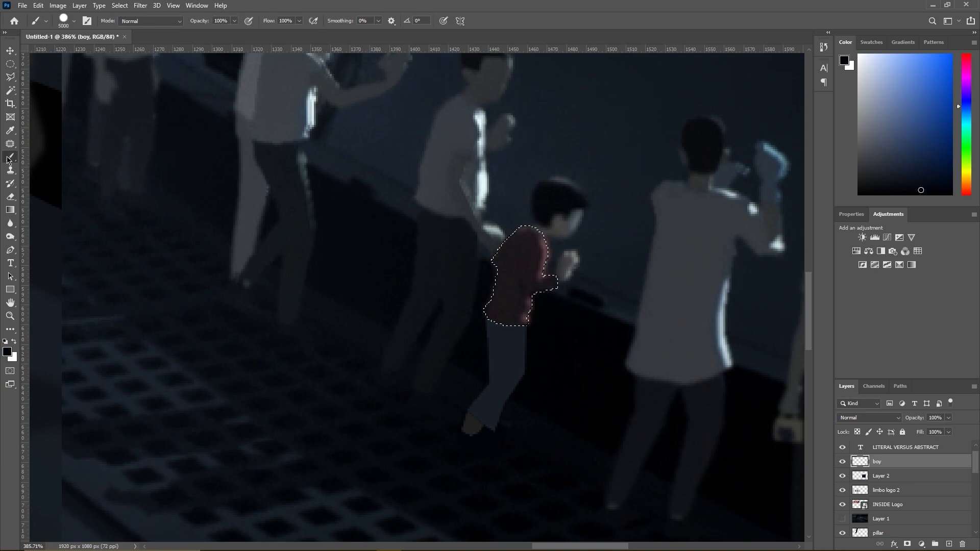
pyautogui.keyDown('alt'); pyautogui.click(517, 263); pyautogui.keyUp('alt')
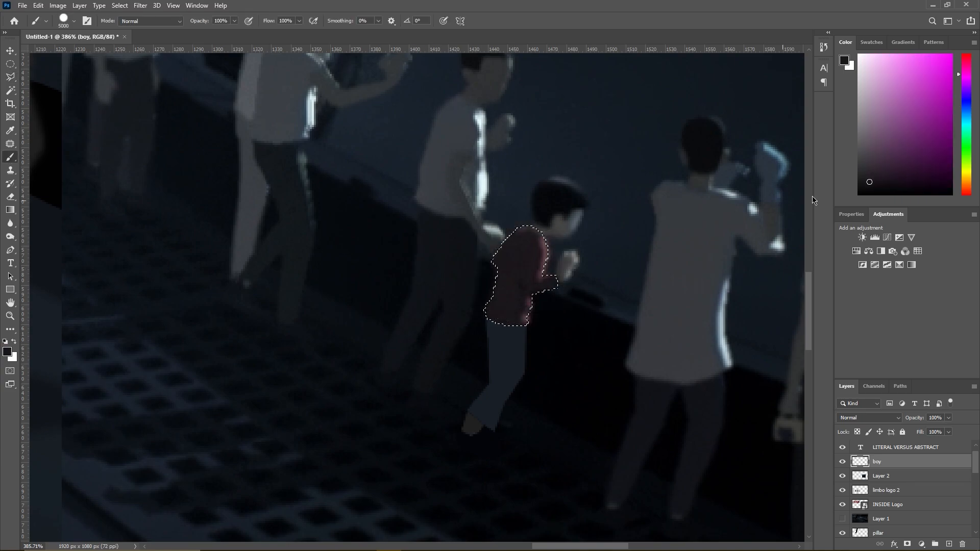
pyautogui.keyDown('alt'); pyautogui.click(531, 247); pyautogui.keyUp('alt')
pyautogui.click(967, 58)
pyautogui.click(879, 164)
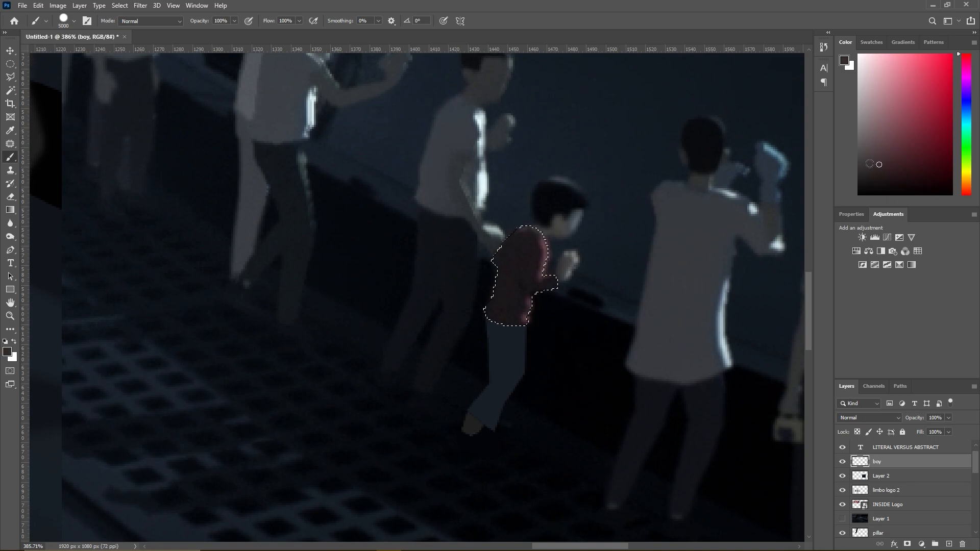
pyautogui.click(842, 518)
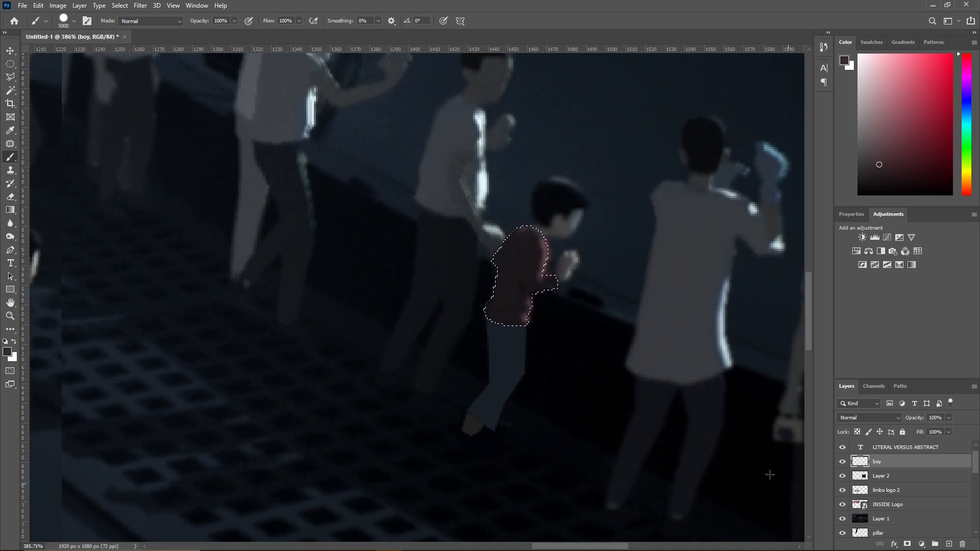
pyautogui.click(842, 518)
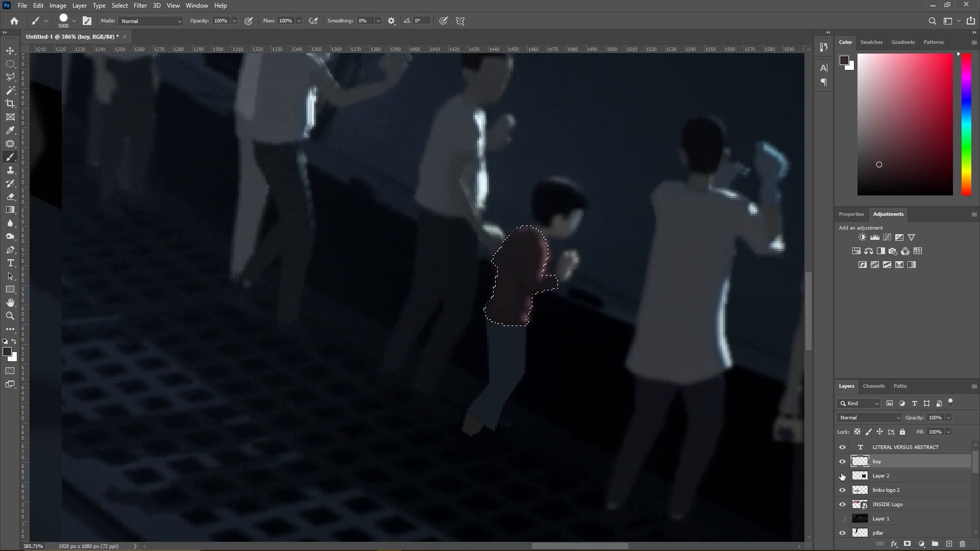
pyautogui.click(841, 476)
pyautogui.click(895, 145)
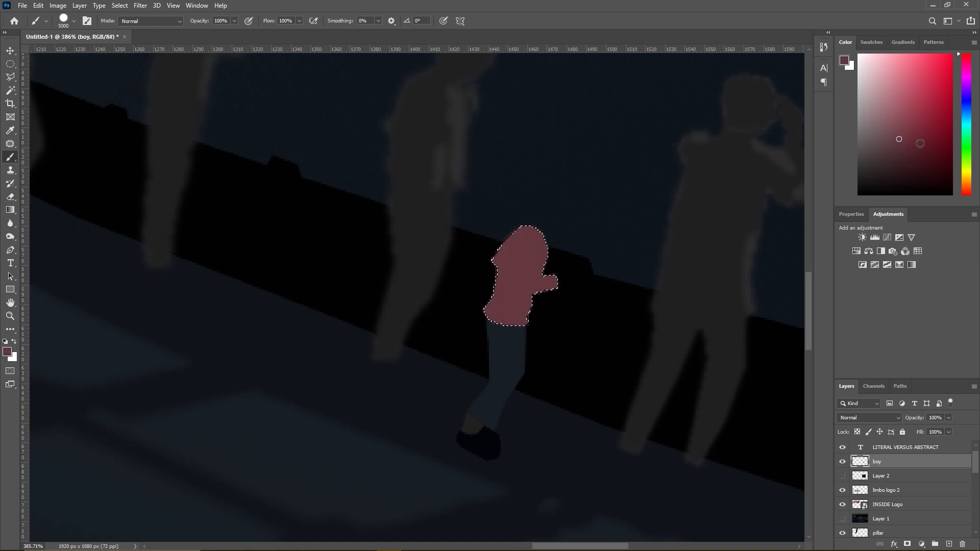
# - Repaint the shirt selection in a saturated dark red and deselect
pyautogui.click(951, 155)
pyautogui.click(498, 253)
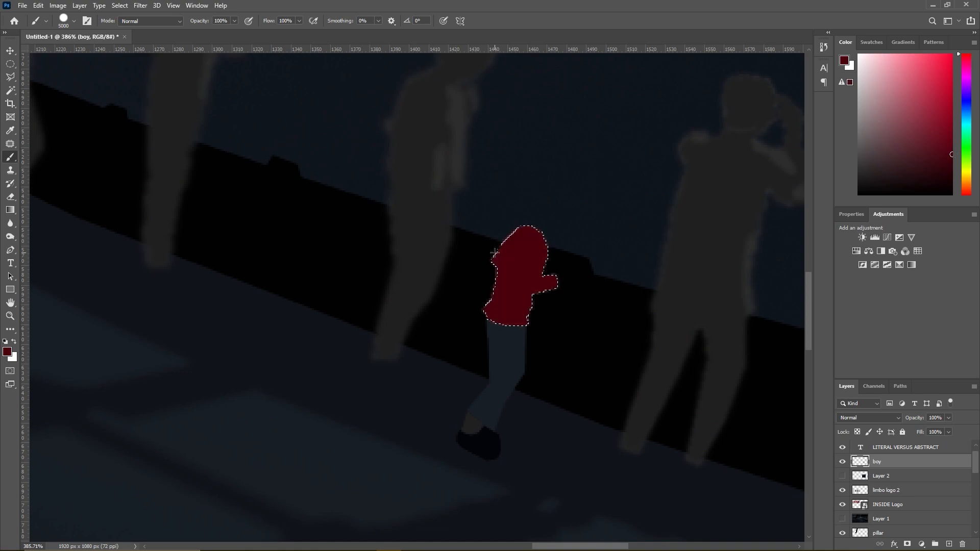
pyautogui.hotkey('ctrl', 'z')
pyautogui.press('l')
pyautogui.rightClick(531, 274)
pyautogui.click(550, 282)
pyautogui.scroll(-3, 551, 286)
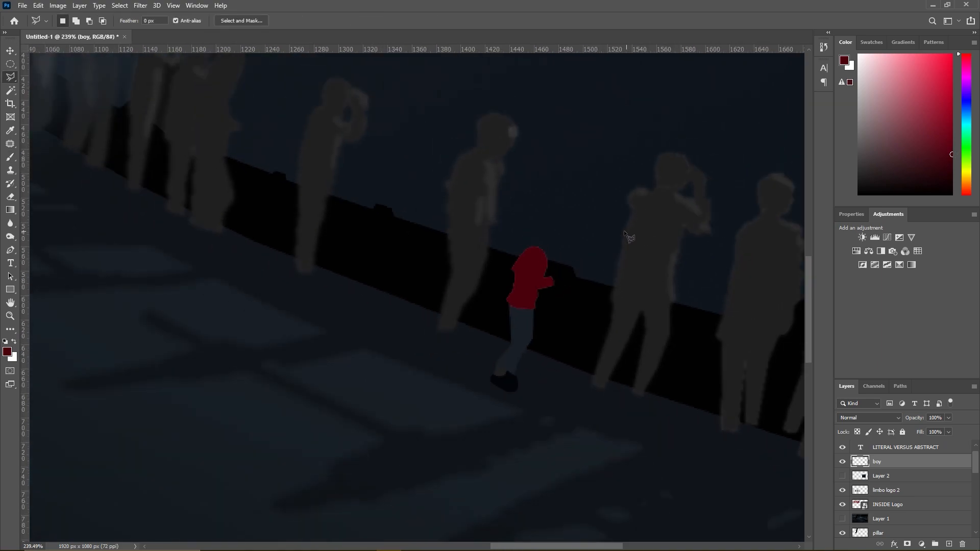
# - Hide the boy layer, show Layer 2, and outline the lit strips on the shirt's sleeve and lower front edge as one selection
pyautogui.scroll(4, 633, 237)
pyautogui.click(842, 461)
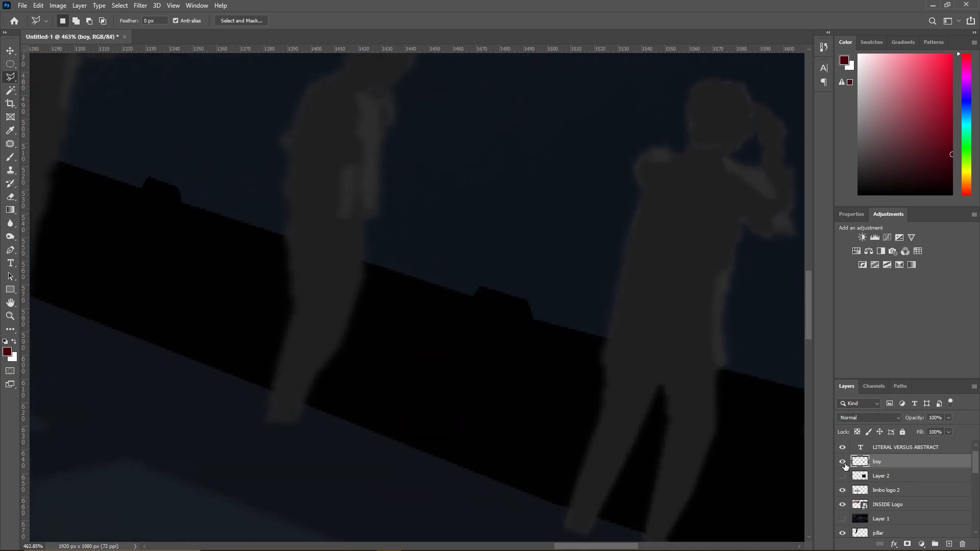
pyautogui.click(842, 461)
pyautogui.click(842, 475)
pyautogui.click(842, 461)
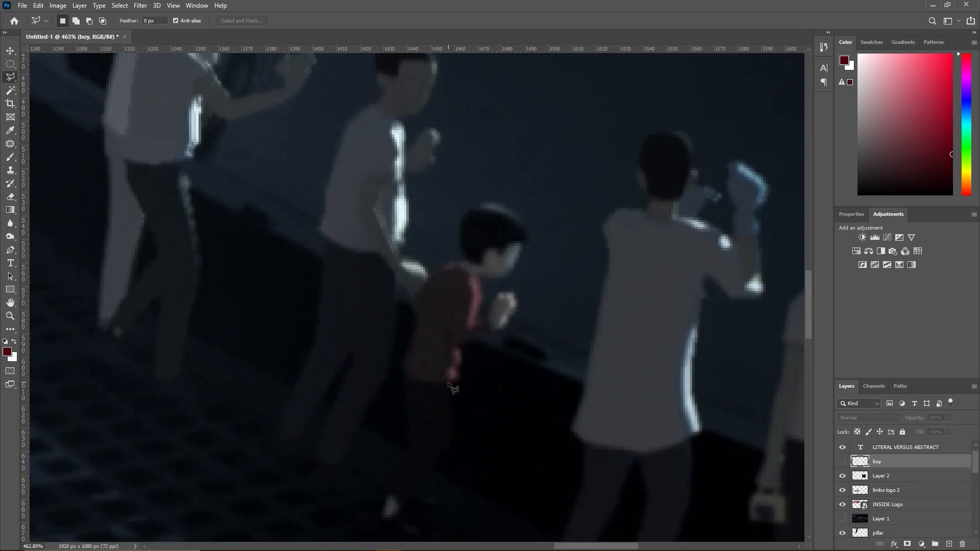
pyautogui.click(453, 365)
pyautogui.click(450, 356)
pyautogui.click(459, 342)
pyautogui.click(455, 381)
pyautogui.keyDown('shift'); pyautogui.click(467, 331); pyautogui.keyUp('shift')
pyautogui.click(484, 322)
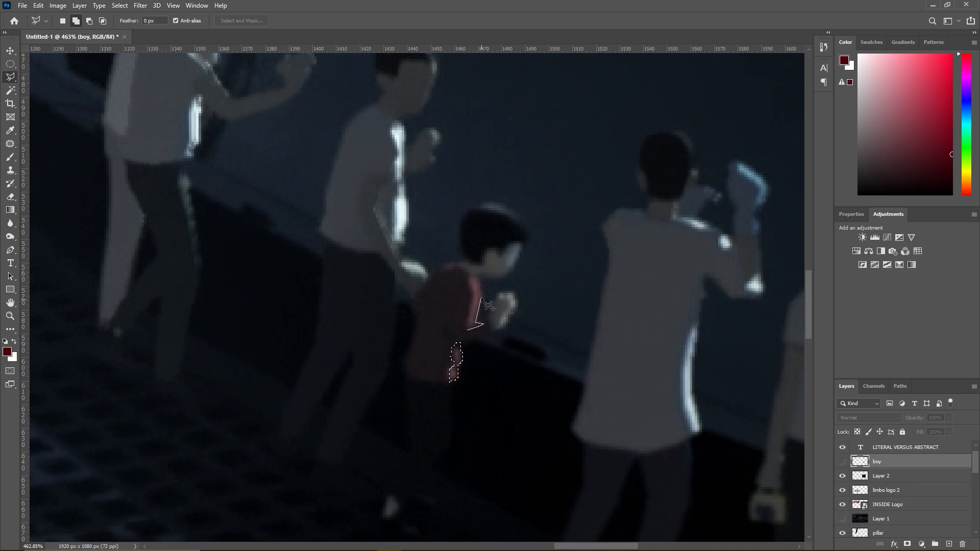
pyautogui.click(478, 278)
pyautogui.click(469, 330)
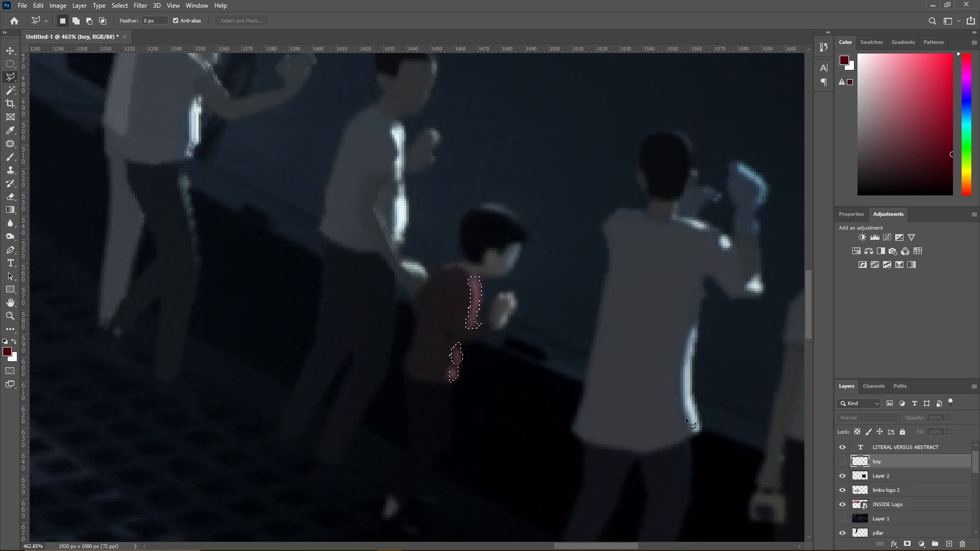
# - Show the boy layer, paint the shirt highlight selection a lighter muted red, and deselect
pyautogui.click(842, 462)
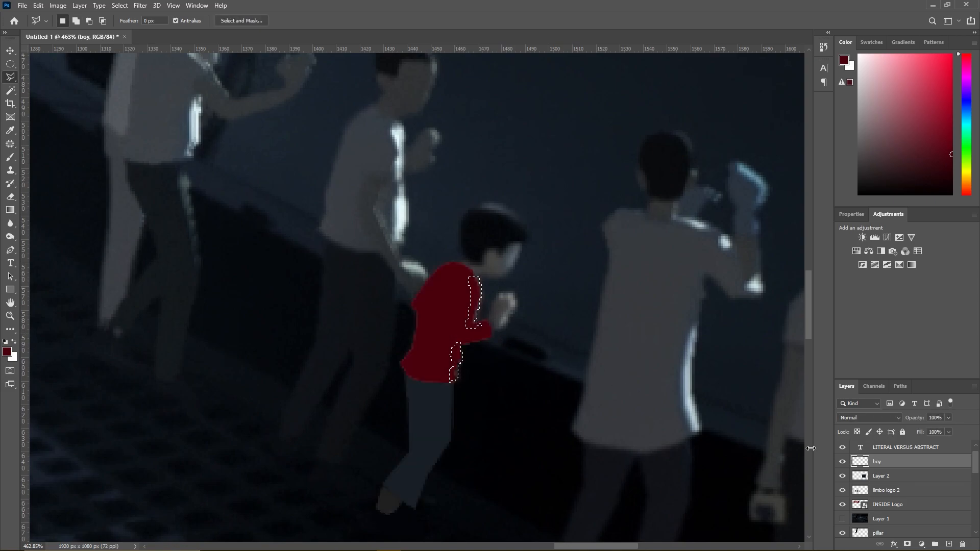
pyautogui.click(12, 156)
pyautogui.moveTo(927, 142); pyautogui.dragTo(910, 128)
pyautogui.click(476, 282)
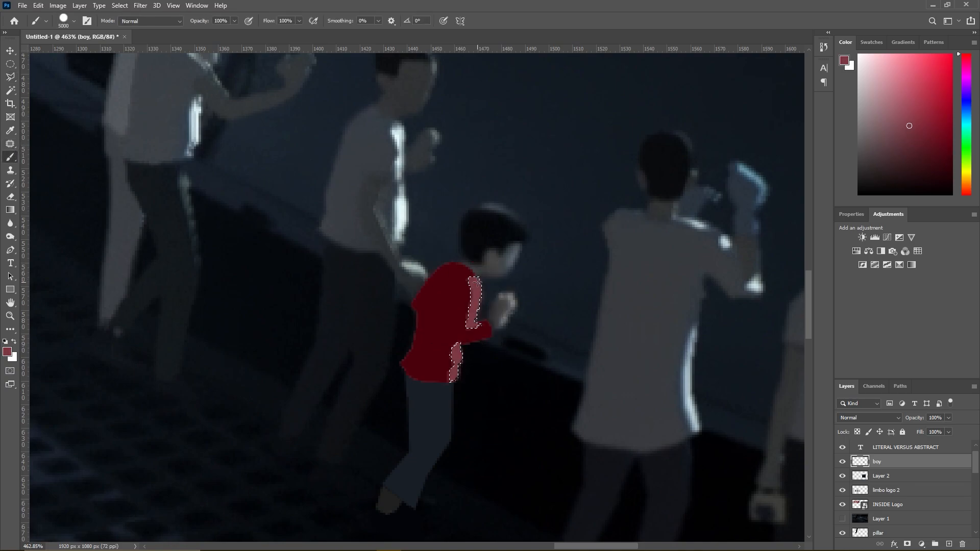
pyautogui.click(10, 76)
pyautogui.rightClick(430, 304)
pyautogui.click(459, 308)
# - Check the shirt highlights with Layer 2 hidden, and undo back to the active highlight selection
pyautogui.scroll(-8, 556, 315)
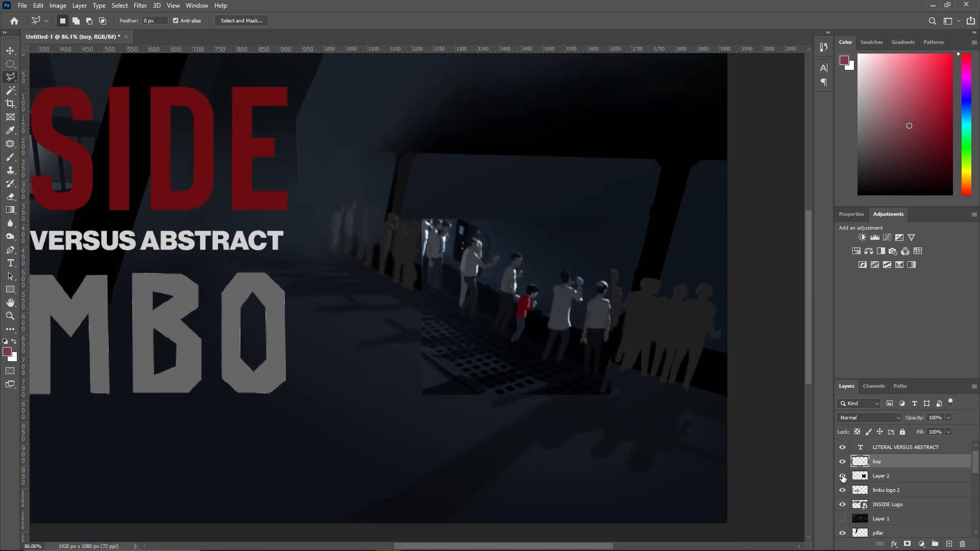
pyautogui.click(842, 476)
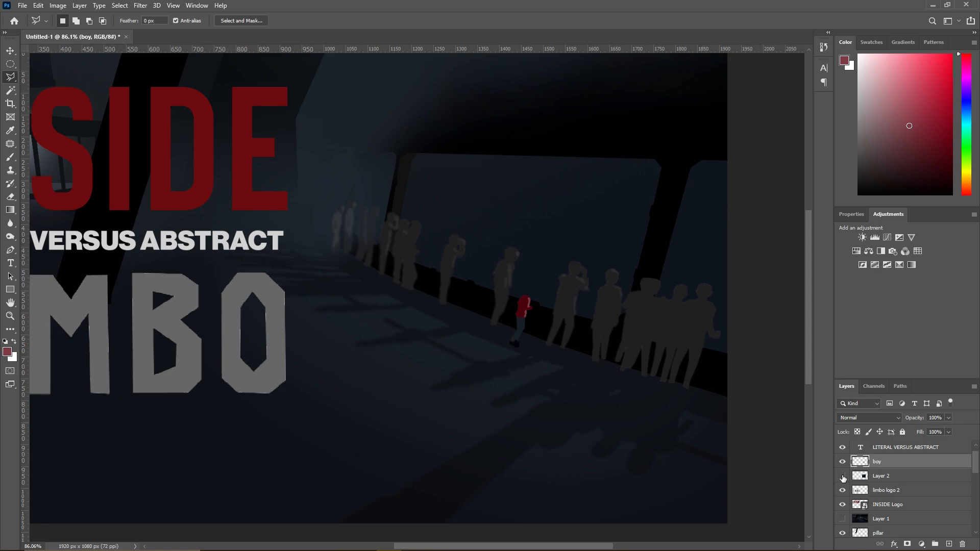
pyautogui.scroll(8, 505, 314)
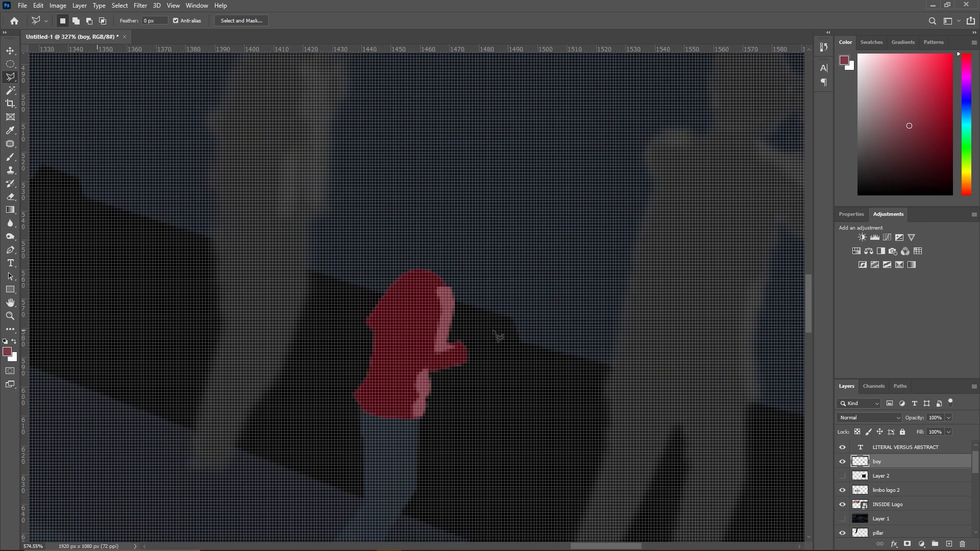
pyautogui.hotkey('ctrl', 'z')
pyautogui.hotkey('ctrl', 'z')
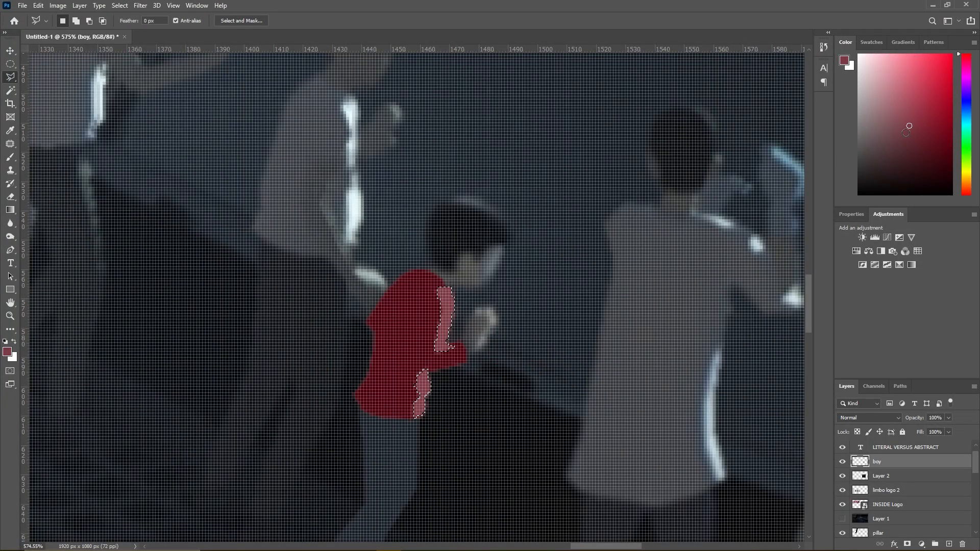
# - Repaint the shirt highlight selection in a darker muted red, deselect, and hide Layer 2
pyautogui.click(916, 140)
pyautogui.click(10, 156)
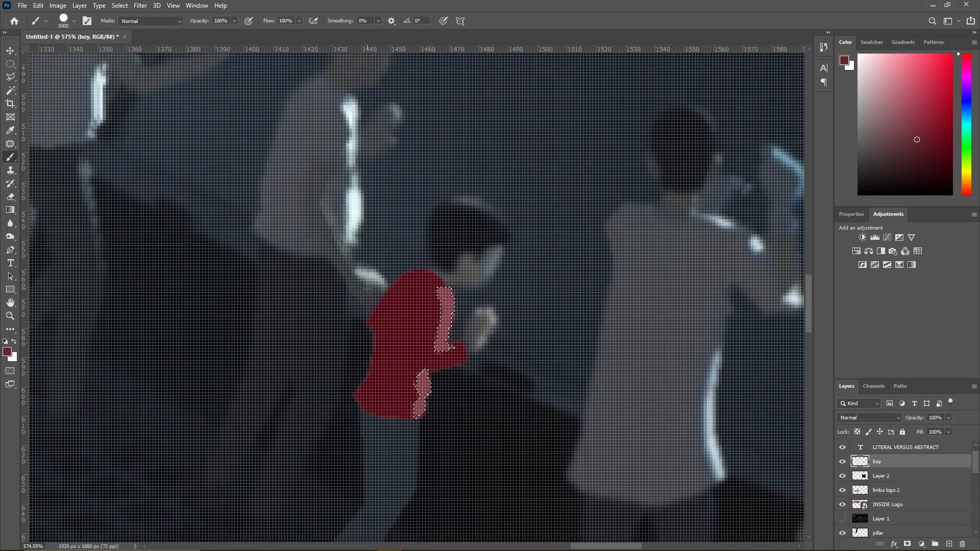
pyautogui.click(10, 77)
pyautogui.rightClick(446, 346)
pyautogui.click(467, 351)
pyautogui.scroll(-5, 468, 354)
pyautogui.scroll(-1, 470, 356)
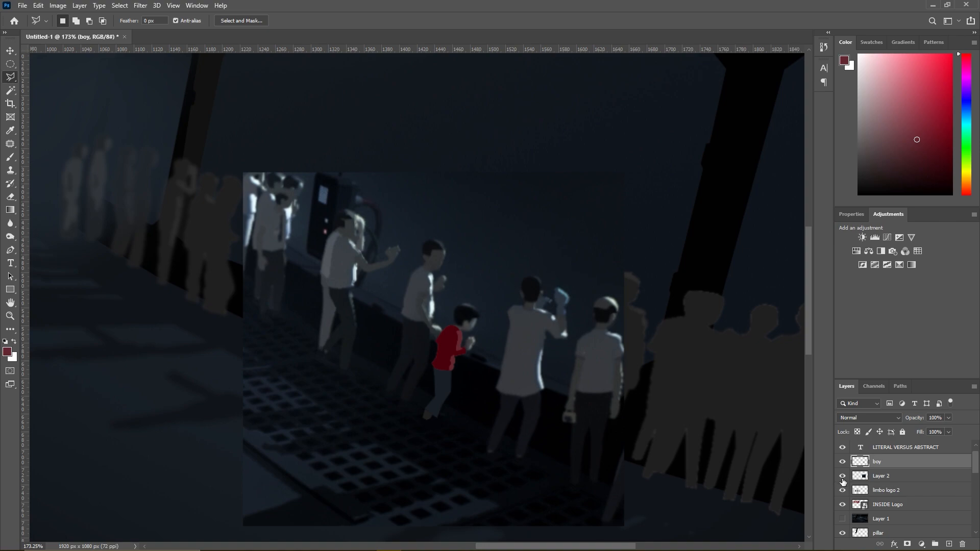
pyautogui.click(842, 477)
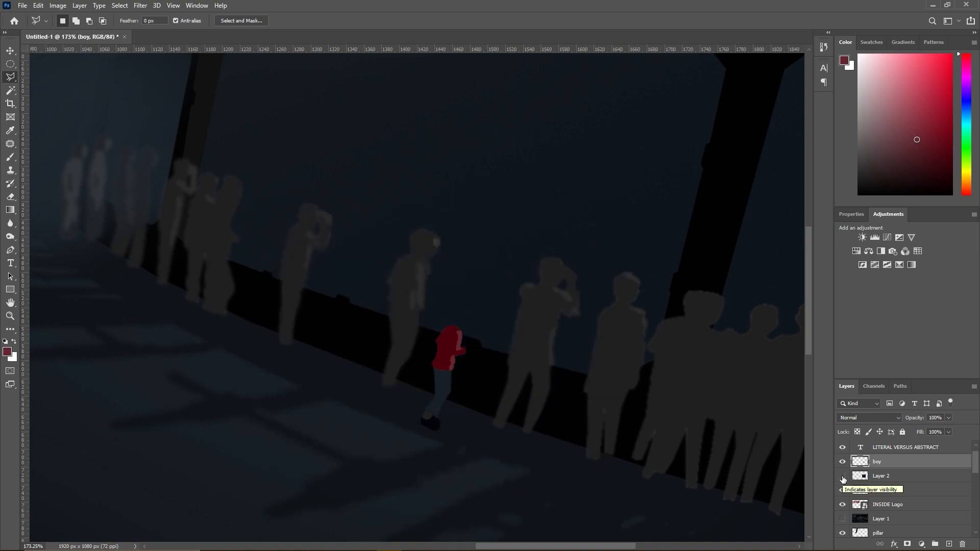
# - Compare the painted boy with the Layer 2 reference by toggling both layers, and review him in the whole composition
pyautogui.scroll(6, 619, 409)
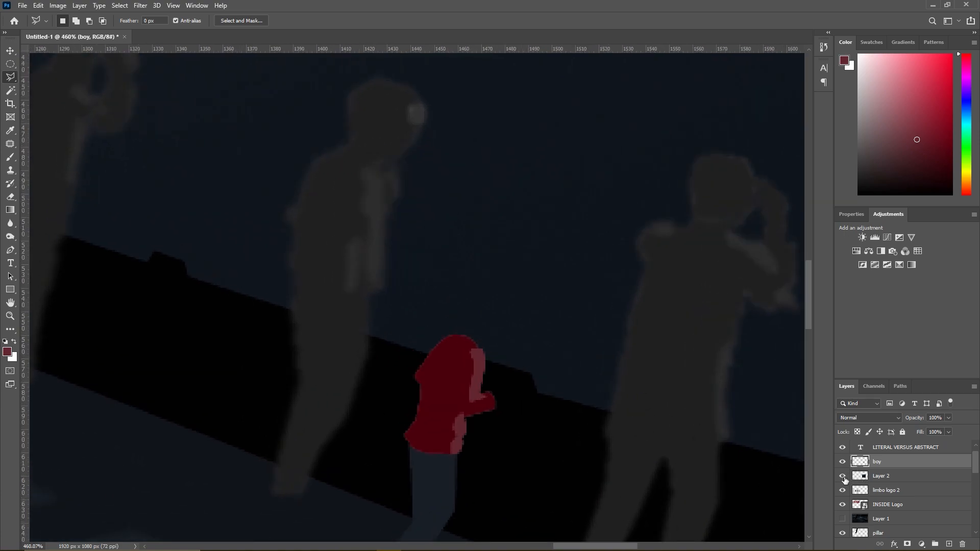
pyautogui.click(843, 476)
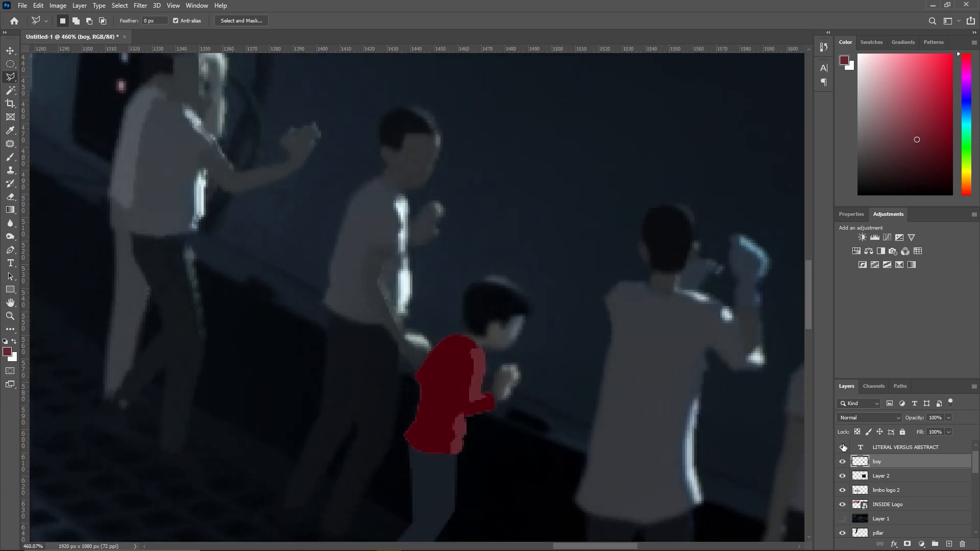
pyautogui.click(843, 462)
pyautogui.click(843, 462)
pyautogui.click(842, 481)
pyautogui.scroll(-7, 488, 404)
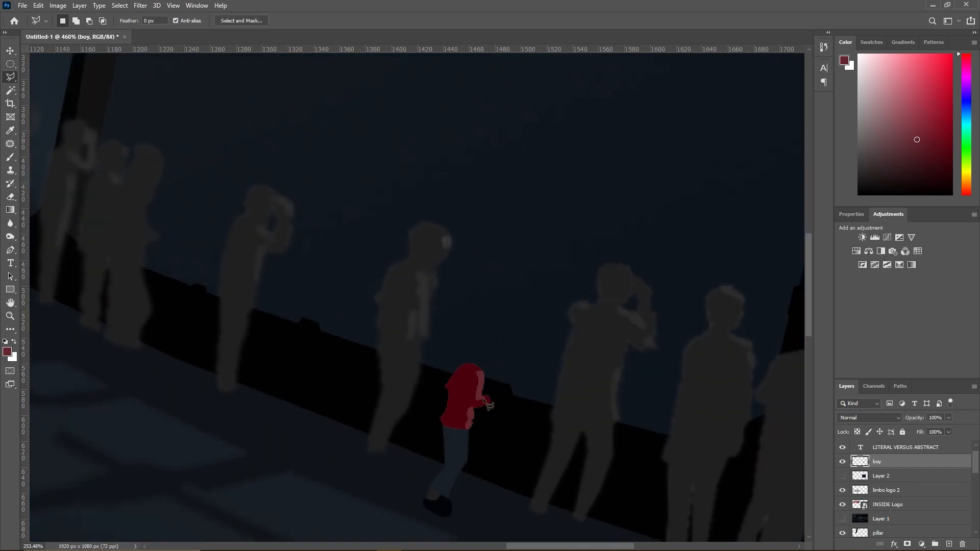
pyautogui.scroll(-4, 485, 402)
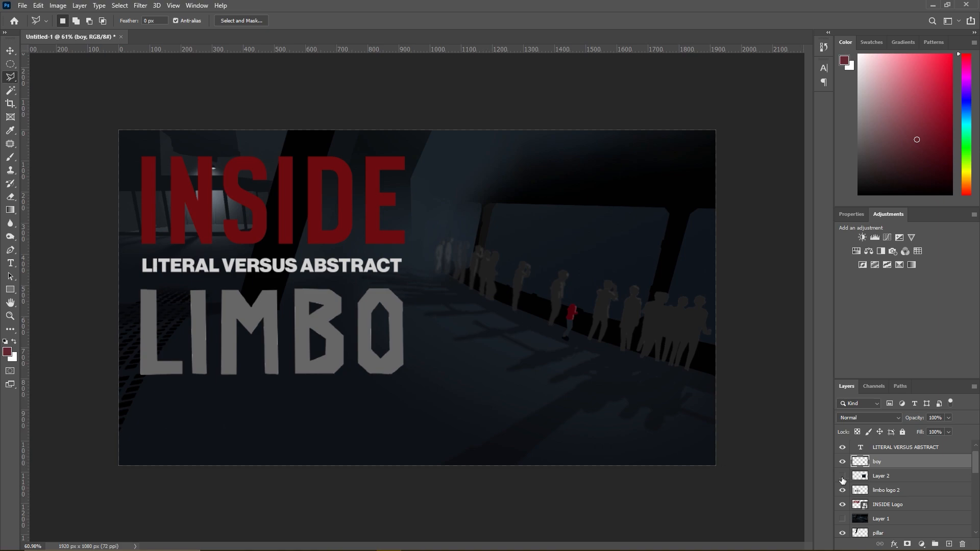
# - Check the composition against the Brightness/Contrast 1 layer, hide it again, and move Layer 1 directly above the LITERAL VERSUS ABSTRACT text layer
pyautogui.scroll(1, 845, 467)
pyautogui.click(843, 447)
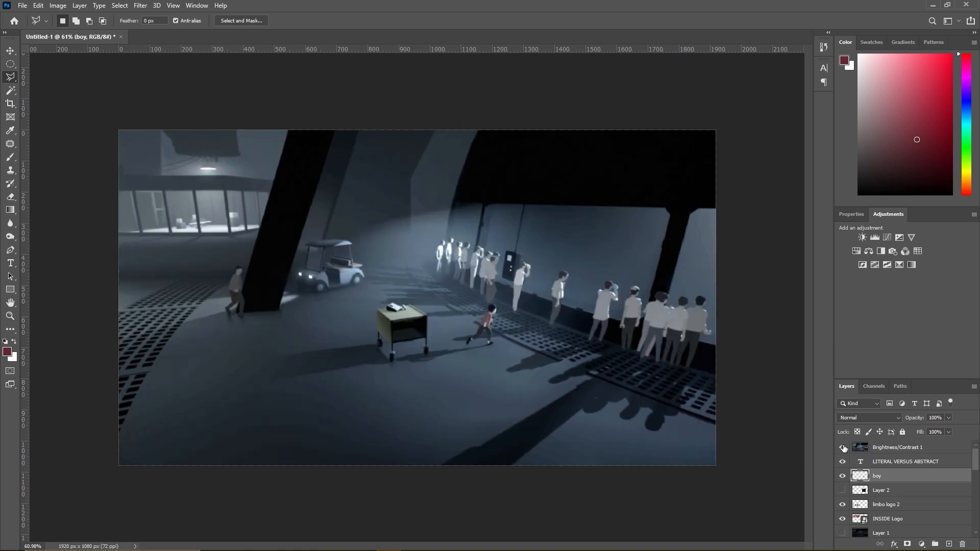
pyautogui.click(842, 448)
pyautogui.click(894, 544)
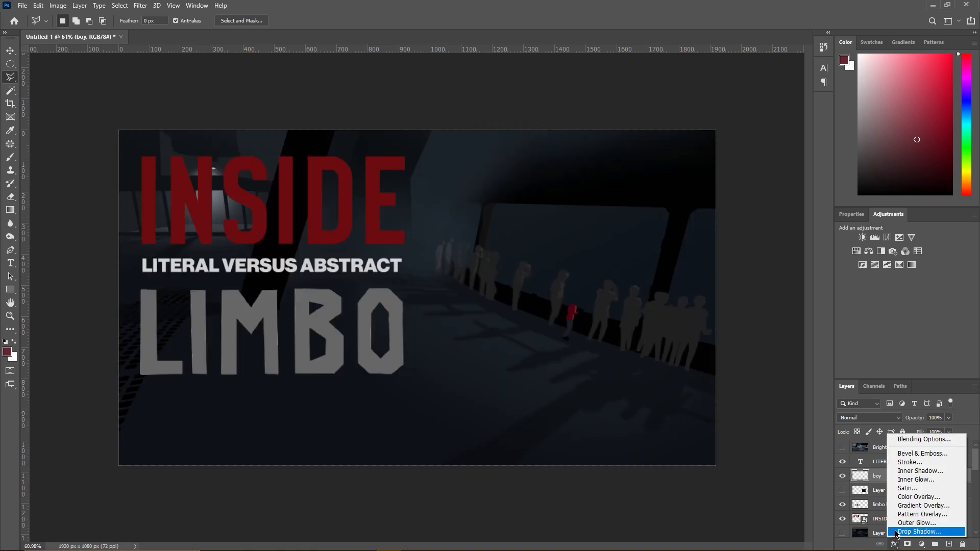
pyautogui.click(871, 534)
pyautogui.moveTo(871, 534); pyautogui.dragTo(870, 461)
# - Compare the painted composition with the darkened reference by repeatedly showing and hiding Layer 1, leaving it hidden
pyautogui.click(843, 461)
pyautogui.click(843, 462)
pyautogui.click(842, 461)
pyautogui.click(842, 462)
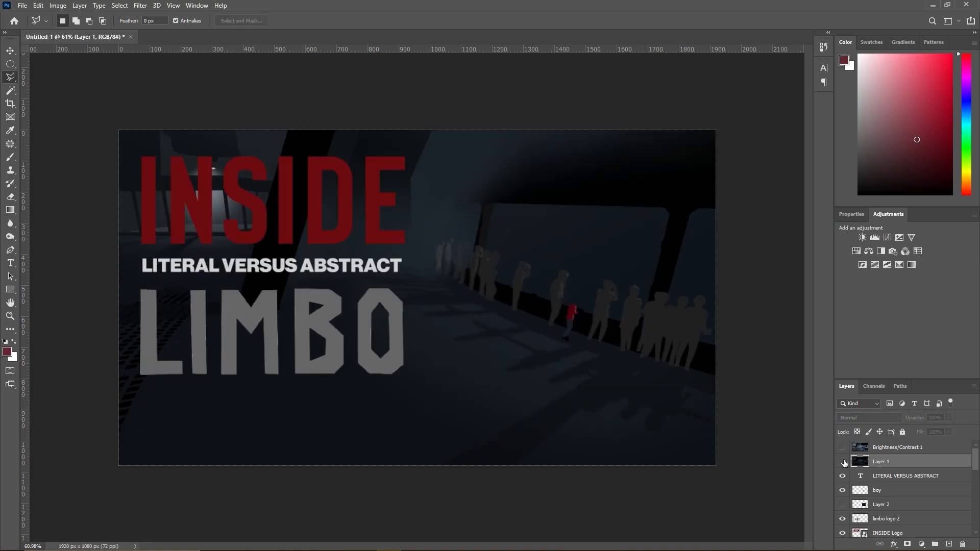
pyautogui.click(842, 462)
pyautogui.click(842, 461)
pyautogui.click(843, 462)
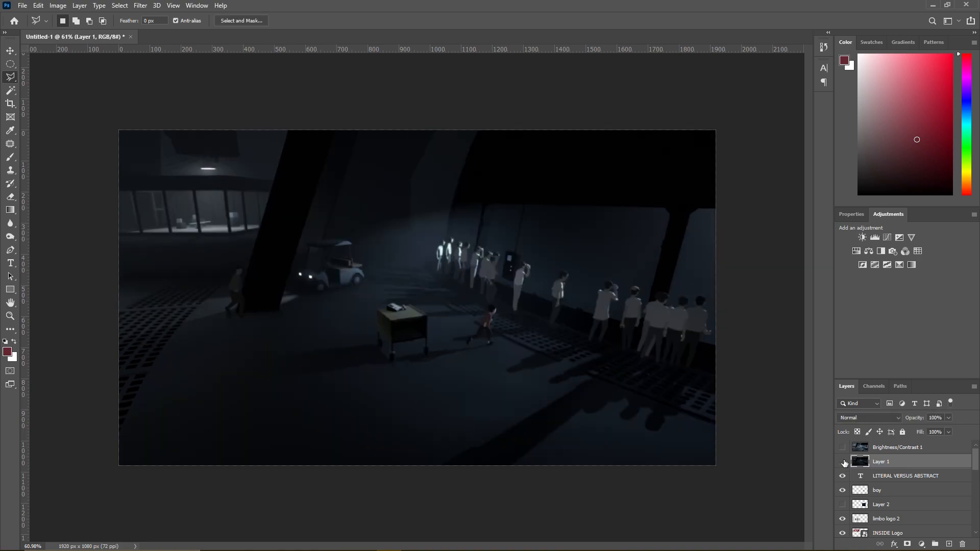
pyautogui.click(842, 461)
pyautogui.click(842, 462)
pyautogui.click(842, 462)
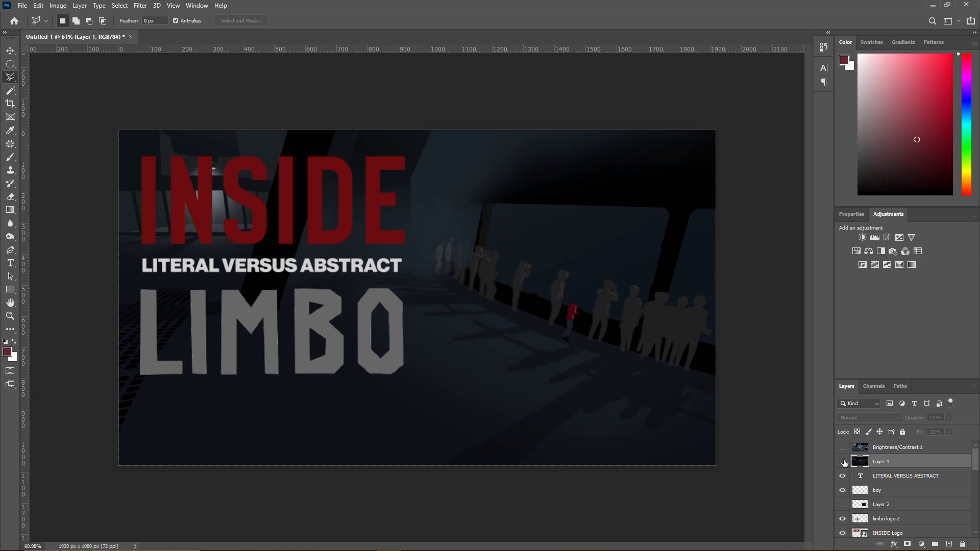
pyautogui.click(842, 462)
pyautogui.click(843, 461)
# - Show Layer 2, outline the boy's raised hand with the Polygonal Lasso, and sample the hand's dark grey for the Brush
pyautogui.scroll(6, 605, 338)
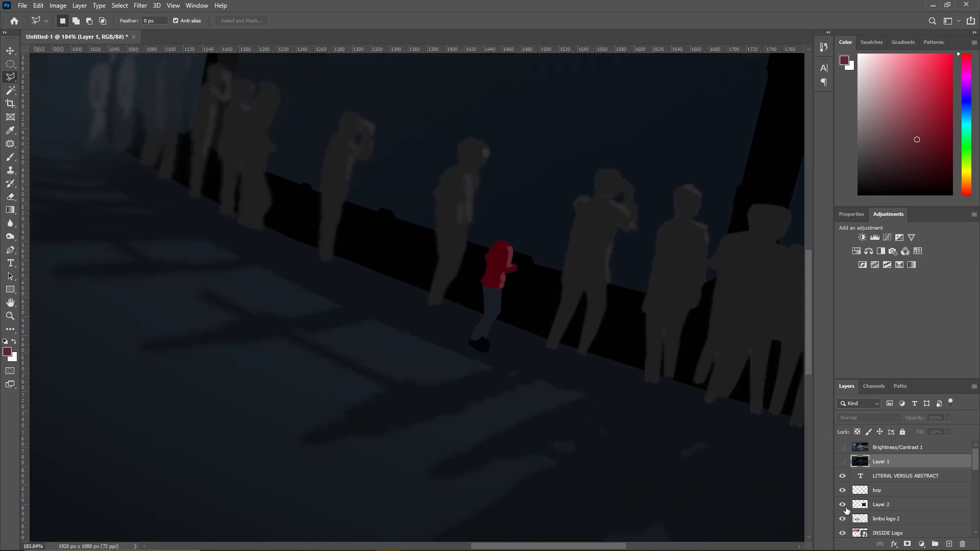
pyautogui.scroll(4, 520, 268)
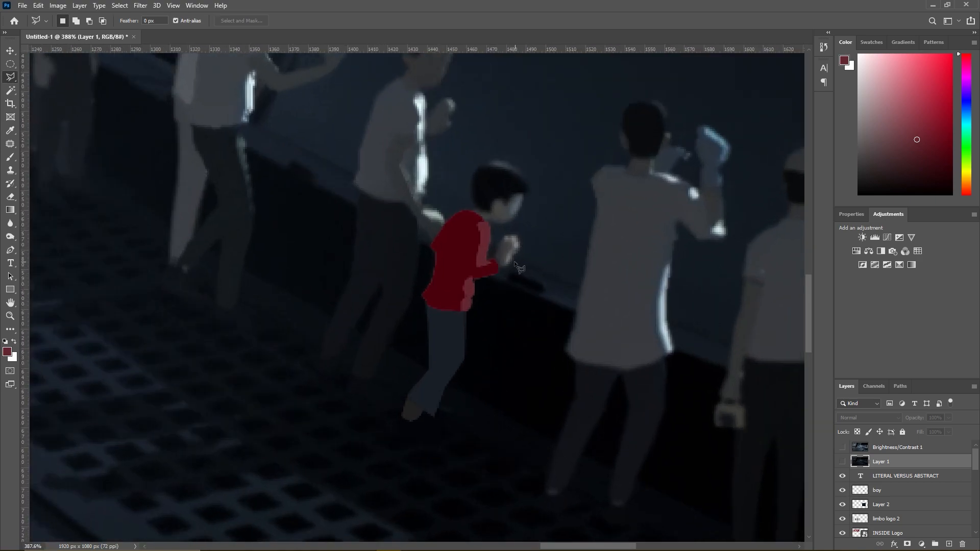
pyautogui.click(493, 258)
pyautogui.click(504, 236)
pyautogui.click(517, 235)
pyautogui.click(519, 246)
pyautogui.click(511, 260)
pyautogui.click(507, 265)
pyautogui.click(501, 266)
pyautogui.press('b')
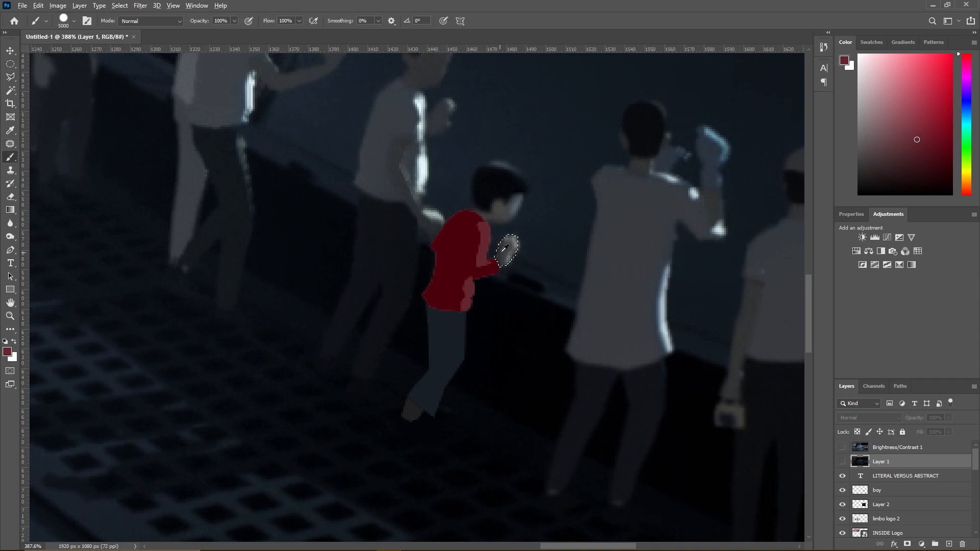
pyautogui.keyDown('alt'); pyautogui.click(506, 249); pyautogui.keyUp('alt')
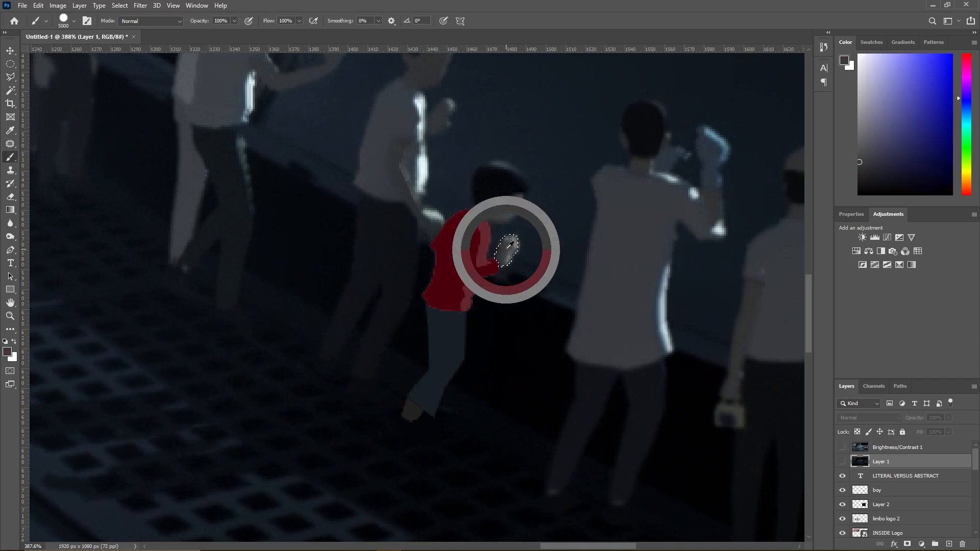
# - Try painting the hand selection dark grey on Layer 2, and undo the paint
pyautogui.click(842, 460)
pyautogui.click(843, 460)
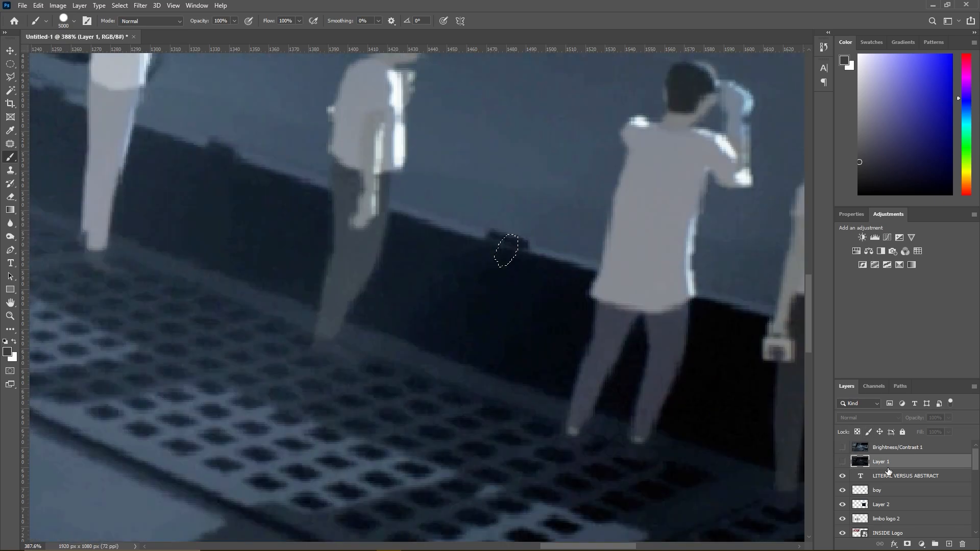
pyautogui.click(886, 507)
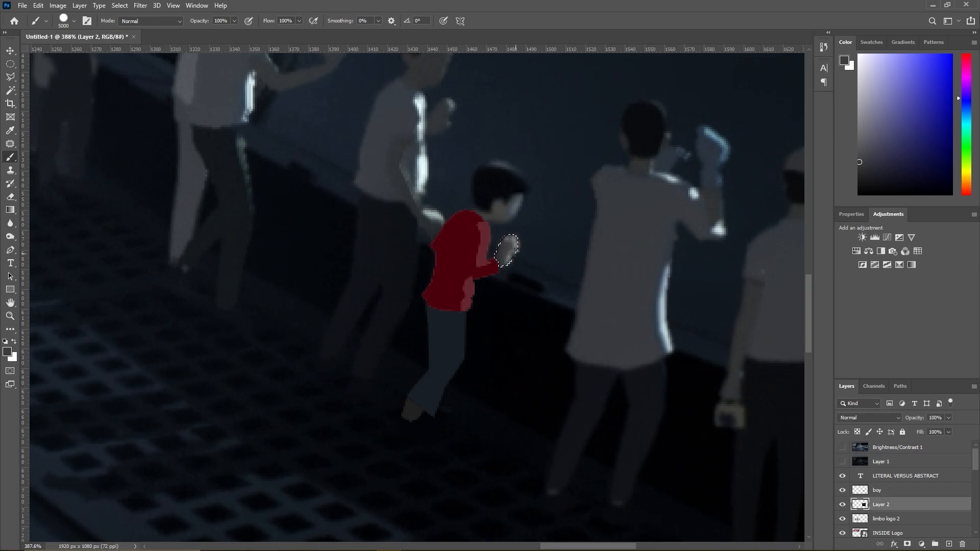
pyautogui.click(534, 259)
pyautogui.scroll(6, 559, 282)
pyautogui.scroll(-4, 307, 212)
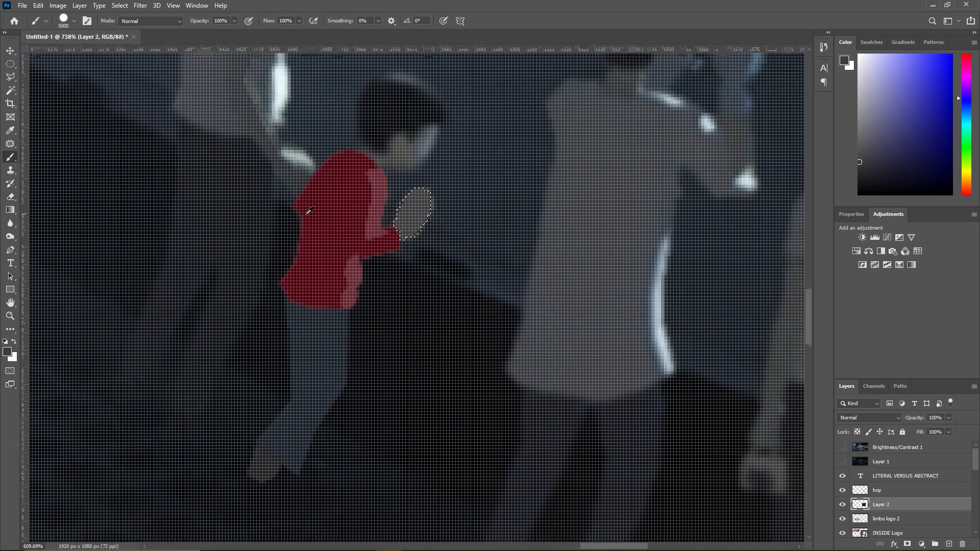
pyautogui.click(10, 77)
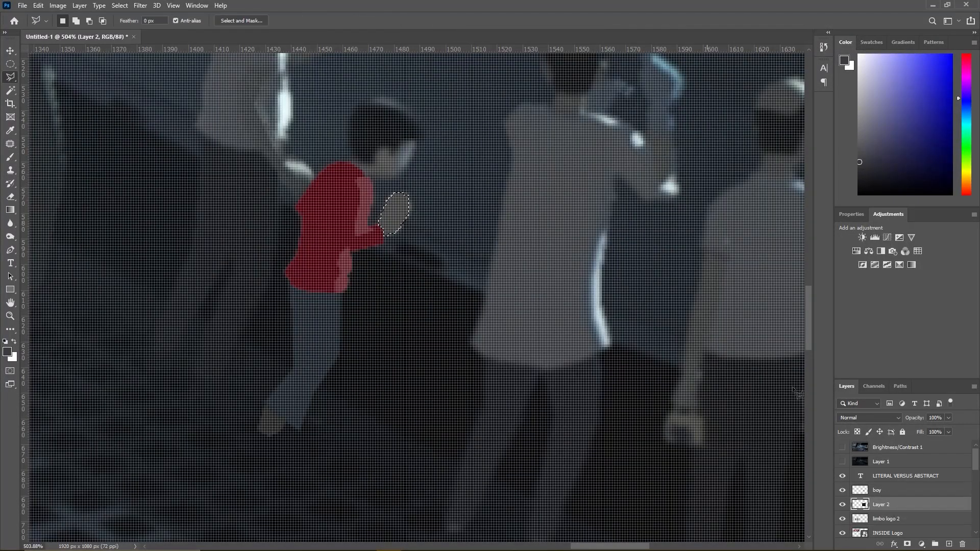
pyautogui.click(840, 503)
pyautogui.hotkey('ctrl', 'z')
# - Select the boy layer and paint the hand selection dark grey with the Brush
pyautogui.click(878, 490)
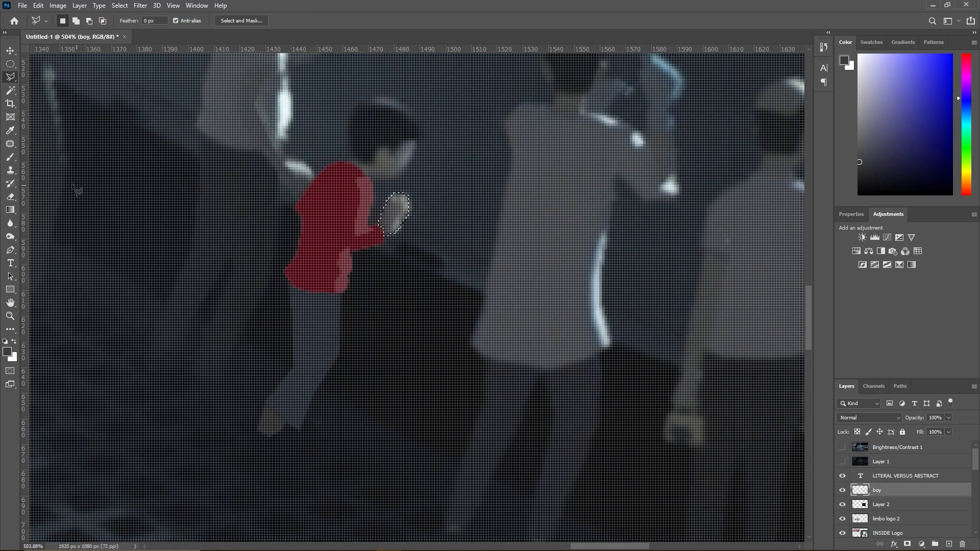
pyautogui.click(11, 157)
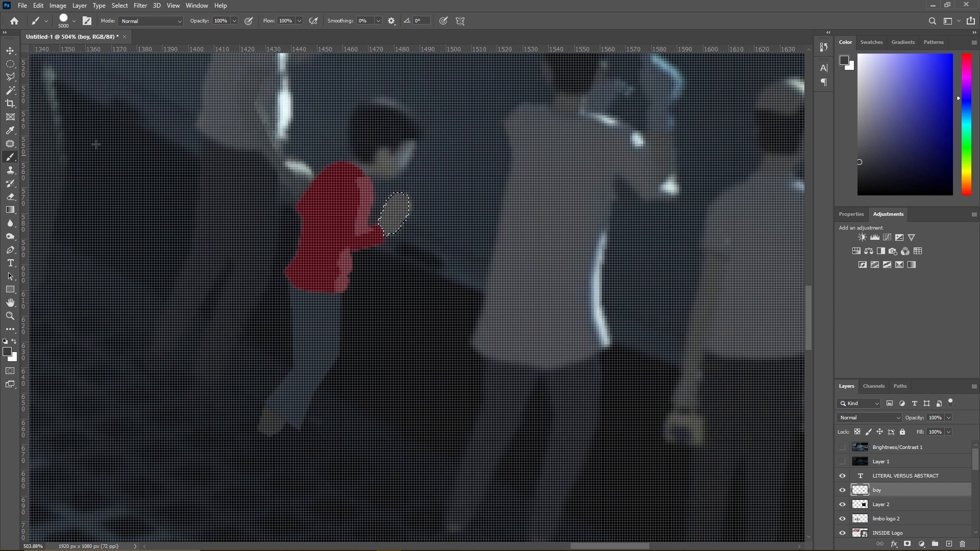
pyautogui.click(8, 77)
# - Hide the boy layer and subtract the hand's shaded part from the selection, keeping only its lit outer edge
pyautogui.click(842, 490)
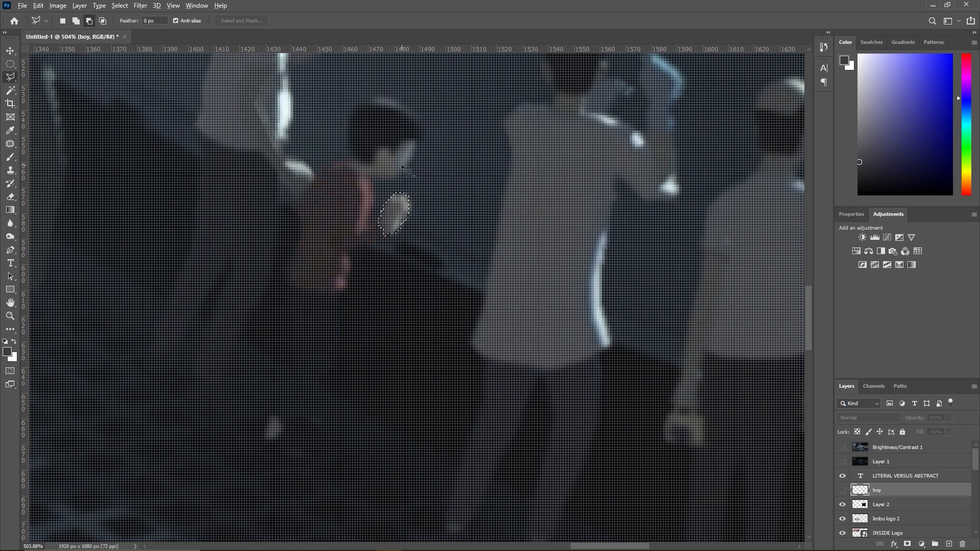
pyautogui.scroll(2, 403, 171)
pyautogui.click(386, 260)
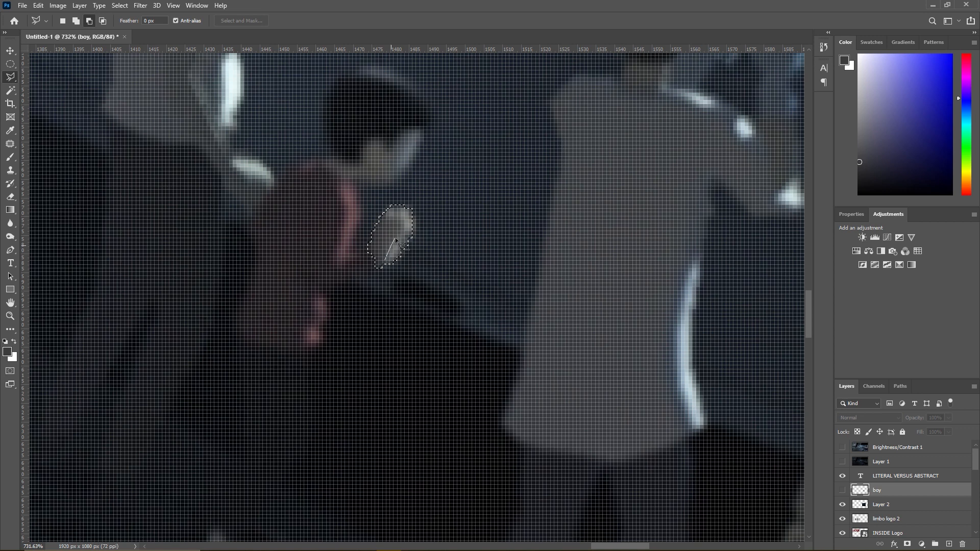
pyautogui.click(378, 207)
pyautogui.click(359, 238)
pyautogui.doubleClick(357, 278)
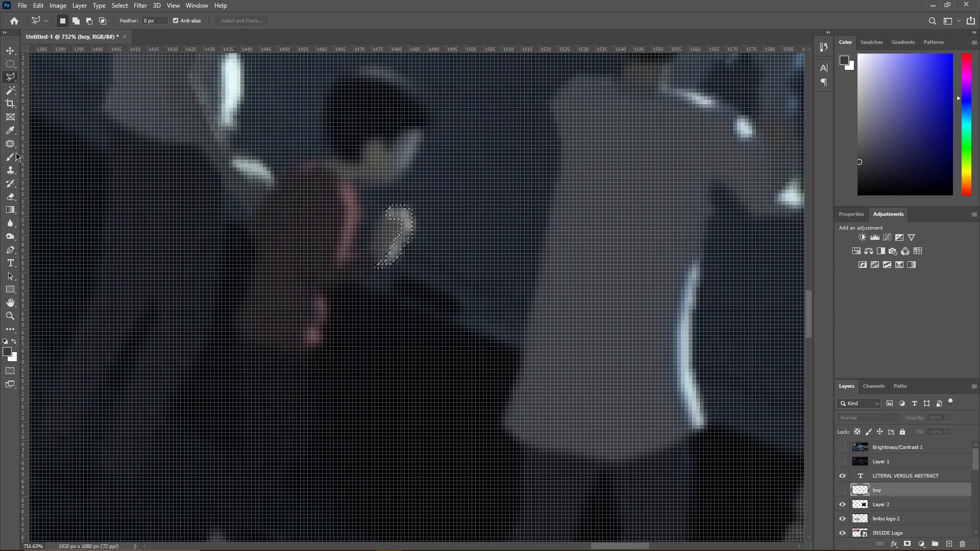
# - Sample the hand's lighter grey, show the boy layer, paint the highlight selection with it, and deselect
pyautogui.click(15, 155)
pyautogui.keyDown('alt'); pyautogui.click(401, 246); pyautogui.keyUp('alt')
pyautogui.click(841, 490)
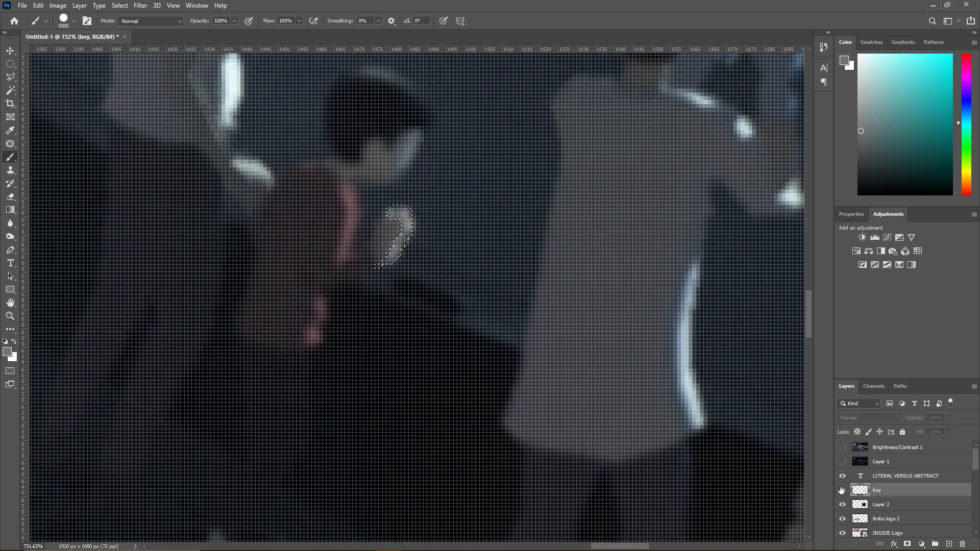
pyautogui.click(11, 78)
pyautogui.rightClick(307, 228)
pyautogui.click(322, 233)
# - Outline the boy's face and neck below the hair with the Polygonal Lasso, closing the selection at the shirt collar
pyautogui.scroll(-8, 321, 234)
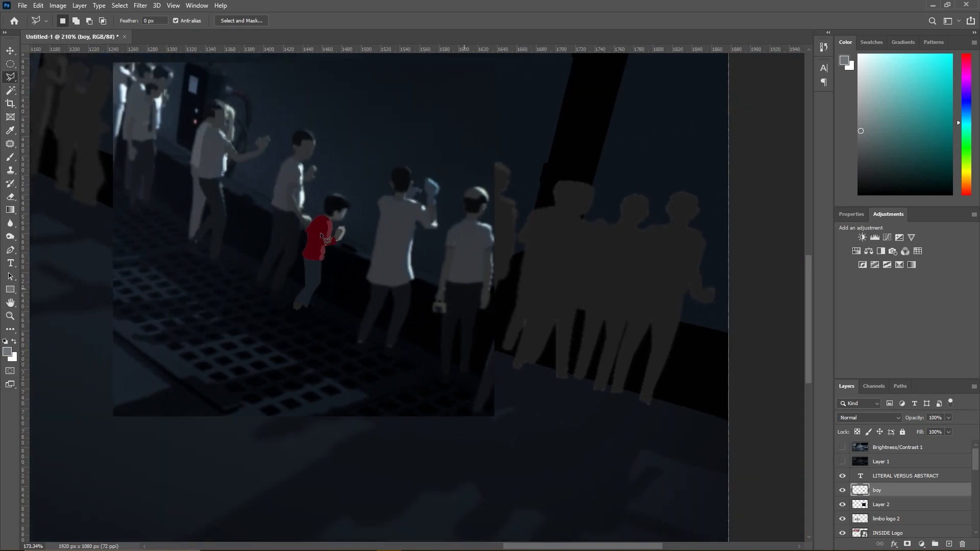
pyautogui.scroll(-5, 321, 235)
pyautogui.scroll(8, 592, 295)
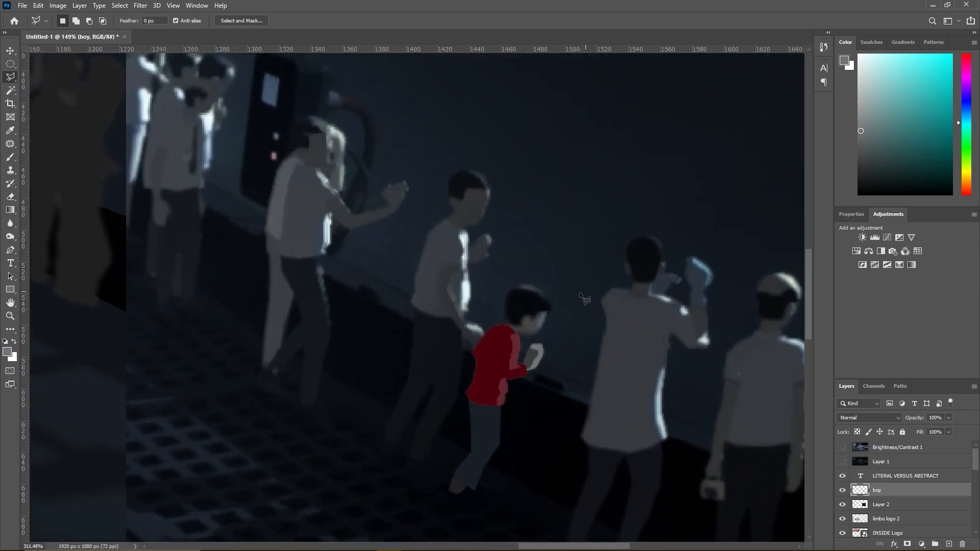
pyautogui.scroll(3, 592, 295)
pyautogui.scroll(4, 456, 342)
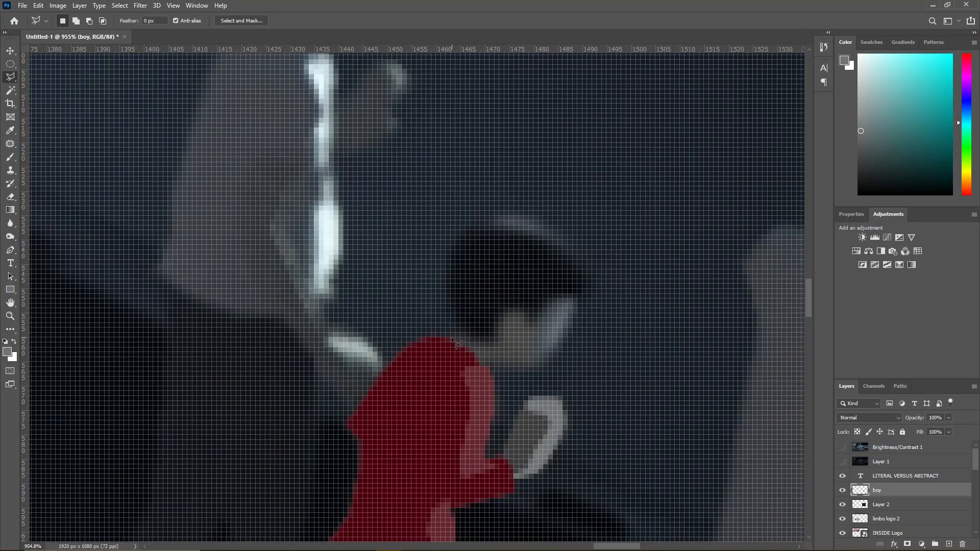
pyautogui.click(451, 338)
pyautogui.click(467, 309)
pyautogui.click(521, 292)
pyautogui.click(562, 290)
pyautogui.click(576, 293)
pyautogui.click(583, 302)
pyautogui.click(578, 302)
pyautogui.click(574, 320)
pyautogui.click(565, 337)
pyautogui.click(556, 349)
pyautogui.click(533, 366)
pyautogui.click(520, 369)
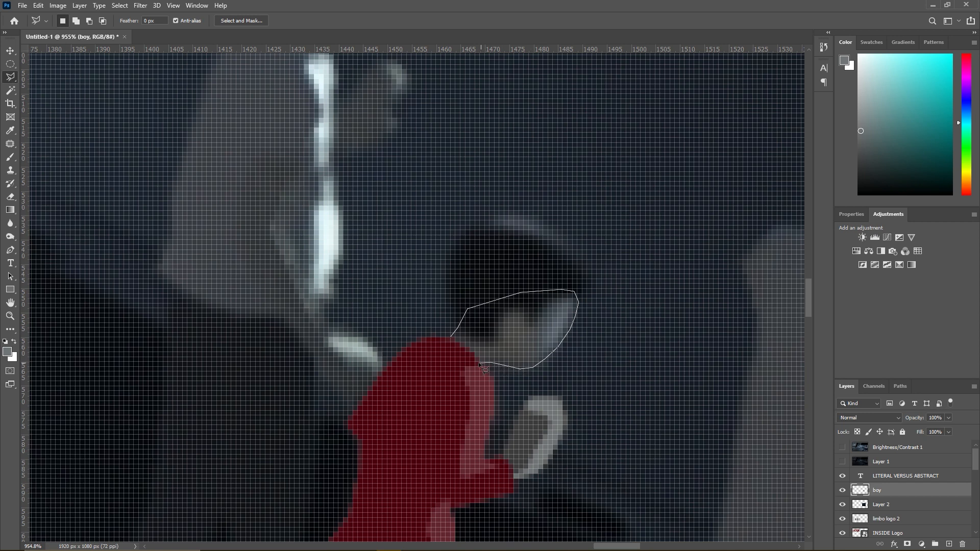
pyautogui.click(453, 343)
# - Subtract the area overlapping the red shirt collar from the face selection
pyautogui.scroll(5, 477, 354)
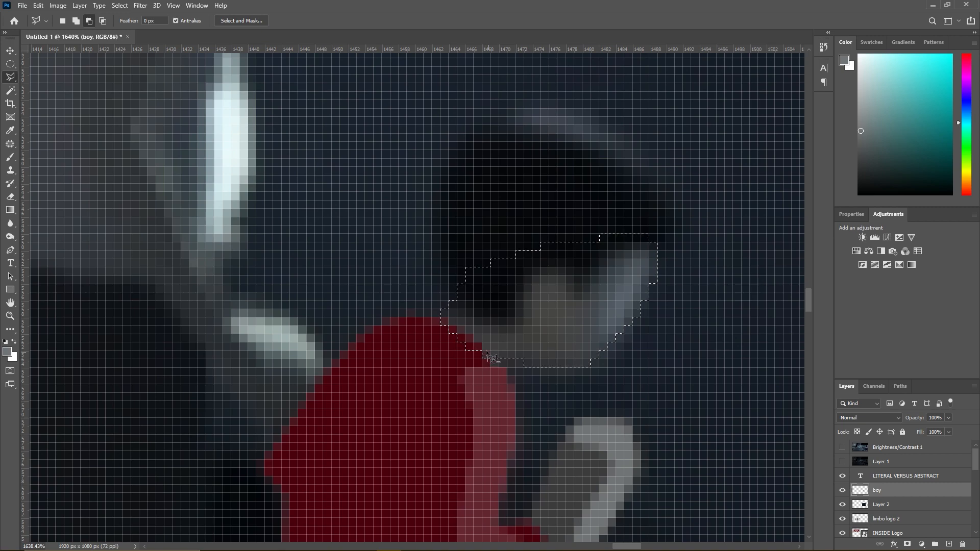
pyautogui.click(444, 320)
pyautogui.click(408, 326)
pyautogui.doubleClick(412, 361)
# - Sample the hand's light highlight grey as the background colour and its dark grey as the foreground colour
pyautogui.press('b')
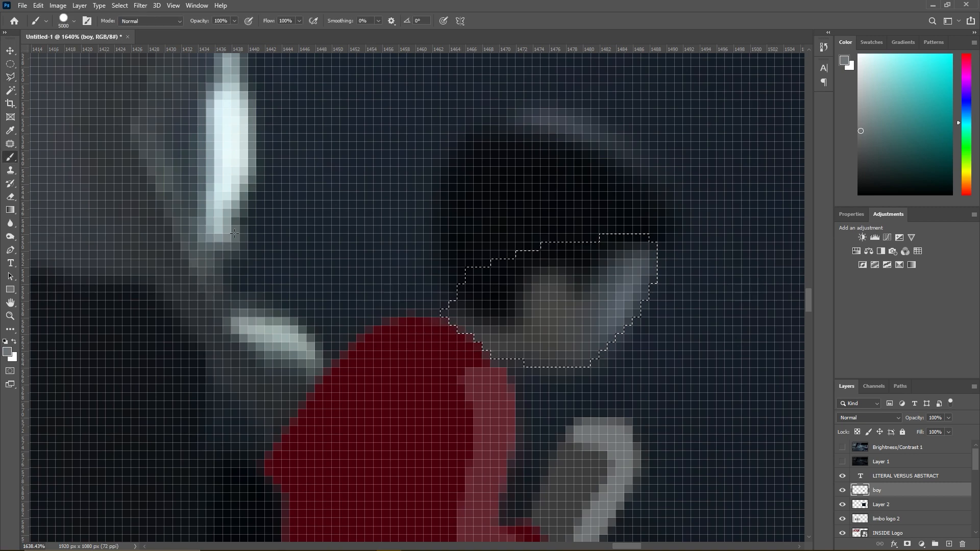
pyautogui.keyDown('alt'); pyautogui.click(635, 290); pyautogui.keyUp('alt')
pyautogui.moveTo(636, 290); pyautogui.dragTo(595, 422)
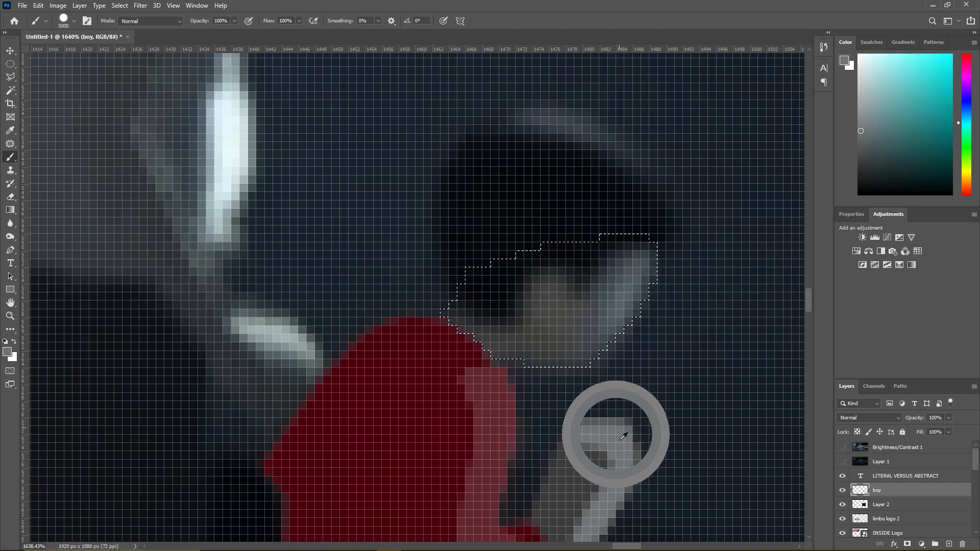
pyautogui.click(15, 343)
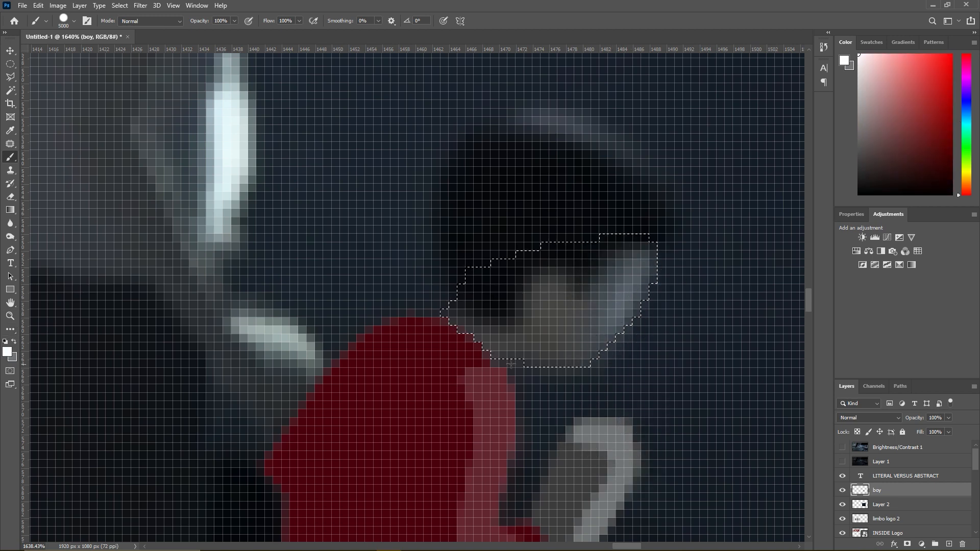
pyautogui.keyDown('alt'); pyautogui.click(560, 497); pyautogui.keyUp('alt')
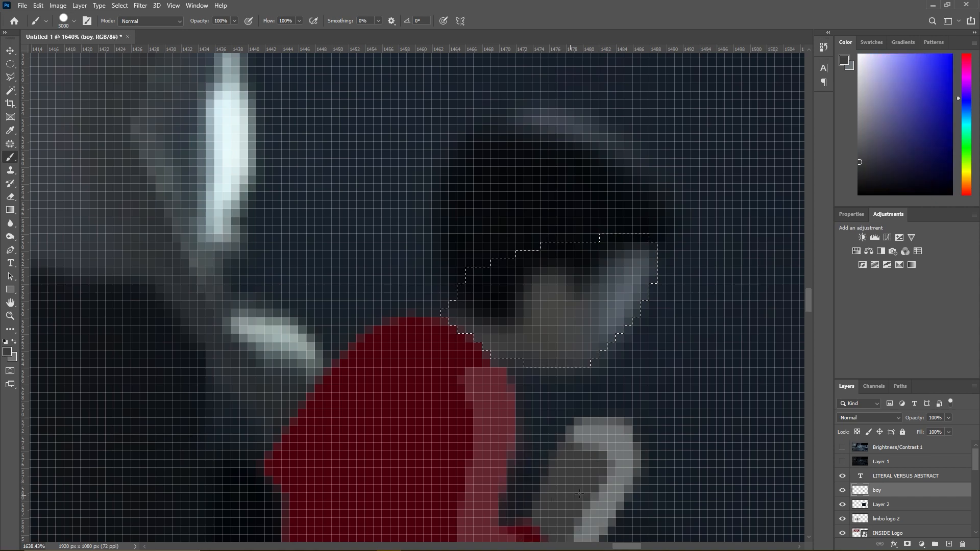
# - Try filling the face selection with a dark-to-light grey gradient, and undo it
pyautogui.click(10, 210)
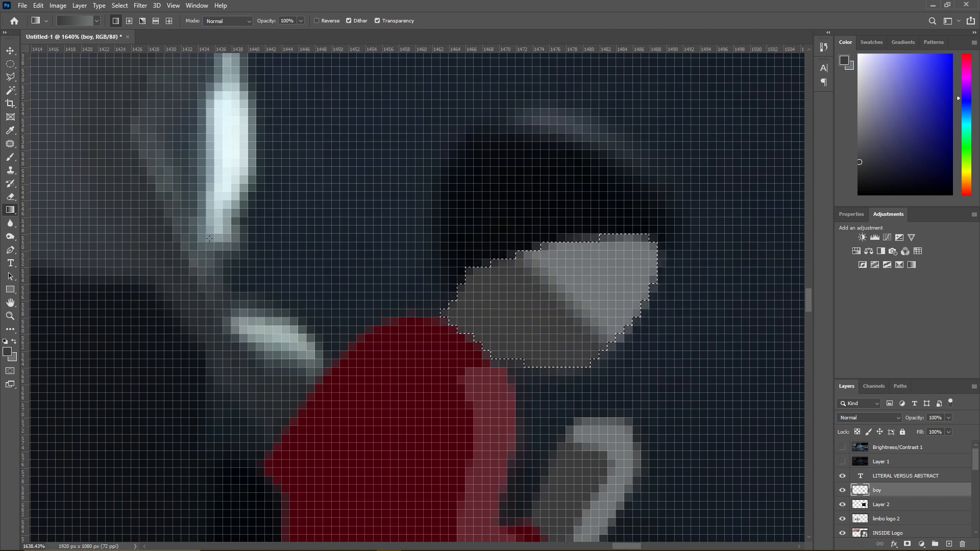
pyautogui.click(10, 76)
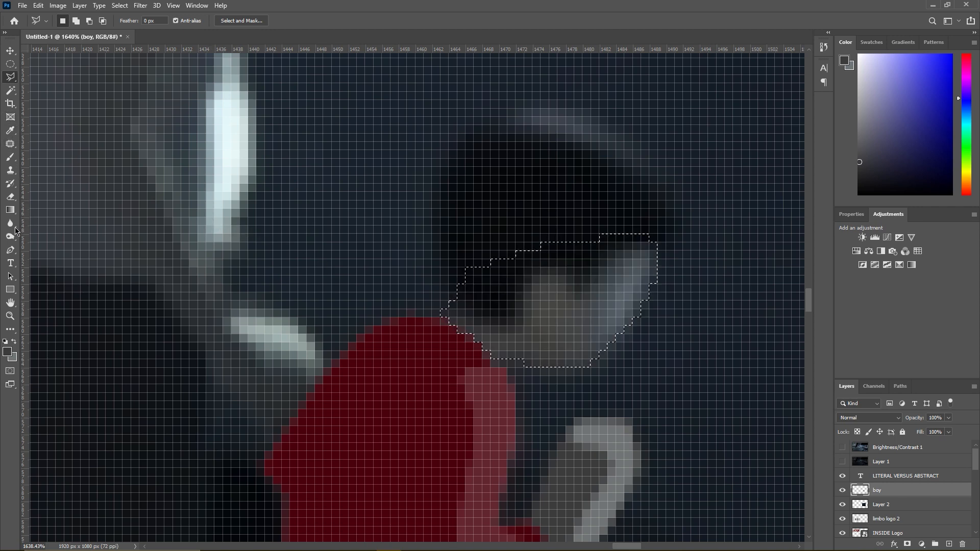
pyautogui.click(10, 209)
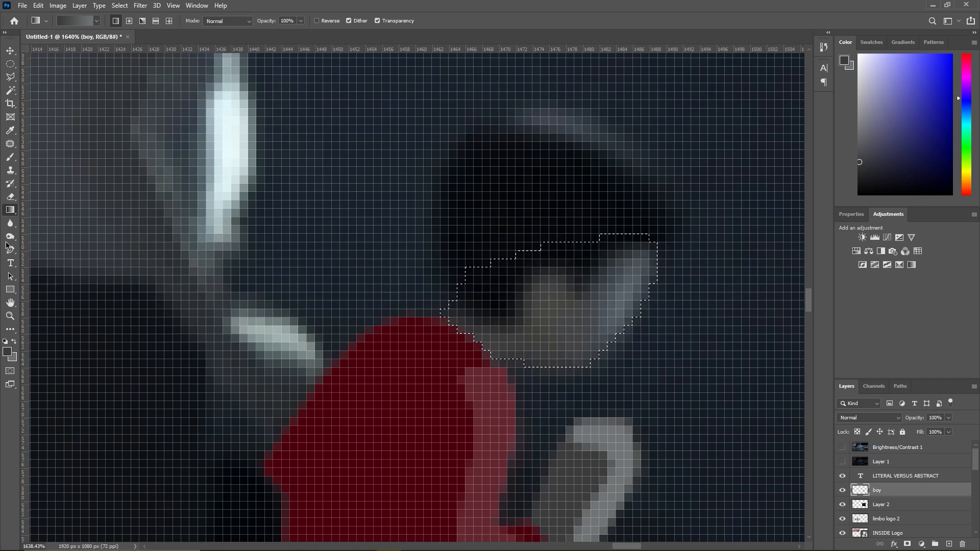
# - Sample a bluish grey from the reference face, fill the face selection with a gradient between it and the dark grey, and deselect
pyautogui.click(14, 342)
pyautogui.click(10, 157)
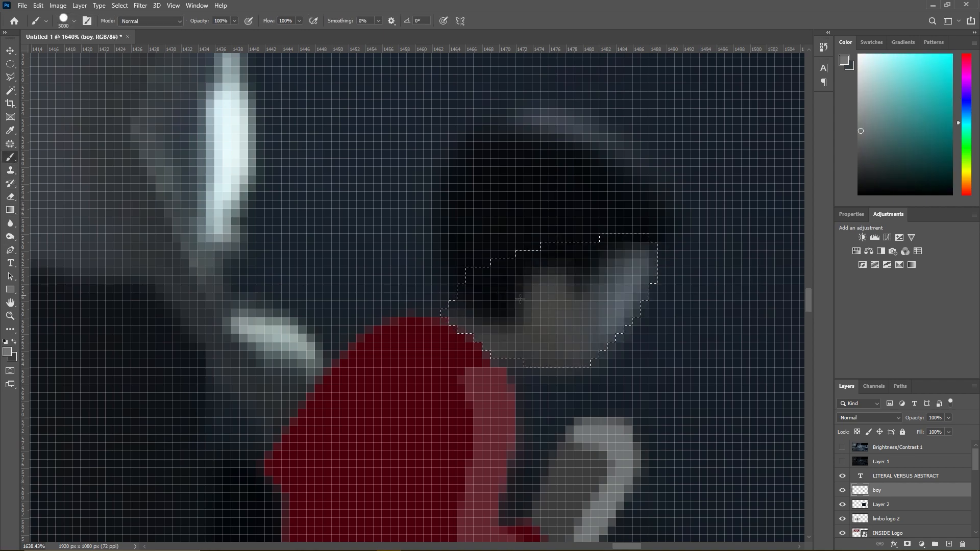
pyautogui.keyDown('alt'); pyautogui.click(596, 319); pyautogui.keyUp('alt')
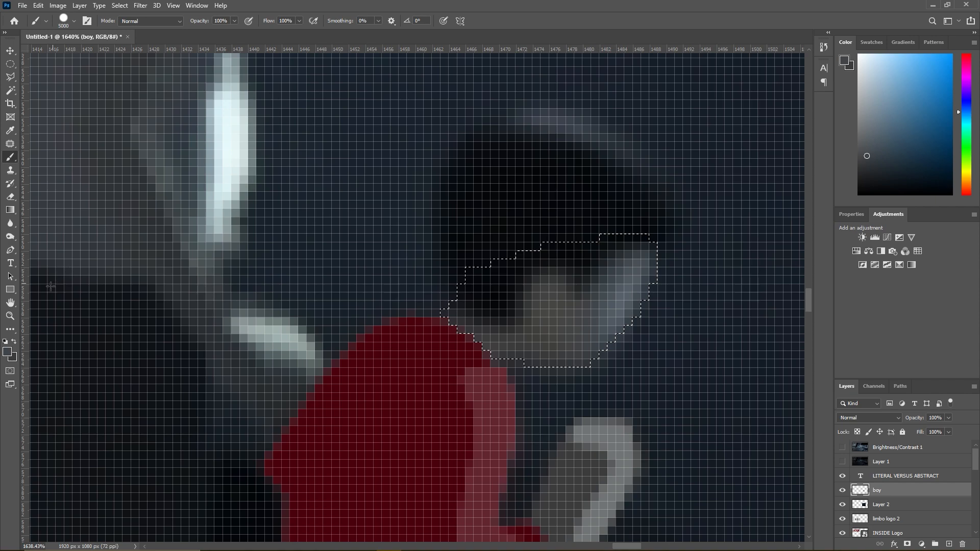
pyautogui.click(10, 209)
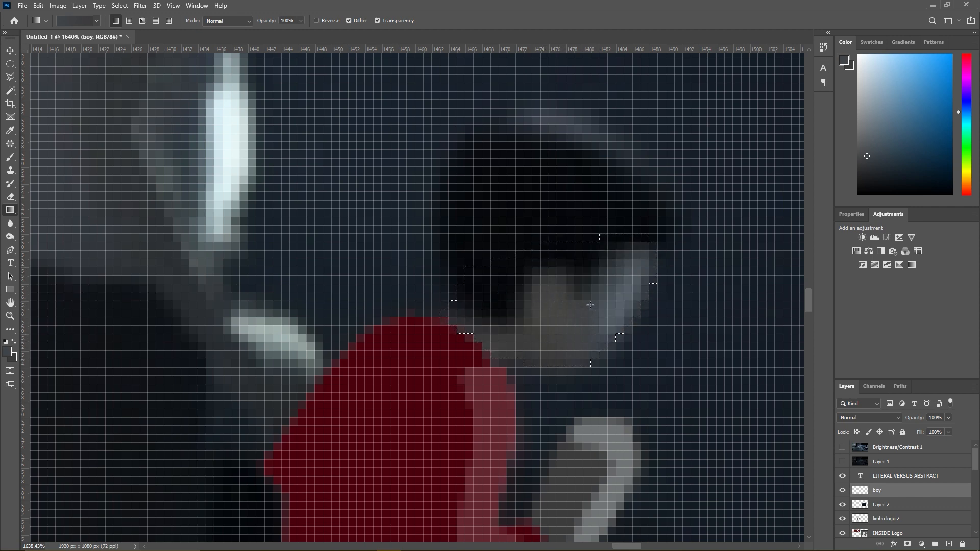
pyautogui.click(11, 76)
pyautogui.rightClick(543, 326)
pyautogui.click(585, 333)
pyautogui.scroll(-5, 585, 334)
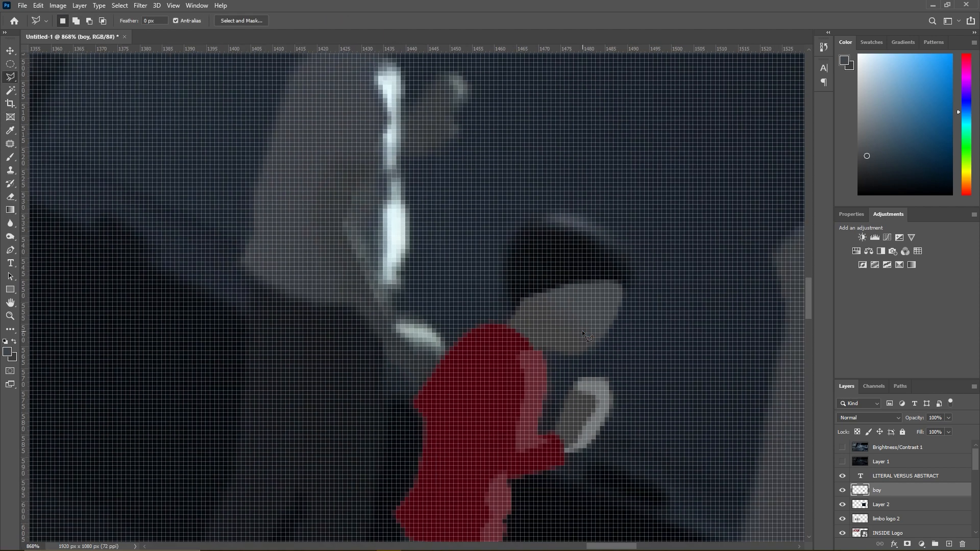
# - Hide the boy layer and outline the reference boy's hair, including the jagged fringe above the face, with a polygonal selection
pyautogui.click(842, 490)
pyautogui.scroll(-1, 526, 326)
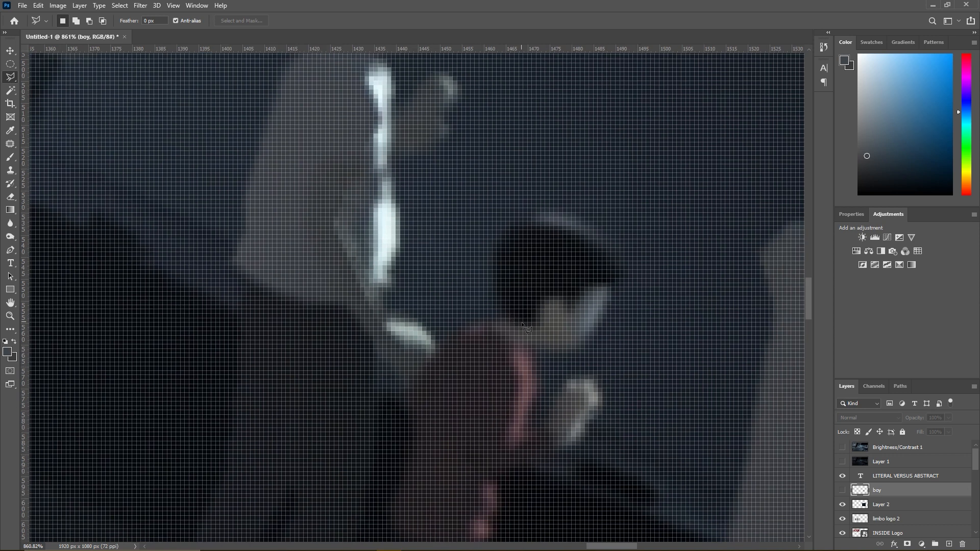
pyautogui.click(514, 324)
pyautogui.click(558, 297)
pyautogui.click(563, 316)
pyautogui.moveTo(591, 289)
pyautogui.mouseDown()
pyautogui.moveTo(630, 284)
pyautogui.moveTo(636, 271)
pyautogui.moveTo(625, 250)
pyautogui.moveTo(572, 216)
pyautogui.moveTo(533, 214)
pyautogui.moveTo(512, 223)
pyautogui.moveTo(496, 251)
pyautogui.moveTo(494, 290)
pyautogui.moveTo(520, 330)
pyautogui.mouseUp()
# - Sample the near-black of the reference hair, show the boy layer again and paint the hair selection with that colour
pyautogui.press('b')
pyautogui.keyDown('alt'); pyautogui.click(545, 266); pyautogui.keyUp('alt')
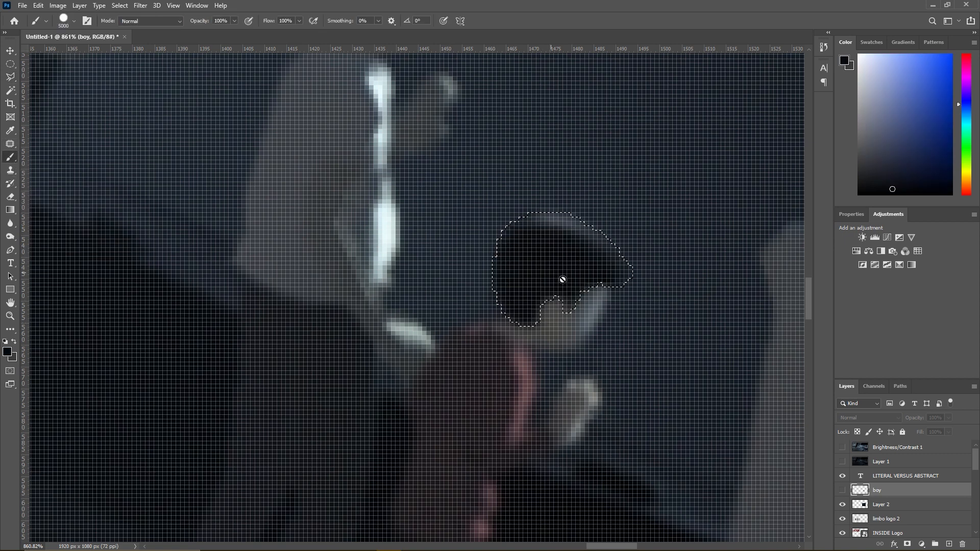
pyautogui.click(842, 490)
pyautogui.scroll(-3, 627, 319)
pyautogui.scroll(-2, 628, 319)
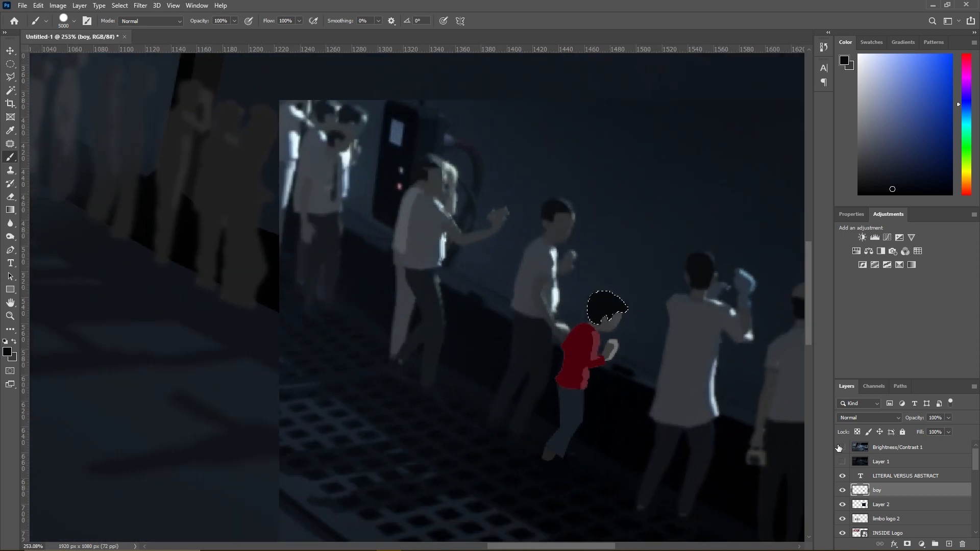
# - Hide the Layer 2 reference image and deselect the hair
pyautogui.click(842, 504)
pyautogui.scroll(-2, 643, 386)
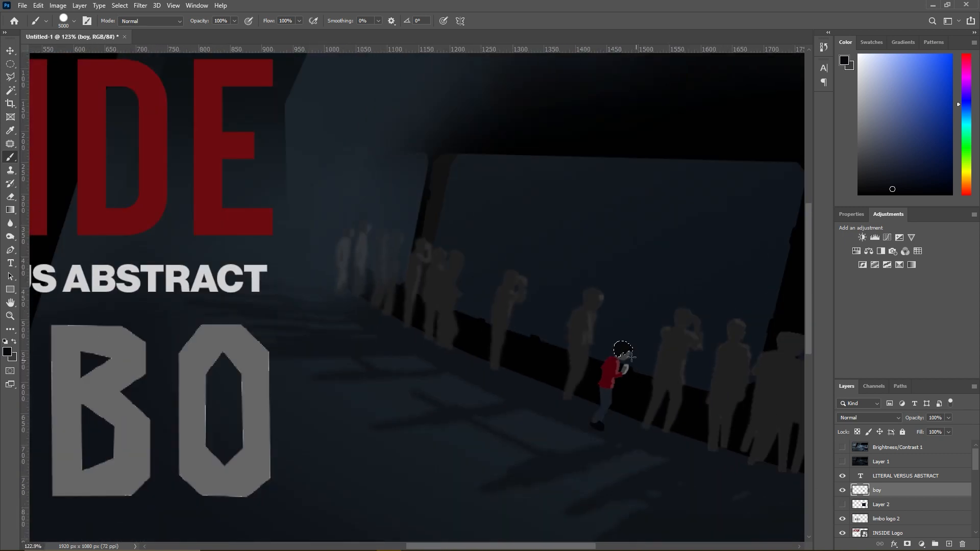
pyautogui.click(10, 77)
pyautogui.rightClick(443, 366)
pyautogui.click(465, 372)
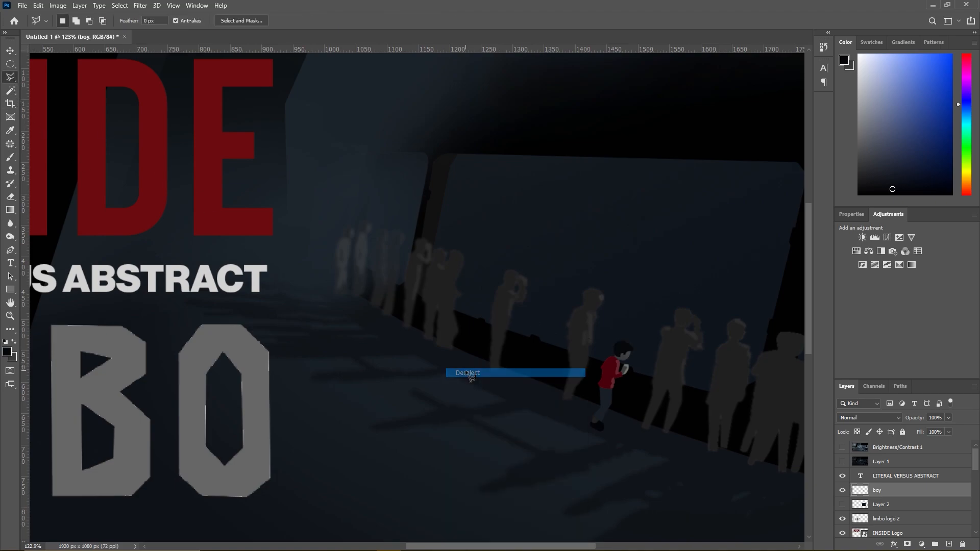
# - Choose the Brush tool and sample the dark floor colour near the boy's shoe, undoing any stray brush stroke
pyautogui.scroll(-3, 469, 375)
pyautogui.scroll(-2, 464, 372)
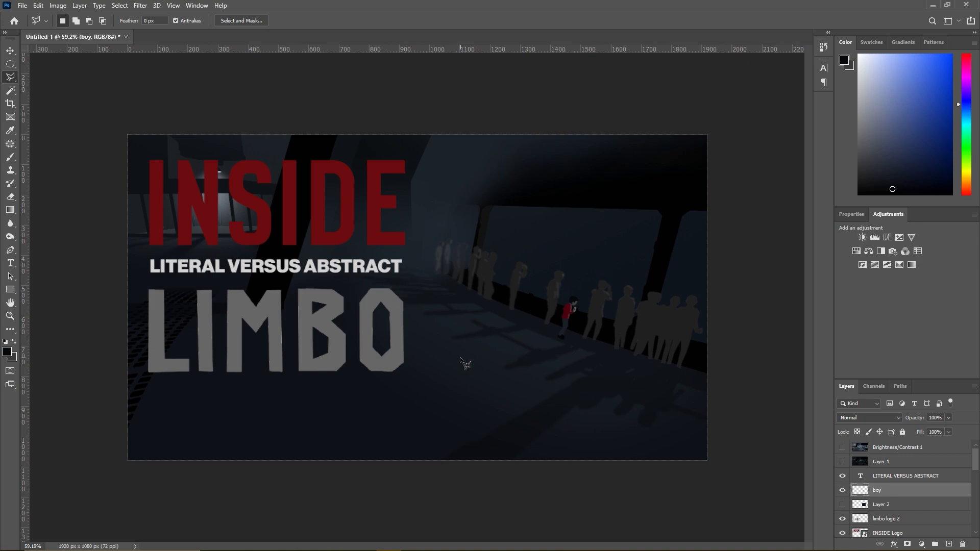
pyautogui.scroll(-1, 463, 365)
pyautogui.scroll(5, 462, 363)
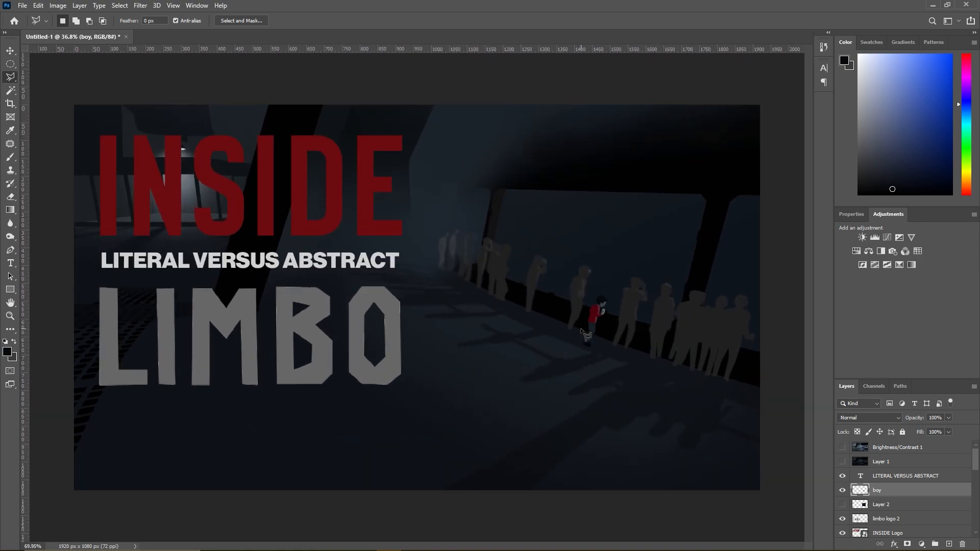
pyautogui.scroll(1, 561, 364)
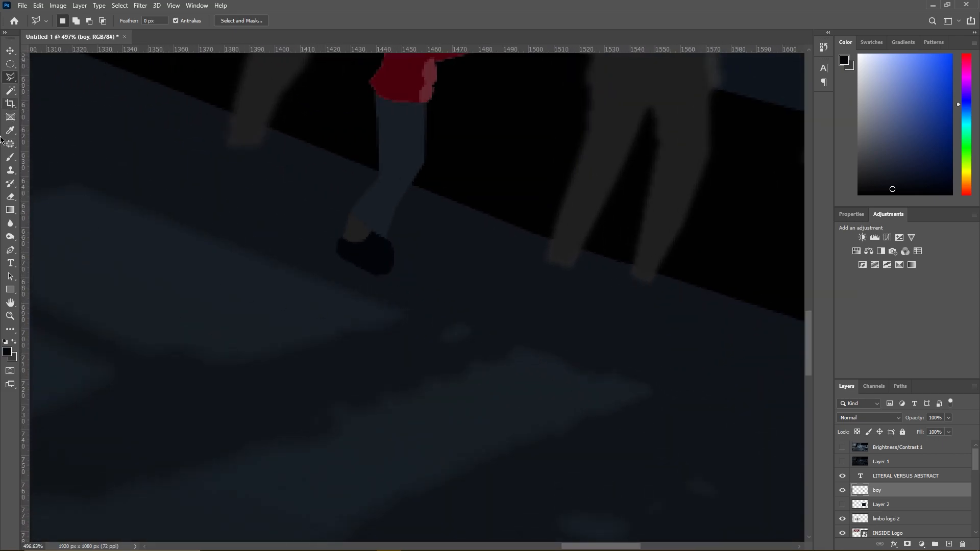
pyautogui.click(10, 157)
pyautogui.rightClick(411, 282)
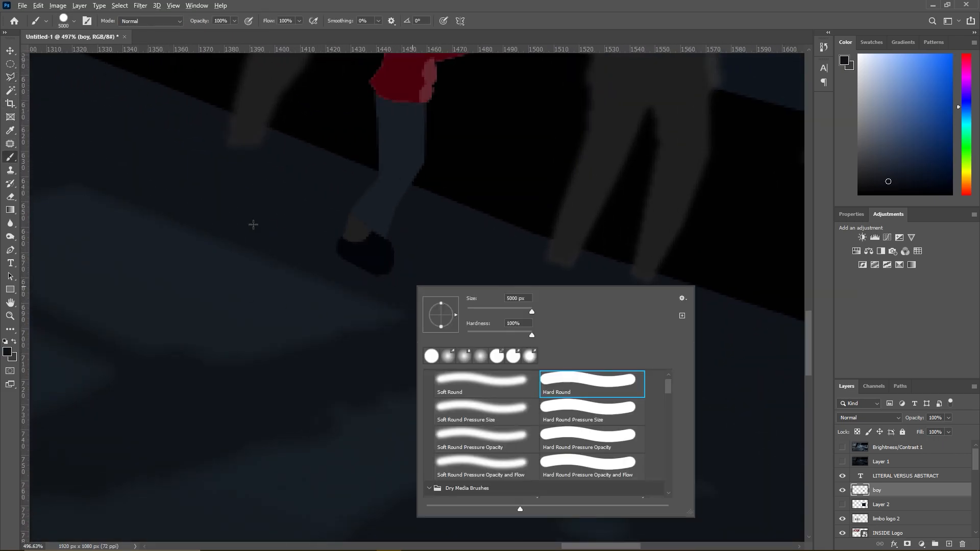
pyautogui.scroll(-10, 372, 261)
pyautogui.scroll(8, 515, 273)
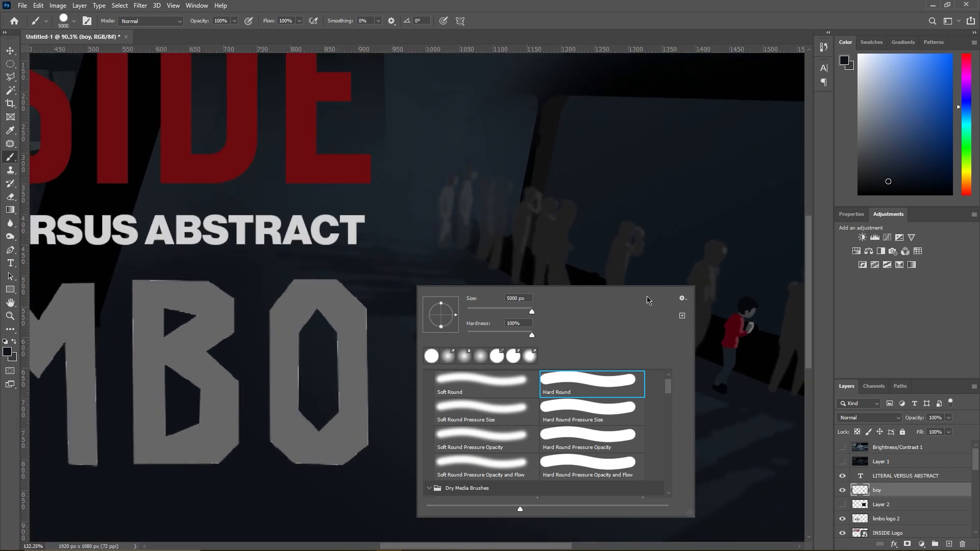
pyautogui.click(652, 248)
pyautogui.hotkey('ctrl', 'z')
pyautogui.scroll(7, 714, 439)
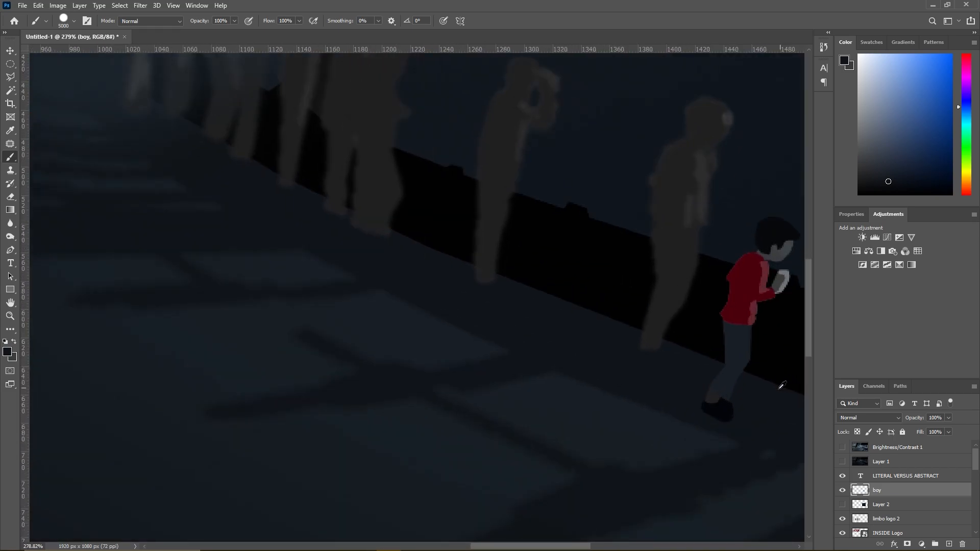
# - Set the brush to 15 px with 0% hardness and fade the underside of the boy's shoe into the floor
pyautogui.rightClick(698, 454)
pyautogui.moveTo(782, 366); pyautogui.dragTo(758, 347)
pyautogui.click(786, 345)
pyautogui.click(578, 410)
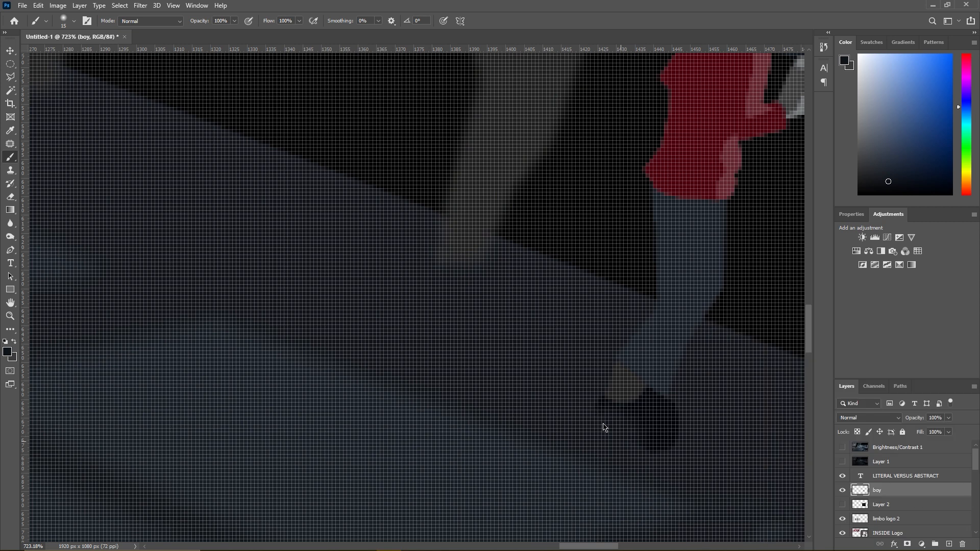
pyautogui.scroll(-3, 663, 451)
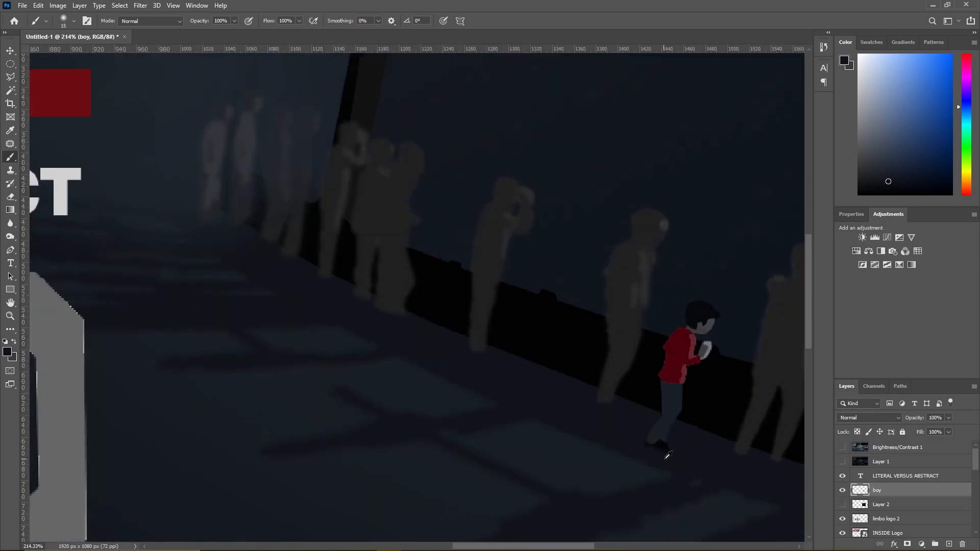
pyautogui.scroll(2, 658, 448)
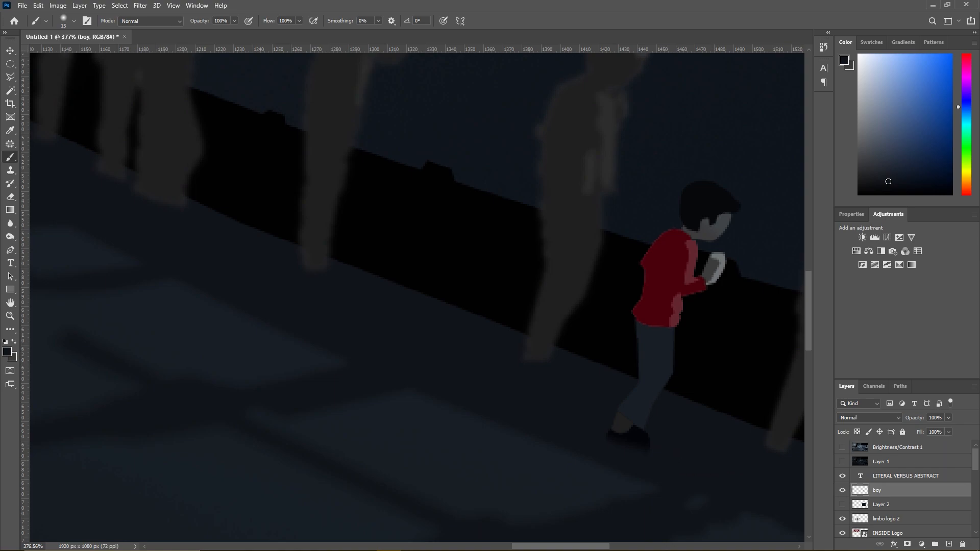
# - Compare the painted scene with the full reference image in Layer 1
pyautogui.press('super')
pyautogui.press('Escape')
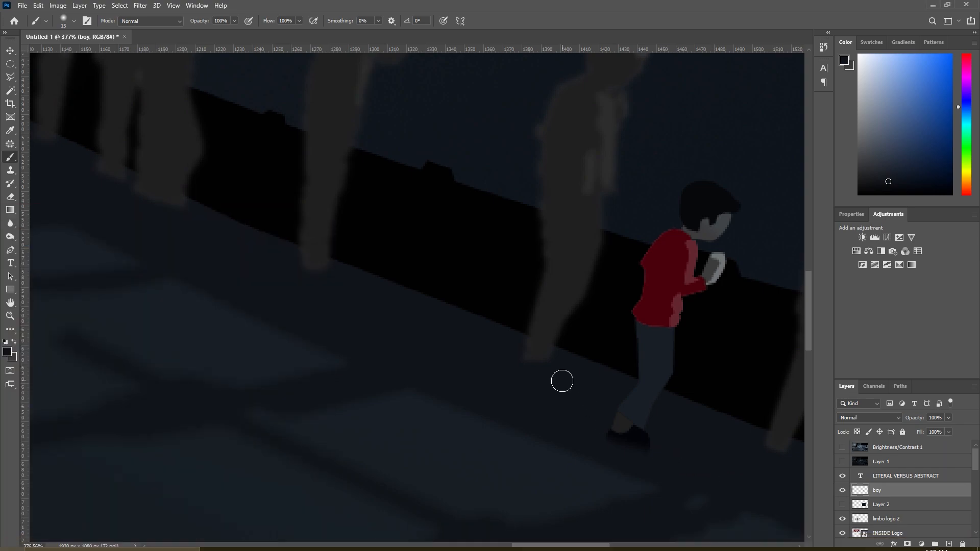
pyautogui.scroll(-7, 561, 378)
pyautogui.scroll(-1, 561, 371)
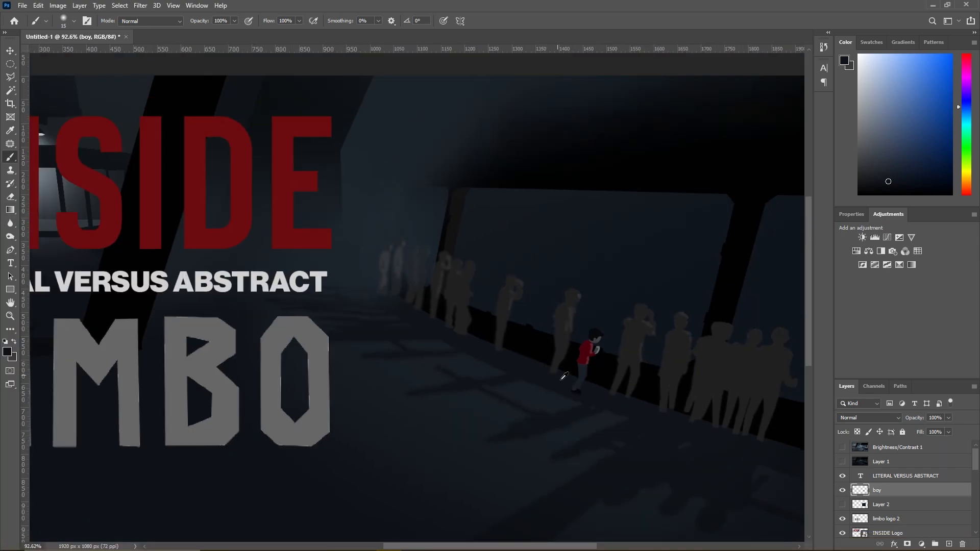
pyautogui.click(842, 462)
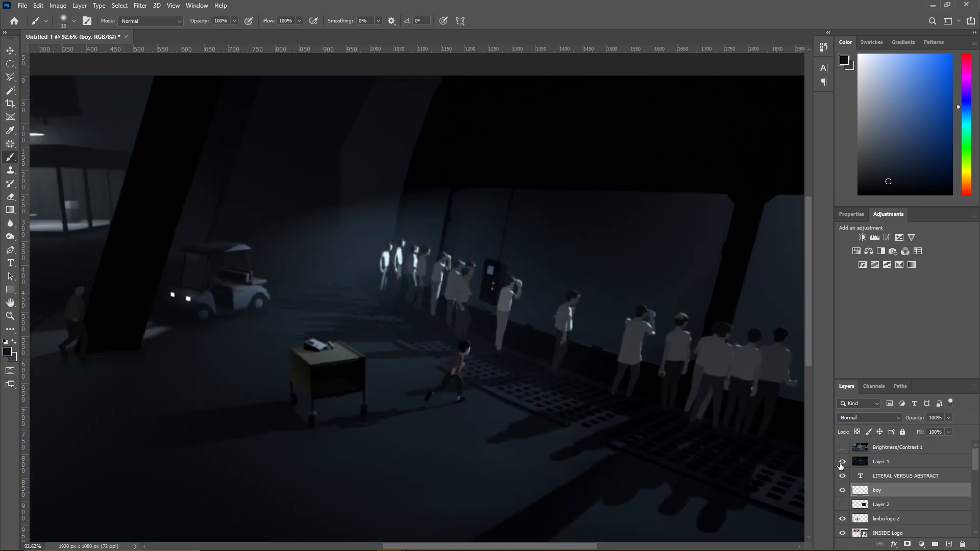
pyautogui.click(842, 461)
# - Show Layer 2 and outline the long shadow cast across the floor grate with a polygonal selection
pyautogui.click(842, 506)
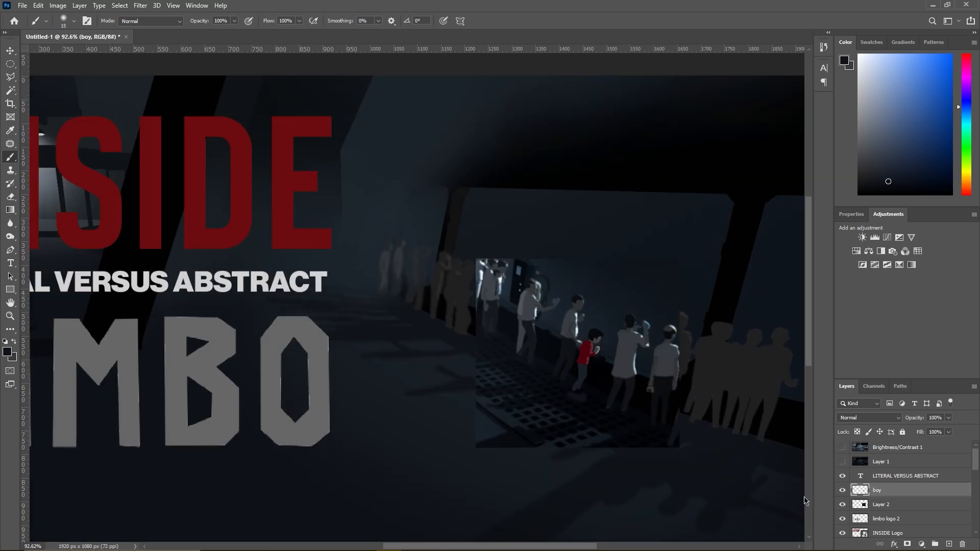
pyautogui.scroll(4, 516, 424)
pyautogui.scroll(2, 502, 412)
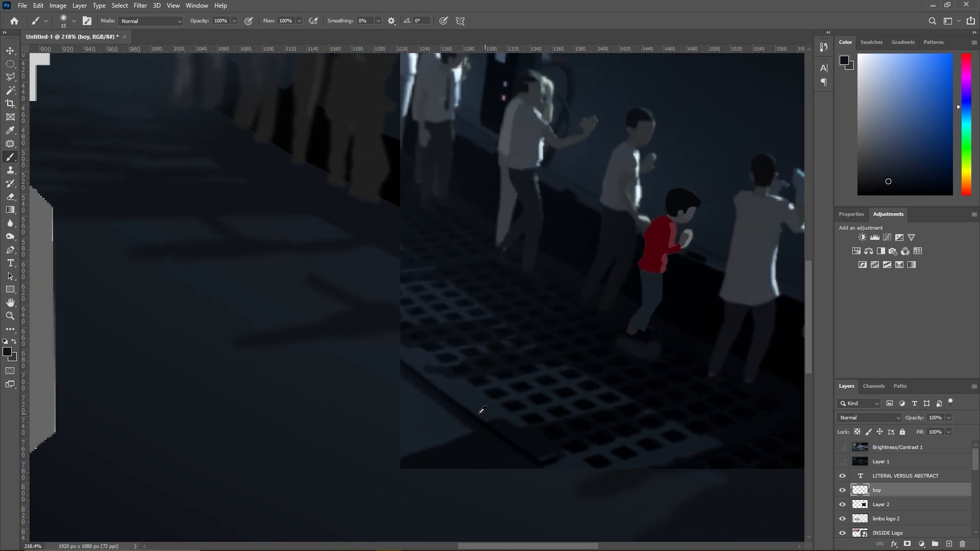
pyautogui.click(9, 78)
pyautogui.click(564, 361)
pyautogui.click(532, 369)
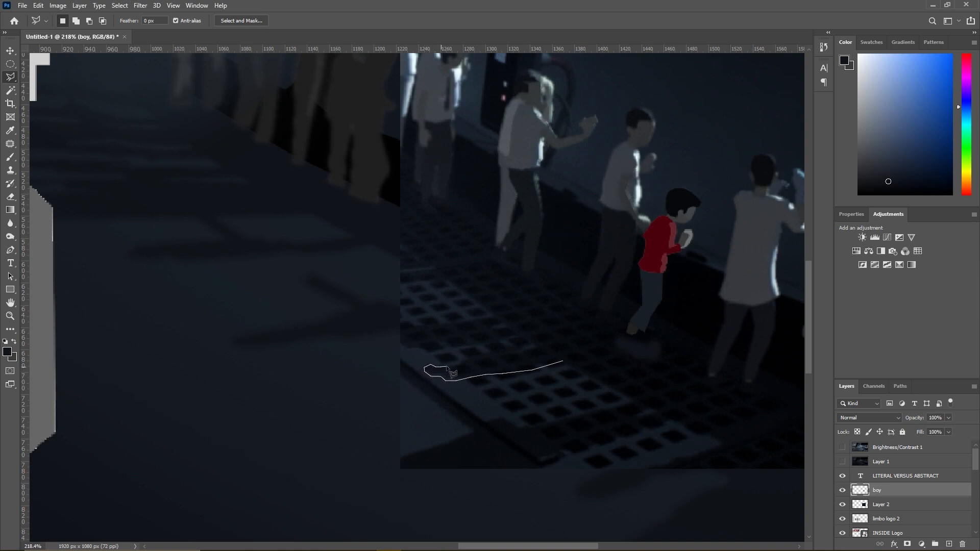
pyautogui.moveTo(469, 357); pyautogui.dragTo(567, 347)
pyautogui.click(566, 348)
# - Hide Layer 2 and extend the shadow selection's upper end toward the boy's feet with an added polygonal area
pyautogui.press('b')
pyautogui.click(843, 462)
pyautogui.click(842, 463)
pyautogui.click(843, 449)
pyautogui.click(842, 449)
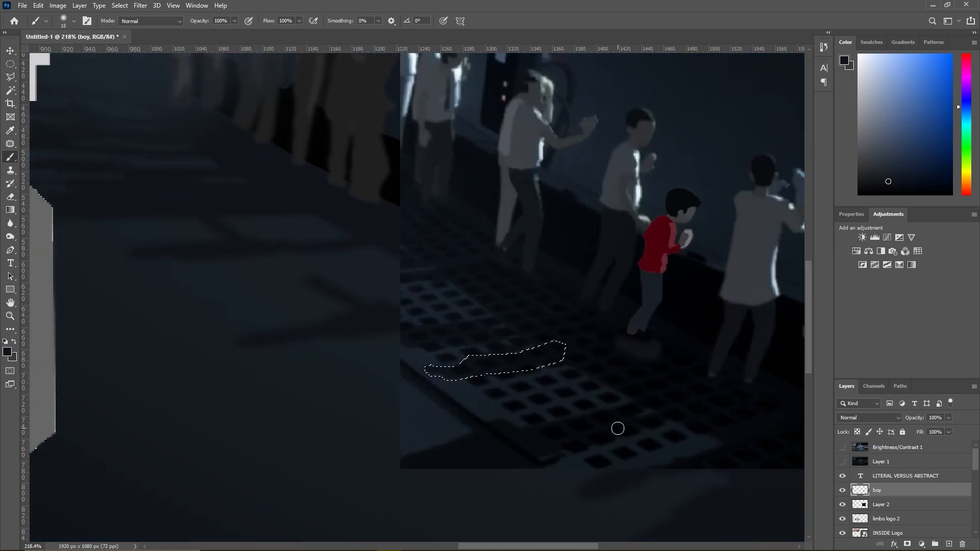
pyautogui.scroll(-1, 869, 488)
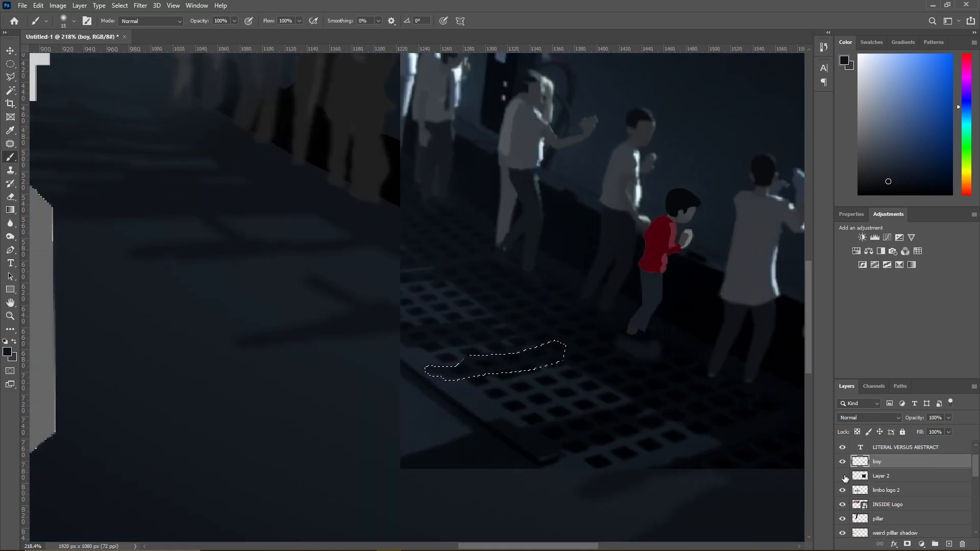
pyautogui.click(842, 476)
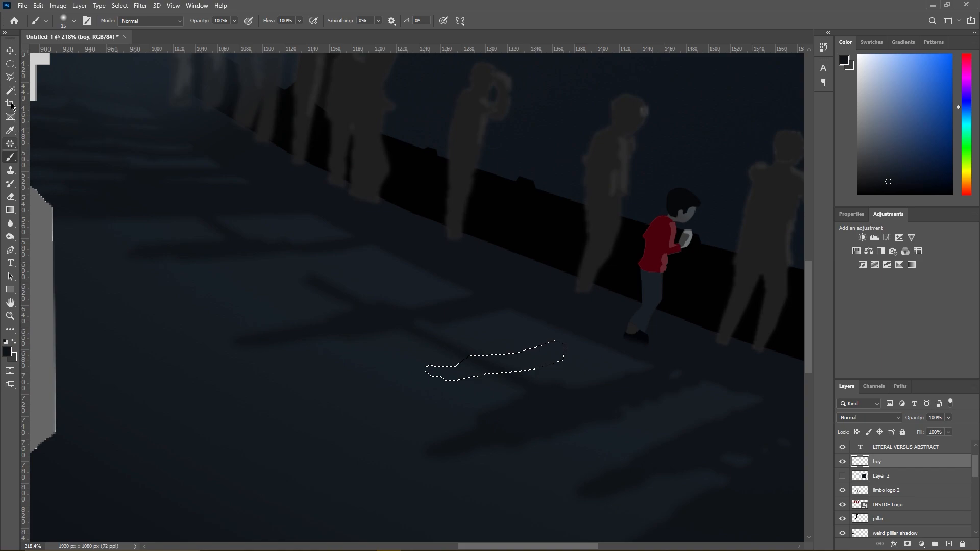
pyautogui.press('l')
pyautogui.moveTo(561, 362)
pyautogui.mouseDown()
pyautogui.moveTo(599, 340)
pyautogui.moveTo(590, 328)
pyautogui.moveTo(551, 358)
pyautogui.mouseUp()
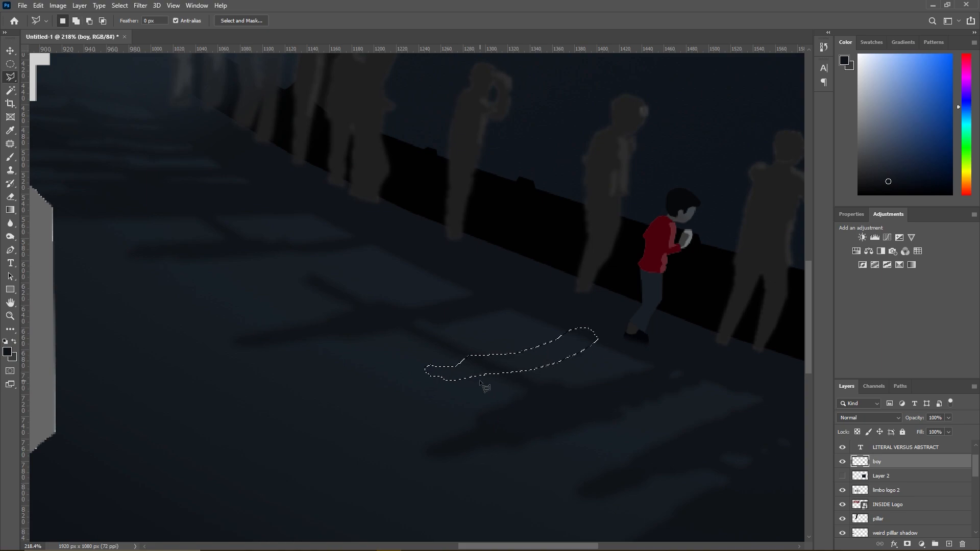
# - Use Transform Selection to move the shadow outline so its upper end lies under the boy's shoe
pyautogui.scroll(2, 480, 382)
pyautogui.rightClick(491, 357)
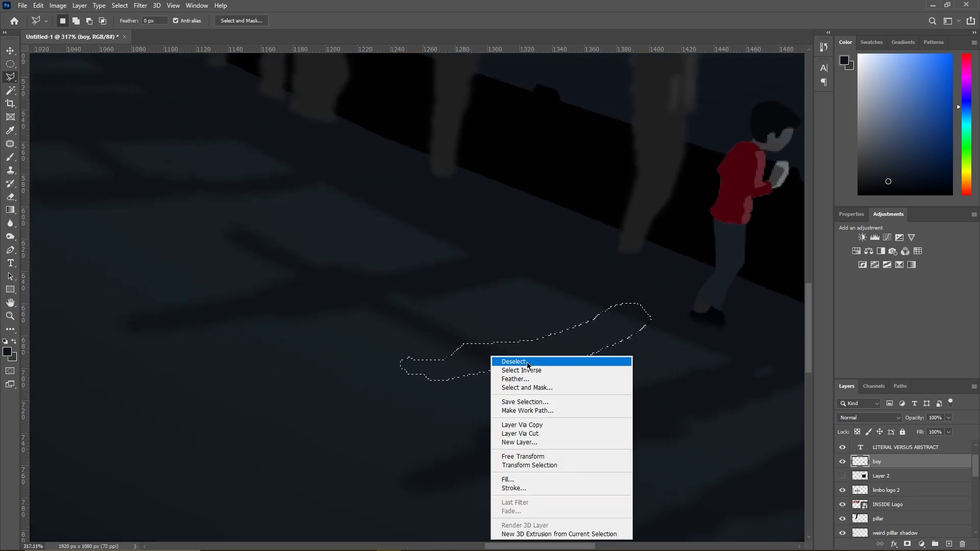
pyautogui.press('Escape')
pyautogui.rightClick(494, 361)
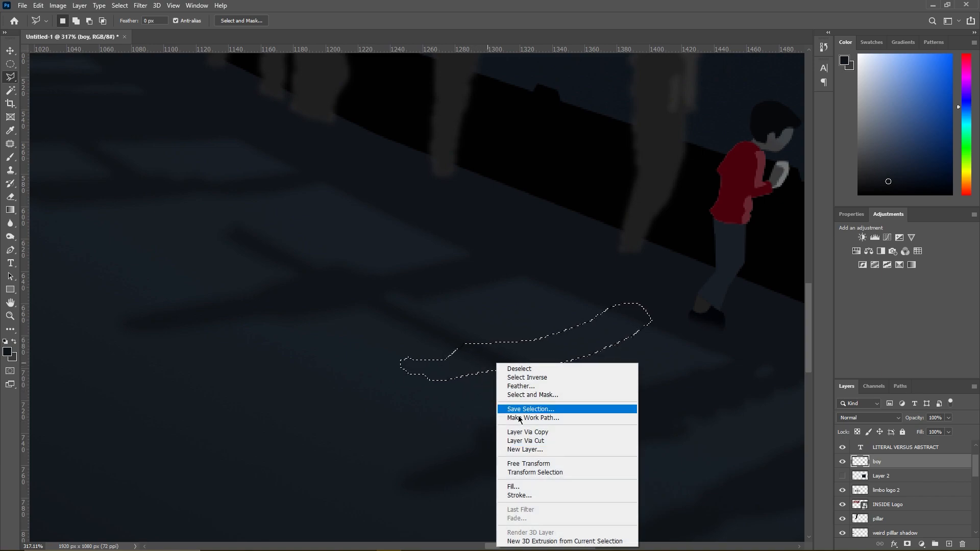
pyautogui.click(544, 470)
pyautogui.moveTo(483, 365); pyautogui.dragTo(573, 357)
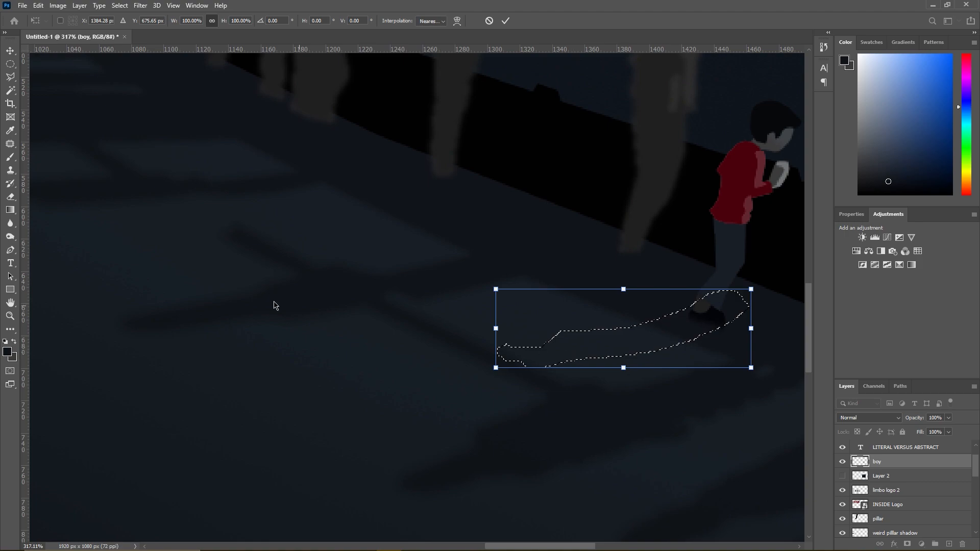
# - Enlarge the soft brush to 120 px and create a new layer named boyshadow
pyautogui.click(10, 157)
pyautogui.rightClick(549, 357)
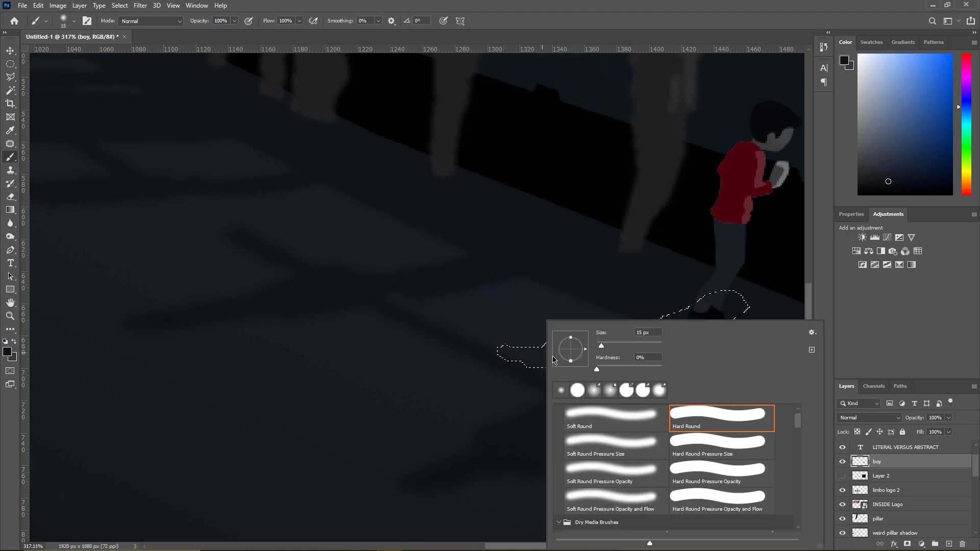
pyautogui.click(609, 349)
pyautogui.click(79, 6)
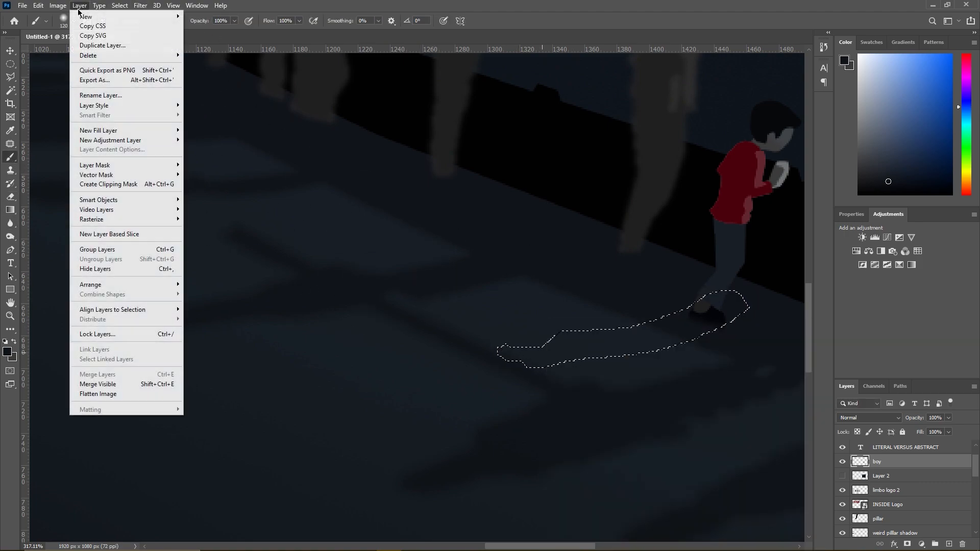
pyautogui.click(197, 17)
pyautogui.write('boyshadow')
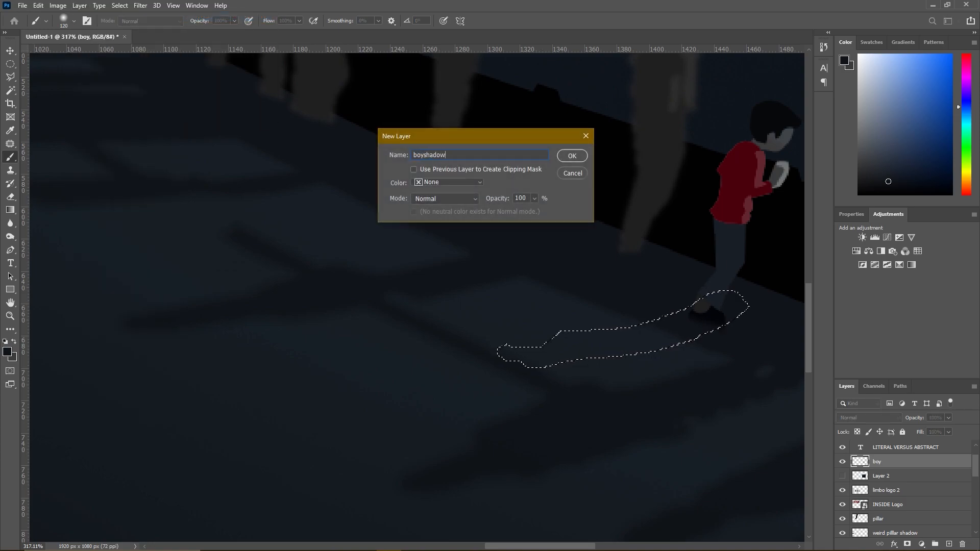
pyautogui.press('Return')
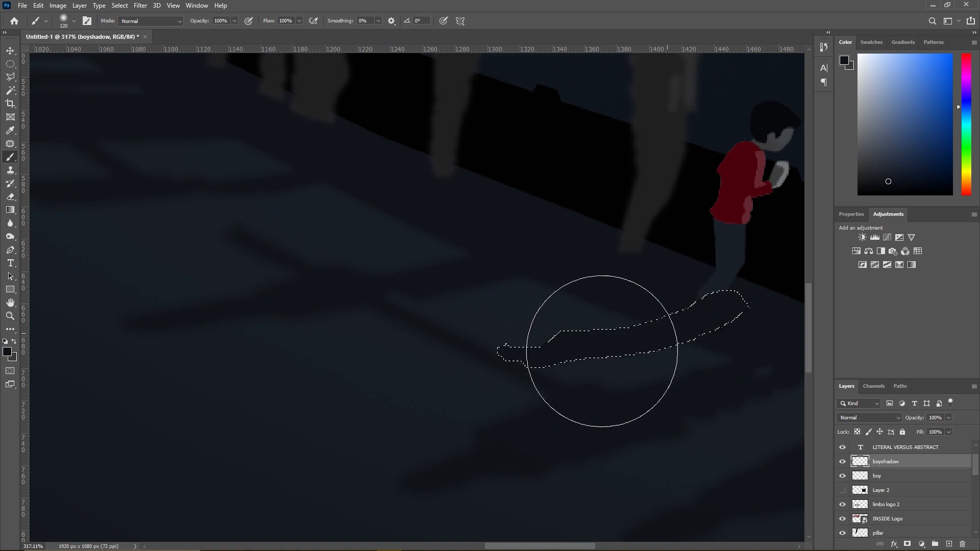
# - Paint the shadow selection with the dark floor colour on the boyshadow layer and deselect it
pyautogui.click(15, 80)
pyautogui.rightClick(608, 358)
pyautogui.click(639, 362)
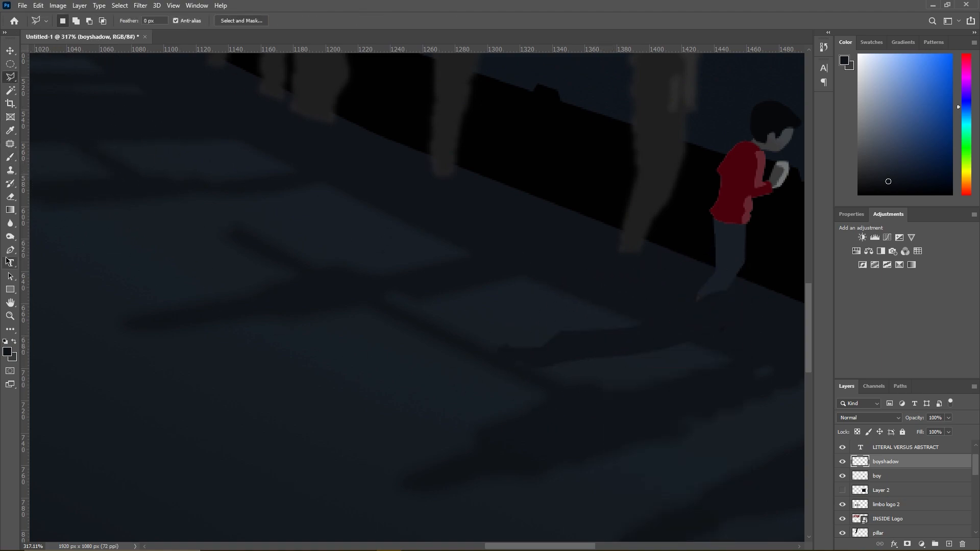
# - Soften the edges of the boy's floor shadow using the Blur tool at 111 px, 0% hardness and 50% strength
pyautogui.click(10, 225)
pyautogui.rightClick(10, 227)
pyautogui.click(50, 224)
pyautogui.rightClick(506, 364)
pyautogui.click(595, 345)
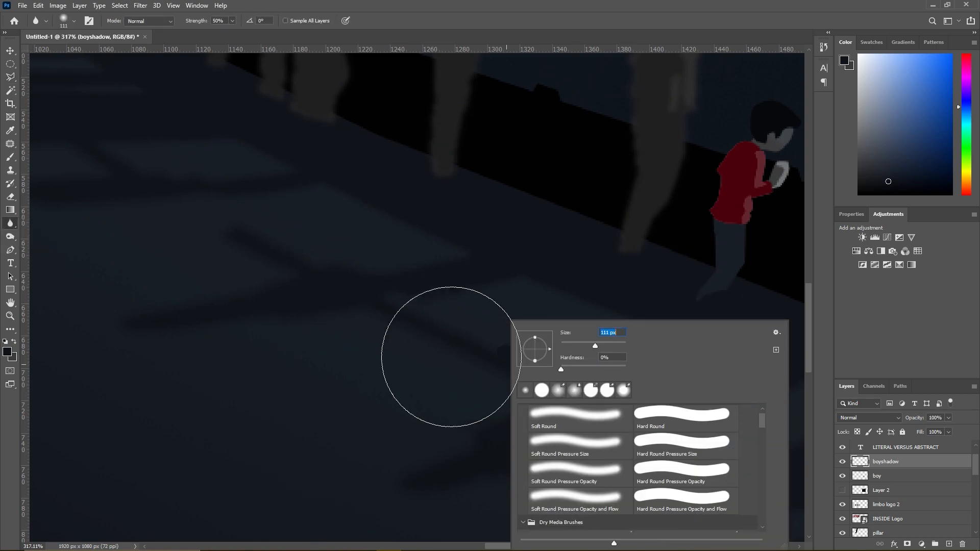
pyautogui.press('Return')
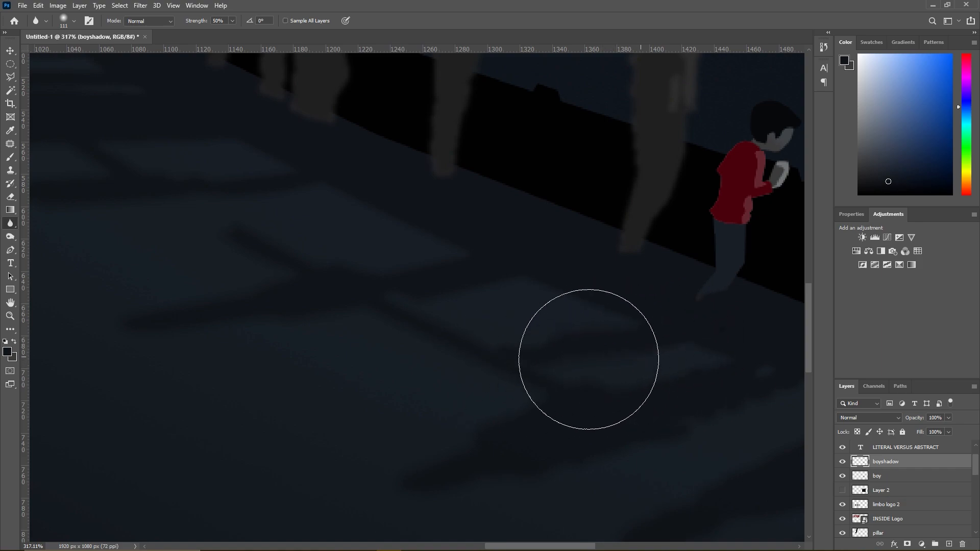
# - Move the boyshadow layer beneath the boy layer so the boy's shoe is in front of the shadow
pyautogui.click(11, 79)
pyautogui.moveTo(864, 463); pyautogui.dragTo(882, 481)
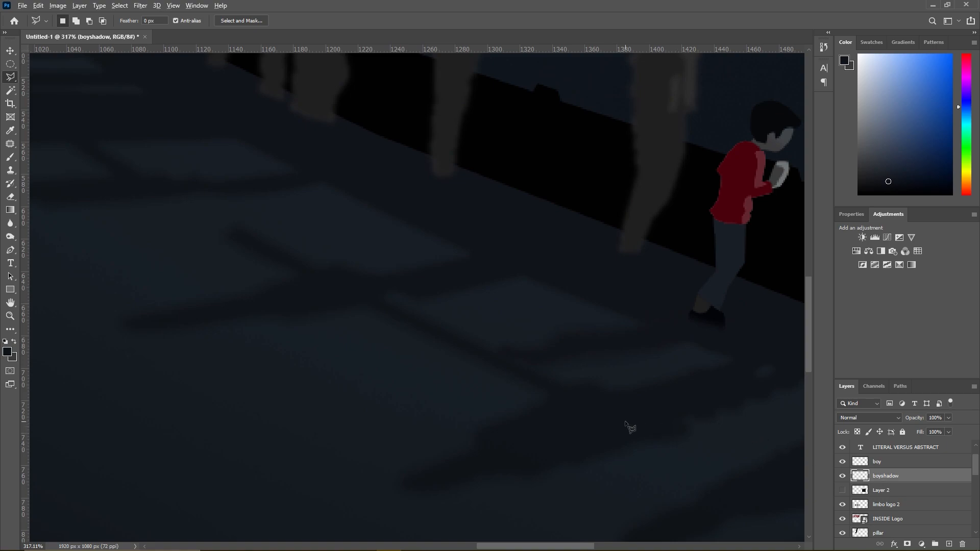
# - Outline a rectangular Polygonal Lasso selection just inside the four edges of the whole canvas
pyautogui.scroll(-8, 642, 431)
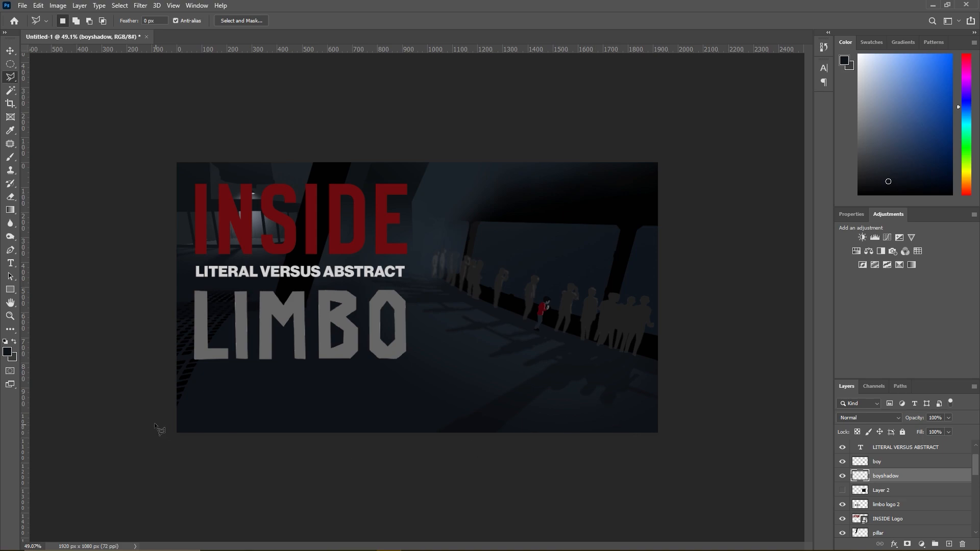
pyautogui.click(183, 424)
pyautogui.click(644, 171)
pyautogui.click(652, 172)
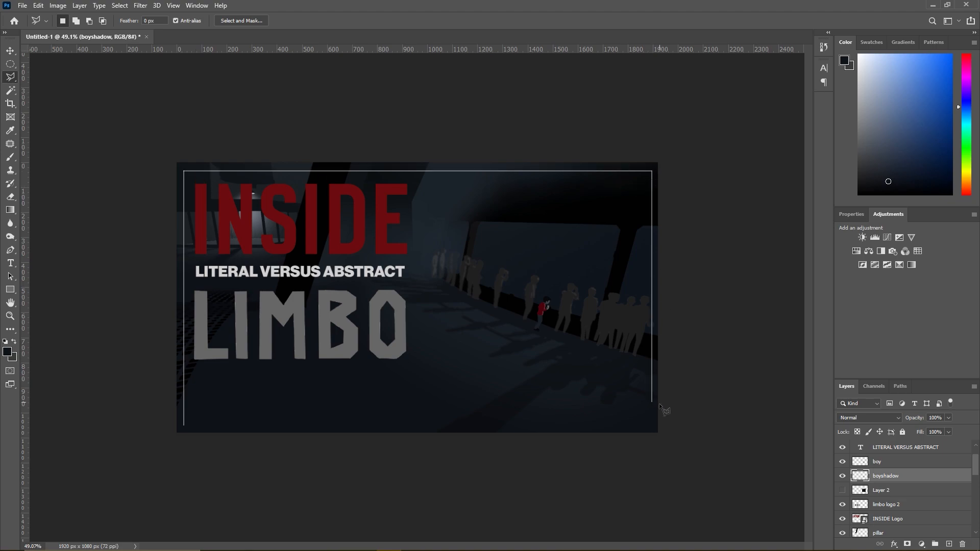
pyautogui.click(653, 426)
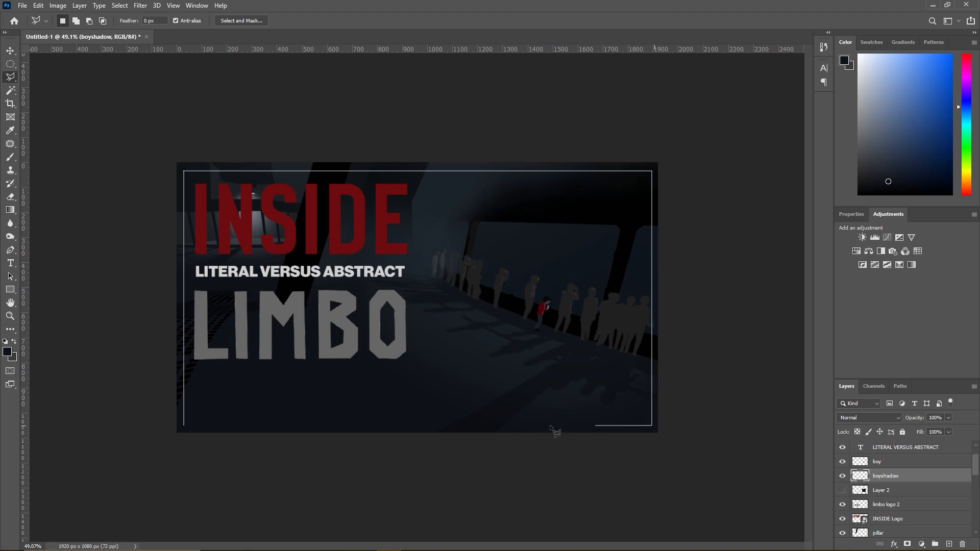
pyautogui.click(186, 427)
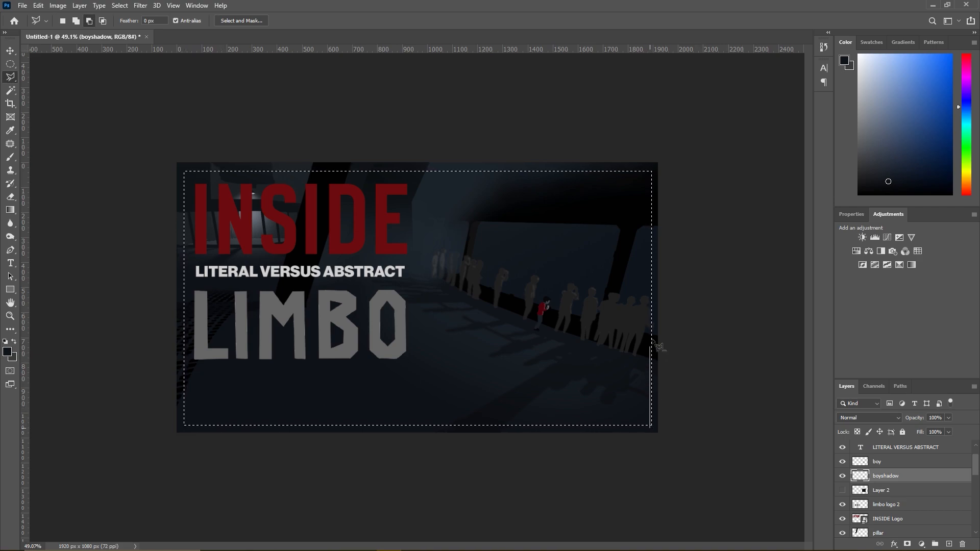
# - Subtract a thin strip along the selection's right edge and invert the selection to leave a border frame
pyautogui.click(674, 164)
pyautogui.doubleClick(674, 445)
pyautogui.rightClick(477, 323)
pyautogui.click(493, 336)
# - Paint the border selection with the dark red sampled from the INSIDE logo, using a hard round brush enlarged to 5000 px
pyautogui.click(10, 156)
pyautogui.keyDown('alt'); pyautogui.click(204, 221); pyautogui.keyUp('alt')
pyautogui.moveTo(174, 276)
pyautogui.mouseDown()
pyautogui.moveTo(467, 166)
pyautogui.moveTo(582, 175)
pyautogui.moveTo(506, 166)
pyautogui.moveTo(726, 166)
pyautogui.moveTo(651, 171)
pyautogui.moveTo(665, 402)
pyautogui.moveTo(656, 448)
pyautogui.moveTo(598, 418)
pyautogui.moveTo(693, 447)
pyautogui.moveTo(483, 425)
pyautogui.moveTo(368, 432)
pyautogui.moveTo(180, 337)
pyautogui.mouseUp()
pyautogui.rightClick(378, 280)
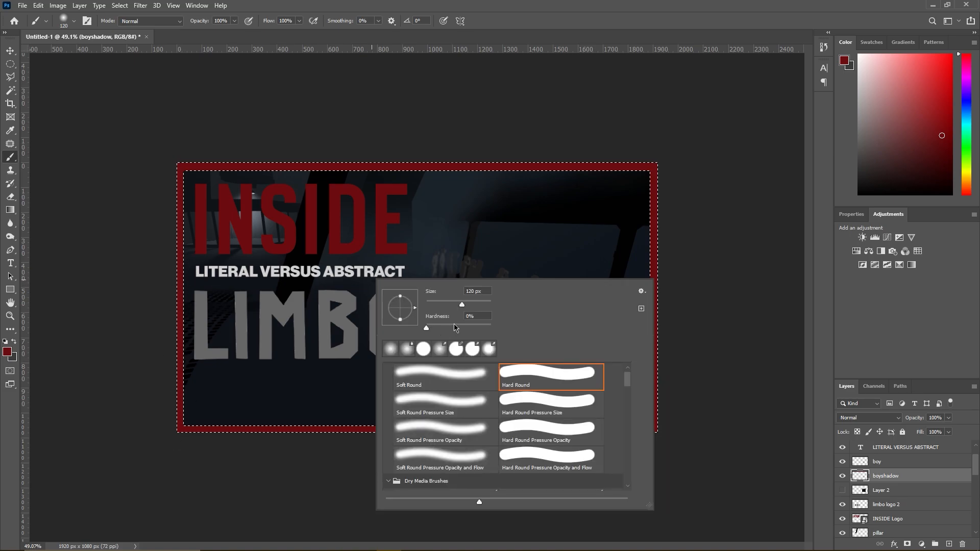
pyautogui.press('Return')
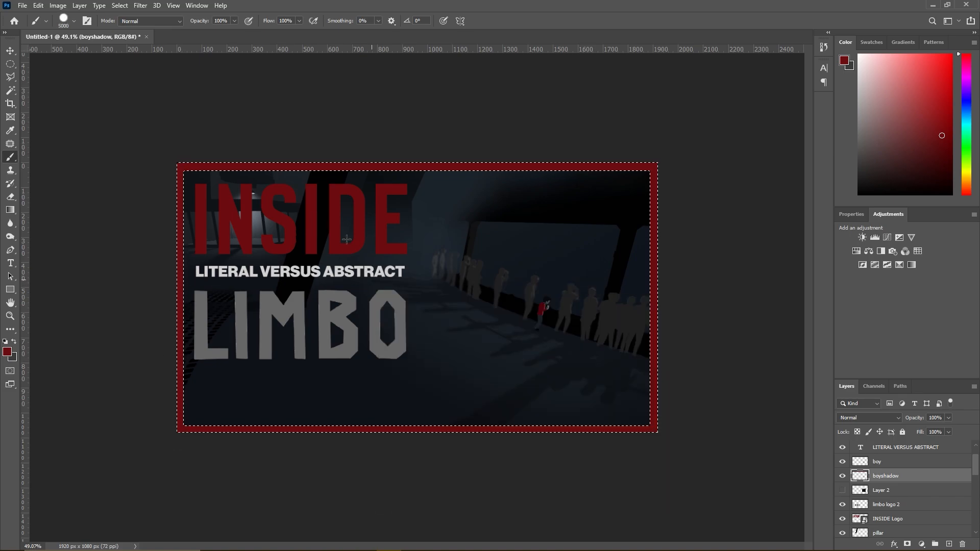
pyautogui.press('l')
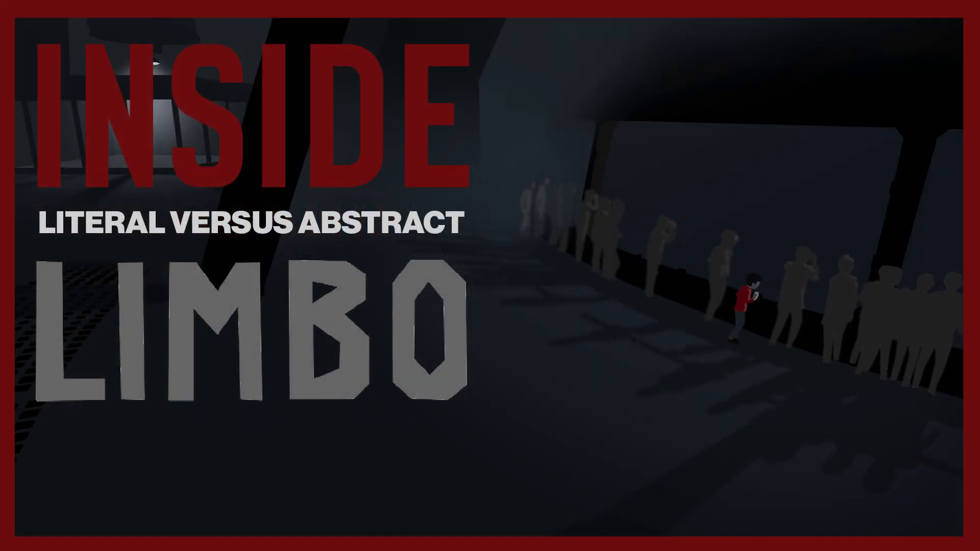